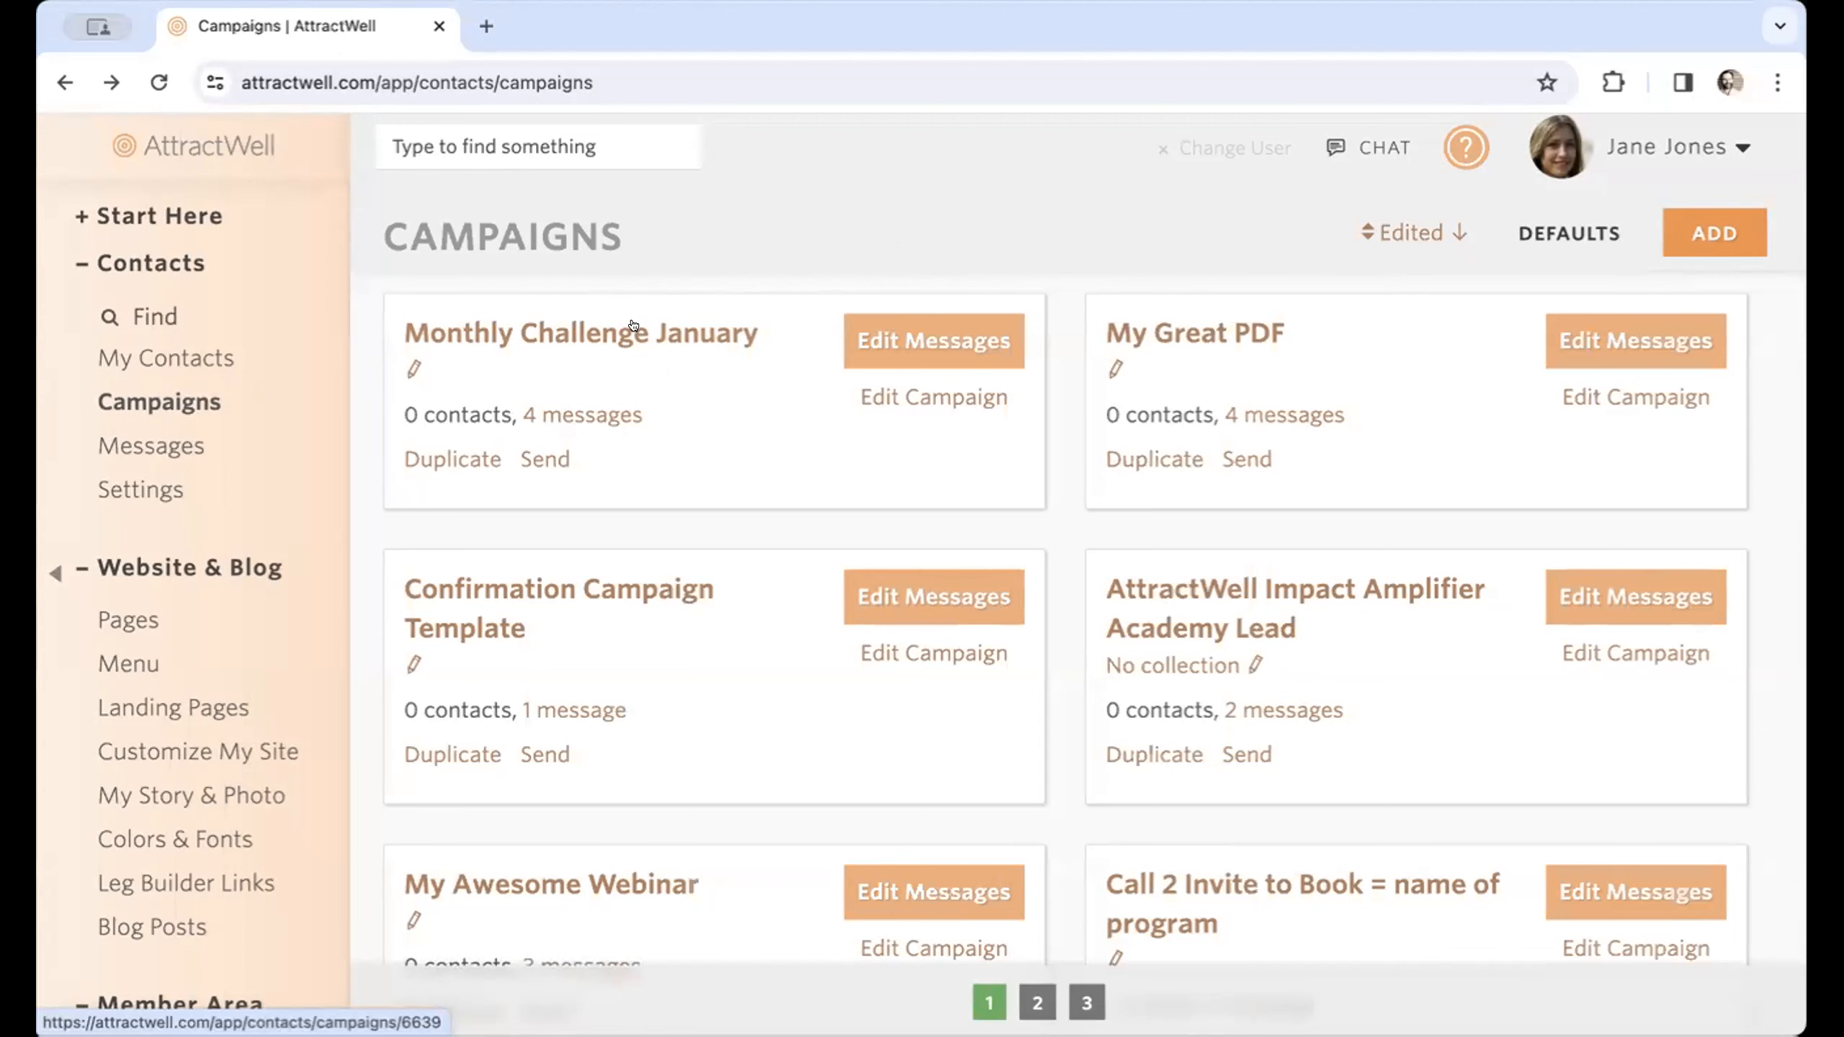
# Open the messages of the Monthly Challenge January campaign.
pyautogui.click(576, 334)
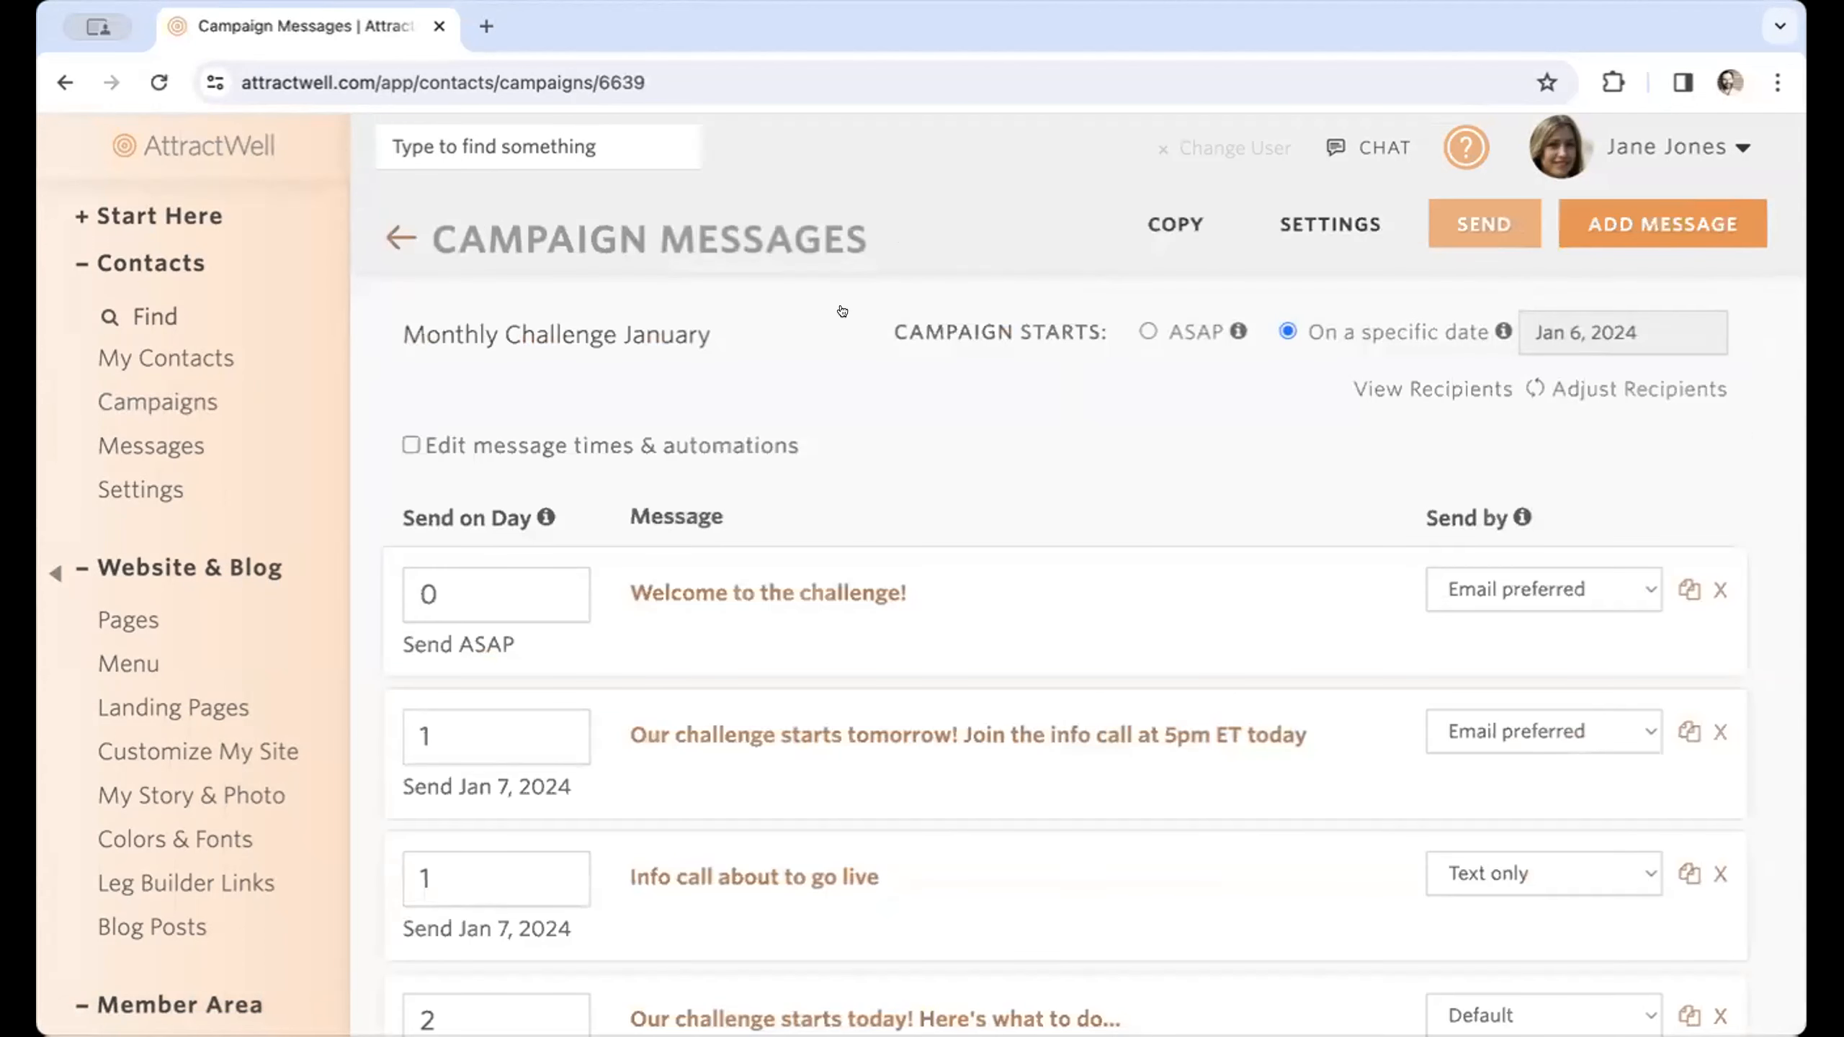
pyautogui.moveTo(1303, 384); pyautogui.dragTo(1759, 386)
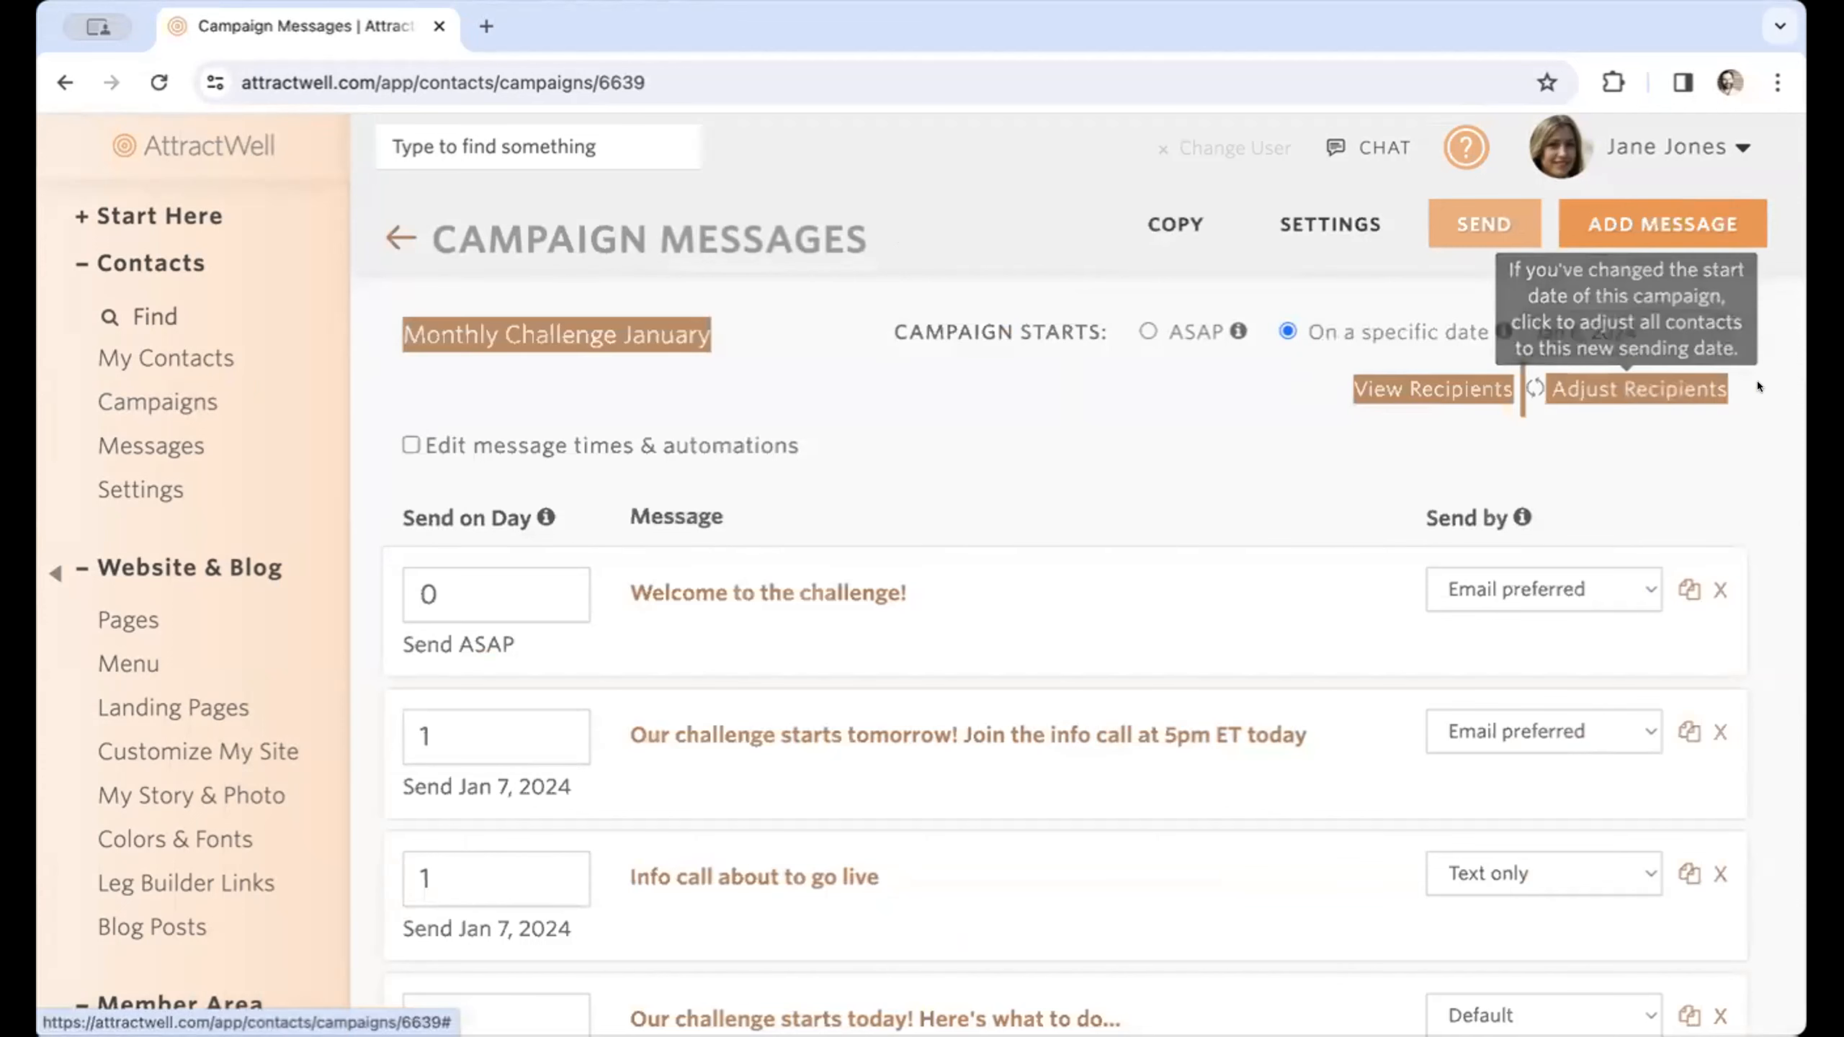
pyautogui.click(1760, 379)
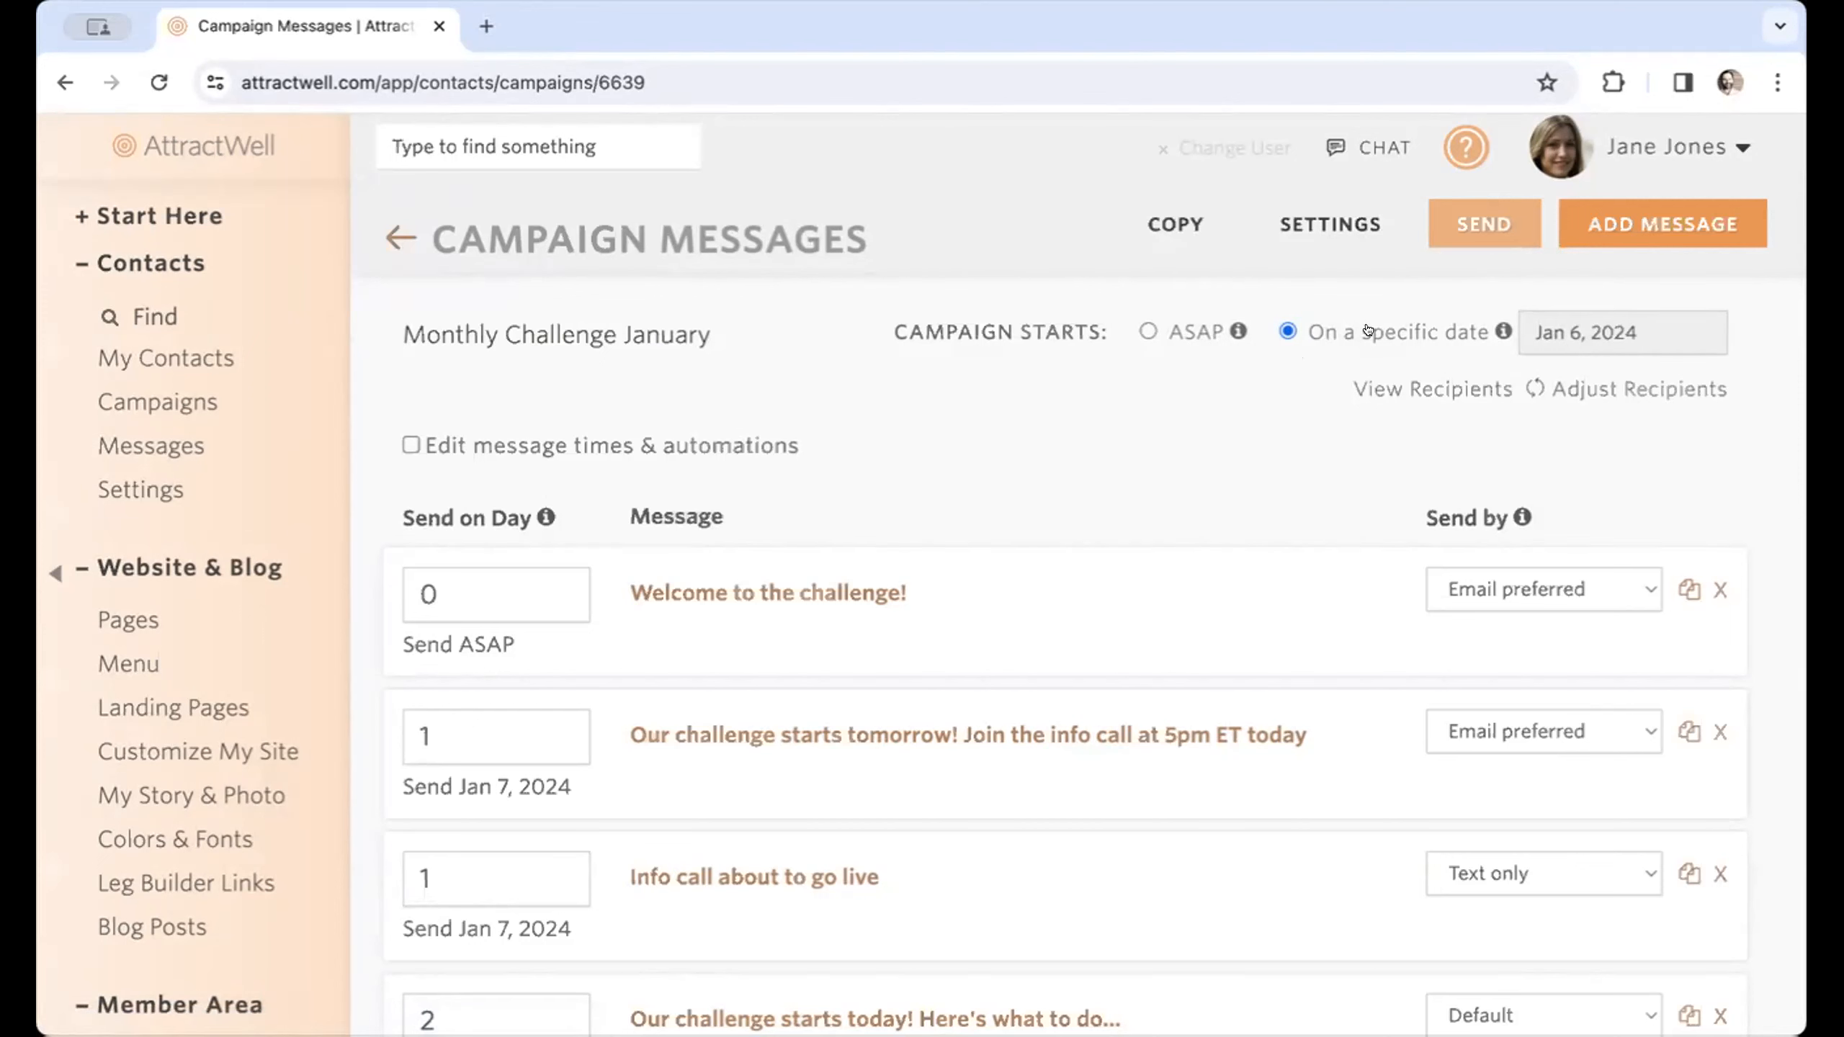
# Switch the campaign start to ASAP and back to a specific date, choosing January 6, 2024.
pyautogui.click(1145, 332)
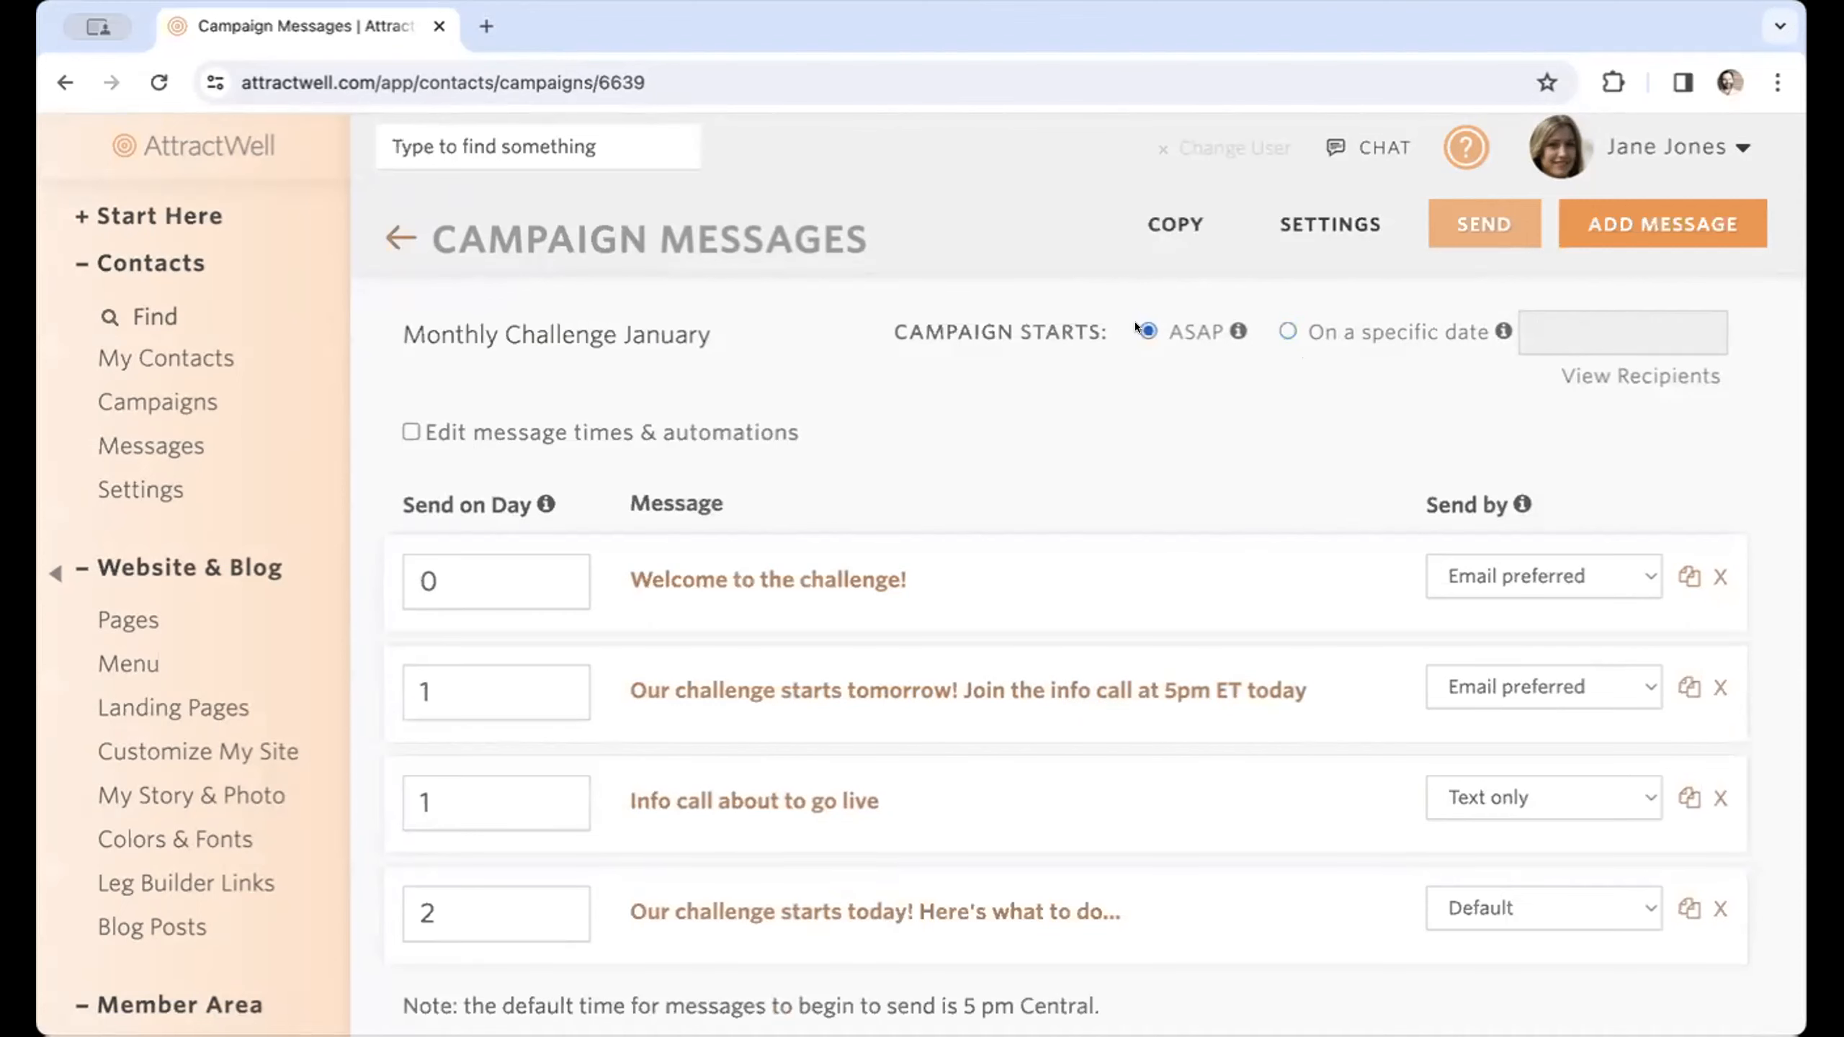
pyautogui.click(1285, 330)
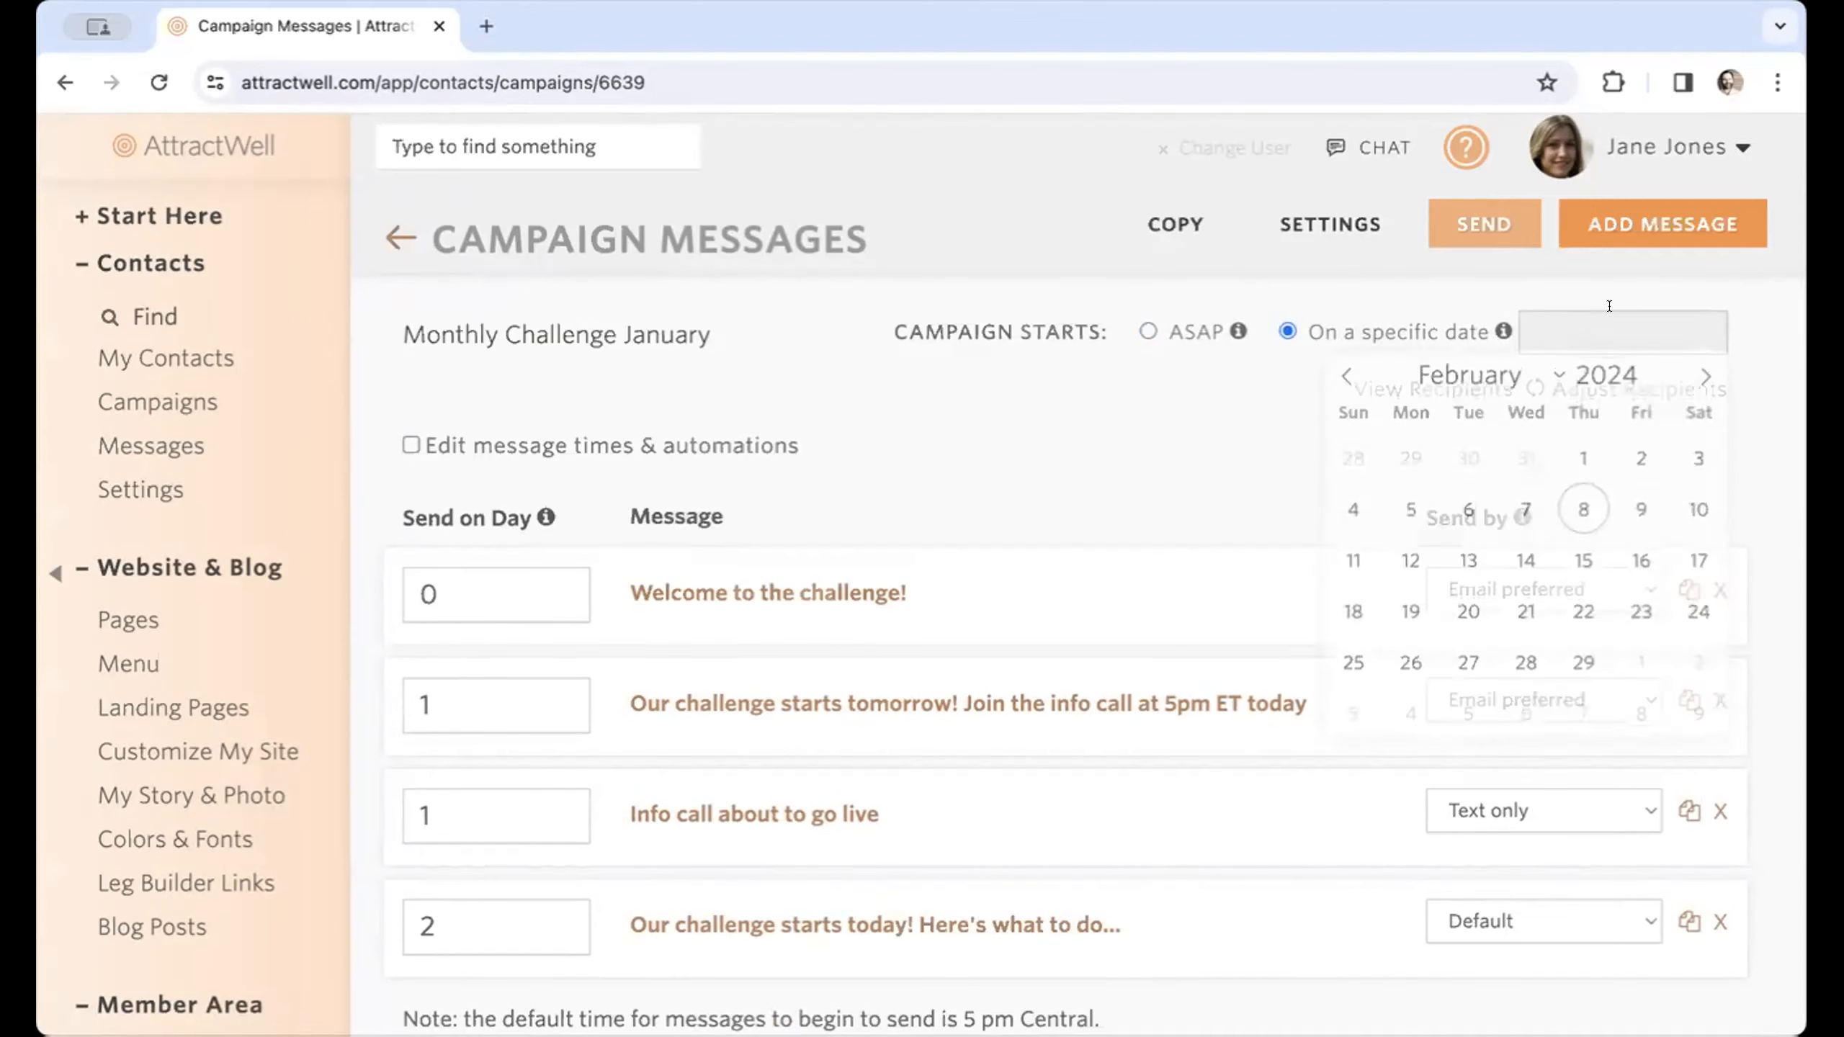
pyautogui.click(1346, 383)
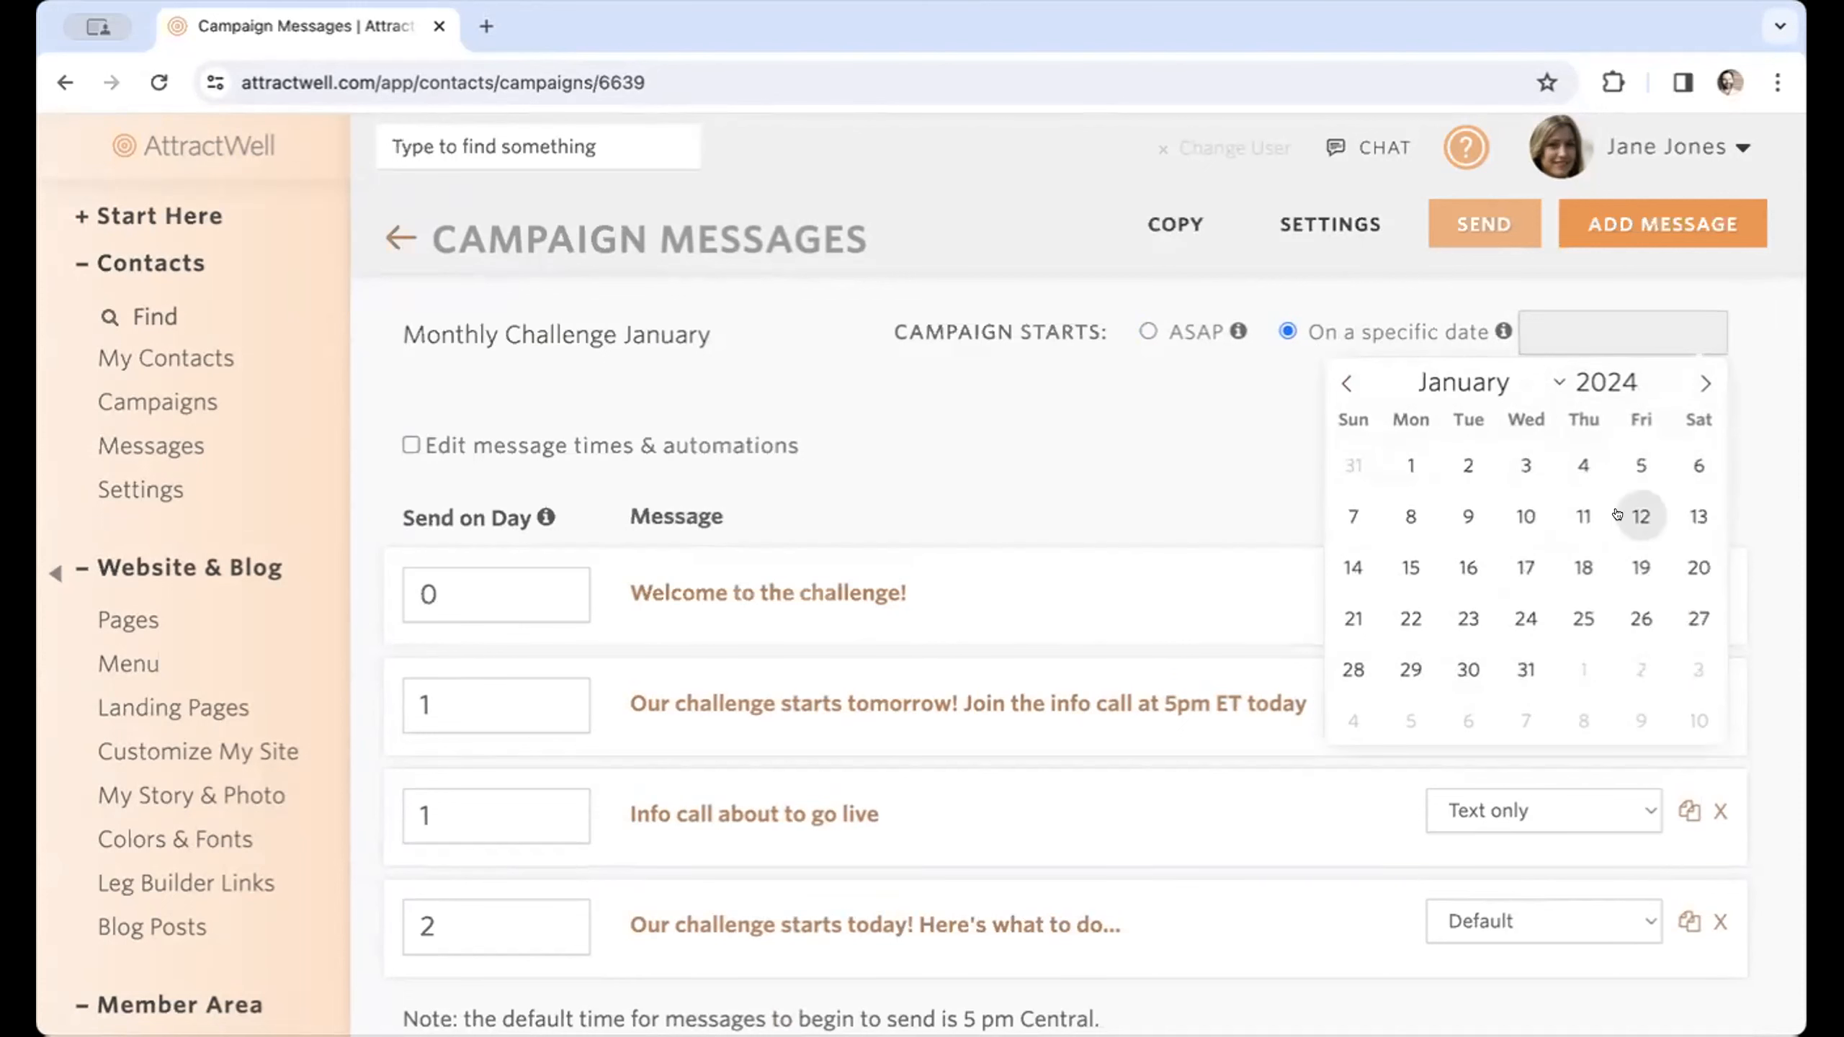
pyautogui.click(1698, 464)
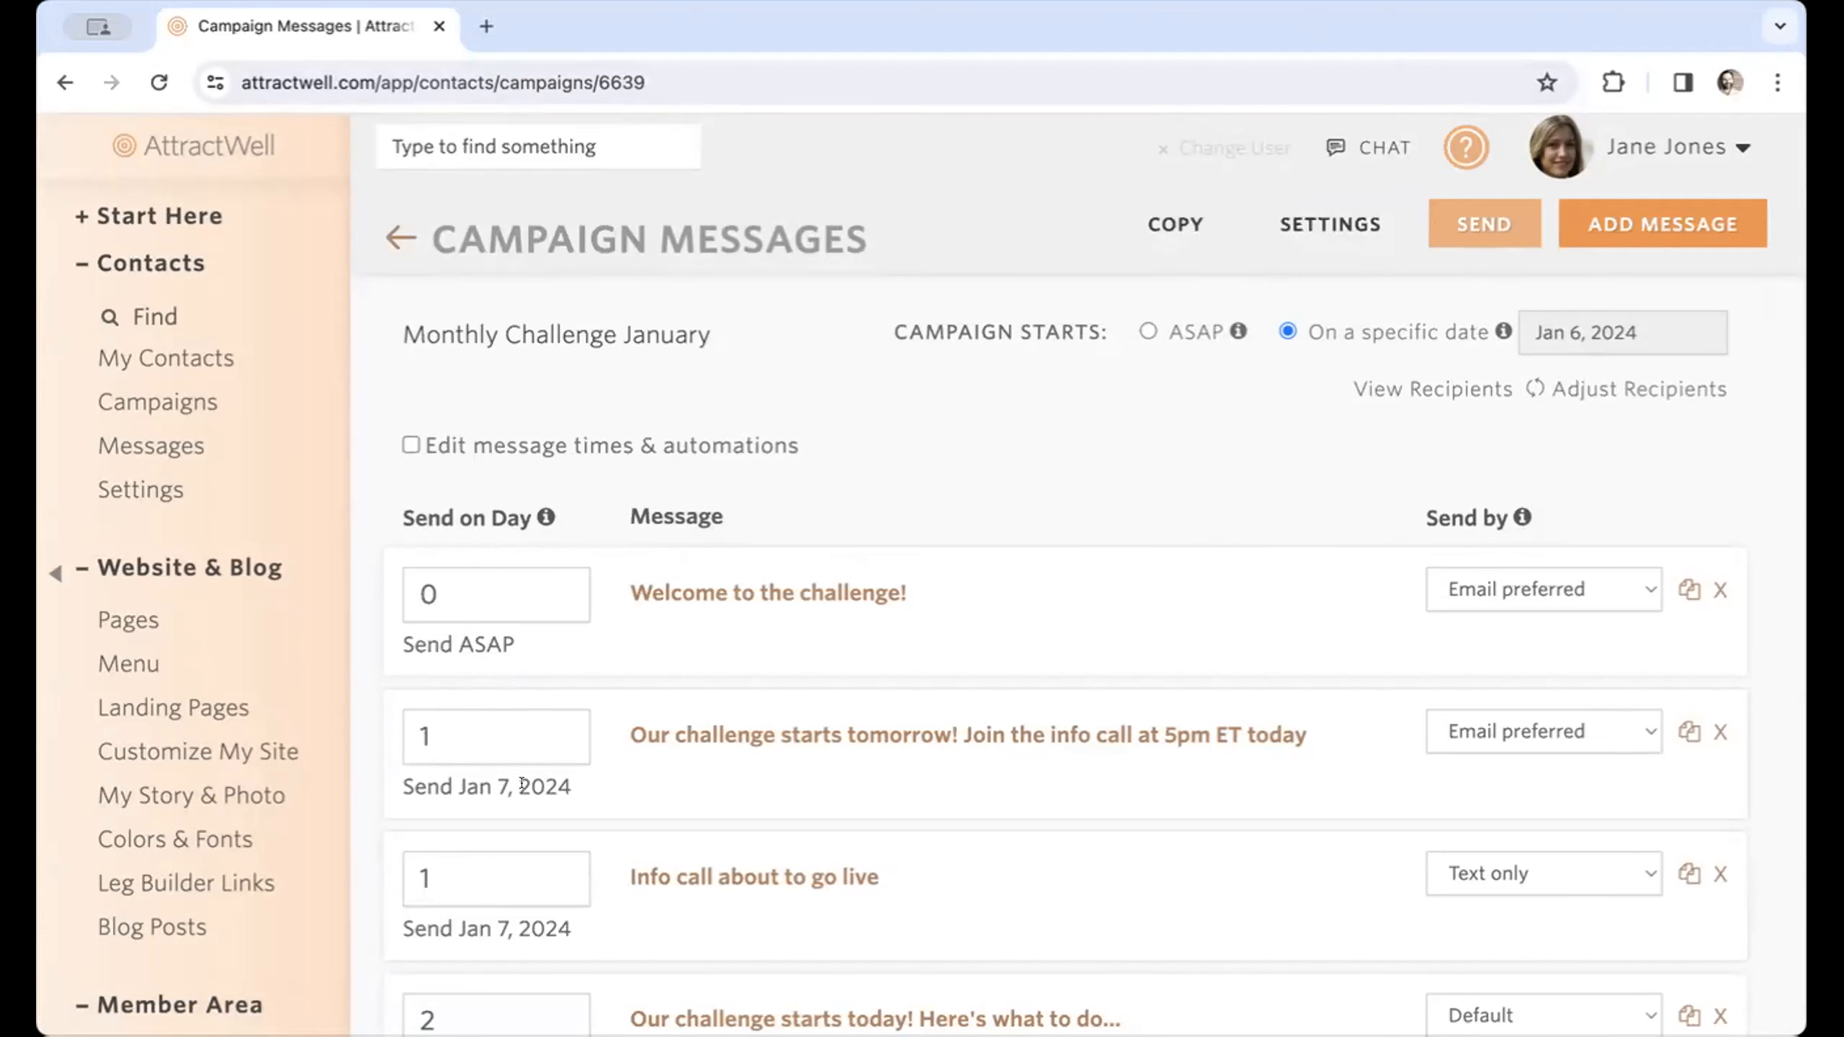
# Raise the send day of the "Our challenge starts today!" message to 3 and return it to 2.
pyautogui.scroll(-2, 521, 783)
pyautogui.scroll(-1, 521, 783)
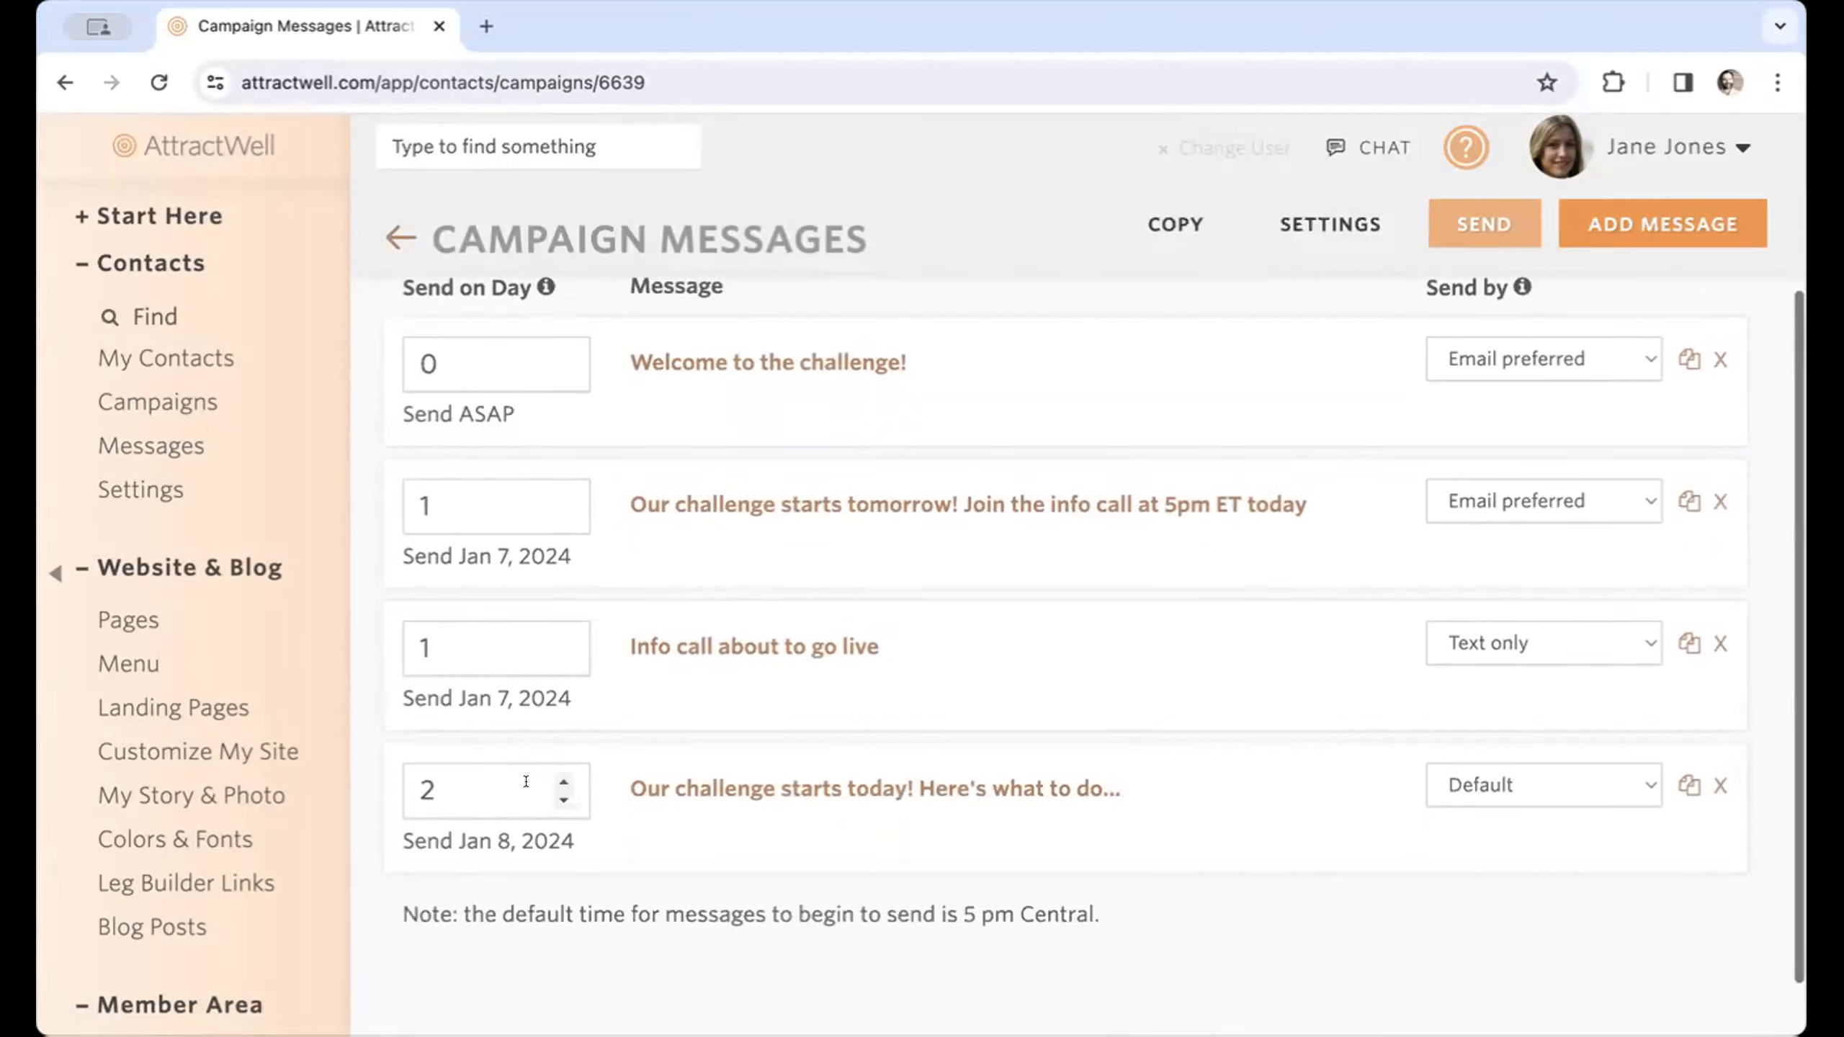
pyautogui.click(564, 779)
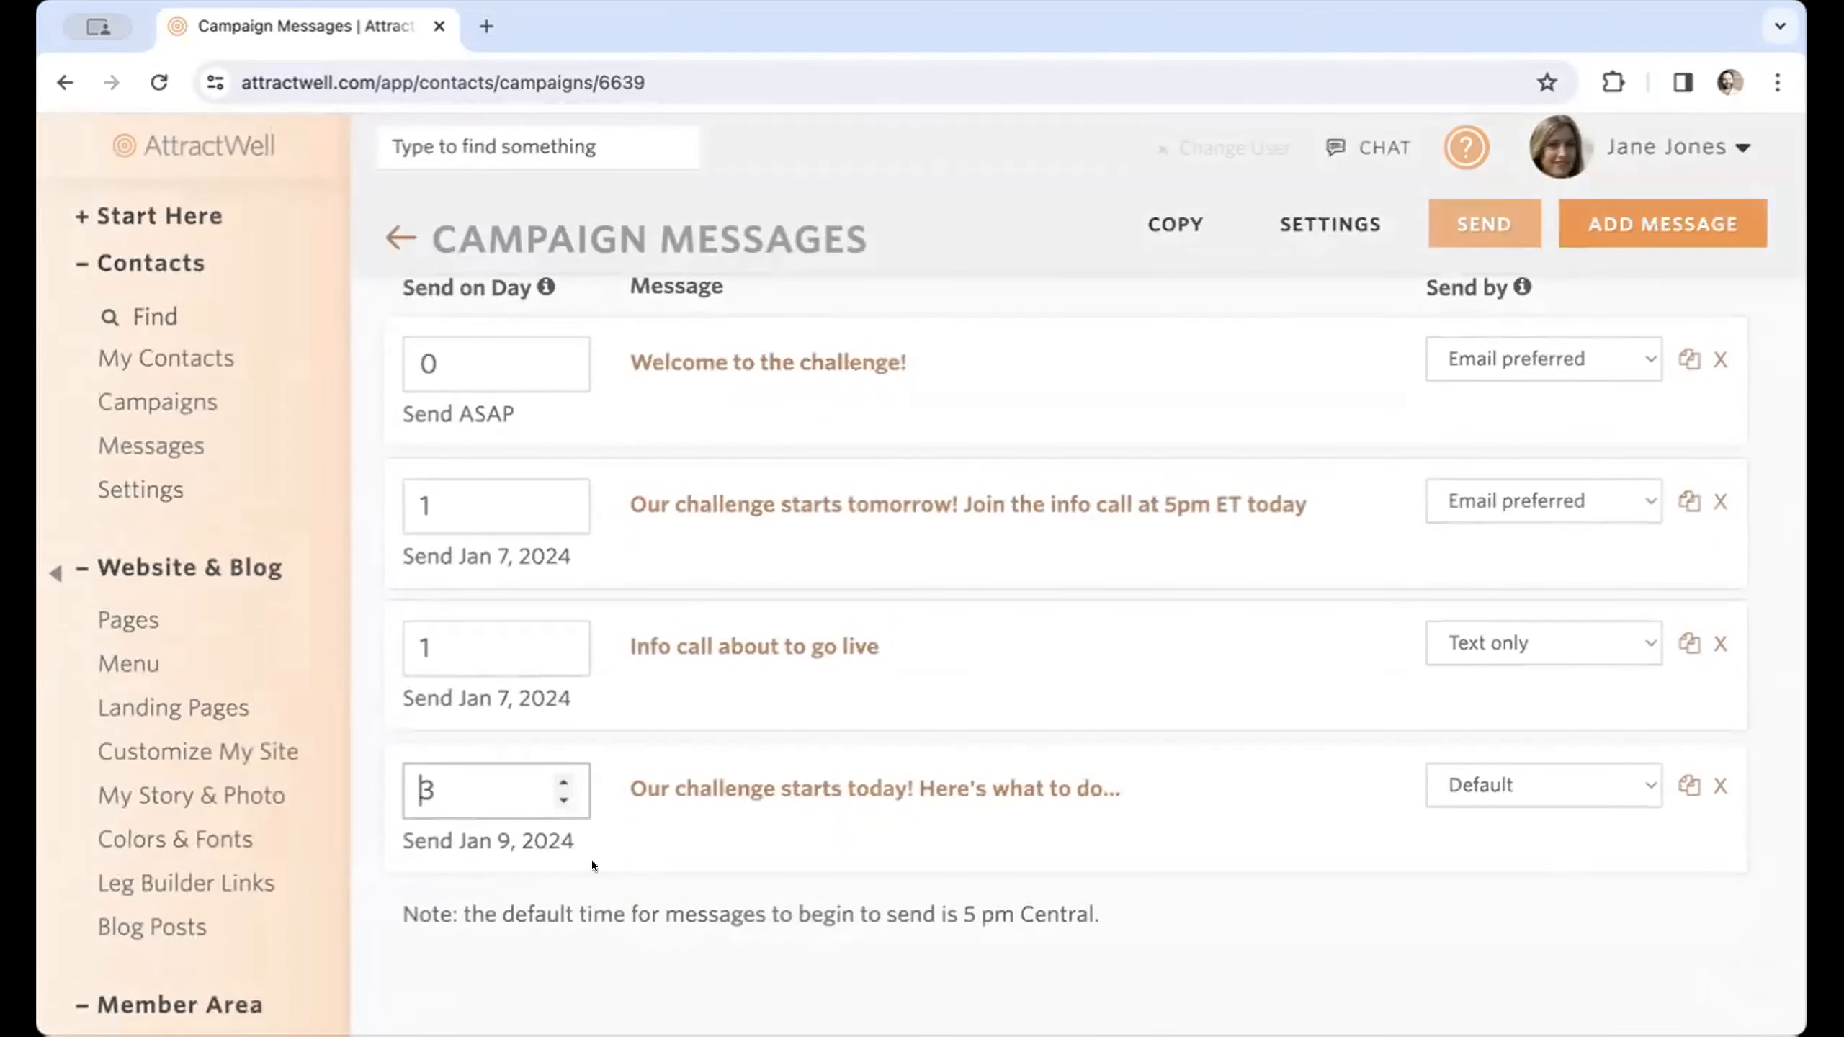
pyautogui.click(564, 802)
# Set the campaign's specific start date to January 8, 2024 and review the message send dates.
pyautogui.scroll(2, 1158, 630)
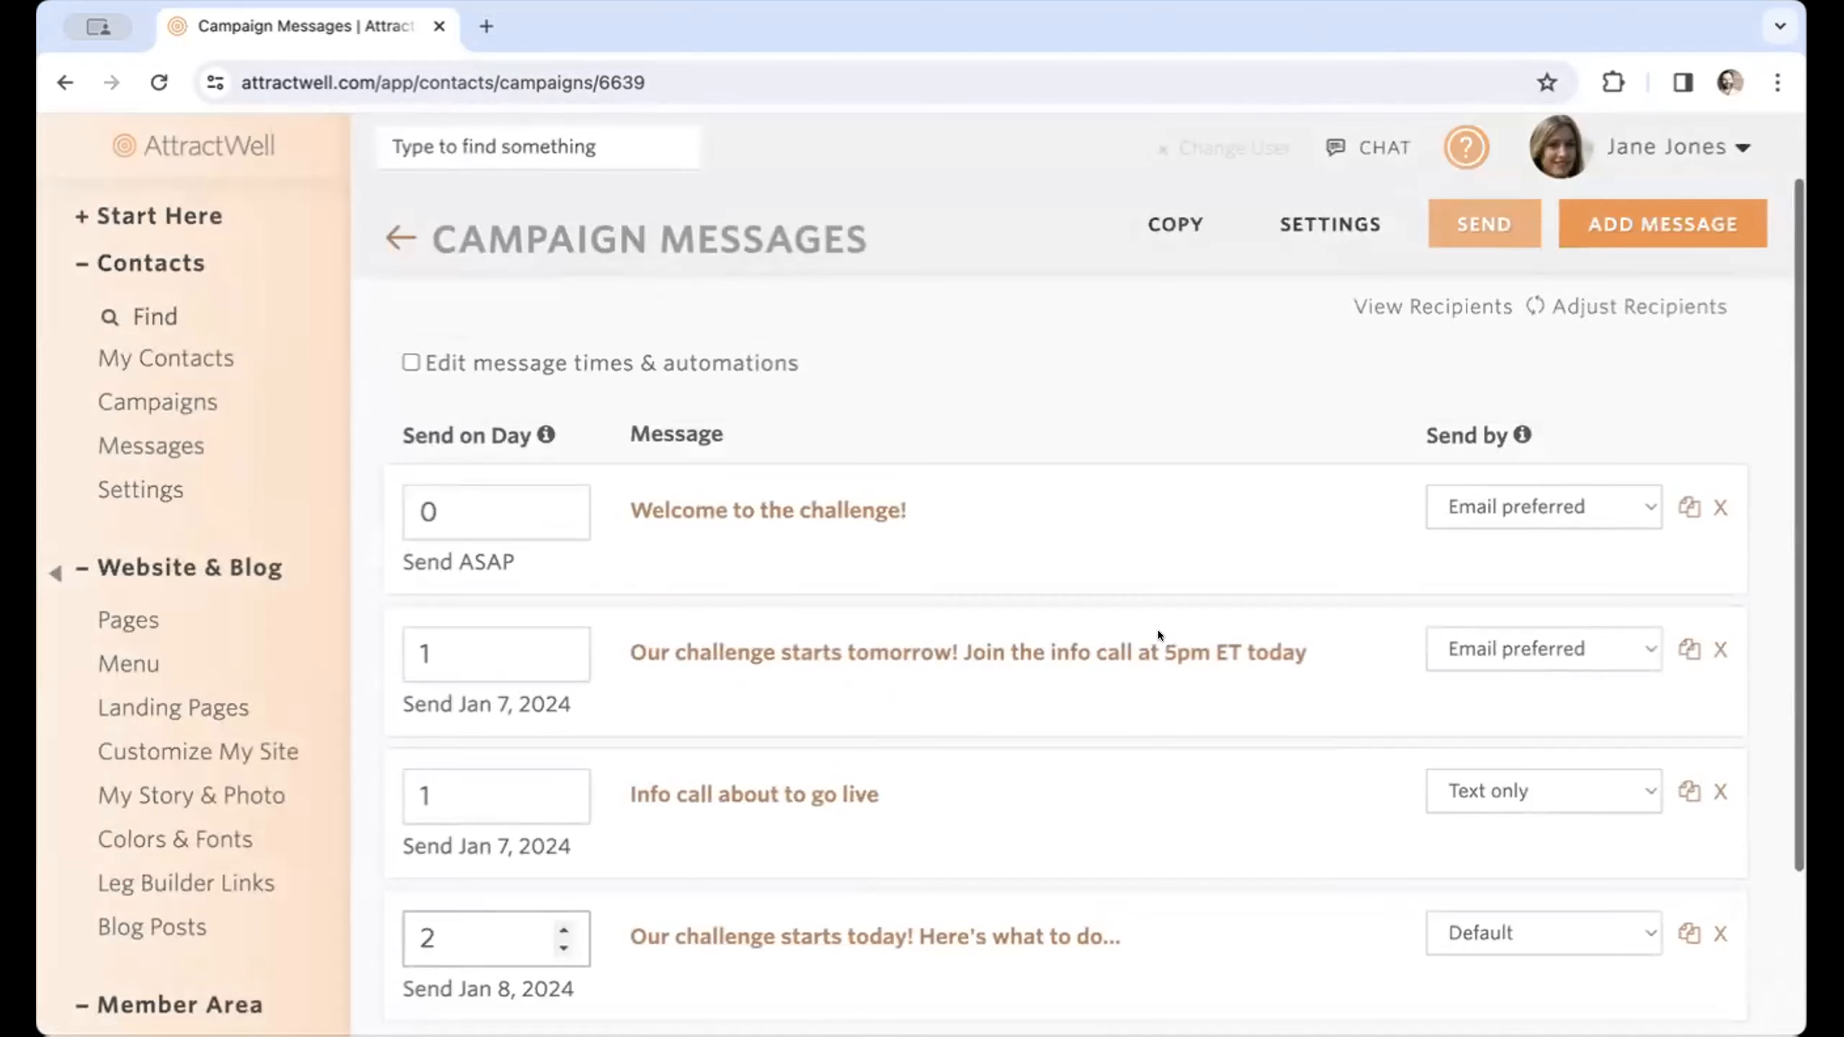
pyautogui.scroll(1, 1158, 630)
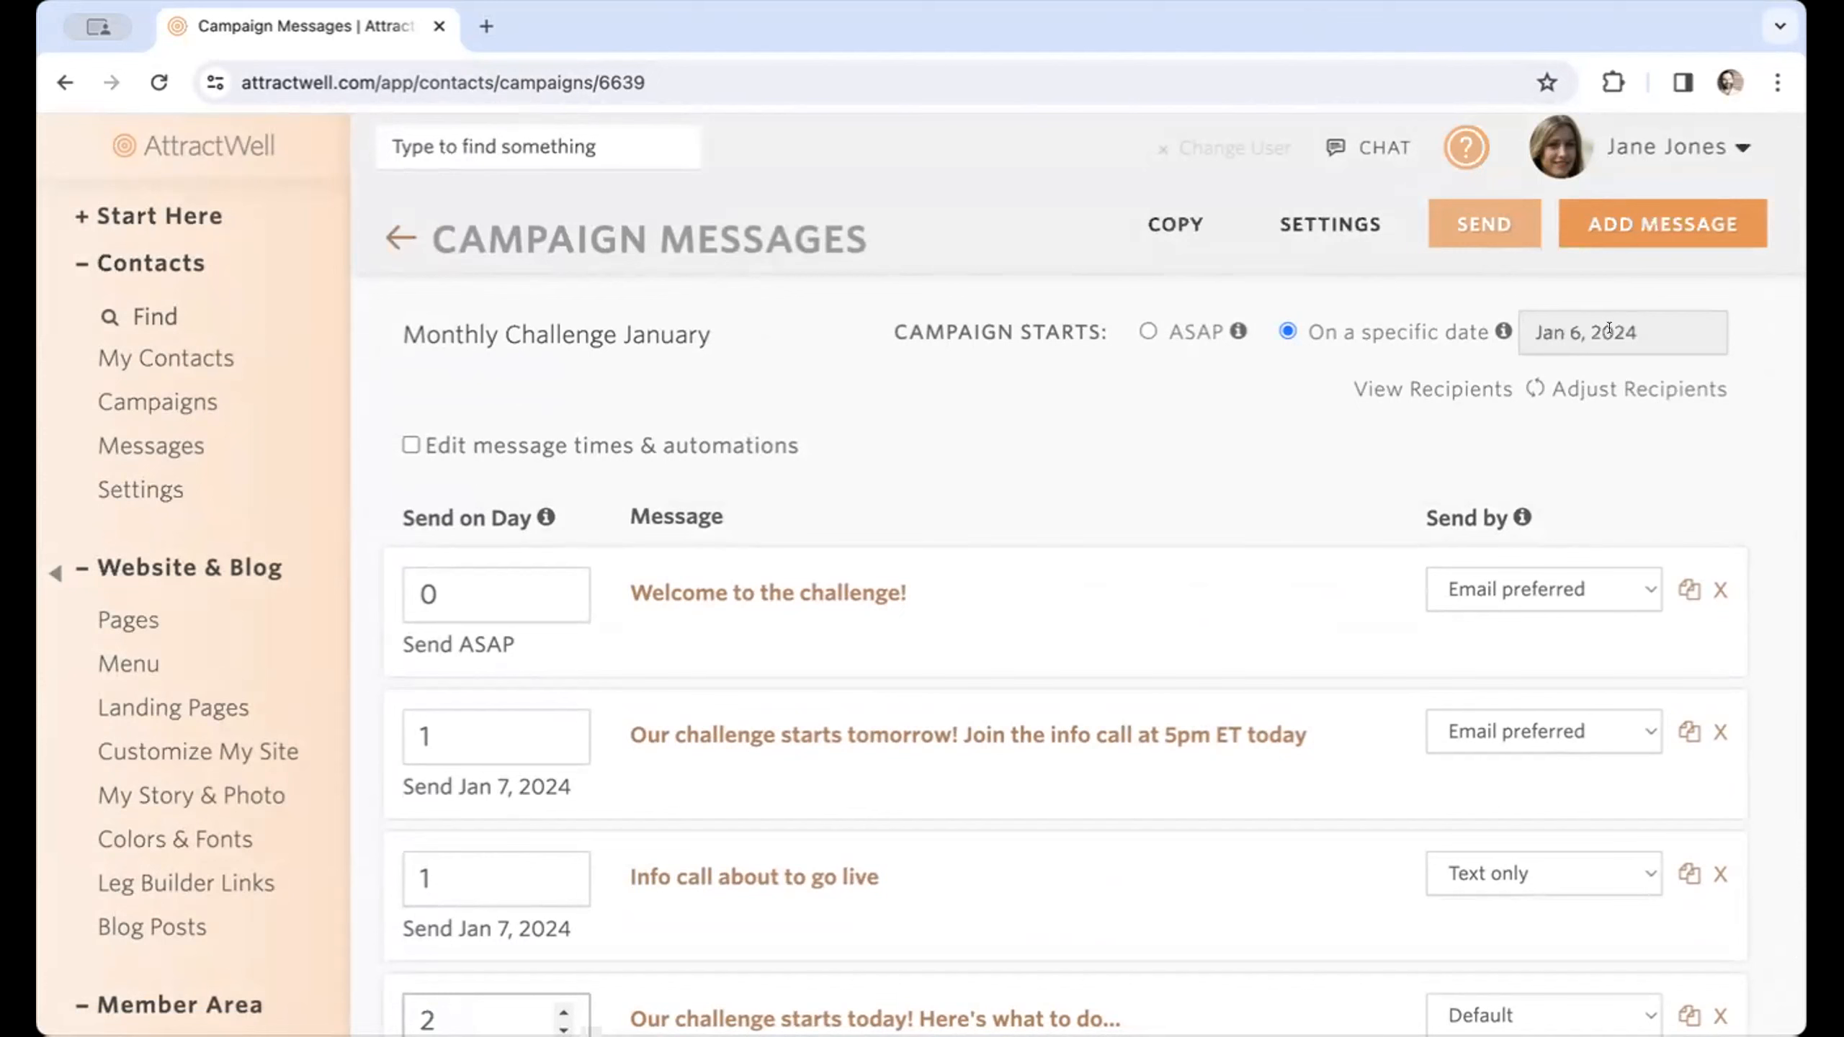
pyautogui.click(1609, 331)
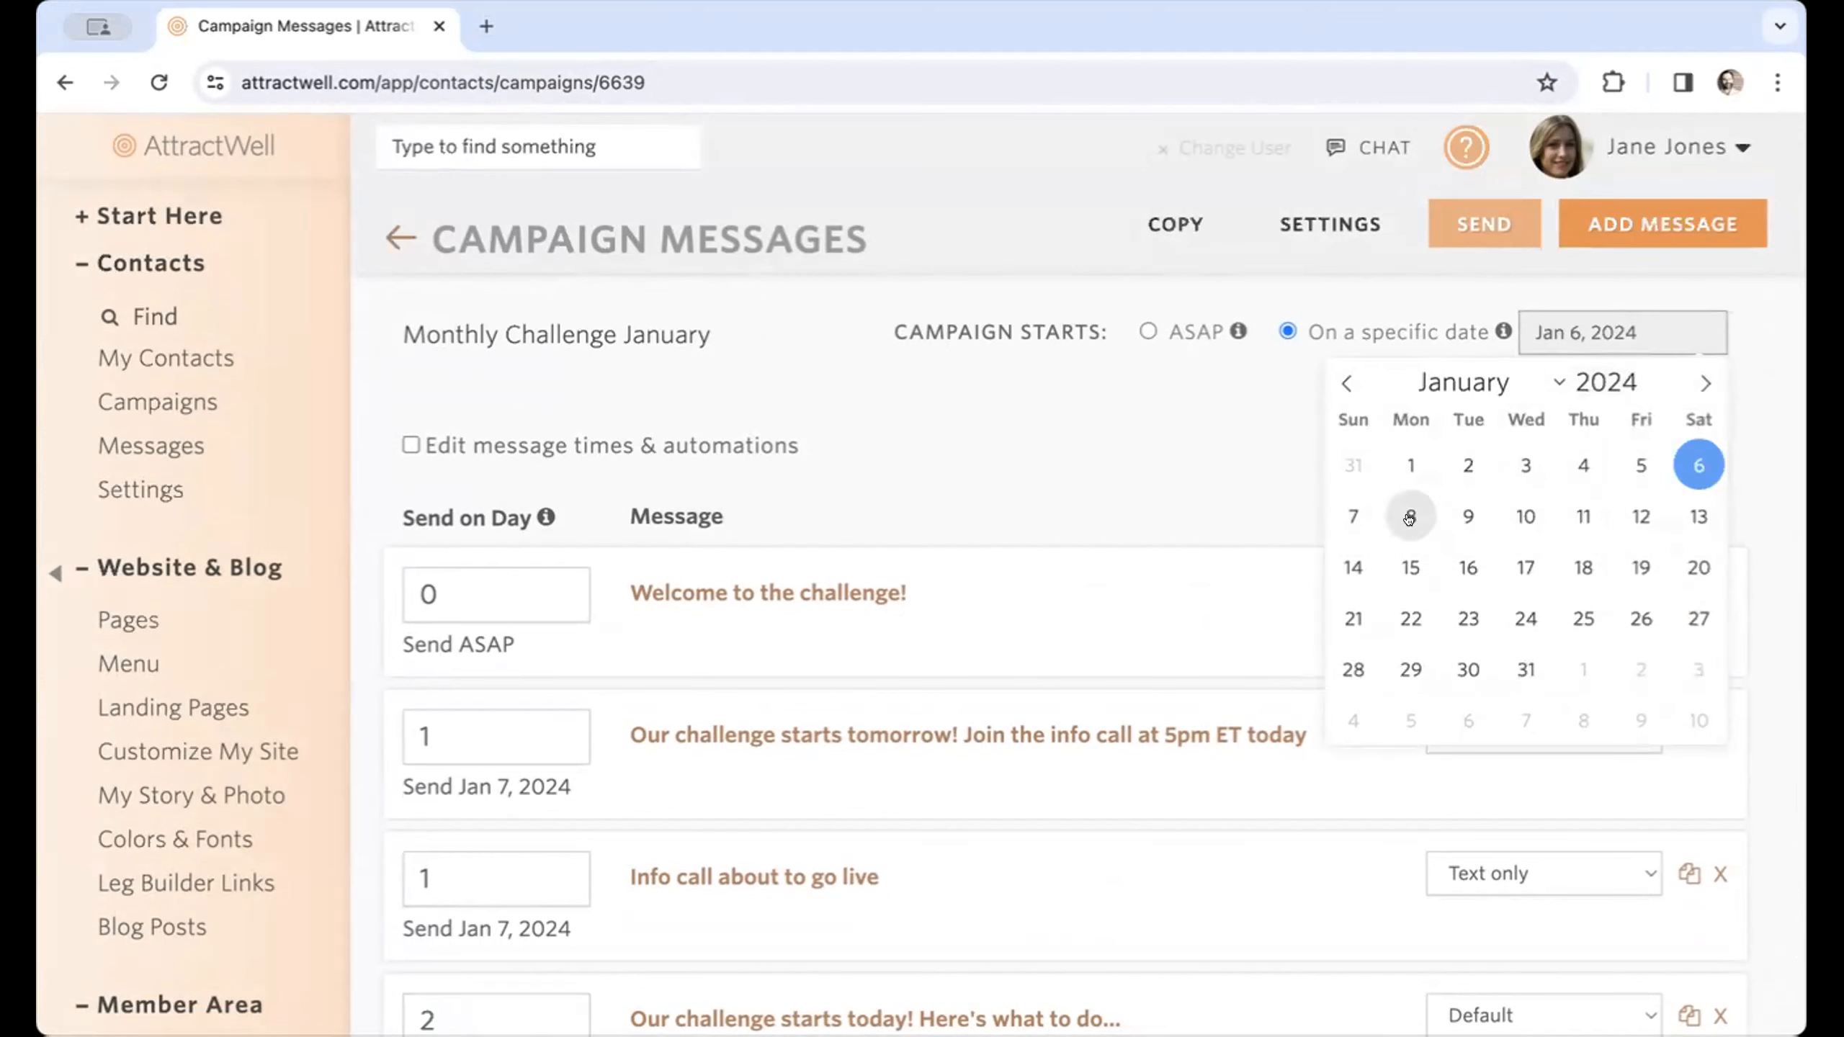
pyautogui.click(1408, 517)
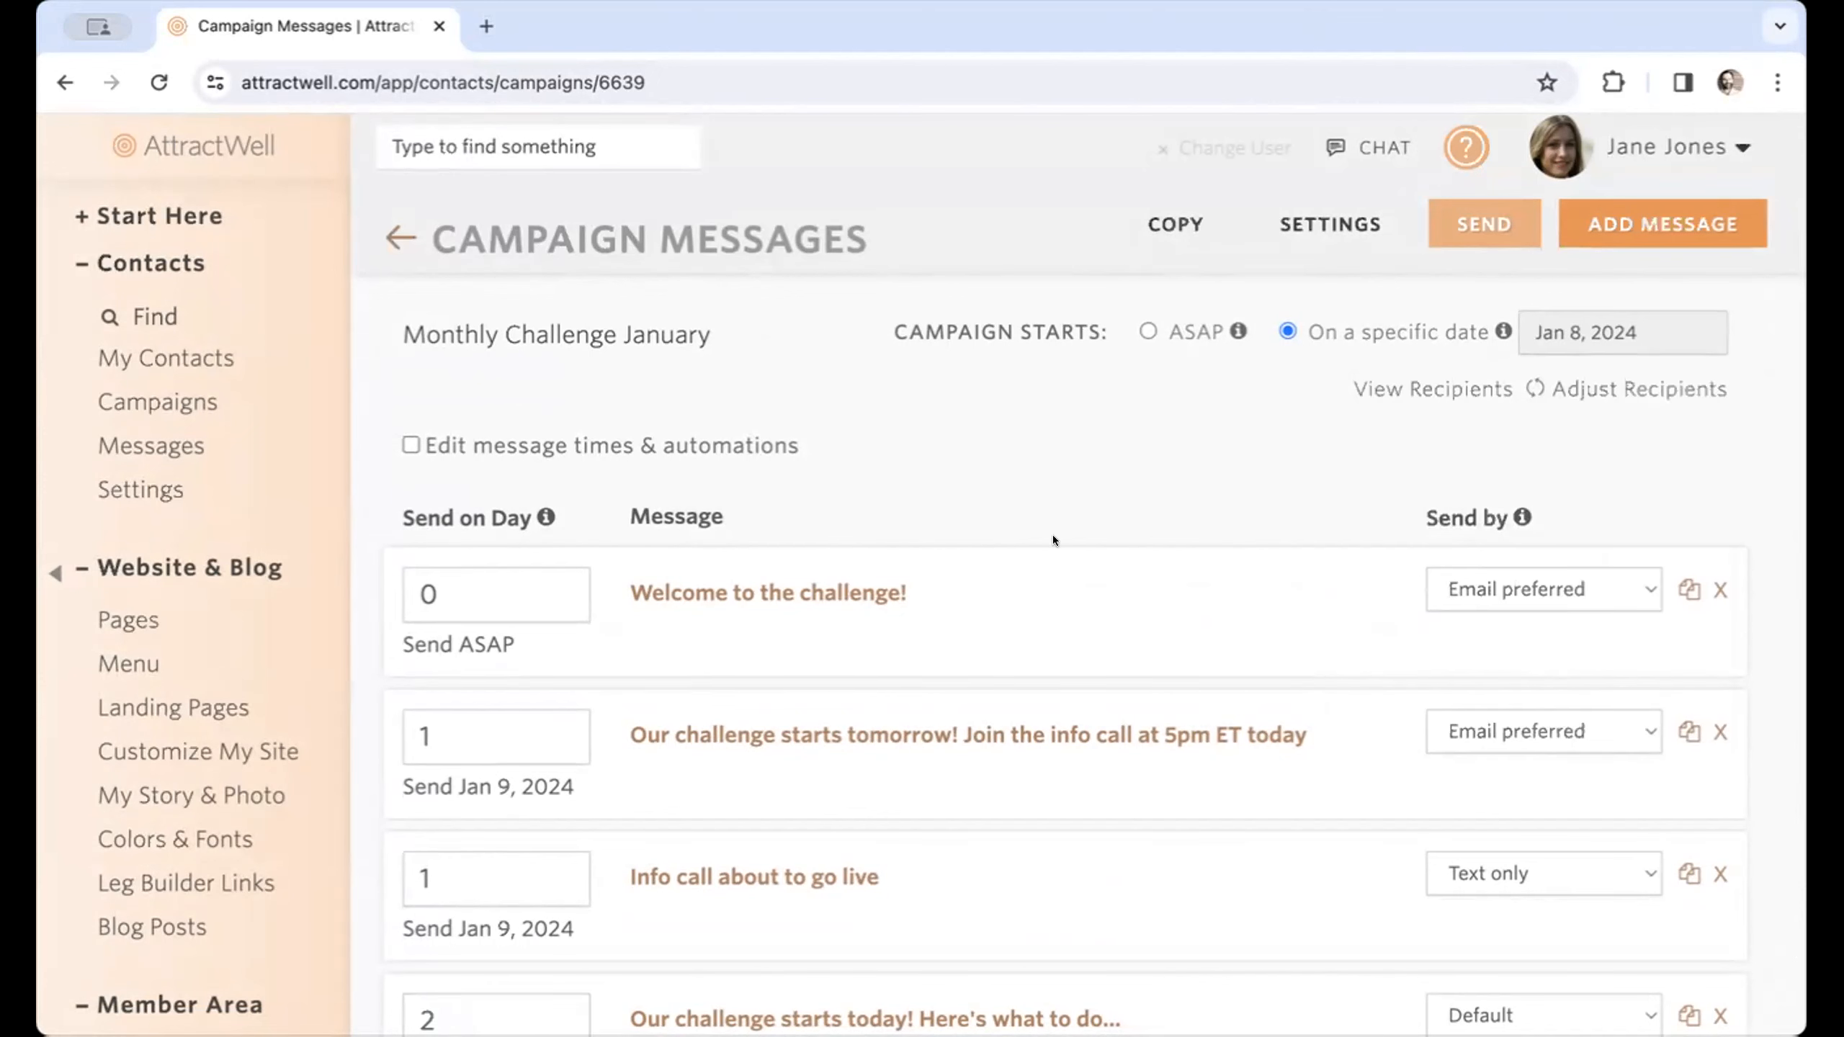
pyautogui.scroll(-3, 523, 930)
pyautogui.scroll(3, 1693, 617)
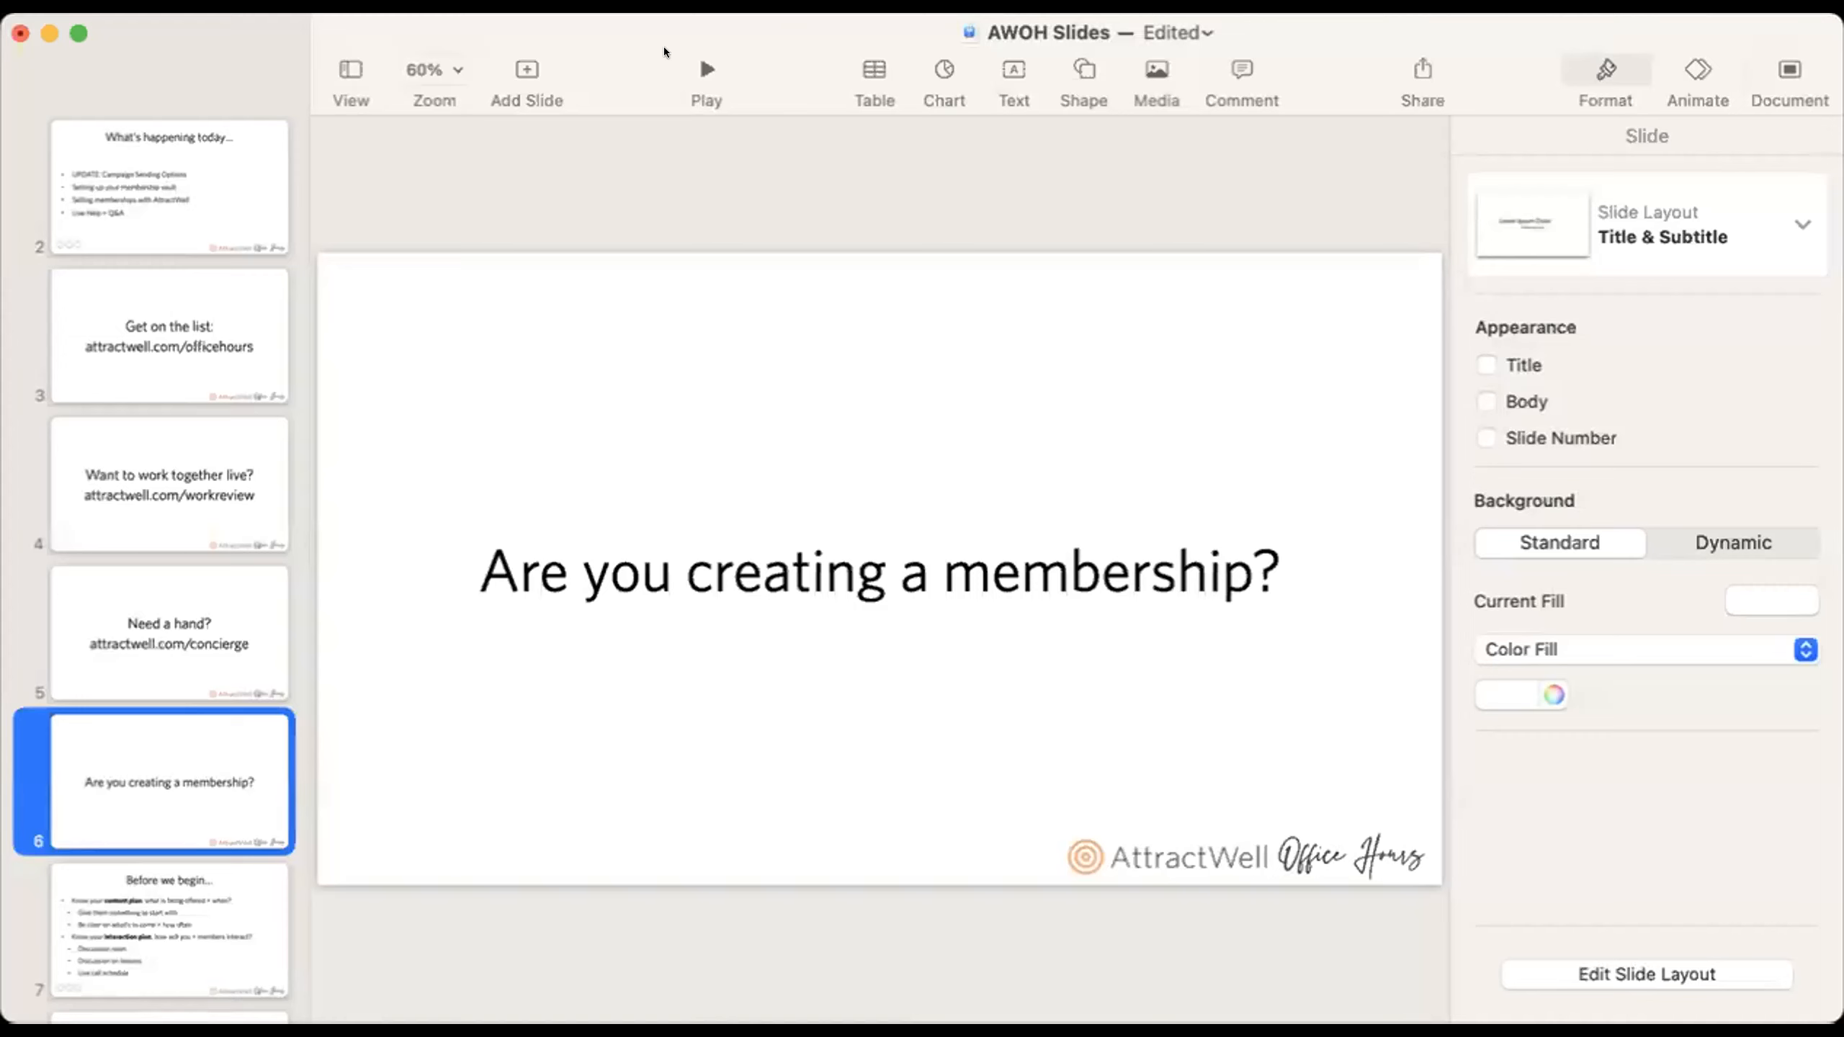
# Switch to the AWOH Slides presentation in Keynote and play the slideshow from the "Are you creating a membership?" slide.
pyautogui.click(706, 69)
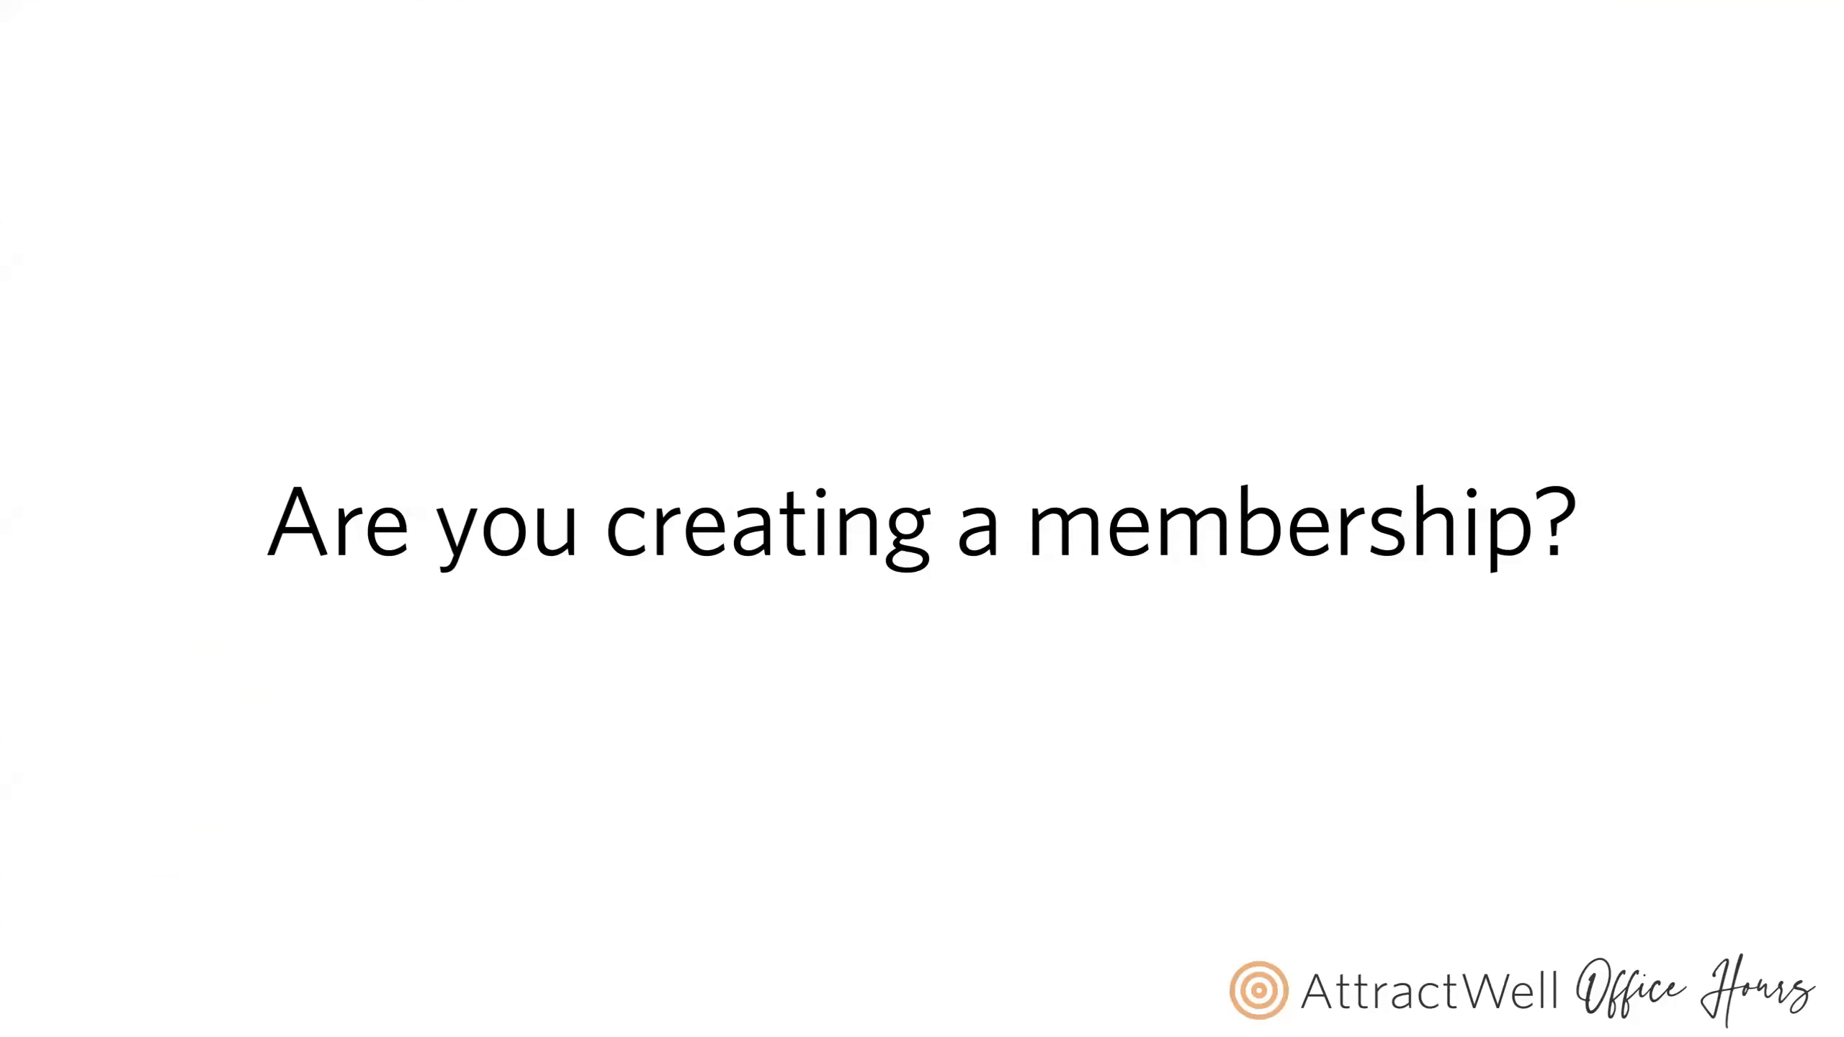
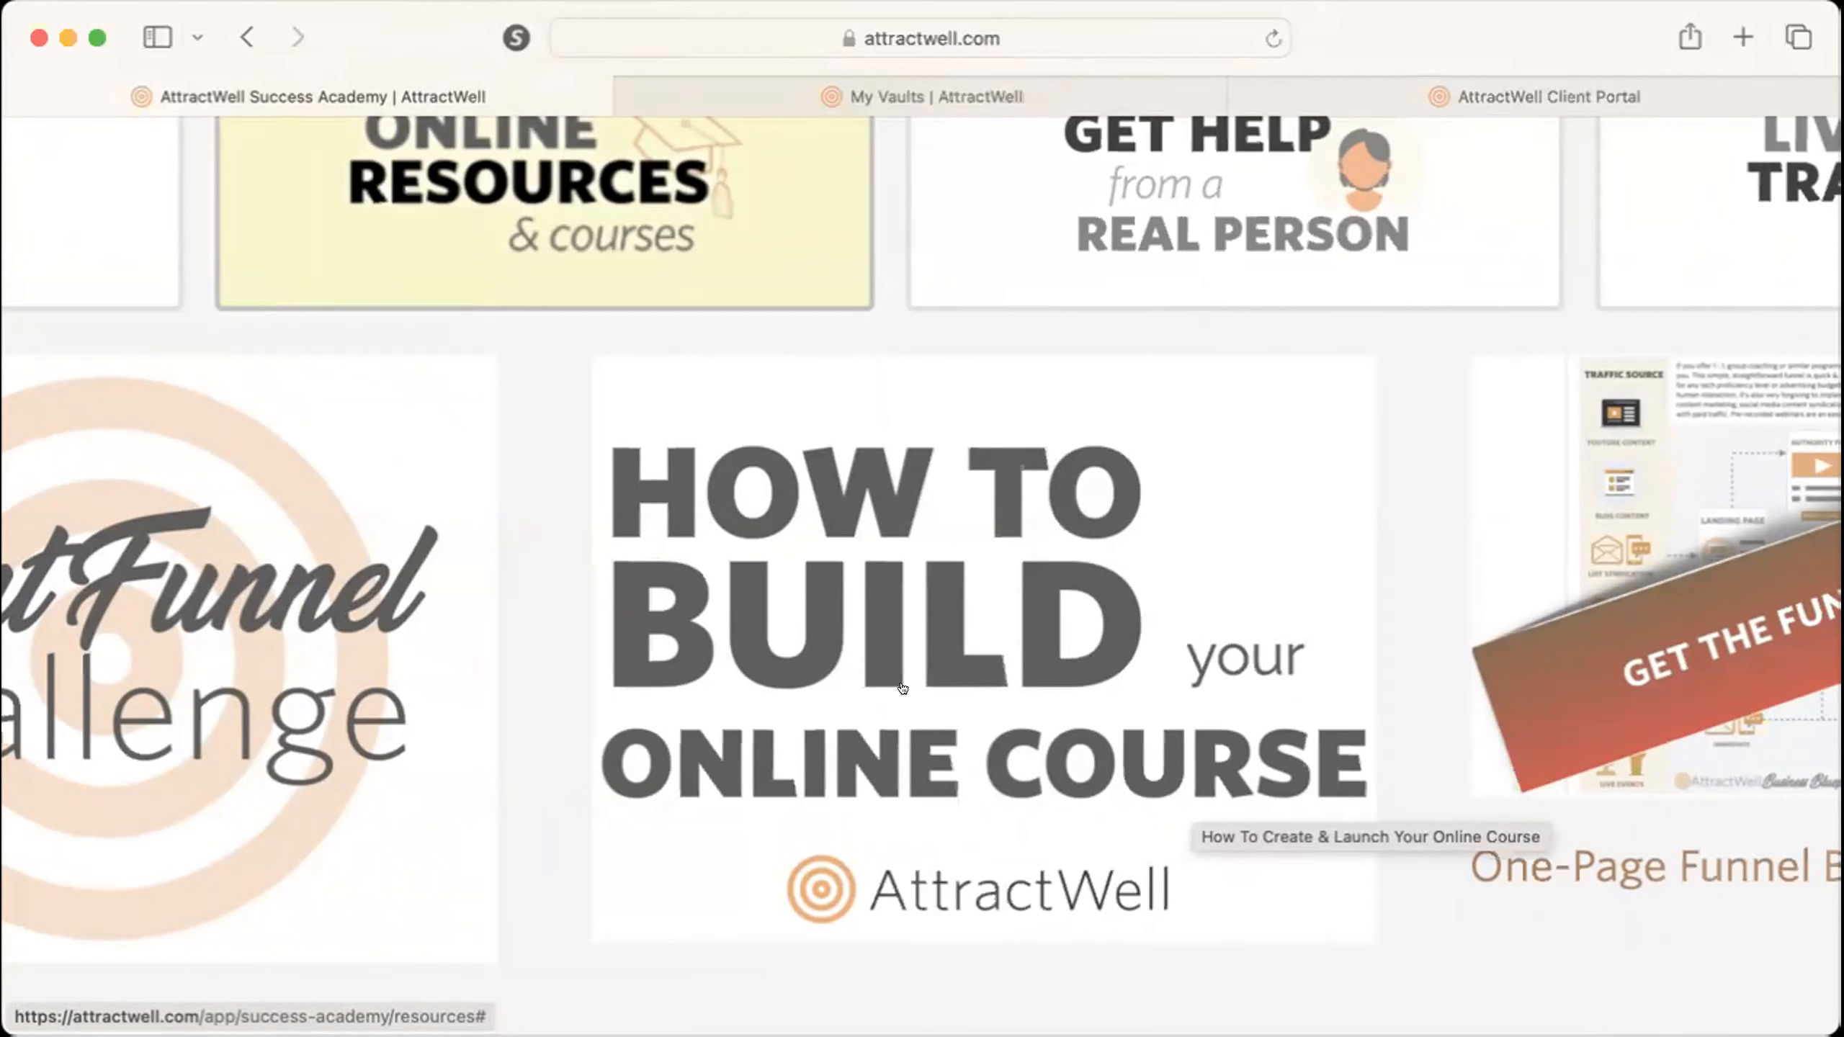
# Open the Success Academy's live training and replays section and search its videos for "vault pages".
pyautogui.scroll(-5, 902, 688)
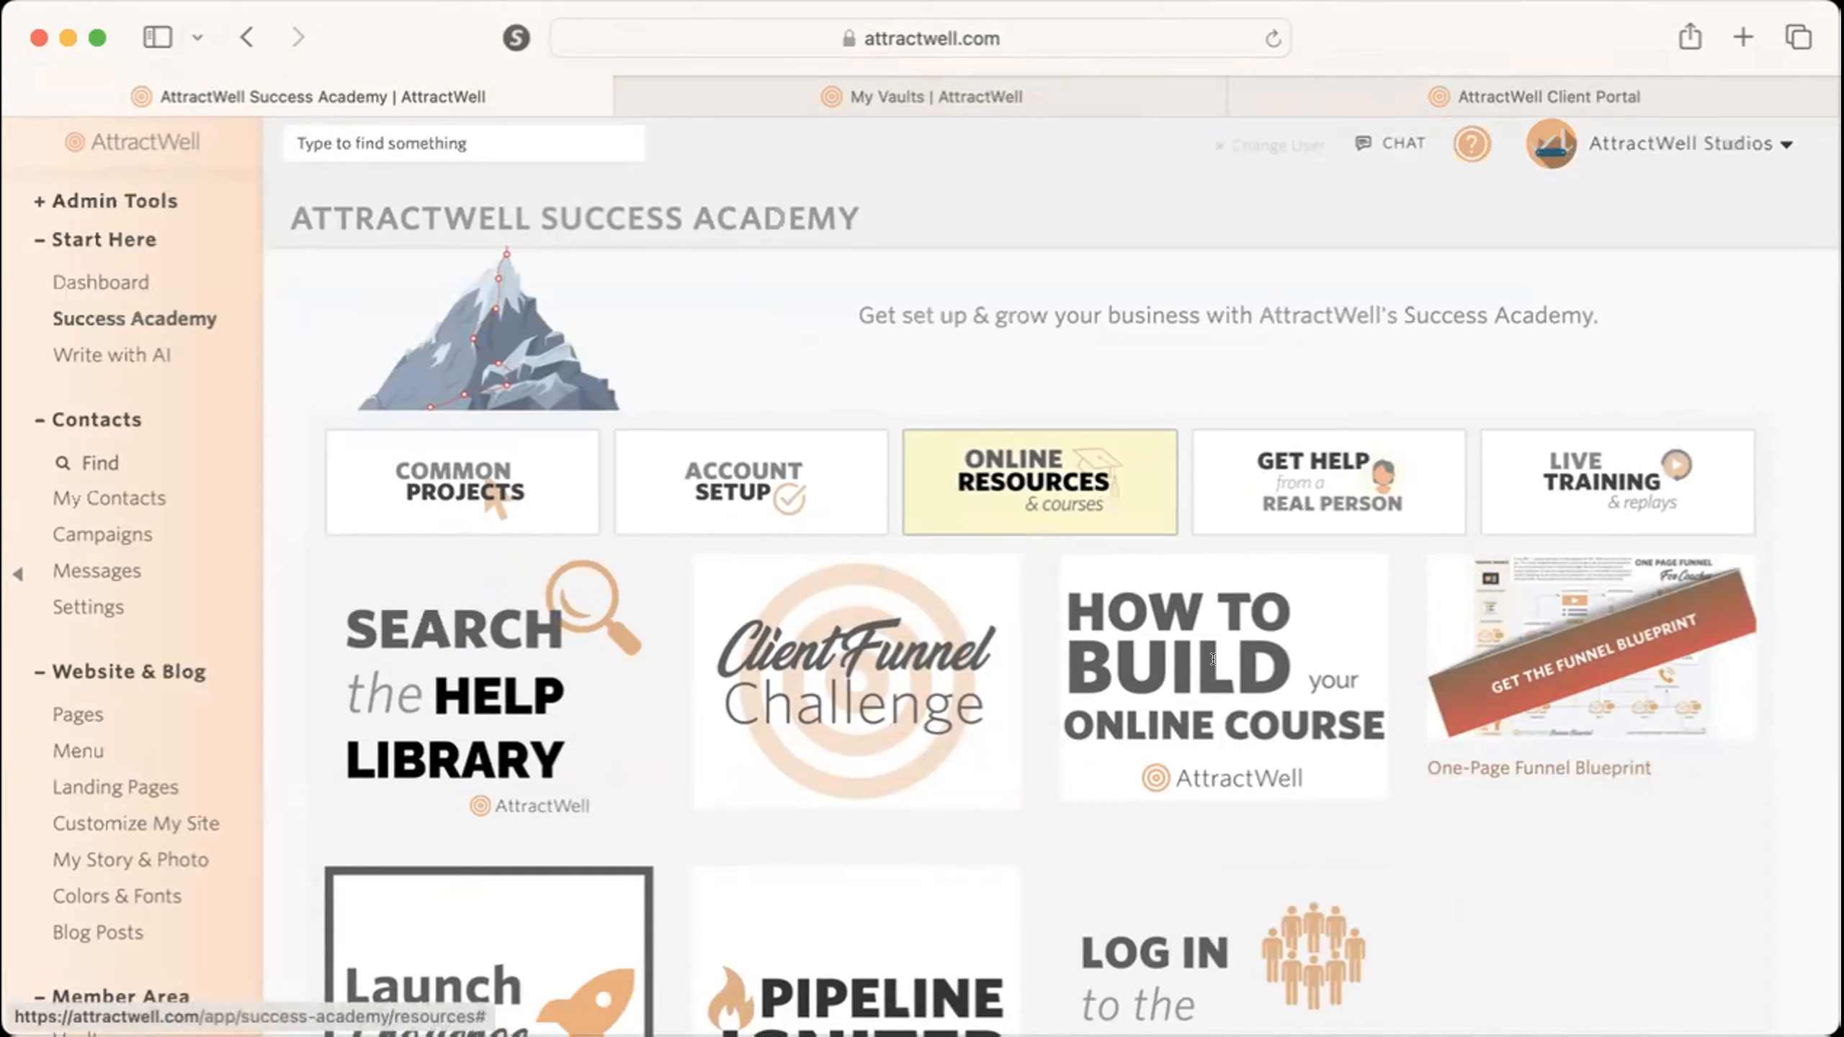
pyautogui.click(1680, 492)
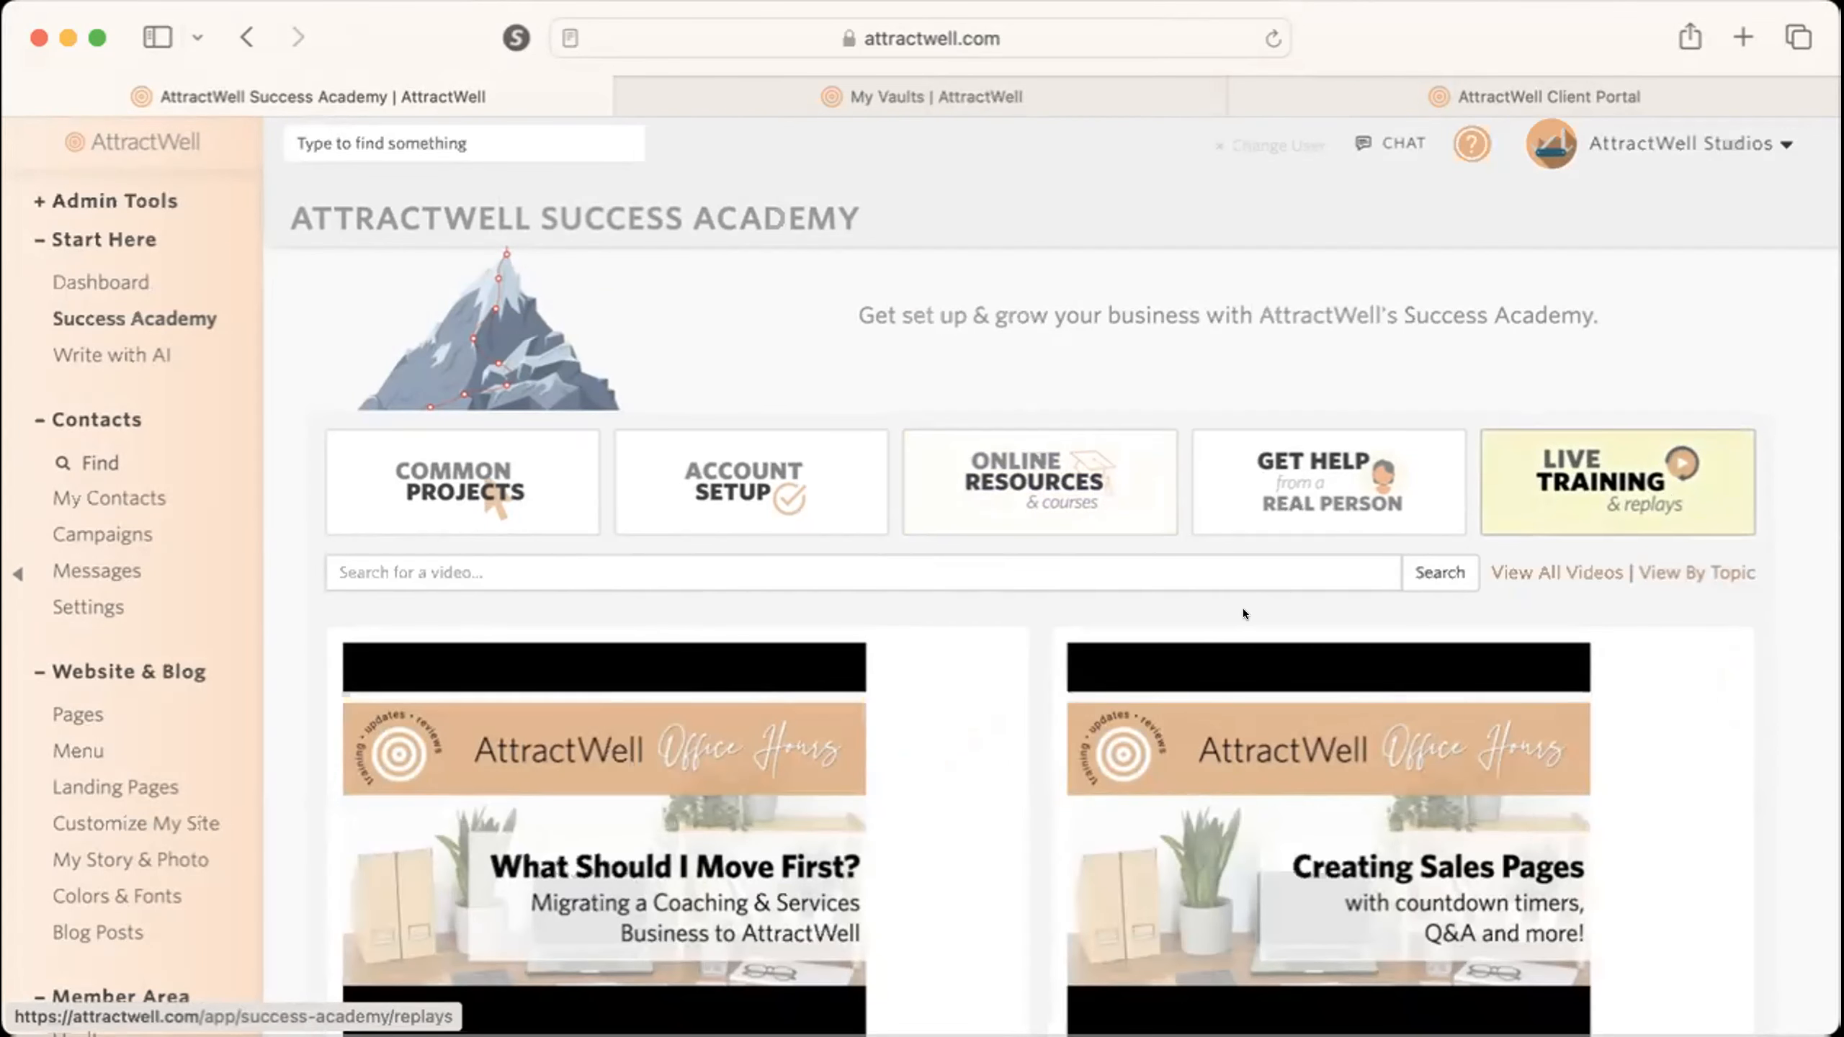
pyautogui.click(1220, 553)
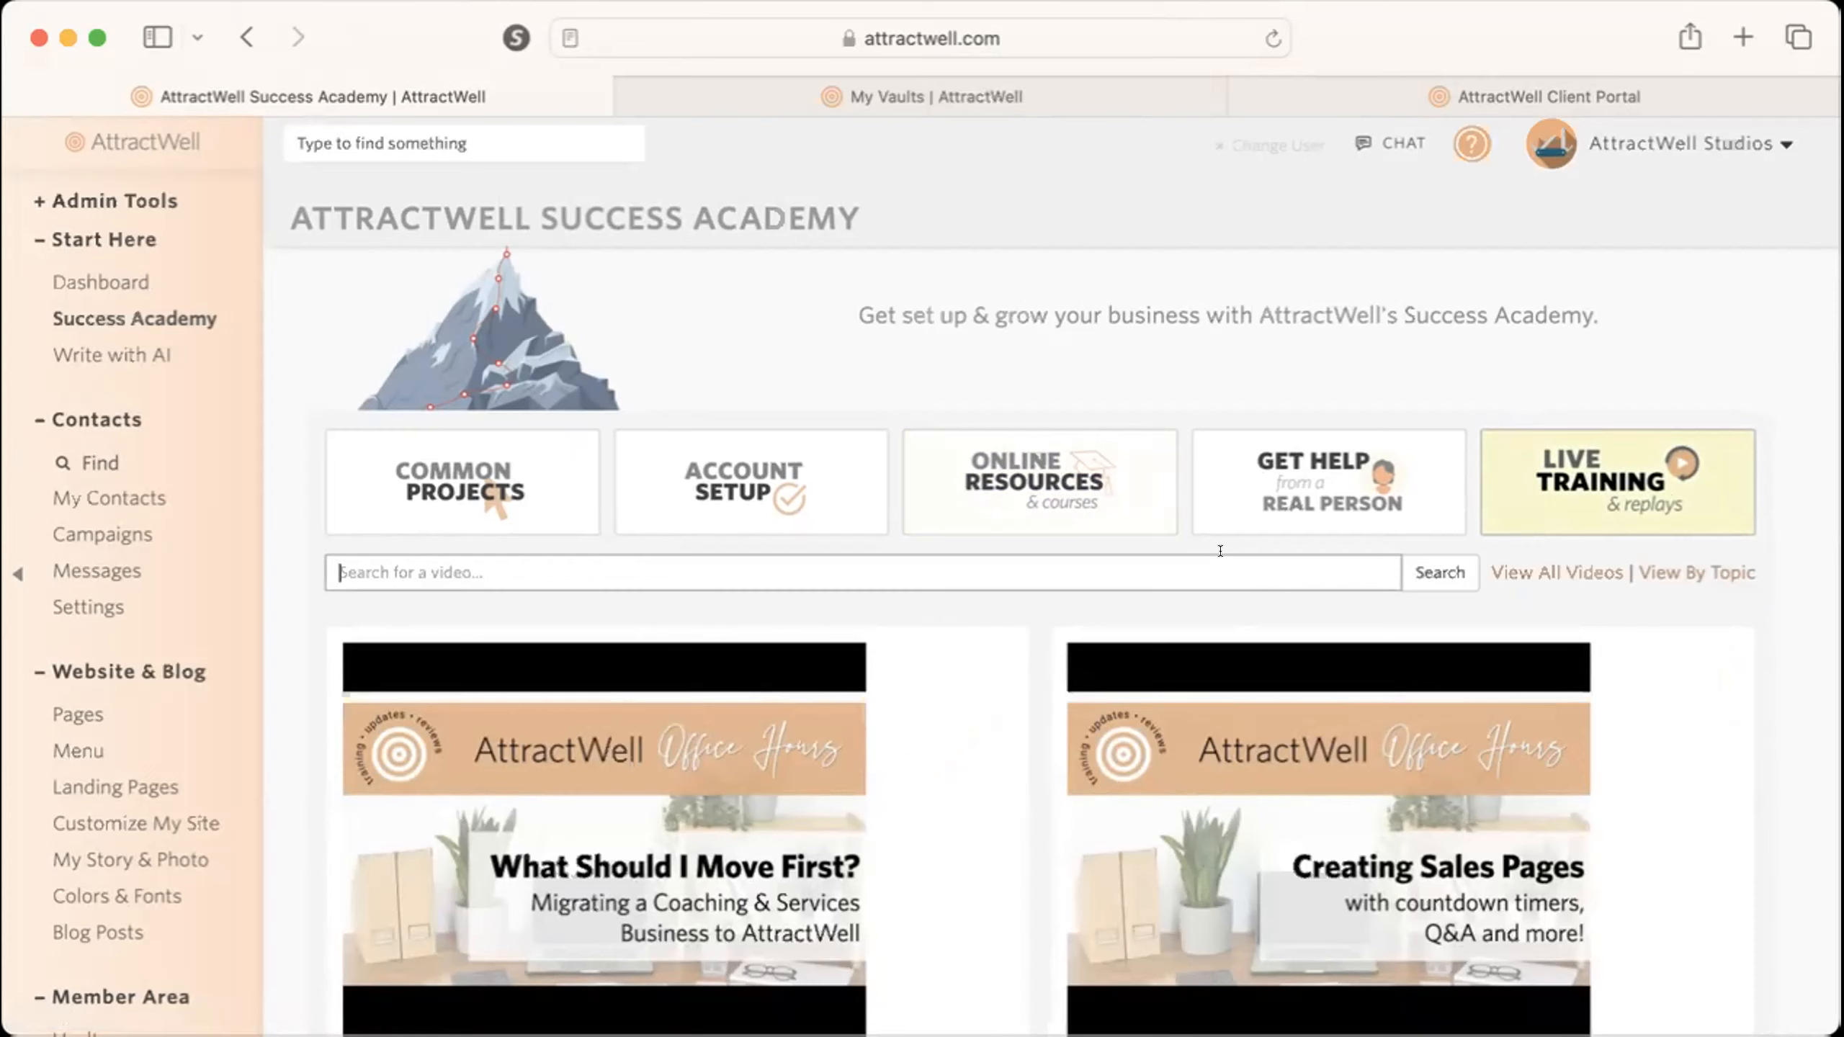
pyautogui.write('vault pages')
pyautogui.press('Return')
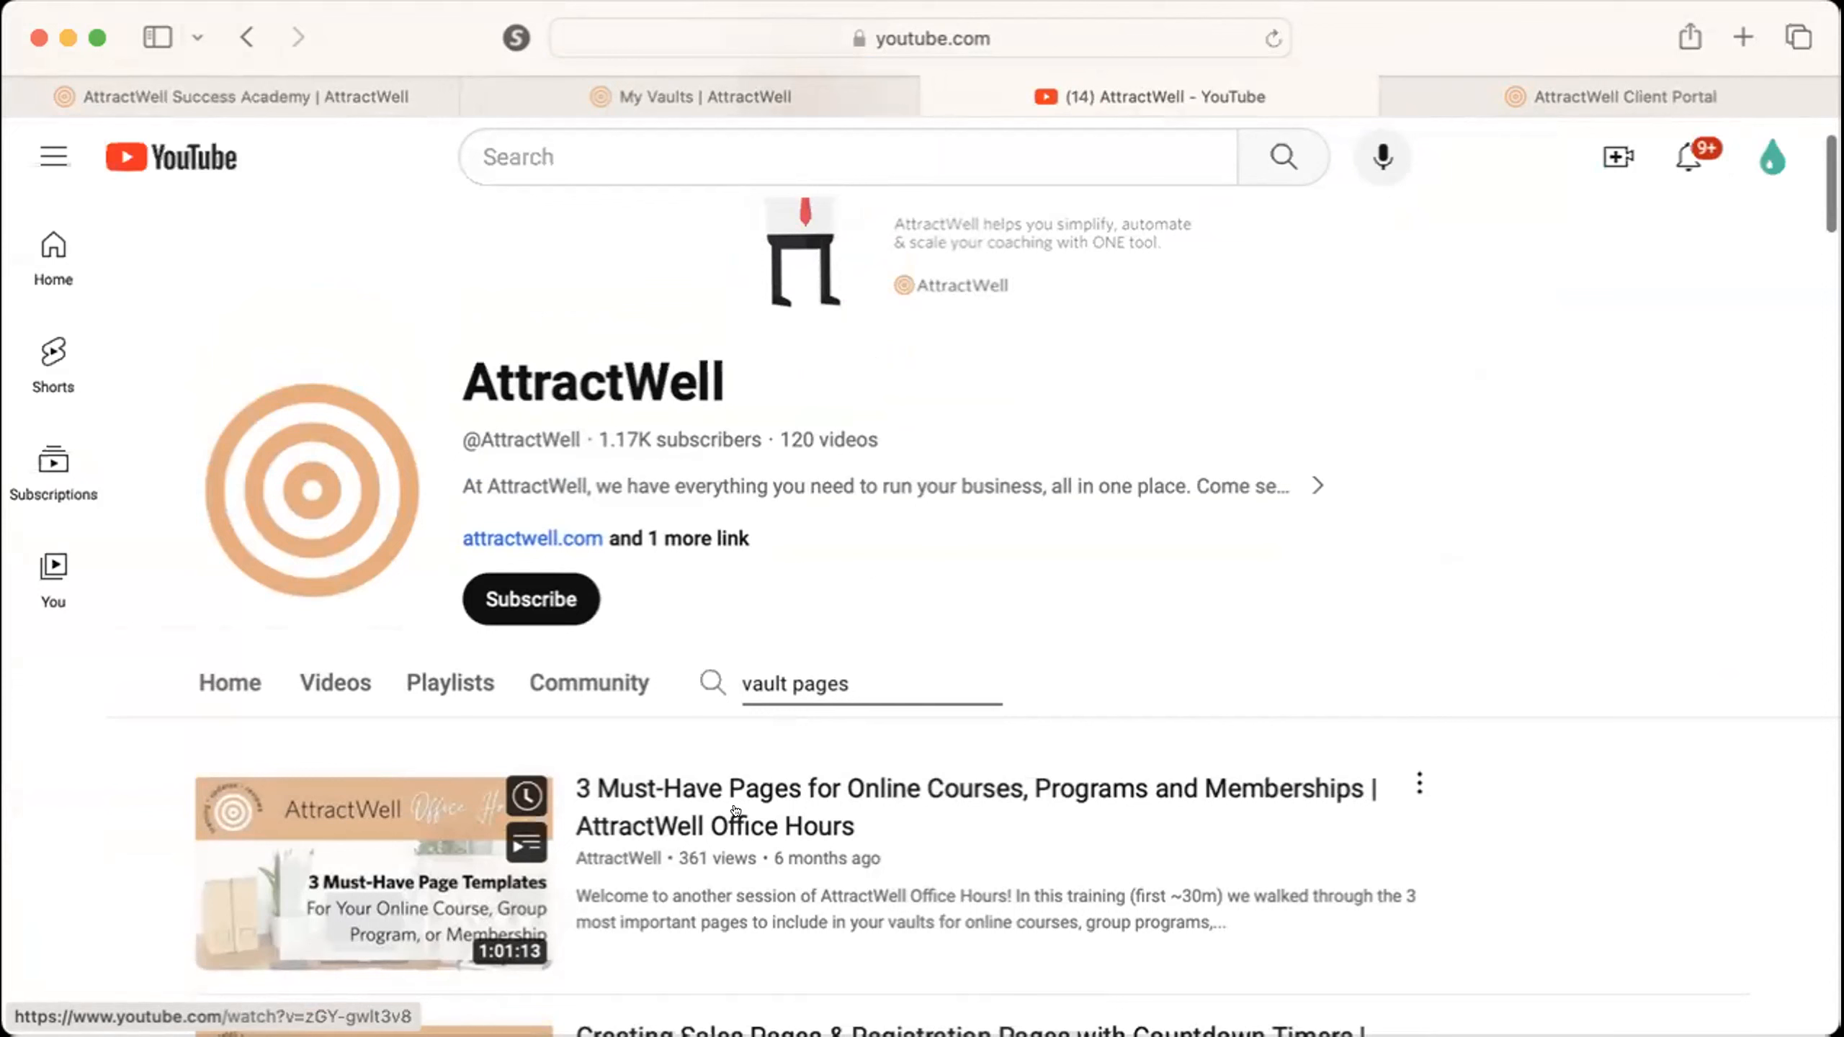
# Copy the link to the "3 Must-Have Pages for Online Courses, Programs and Memberships" video and close the YouTube results.
pyautogui.rightClick(710, 796)
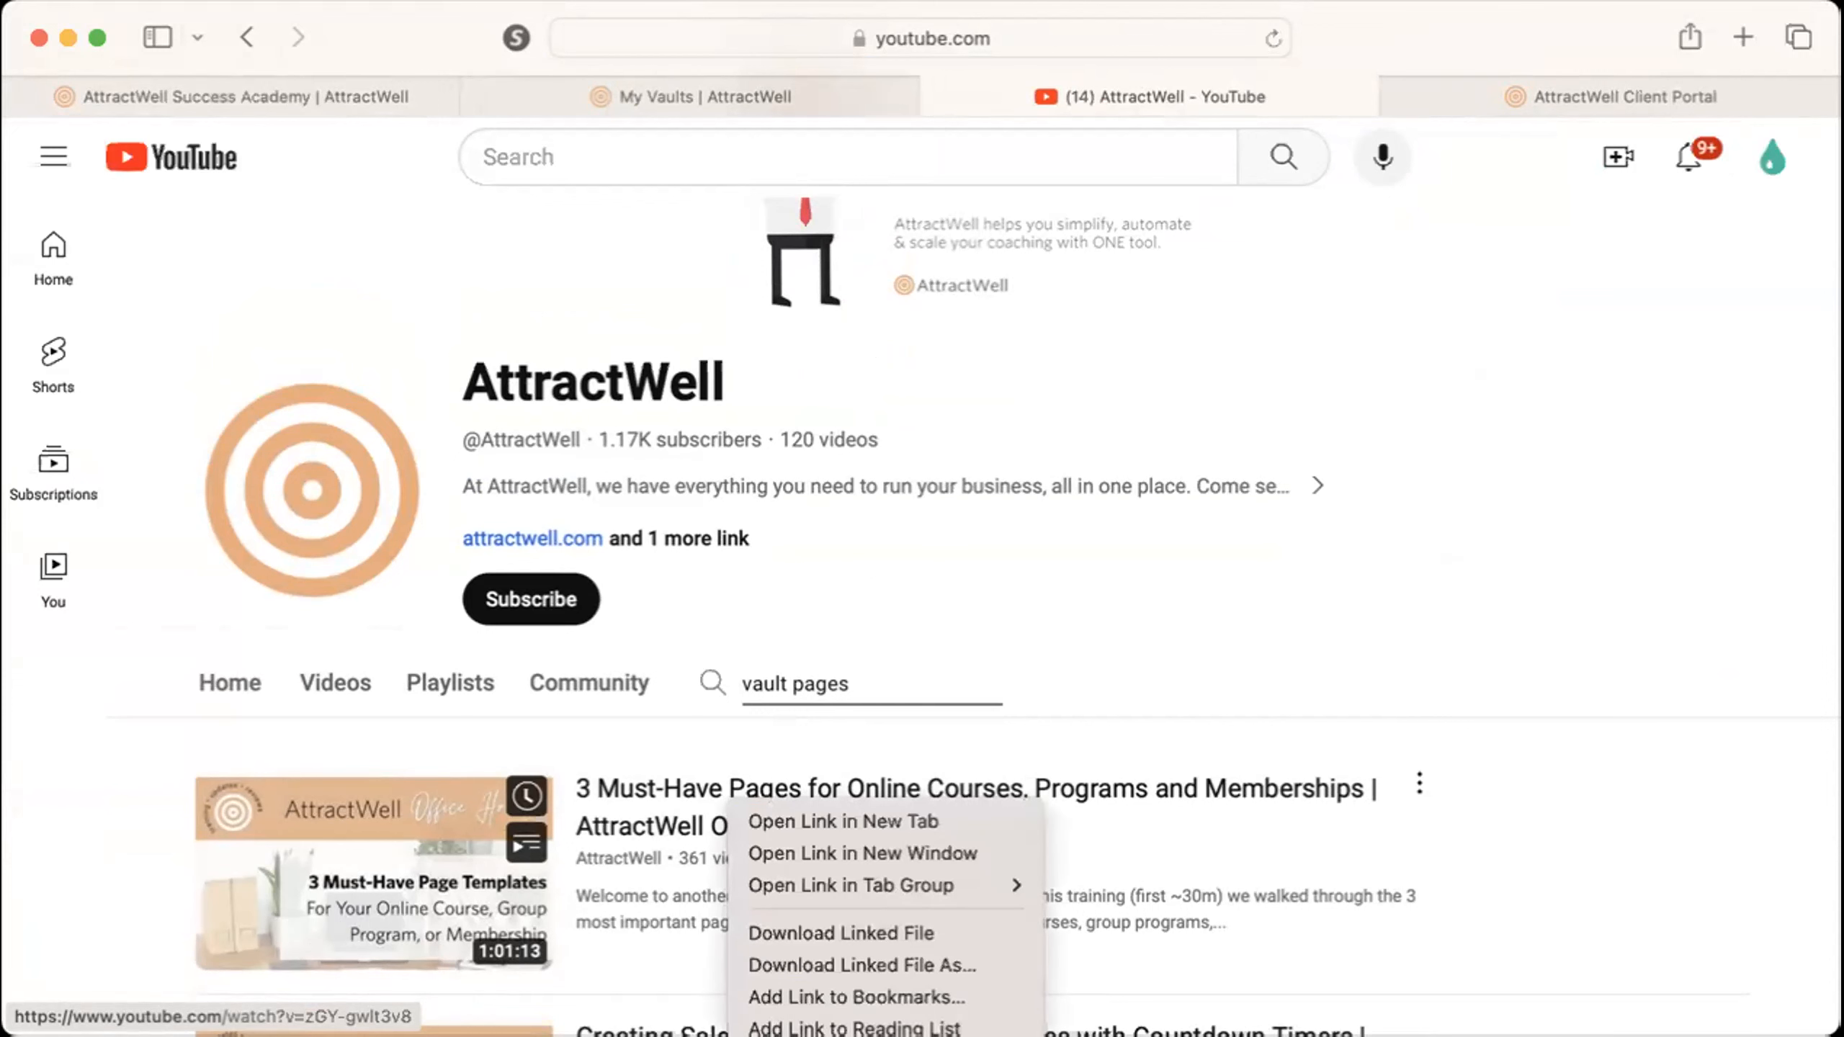
pyautogui.click(789, 1036)
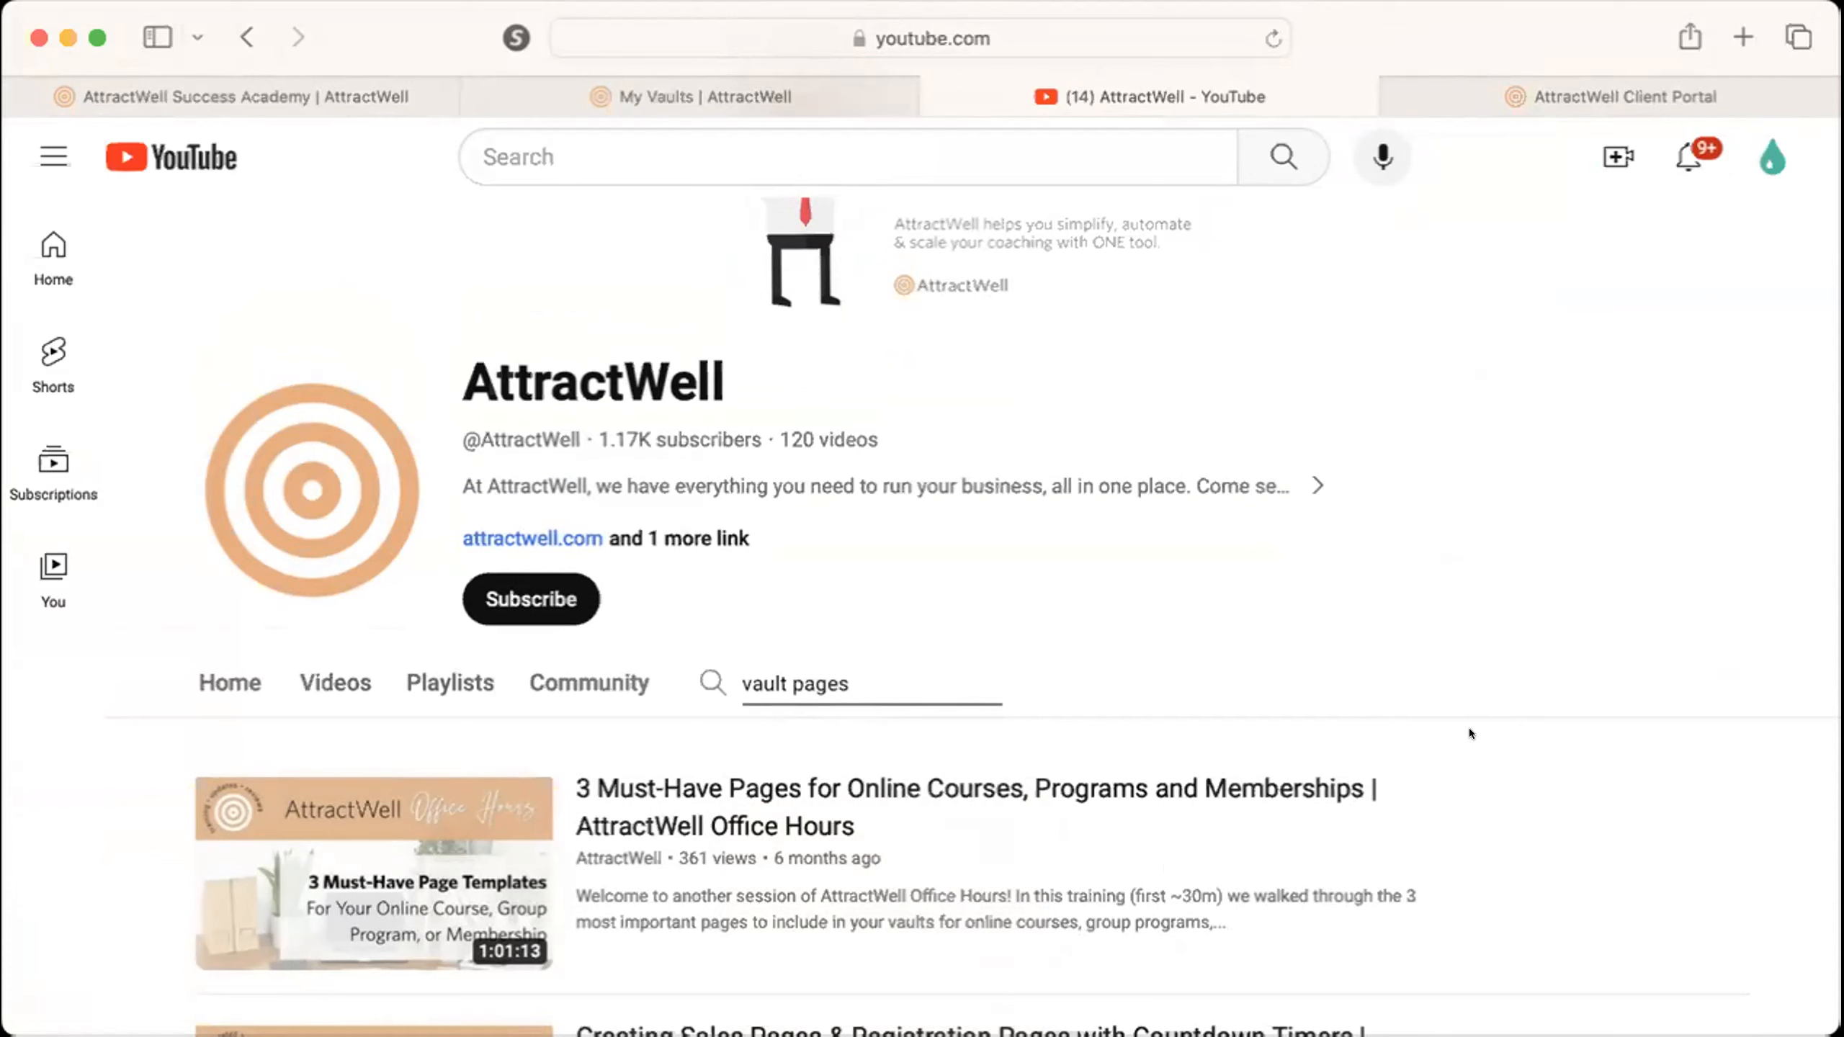
pyautogui.scroll(-2, 1469, 727)
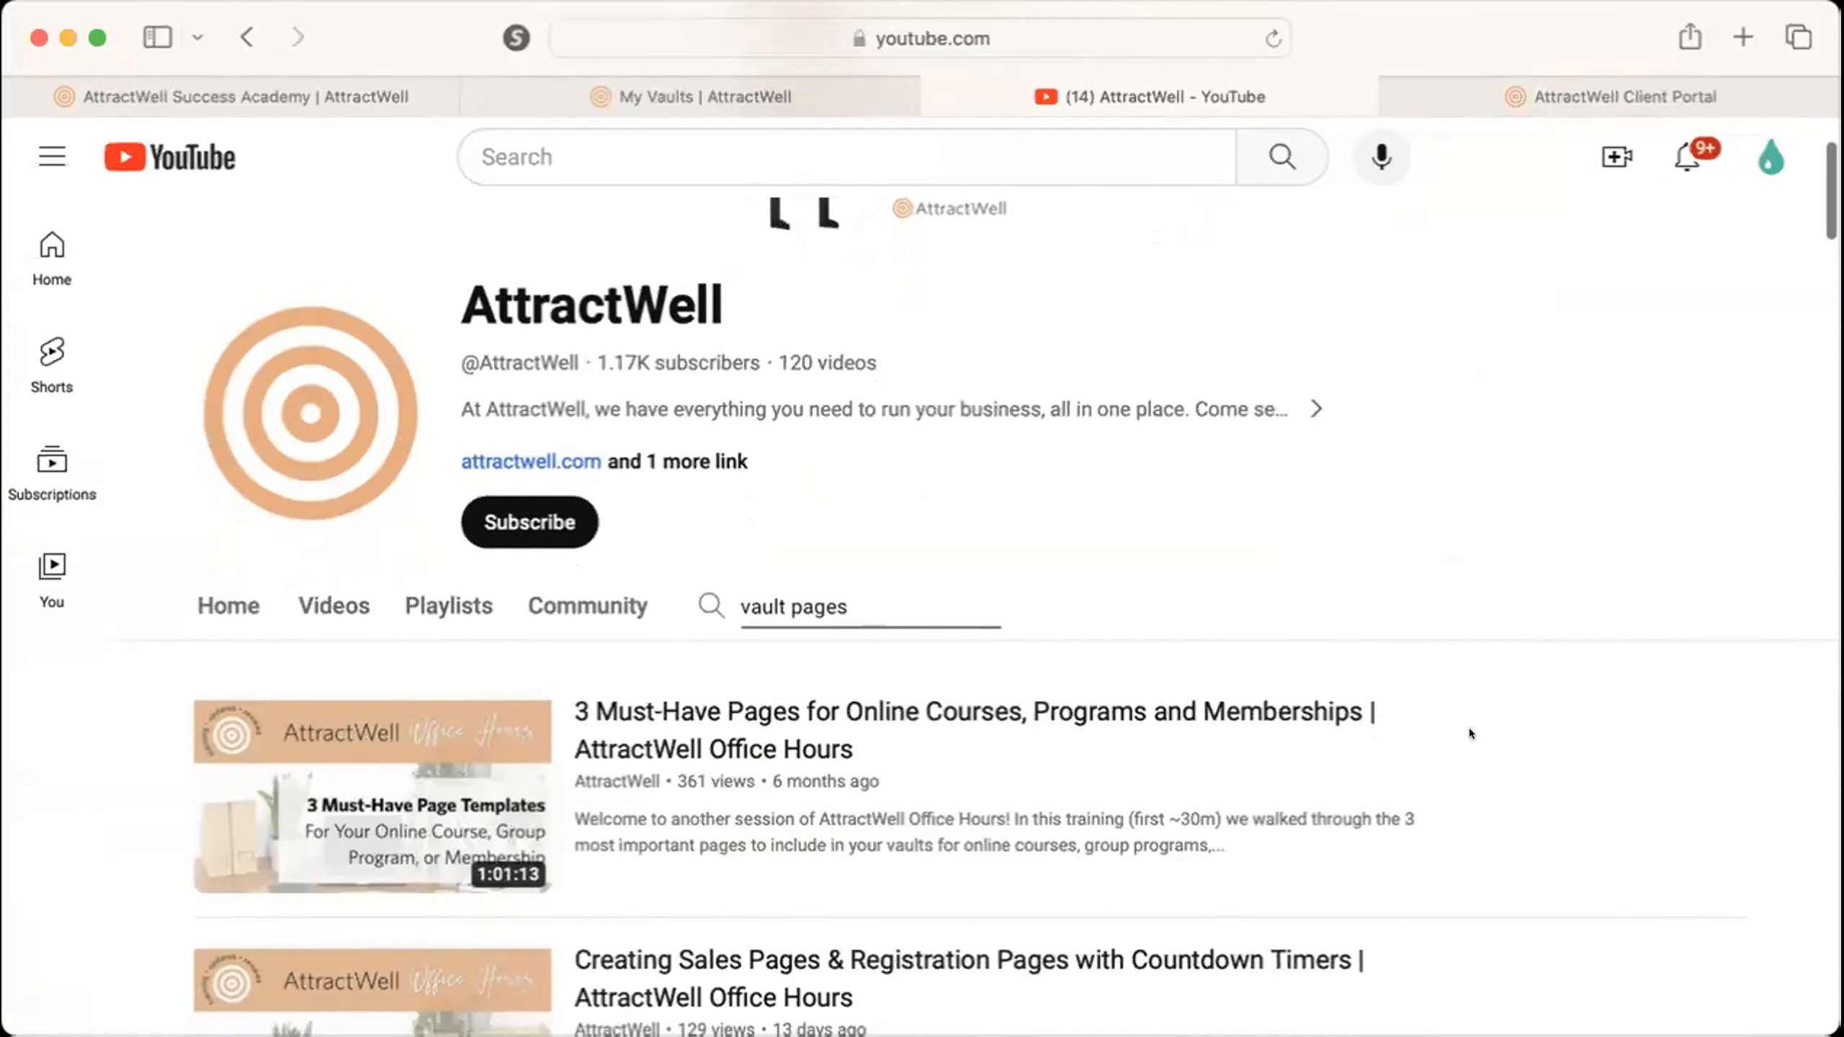
pyautogui.scroll(1, 1469, 728)
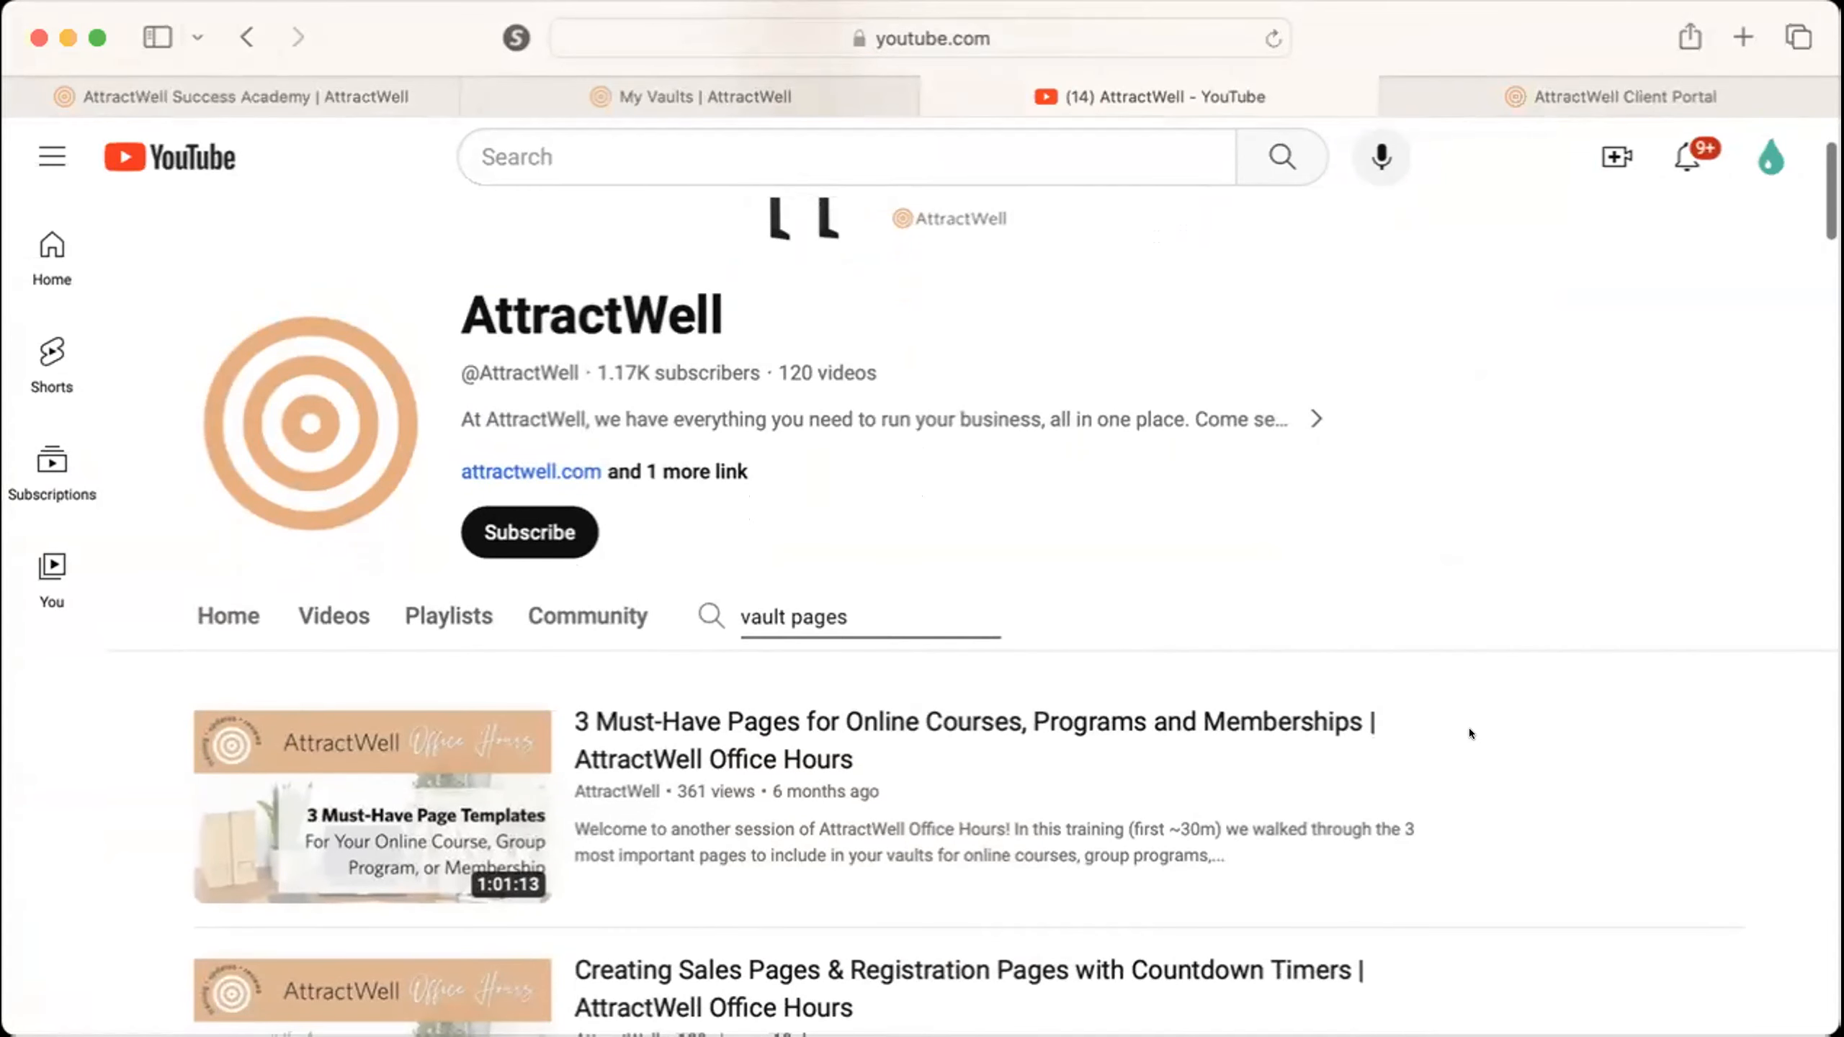
pyautogui.scroll(2, 1469, 727)
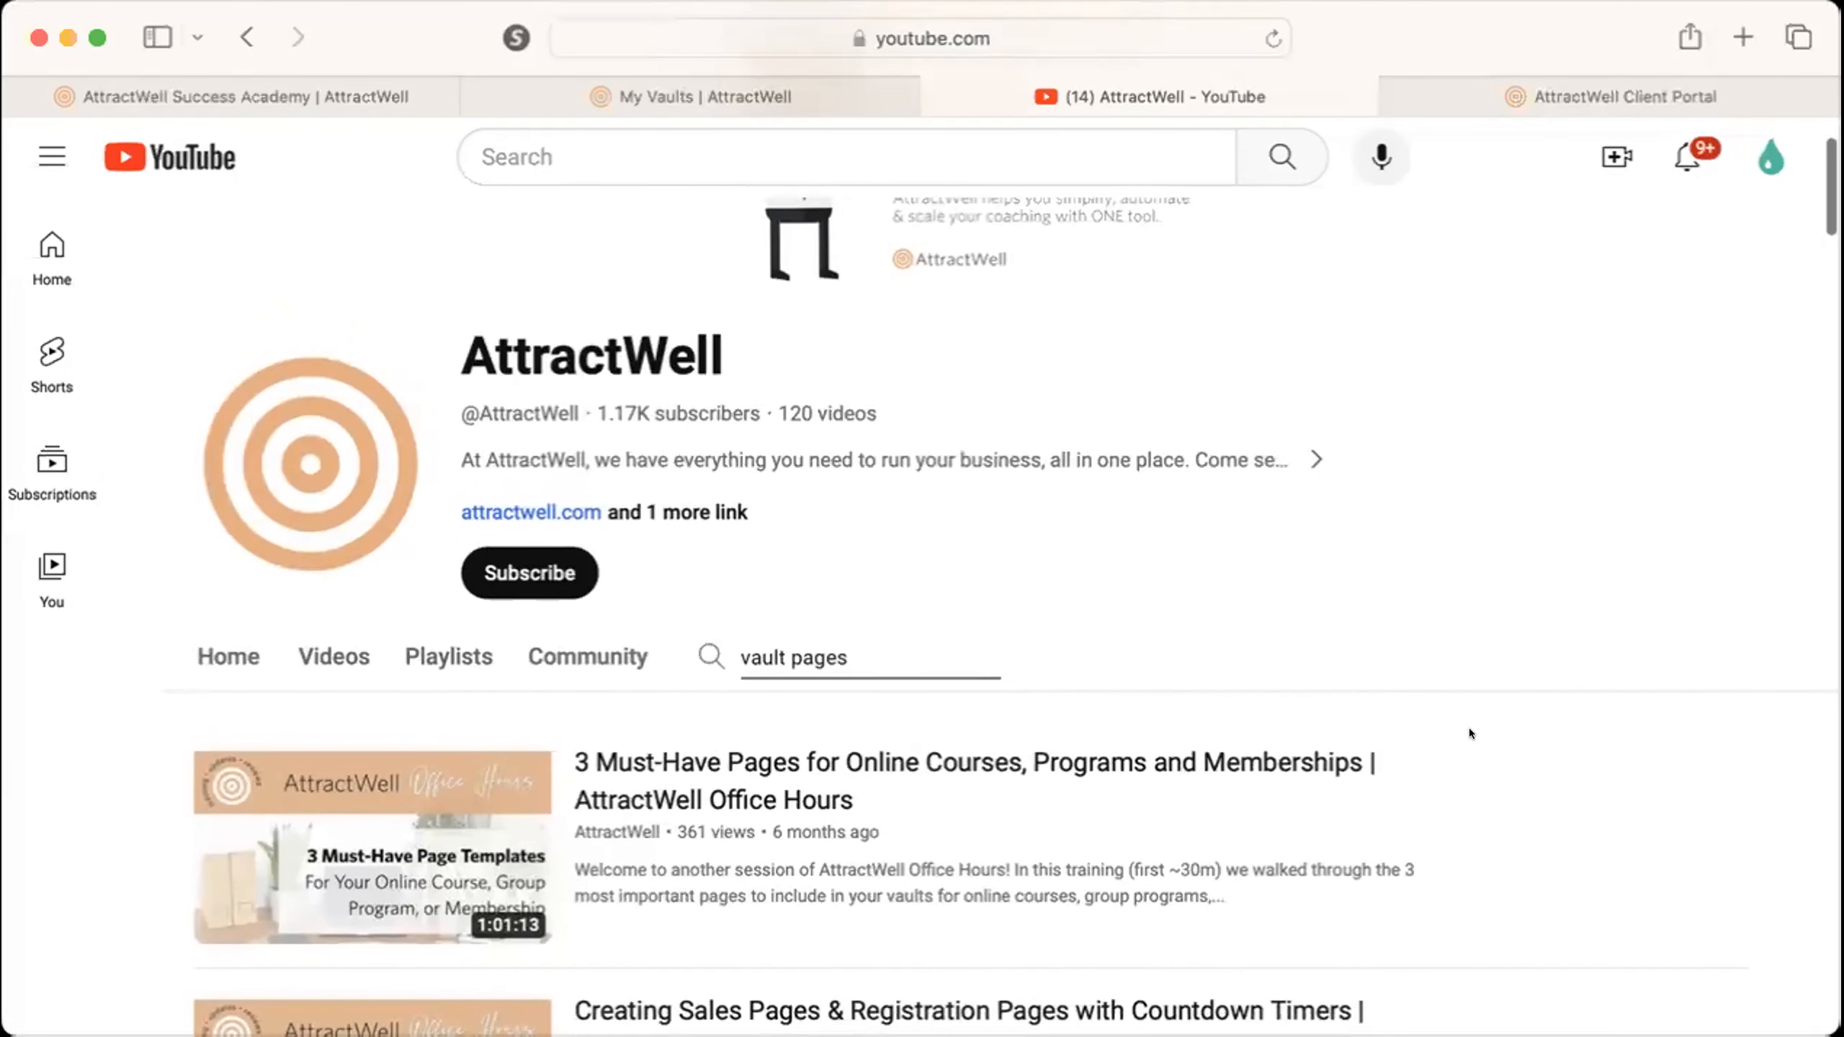
pyautogui.scroll(-1, 1469, 727)
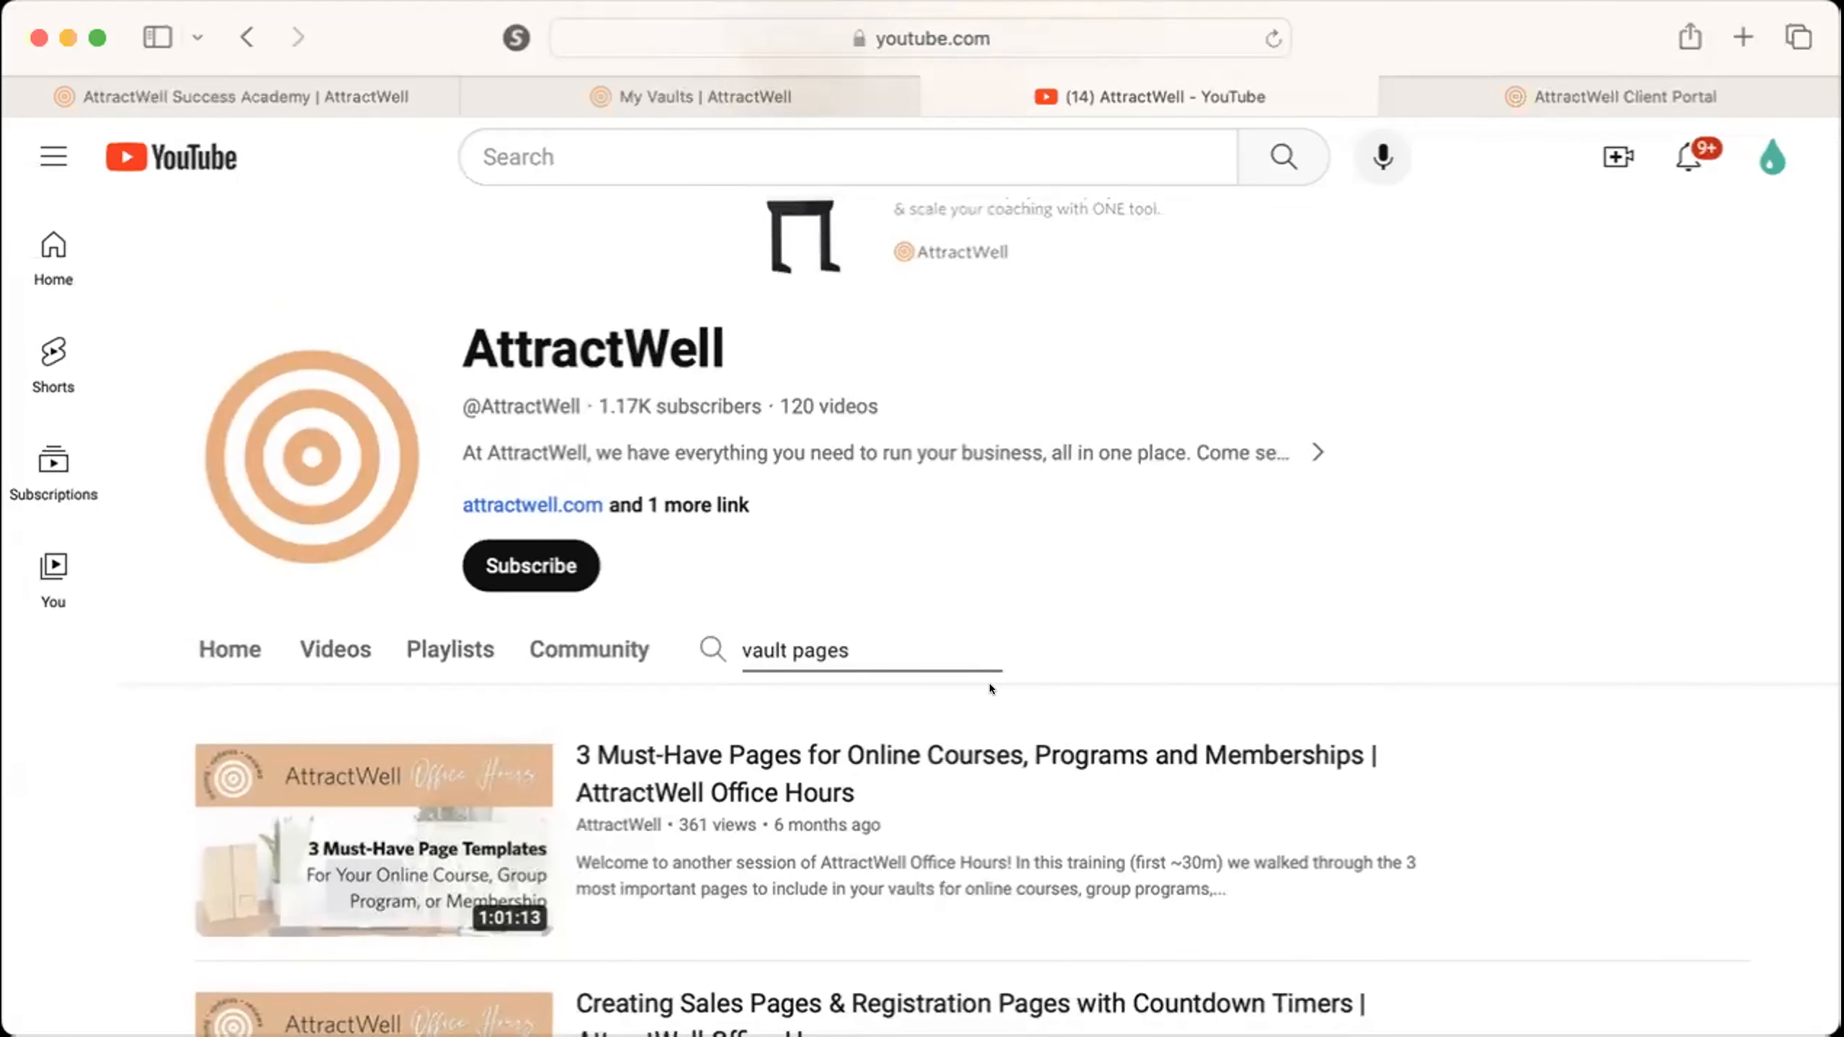
pyautogui.click(919, 93)
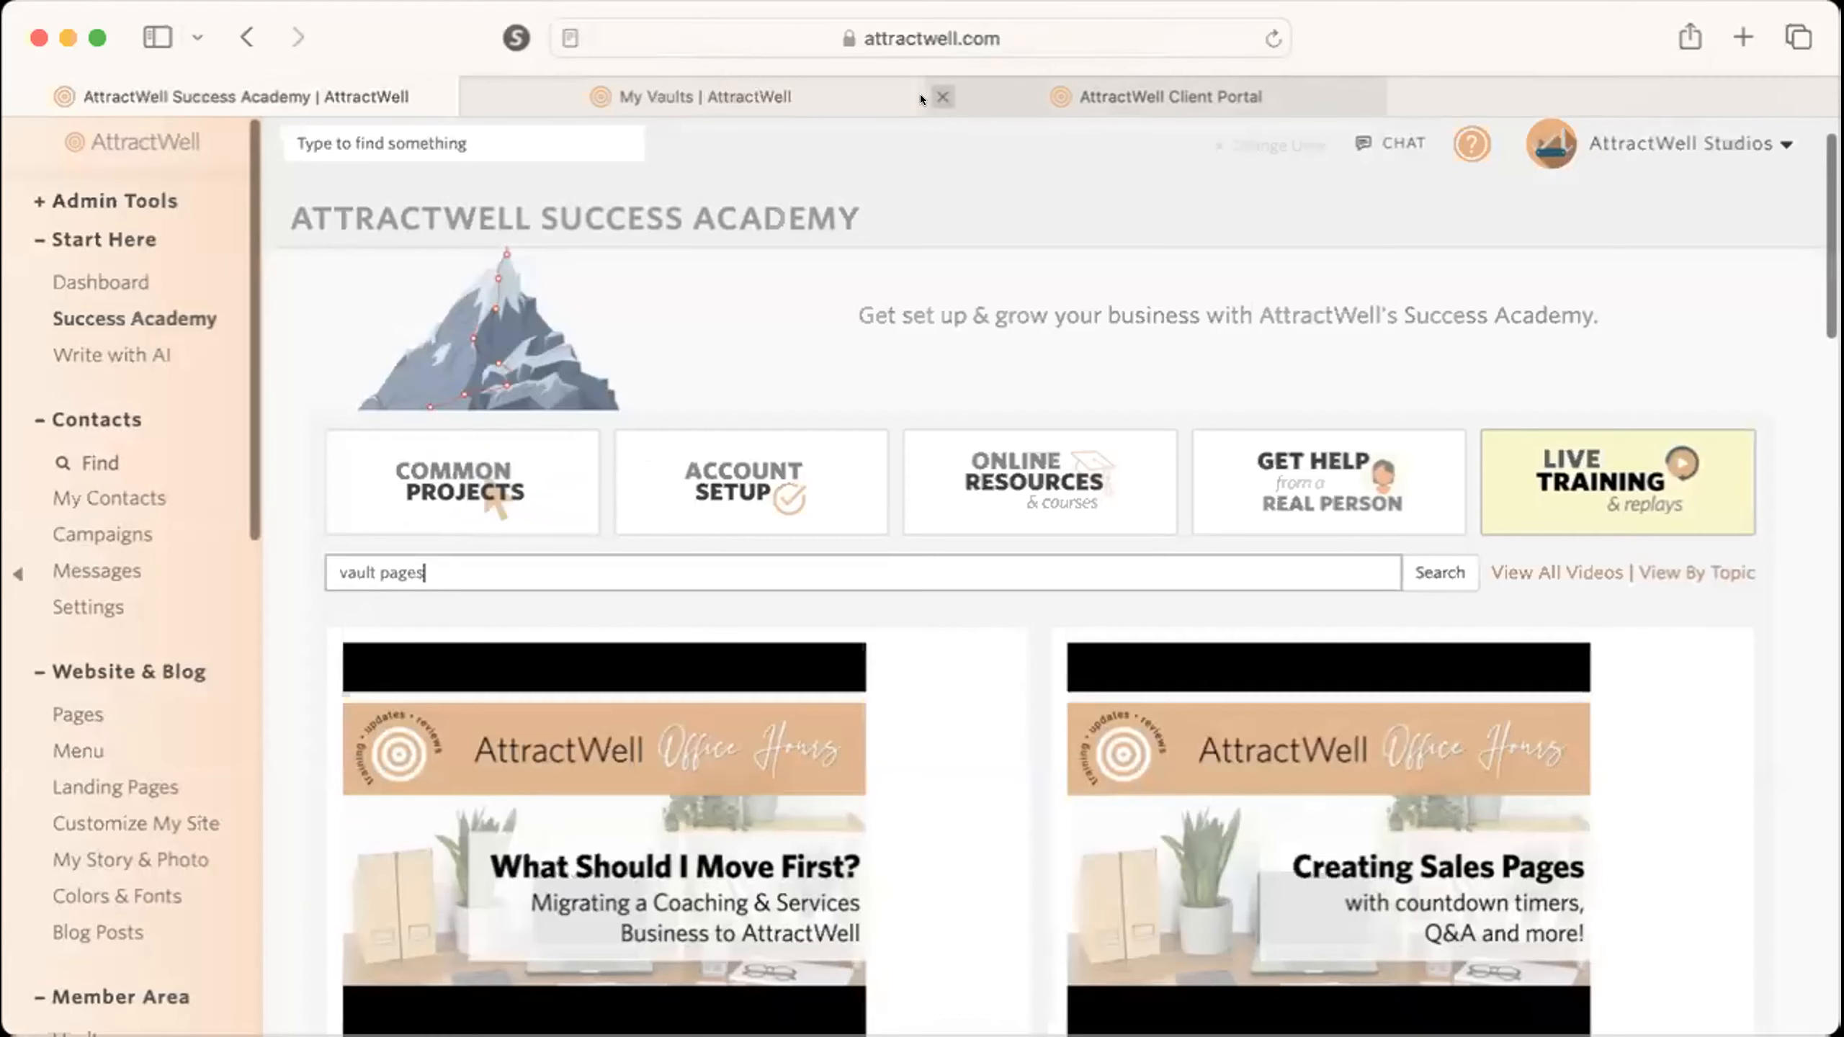
# Search the live training videos for "app centric" and scan the YouTube results.
pyautogui.tripleClick(780, 546)
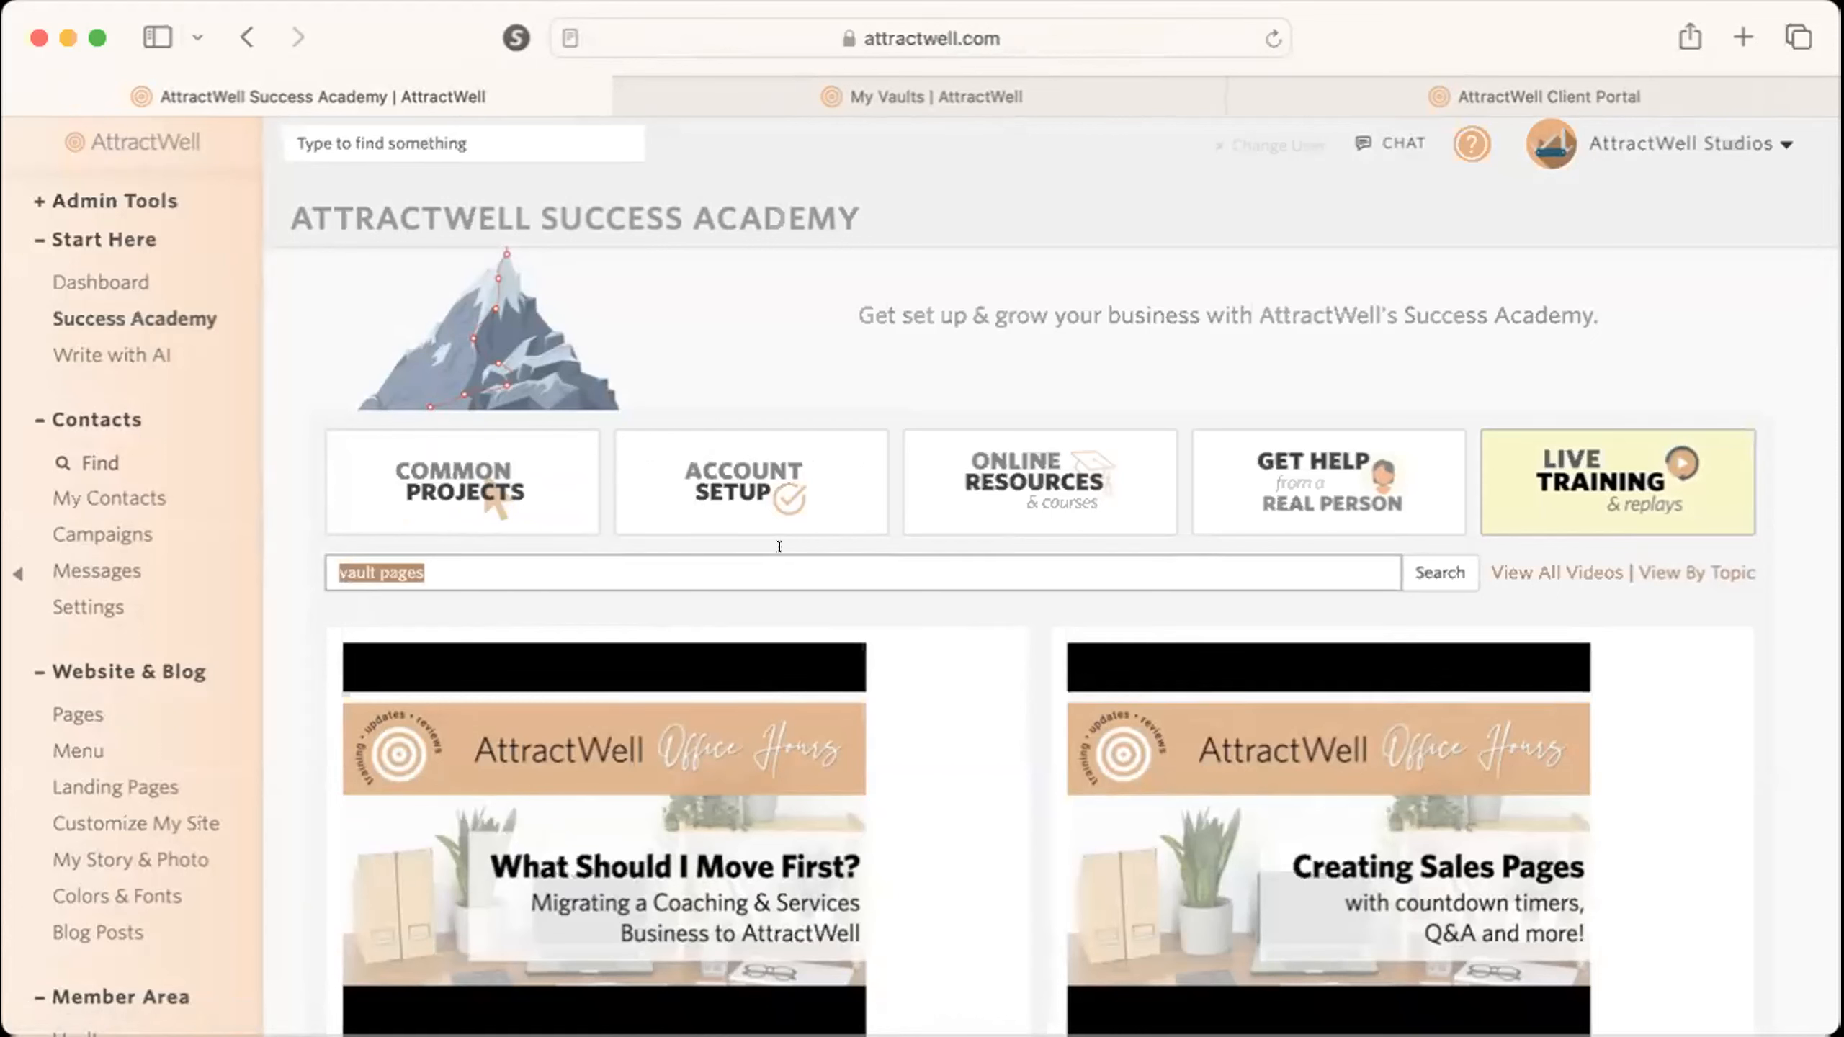
pyautogui.write('app ce')
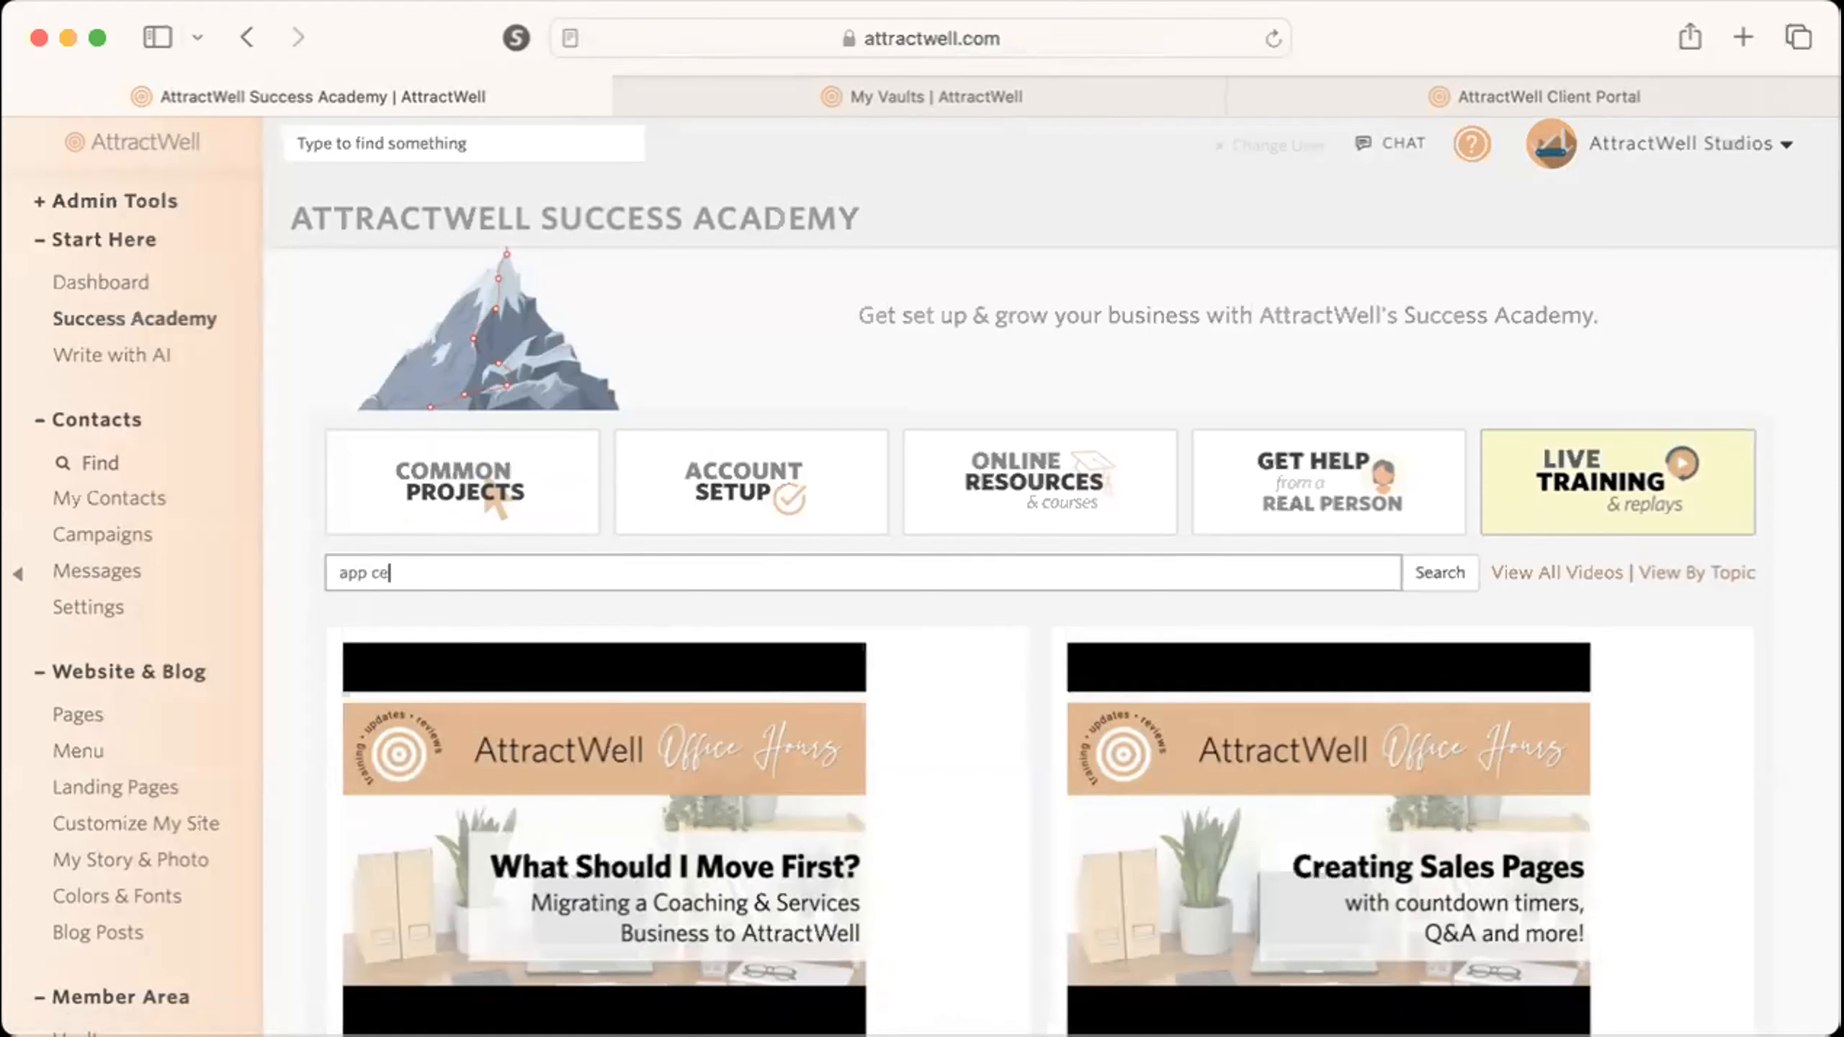
pyautogui.write('ntre')
pyautogui.press('Return')
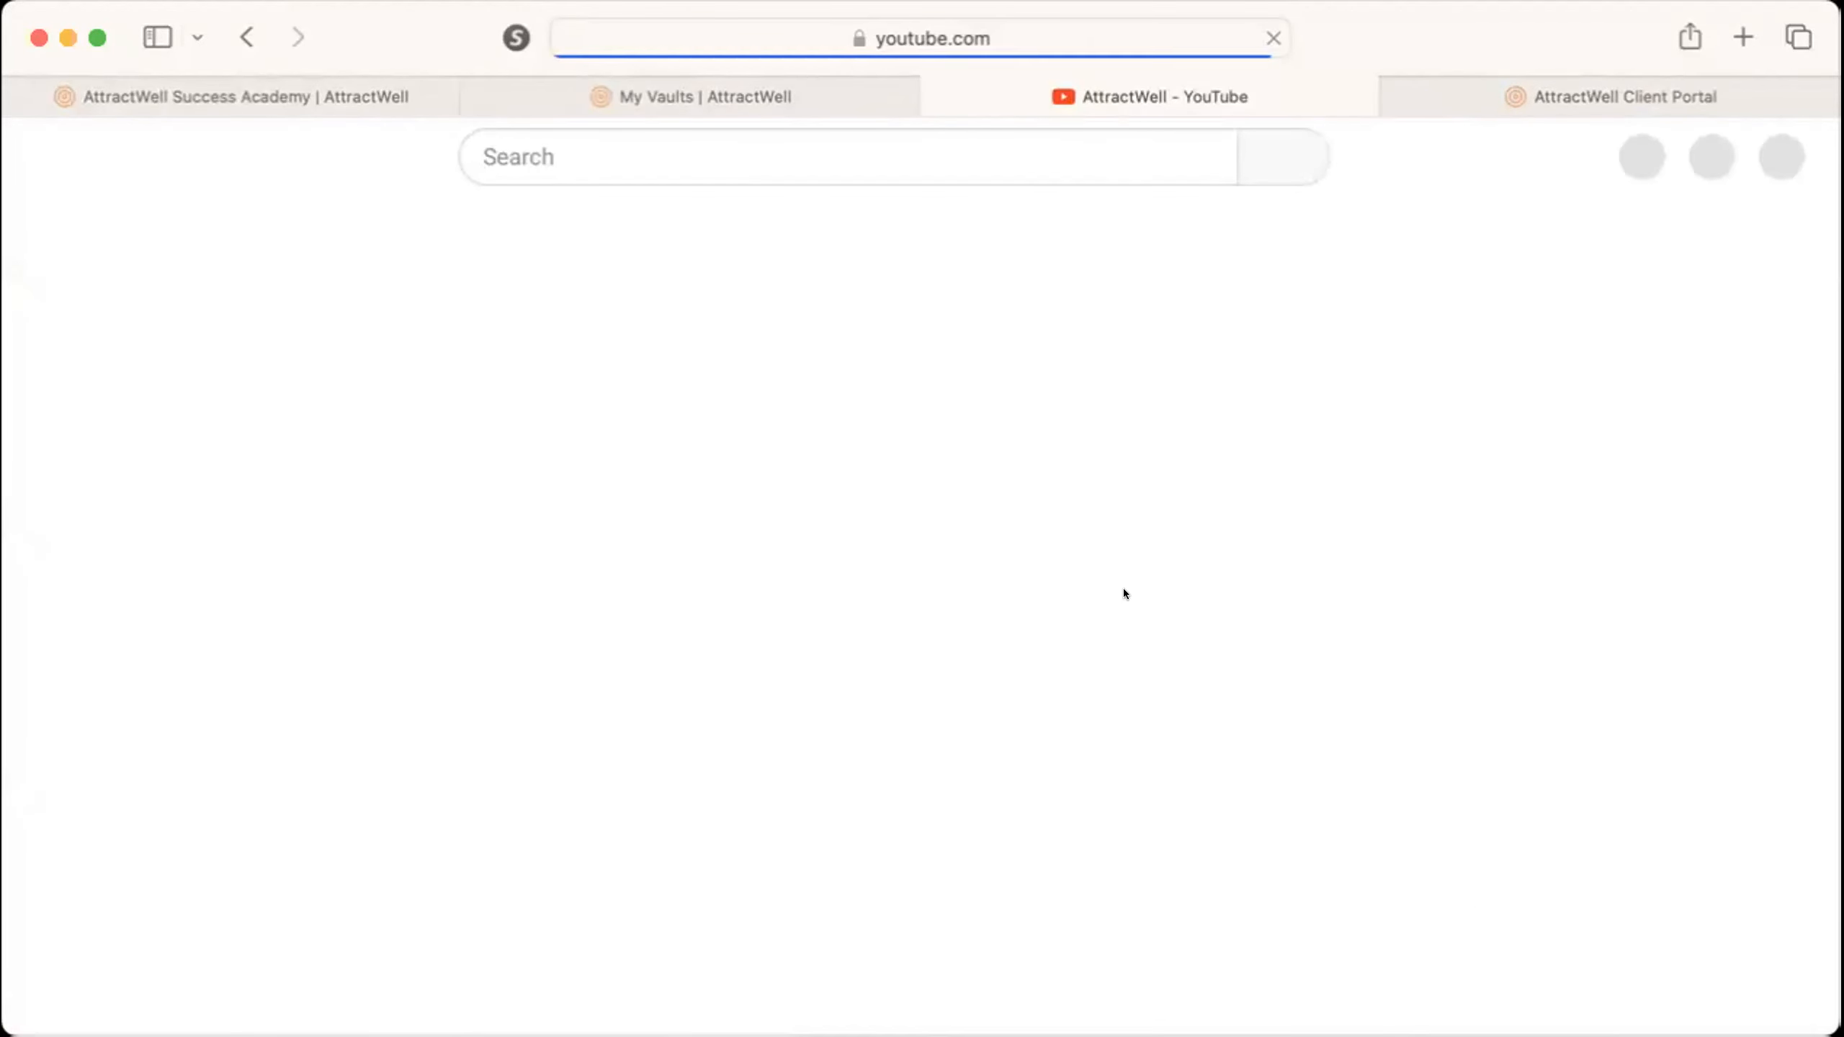
pyautogui.scroll(-5, 1124, 593)
pyautogui.scroll(-1, 1124, 588)
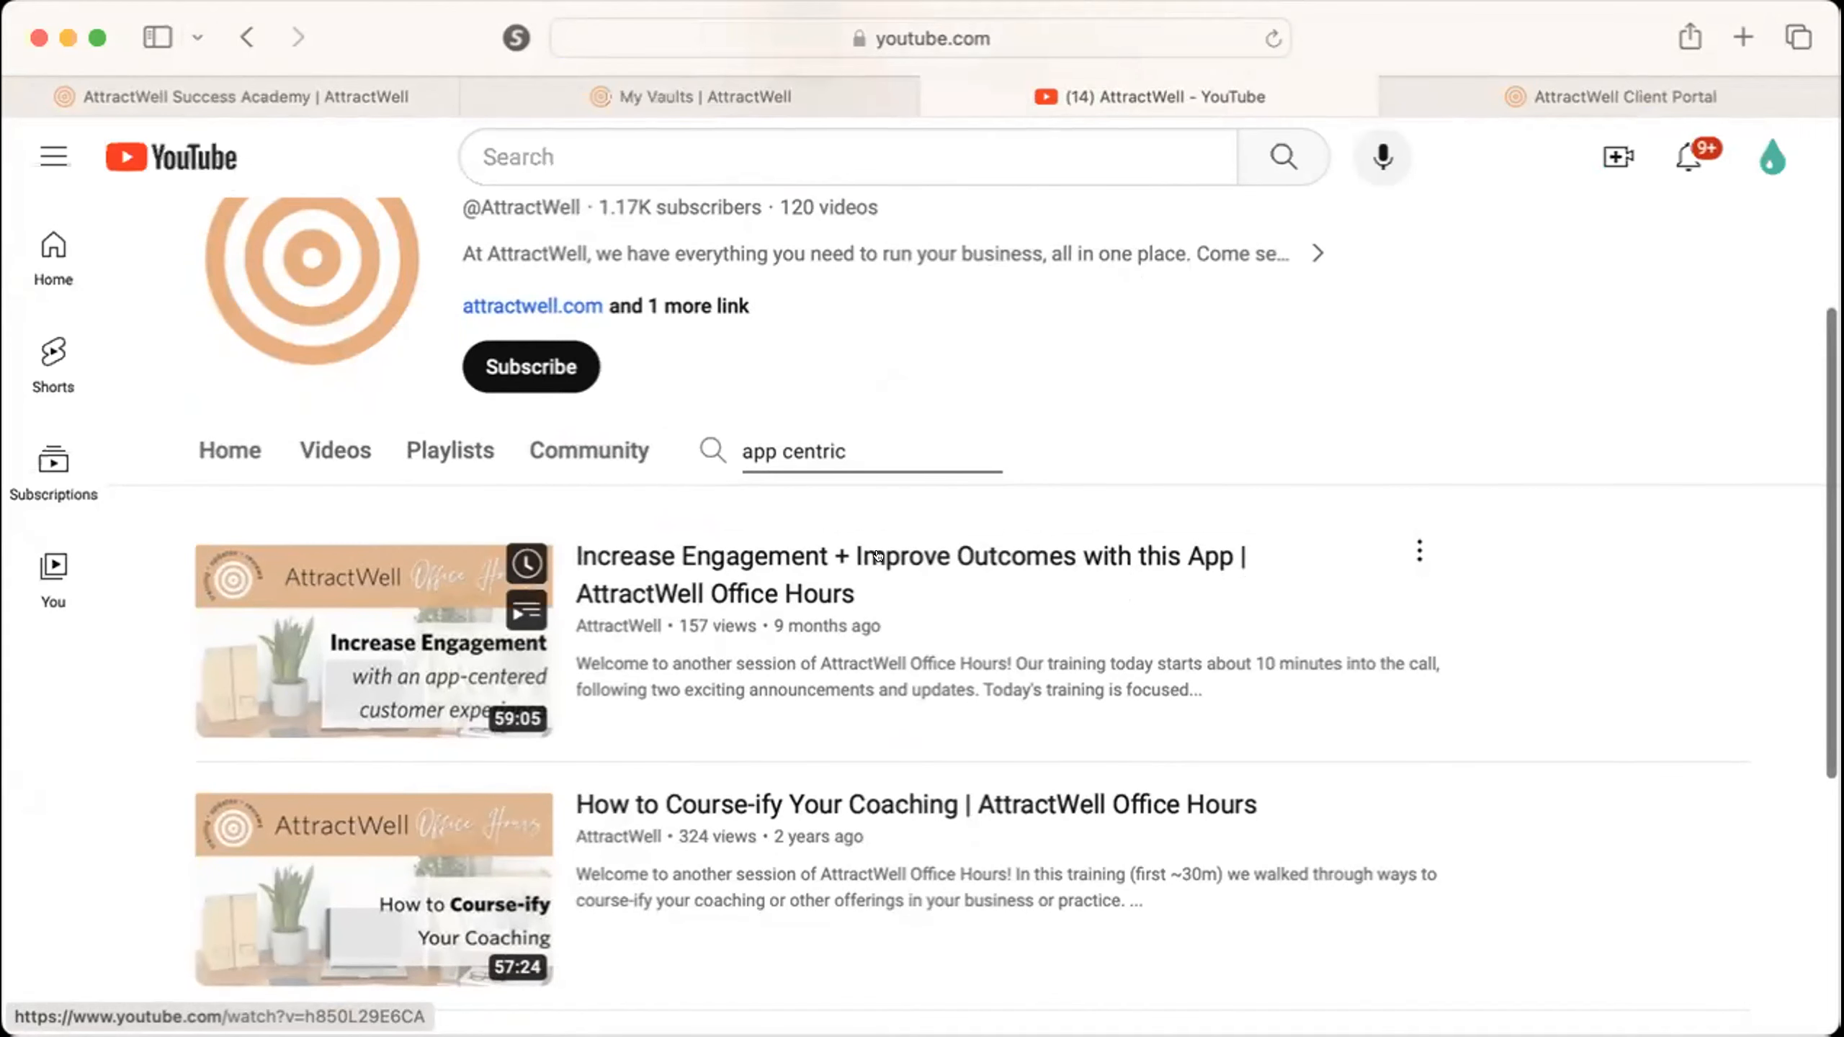
# Copy the link to the "Increase Engagement + Improve Outcomes with this App" video and return to the Success Academy page.
pyautogui.rightClick(980, 557)
pyautogui.click(1105, 843)
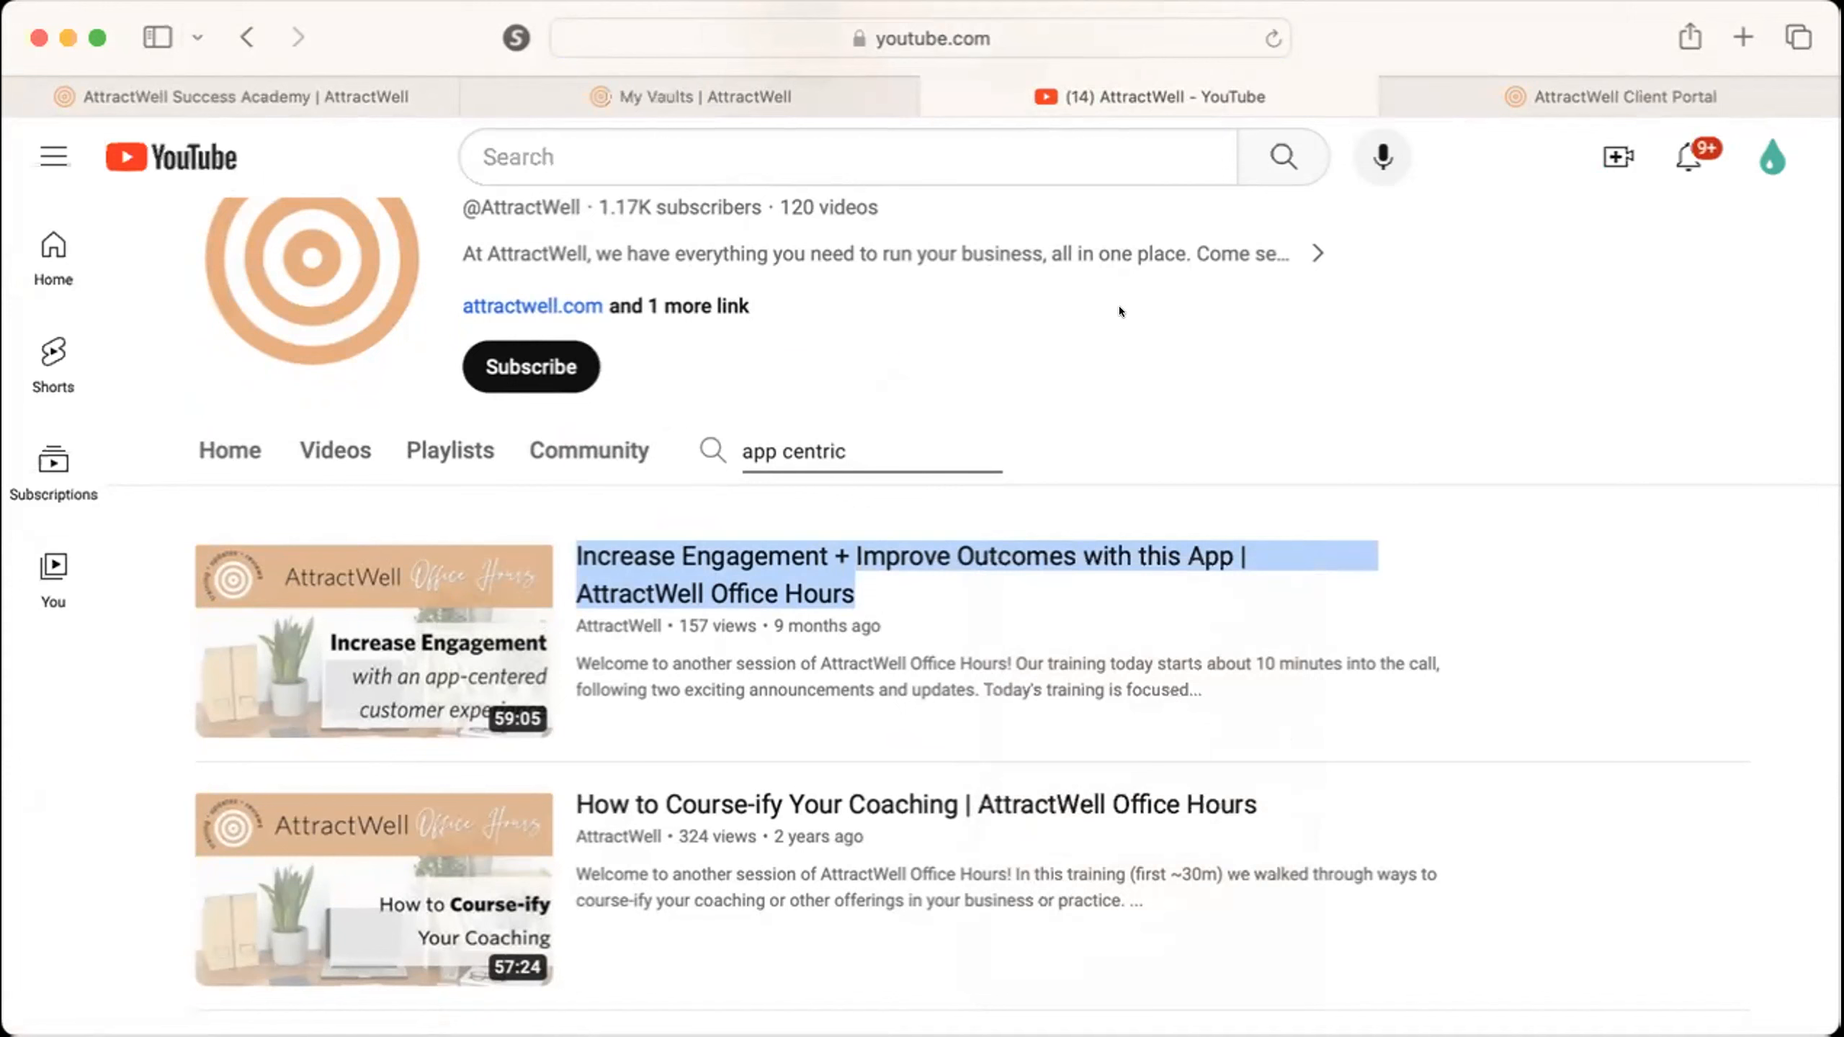
pyautogui.click(245, 97)
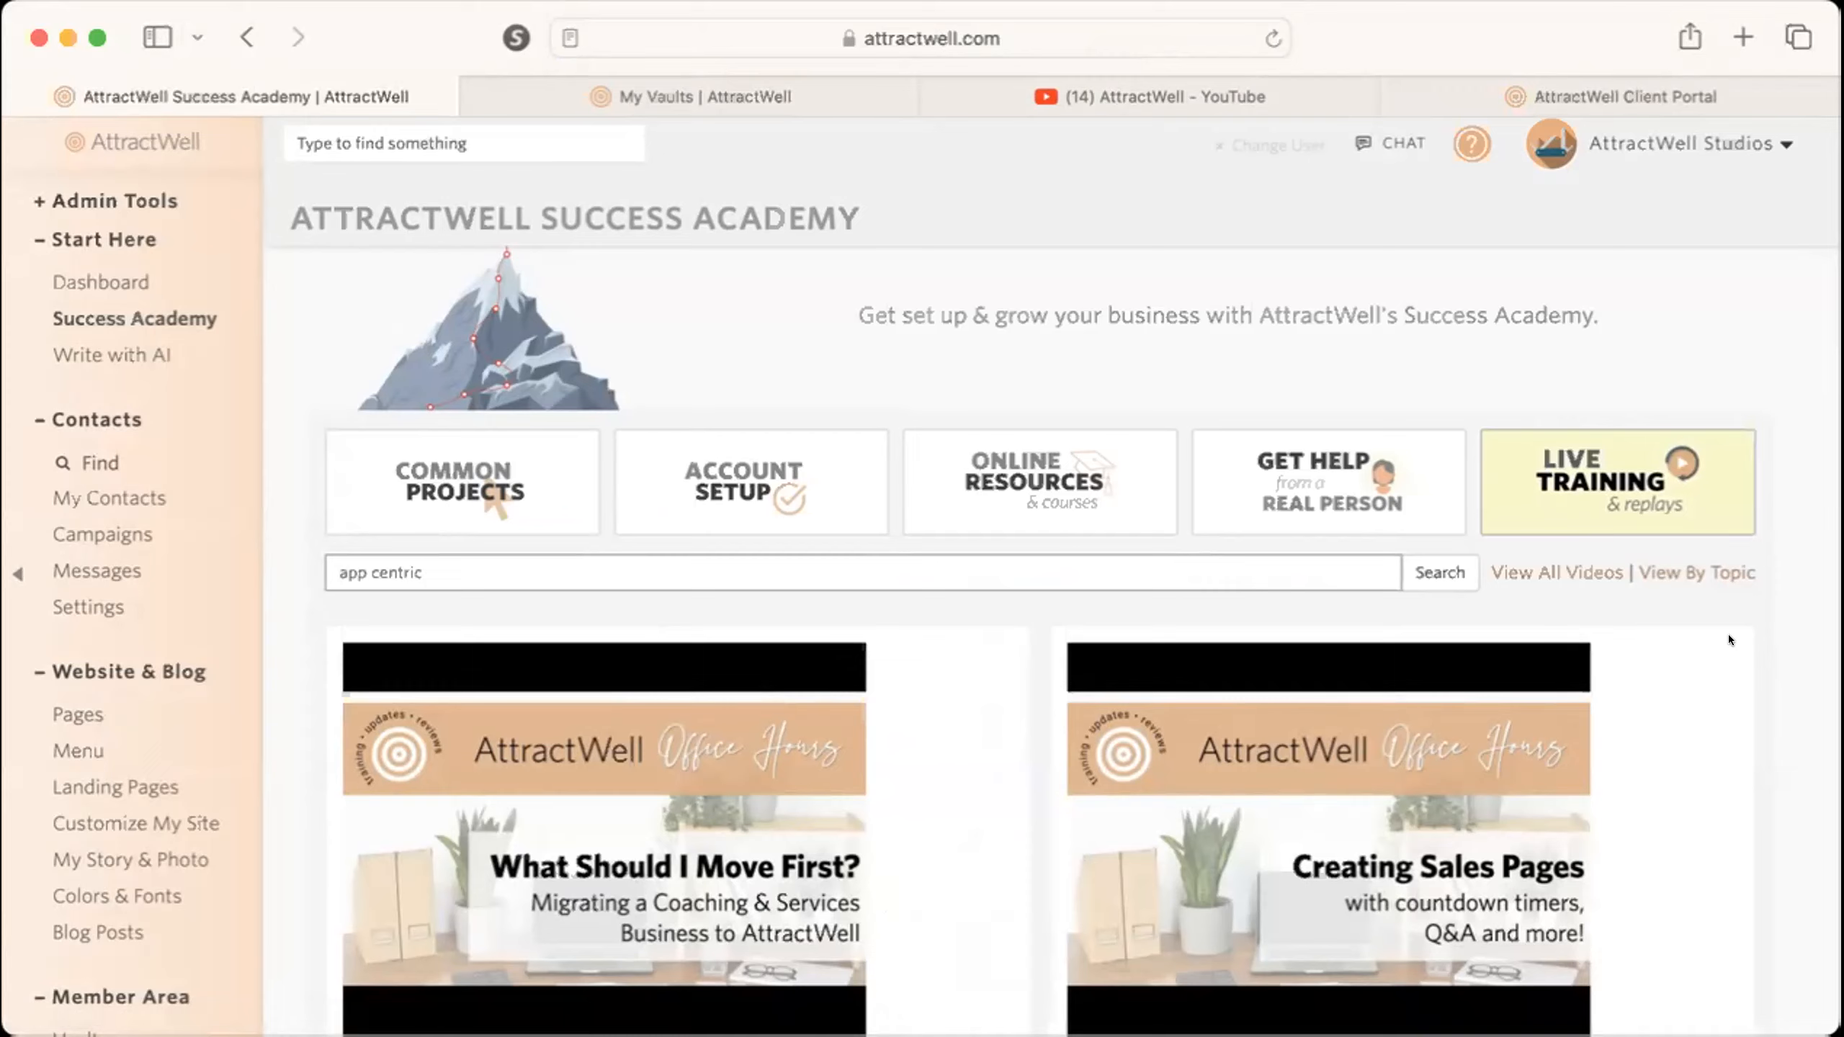
pyautogui.scroll(-1, 1728, 633)
pyautogui.scroll(1, 1728, 634)
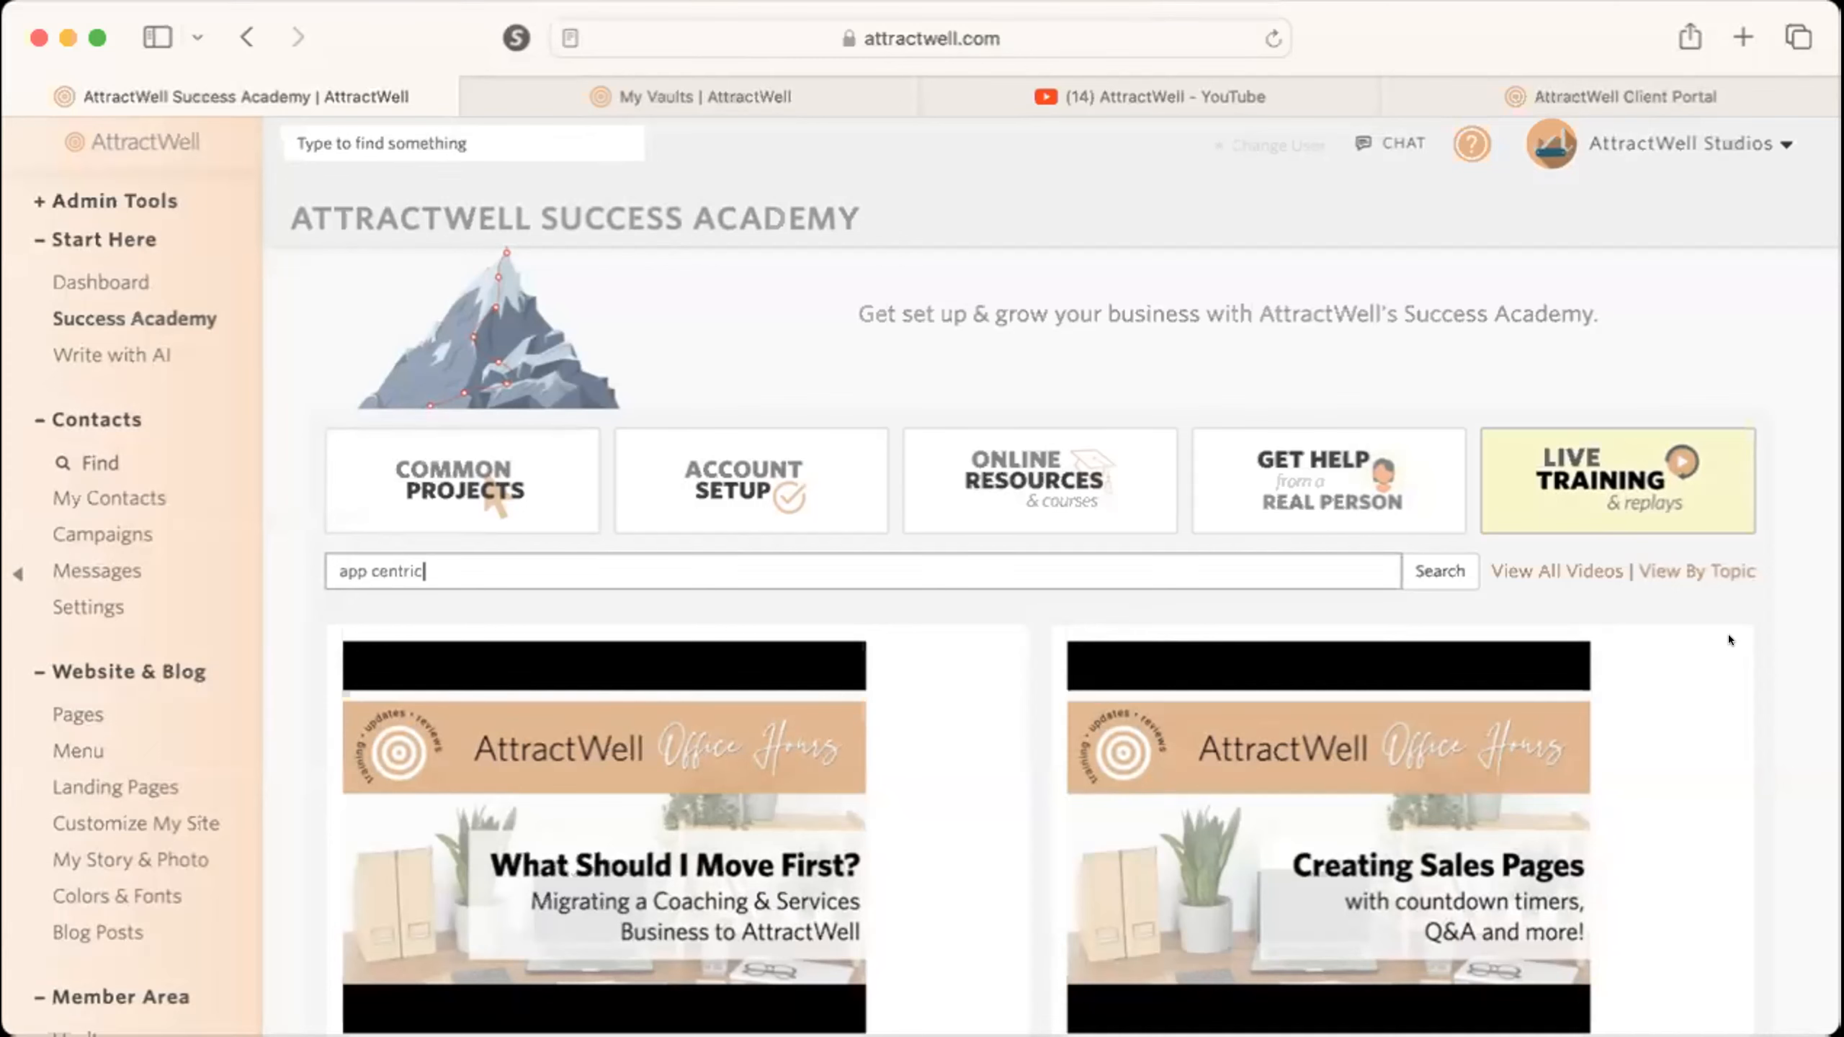
# Switch to My Vaults and open the setup of the "Test for lesson approval" vault.
pyautogui.click(608, 108)
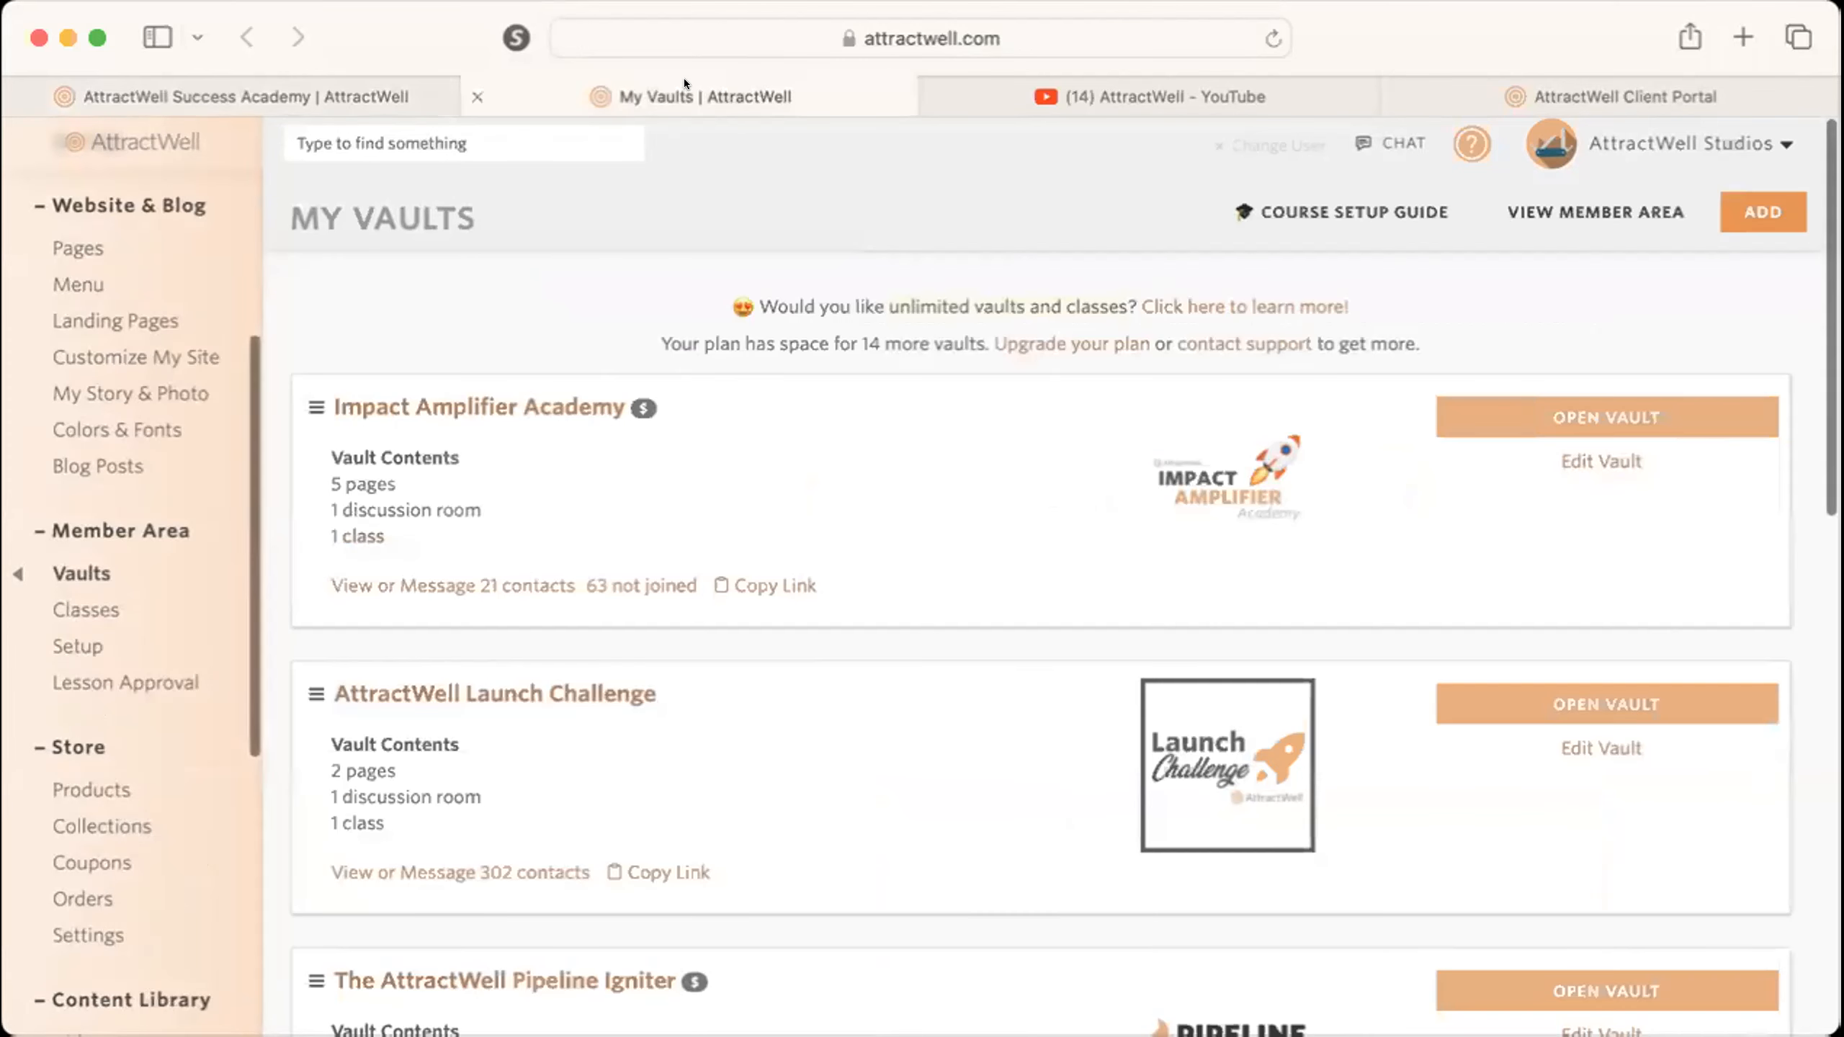
pyautogui.scroll(-10, 910, 663)
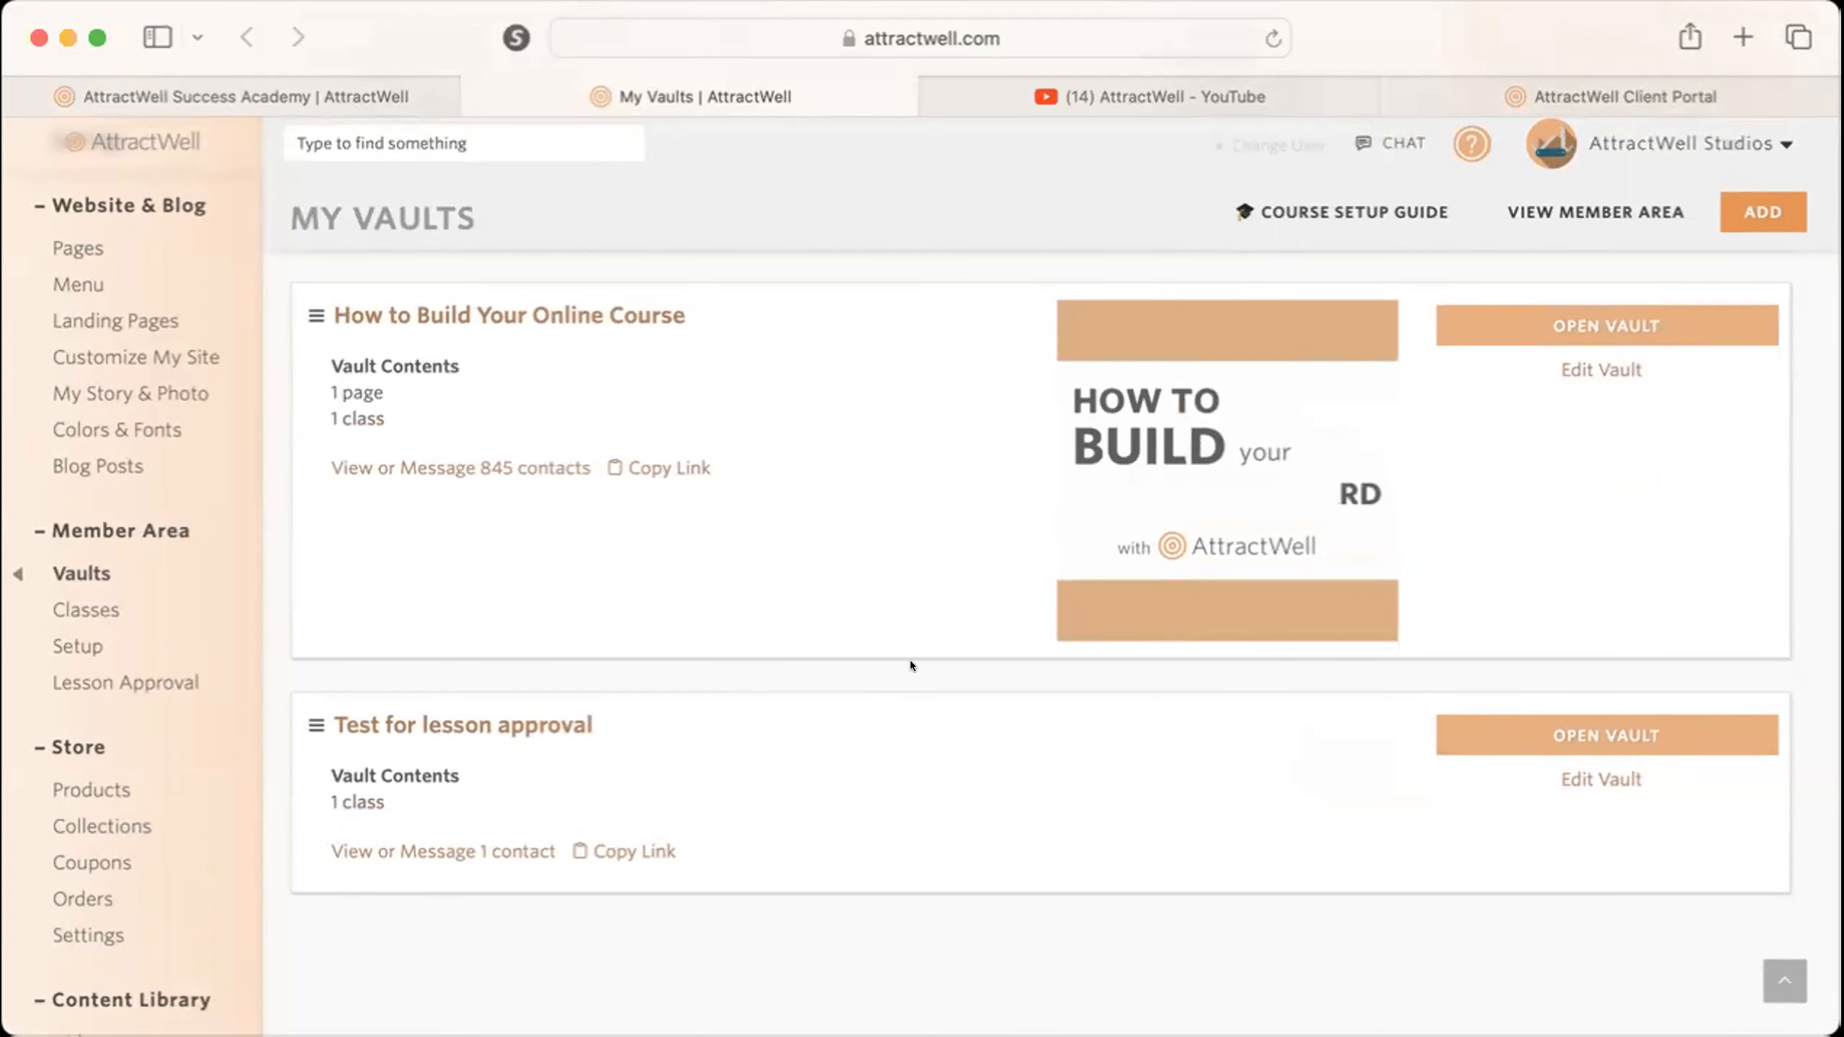
pyautogui.scroll(1, 911, 660)
pyautogui.scroll(-1, 910, 660)
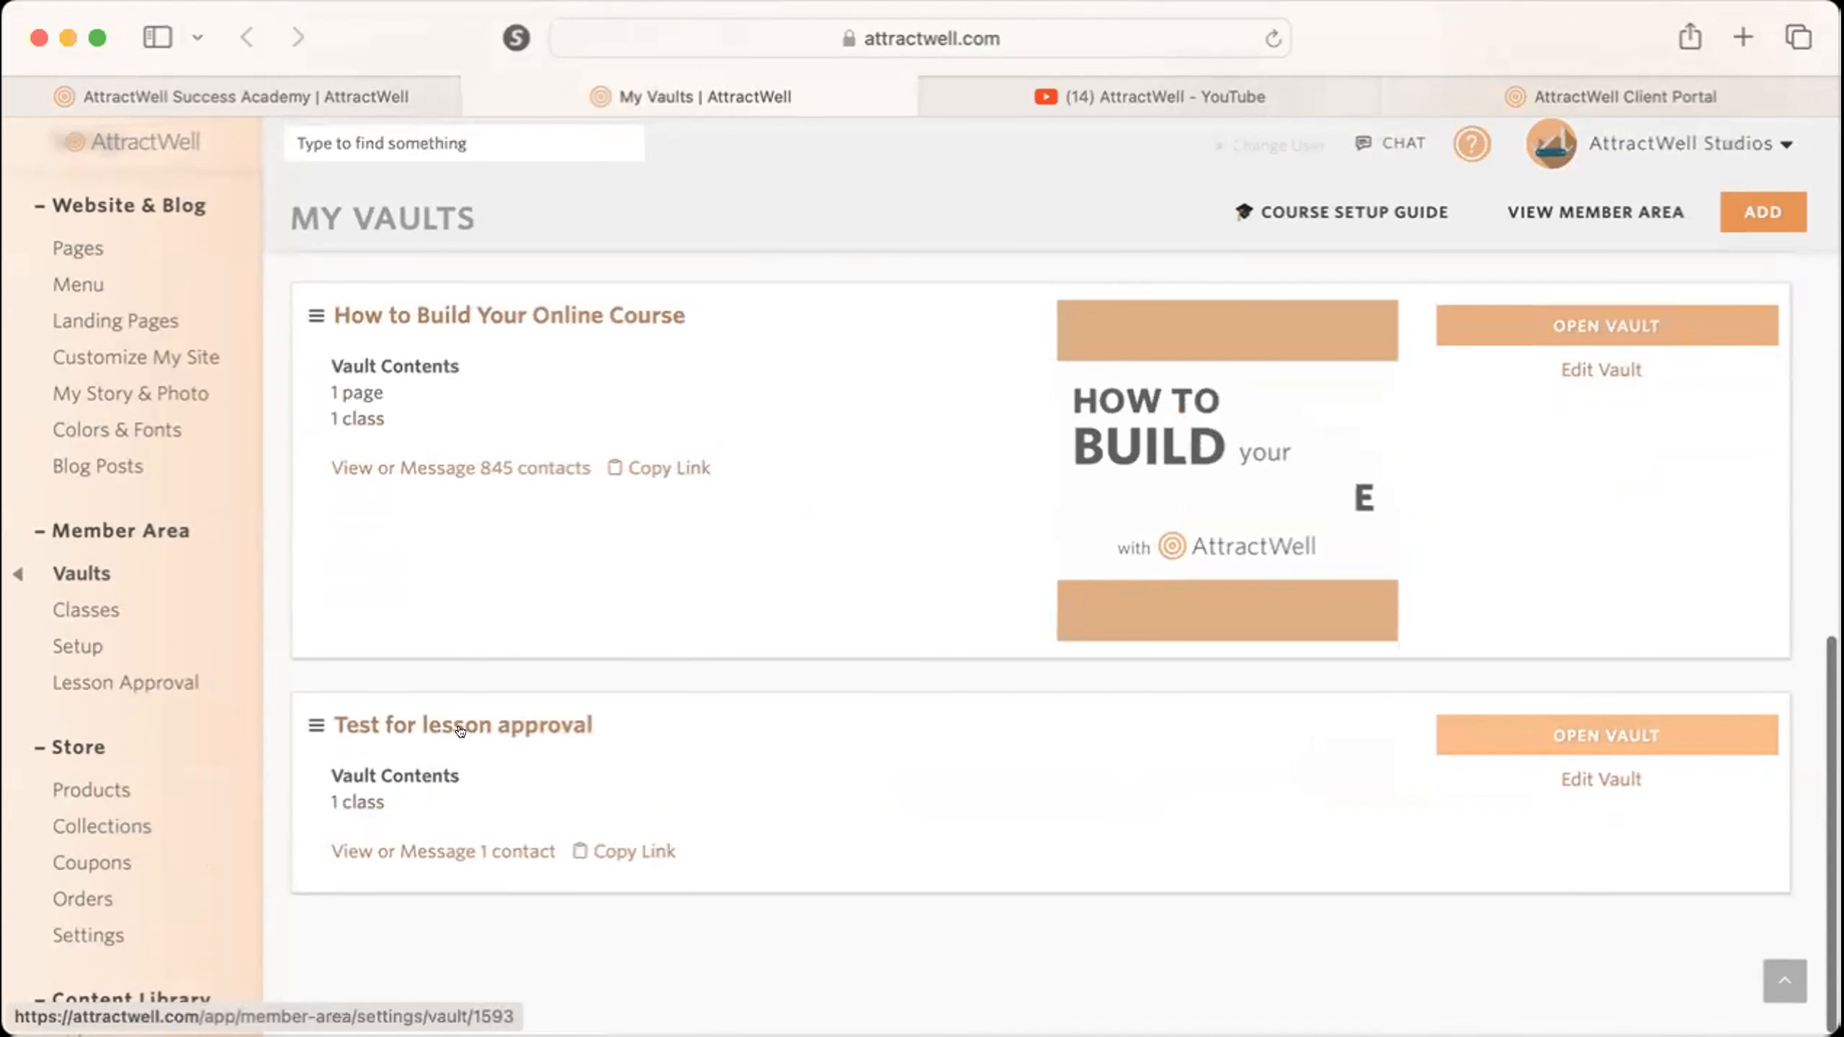
pyautogui.click(406, 710)
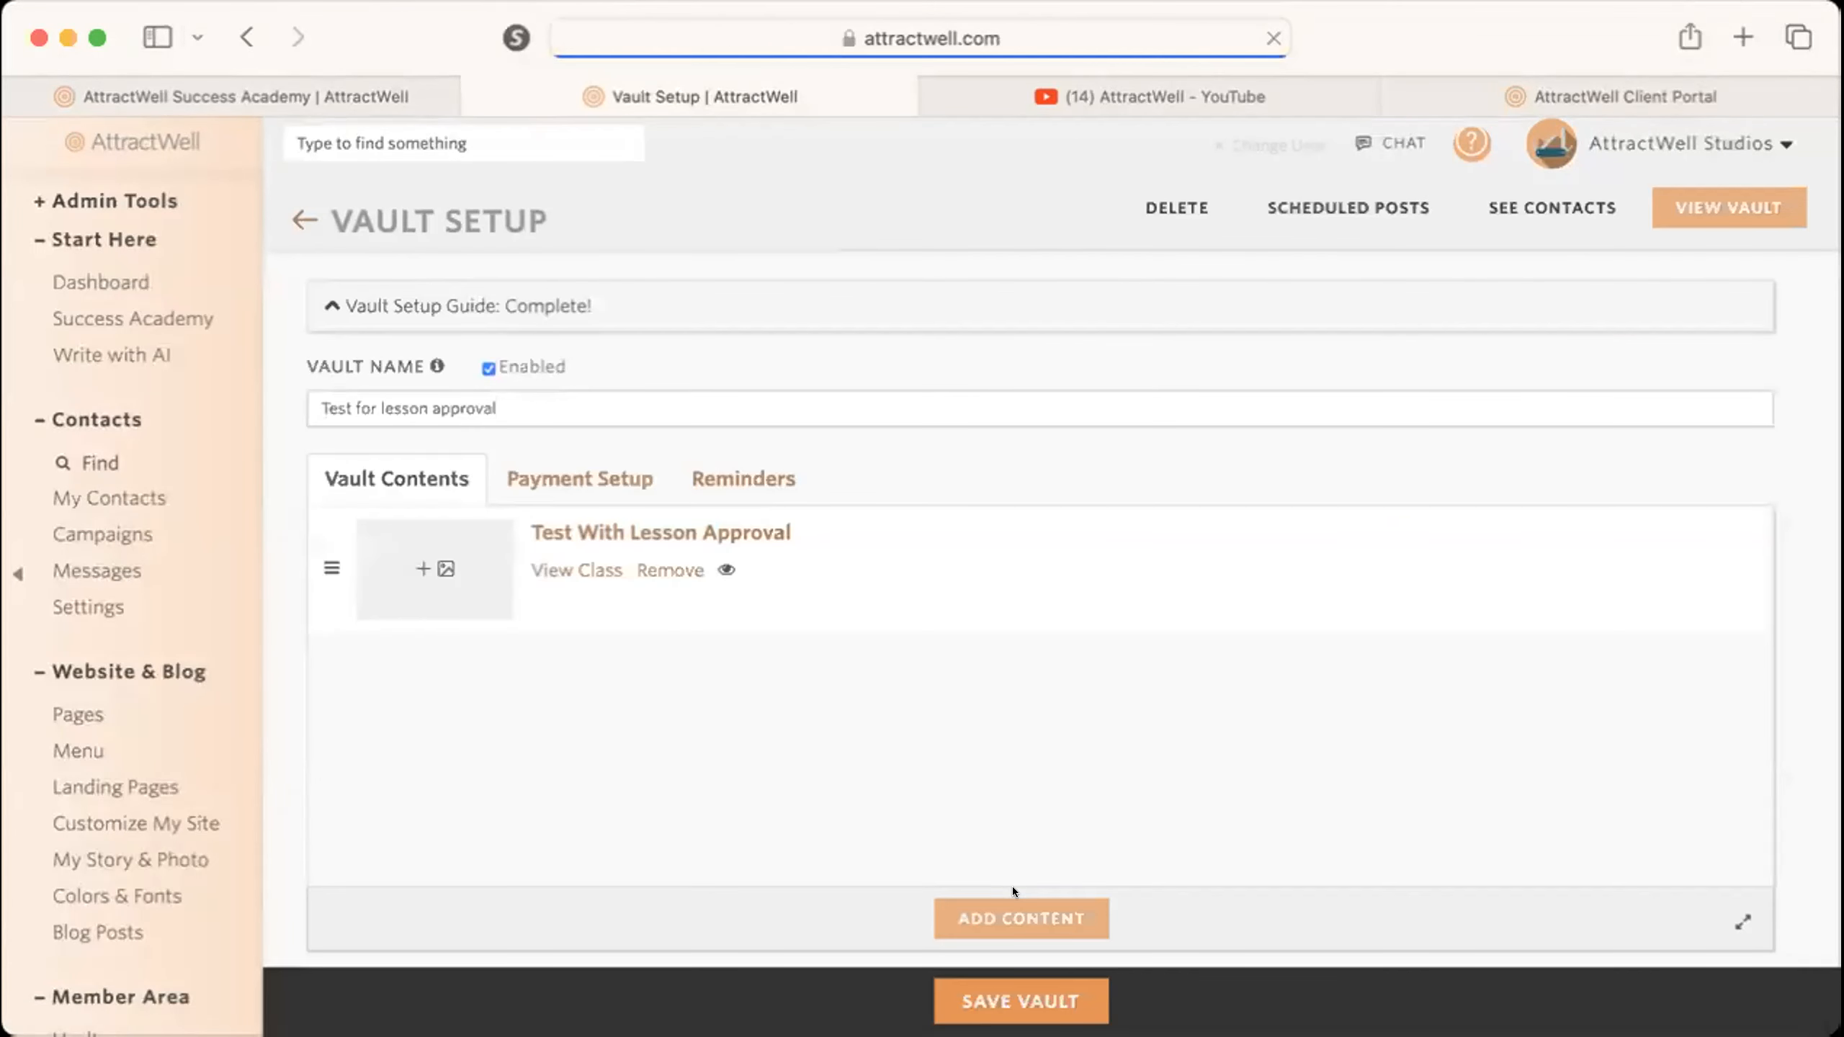
# Require a payment or subscription to access the vault and set the payment processor to Stripe.
pyautogui.scroll(-2, 724, 657)
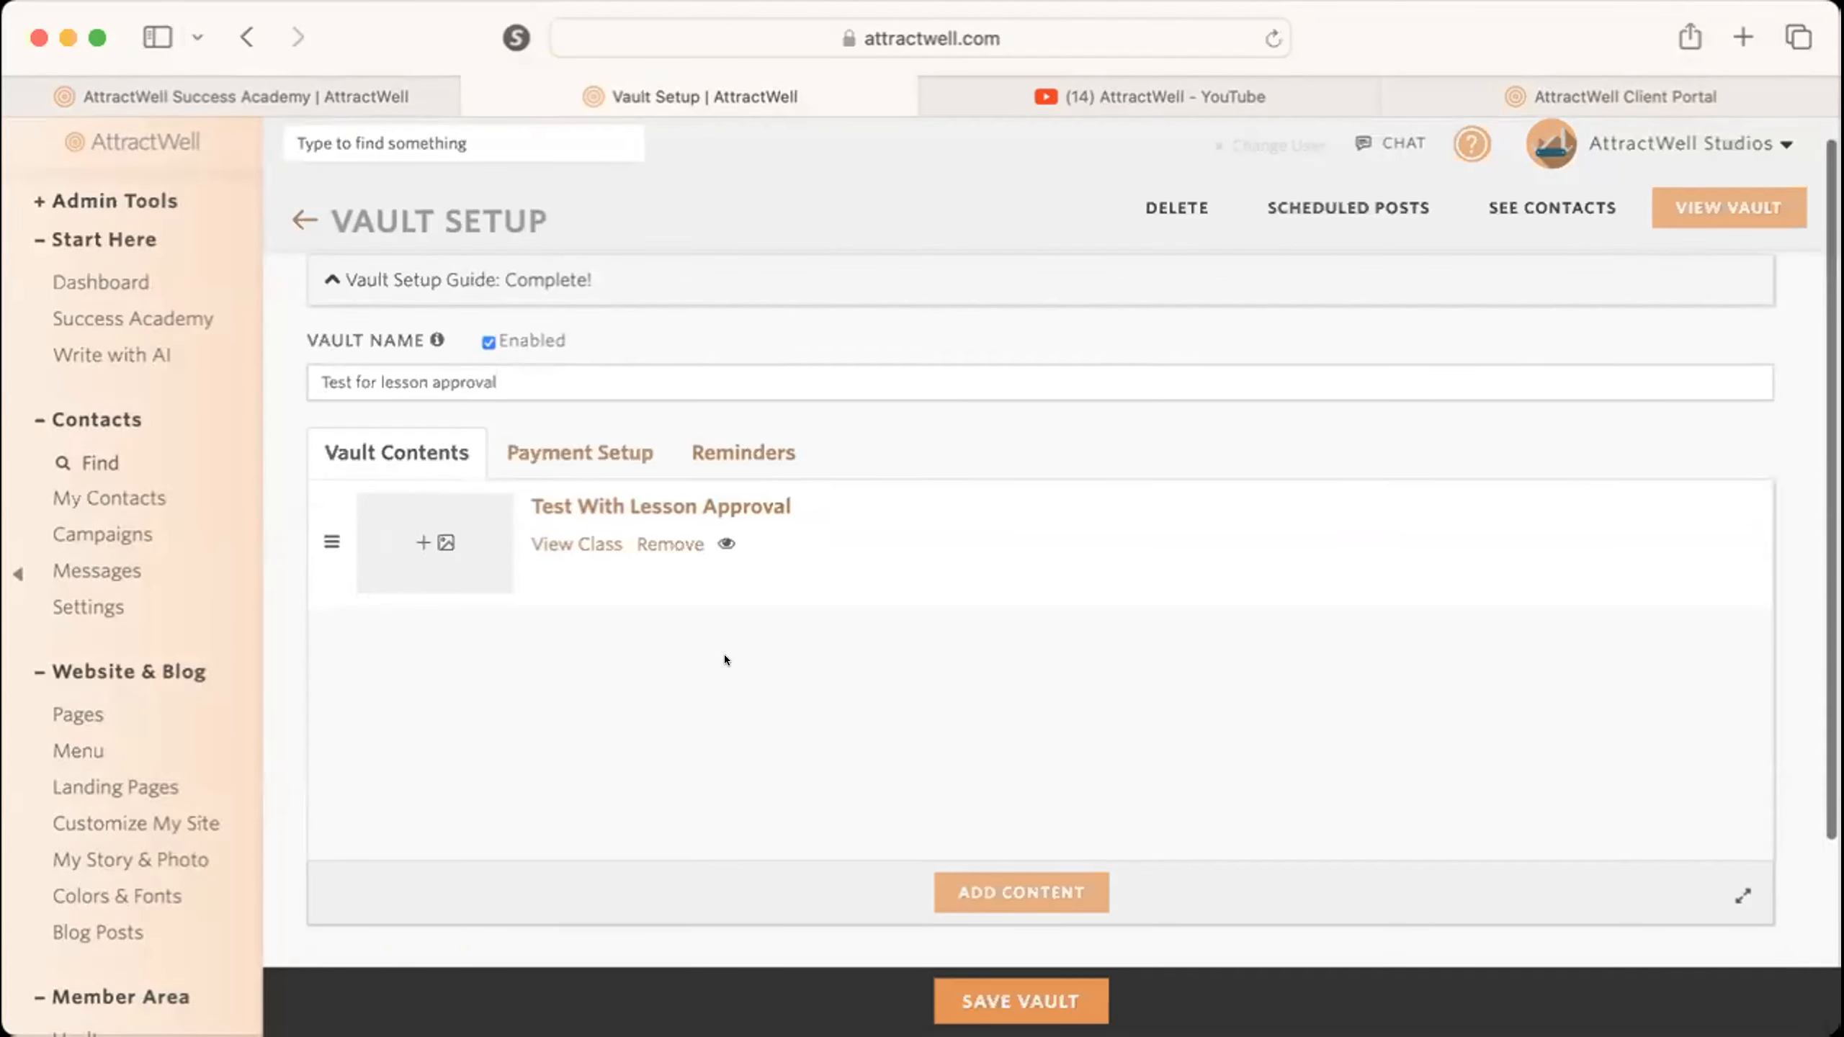
pyautogui.scroll(2, 724, 658)
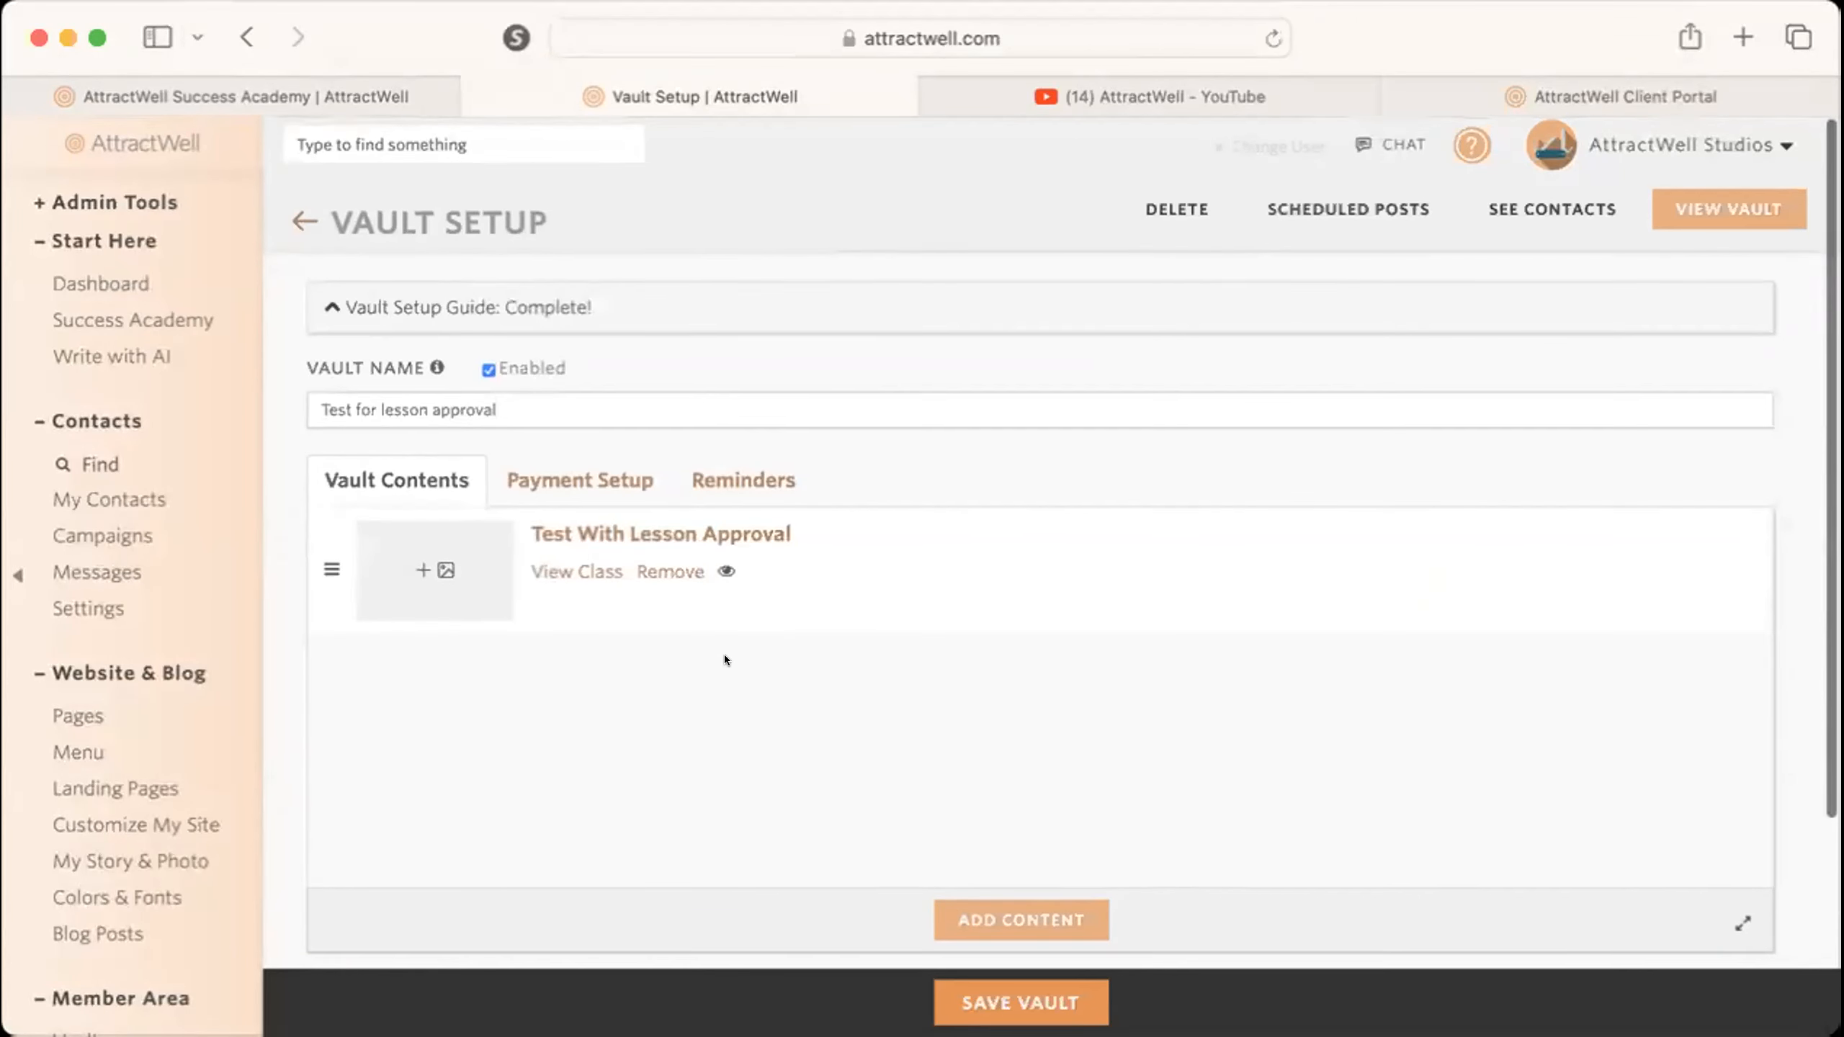
pyautogui.click(562, 472)
pyautogui.click(335, 541)
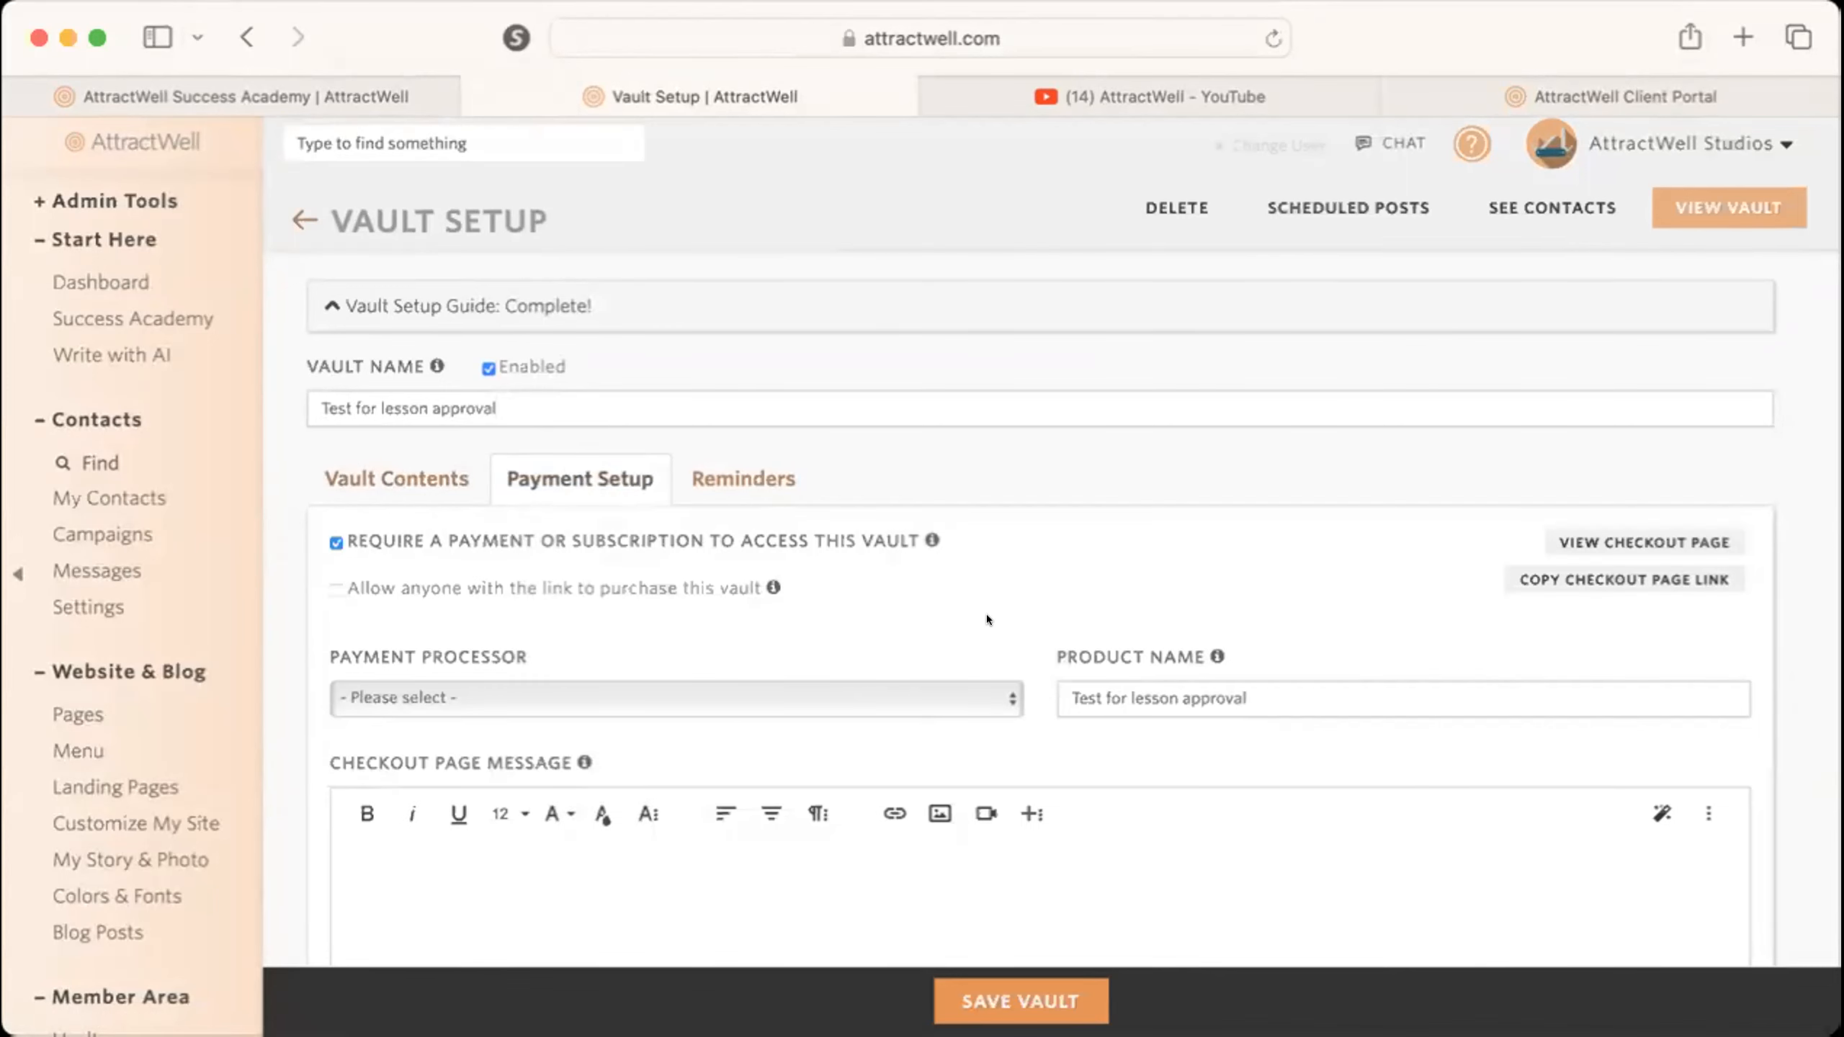
pyautogui.scroll(-3, 965, 704)
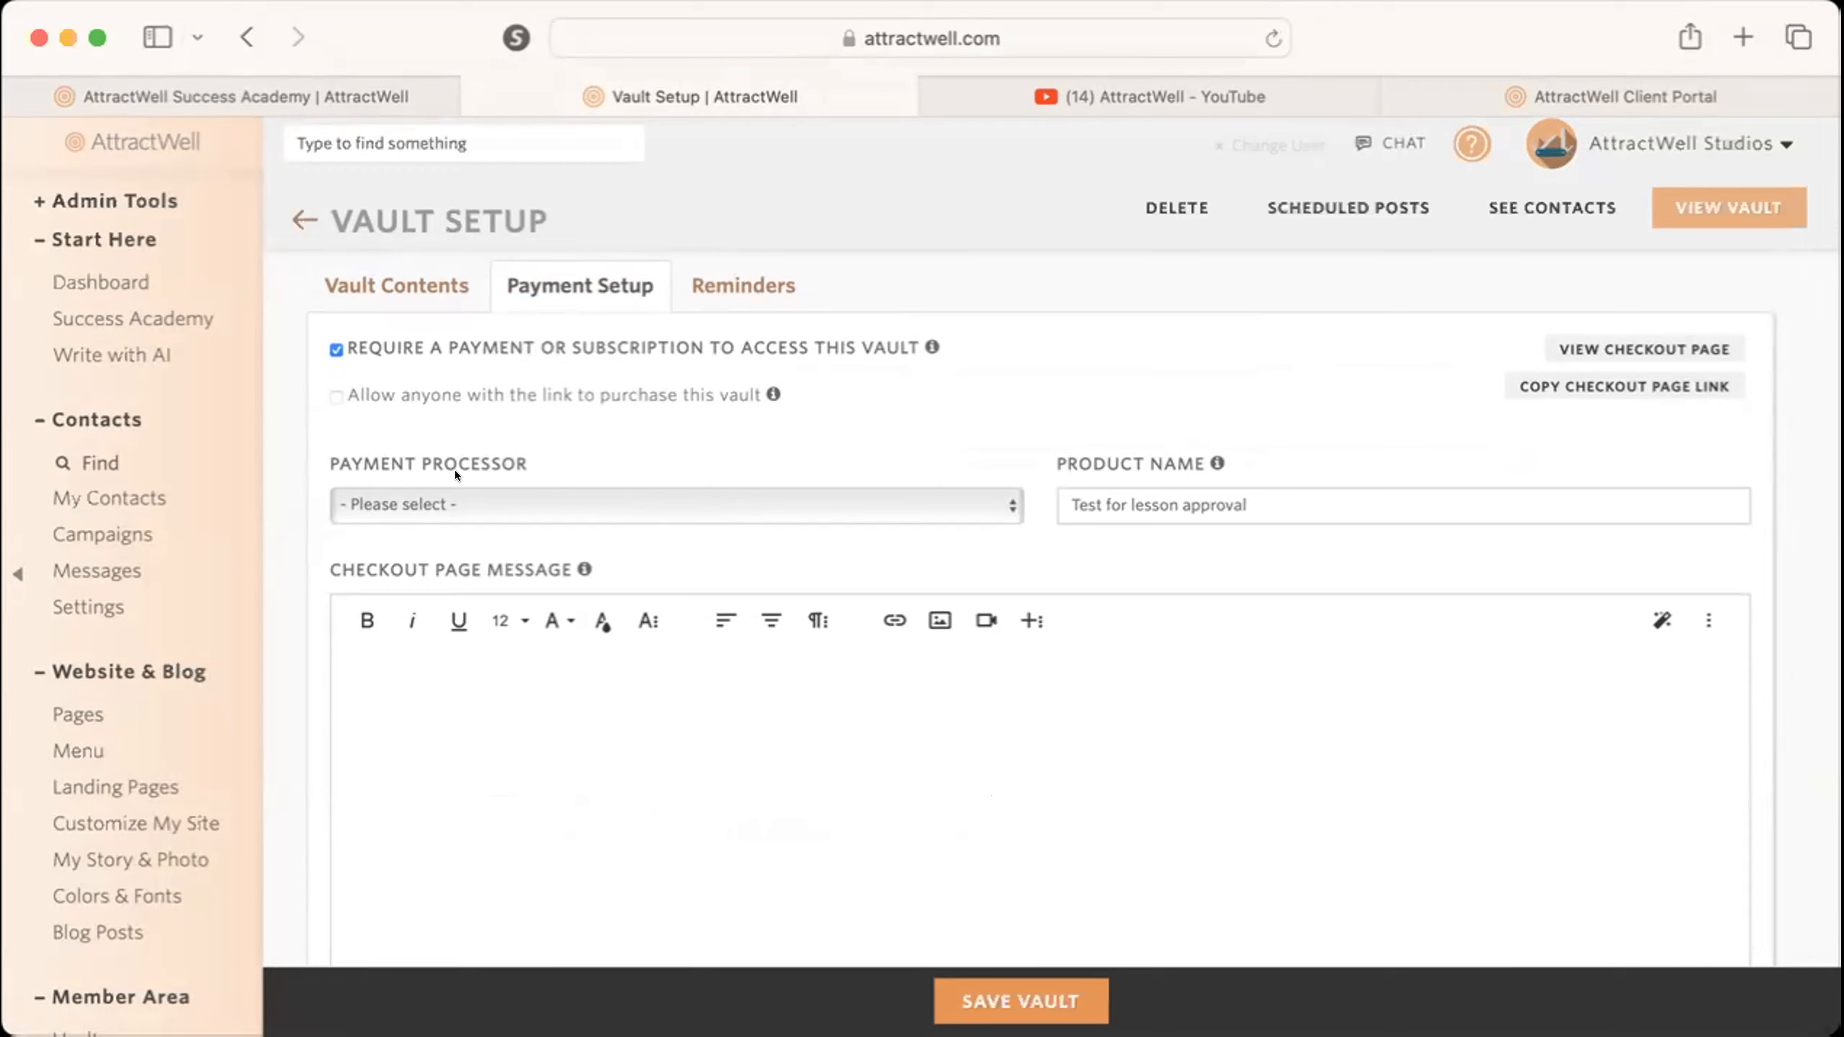
pyautogui.click(401, 502)
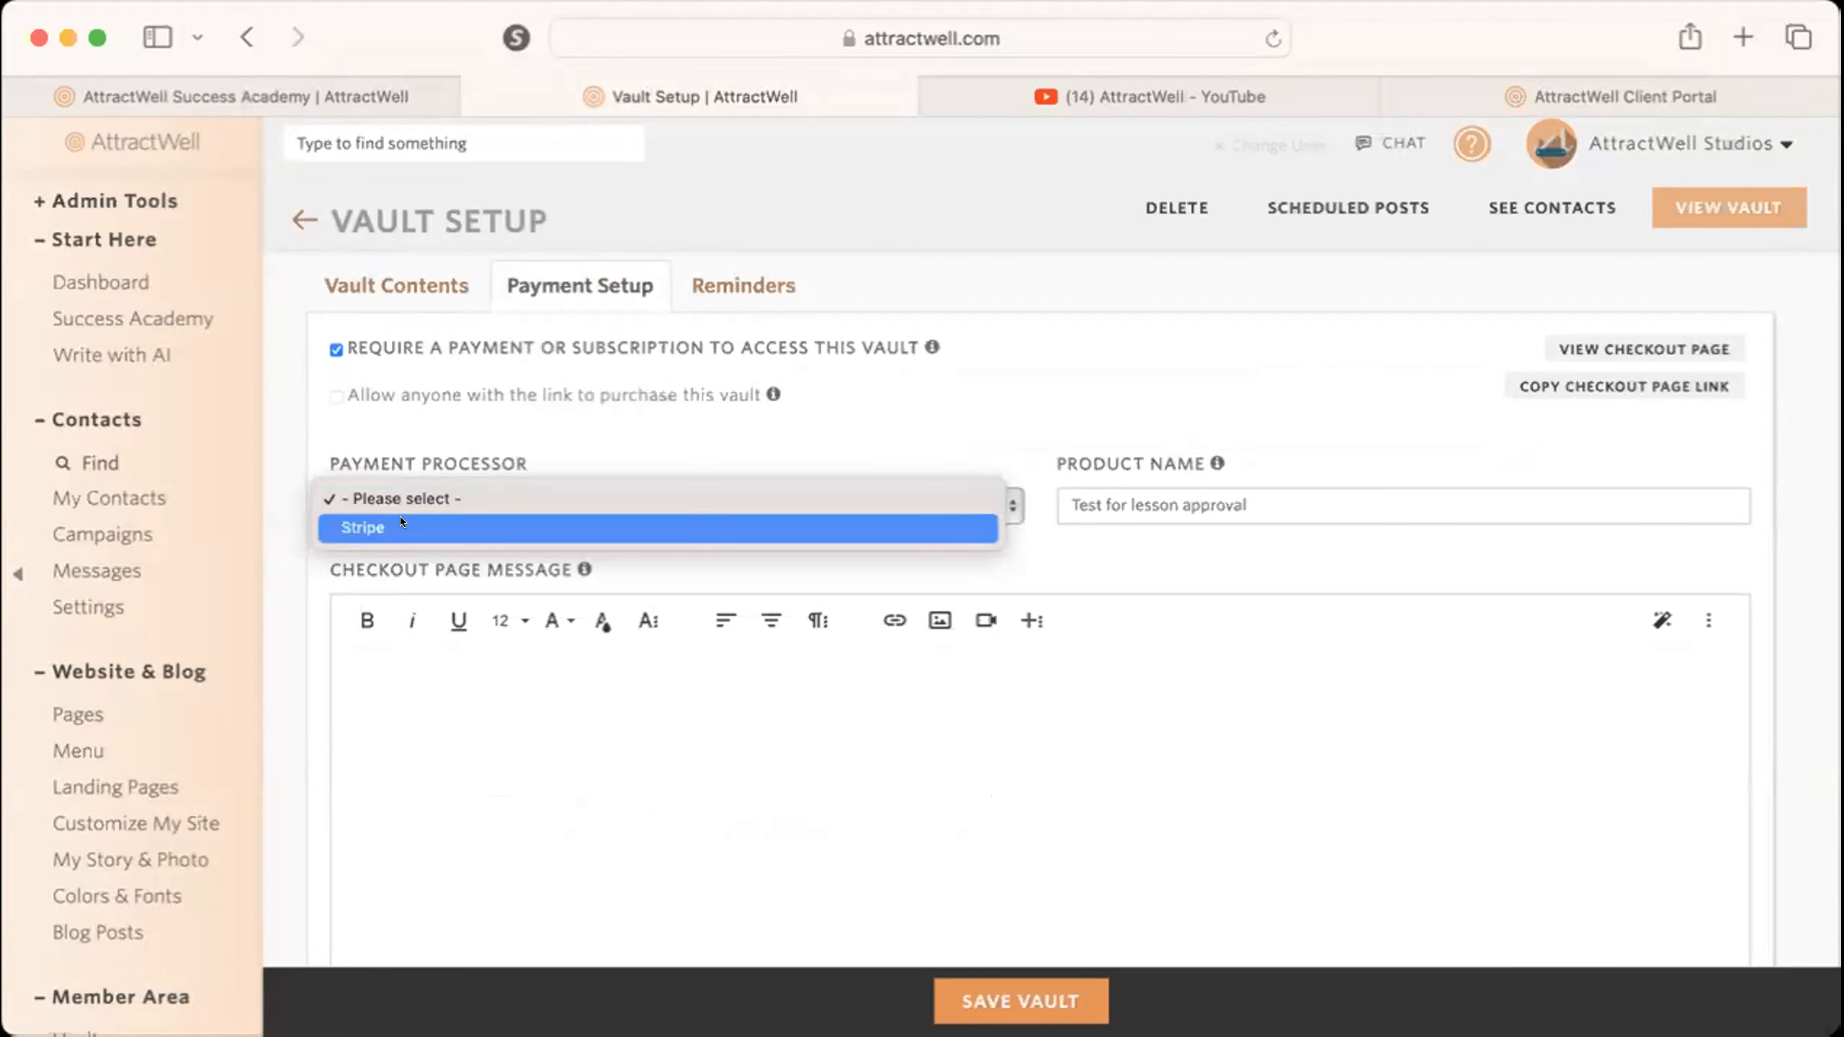
pyautogui.click(400, 520)
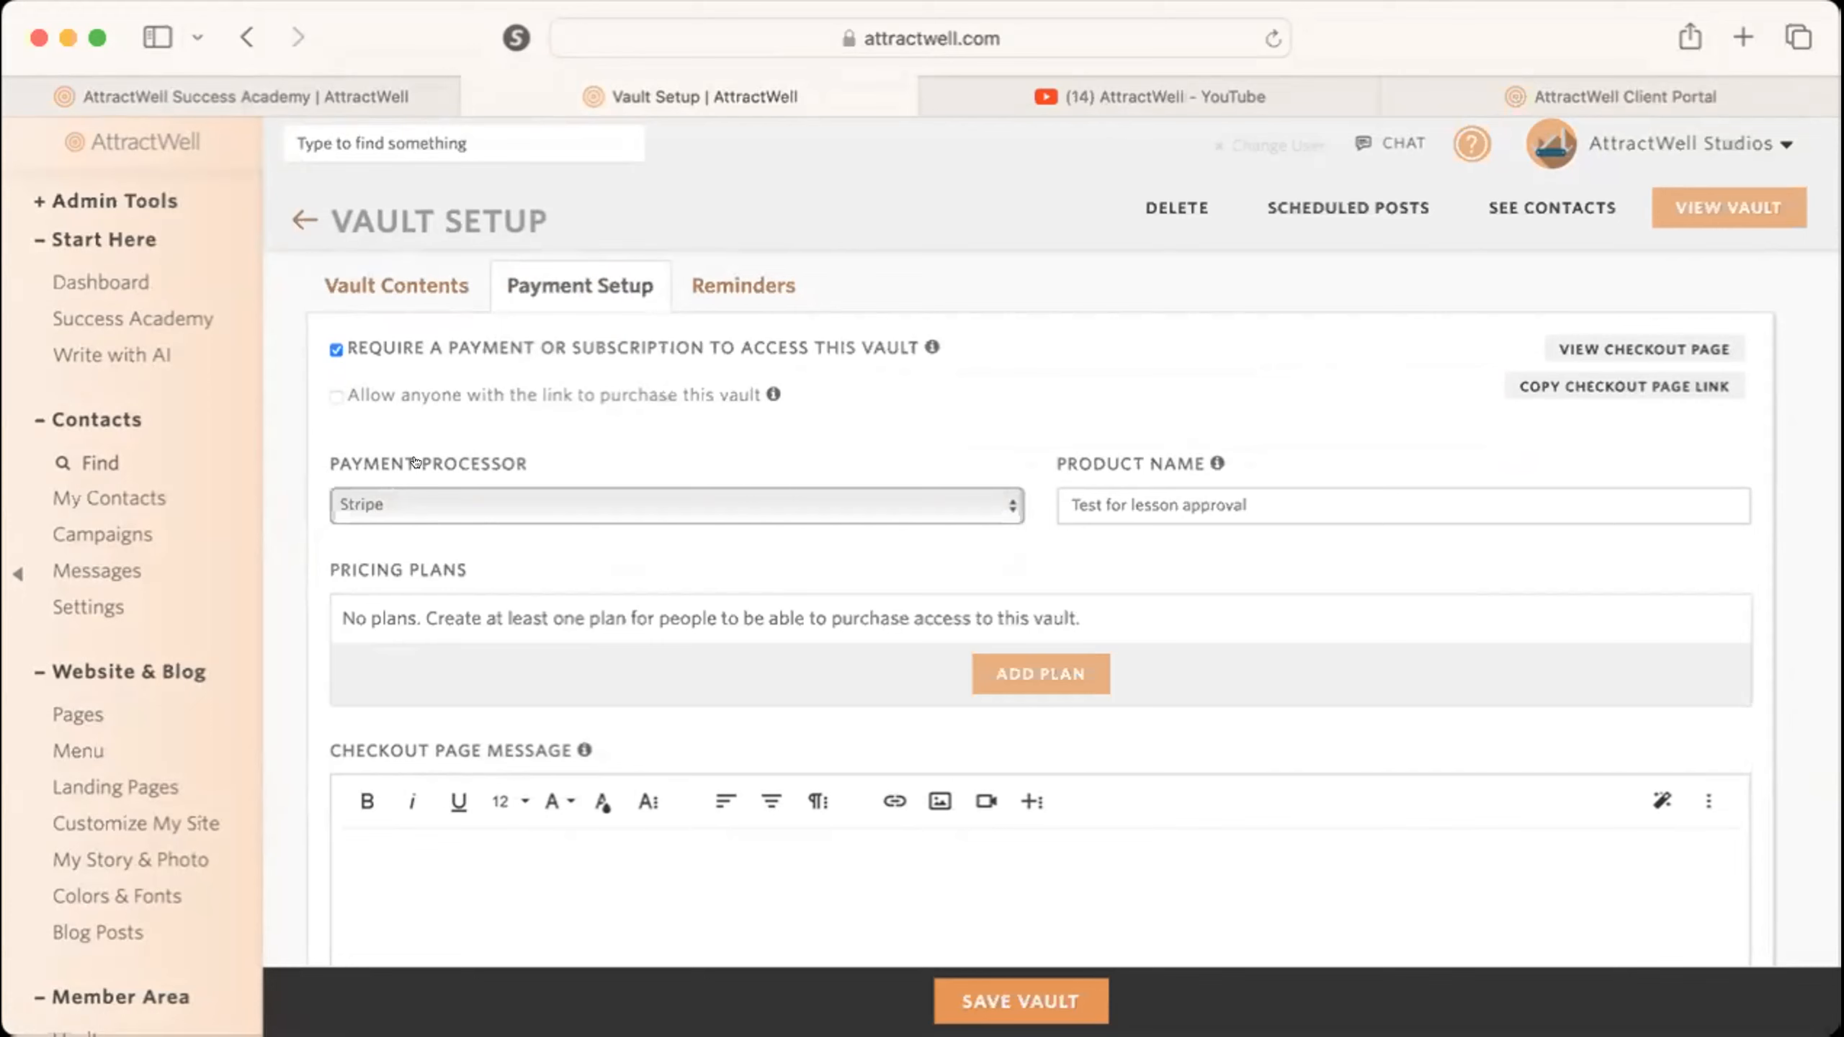
# Change the vault's product name to "My Membership".
pyautogui.click(1126, 494)
pyautogui.doubleClick(1165, 501)
pyautogui.tripleClick(1166, 502)
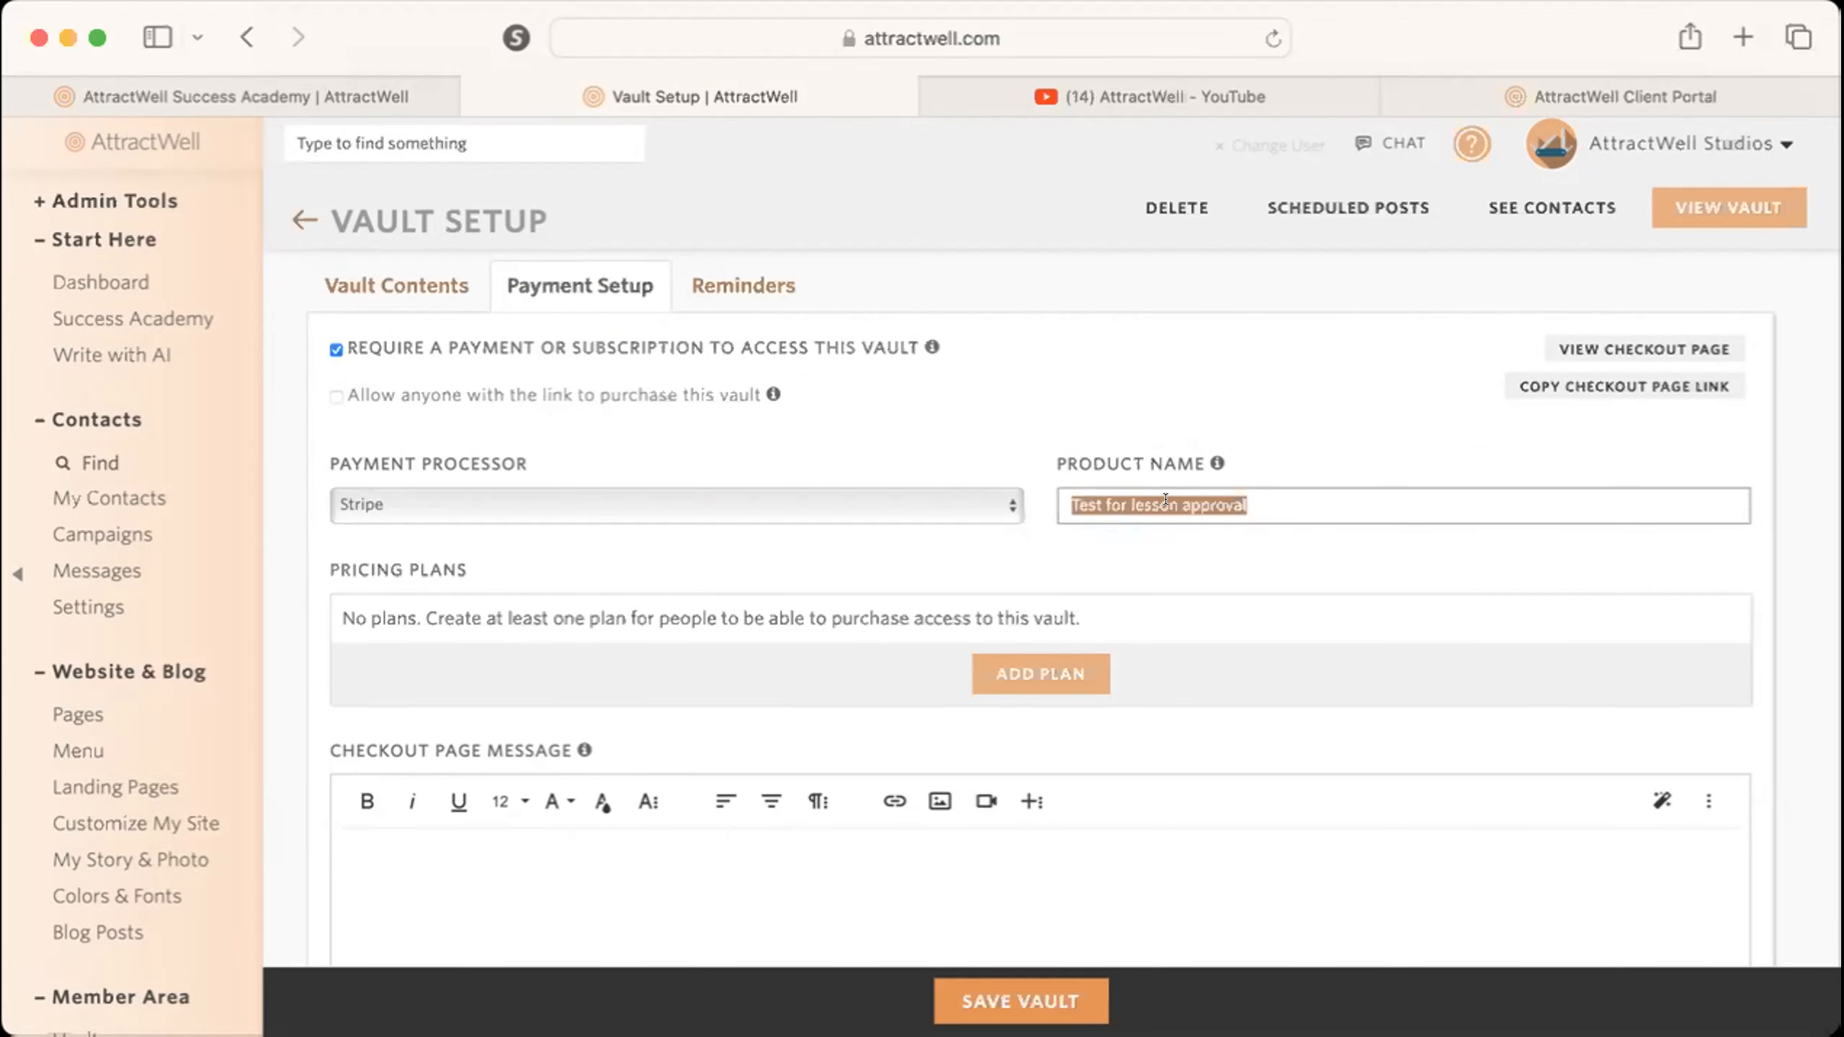
pyautogui.write('My ')
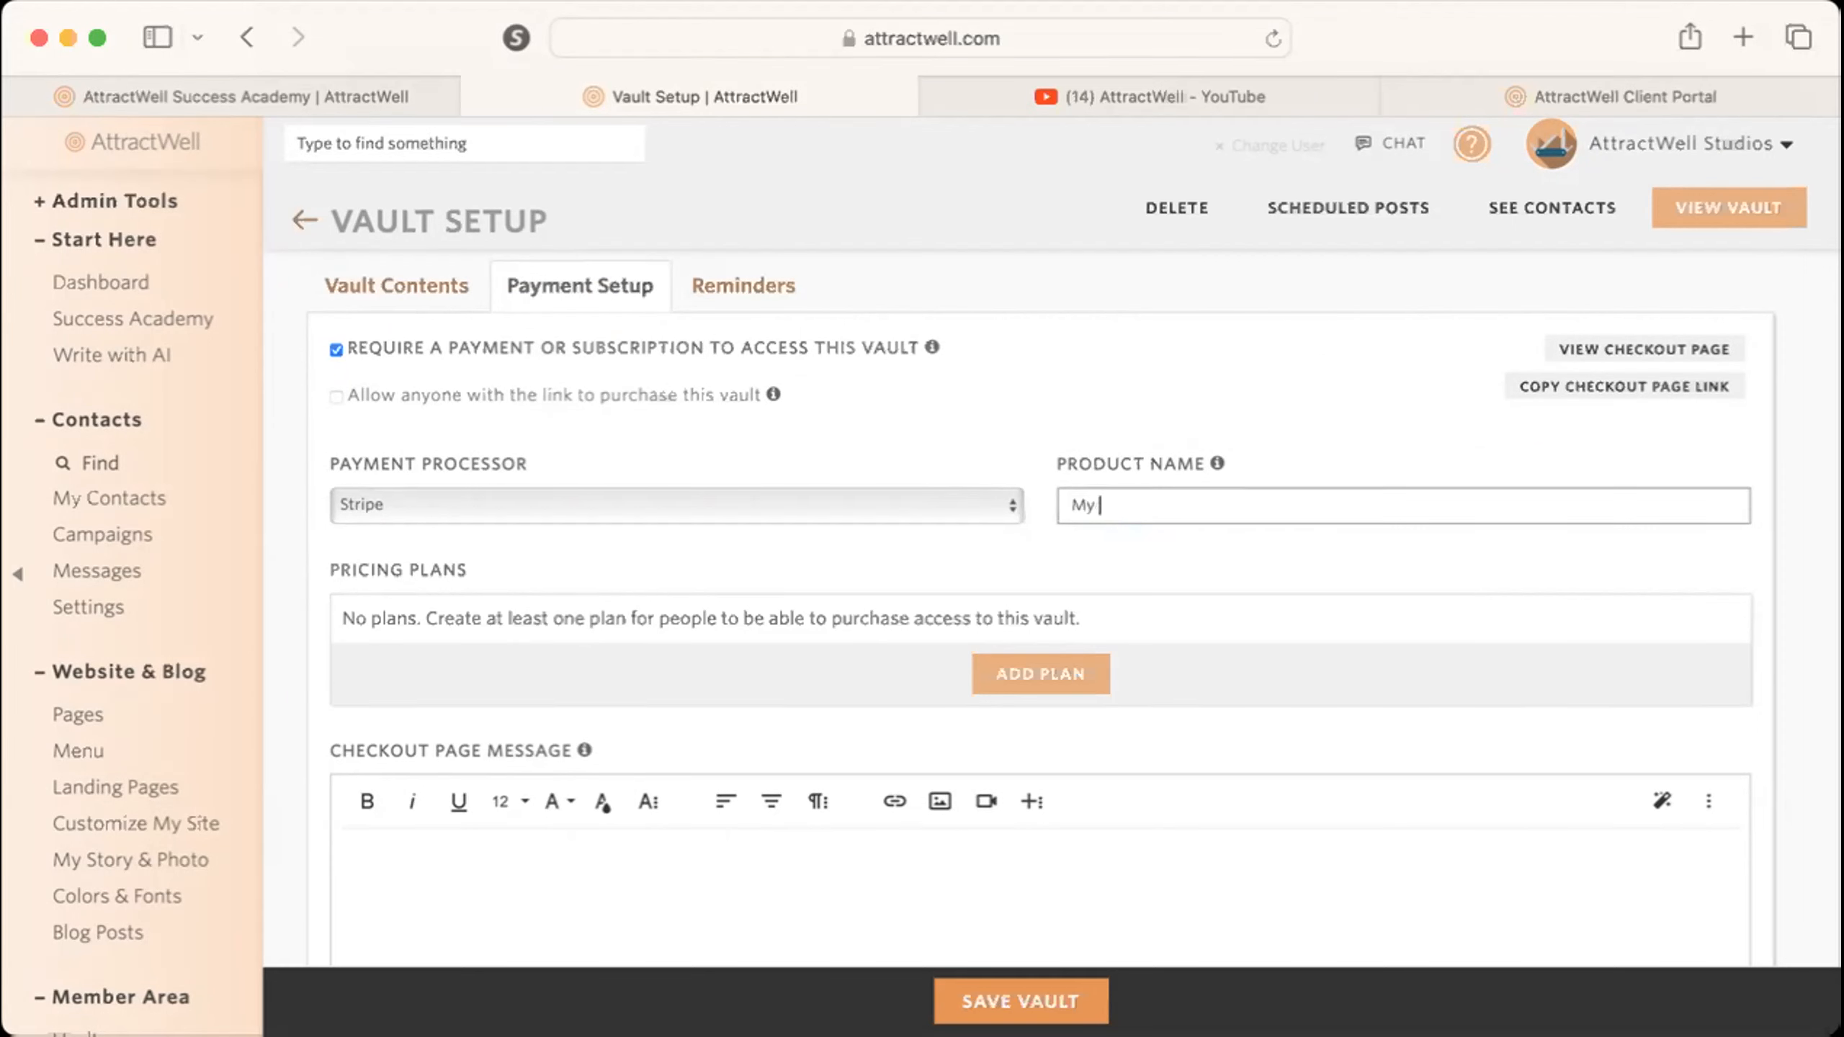
pyautogui.write('Membership')
# Start a new pricing plan with recurring payments of $75 every month until canceled.
pyautogui.click(1059, 667)
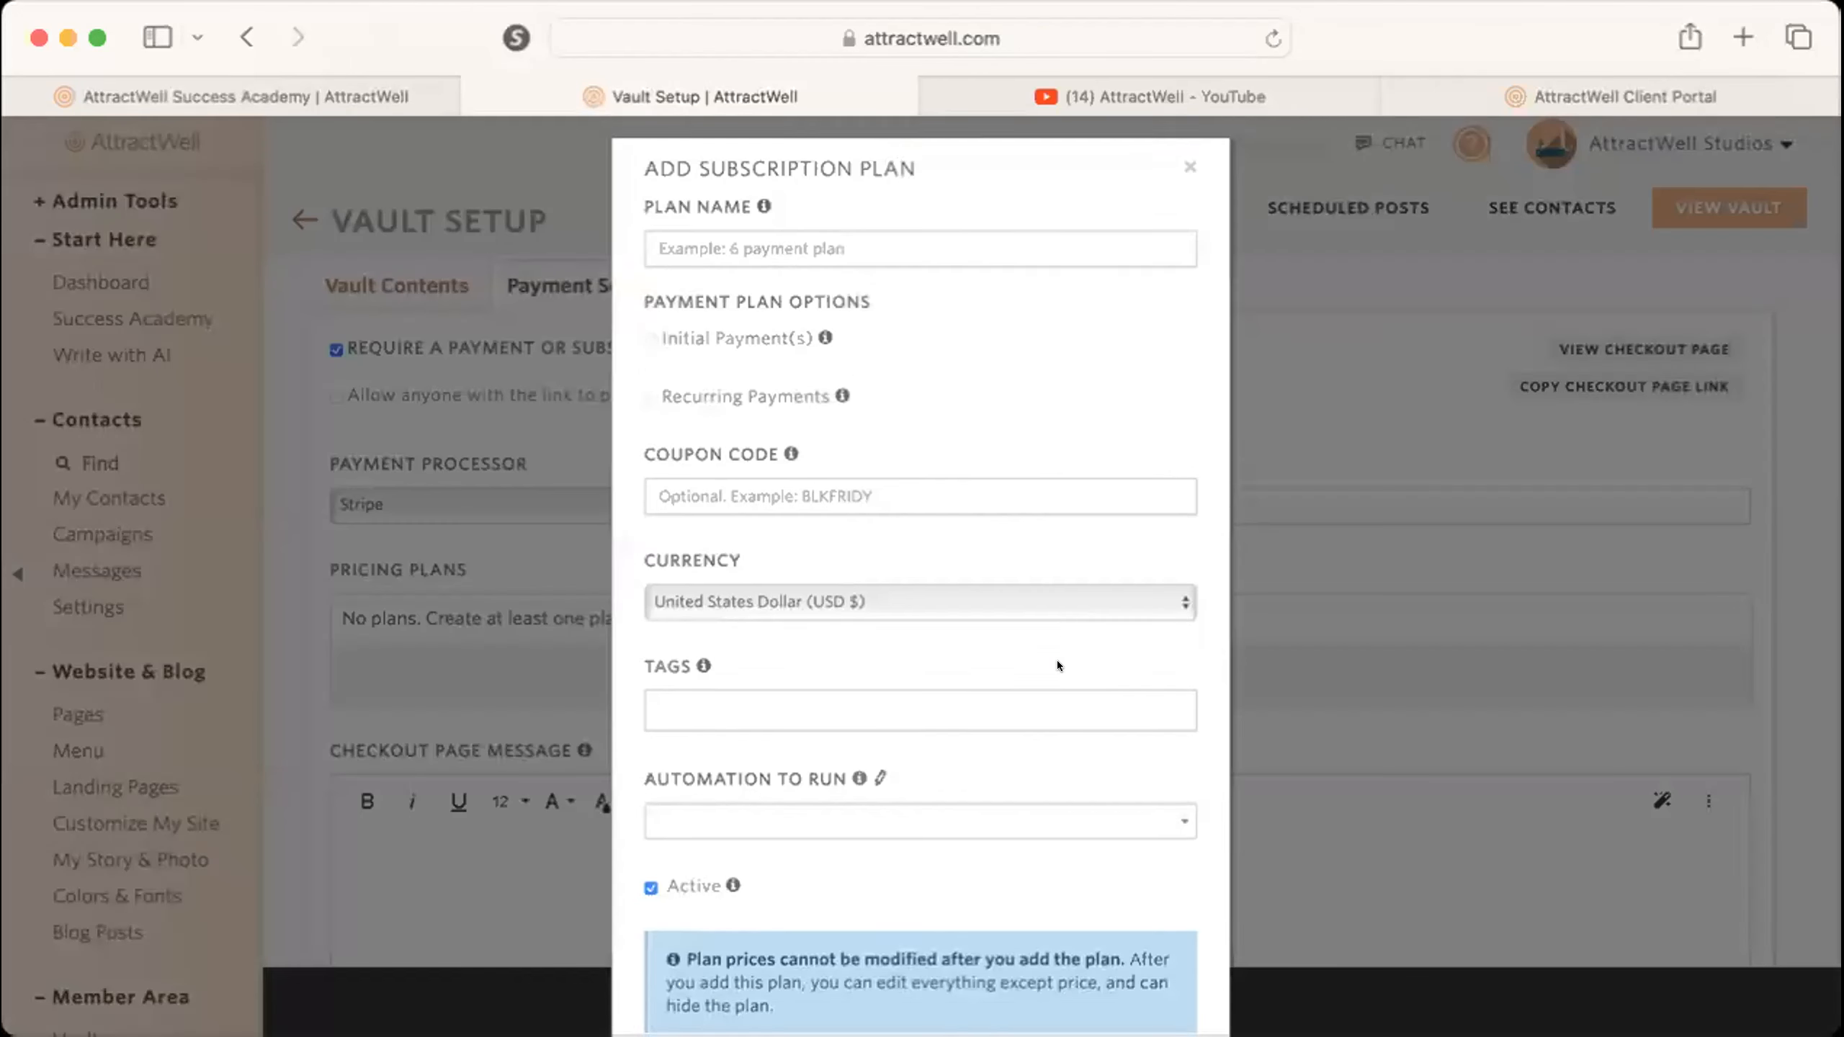
pyautogui.click(651, 427)
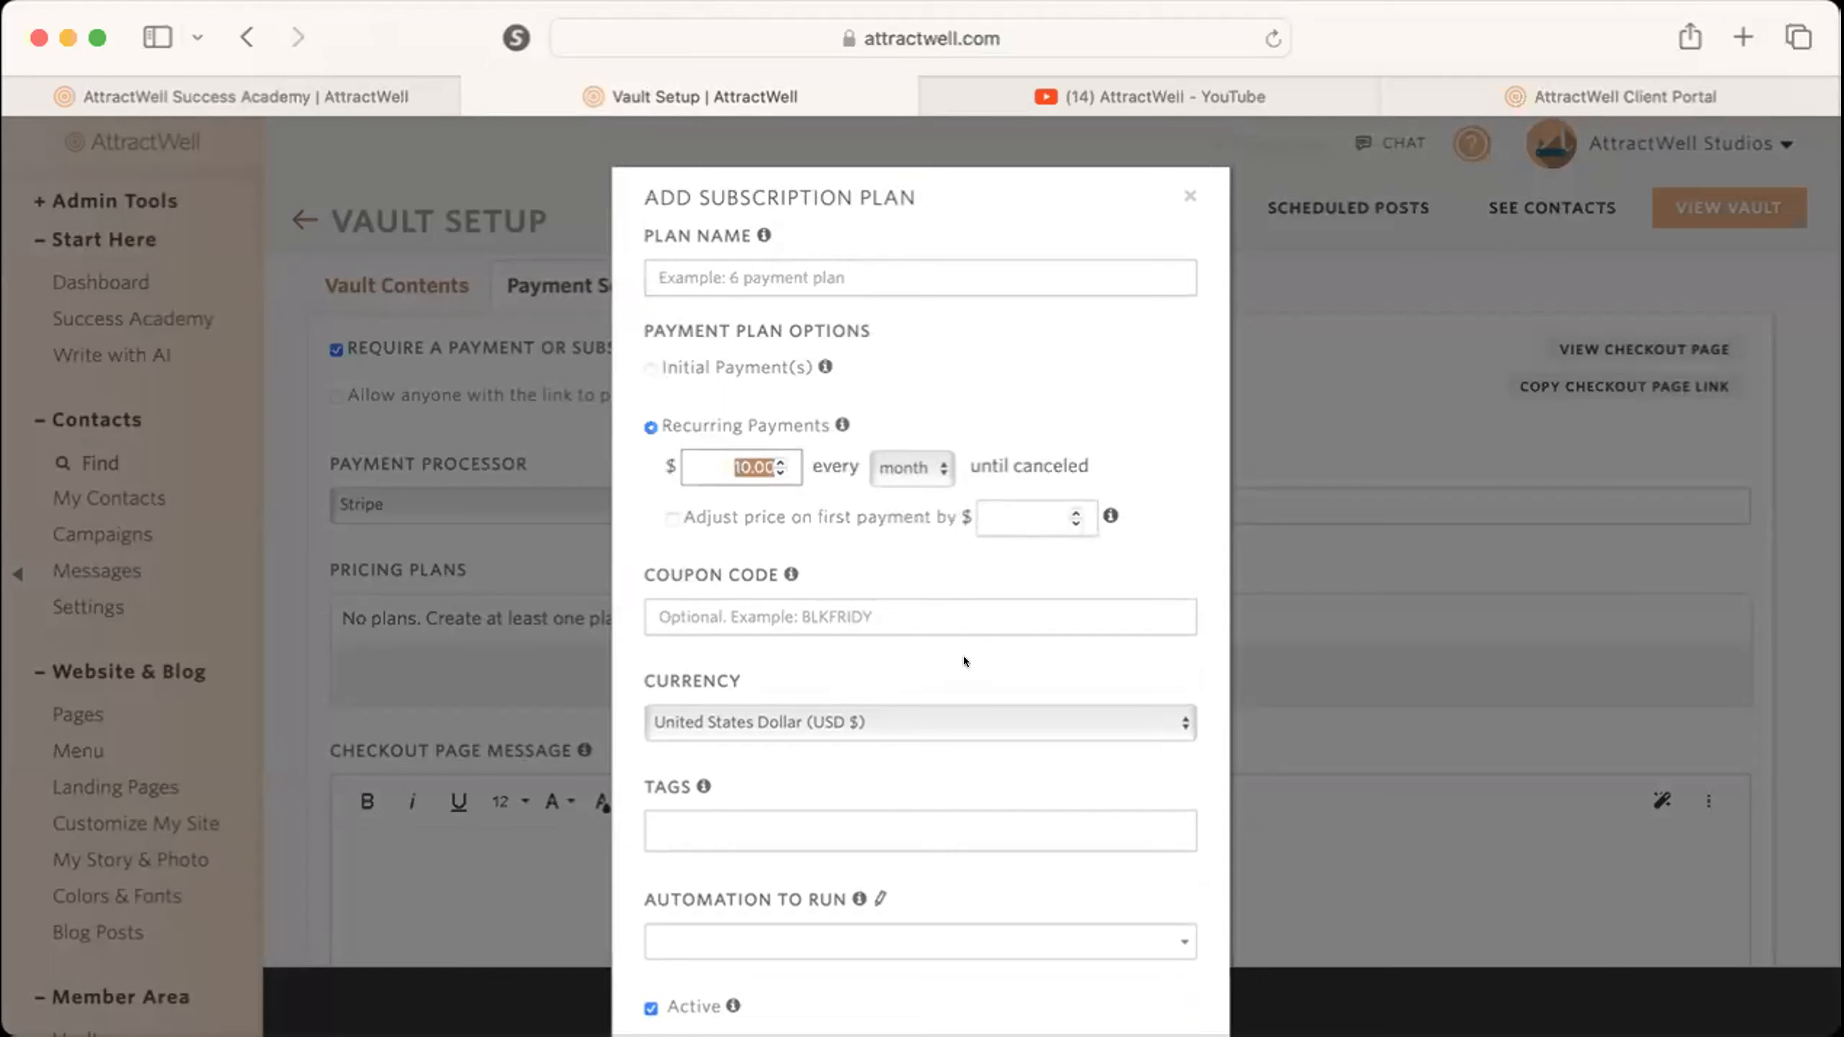
pyautogui.write('75')
pyautogui.click(1084, 410)
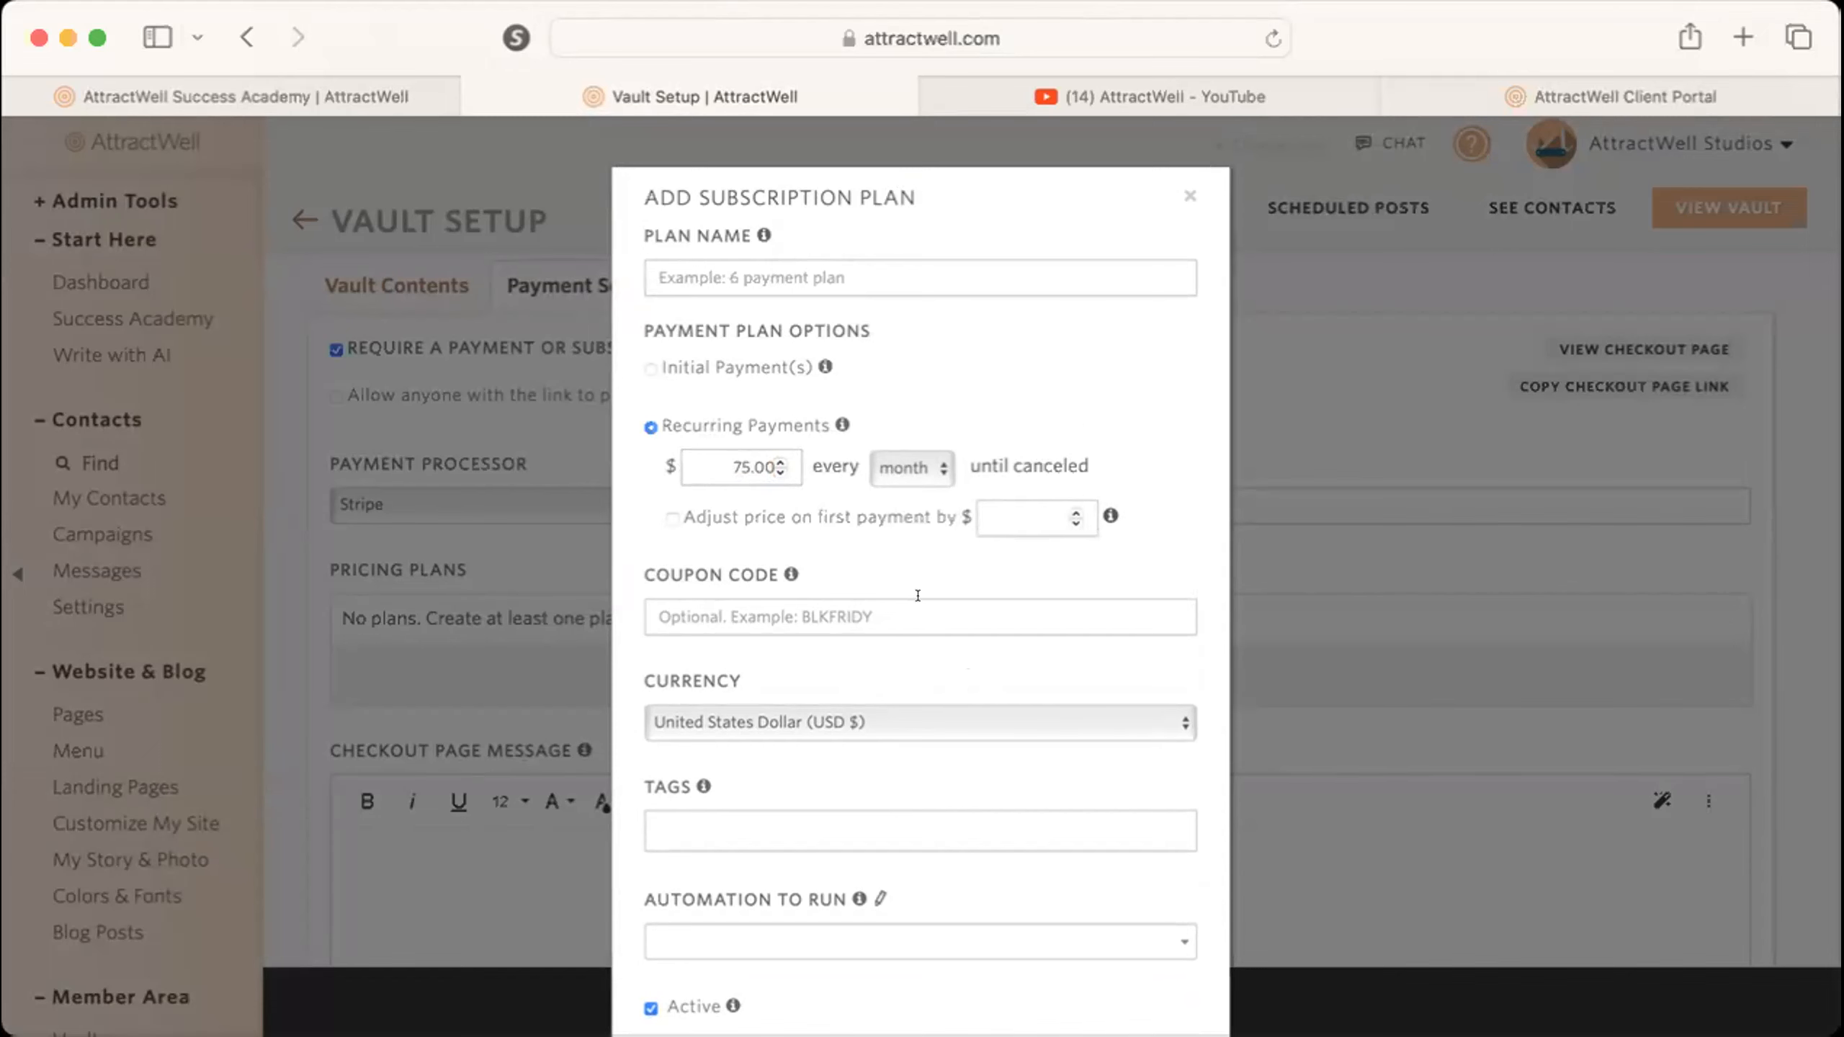
# Name the new subscription plan "Monthly Plan".
pyautogui.scroll(-1, 889, 613)
pyautogui.scroll(1, 799, 377)
pyautogui.click(769, 274)
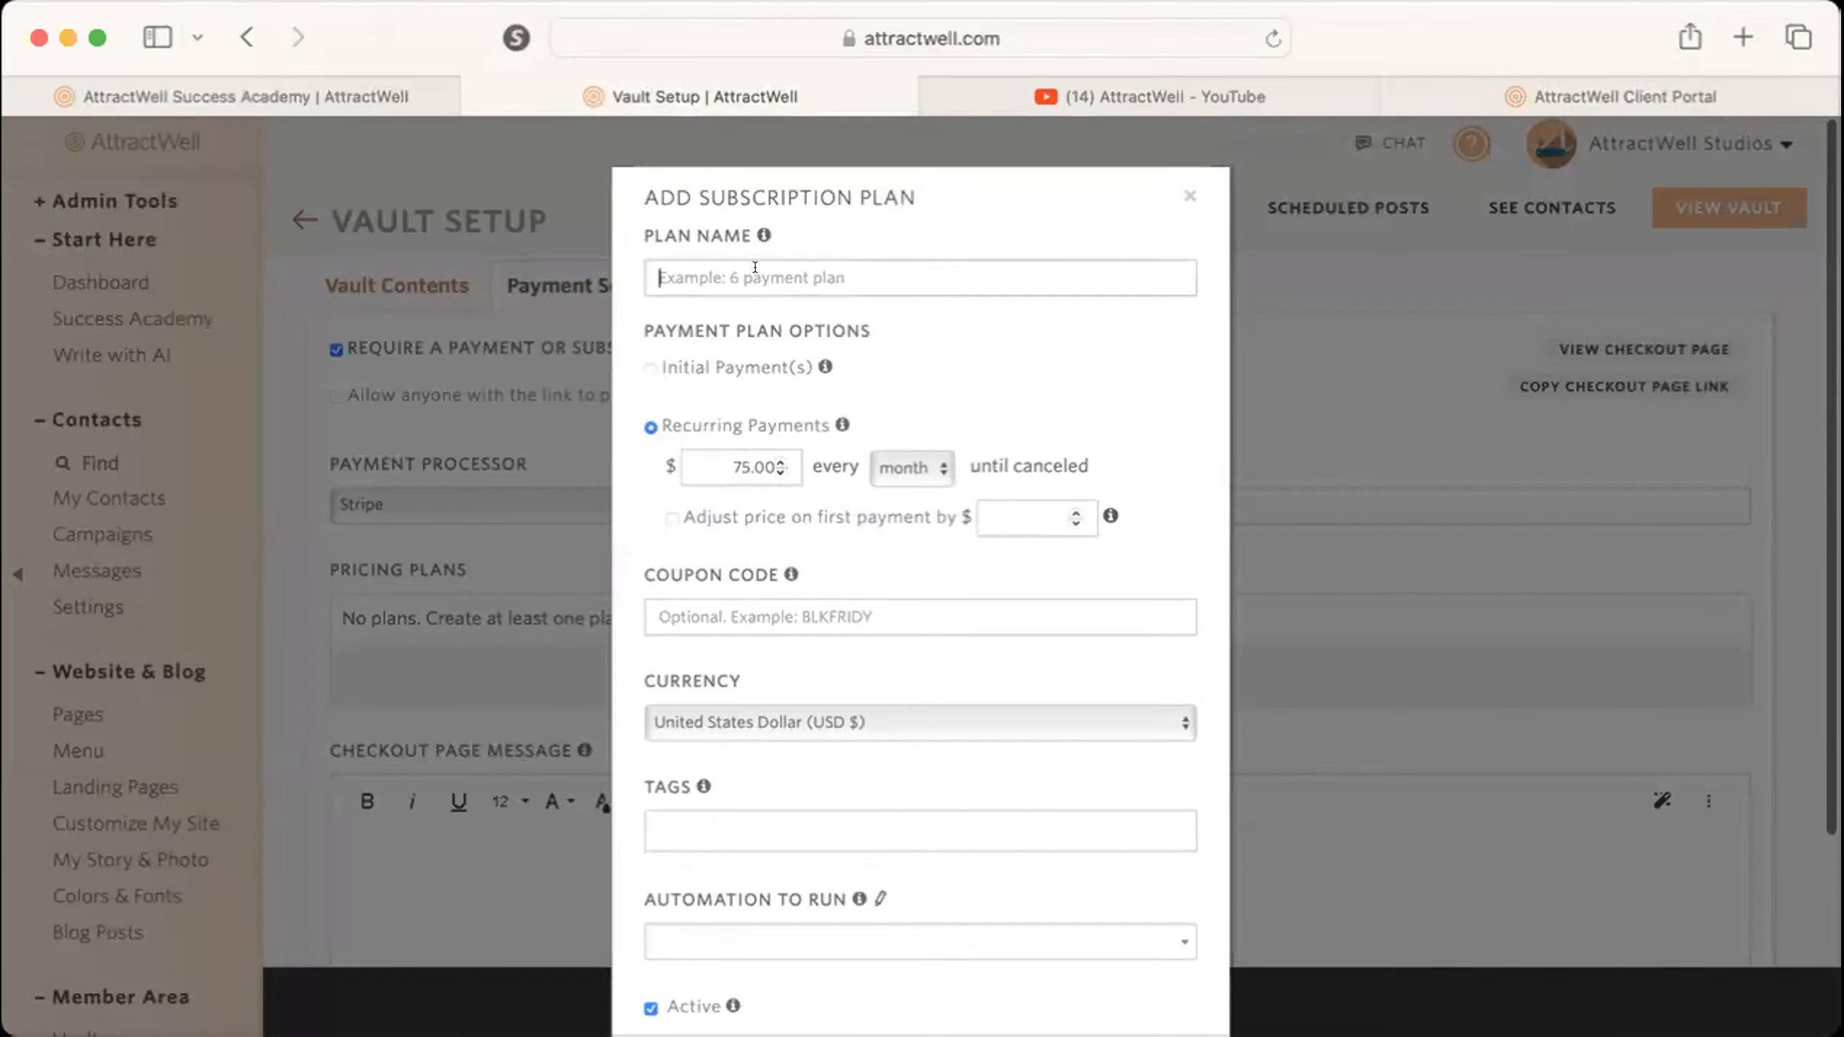
pyautogui.write('Monthly')
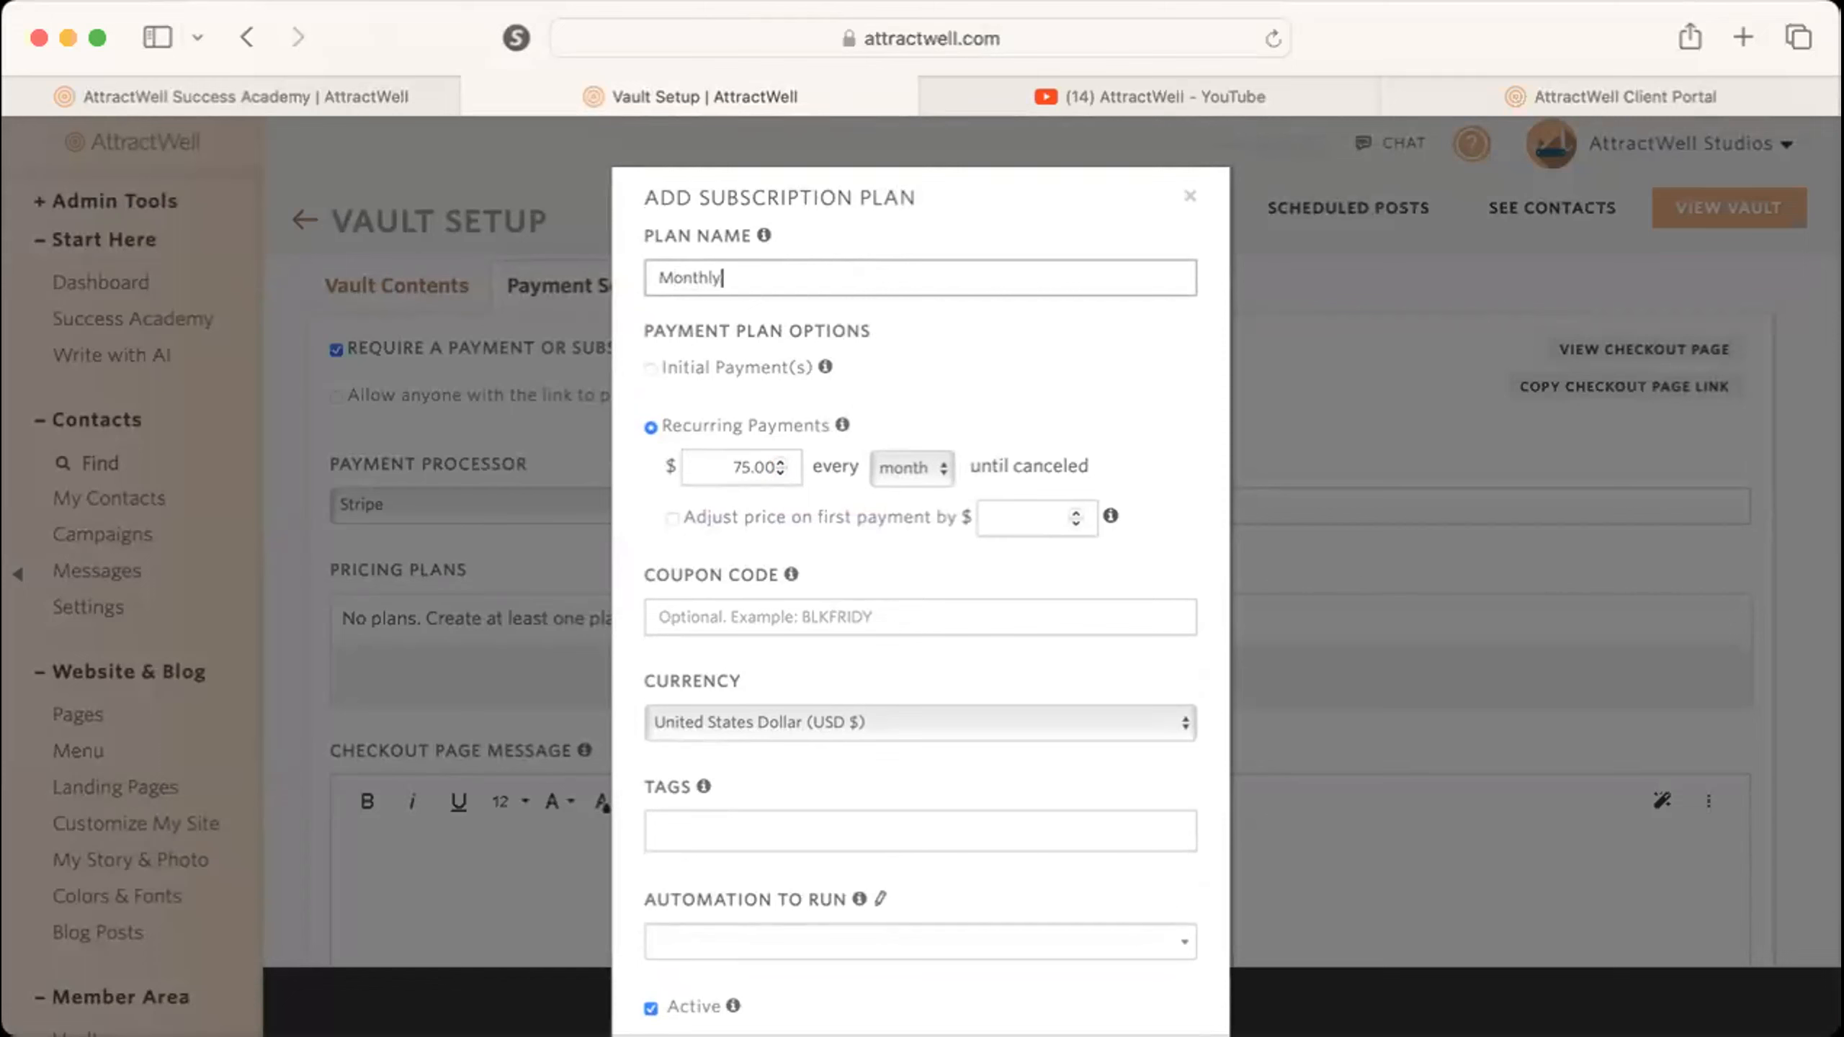
pyautogui.write(' Plan')
# Examine the plan's billing interval choices and its first-payment, coupon code, currency, tags, automation and active settings.
pyautogui.click(896, 468)
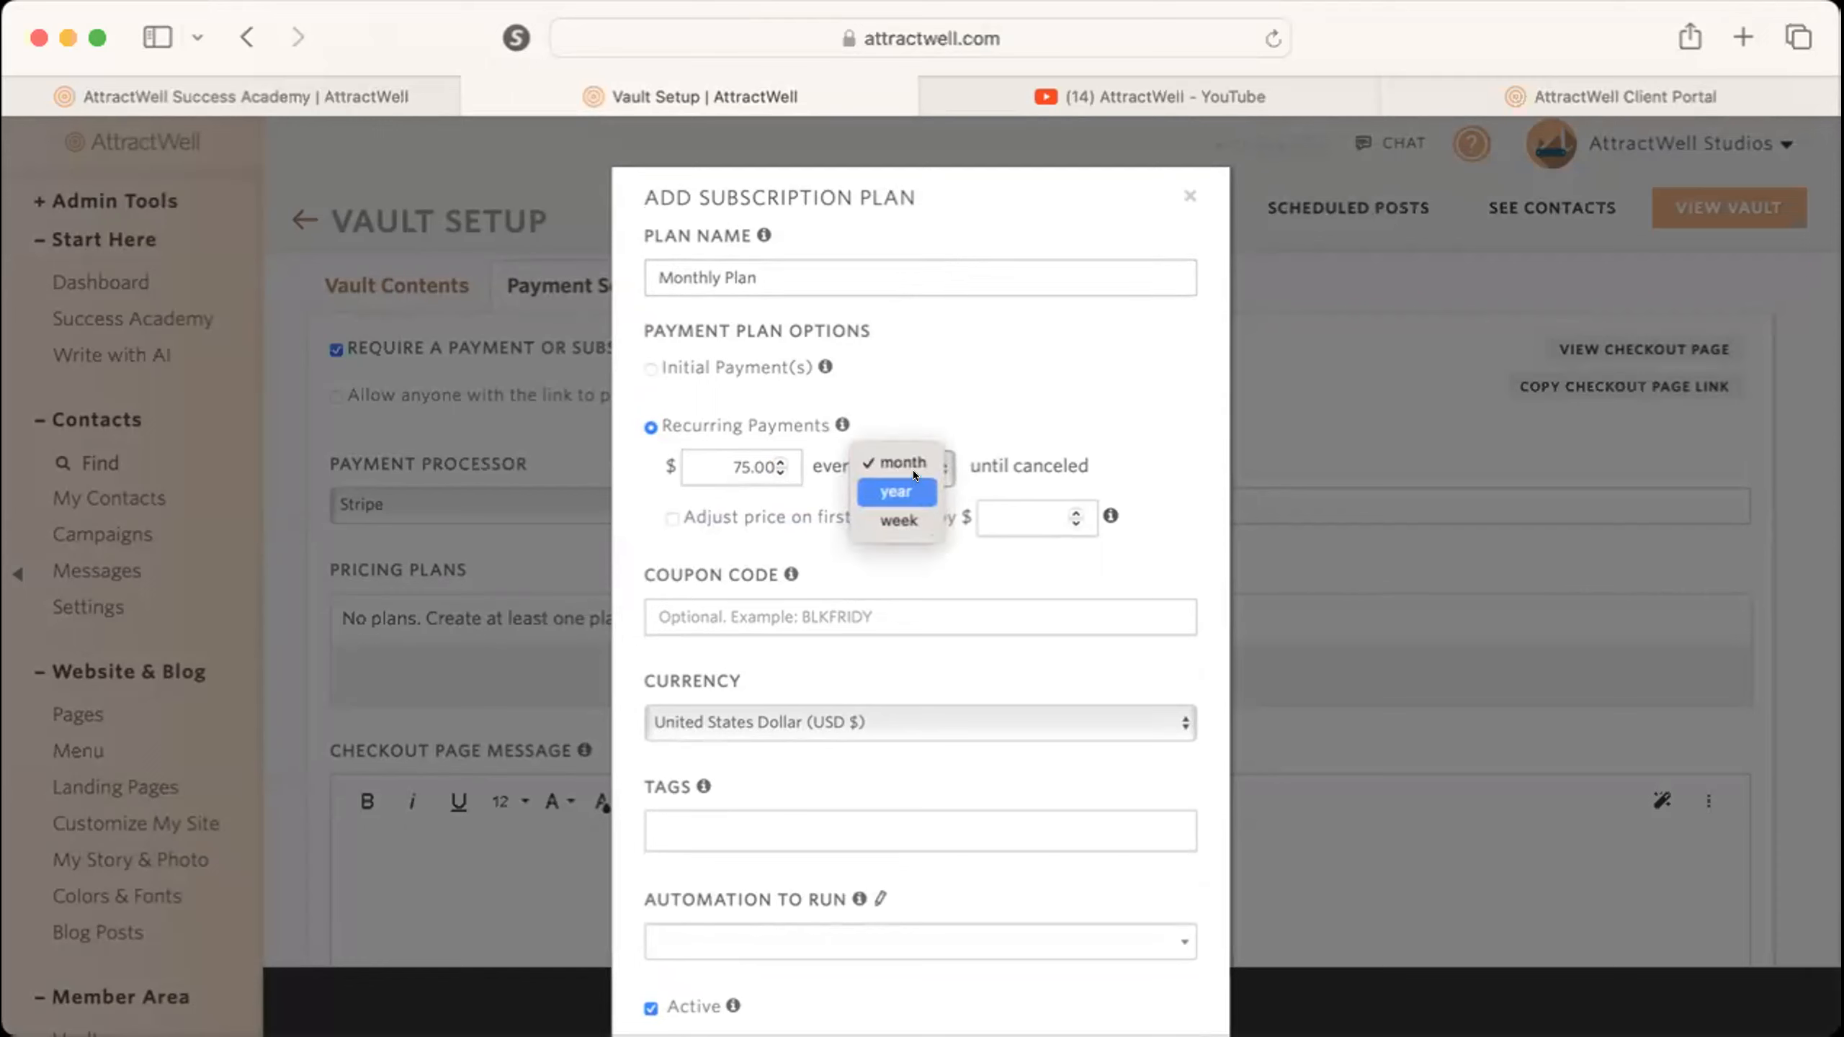
pyautogui.click(1100, 449)
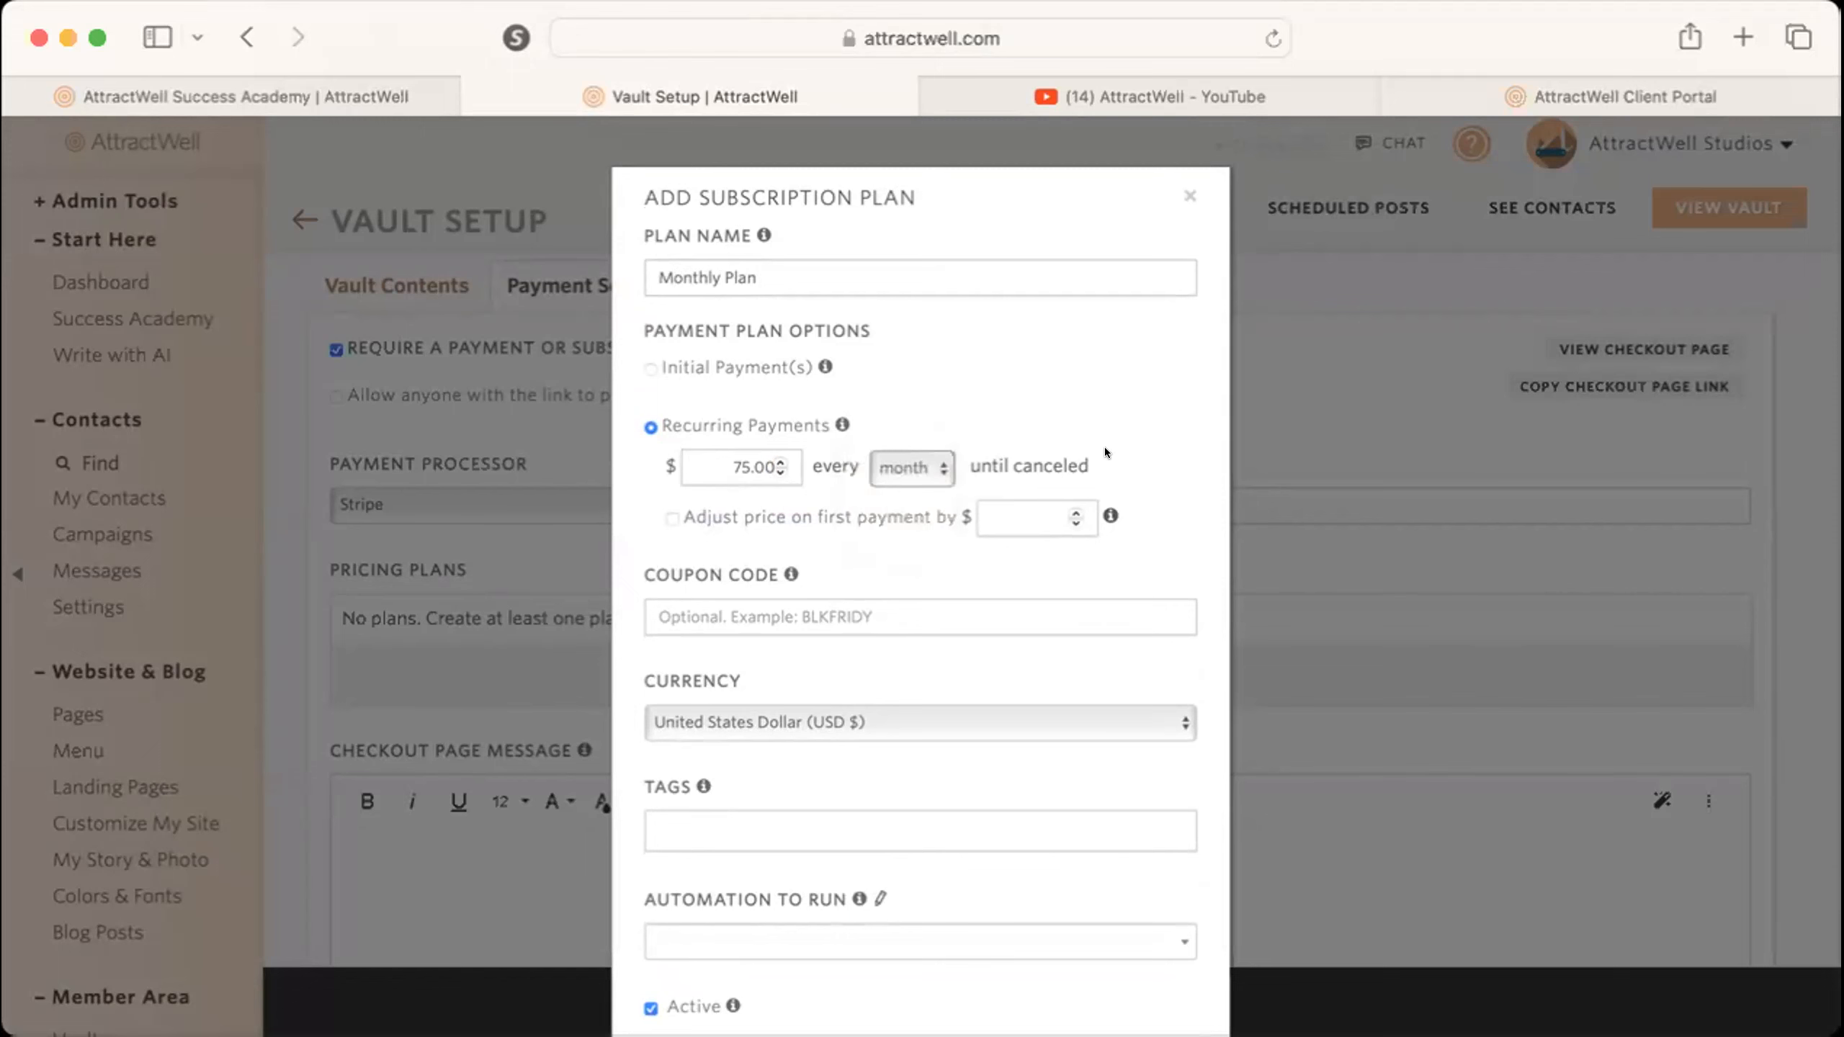
pyautogui.scroll(-3, 1098, 707)
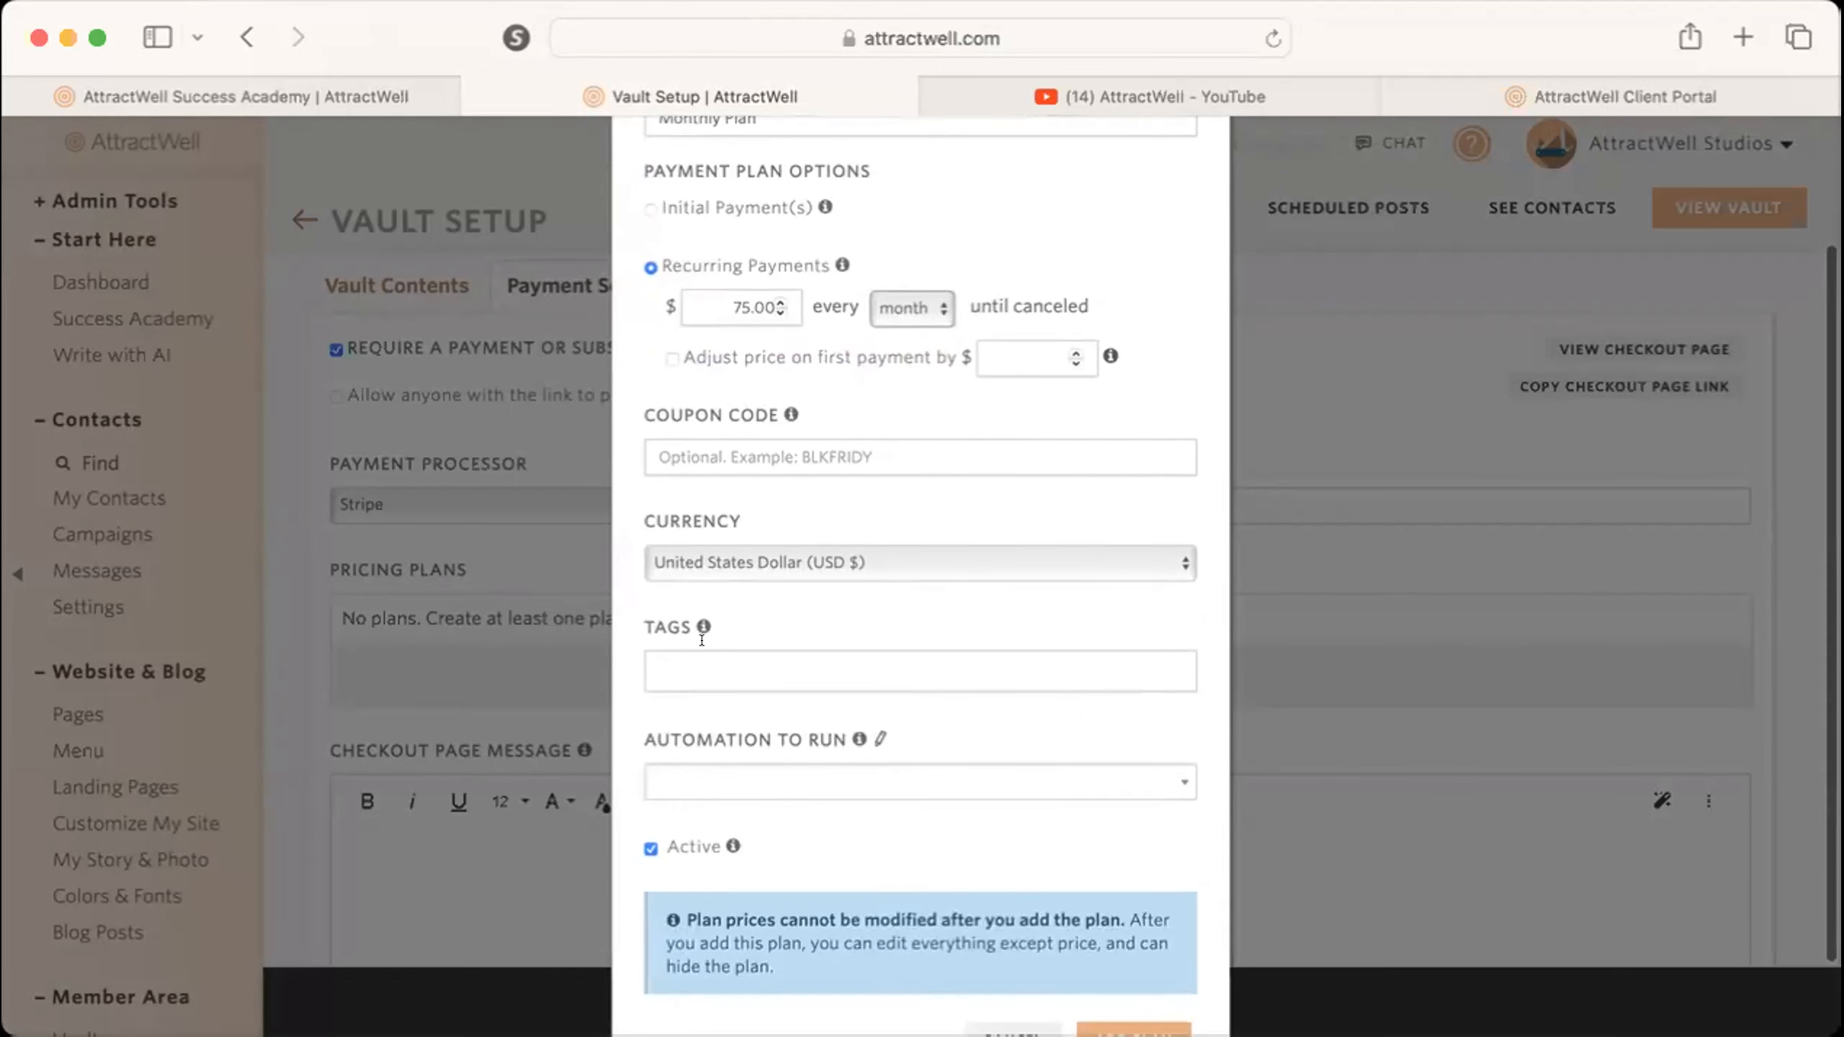
pyautogui.scroll(-2, 701, 639)
pyautogui.click(729, 563)
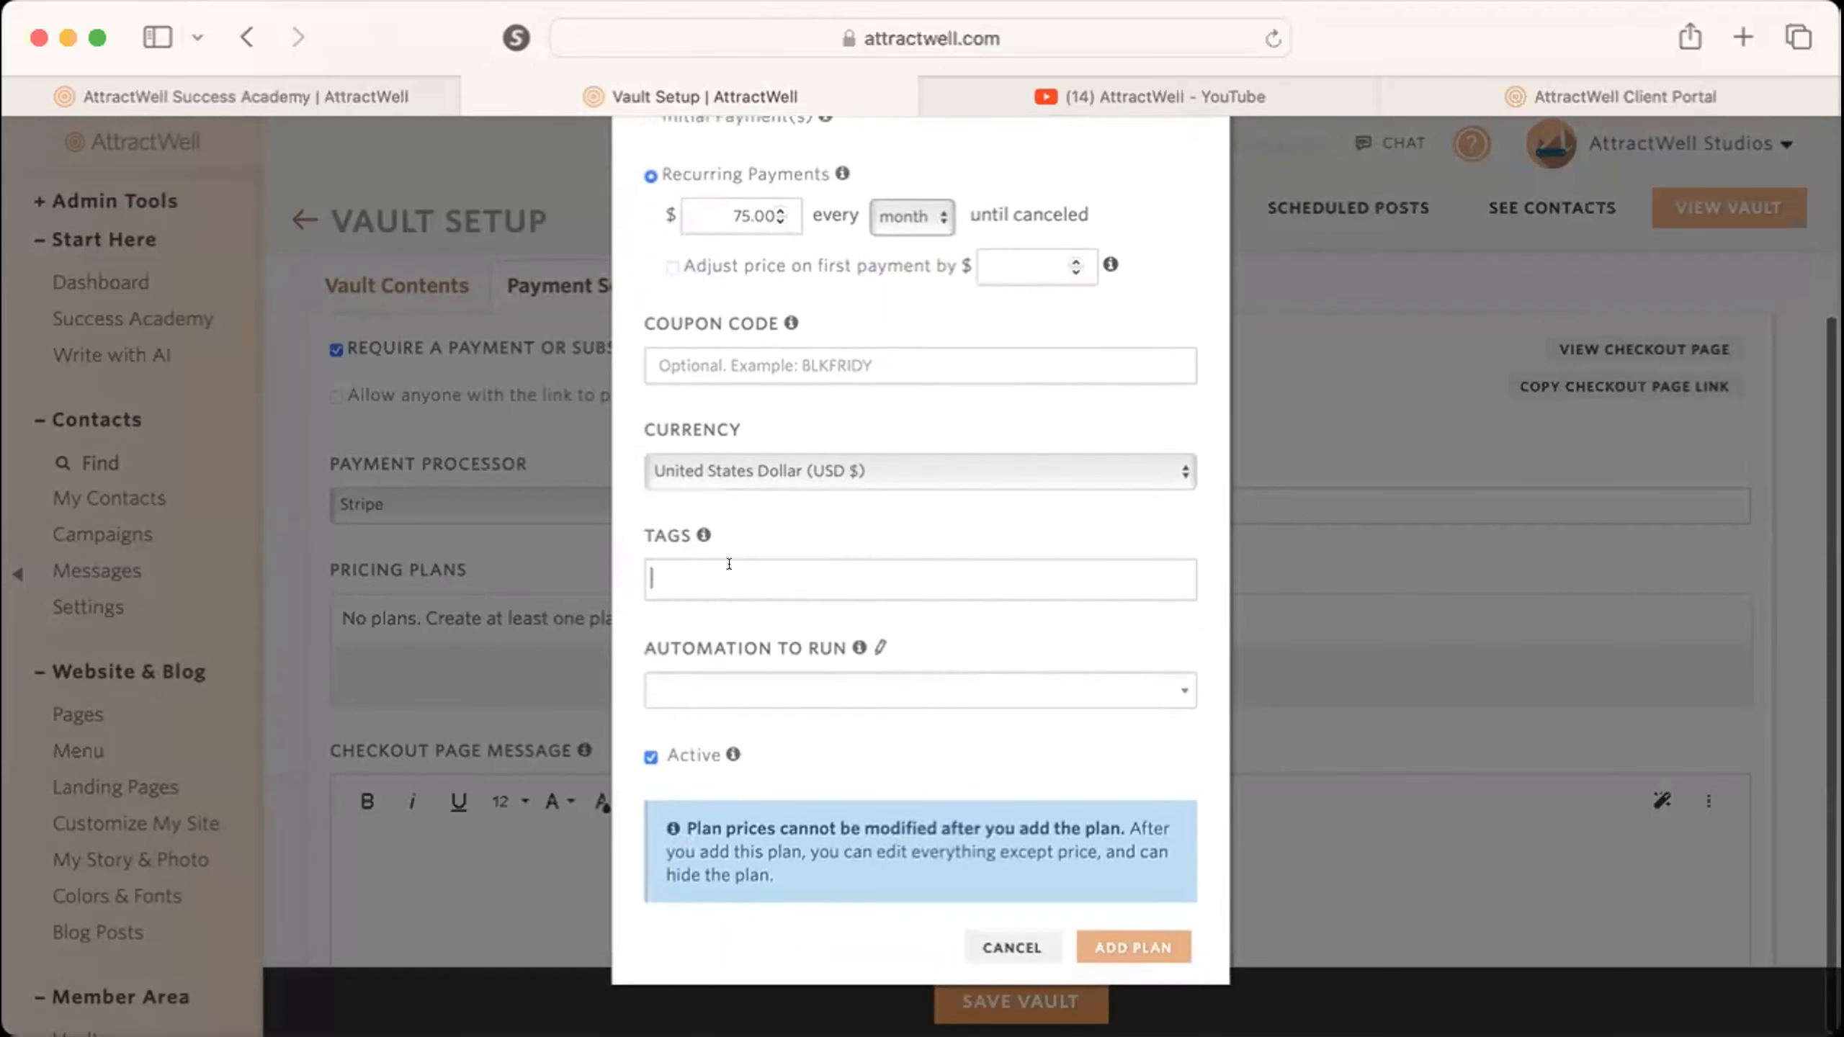
pyautogui.click(798, 494)
pyautogui.moveTo(809, 646)
pyautogui.scroll(5, 824, 692)
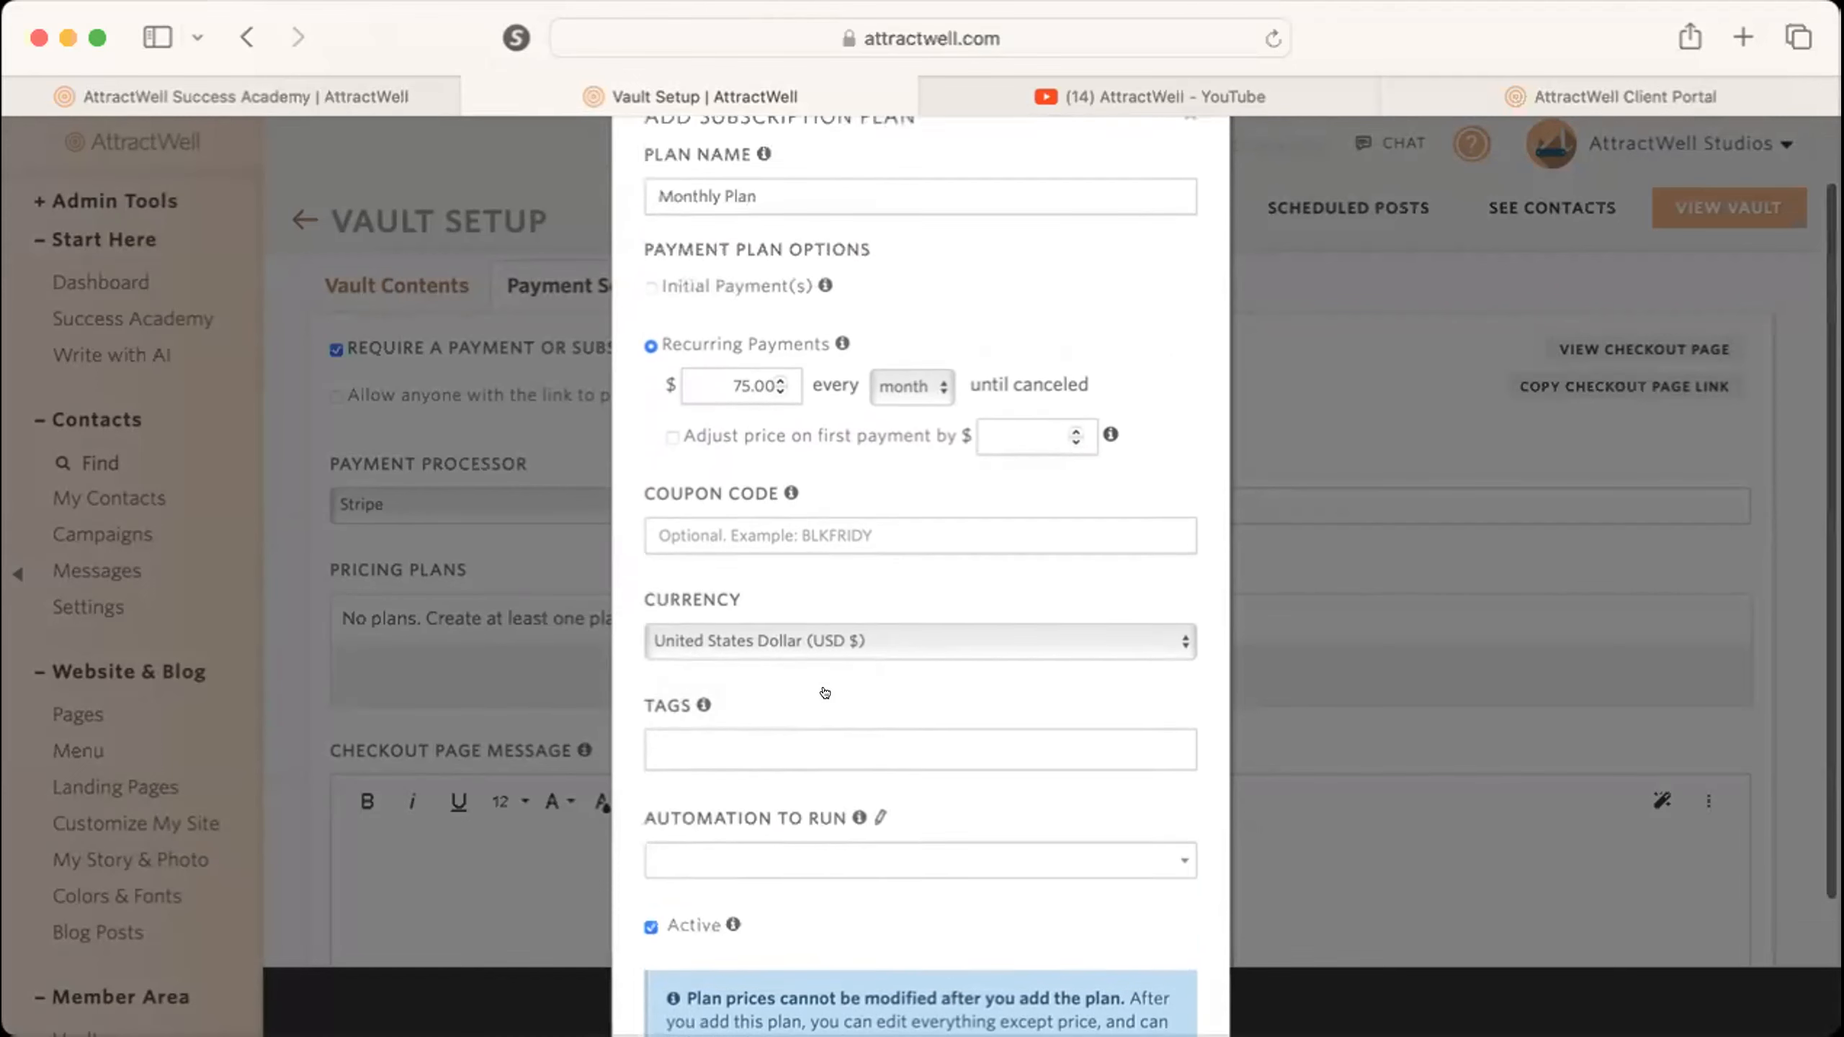
pyautogui.scroll(-5, 825, 692)
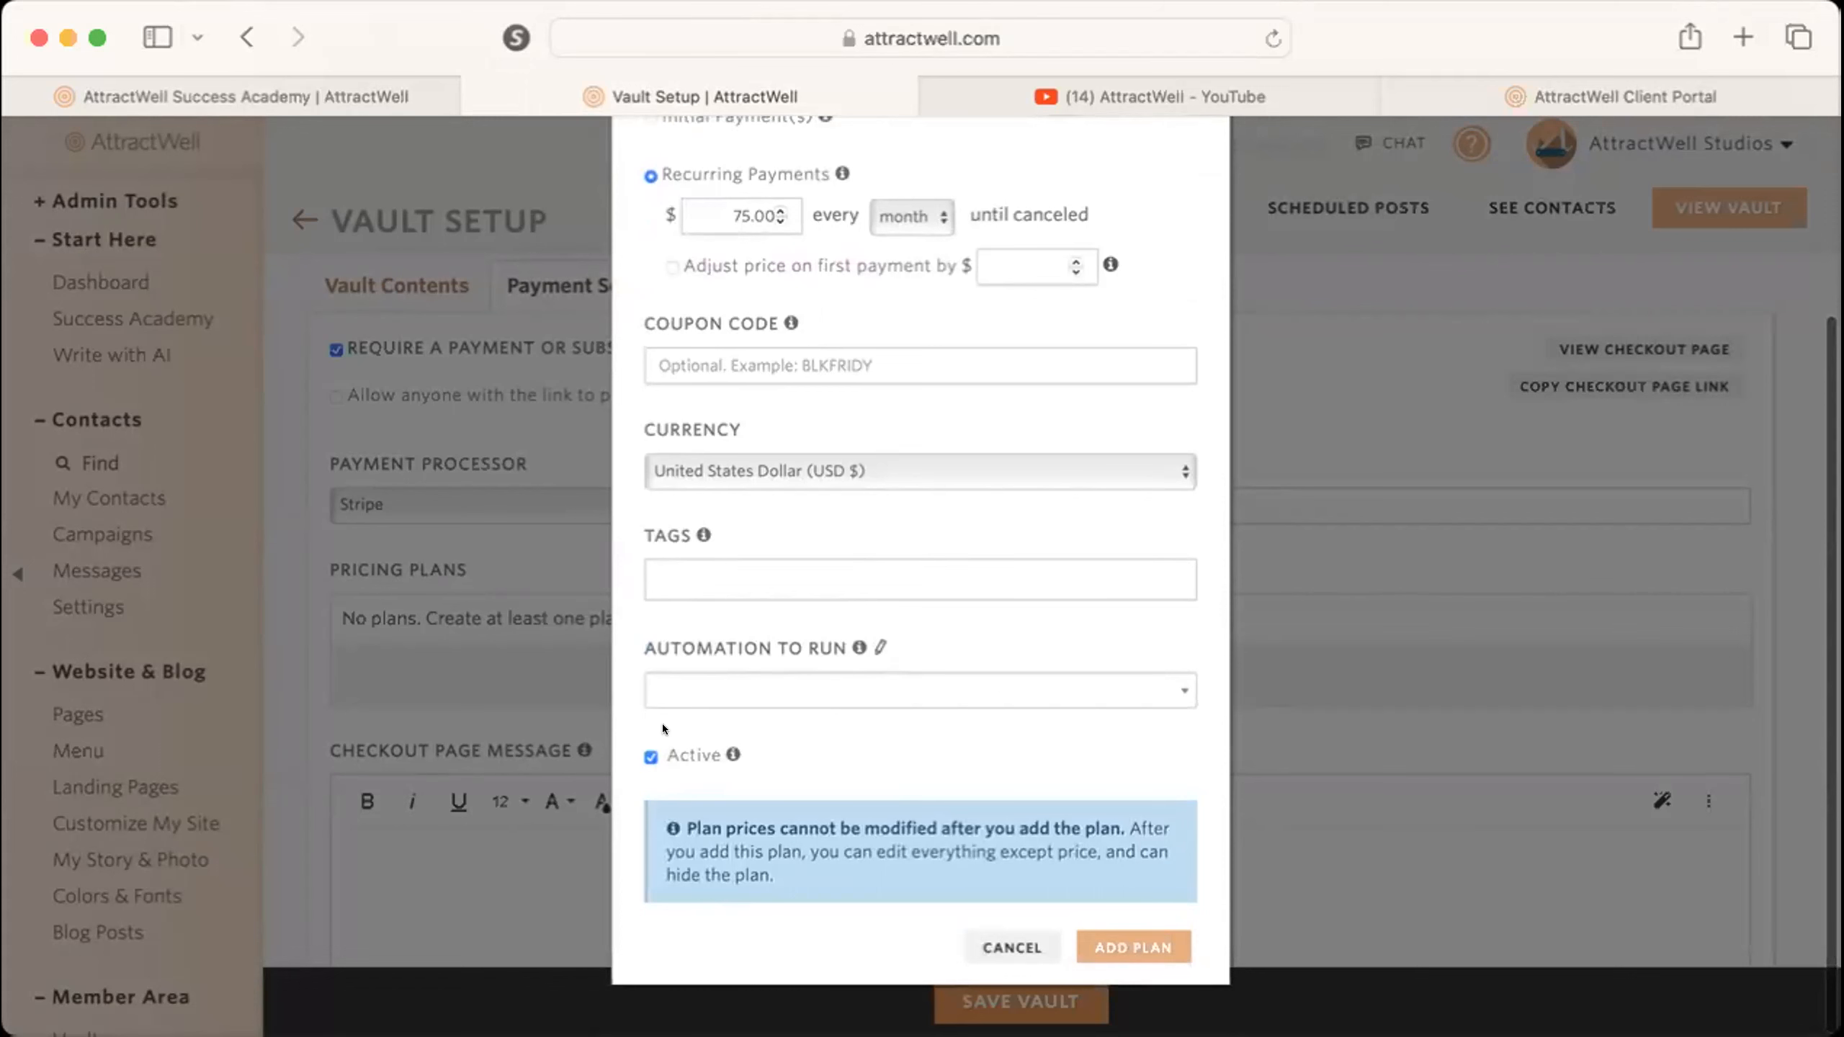
pyautogui.scroll(5, 657, 611)
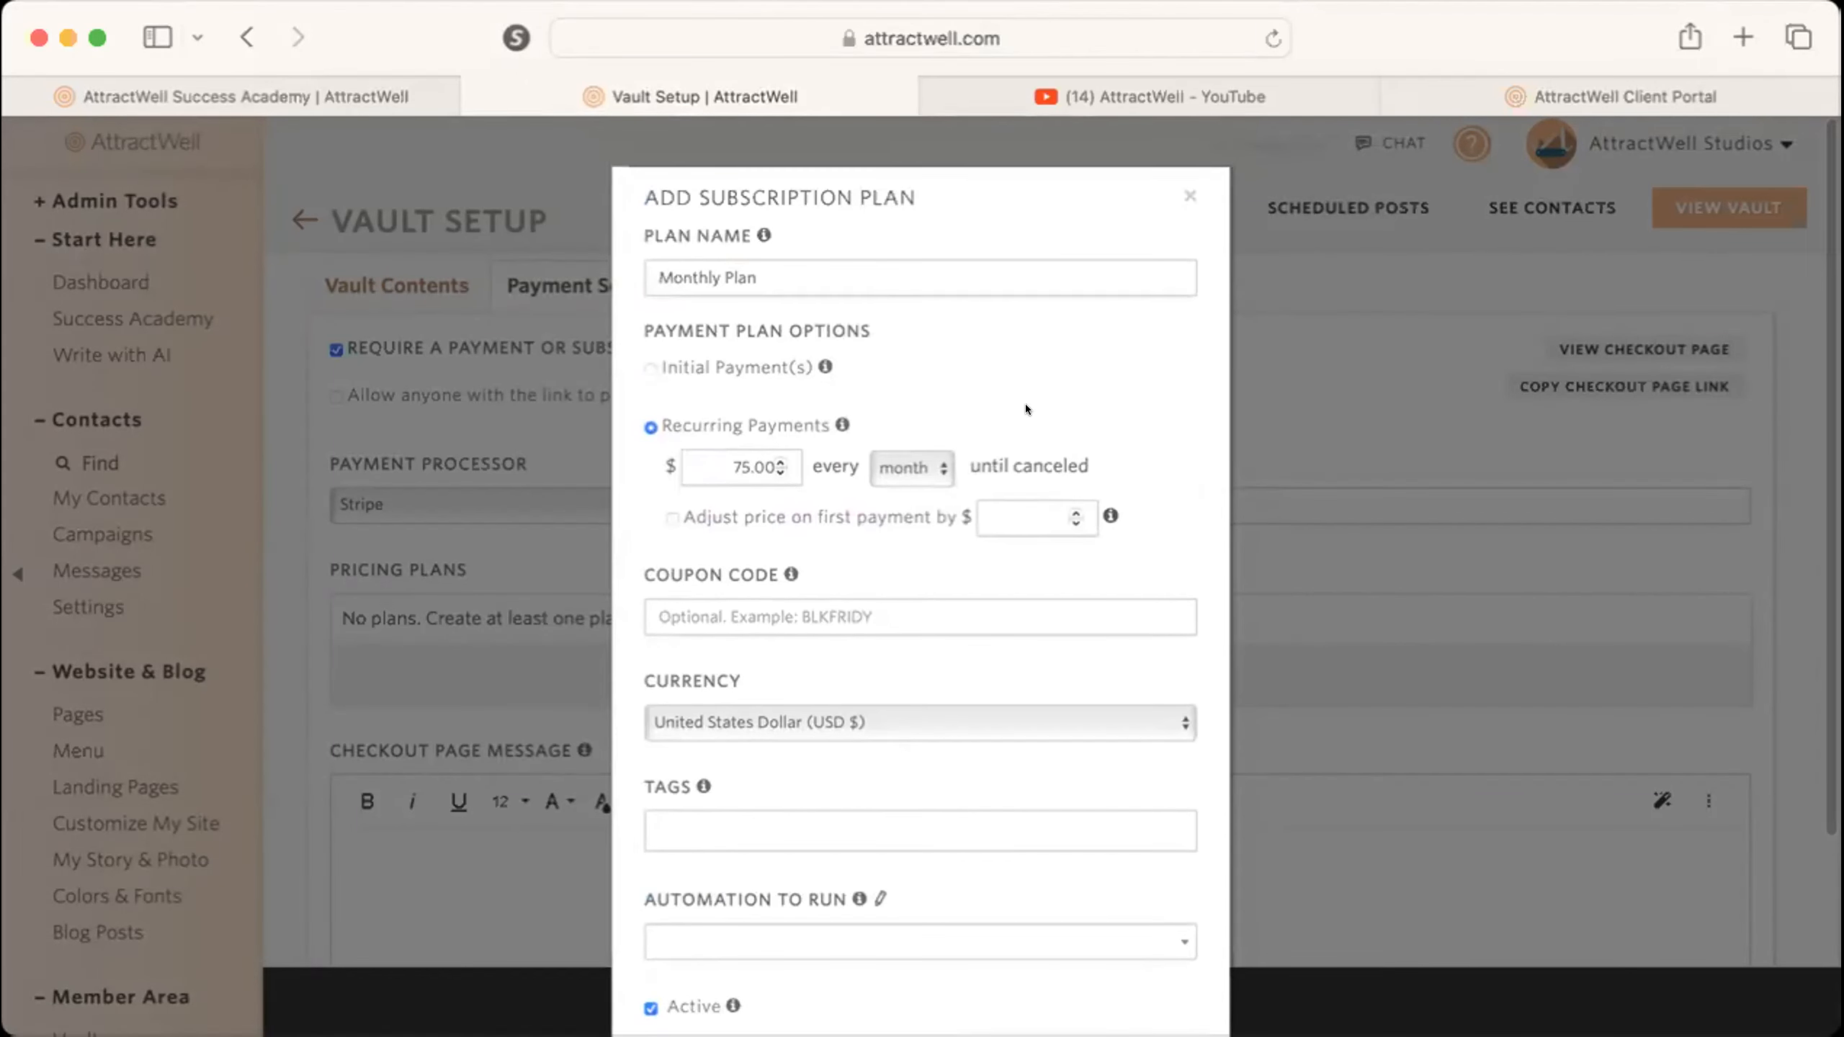
pyautogui.scroll(-5, 1048, 469)
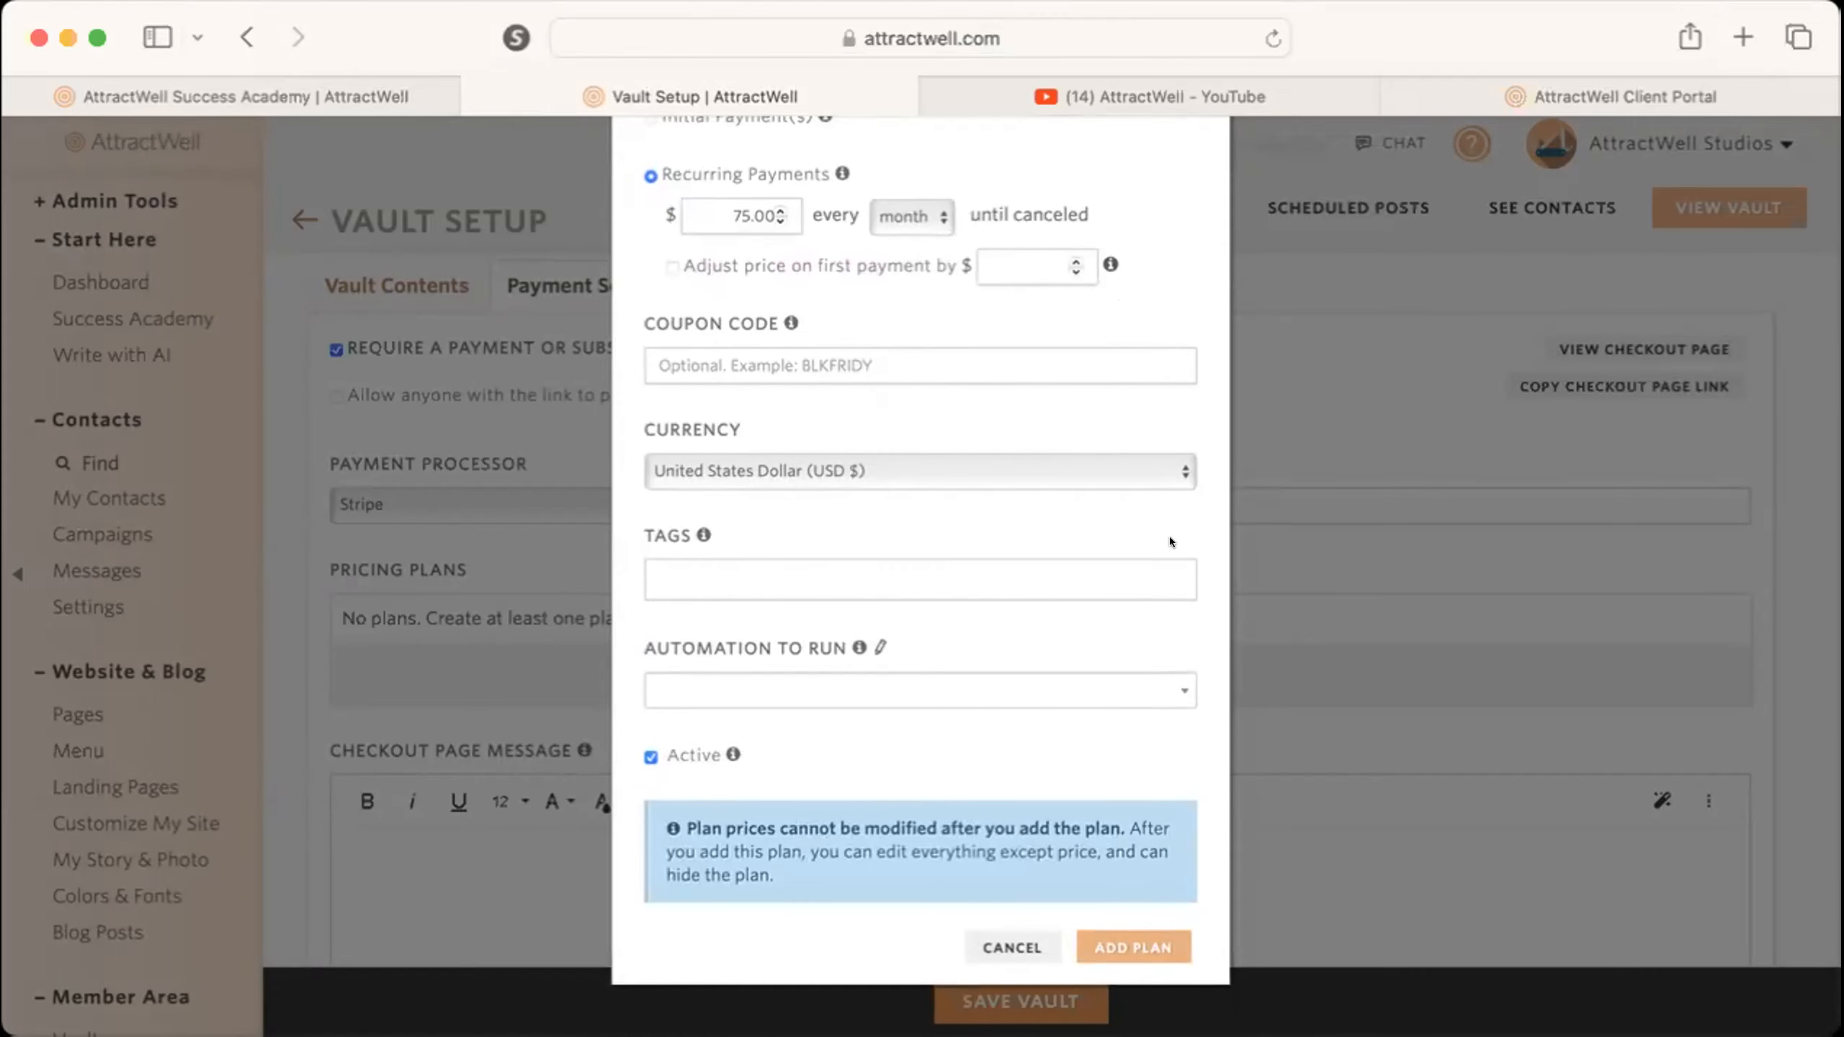
pyautogui.scroll(5, 1187, 514)
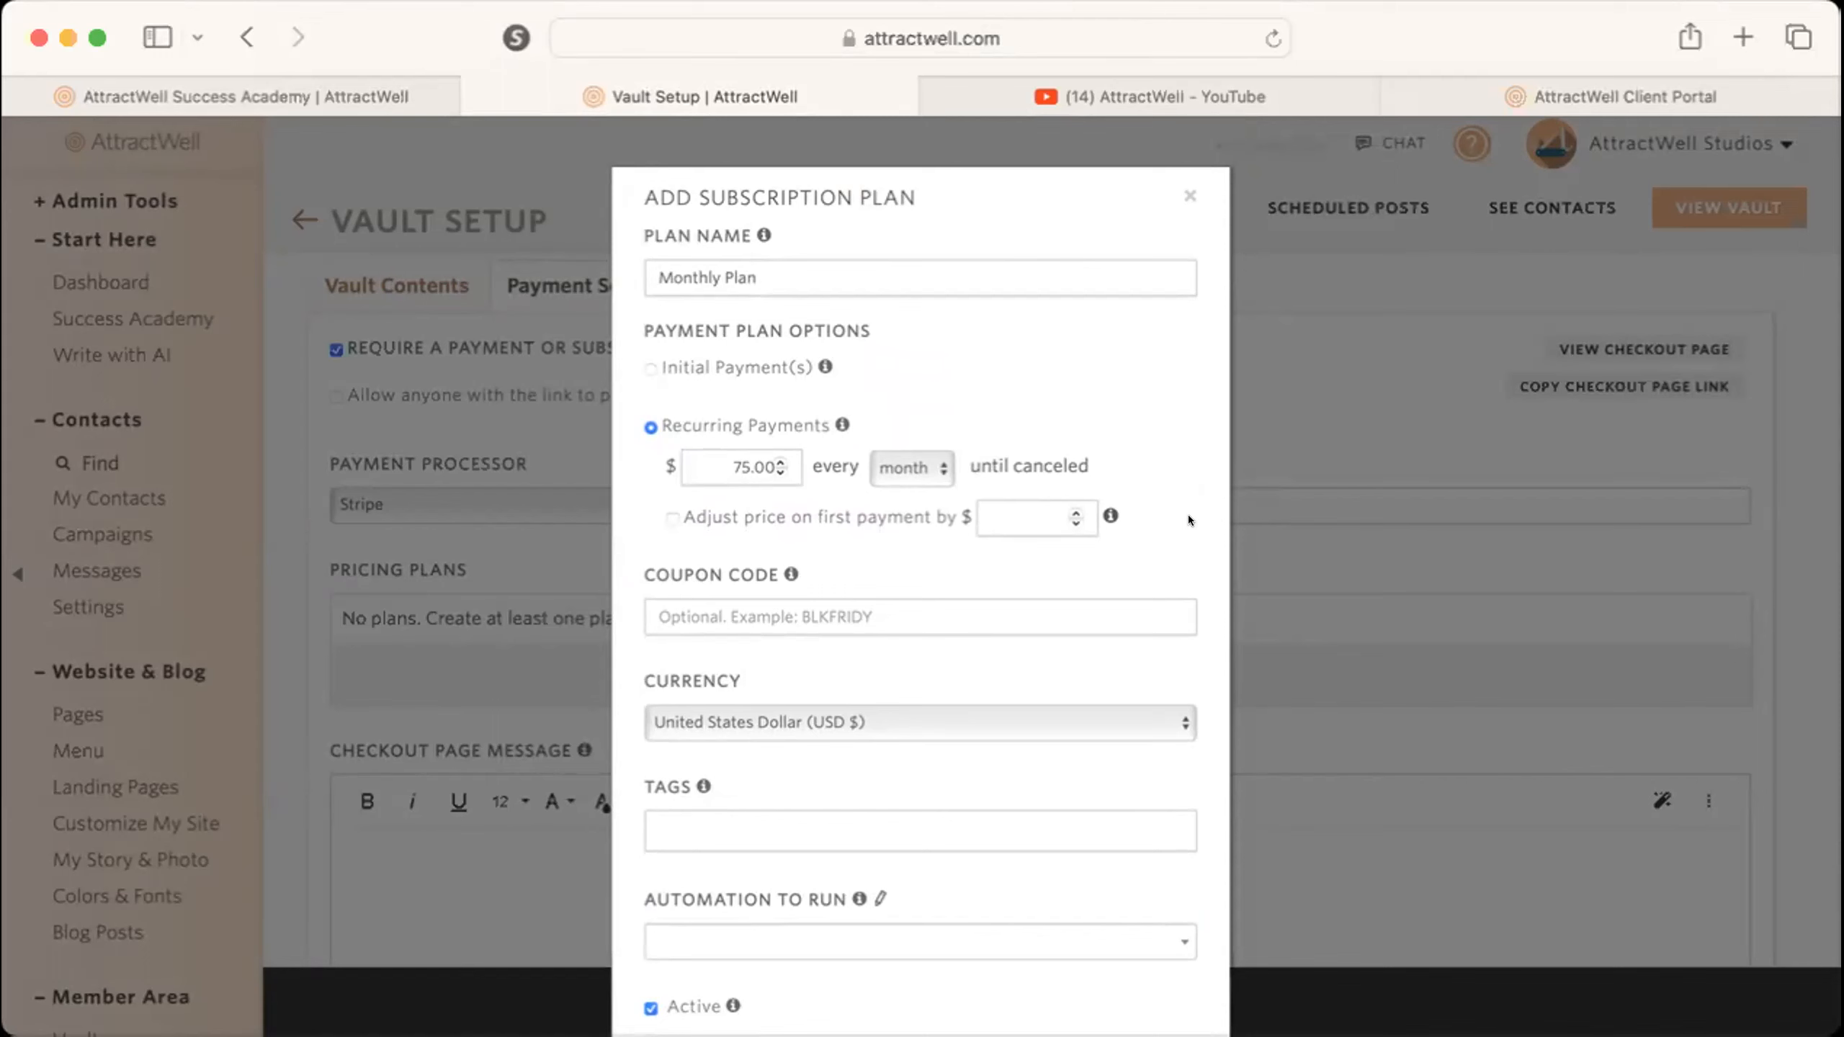
pyautogui.scroll(-5, 1187, 514)
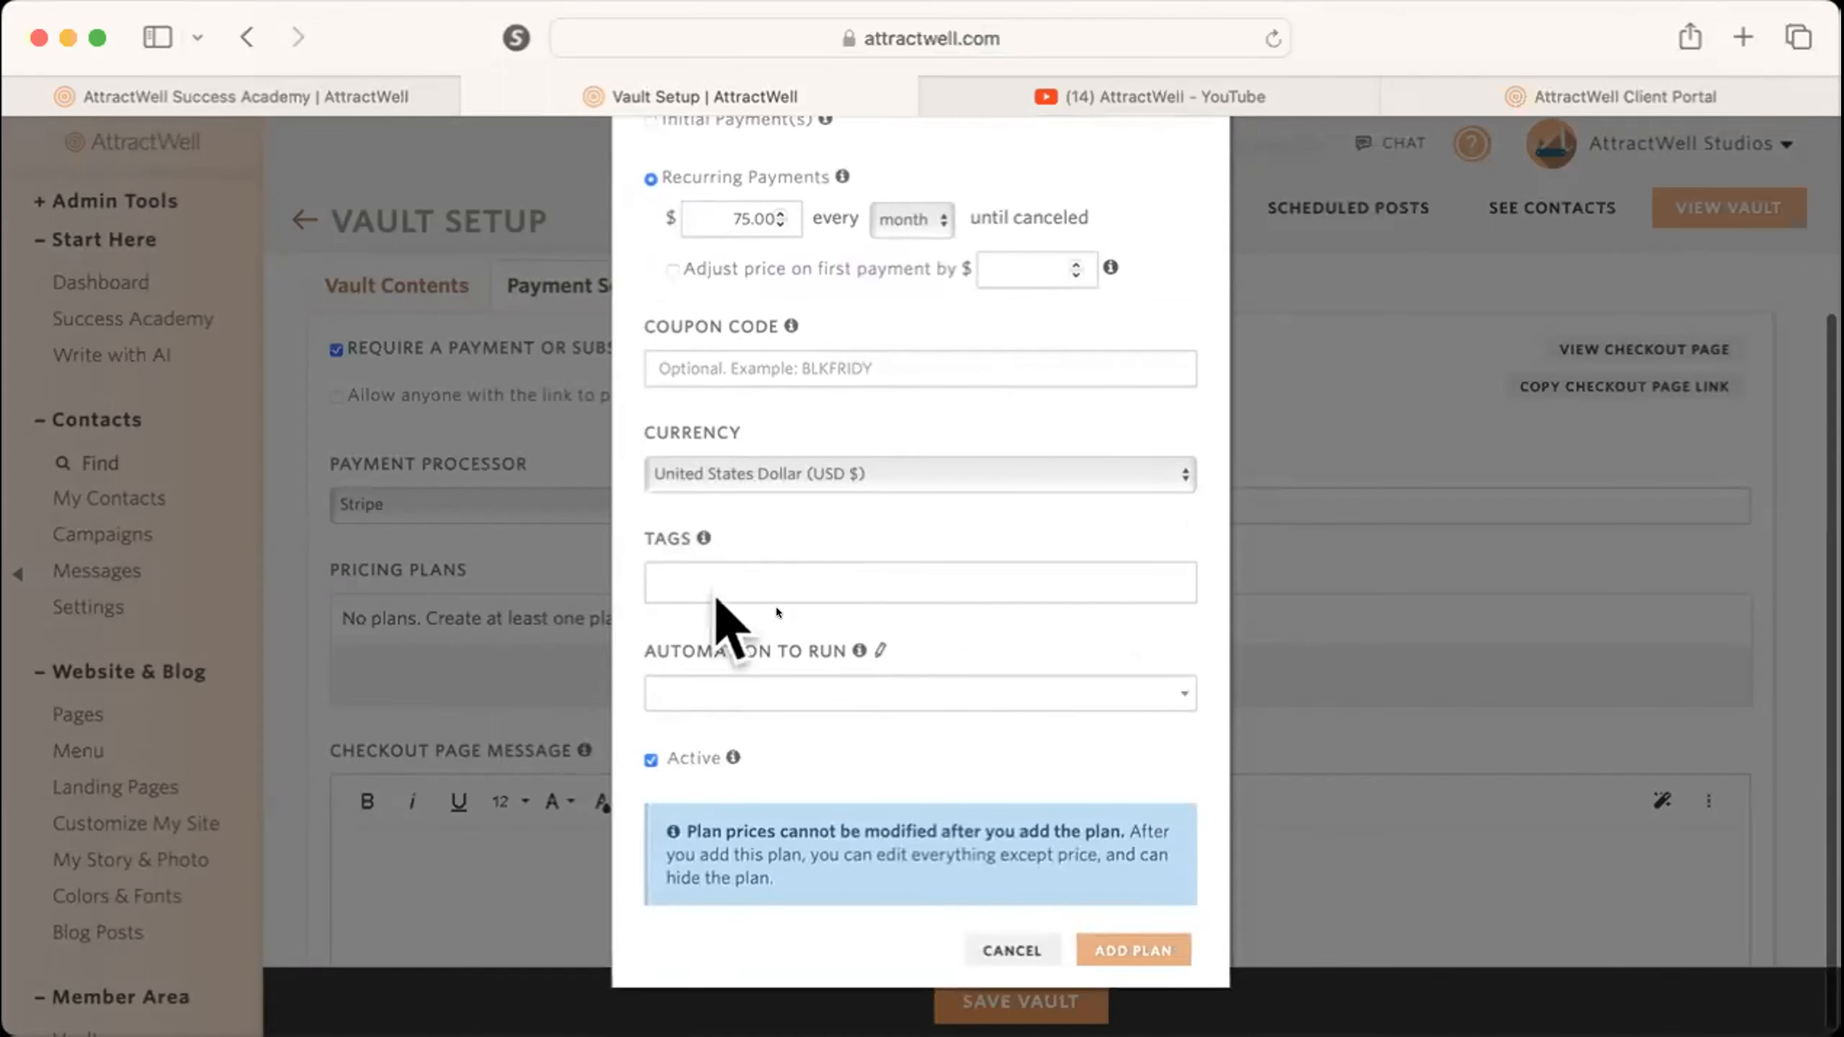
pyautogui.scroll(5, 890, 705)
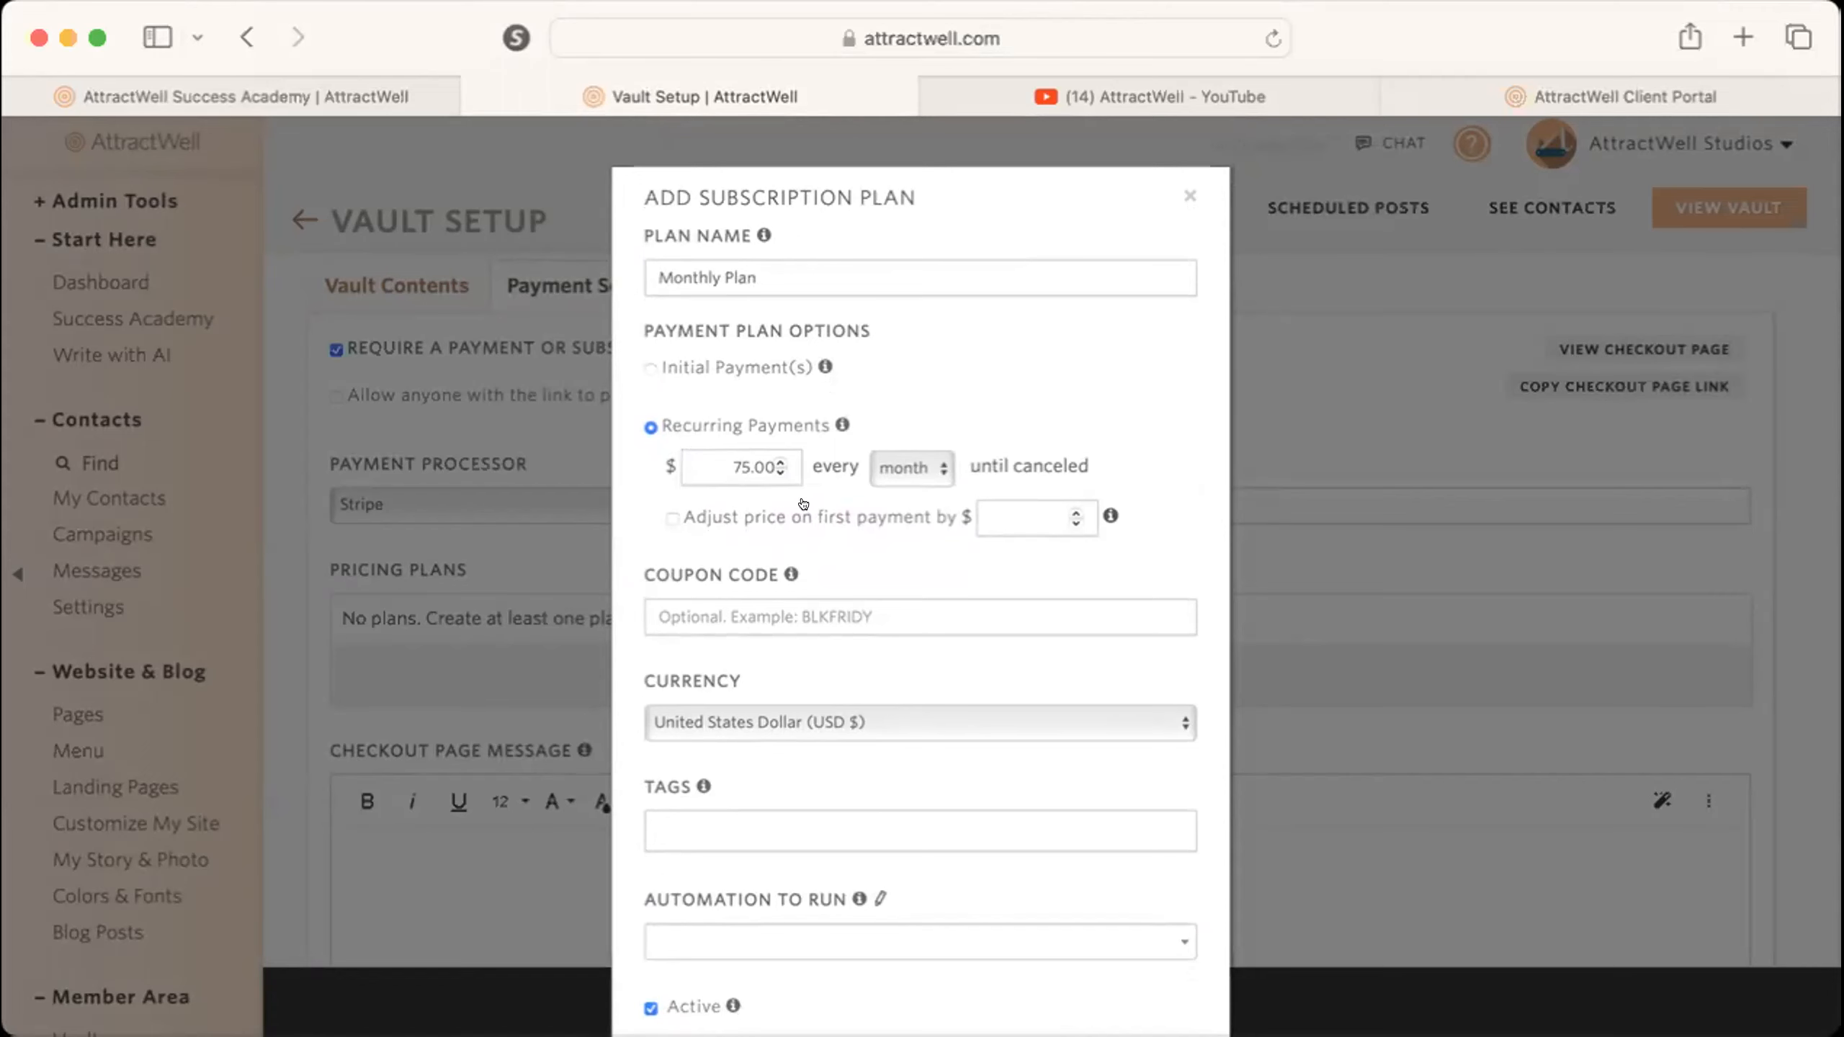
pyautogui.scroll(-5, 862, 591)
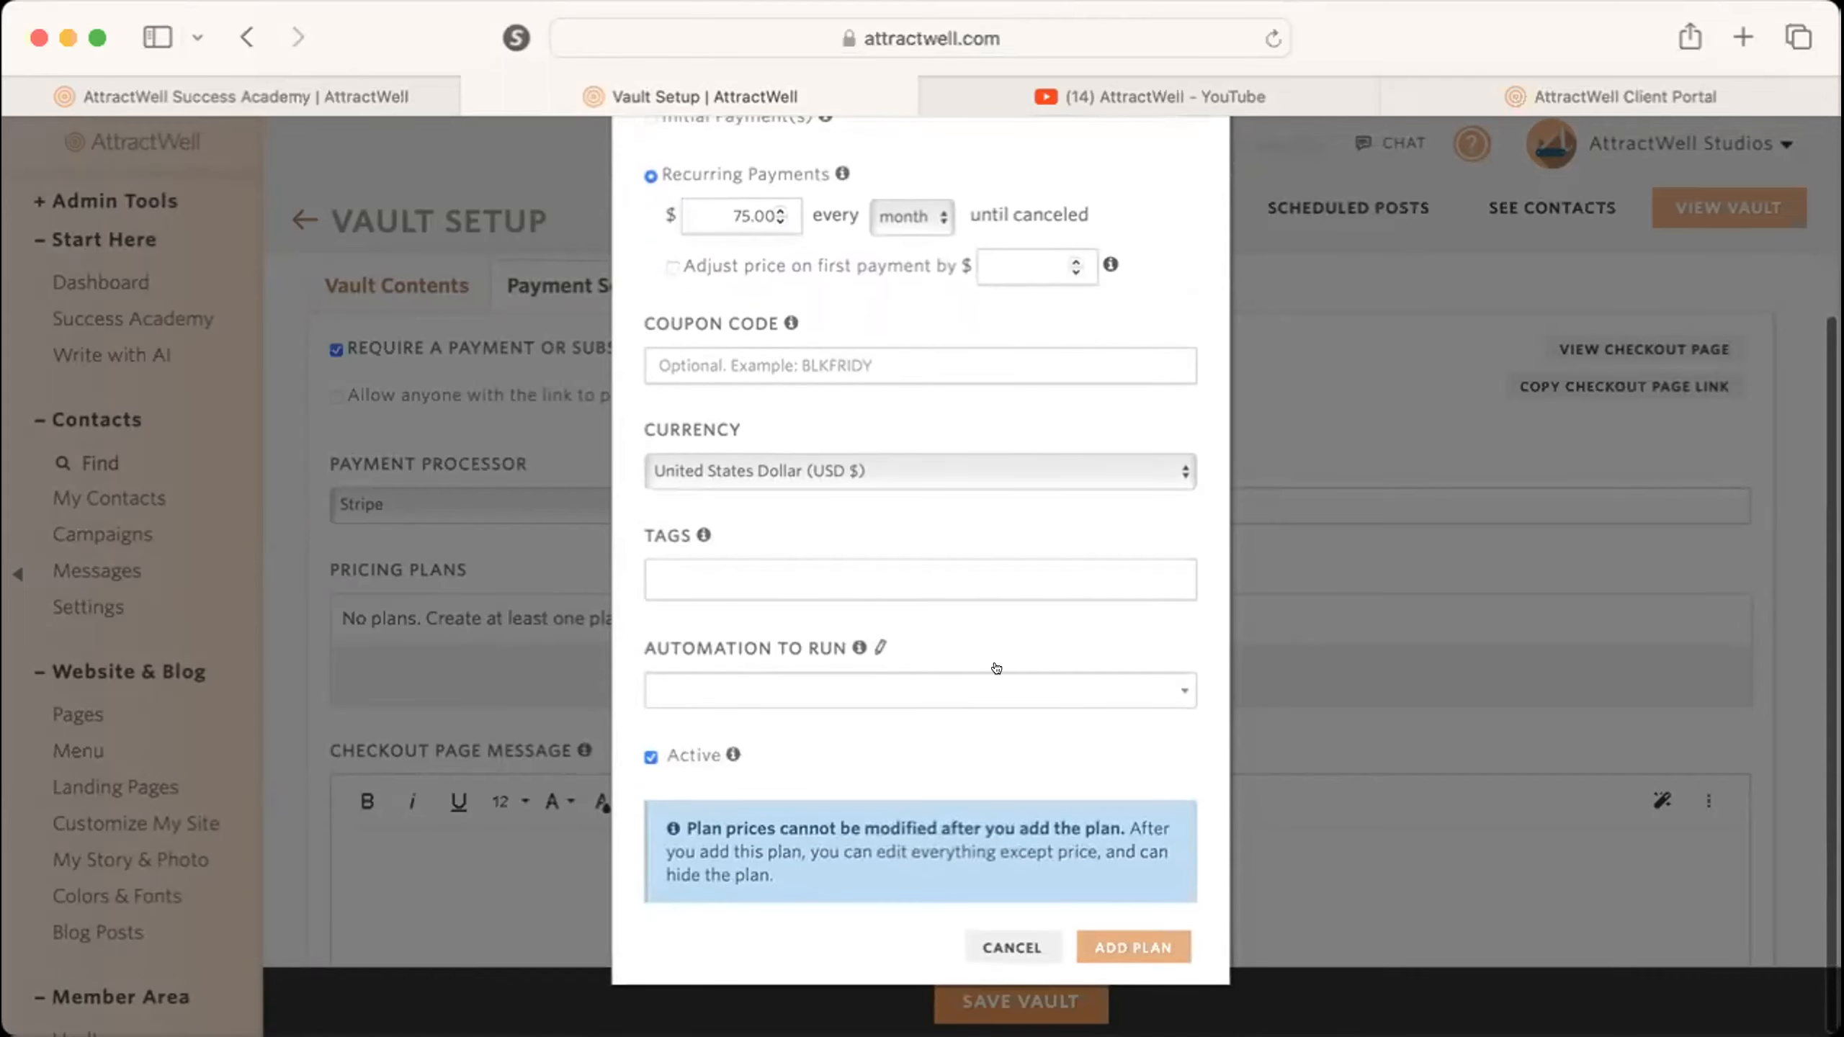
pyautogui.scroll(5, 996, 668)
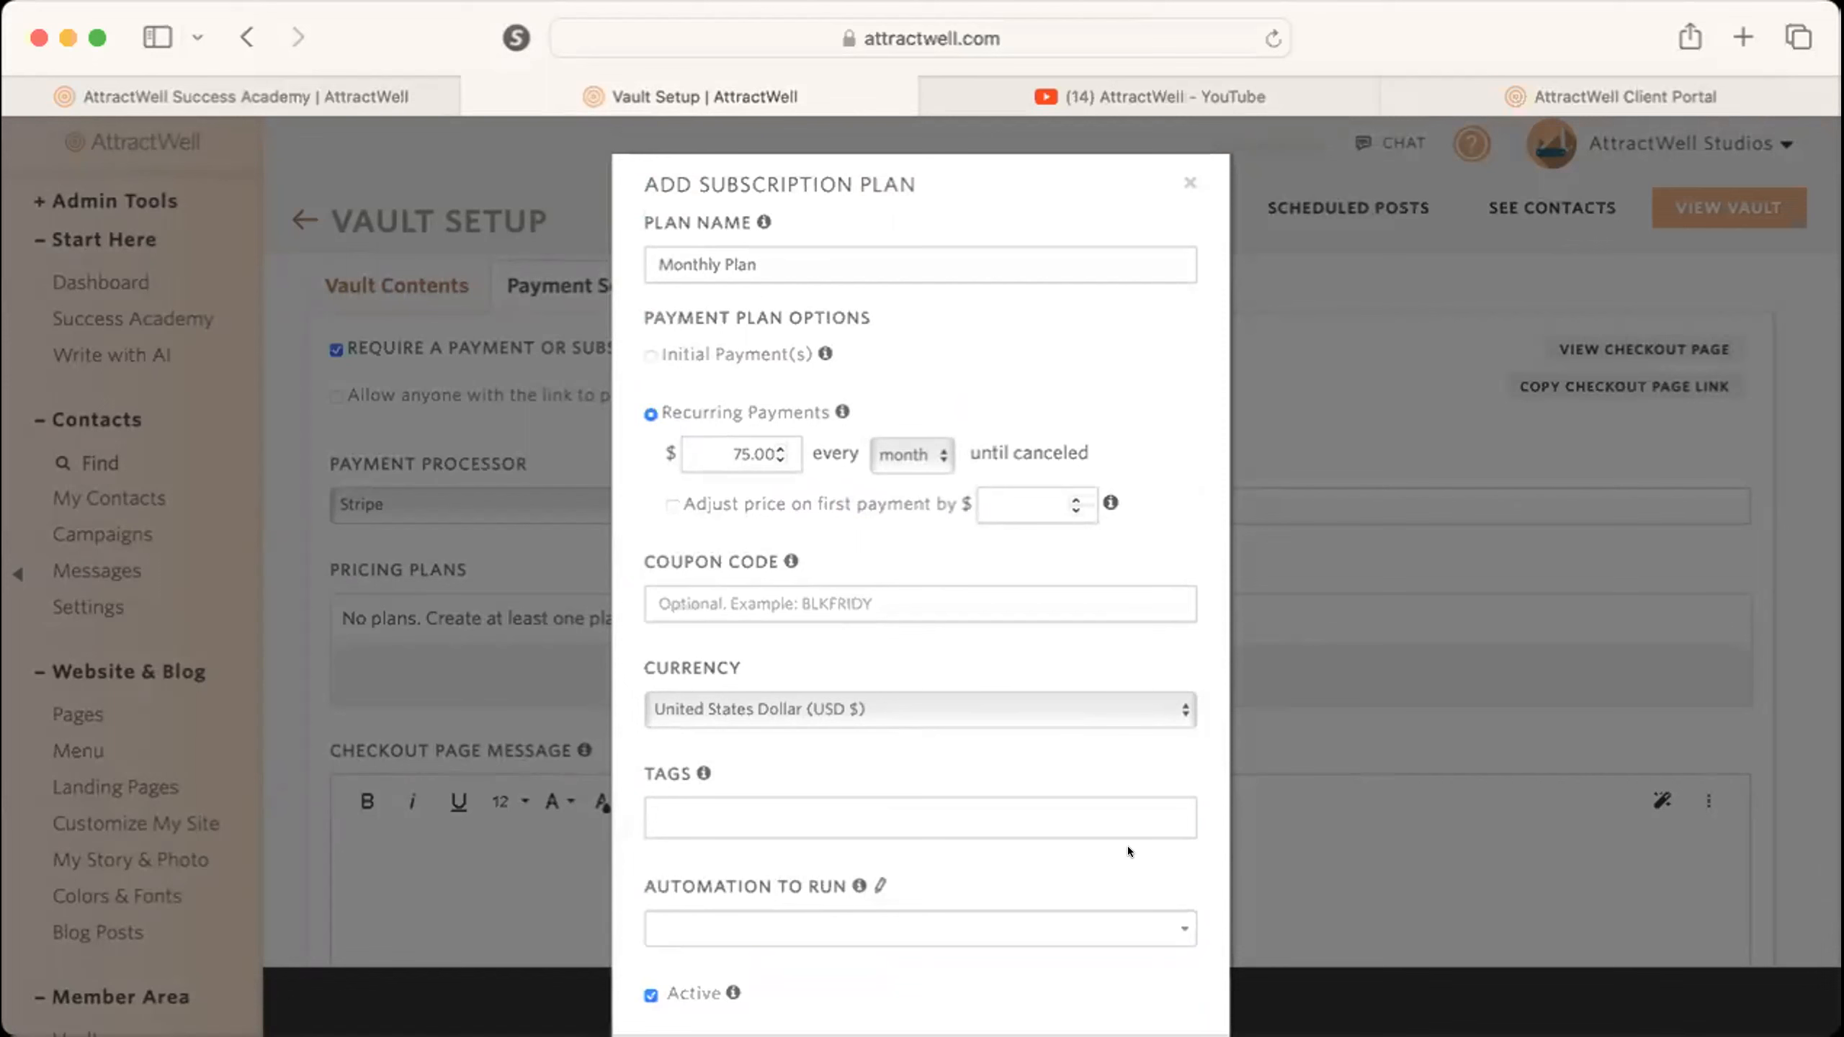
# Tag the monthly plan with "my membership" and add it to the vault's pricing plans.
pyautogui.scroll(-1, 1126, 848)
pyautogui.scroll(-4, 1130, 854)
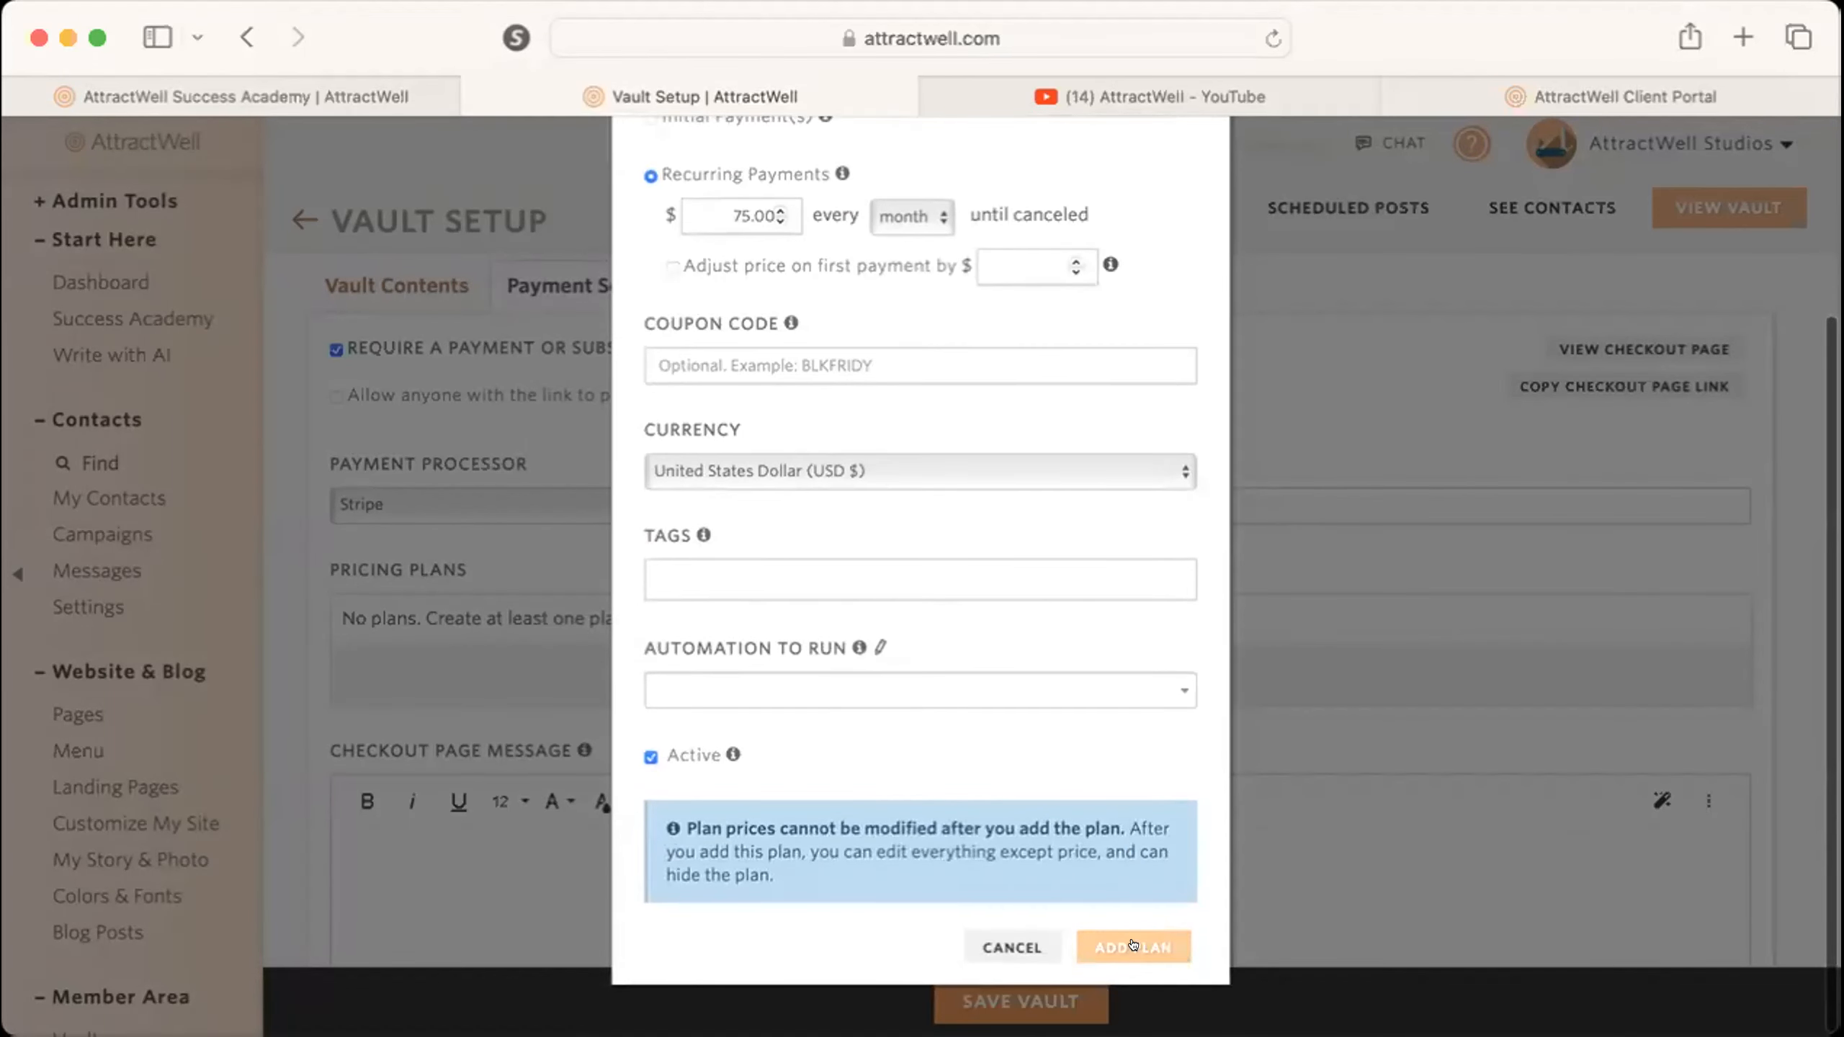
pyautogui.click(802, 574)
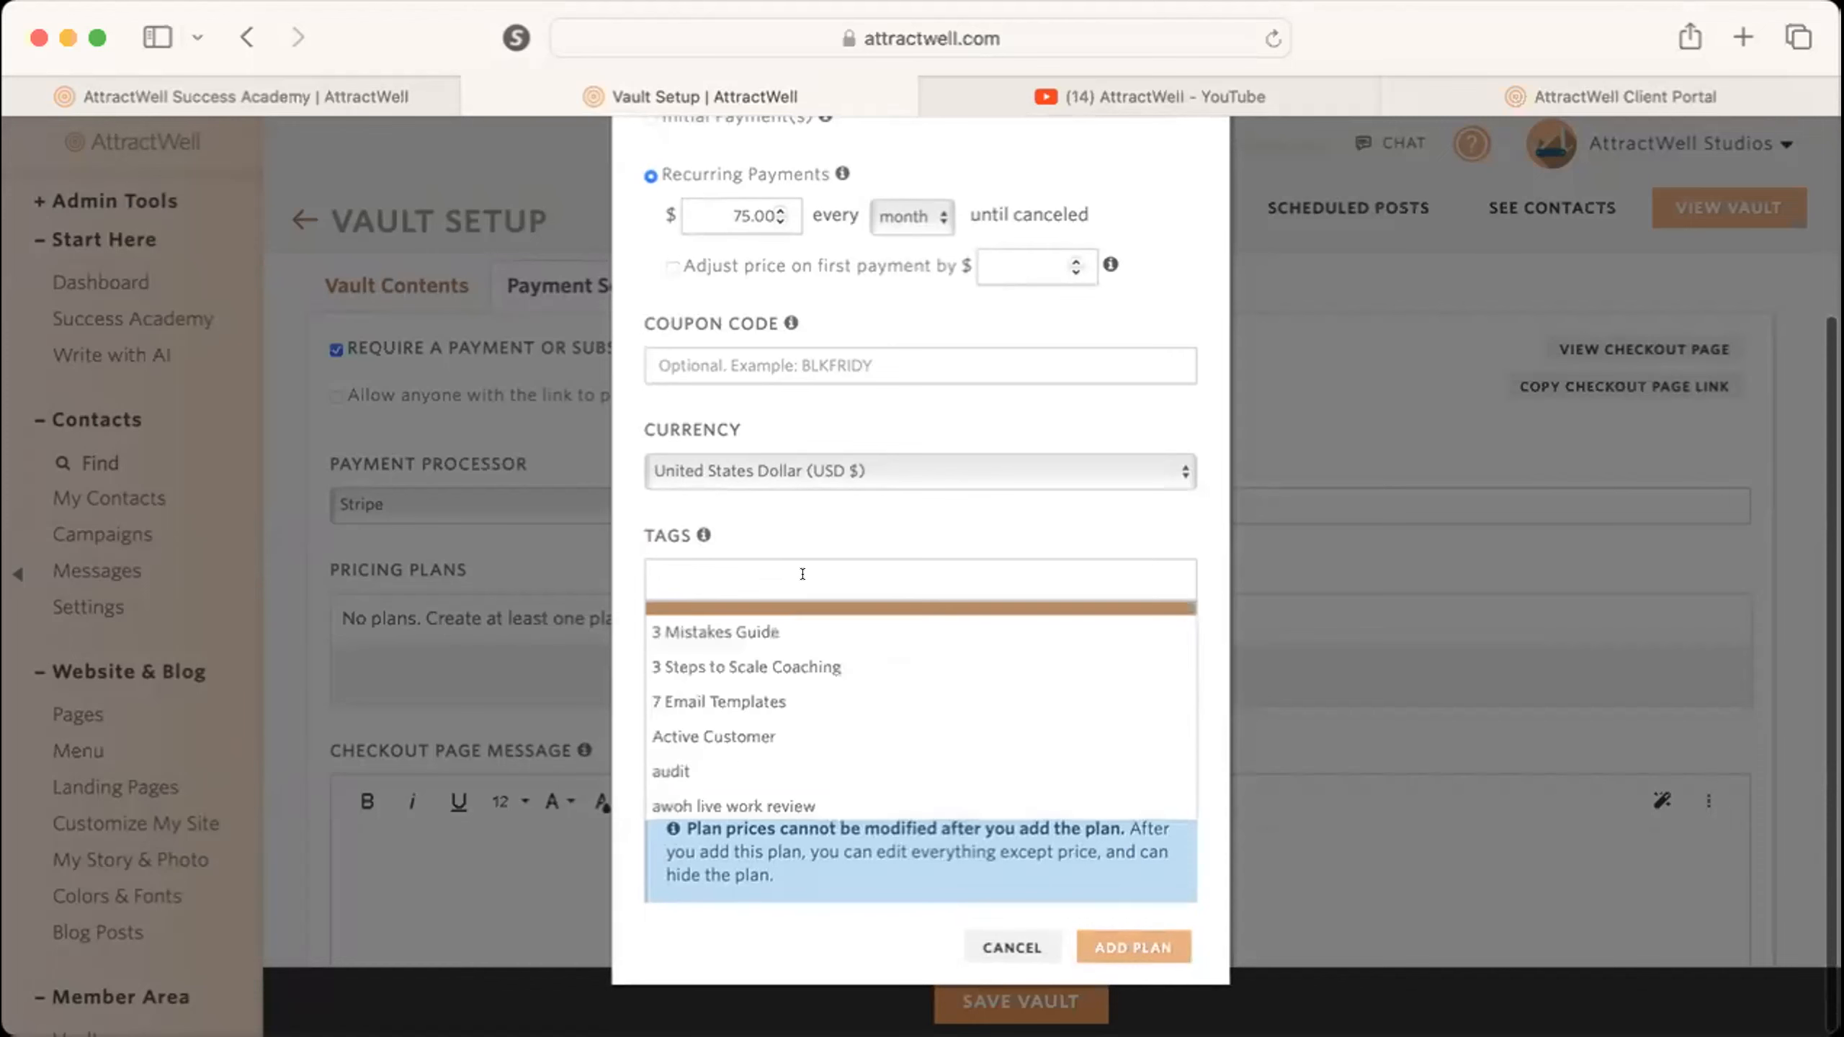
pyautogui.write('my. mmemb')
pyautogui.press('BackSpace')
pyautogui.press('BackSpace')
pyautogui.press('BackSpace')
pyautogui.press('BackSpace')
pyautogui.press('BackSpace')
pyautogui.press('BackSpace')
pyautogui.press('BackSpace')
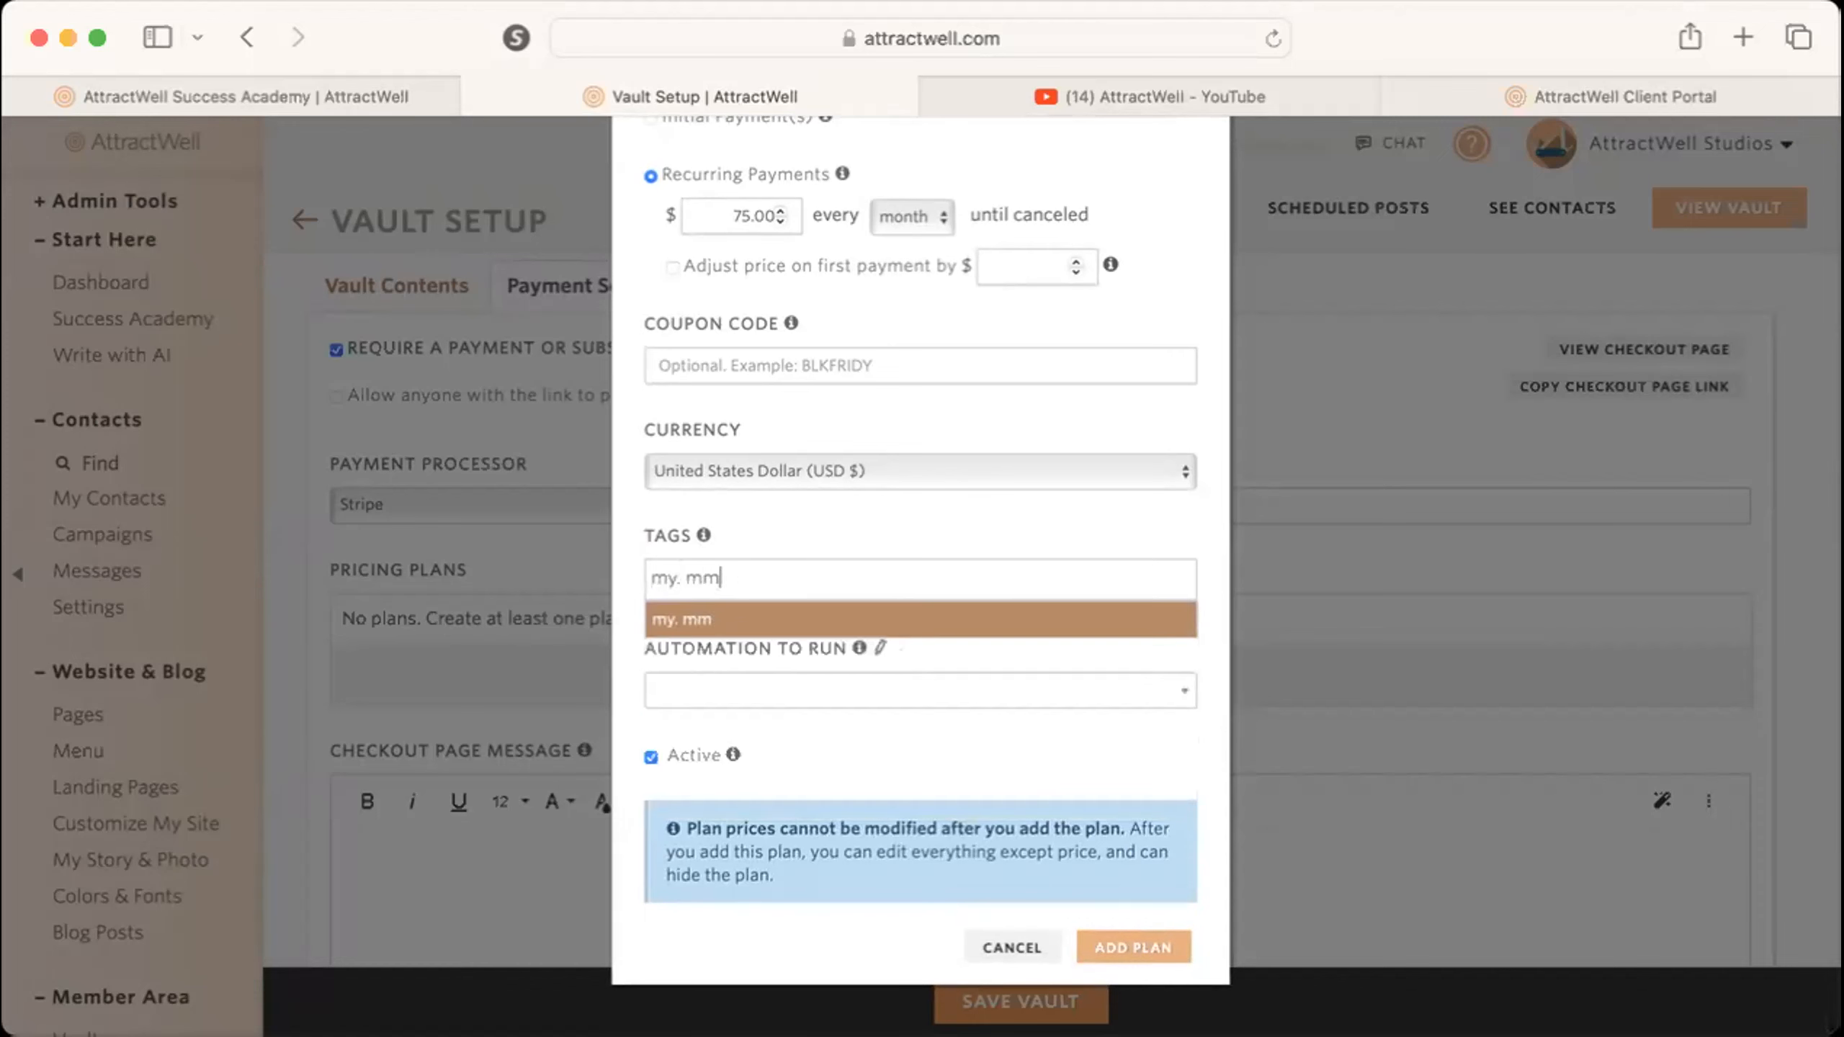
pyautogui.write('membership')
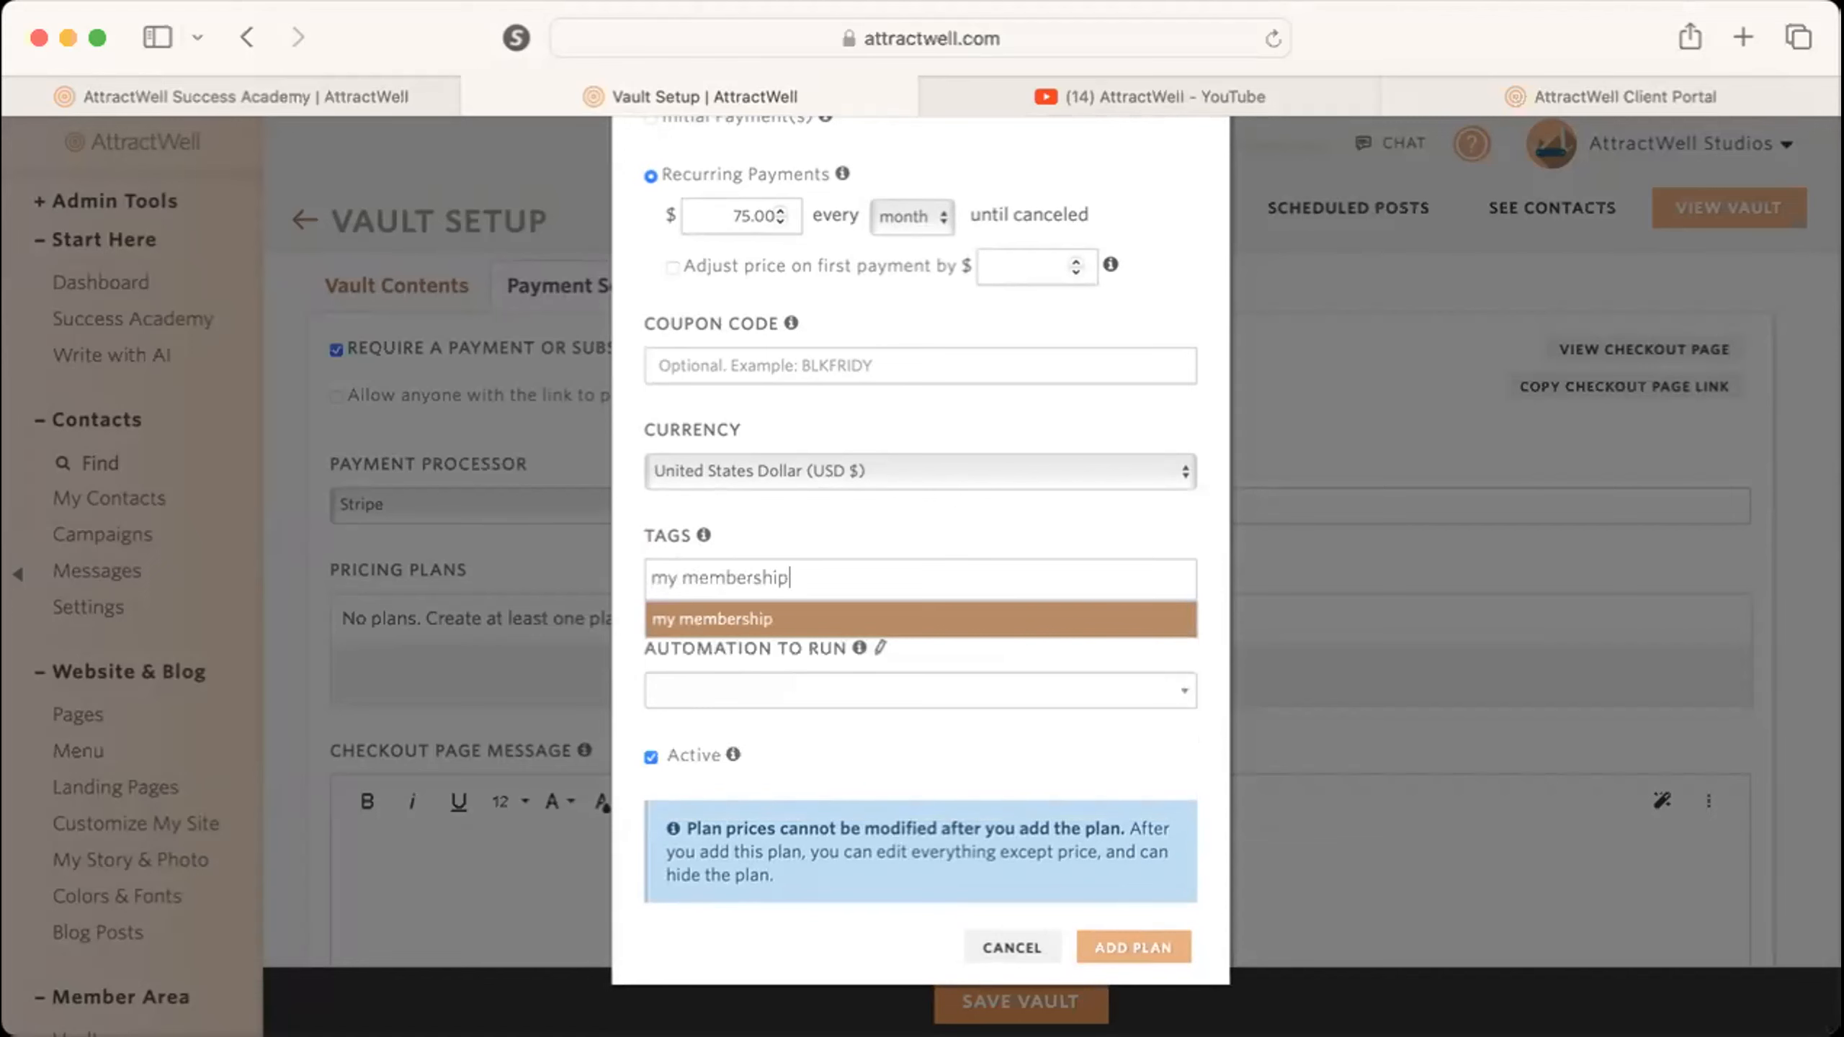
pyautogui.click(778, 614)
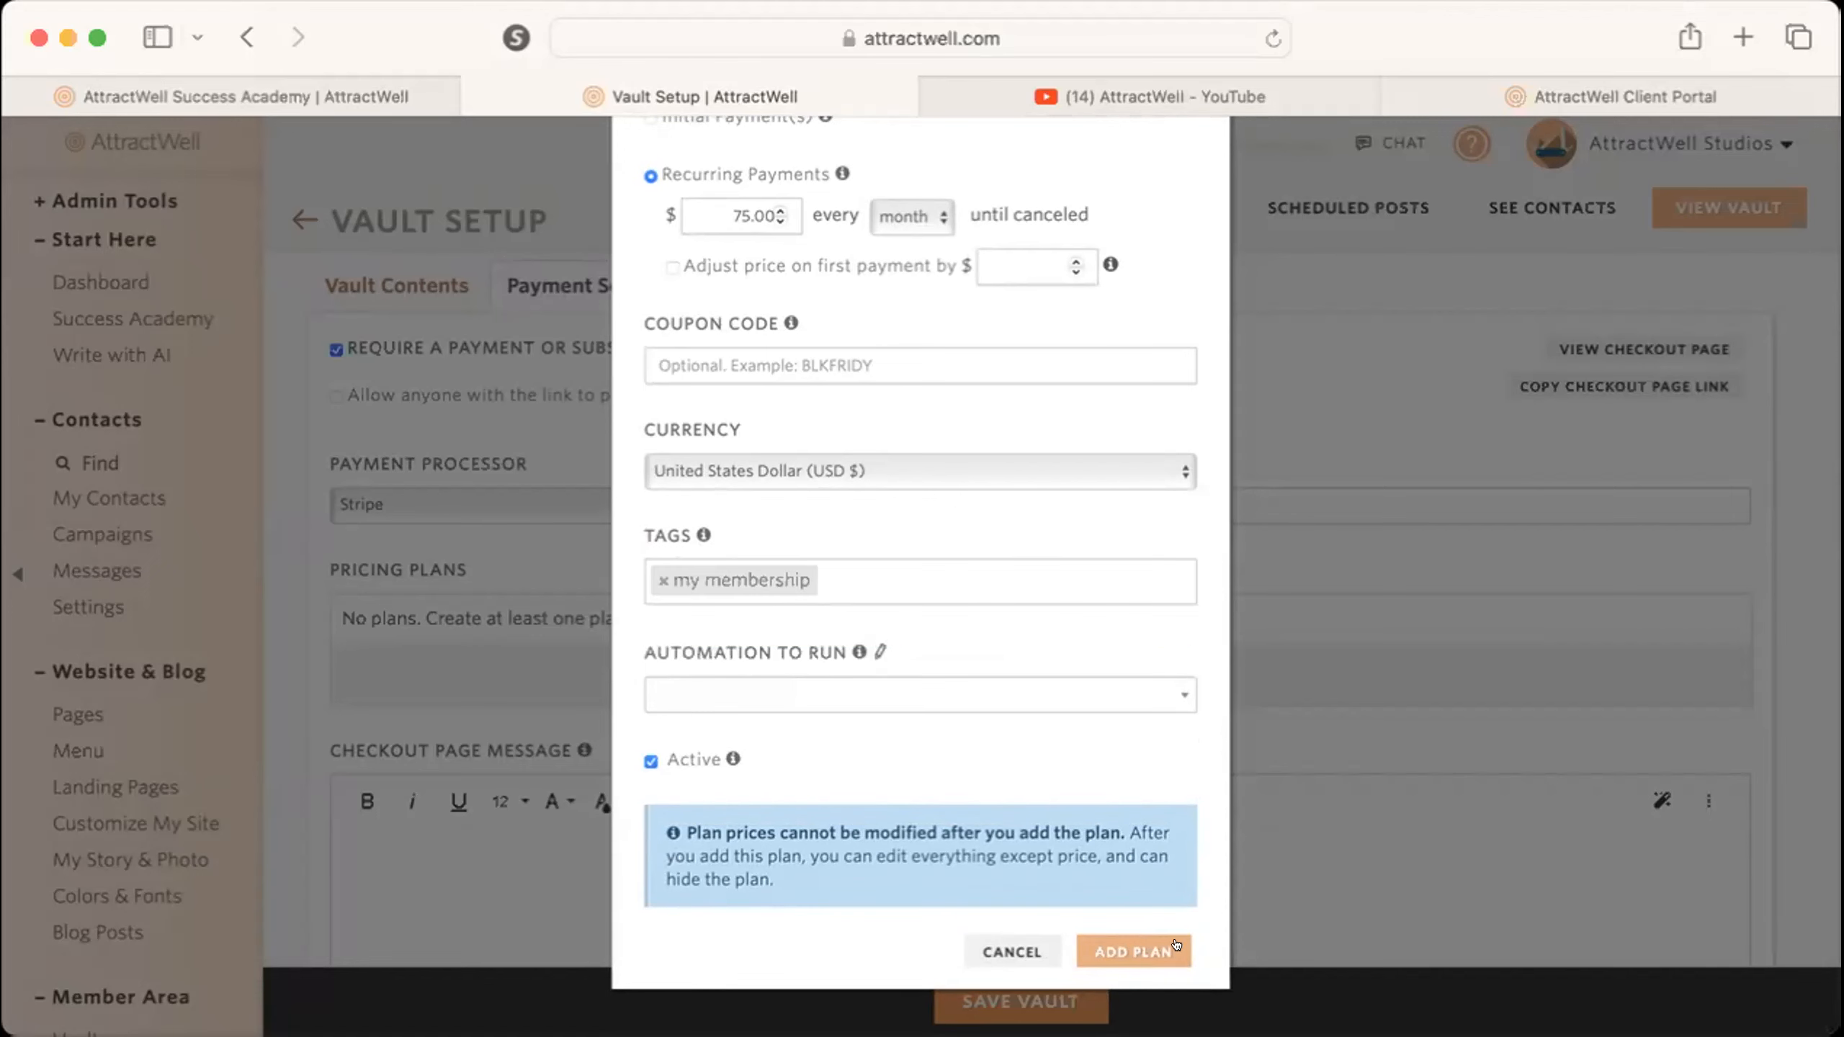
pyautogui.click(1149, 945)
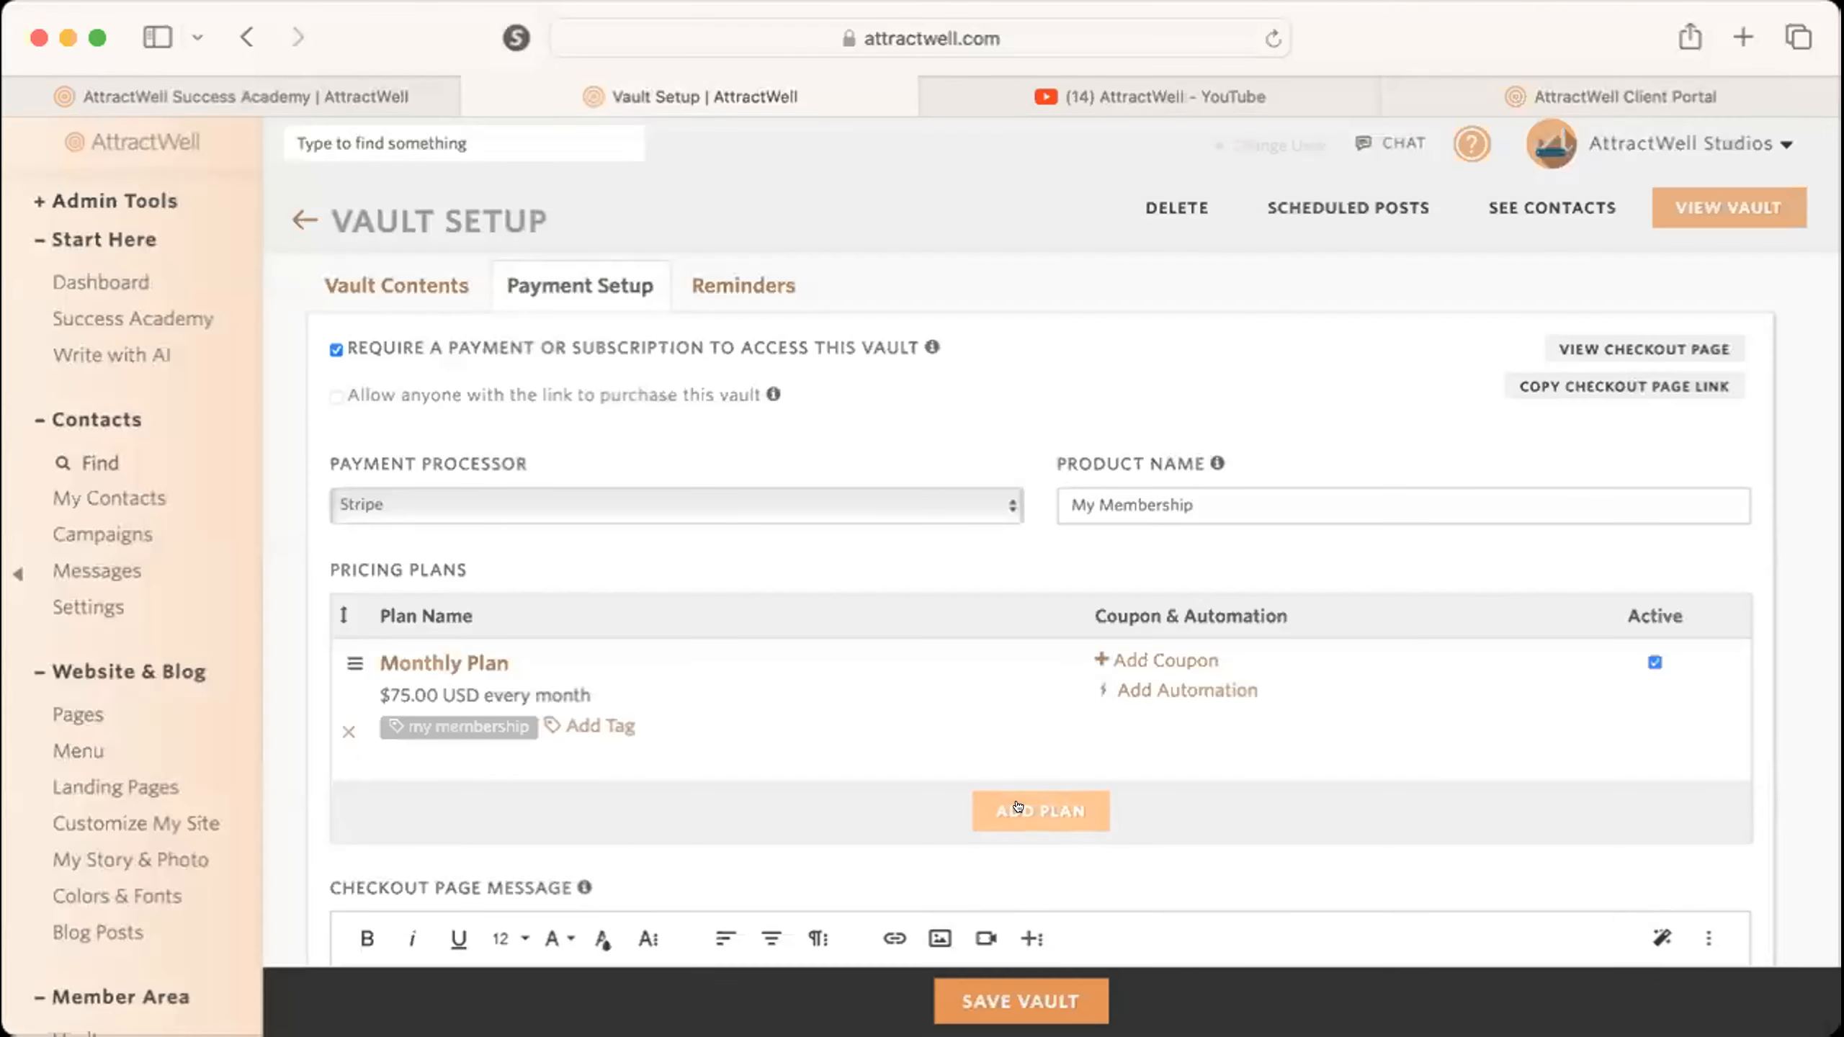
# Start a second pricing plan named "VIP" with recurring payments of $250 every month.
pyautogui.click(1038, 810)
pyautogui.click(733, 464)
pyautogui.doubleClick(748, 466)
pyautogui.write('250')
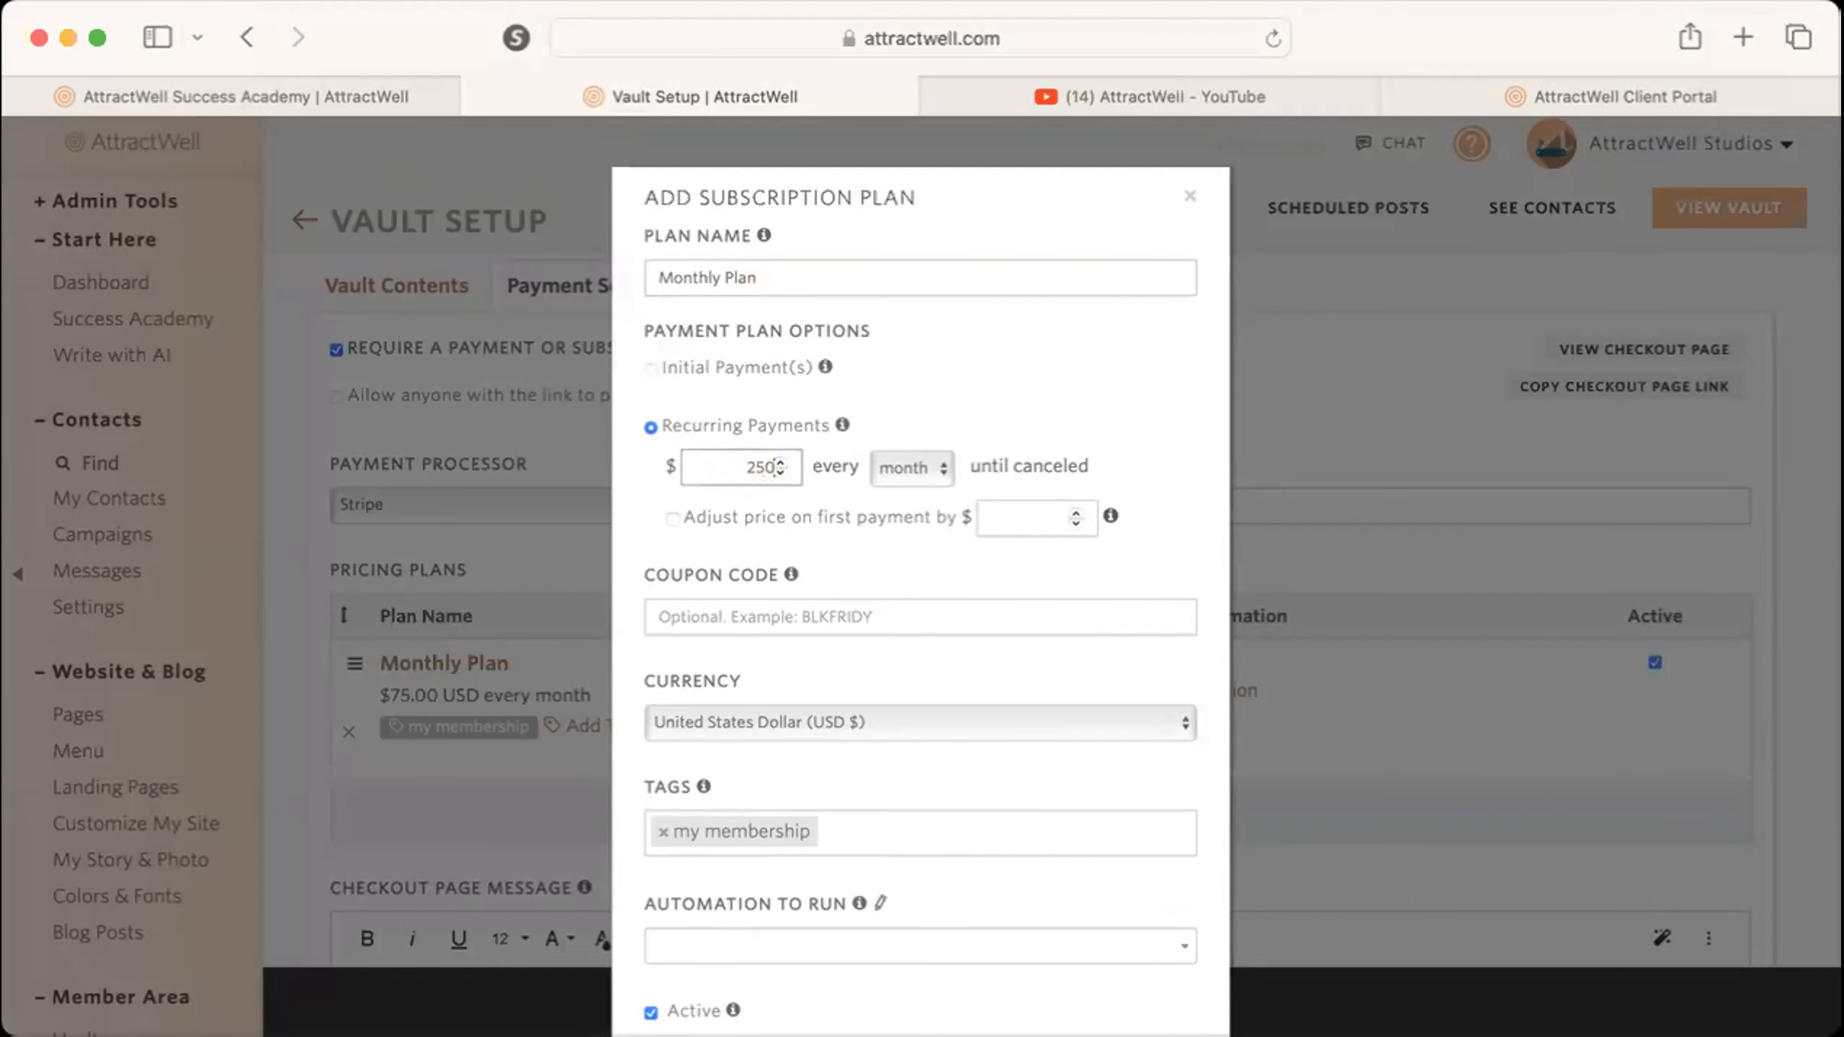
pyautogui.doubleClick(795, 265)
pyautogui.click(795, 265)
pyautogui.tripleClick(795, 264)
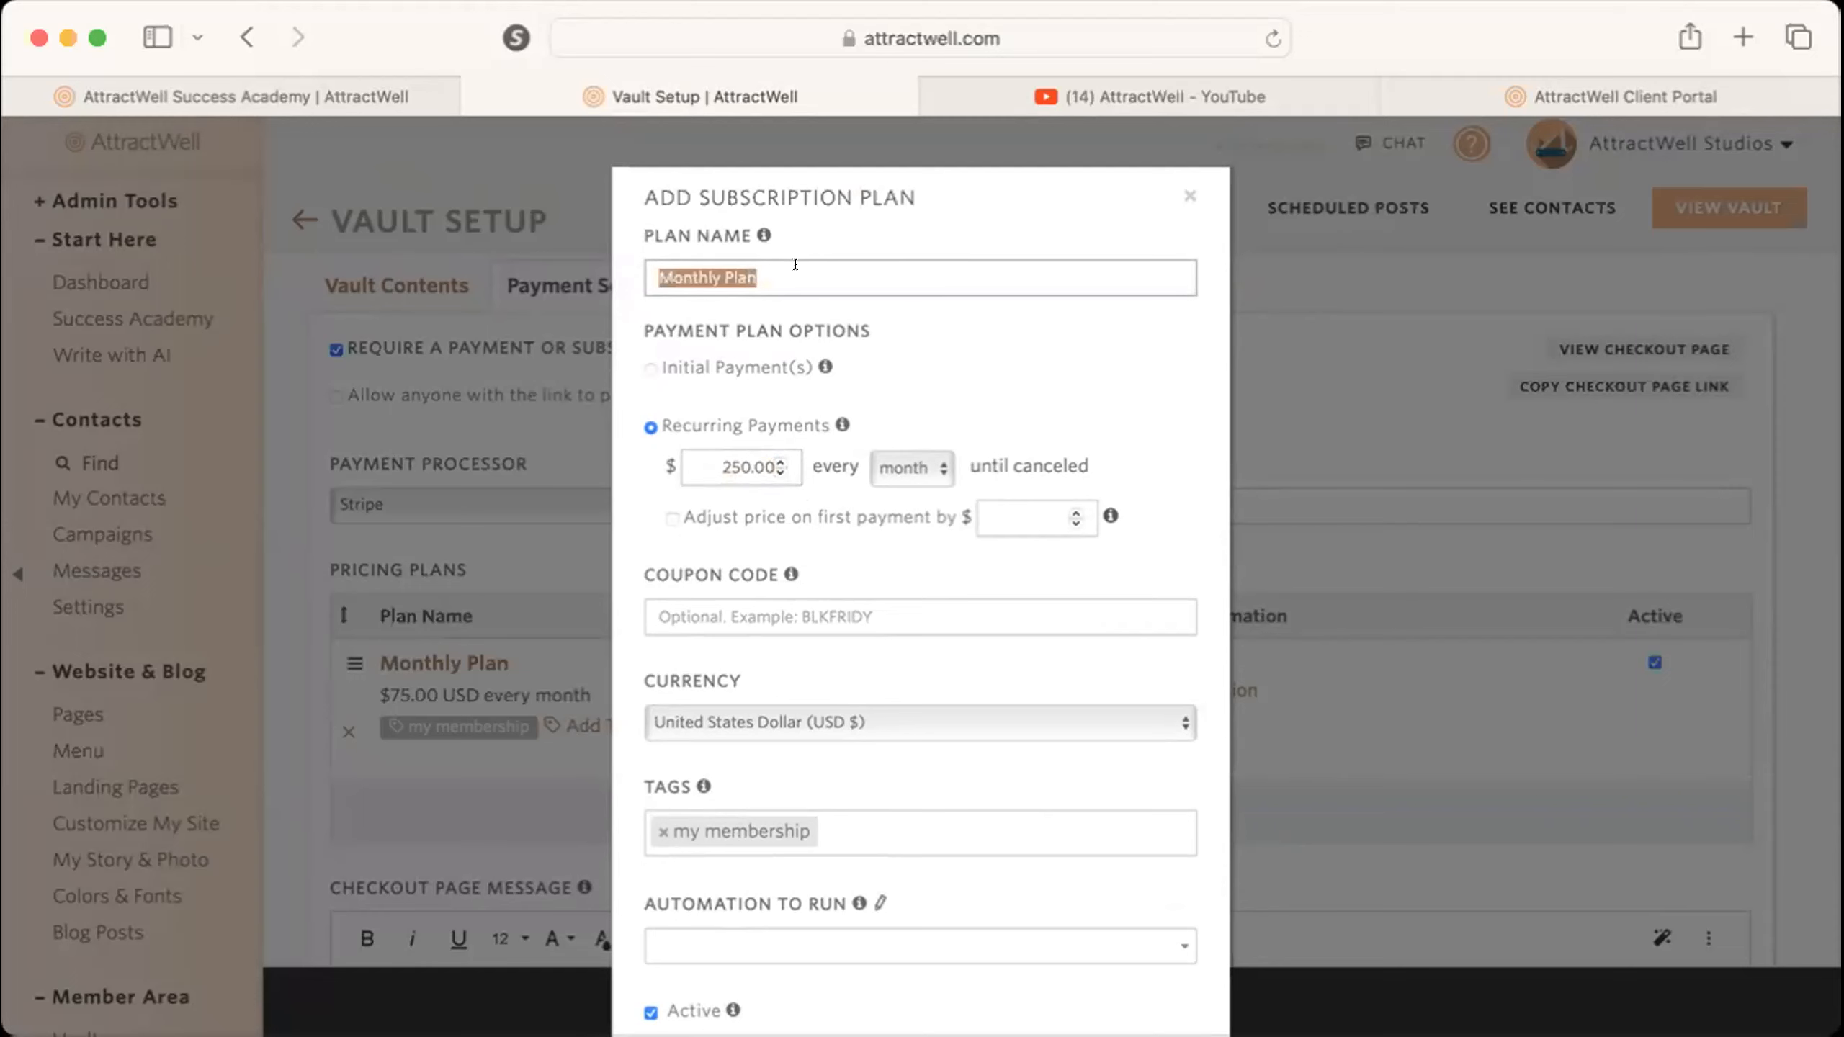
pyautogui.write('VIP')
pyautogui.click(755, 468)
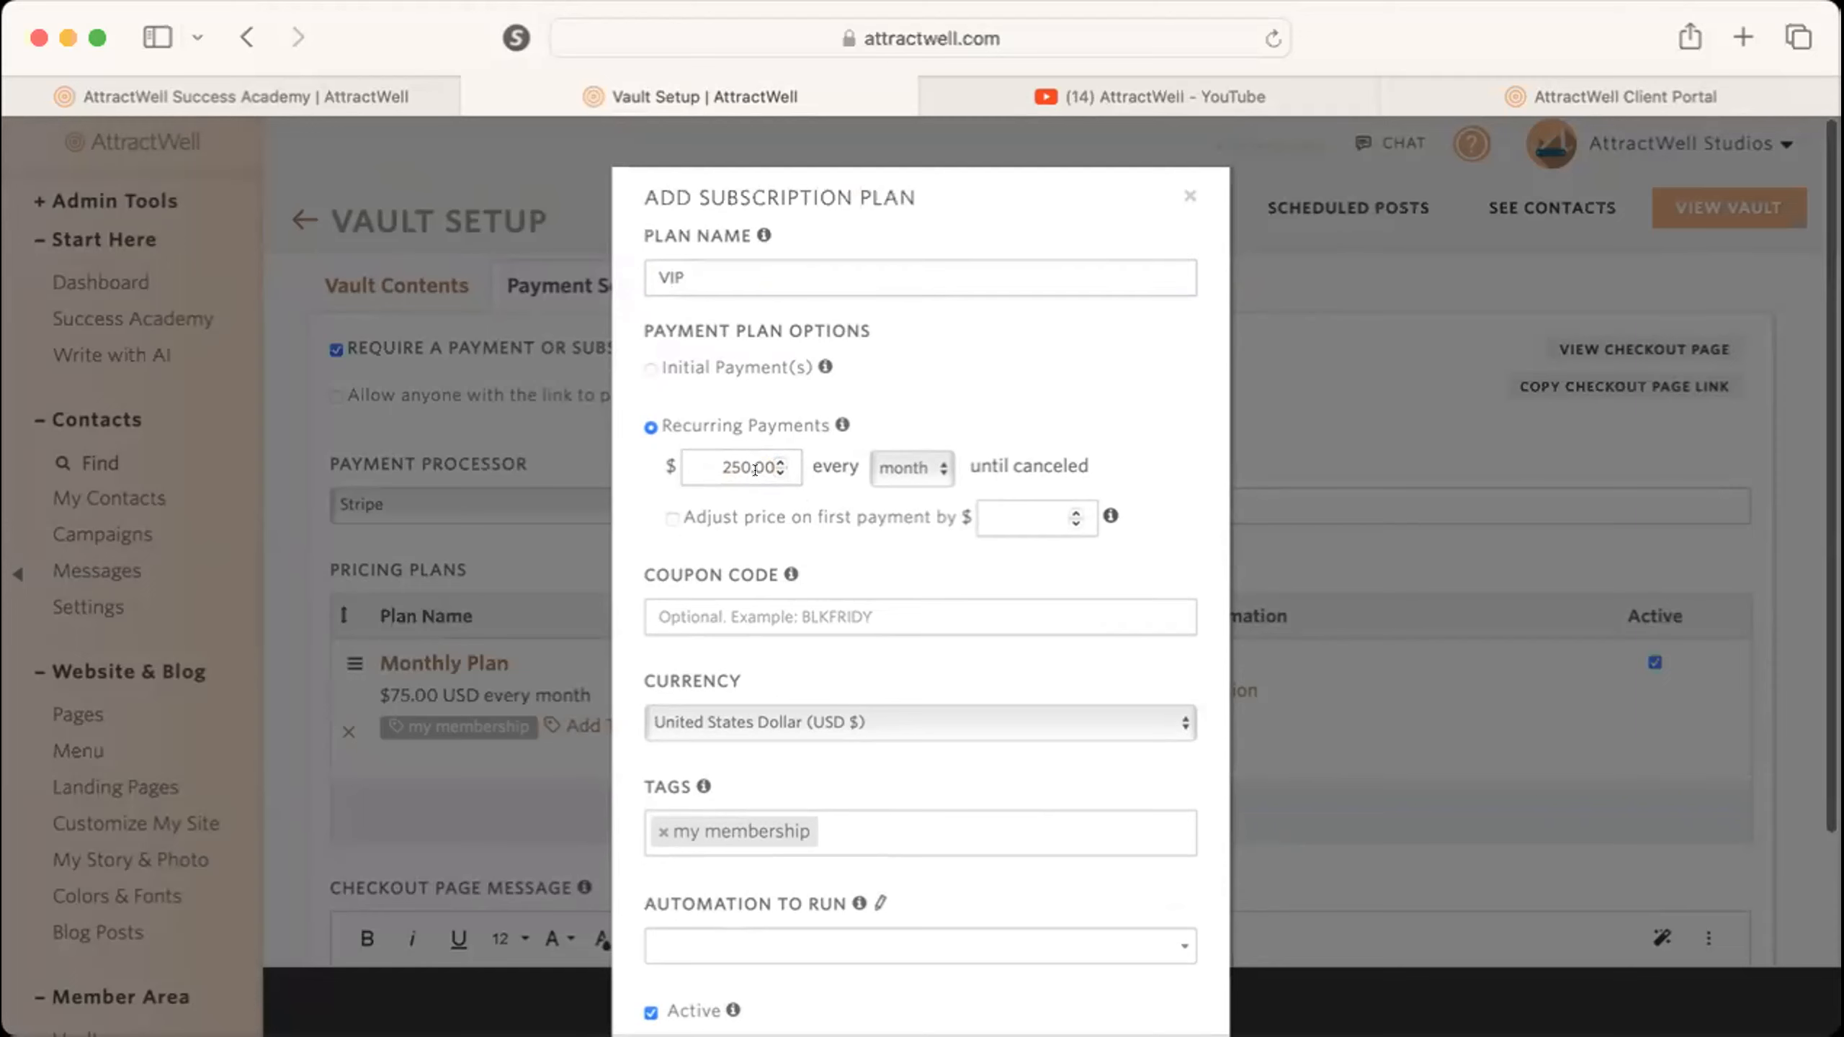
# Give the VIP plan the additional tag "VIP" and add it to the pricing plans.
pyautogui.scroll(-5, 893, 730)
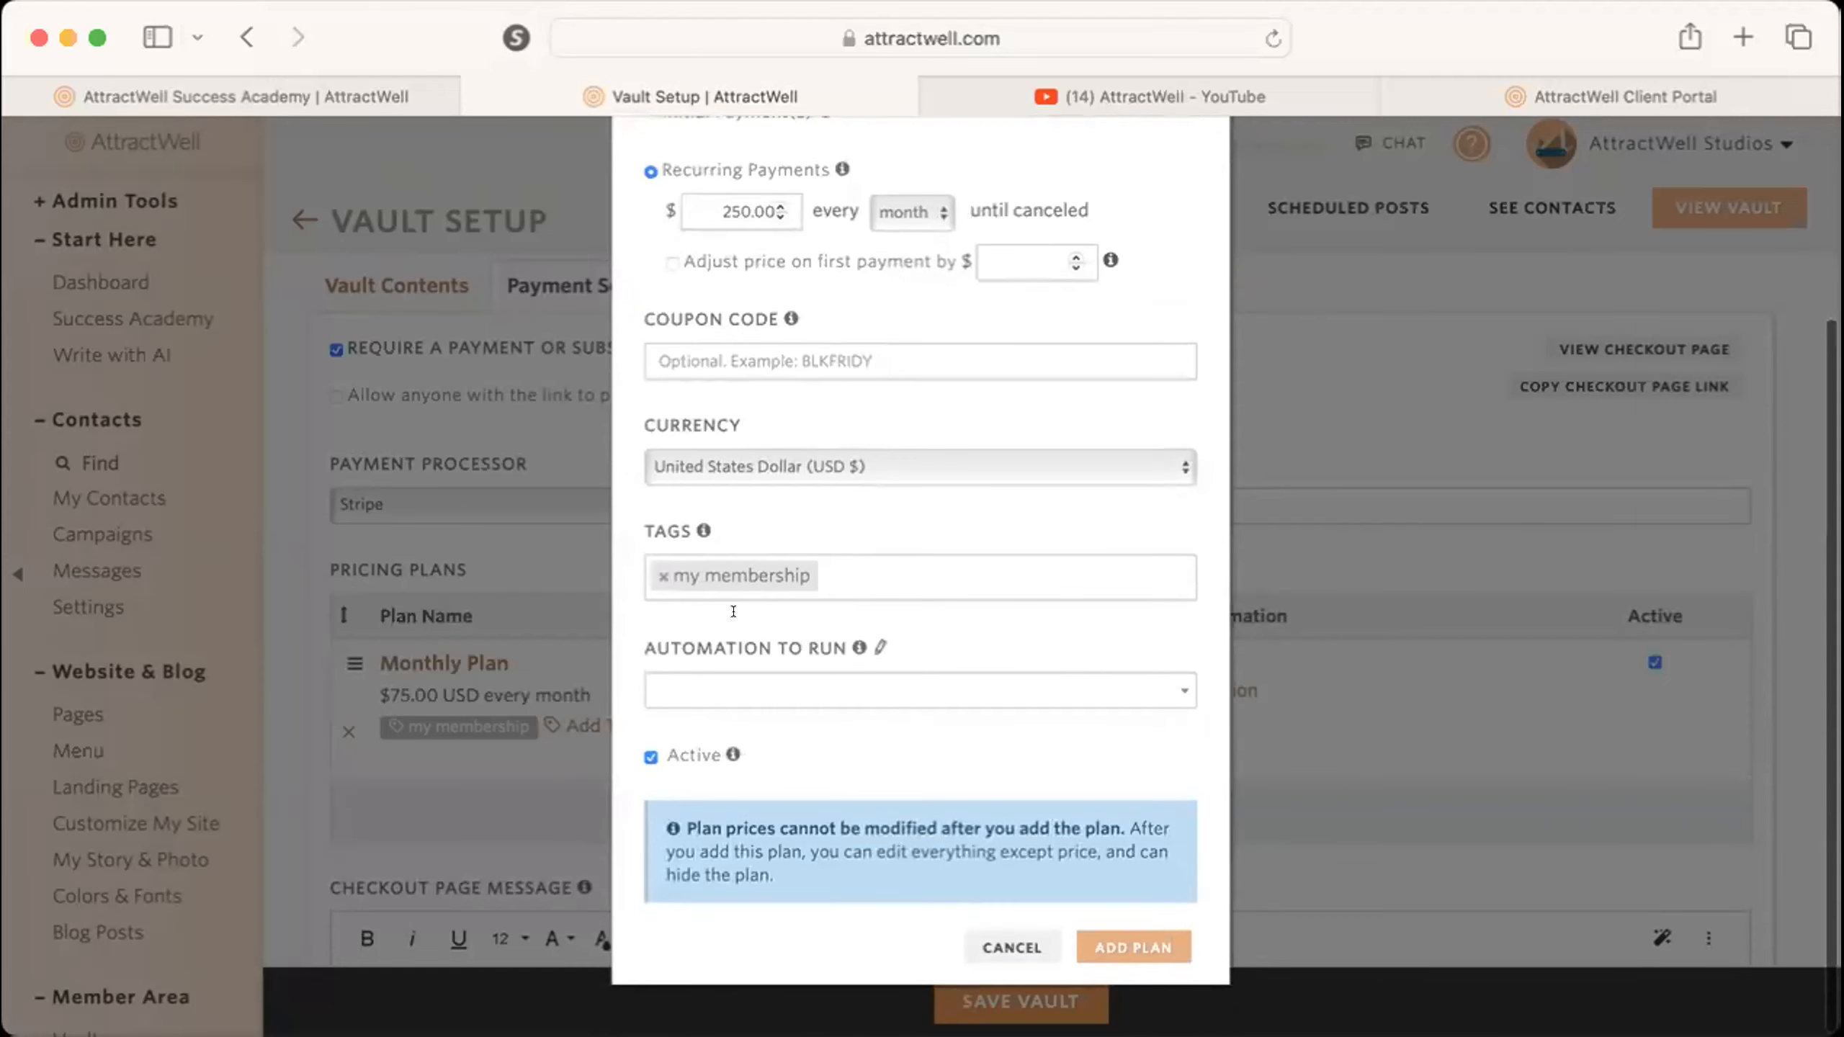
pyautogui.click(865, 574)
pyautogui.write('VIP')
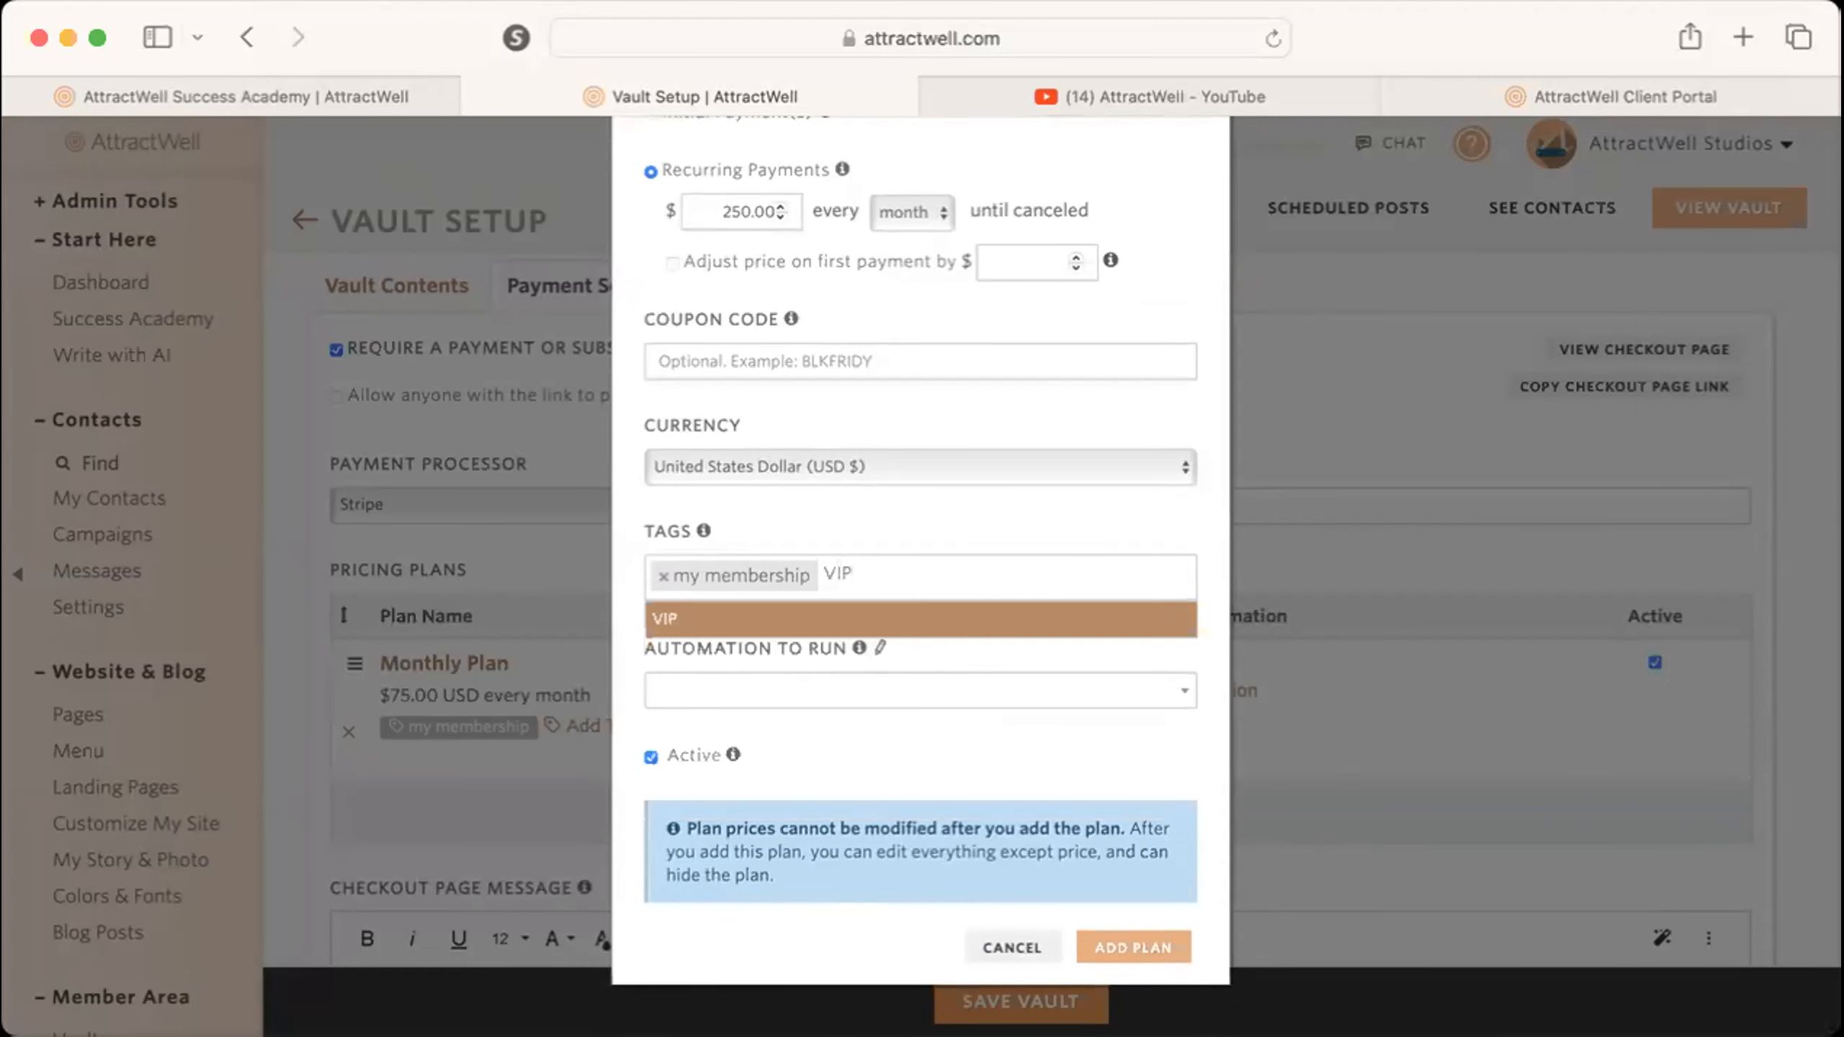
pyautogui.click(869, 618)
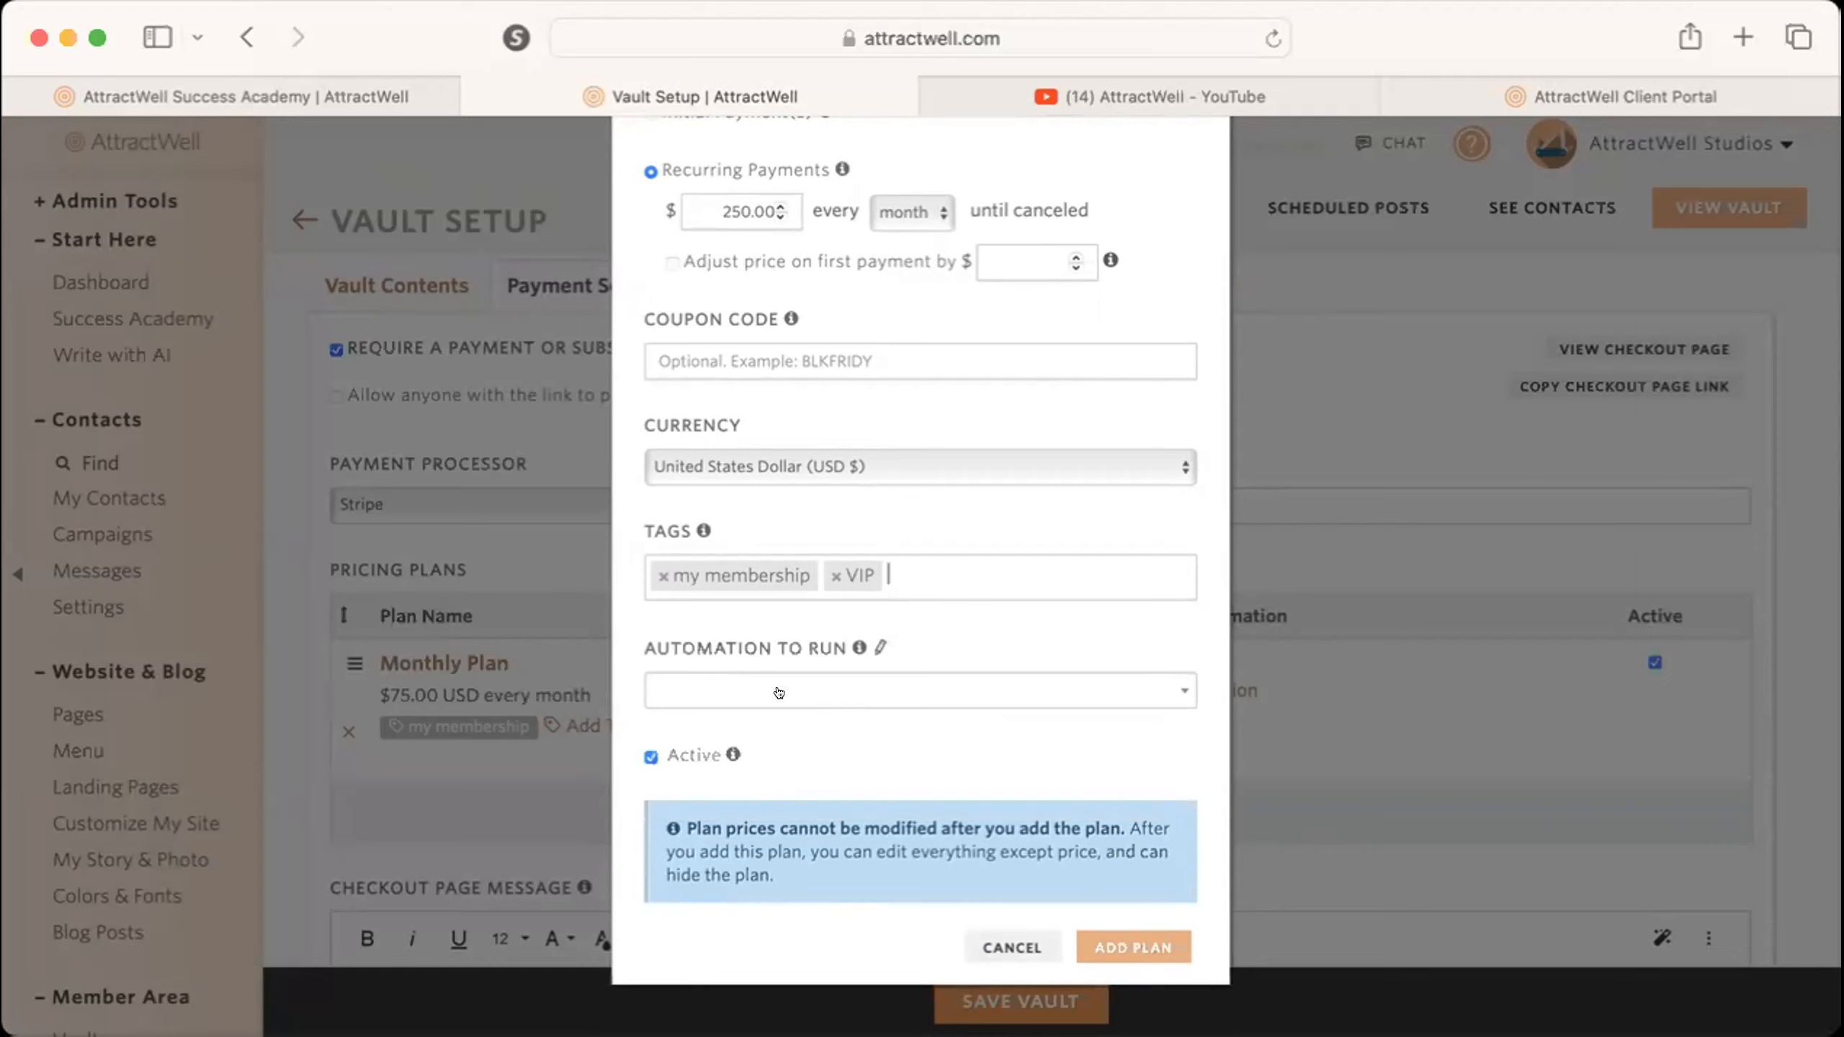
pyautogui.click(1161, 944)
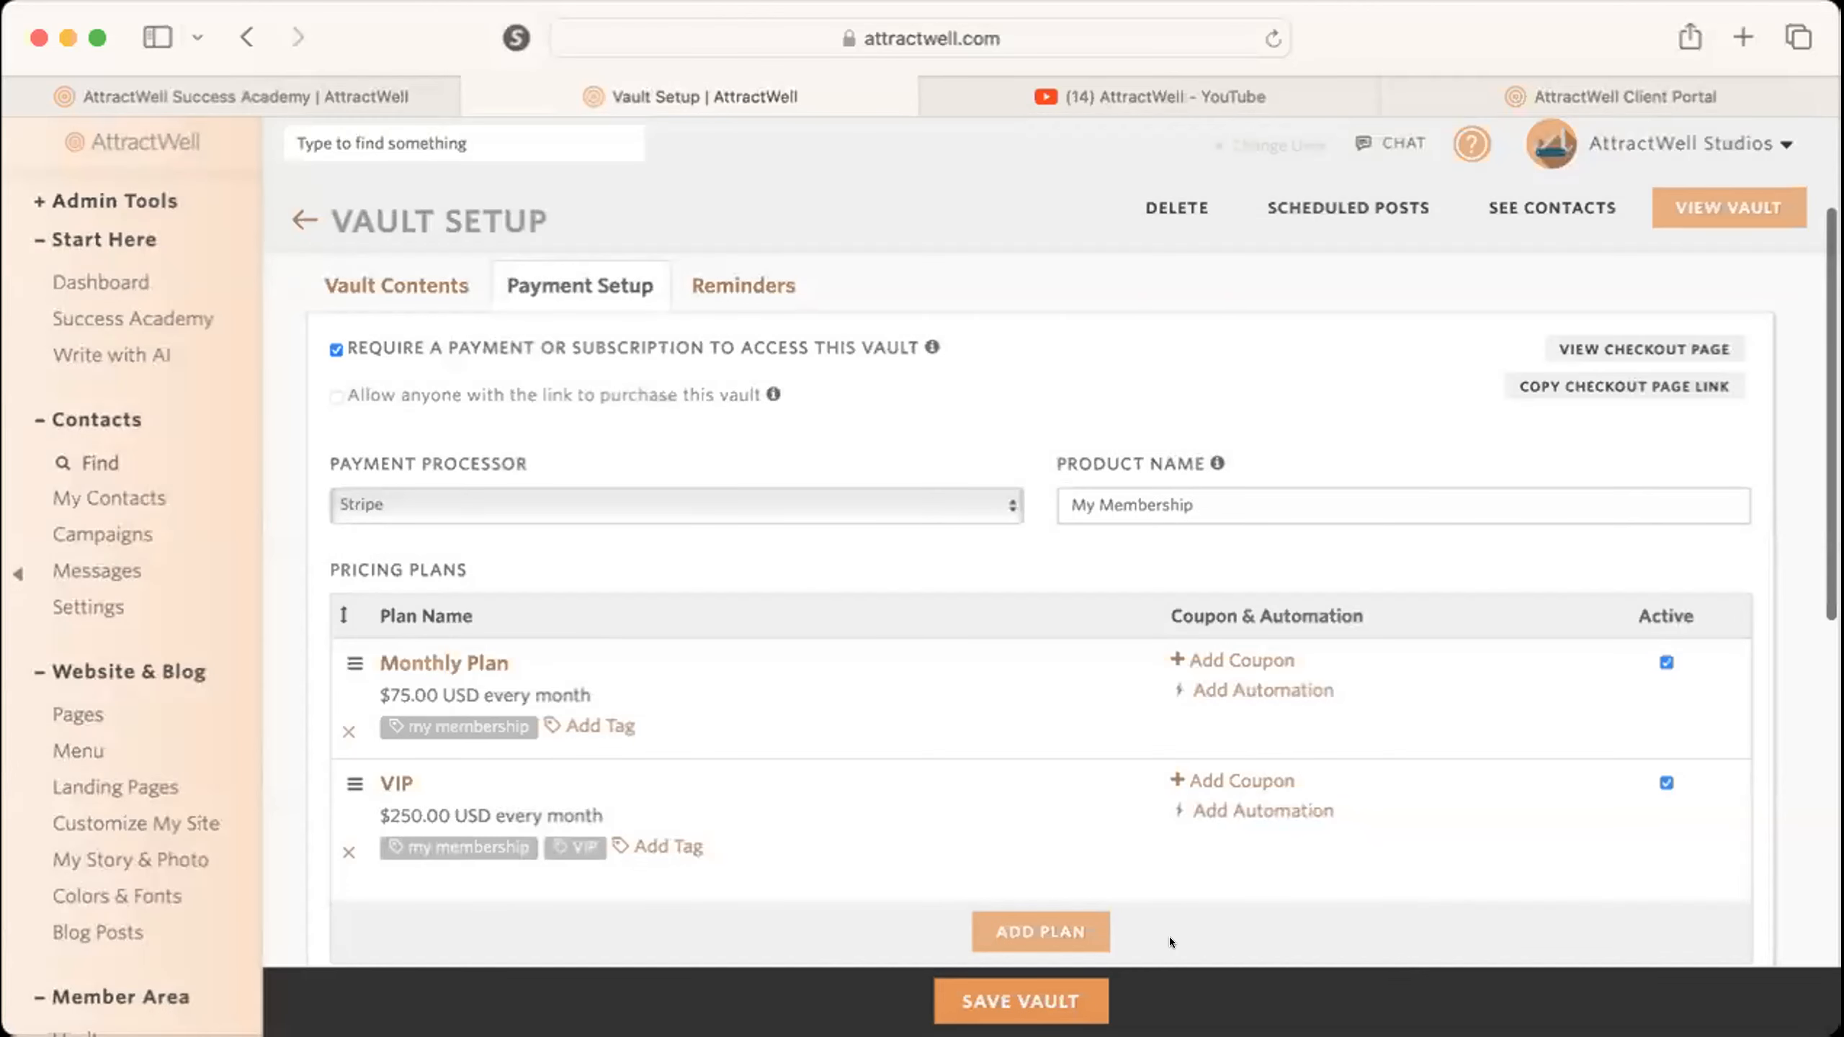
# Write "Your membership includes:" as the opening line of the checkout page message.
pyautogui.scroll(-3, 1169, 937)
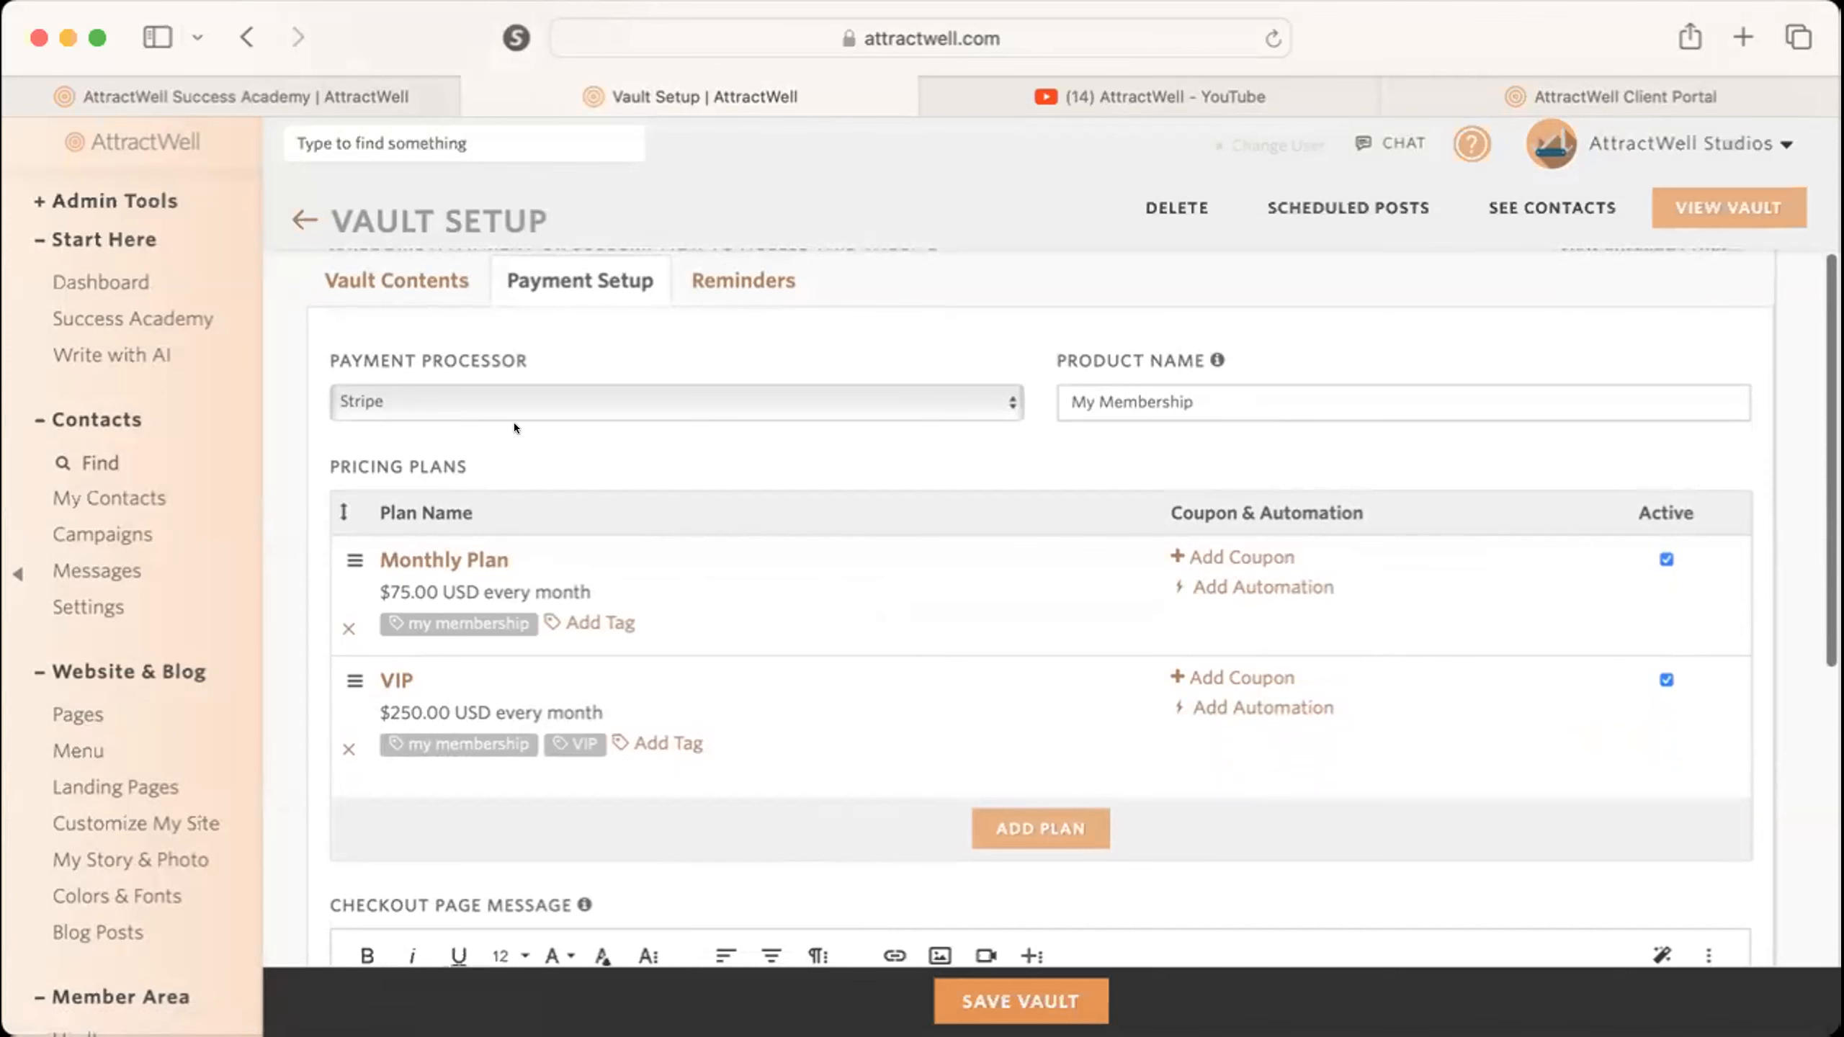
pyautogui.scroll(-10, 1380, 820)
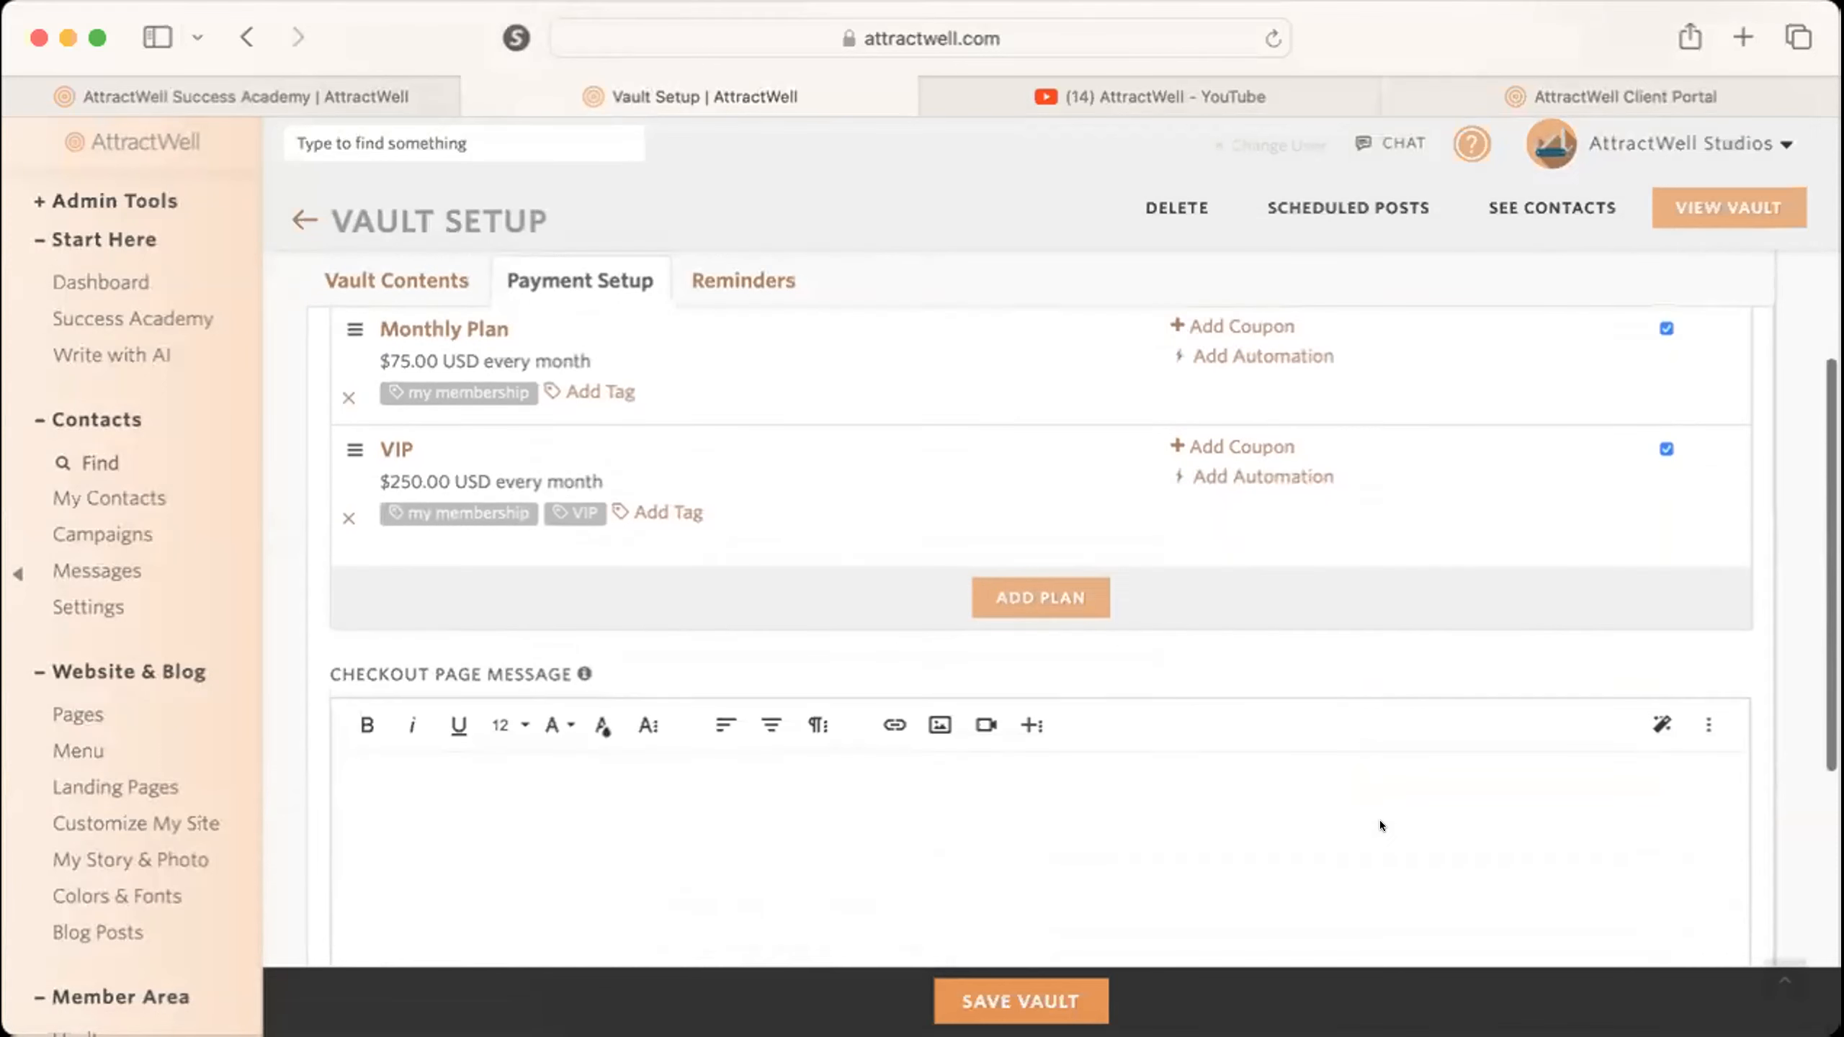
pyautogui.click(565, 687)
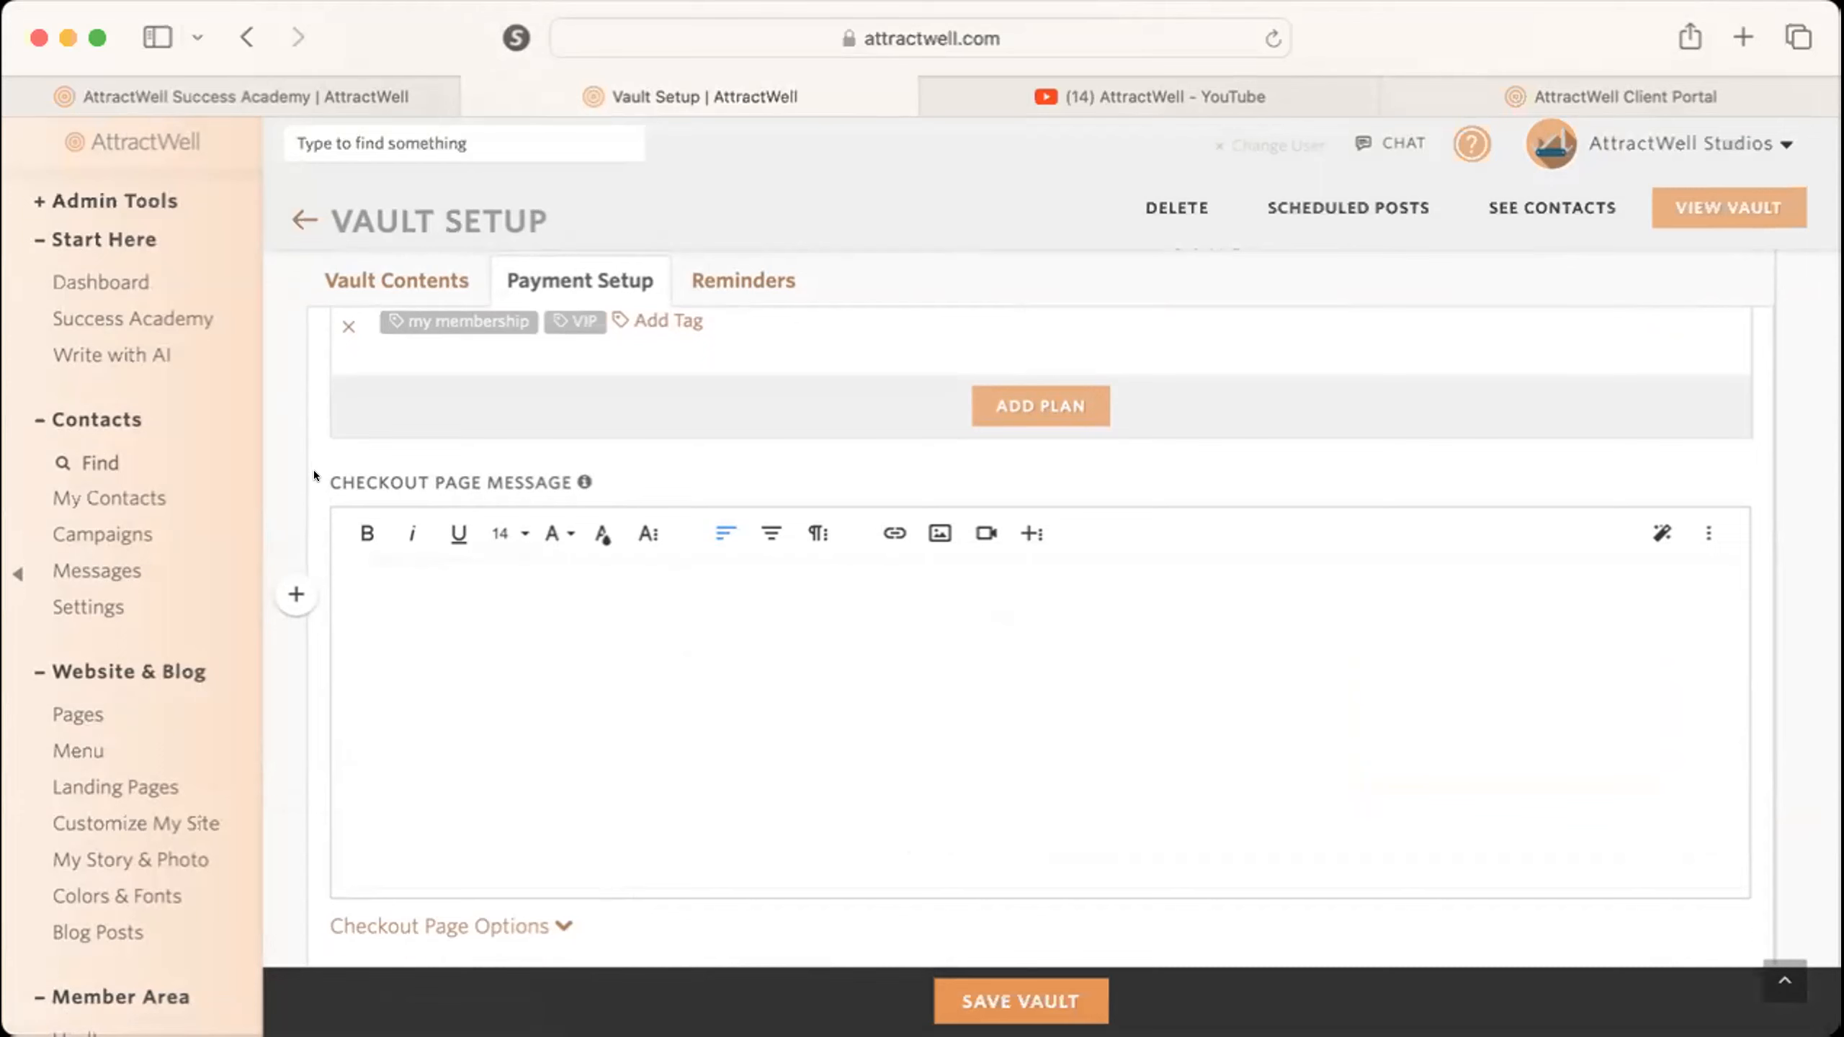
pyautogui.moveTo(314, 473); pyautogui.dragTo(638, 471)
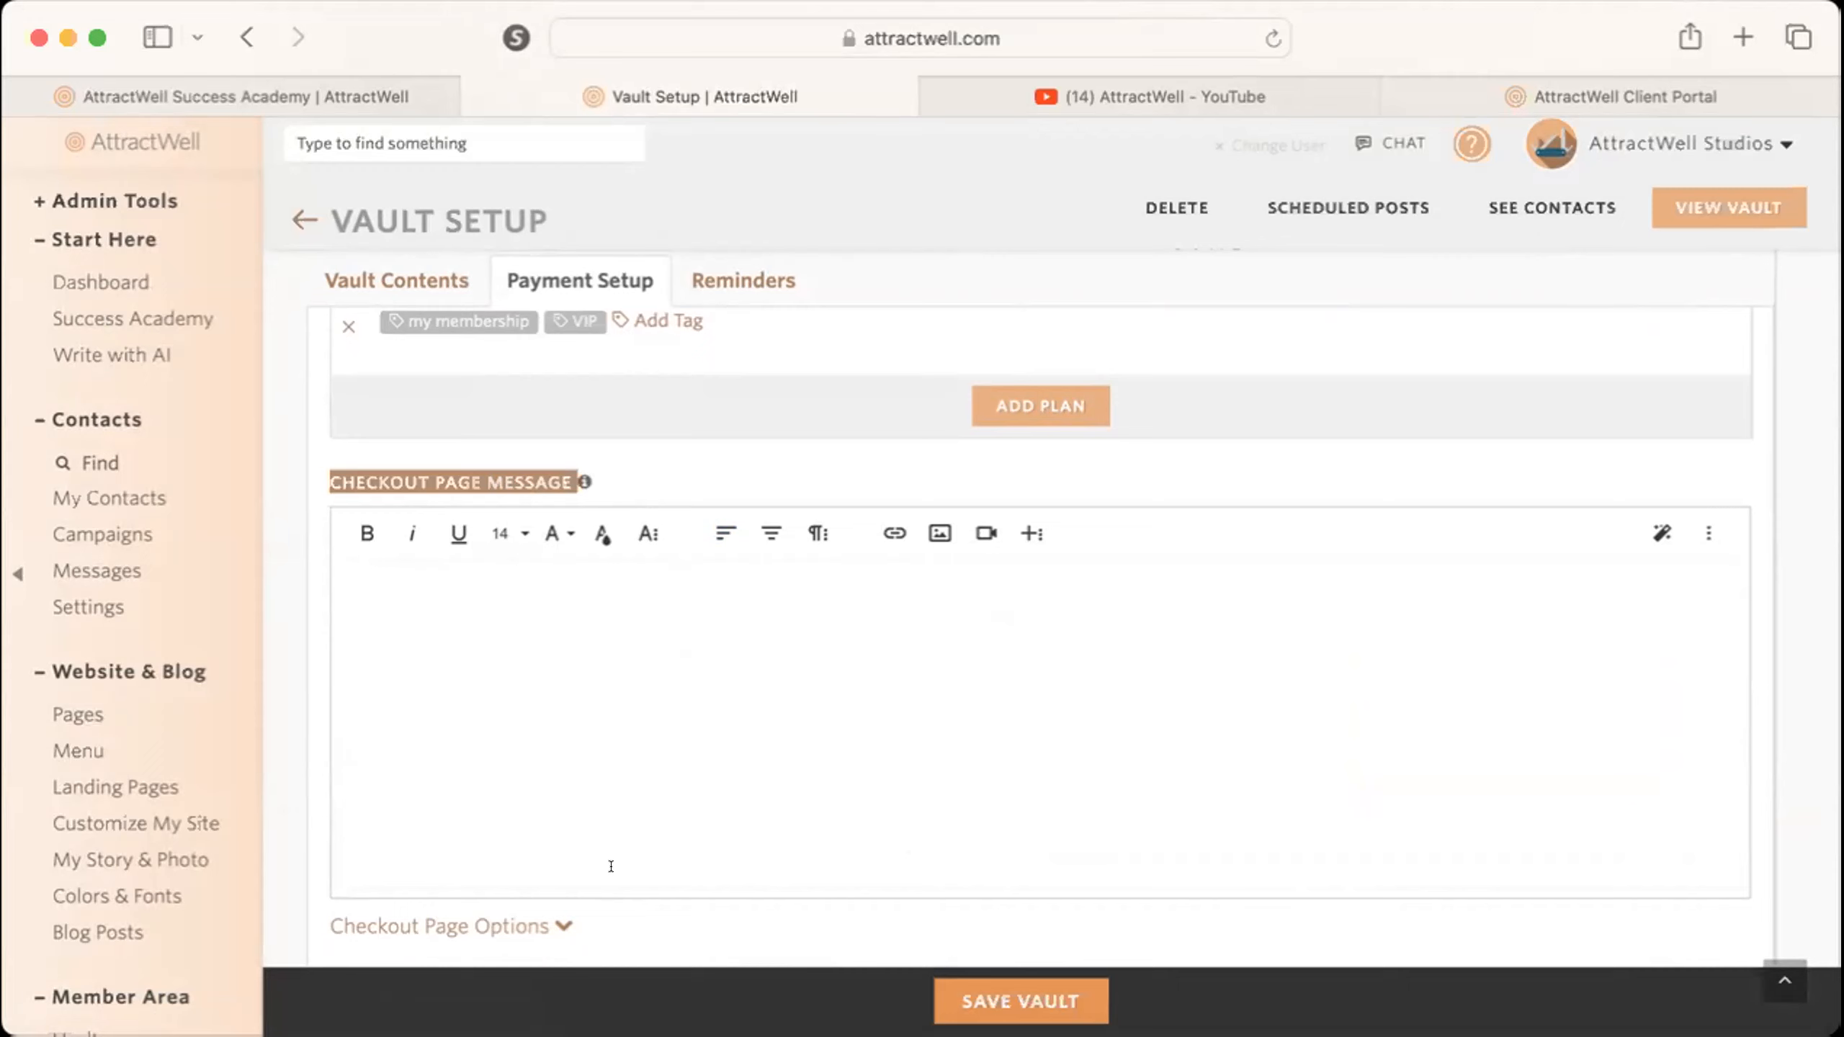
pyautogui.click(611, 866)
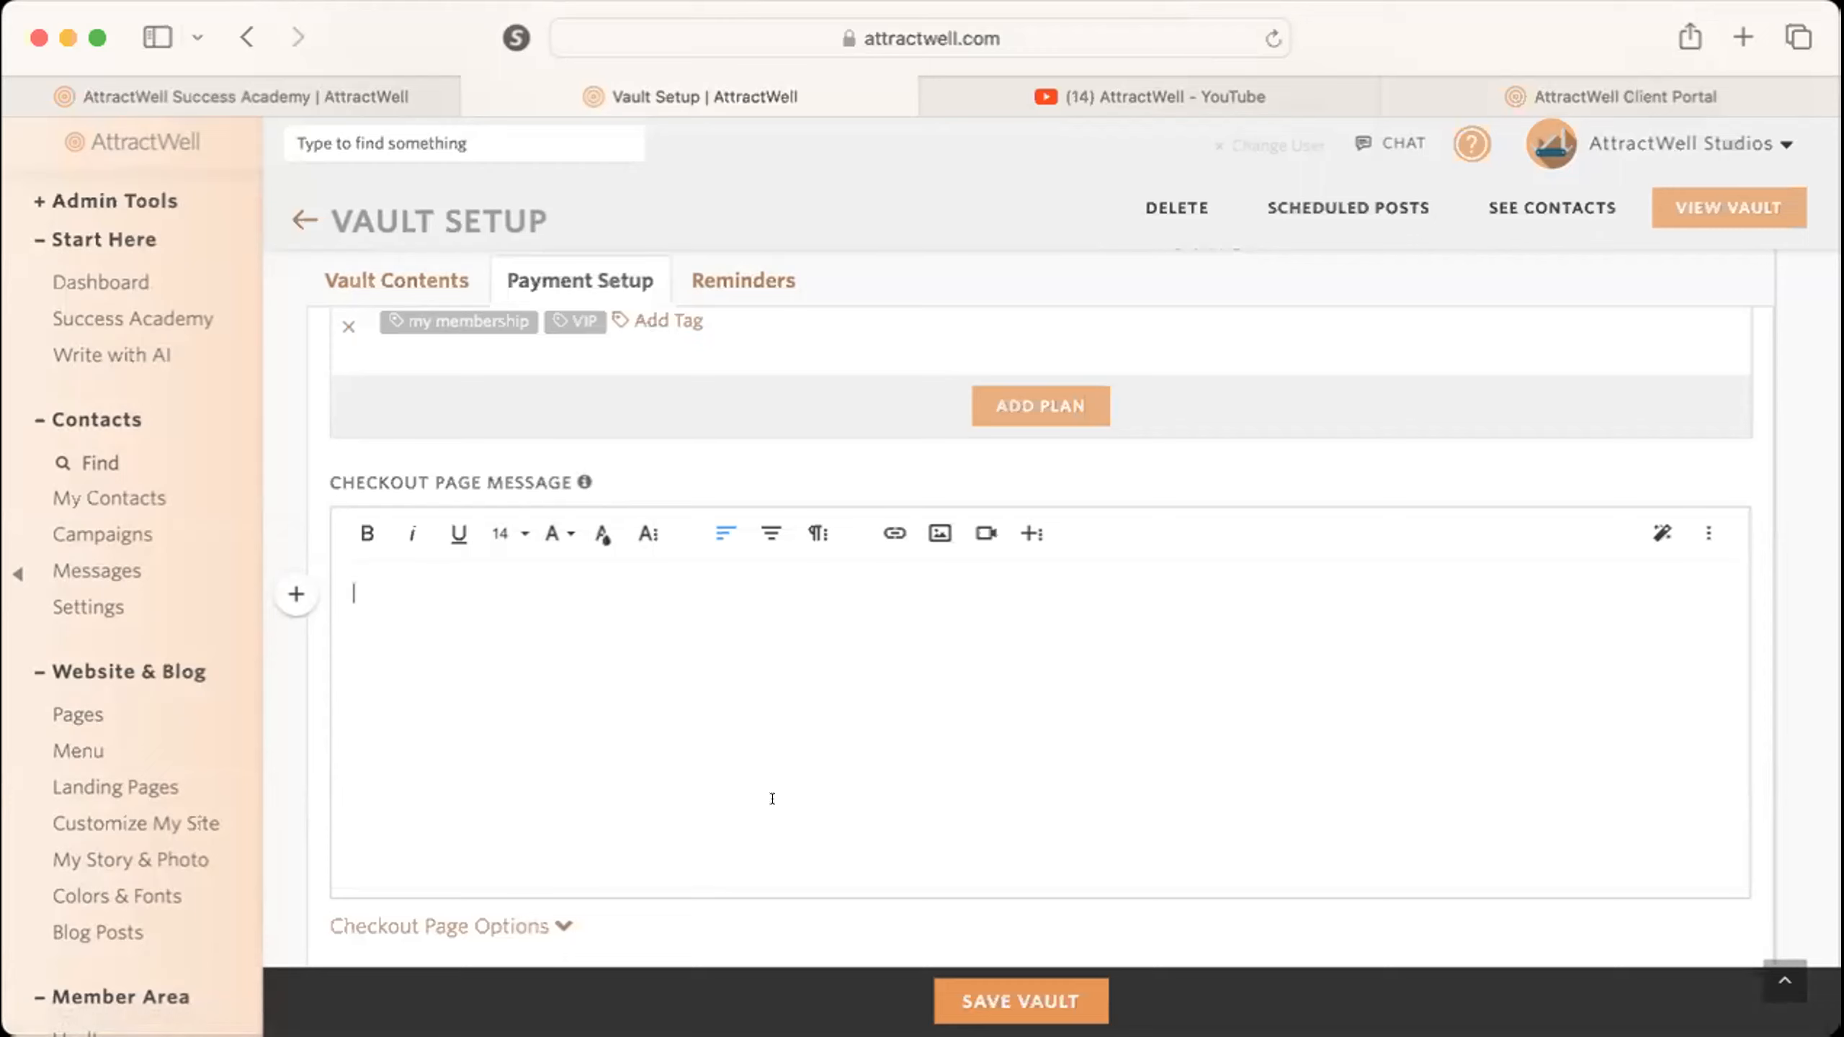
pyautogui.scroll(-1, 661, 822)
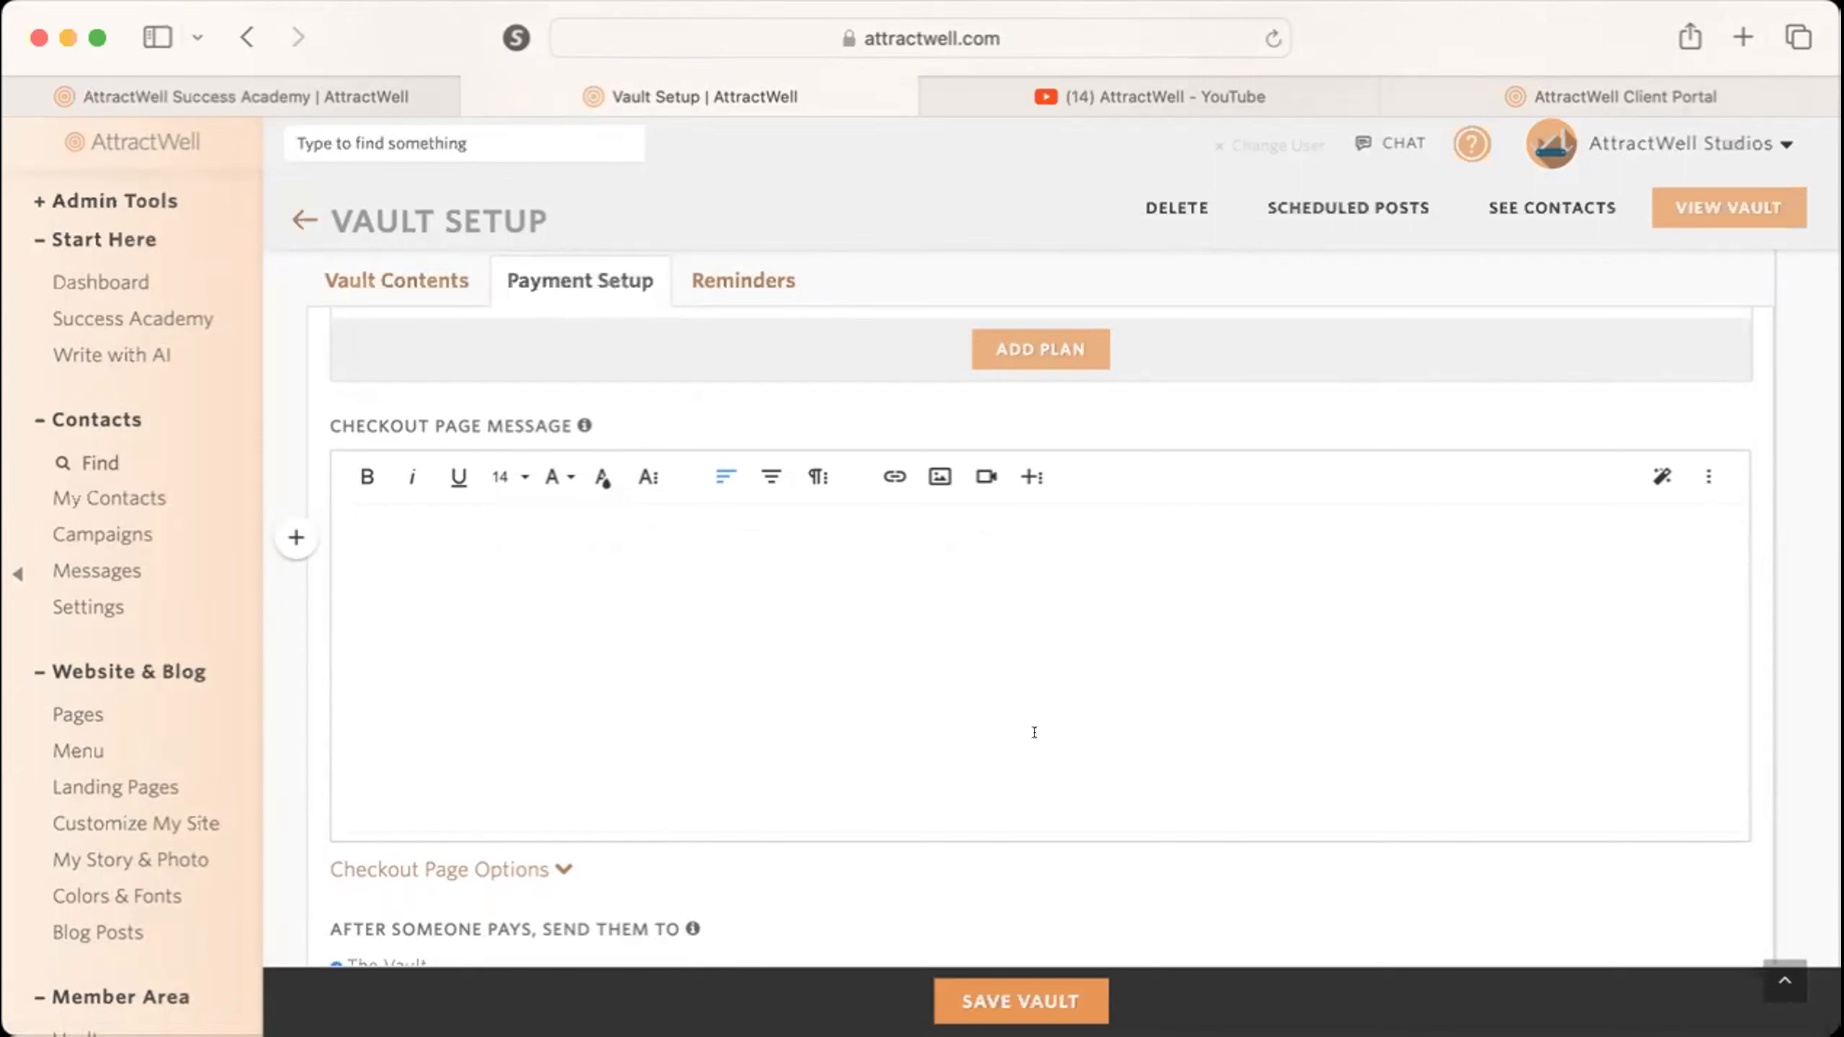
pyautogui.write('Your membership in')
pyautogui.write('cludes:')
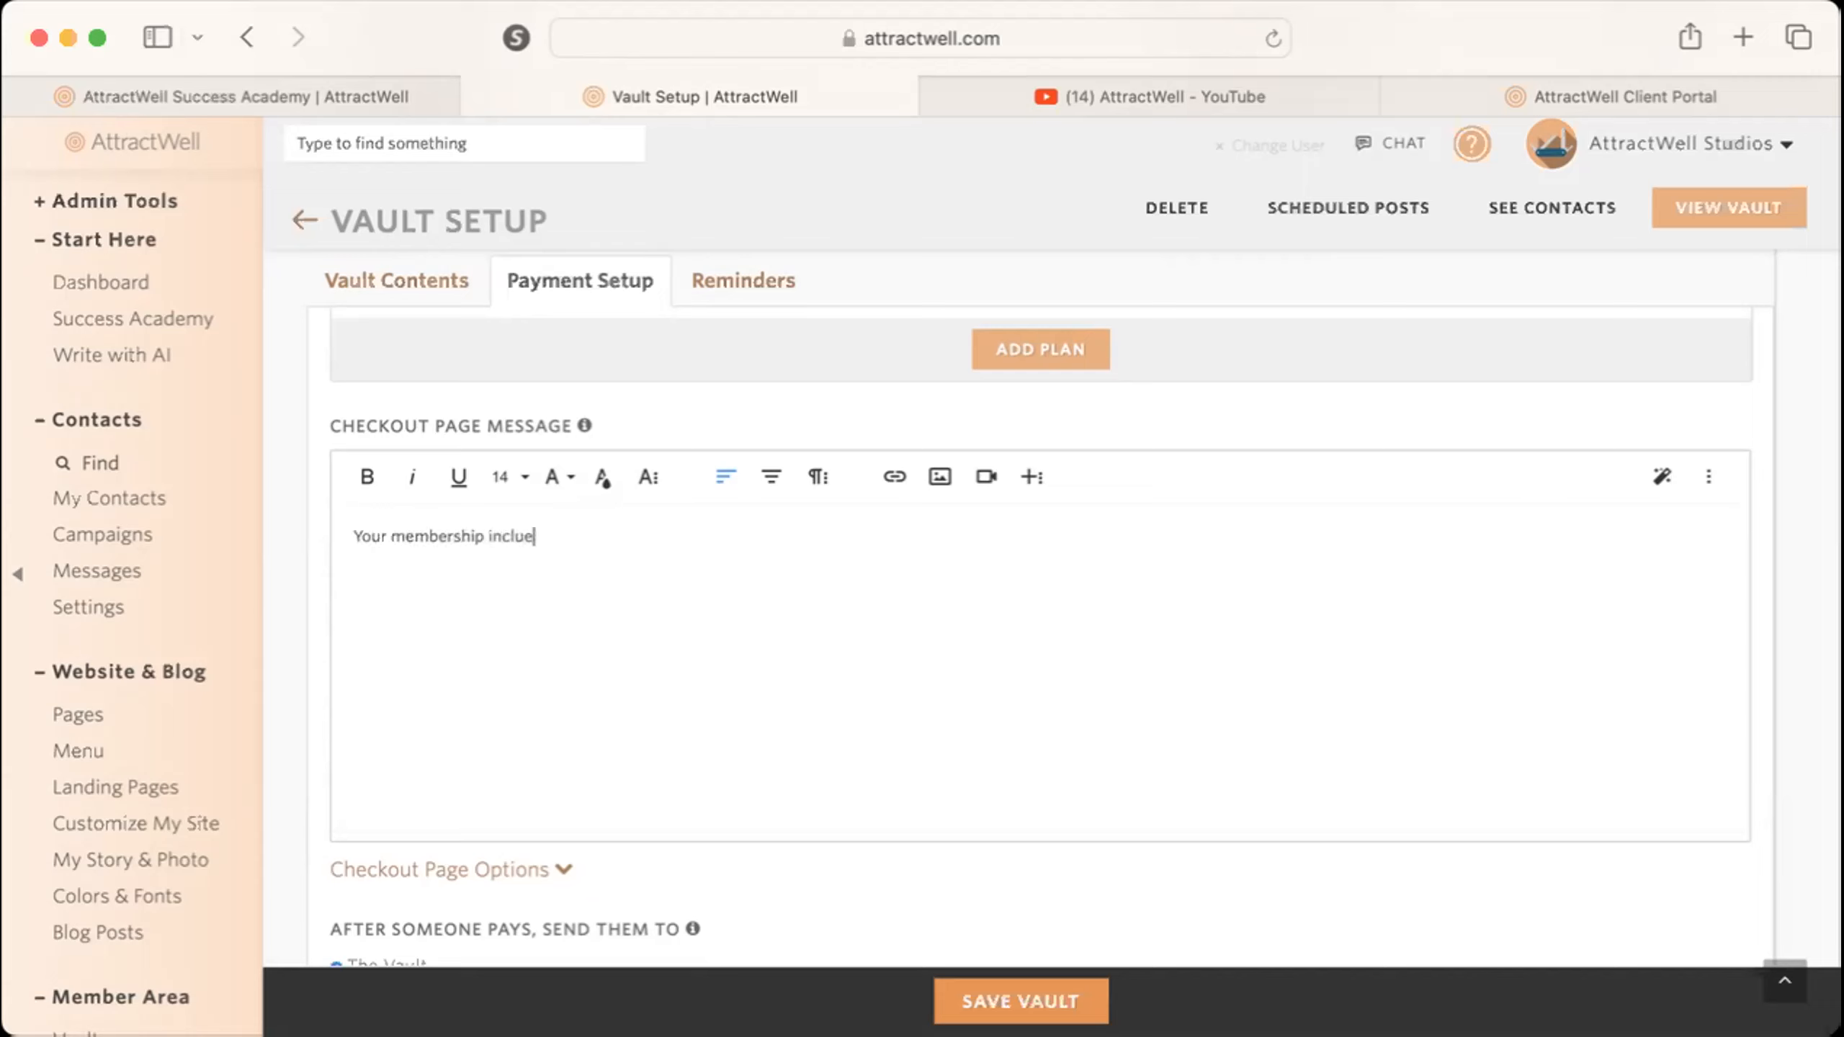
# Start an unordered list on a new line below the opening line of the checkout page message.
pyautogui.press('Return')
pyautogui.press('Return')
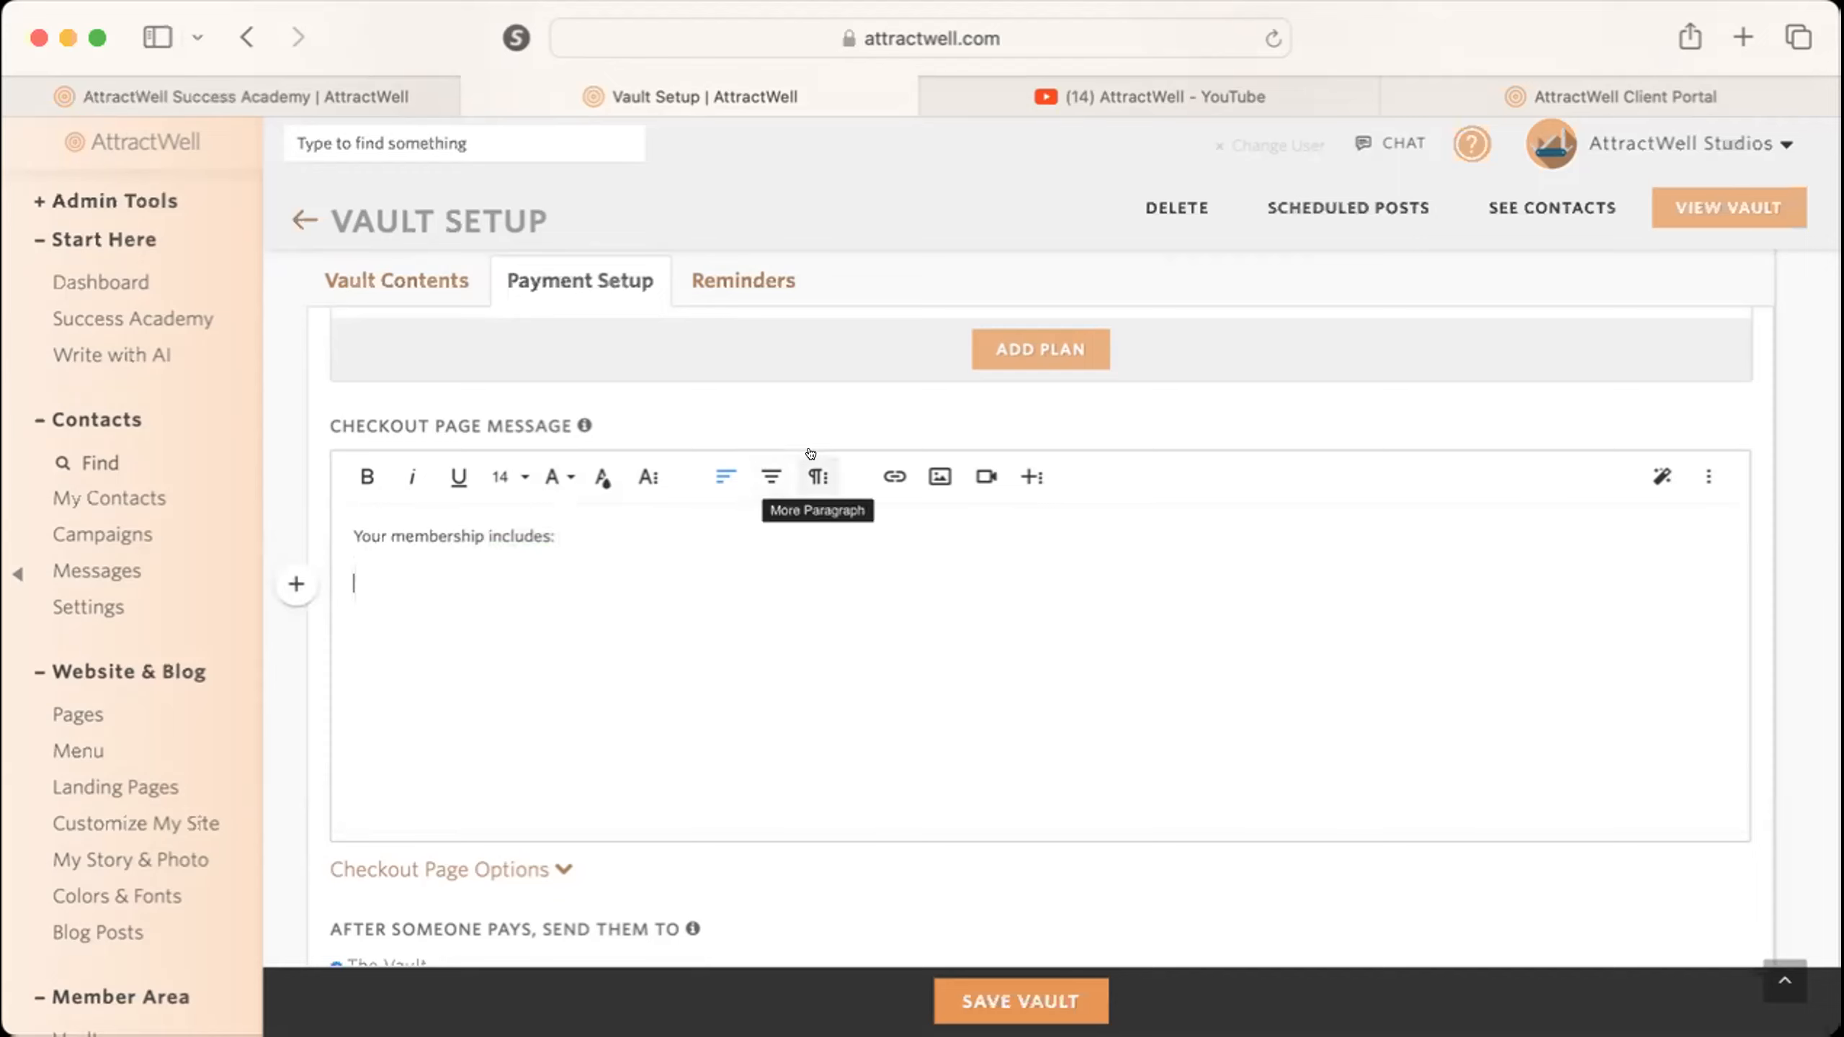
pyautogui.click(816, 478)
pyautogui.click(693, 524)
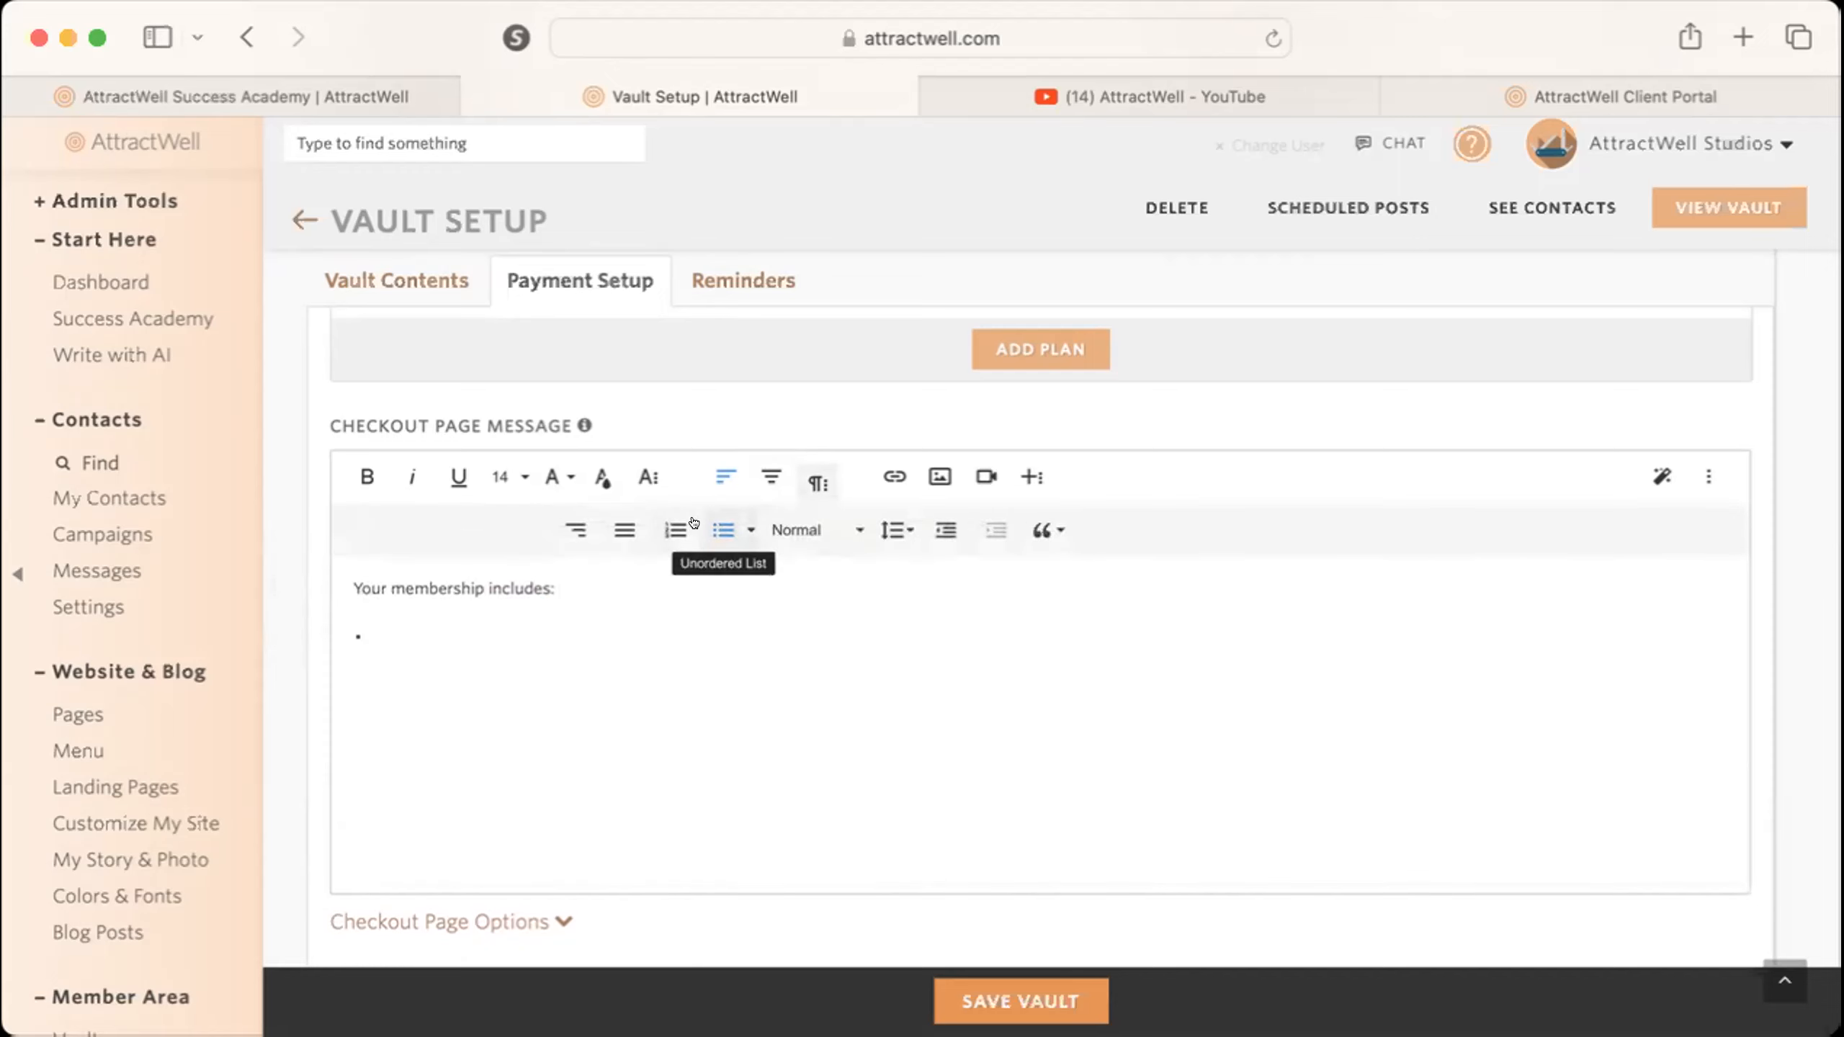
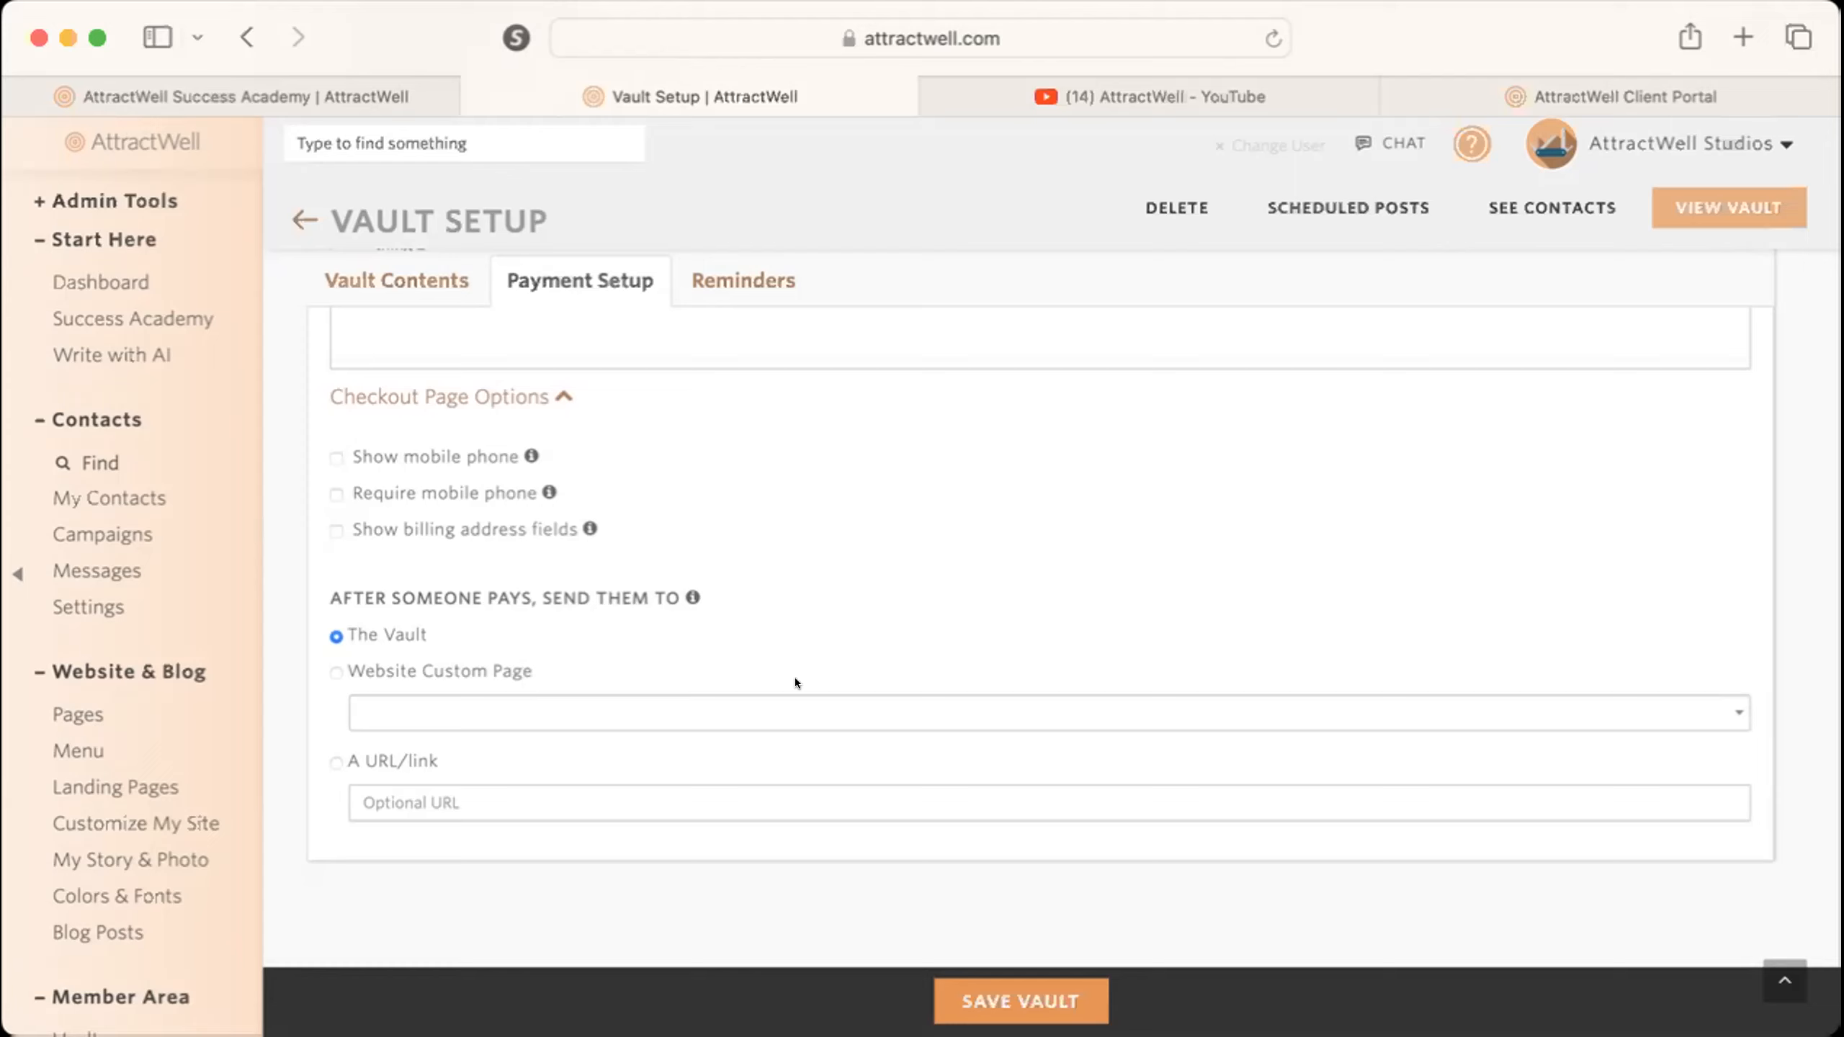
# Set the after-payment destination to the website custom page "Confirmation | Launch Challenge".
pyautogui.click(381, 678)
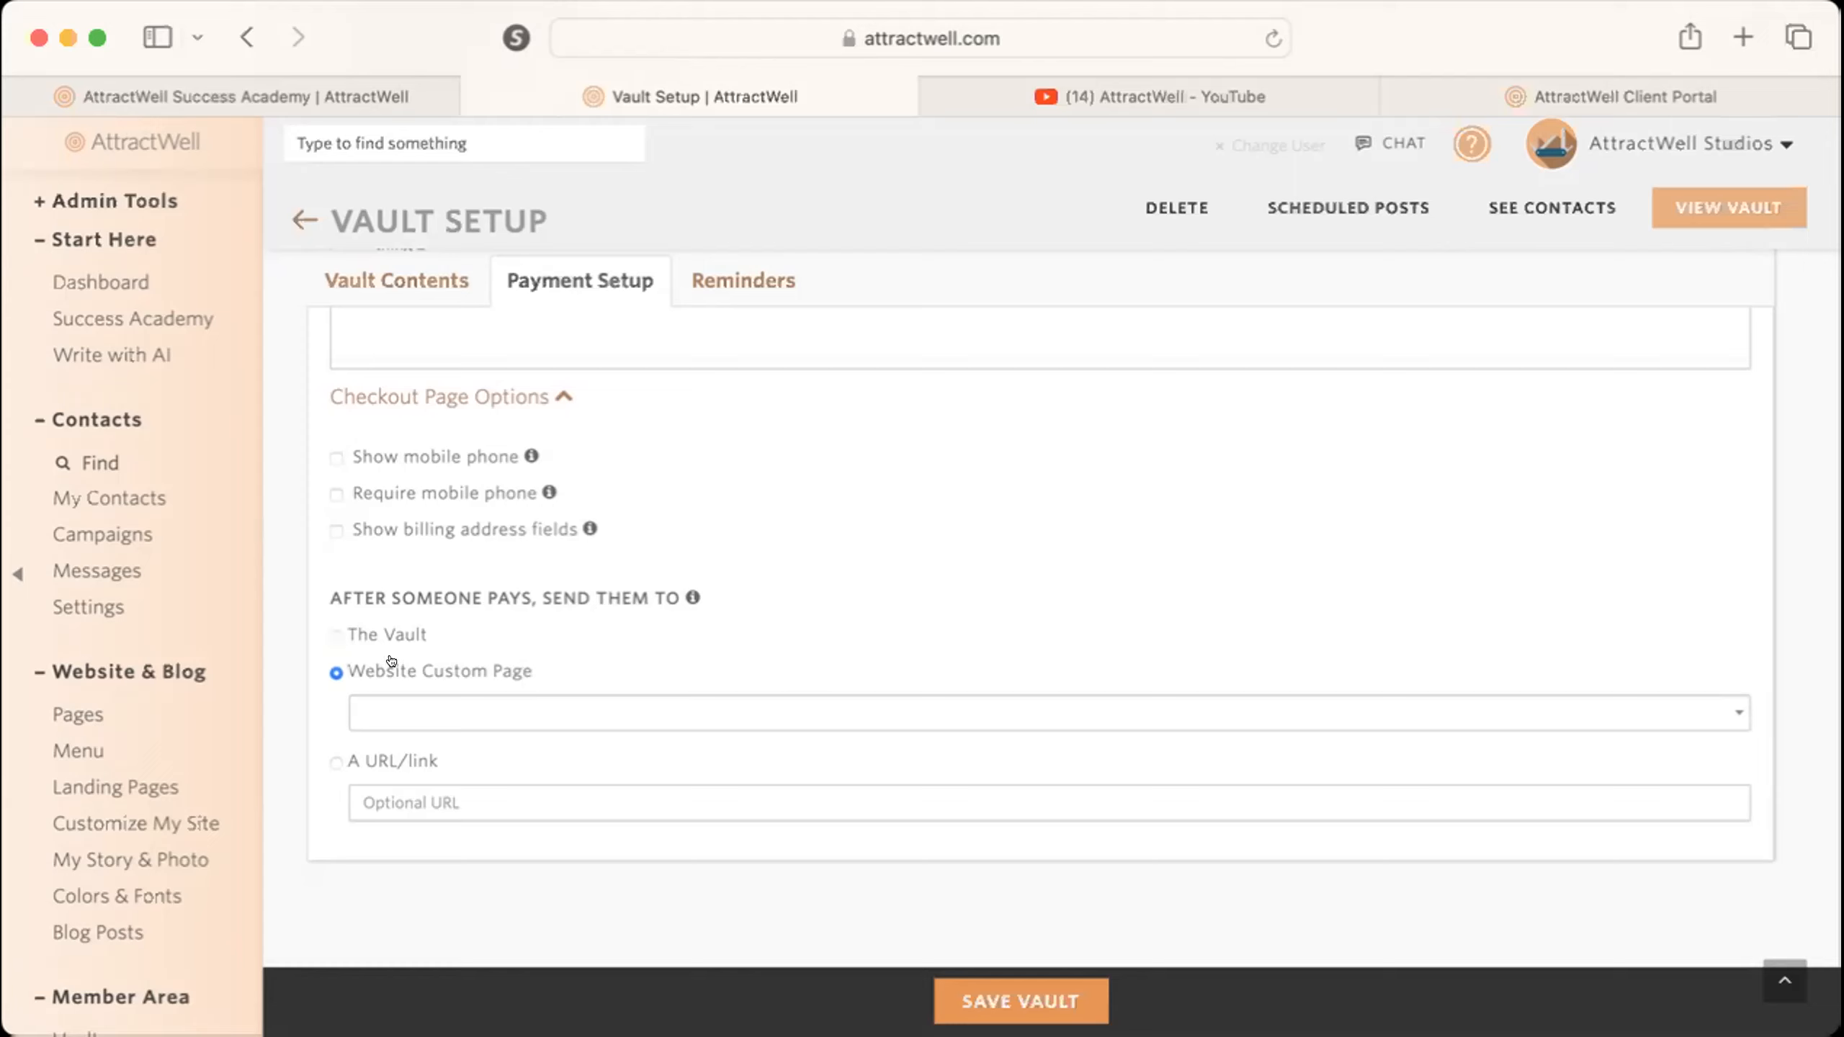
pyautogui.click(407, 715)
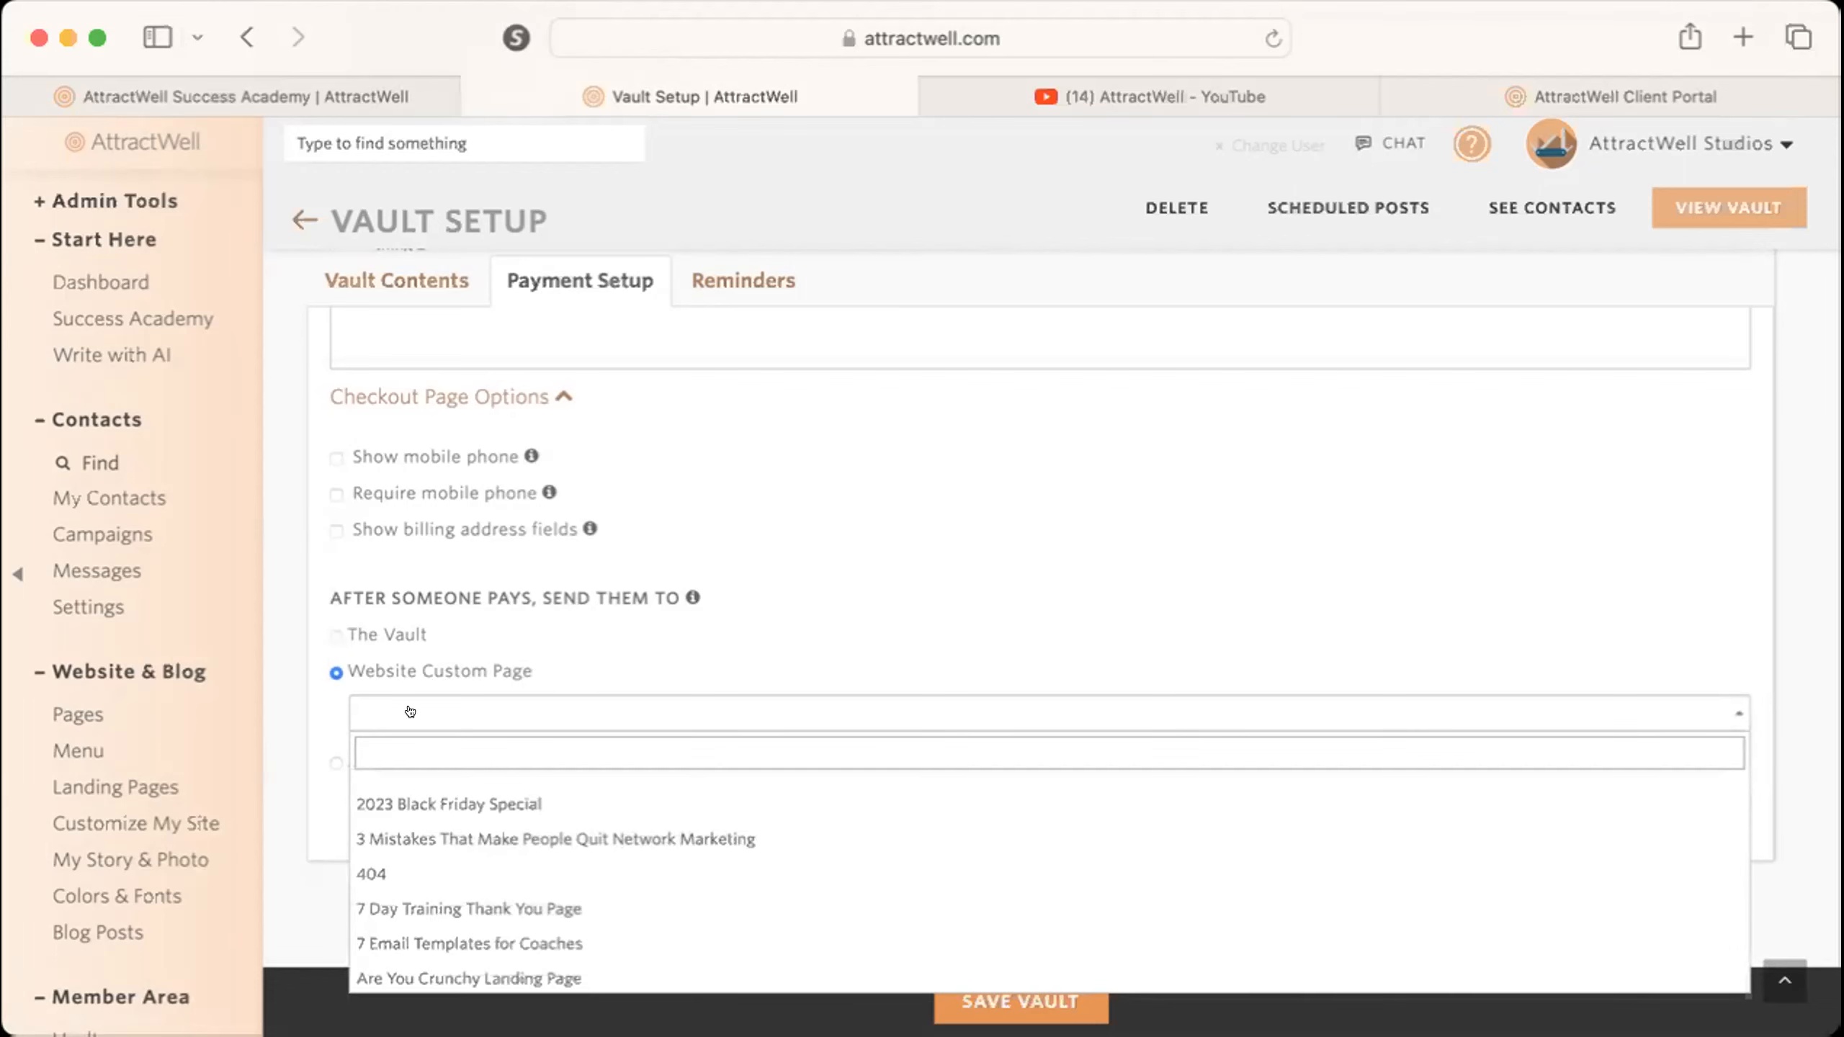
pyautogui.write('confirmation')
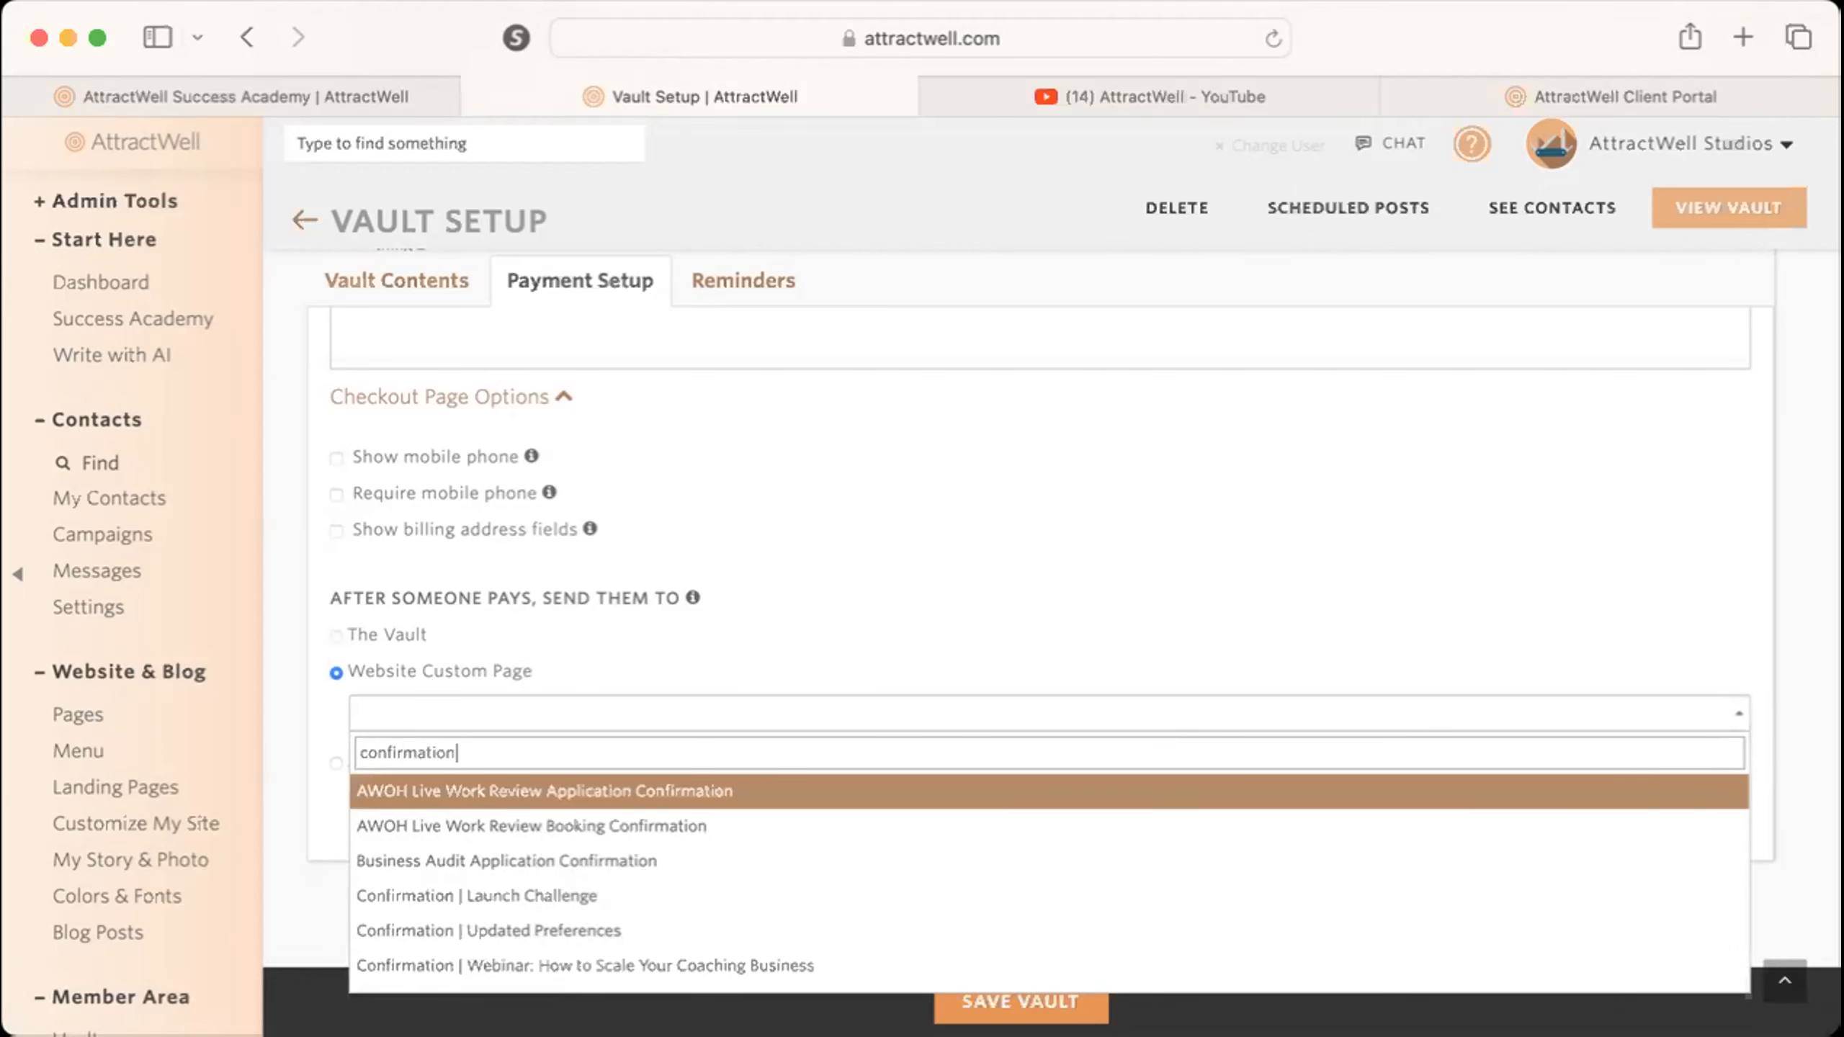
pyautogui.click(487, 895)
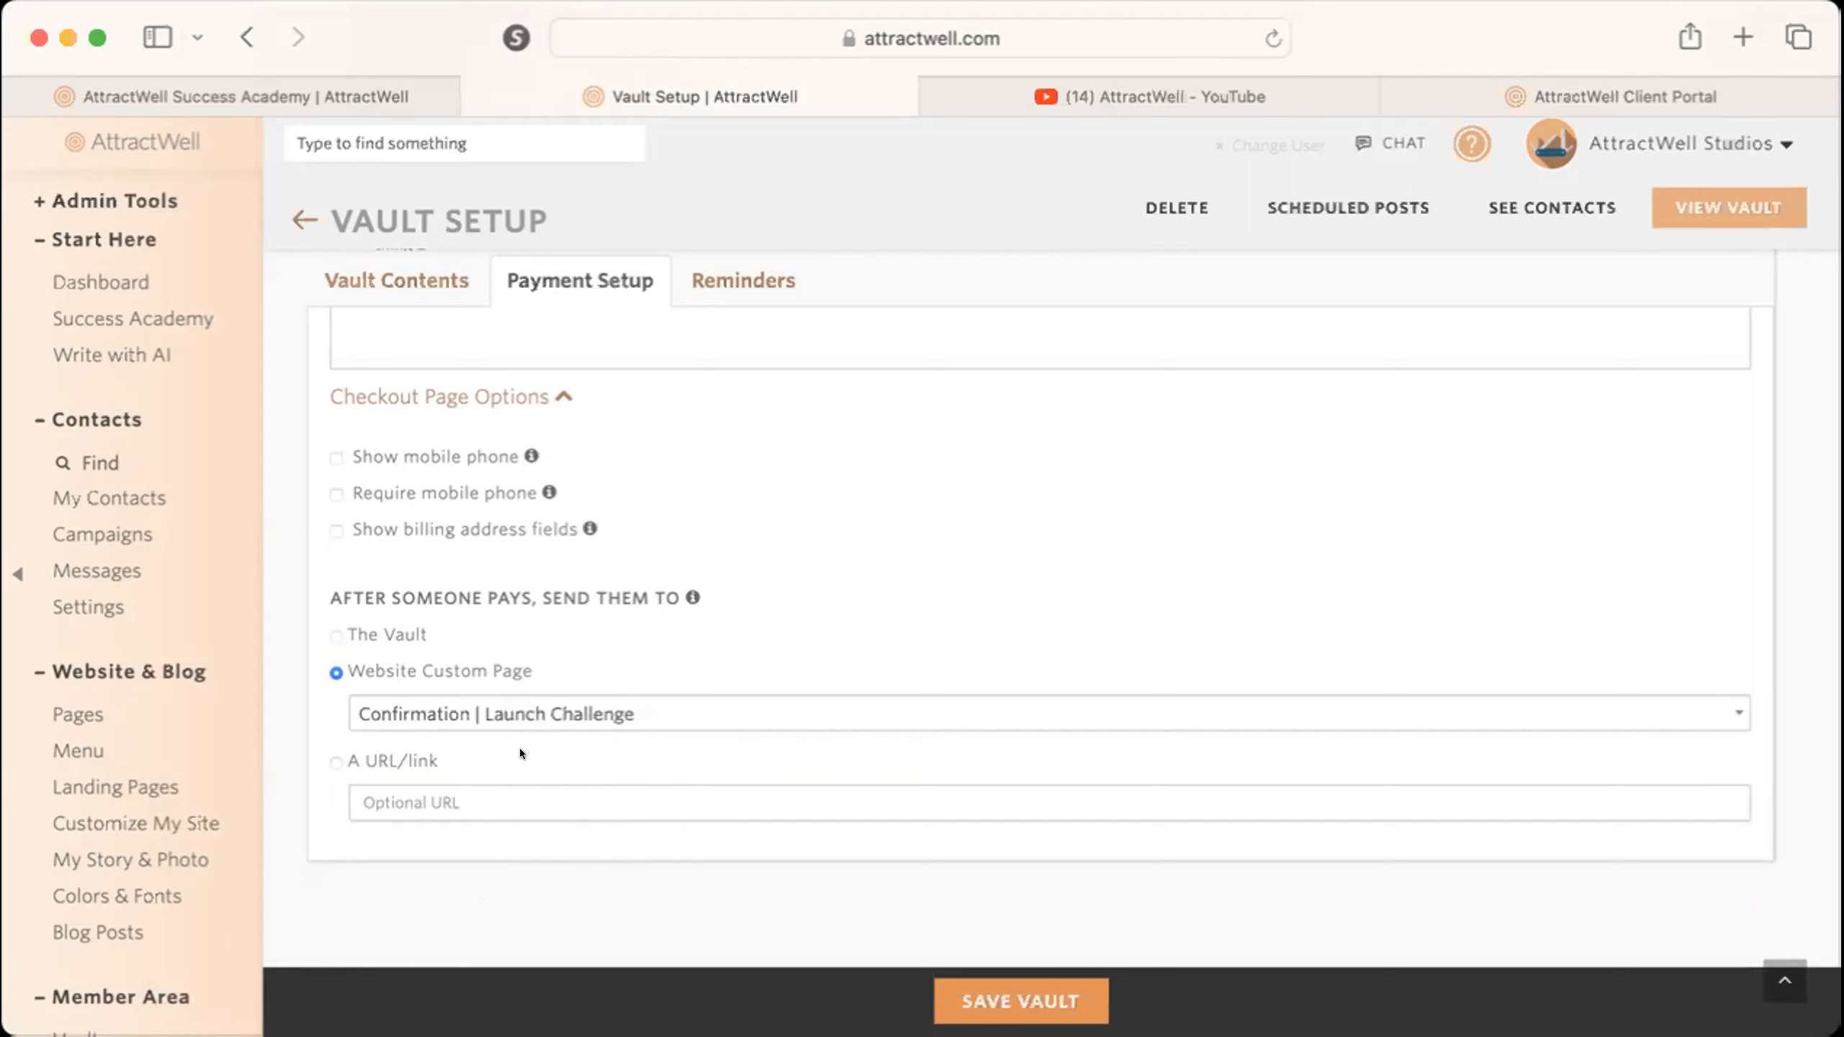
# Review the pricing plans and checkout page message, and save the vault.
pyautogui.scroll(10, 694, 697)
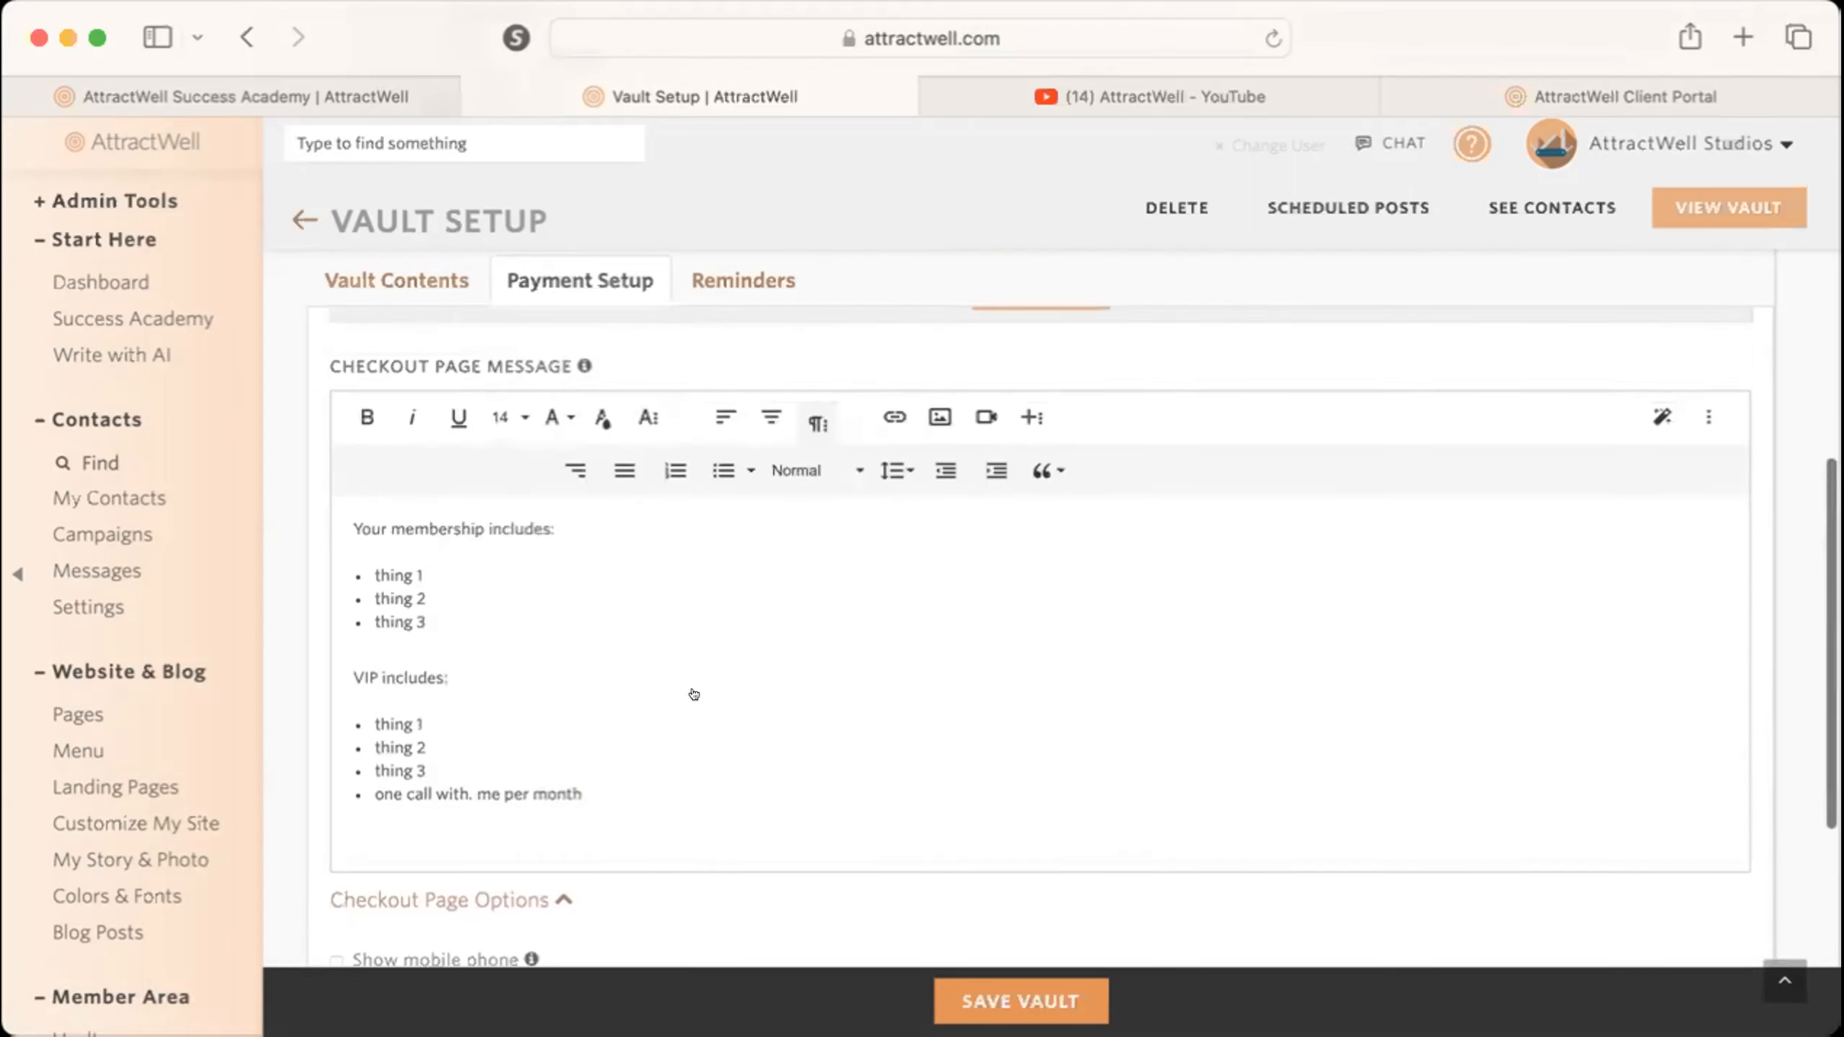
pyautogui.scroll(5, 693, 695)
pyautogui.scroll(-12, 693, 695)
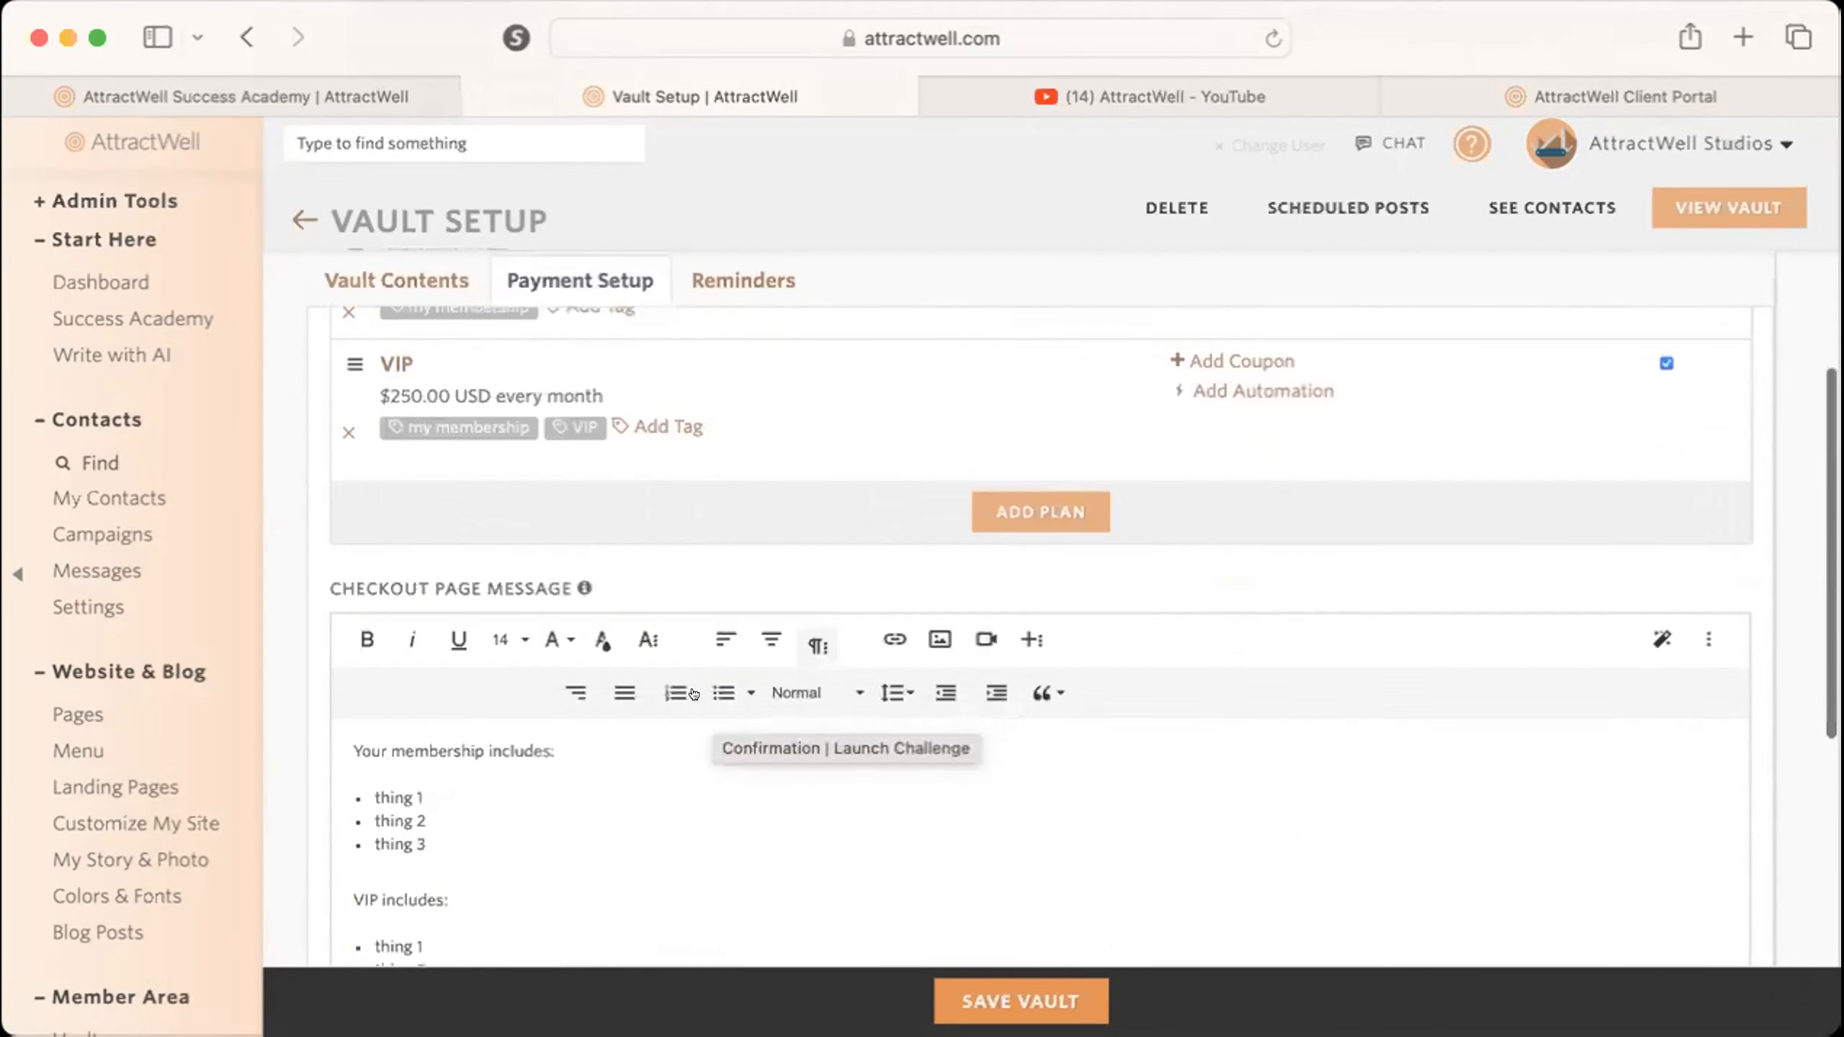
pyautogui.scroll(15, 693, 693)
pyautogui.scroll(-5, 1170, 754)
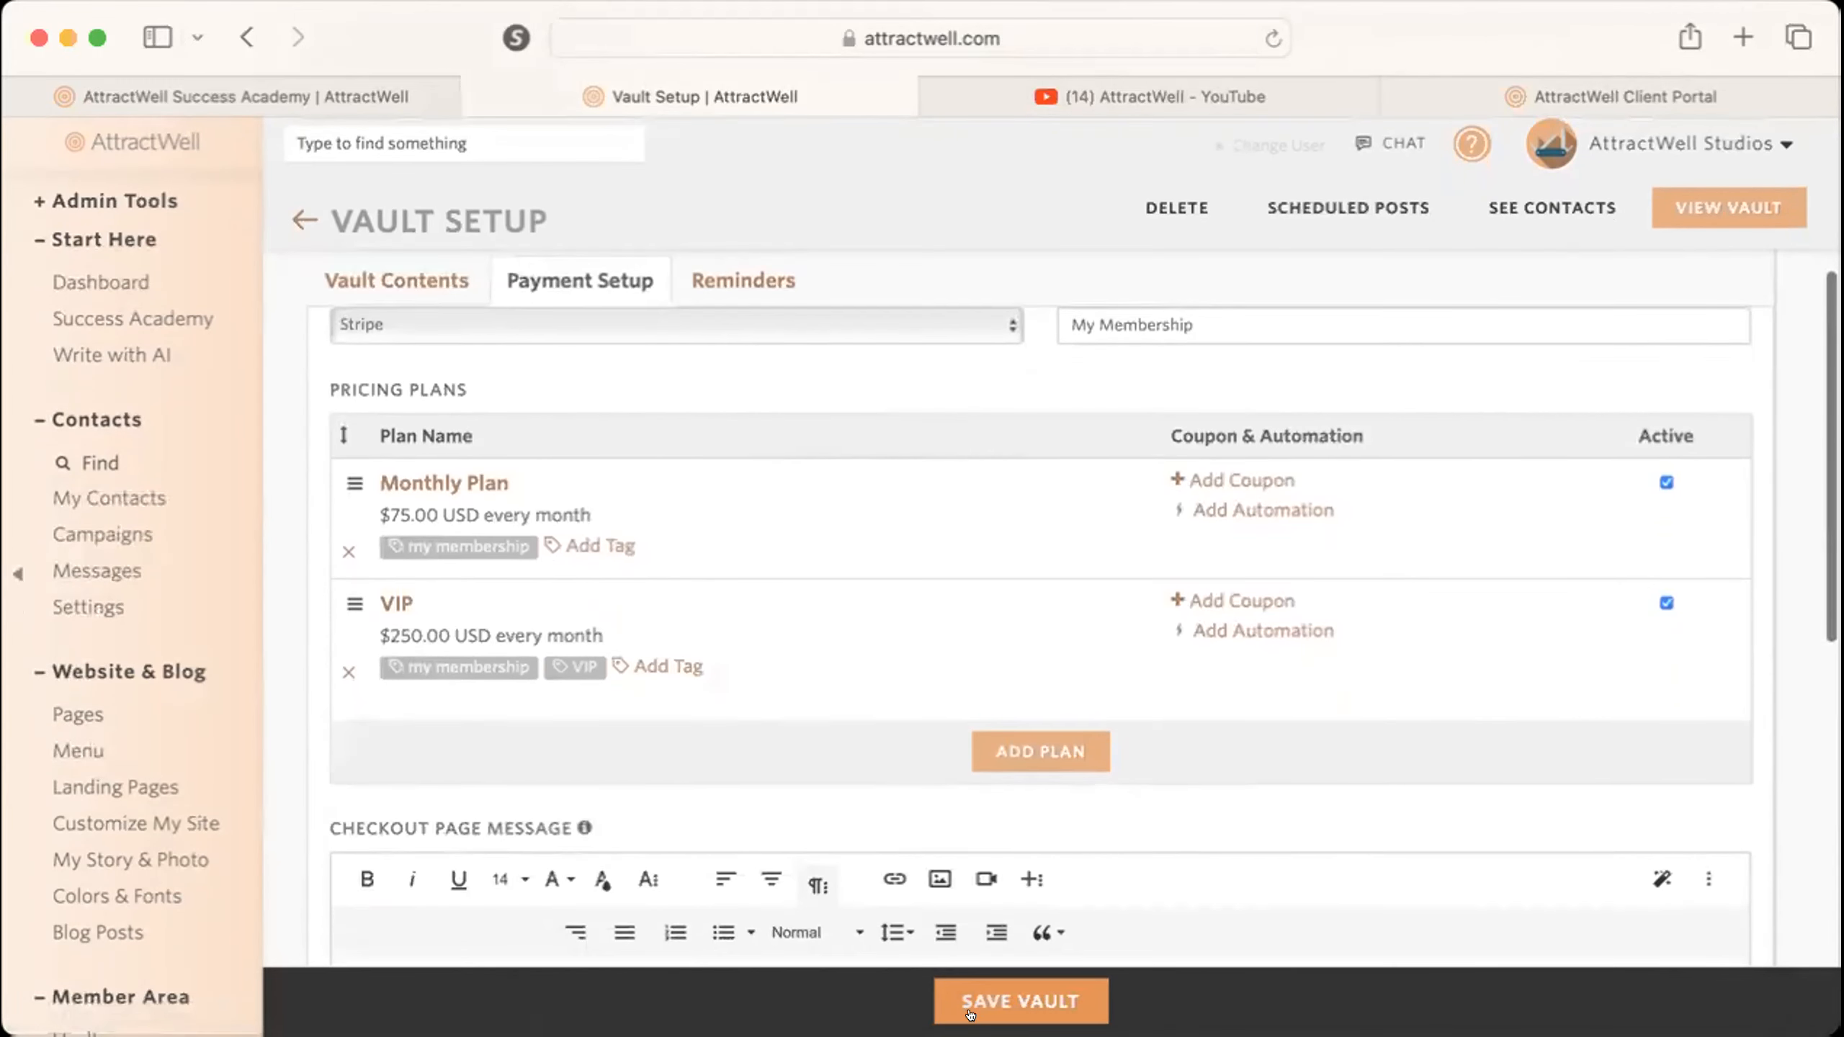
pyautogui.click(982, 1002)
pyautogui.click(1183, 784)
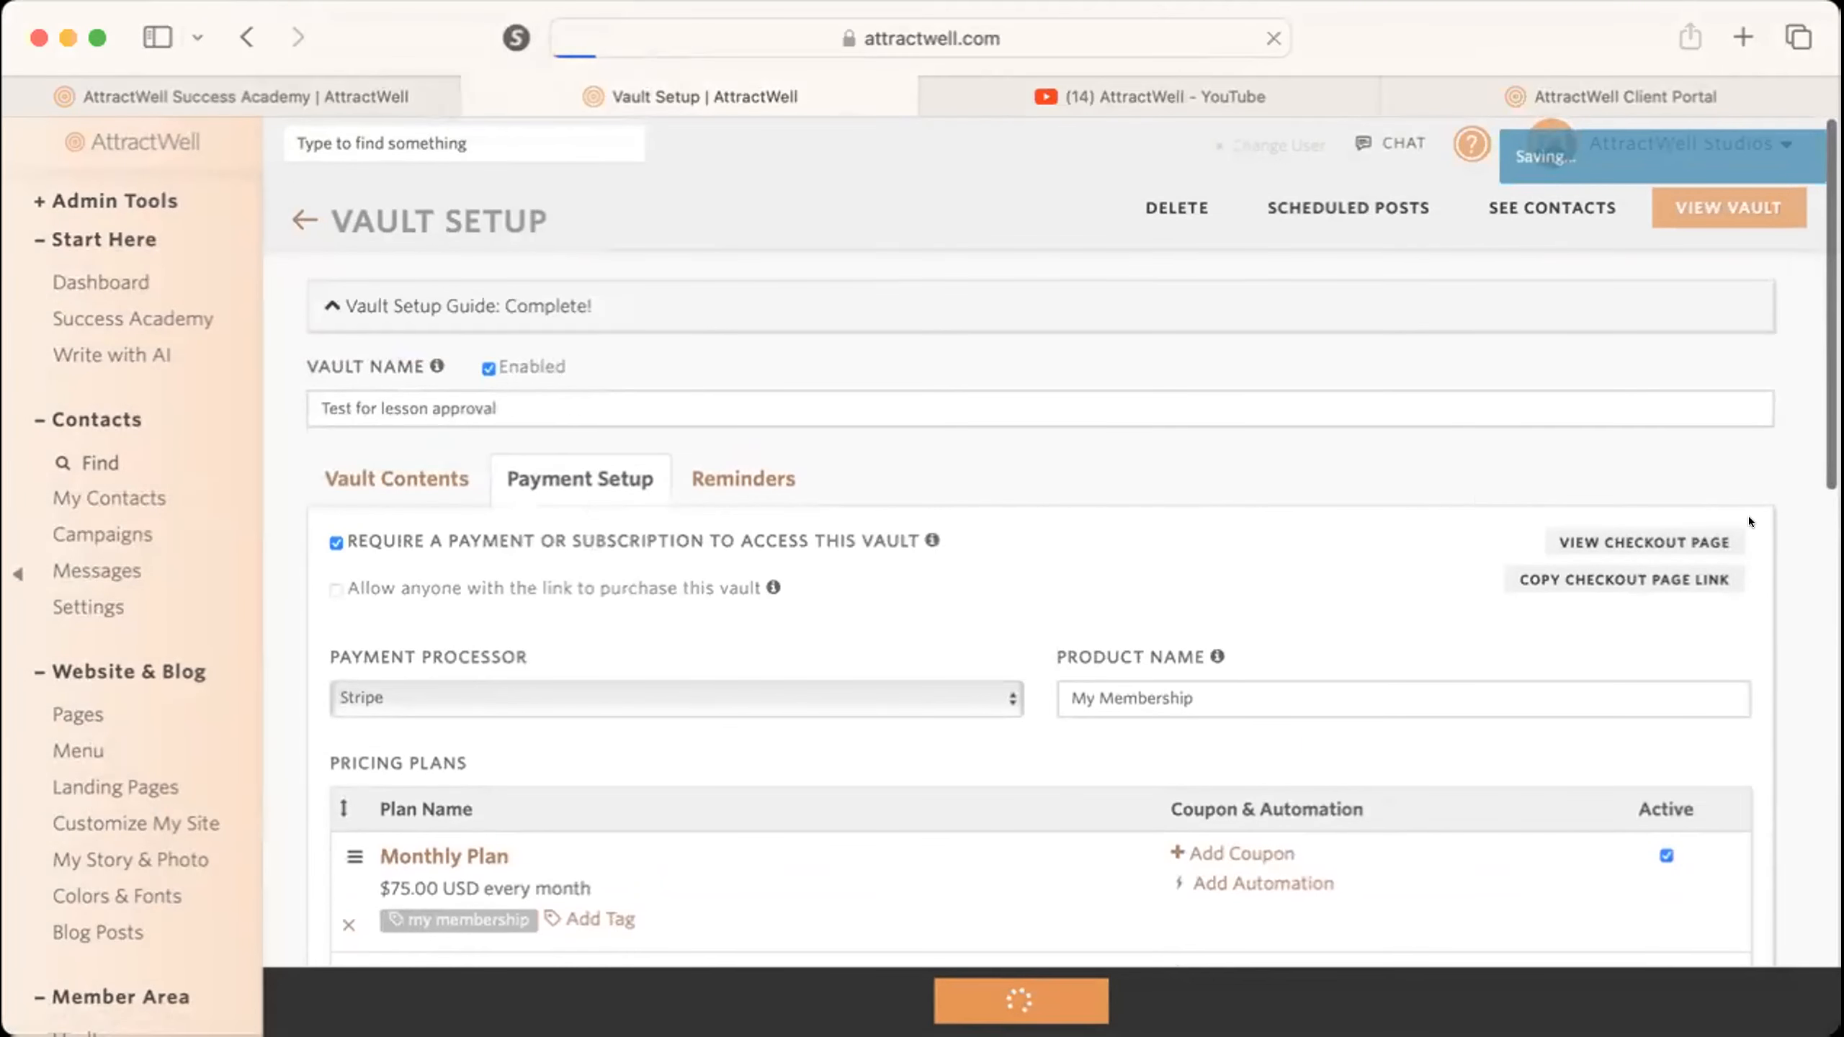
# Preview the checkout page from the vault's payment setup, close it, and copy the checkout page link.
pyautogui.rightClick(1683, 538)
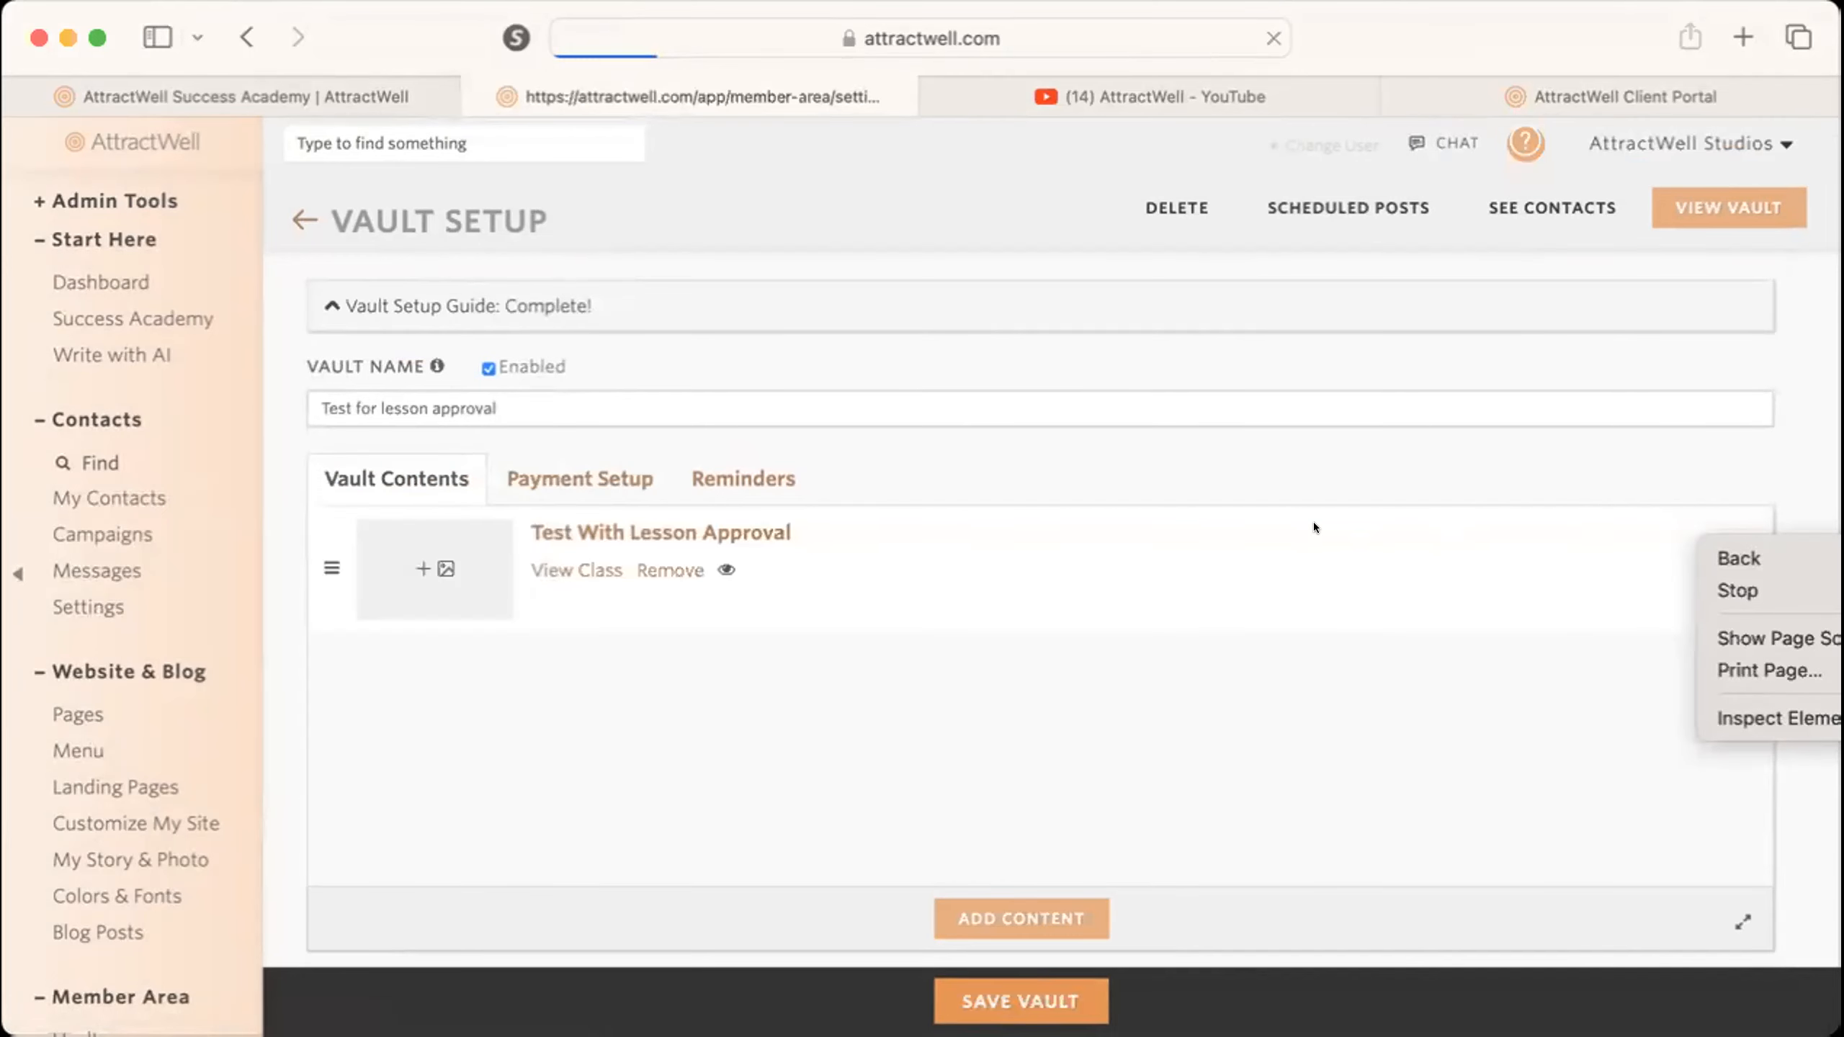
pyautogui.click(590, 471)
pyautogui.click(639, 476)
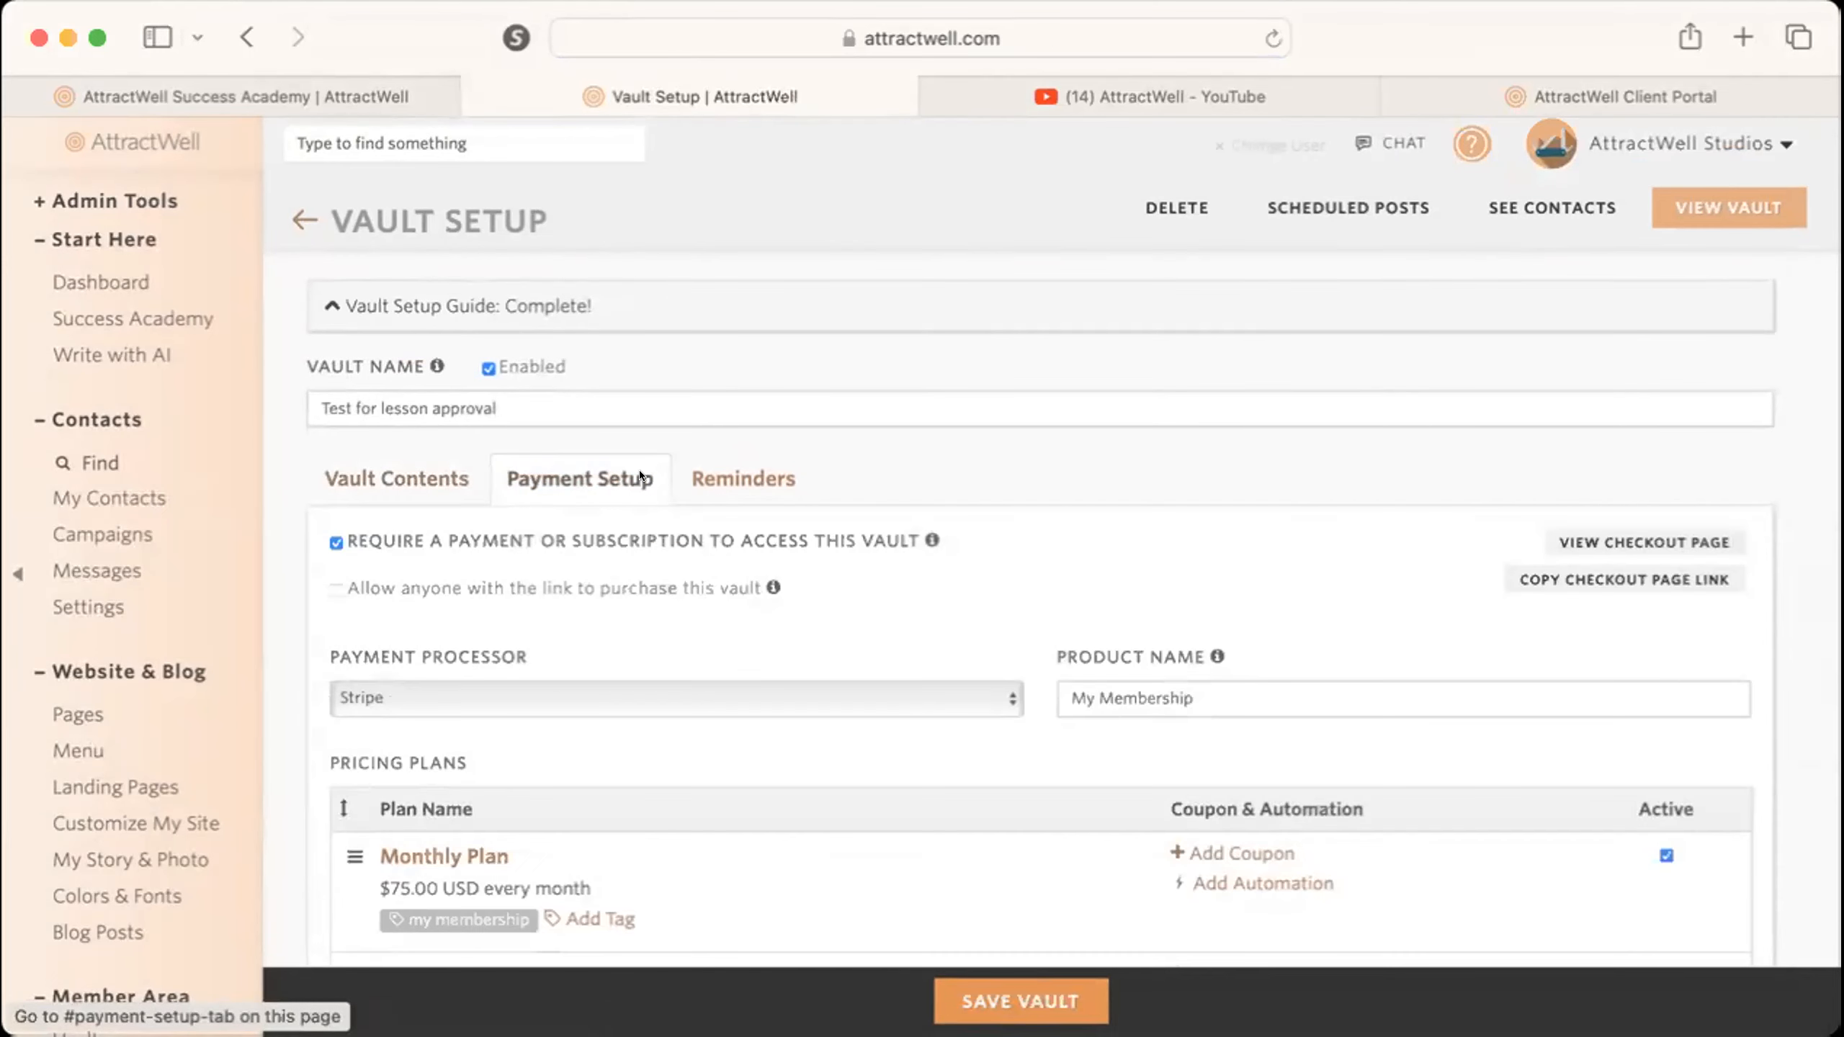
pyautogui.click(1656, 541)
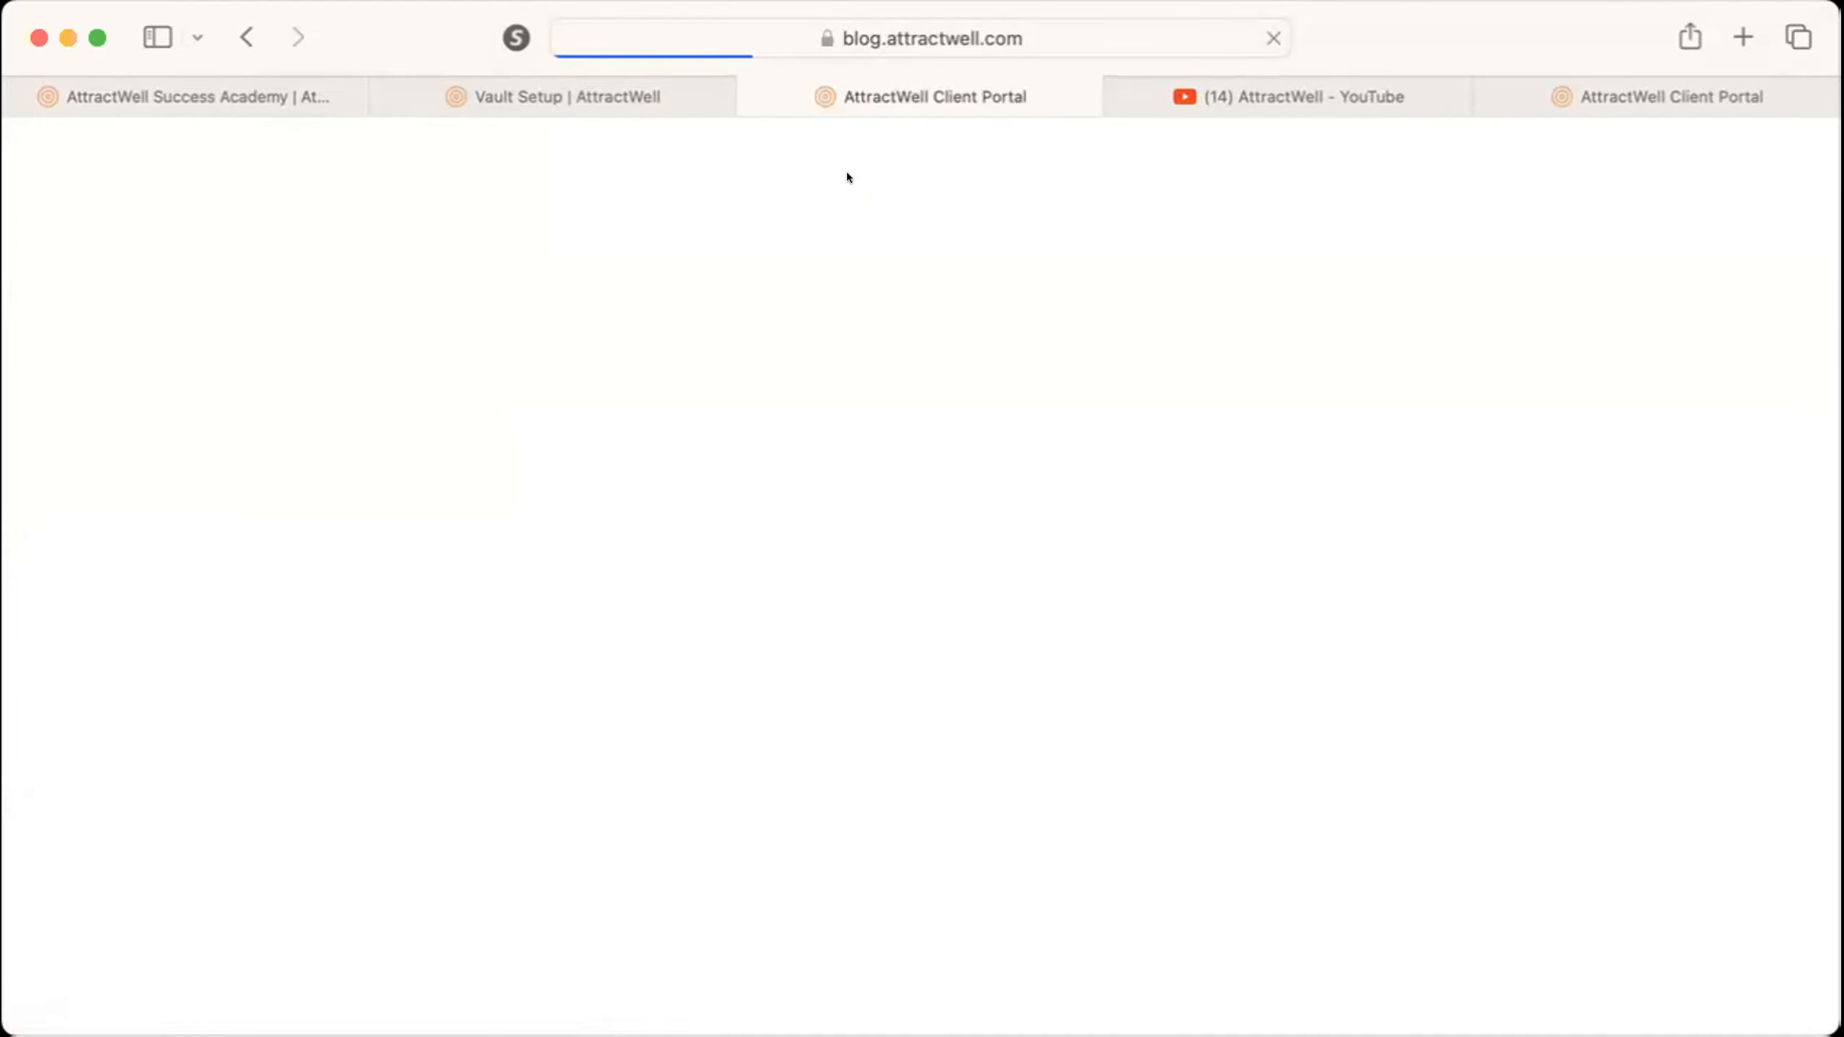
pyautogui.press('super+w')
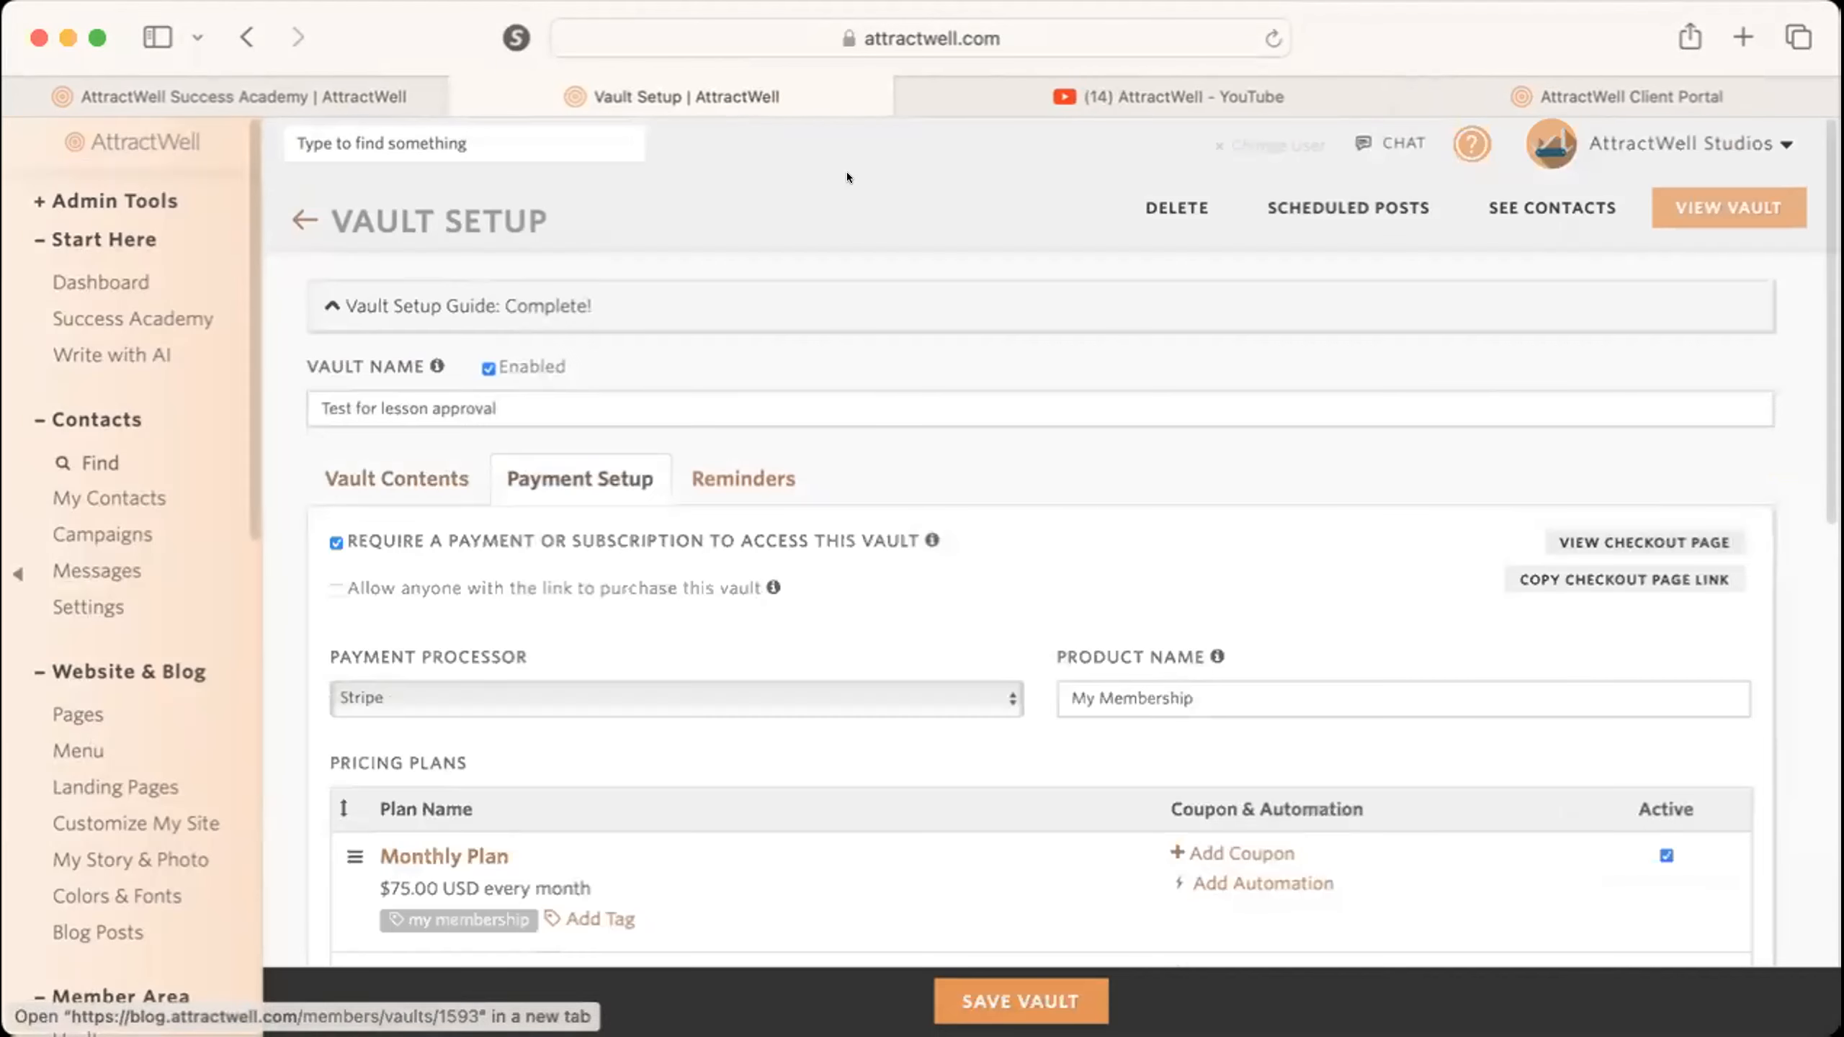
pyautogui.click(1646, 573)
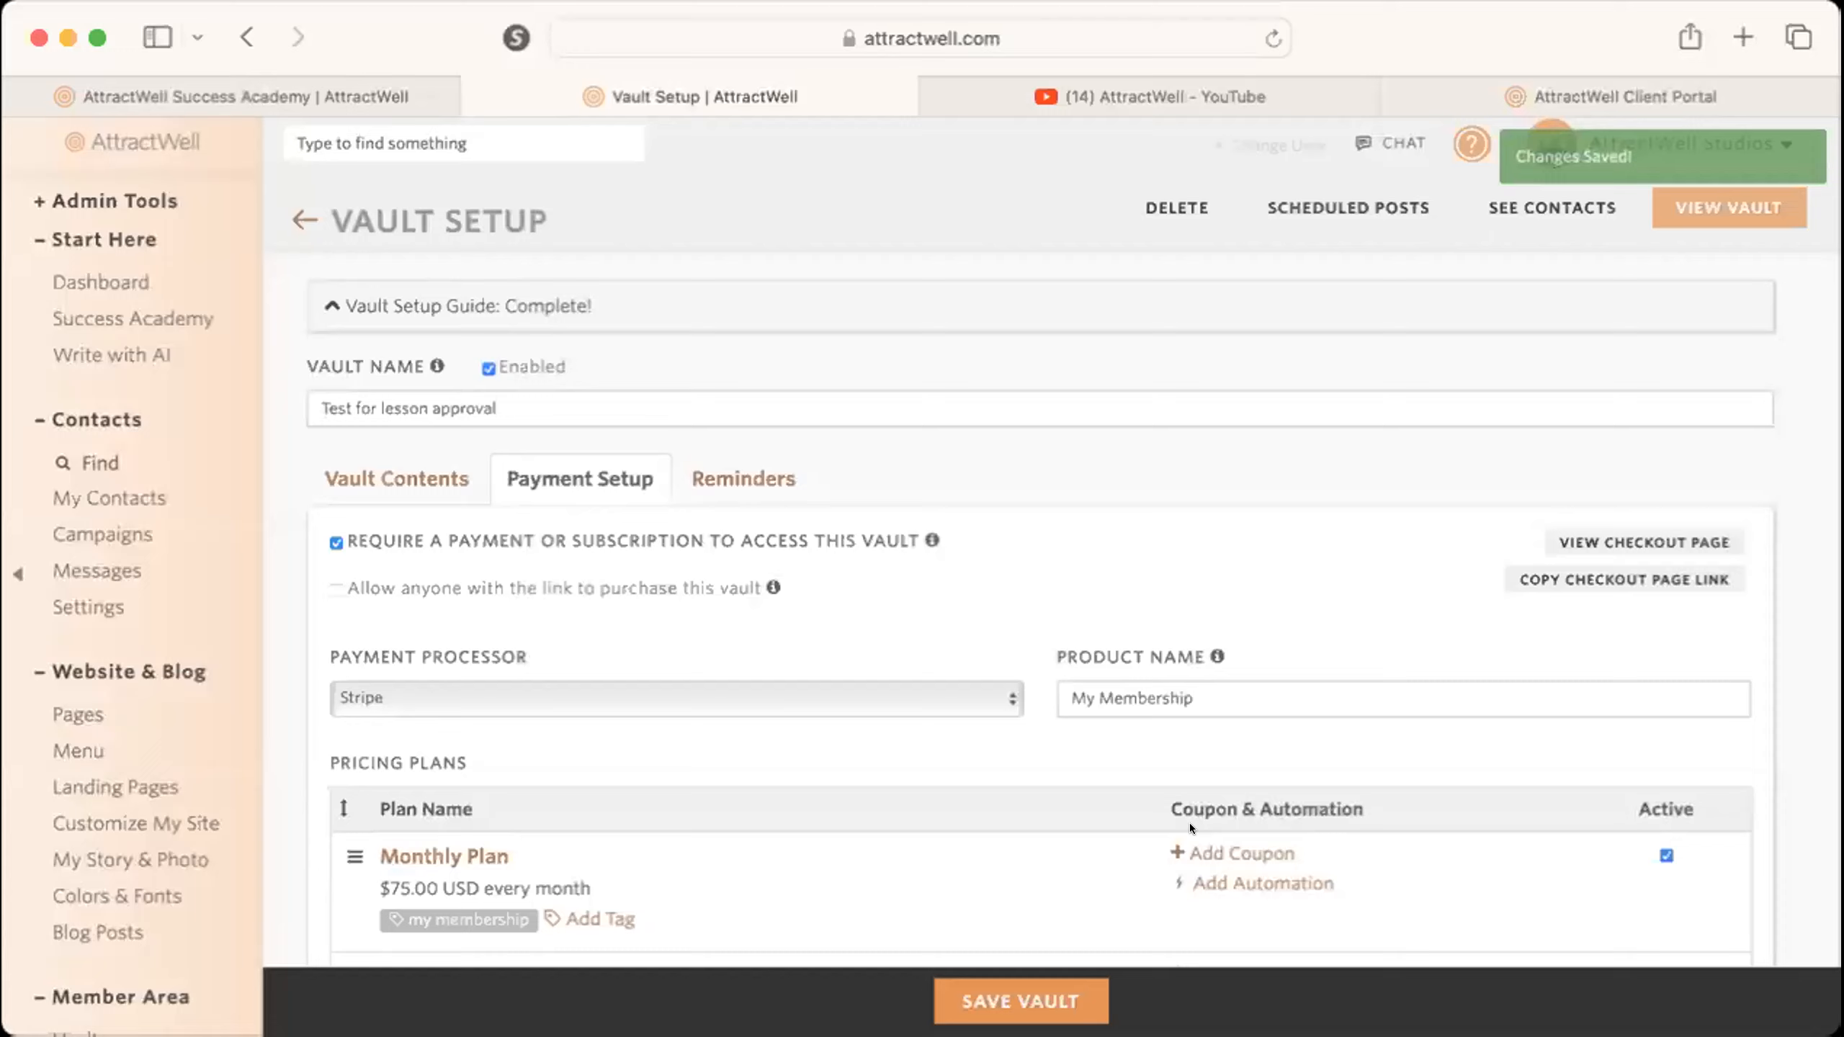
# Show the vault's contents.
pyautogui.scroll(-1, 1190, 823)
pyautogui.scroll(1, 1190, 824)
pyautogui.click(345, 458)
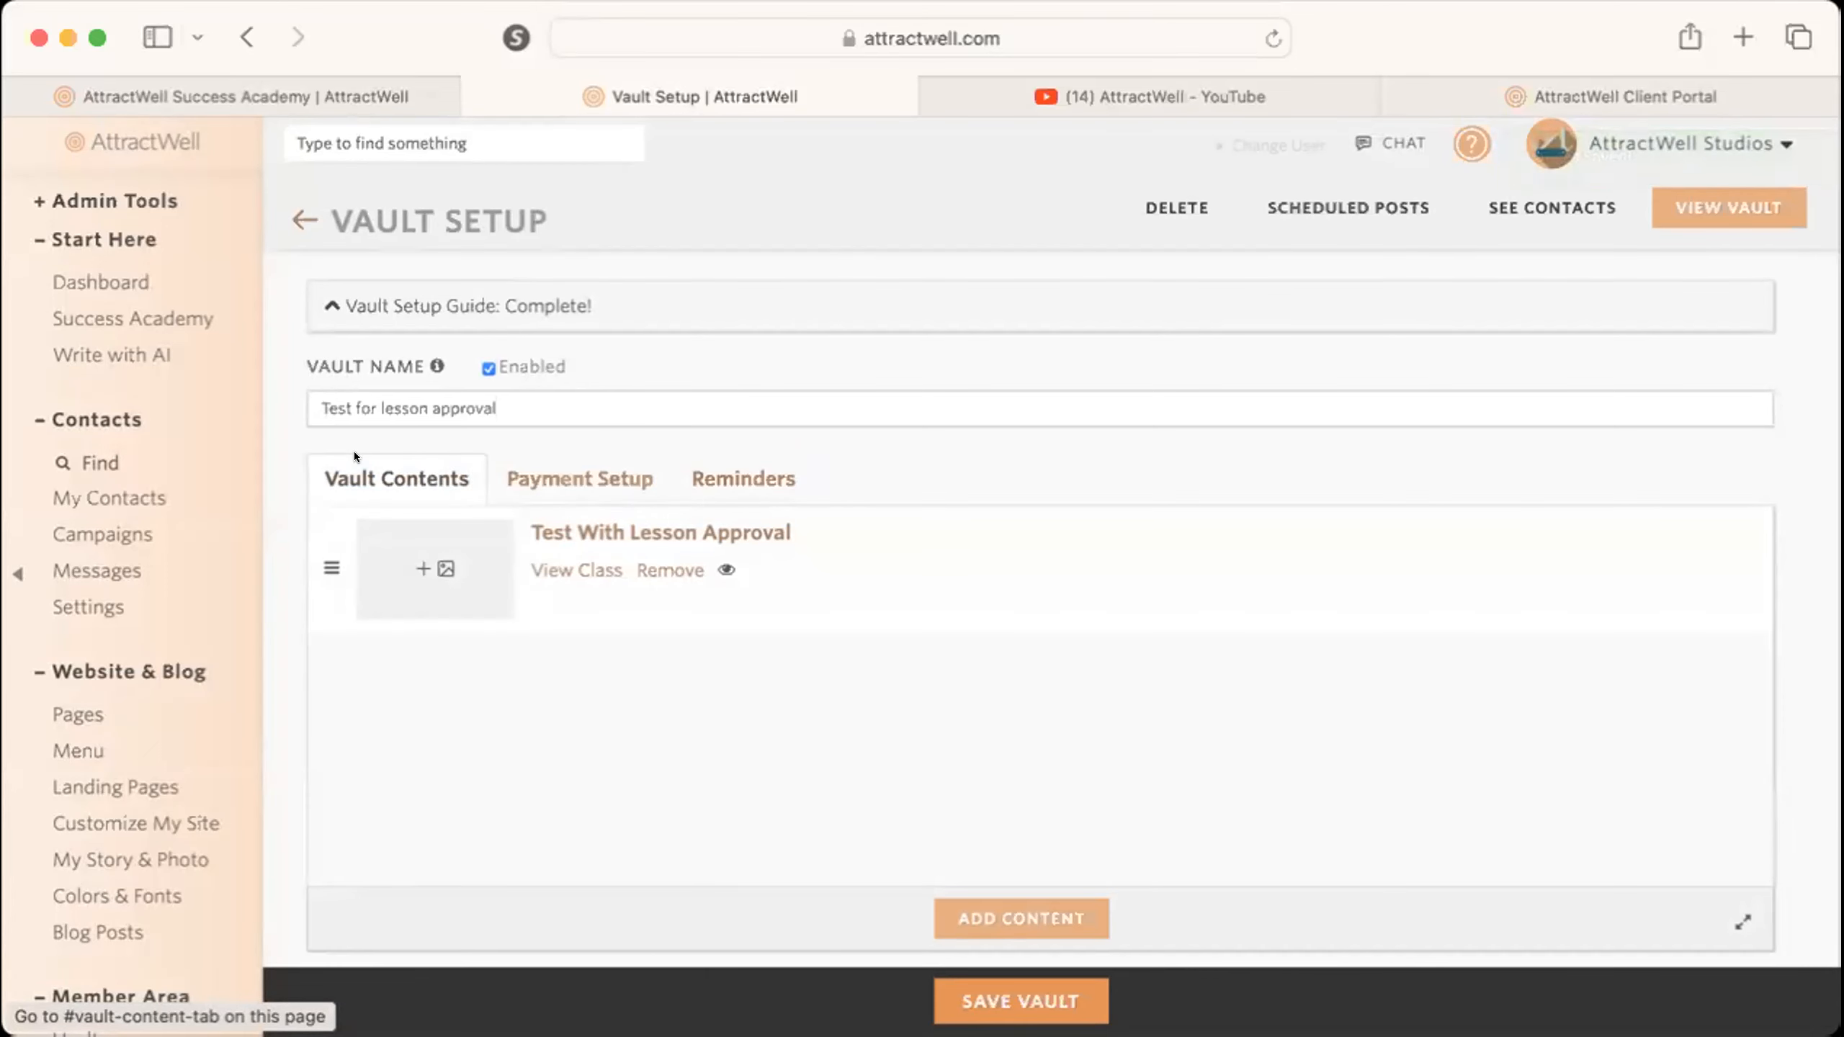
# In the payment setup, allow anyone with the link to purchase the vault and copy the checkout page link.
pyautogui.click(581, 479)
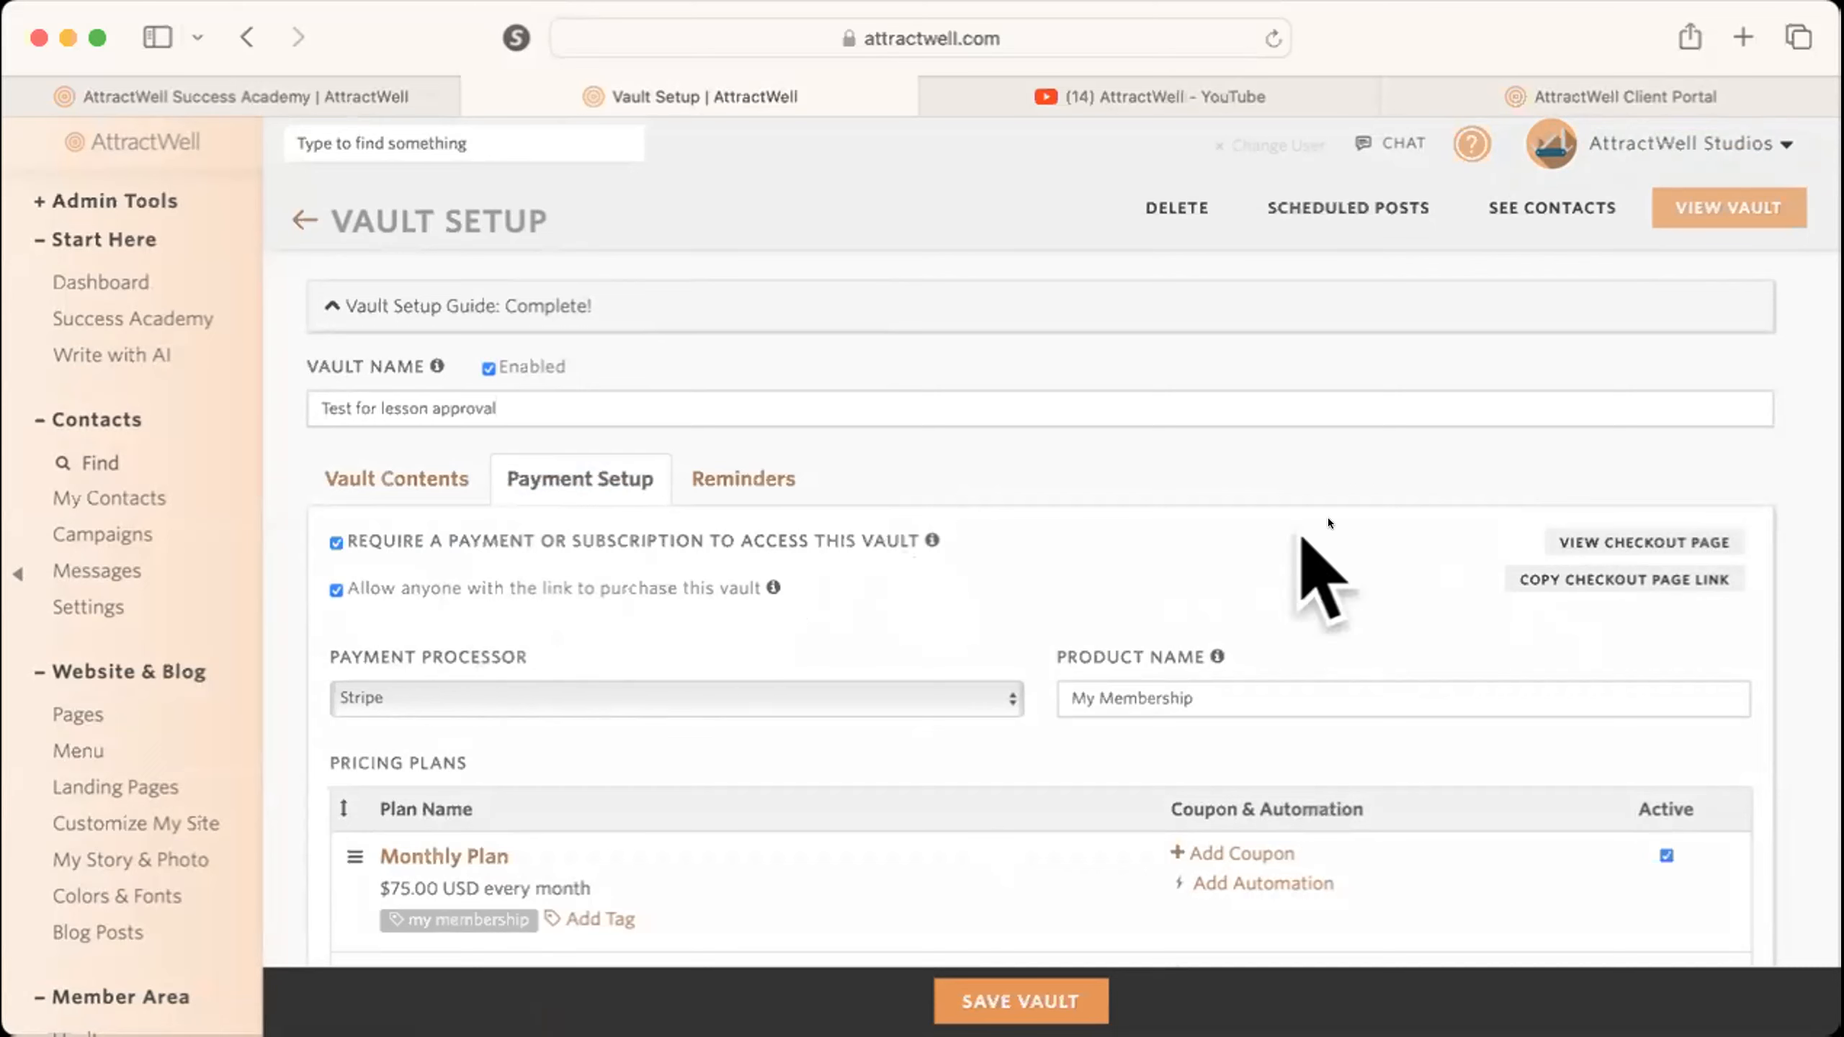
pyautogui.click(1624, 580)
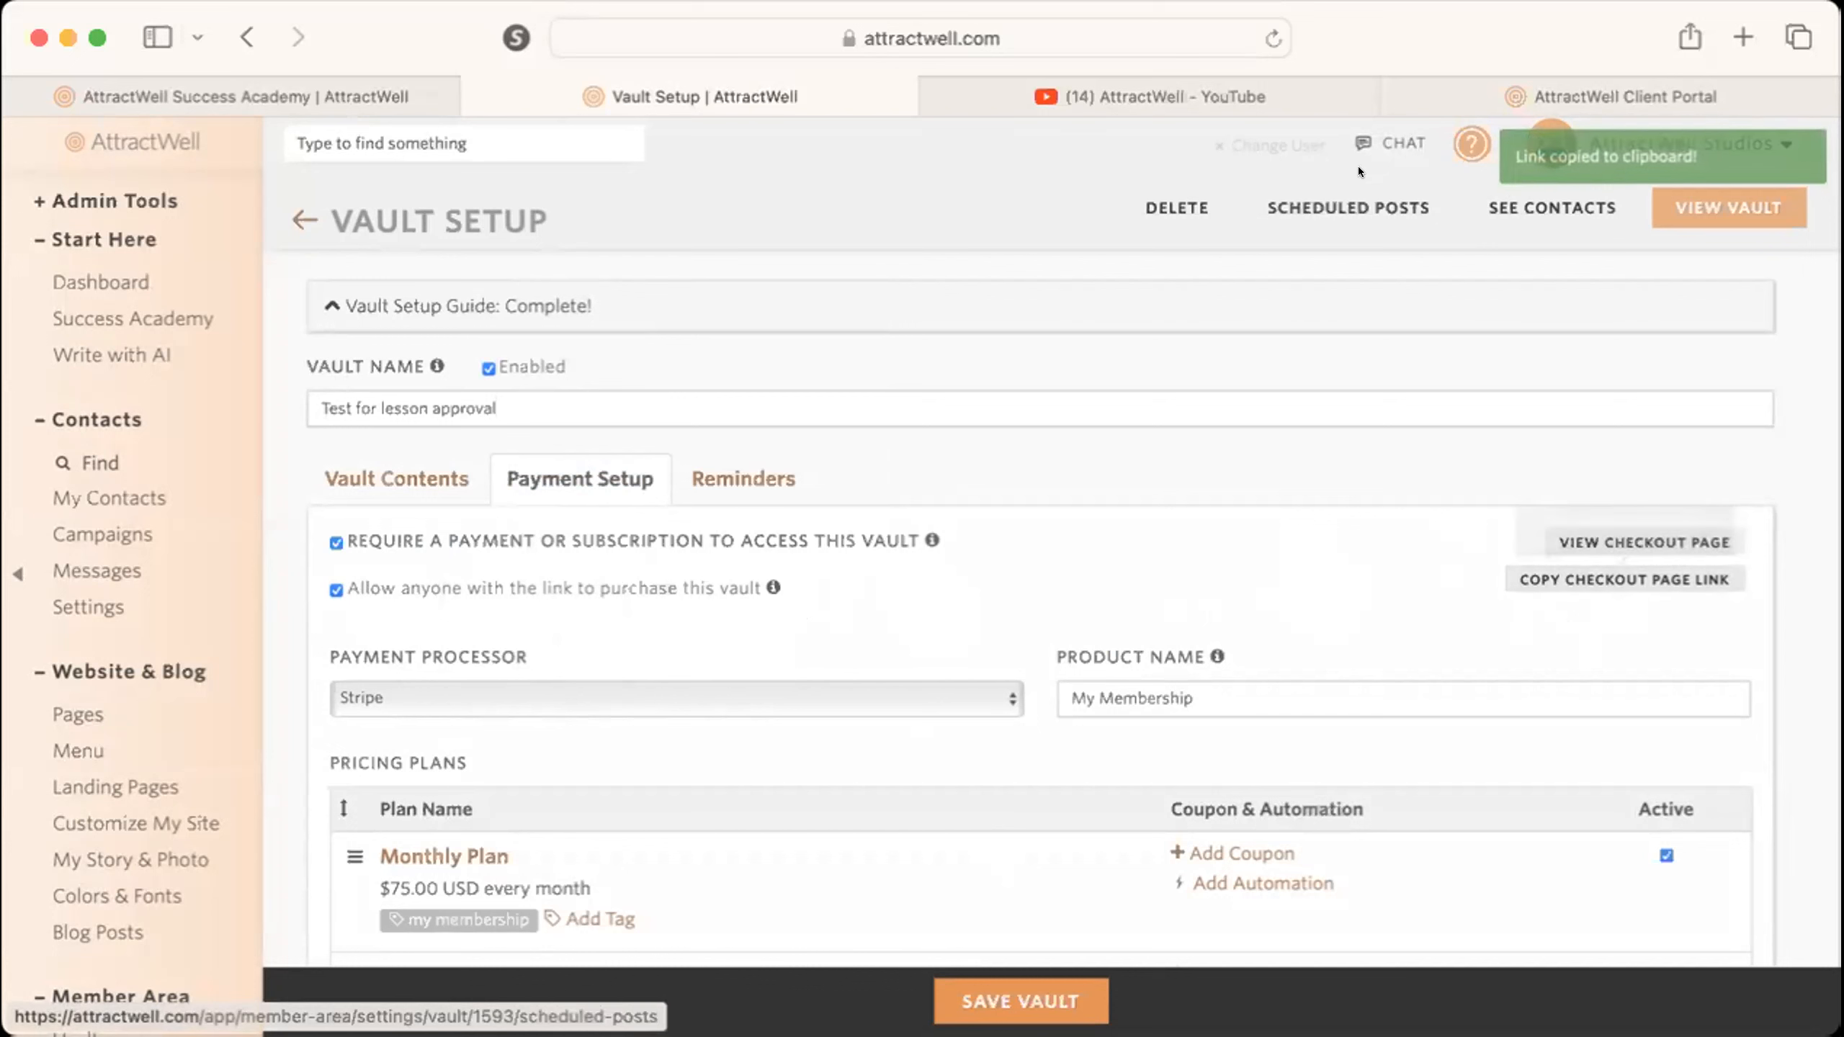
# Save the vault with its open purchase-link setting.
pyautogui.click(1333, 4)
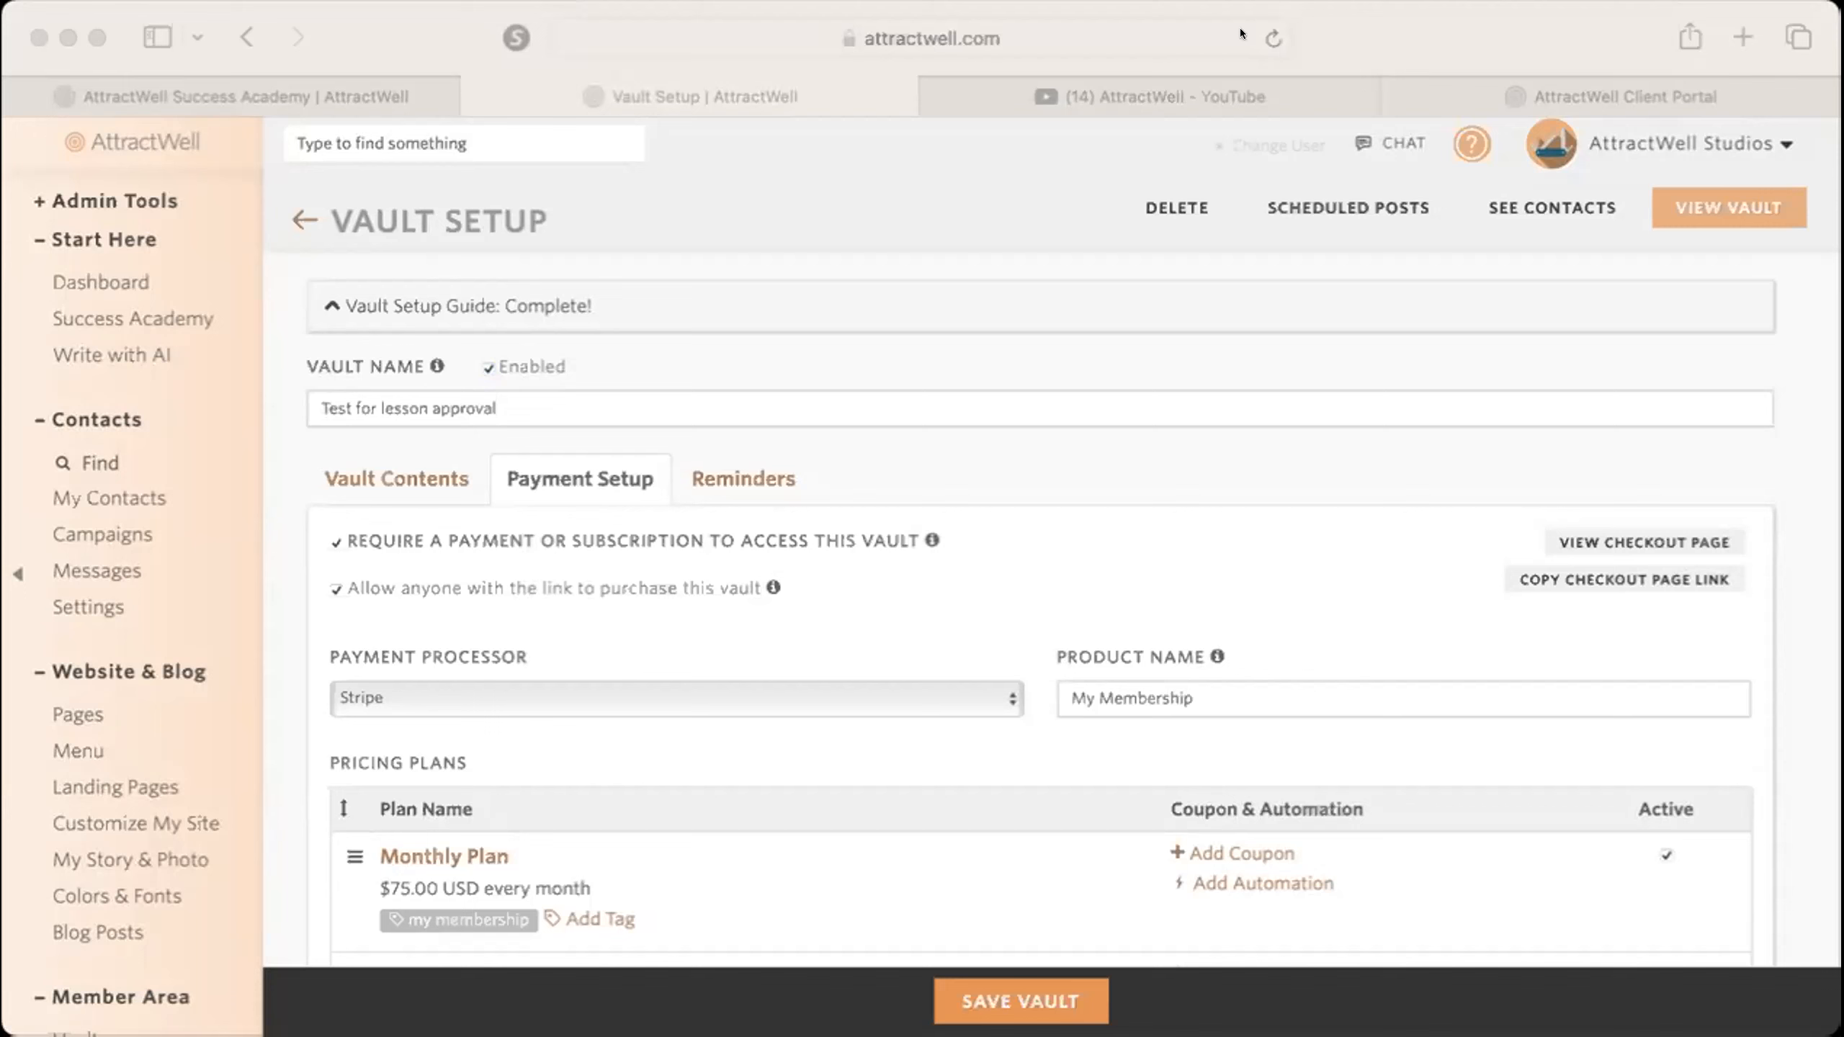
pyautogui.moveTo(799, 981); pyautogui.dragTo(995, 1010)
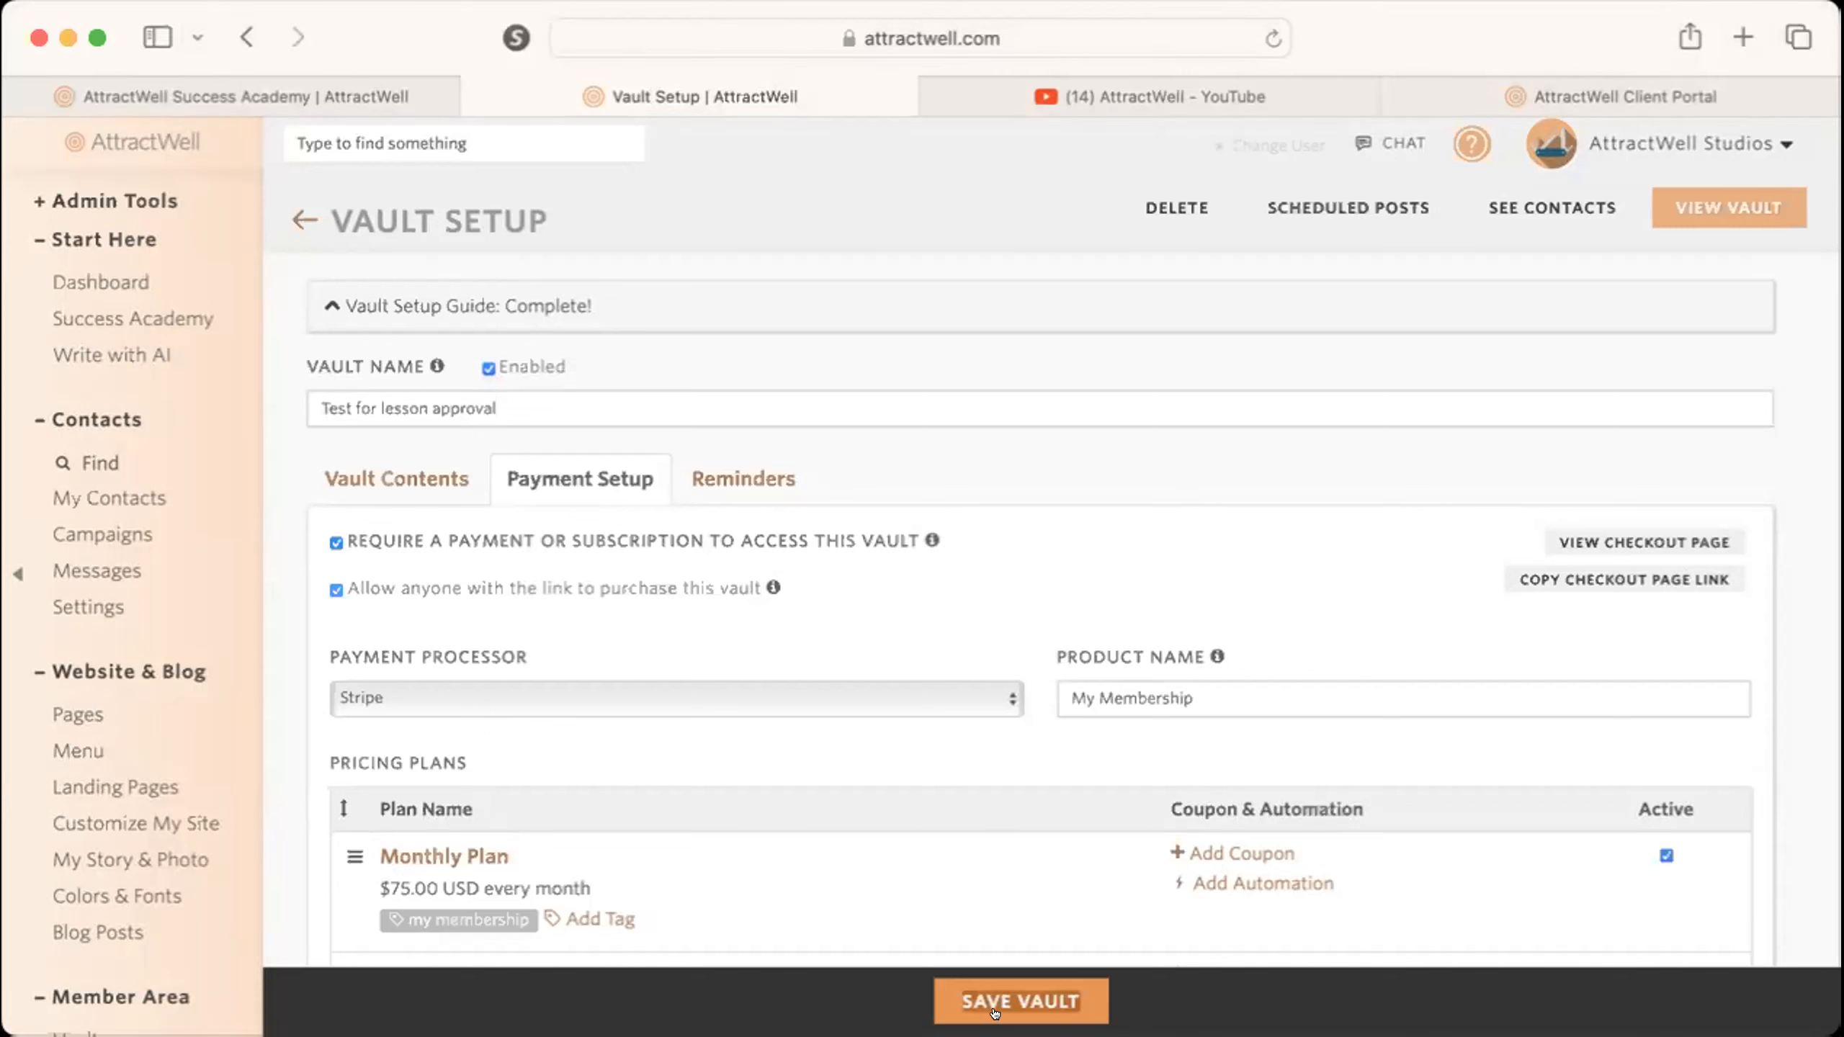
pyautogui.click(995, 1012)
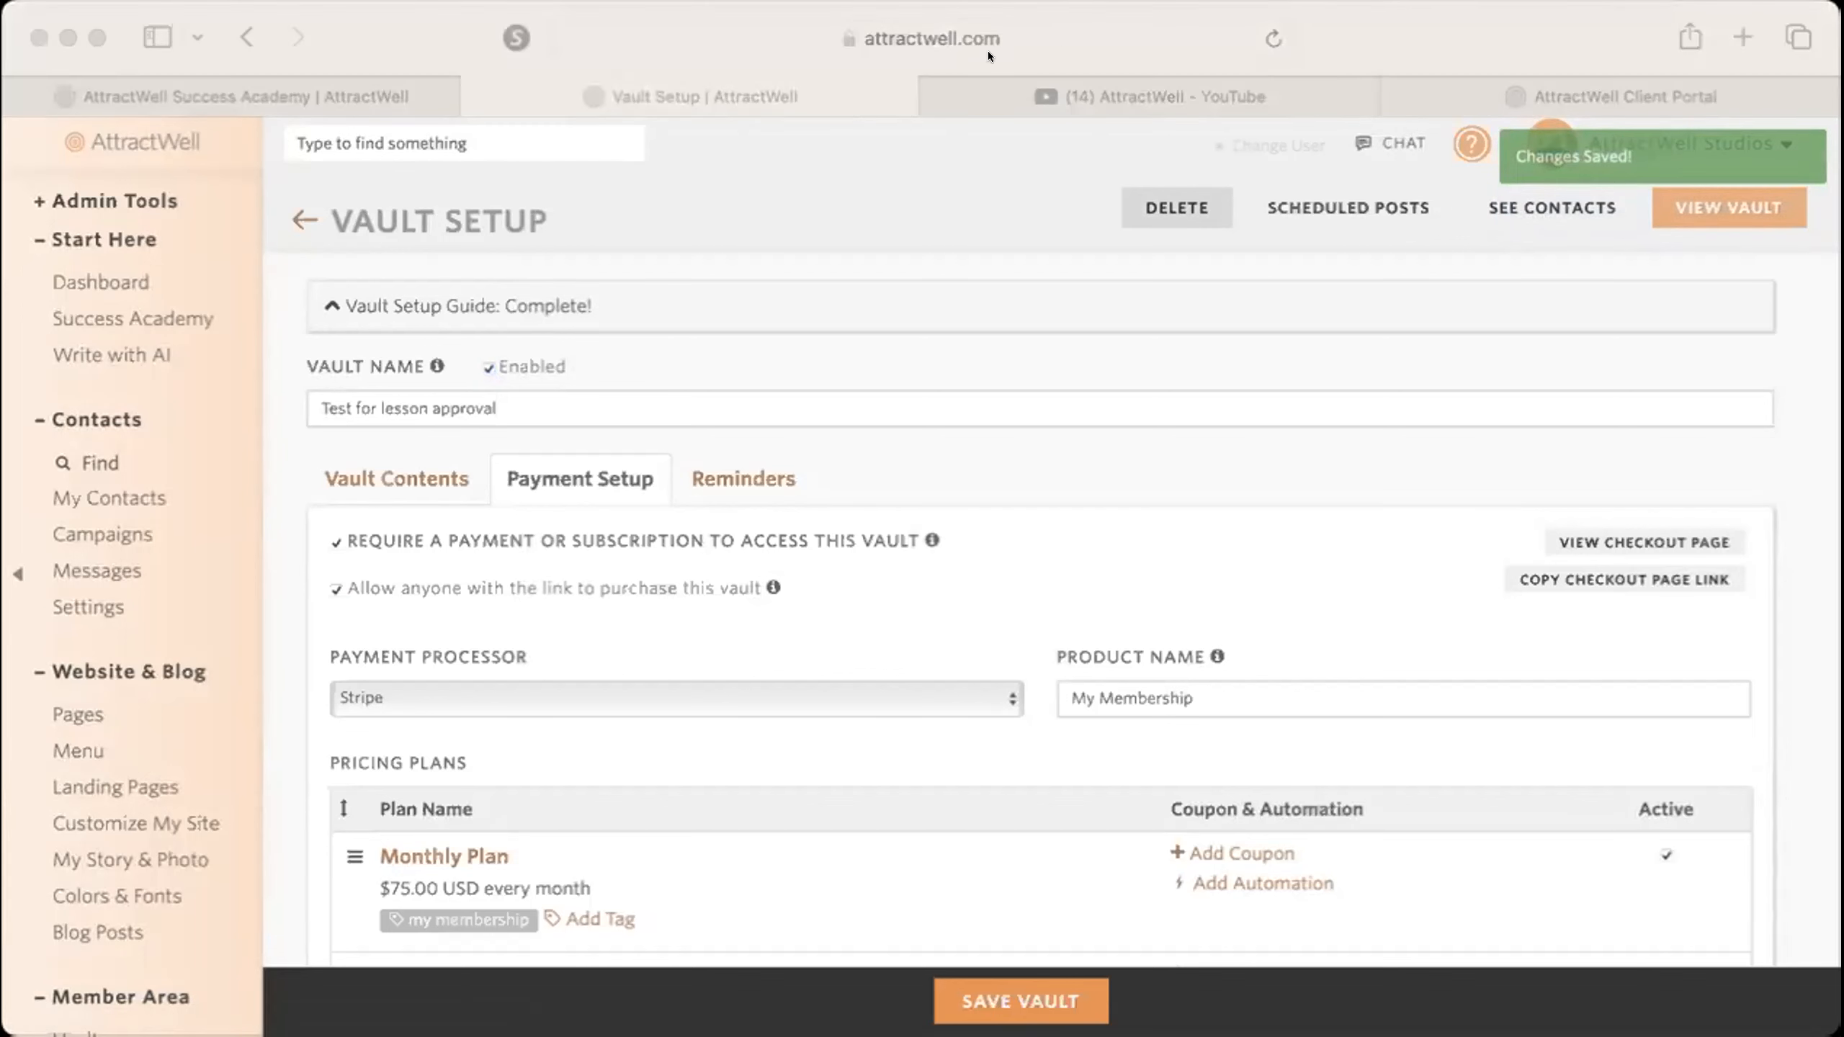
# Open the copied checkout link in a private browser window and examine the message, sign-up form and payment options.
pyautogui.click(939, 34)
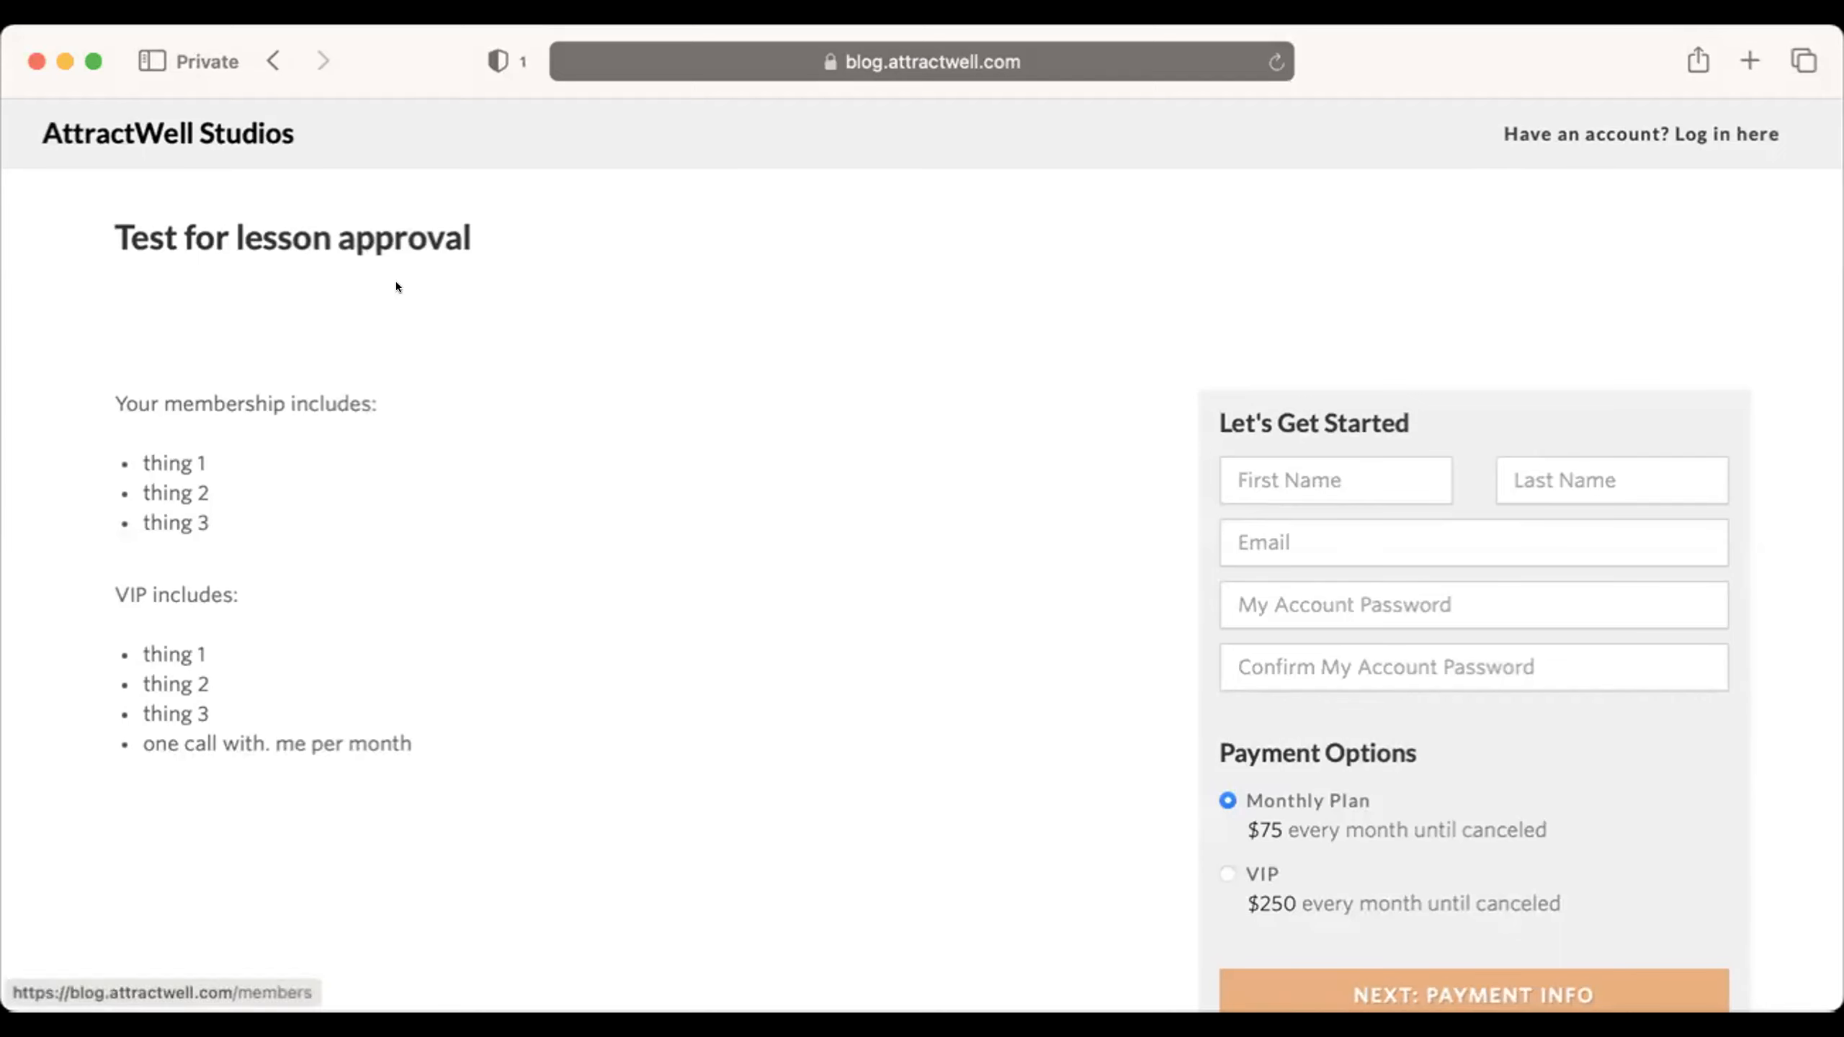
pyautogui.scroll(-3, 639, 446)
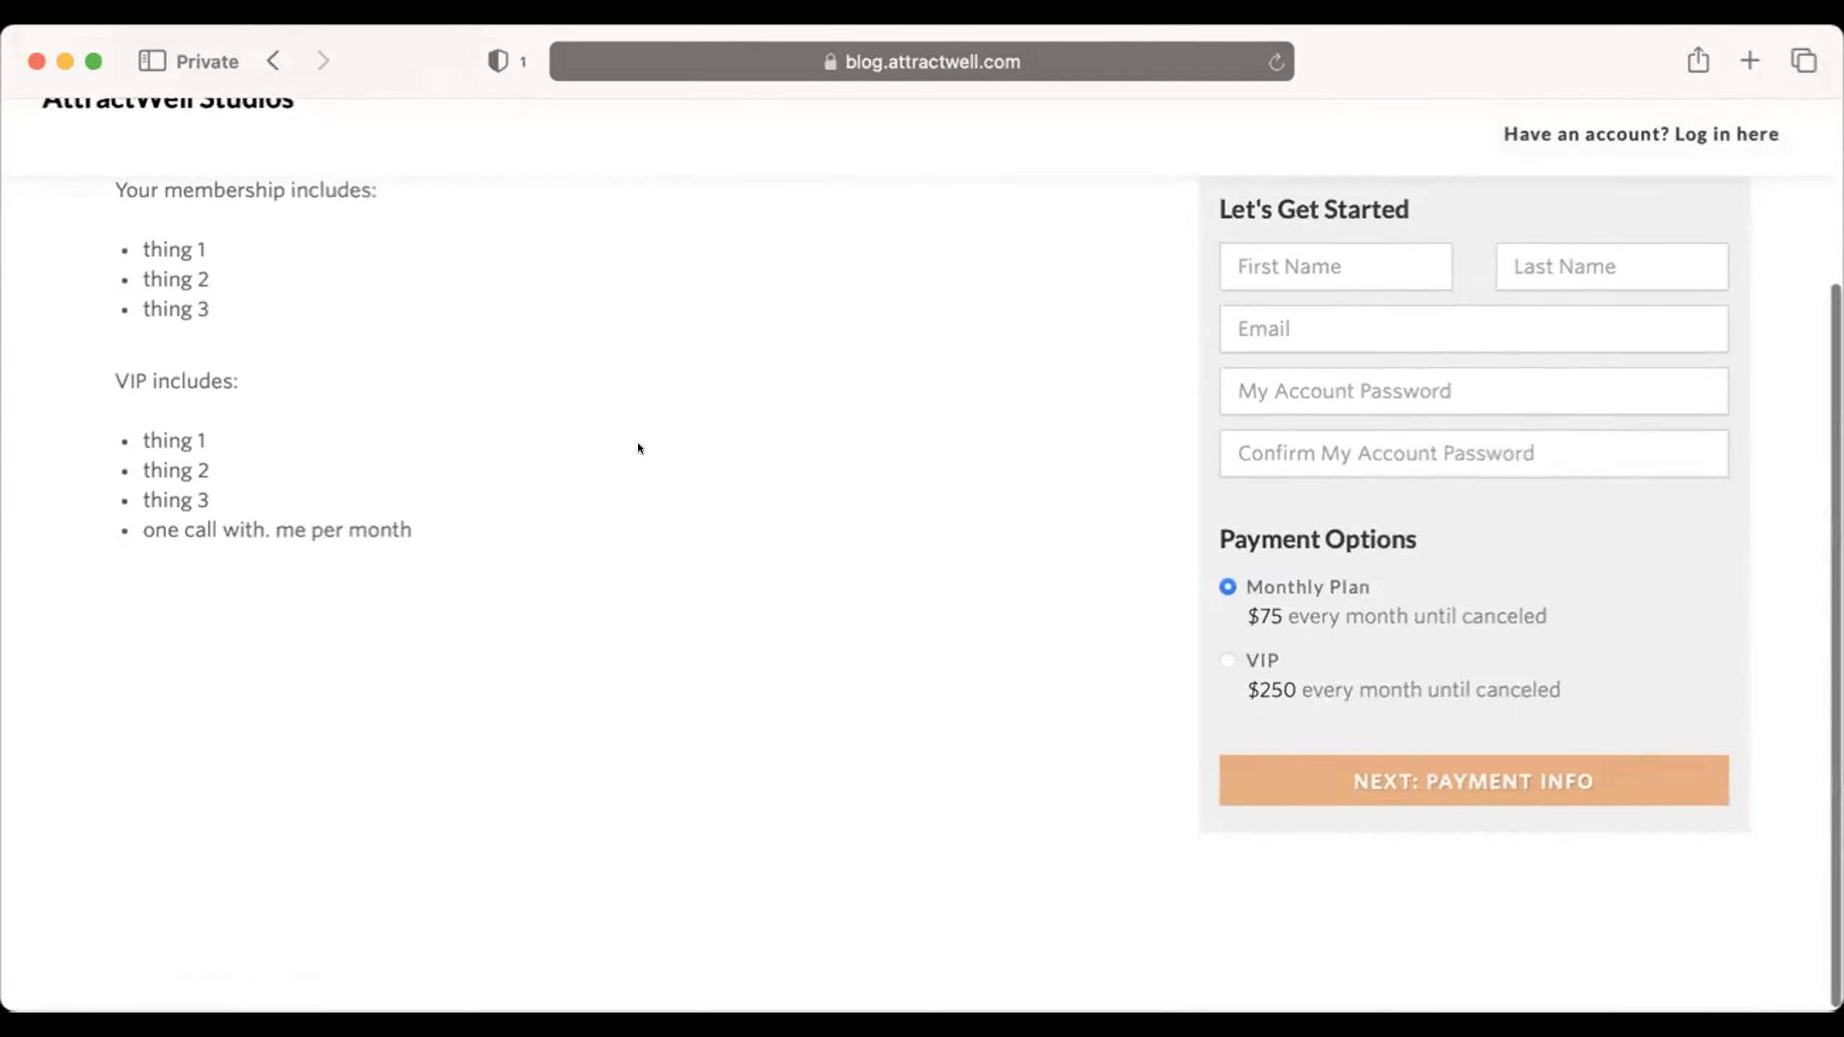
pyautogui.scroll(3, 639, 446)
pyautogui.scroll(-1, 639, 446)
pyautogui.scroll(-1, 637, 448)
# Compare the two payment options in the checkout form and select the VIP plan.
pyautogui.click(1364, 362)
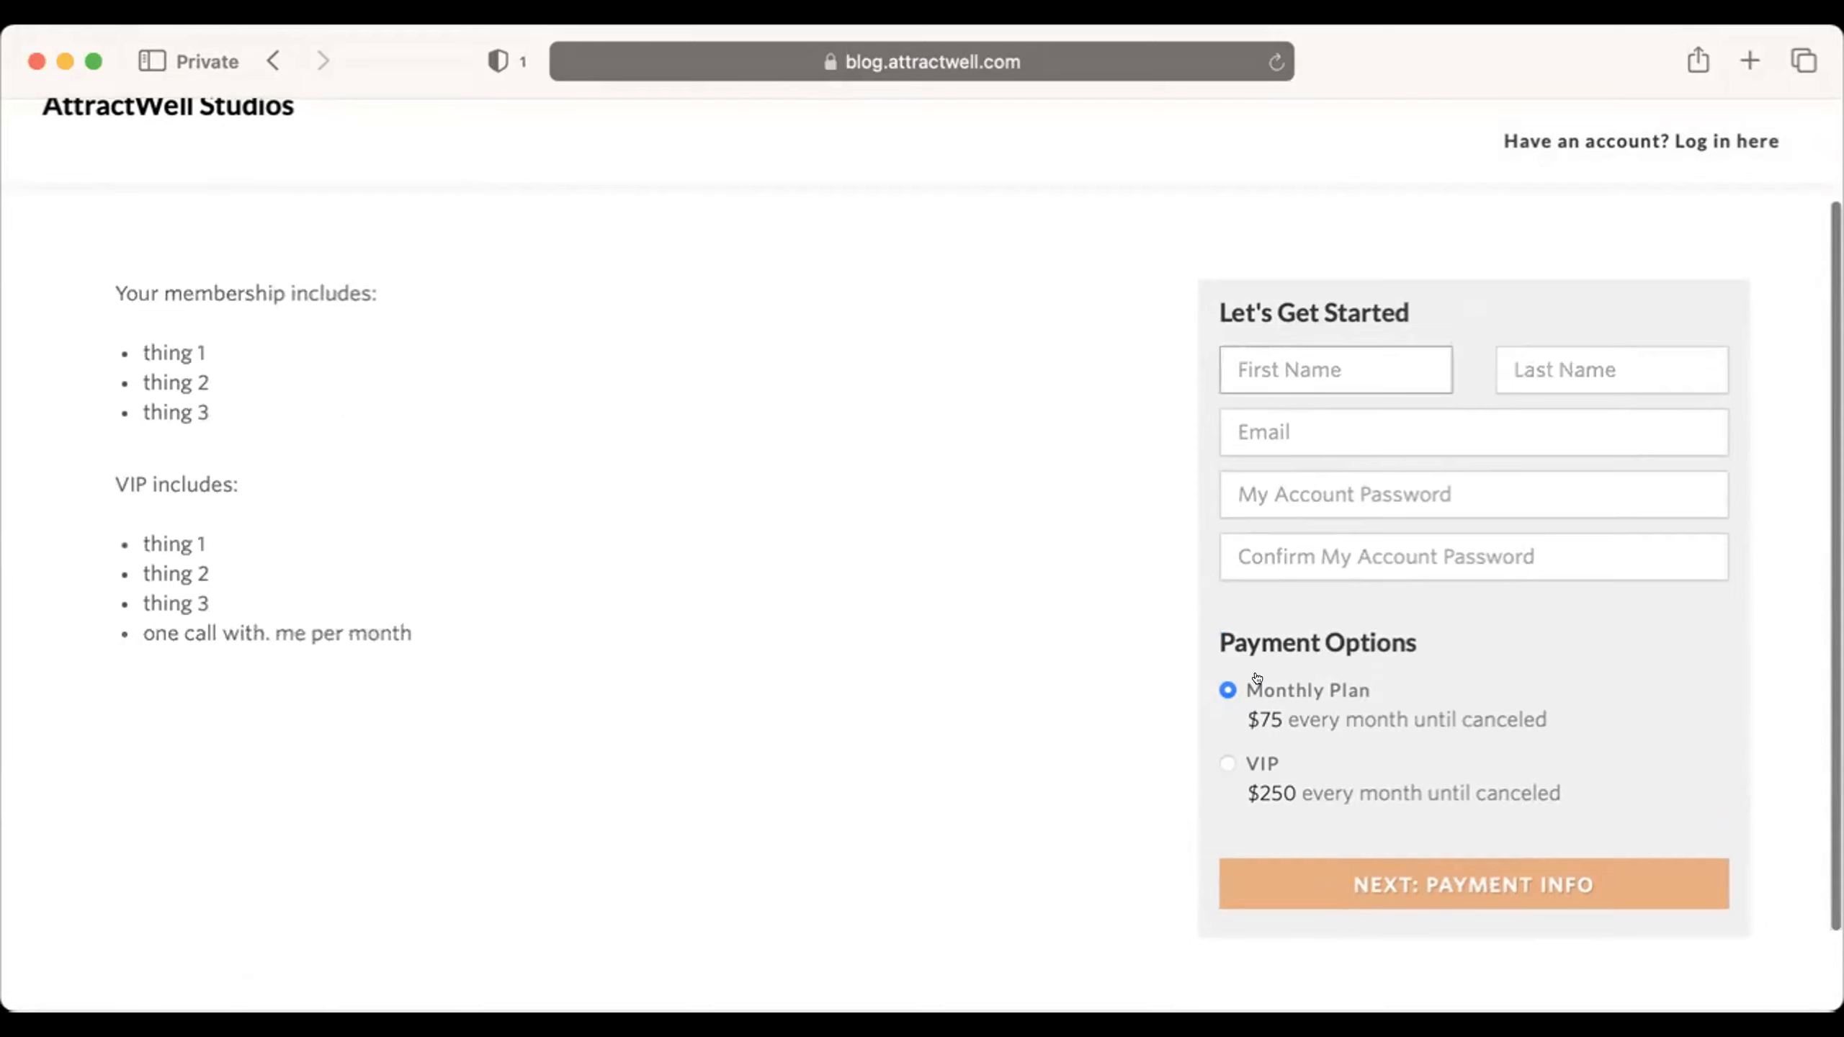
pyautogui.click(1215, 760)
pyautogui.click(1228, 700)
pyautogui.click(1210, 757)
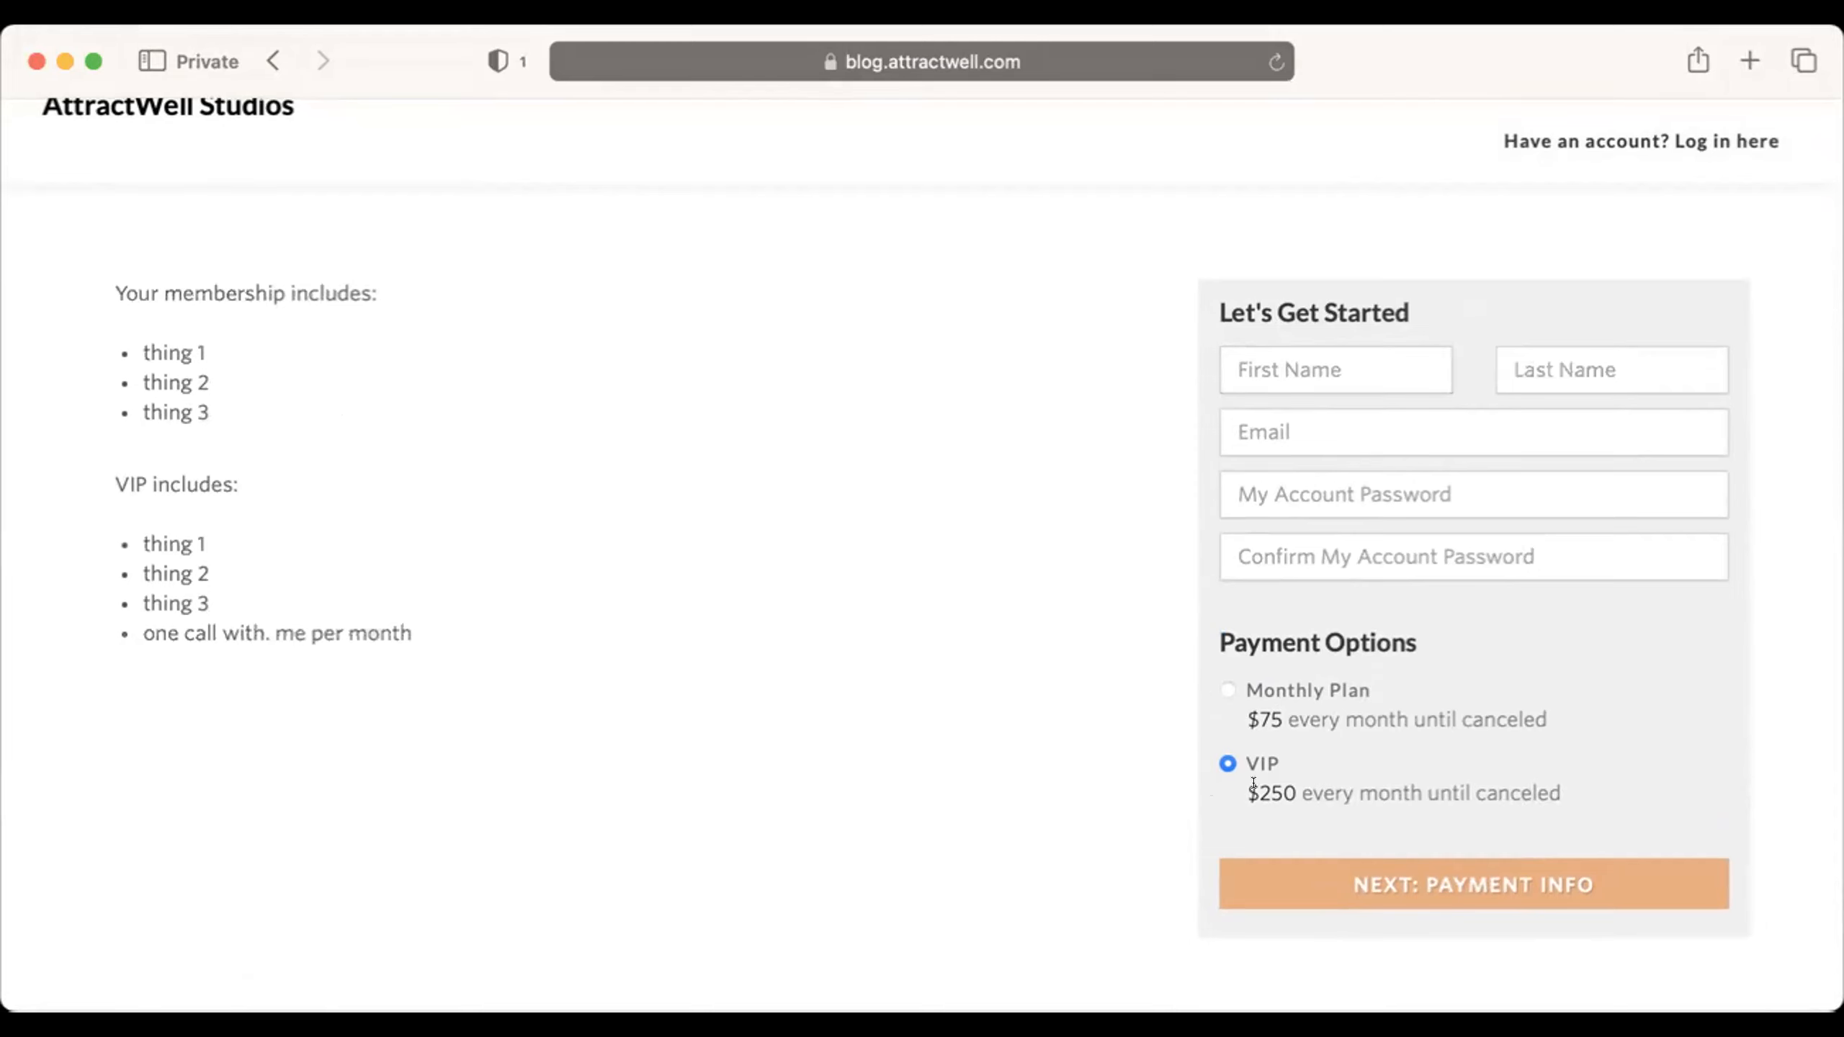
pyautogui.scroll(3, 976, 709)
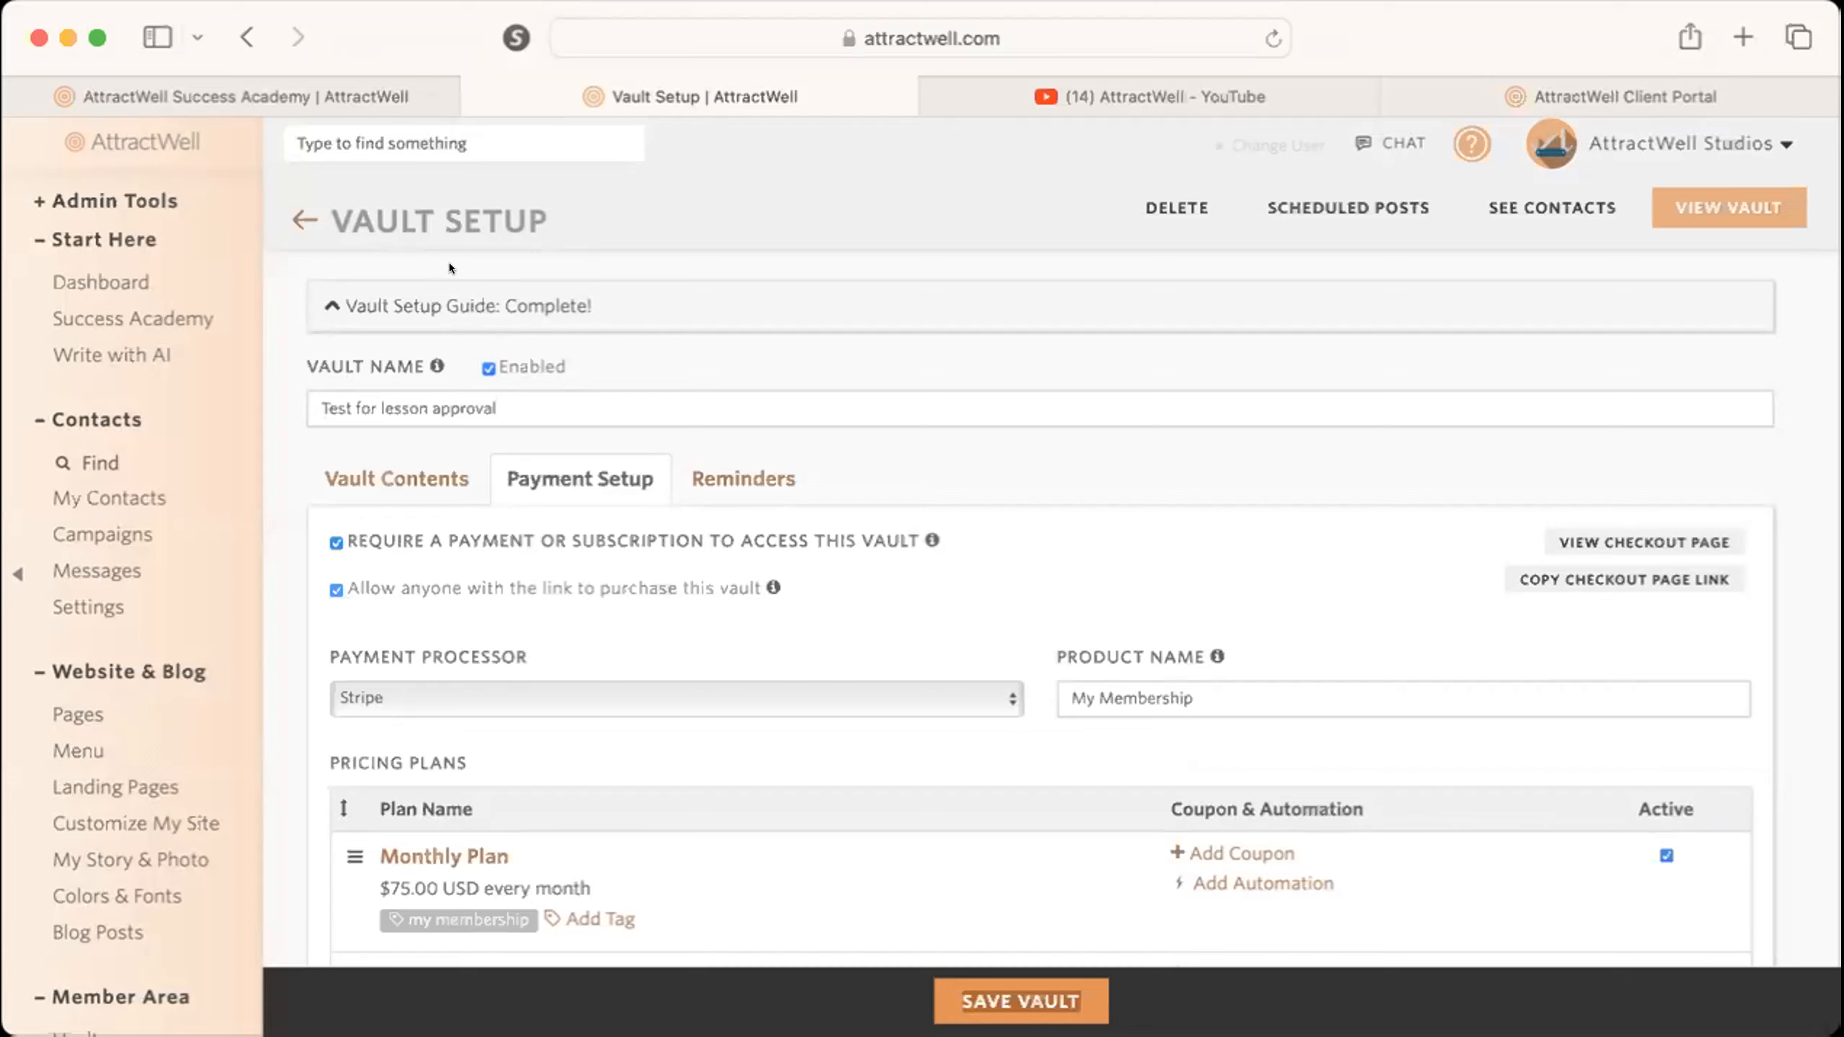
# Search the Success Academy videos for "sales page", look through the YouTube results, and close them.
pyautogui.click(357, 97)
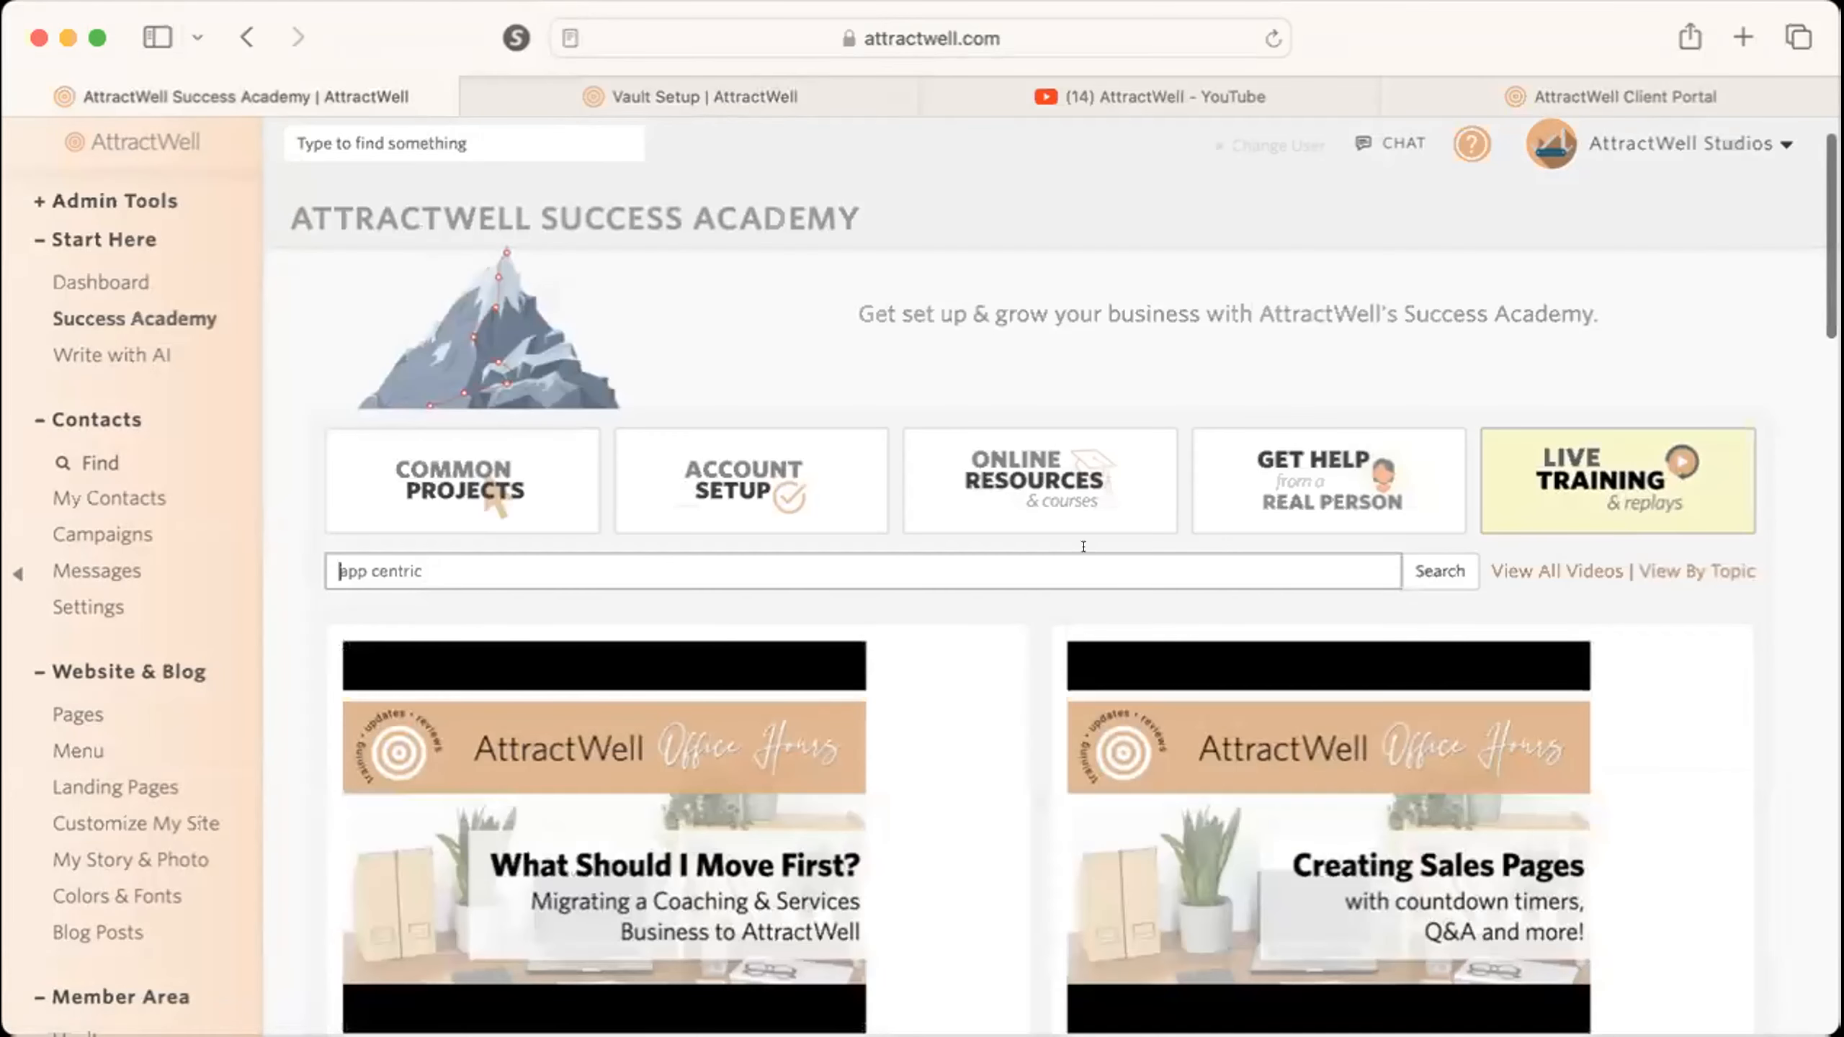
pyautogui.write('sales page')
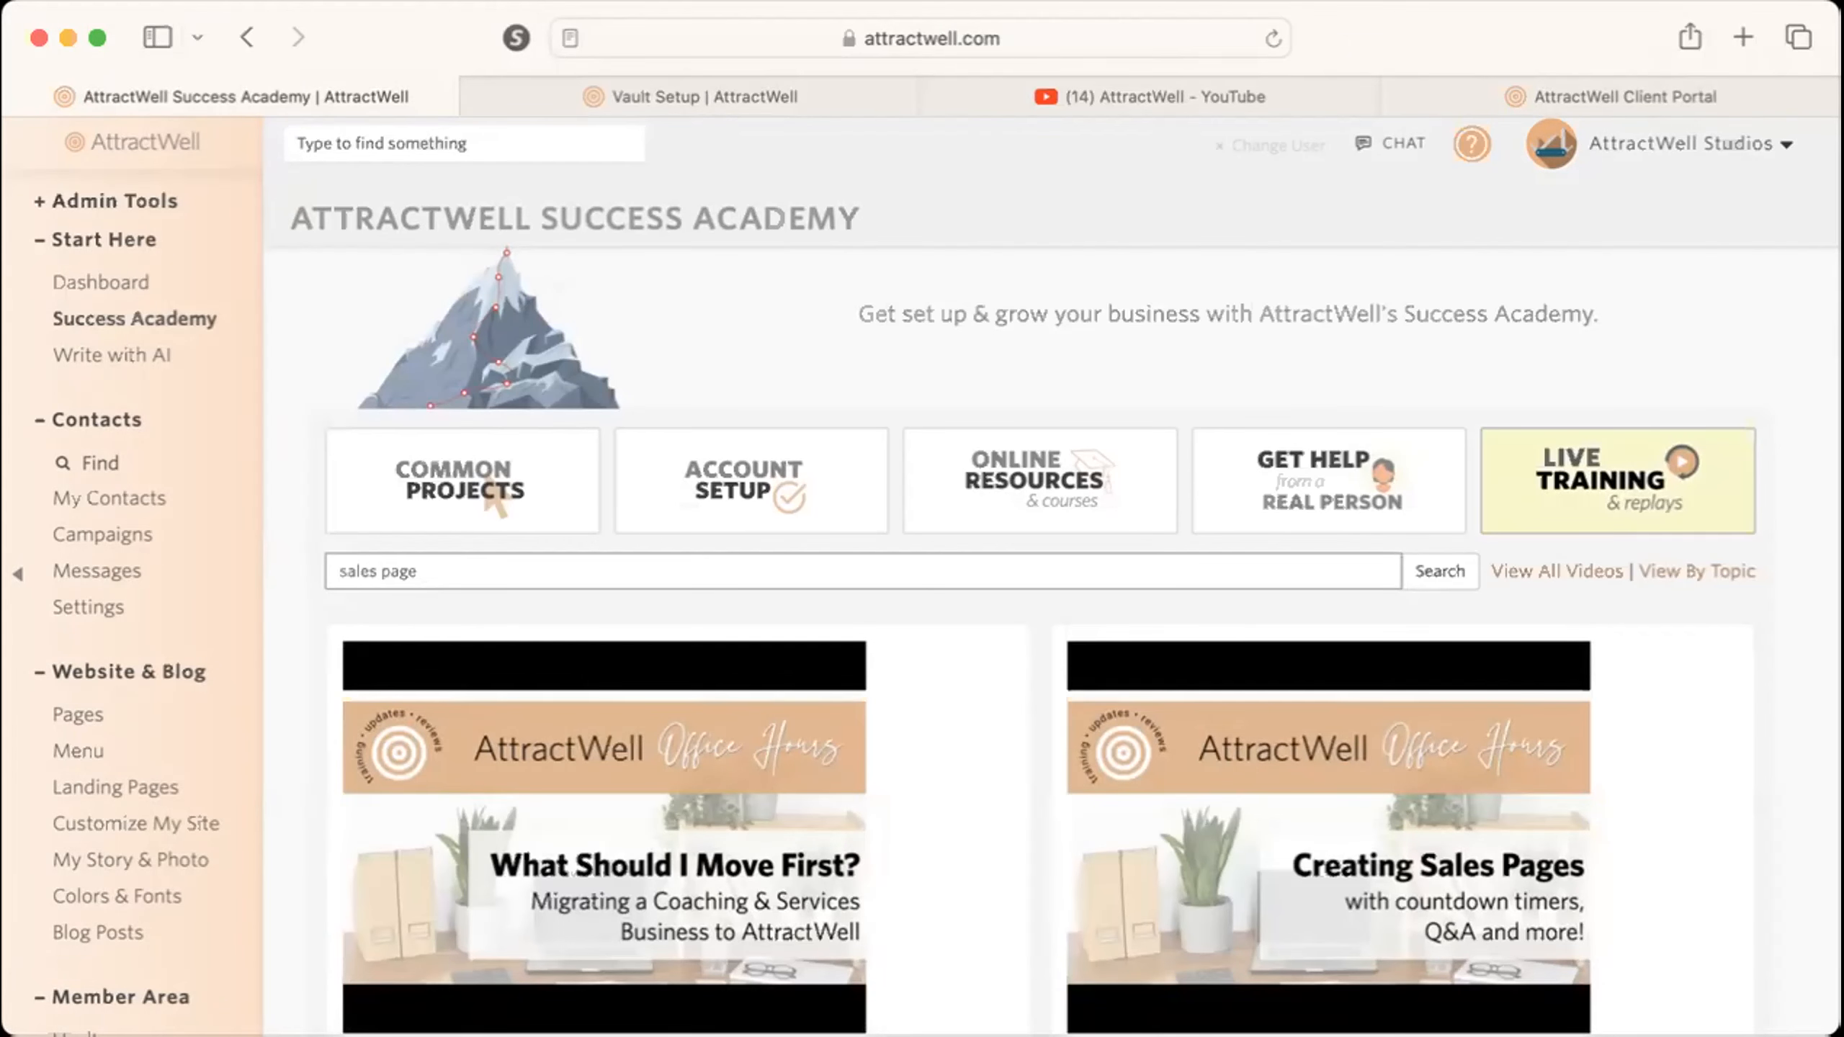
pyautogui.press('Return')
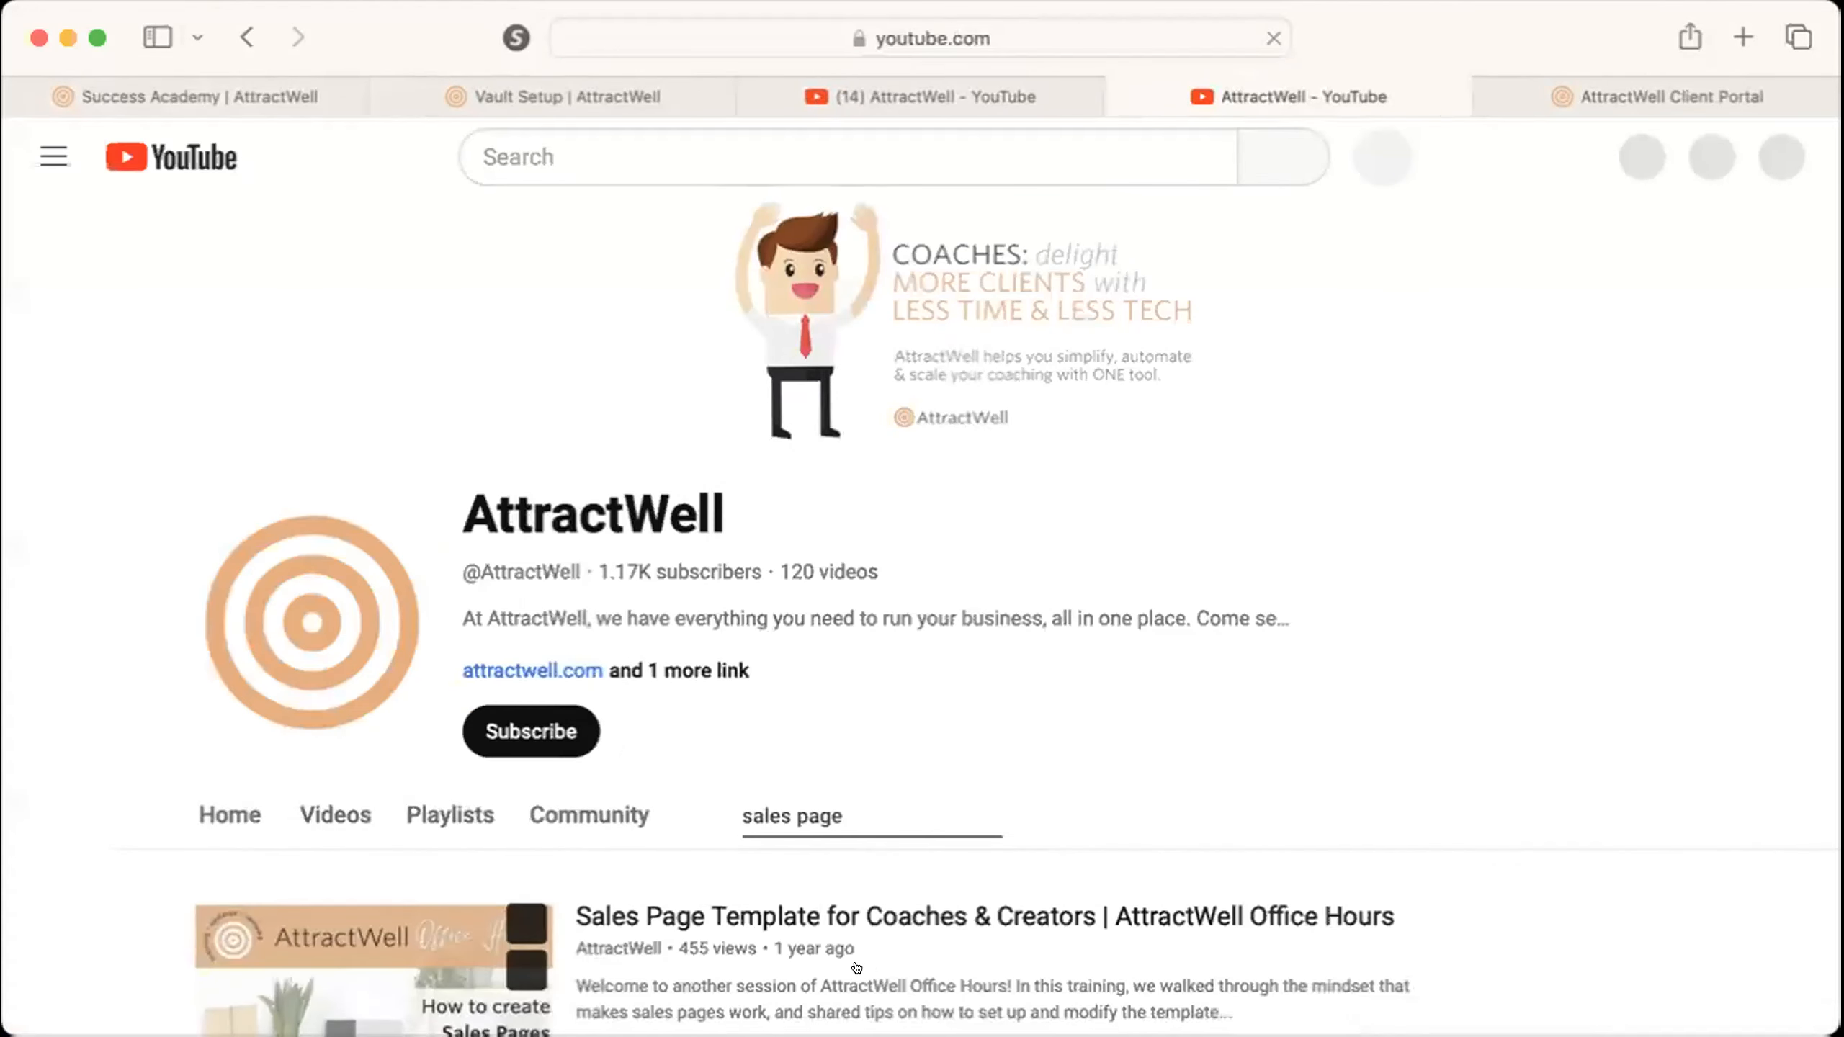
pyautogui.scroll(-3, 863, 971)
pyautogui.scroll(-5, 856, 968)
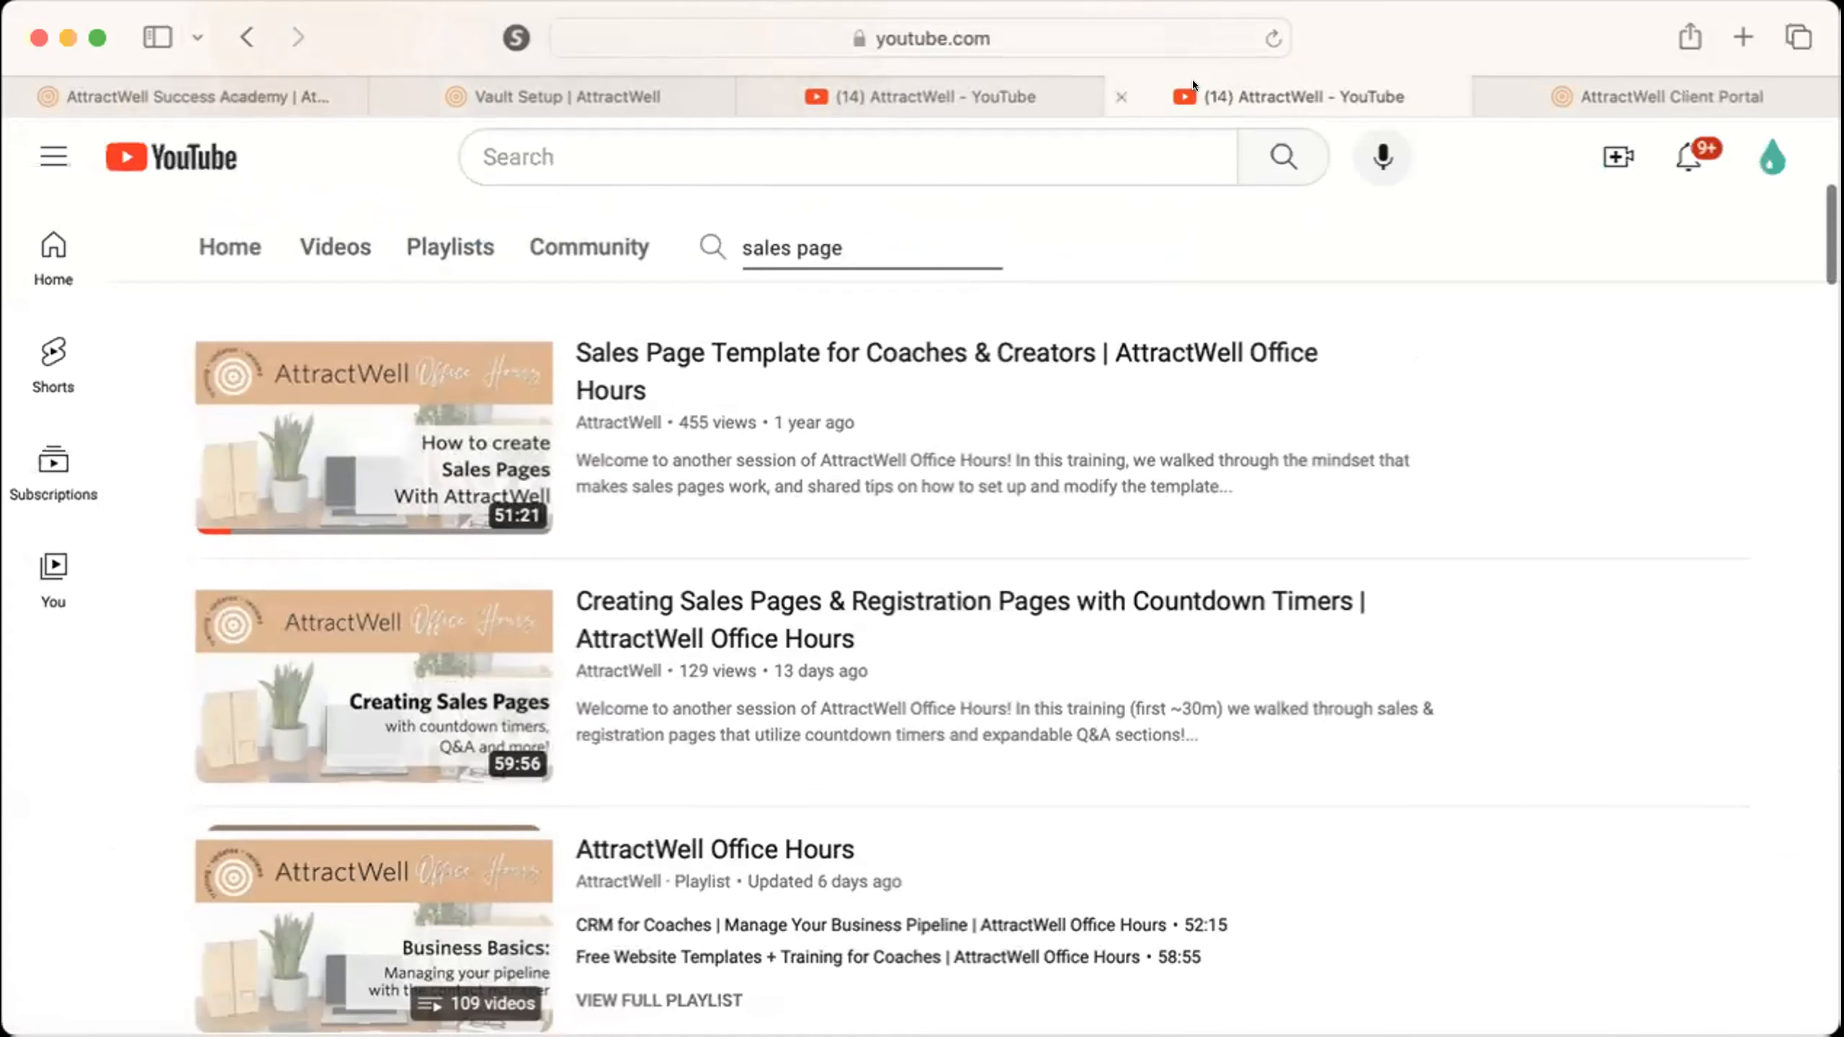
pyautogui.click(1117, 79)
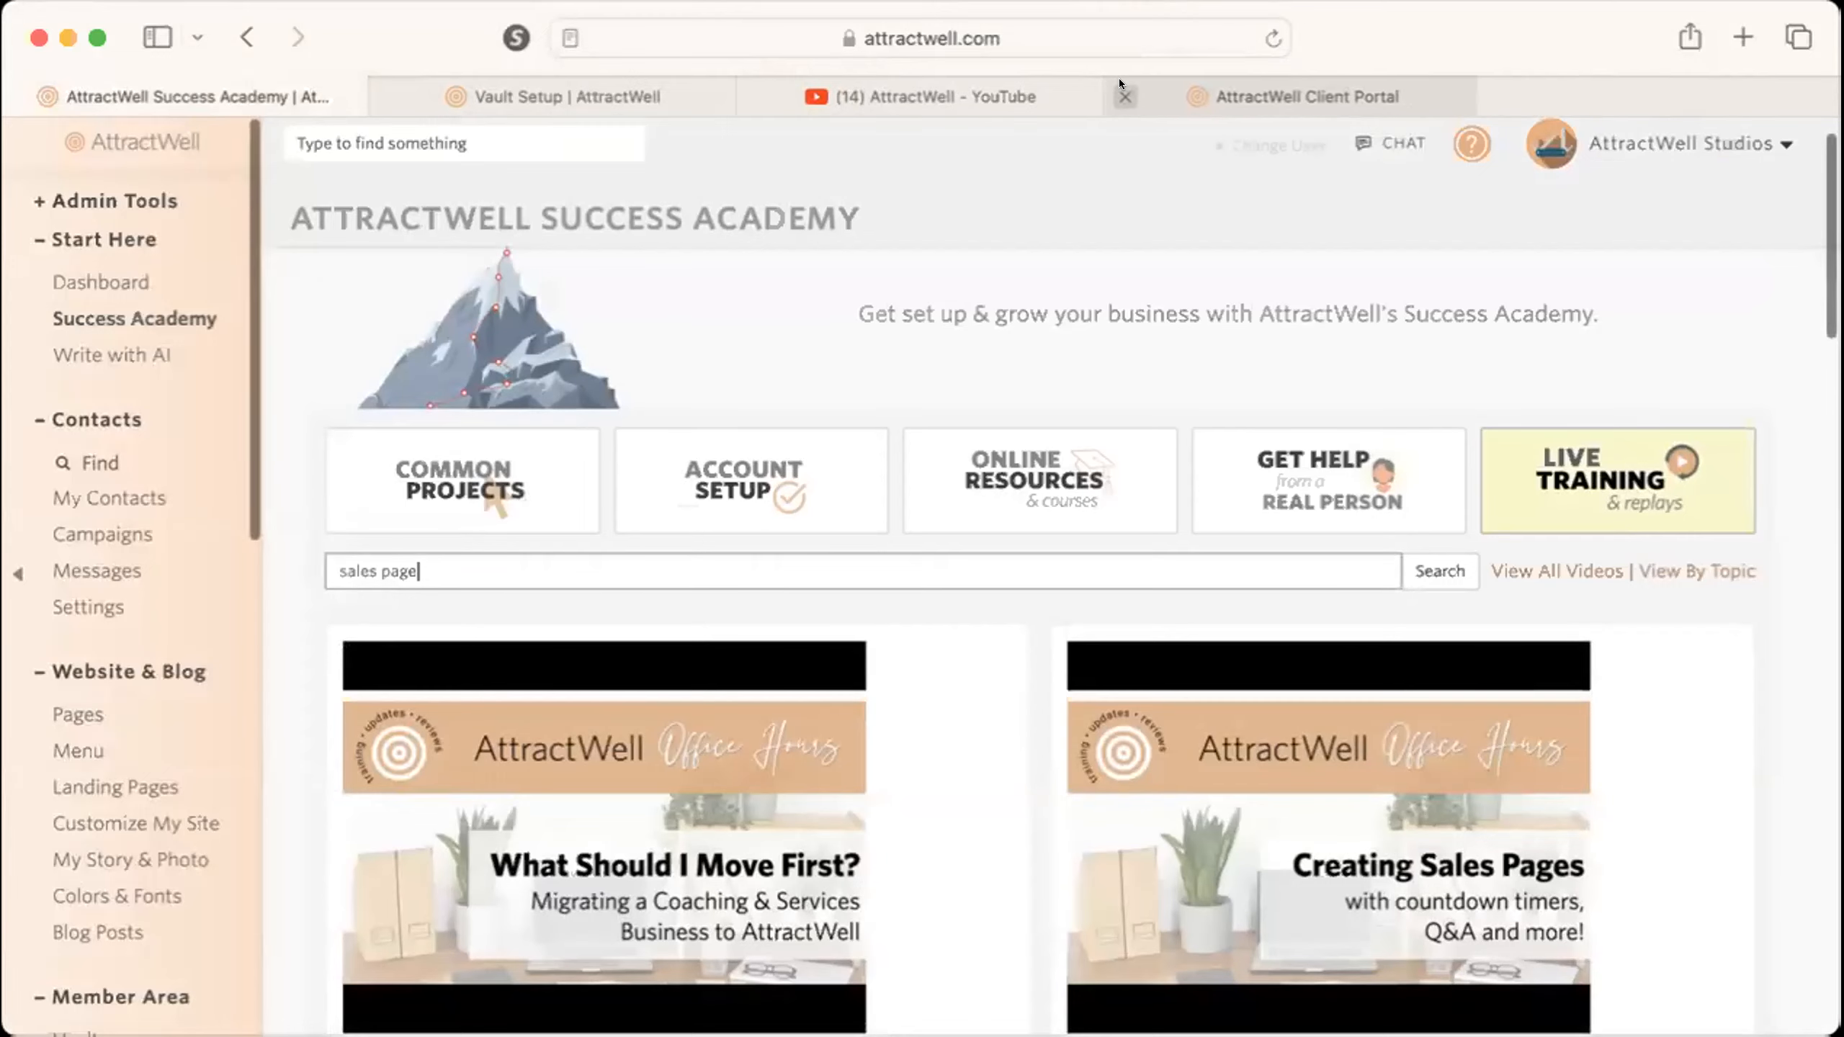
# Close the remaining AttractWell YouTube page and return to the vault setup.
pyautogui.click(1288, 78)
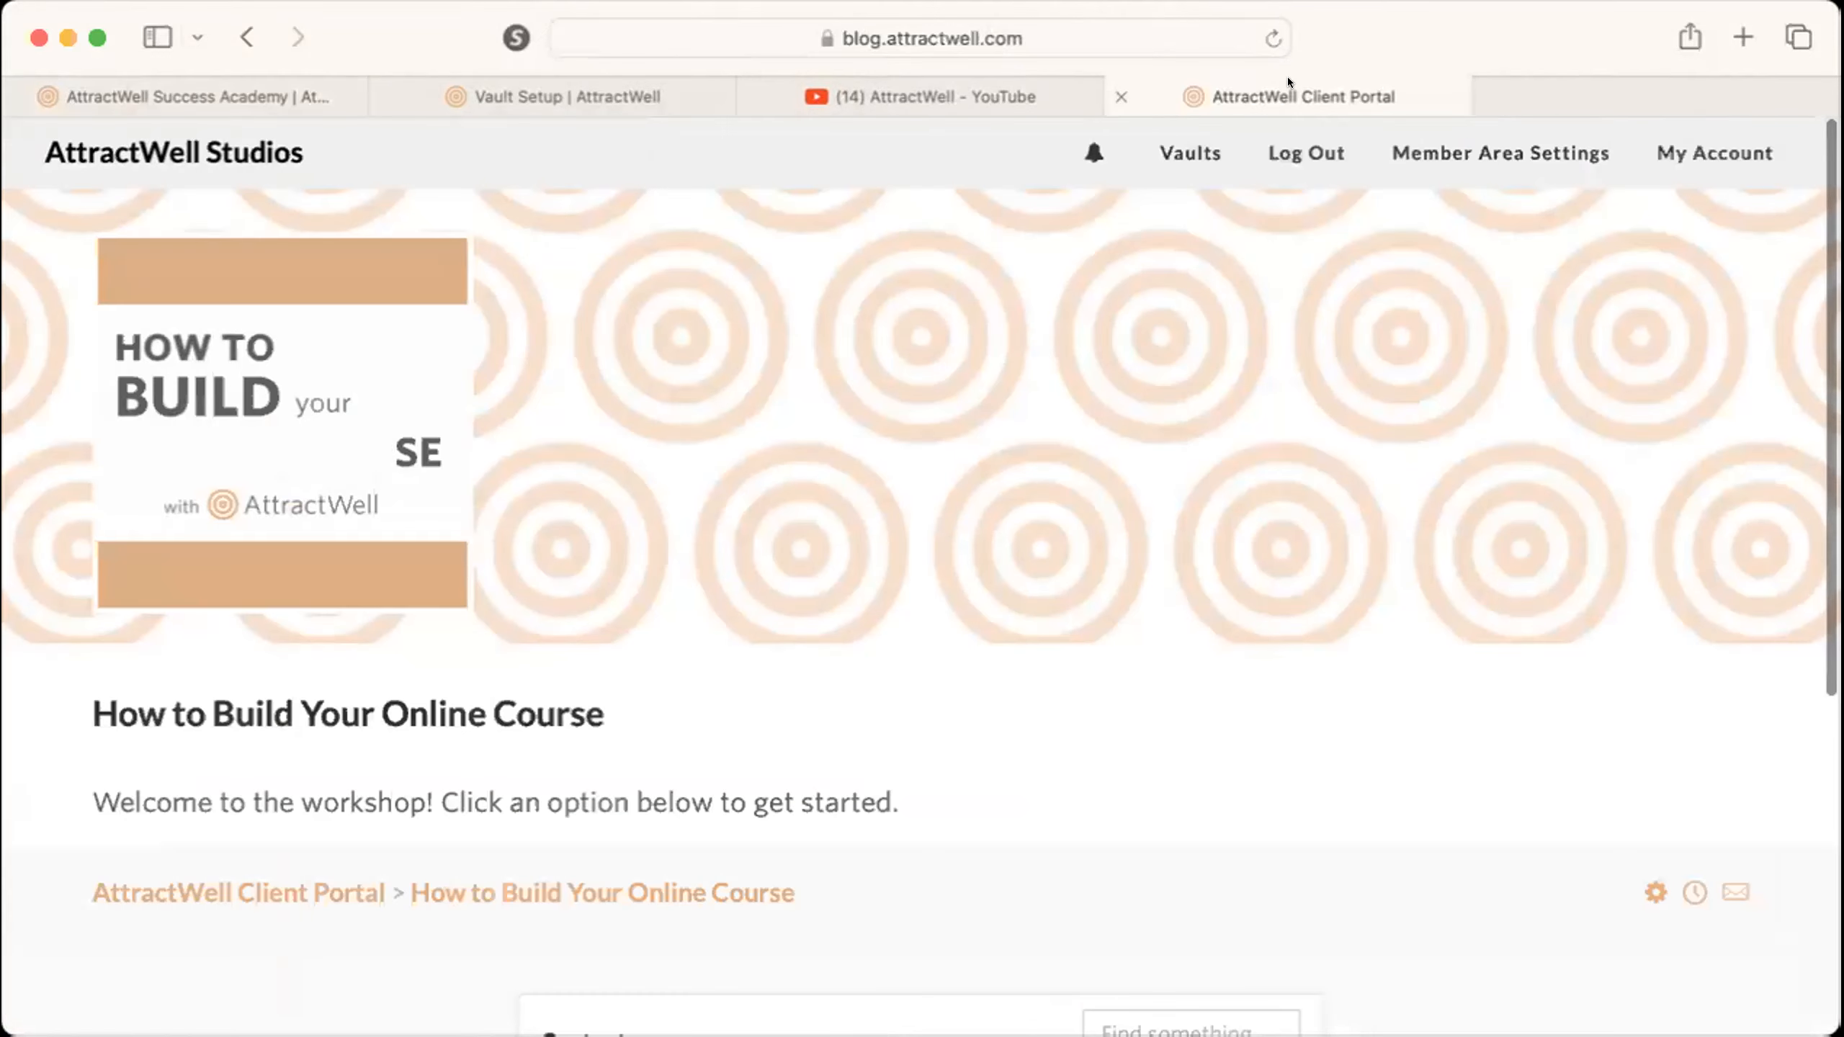
pyautogui.click(942, 83)
pyautogui.click(752, 92)
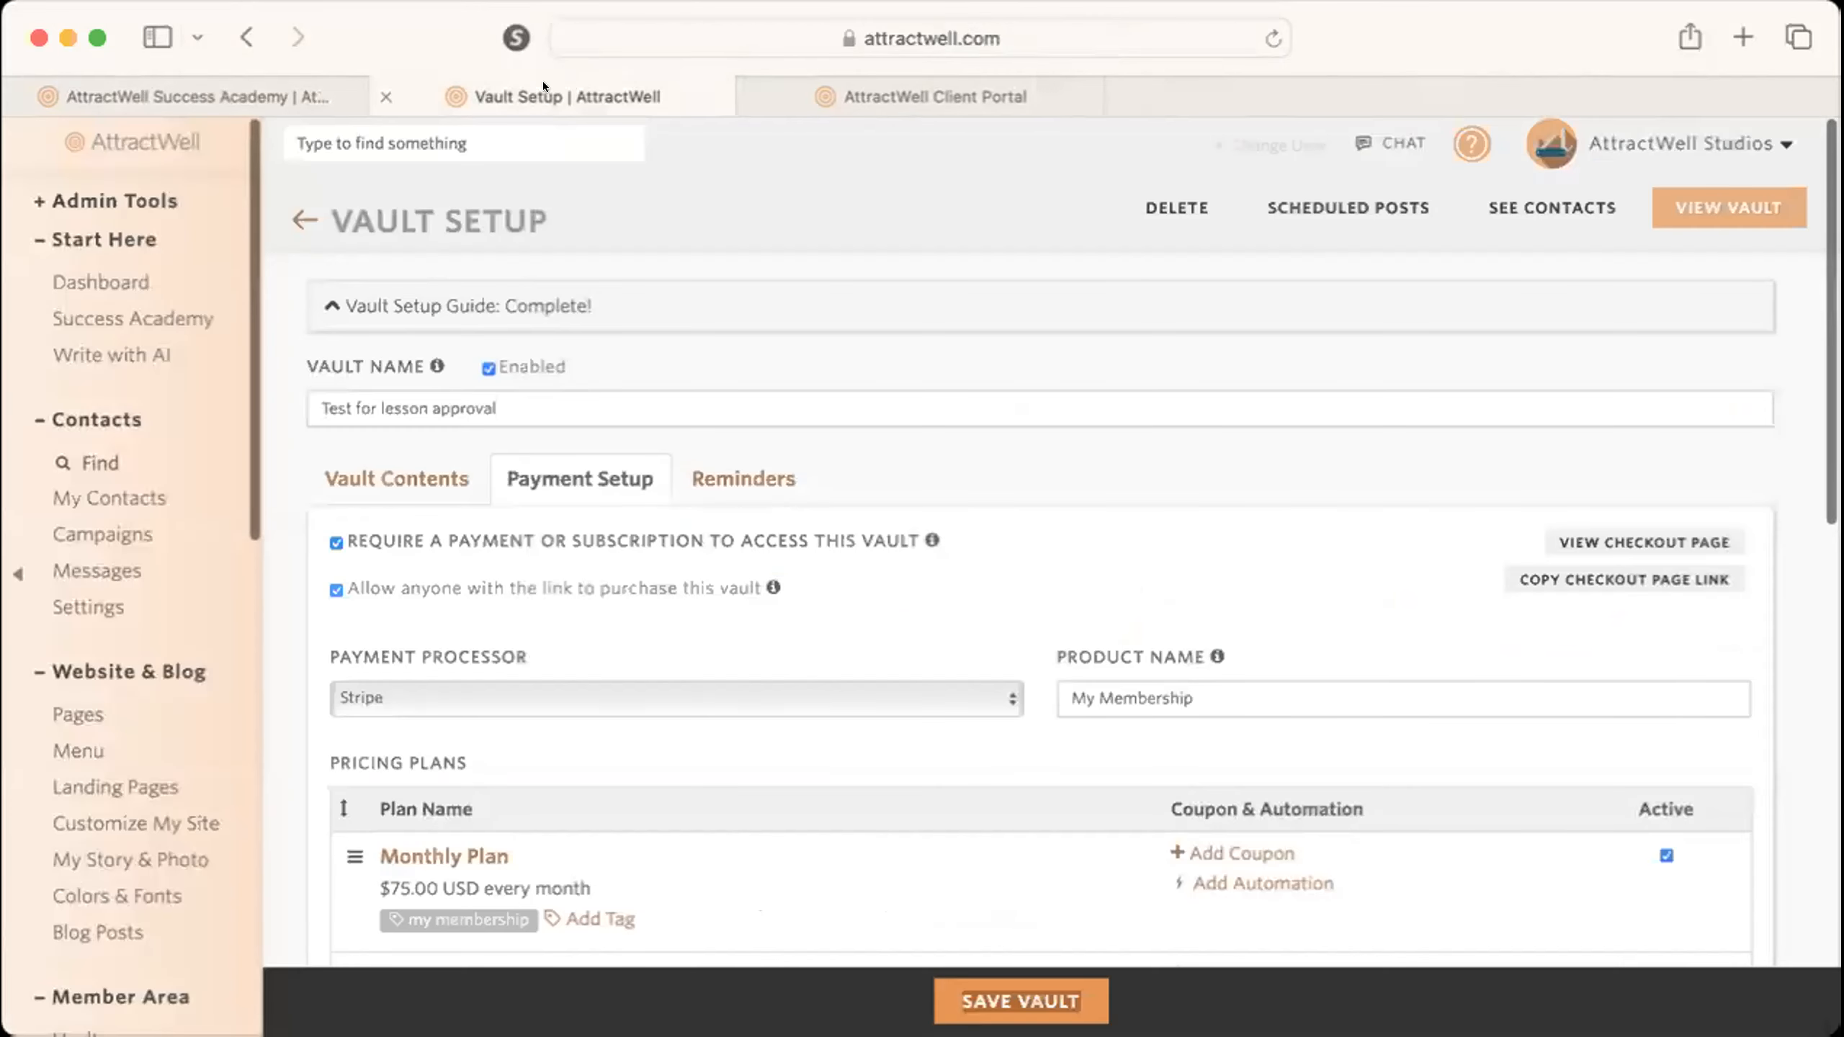
# Look over the vault's pricing plans and checkout page message, and open the vault contents.
pyautogui.scroll(-3, 936, 497)
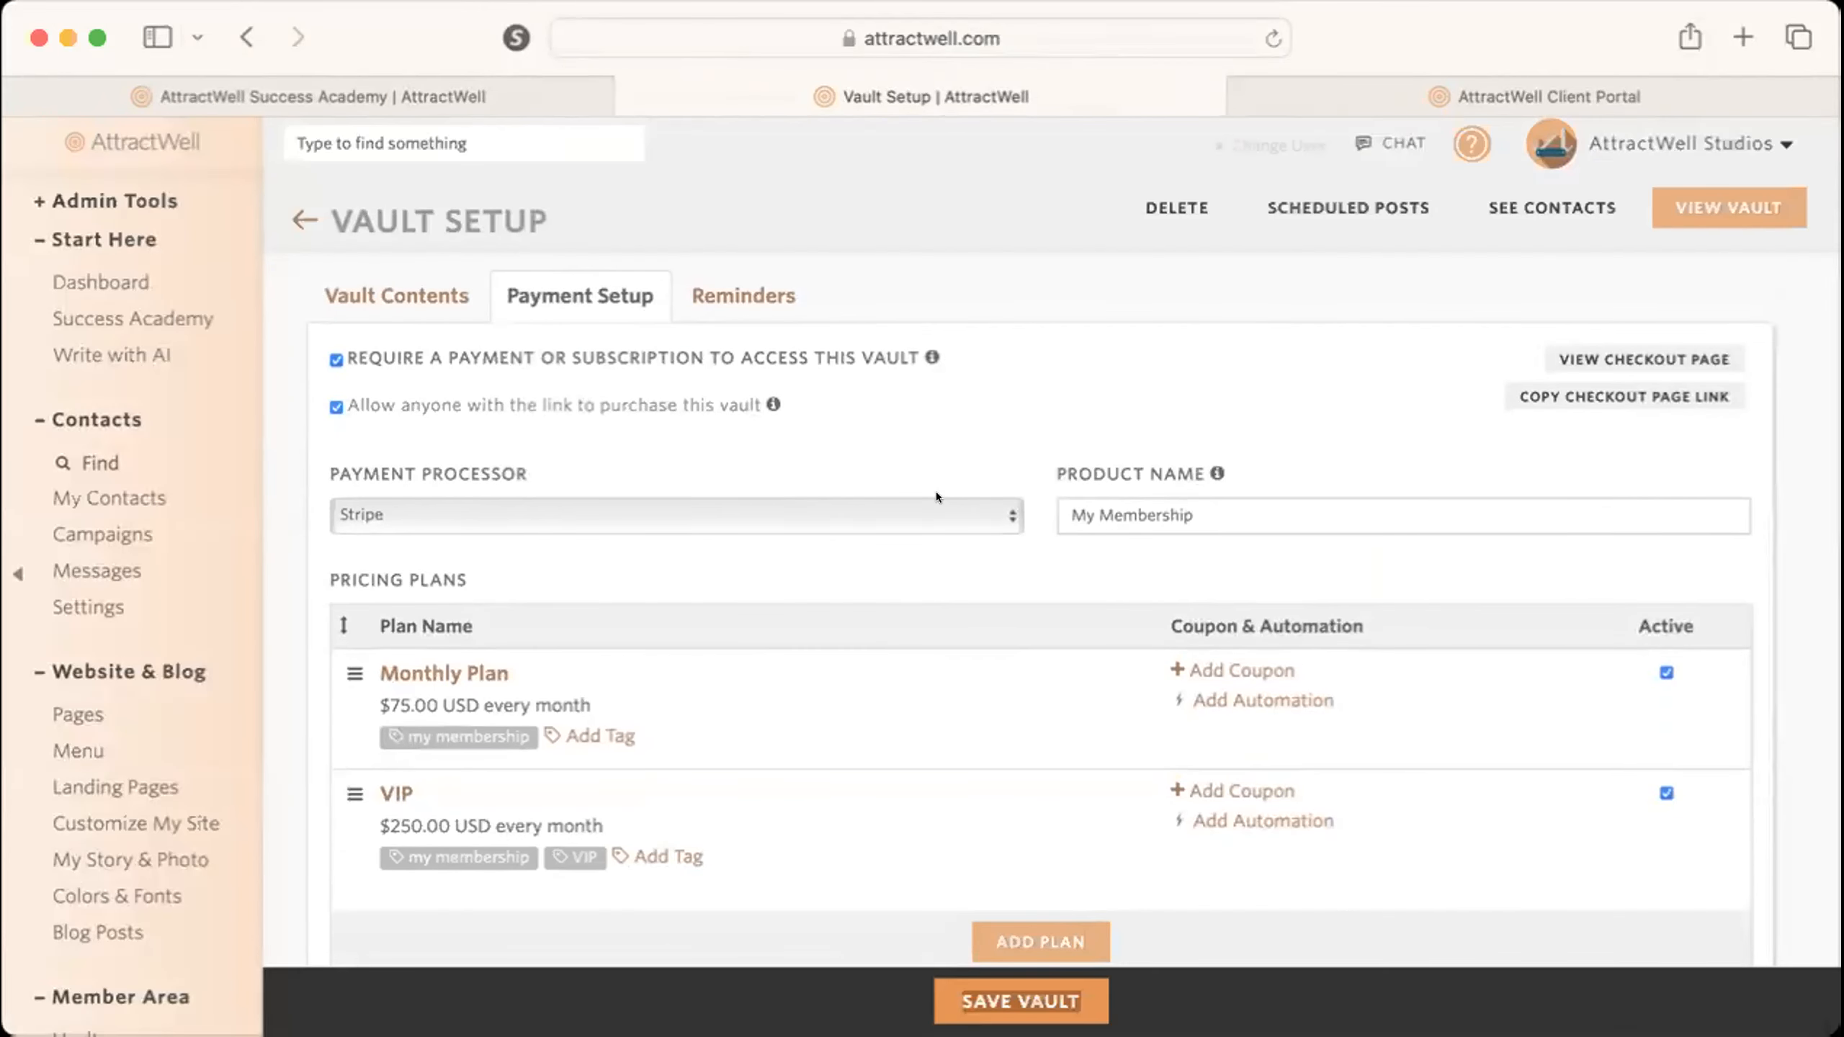
pyautogui.scroll(-10, 942, 799)
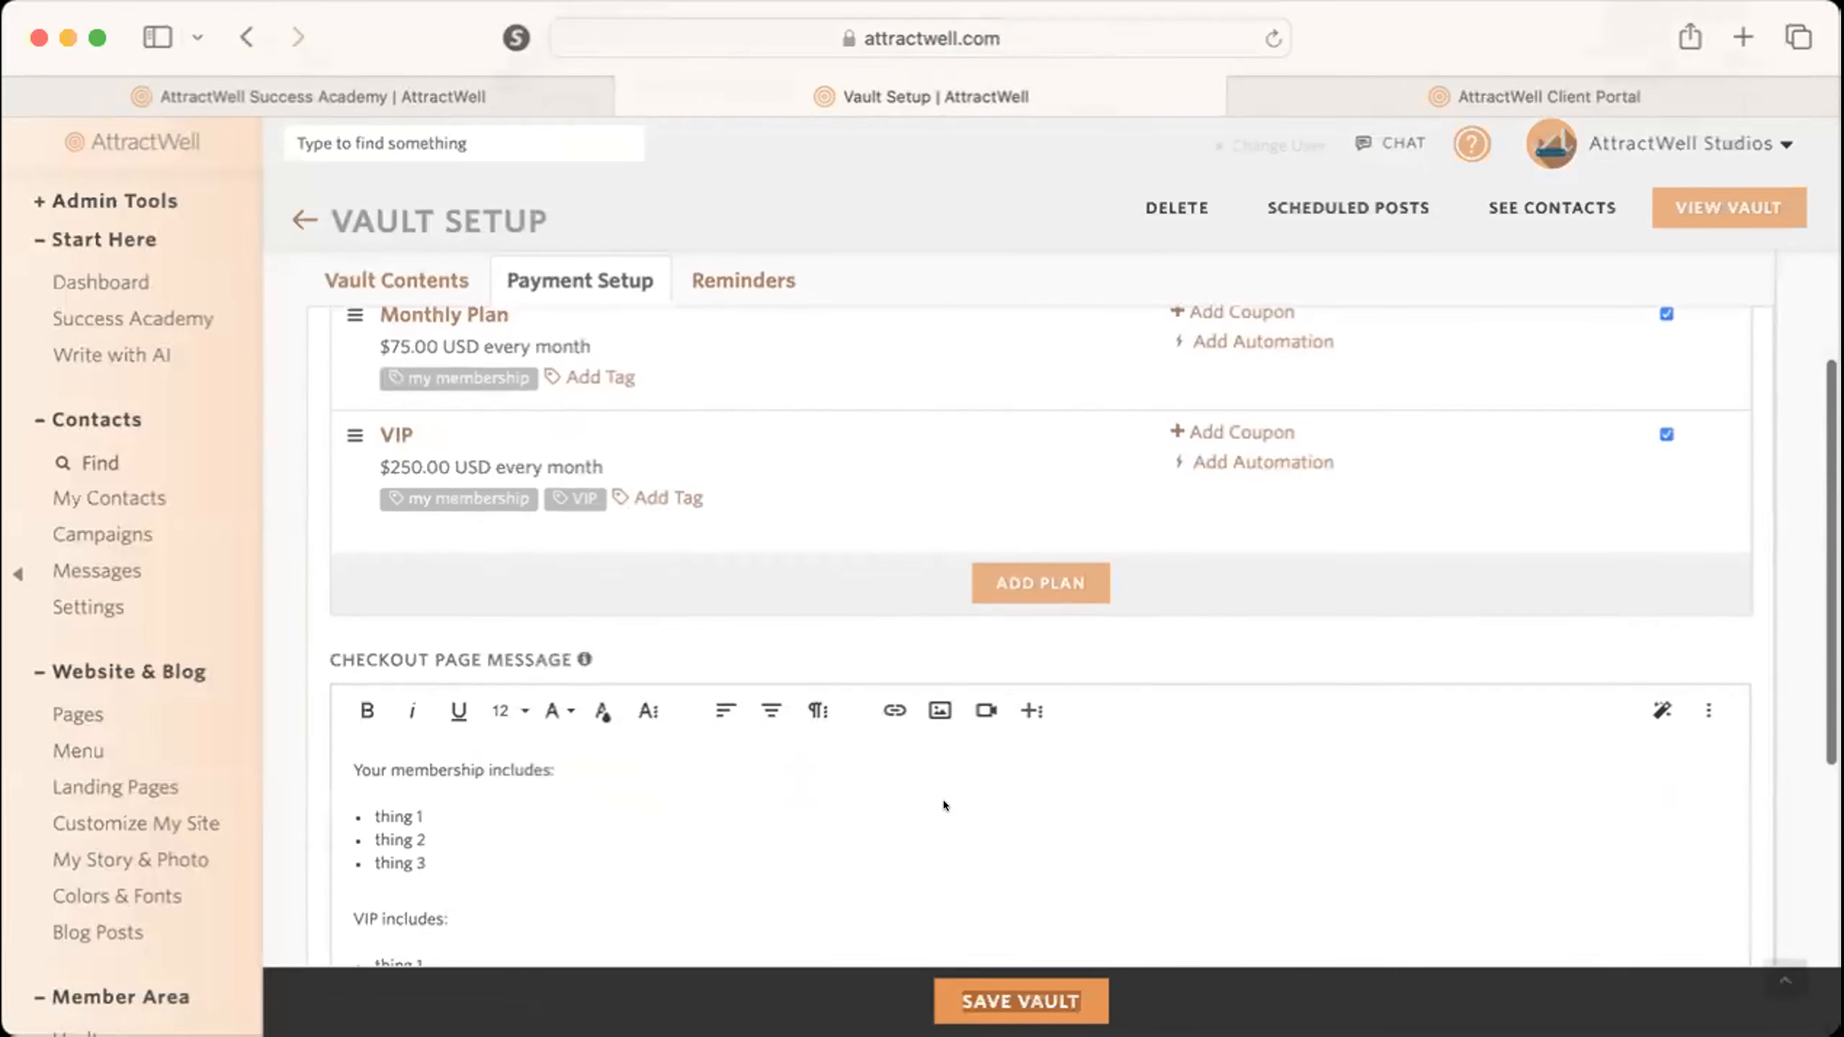
pyautogui.scroll(15, 942, 799)
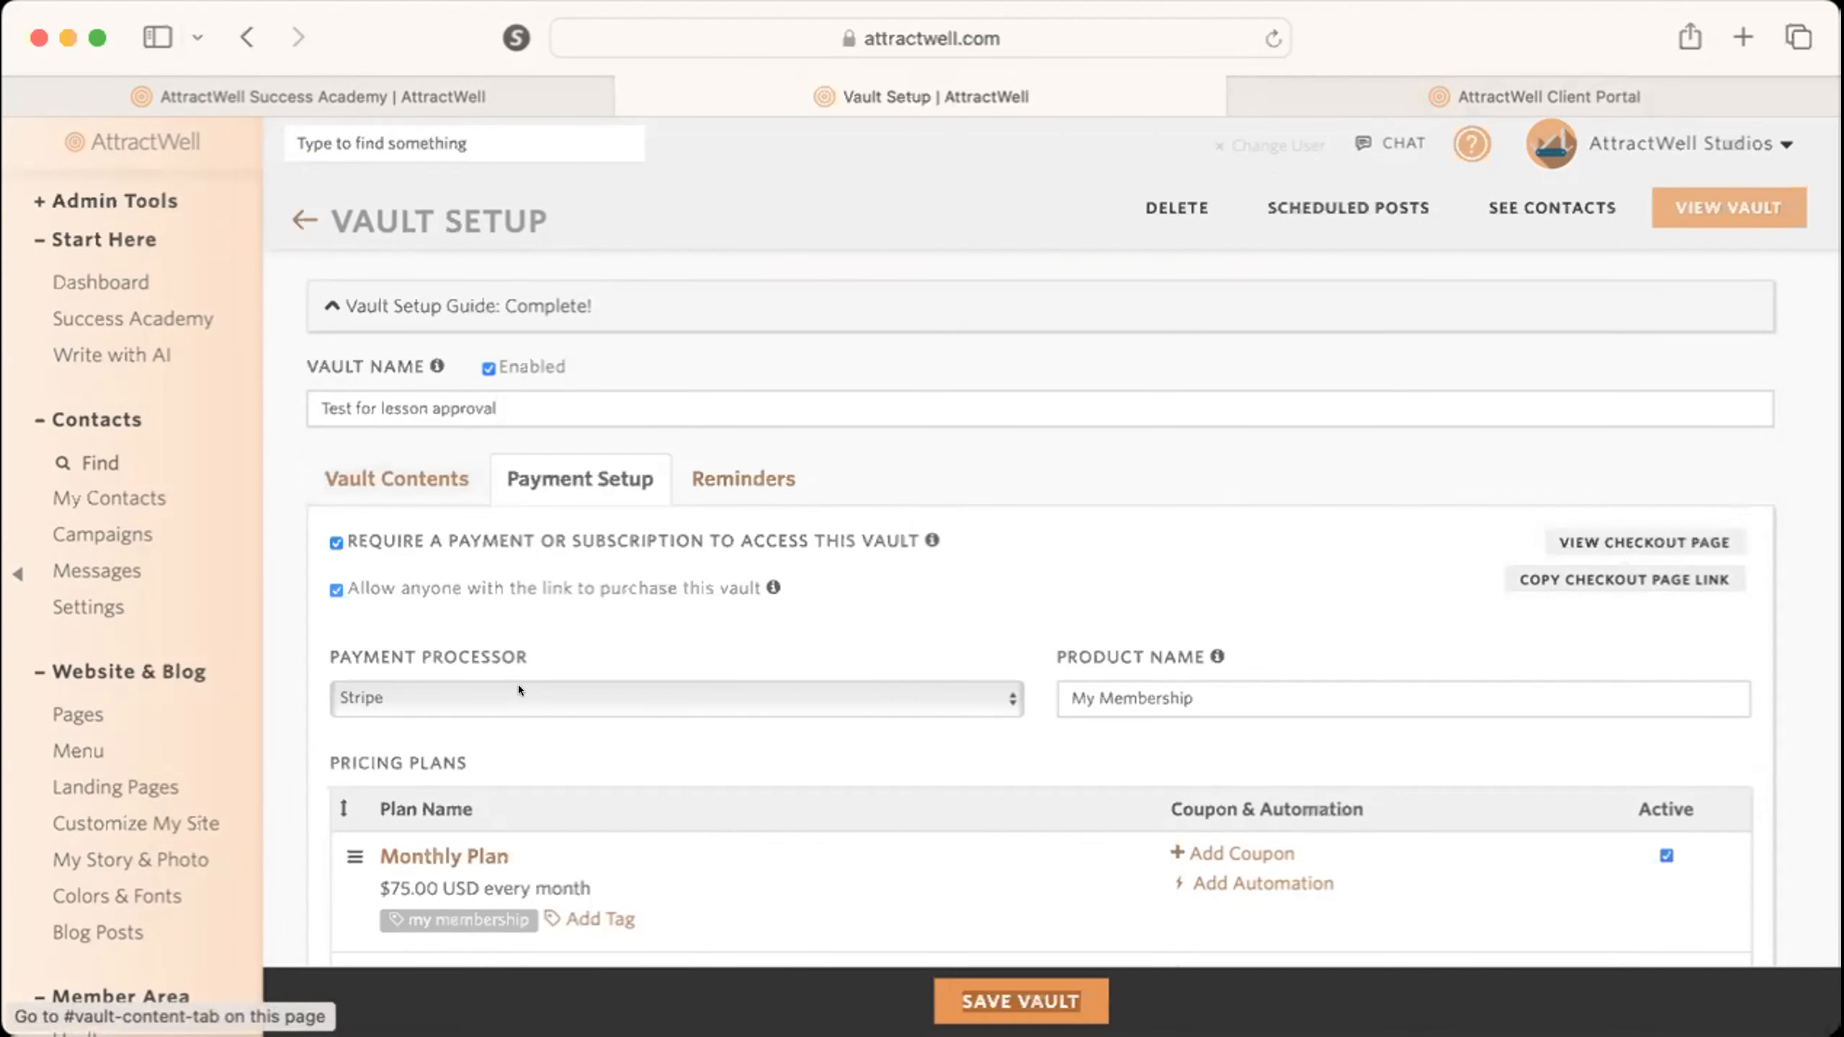
pyautogui.scroll(-10, 519, 685)
pyautogui.scroll(10, 518, 685)
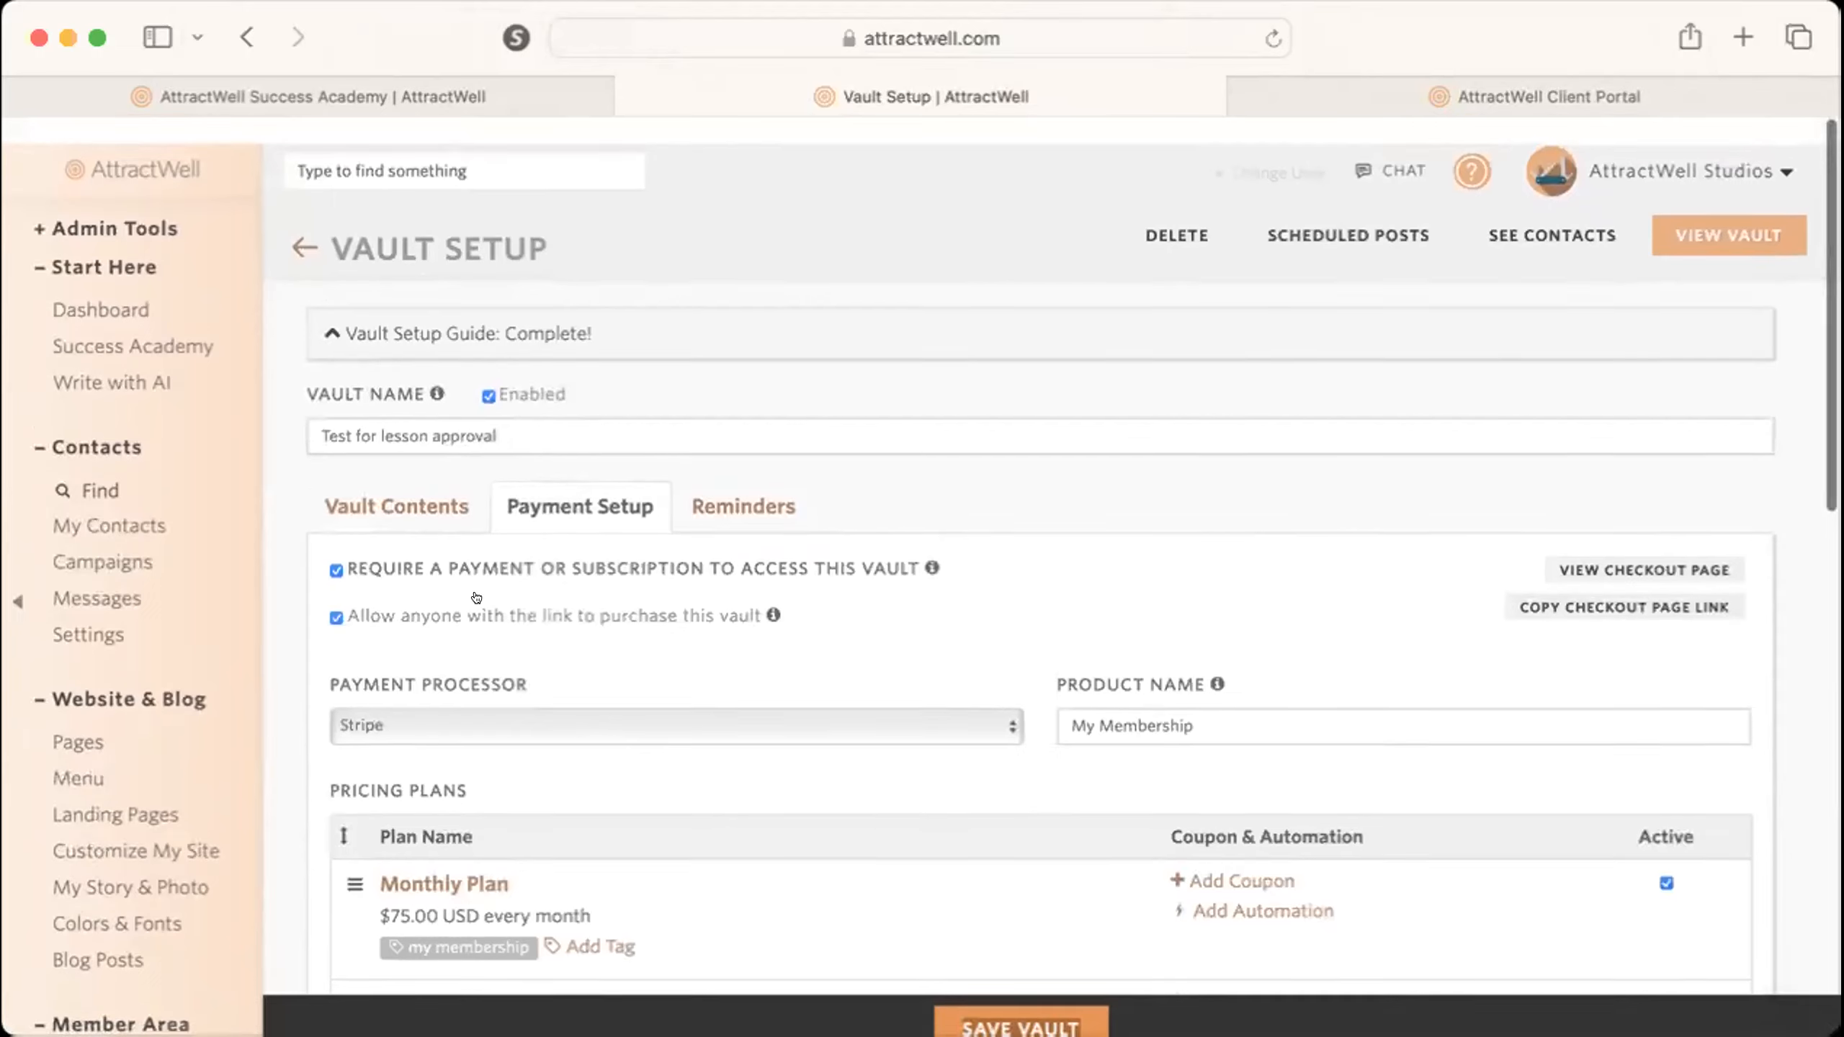
pyautogui.click(397, 478)
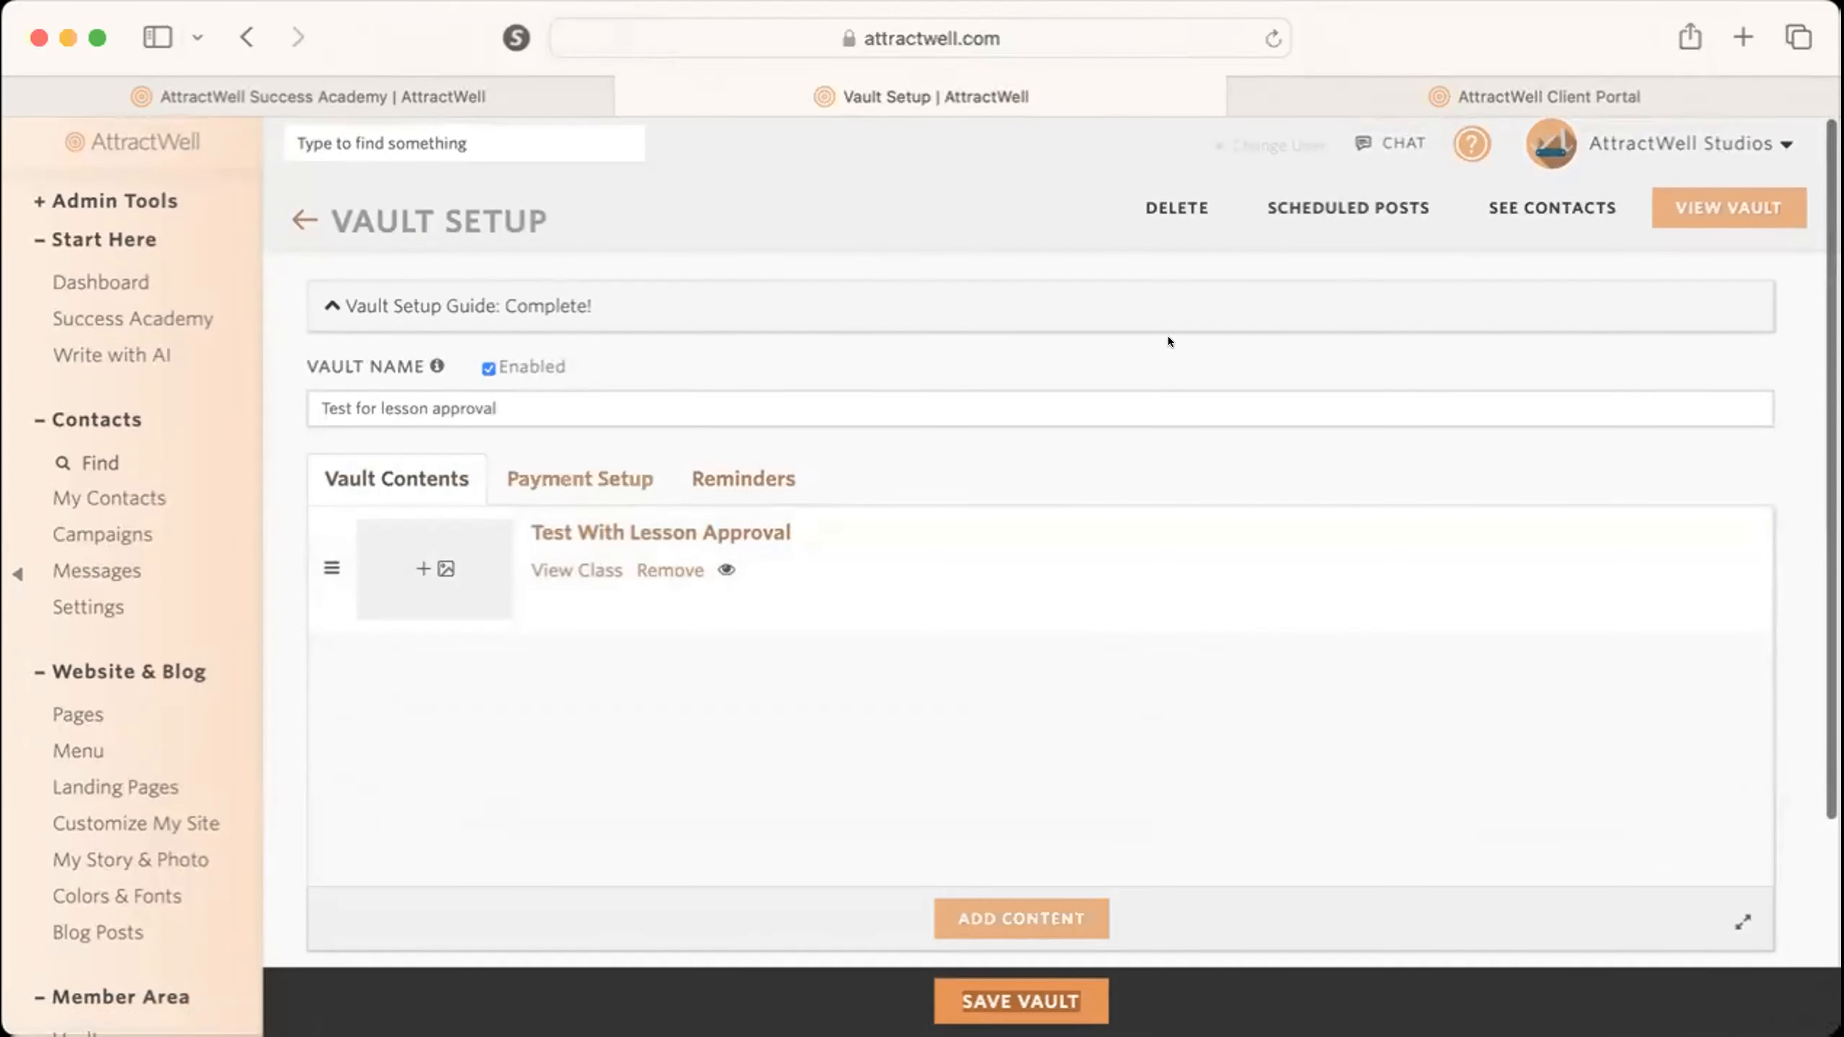
# Open the vault's advanced settings and review the automation options for joining, leaving and successful payment.
pyautogui.scroll(-3, 1166, 336)
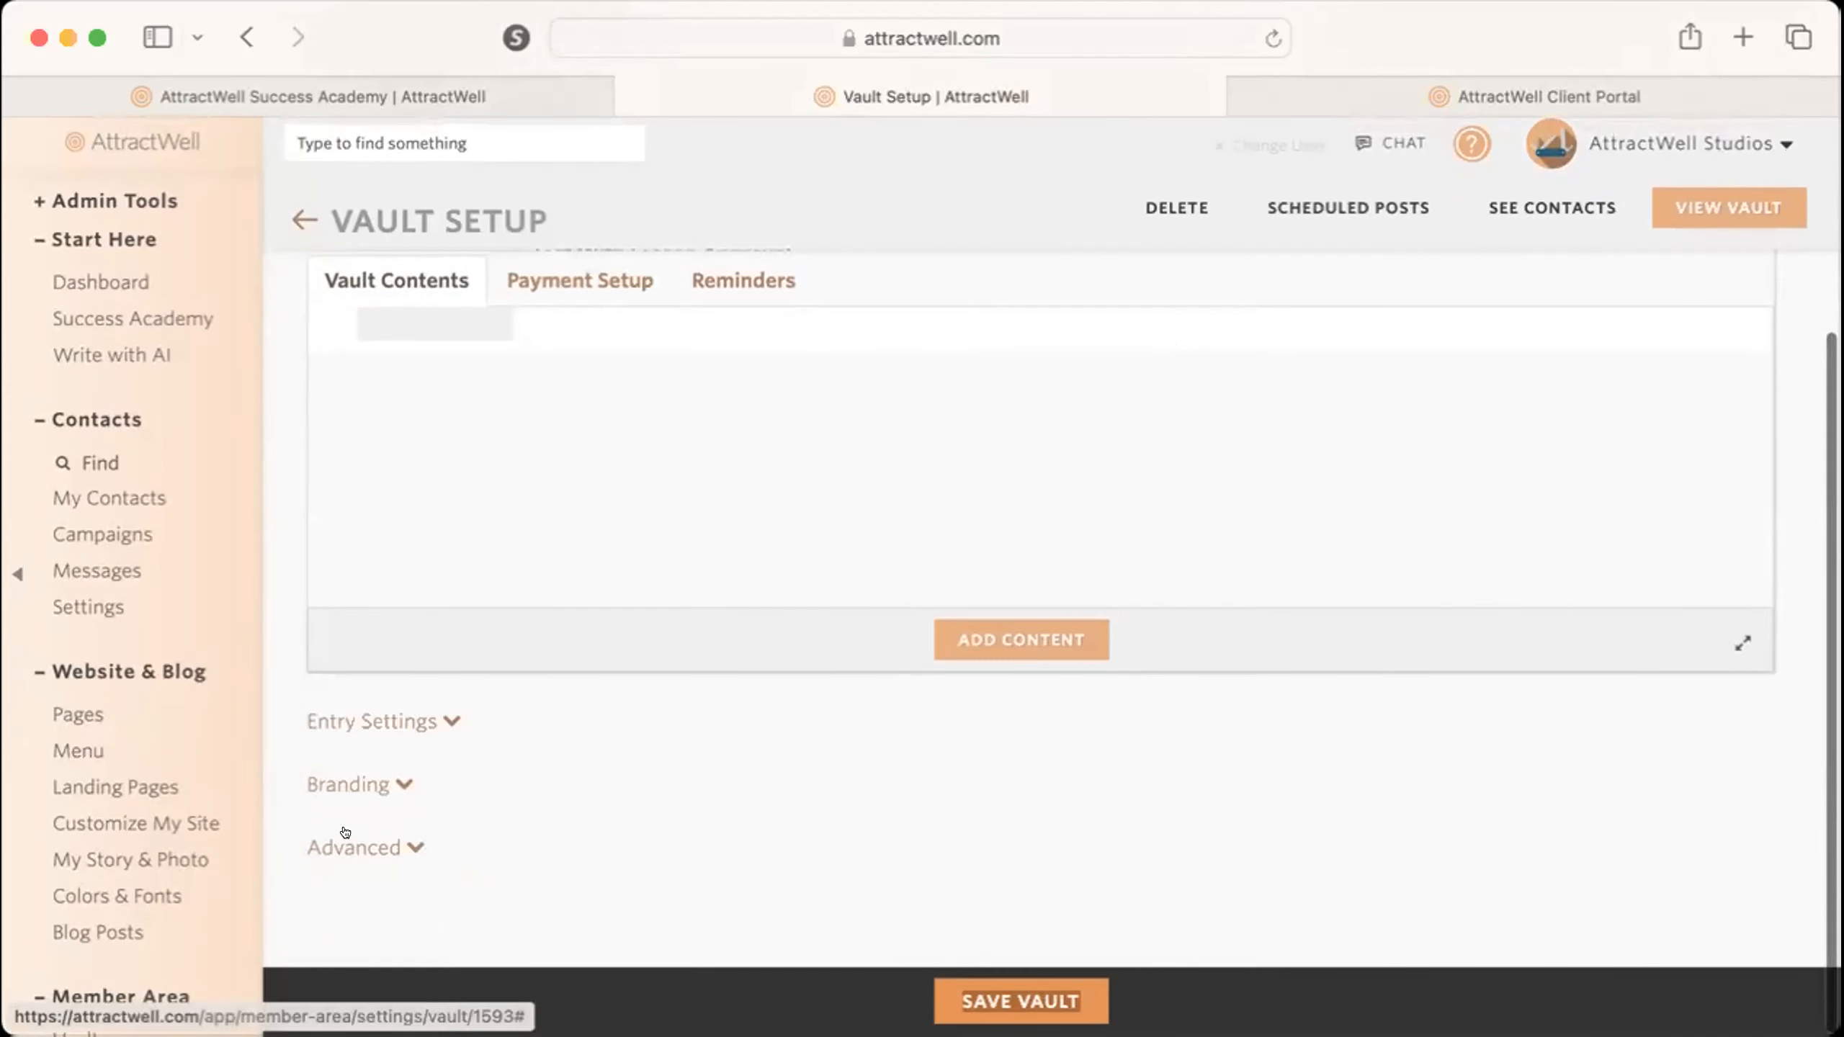
pyautogui.click(360, 847)
pyautogui.scroll(-5, 686, 825)
pyautogui.scroll(-3, 685, 824)
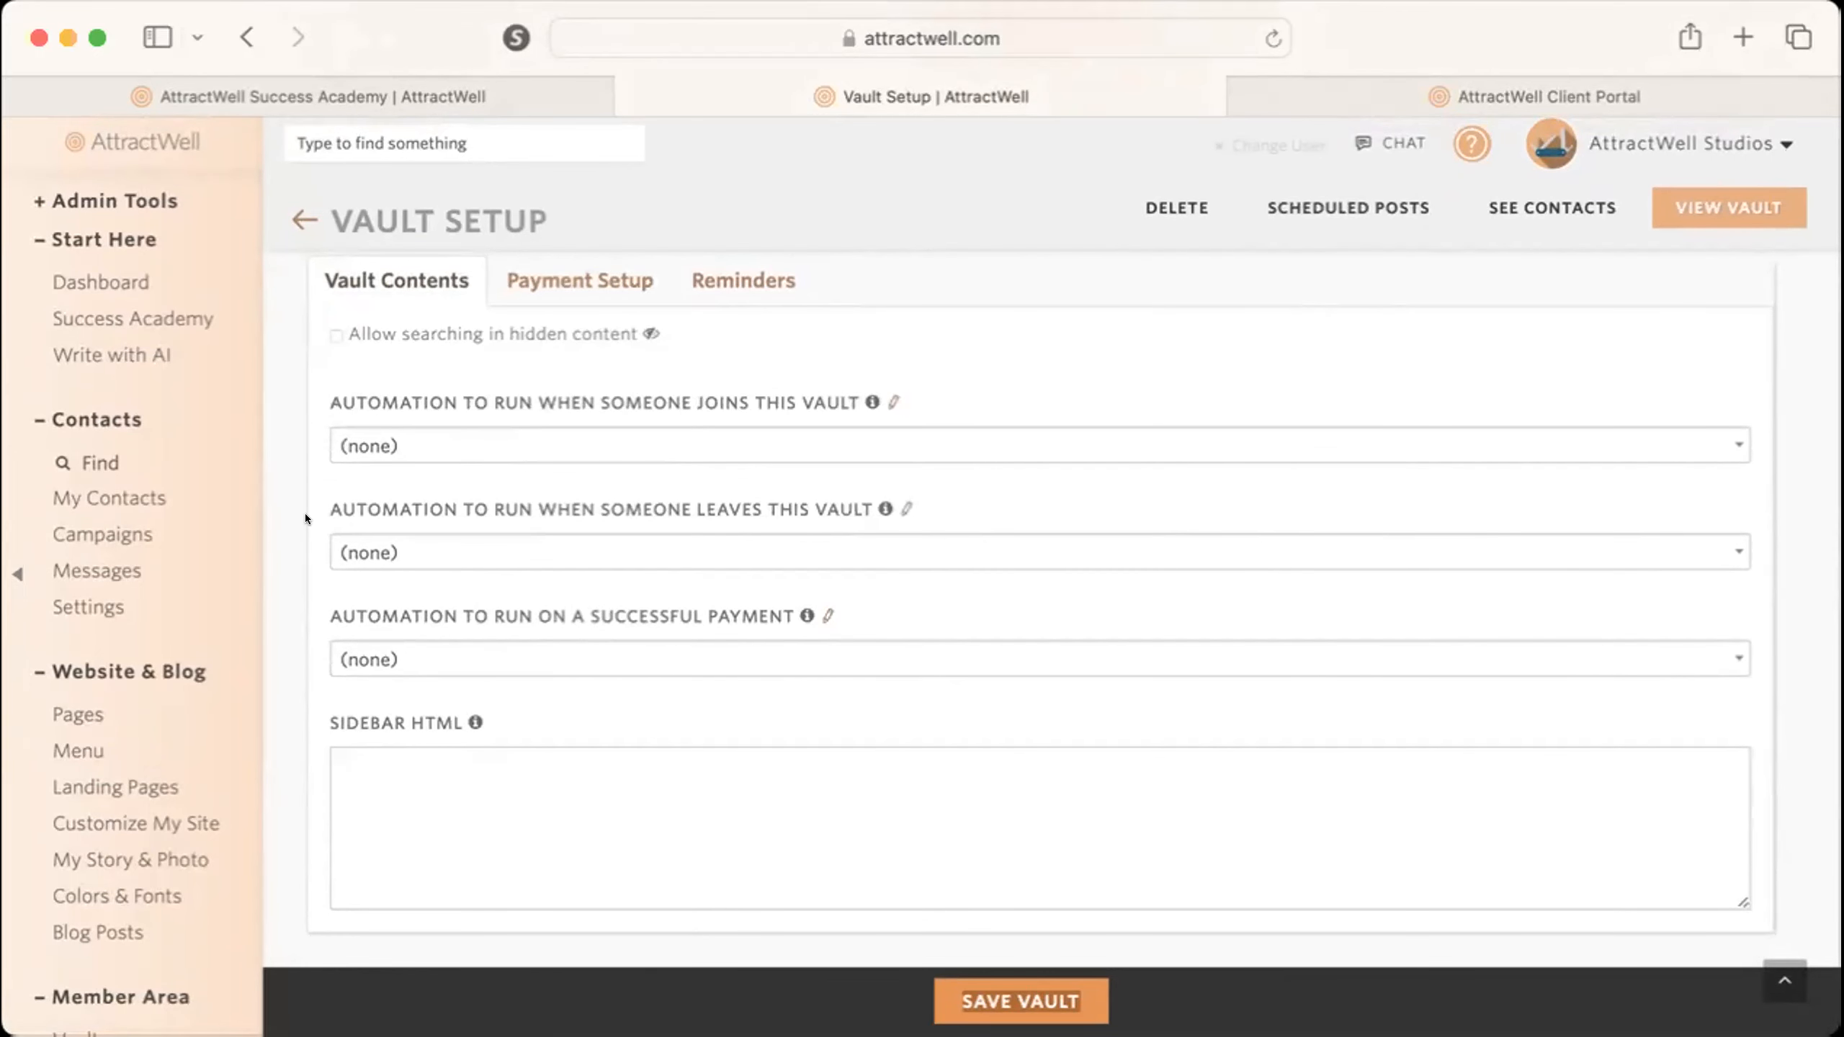
pyautogui.moveTo(318, 506)
pyautogui.moveTo(365, 618)
pyautogui.moveTo(827, 607)
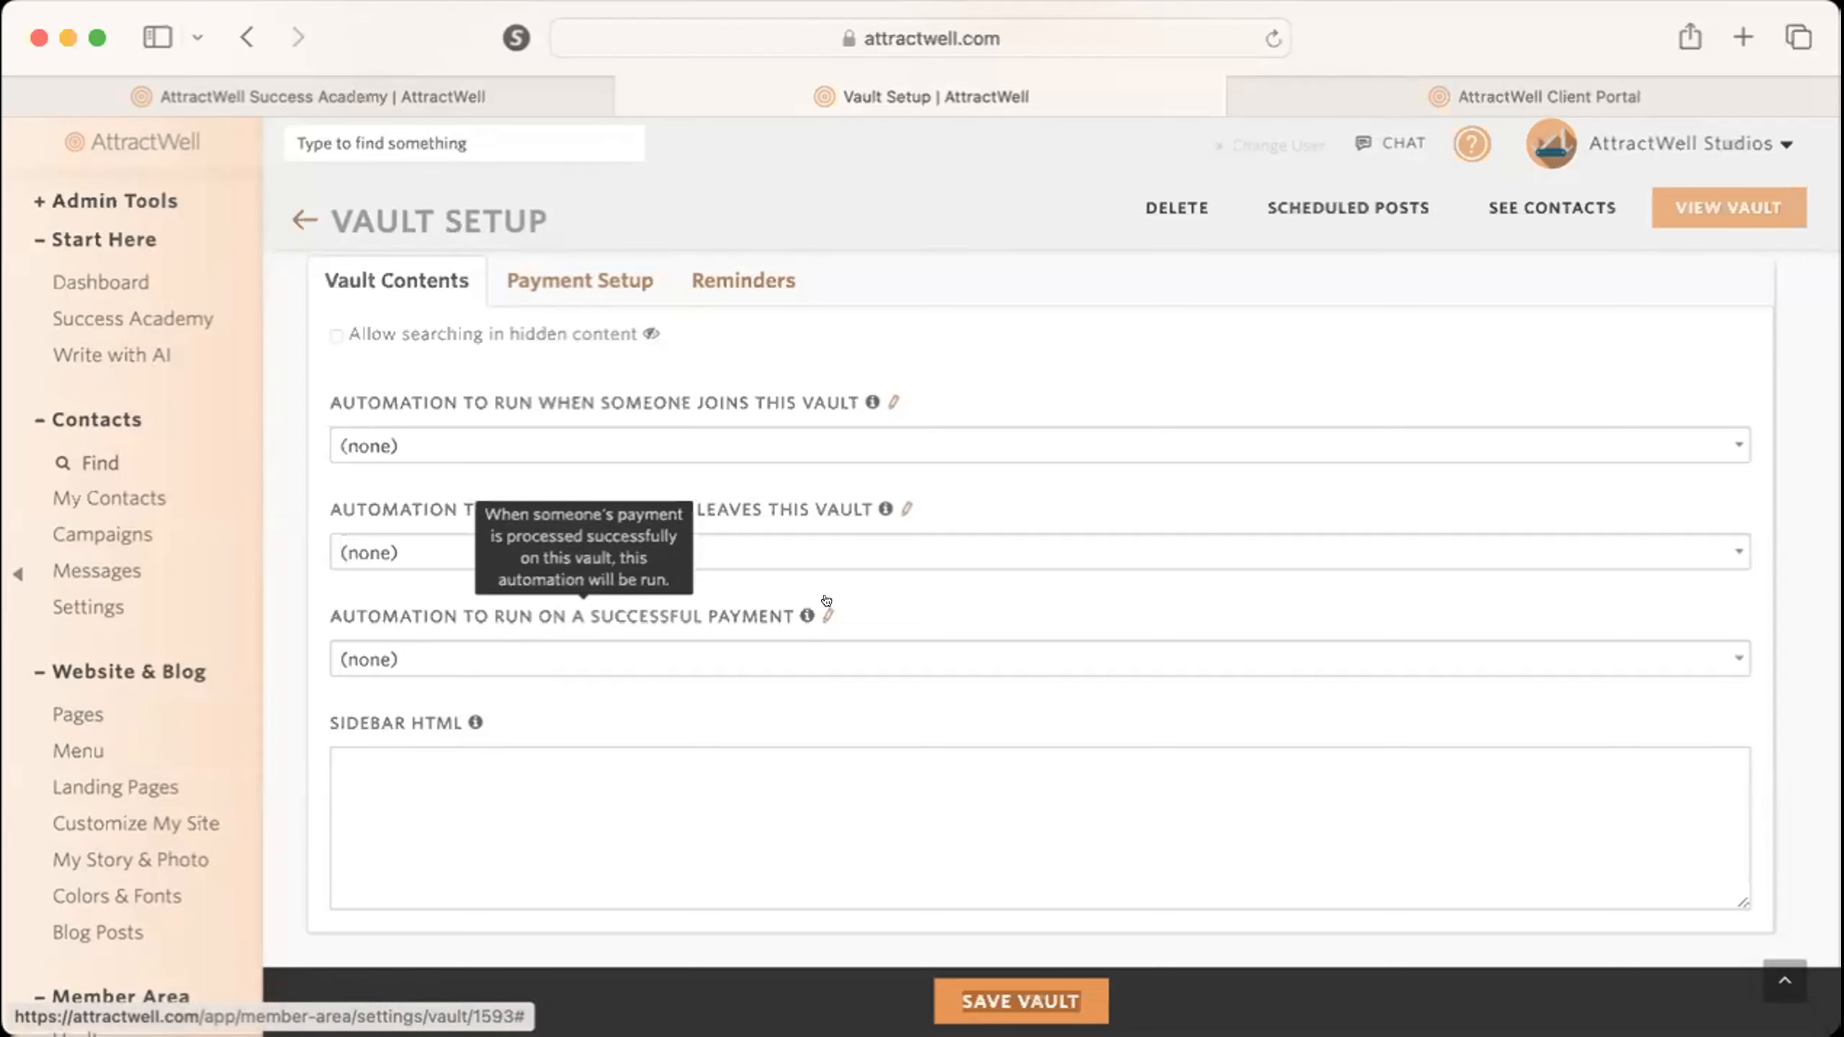
# Create a new automation from the successful payment setting and name it "successful monthly payment for my membership".
pyautogui.click(827, 607)
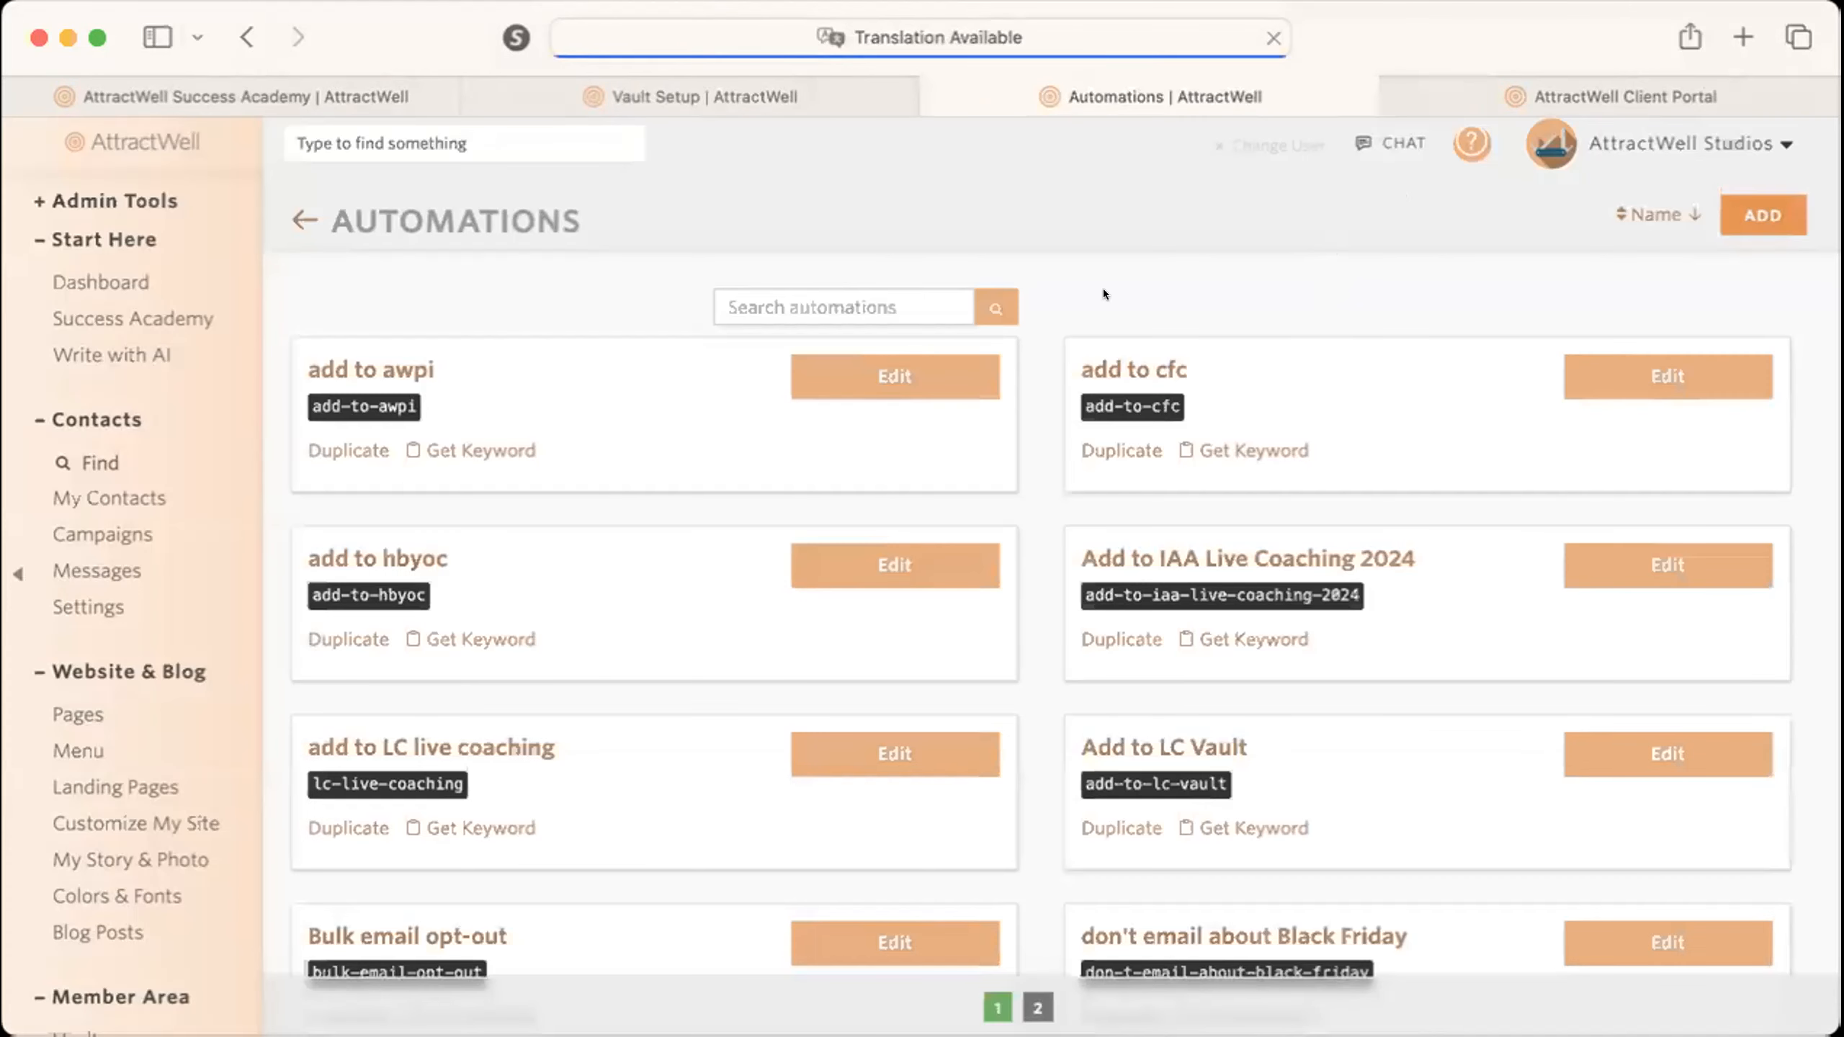
pyautogui.click(1757, 219)
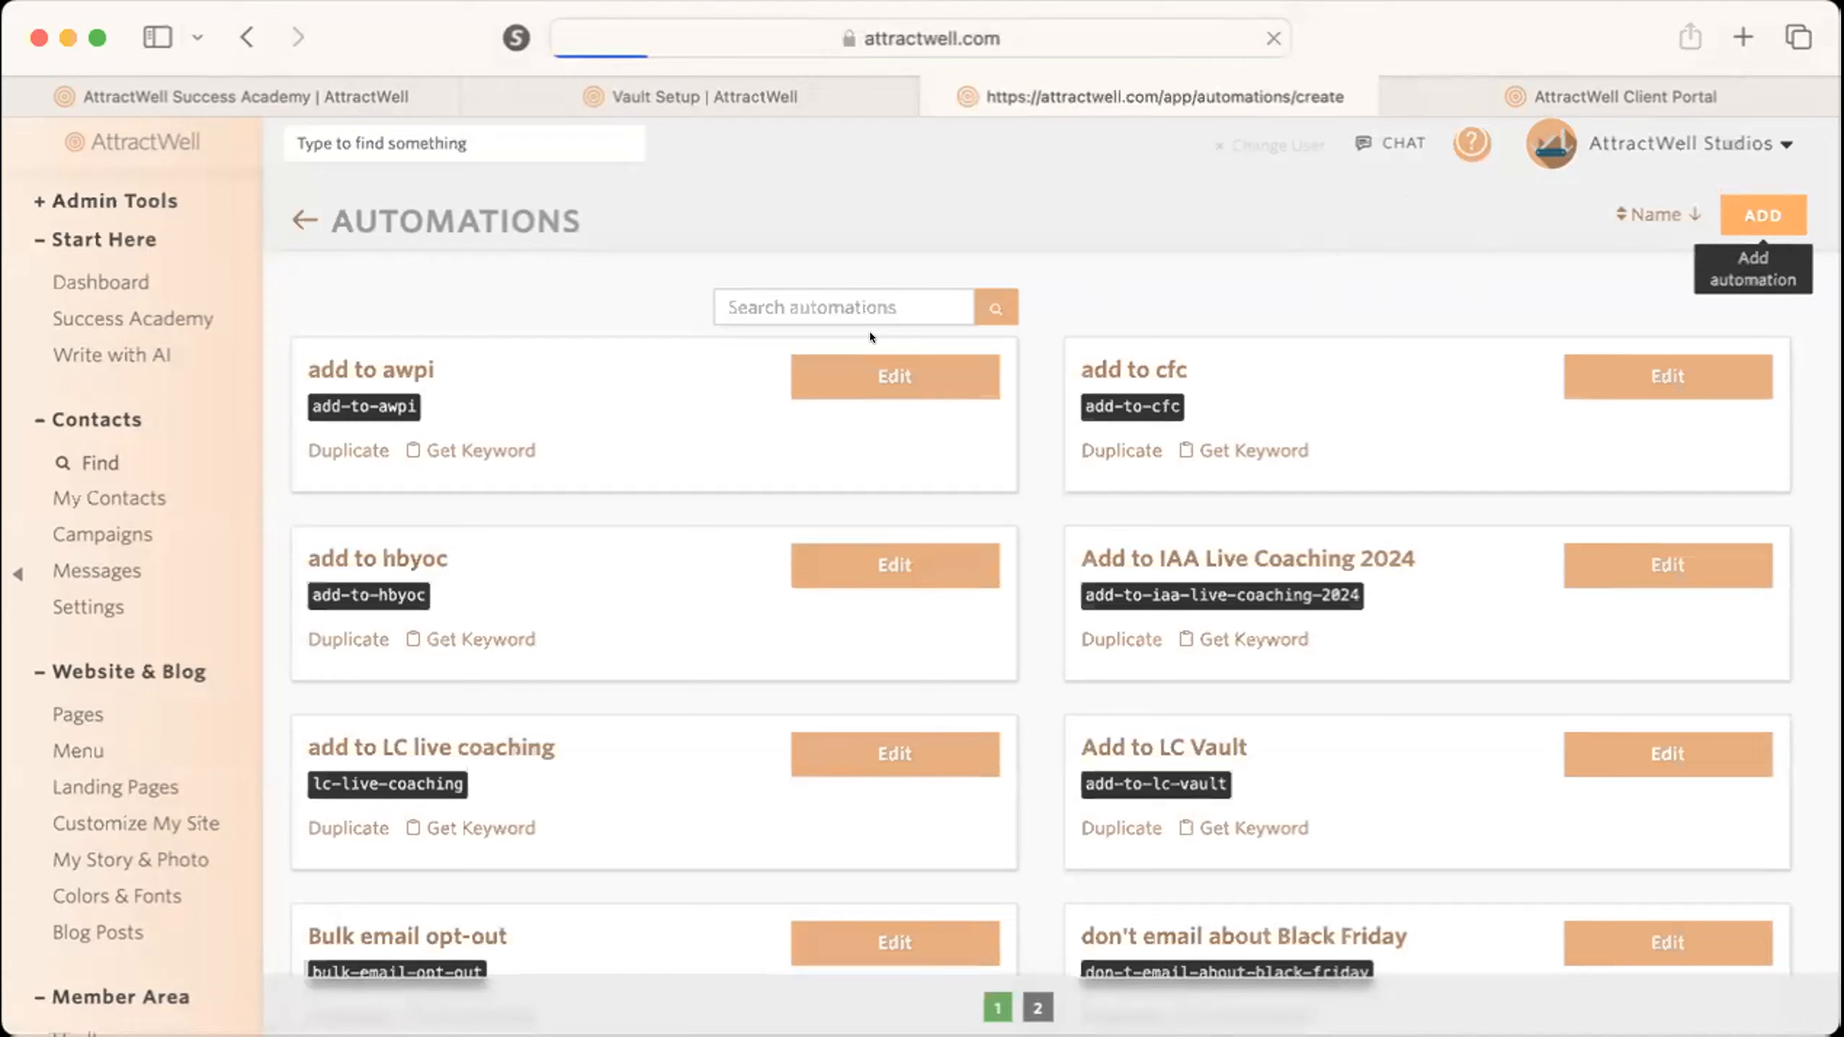
pyautogui.click(609, 336)
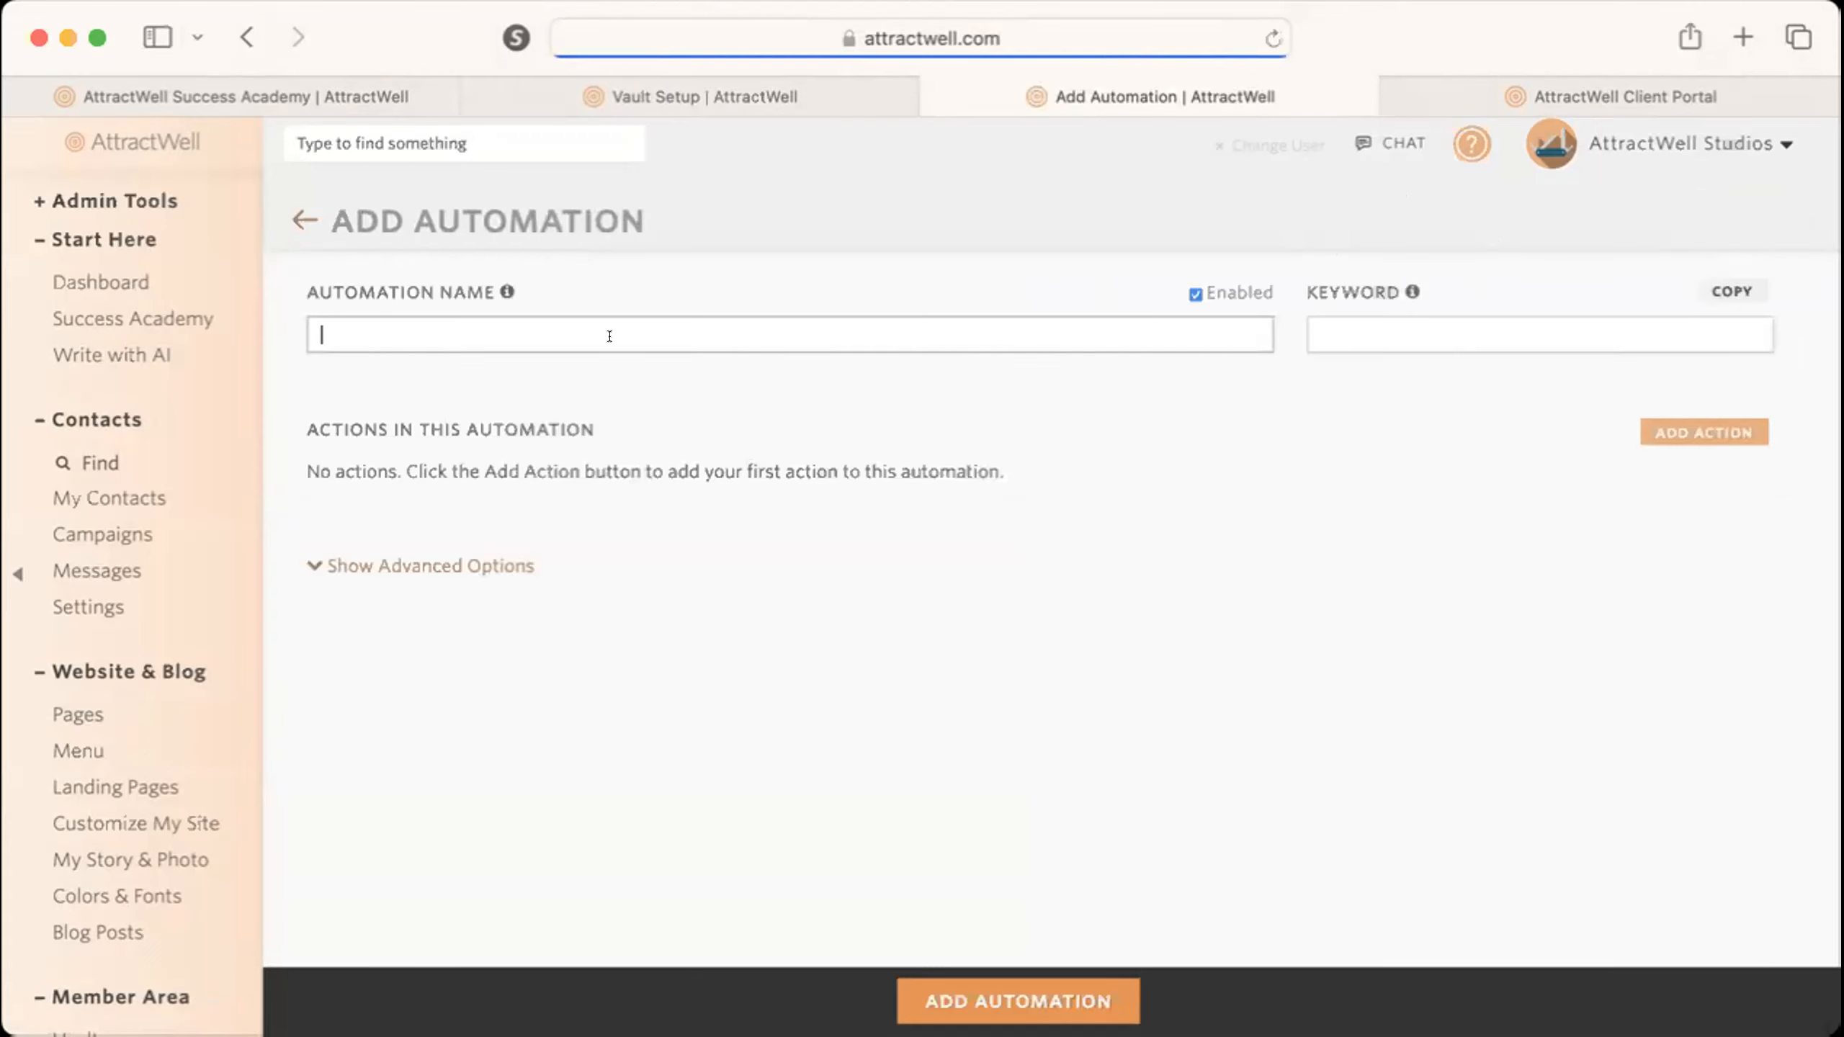
pyautogui.write('successful mothhly payment for my membership')
pyautogui.press('Tab')
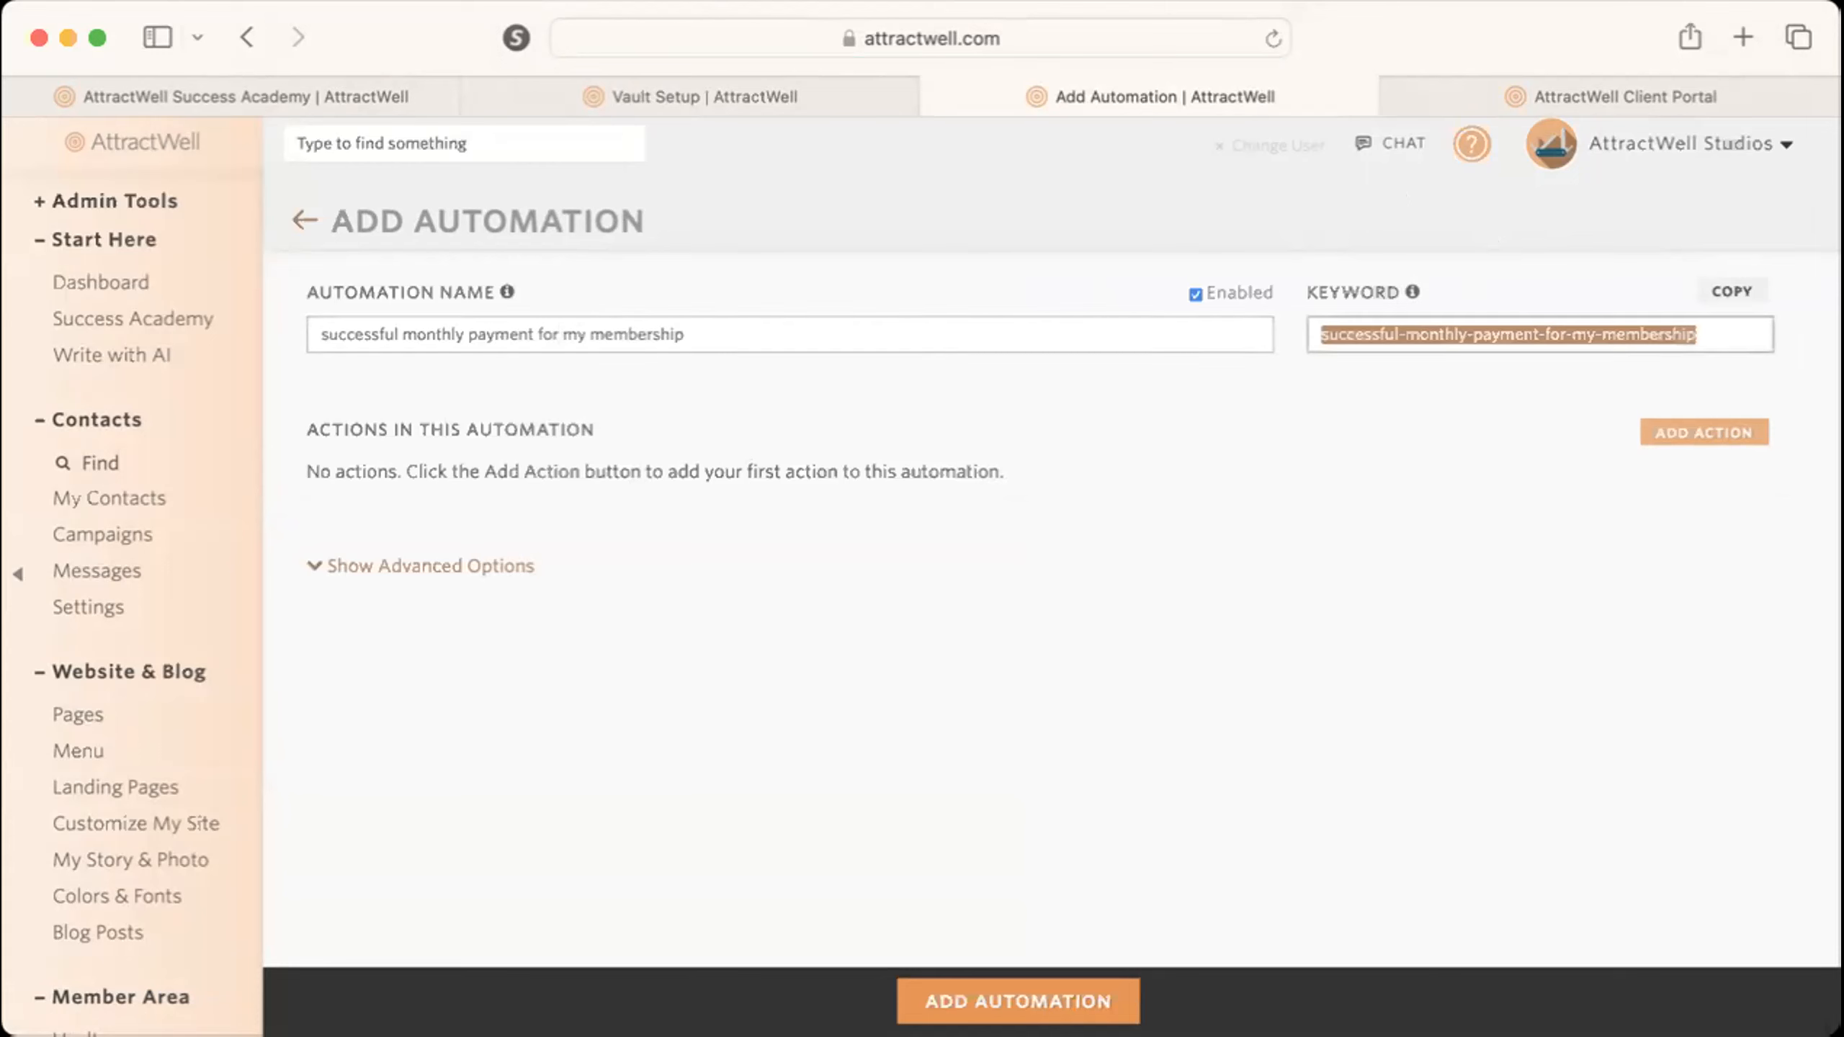
# Add a campaign action that adds the 3 Mistakes Campaign if the contact hasn't received it before.
pyautogui.click(1700, 441)
pyautogui.click(701, 352)
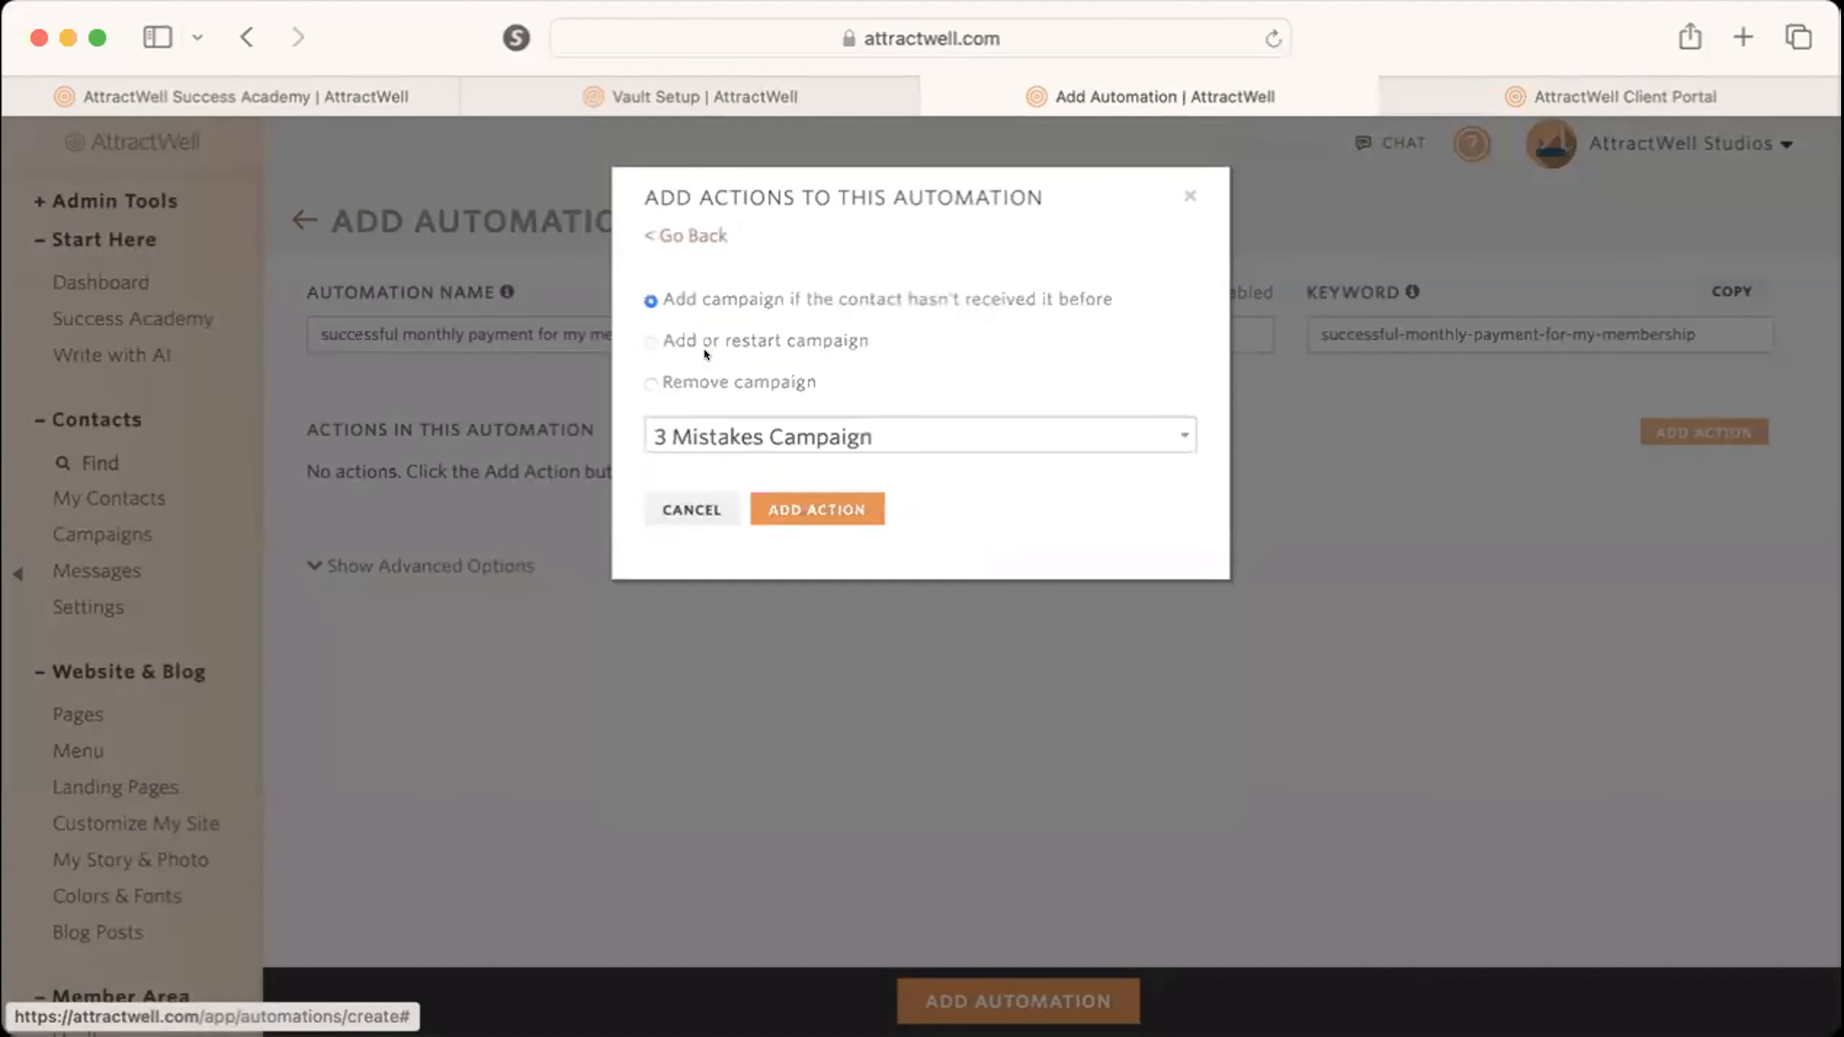
pyautogui.click(795, 510)
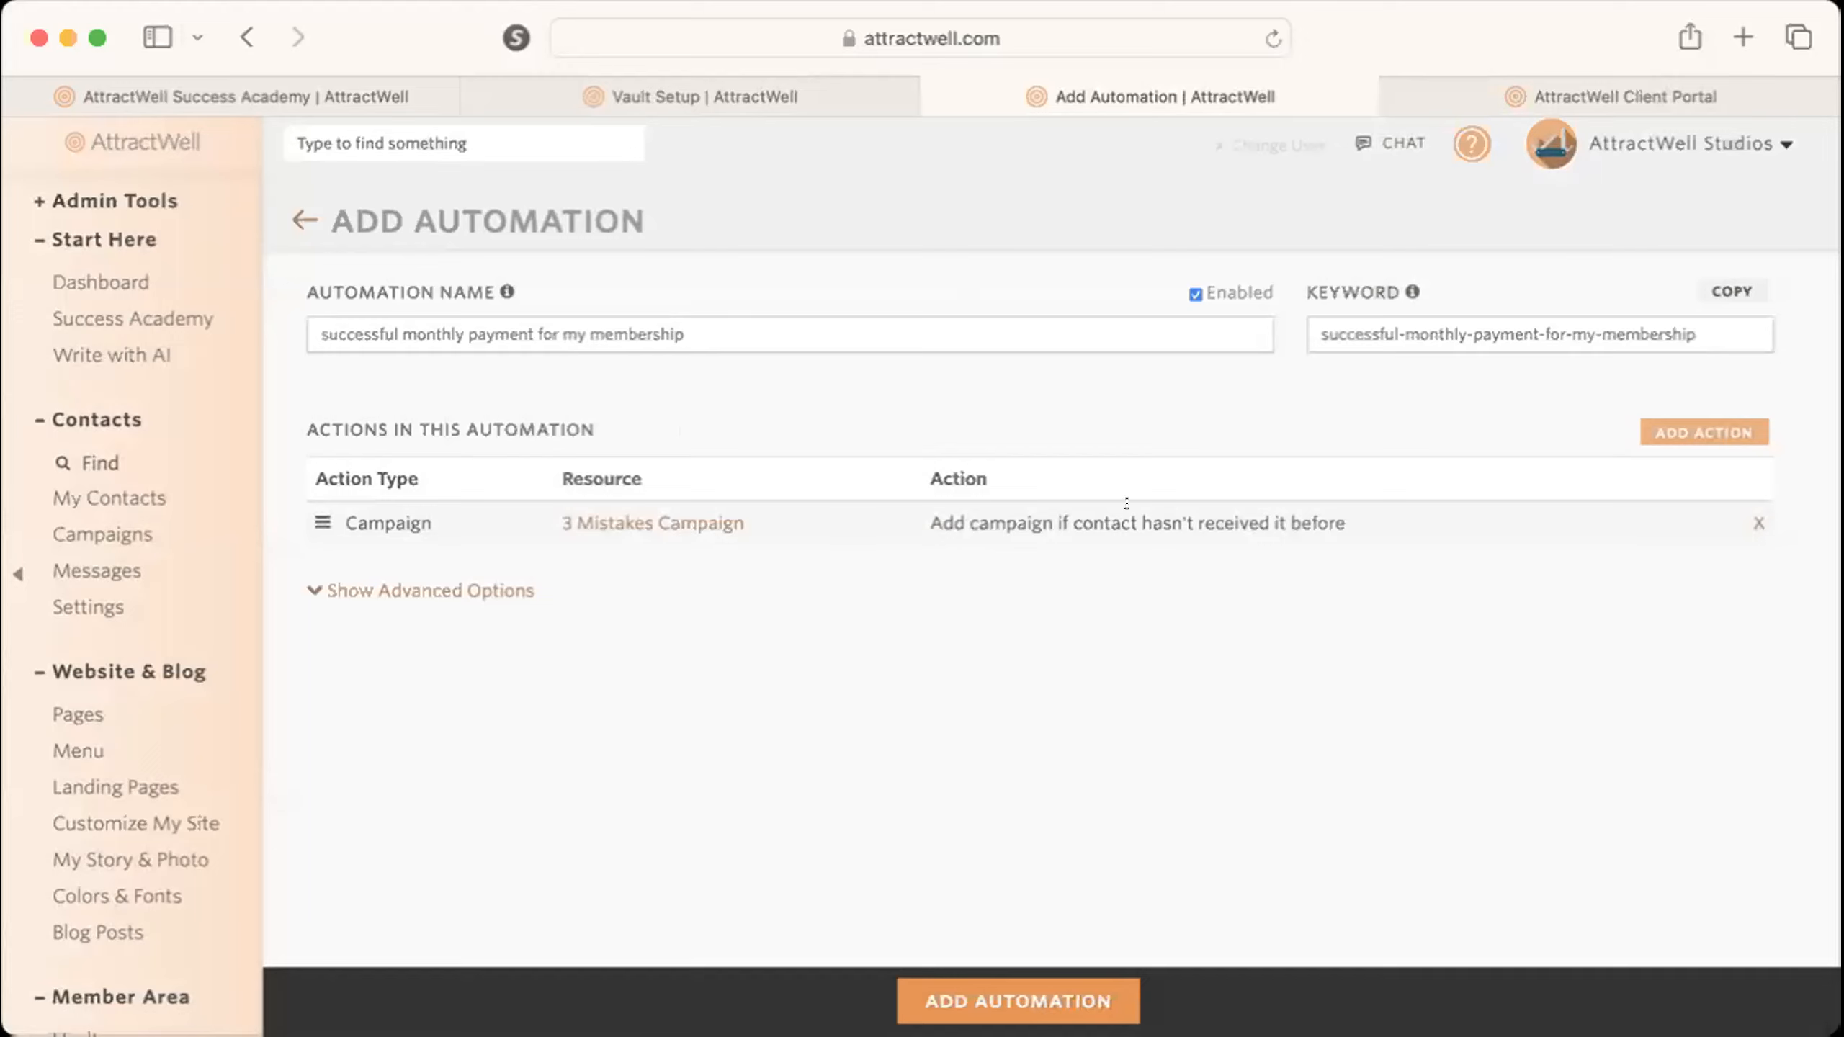
# Open the linked 3 Mistakes Campaign, close it again, and remove the campaign action from the automation.
pyautogui.click(680, 517)
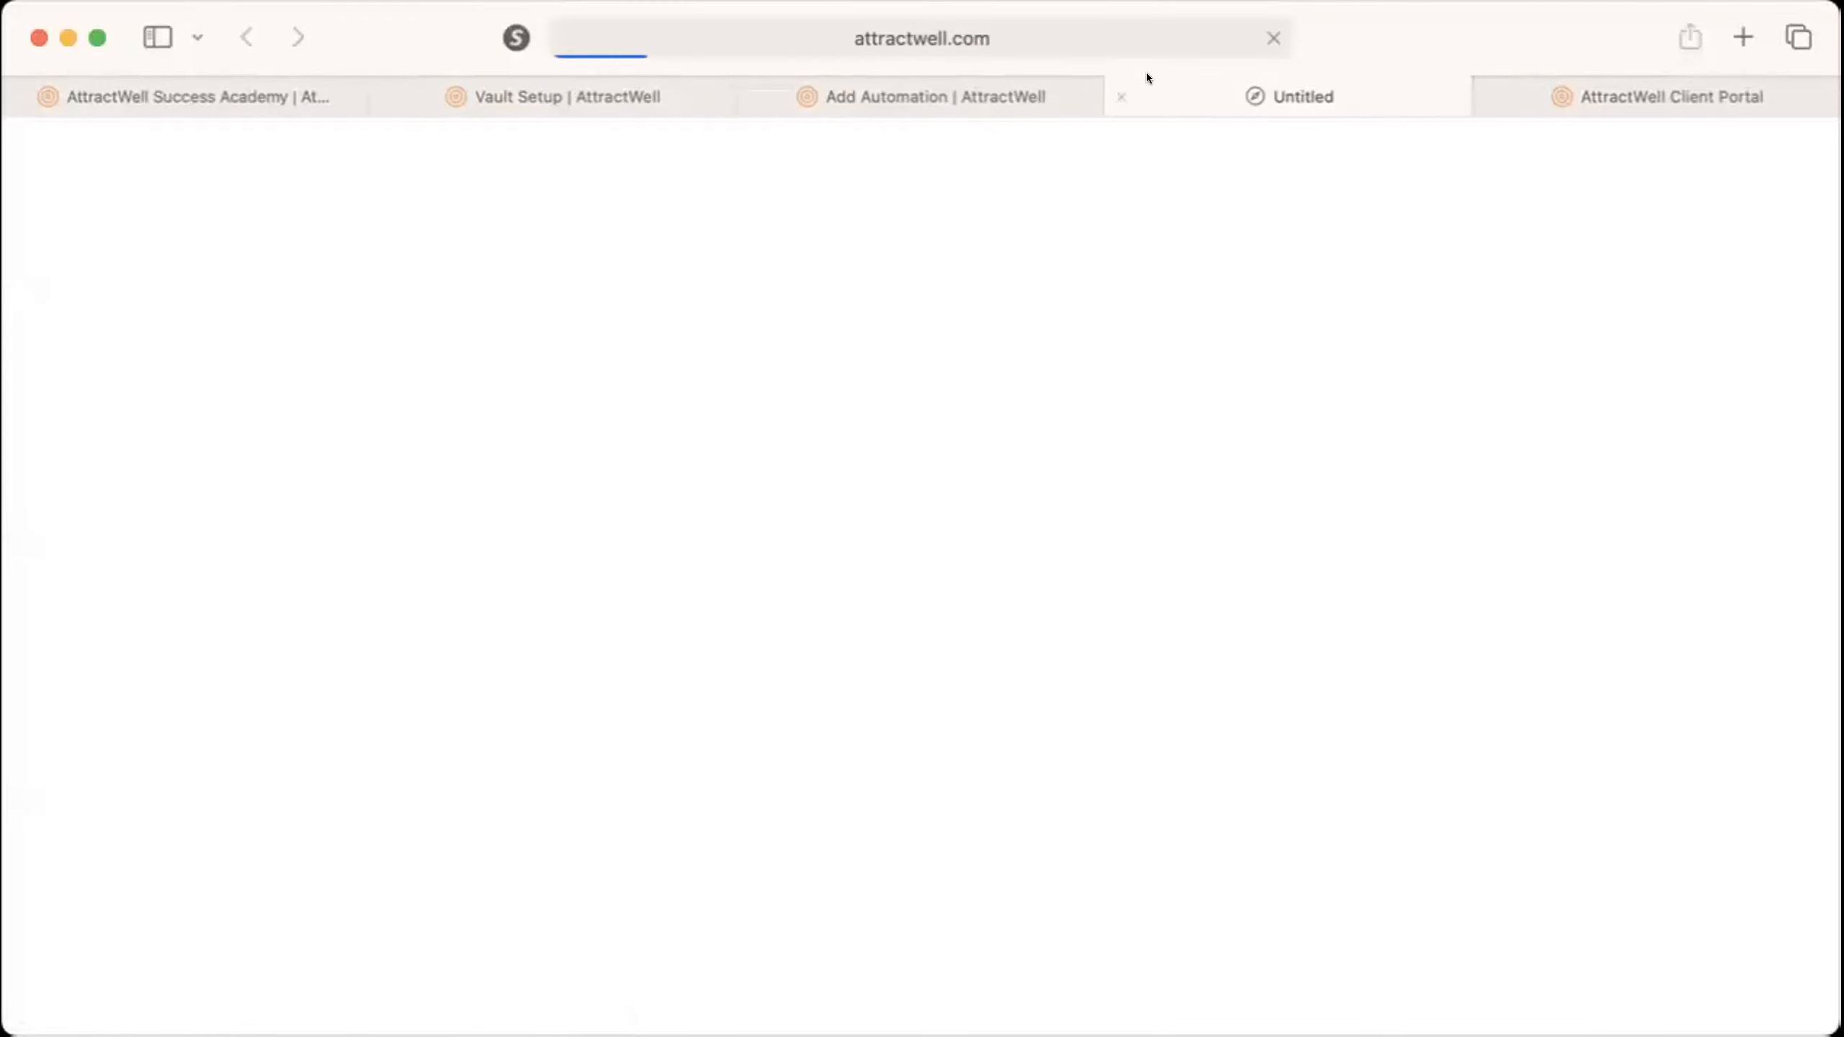
pyautogui.click(1120, 91)
pyautogui.click(1758, 523)
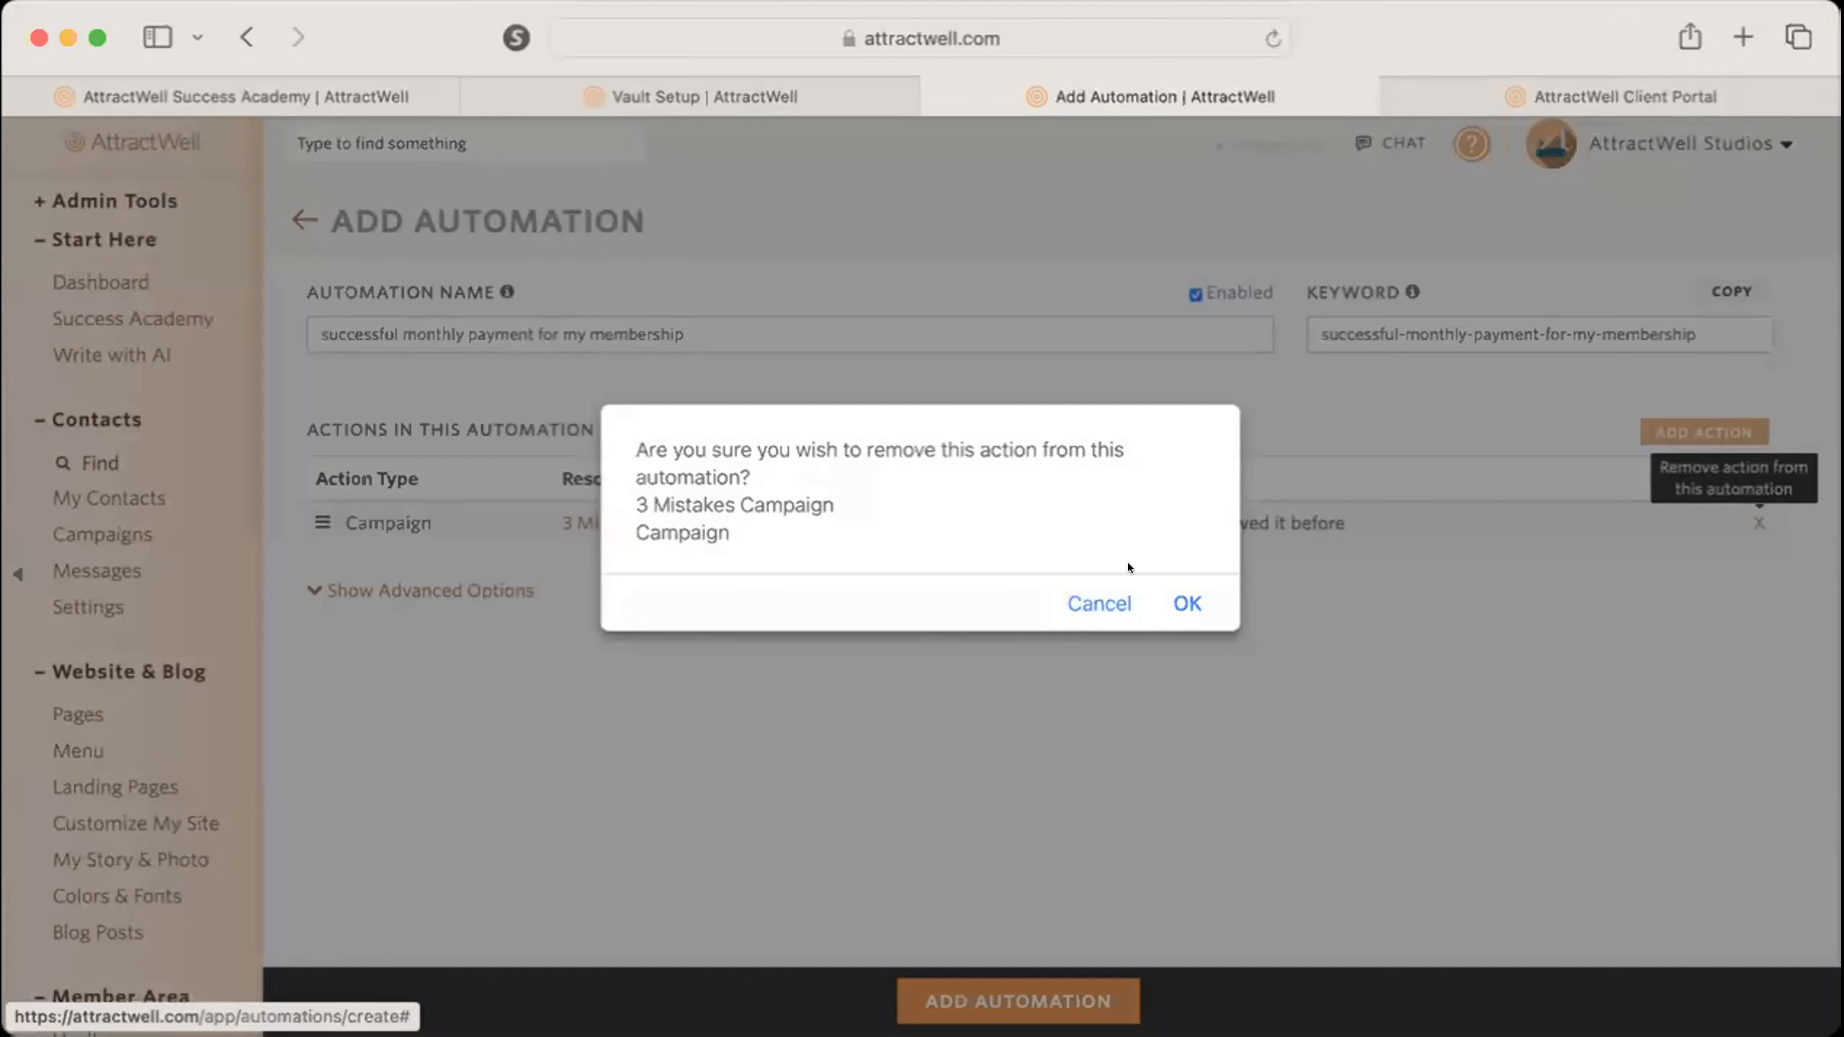
pyautogui.click(1186, 602)
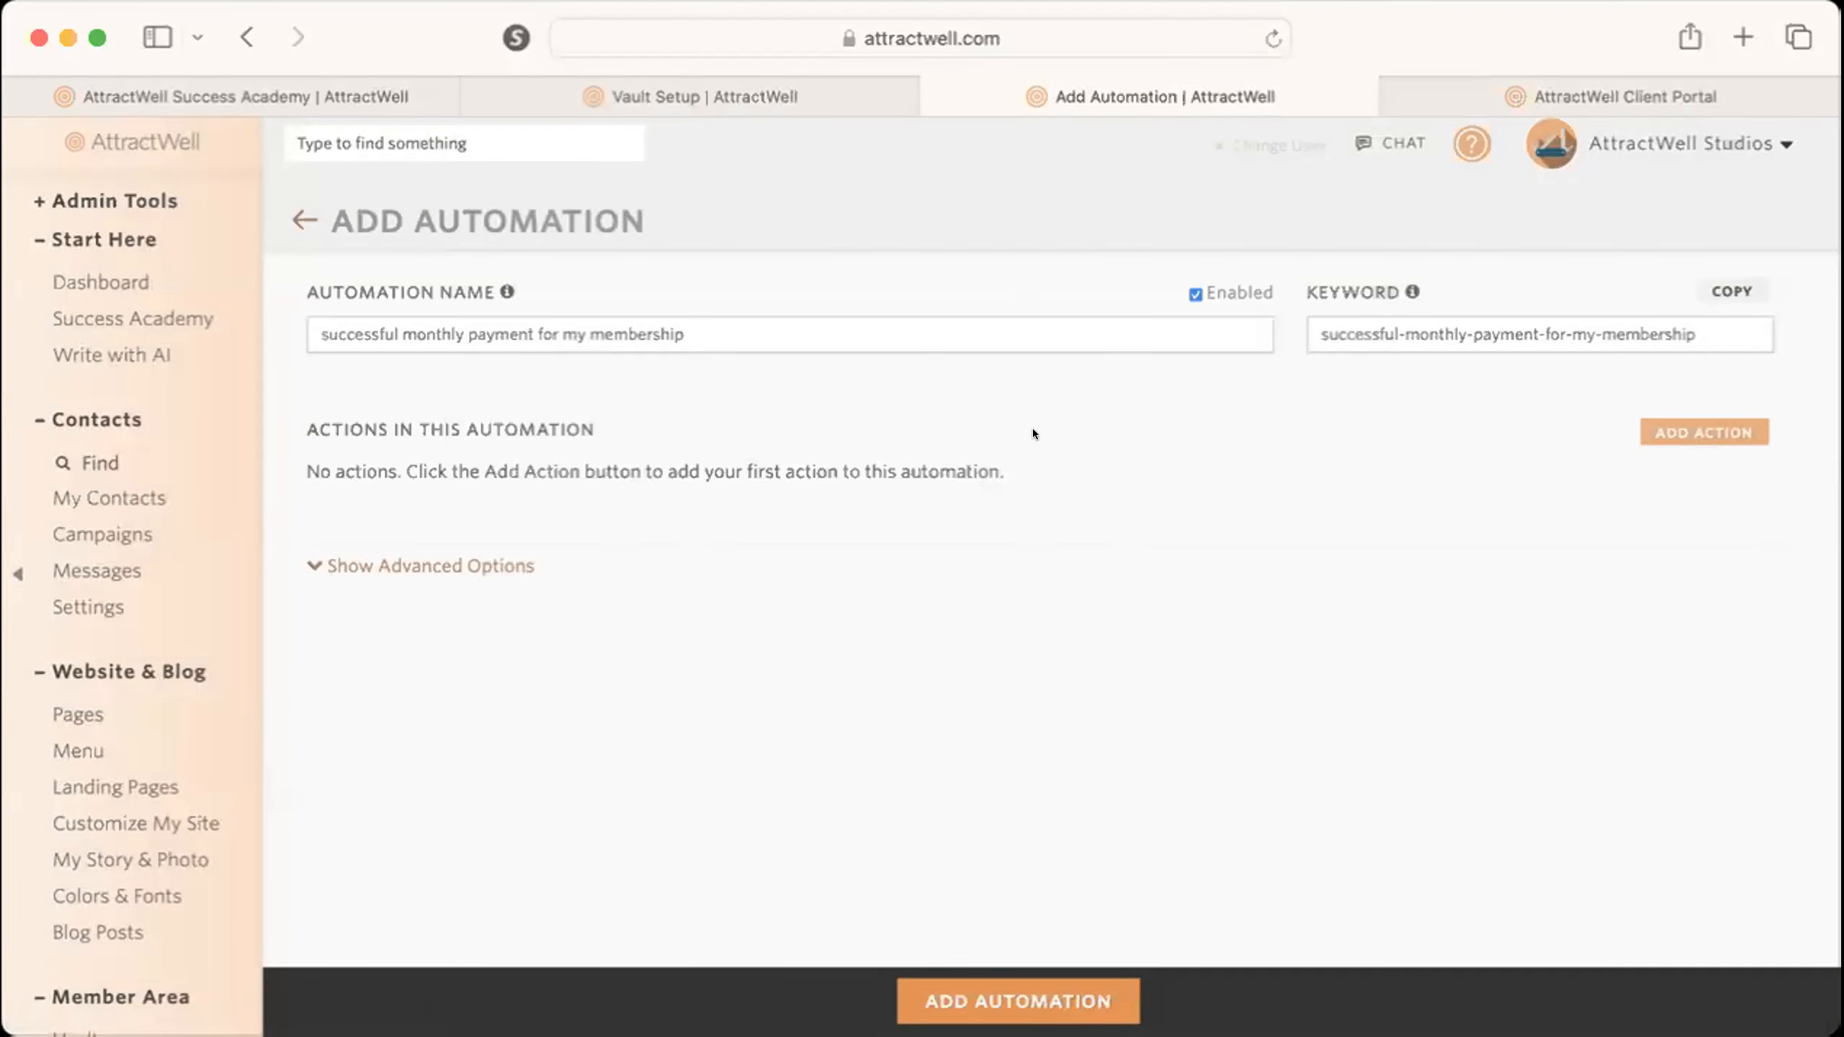
# Add a campaign action for the 3 Mistakes Campaign using the "Add or restart campaign" option.
pyautogui.click(1710, 431)
pyautogui.click(729, 345)
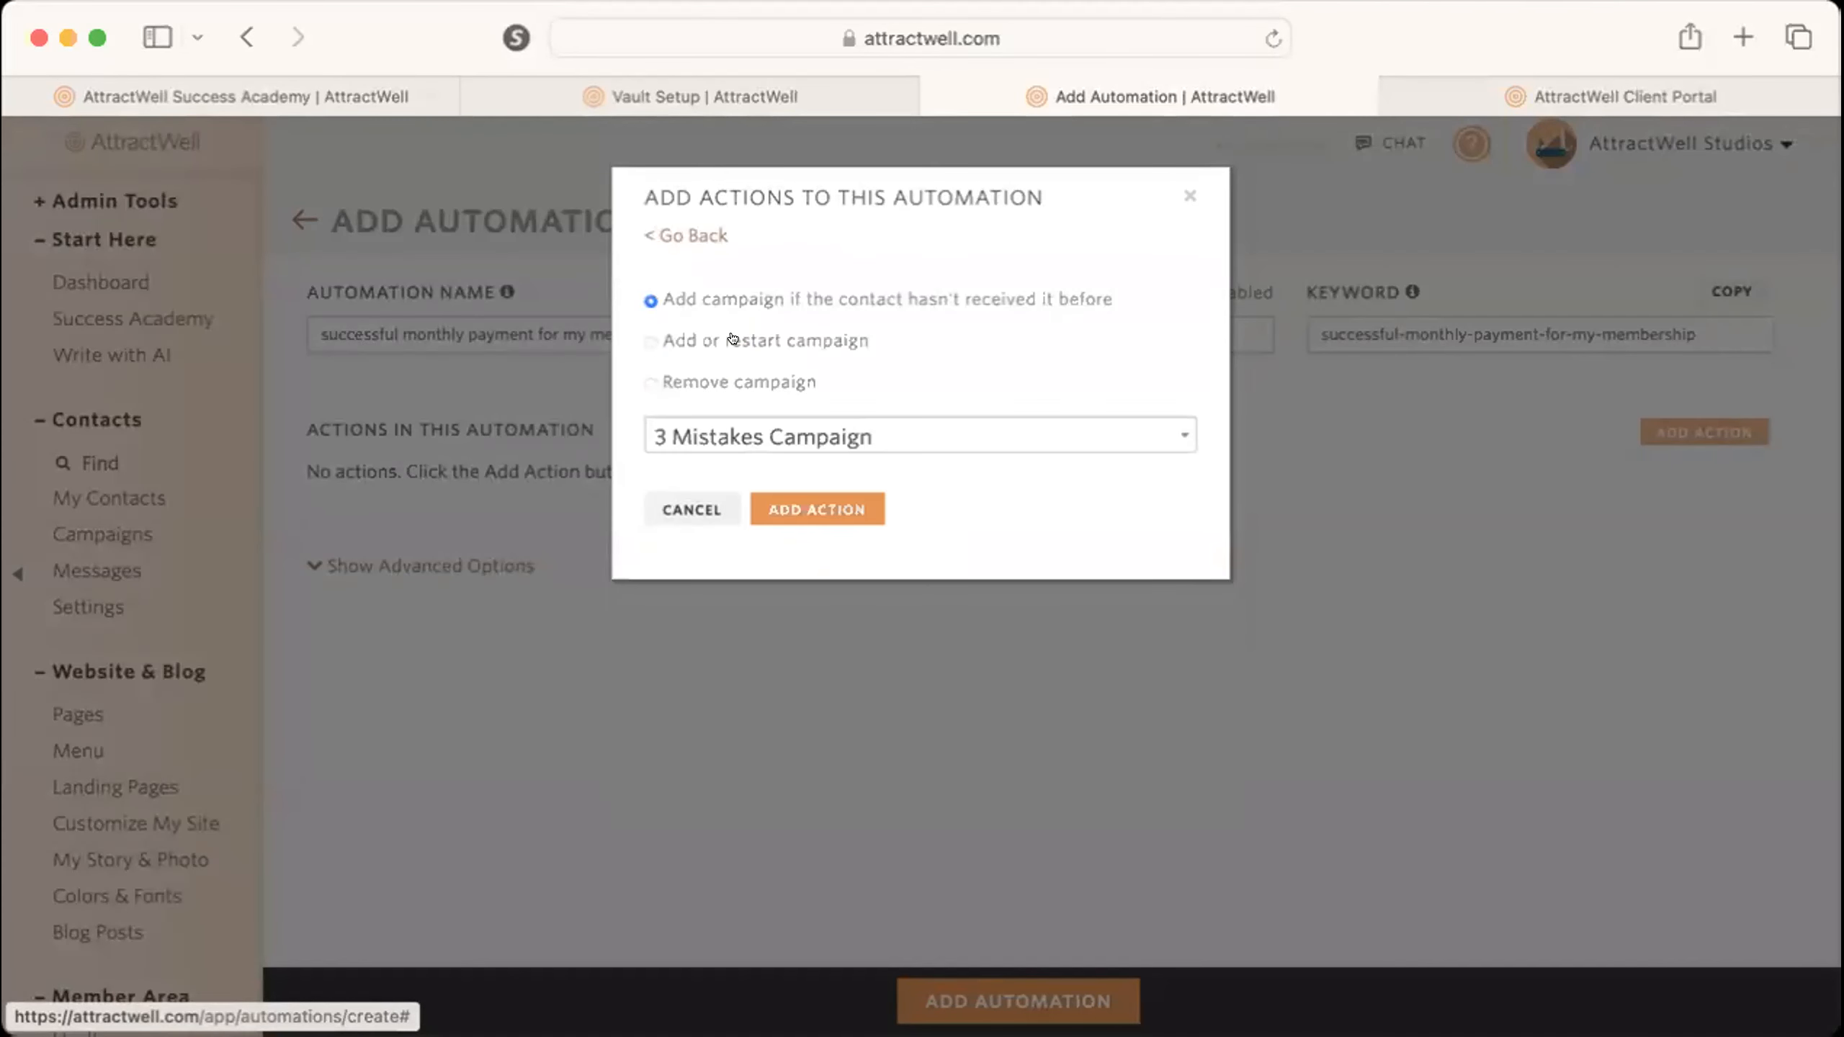
pyautogui.click(719, 340)
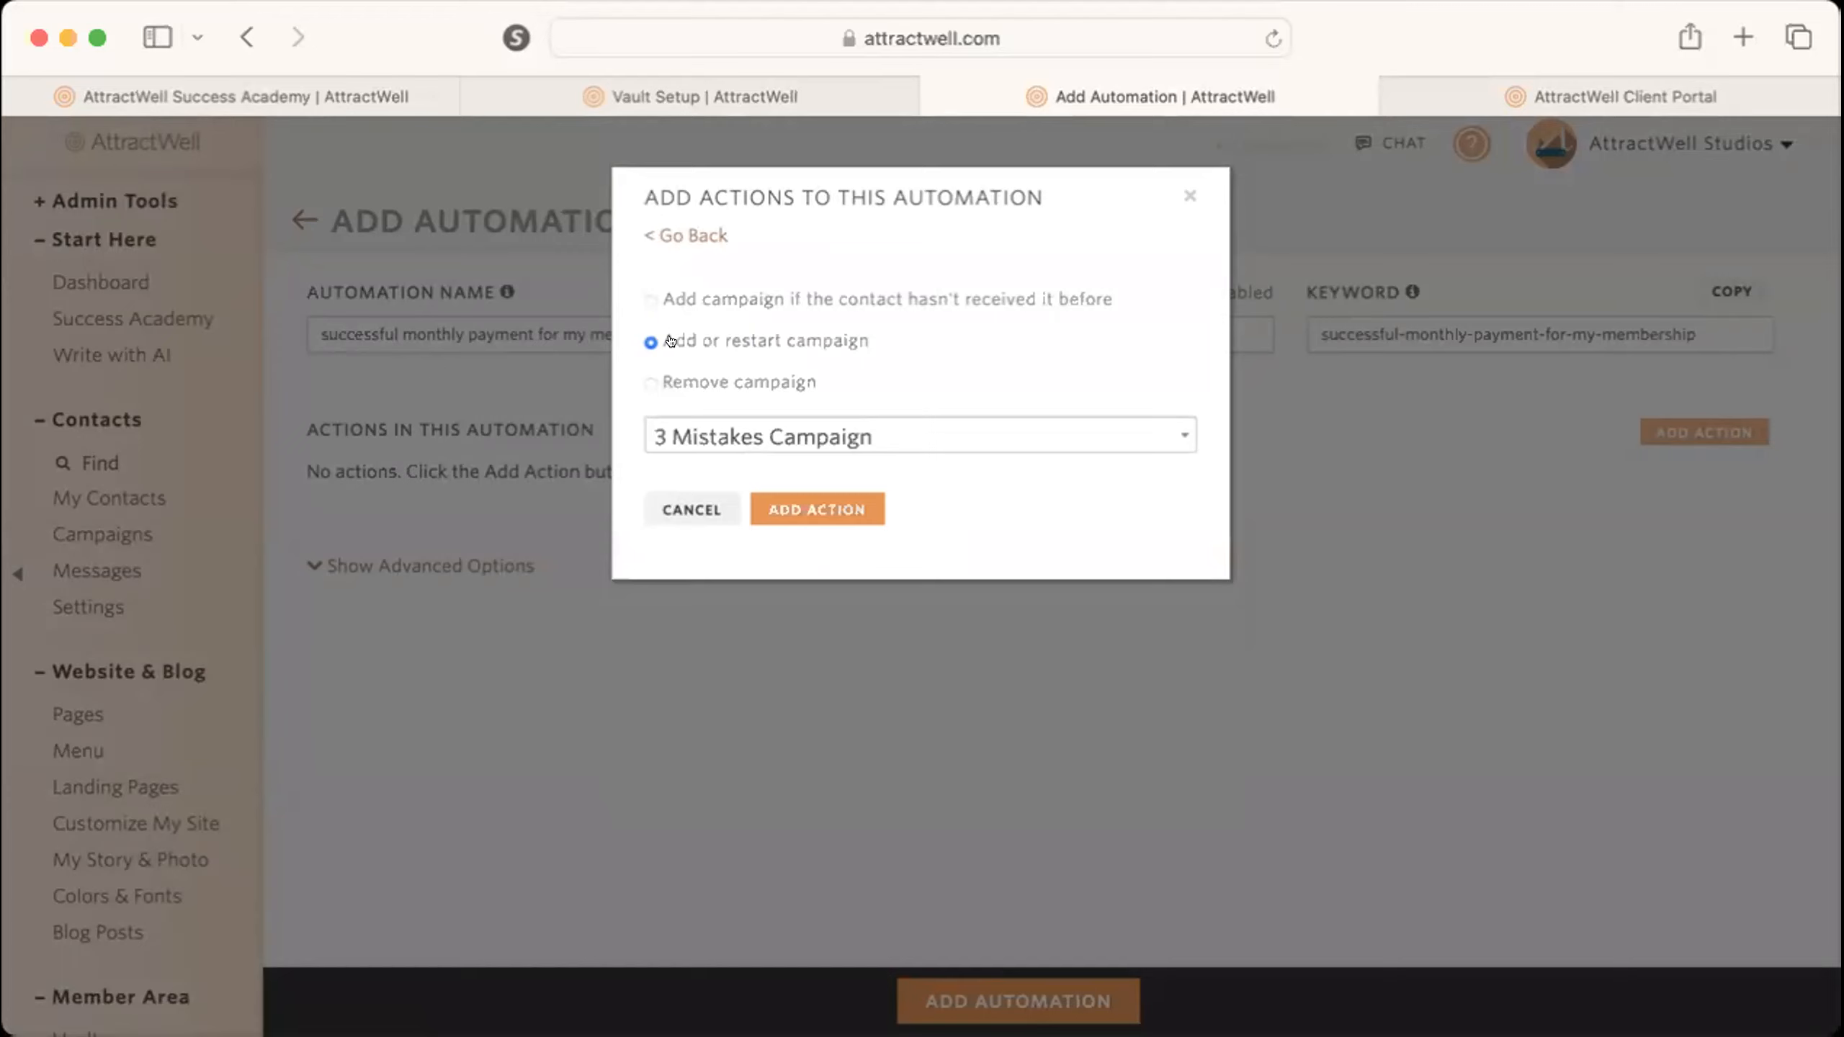
pyautogui.scroll(5, 670, 341)
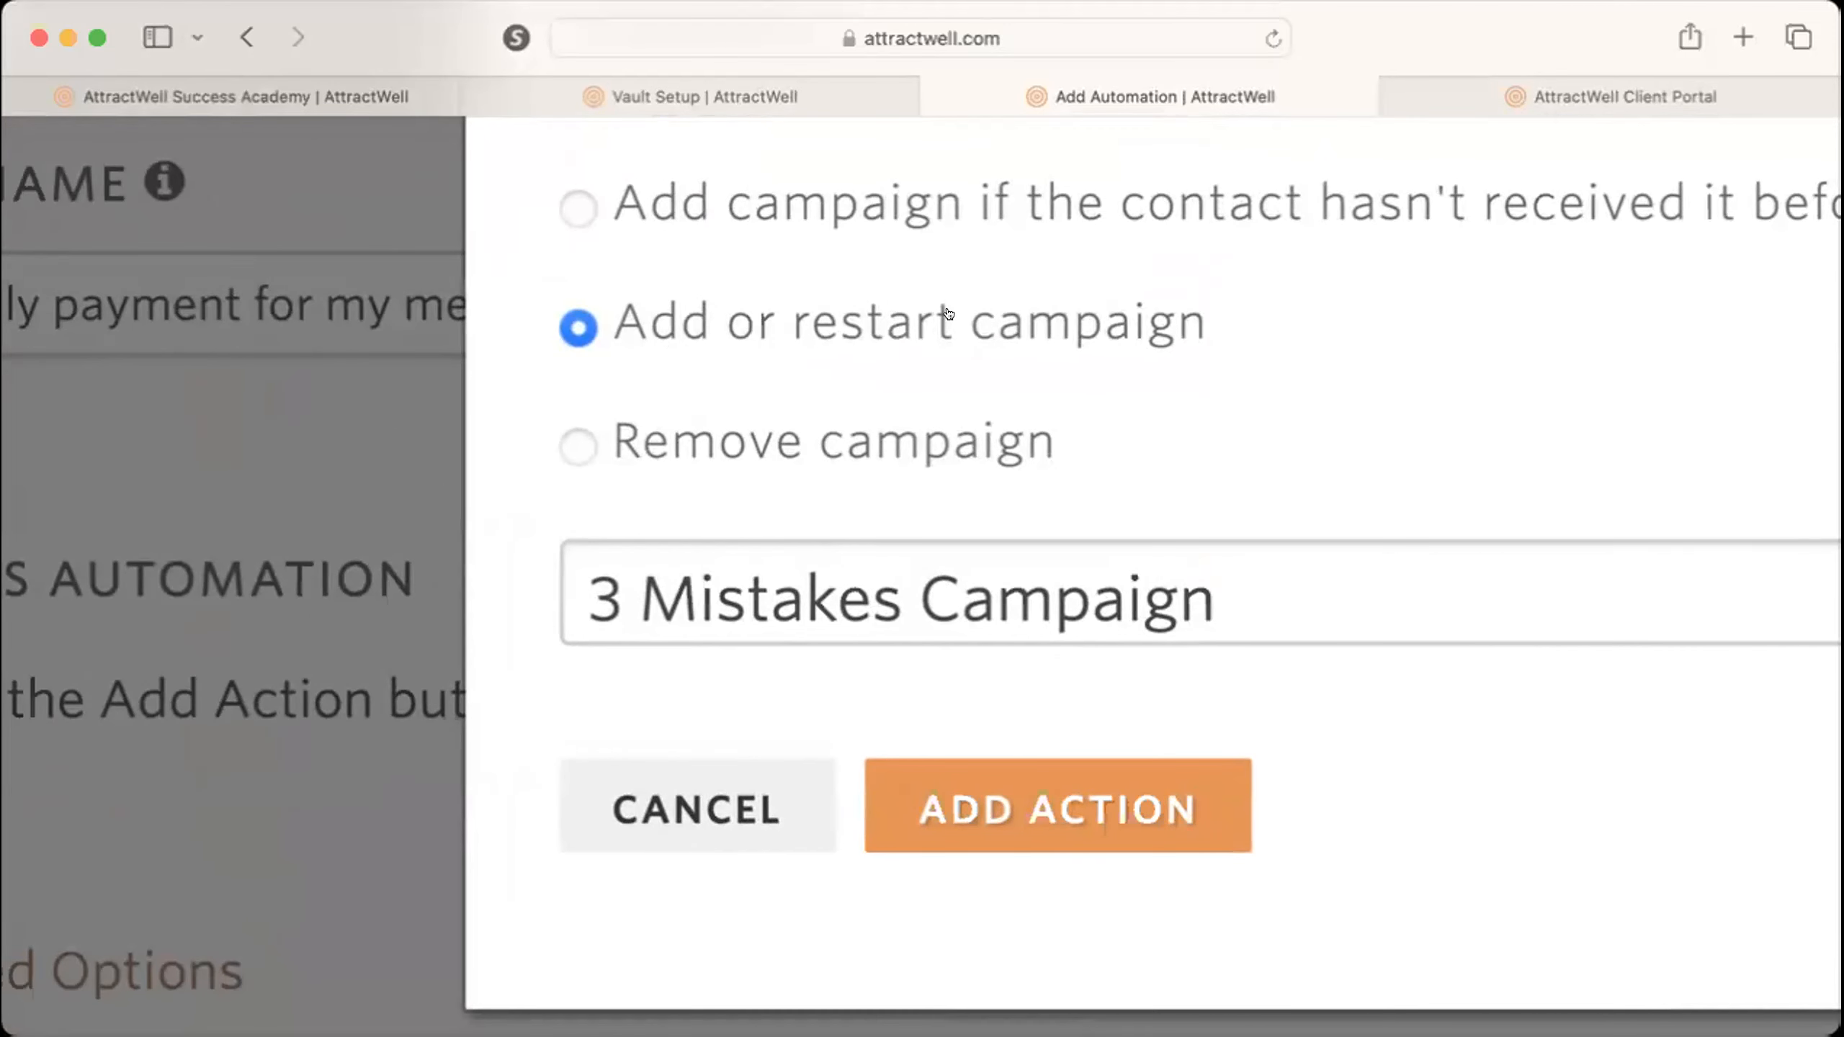
pyautogui.scroll(-5, 808, 318)
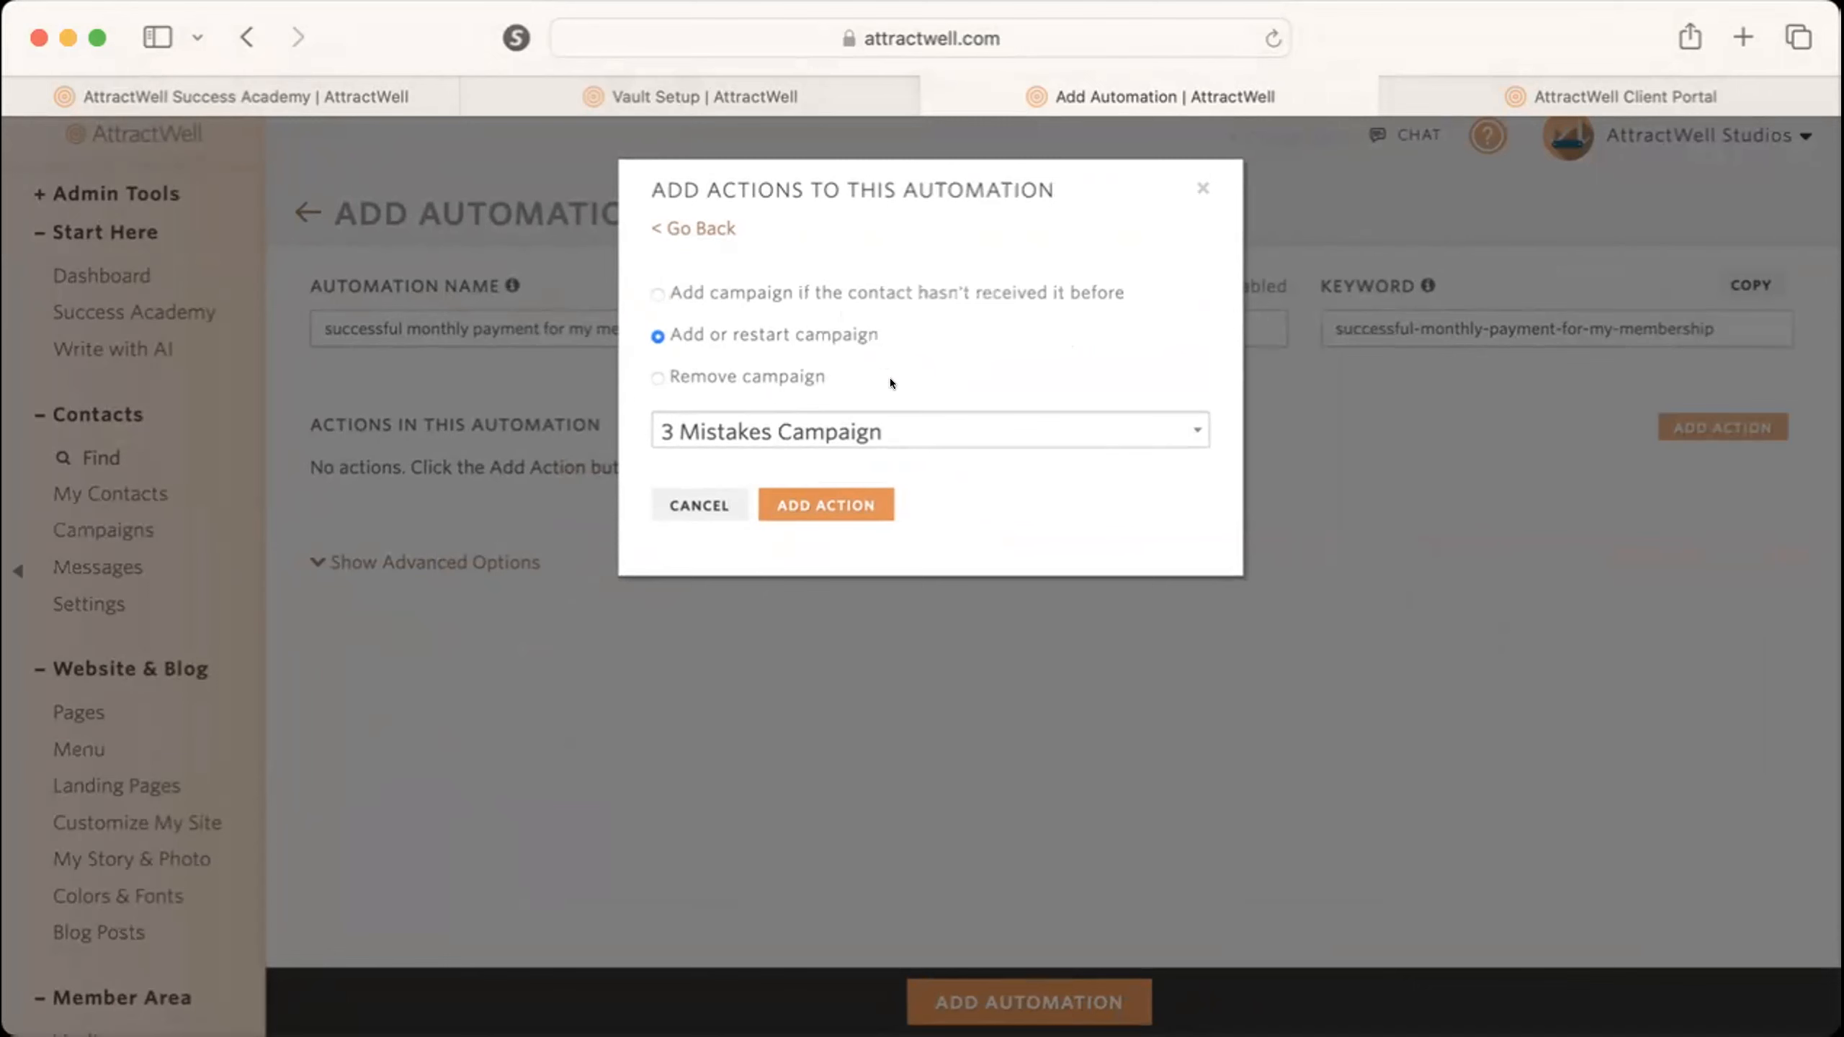
pyautogui.click(824, 504)
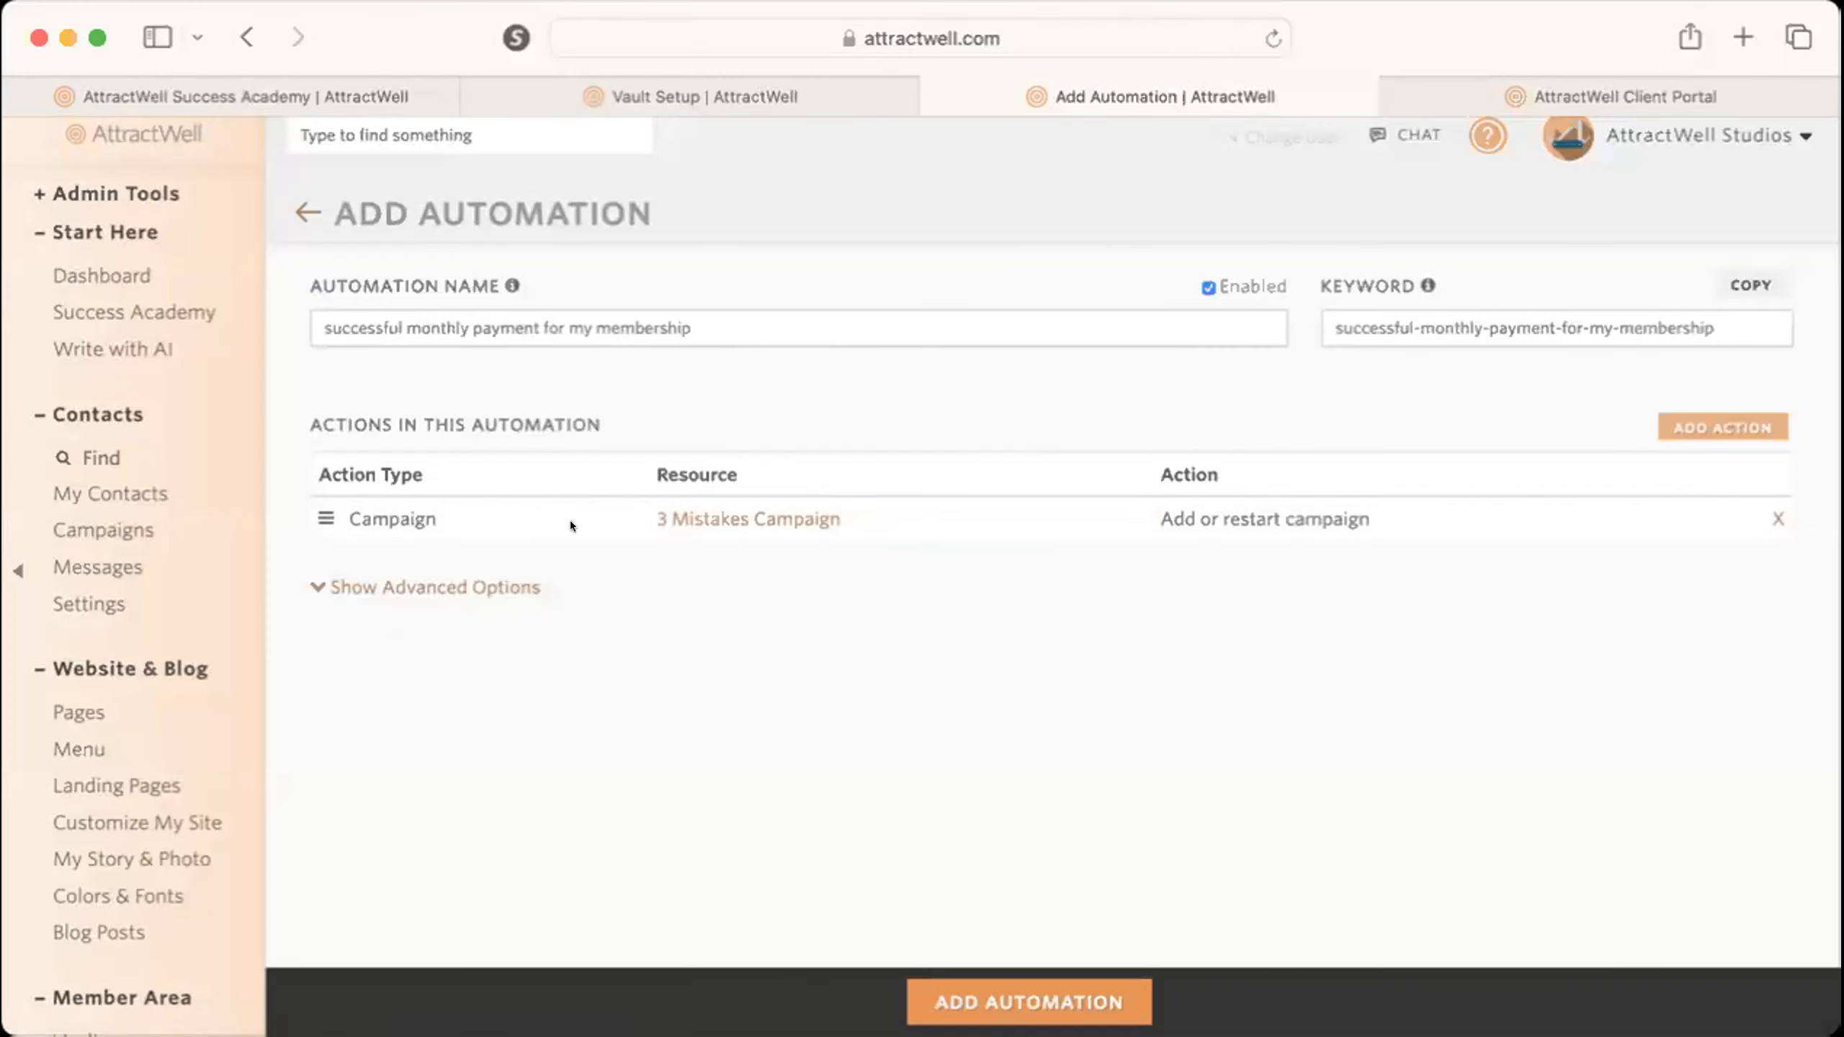
# Rename the automation "failed payment for my membership" and change its keyword to "fail-payment-for-my-membership".
pyautogui.click(709, 80)
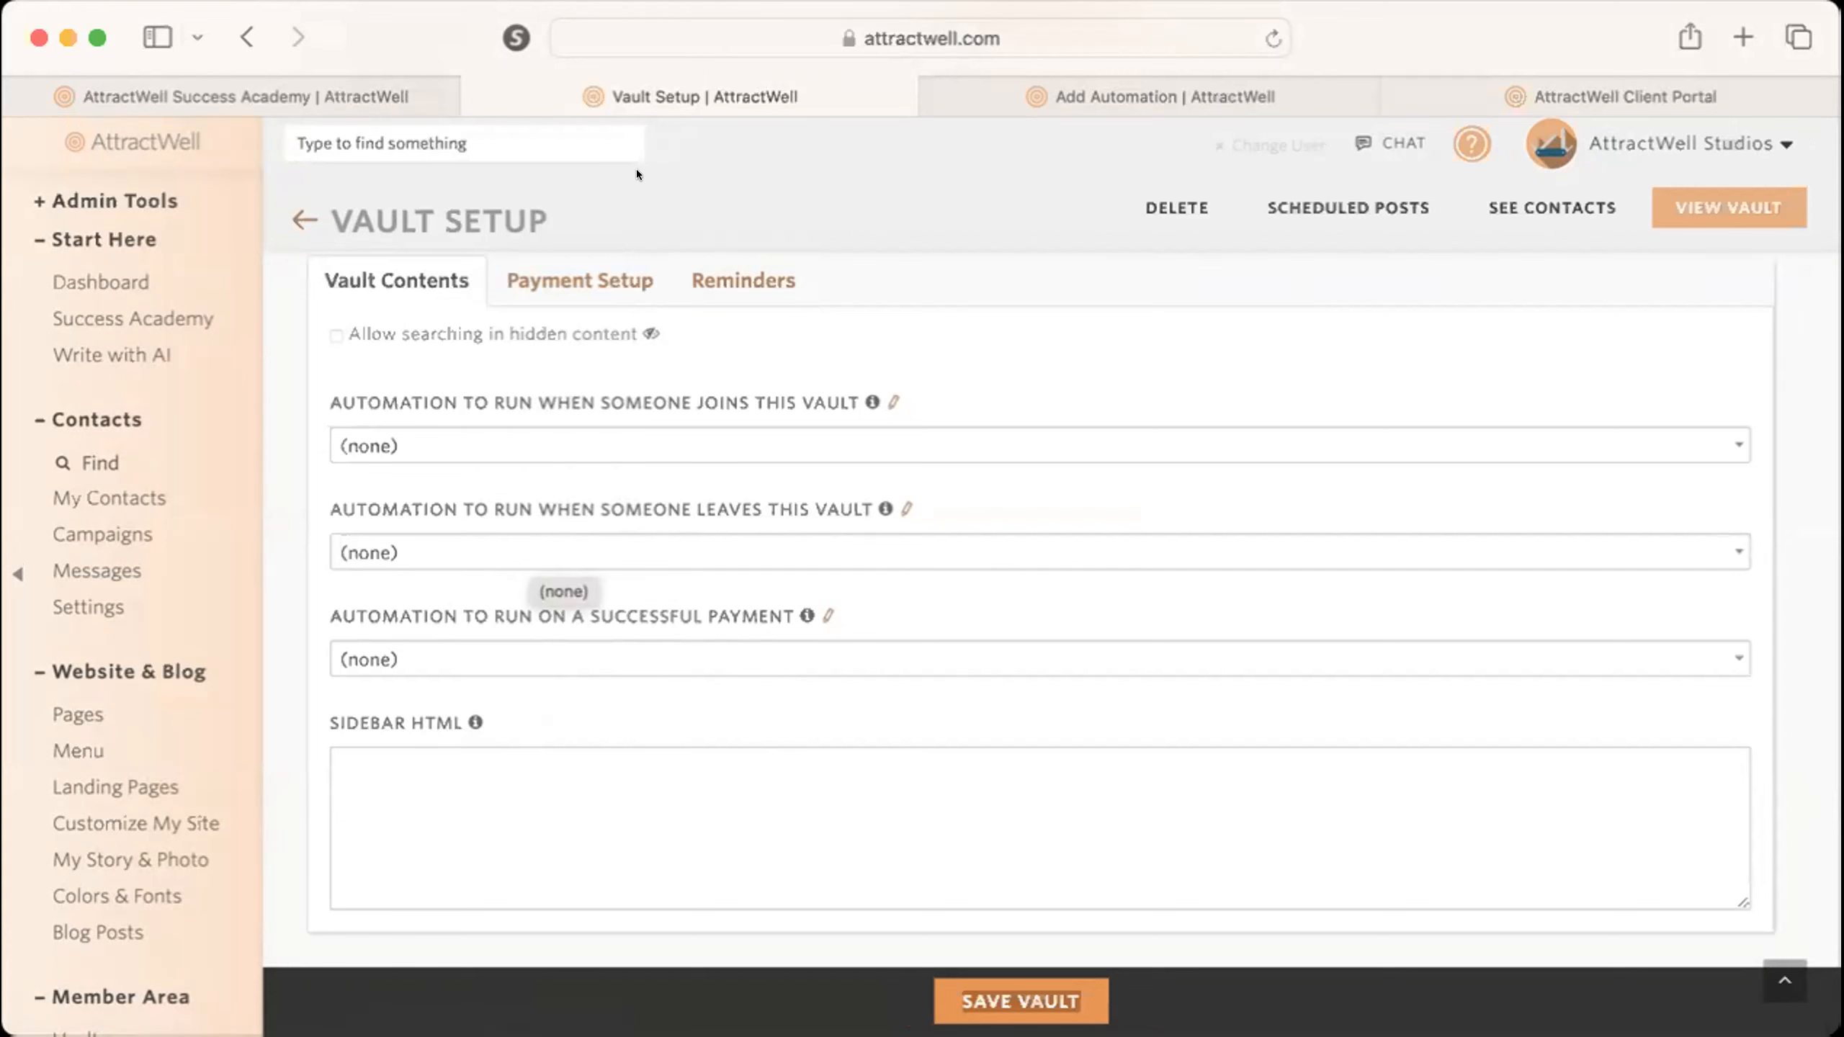
pyautogui.click(1052, 95)
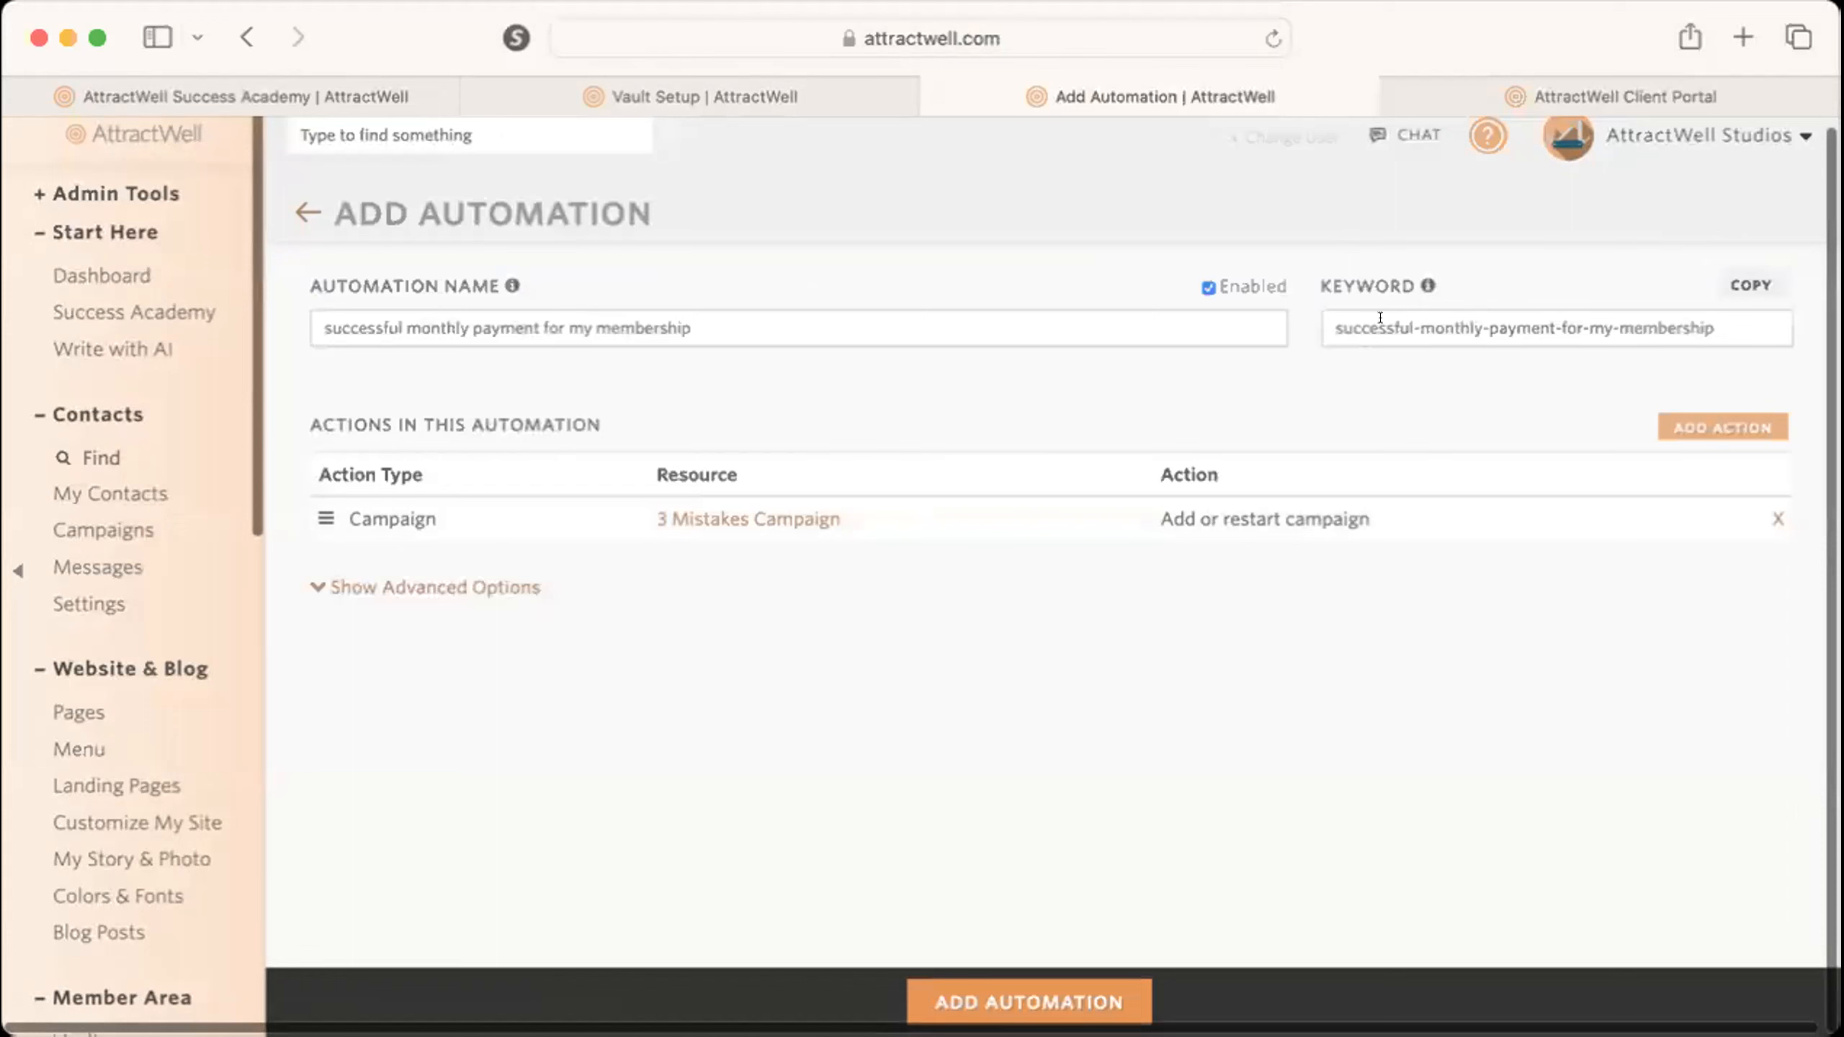
pyautogui.click(957, 317)
pyautogui.press('super+a')
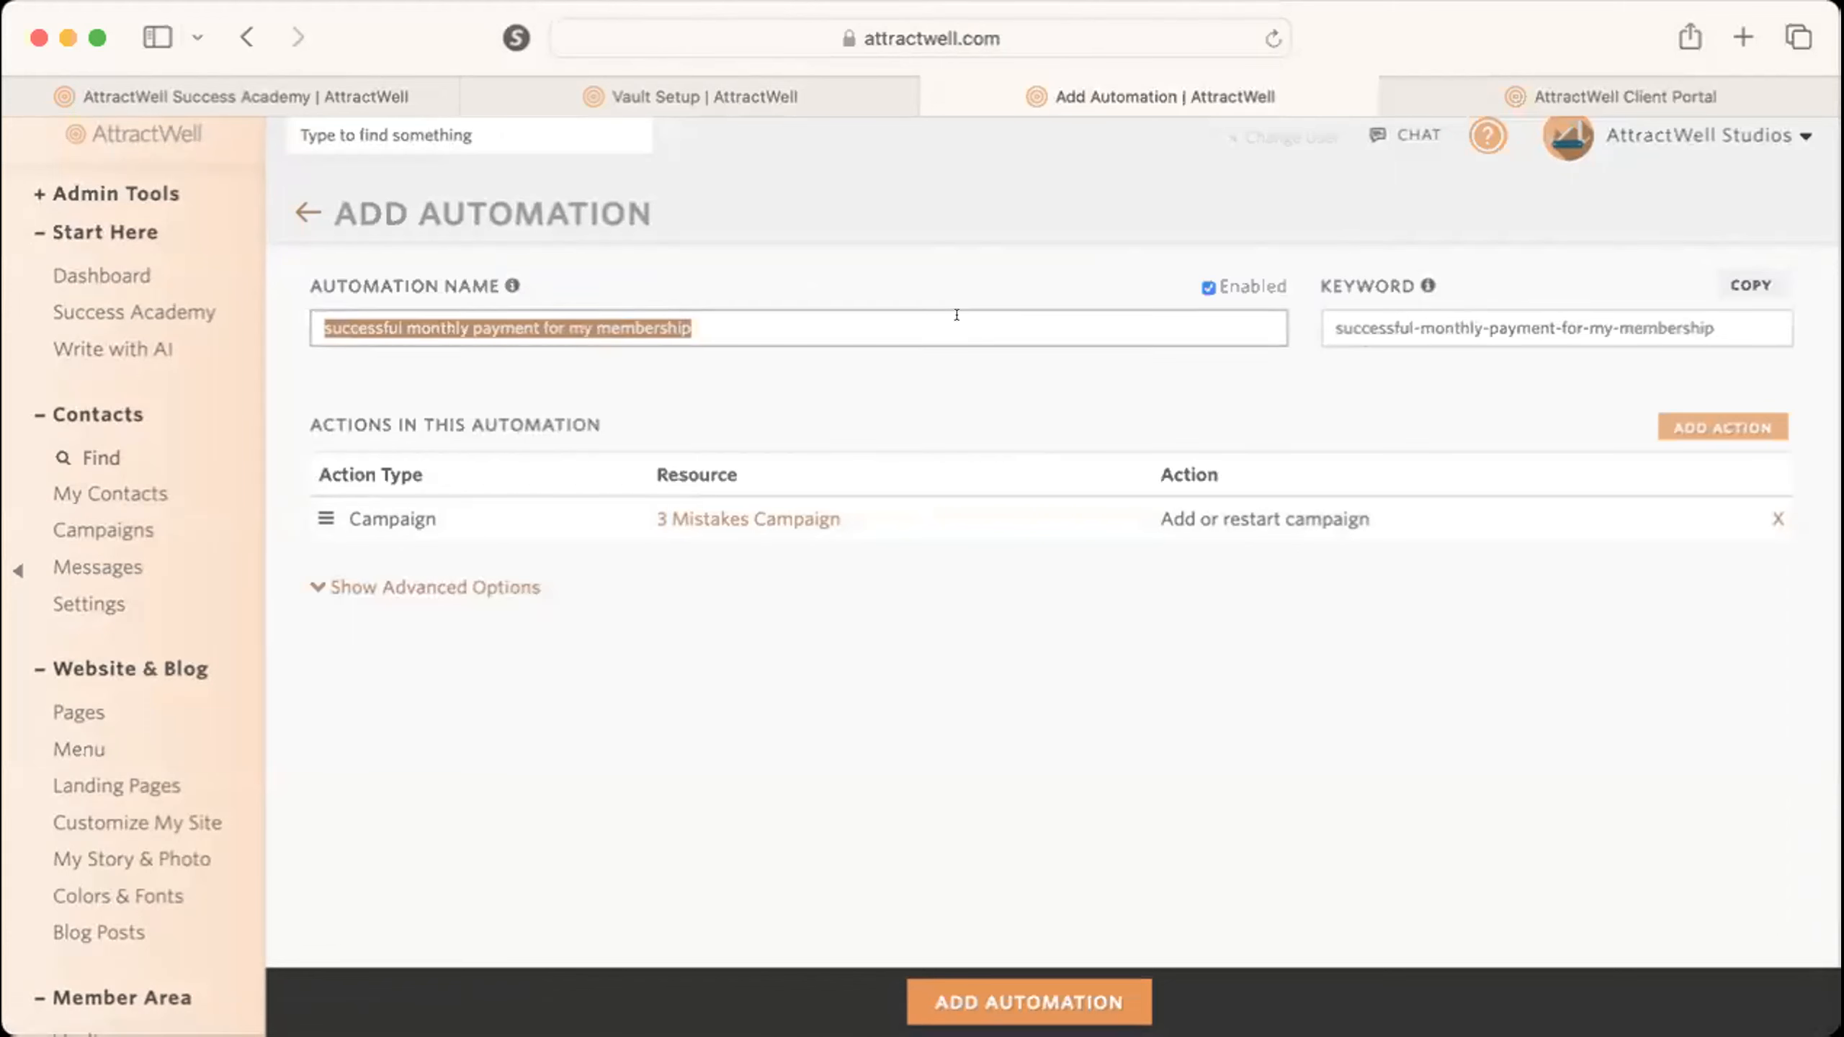
pyautogui.click(540, 319)
pyautogui.moveTo(539, 318); pyautogui.dragTo(351, 315)
pyautogui.click(385, 317)
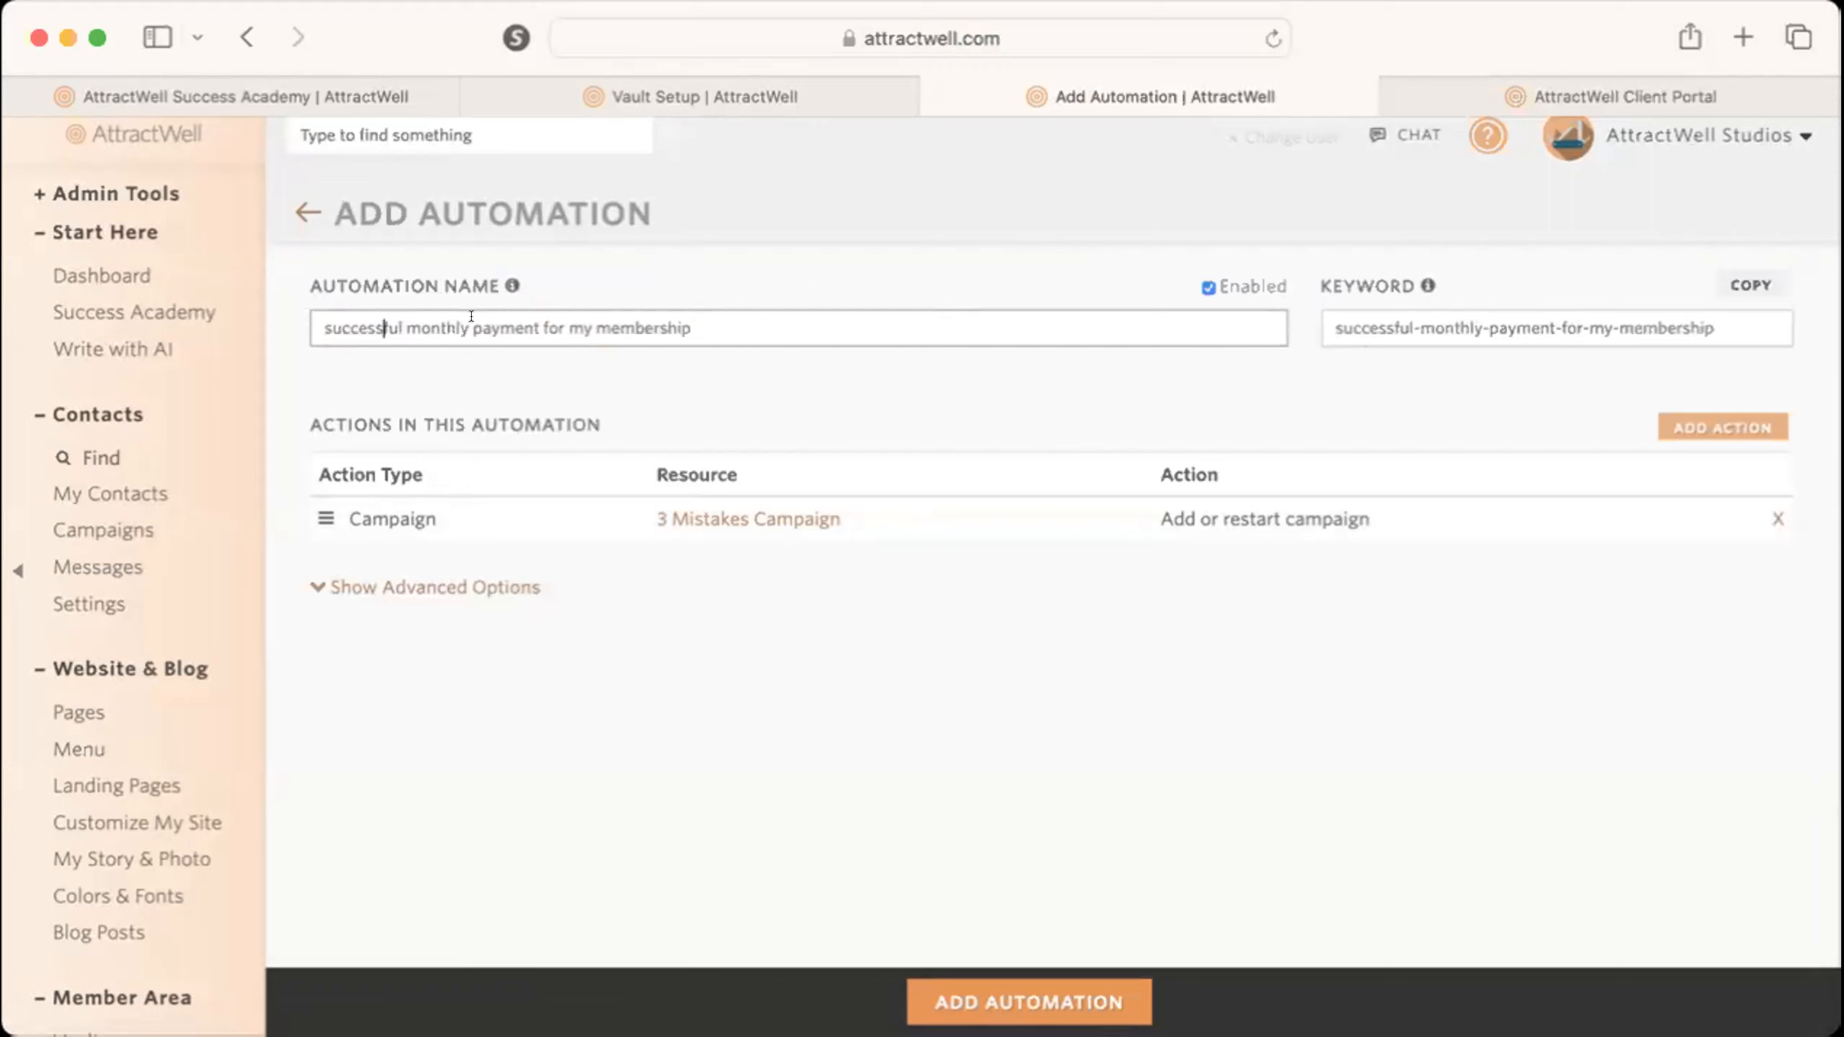
pyautogui.moveTo(470, 316); pyautogui.dragTo(129, 313)
pyautogui.write('failed')
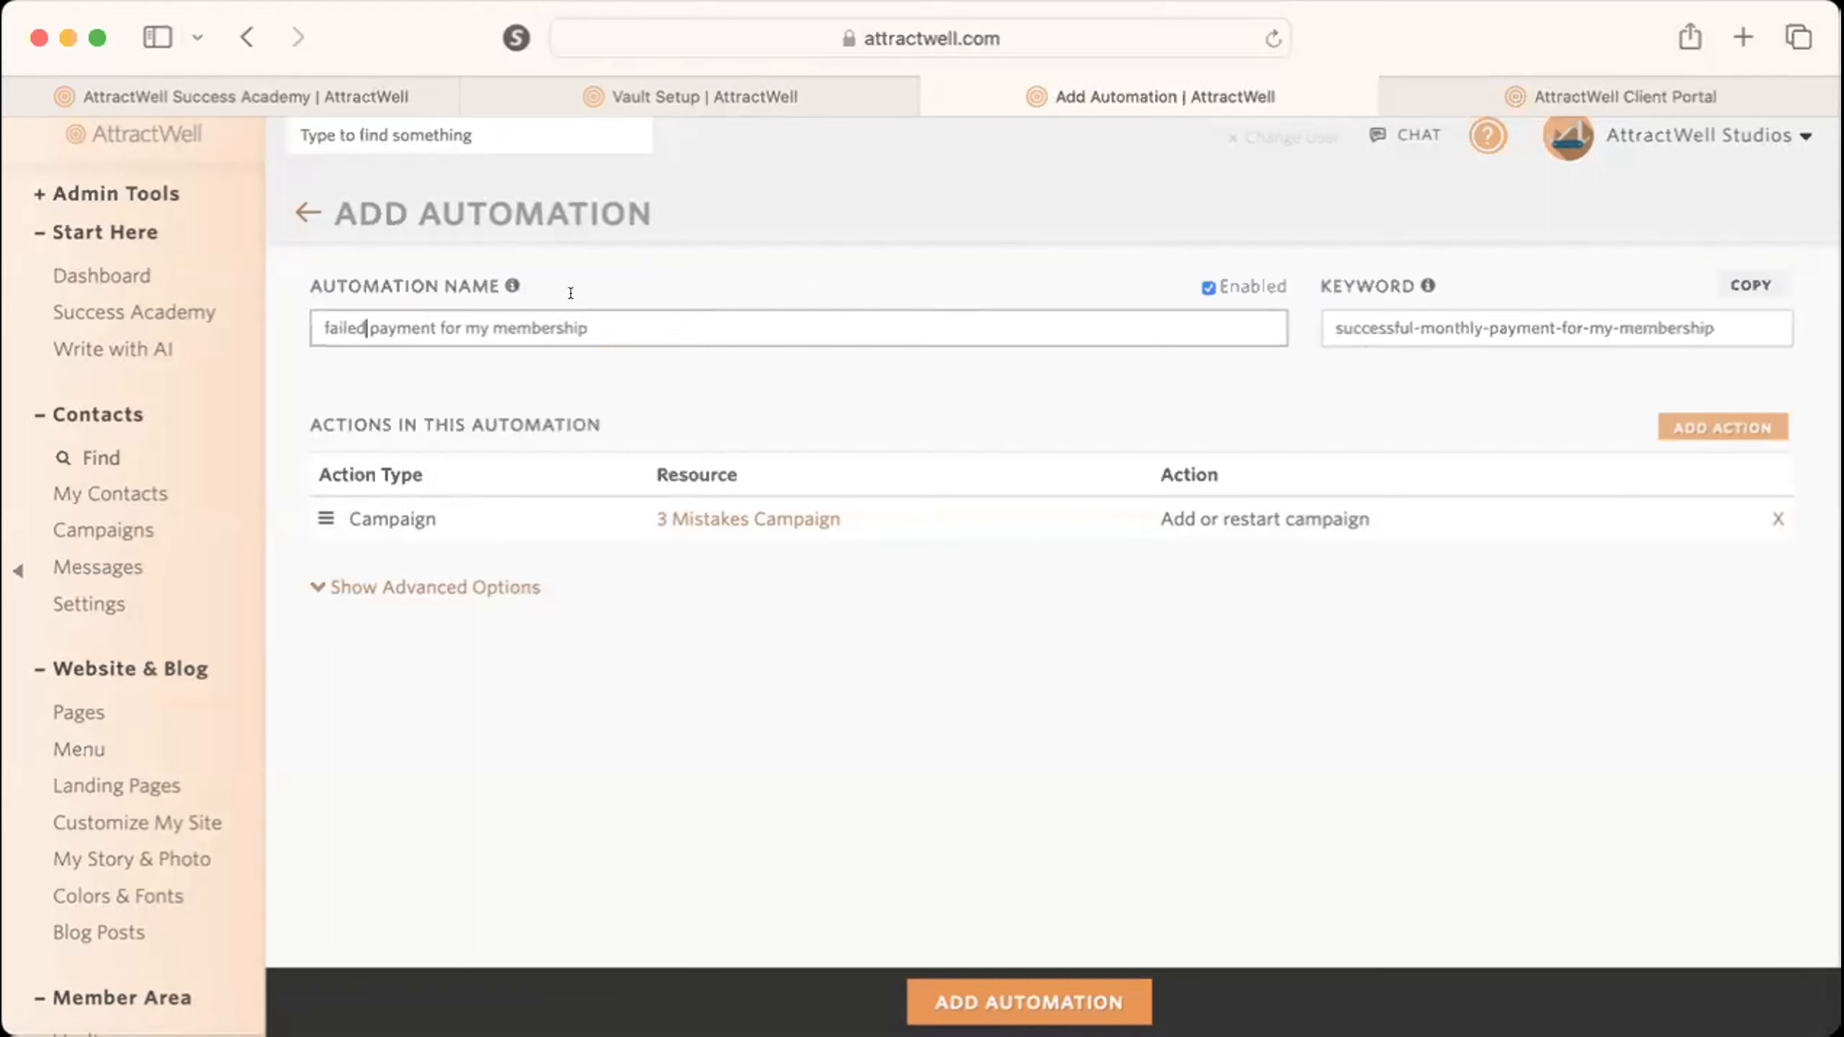
pyautogui.click(1477, 323)
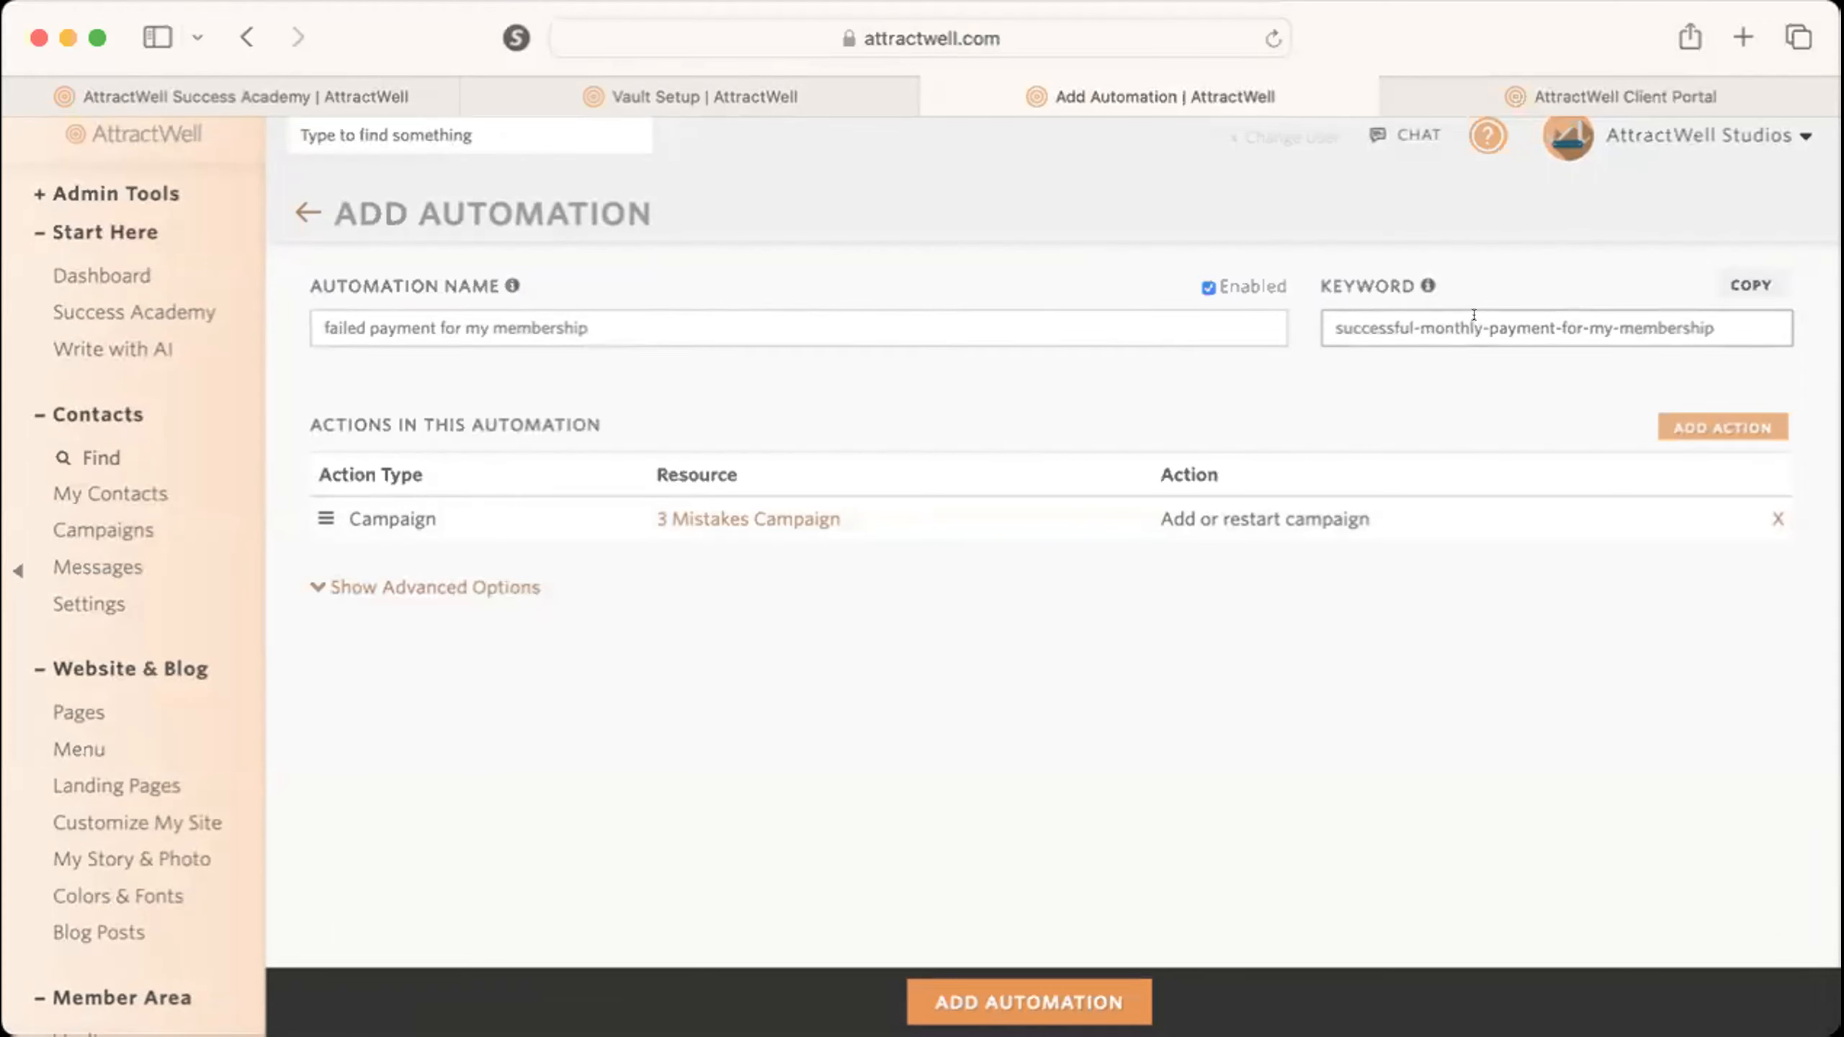
pyautogui.moveTo(1480, 316); pyautogui.dragTo(1073, 315)
pyautogui.write('fail')
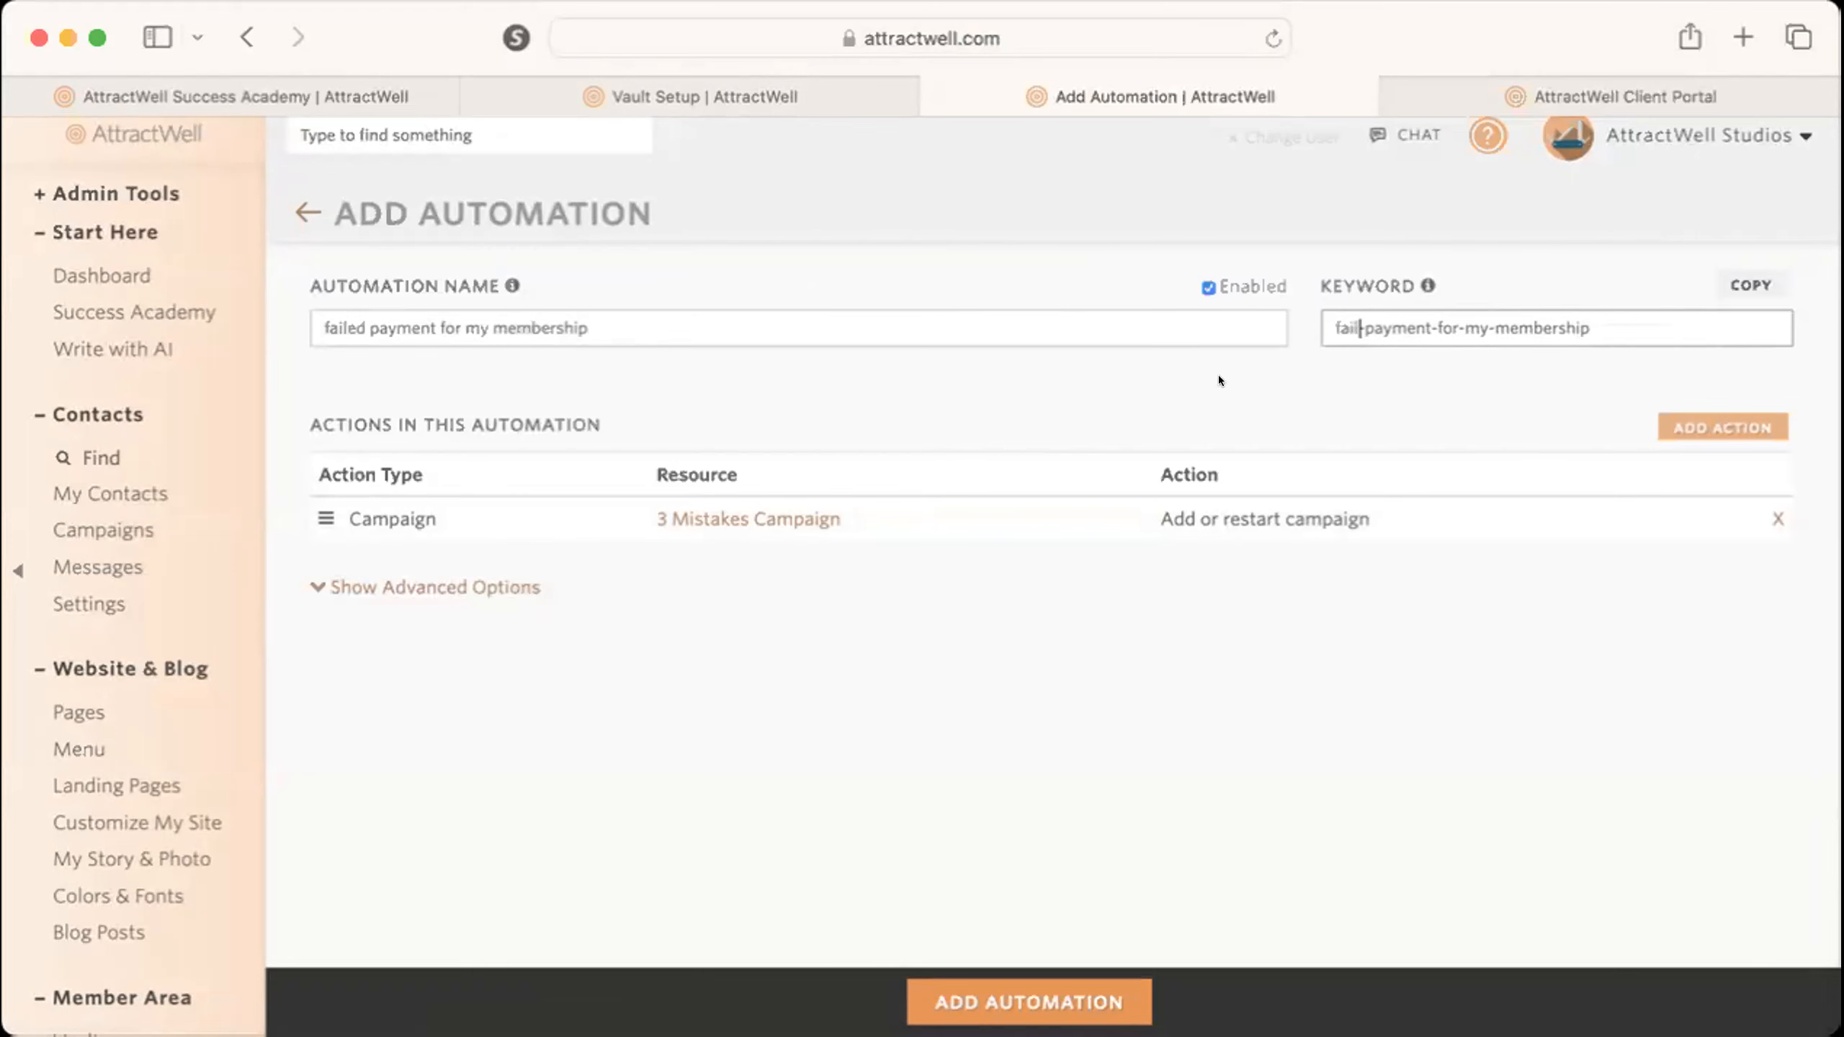
# Replace the campaign action with a tag action that removes the tag "my membership".
pyautogui.click(1777, 519)
pyautogui.click(1175, 598)
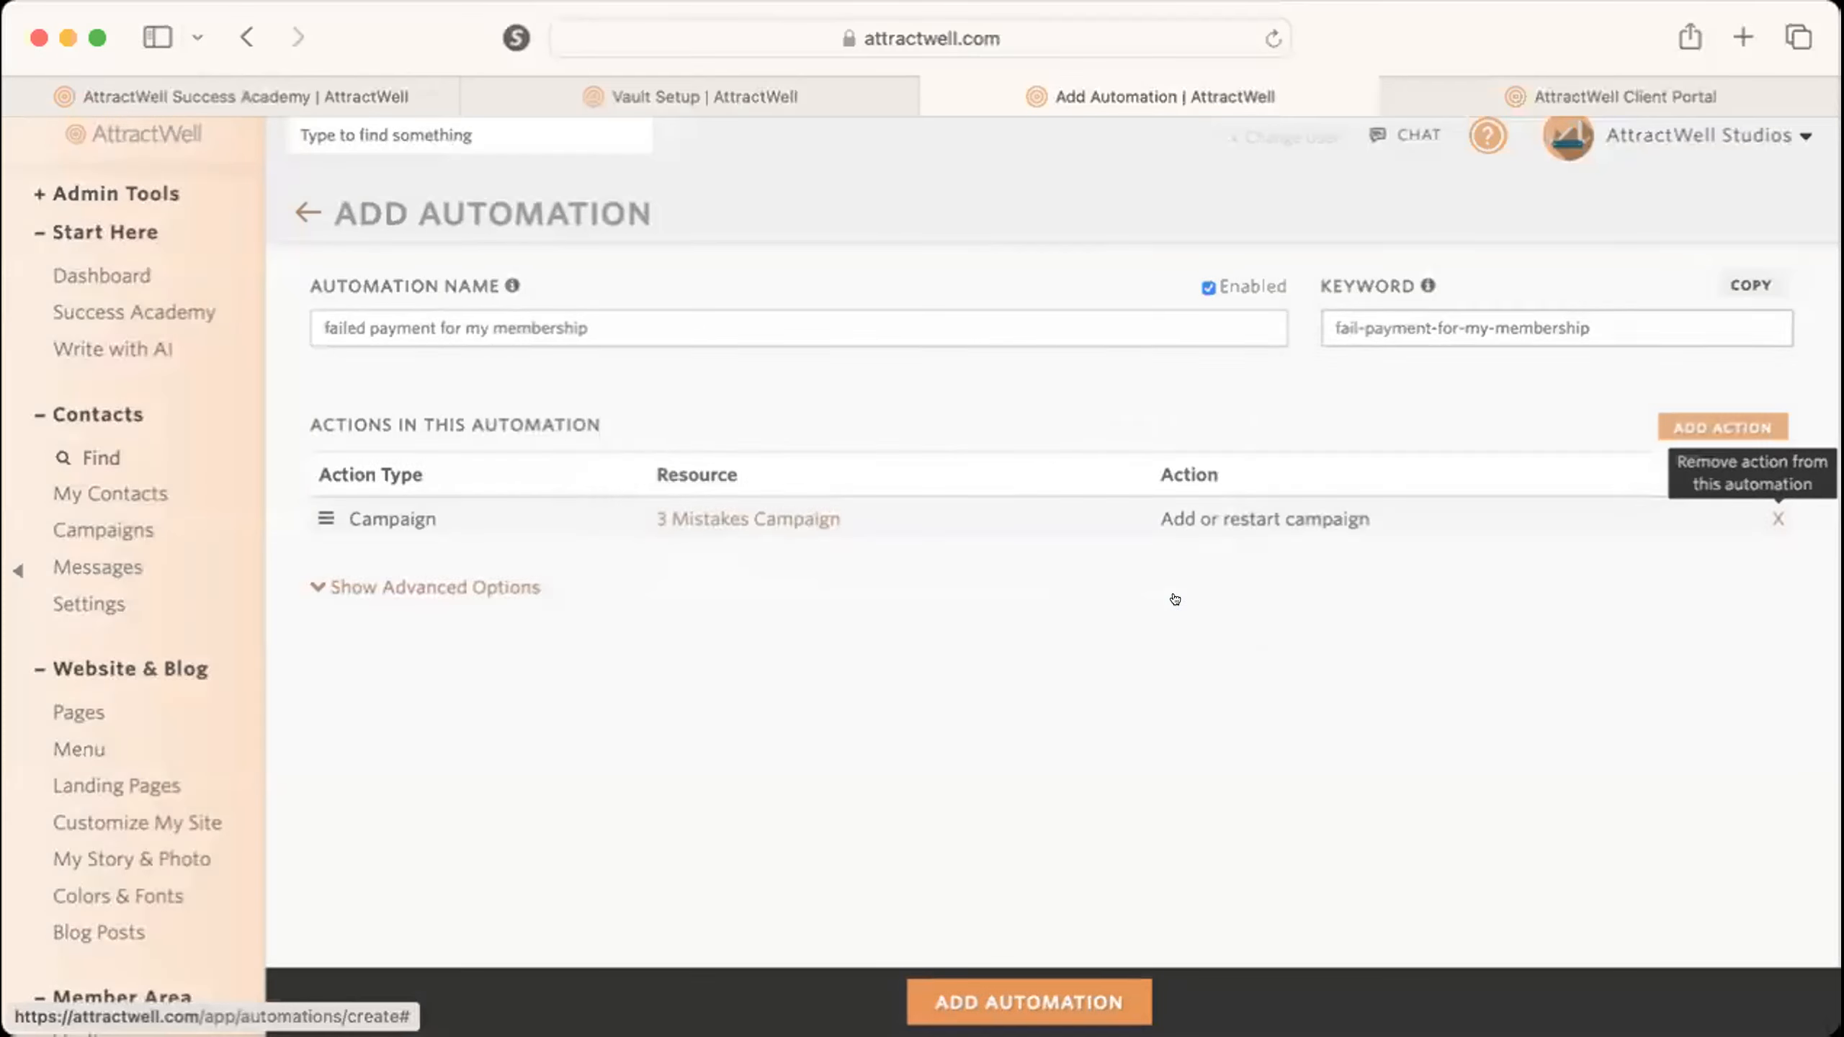
pyautogui.click(1760, 430)
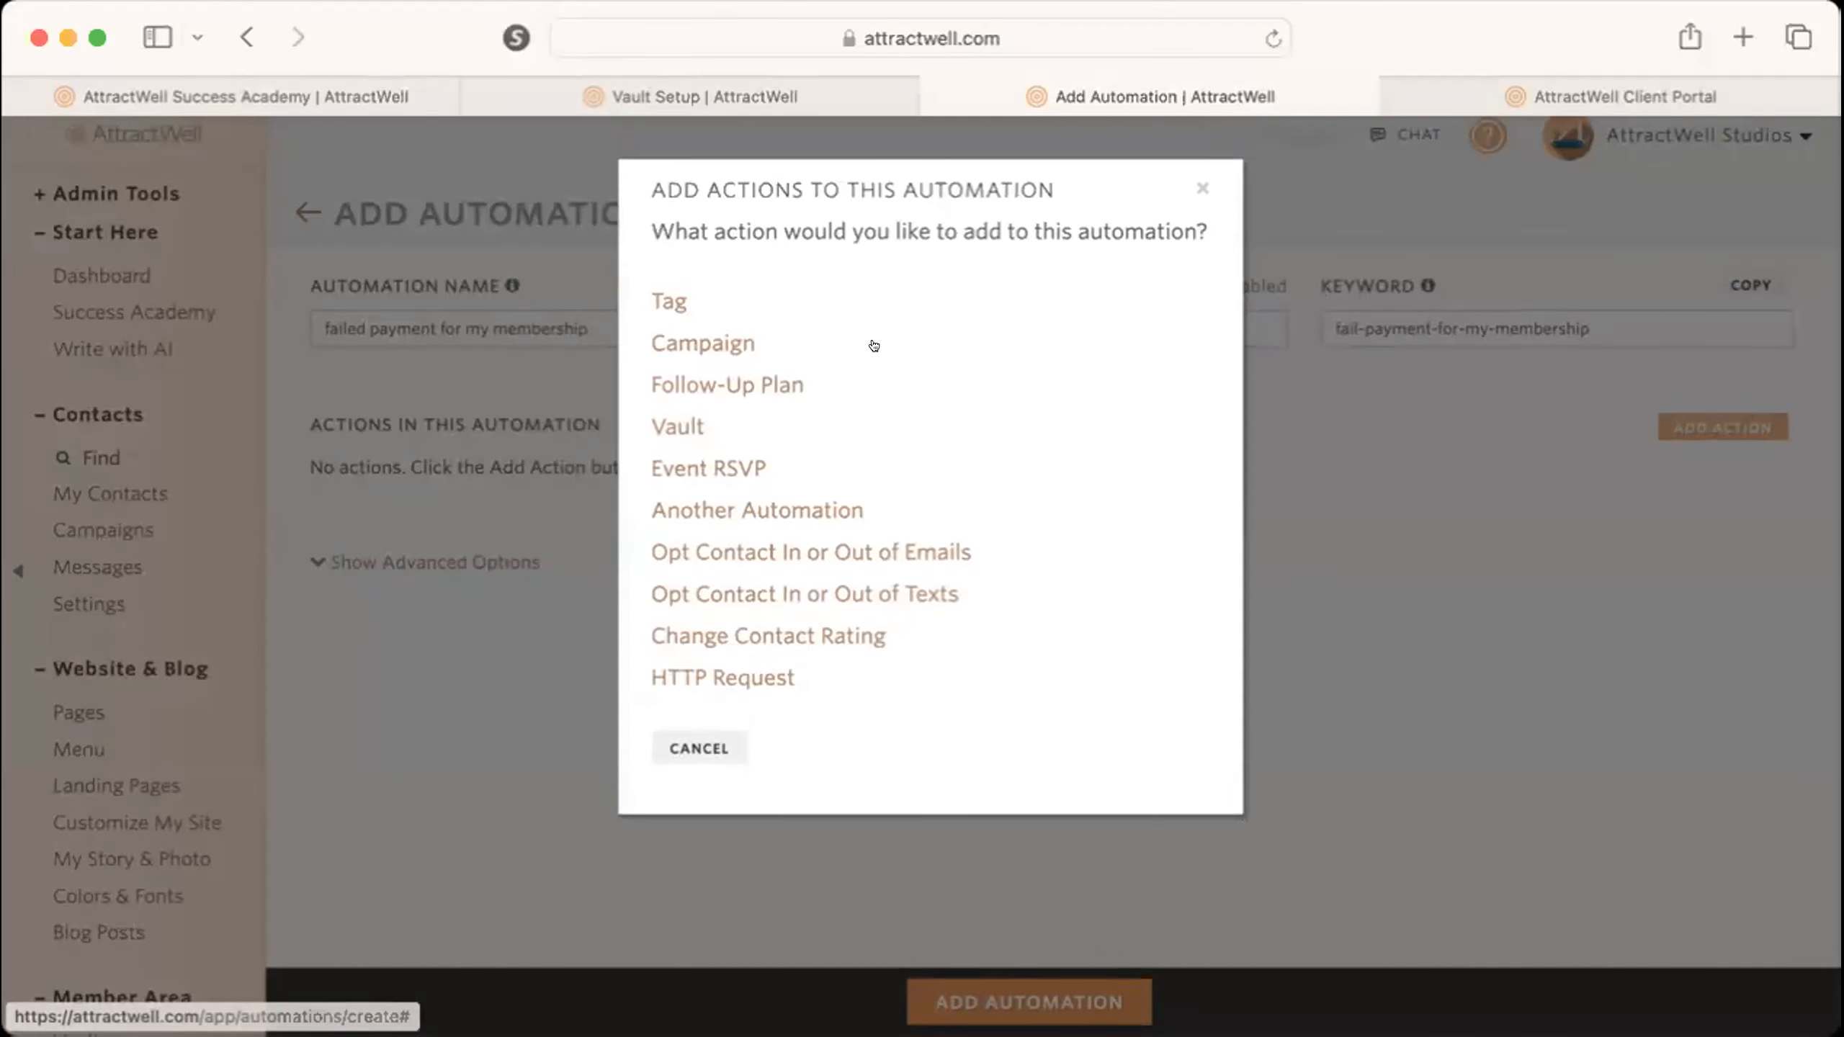
pyautogui.click(666, 300)
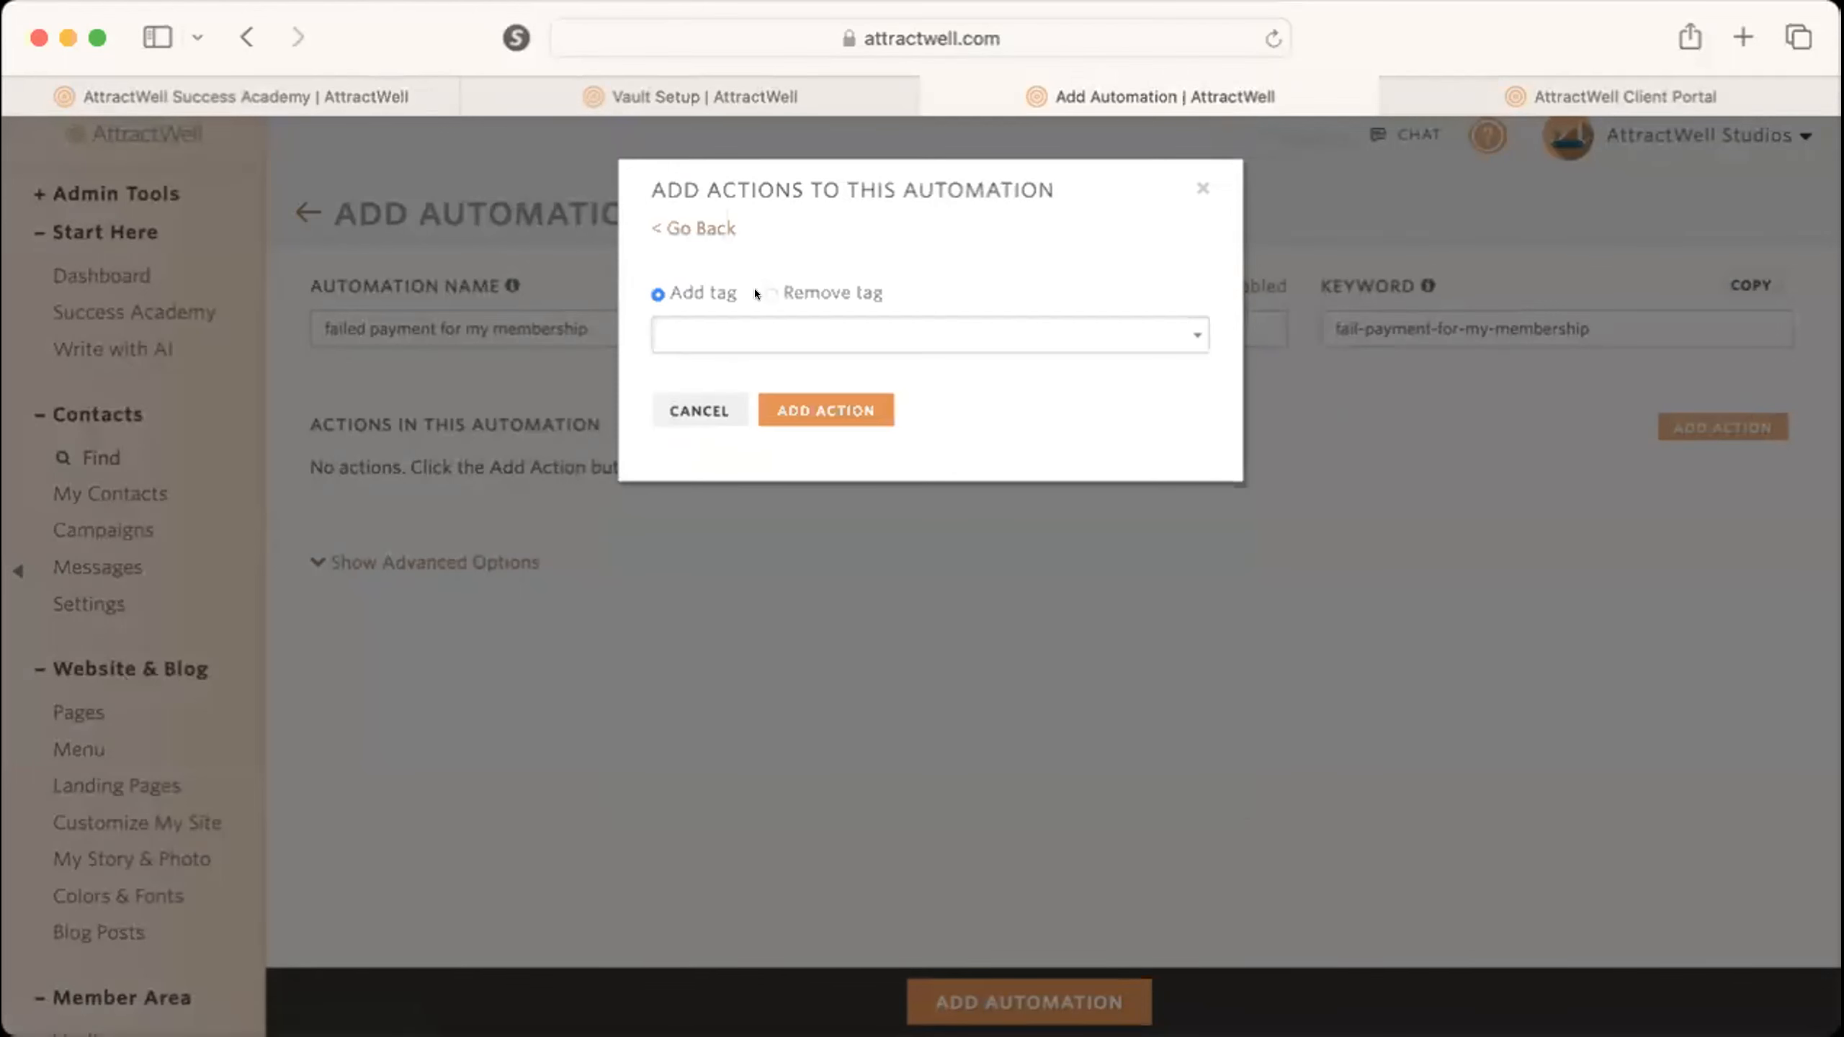
pyautogui.click(852, 292)
pyautogui.click(830, 321)
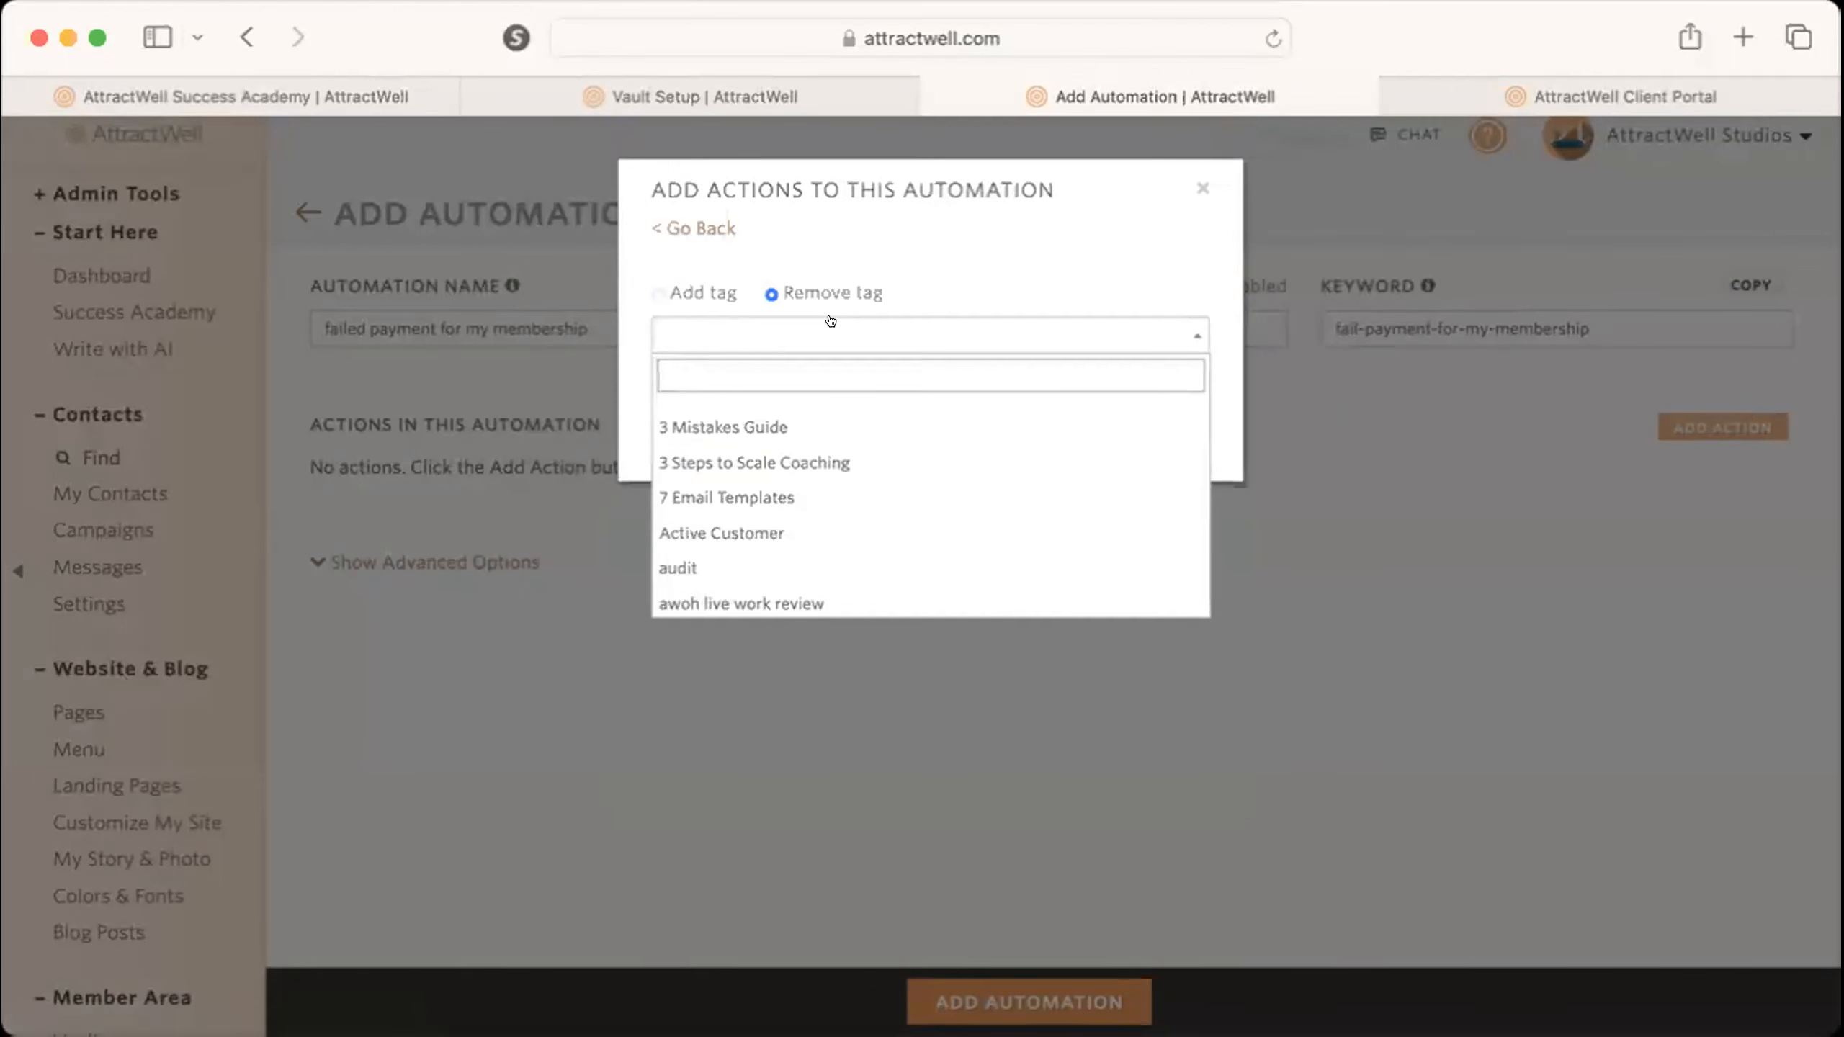
pyautogui.write('my ')
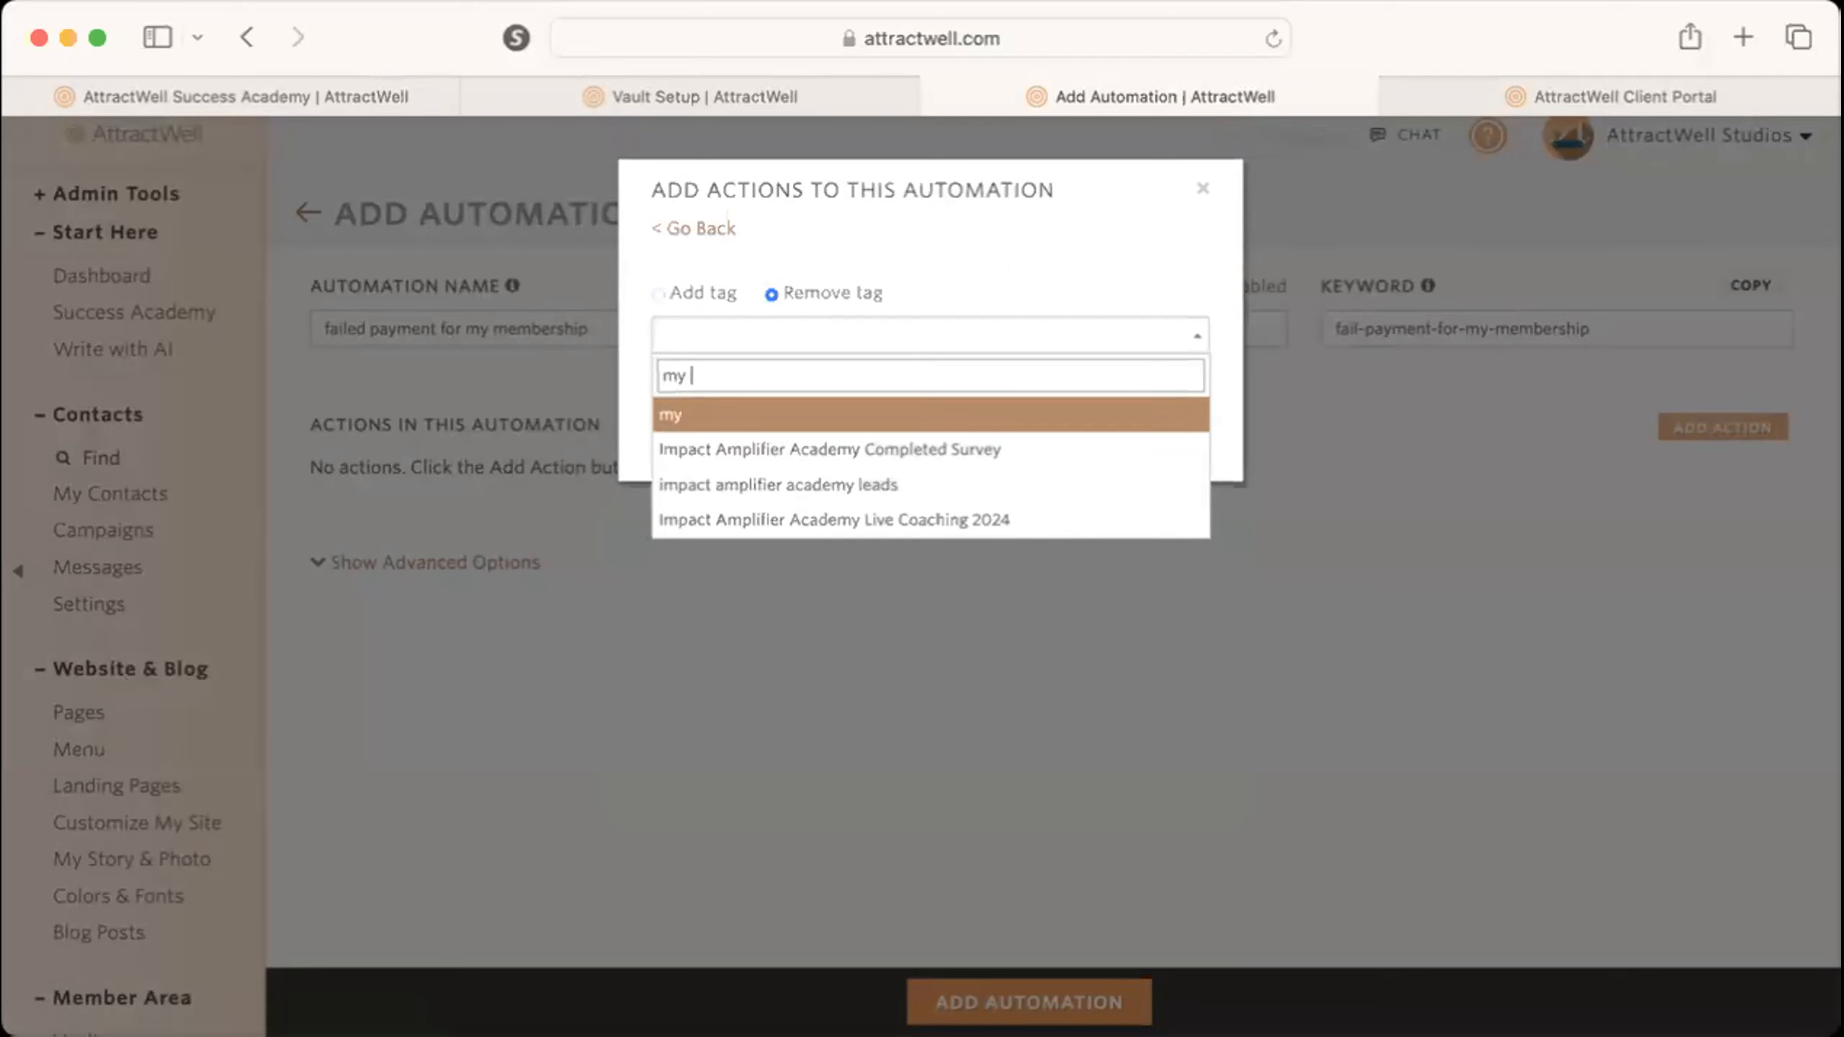
pyautogui.write('membership')
pyautogui.click(850, 412)
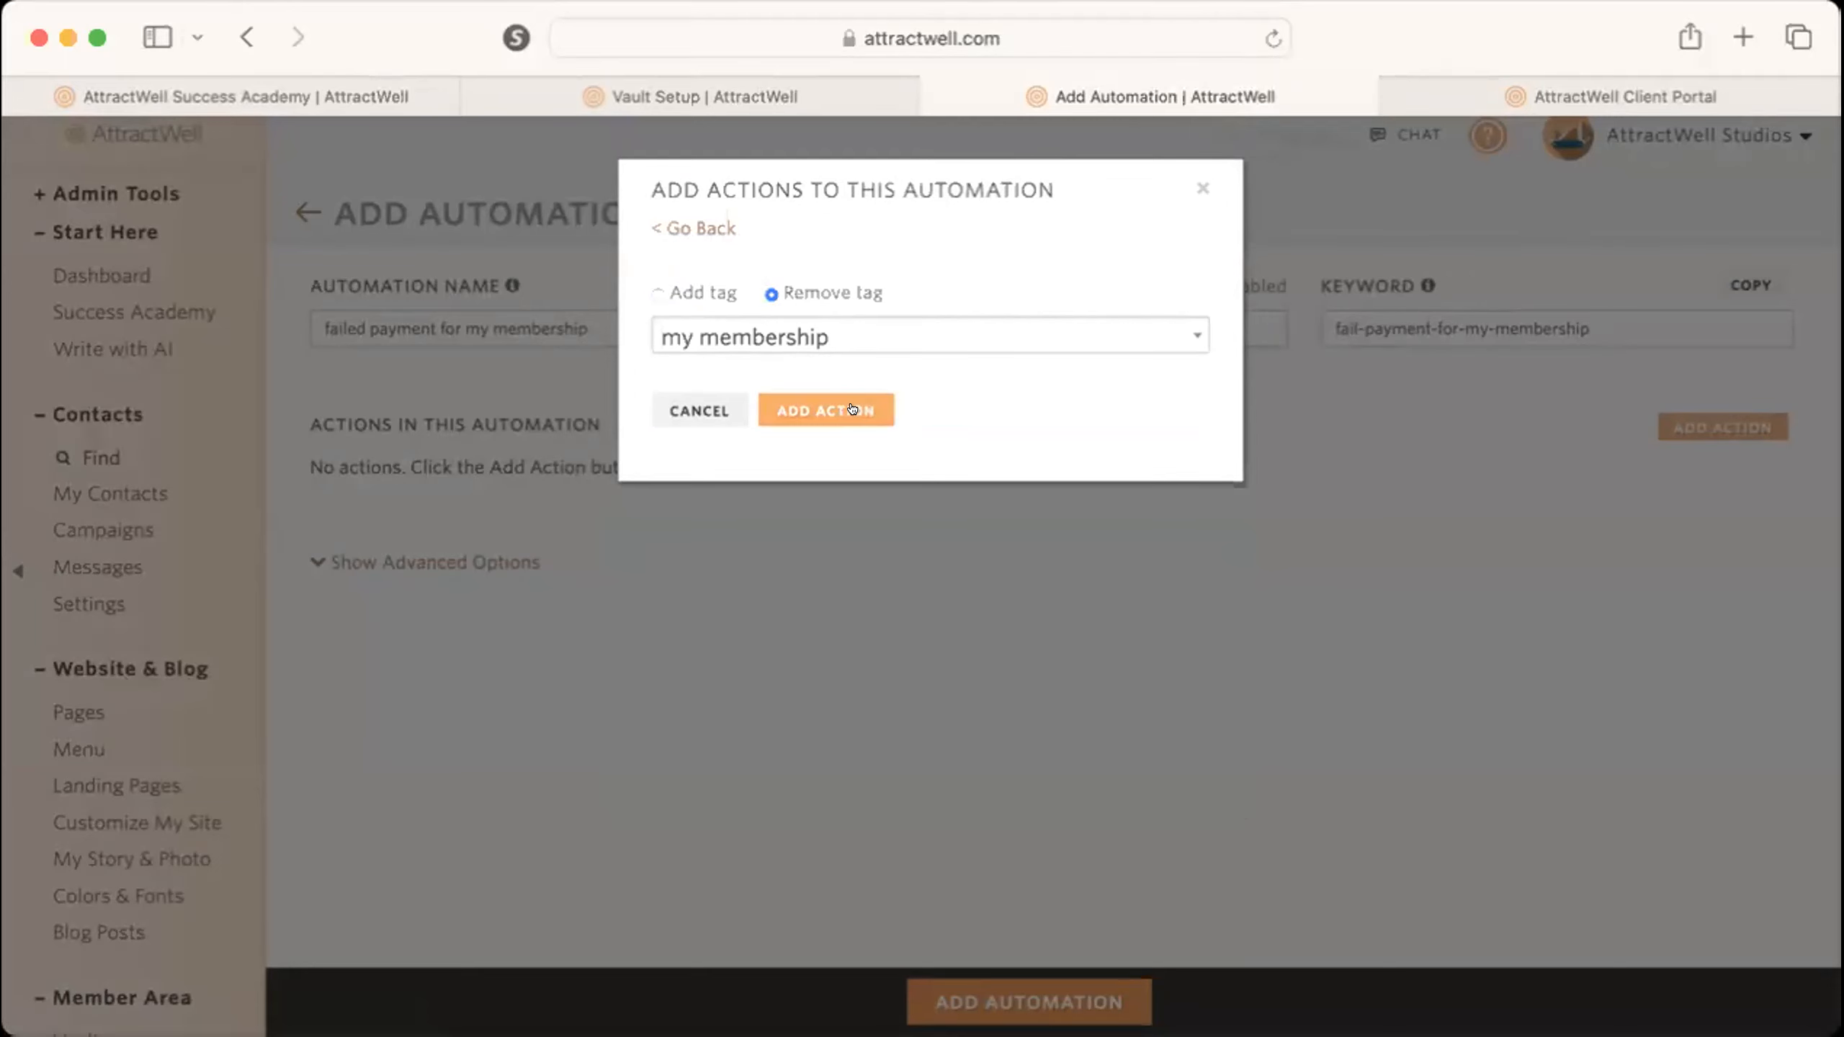
pyautogui.click(827, 411)
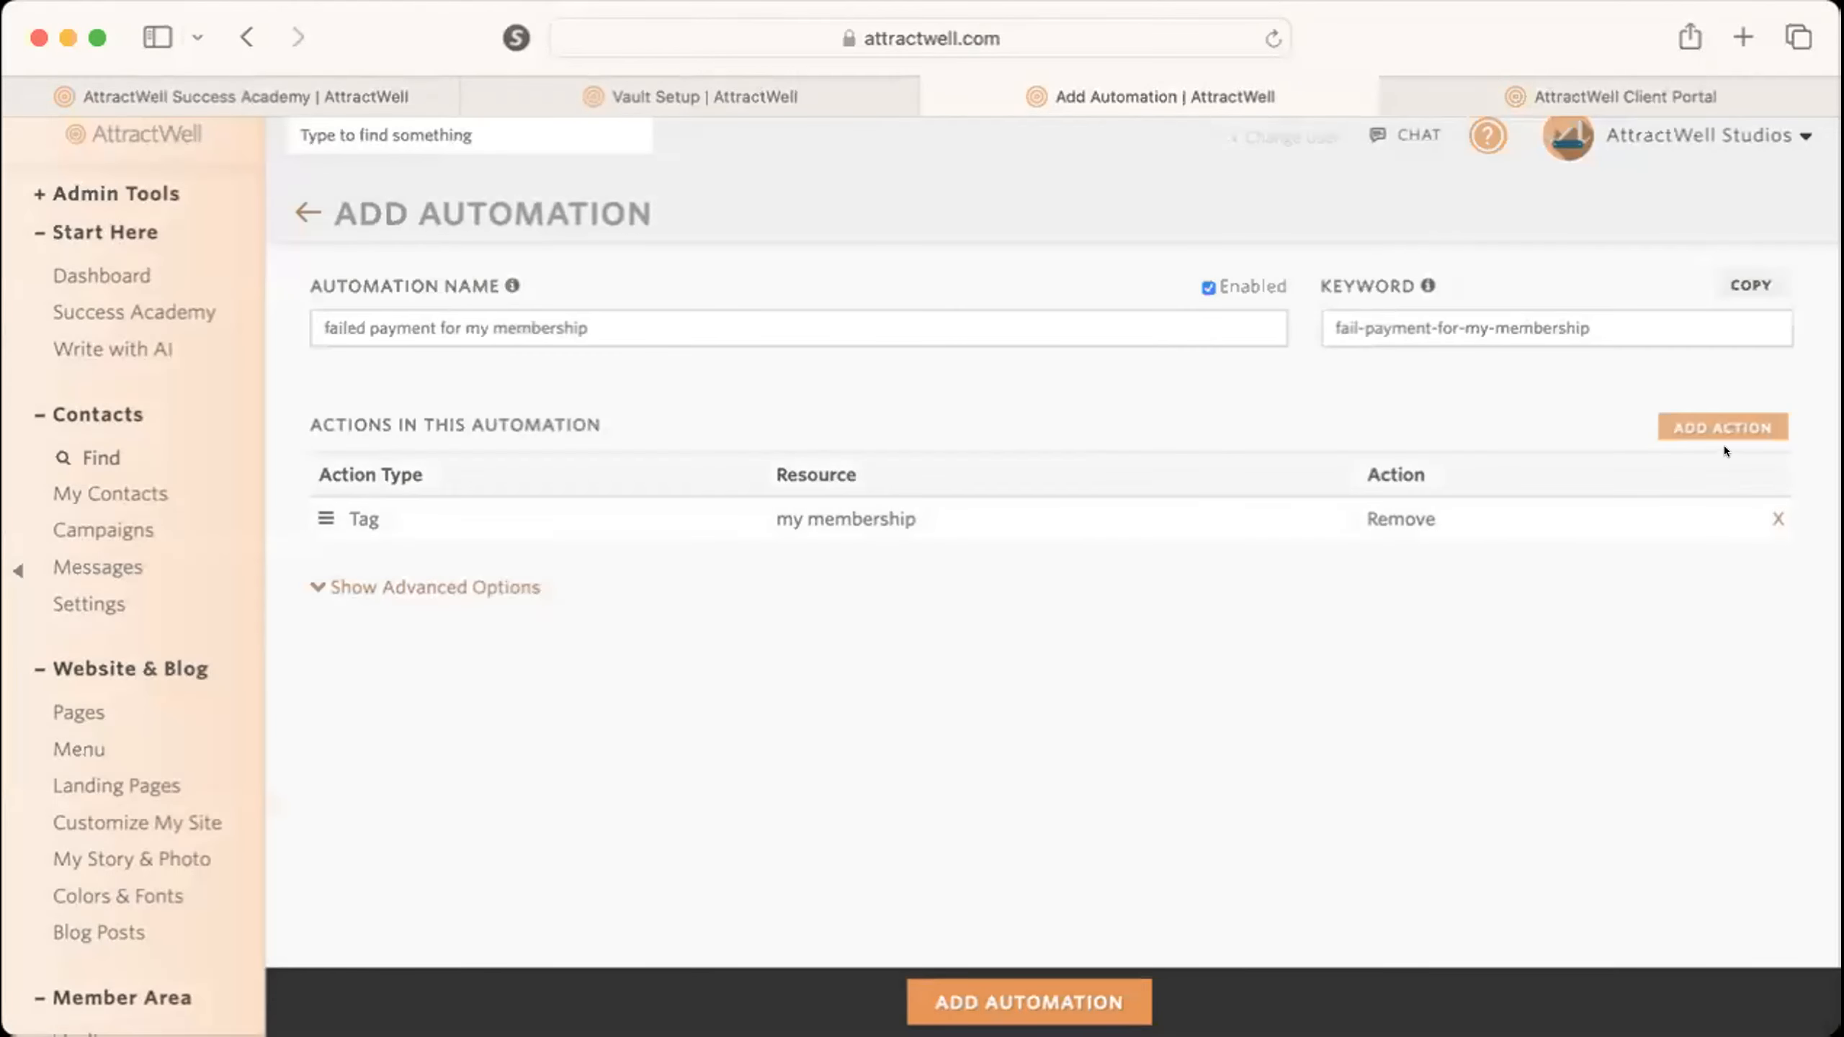
pyautogui.click(1715, 427)
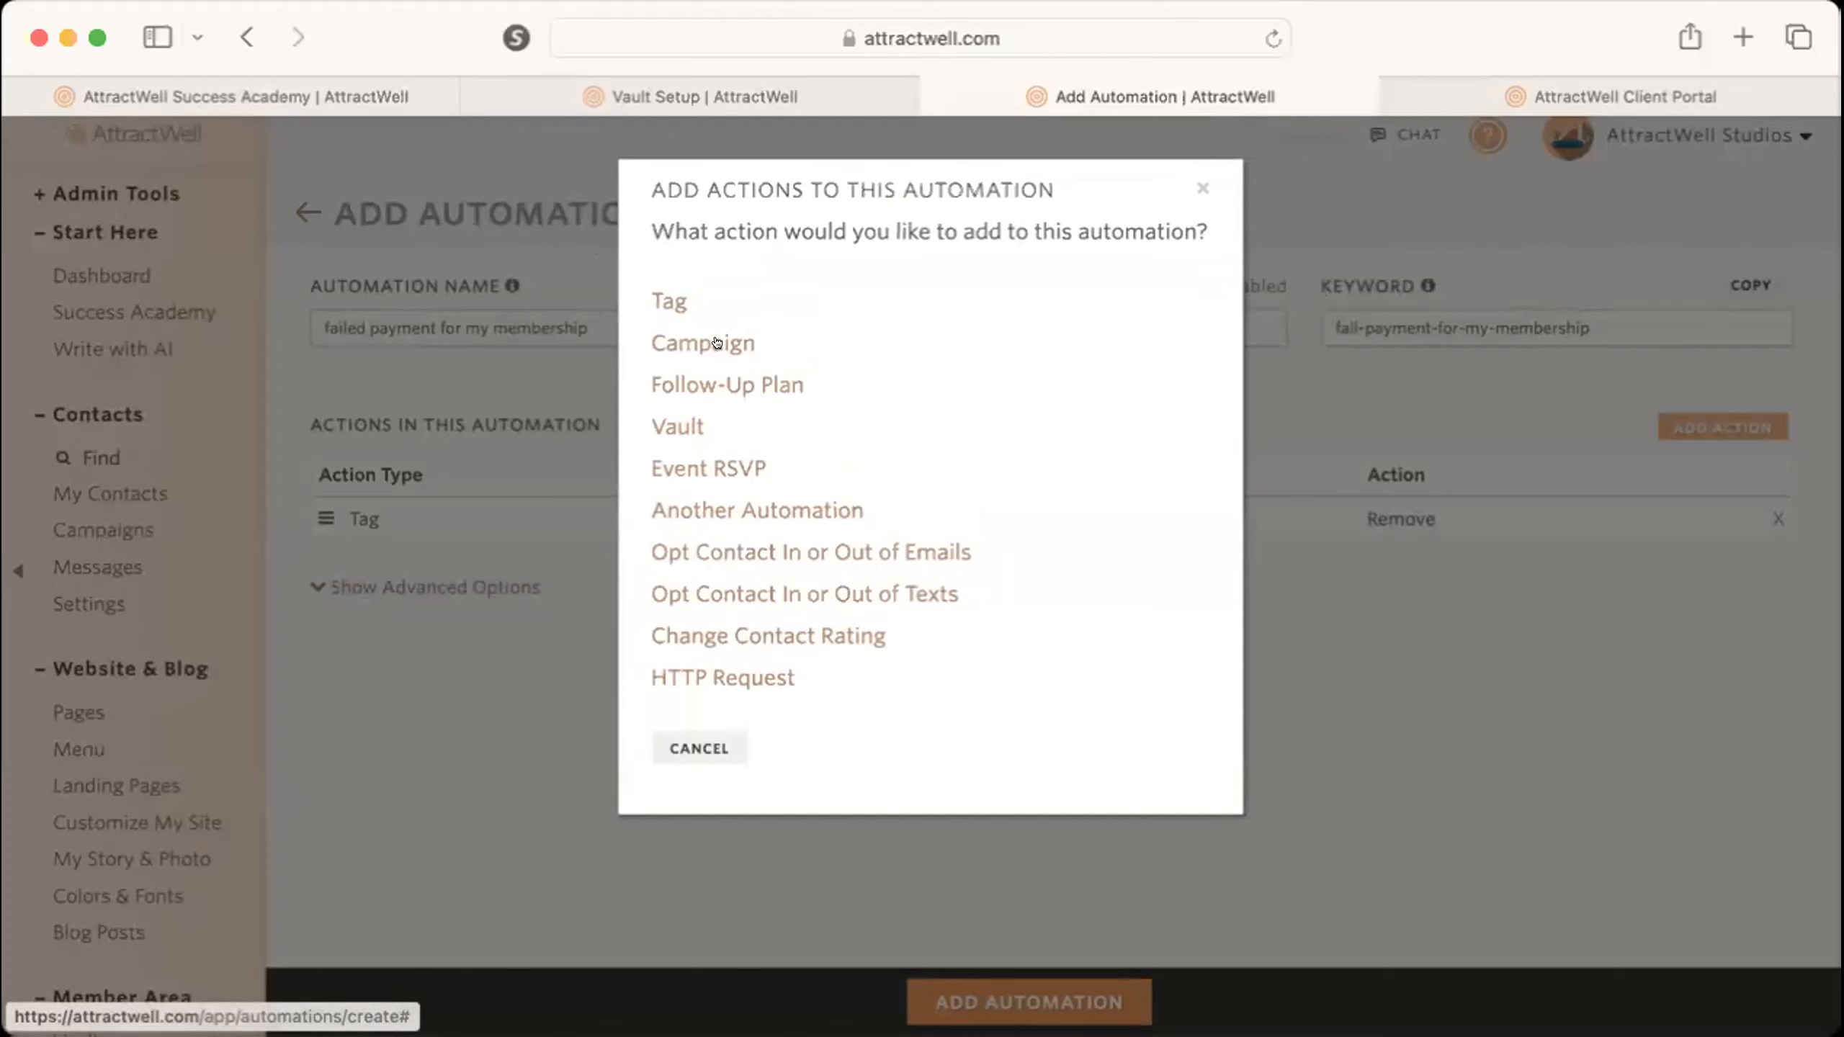
pyautogui.click(667, 300)
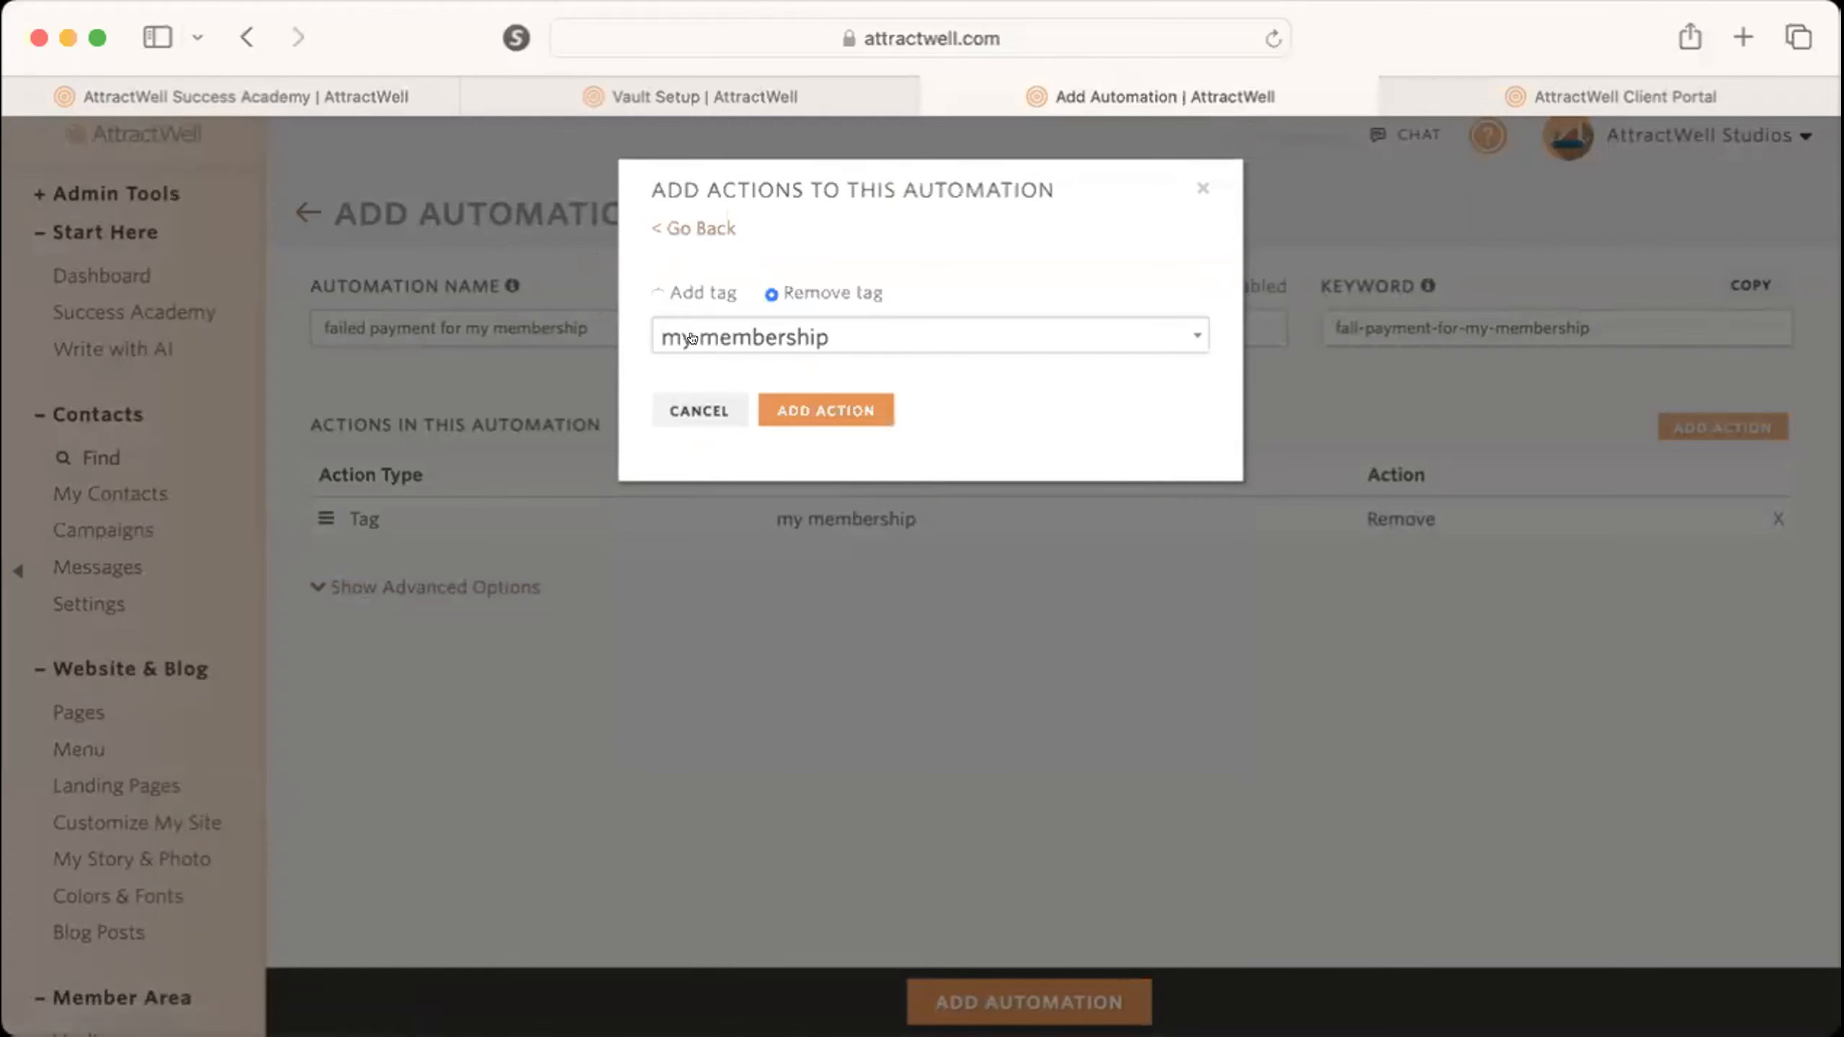
pyautogui.click(667, 293)
pyautogui.click(713, 336)
pyautogui.click(824, 331)
pyautogui.click(832, 323)
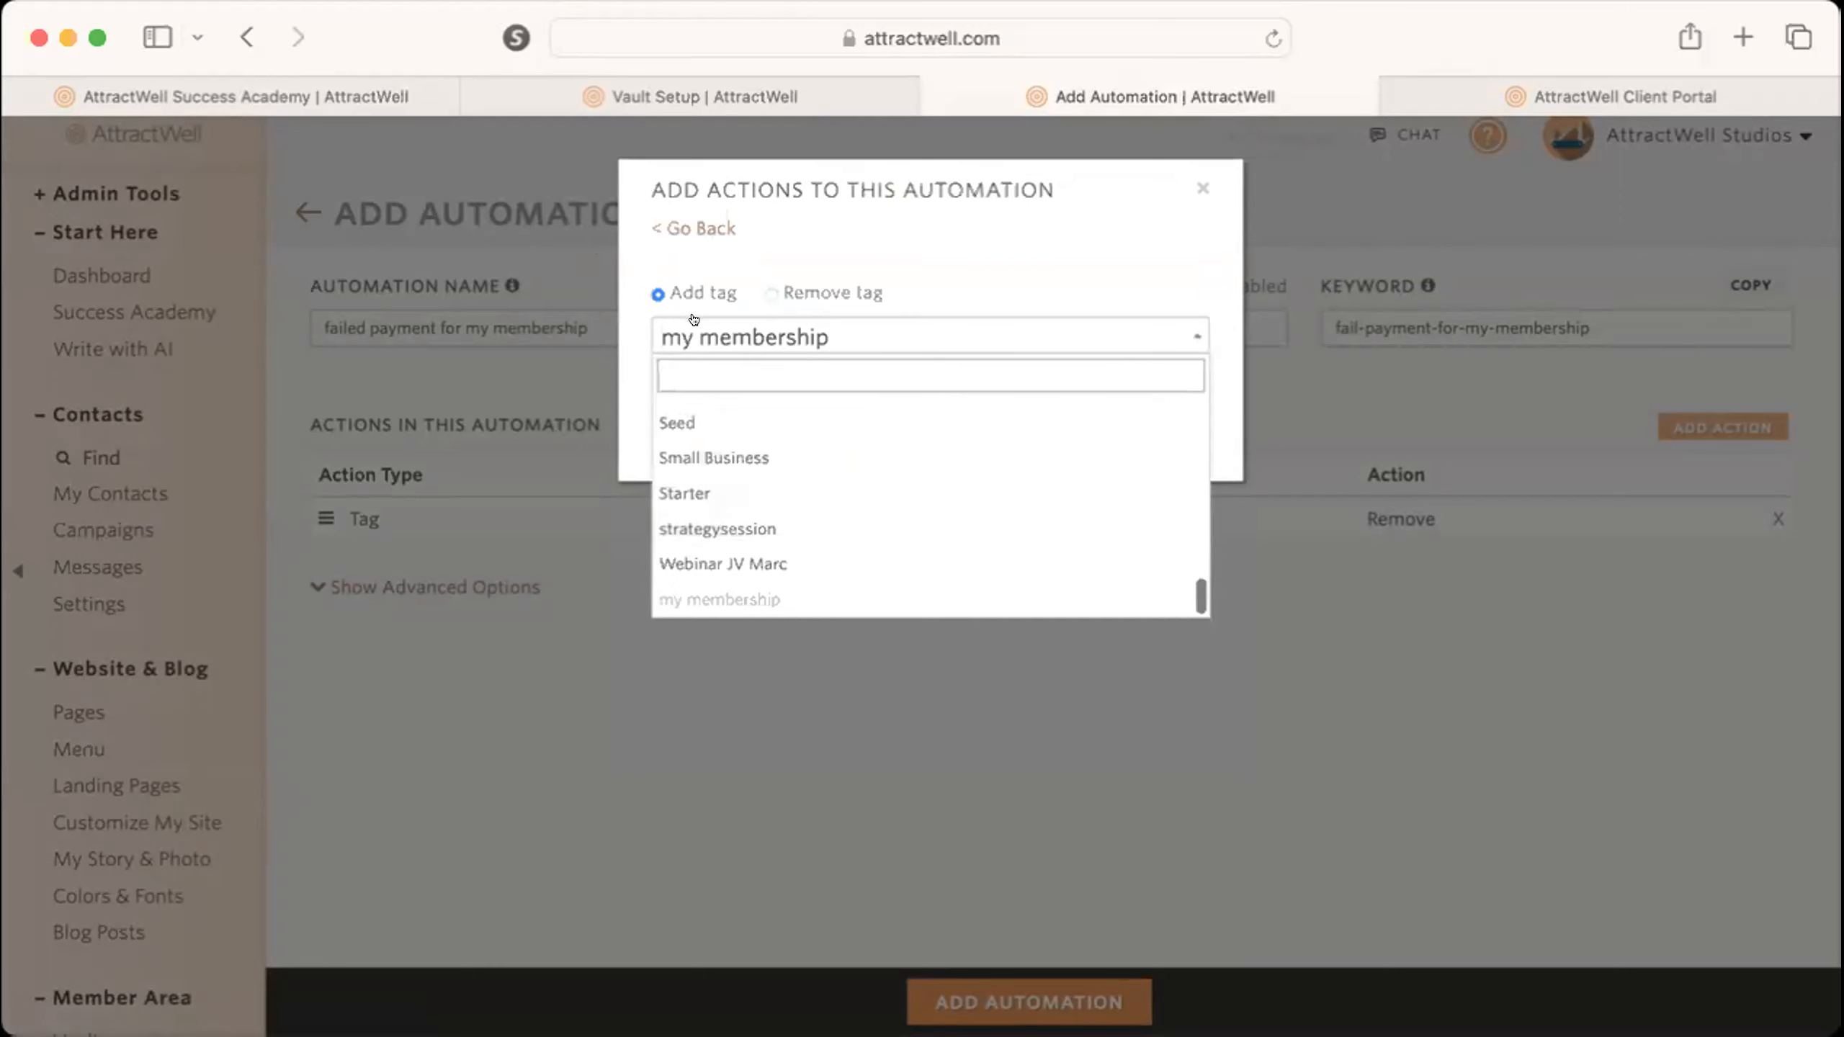
pyautogui.write('previous my memberhis')
pyautogui.press('BackSpace')
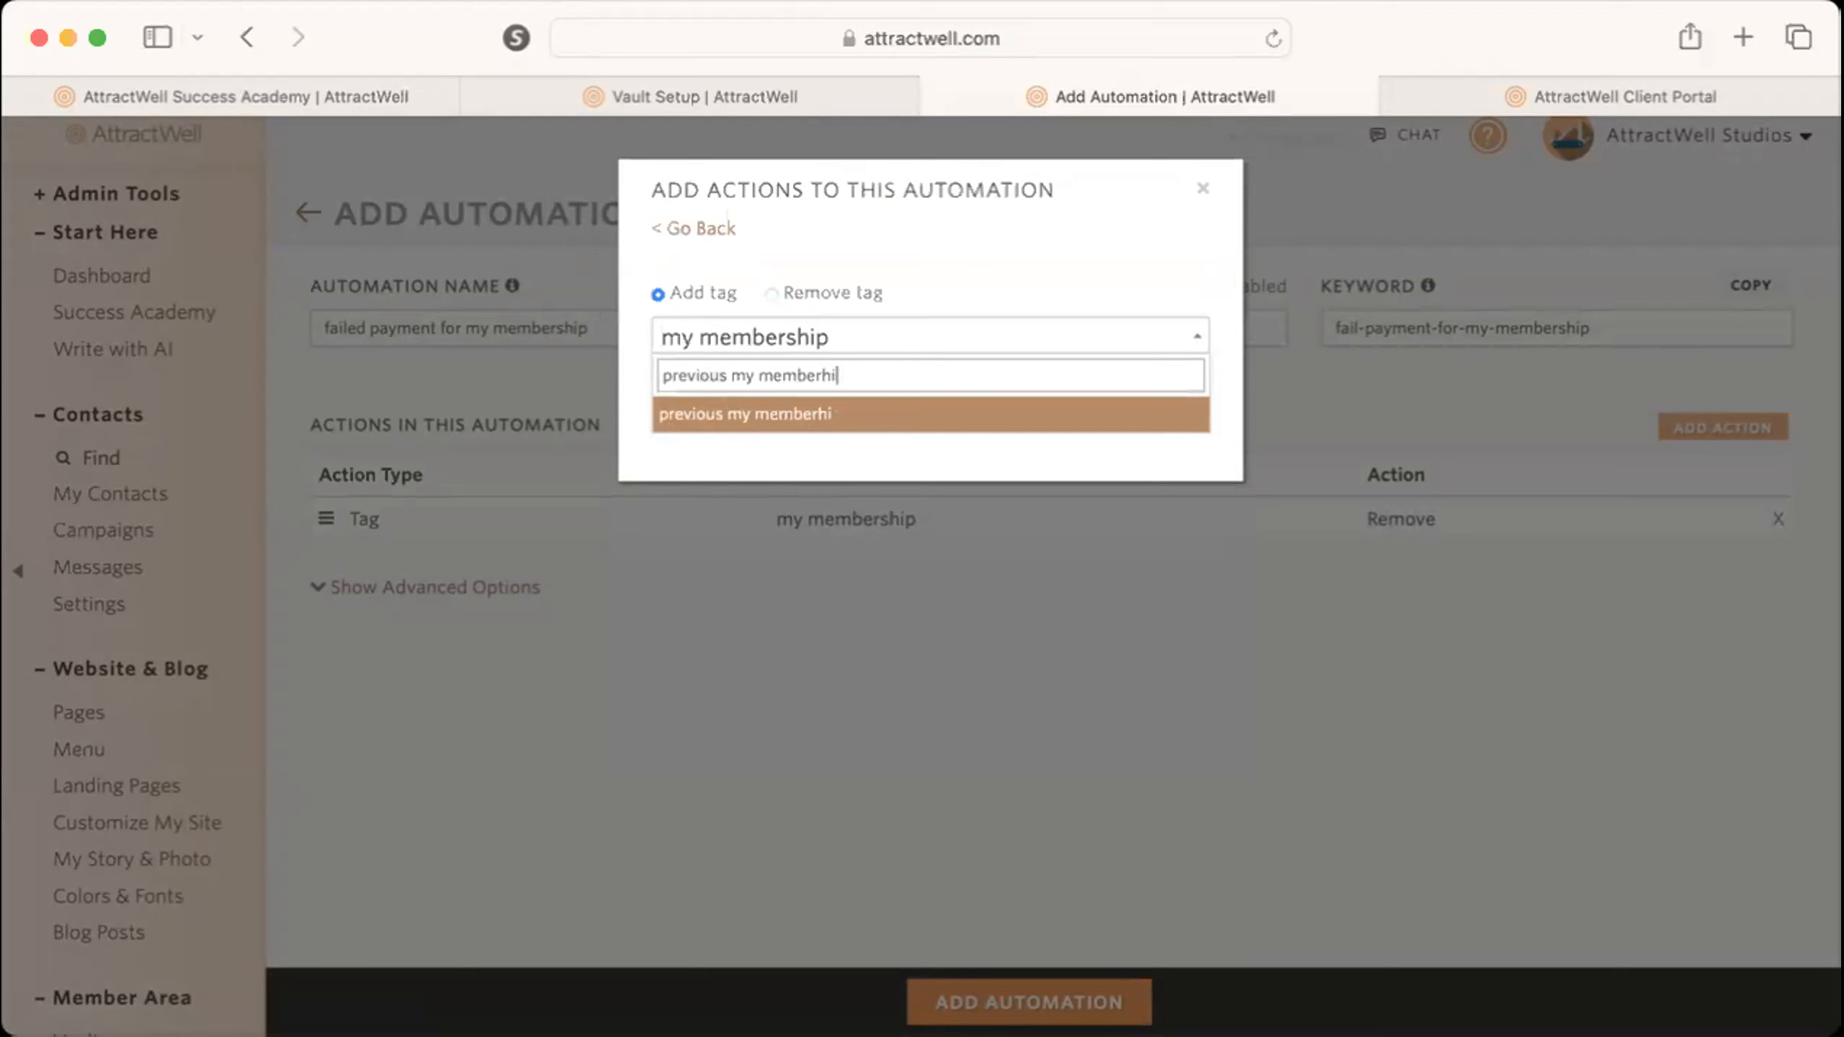
pyautogui.write('hip member')
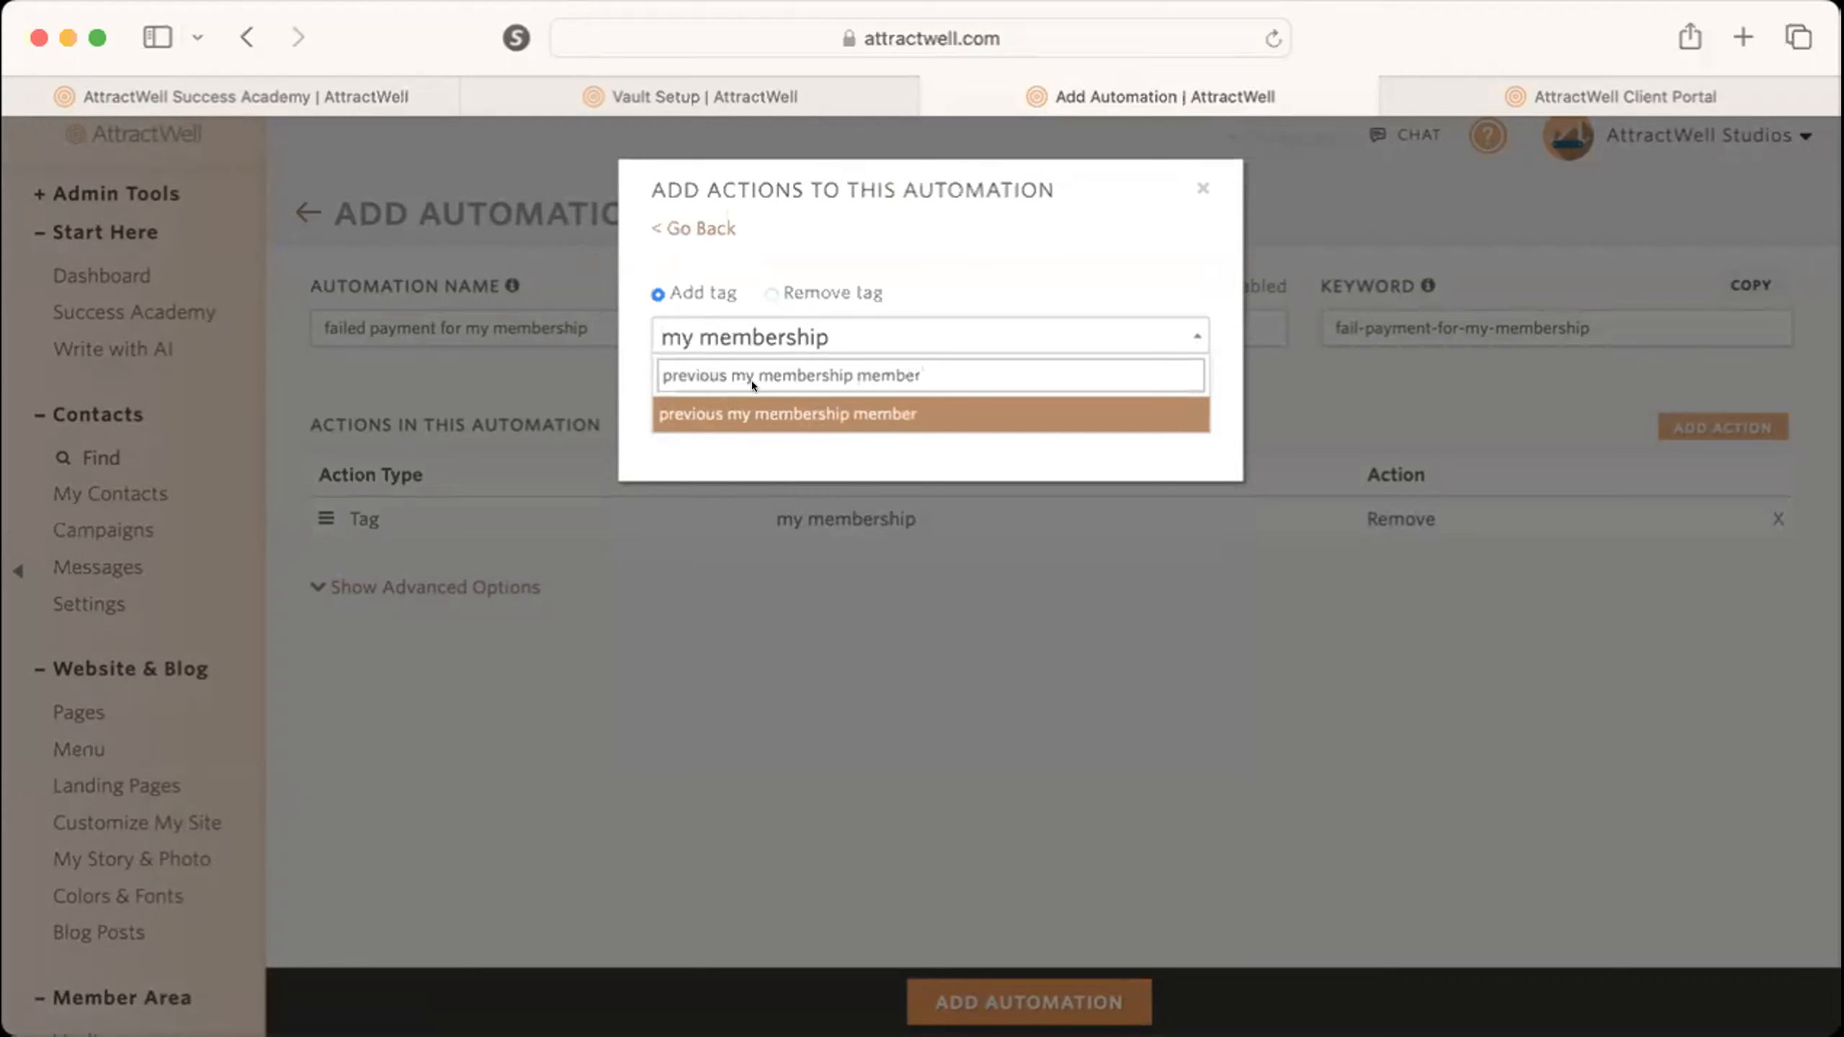
pyautogui.click(755, 413)
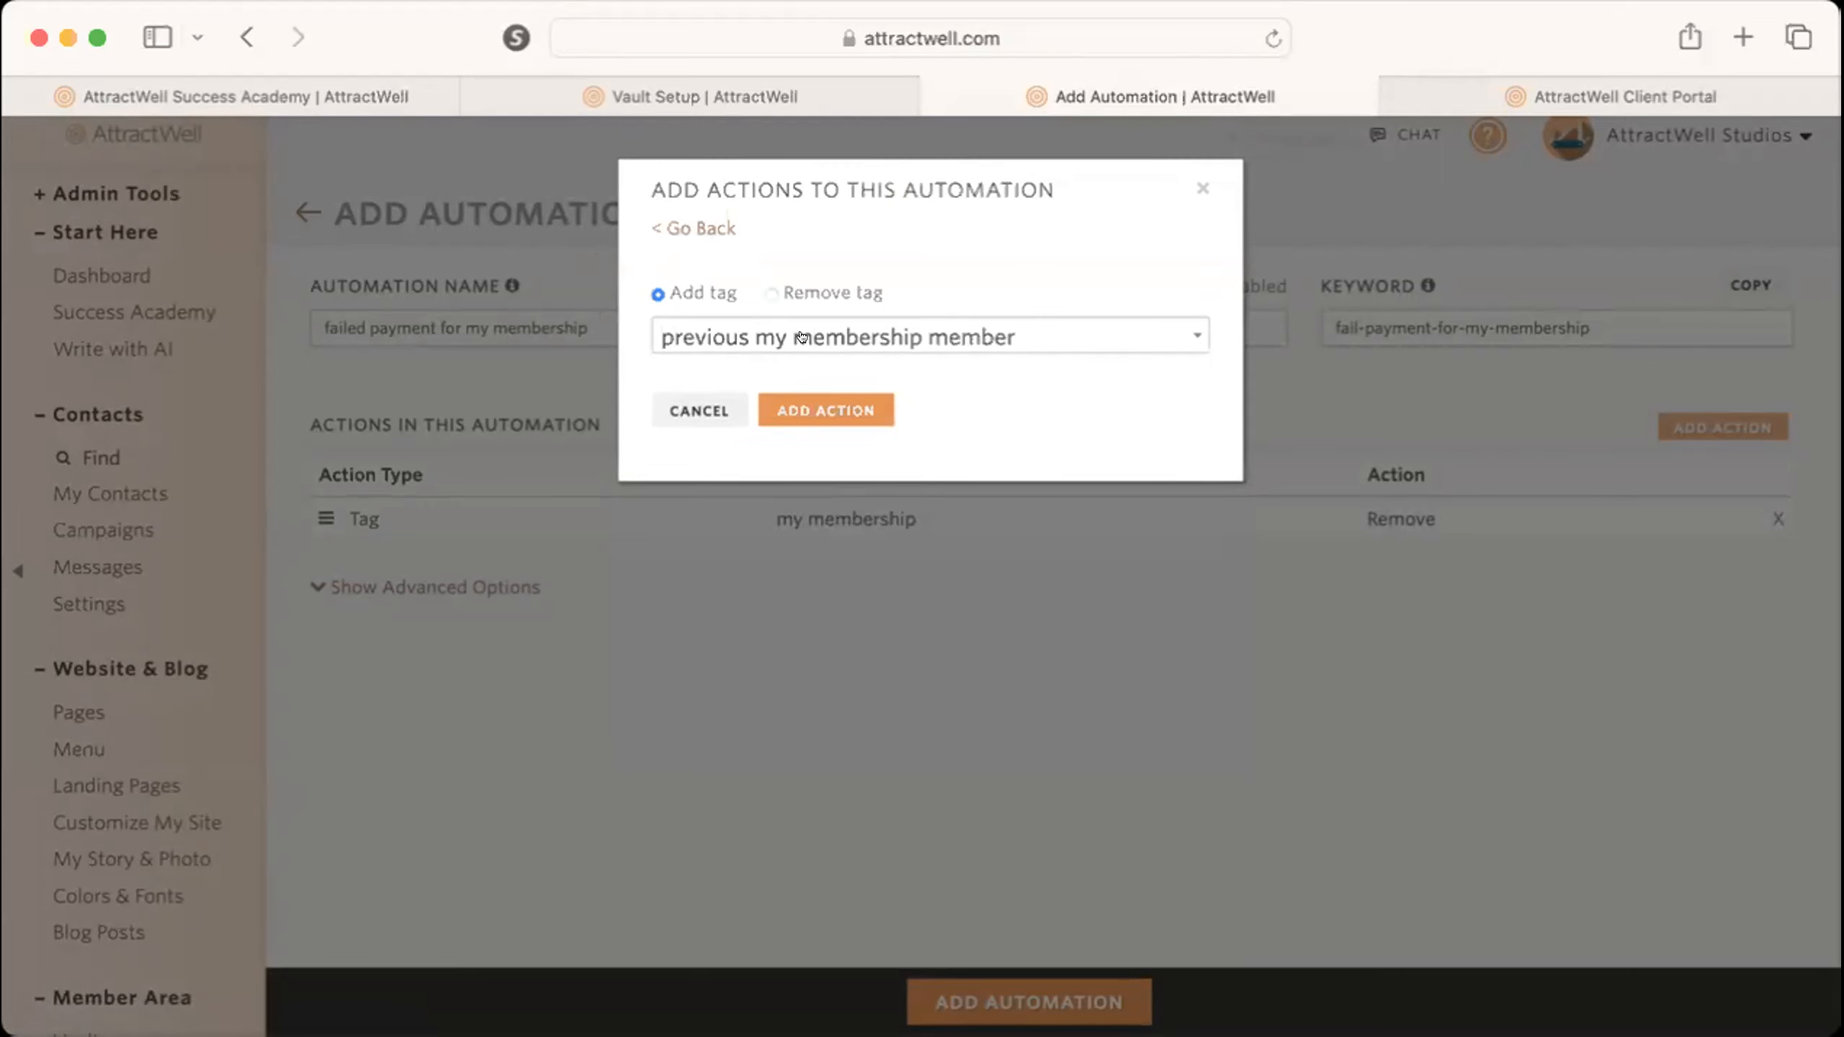
pyautogui.click(1201, 188)
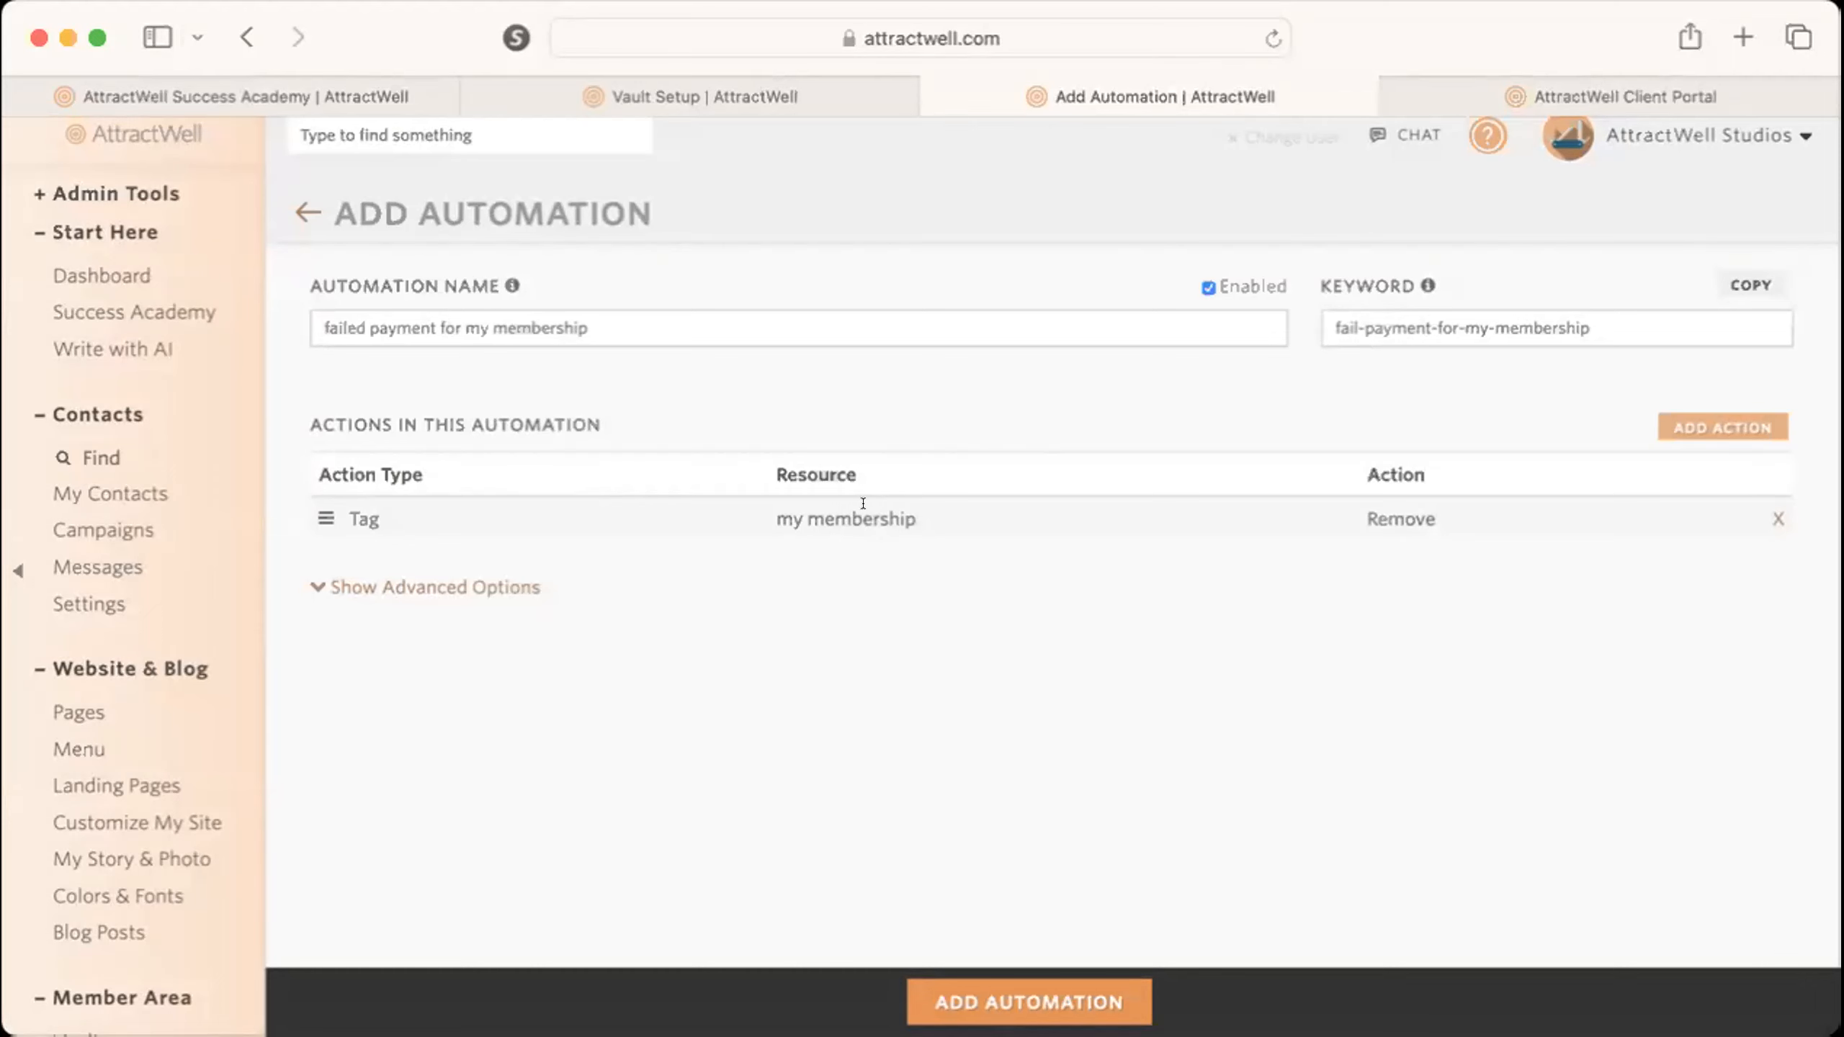
# Prepare a campaign action for "3 Ways Being Crunchy Can Change Your Life" with the "Add or restart campaign" option.
pyautogui.click(1719, 426)
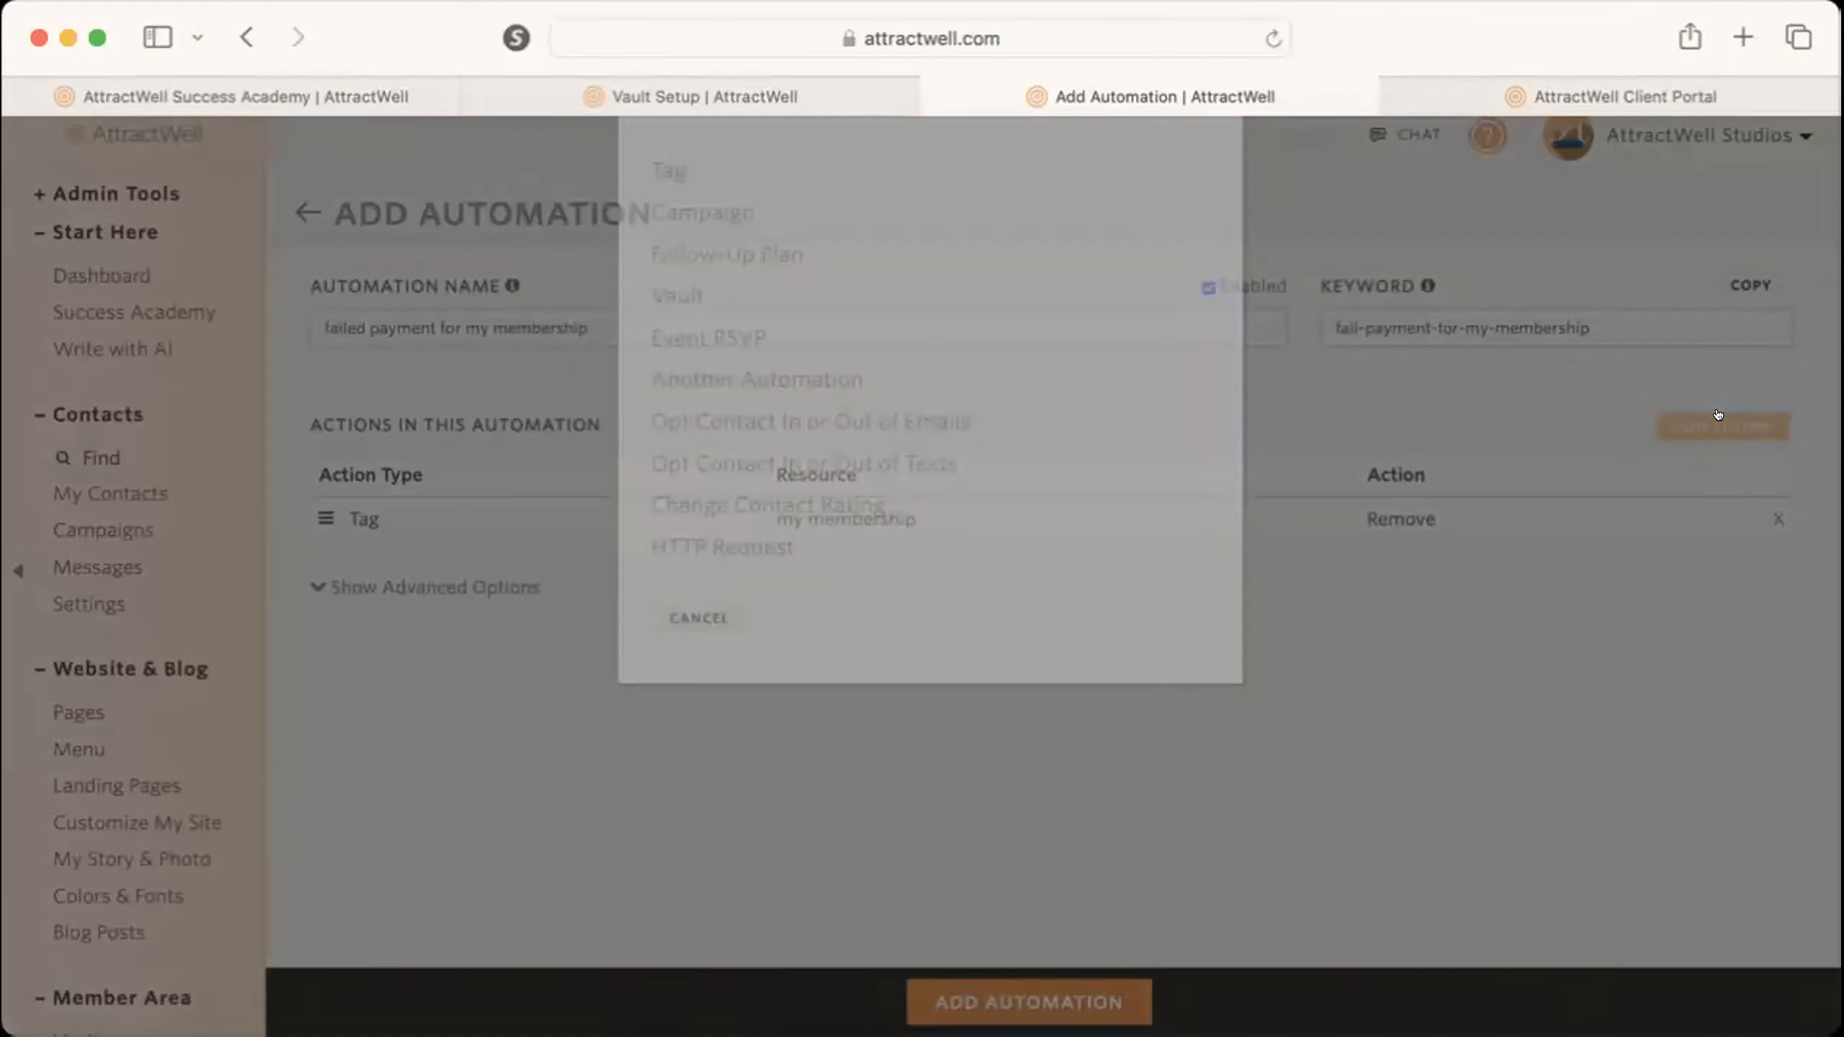
pyautogui.click(708, 340)
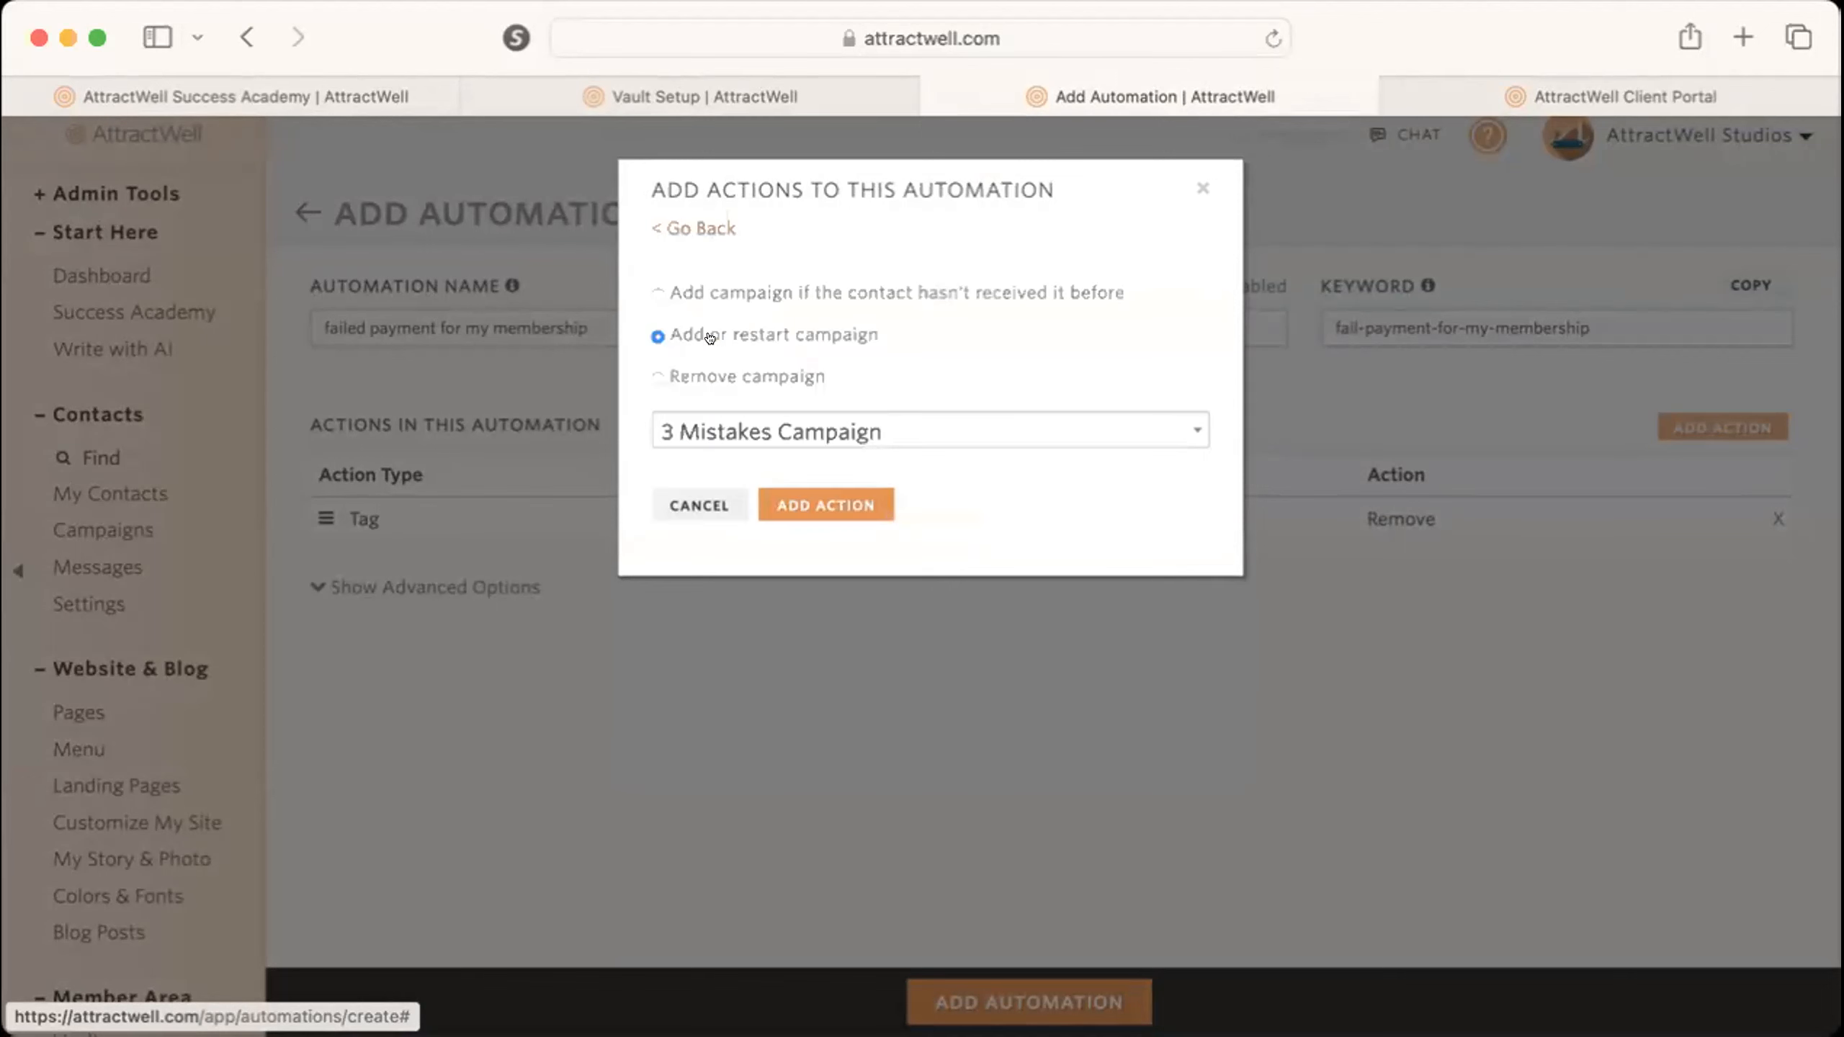
pyautogui.click(829, 430)
pyautogui.click(818, 574)
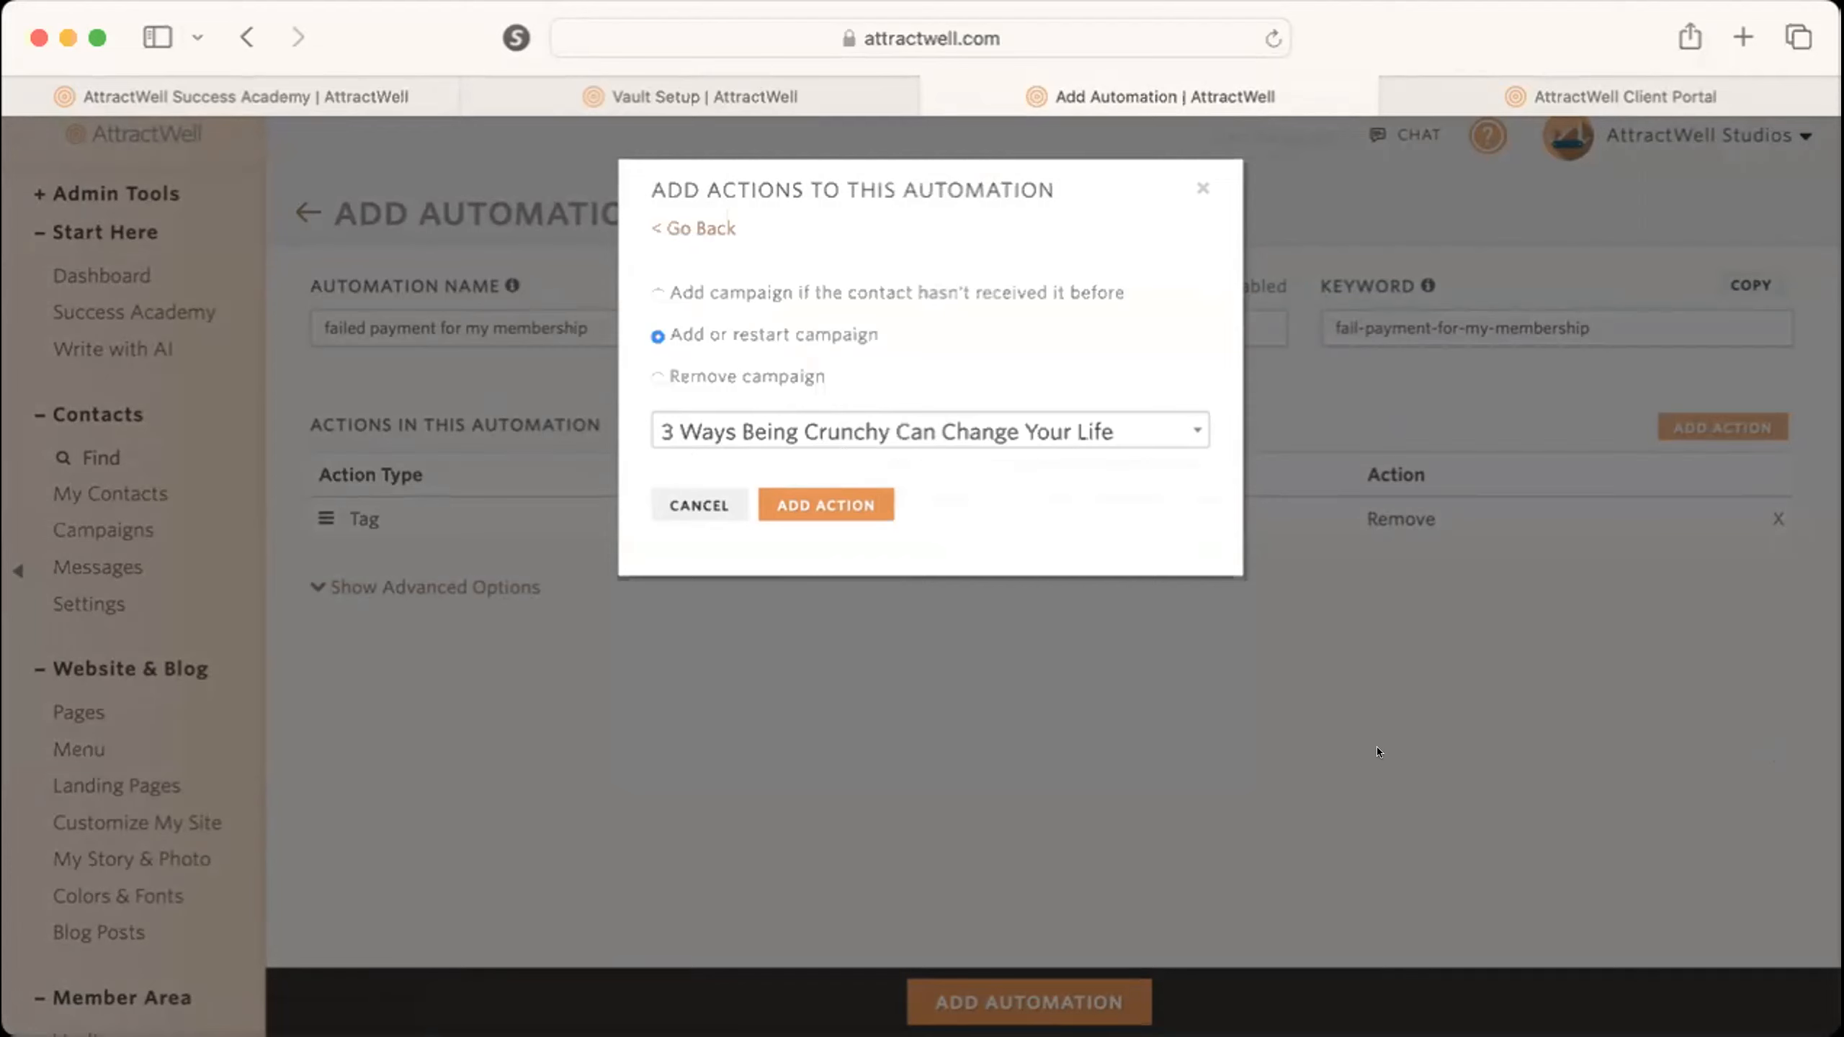
# Close the AttractWell Client Portal page and open the payment setup of the "Test for lesson approval" vault.
pyautogui.click(706, 80)
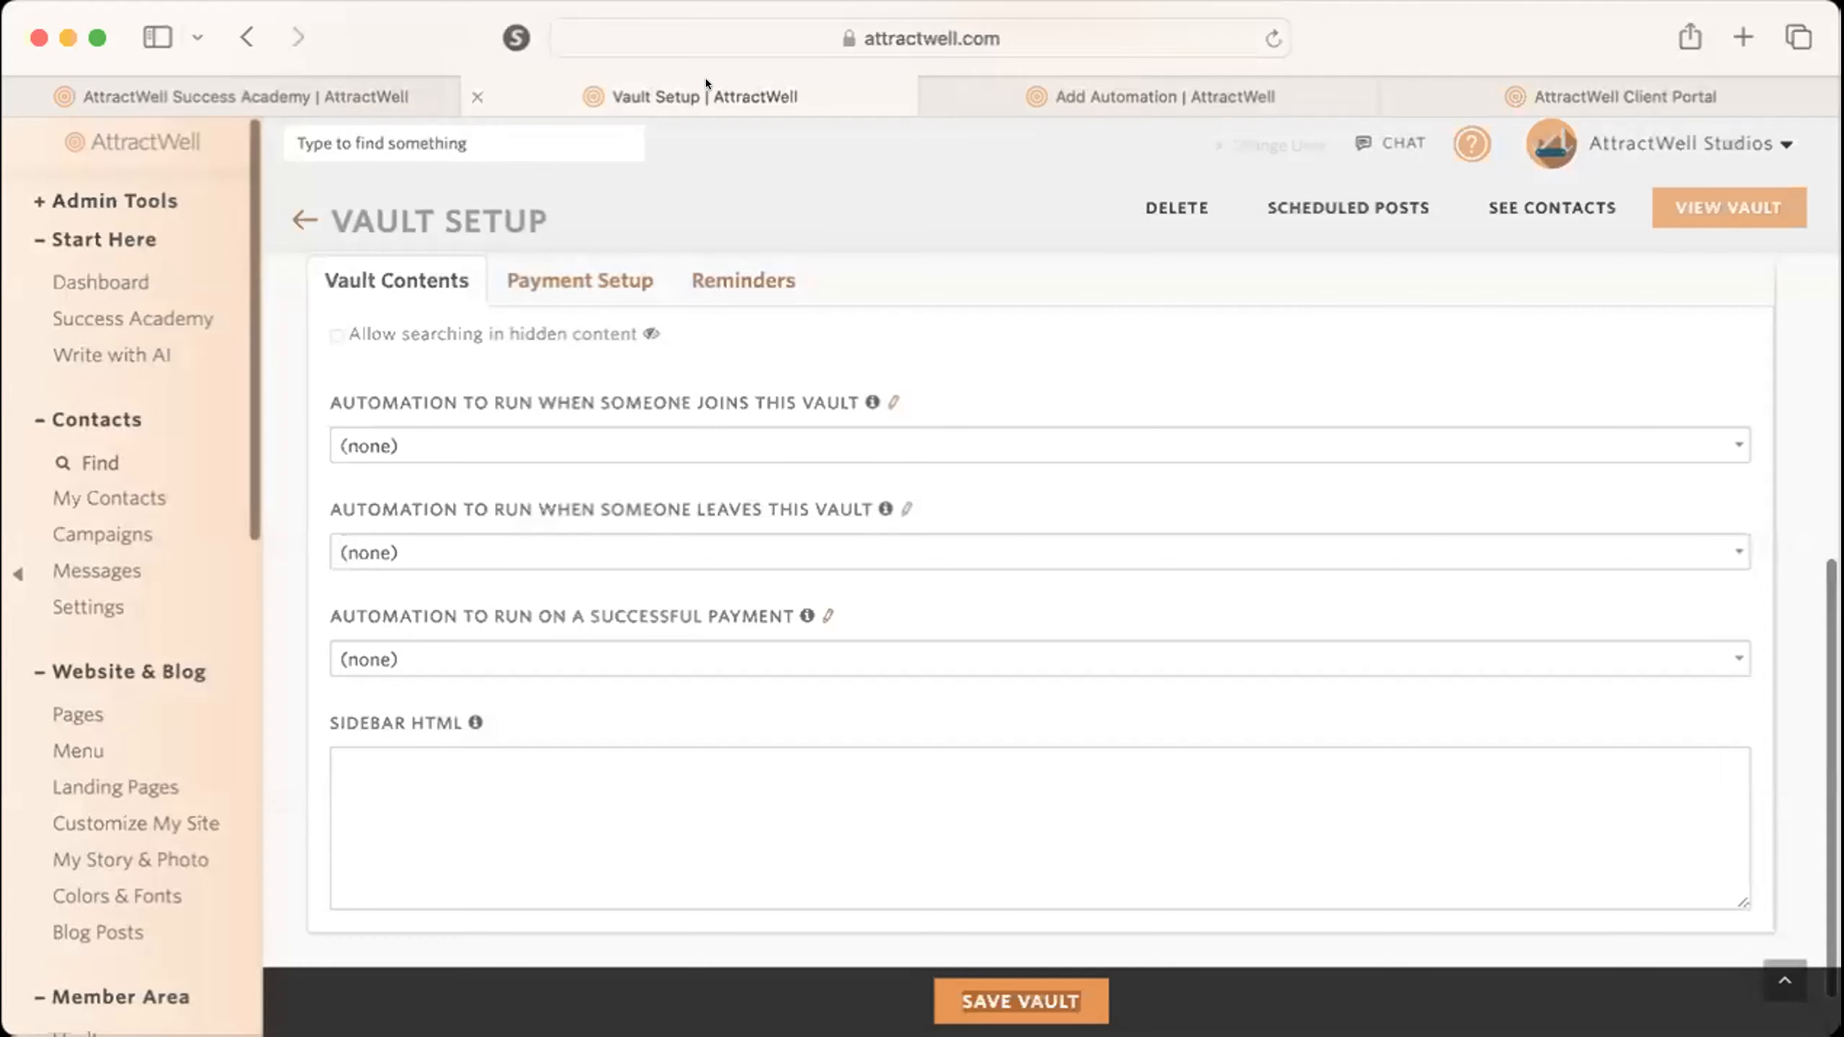
pyautogui.click(1656, 80)
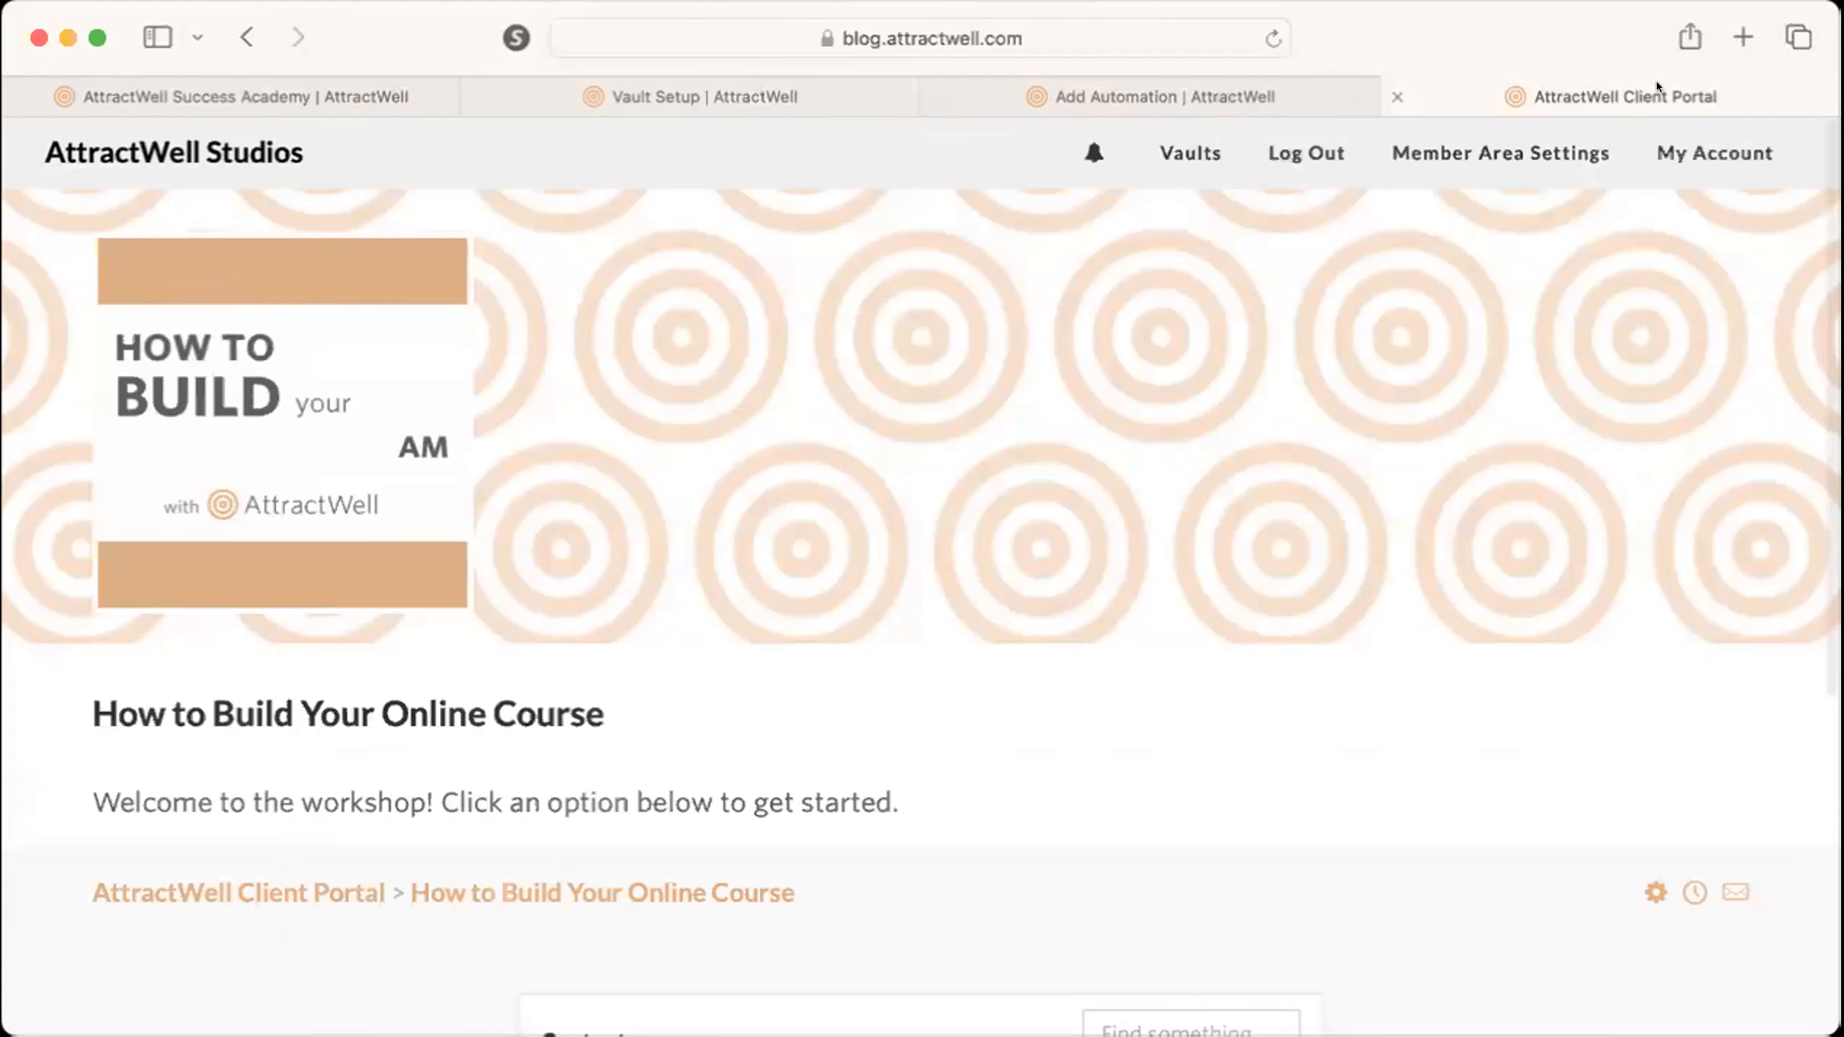
pyautogui.click(1396, 95)
pyautogui.click(406, 79)
pyautogui.scroll(-10, 183, 669)
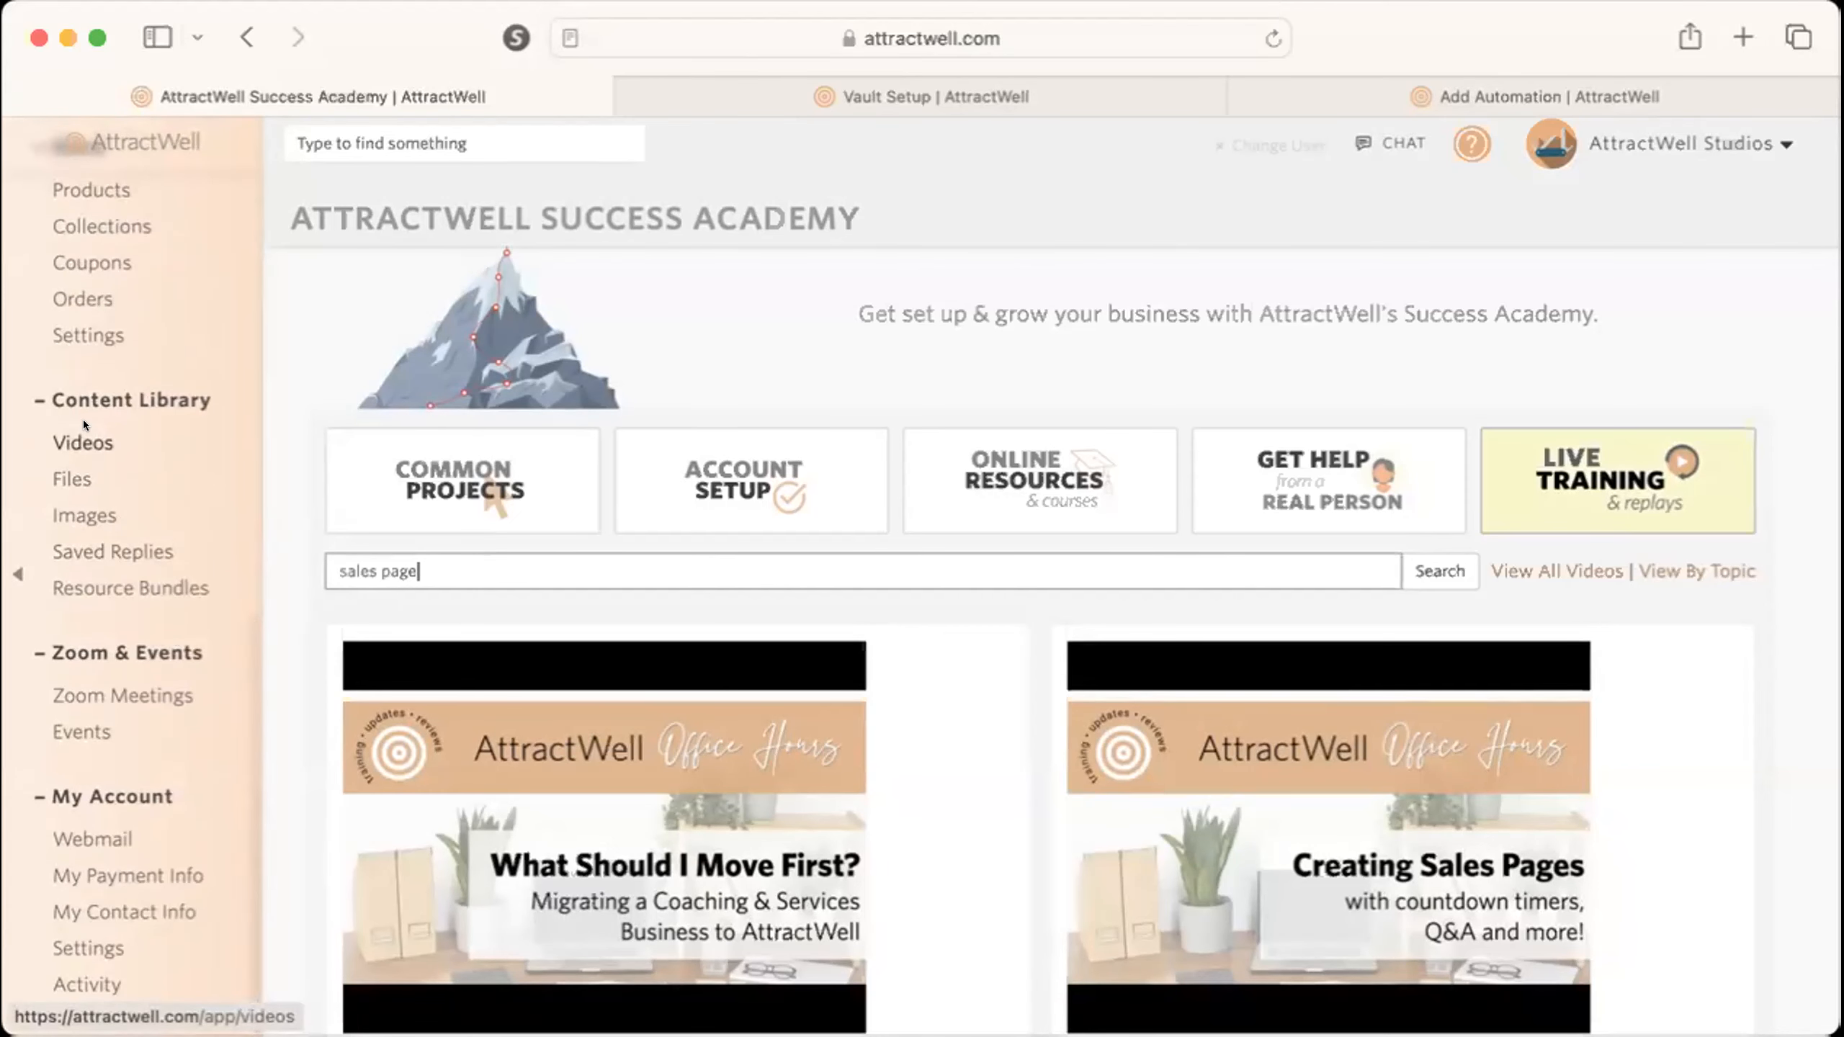
pyautogui.scroll(3, 84, 419)
pyautogui.scroll(7, 84, 419)
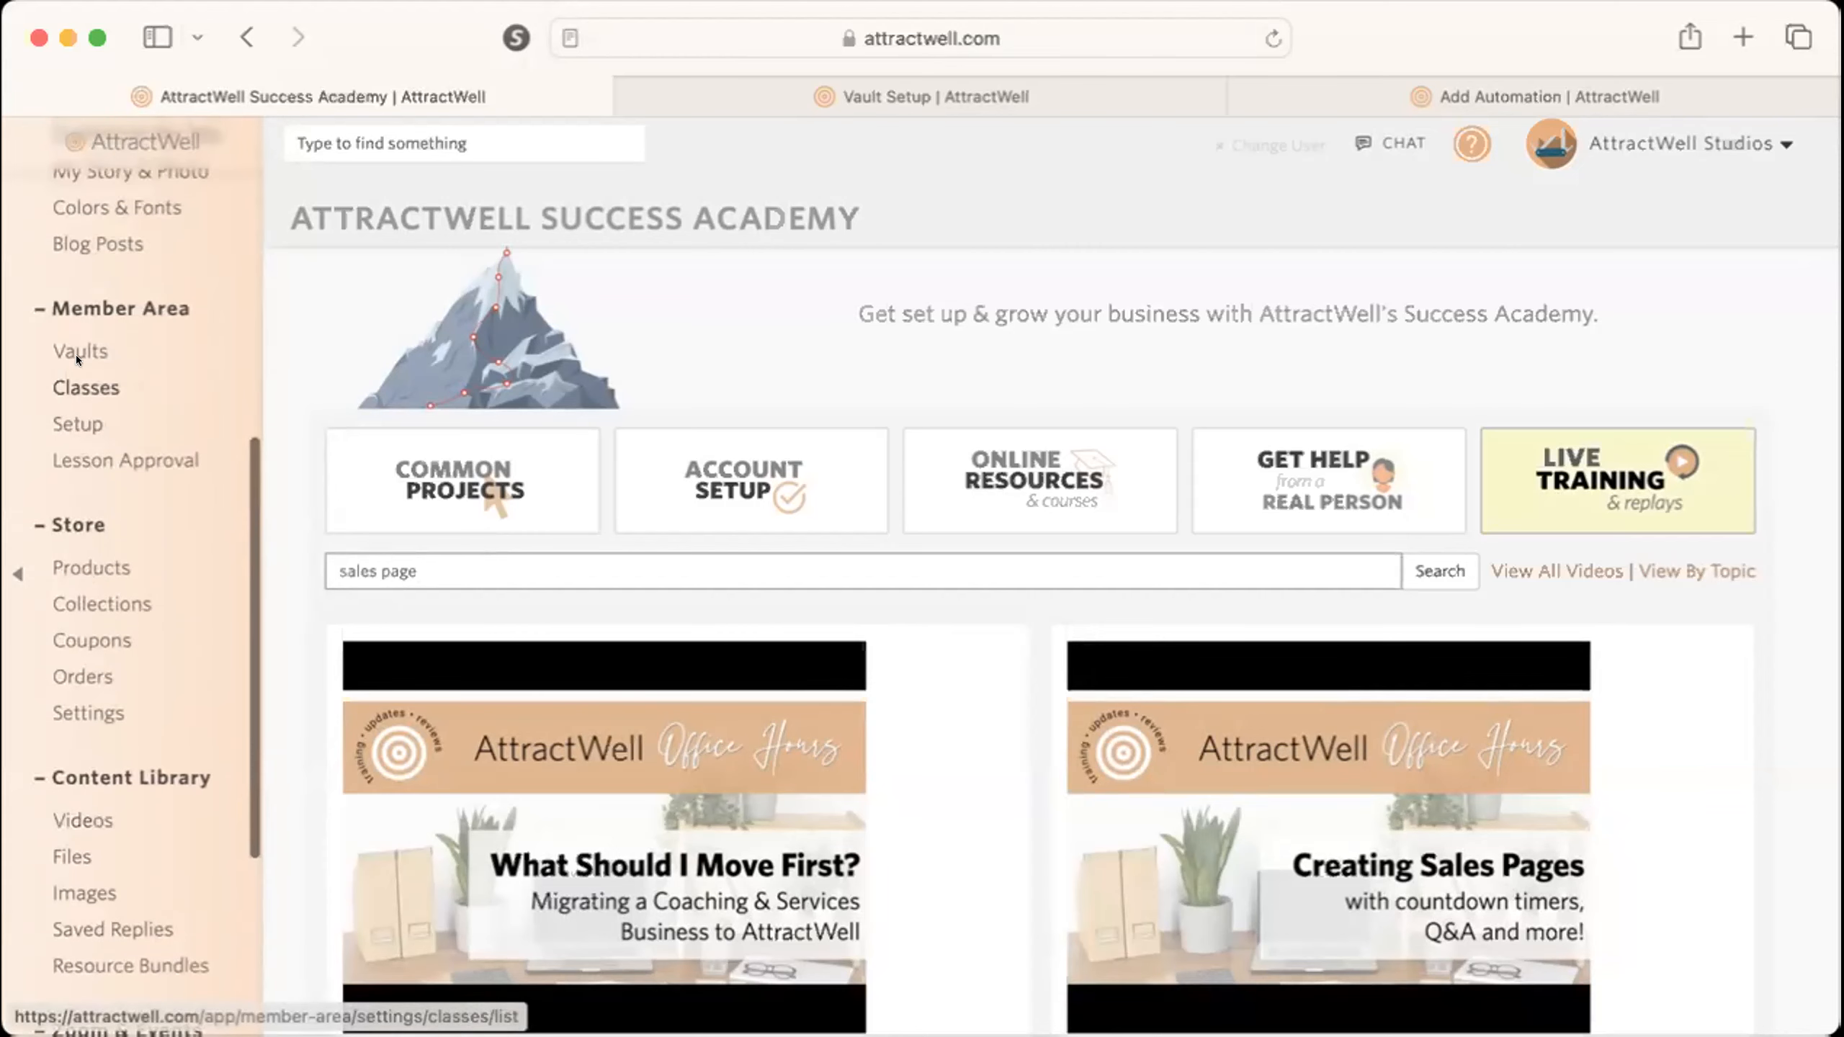
pyautogui.click(73, 351)
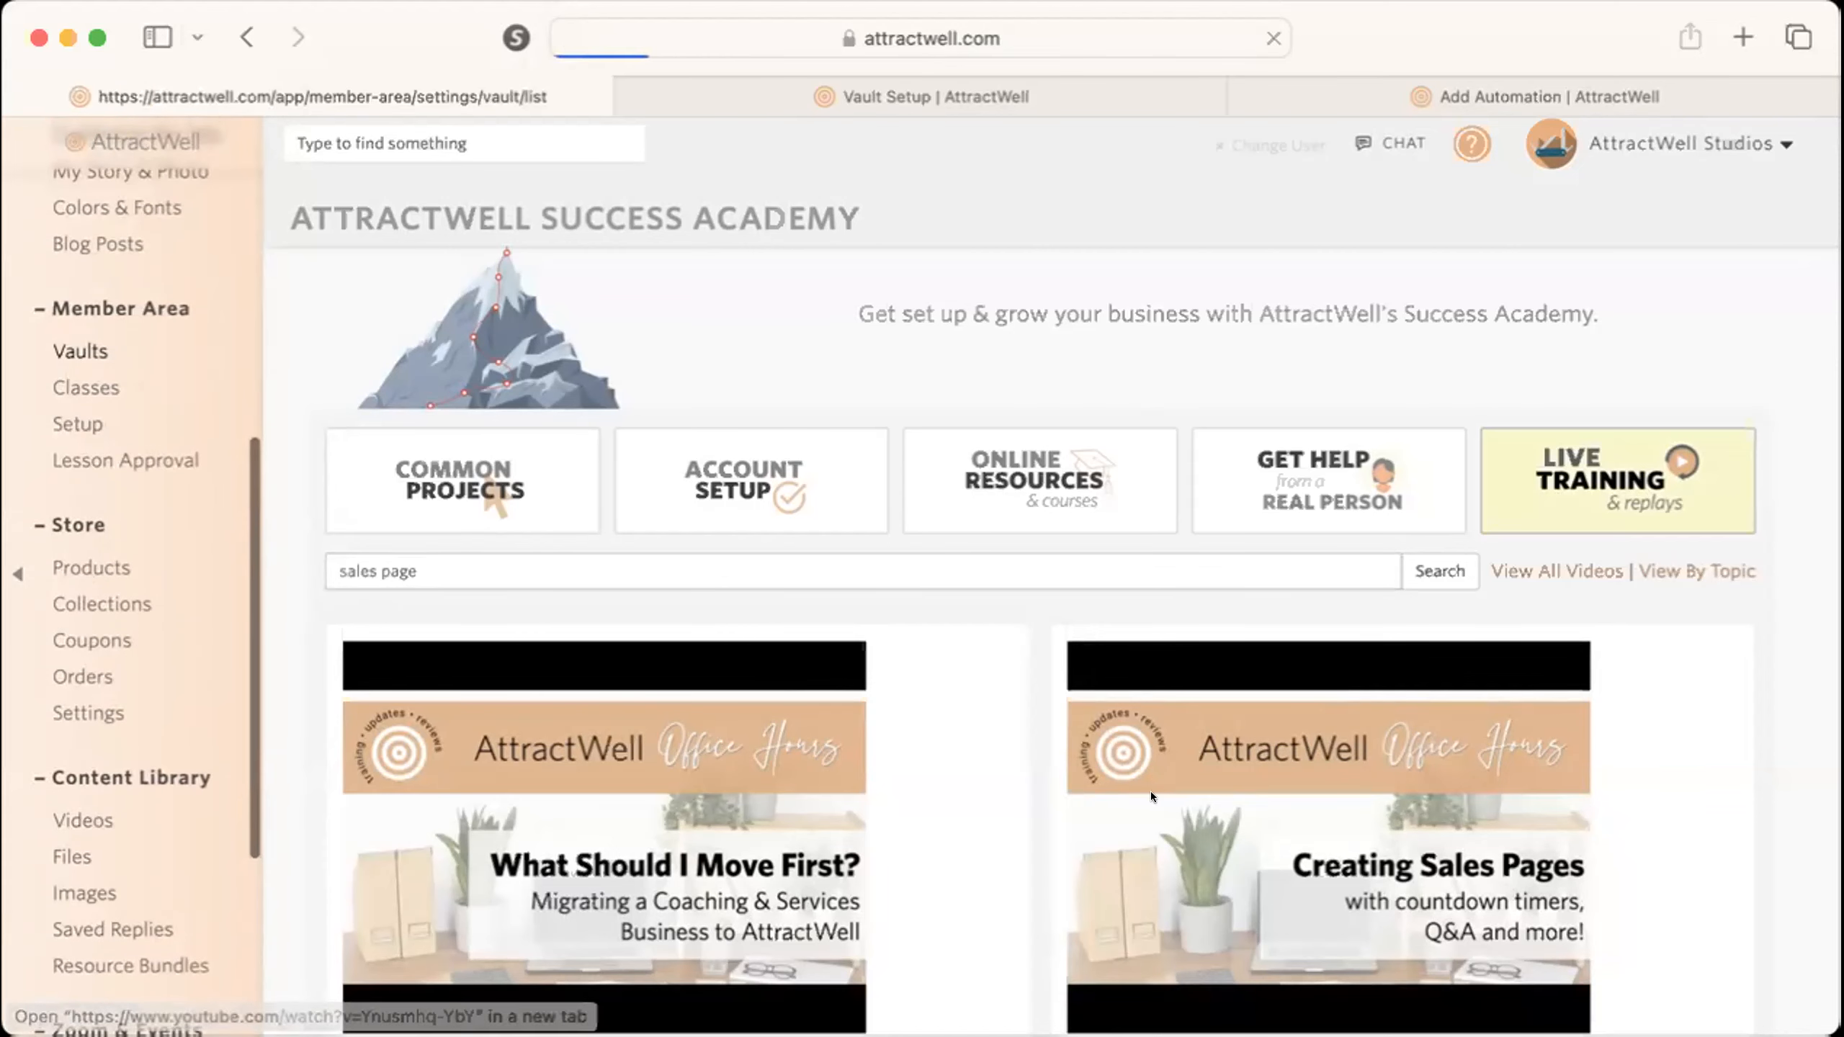
pyautogui.scroll(-10, 913, 908)
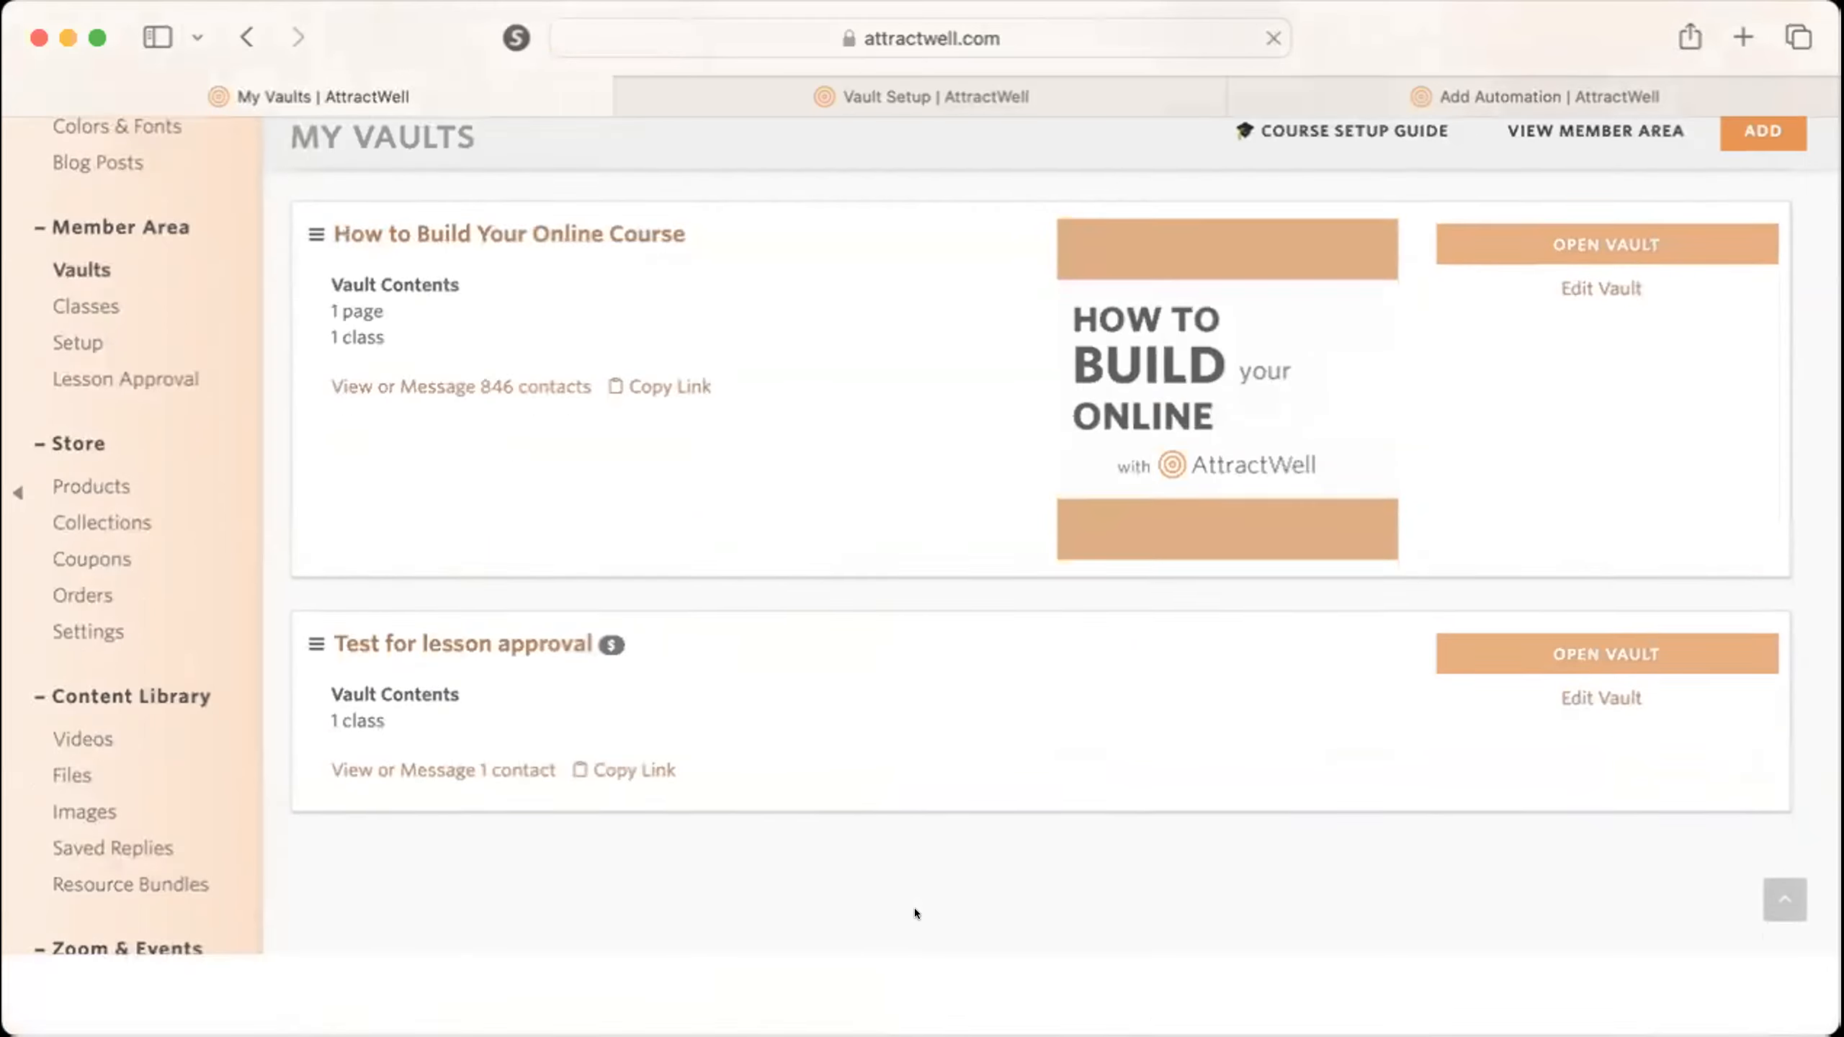
pyautogui.click(492, 723)
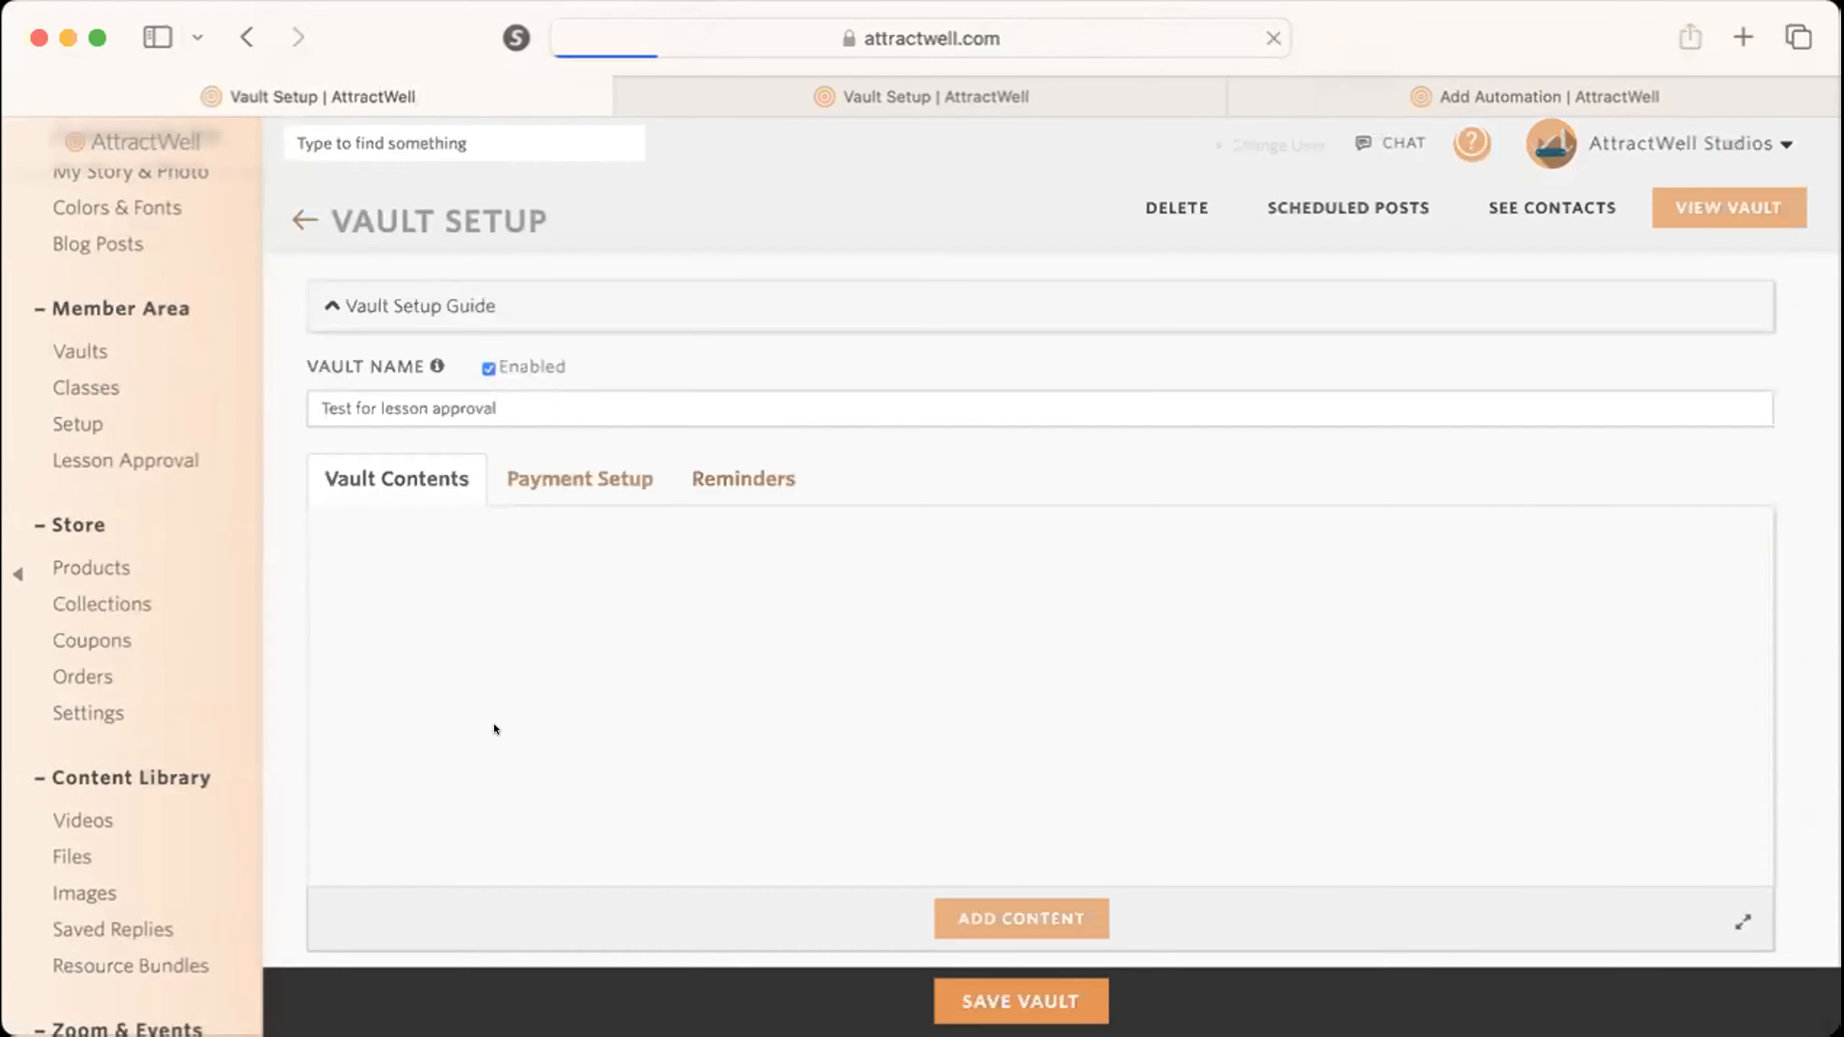
pyautogui.click(531, 477)
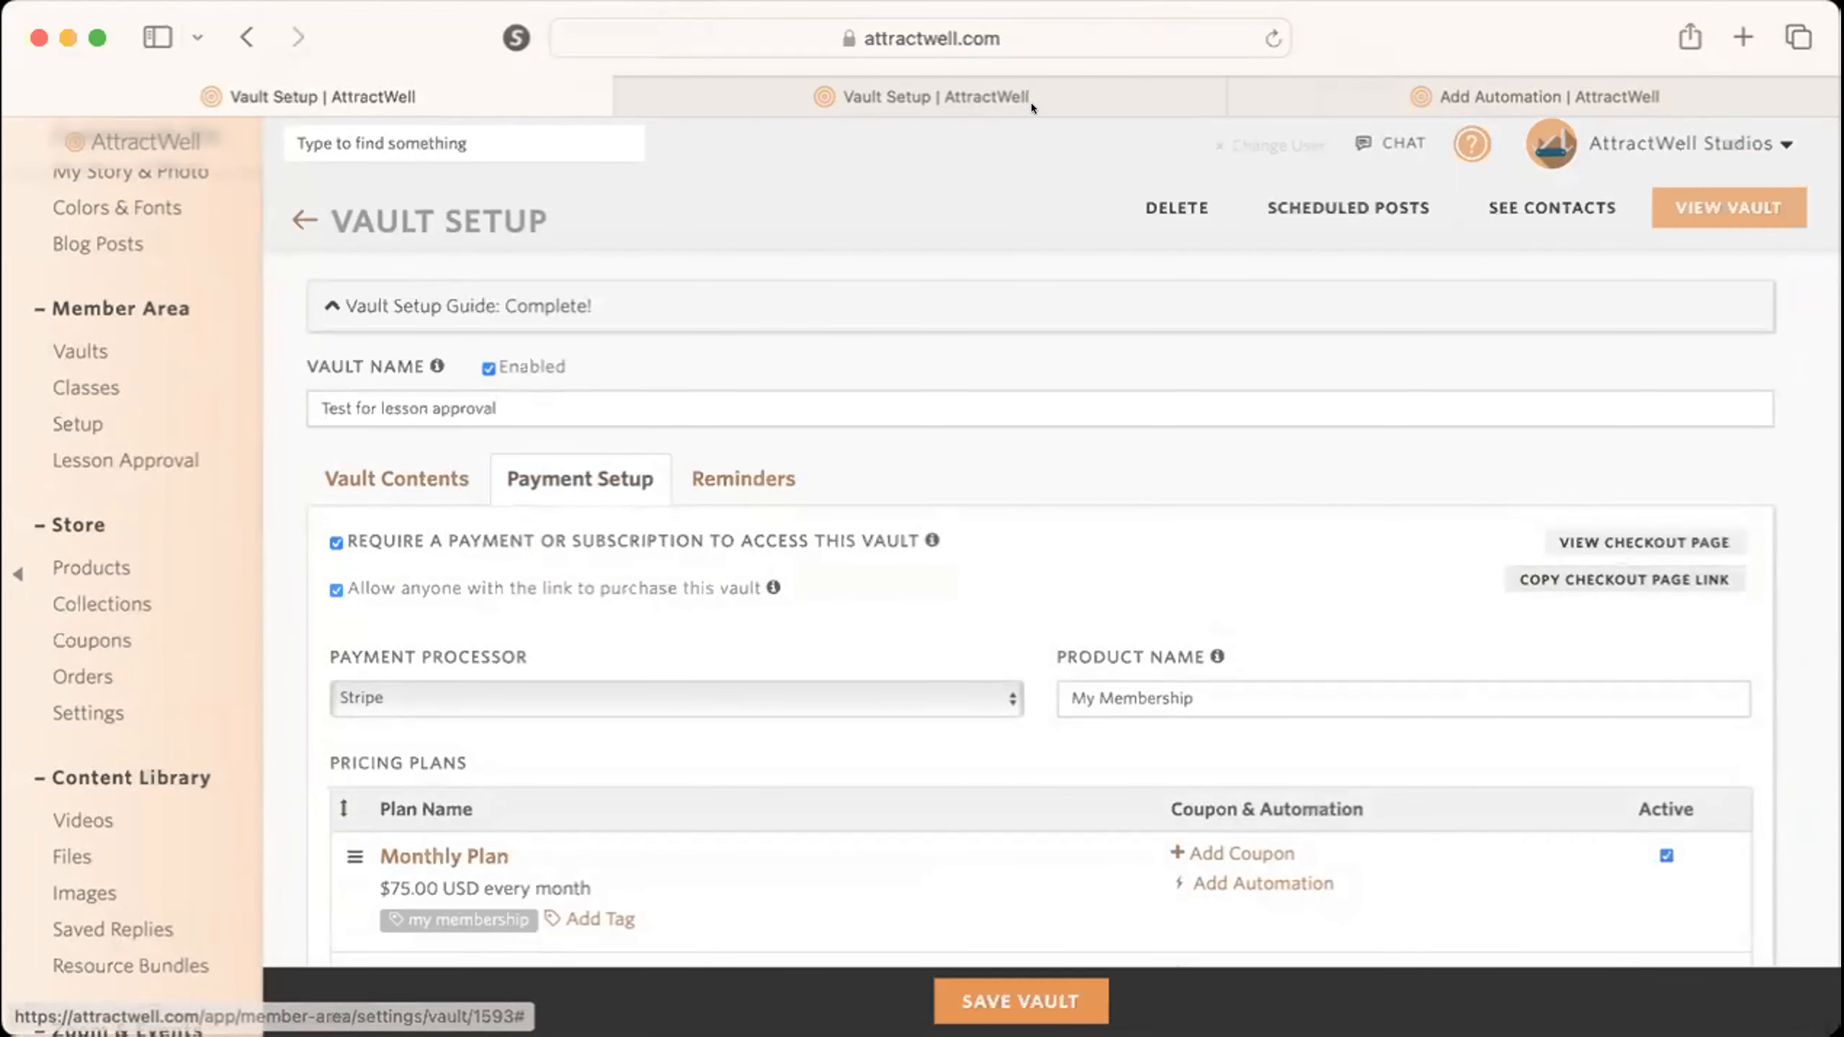
# Return to the failed-payment automation and add the prepared campaign action to it.
pyautogui.click(1313, 82)
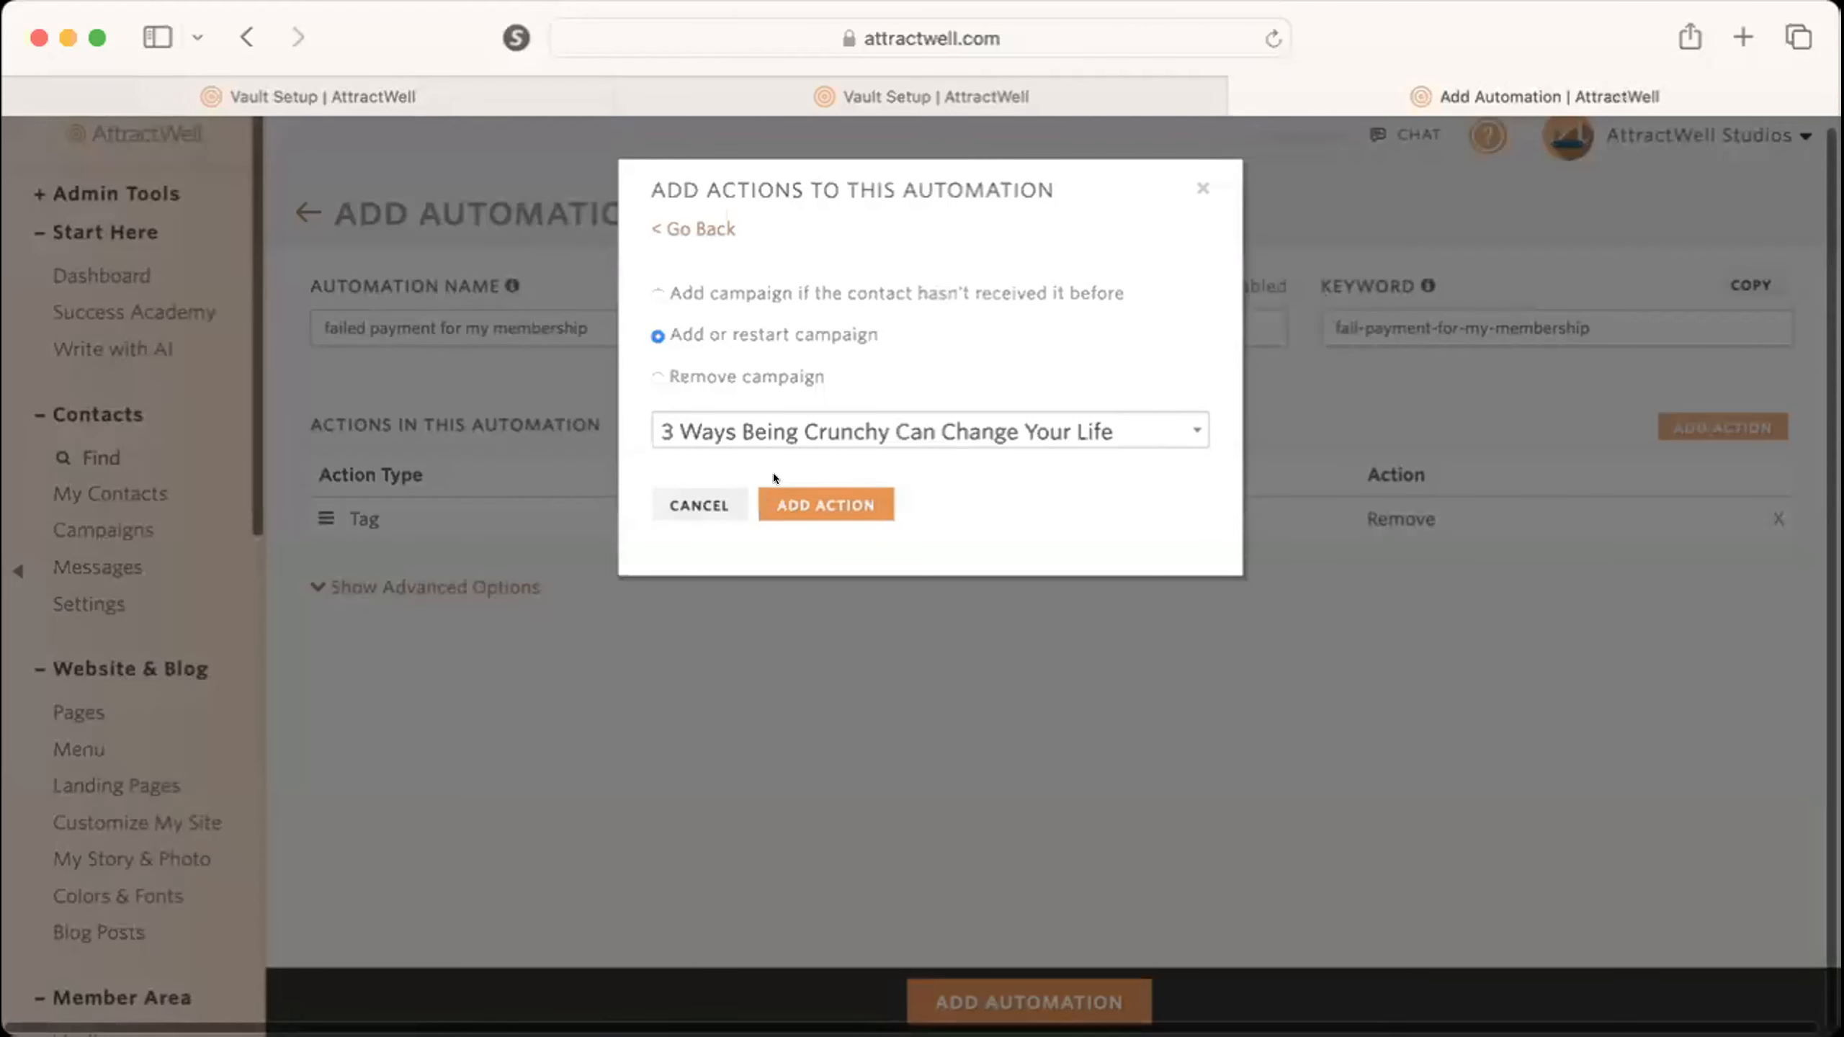
pyautogui.click(826, 505)
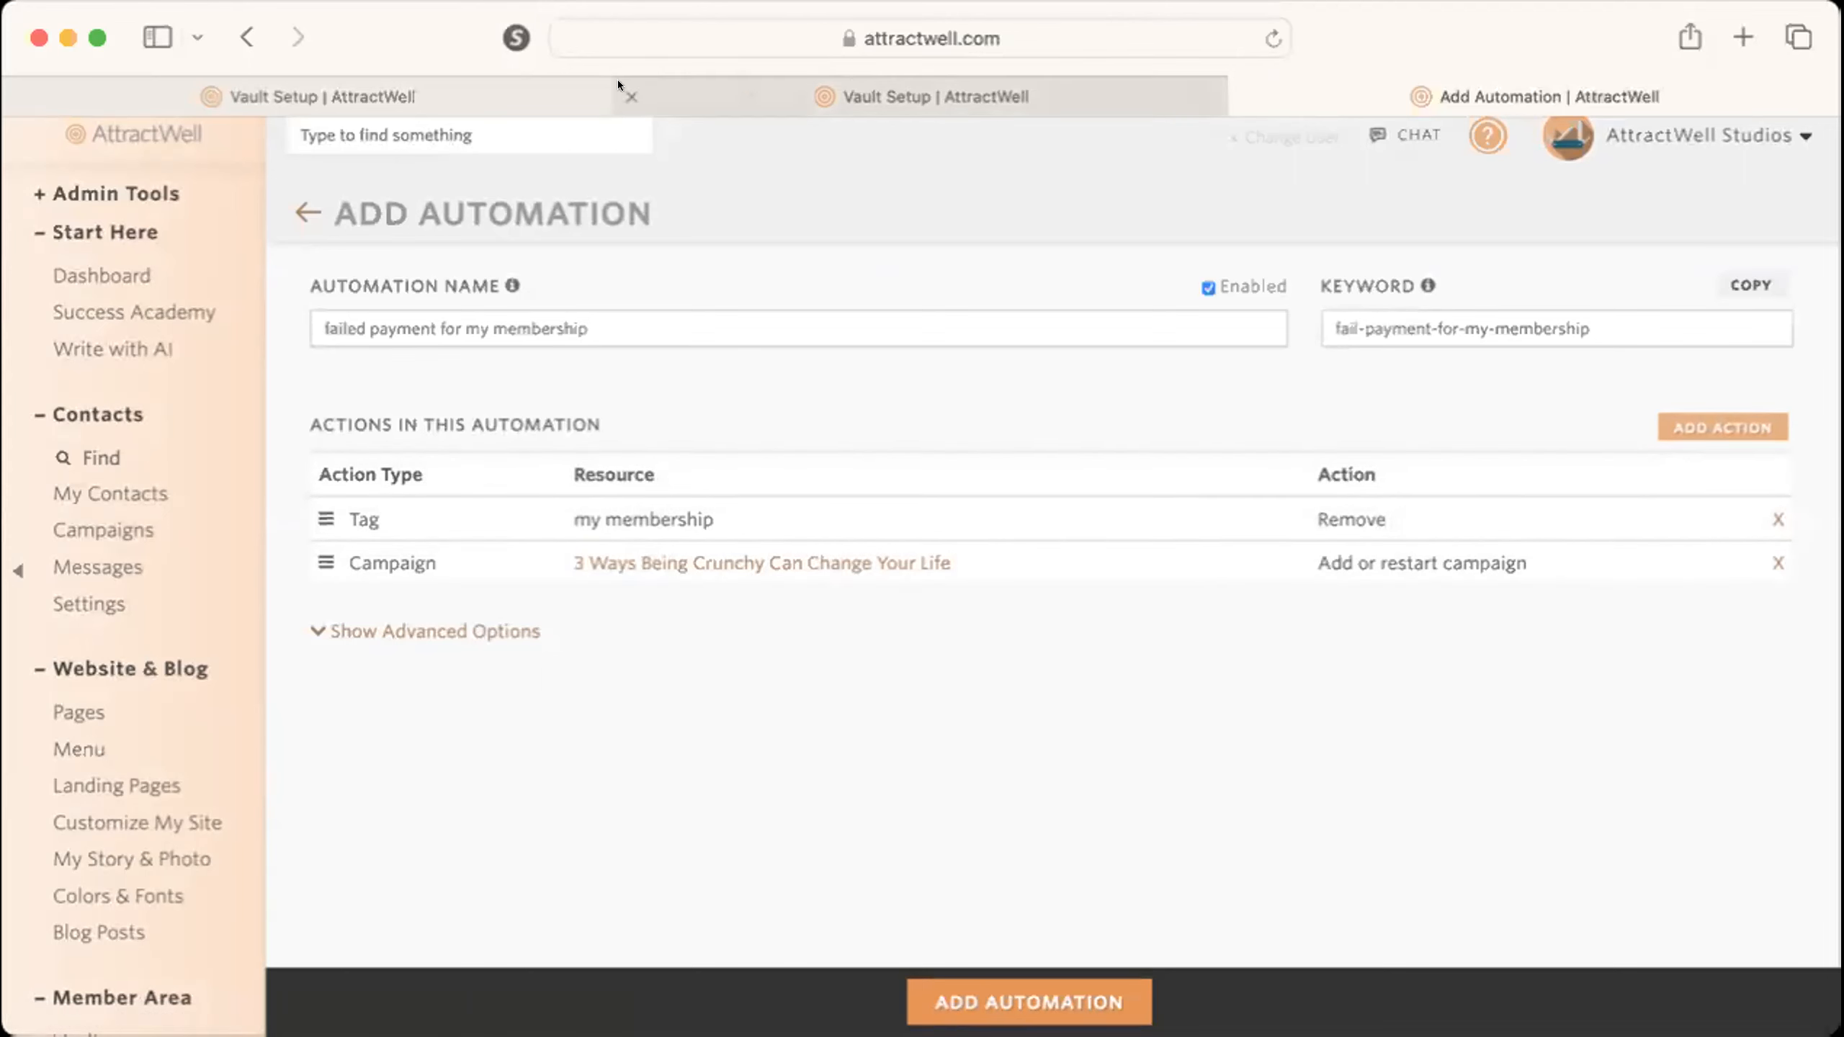
# Examine the vault's automations for joining, leaving and successful payment, and expand its entry settings to review the entry campaigns.
pyautogui.click(802, 78)
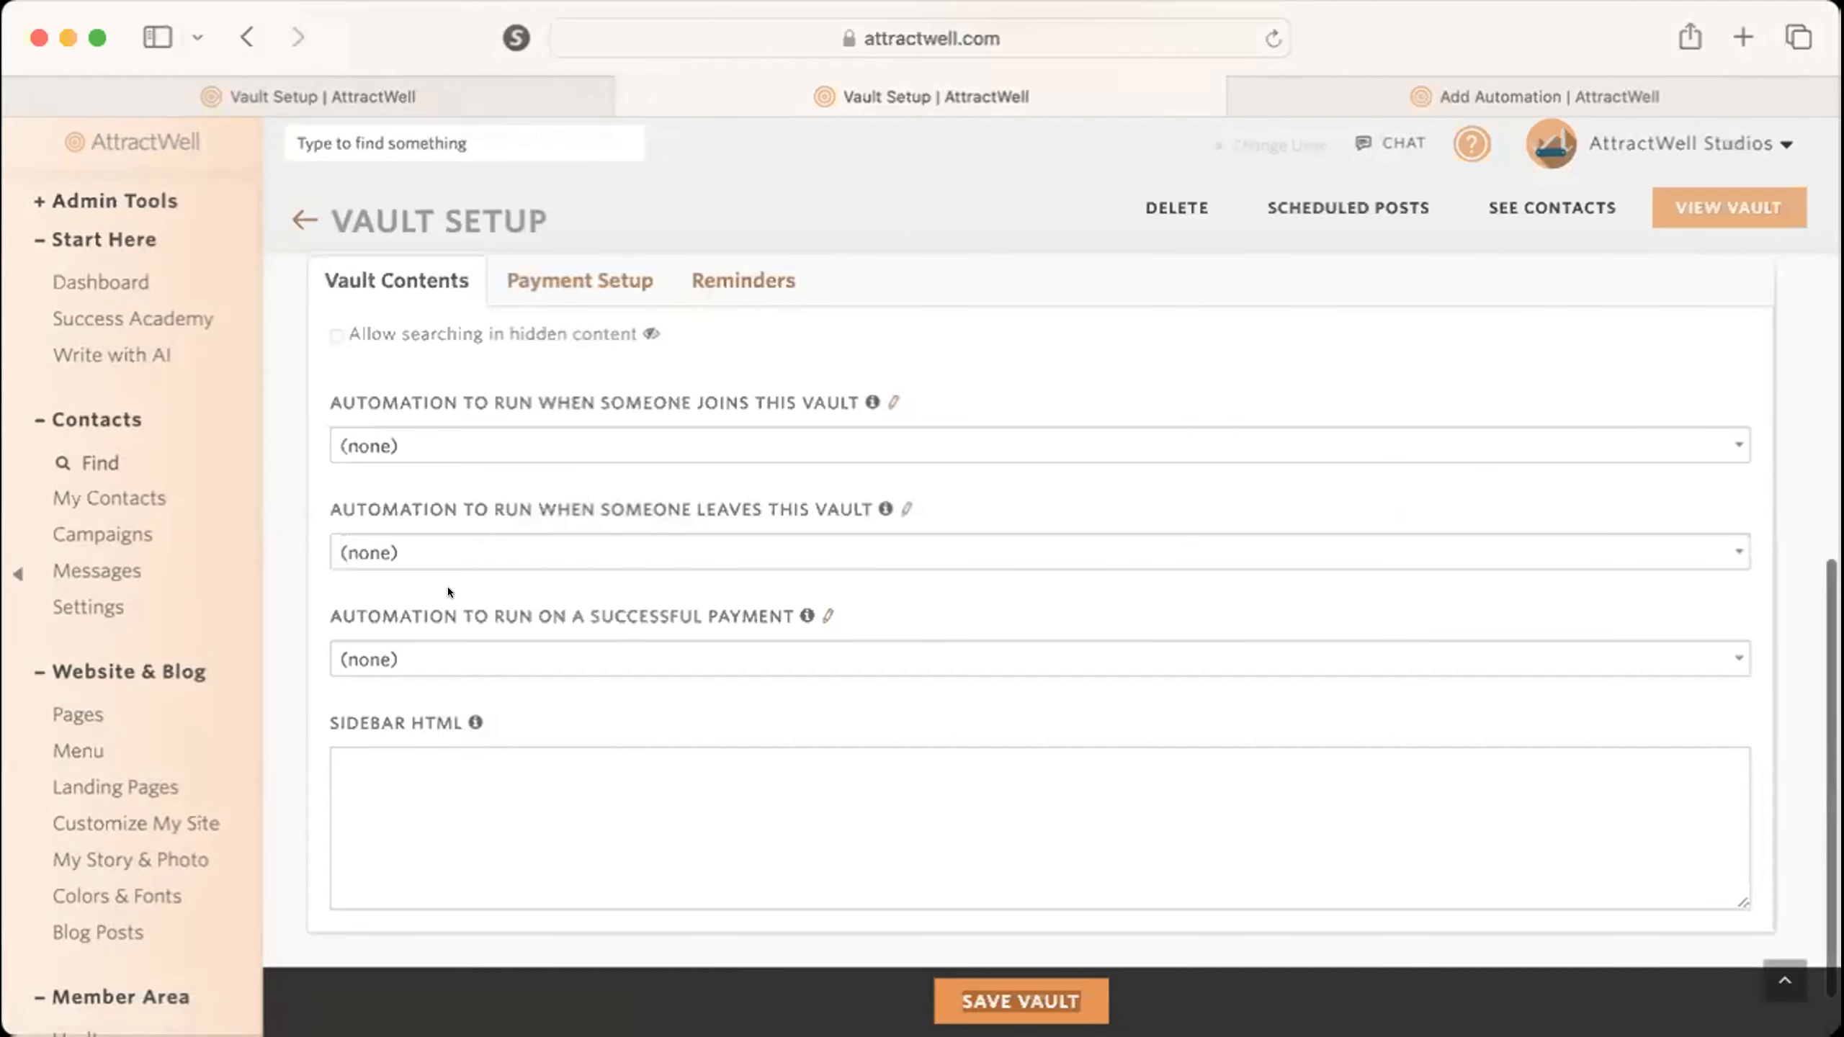
pyautogui.moveTo(440, 505)
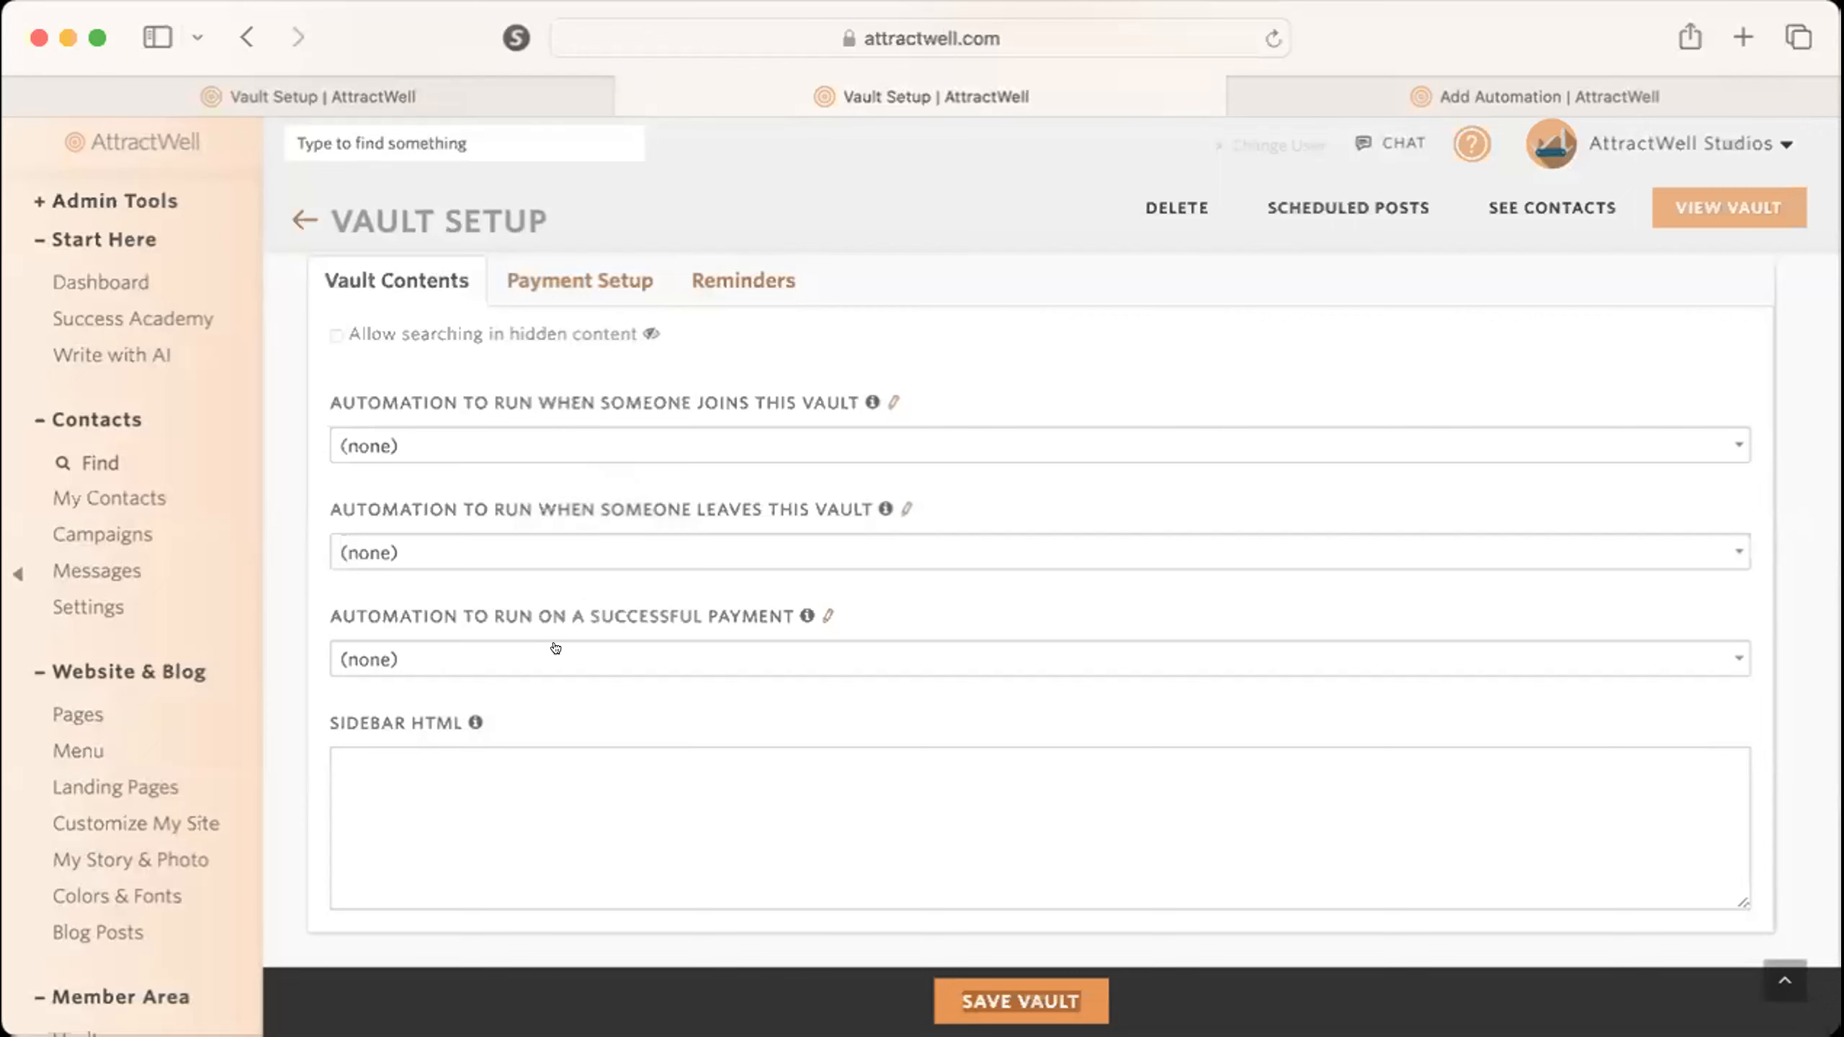
pyautogui.scroll(10, 572, 553)
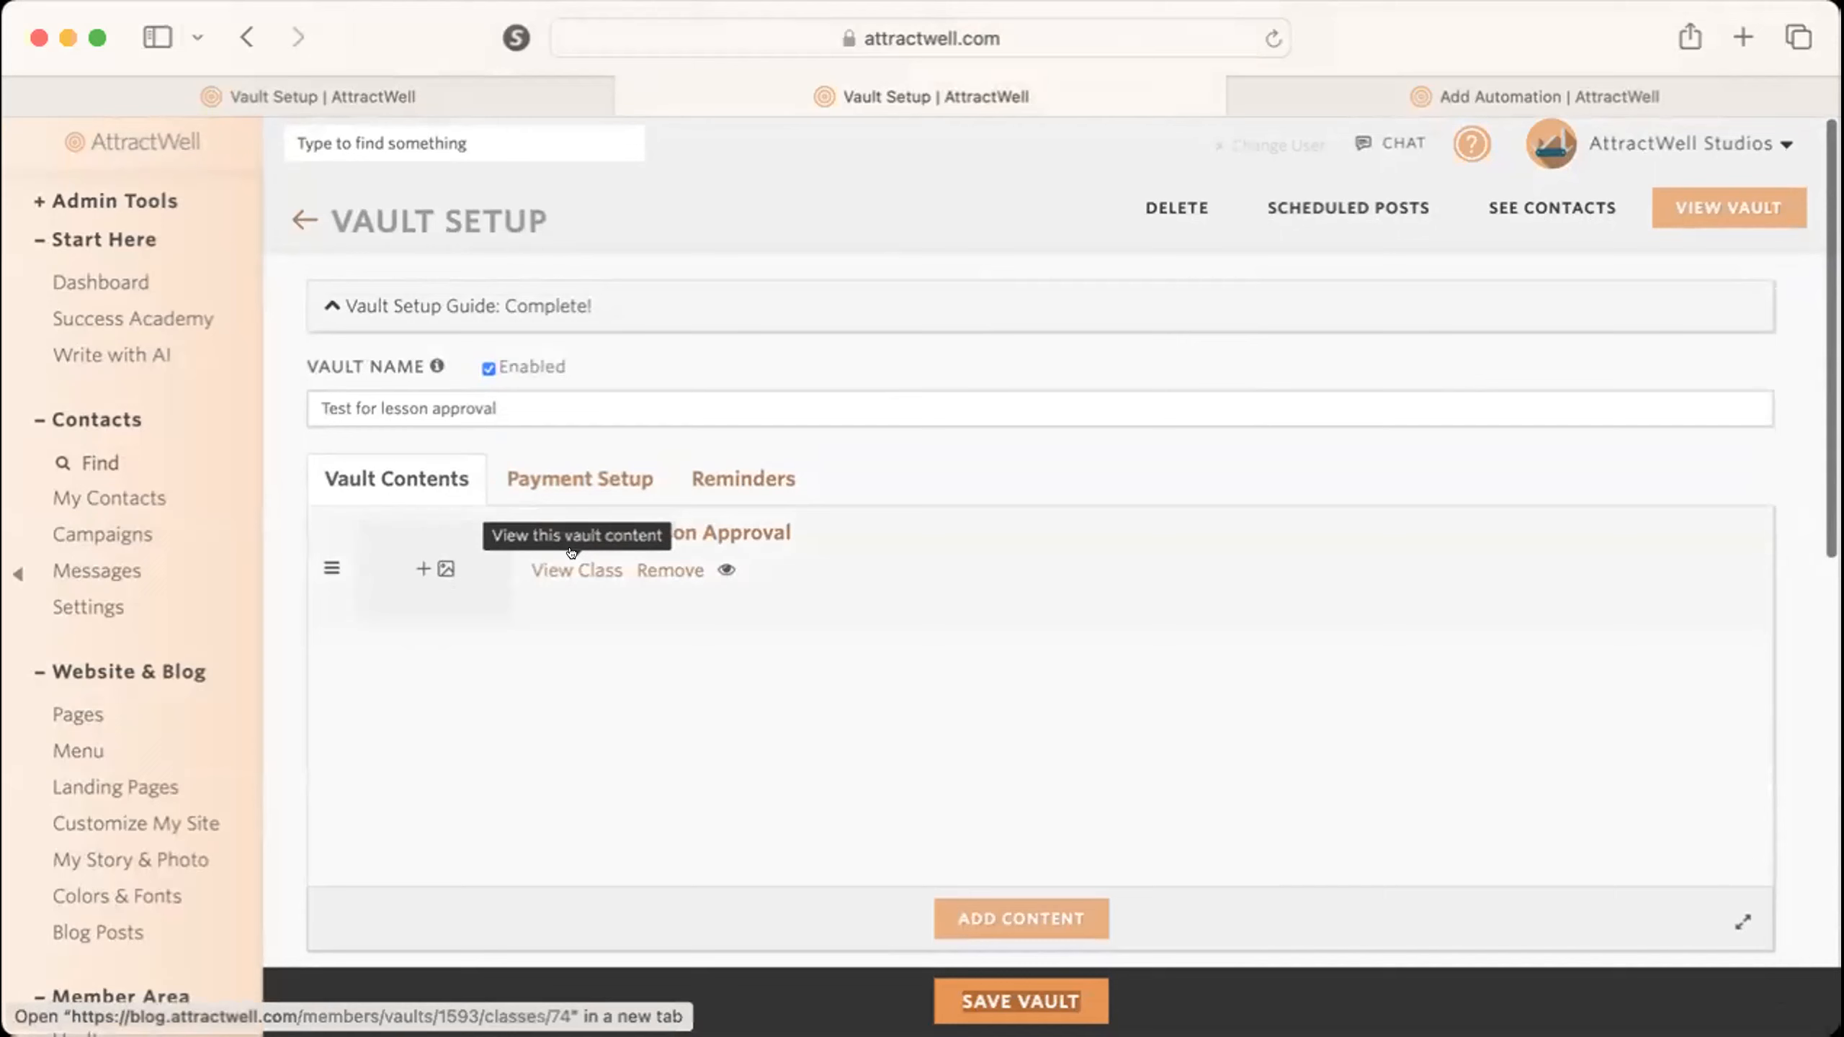
pyautogui.scroll(-5, 571, 553)
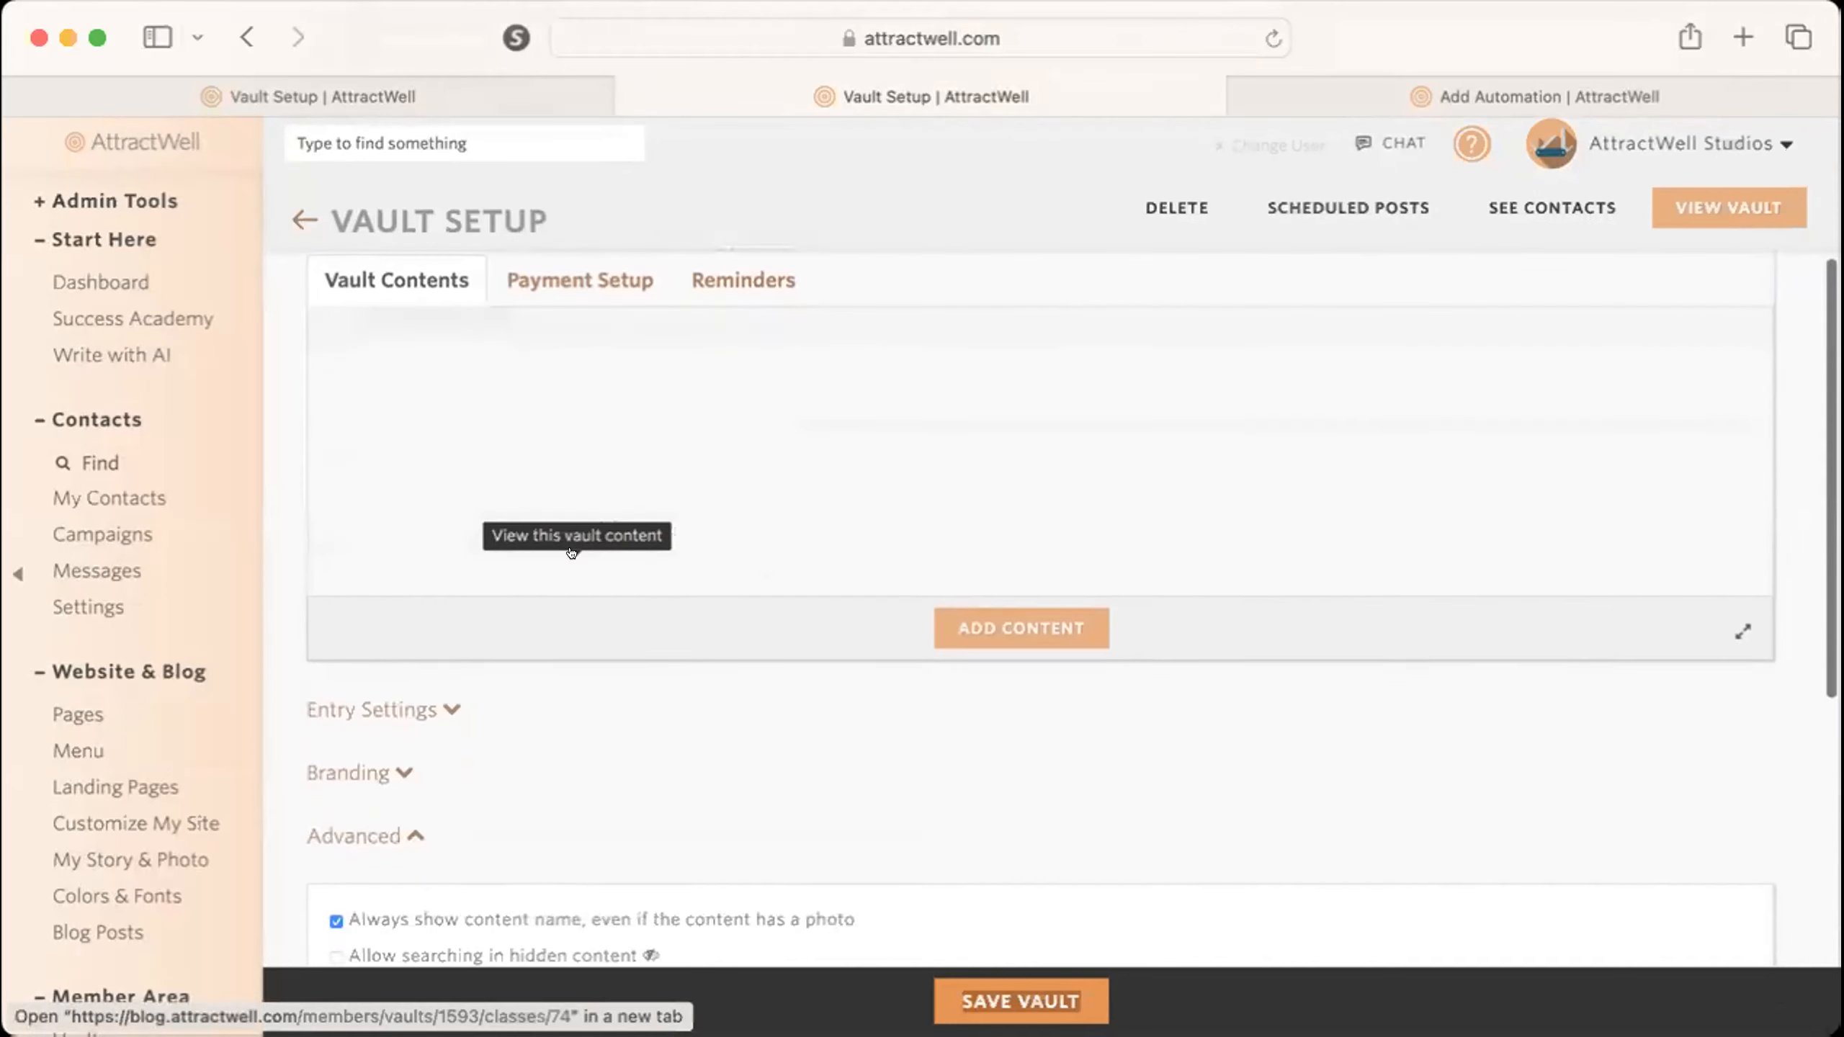
pyautogui.click(362, 646)
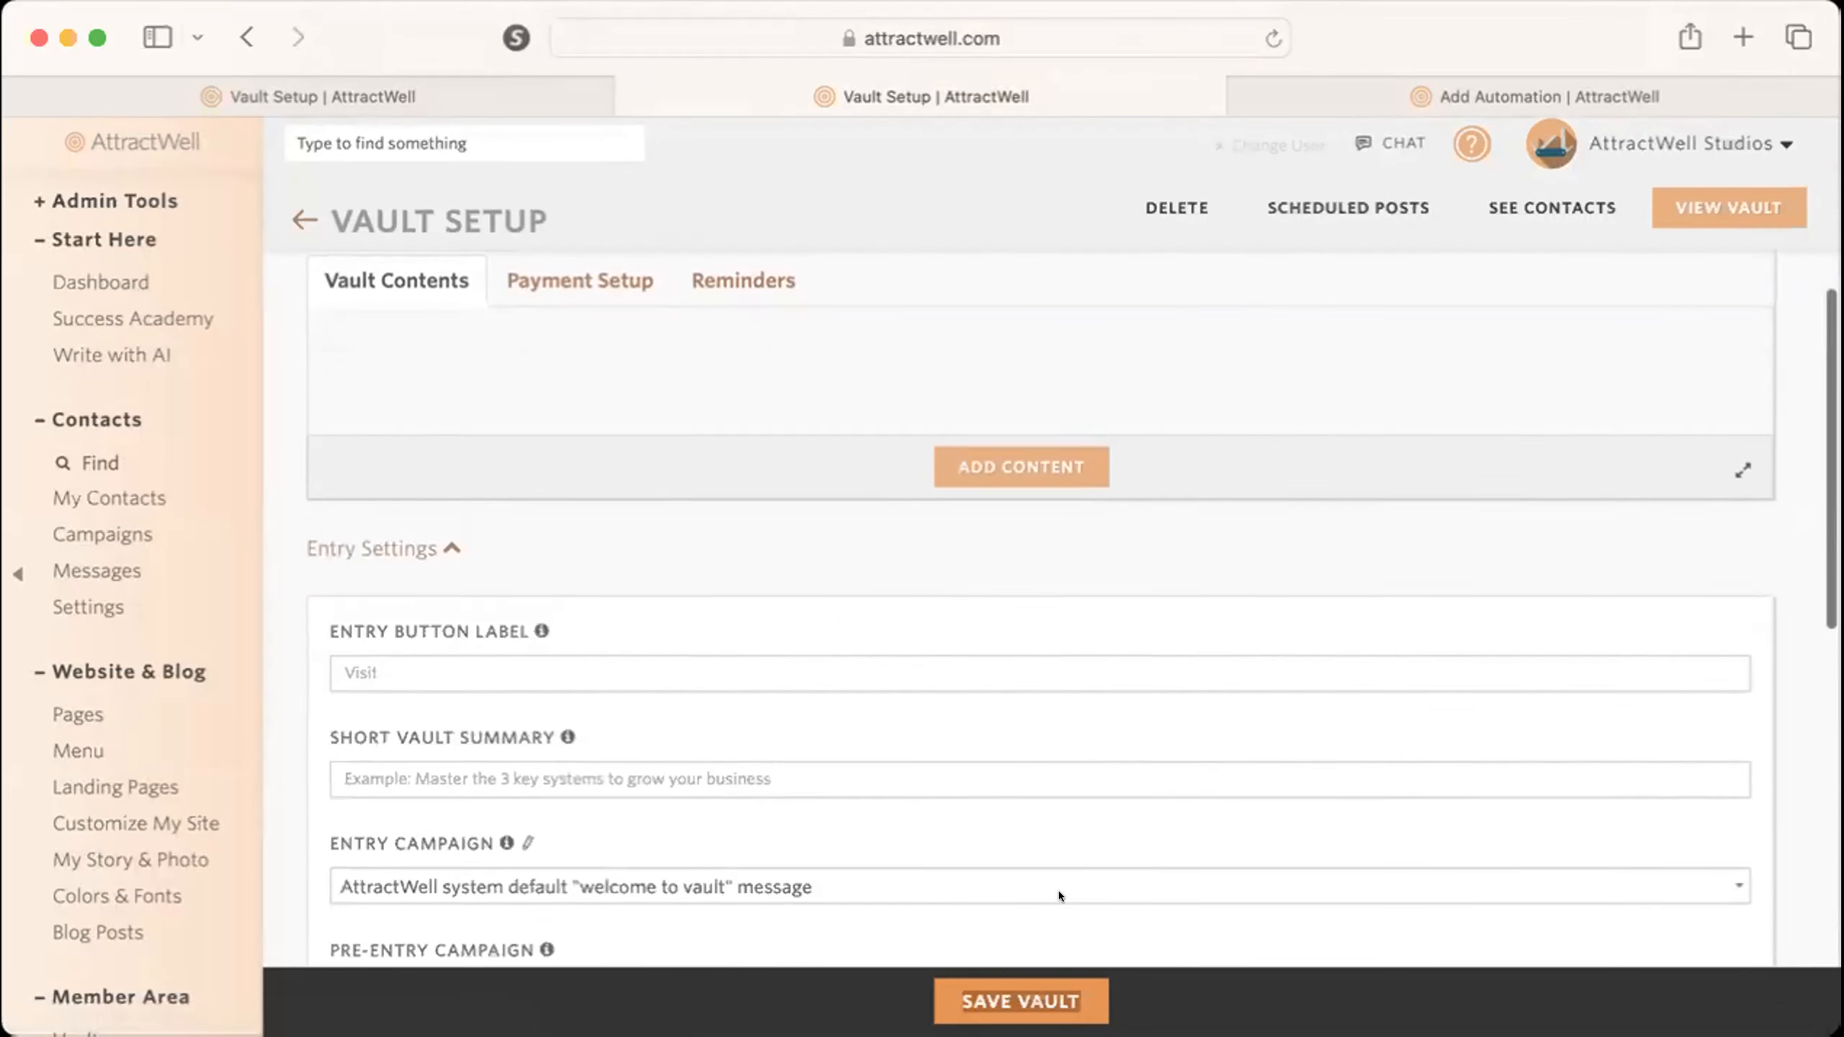
pyautogui.scroll(-6, 1057, 890)
pyautogui.scroll(-1, 1057, 890)
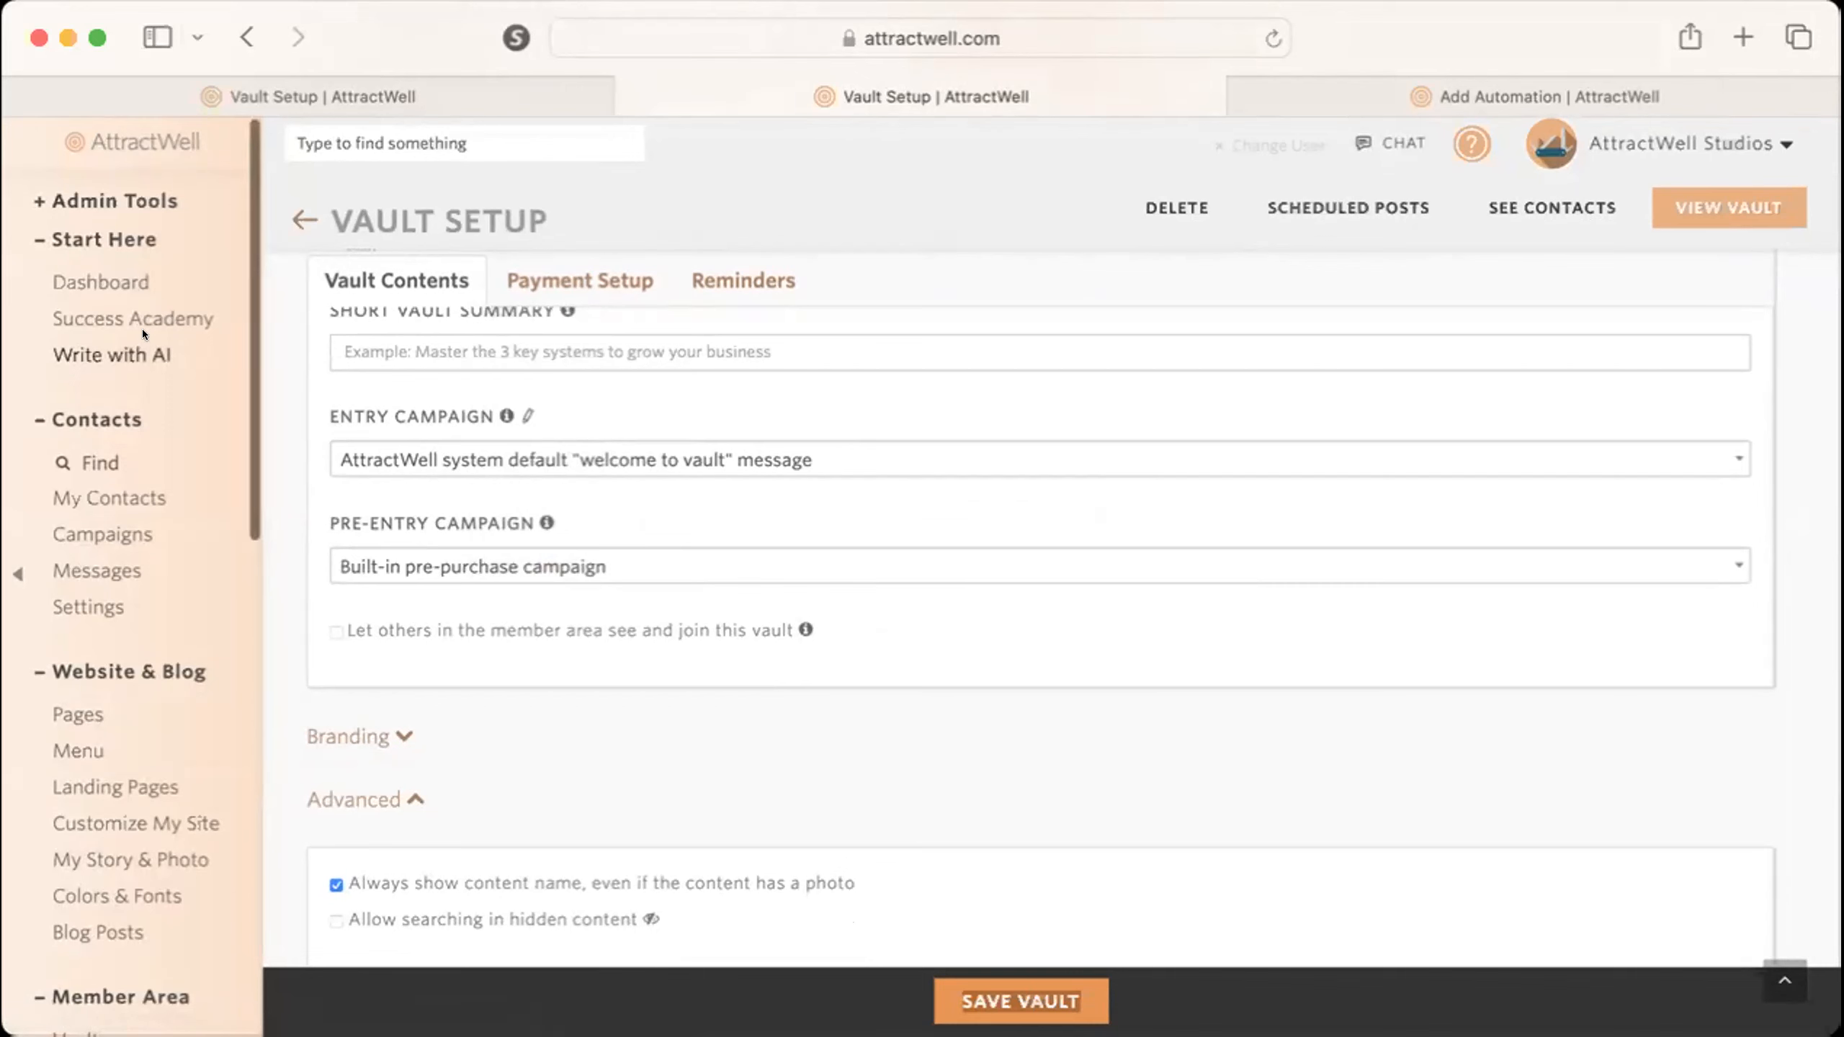
# Open the vault's entry campaign, read its "Welcome to [vault_name]!" message, and return to the campaign's message list.
pyautogui.click(525, 414)
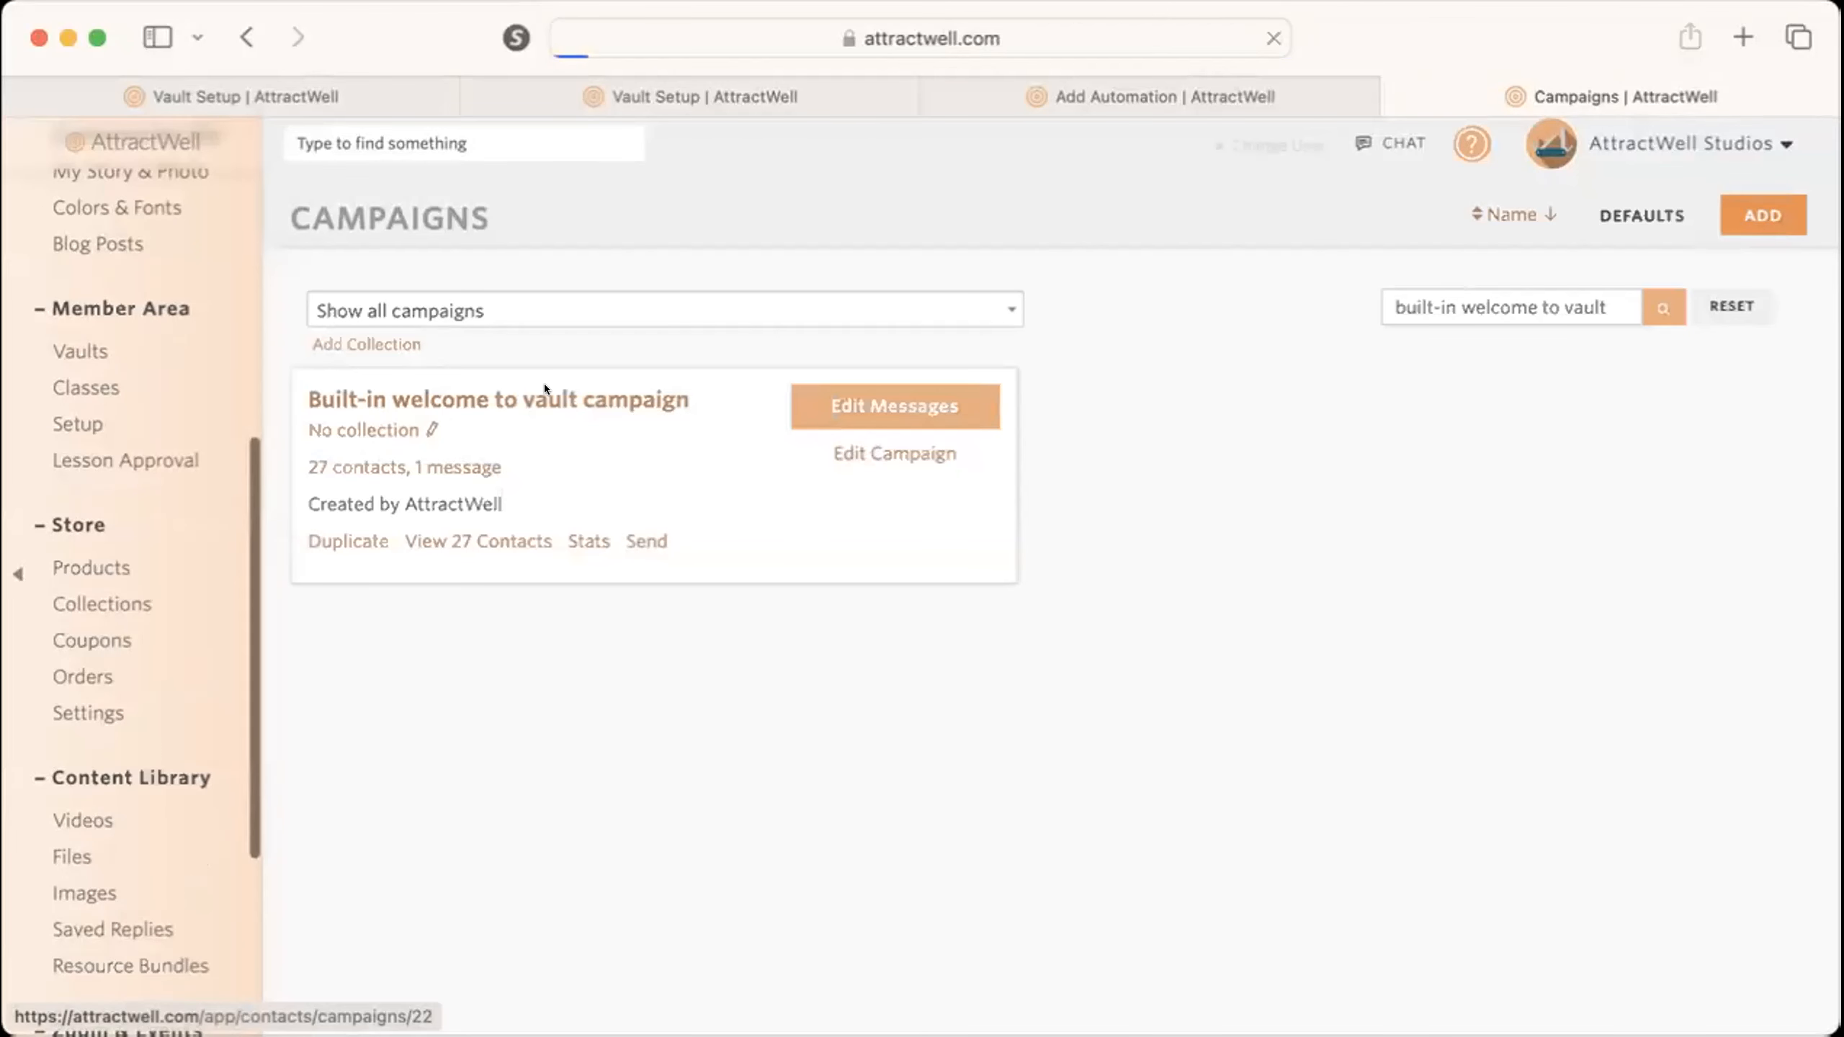
pyautogui.click(545, 386)
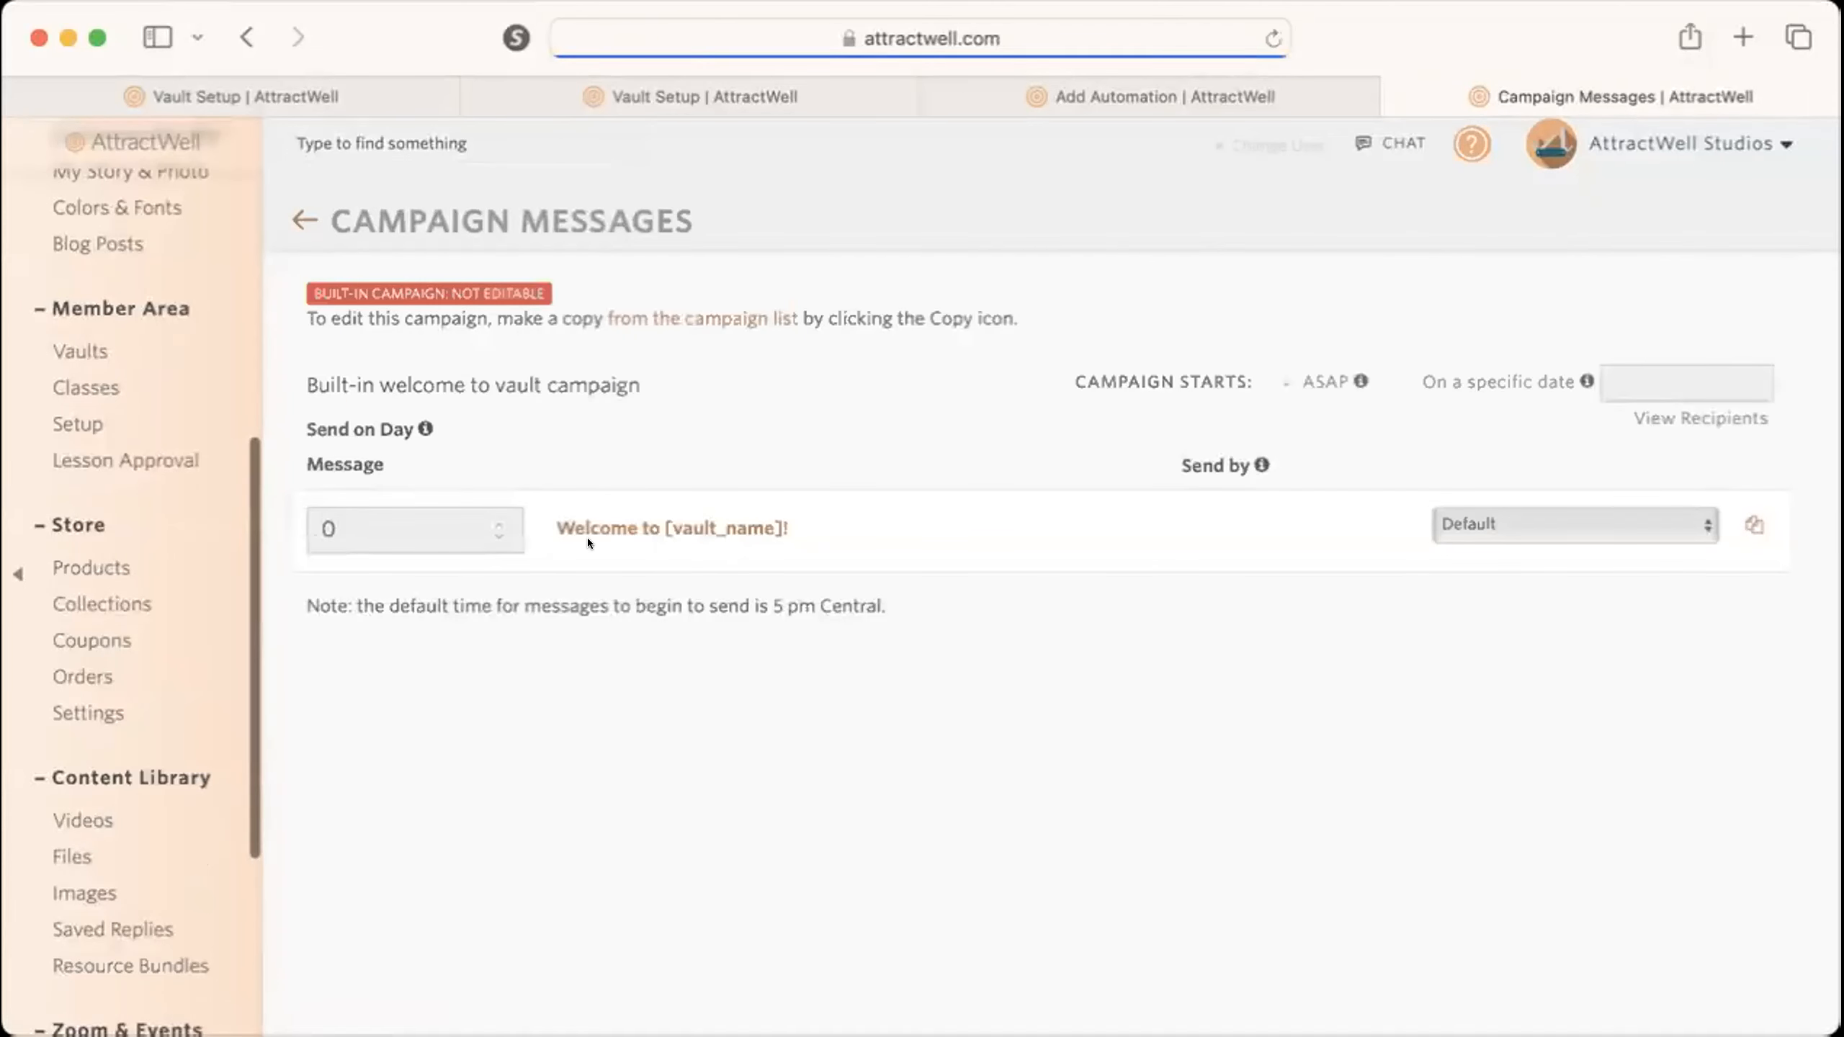
pyautogui.click(591, 524)
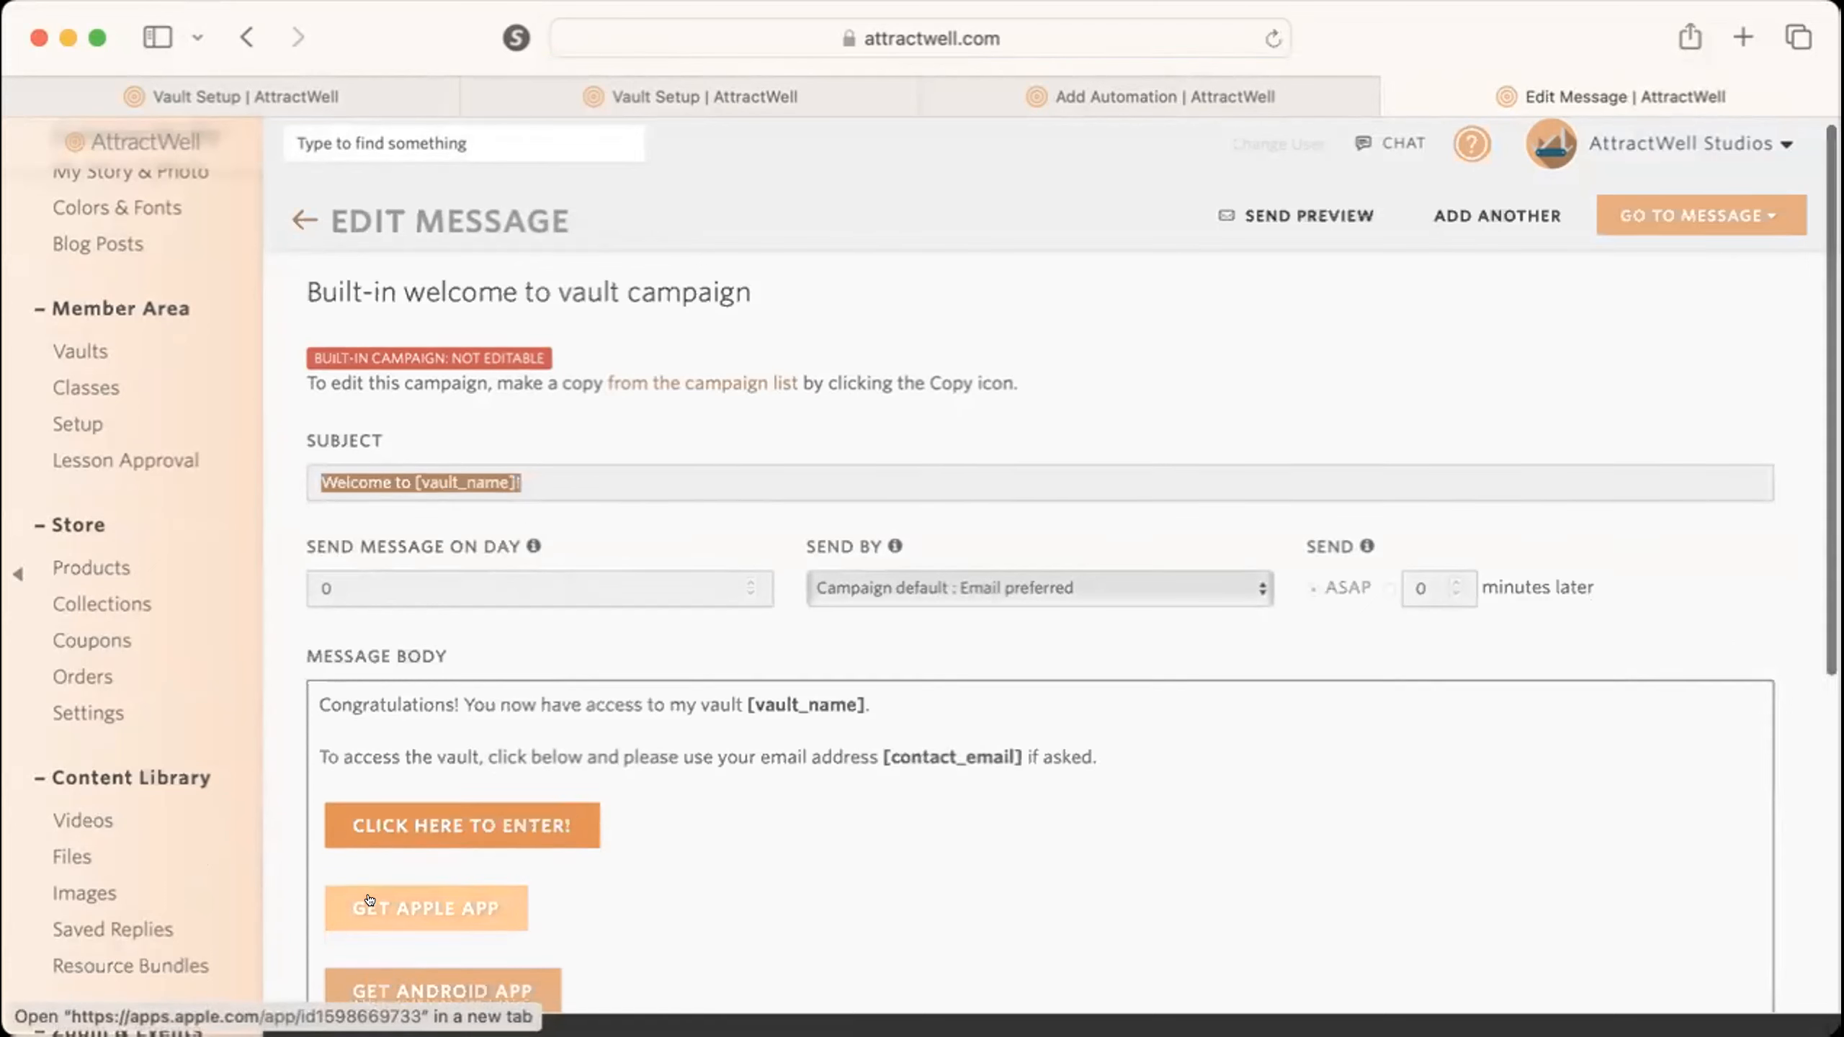
pyautogui.scroll(-4, 380, 893)
pyautogui.scroll(-1, 380, 893)
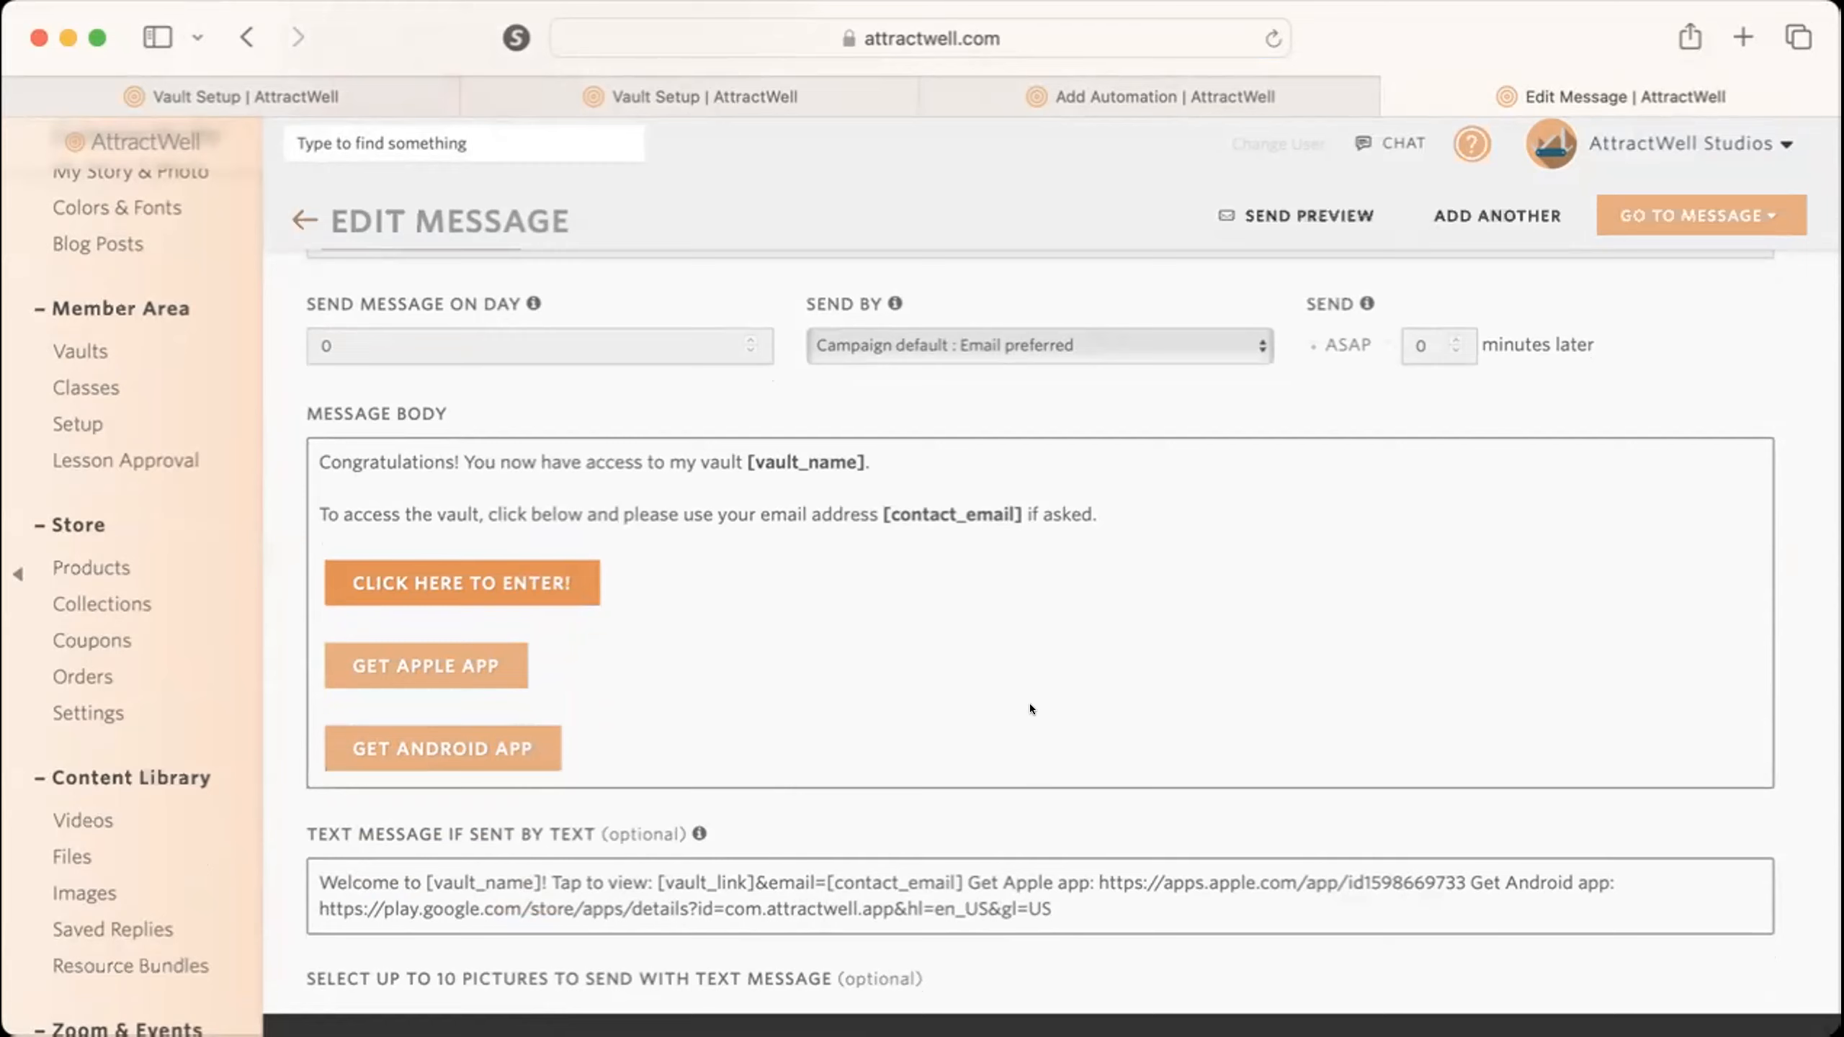
pyautogui.scroll(4, 1028, 702)
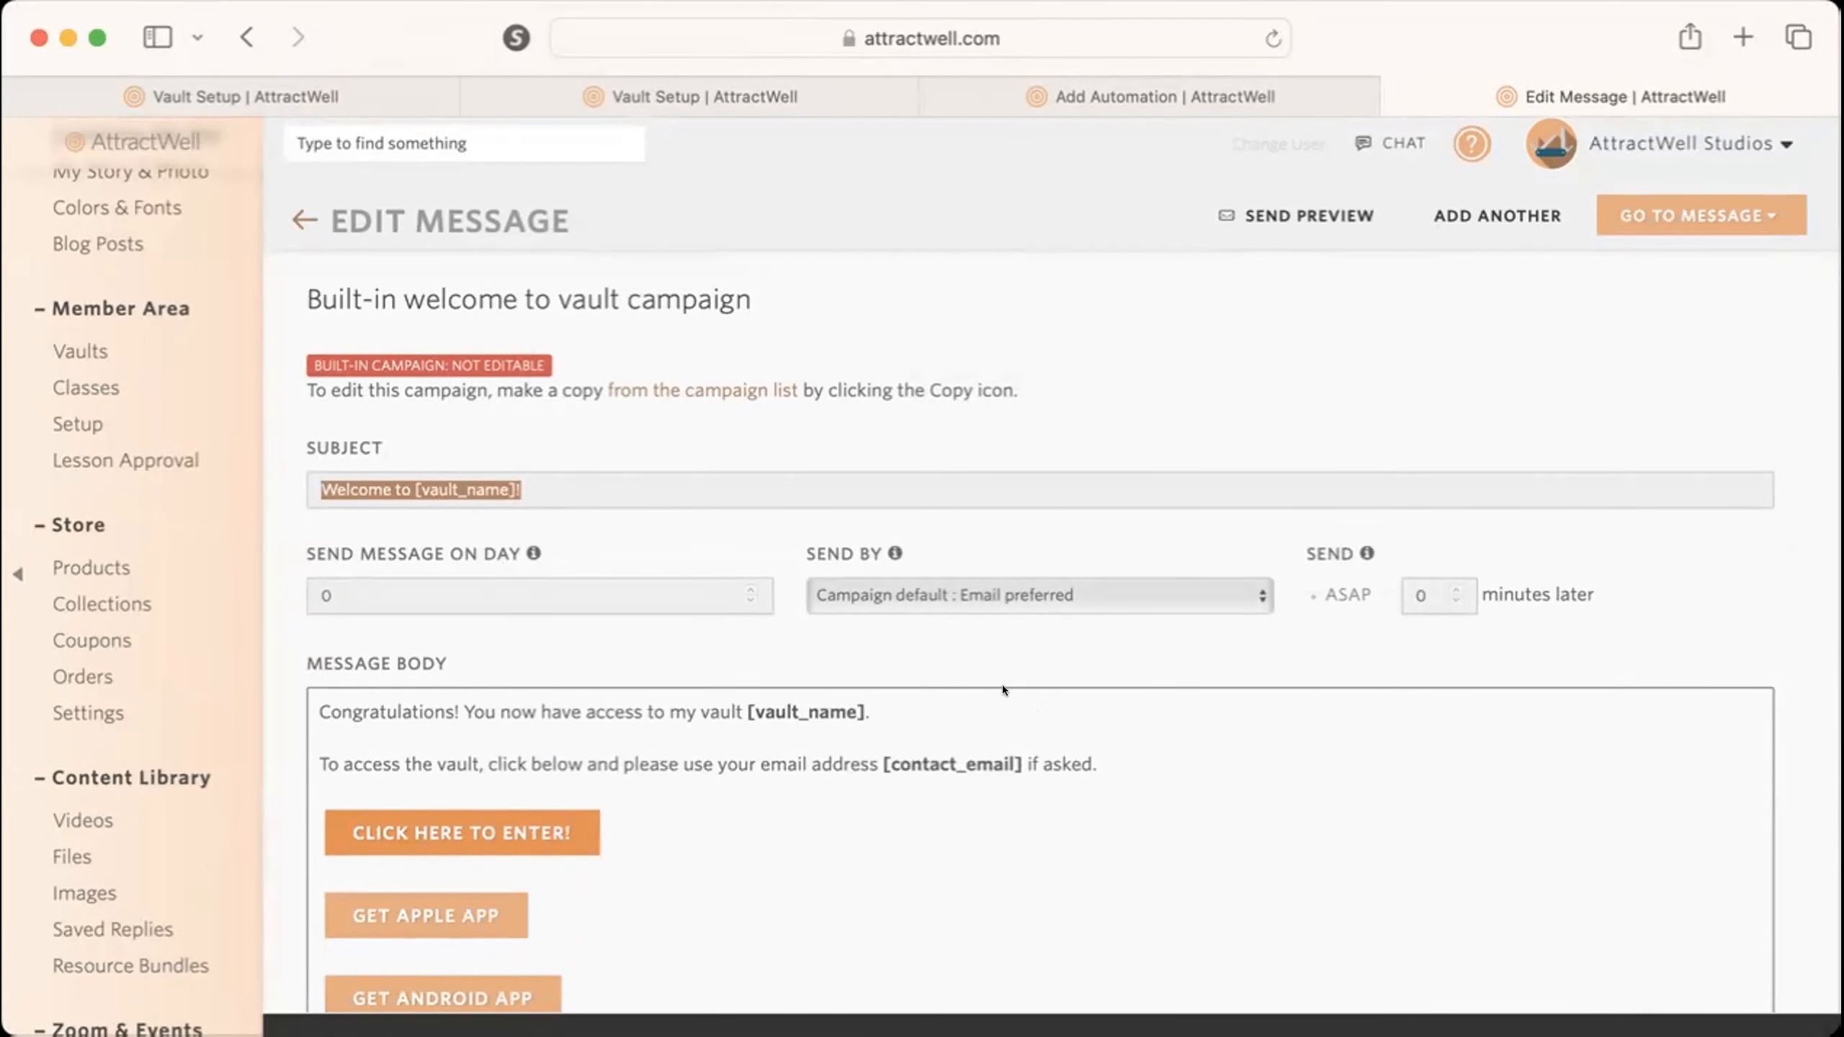
pyautogui.scroll(-4, 861, 683)
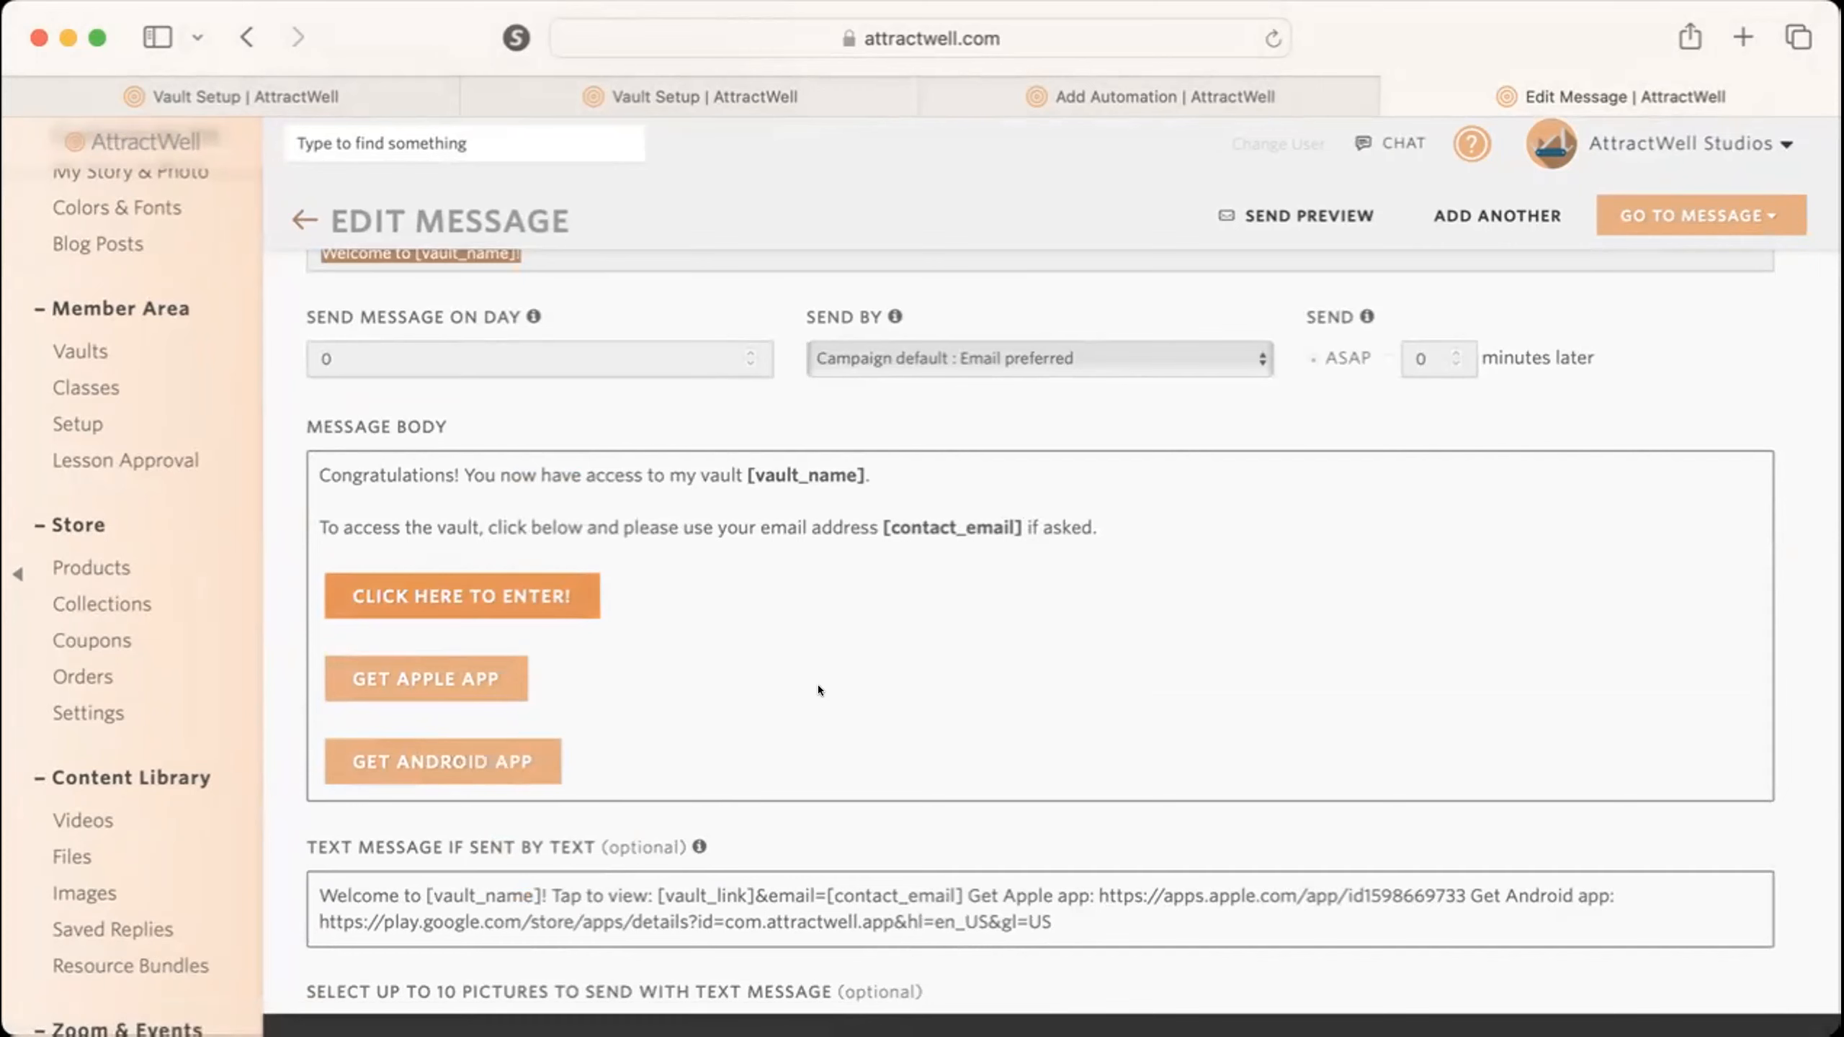
pyautogui.hscroll(-5, 818, 685)
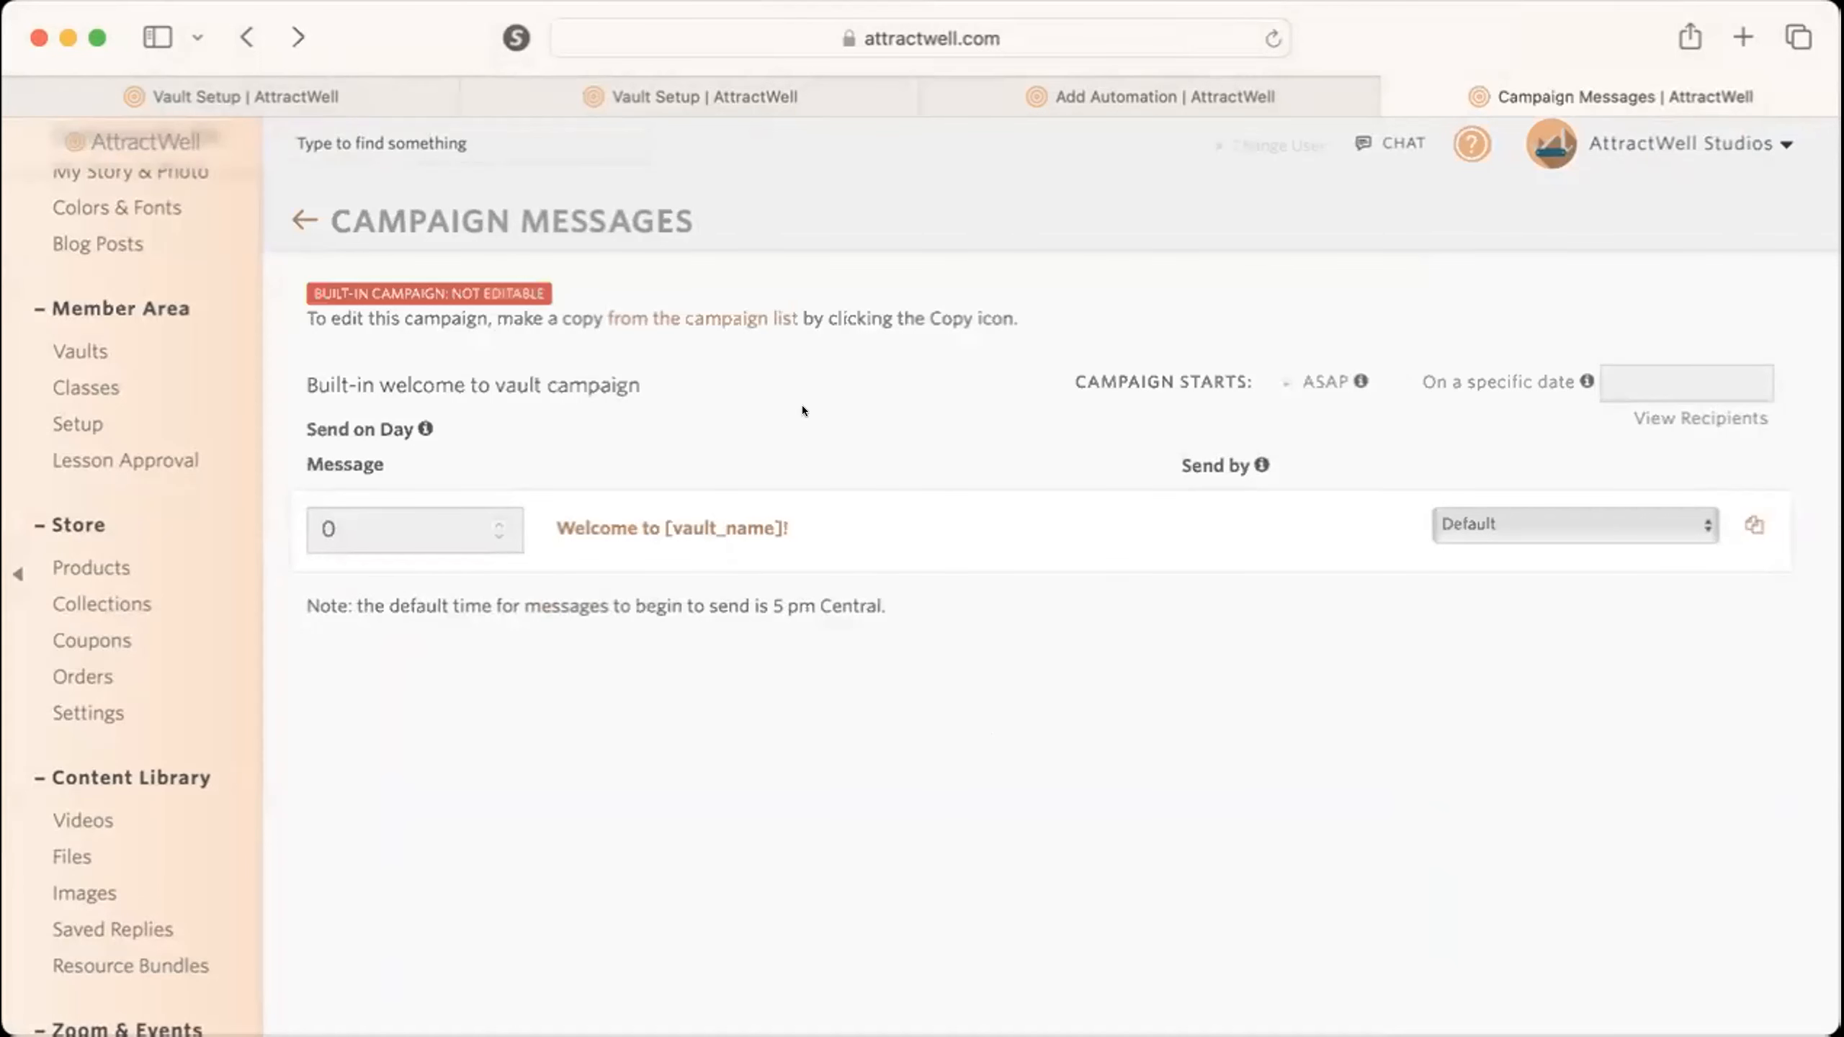
# Return to the full campaign list and search it for "vault".
pyautogui.click(293, 215)
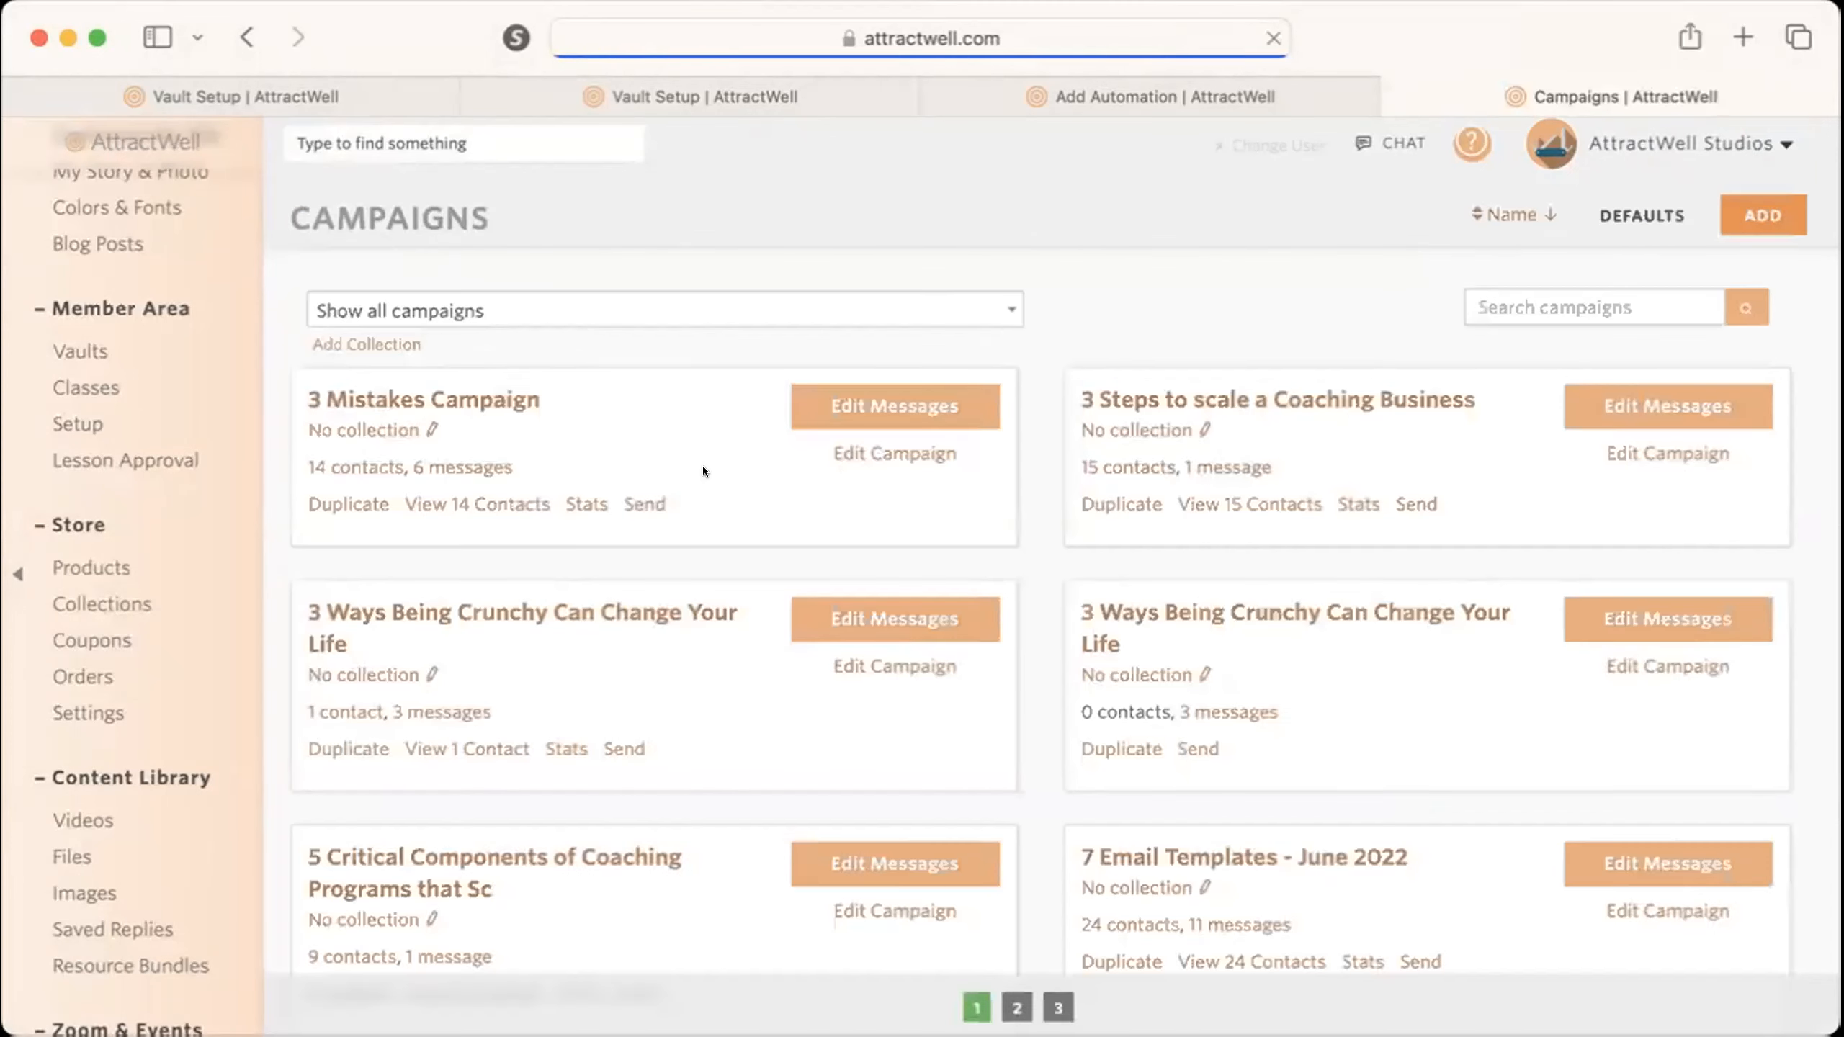
pyautogui.click(1525, 307)
pyautogui.write('vault')
pyautogui.press('Return')
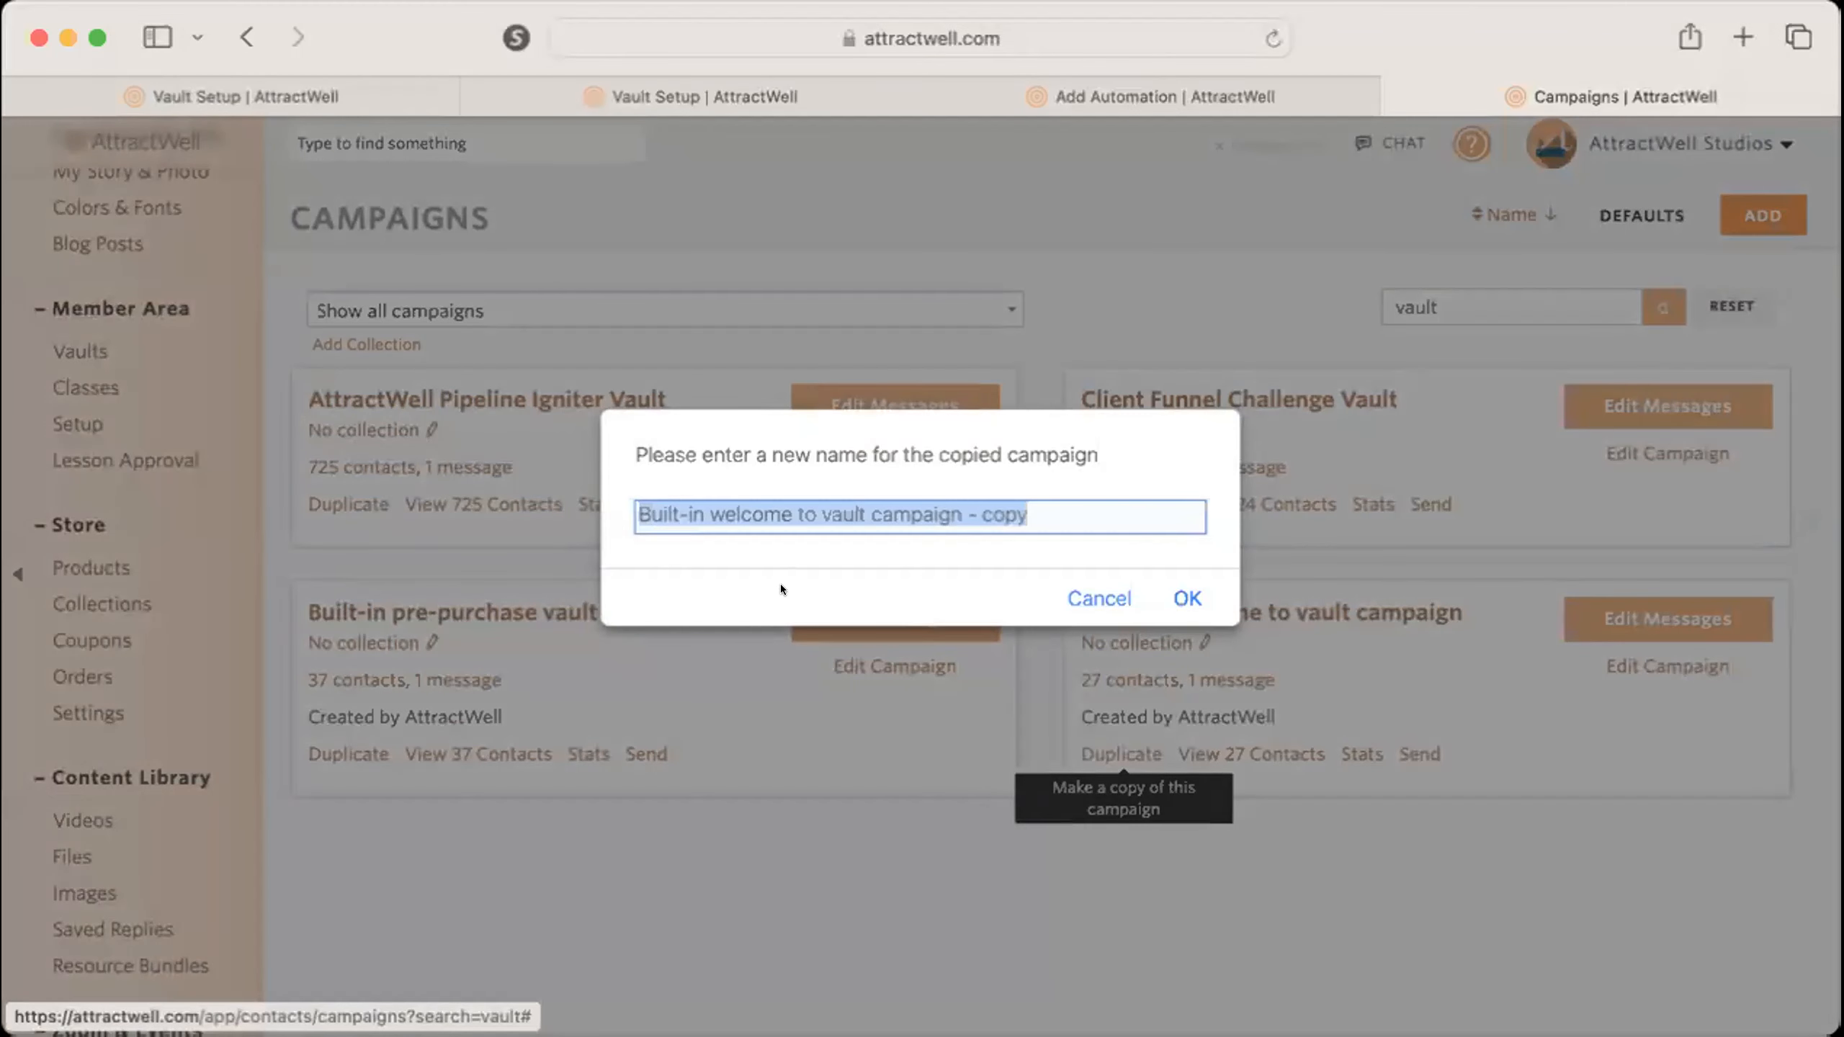
# Duplicate the built-in welcome to vault campaign under the name "Welcome to my membership".
pyautogui.click(777, 516)
pyautogui.moveTo(1073, 495); pyautogui.dragTo(959, 497)
pyautogui.press('BackSpace')
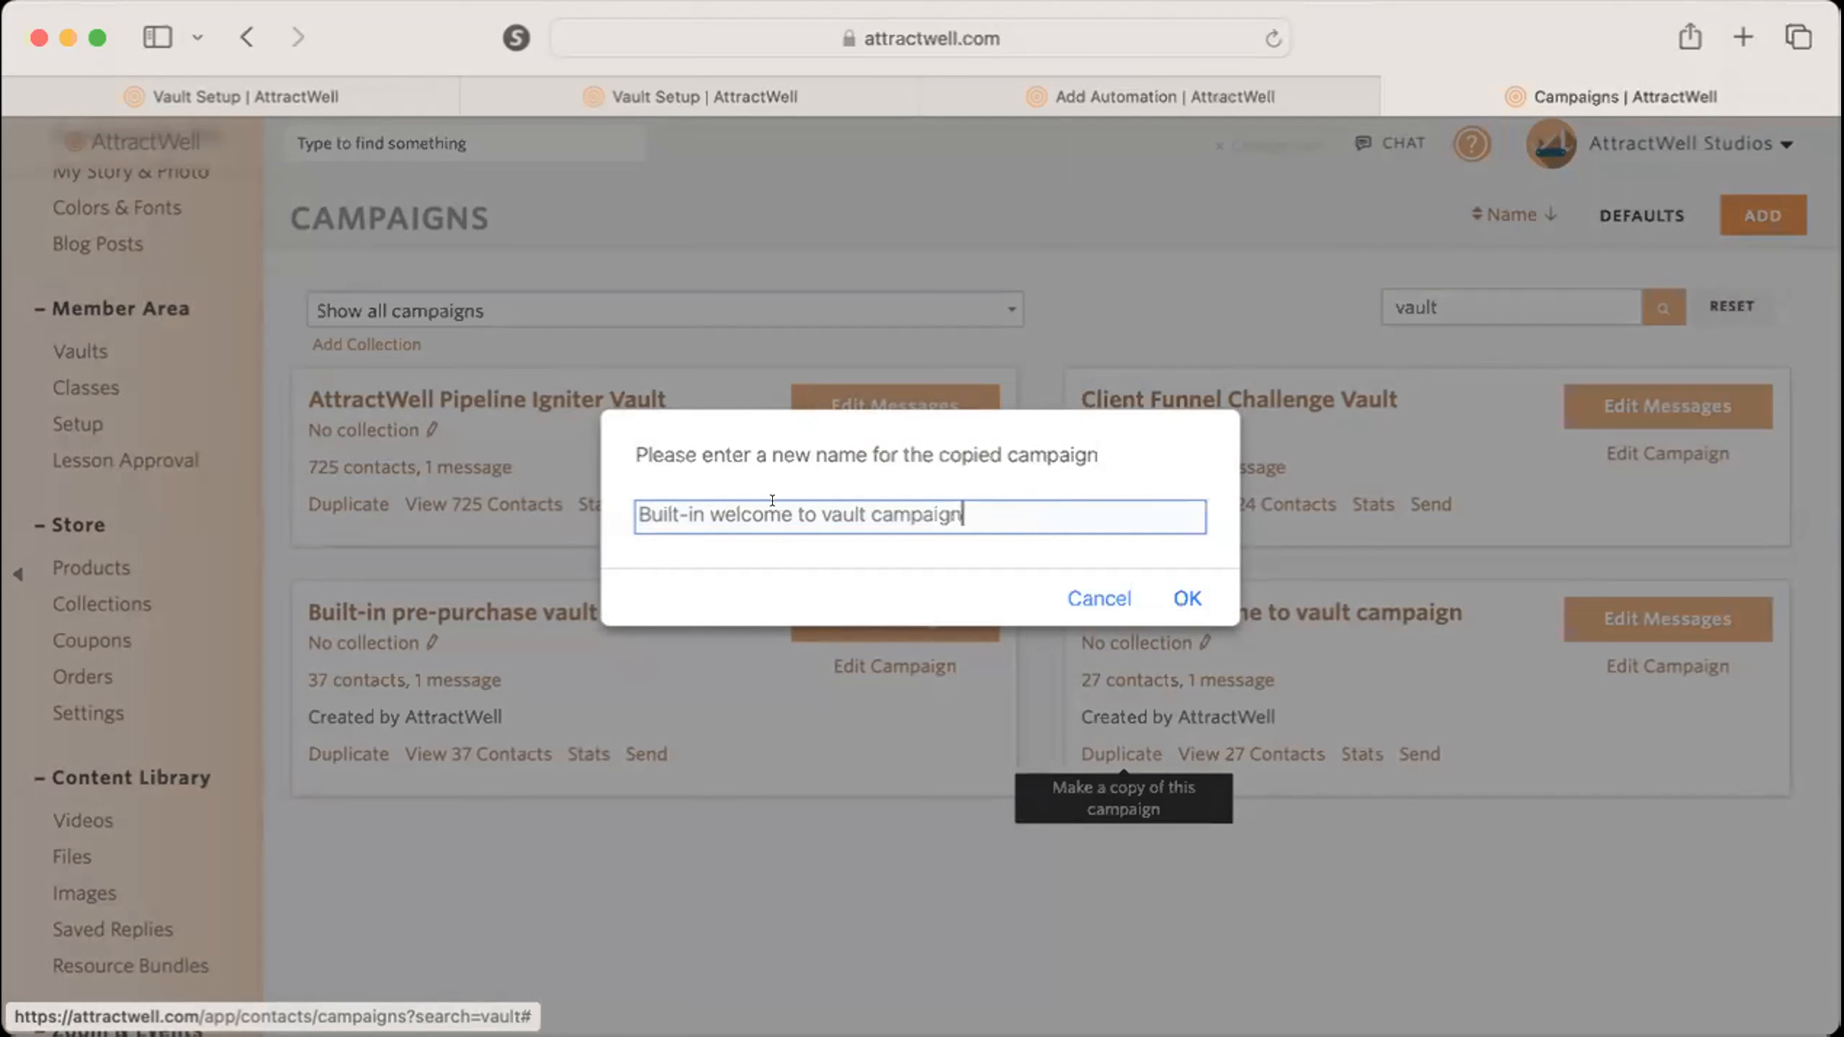
pyautogui.moveTo(728, 507); pyautogui.dragTo(637, 514)
pyautogui.press('BackSpace')
pyautogui.write('W')
pyautogui.moveTo(989, 503); pyautogui.dragTo(748, 501)
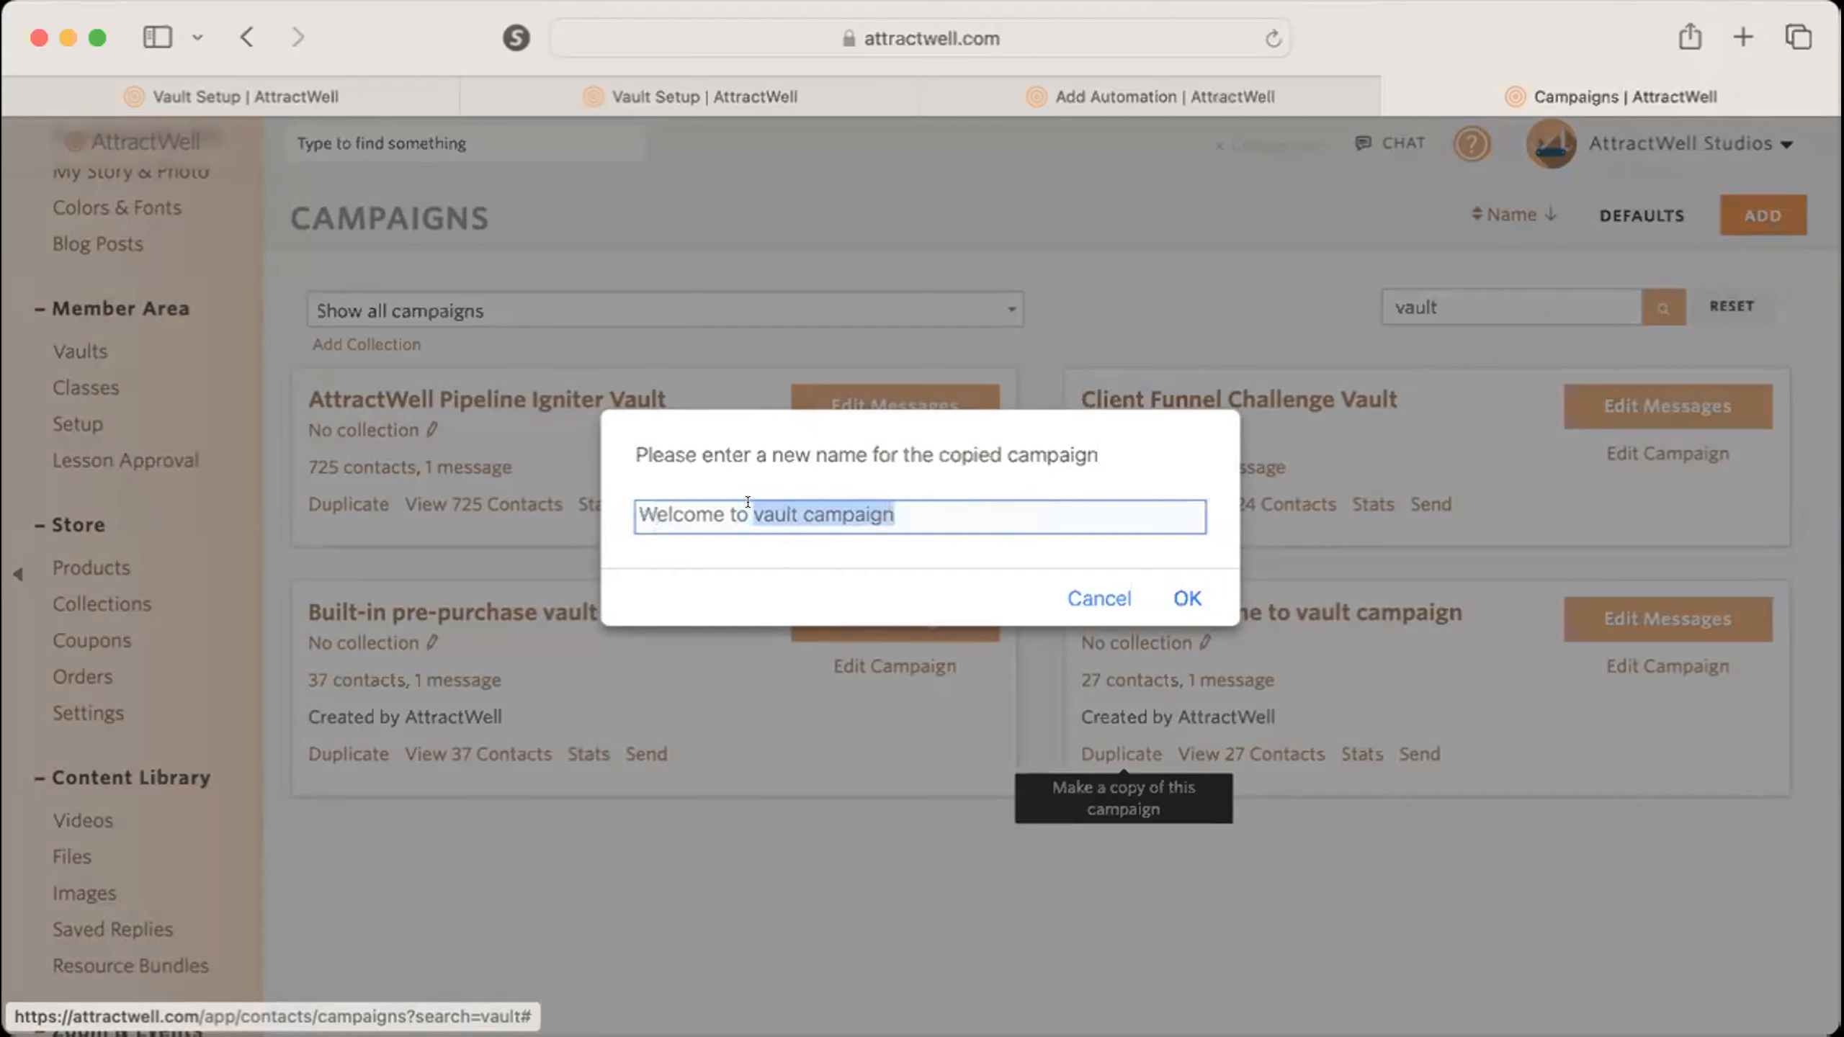
pyautogui.write('my meme')
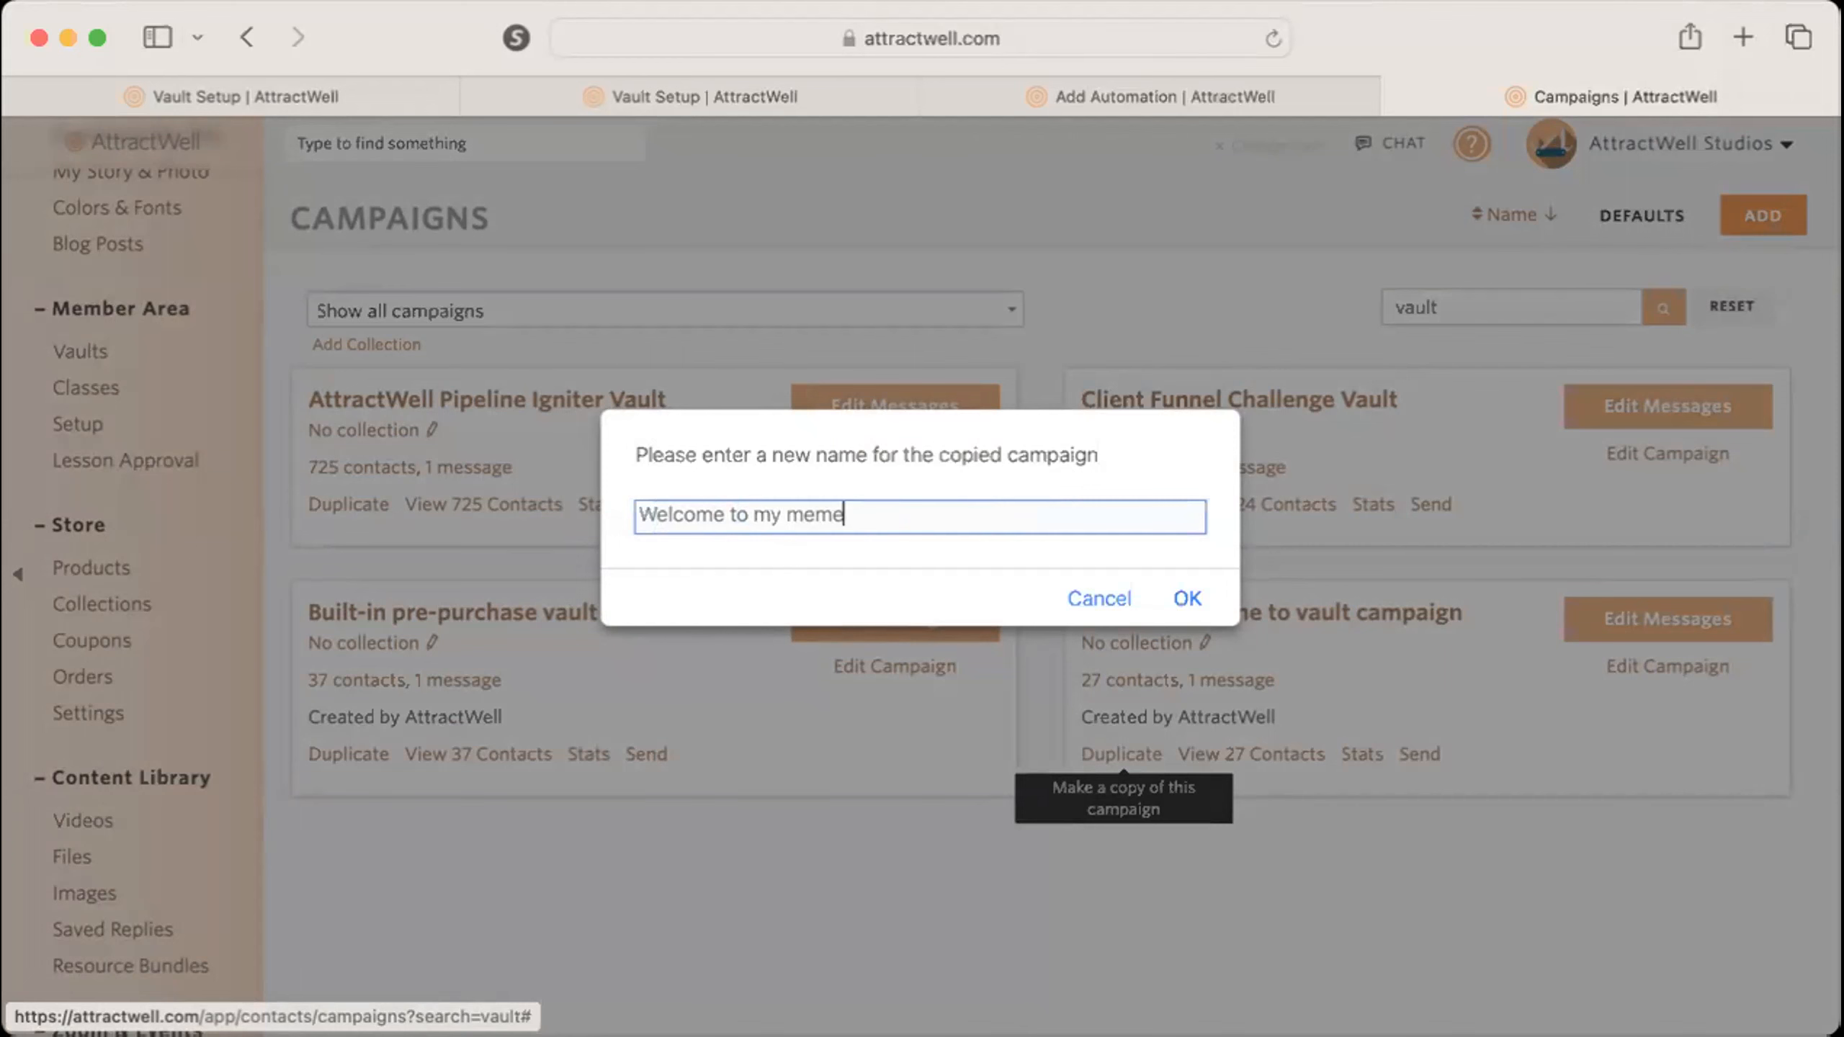
pyautogui.press('BackSpace')
pyautogui.write('bership')
pyautogui.click(1176, 597)
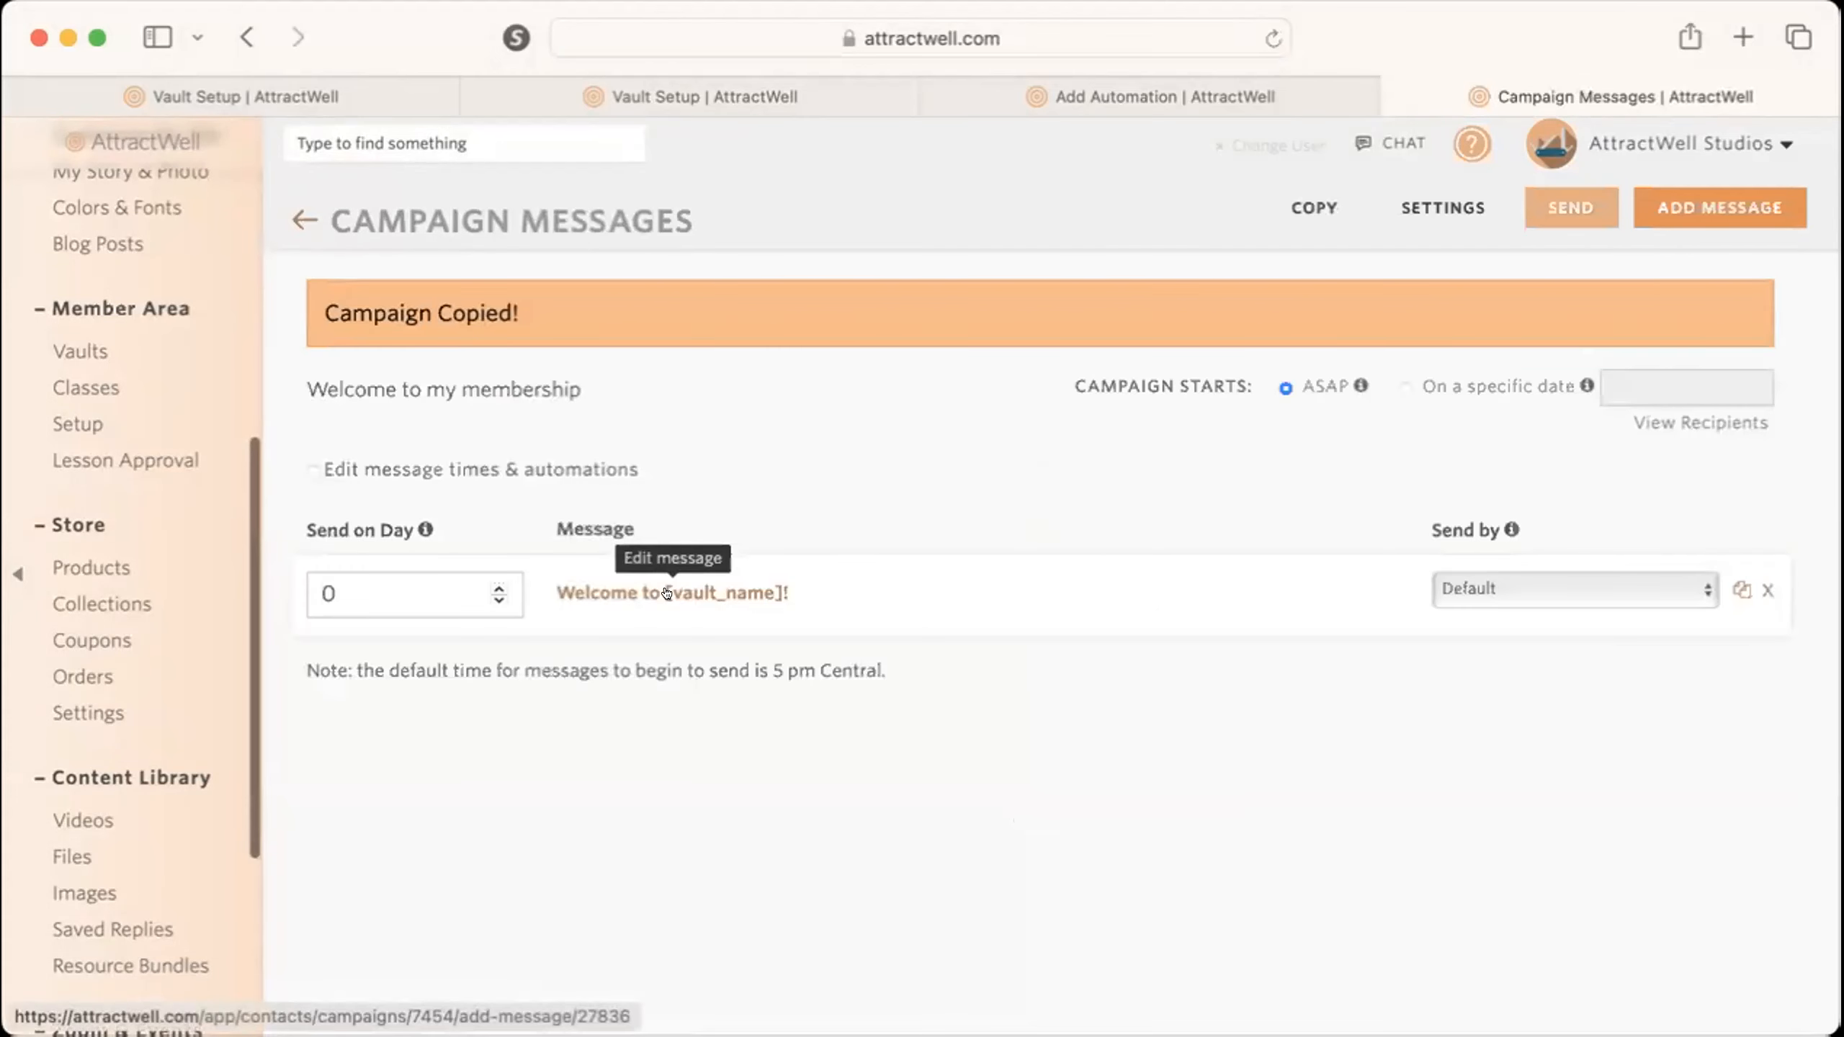
# Open the copied campaign's welcome message, insert an empty line below its opening sentence, and look through the message body.
pyautogui.click(663, 590)
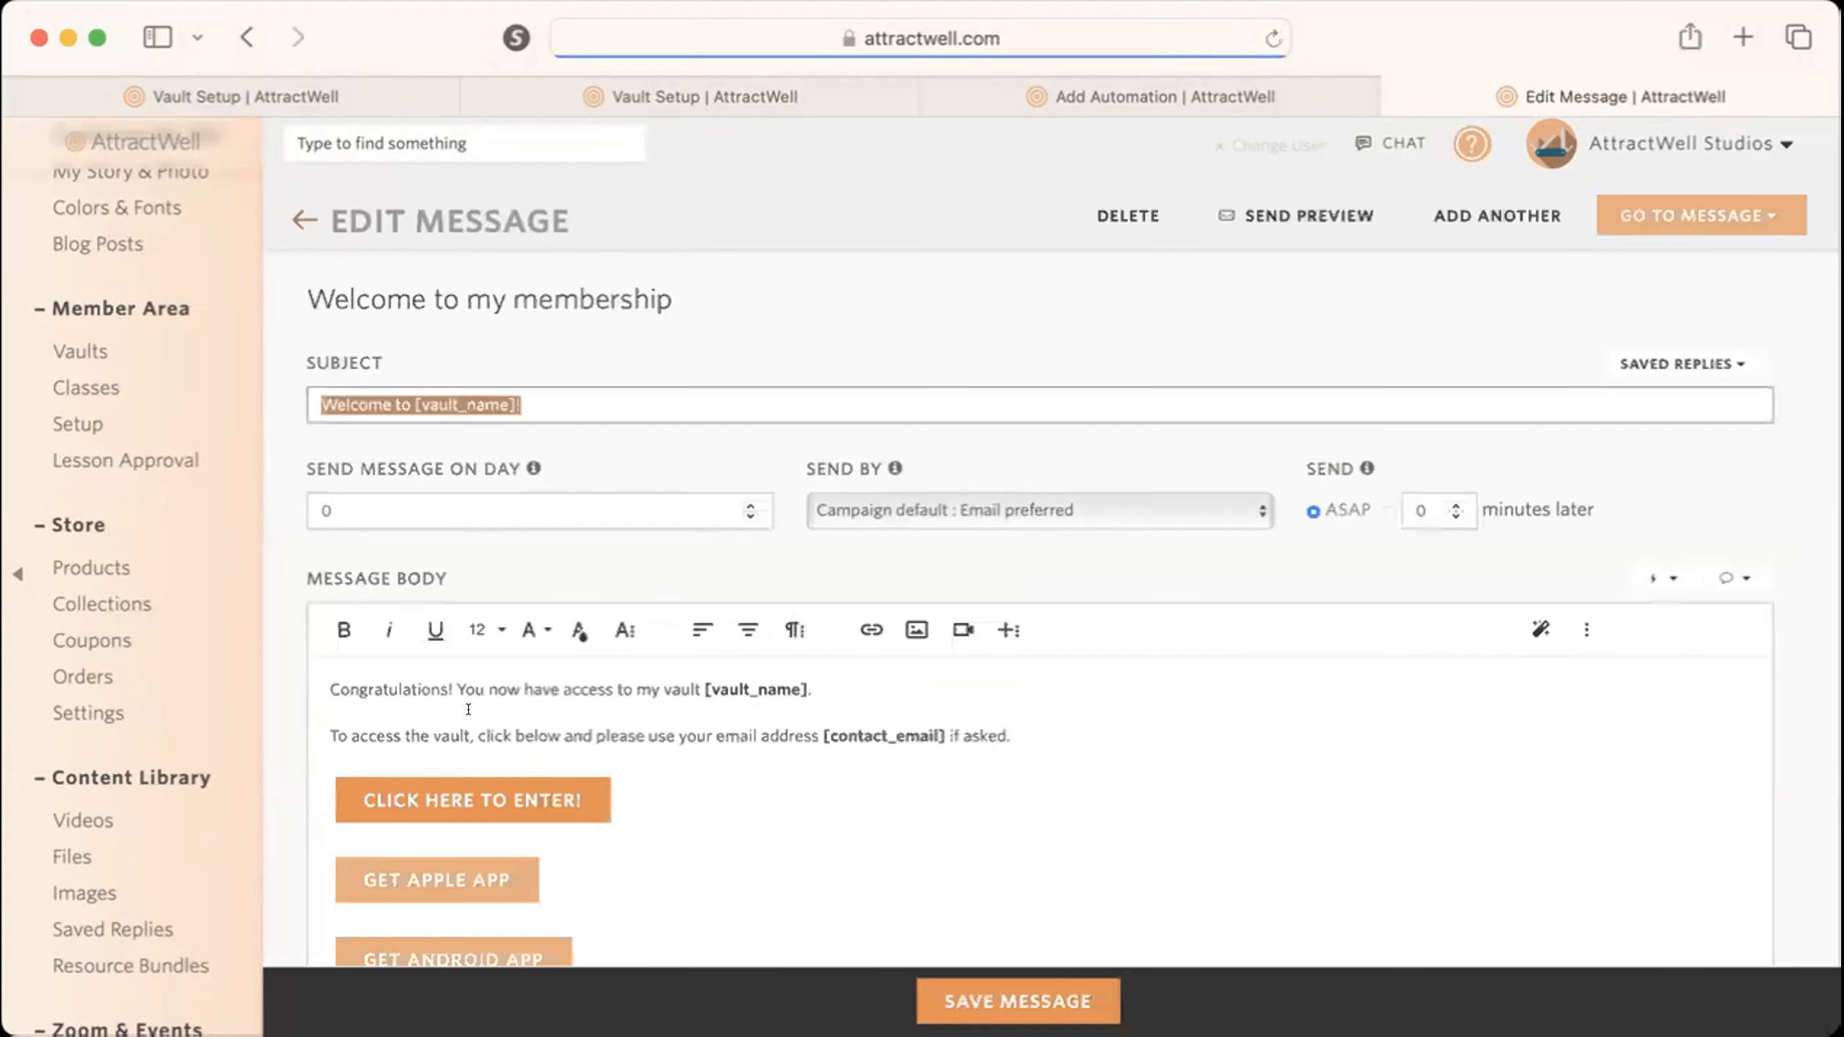
pyautogui.click(919, 662)
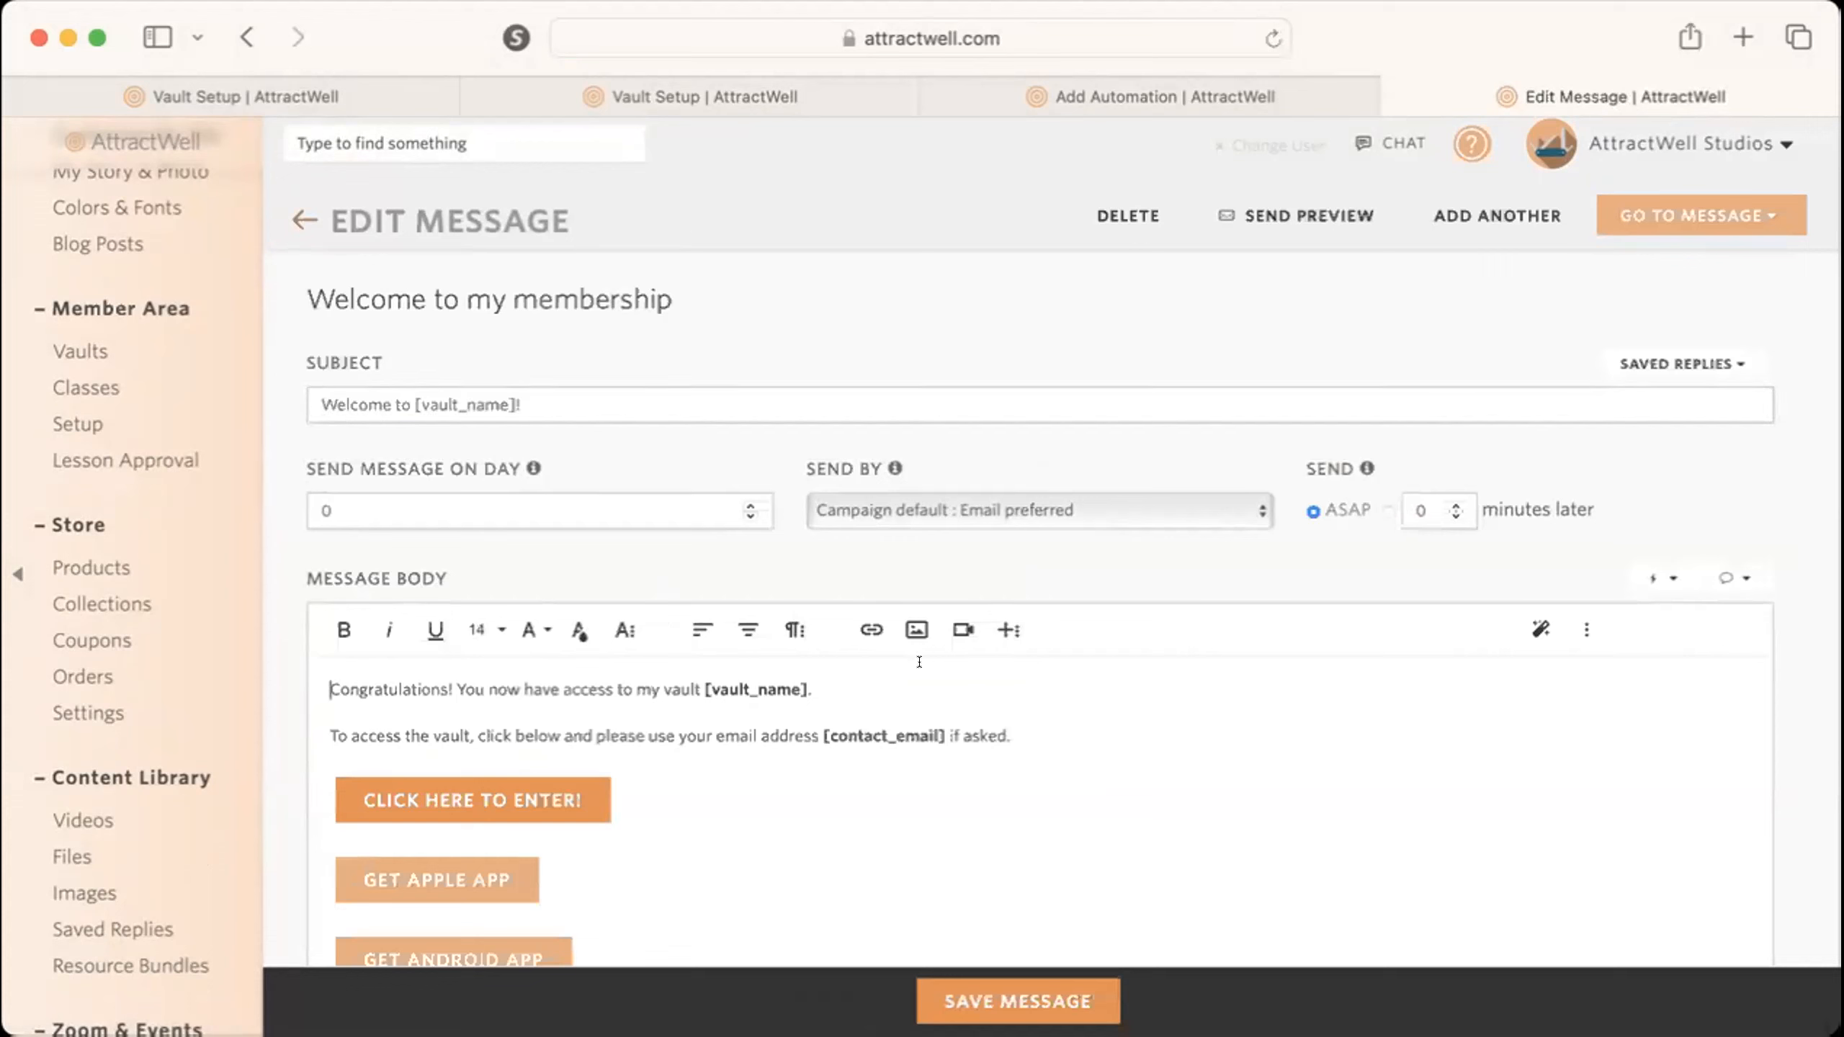
pyautogui.press('Return')
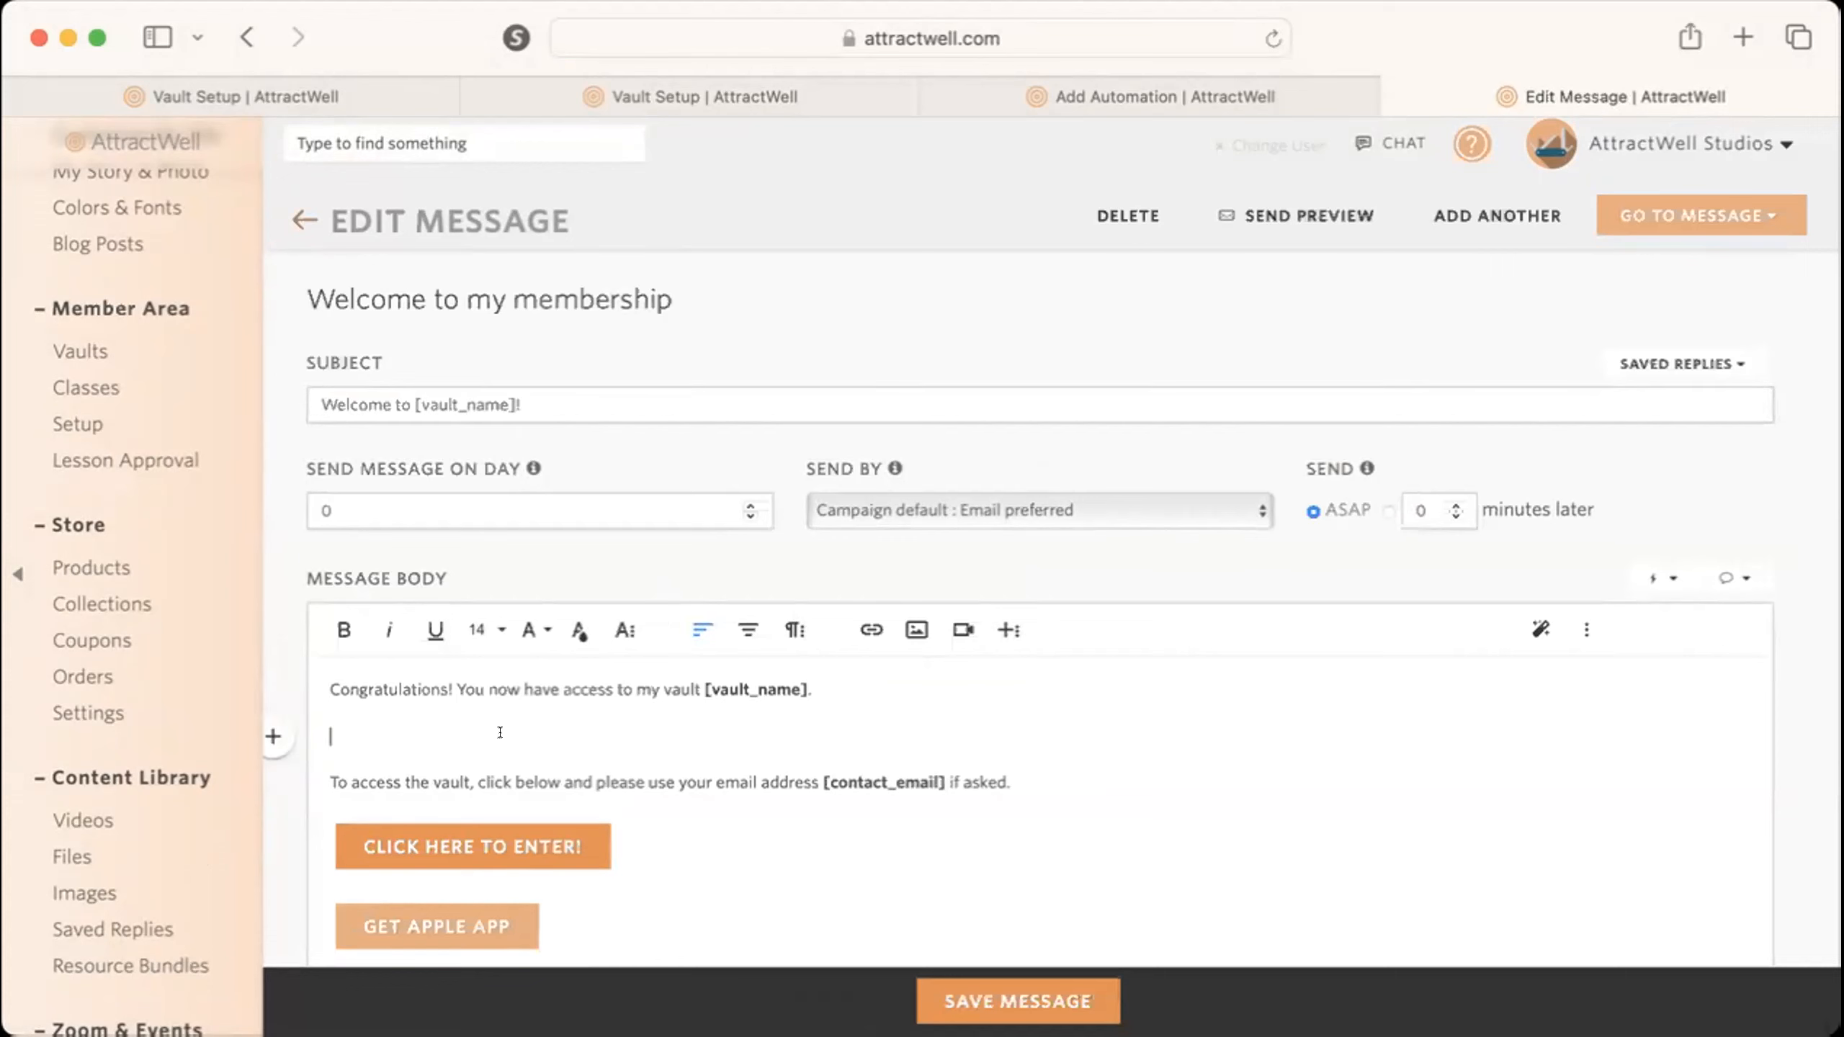
pyautogui.scroll(-4, 499, 731)
pyautogui.scroll(4, 499, 732)
pyautogui.press('super+Tab')
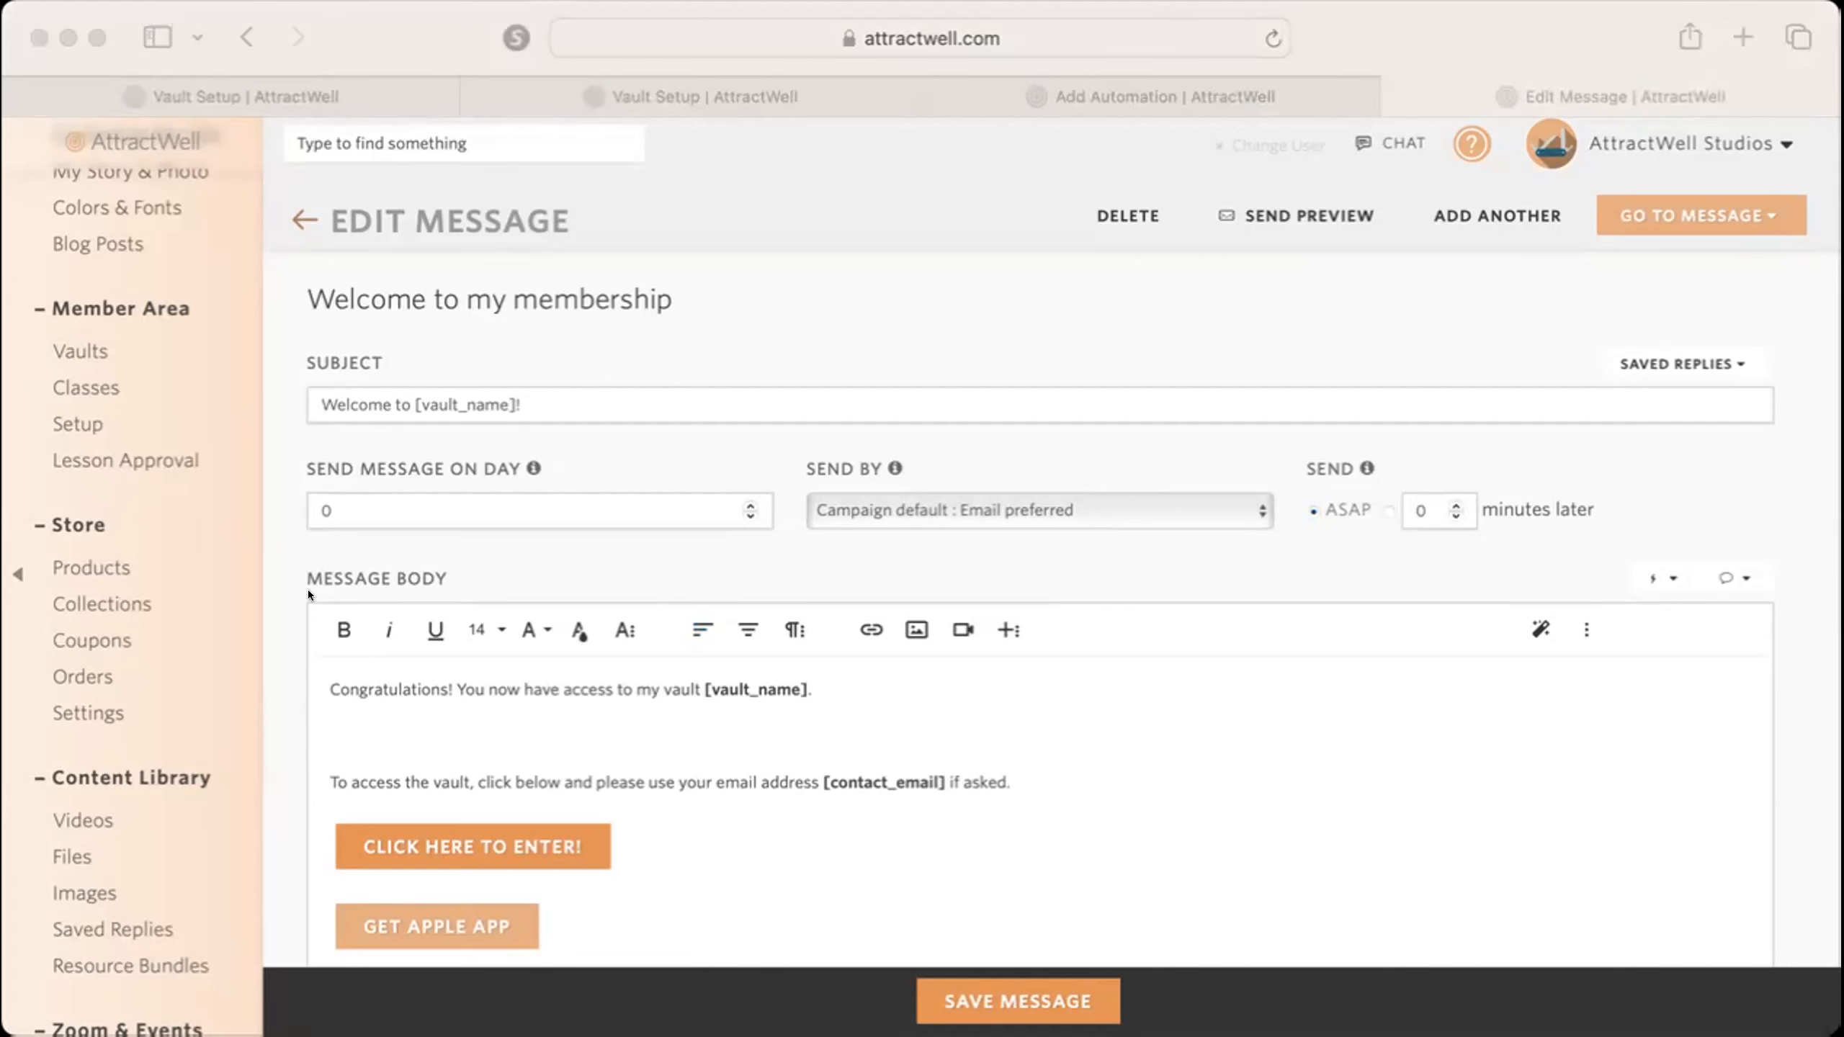
# Leave the message without saving and close the extra campaign, automation and vault setup tabs to return to the vault's contents.
pyautogui.click(296, 207)
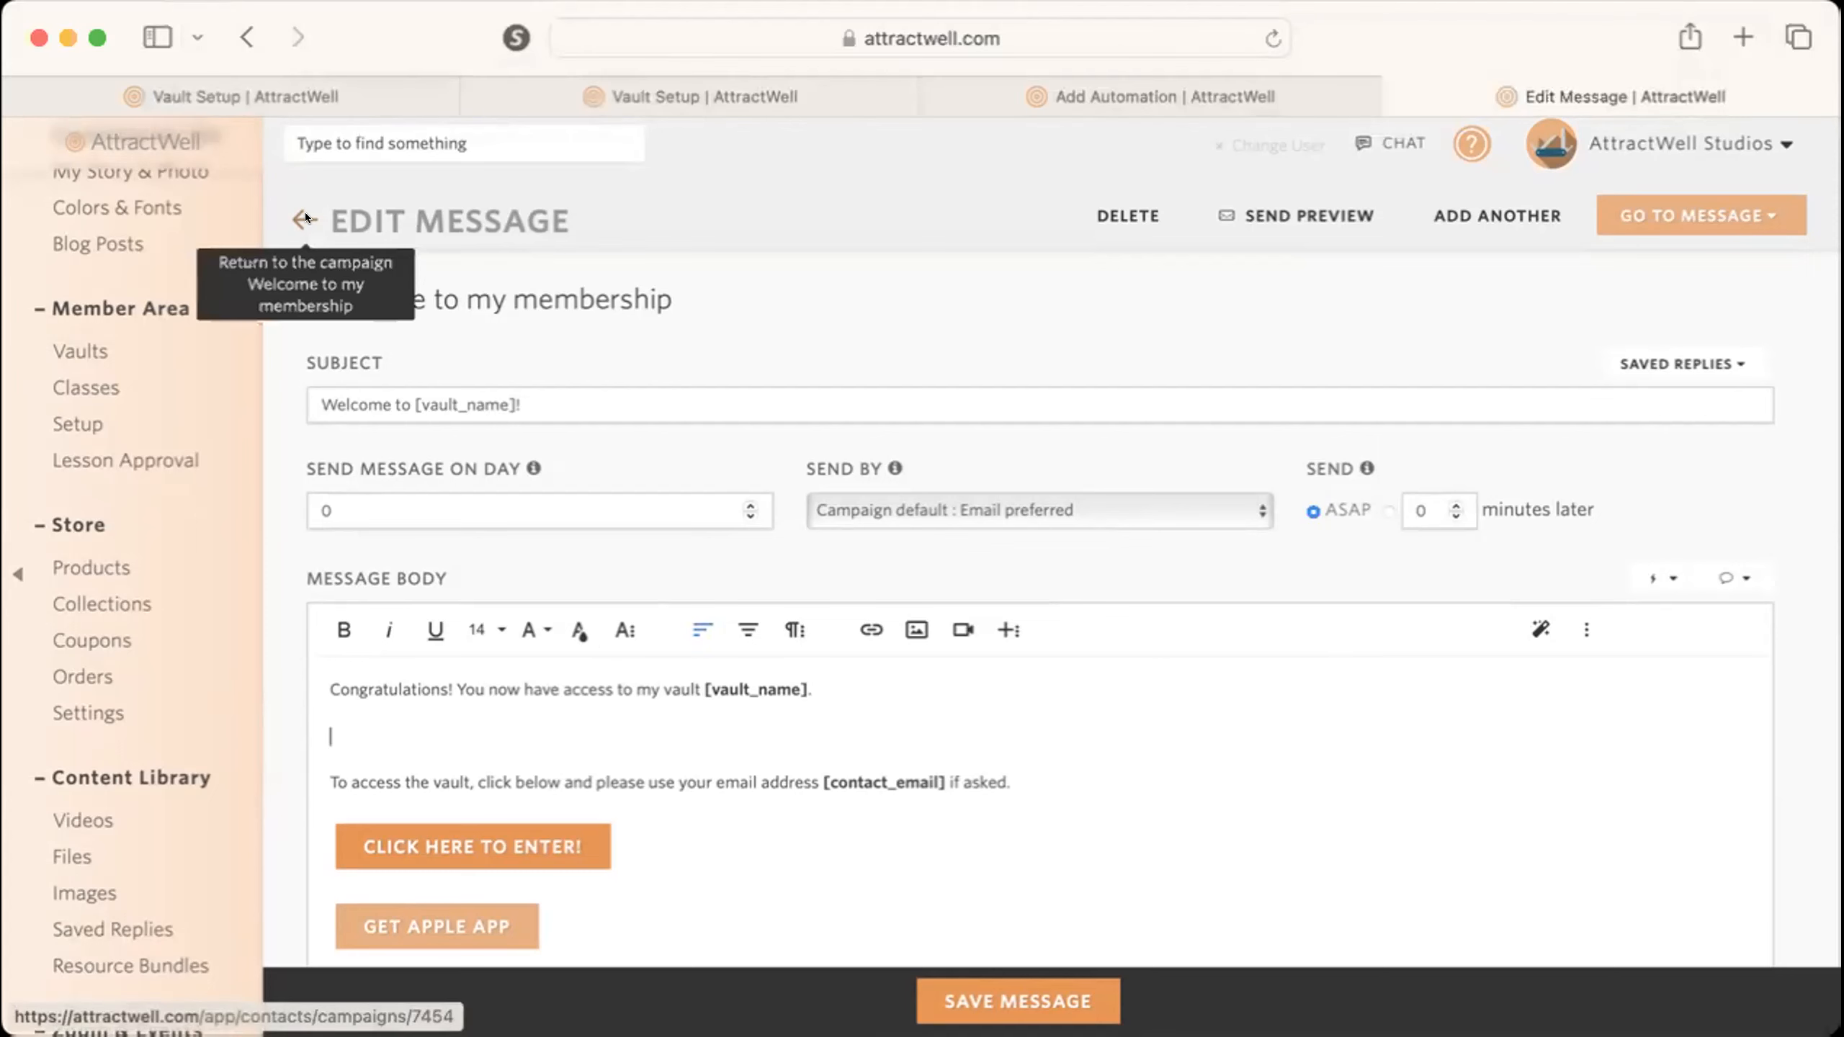
pyautogui.click(306, 212)
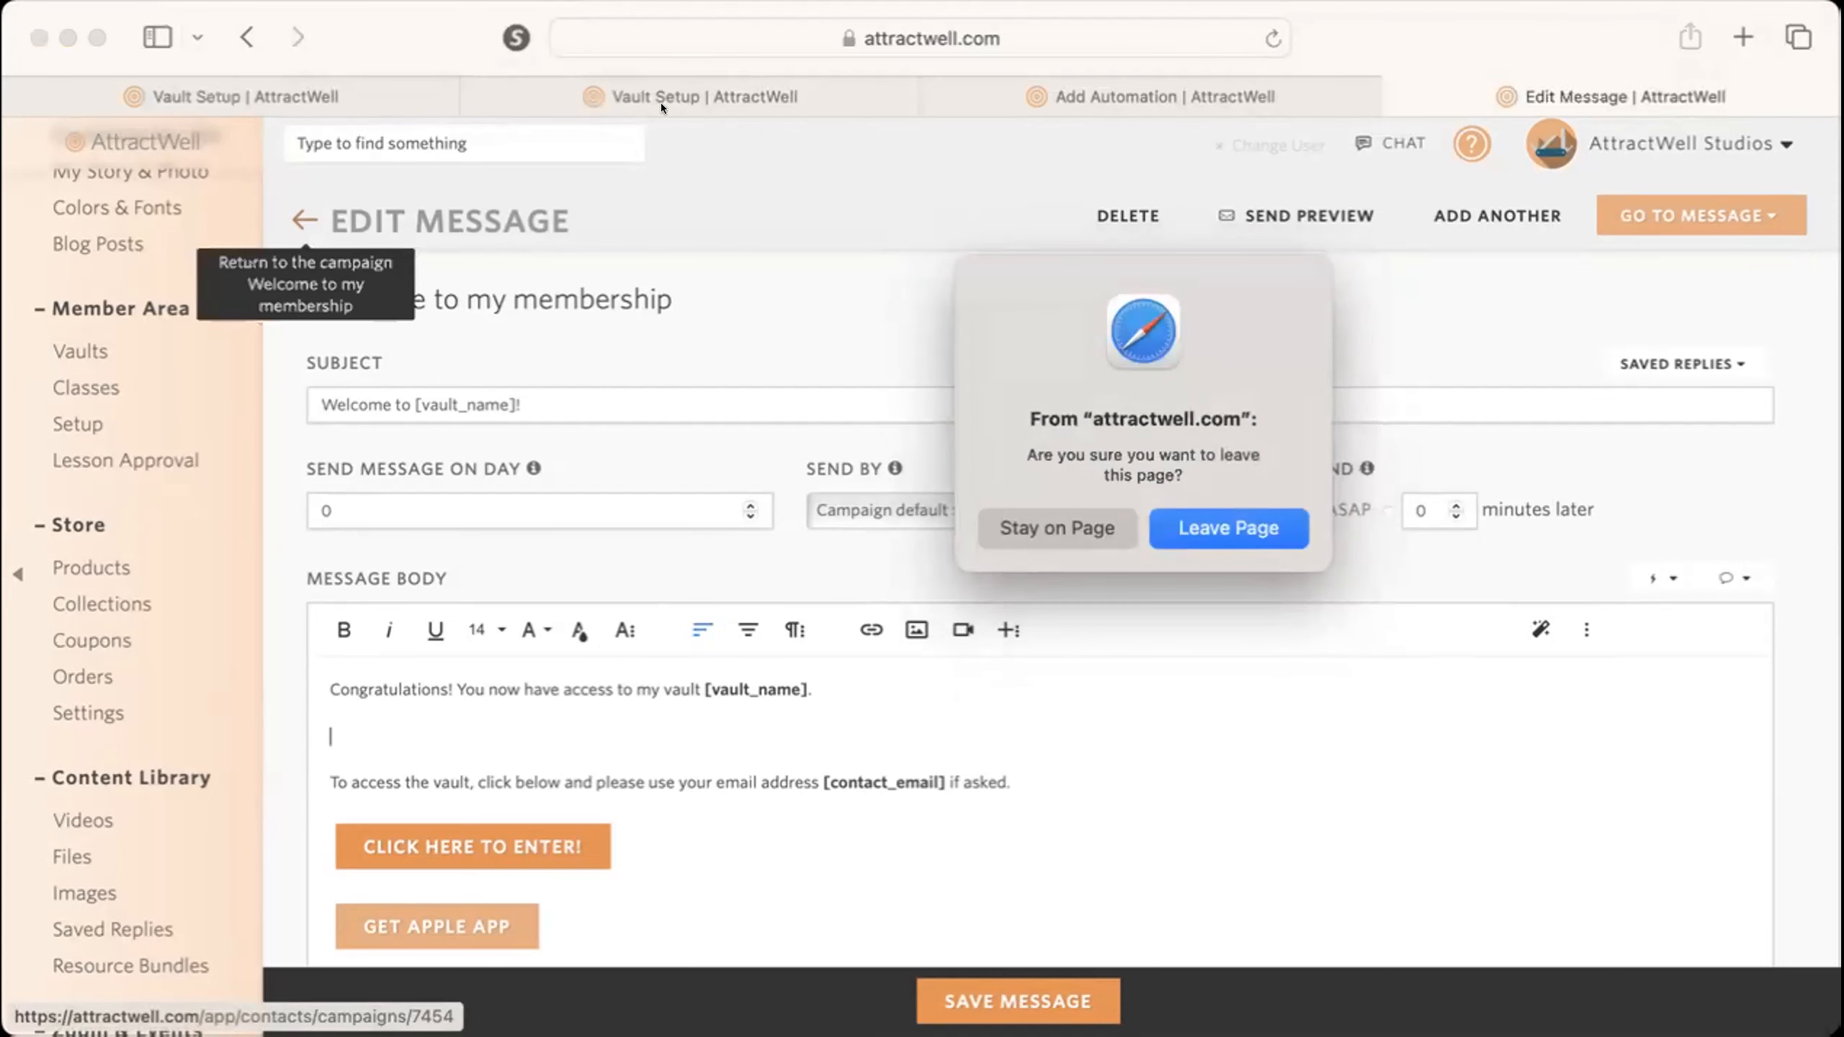
pyautogui.click(1265, 527)
pyautogui.press('super+w')
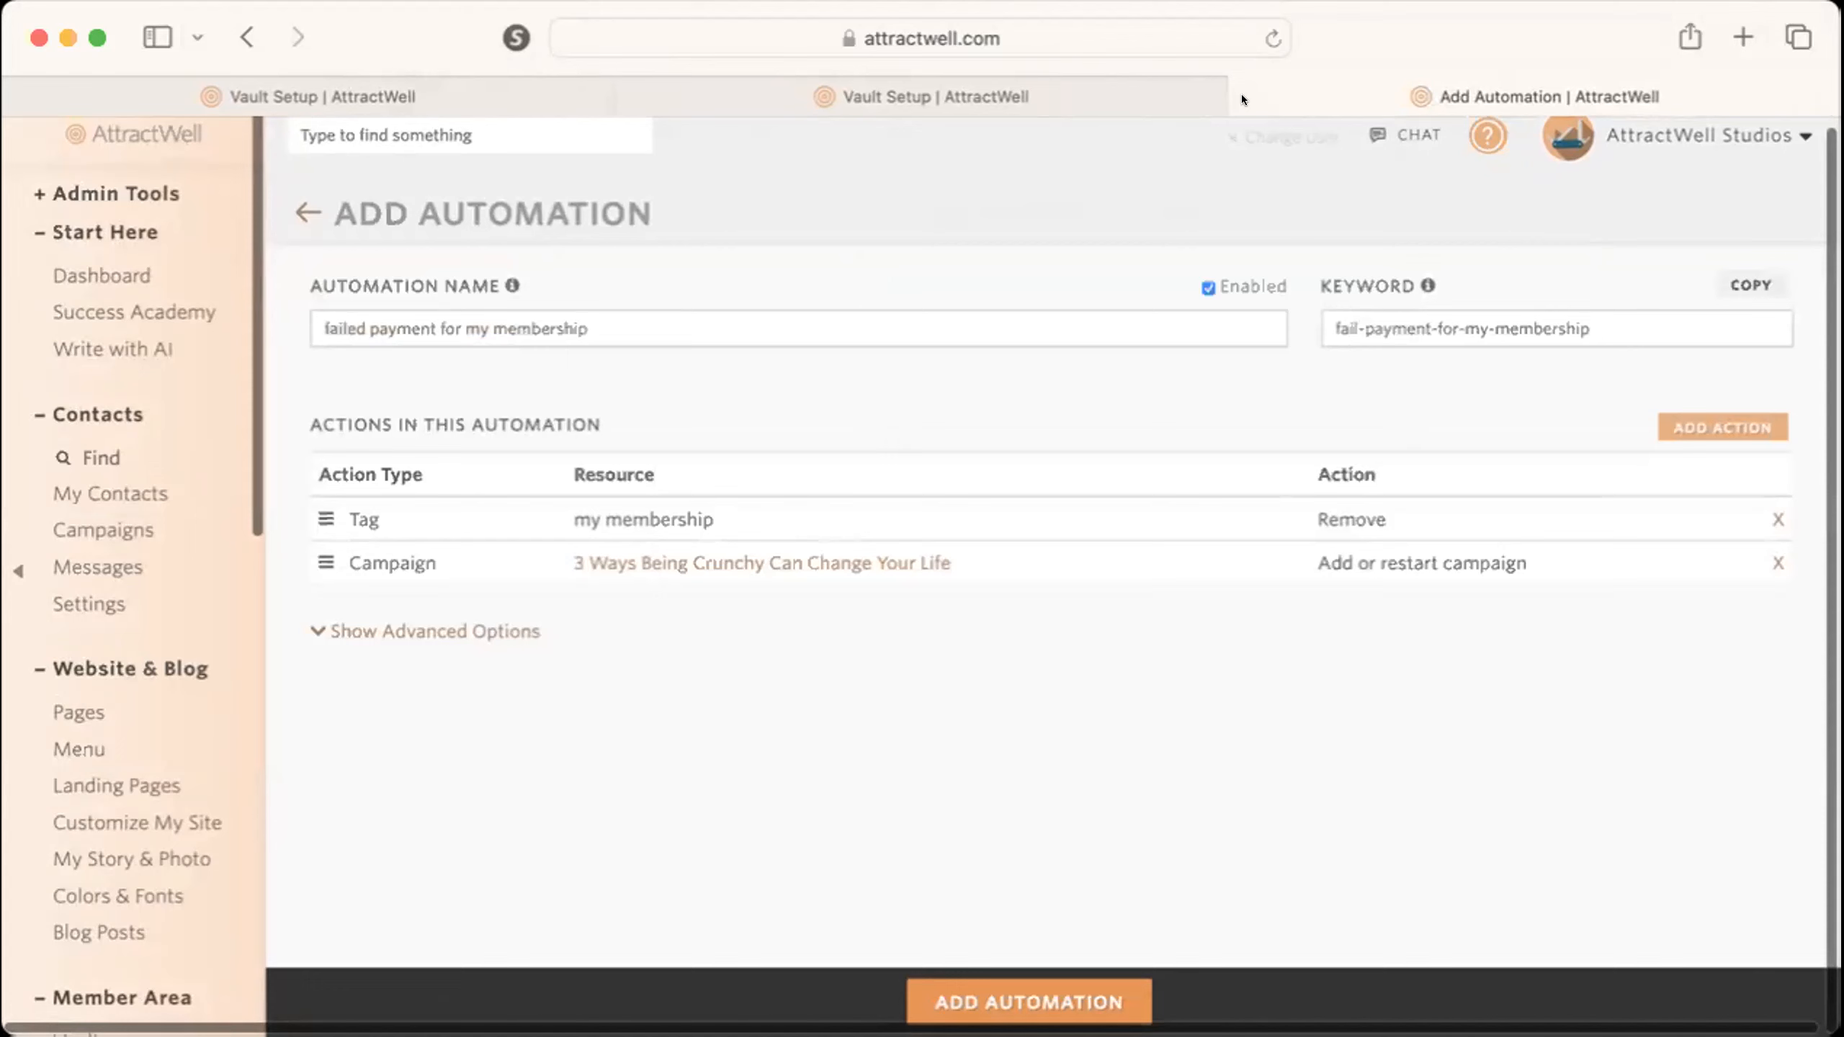
pyautogui.press('super+w')
pyautogui.click(1226, 528)
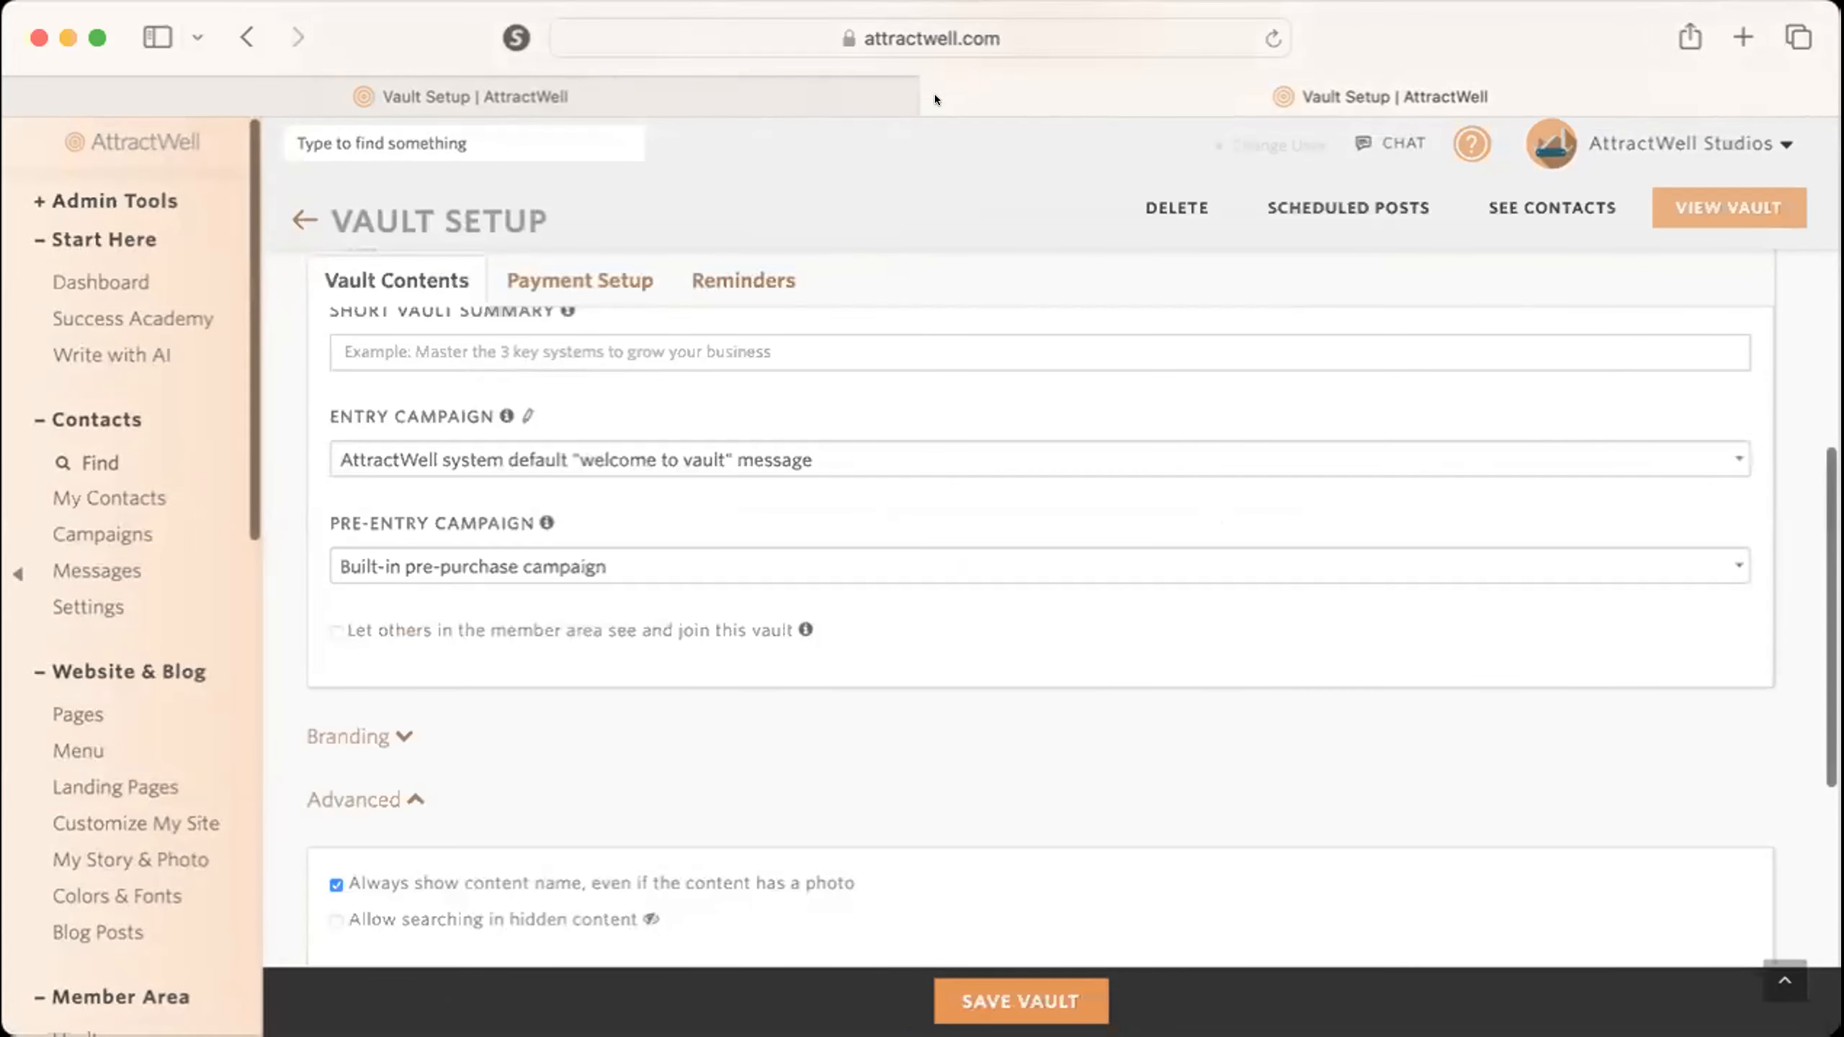
pyautogui.click(934, 93)
pyautogui.click(361, 434)
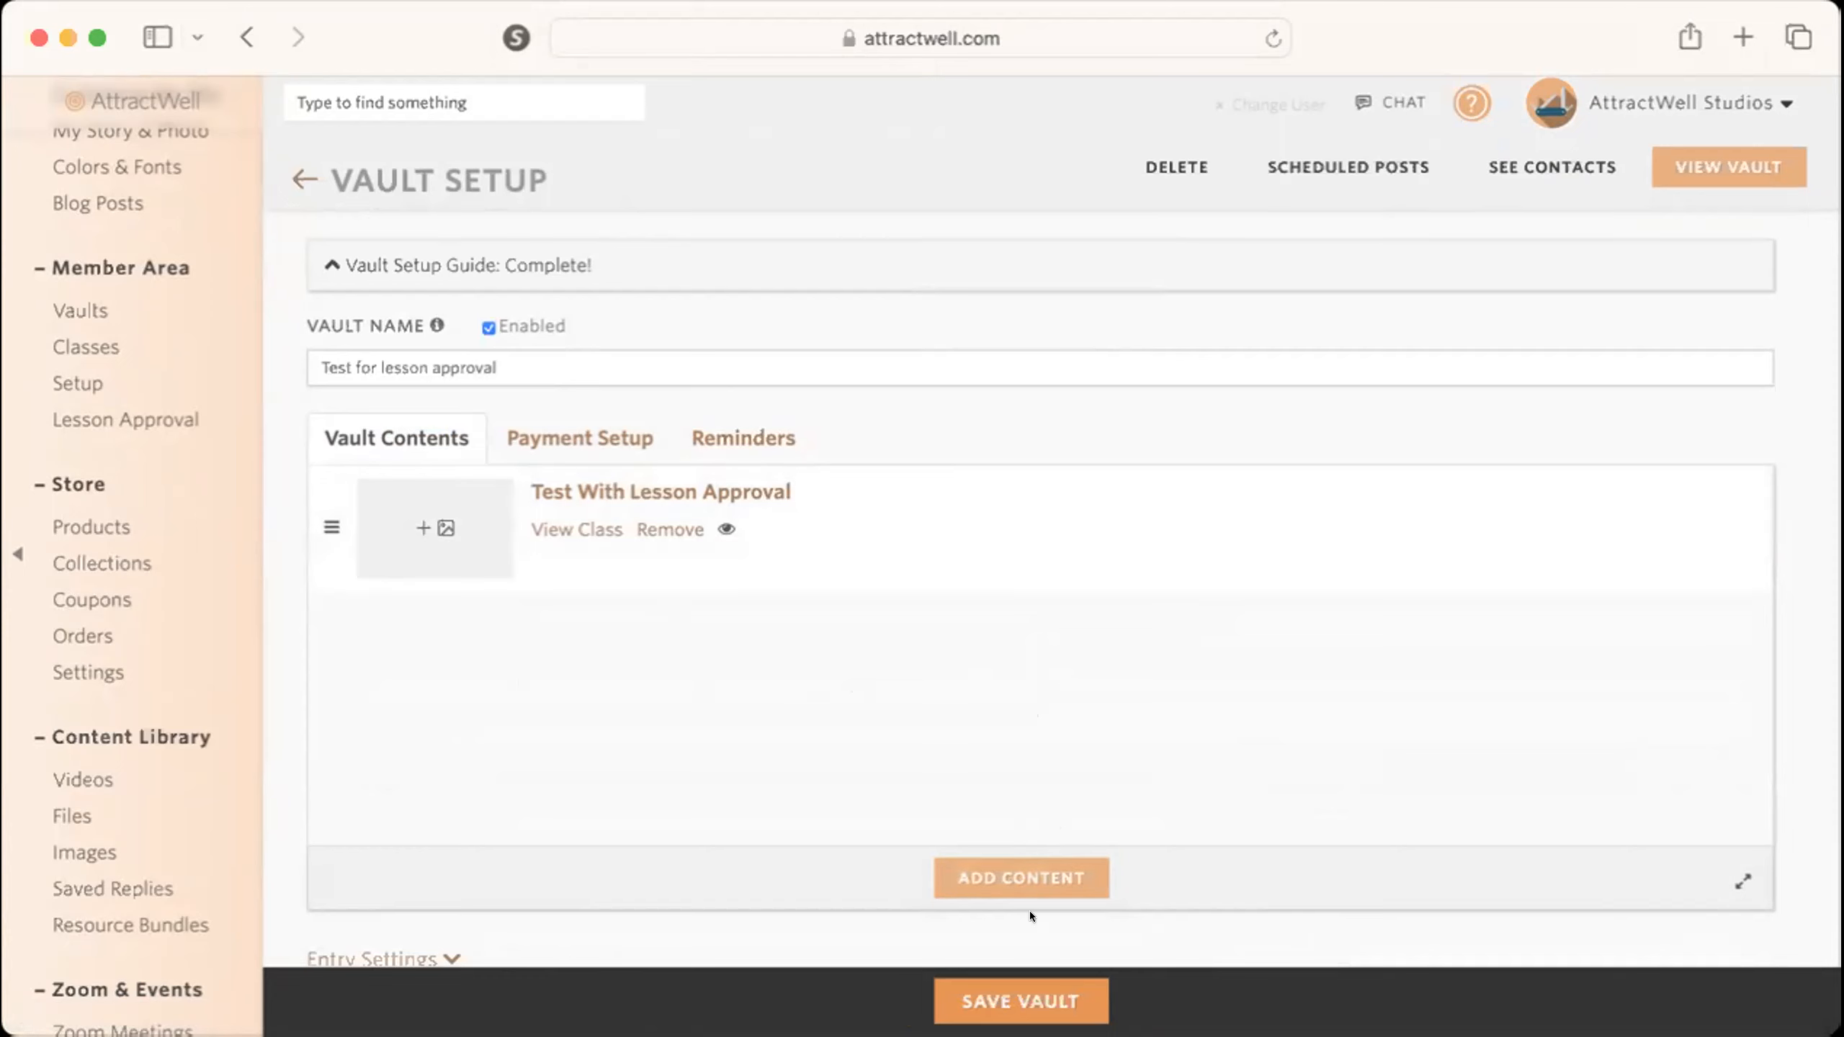
# Start creating a discussion room in the vault and expand its Branding & Messaging settings to examine the available options.
pyautogui.click(1014, 860)
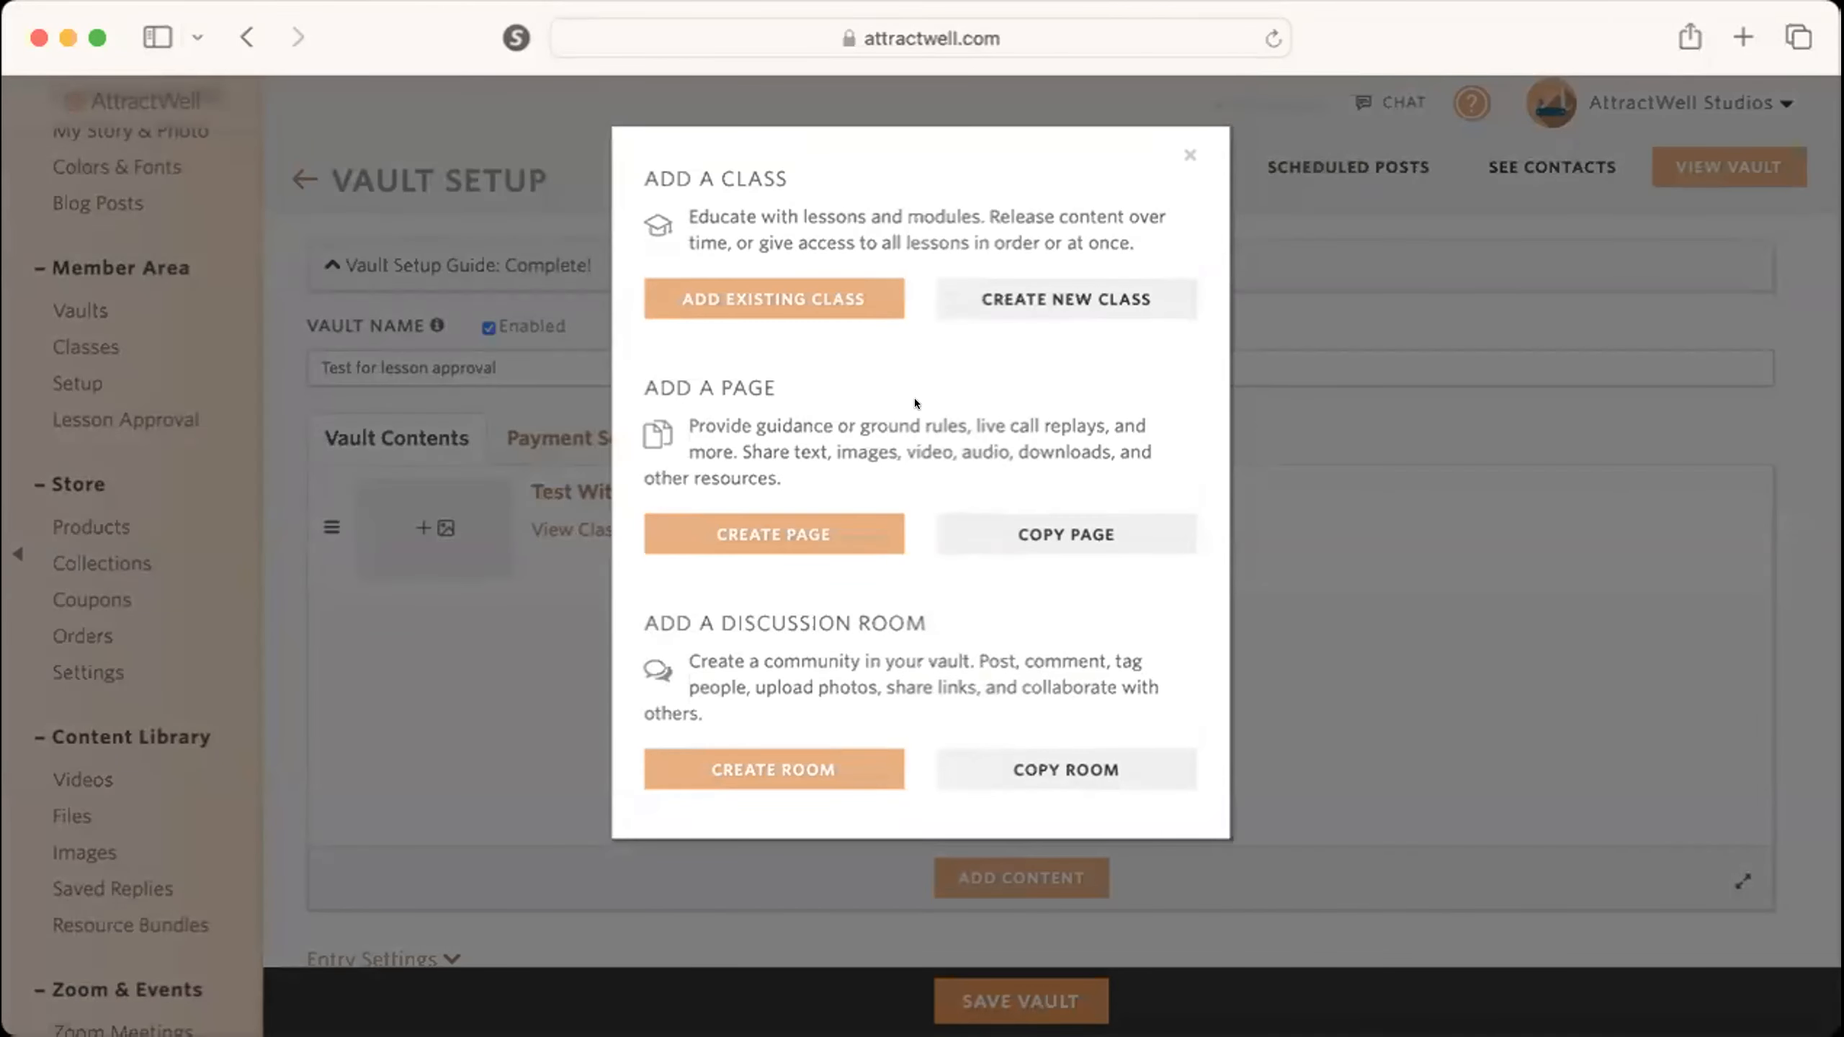
pyautogui.click(839, 769)
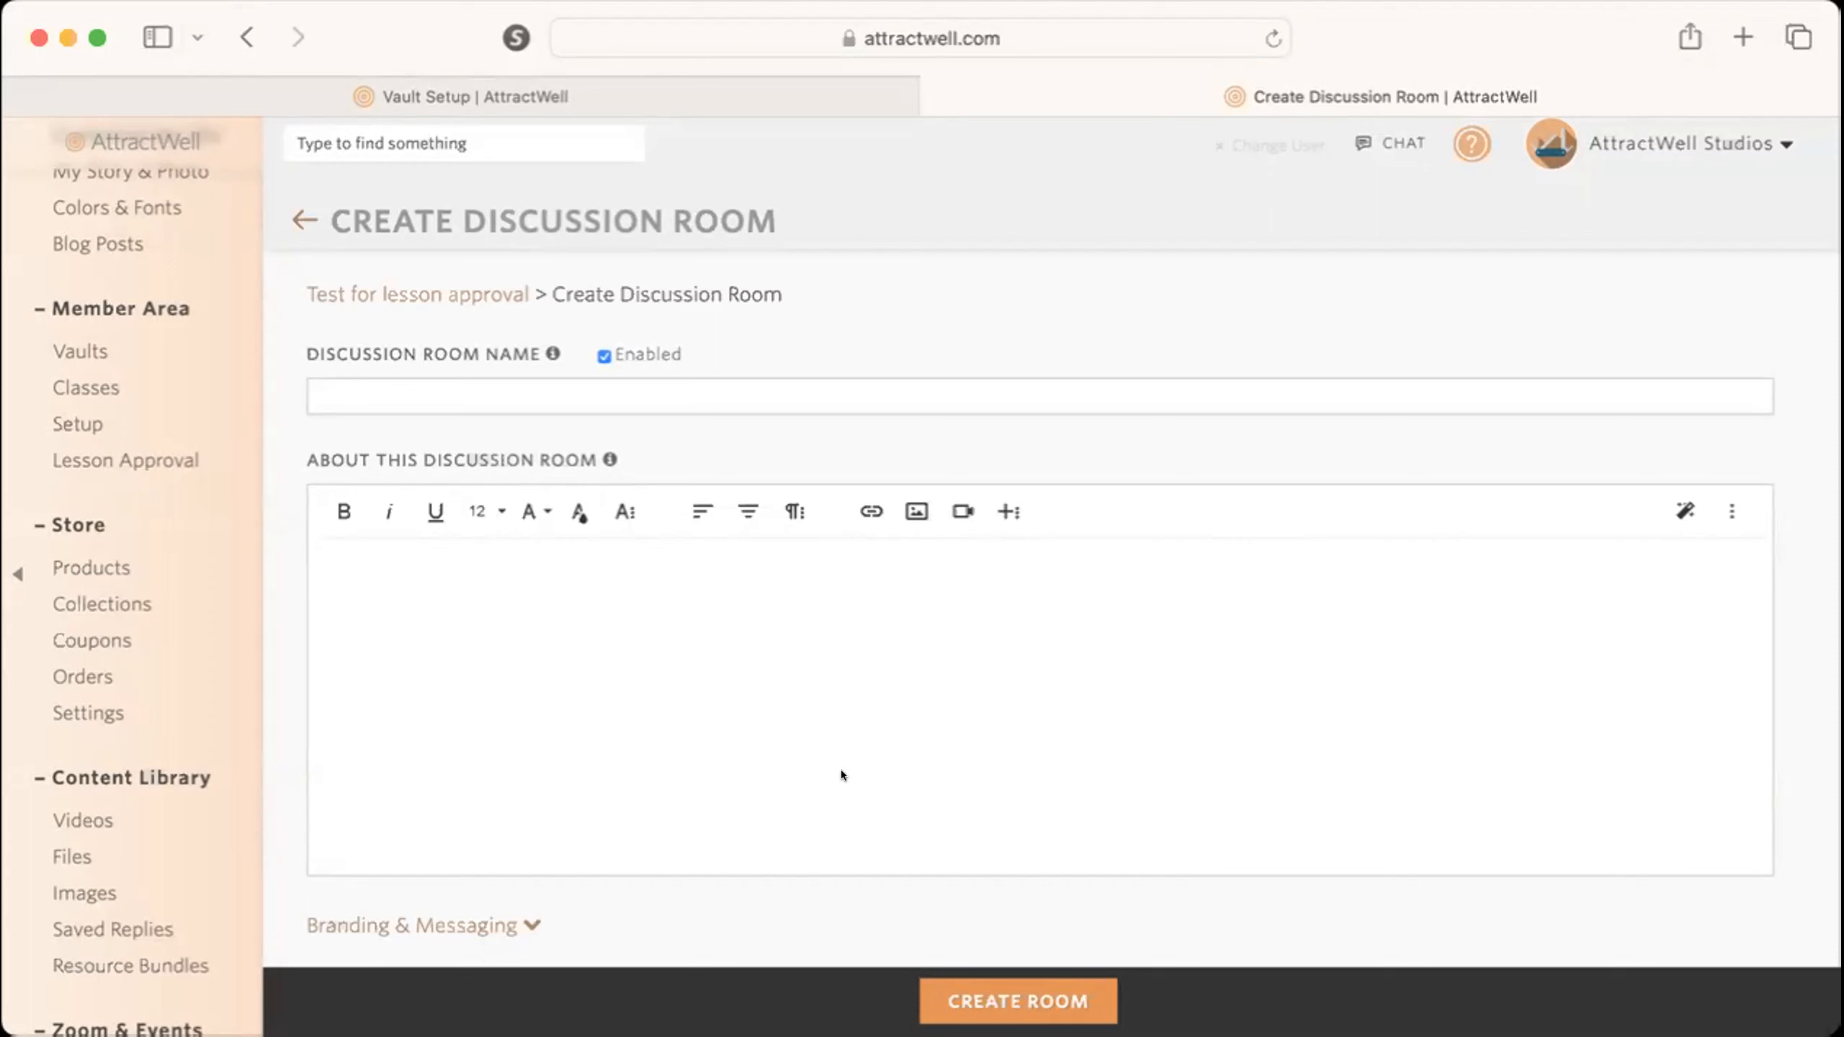
pyautogui.scroll(-2, 841, 770)
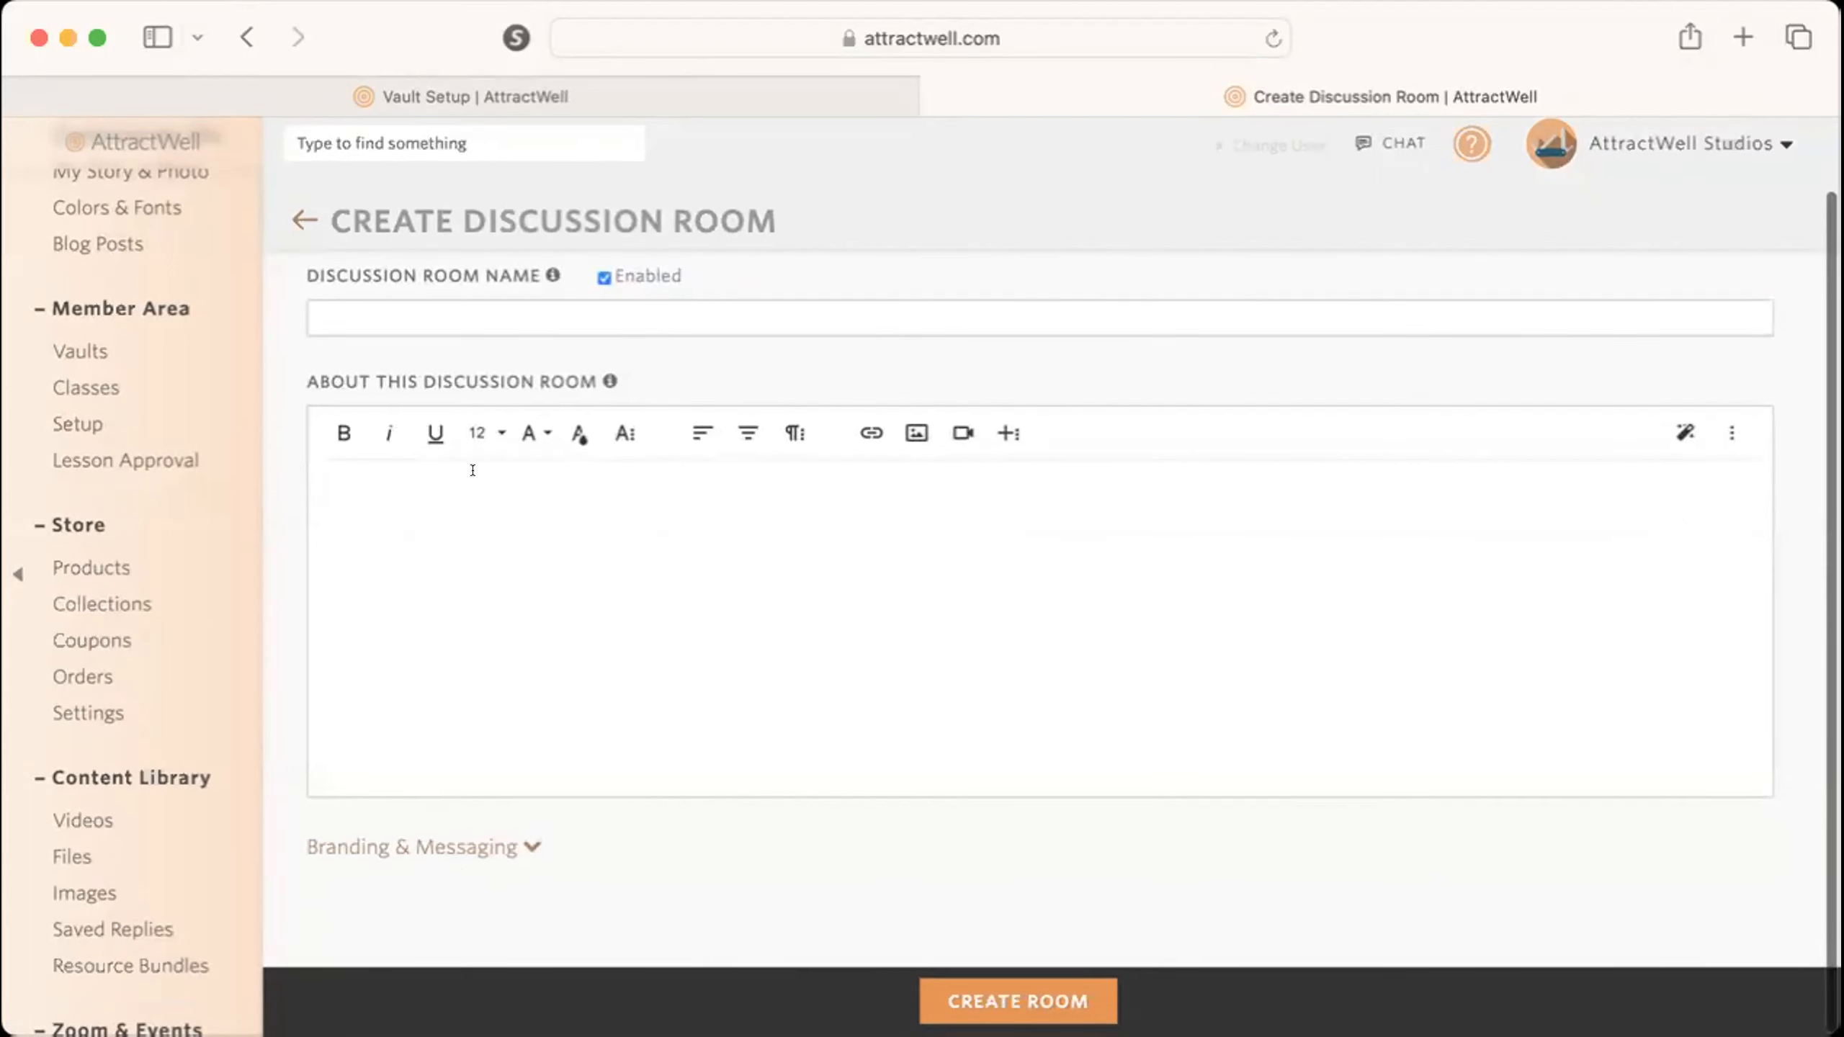
pyautogui.scroll(1, 520, 659)
pyautogui.scroll(-1, 520, 659)
pyautogui.click(436, 848)
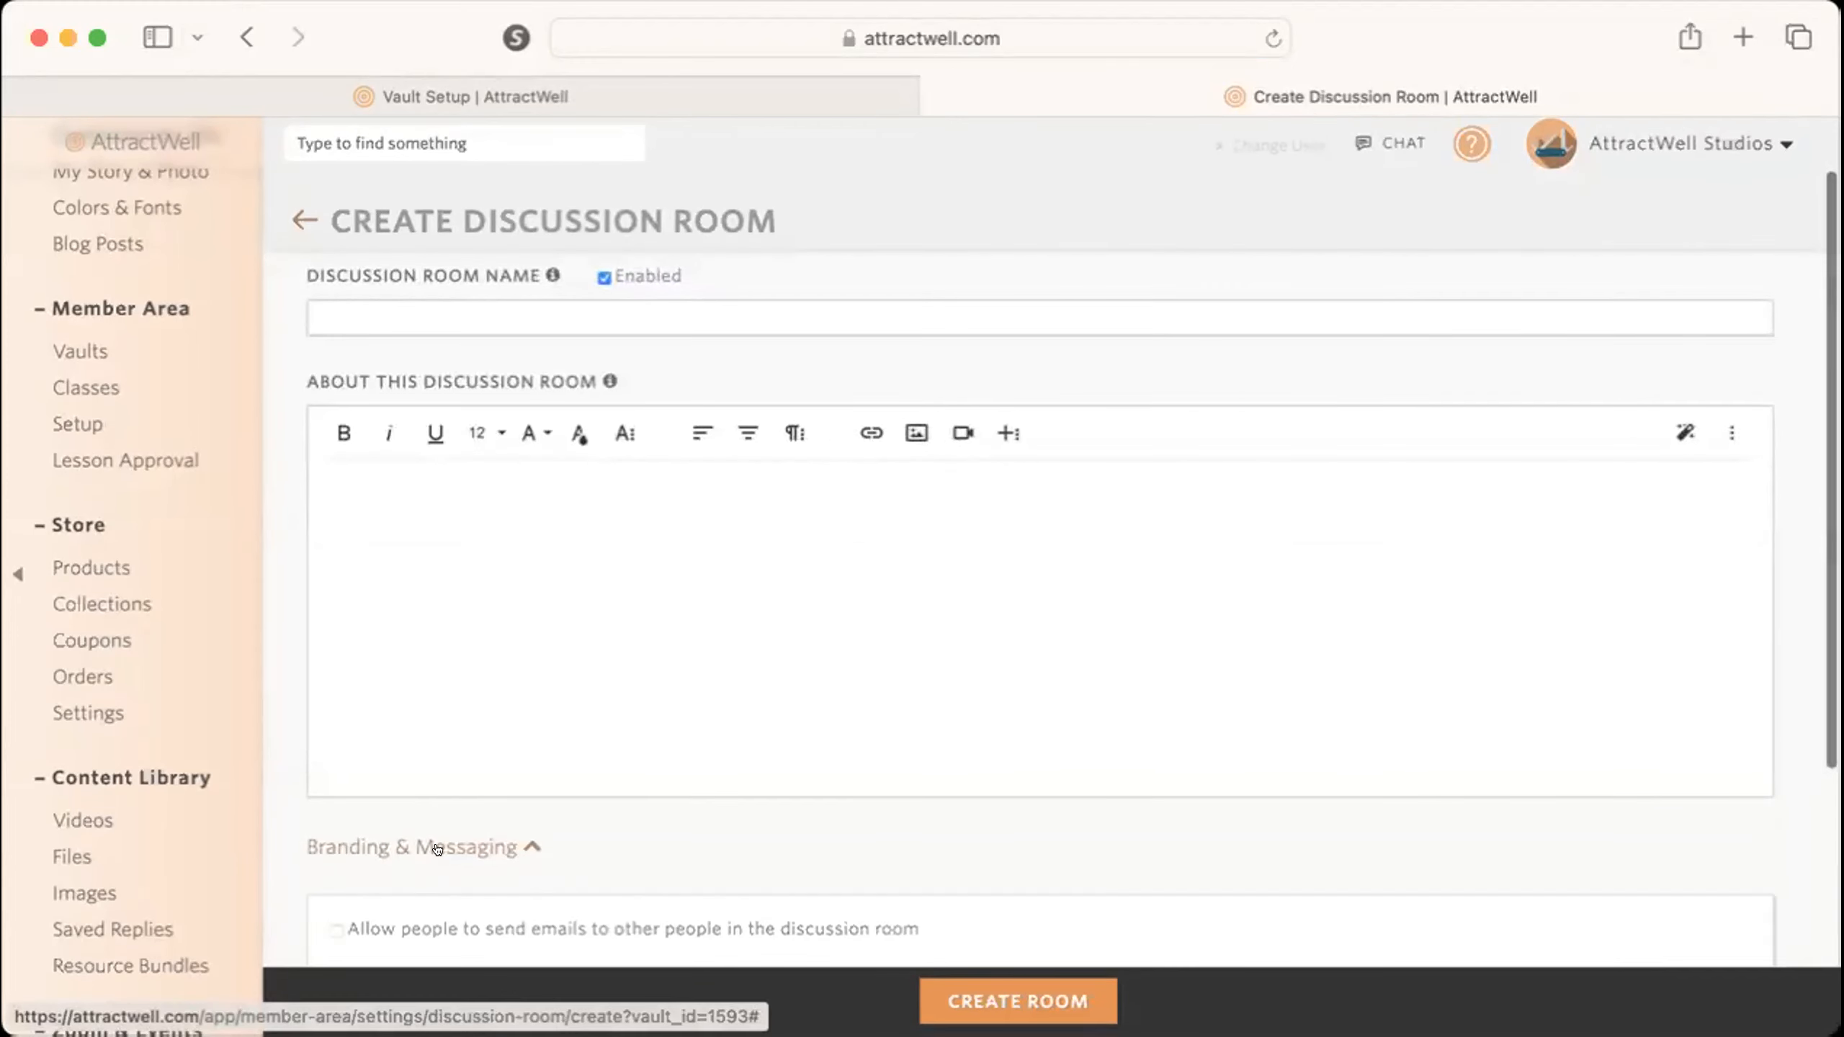
pyautogui.scroll(-6, 436, 849)
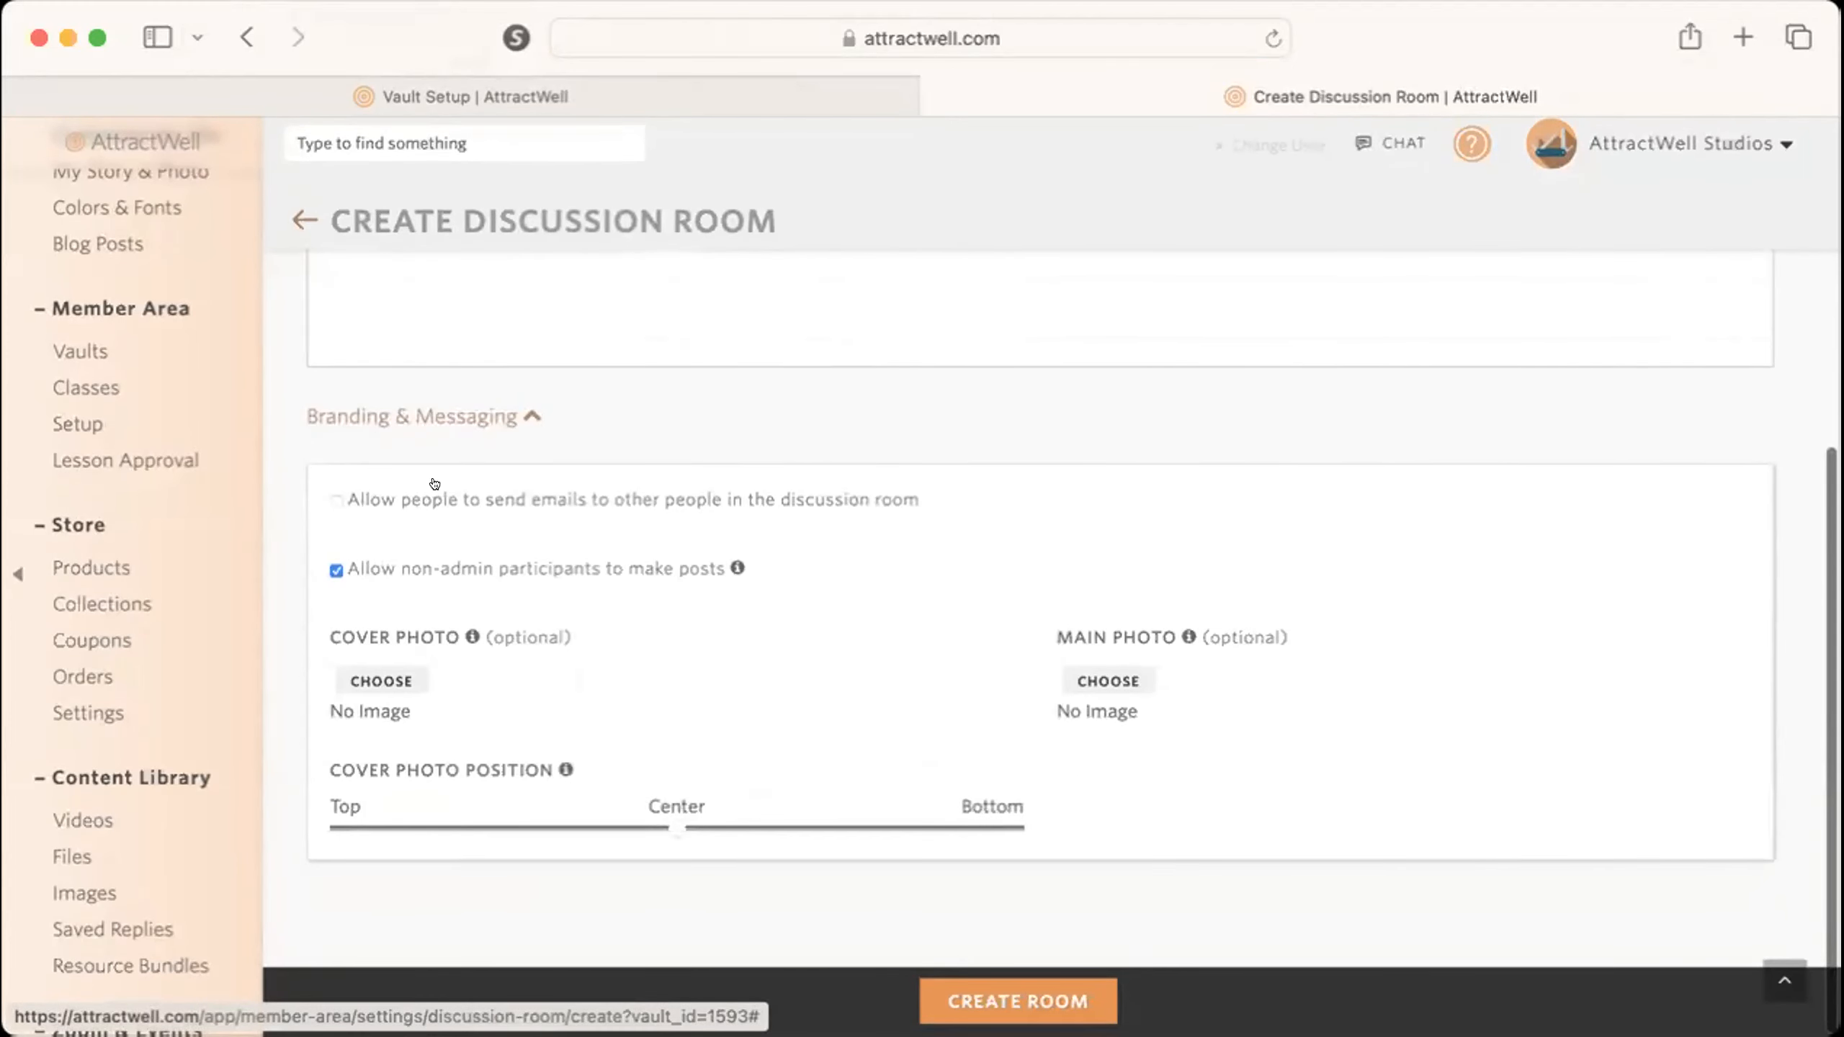
pyautogui.scroll(5, 429, 587)
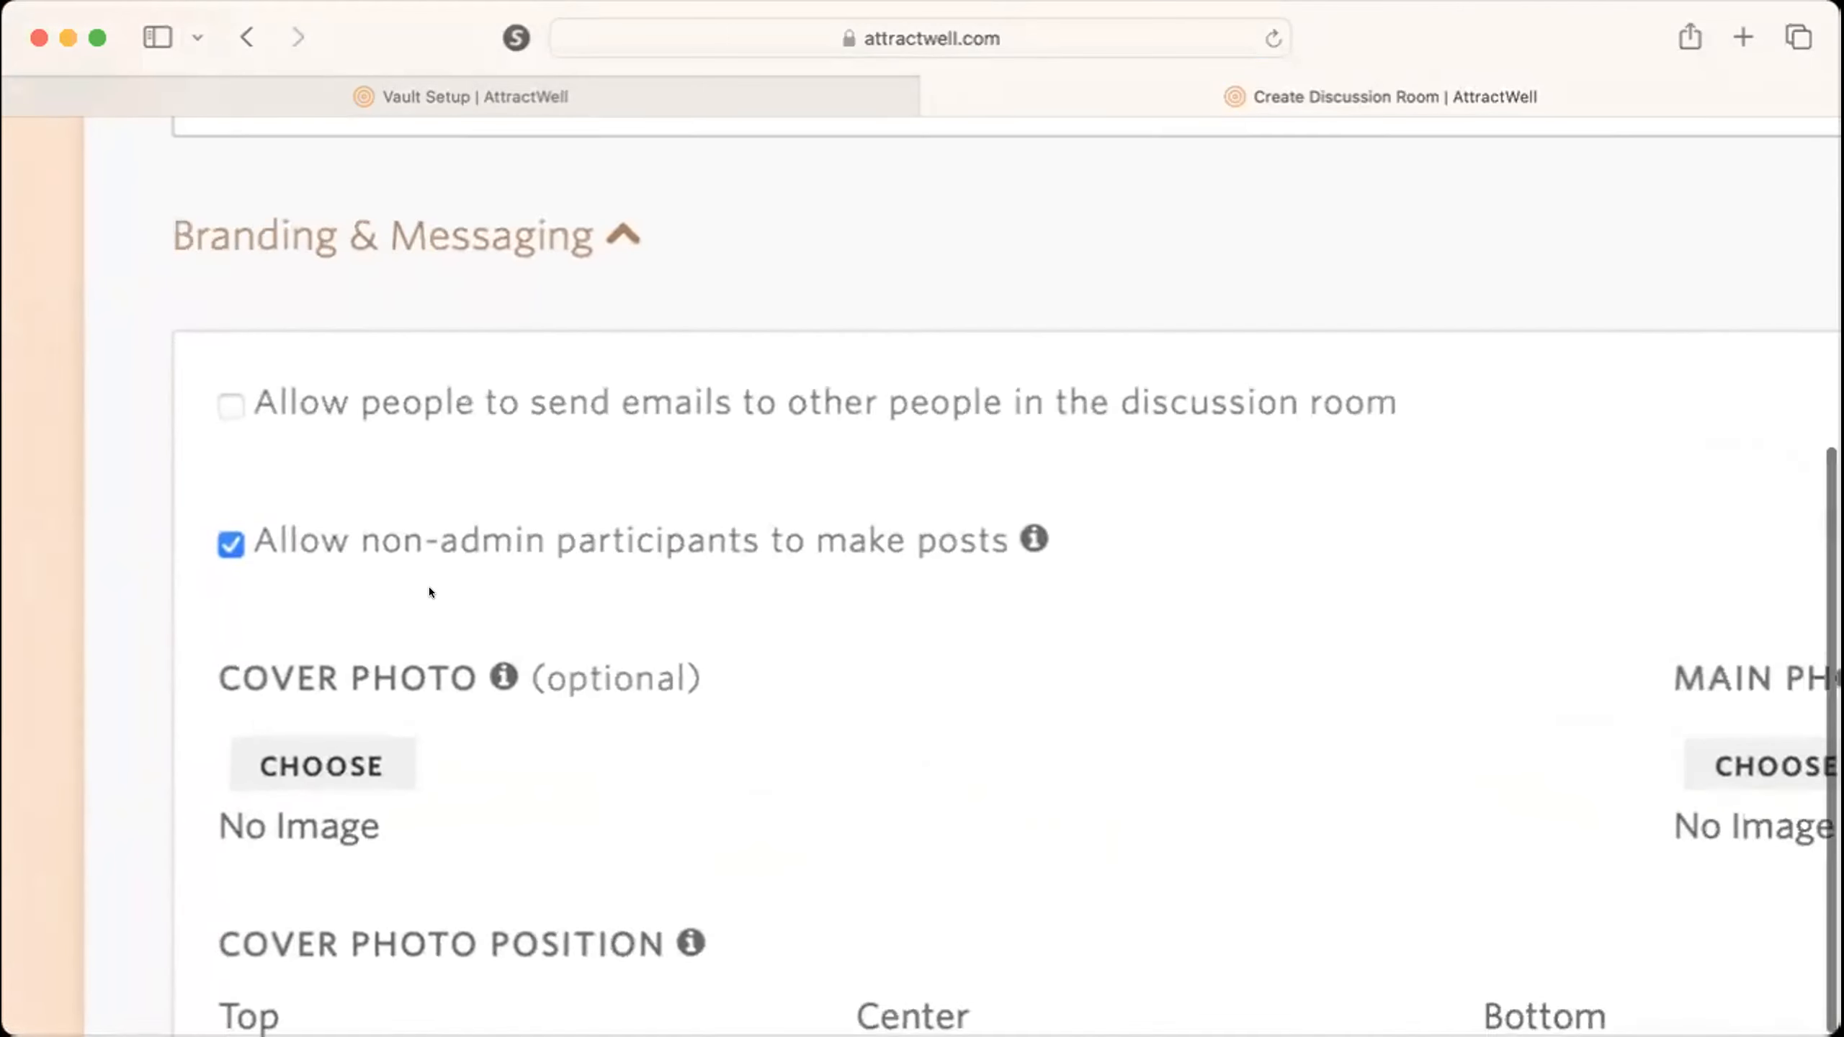
# Turn the discussion room's non-admin posting option off and back on, and close the form without creating the room.
pyautogui.moveTo(319, 548)
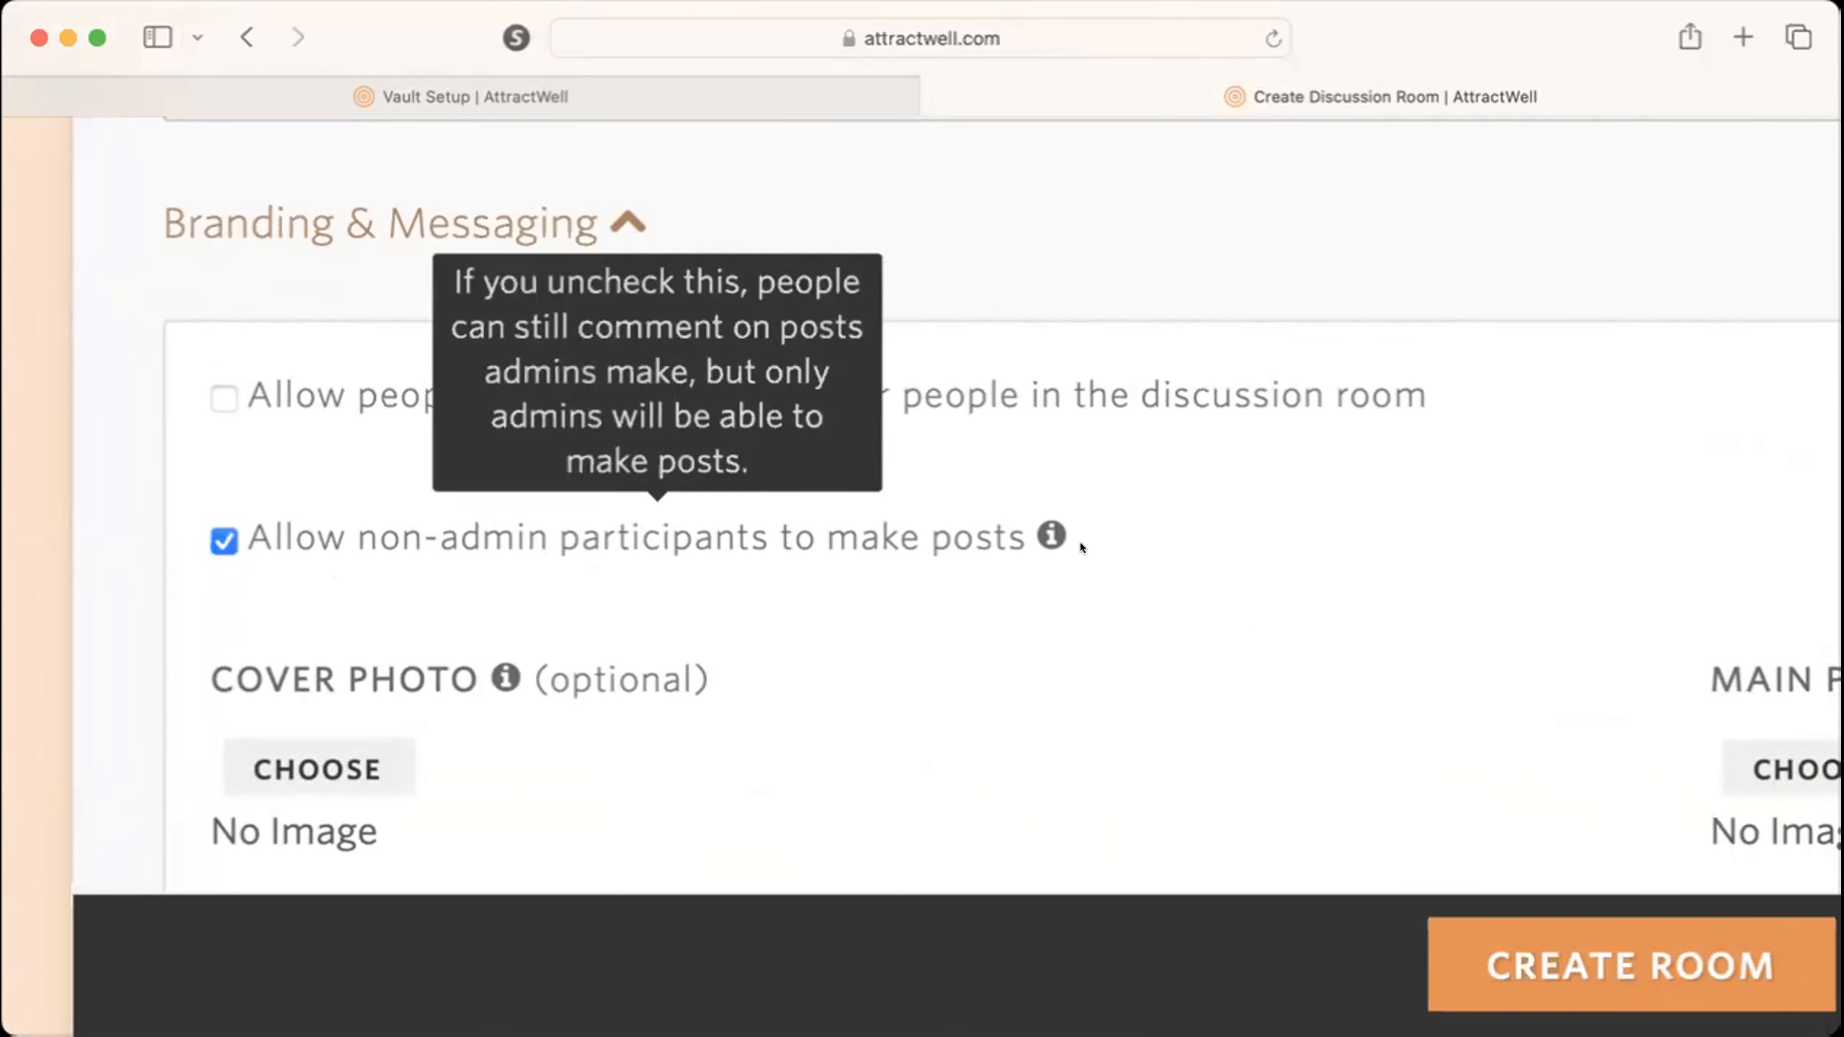
pyautogui.click(220, 543)
pyautogui.click(222, 541)
pyautogui.scroll(-5, 525, 544)
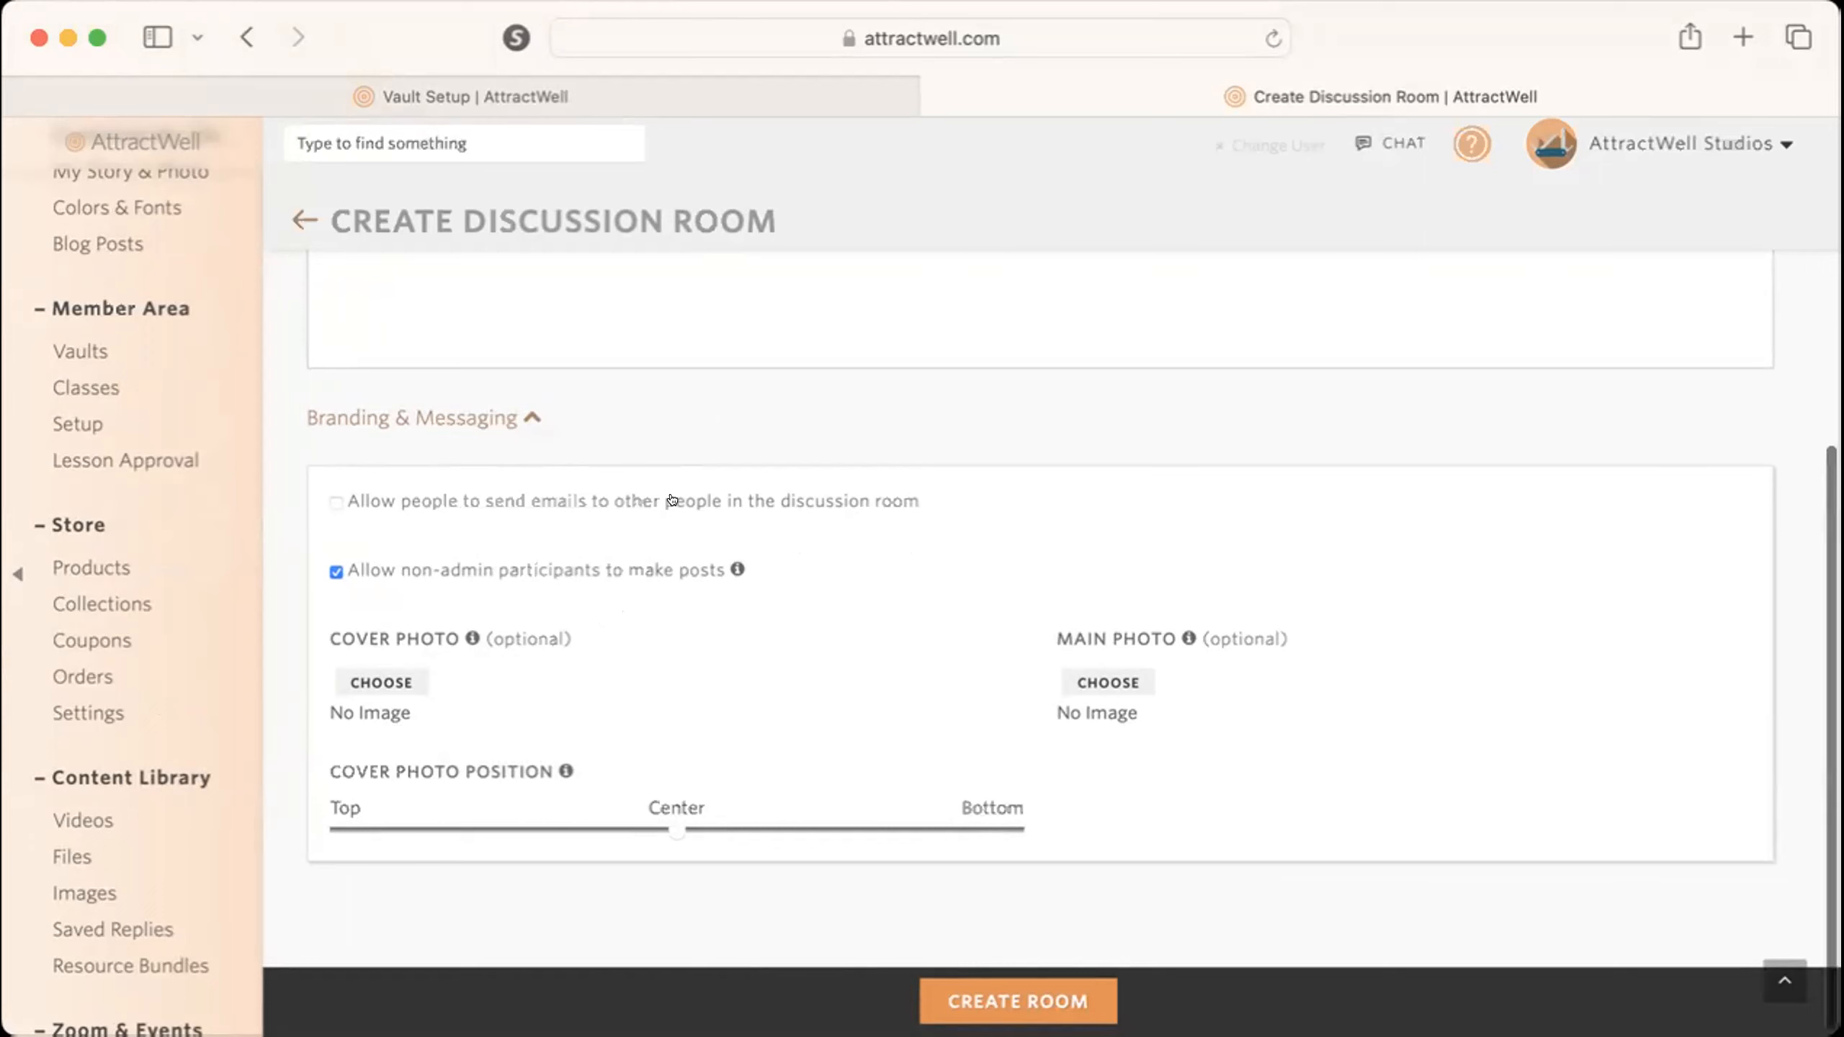
pyautogui.scroll(3, 672, 500)
pyautogui.scroll(3, 675, 497)
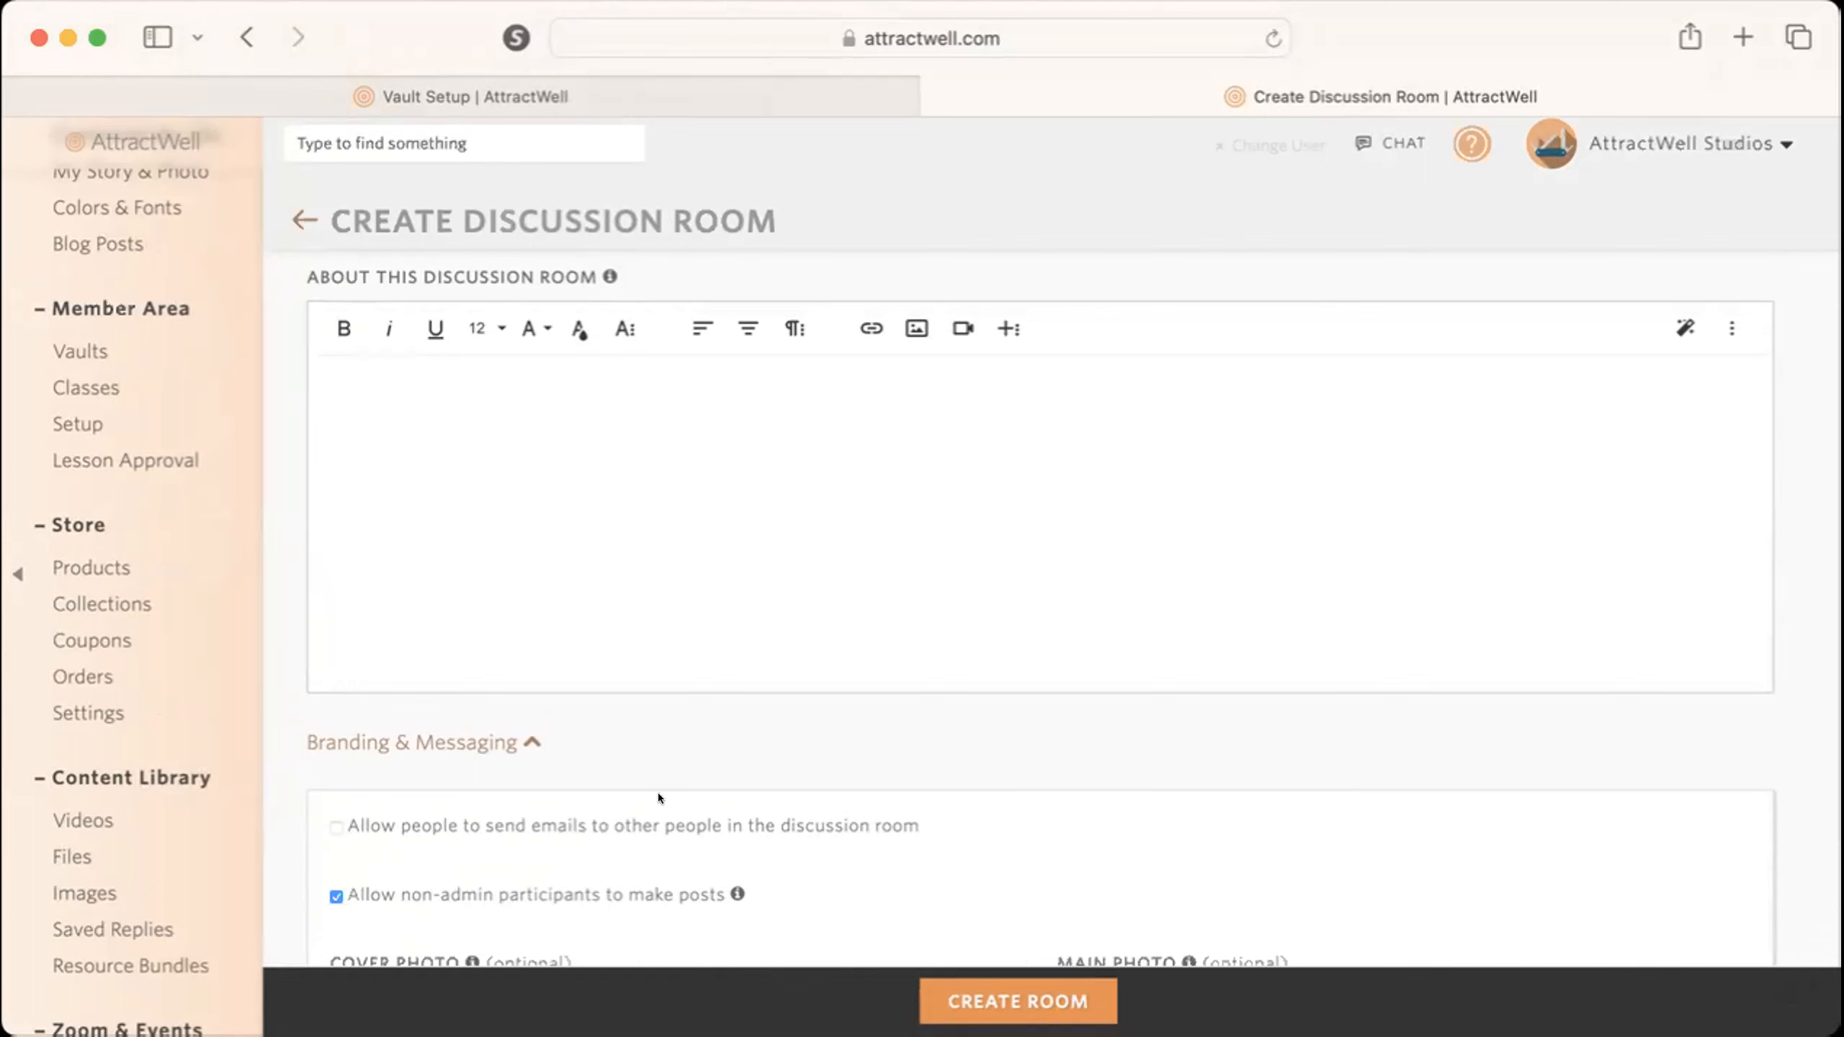
pyautogui.press('super+w')
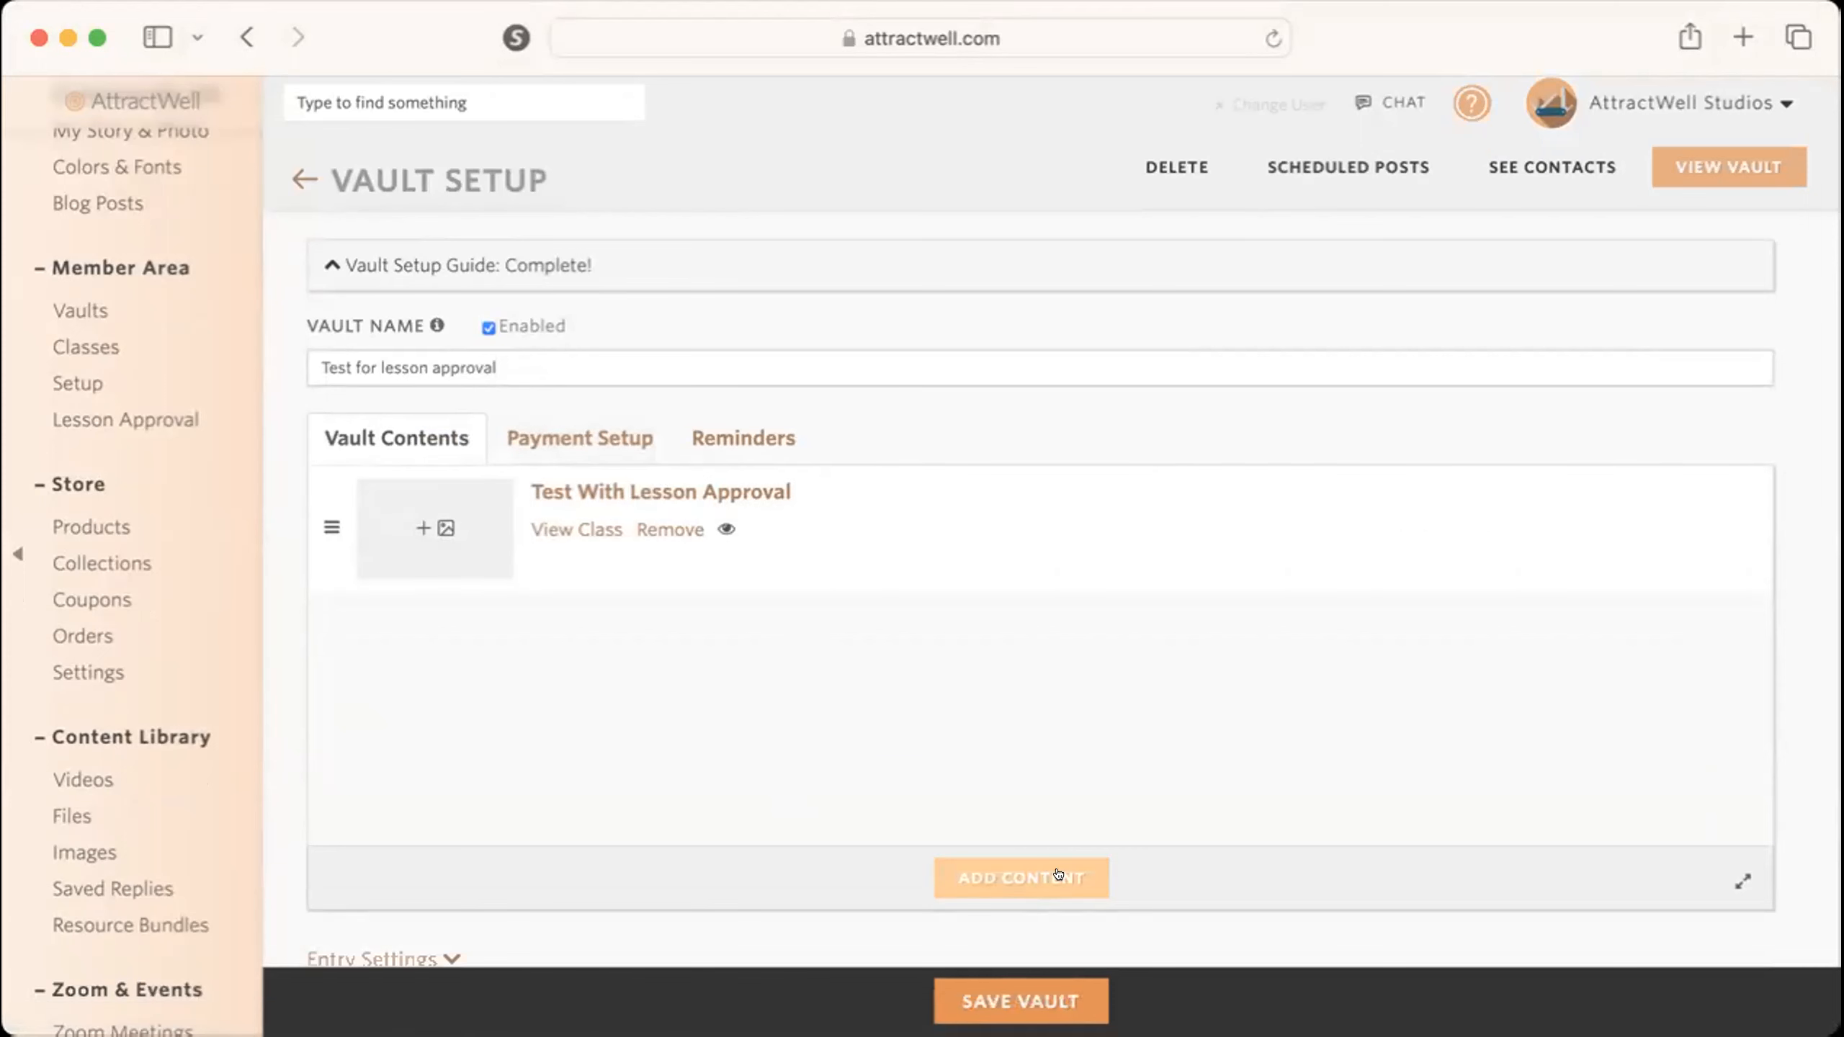
# Open the Test With Lesson Approval class and allow discussion on its Welcome and Congrats! lessons.
pyautogui.click(657, 482)
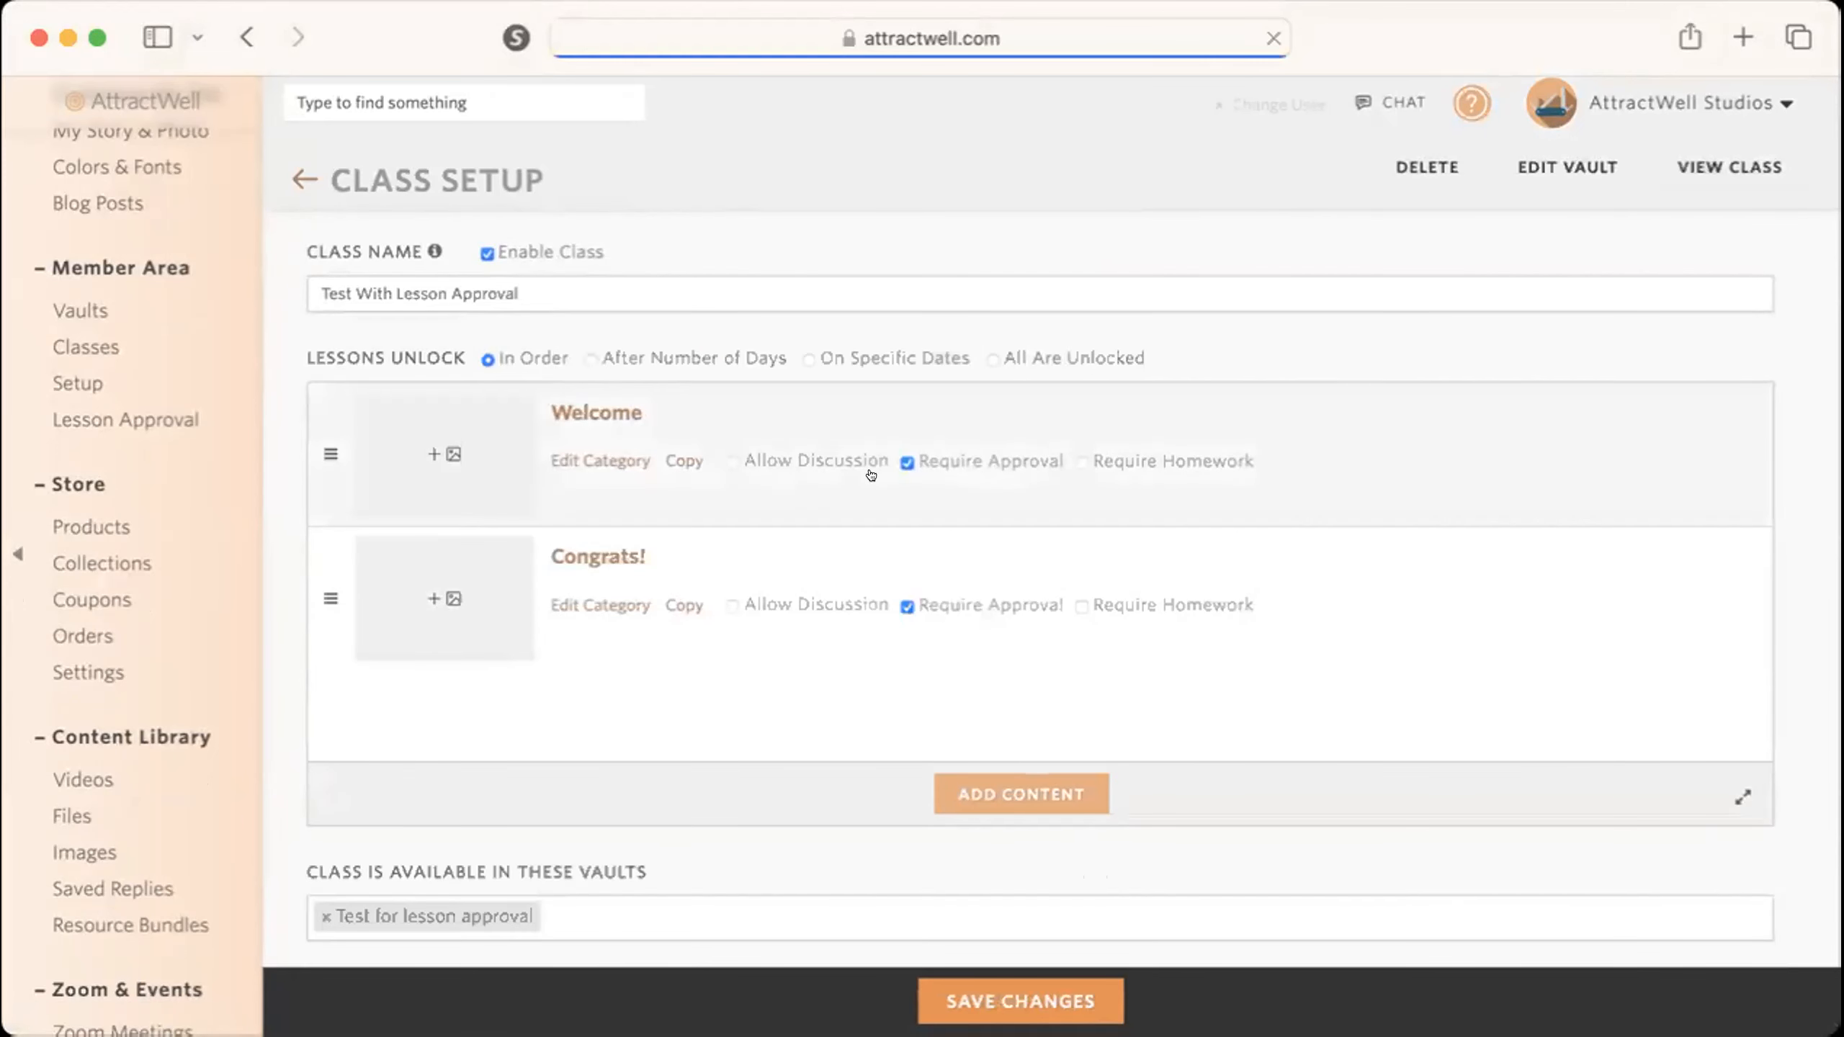
pyautogui.click(731, 461)
pyautogui.click(730, 603)
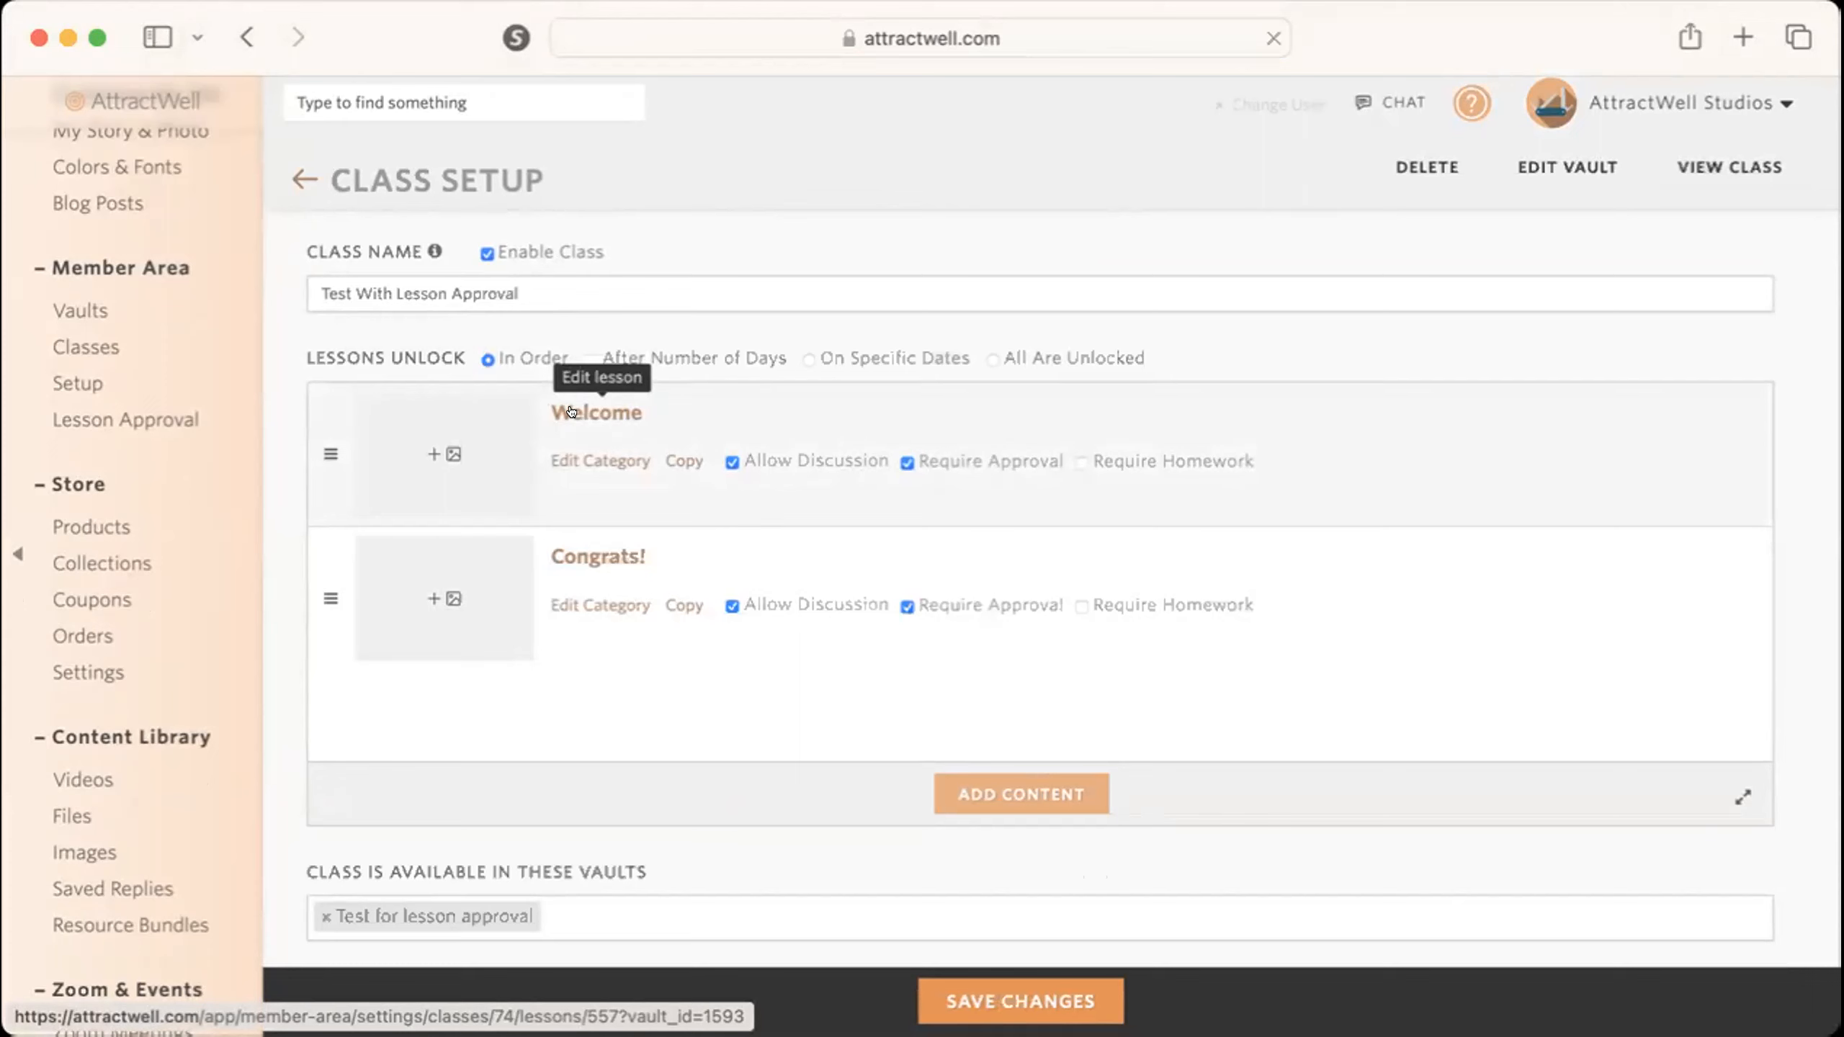
# Open the Welcome lesson, allow discussion on it to examine the conversation starter, and return to the class setup without saving.
pyautogui.click(570, 411)
pyautogui.click(1236, 520)
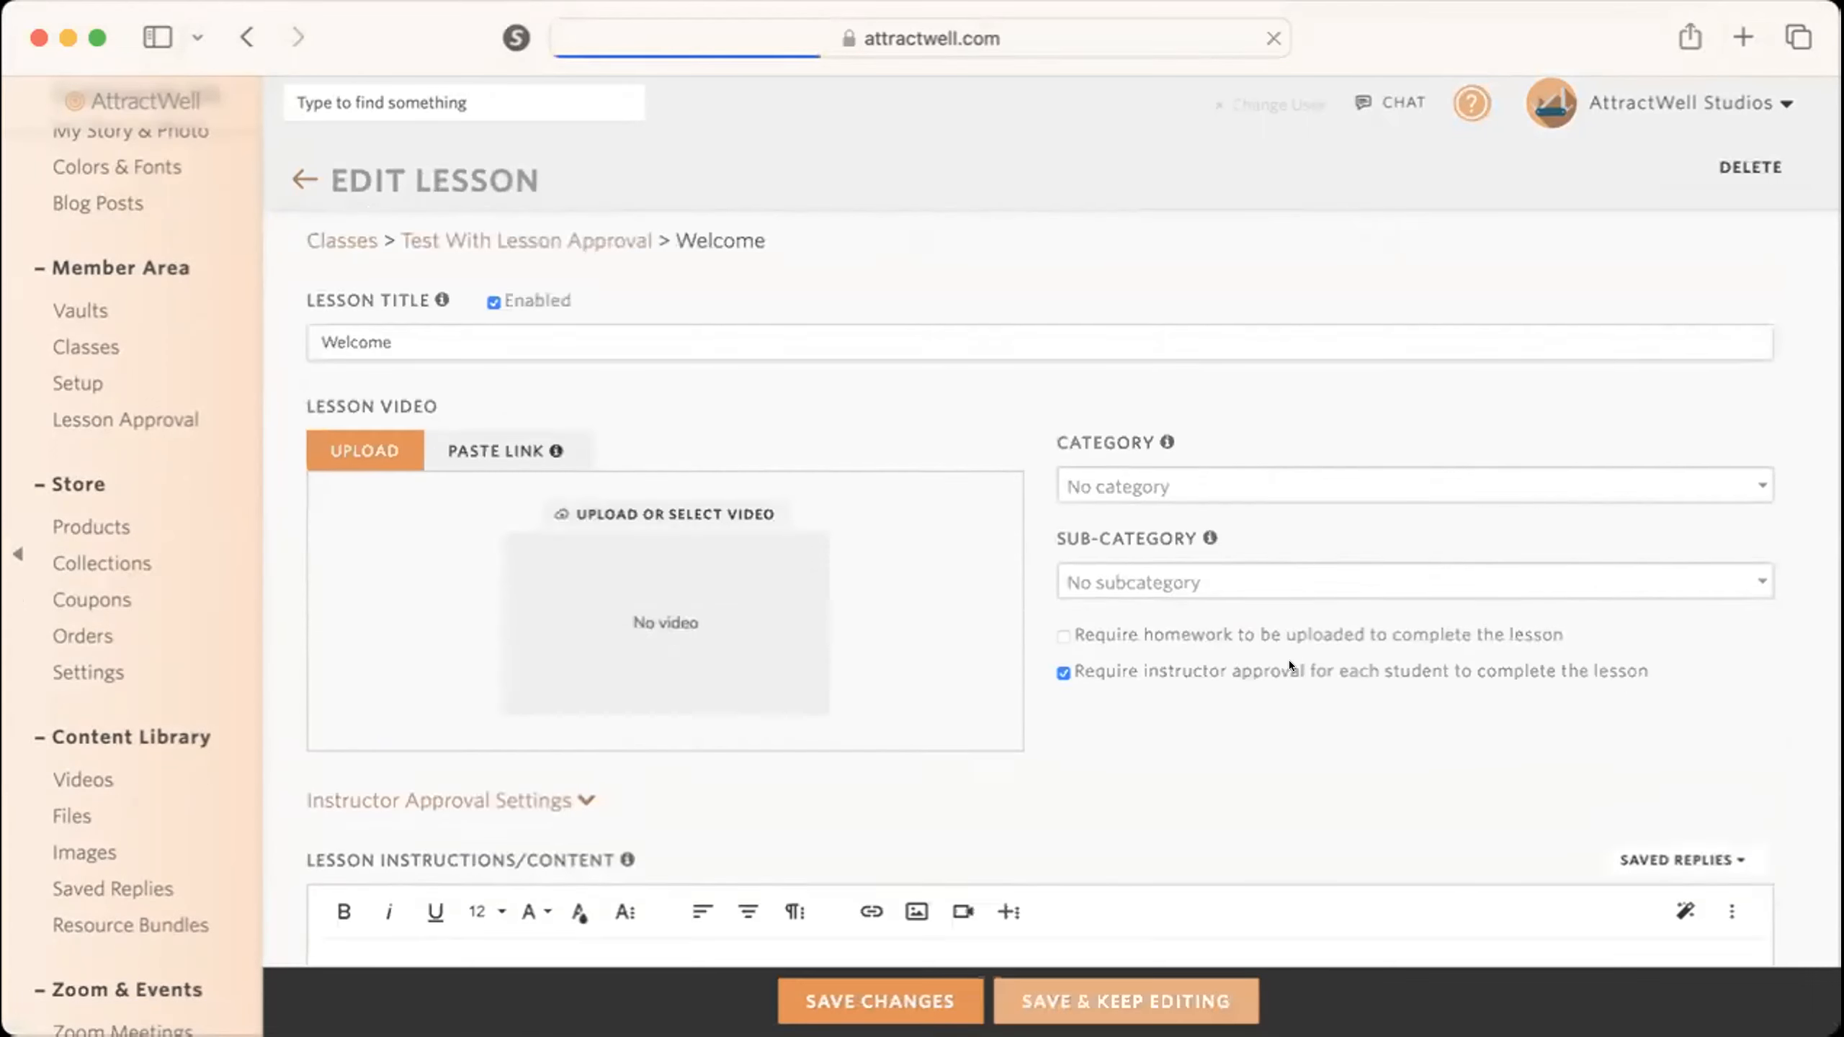
pyautogui.scroll(-10, 1288, 661)
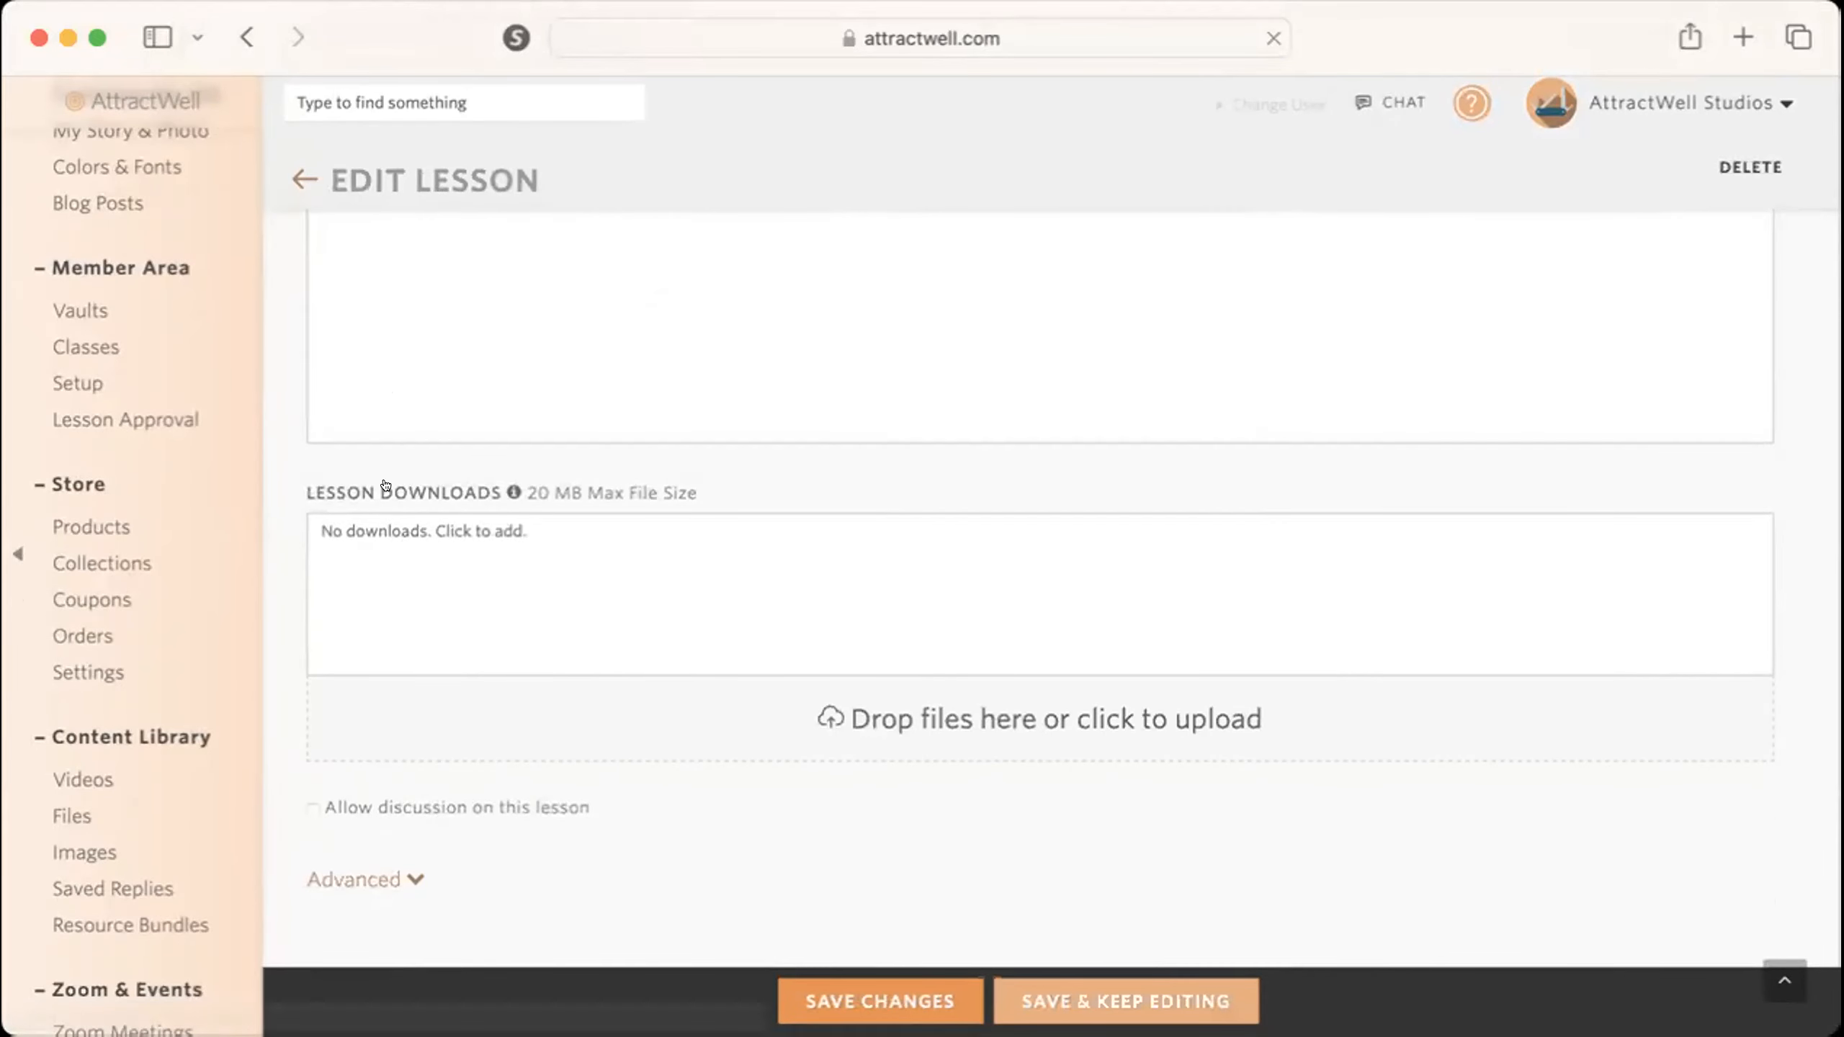
pyautogui.scroll(4, 385, 485)
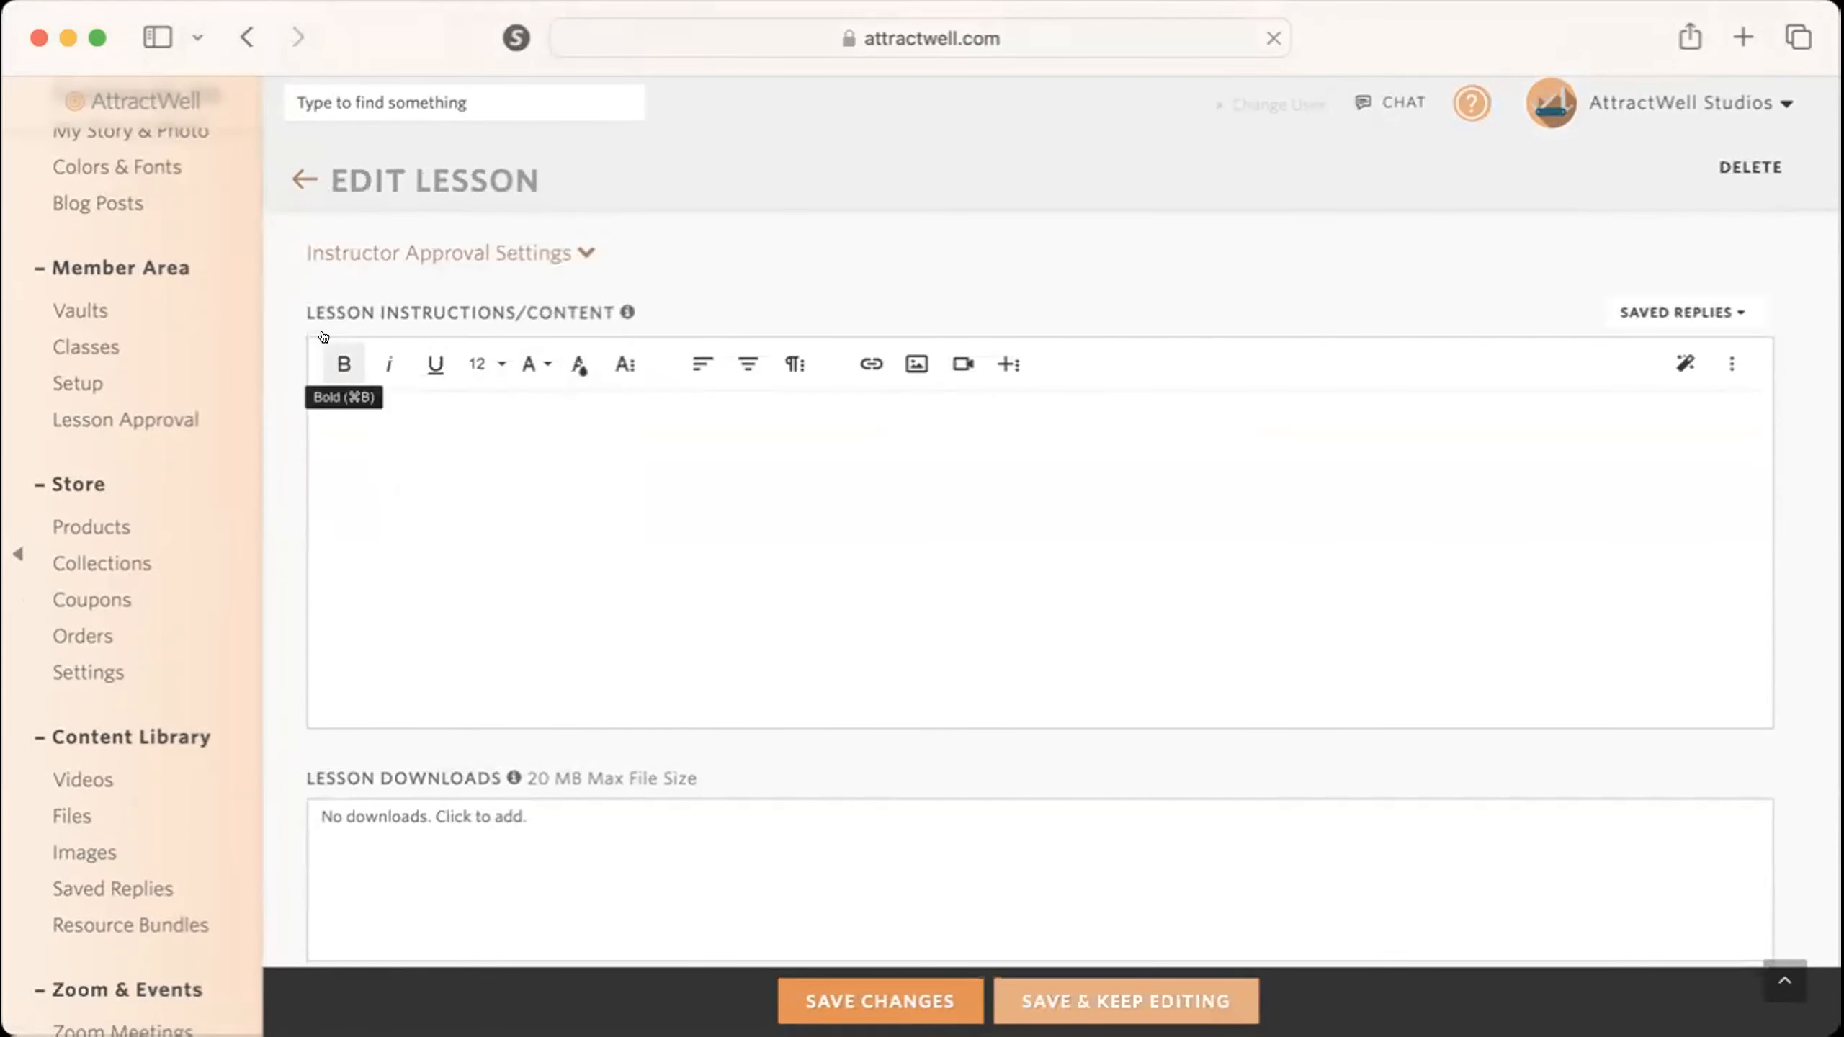
pyautogui.scroll(4, 323, 336)
pyautogui.scroll(-8, 475, 756)
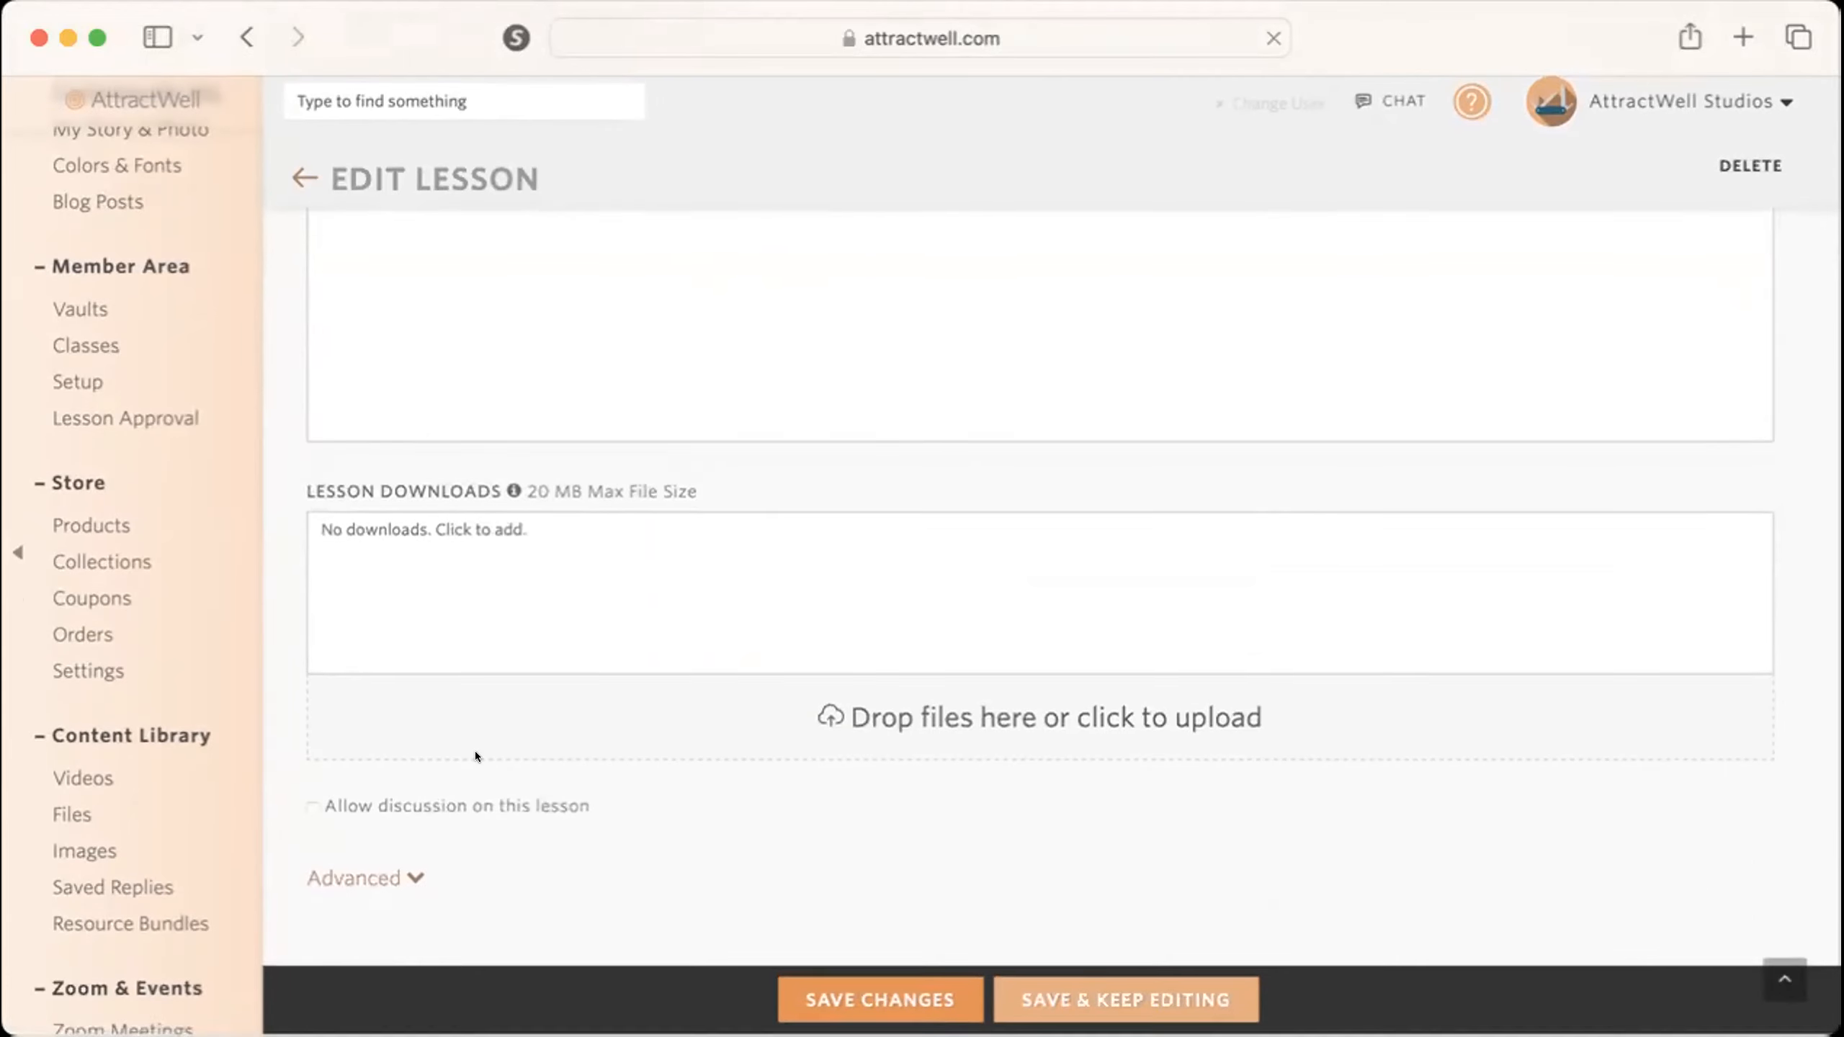
pyautogui.click(312, 807)
pyautogui.scroll(-2, 653, 864)
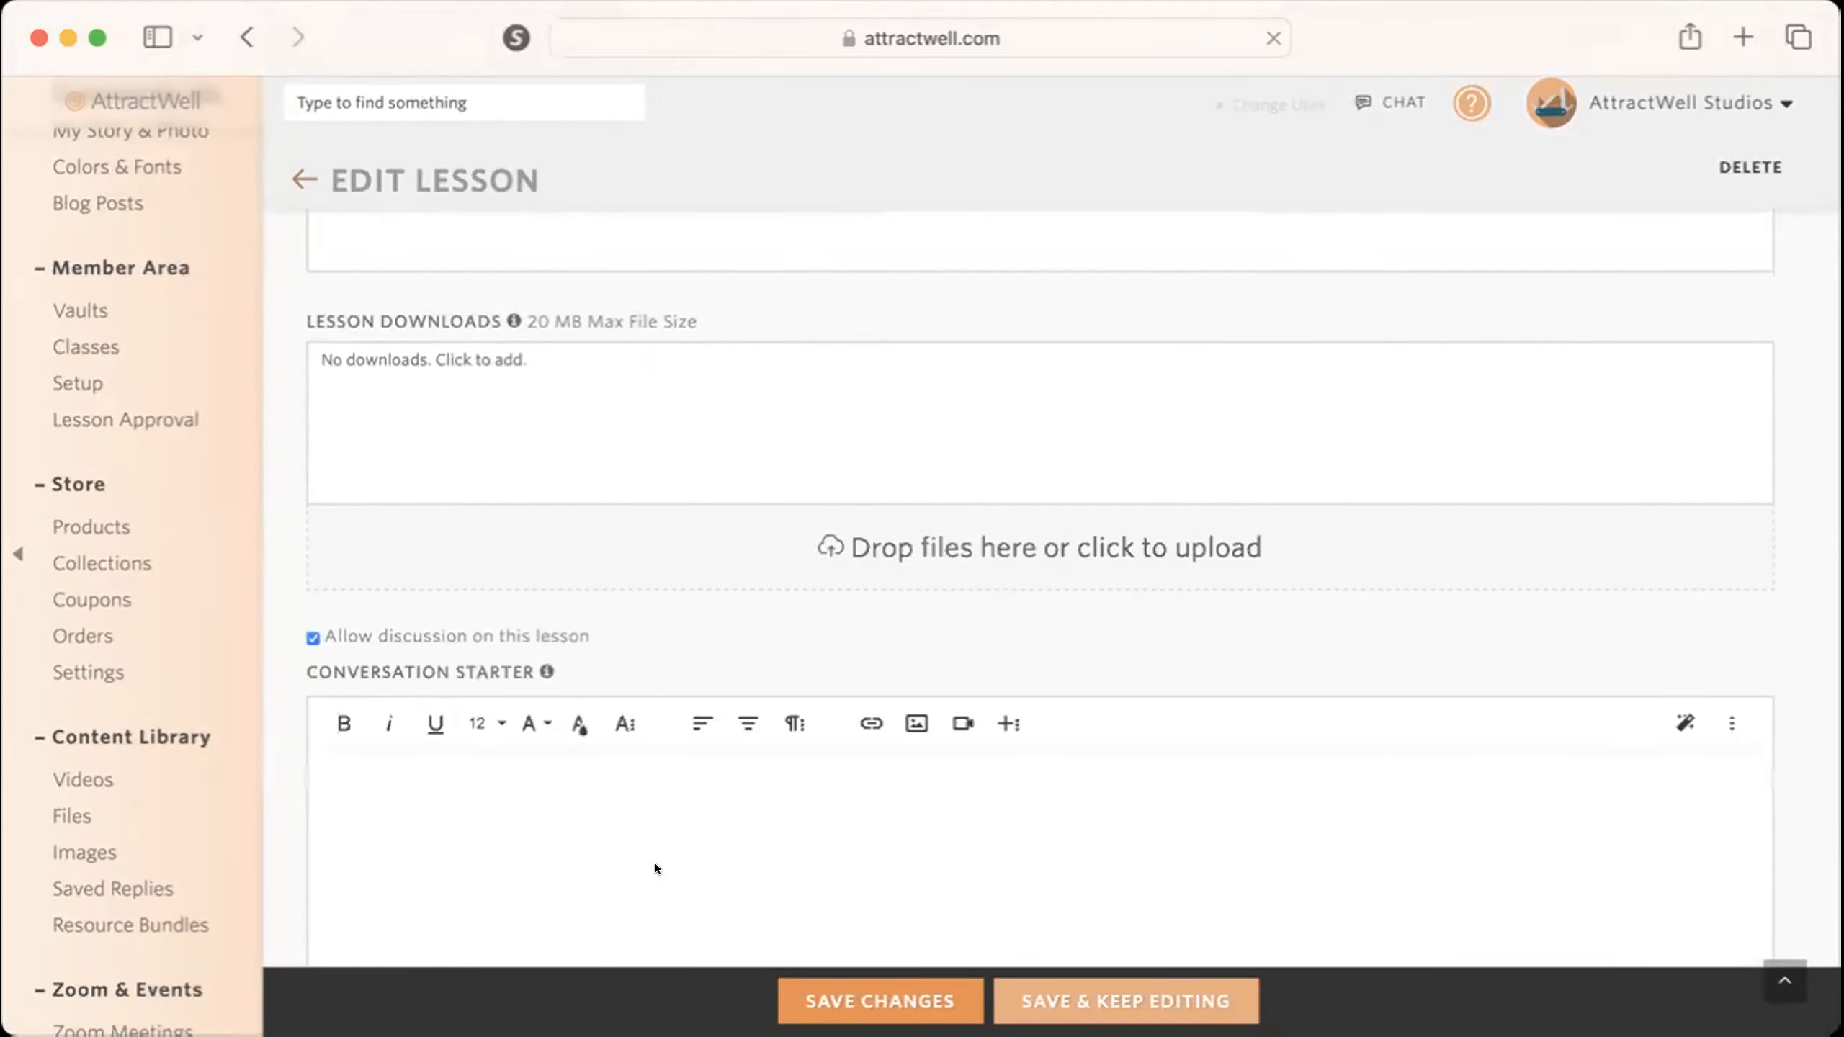
pyautogui.scroll(-3, 654, 863)
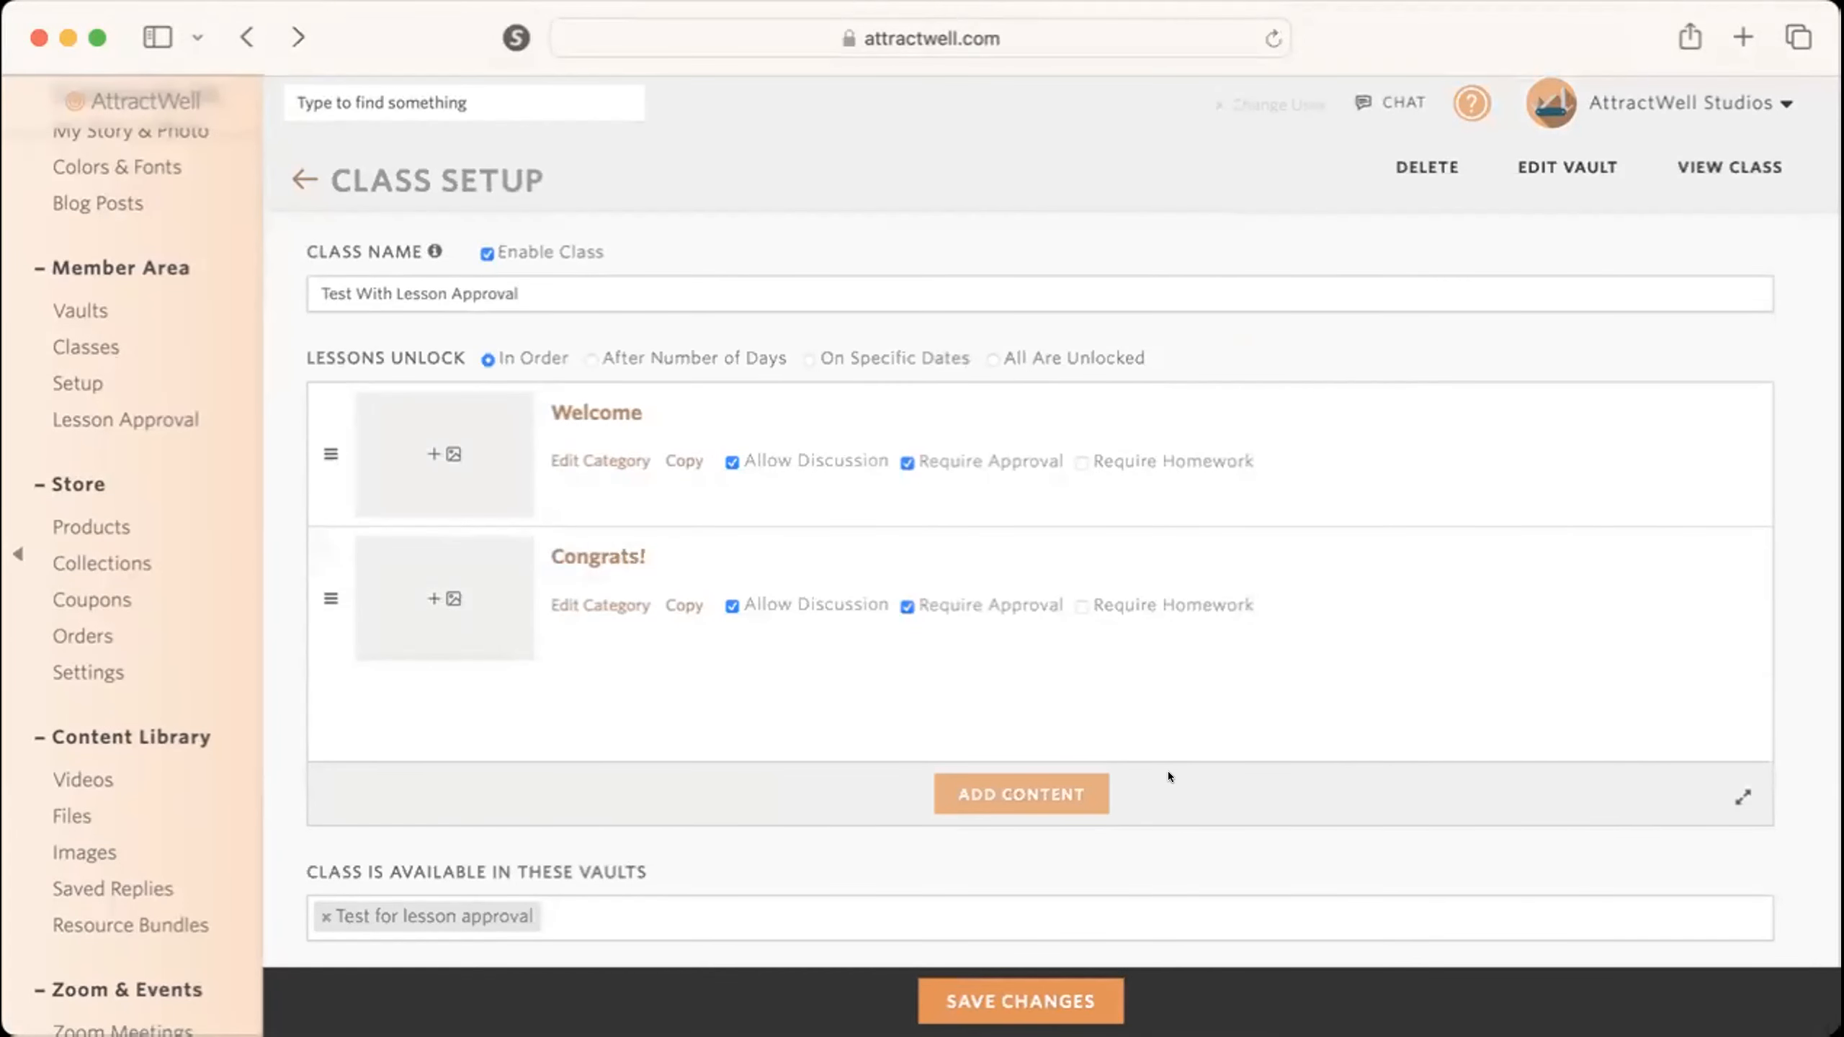
# Save the class's discussion settings and bring up the choice for adding a lesson.
pyautogui.click(1075, 788)
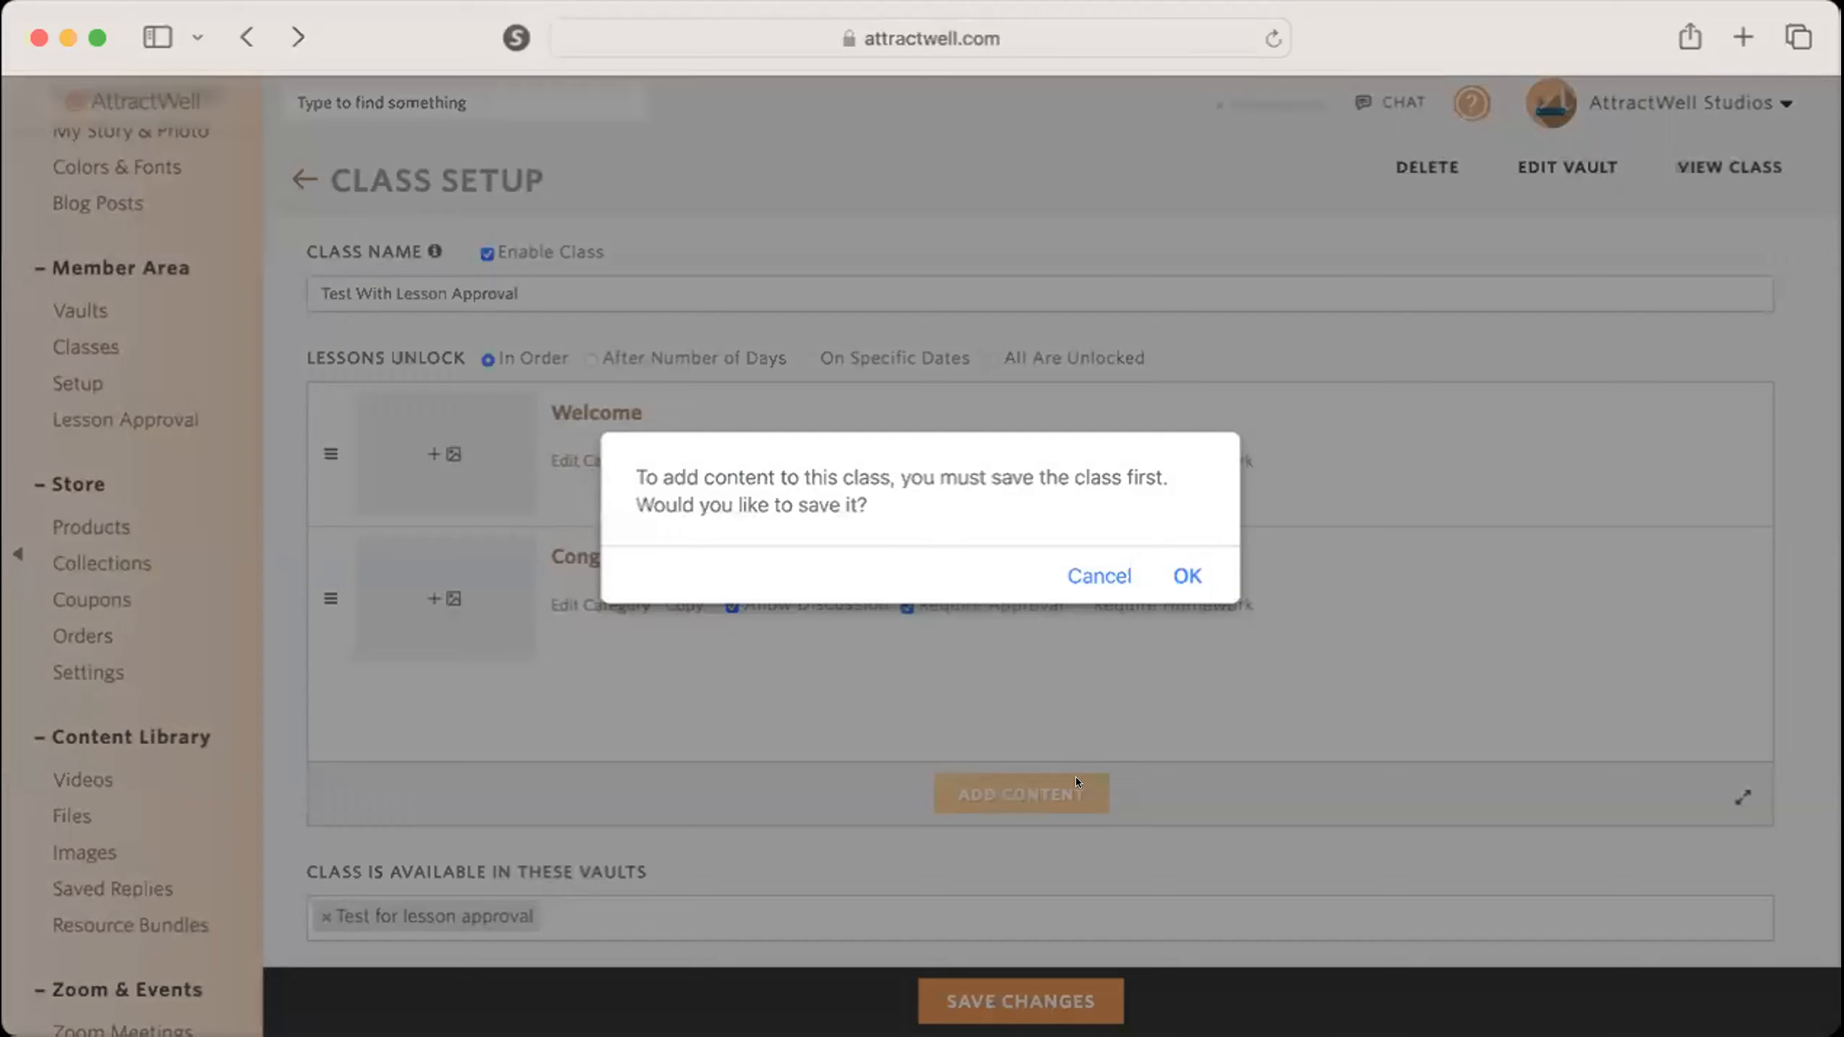
pyautogui.click(1173, 557)
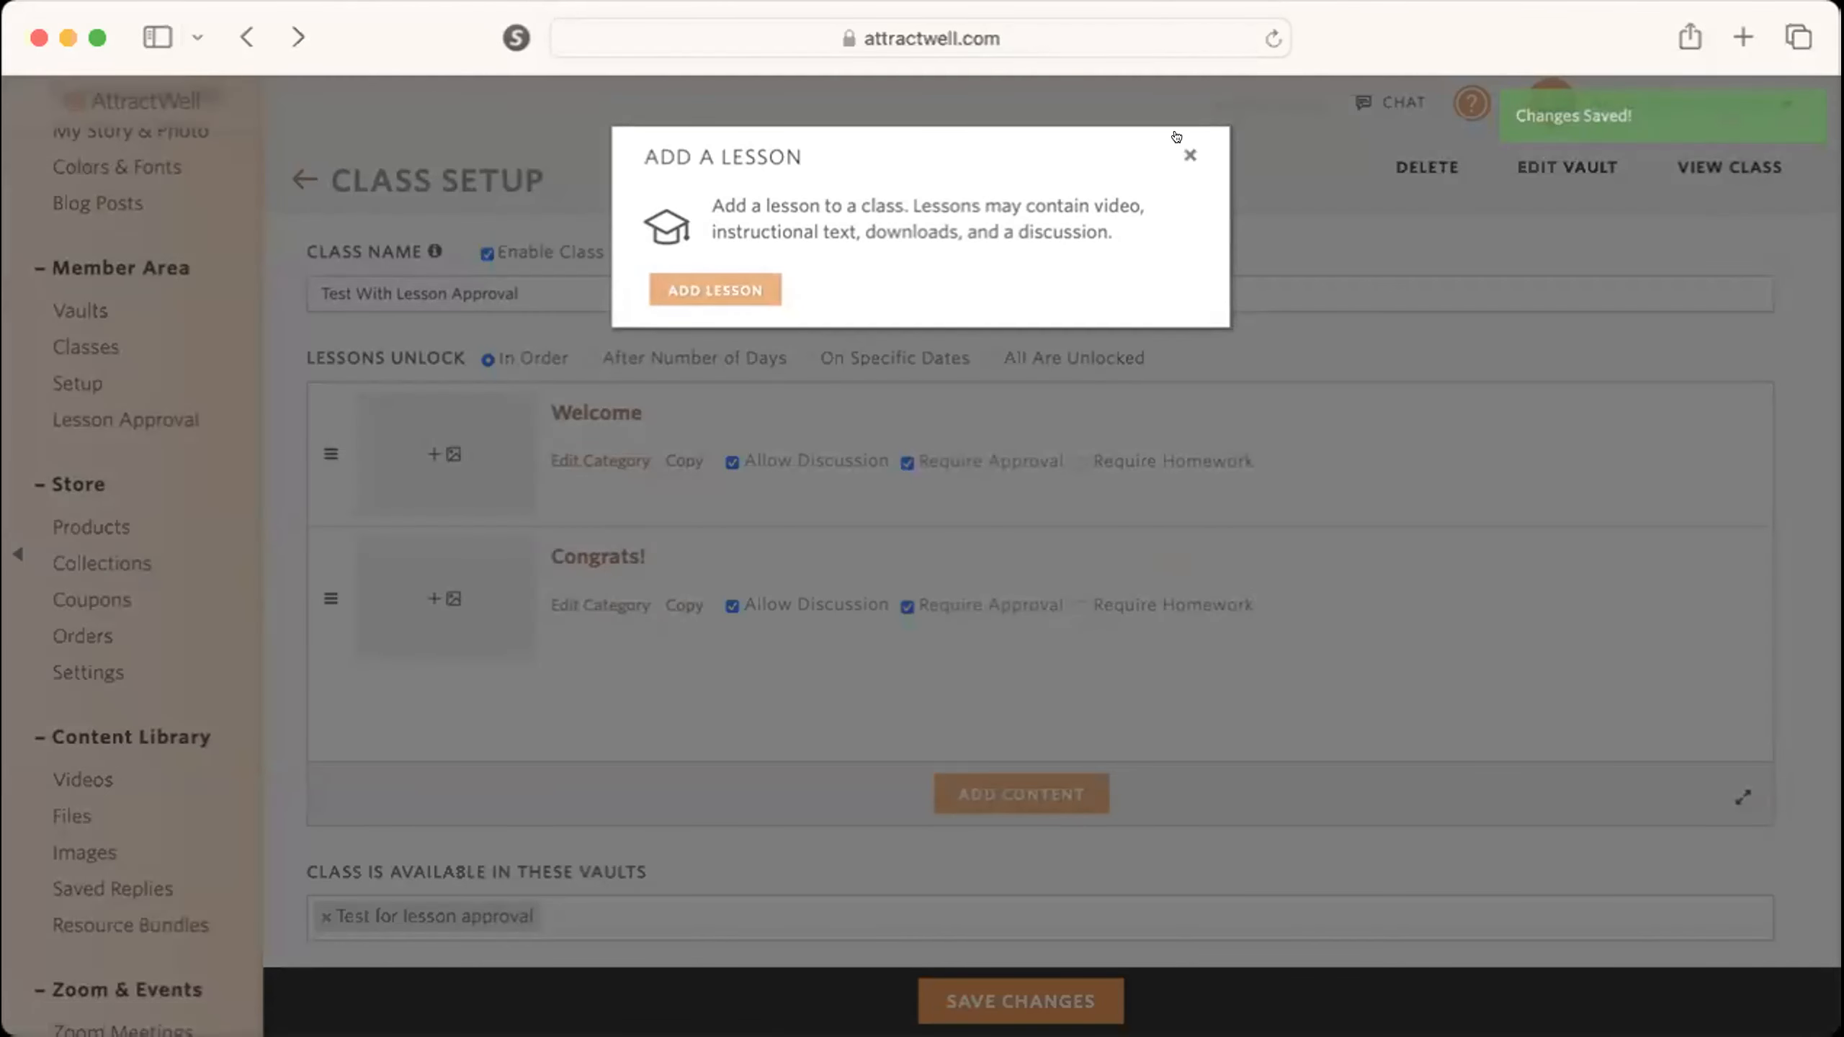
# Return to the Test for lesson approval vault and copy the page "Live Calls + Recordings [Impact Amplifier Academy]" into its contents.
pyautogui.click(1187, 154)
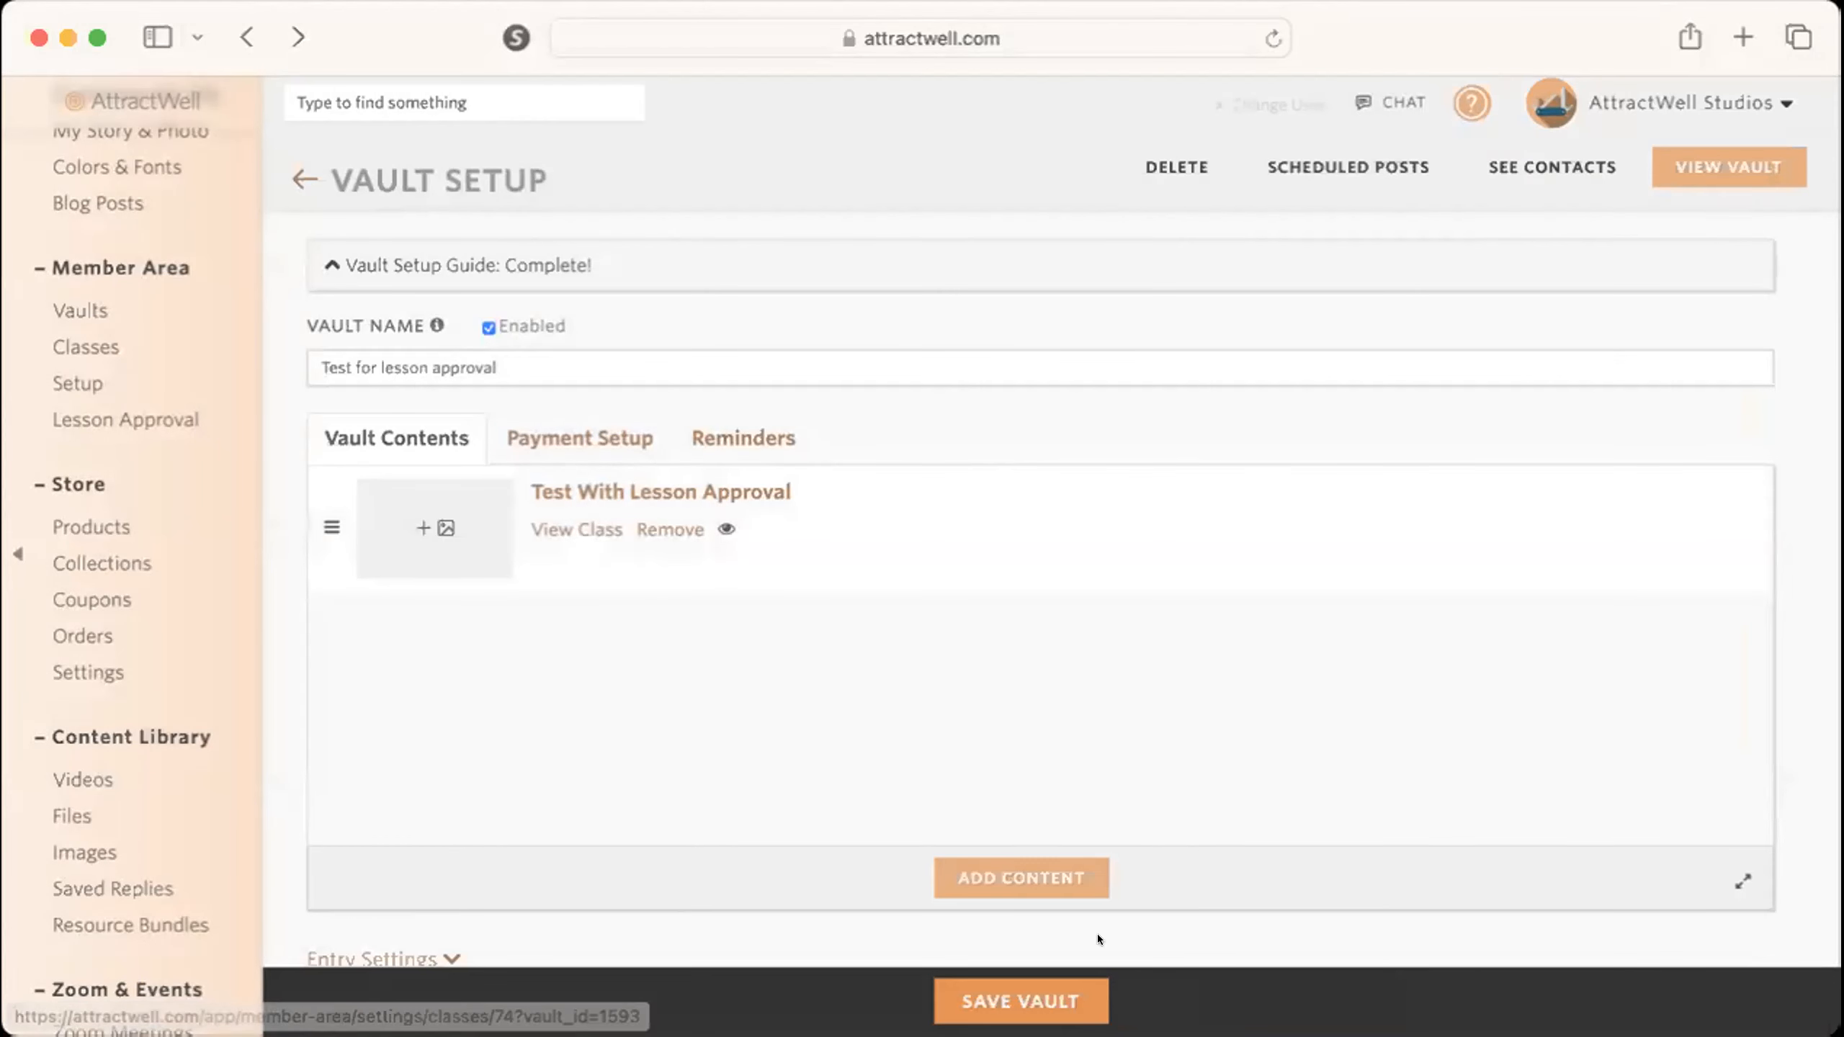
pyautogui.click(1028, 871)
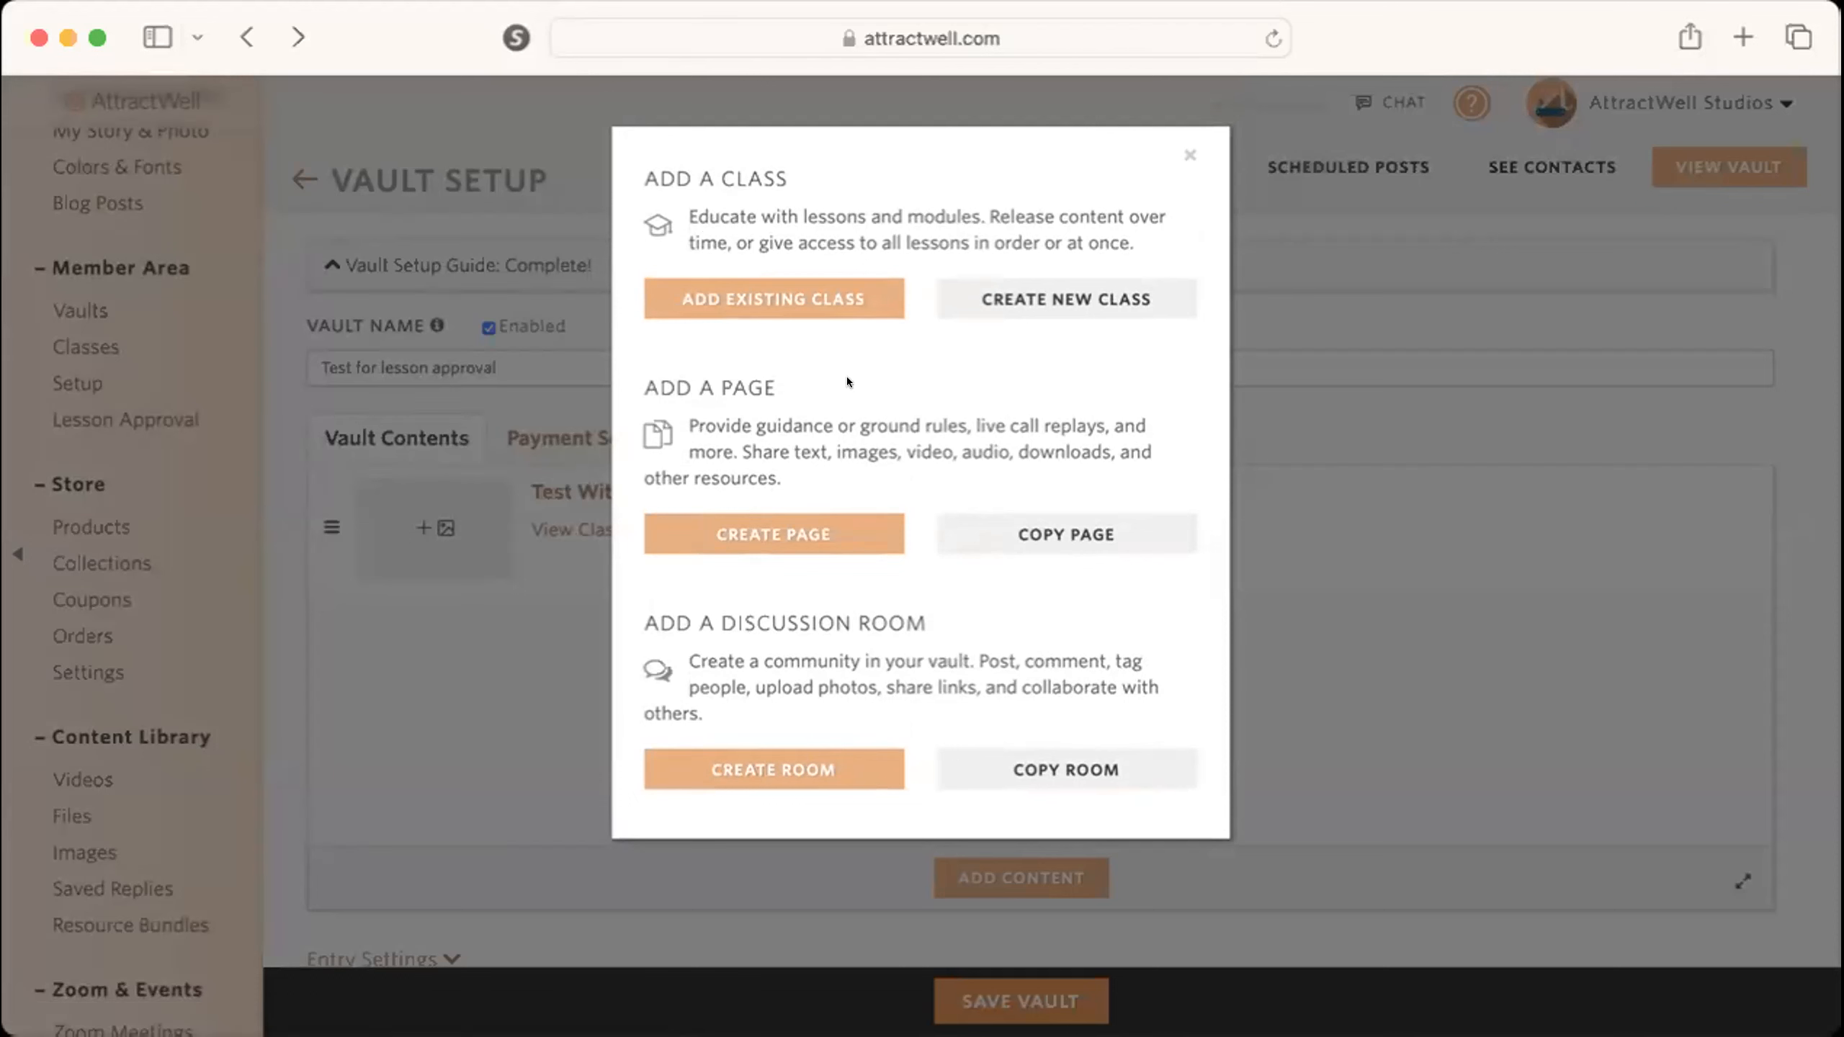
pyautogui.click(1066, 521)
pyautogui.click(809, 202)
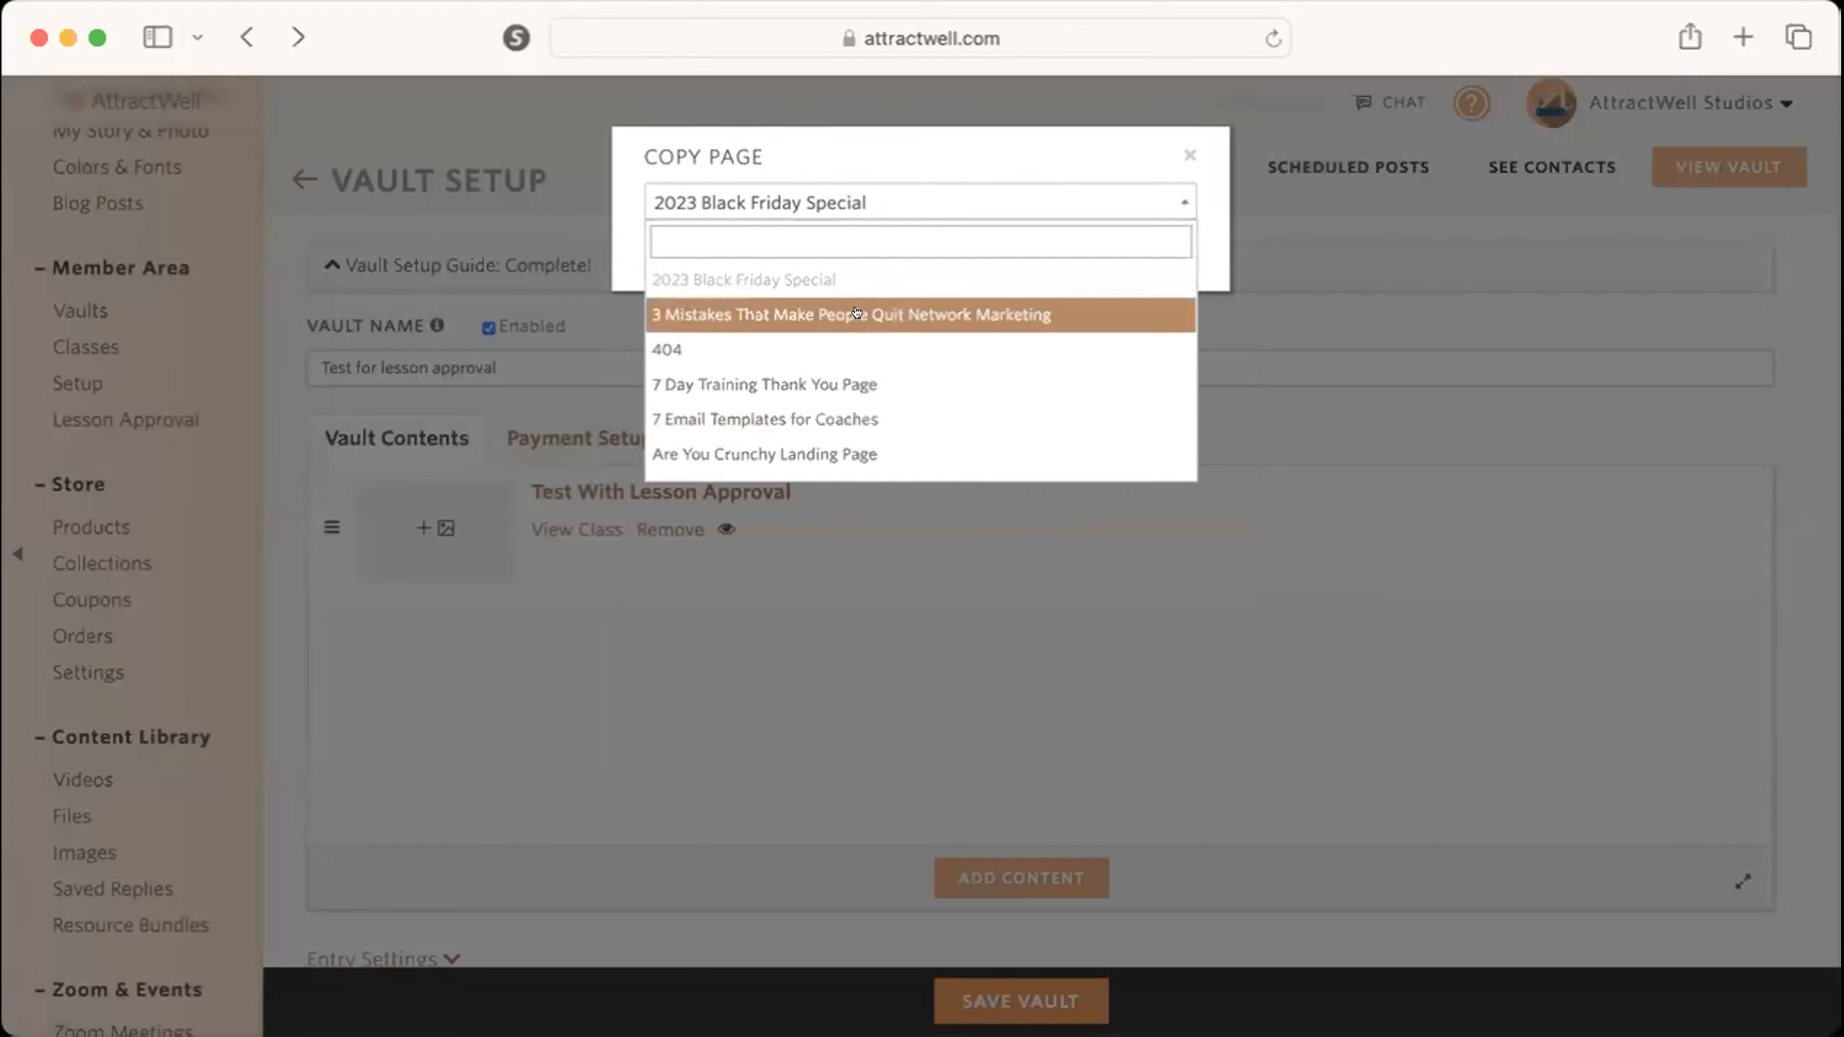
pyautogui.write('va')
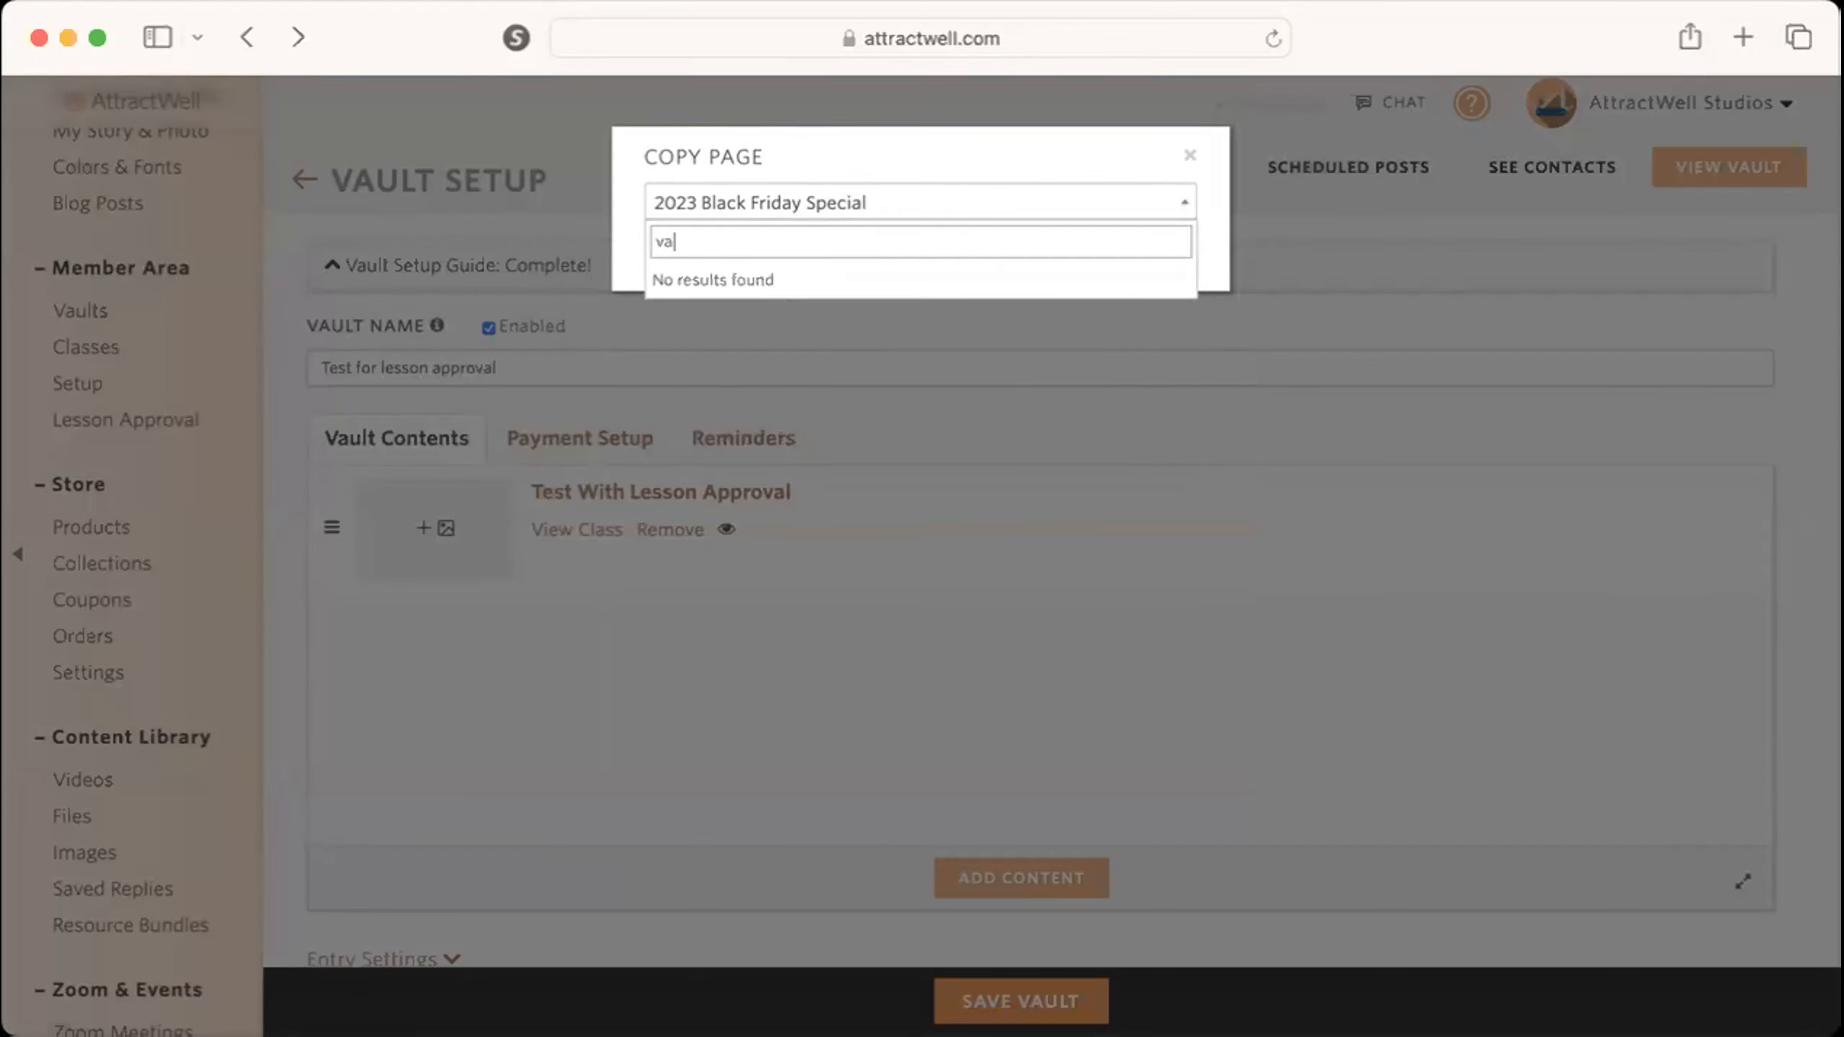
pyautogui.press('BackSpace')
pyautogui.press('BackSpace')
pyautogui.write('live cal')
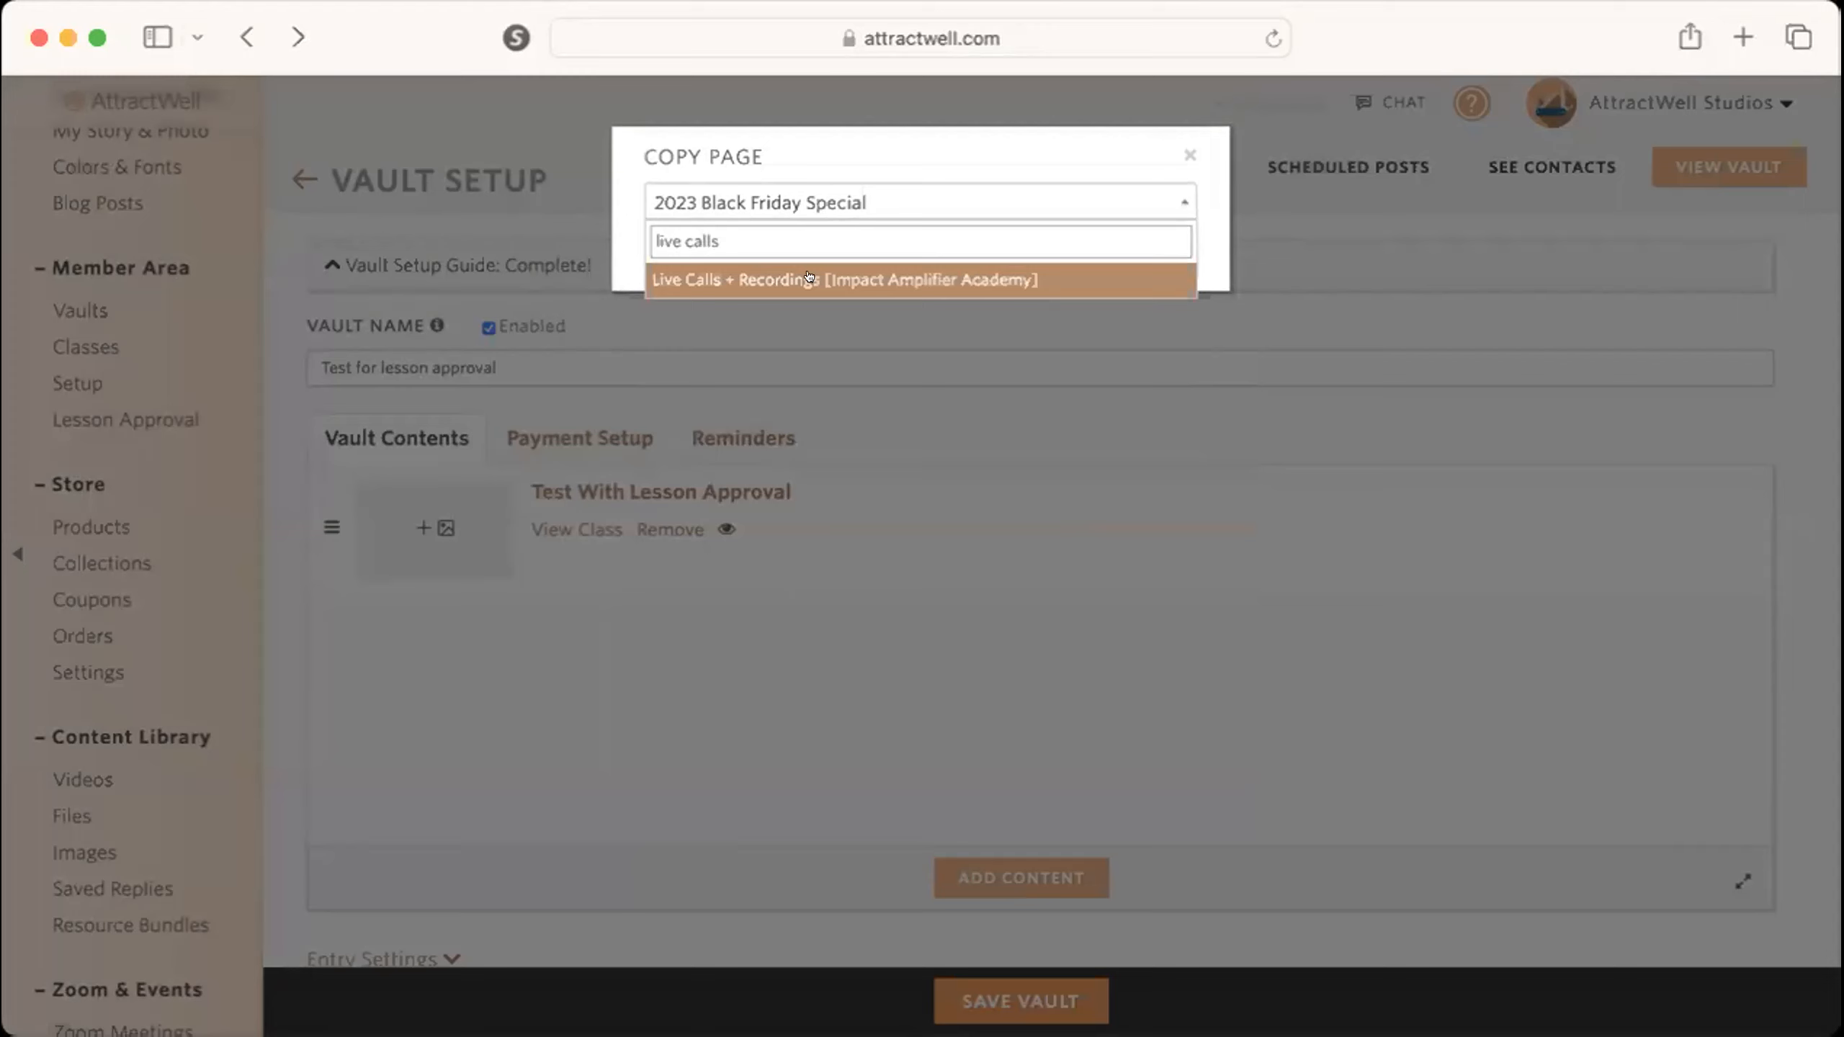
pyautogui.write('ls')
pyautogui.click(809, 278)
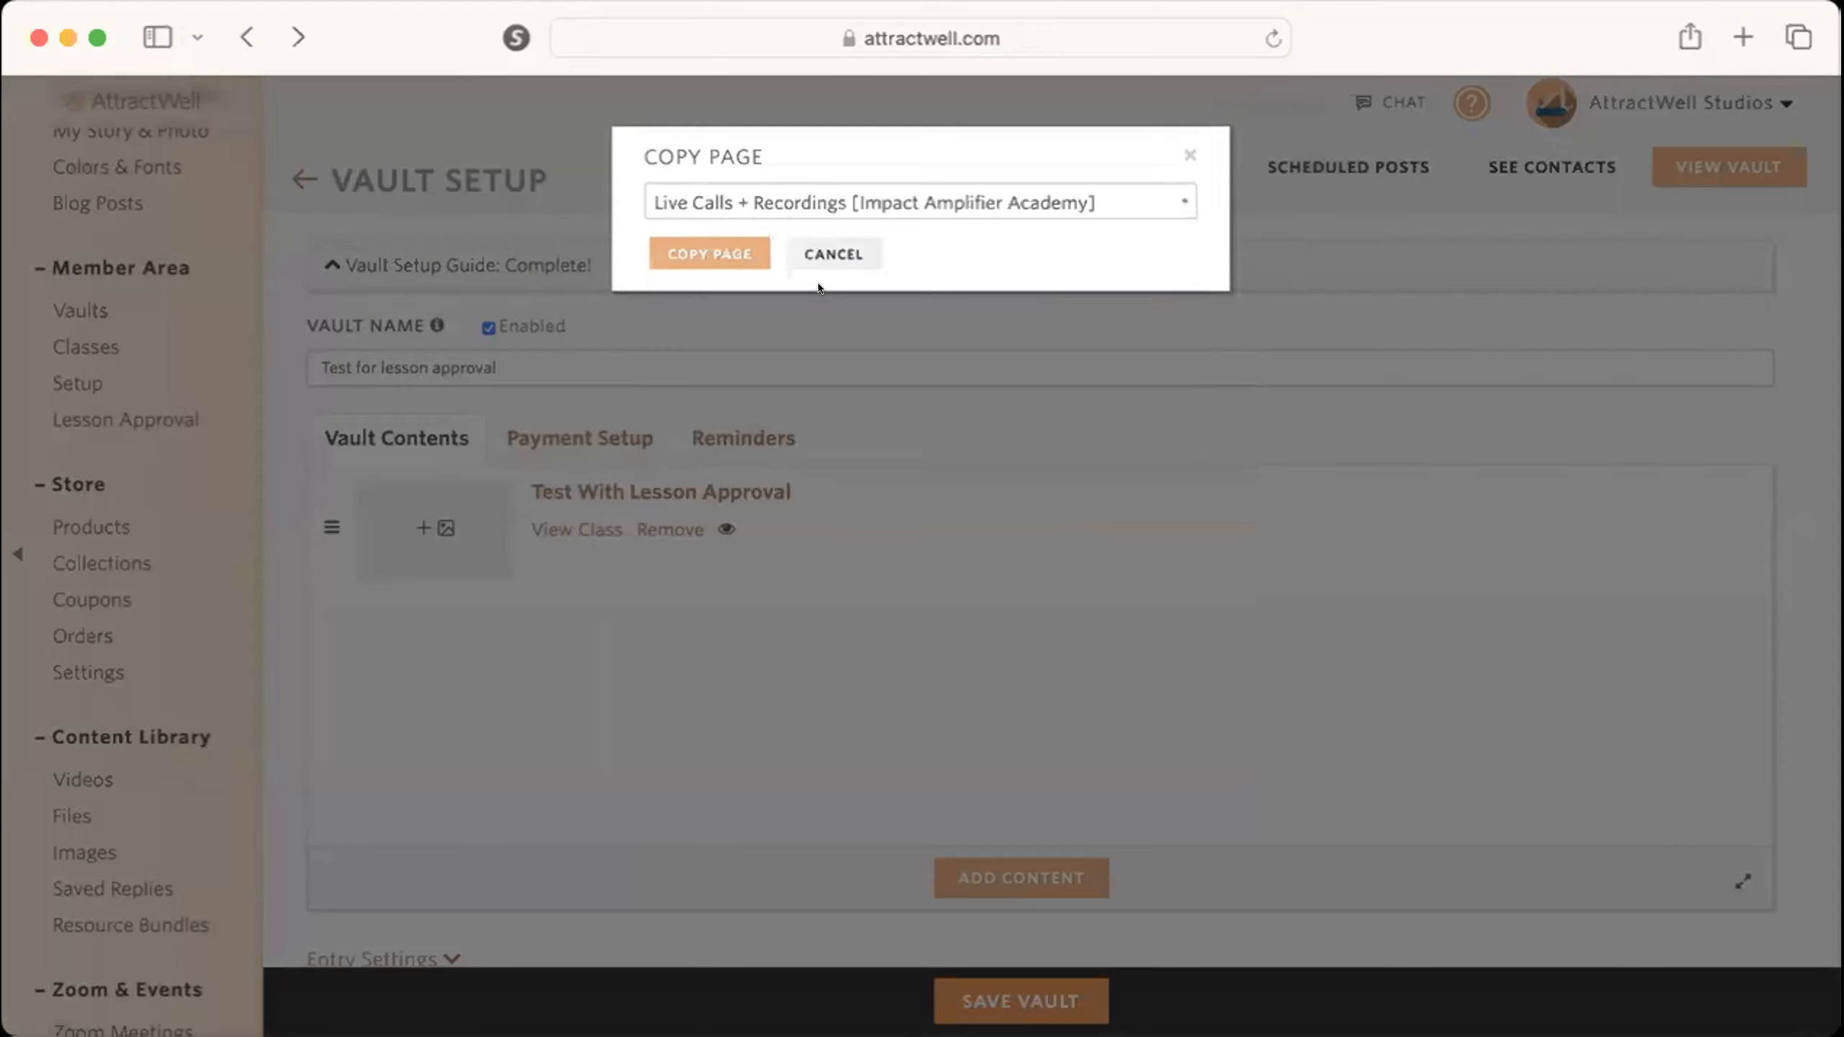
pyautogui.click(710, 251)
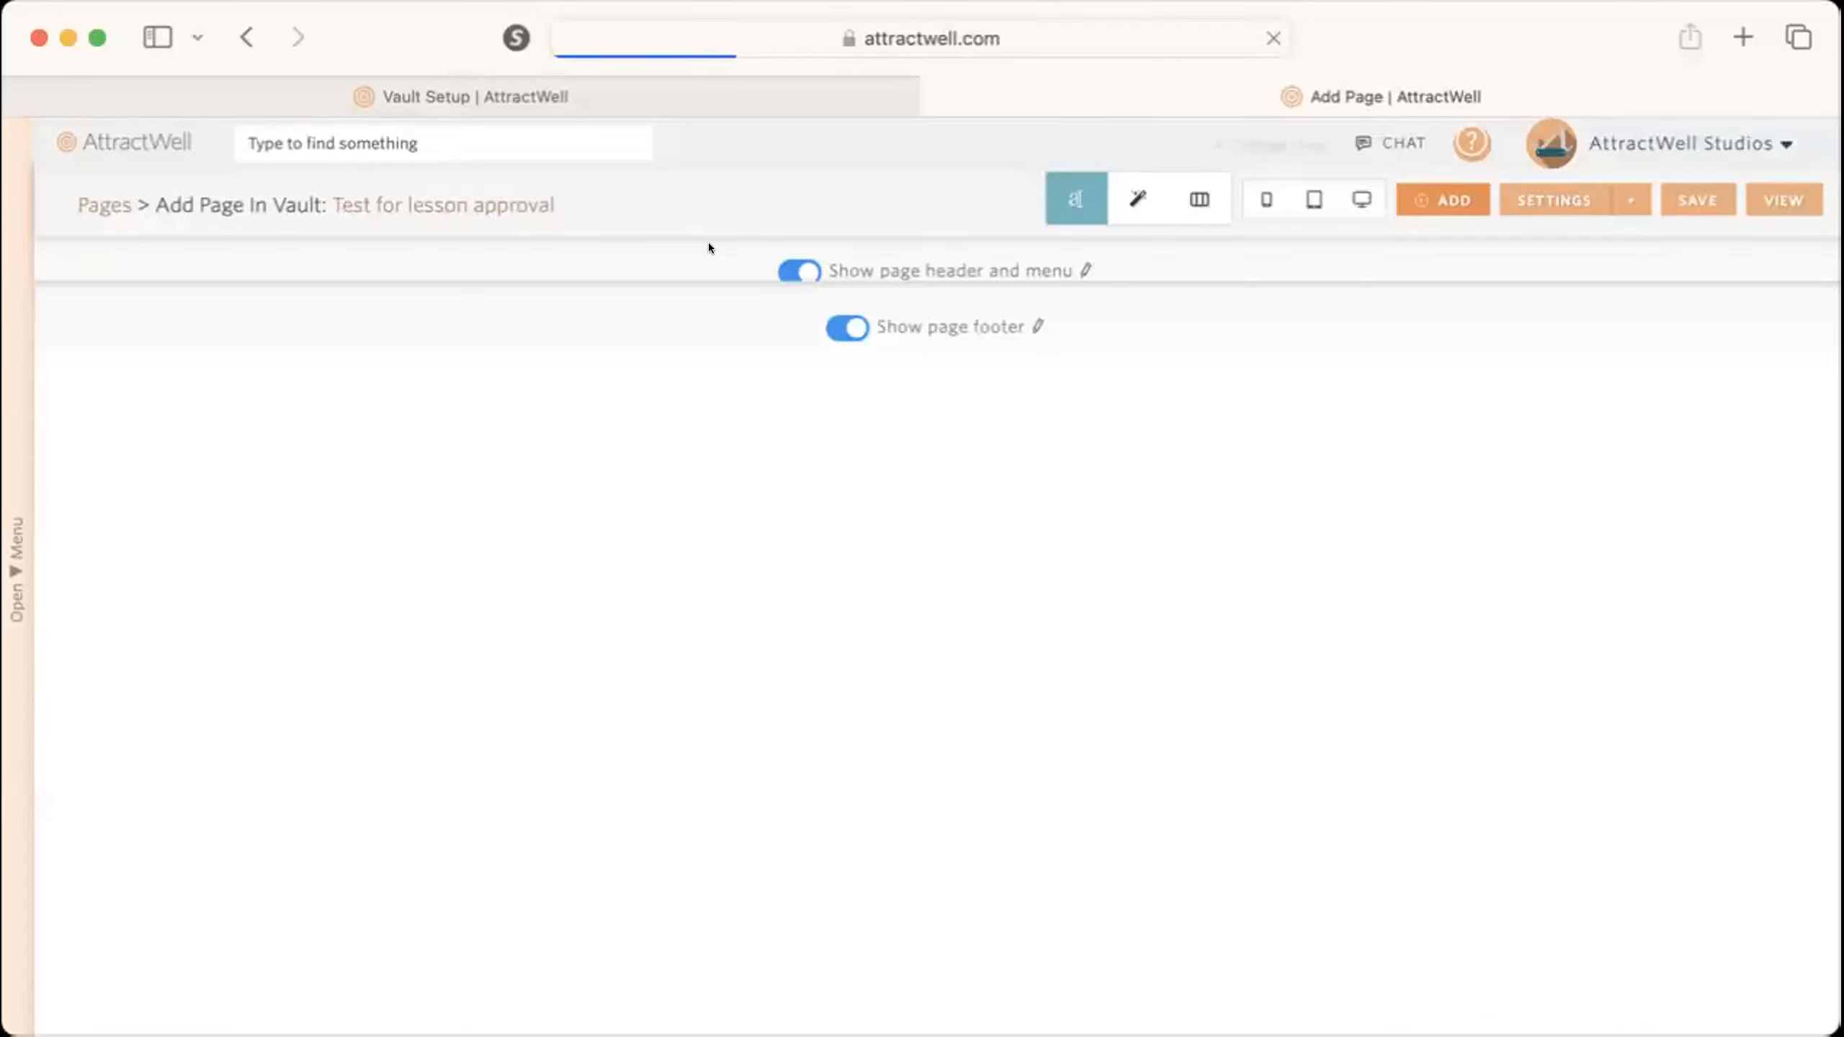
# Examine the copied page's live call banner and Coaching Call Recordings section in the page editor.
pyautogui.scroll(-2, 916, 658)
pyautogui.scroll(2, 917, 657)
pyautogui.scroll(-2, 916, 658)
pyautogui.scroll(-20, 916, 658)
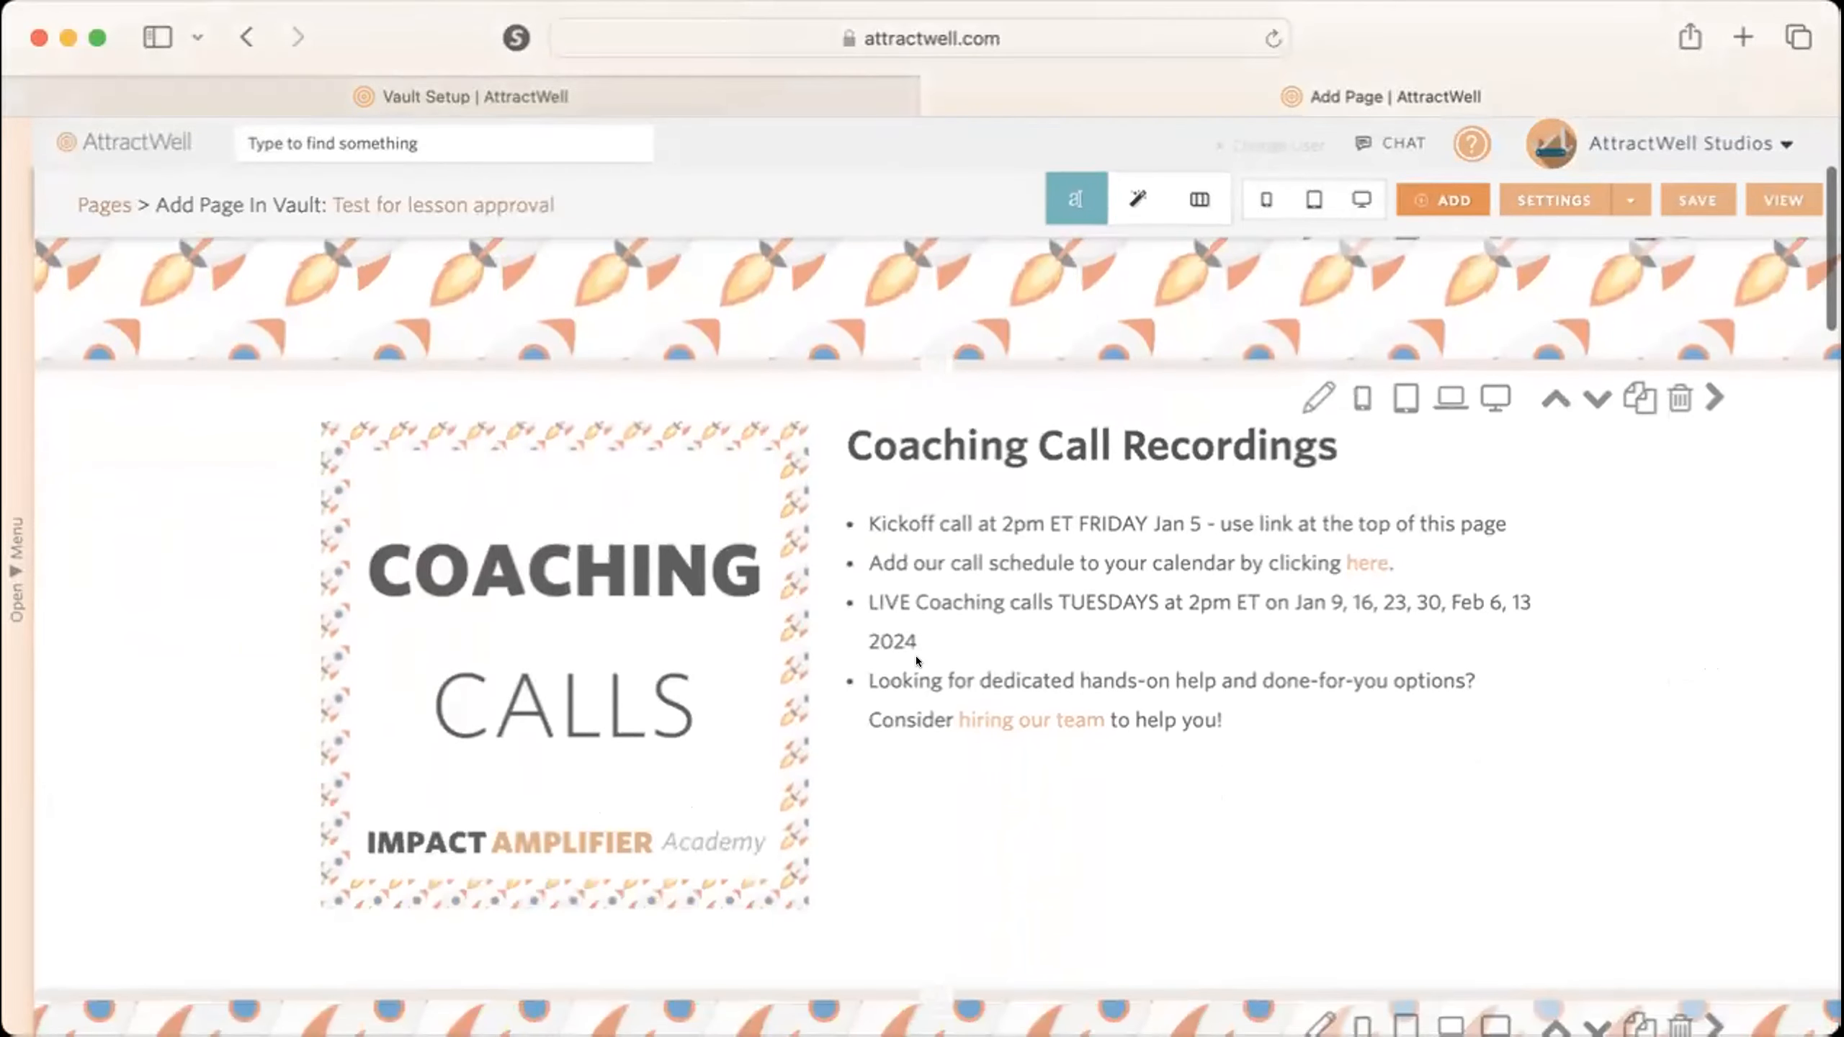
pyautogui.scroll(10, 916, 656)
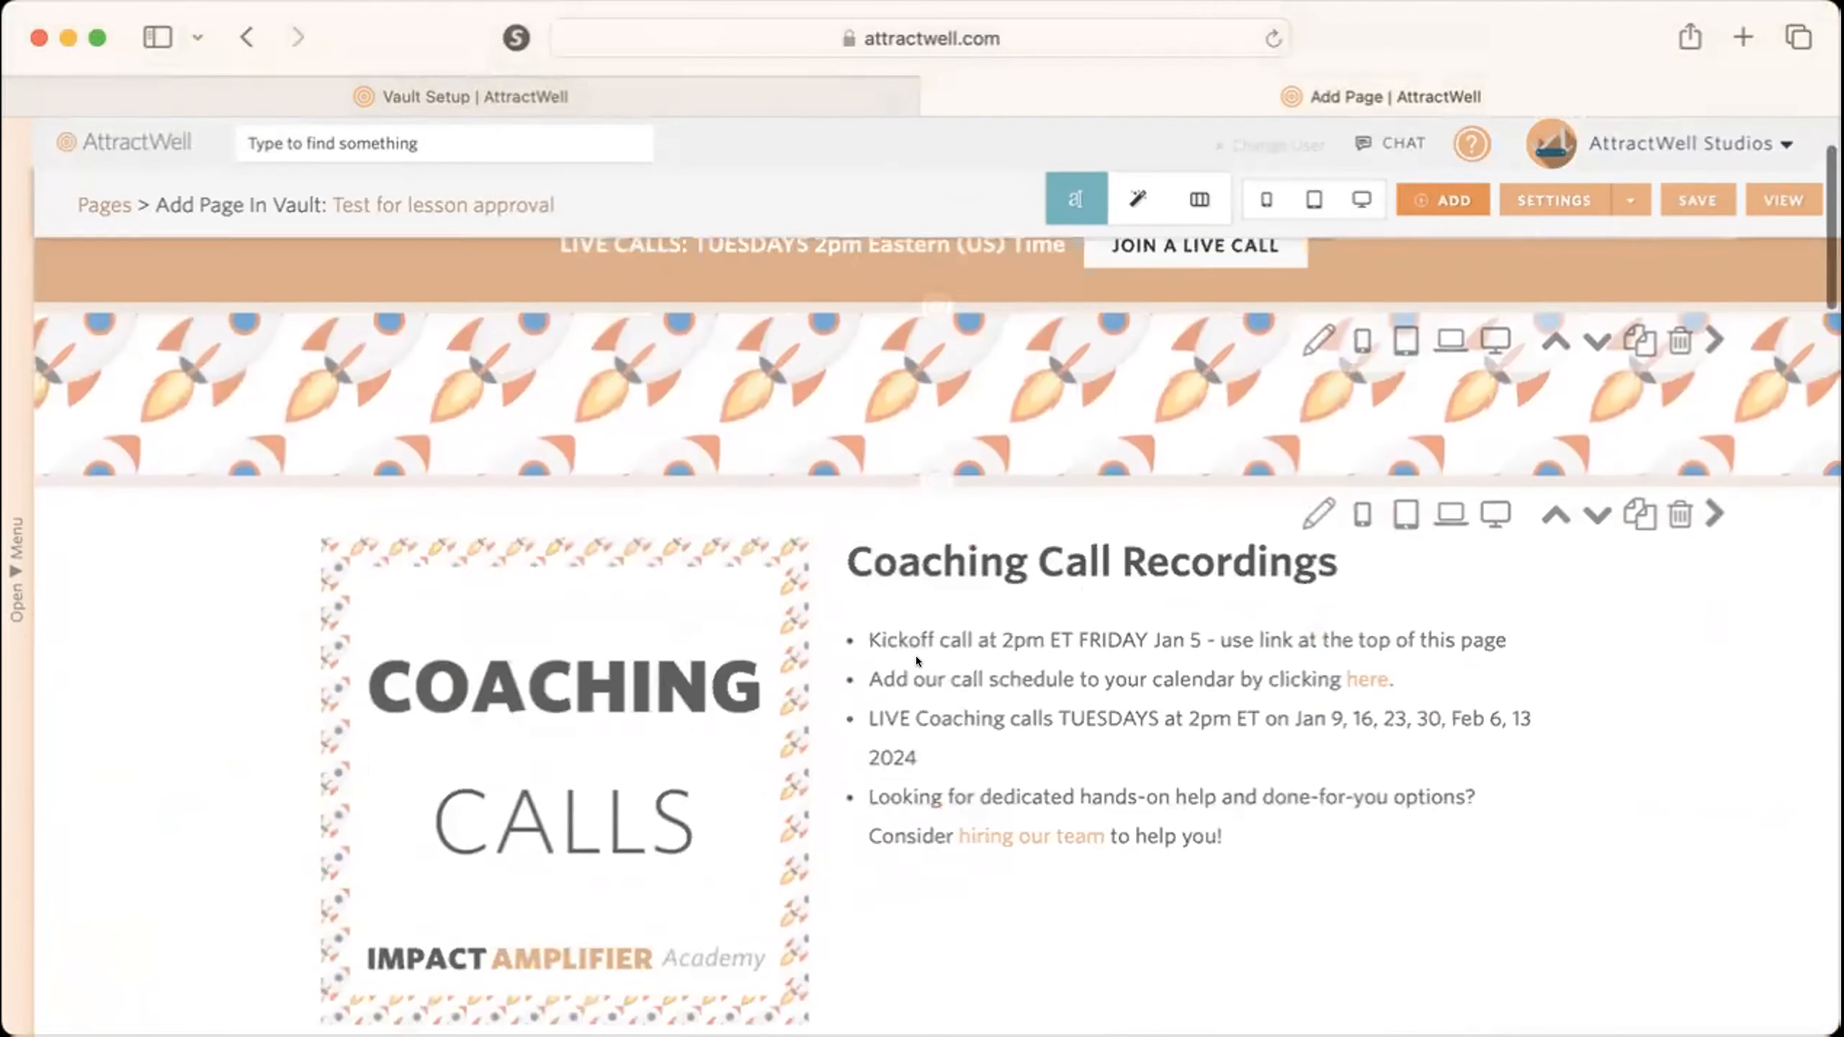
pyautogui.scroll(-15, 818, 377)
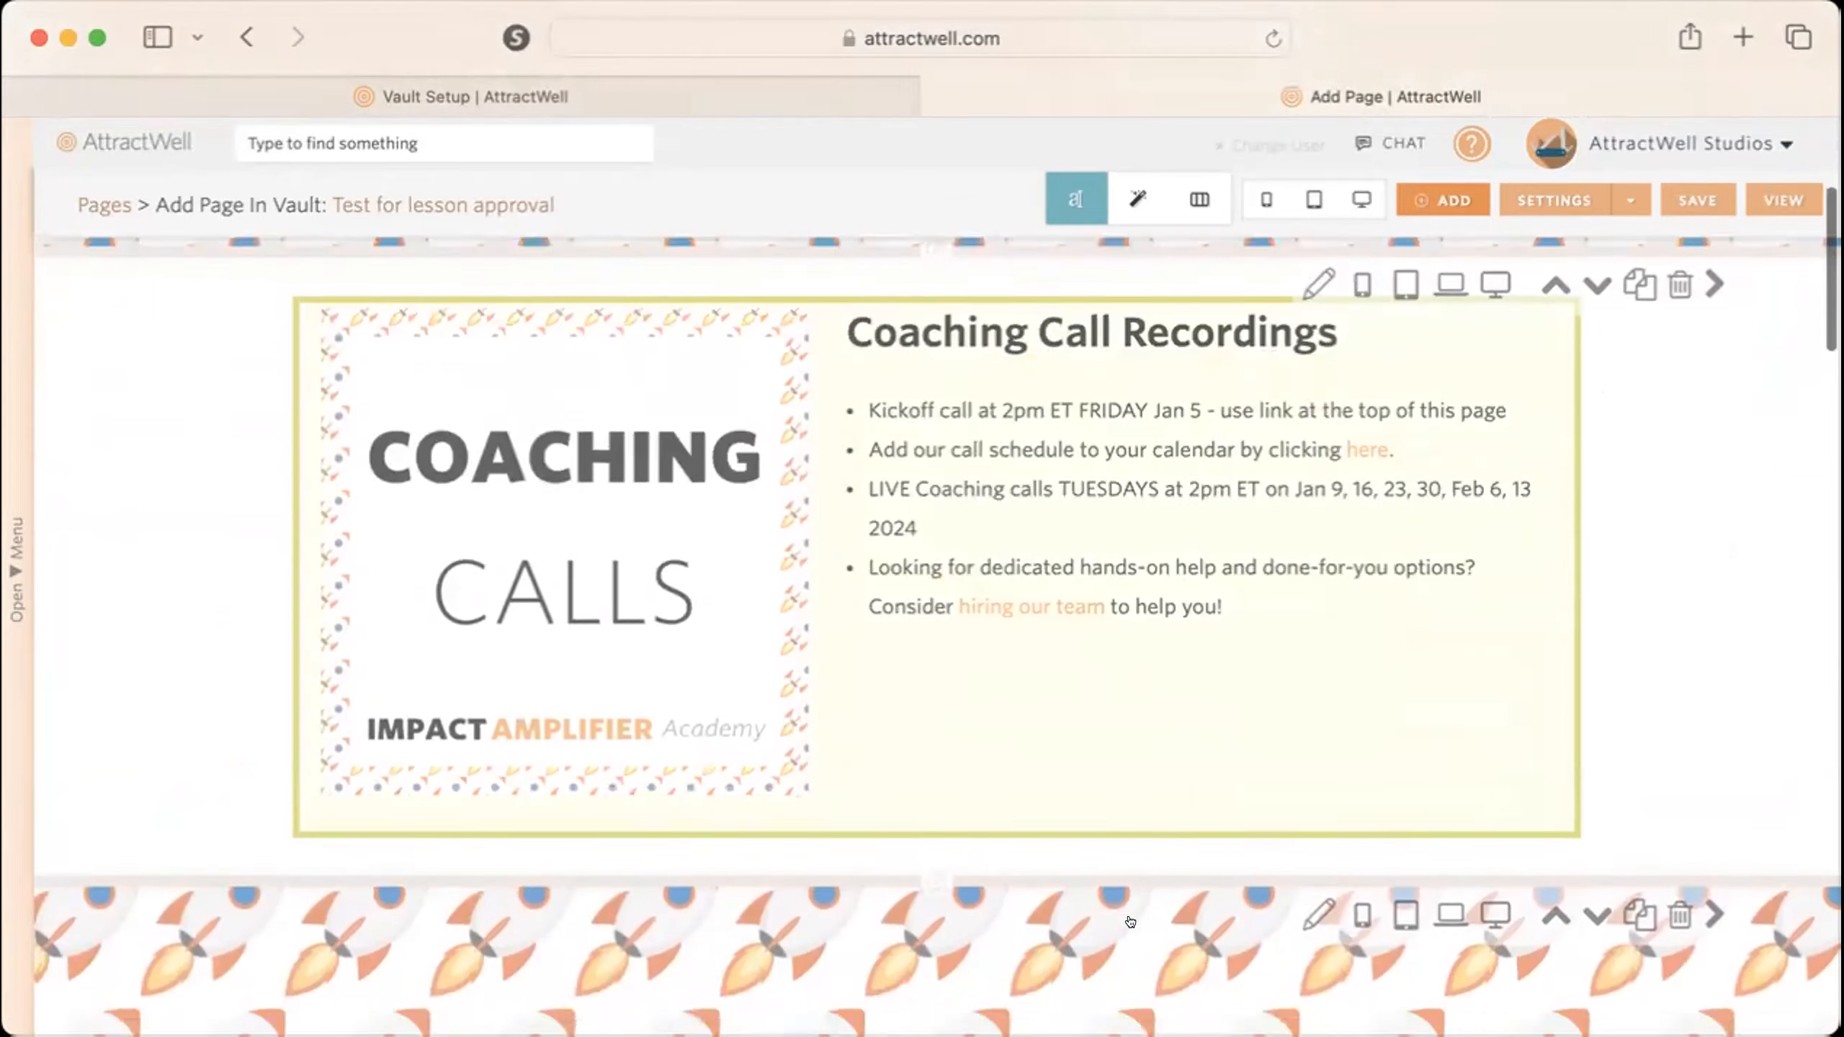
pyautogui.scroll(10, 1128, 921)
pyautogui.scroll(8, 1128, 921)
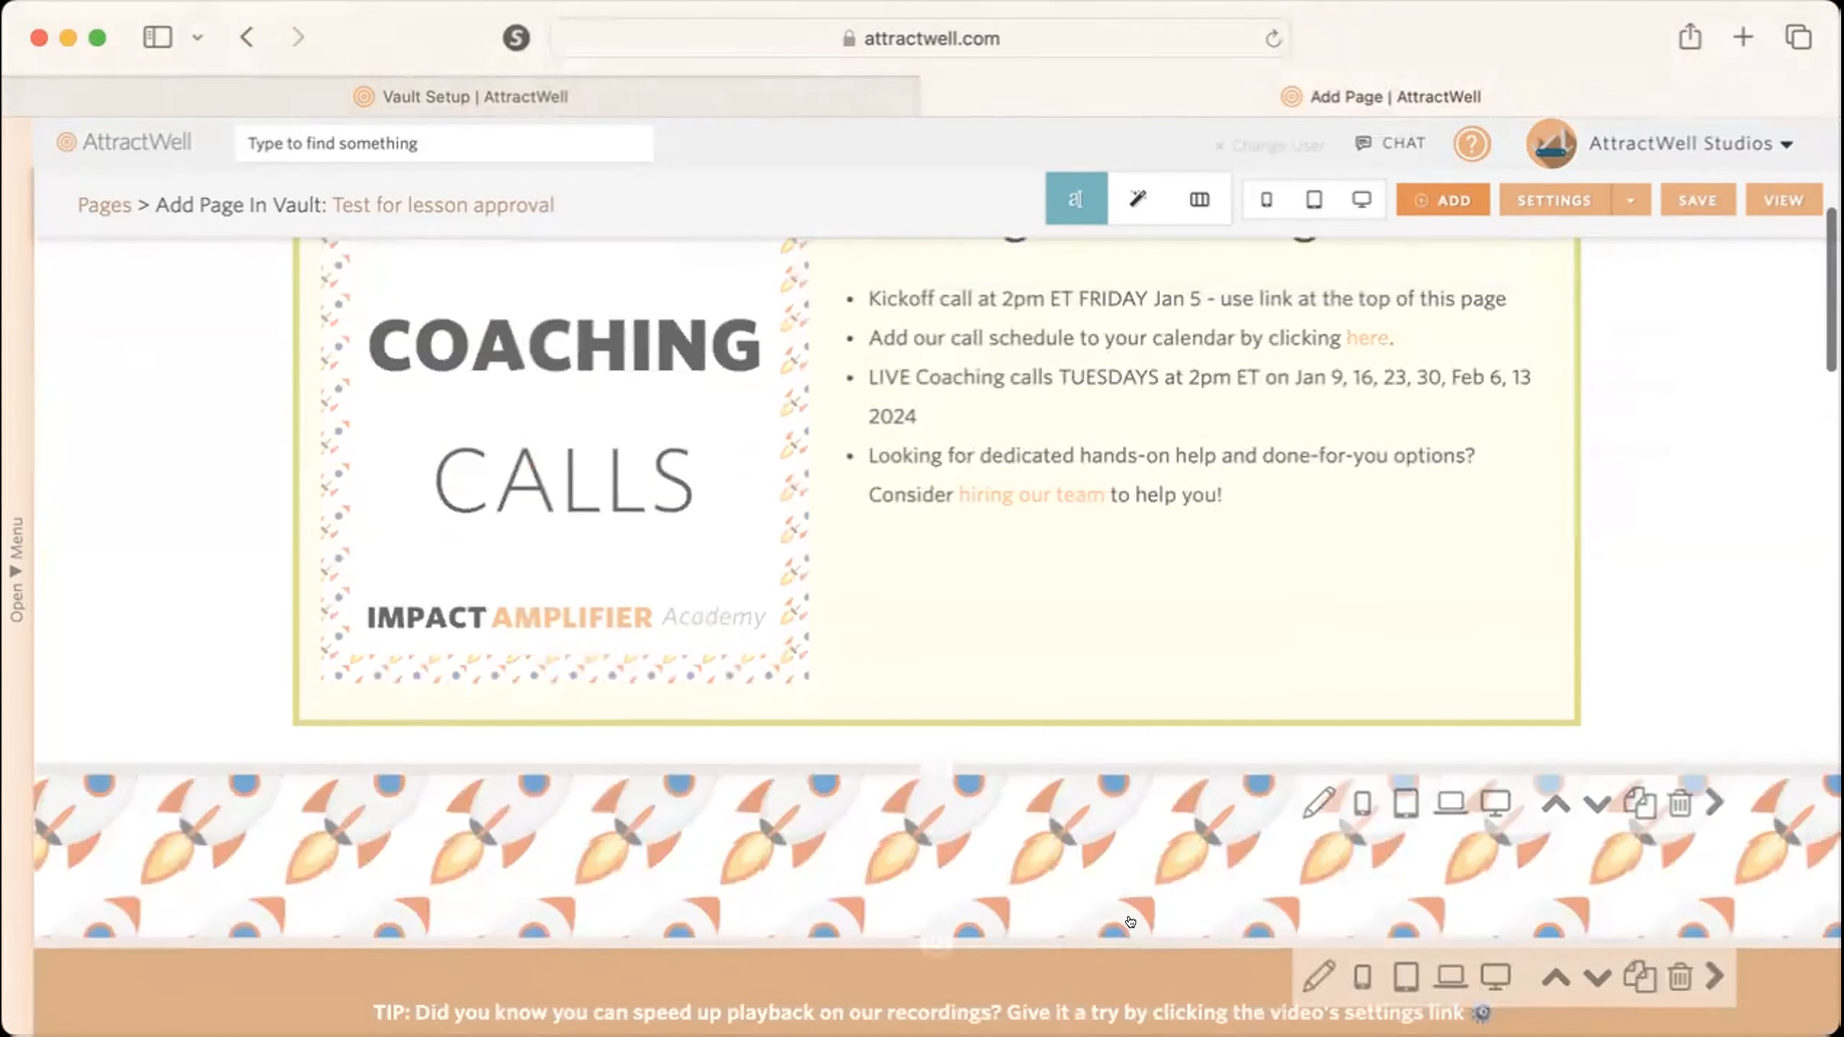
pyautogui.scroll(-2, 899, 712)
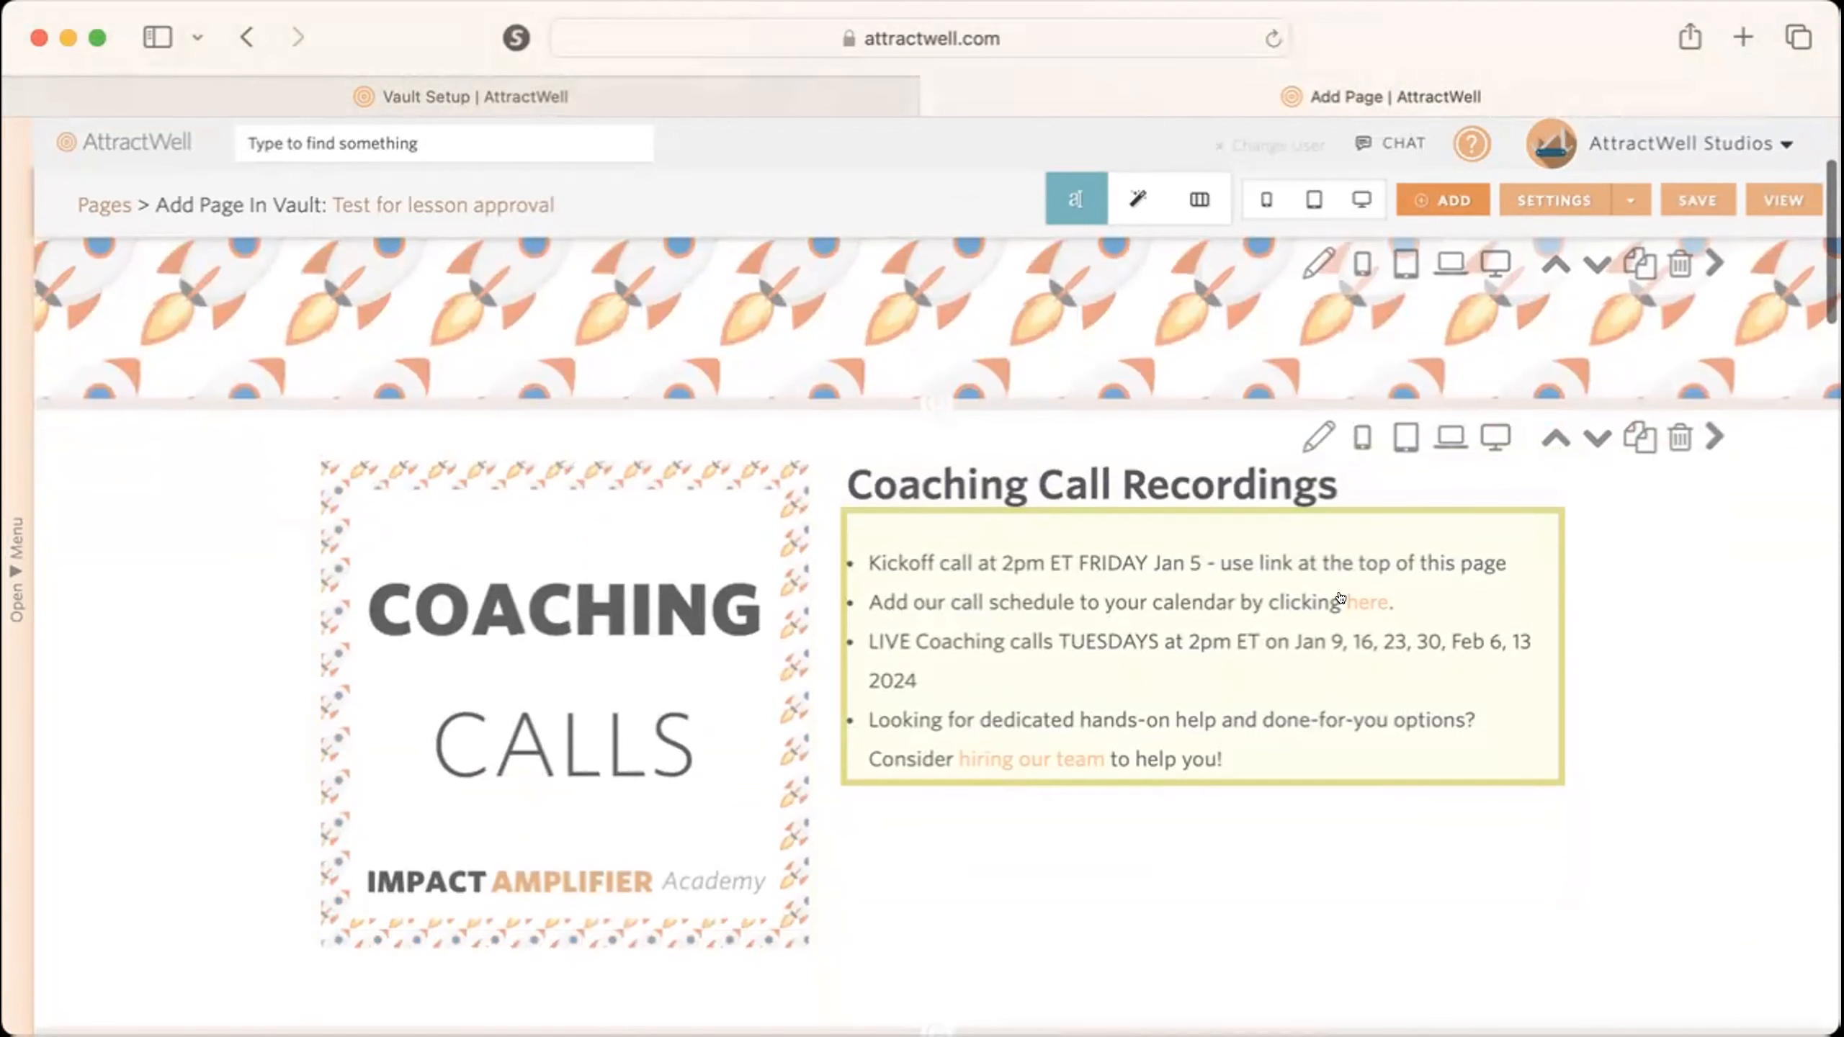
# Preview the copied page in desktop view and look through its call schedule and the weekly call recordings.
pyautogui.click(1361, 199)
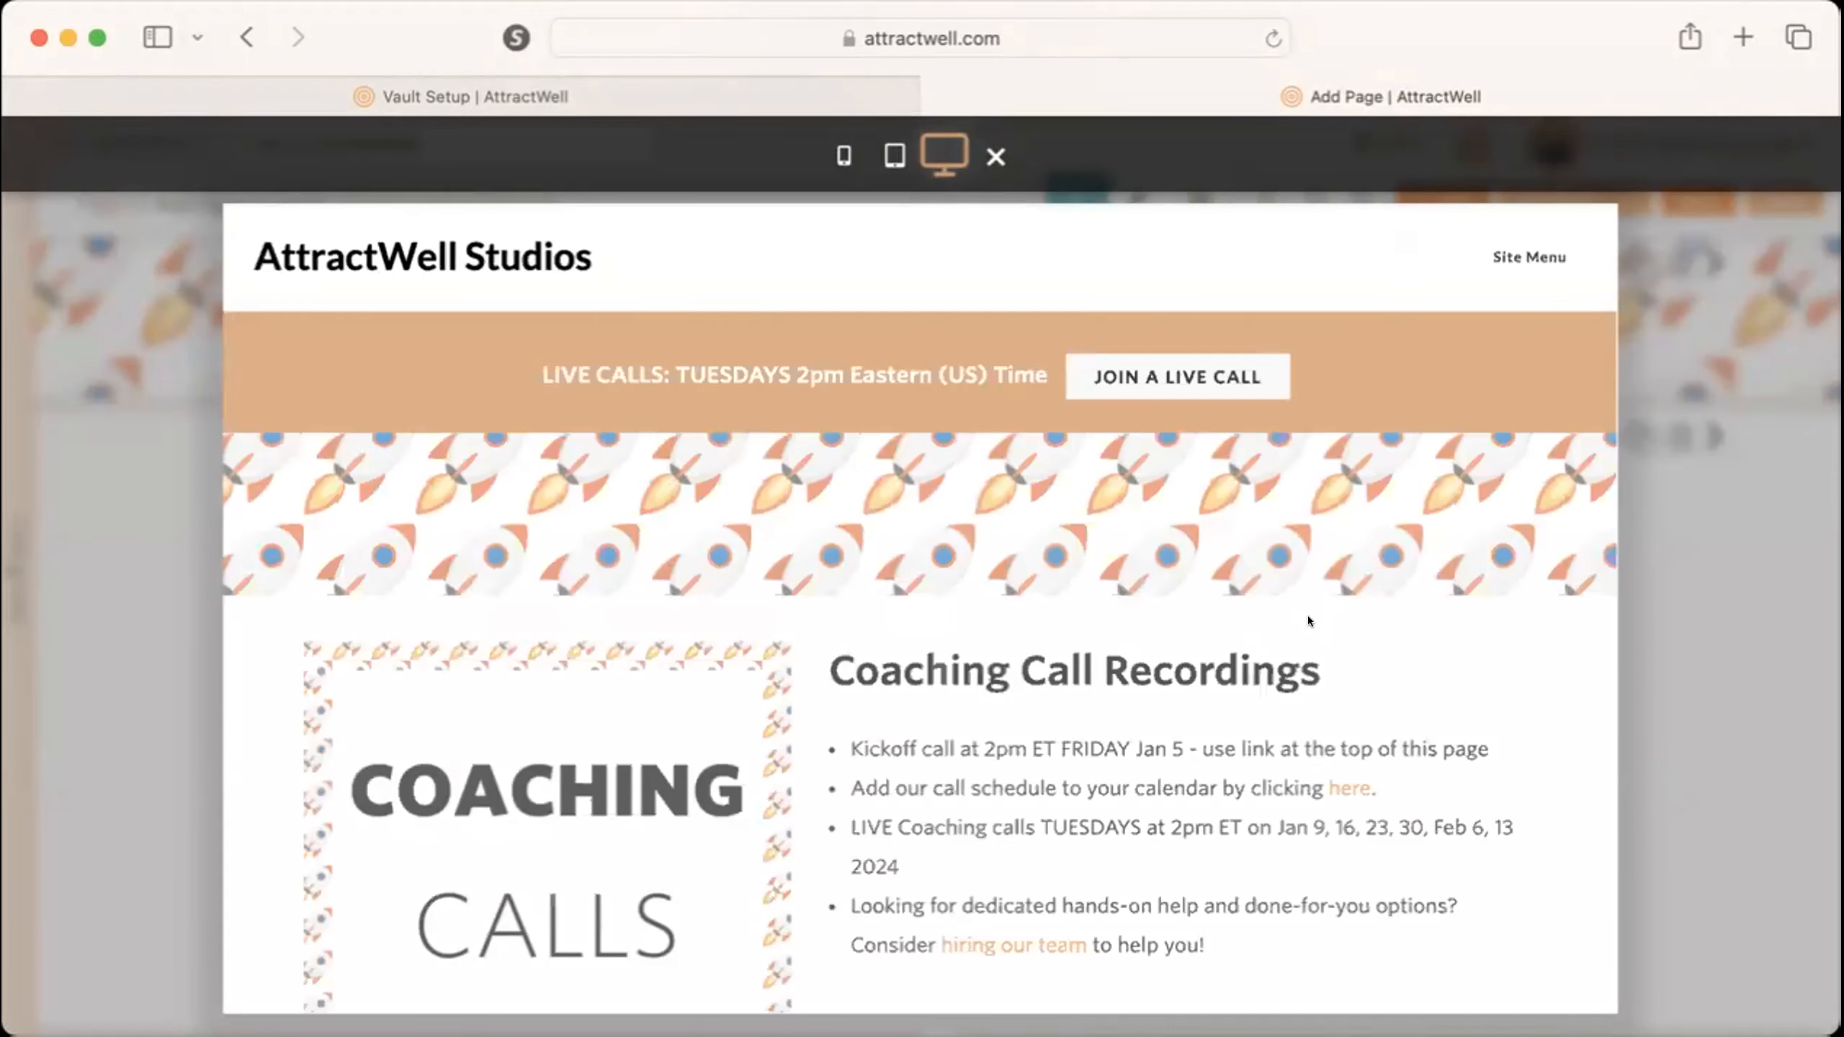
pyautogui.scroll(-3, 1308, 615)
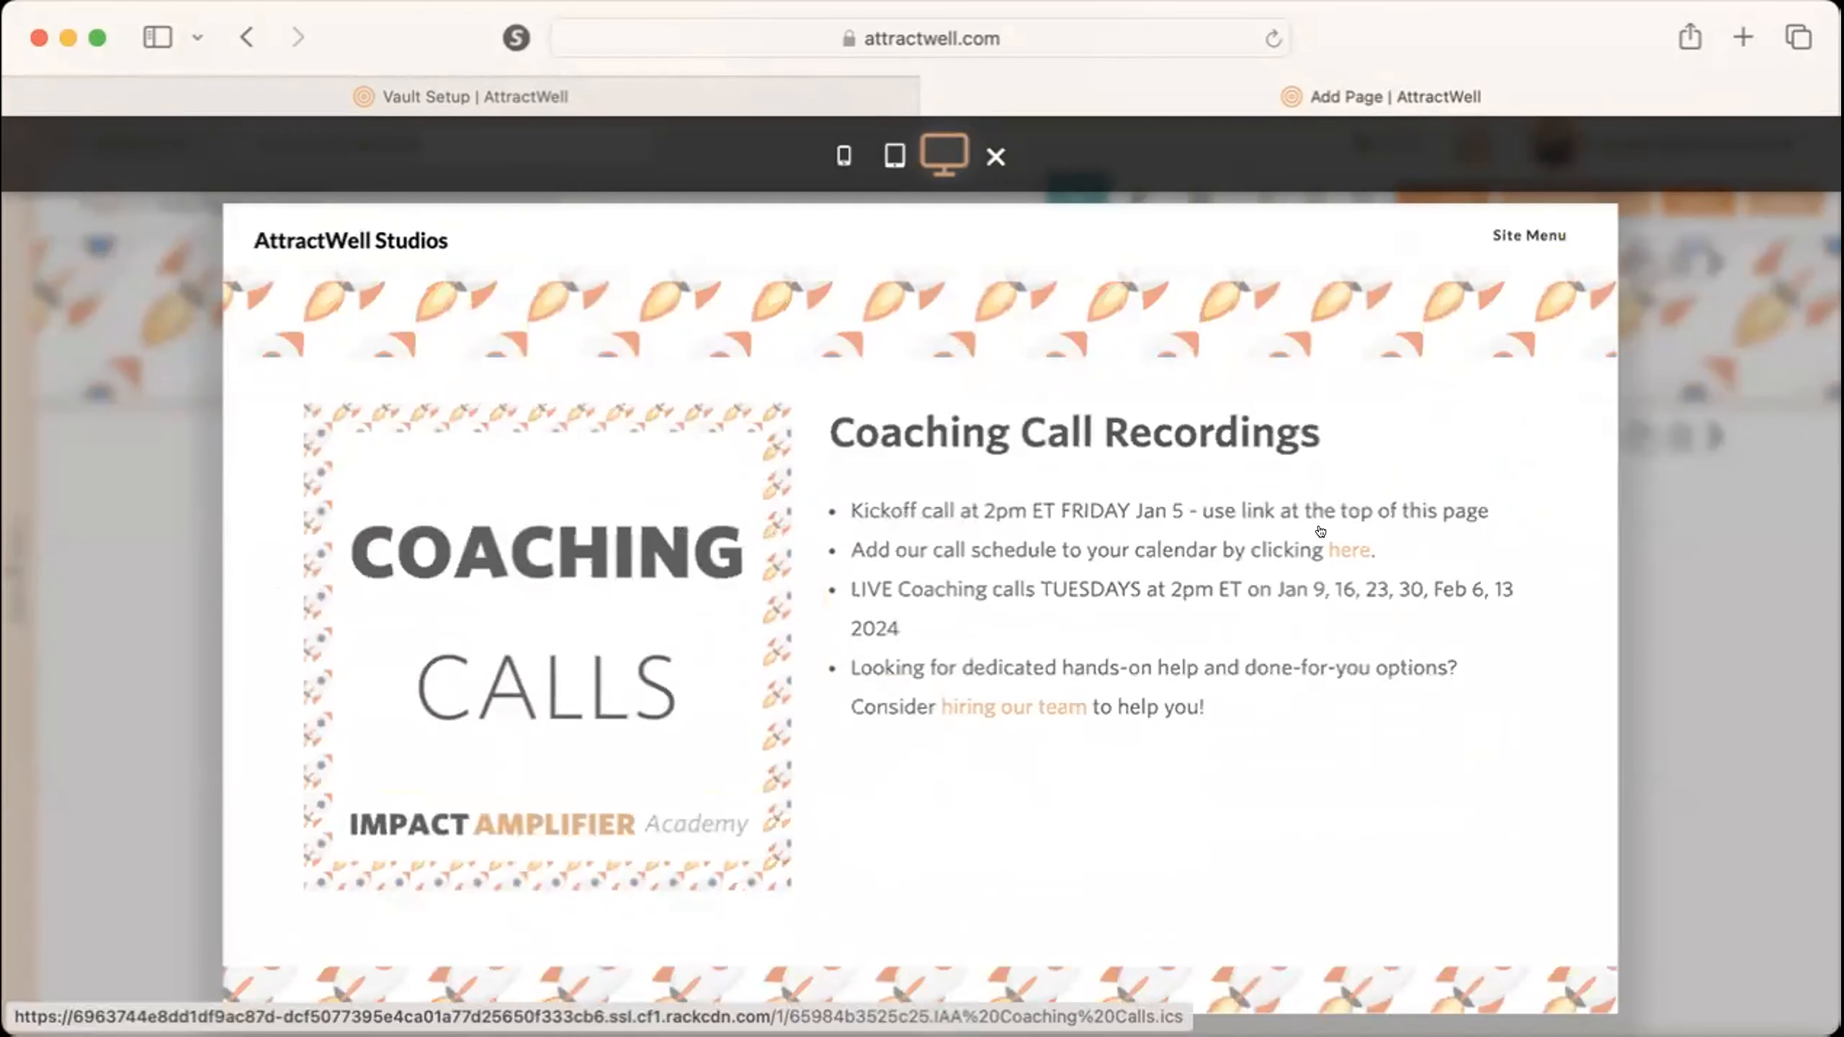
pyautogui.scroll(1, 1336, 524)
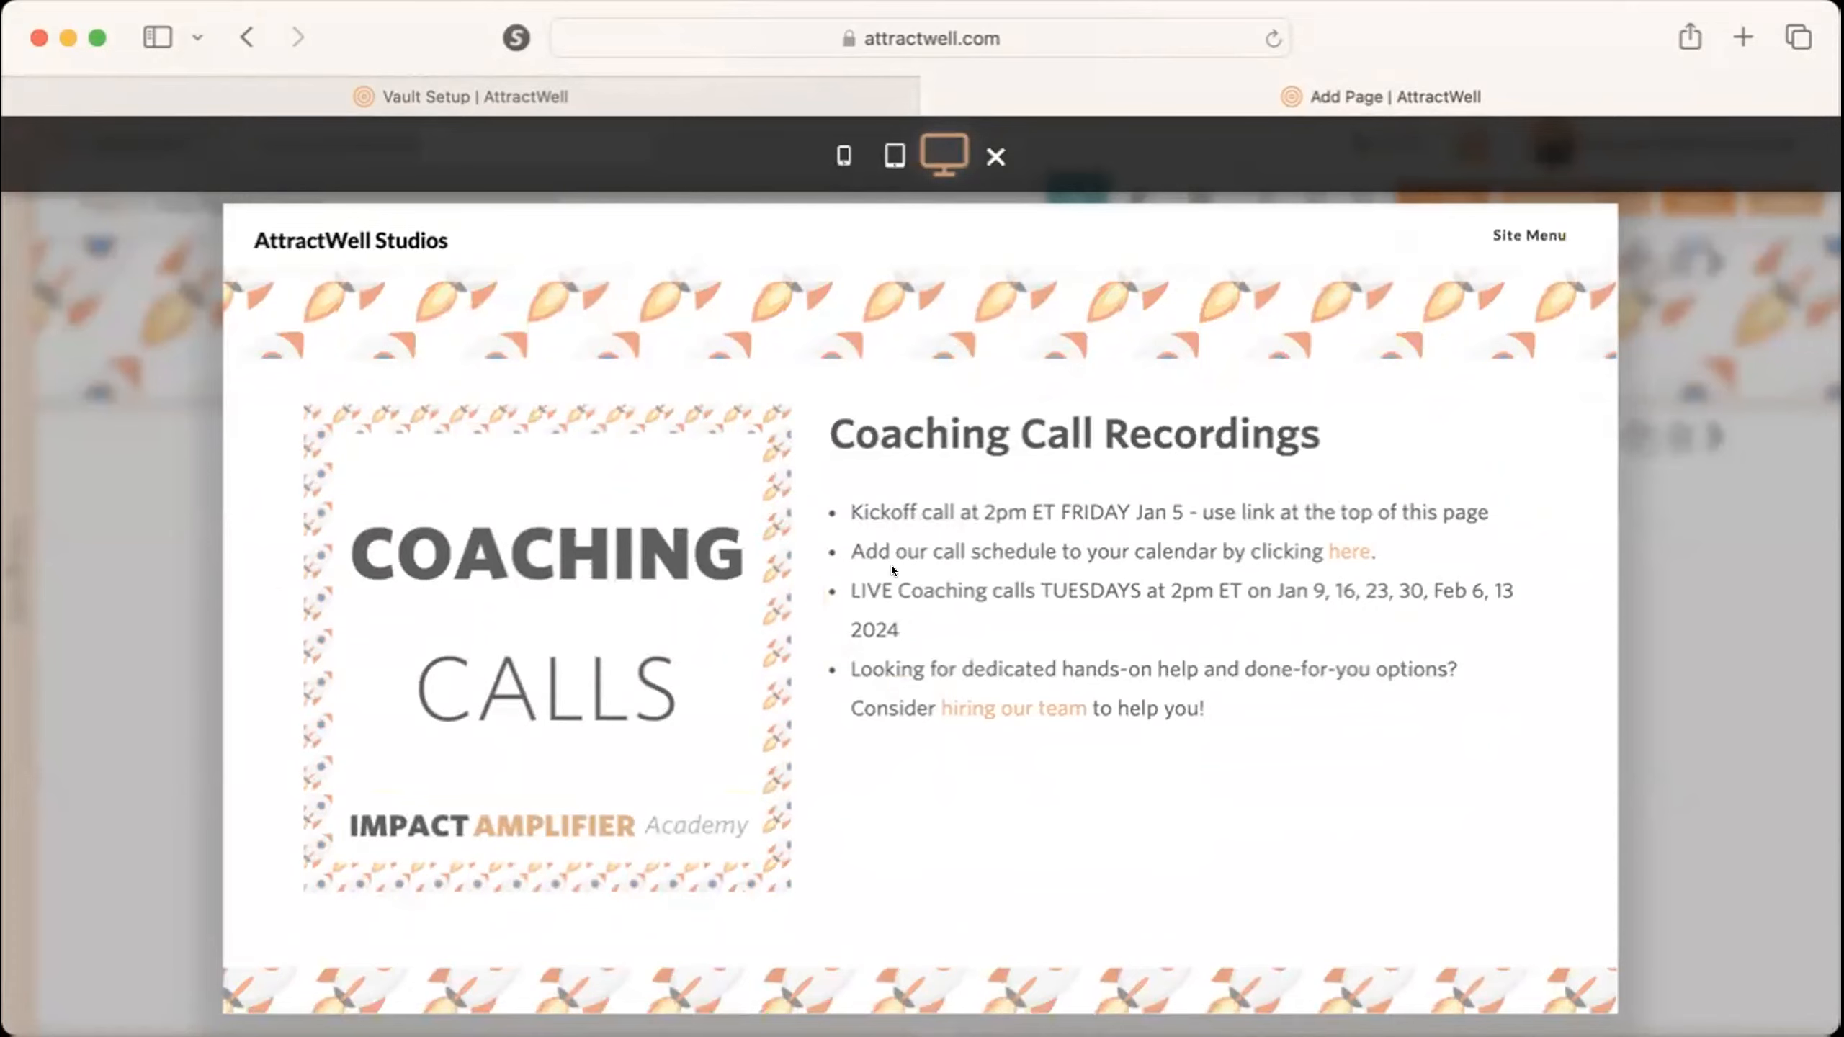
pyautogui.scroll(-15, 1057, 822)
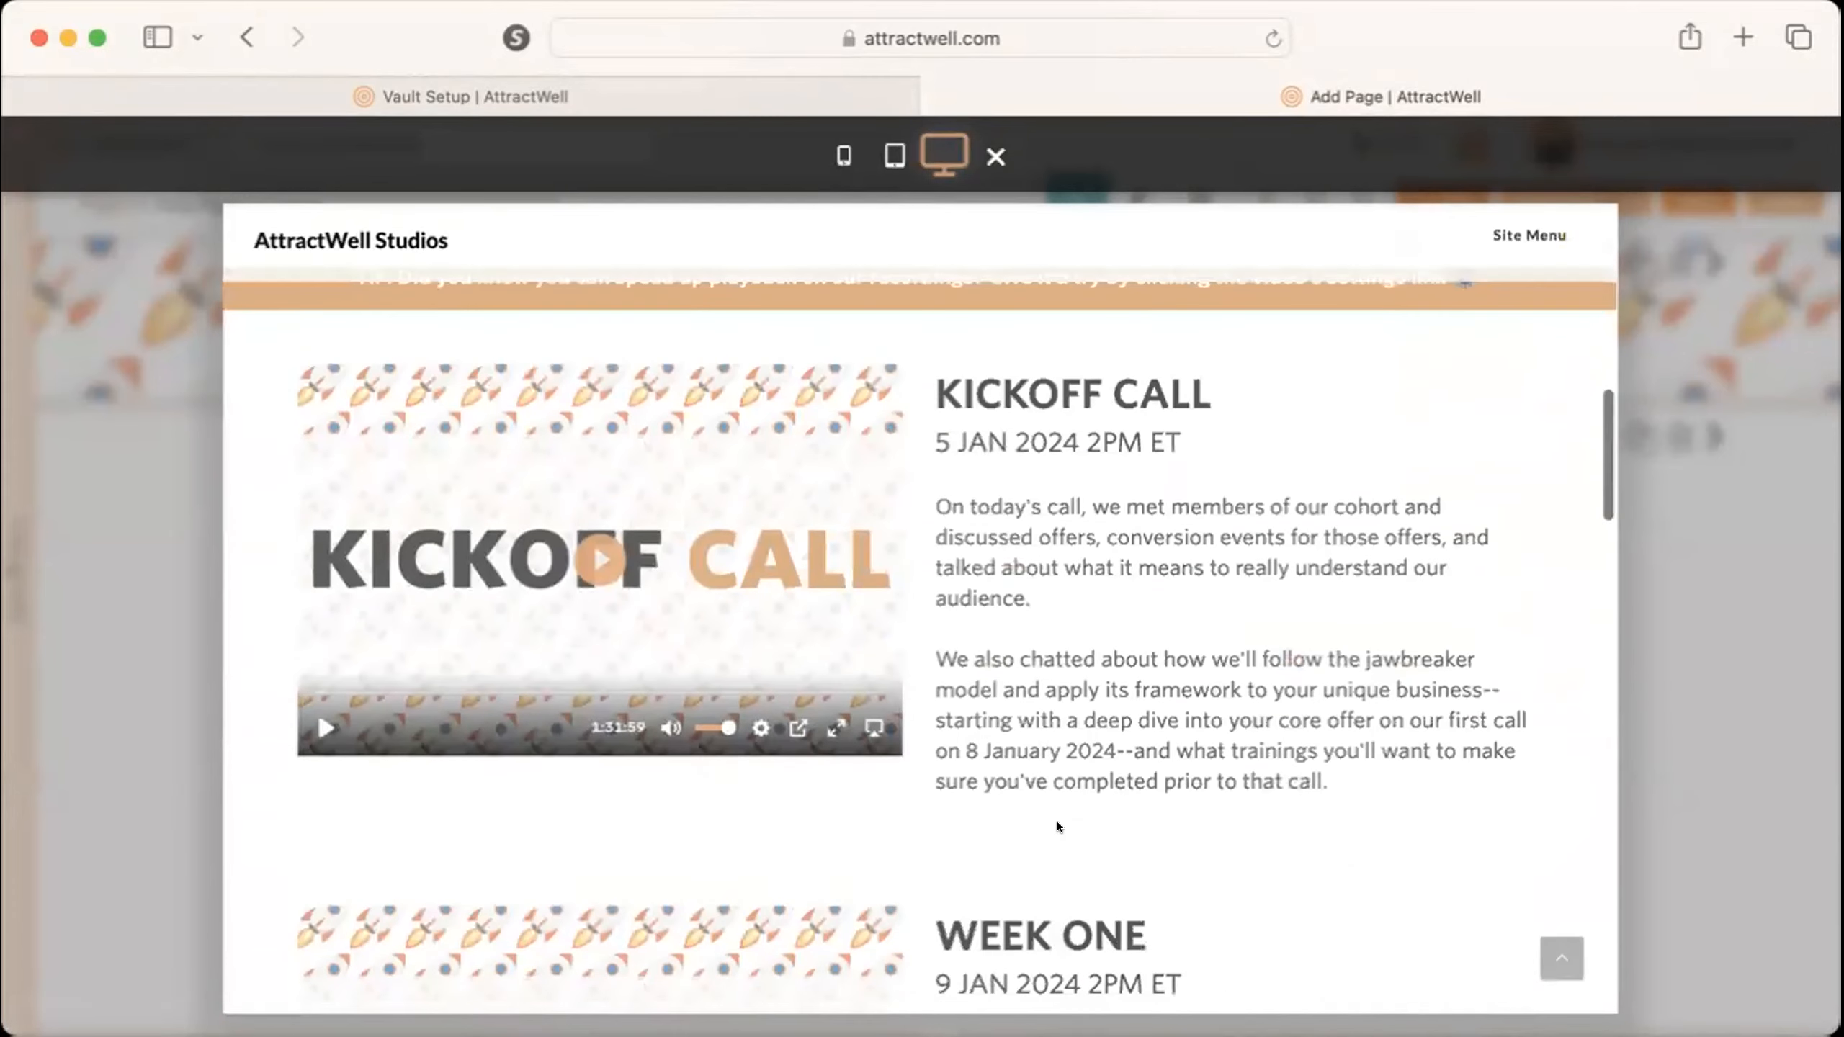
pyautogui.scroll(15, 1057, 827)
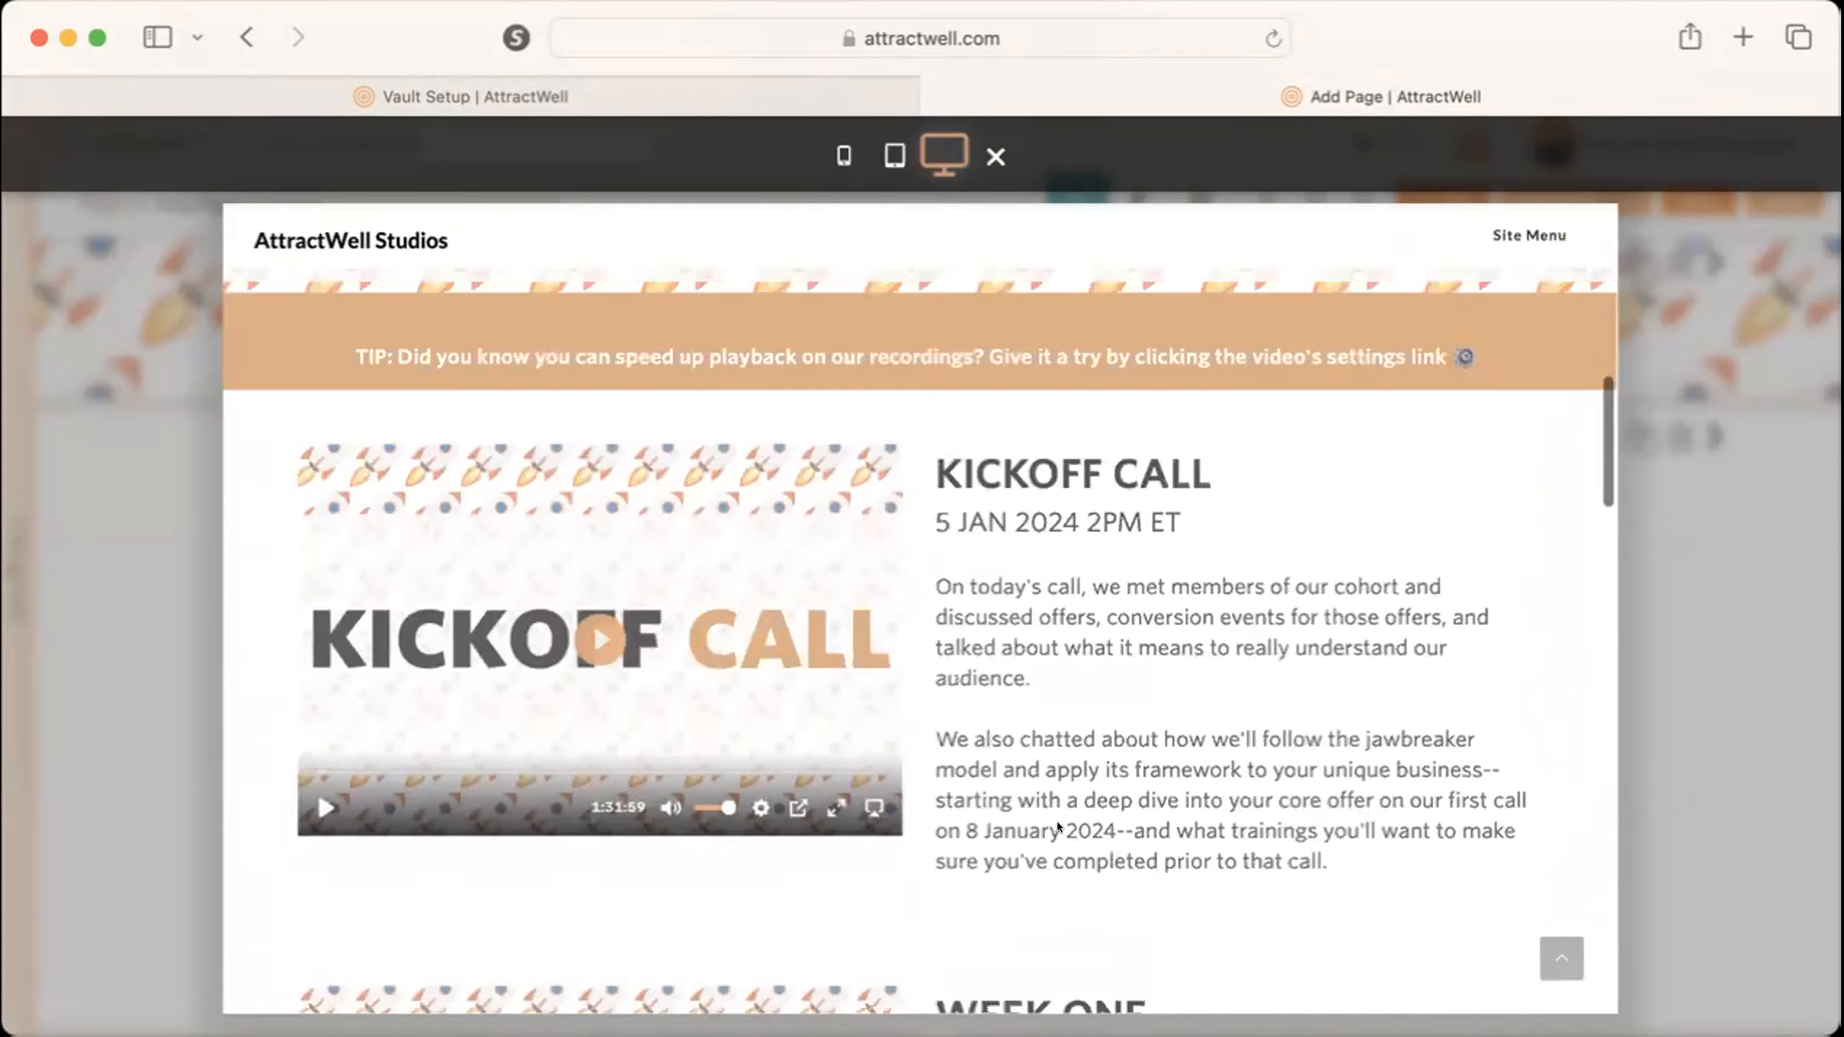
pyautogui.scroll(-8, 1057, 822)
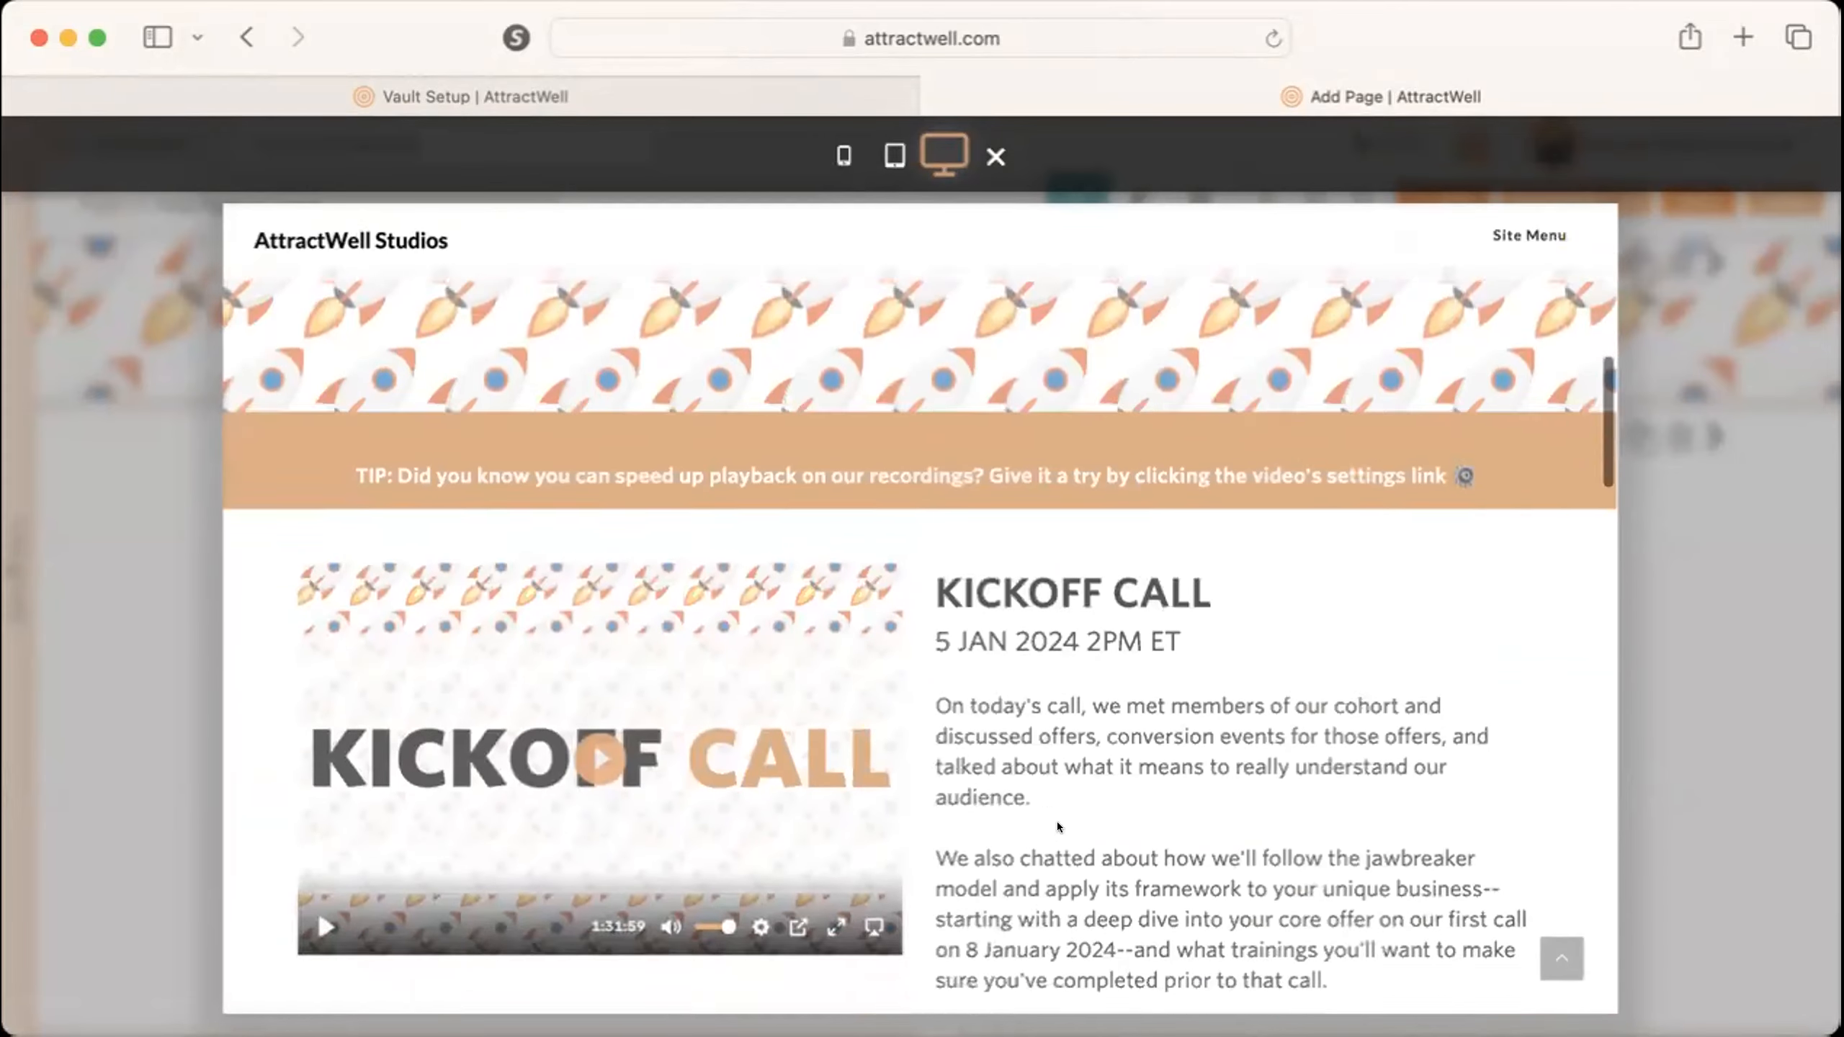
pyautogui.scroll(-15, 1057, 822)
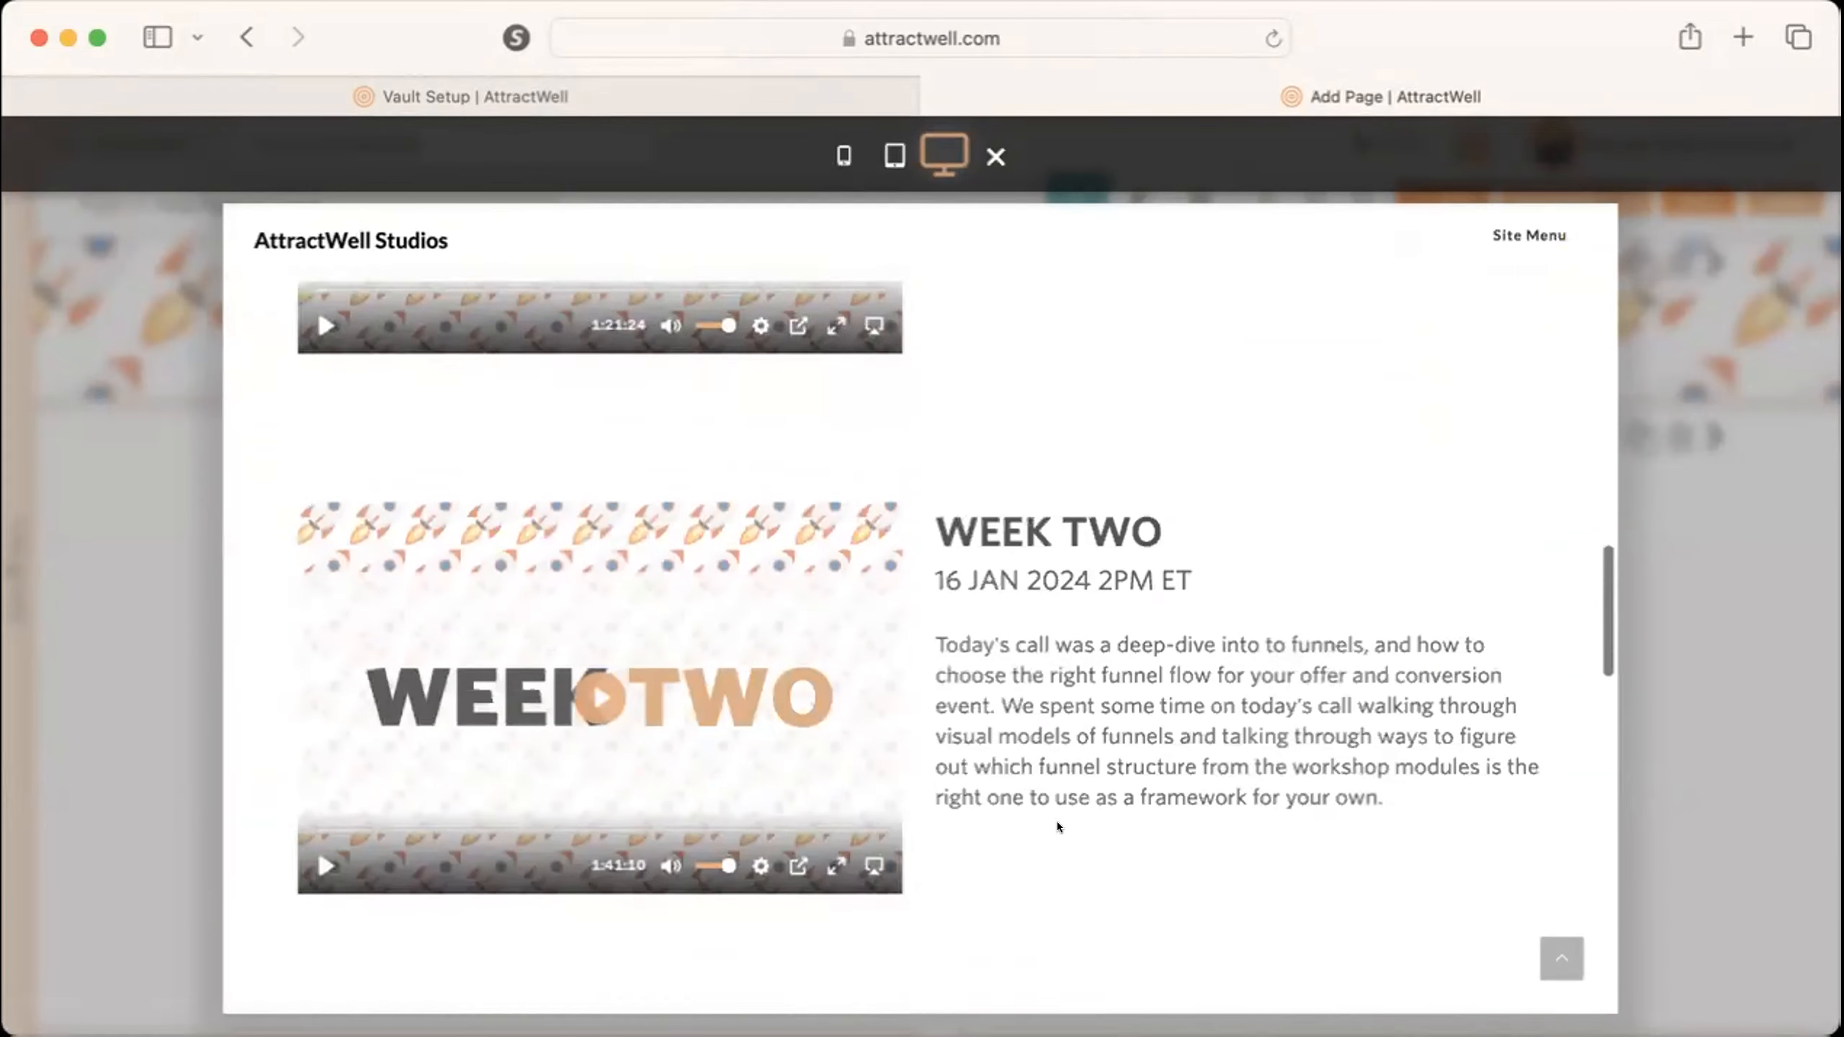
pyautogui.scroll(-15, 1057, 821)
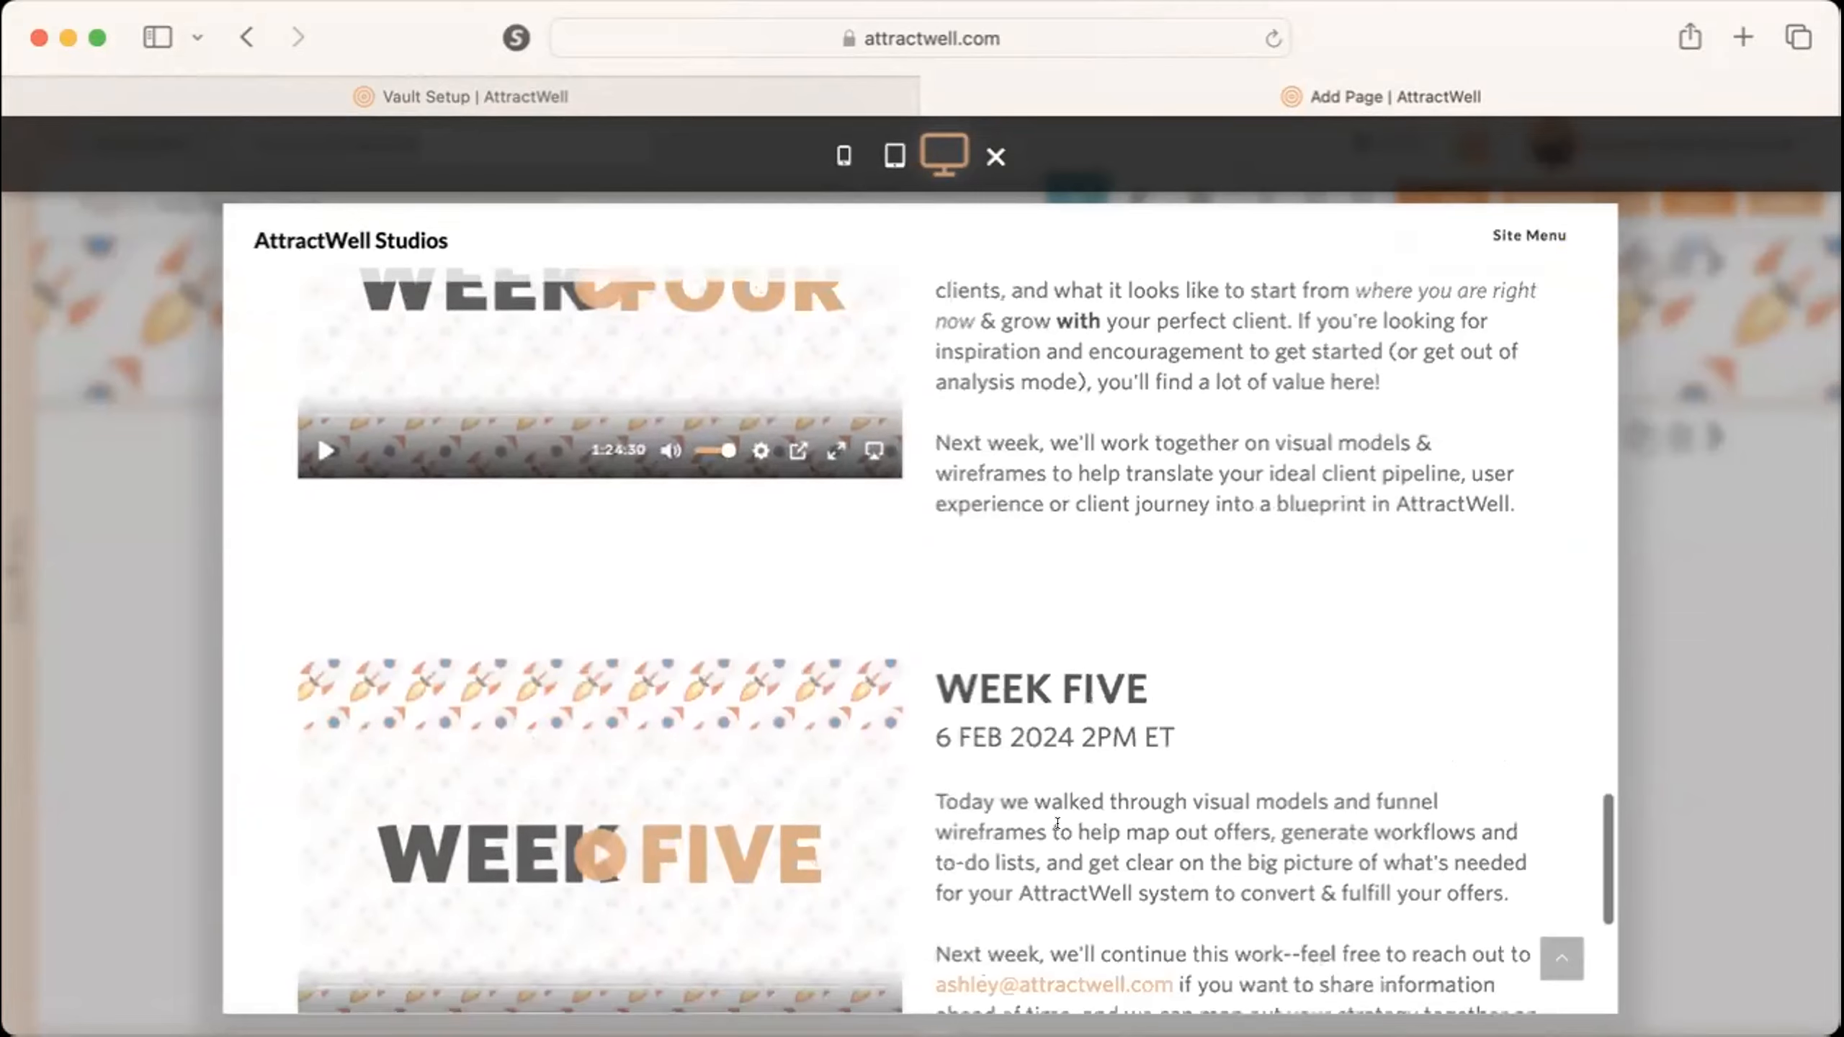
pyautogui.scroll(20, 1057, 823)
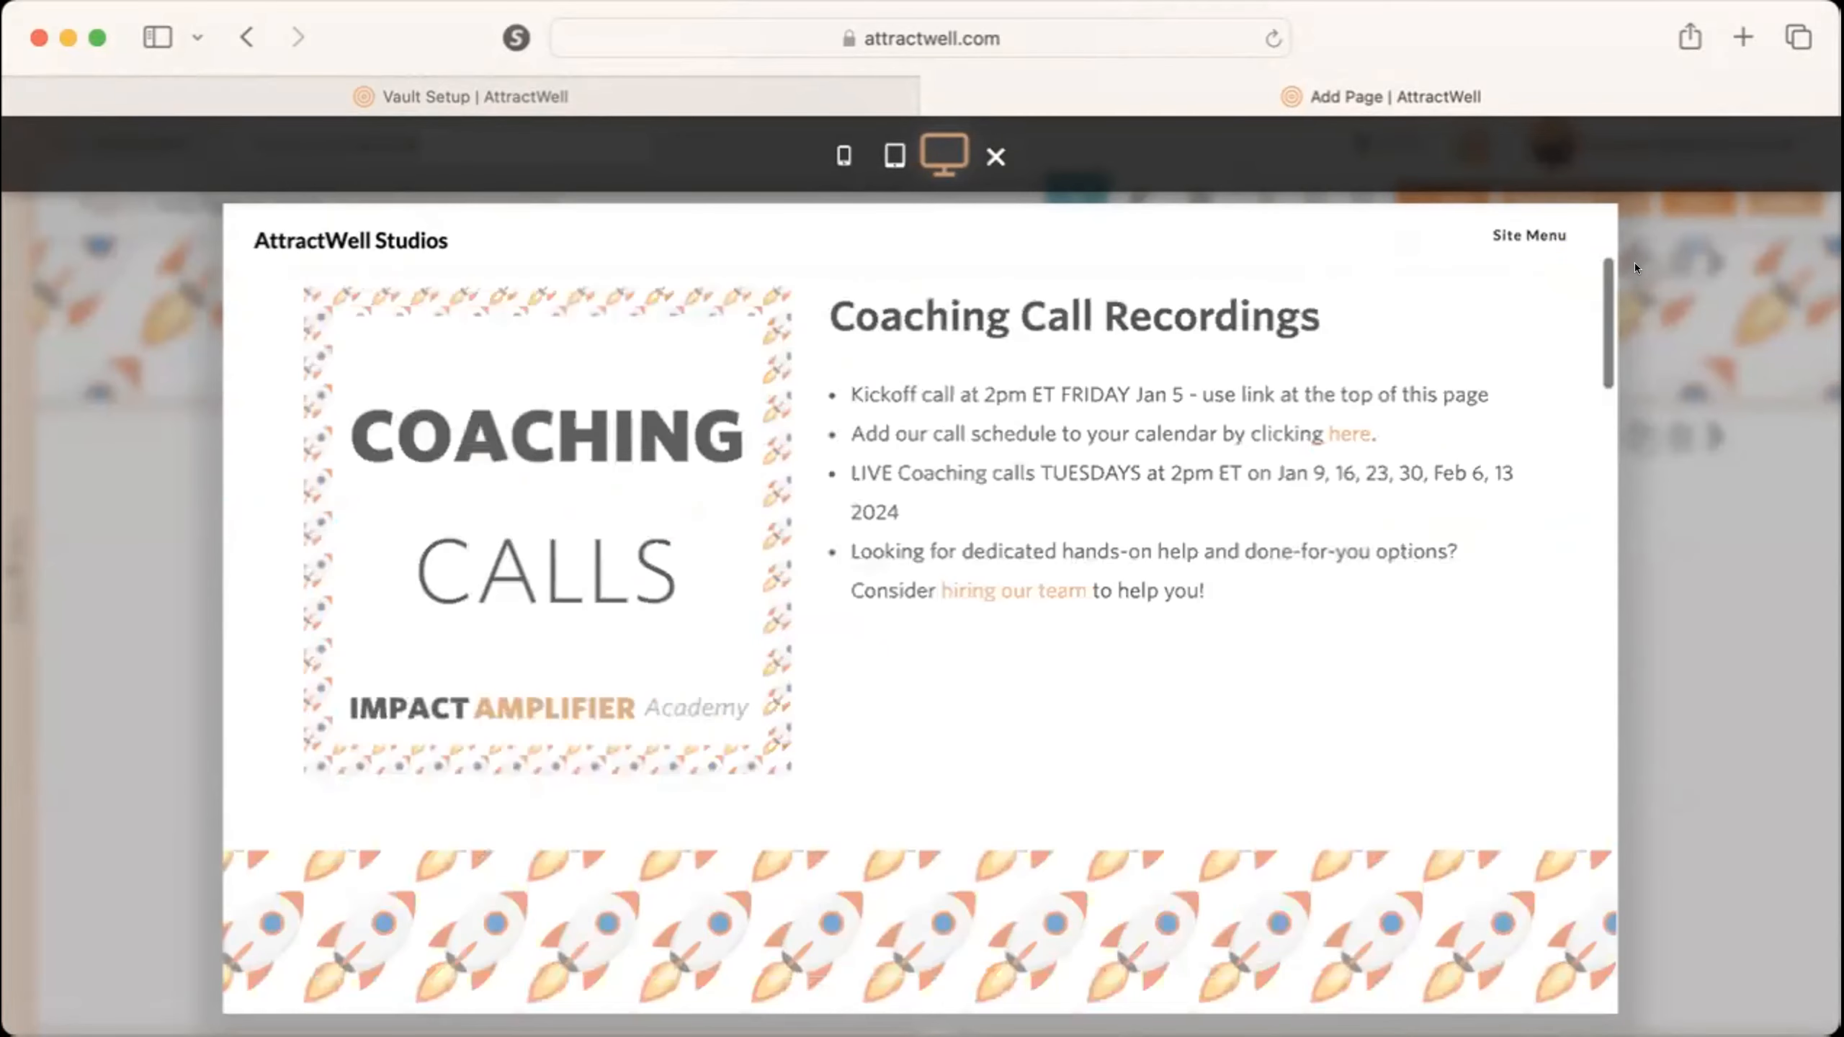
# Close the preview and leave the copied page without saving it, returning to the vault setup.
pyautogui.click(1726, 559)
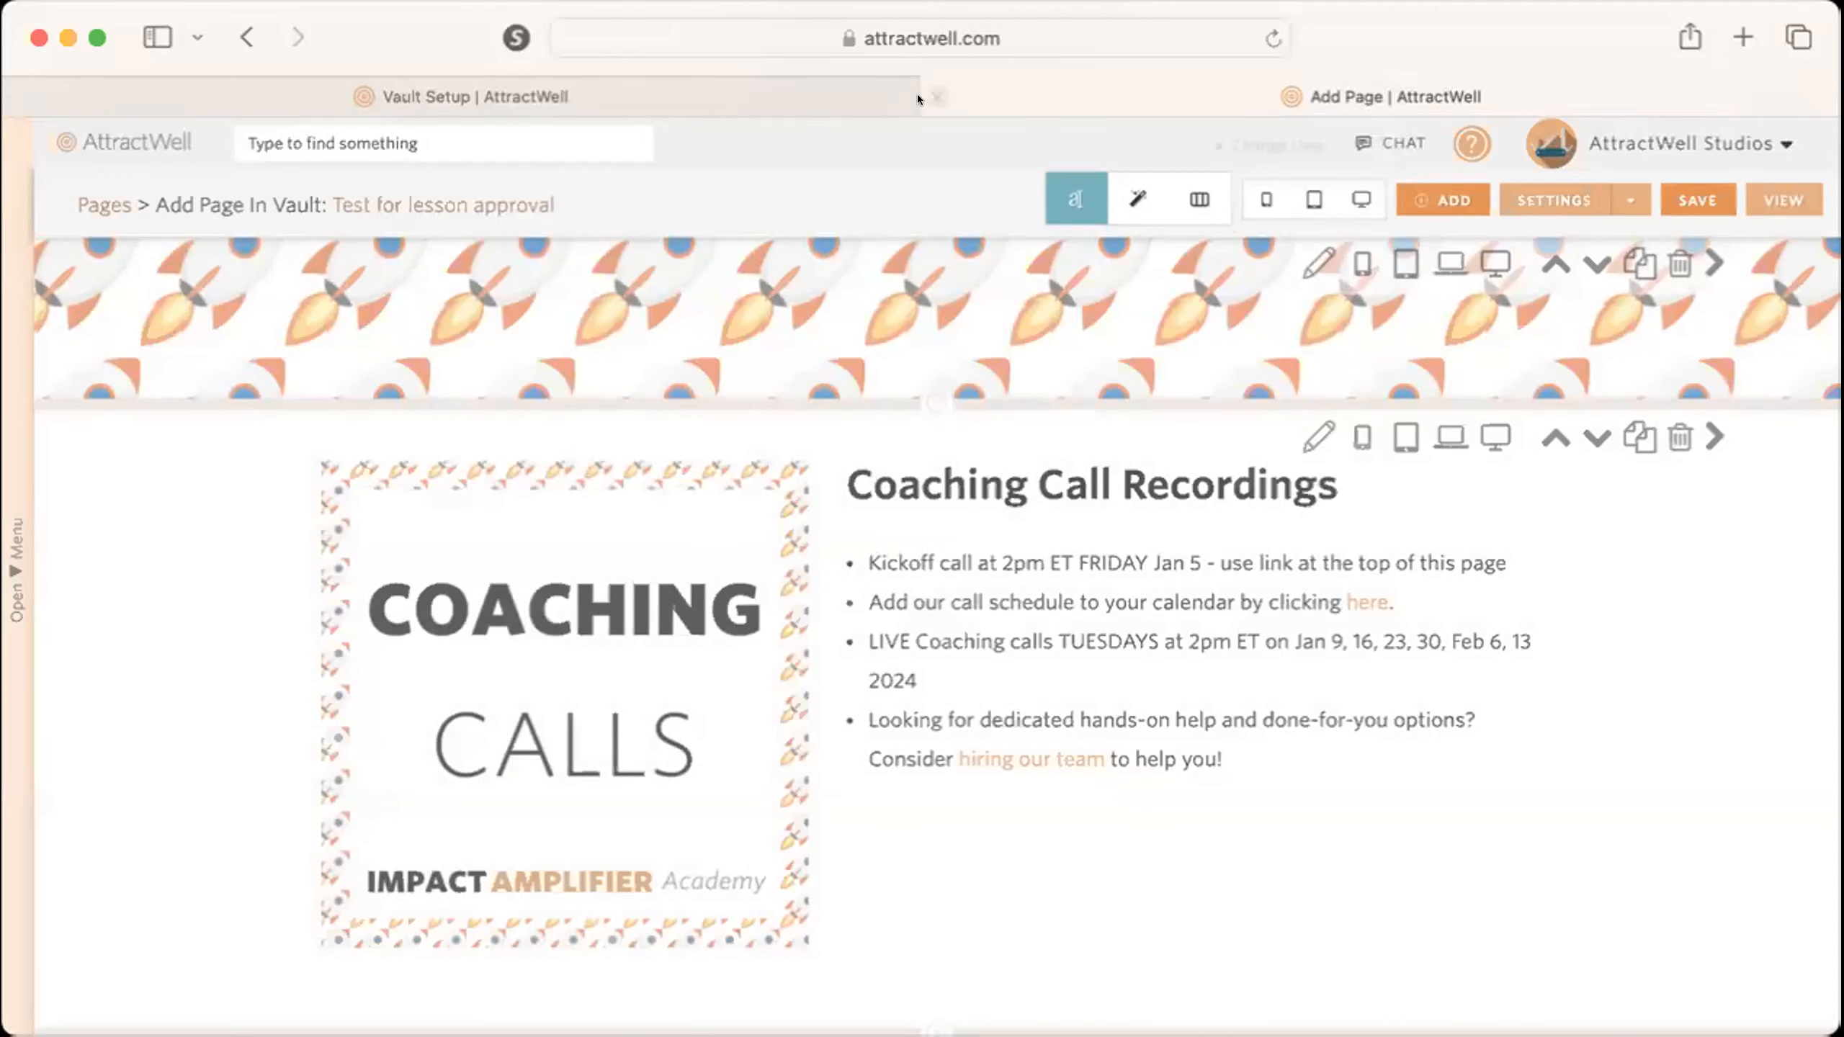
pyautogui.click(935, 95)
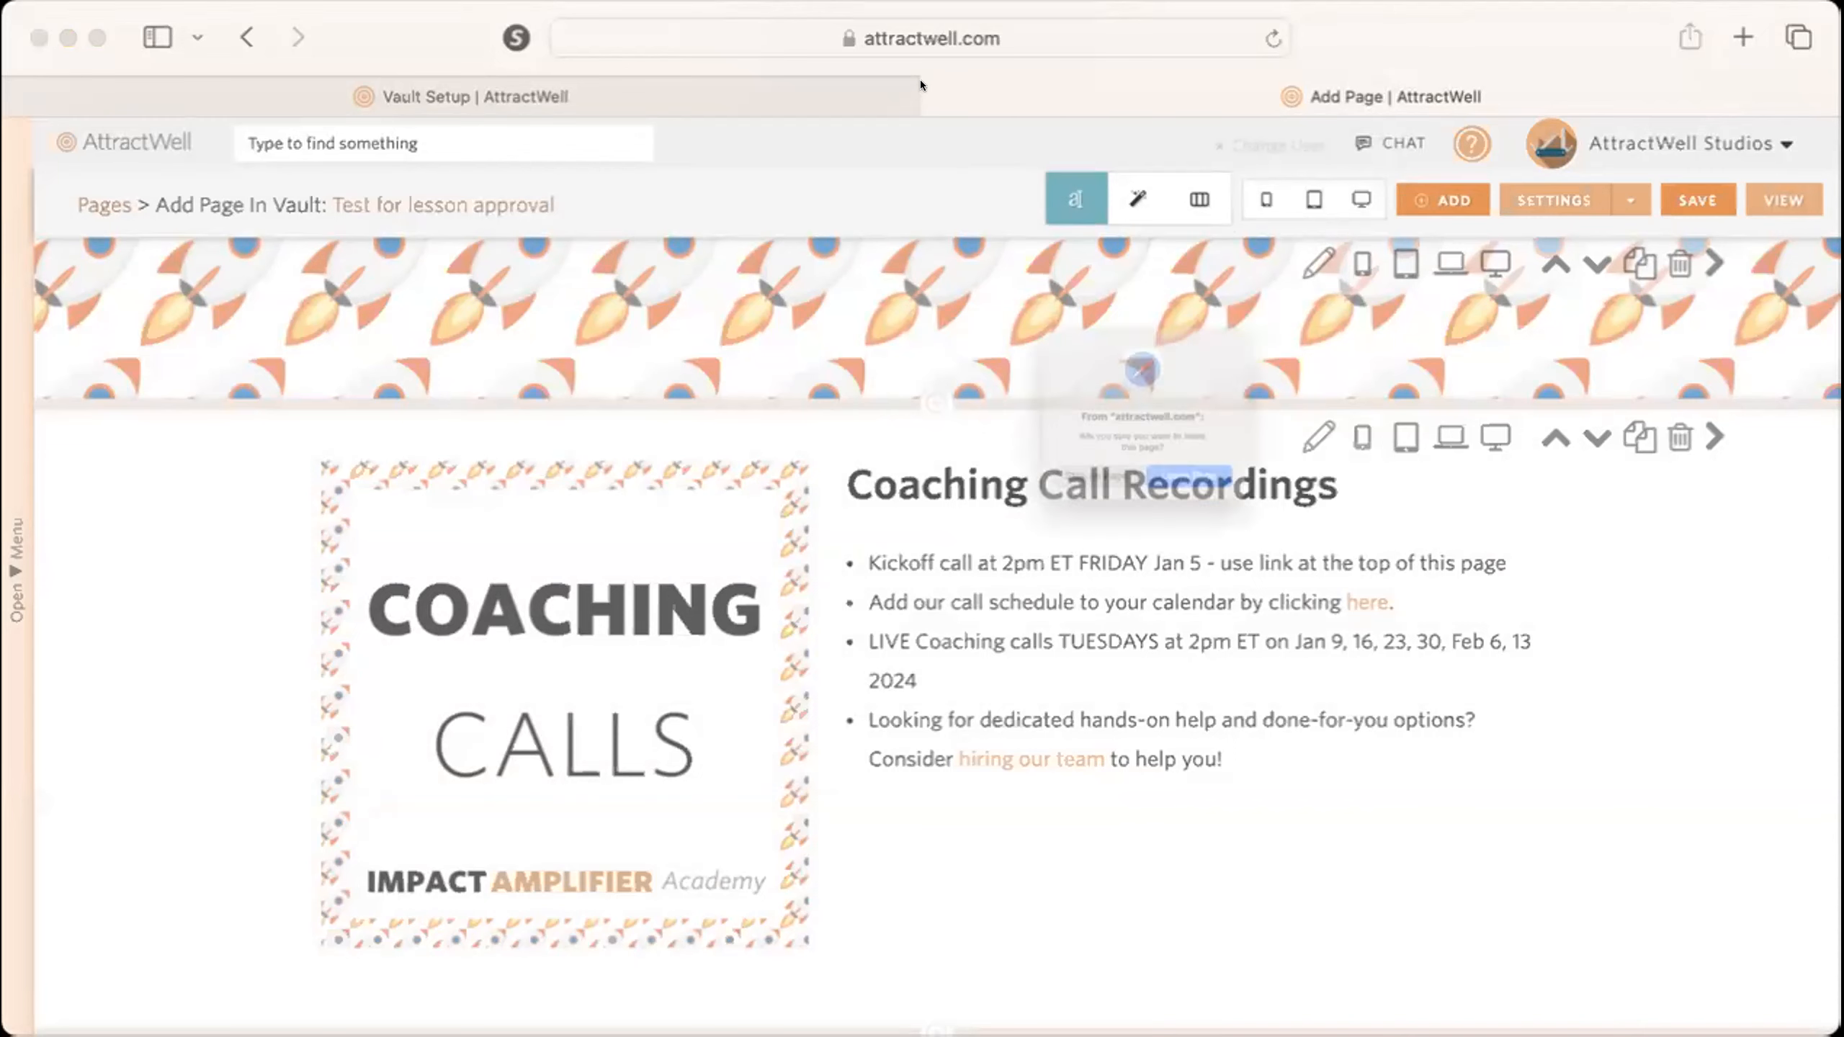
pyautogui.click(1262, 526)
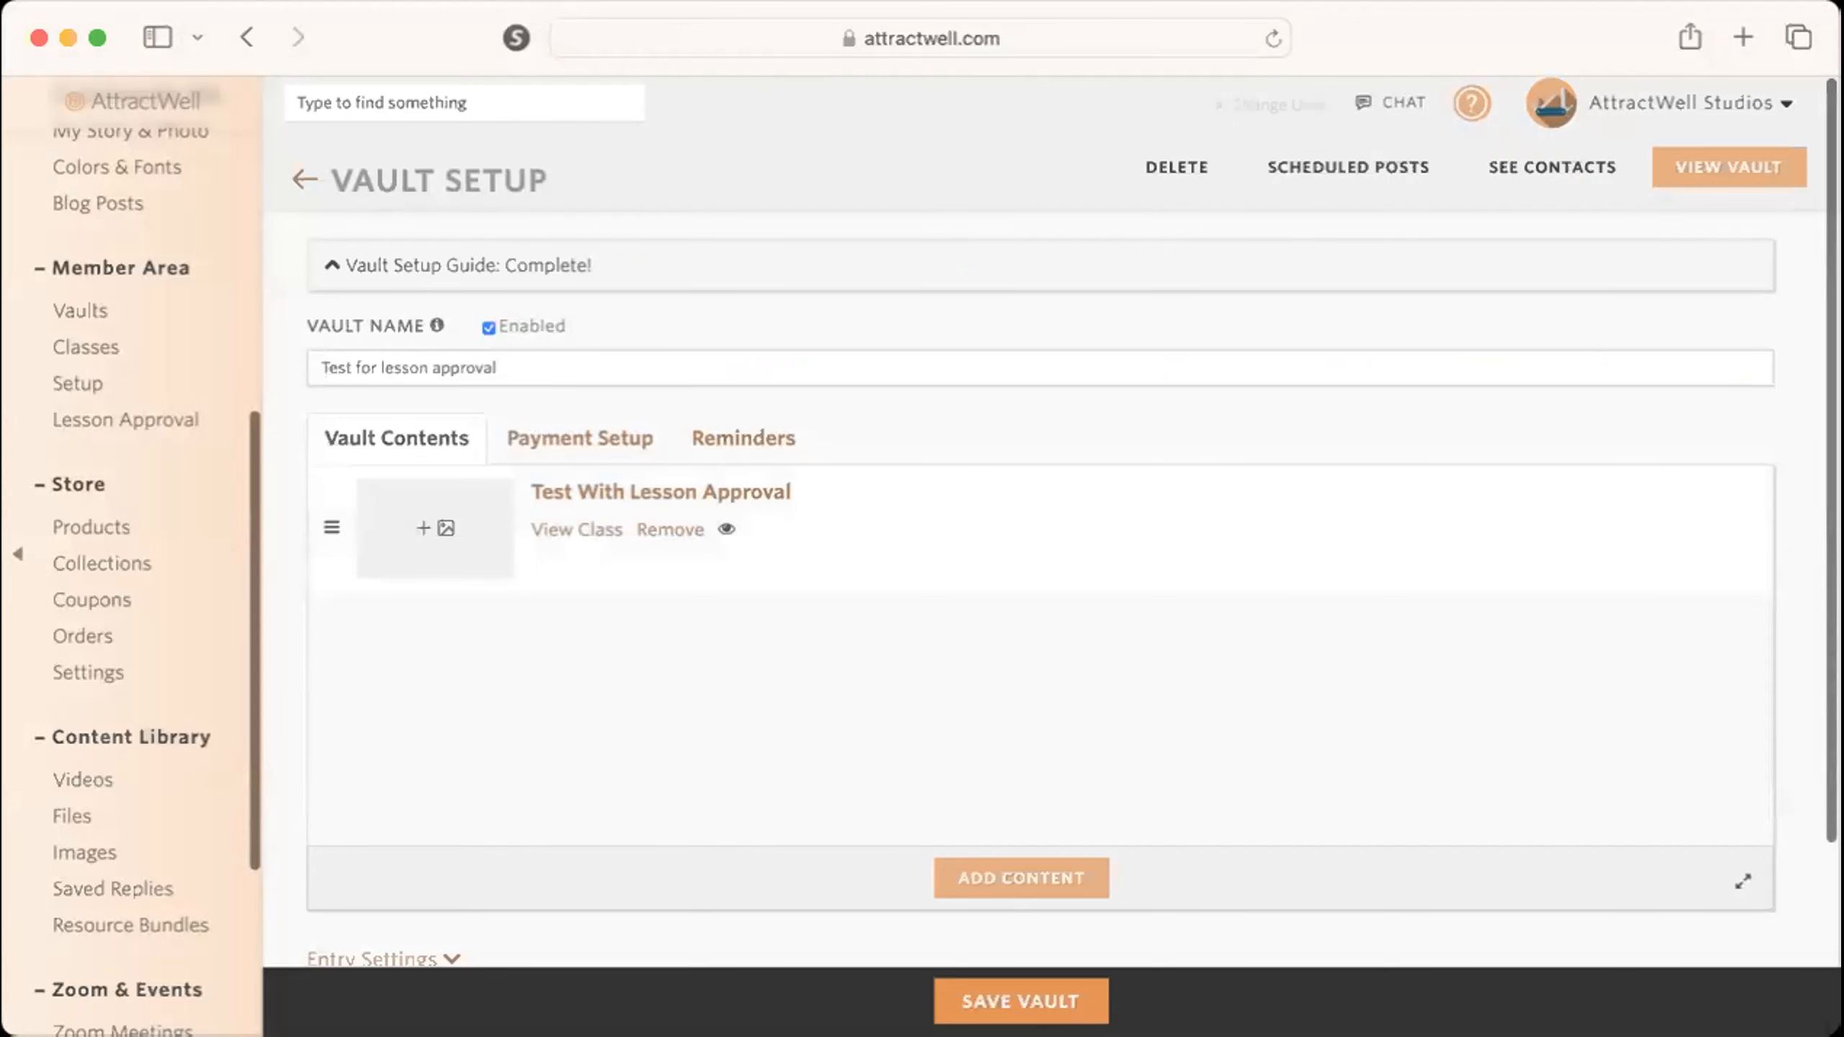
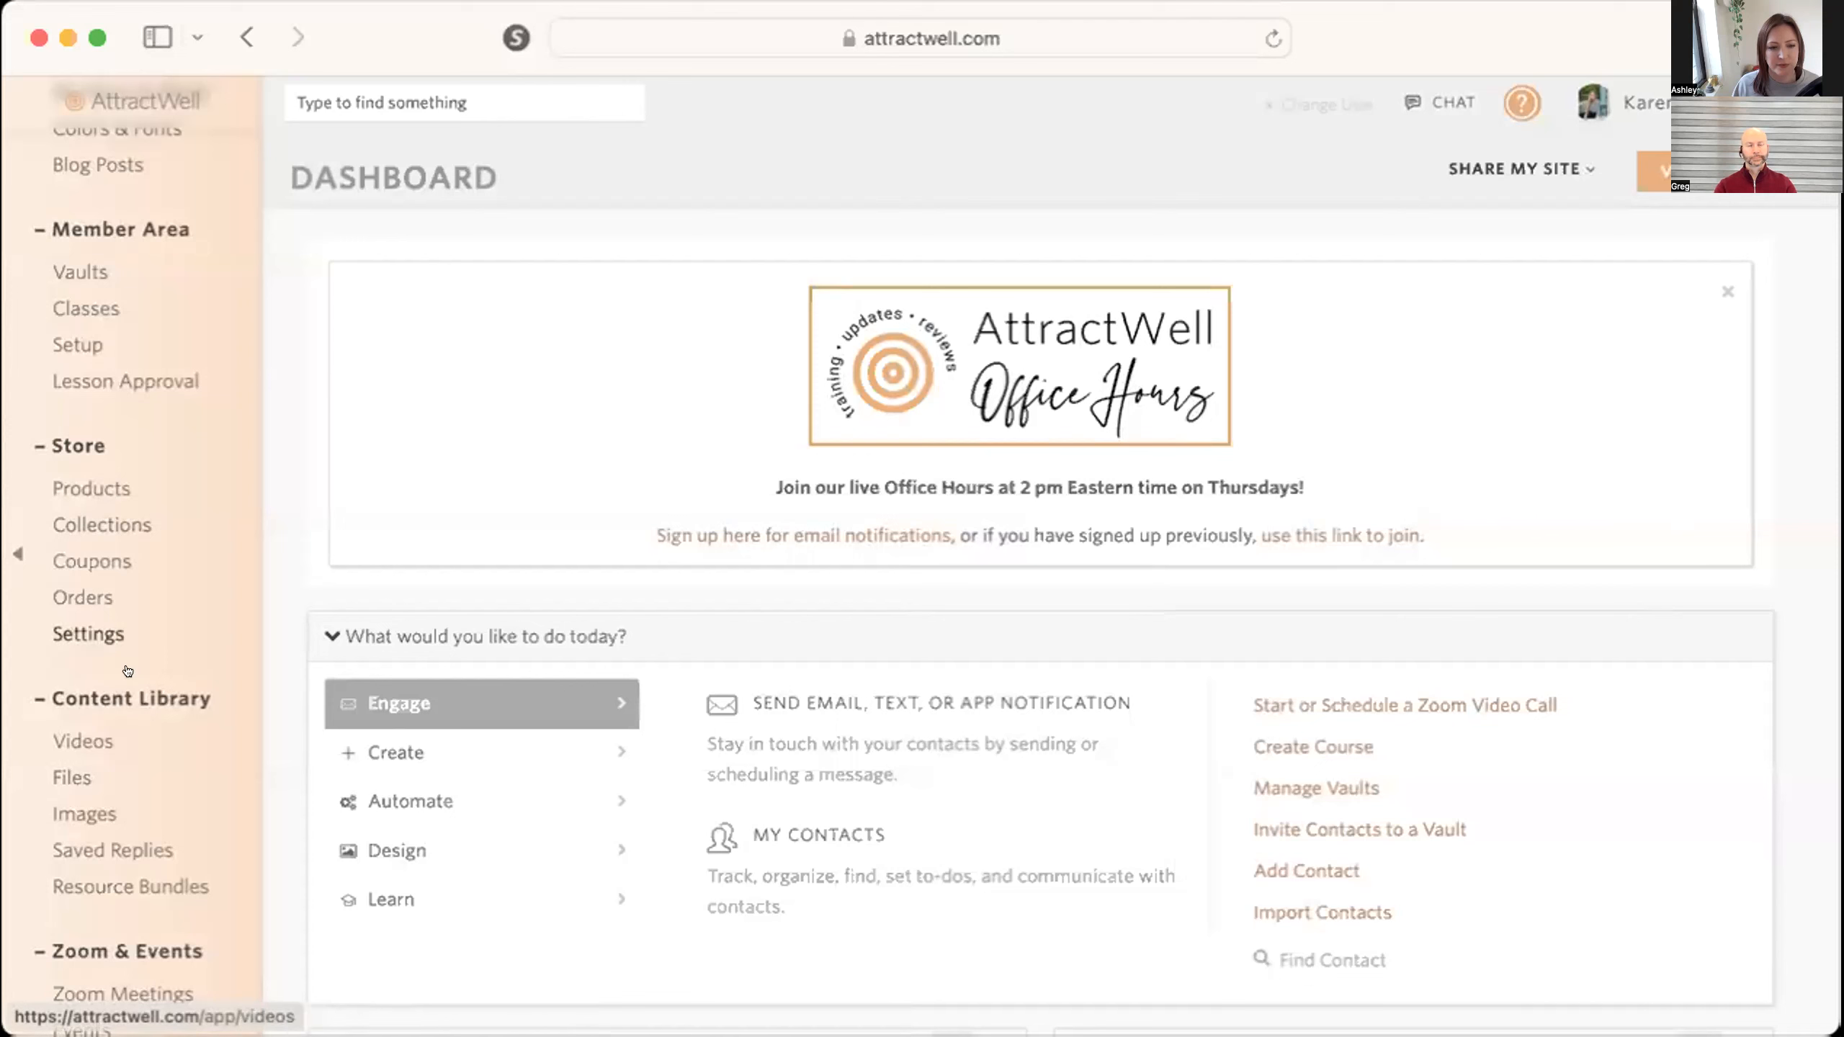
# View the live Self Image Transformation landing page and test where its first Register button leads.
pyautogui.scroll(10, 112, 520)
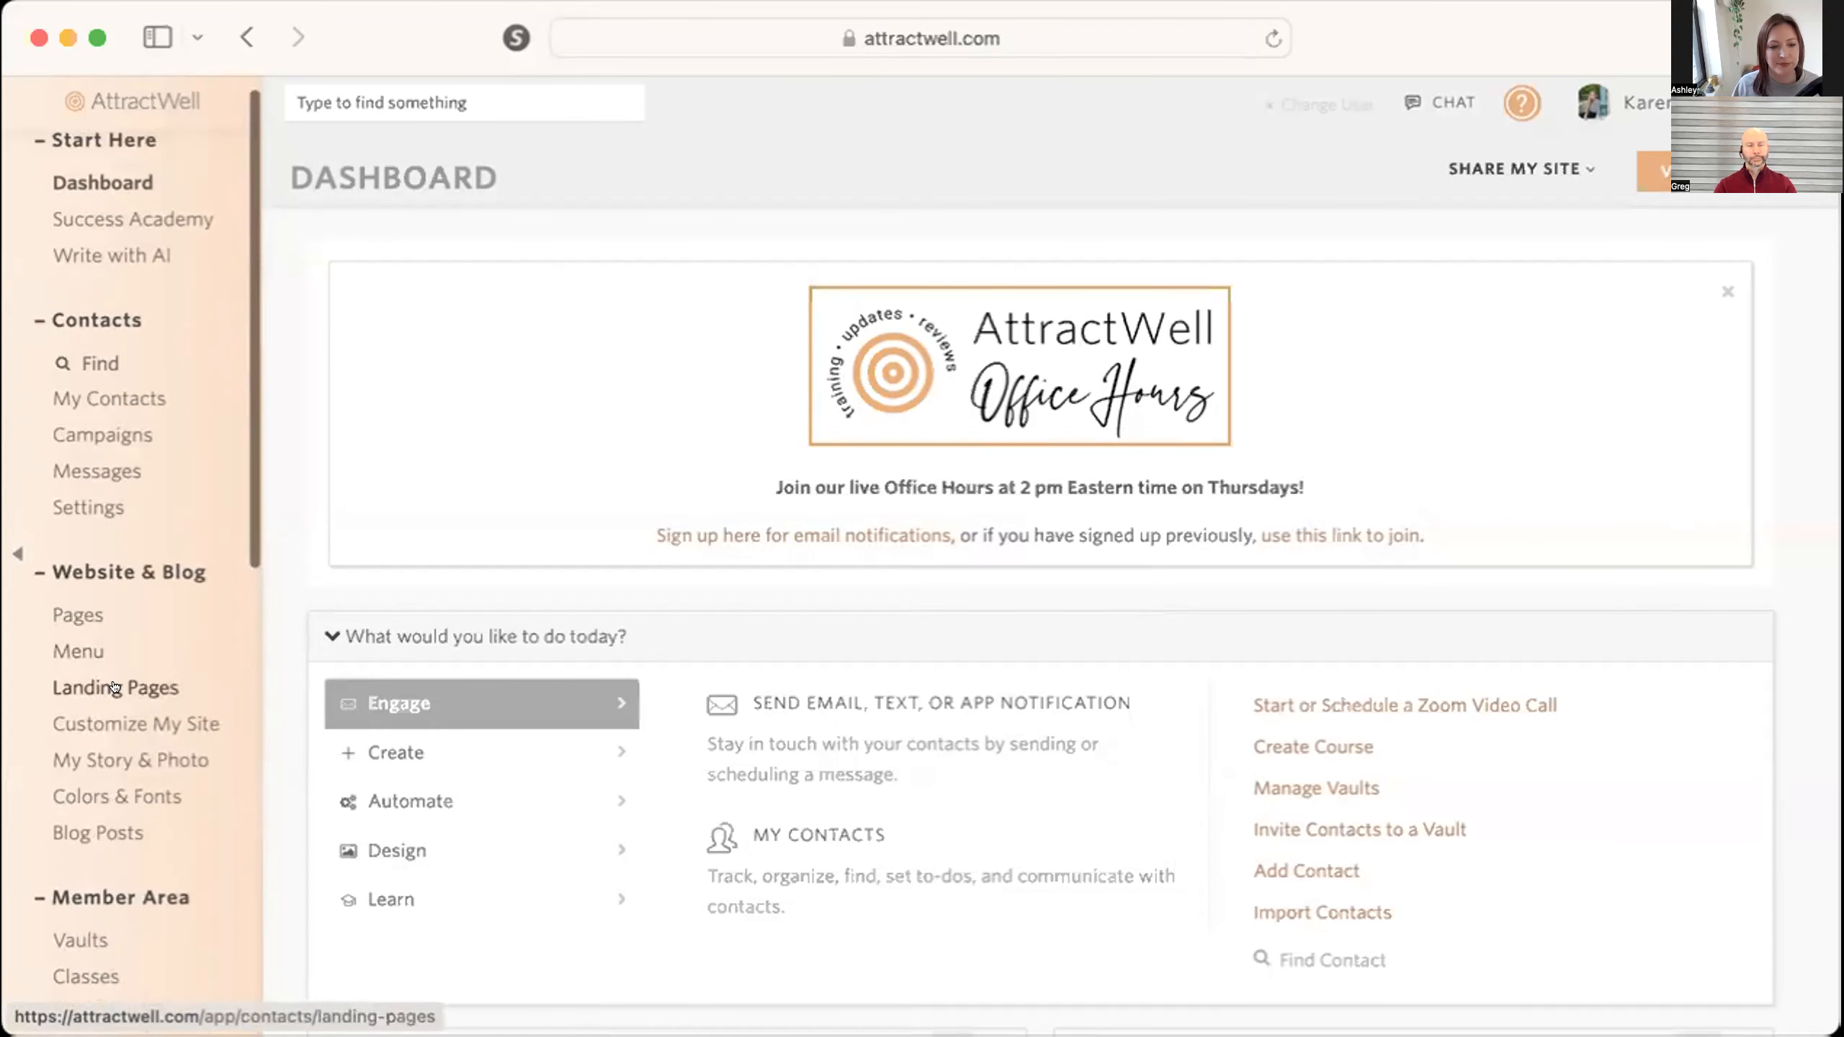
pyautogui.click(108, 685)
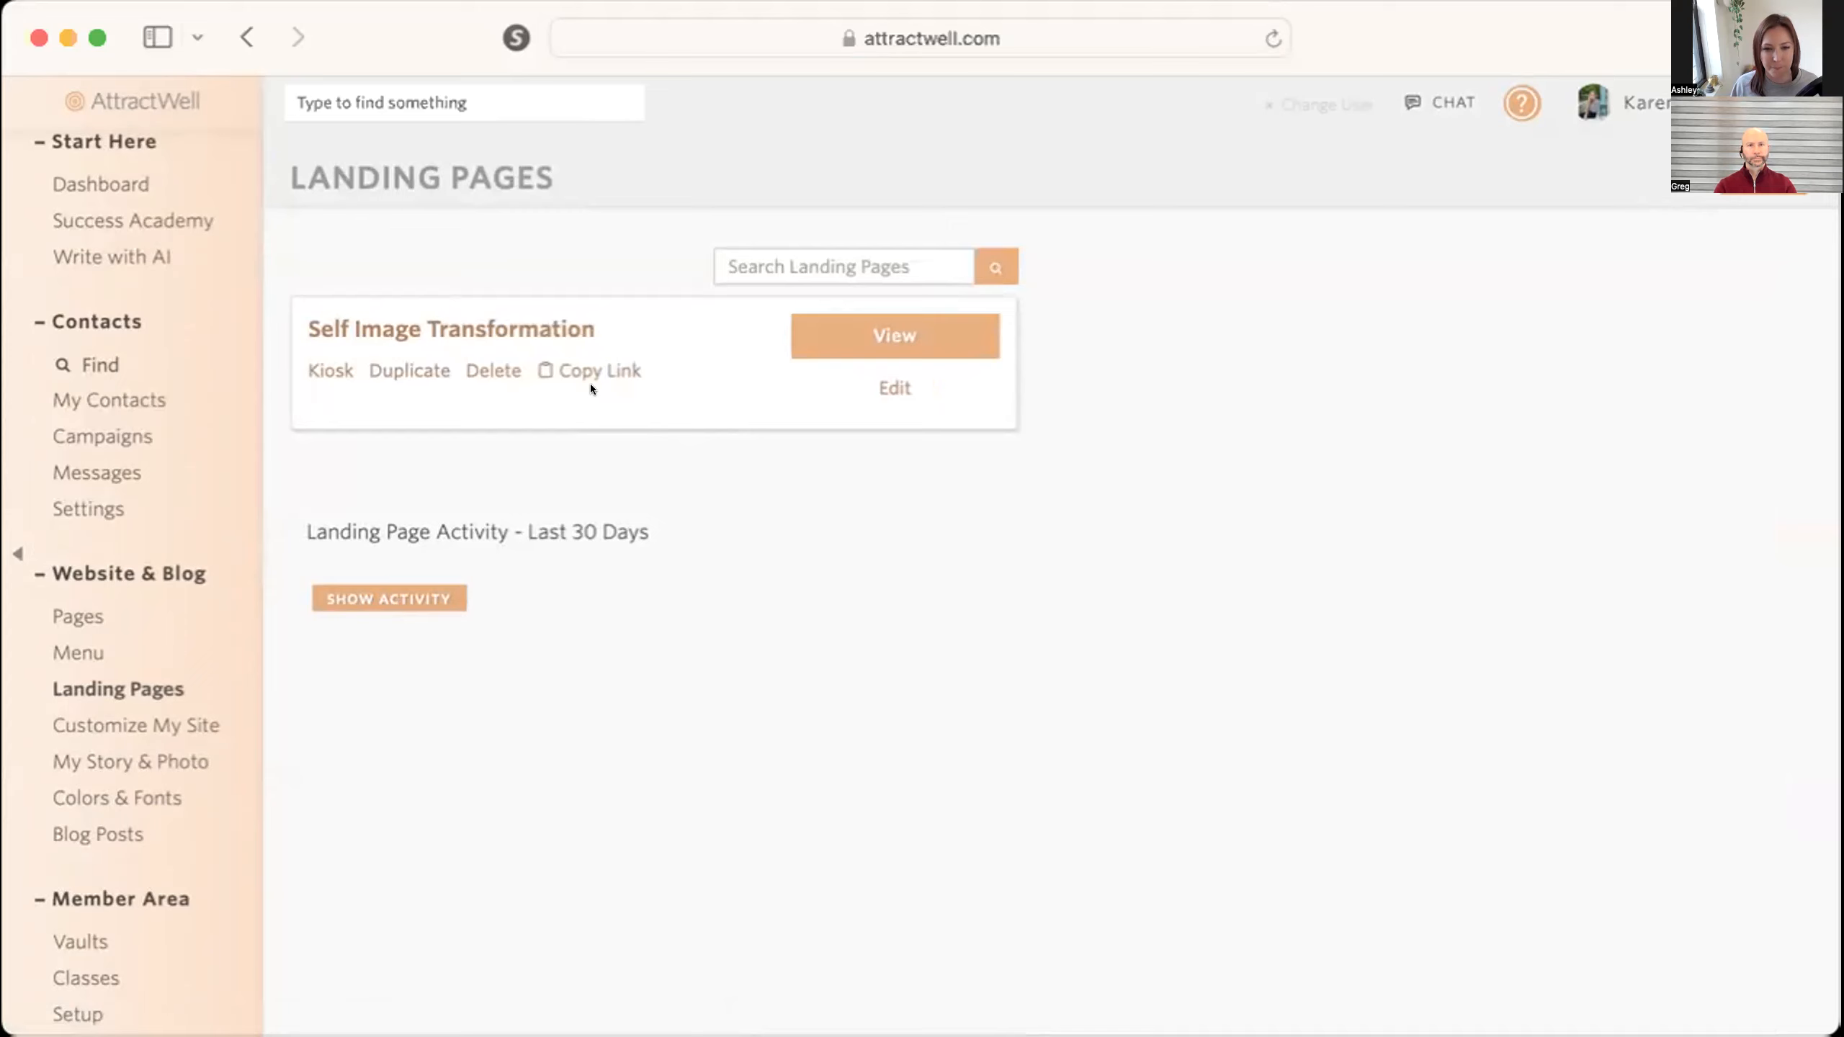
pyautogui.click(847, 331)
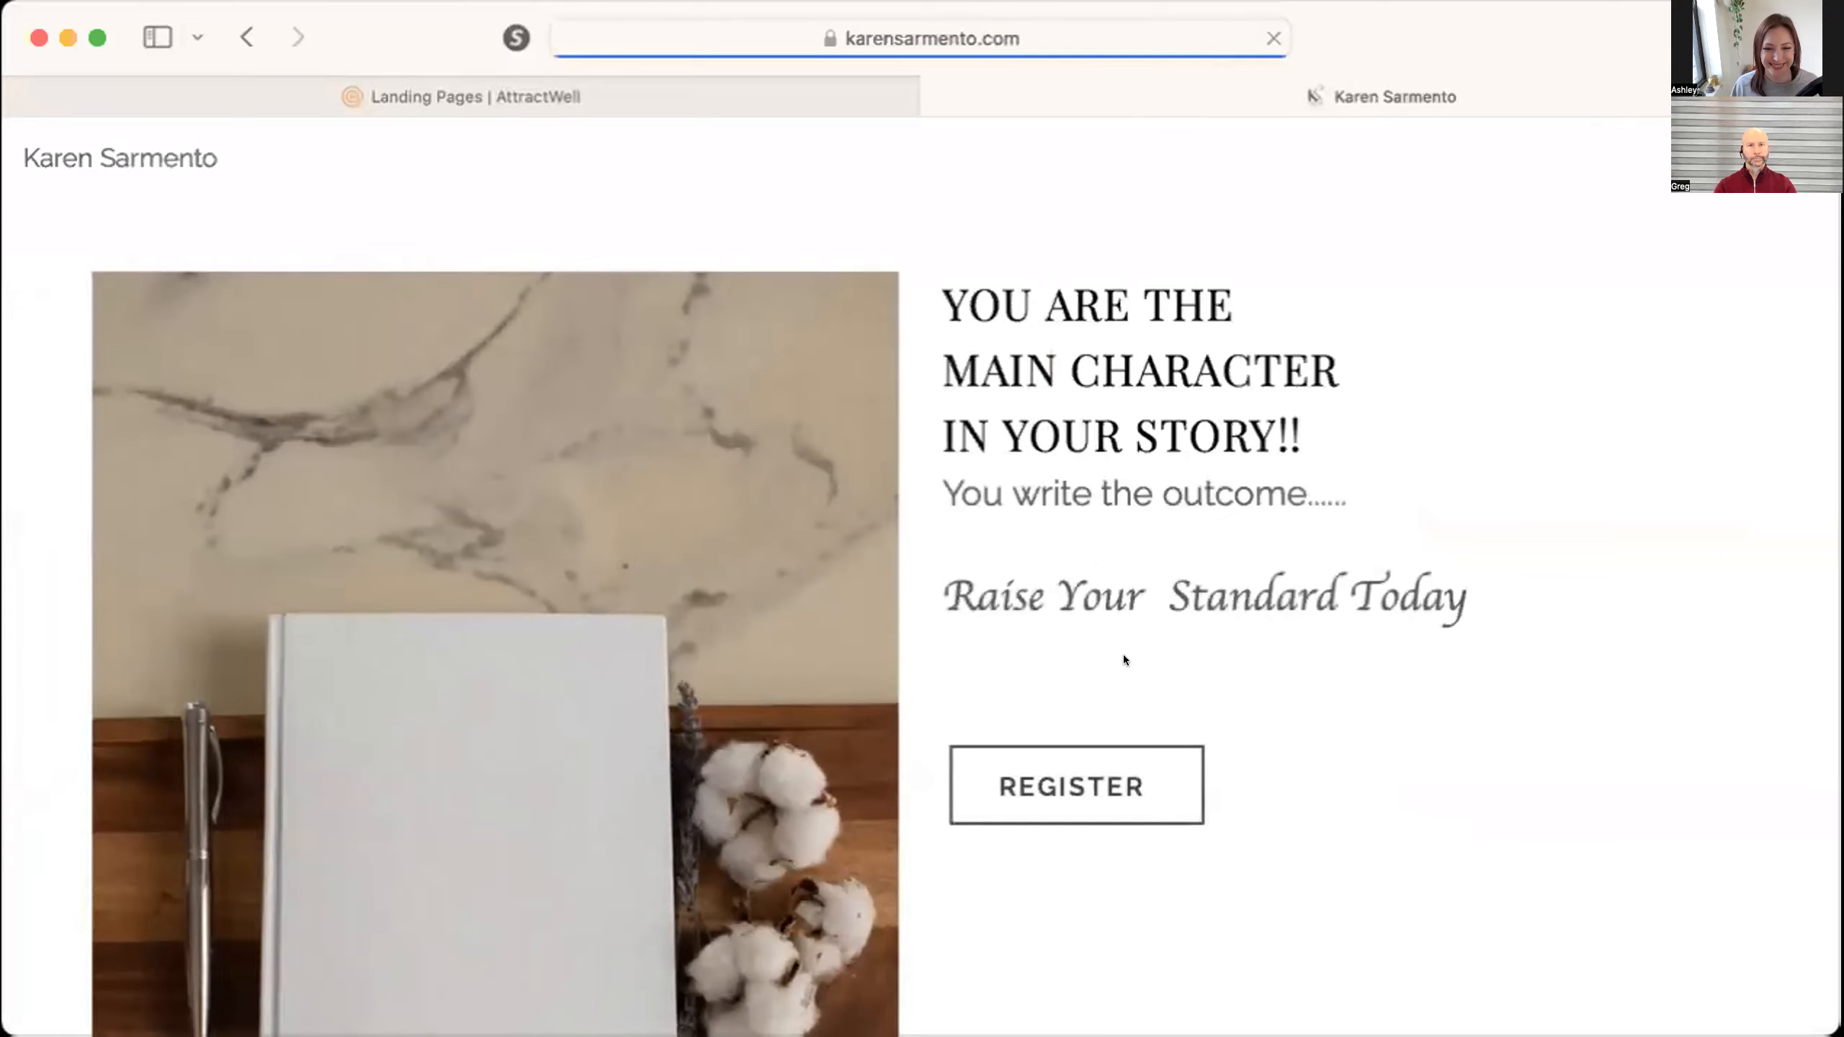
pyautogui.click(1089, 792)
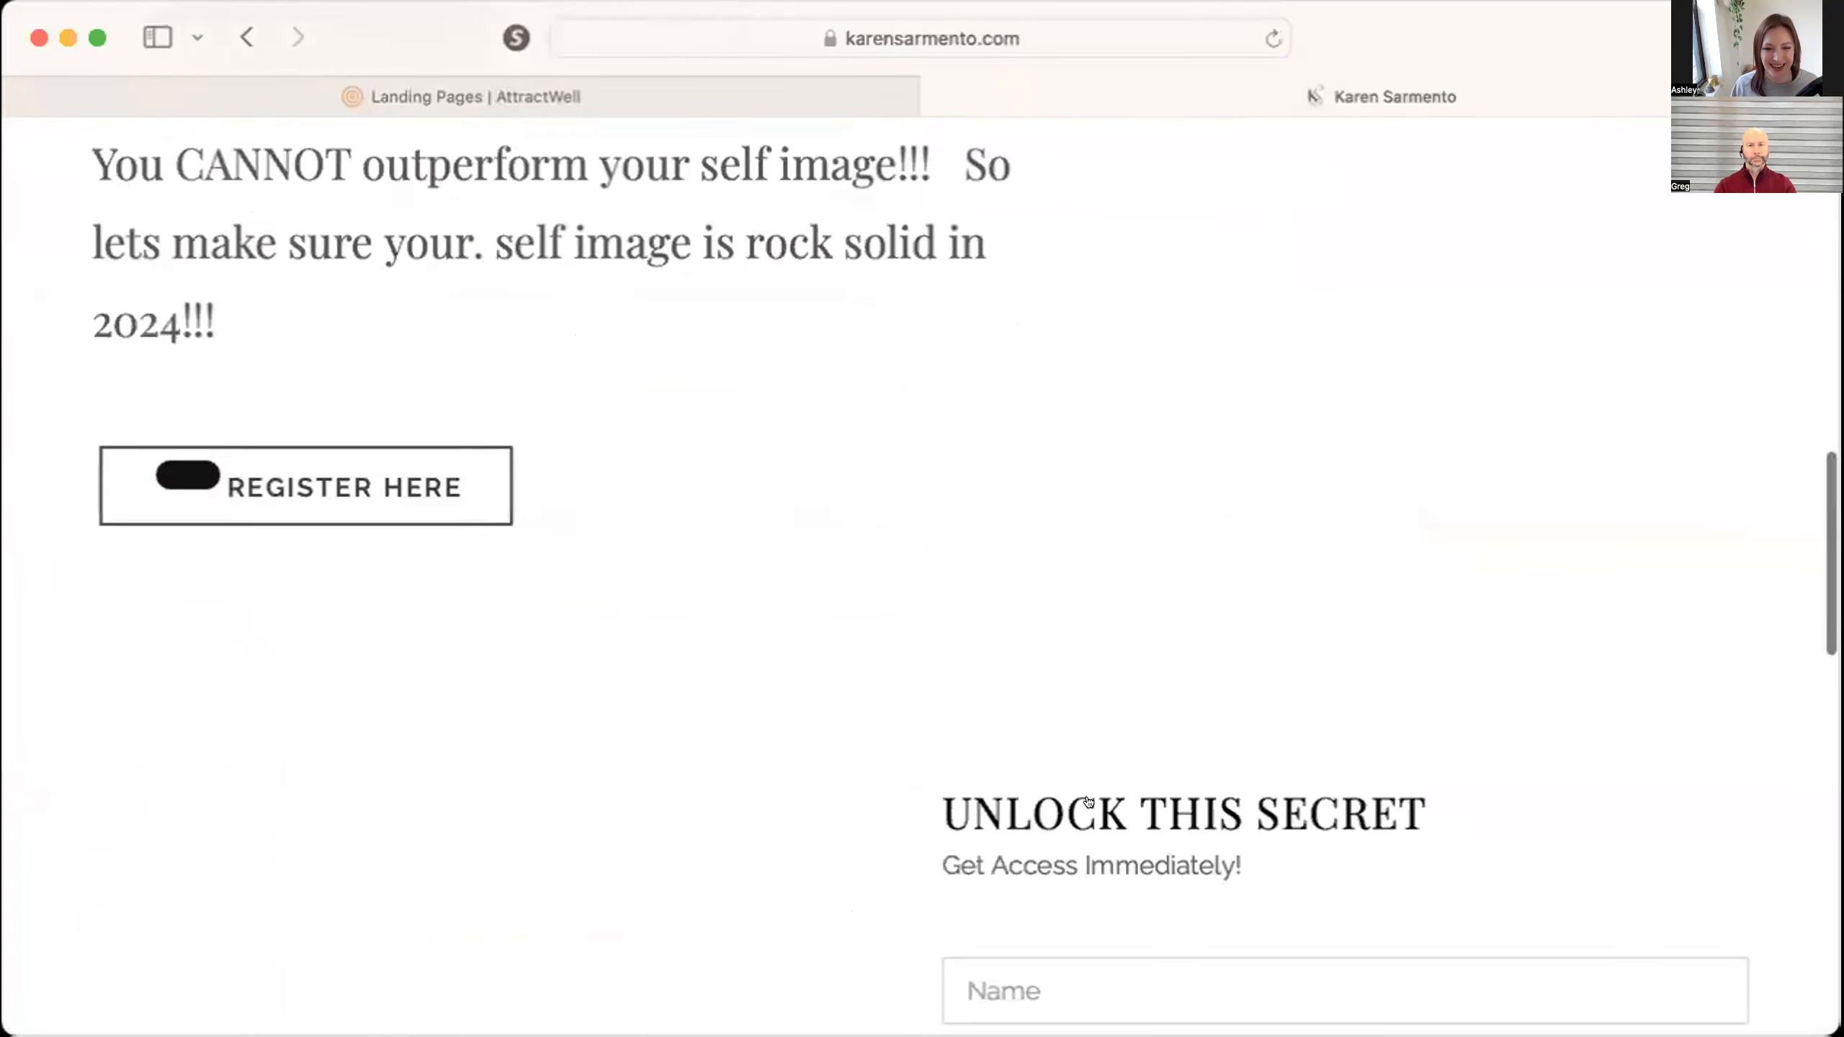
pyautogui.scroll(10, 1089, 802)
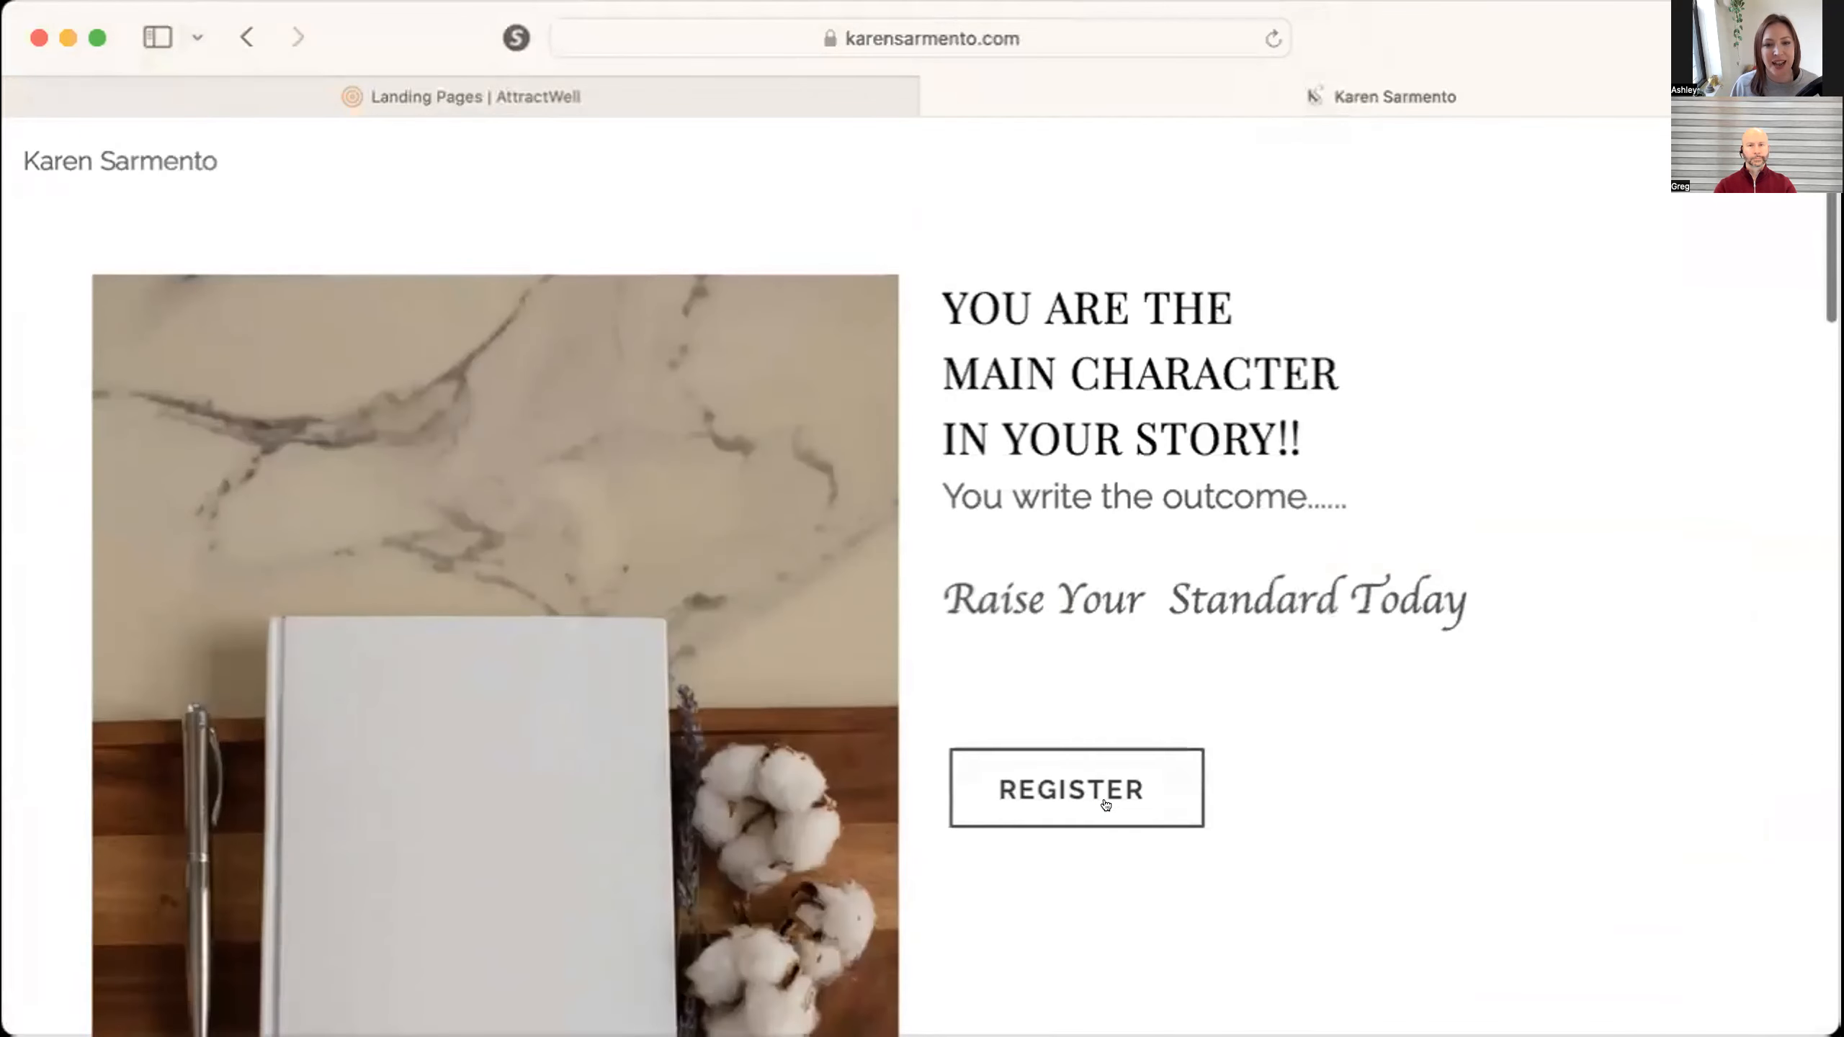
# Open the Self Image Transformation landing page for editing and look through its sections down to the Register Here button.
pyautogui.click(663, 100)
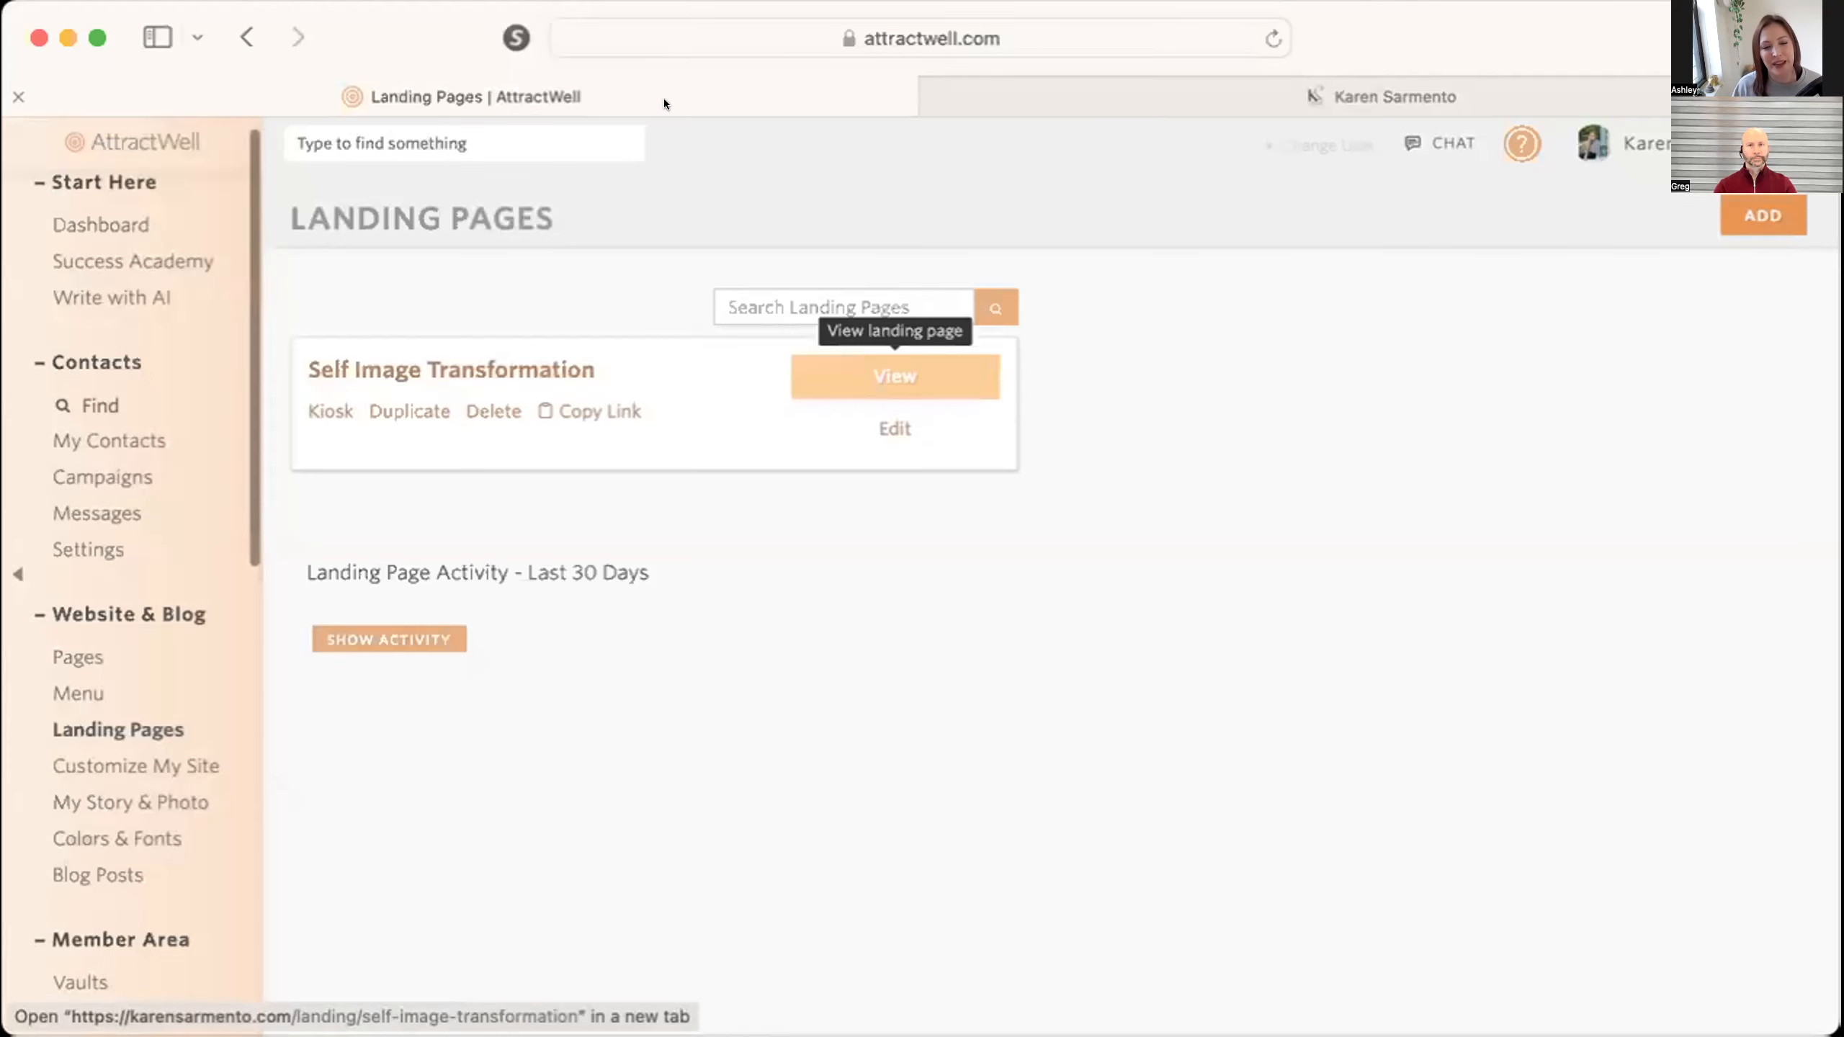
pyautogui.click(524, 356)
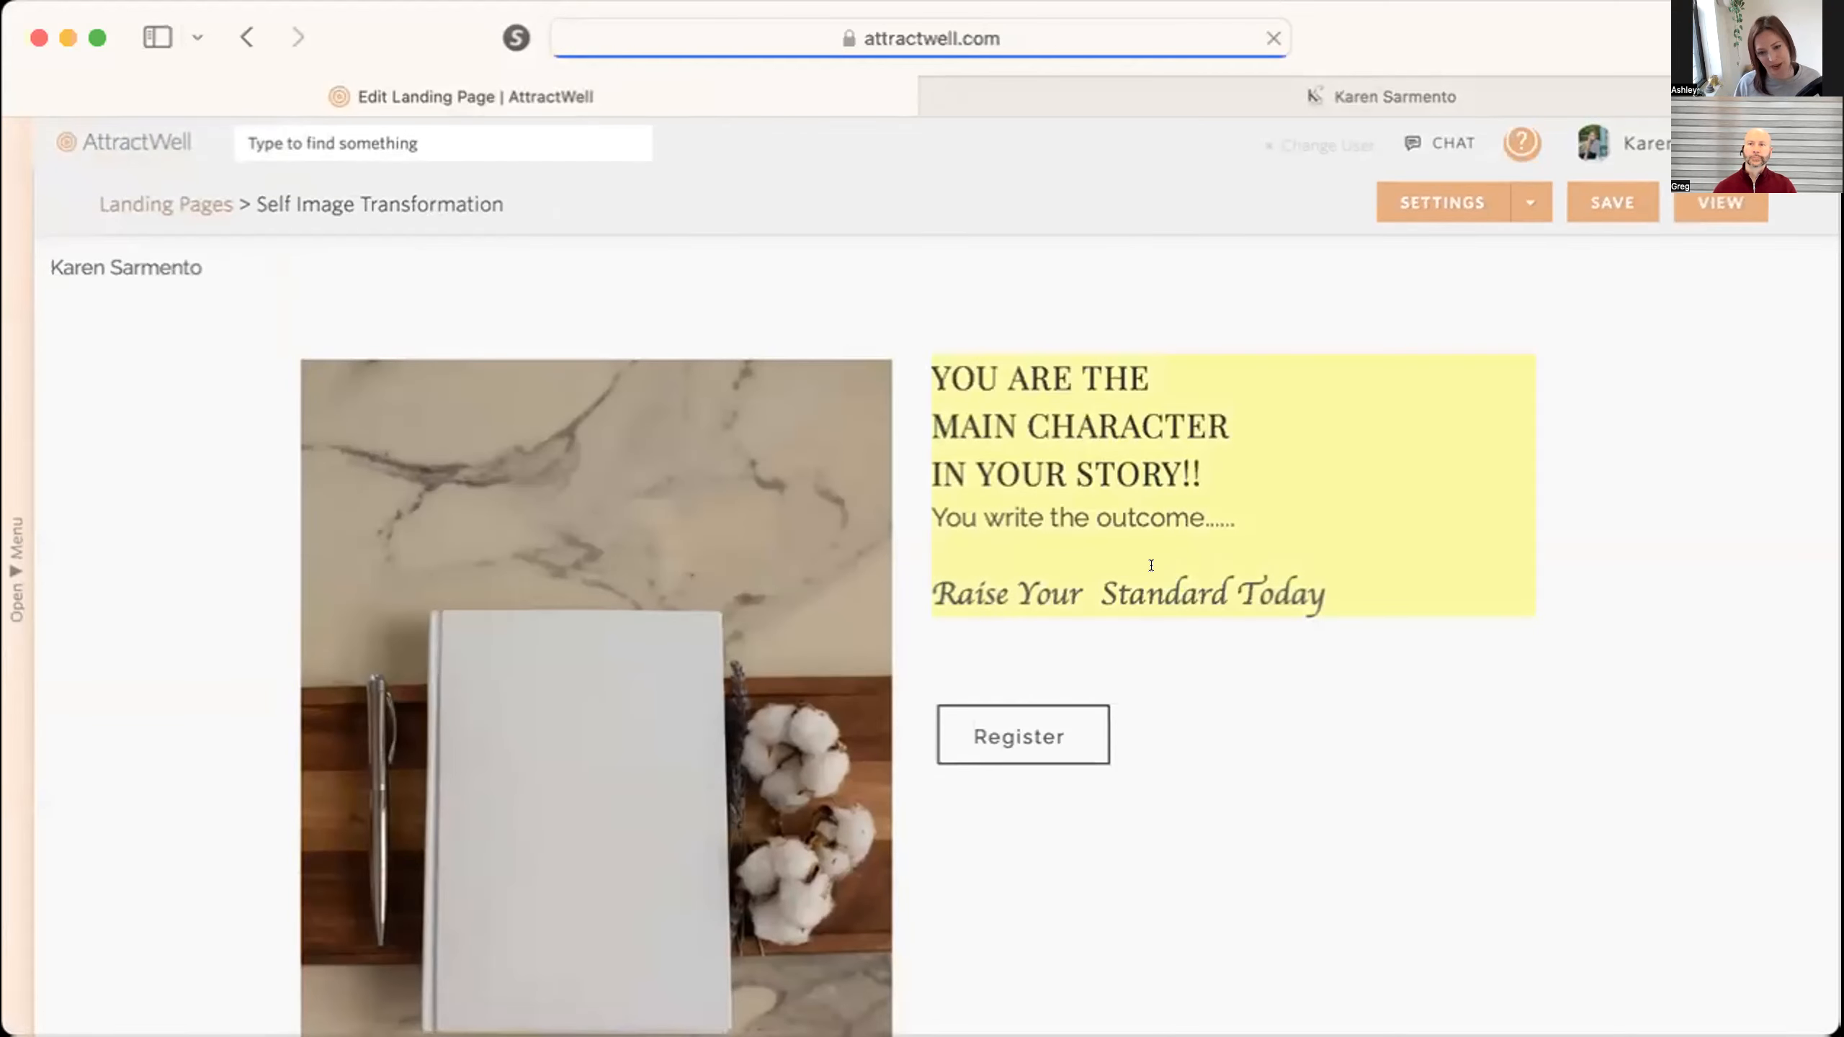
pyautogui.scroll(-10, 969, 732)
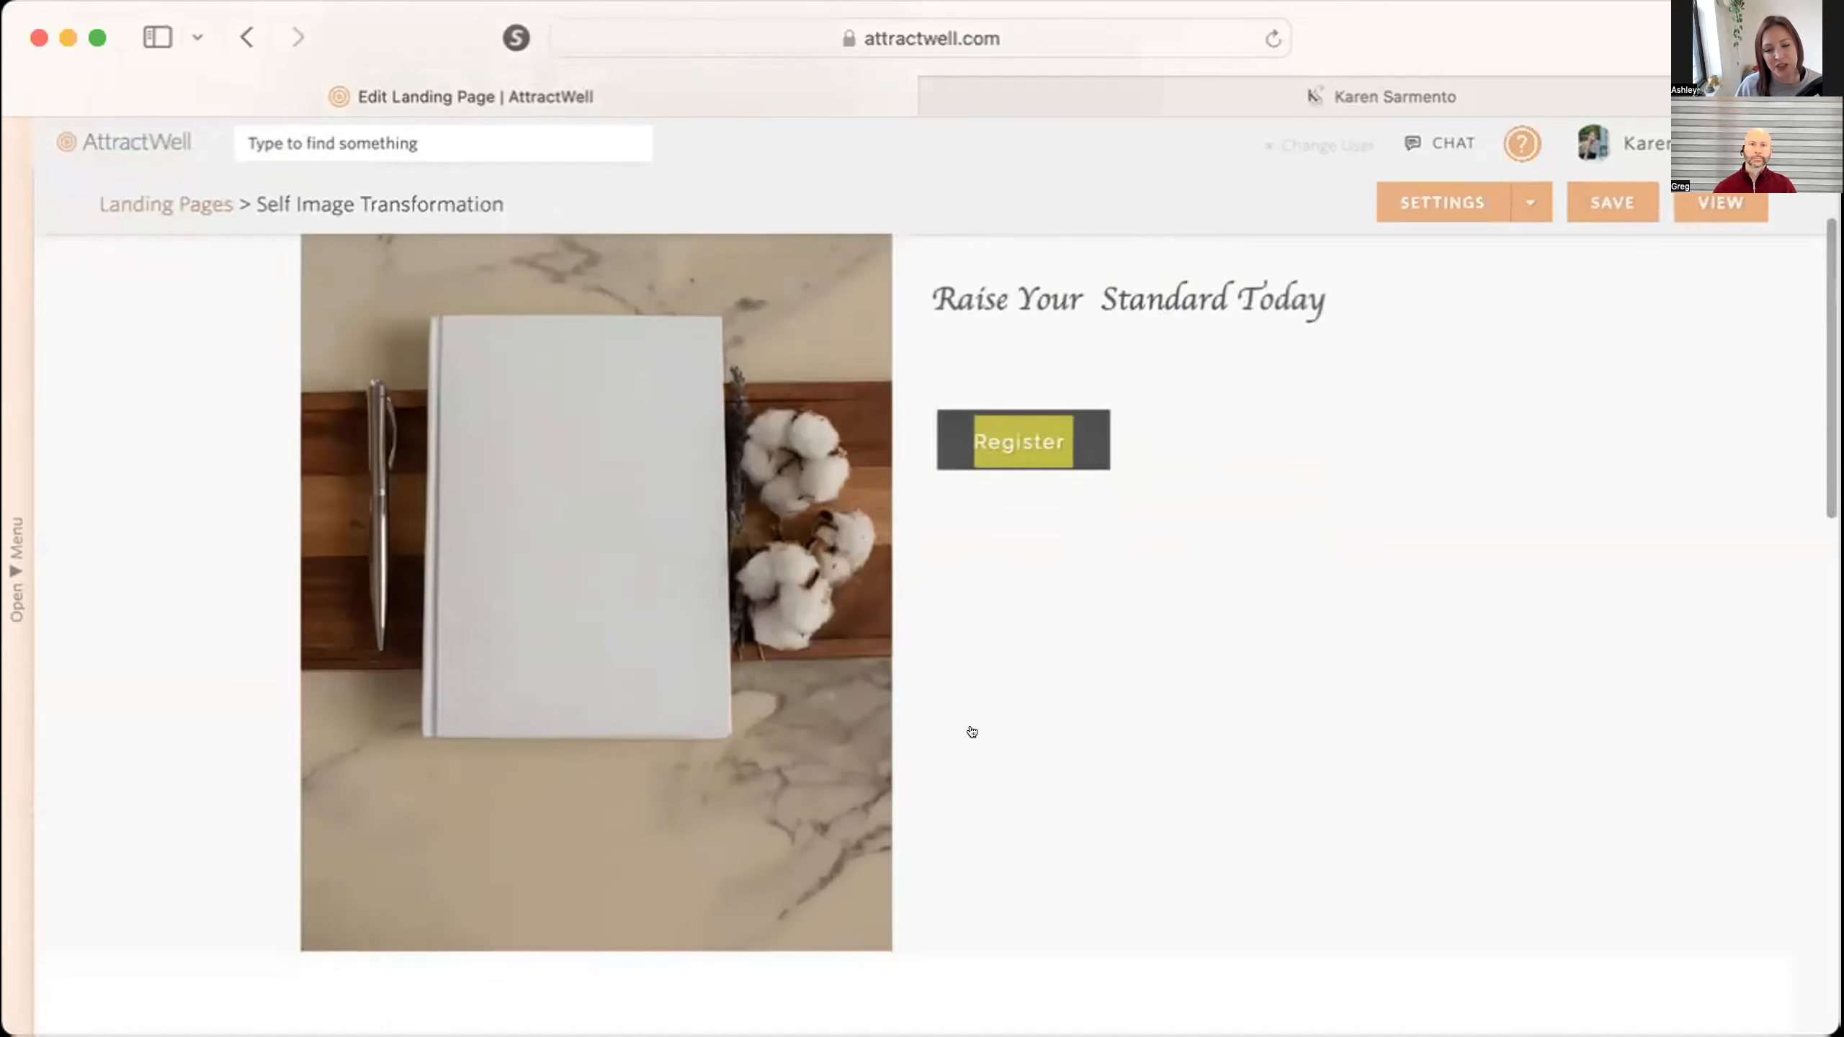
pyautogui.scroll(-5, 971, 731)
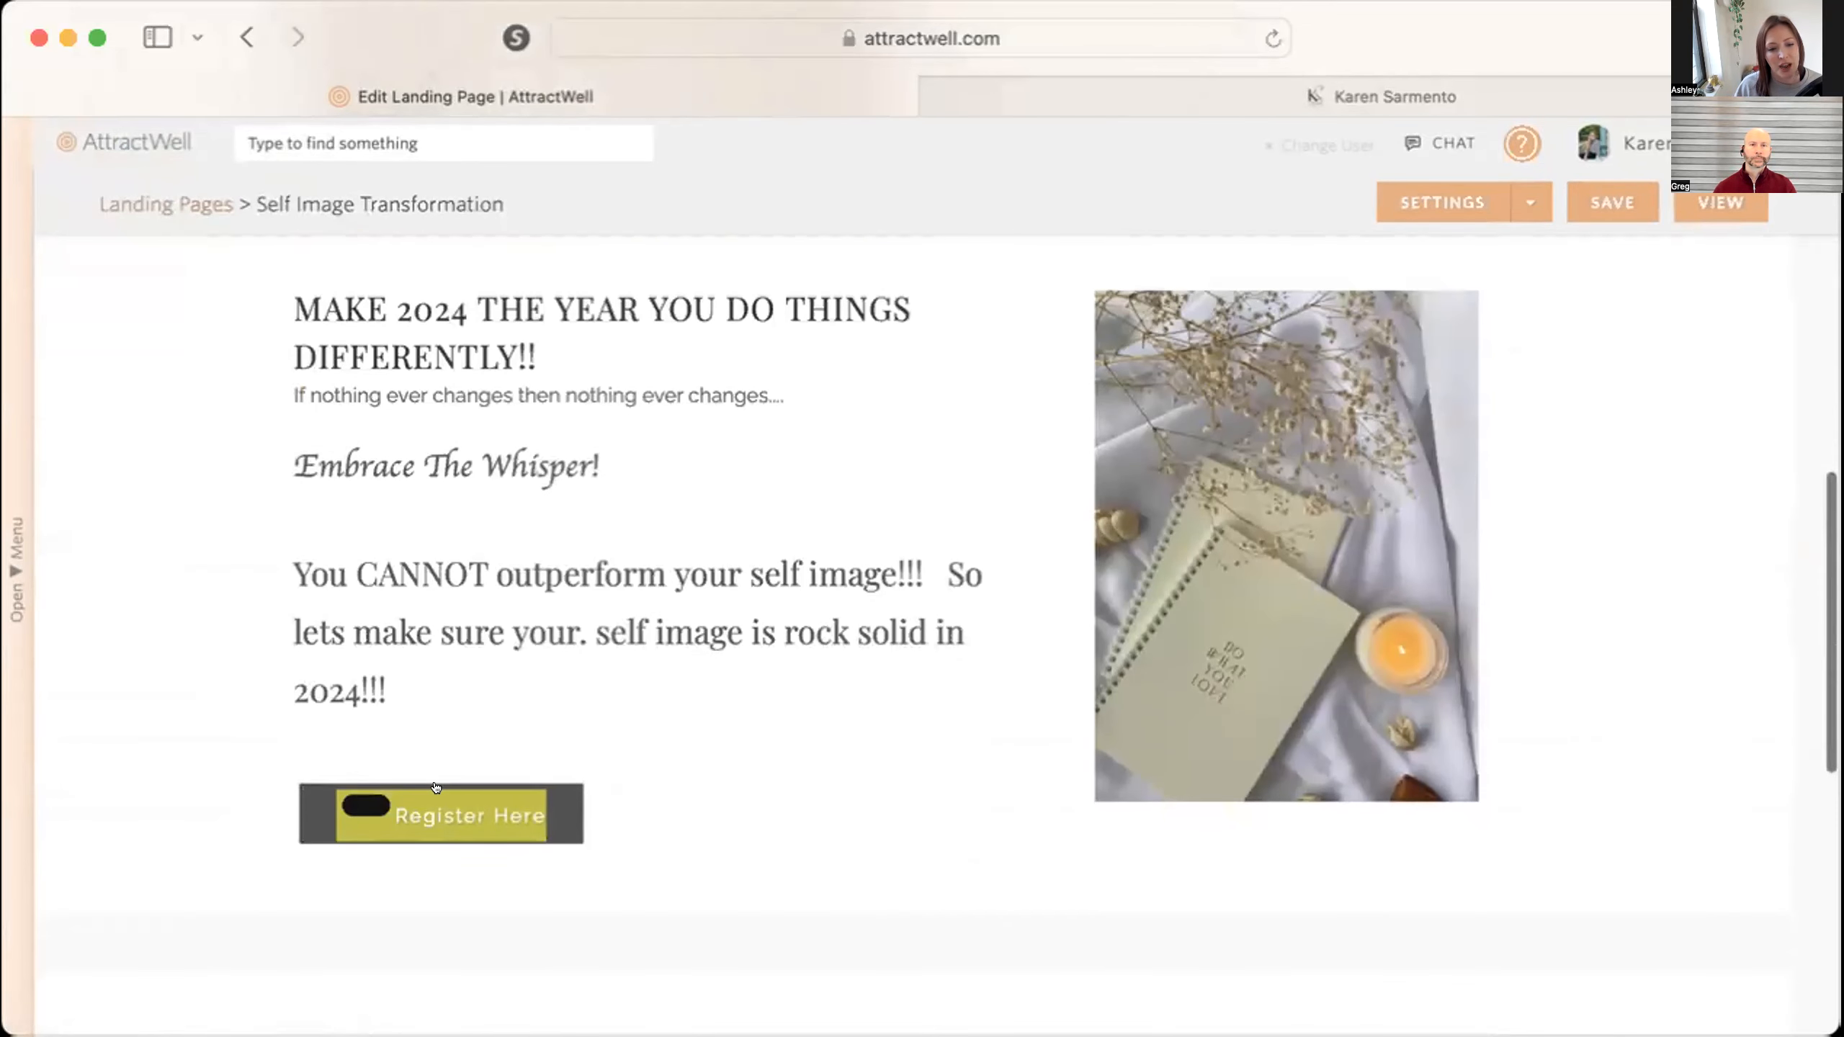
# Test the Register and Register Here buttons on the live page and check the link behind the black mark.
pyautogui.click(1337, 99)
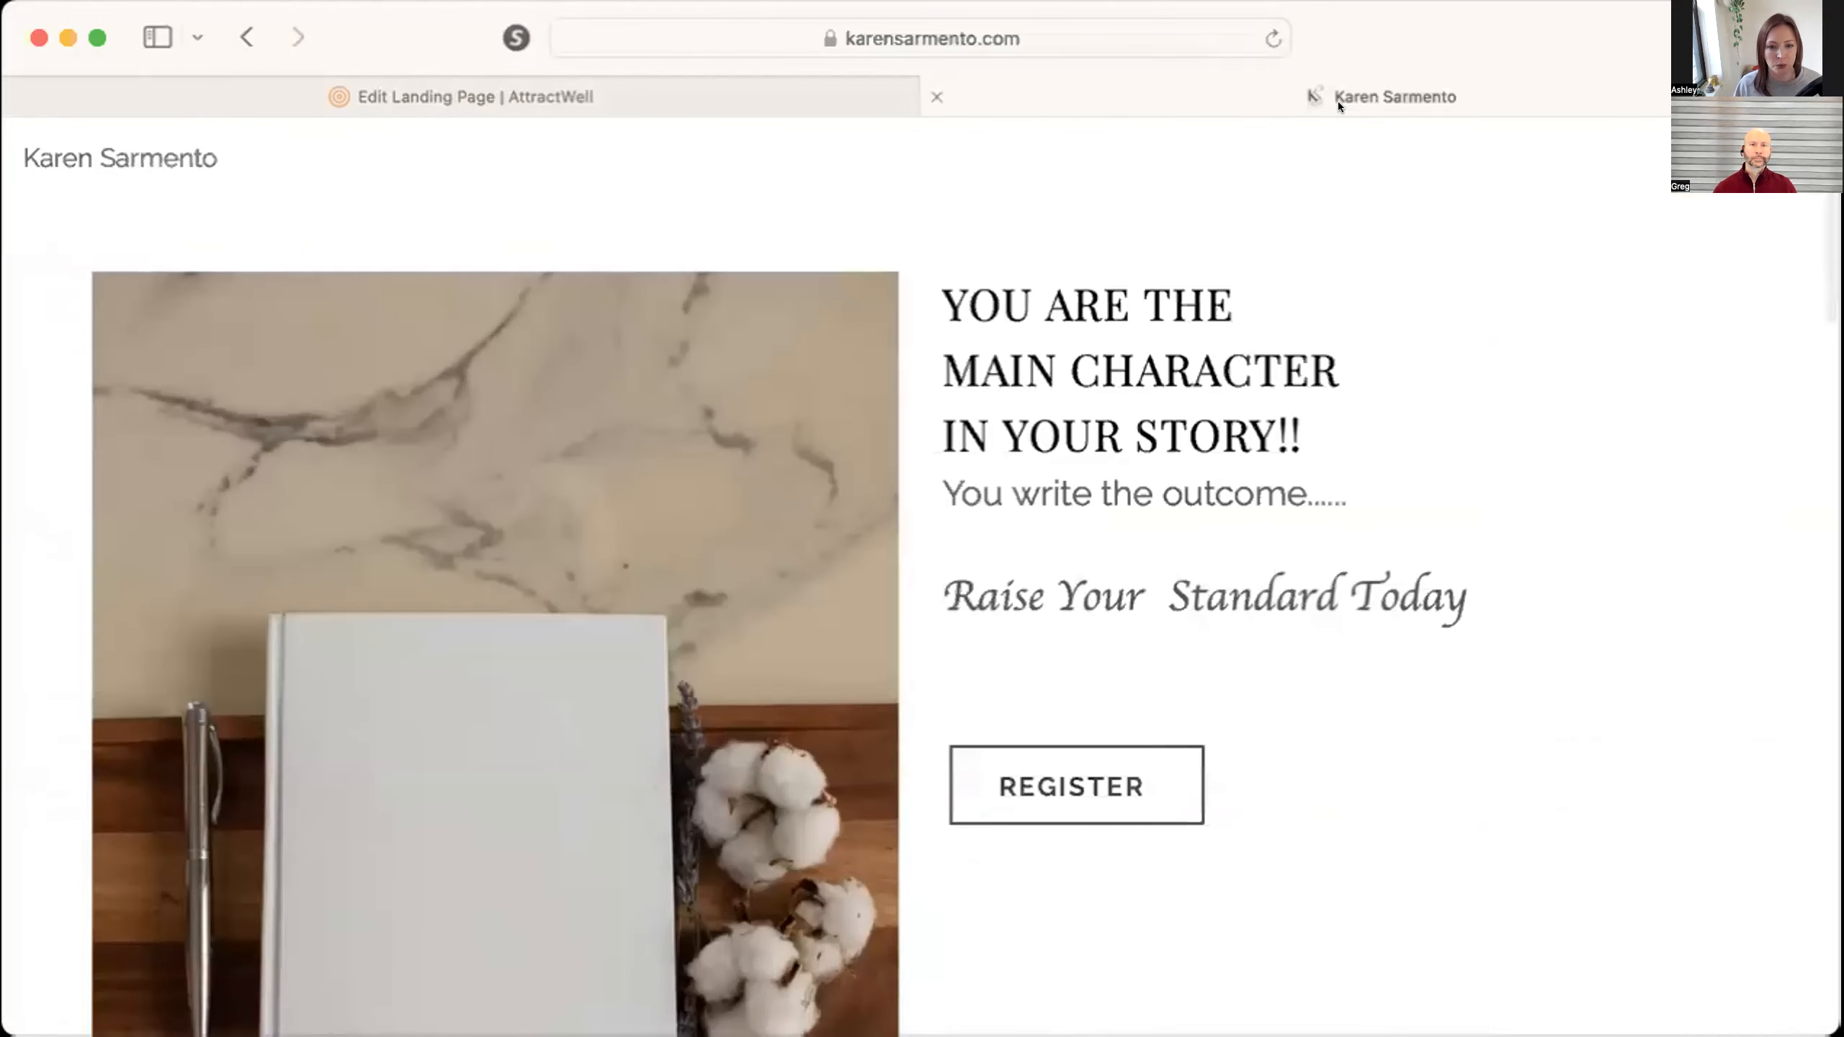
pyautogui.click(1058, 810)
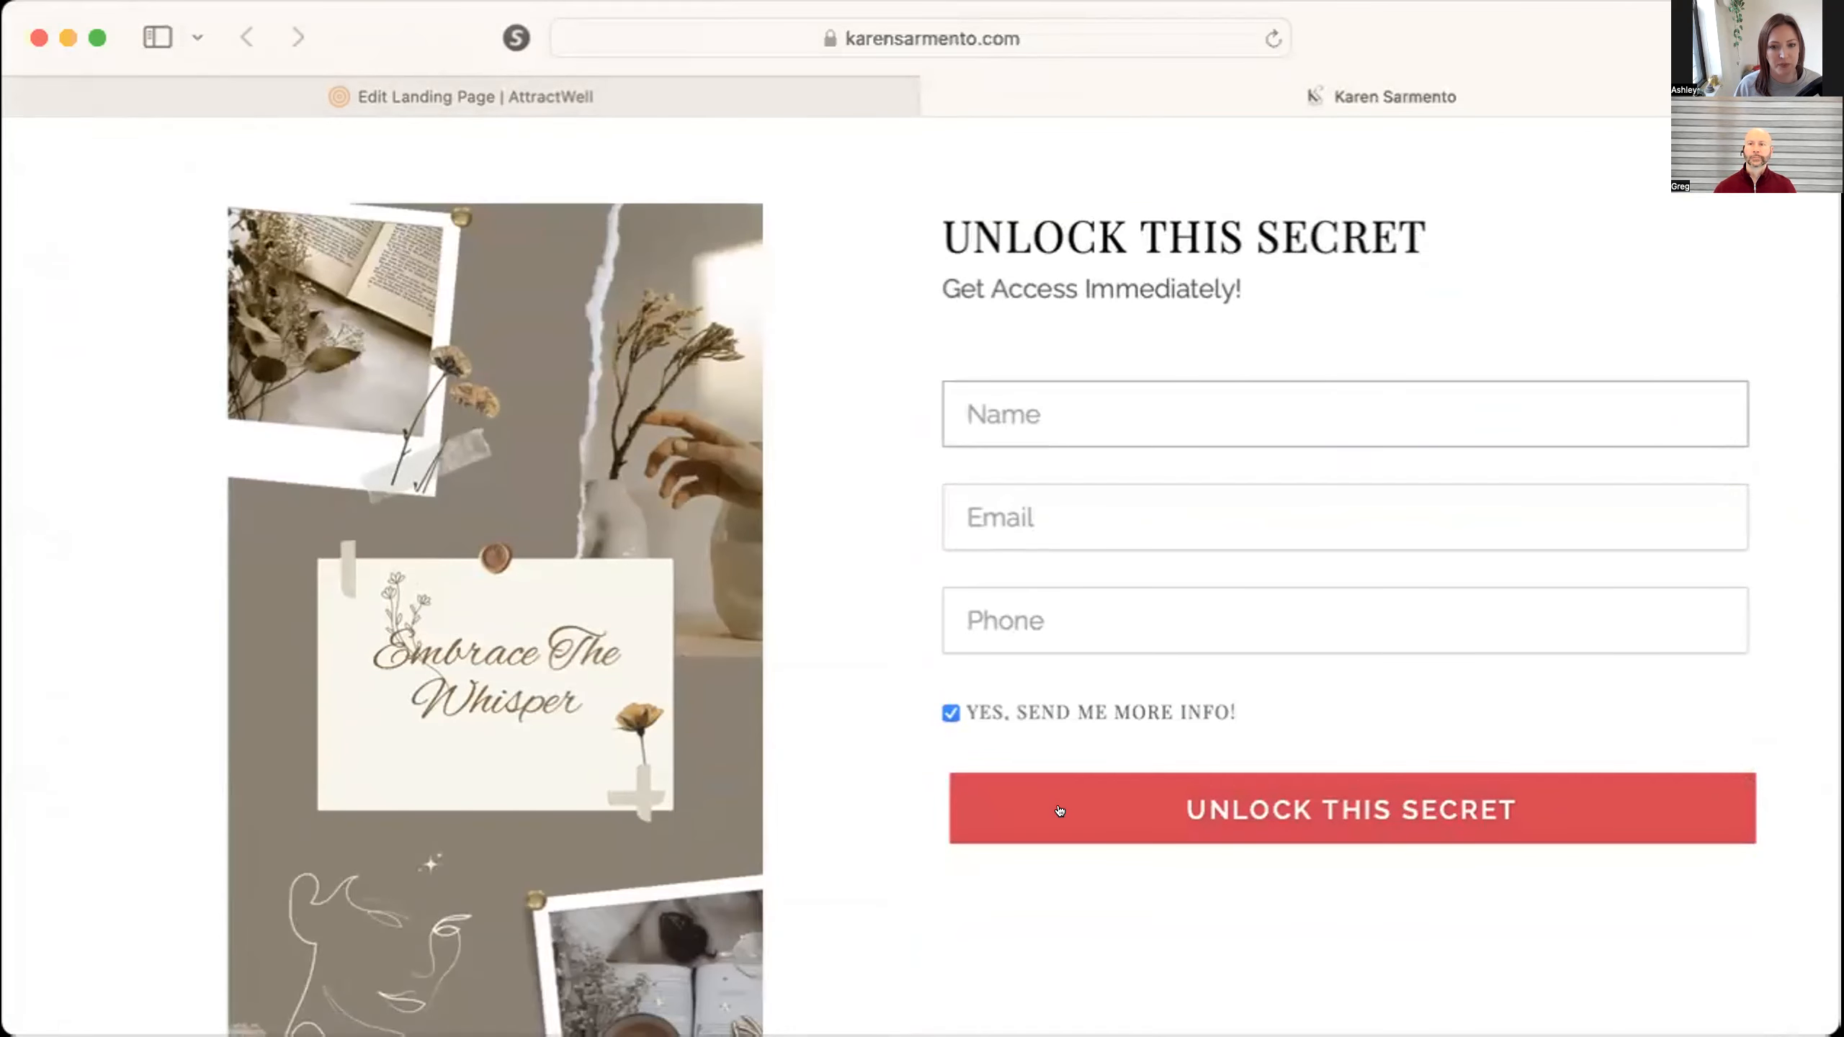
pyautogui.scroll(10, 1059, 811)
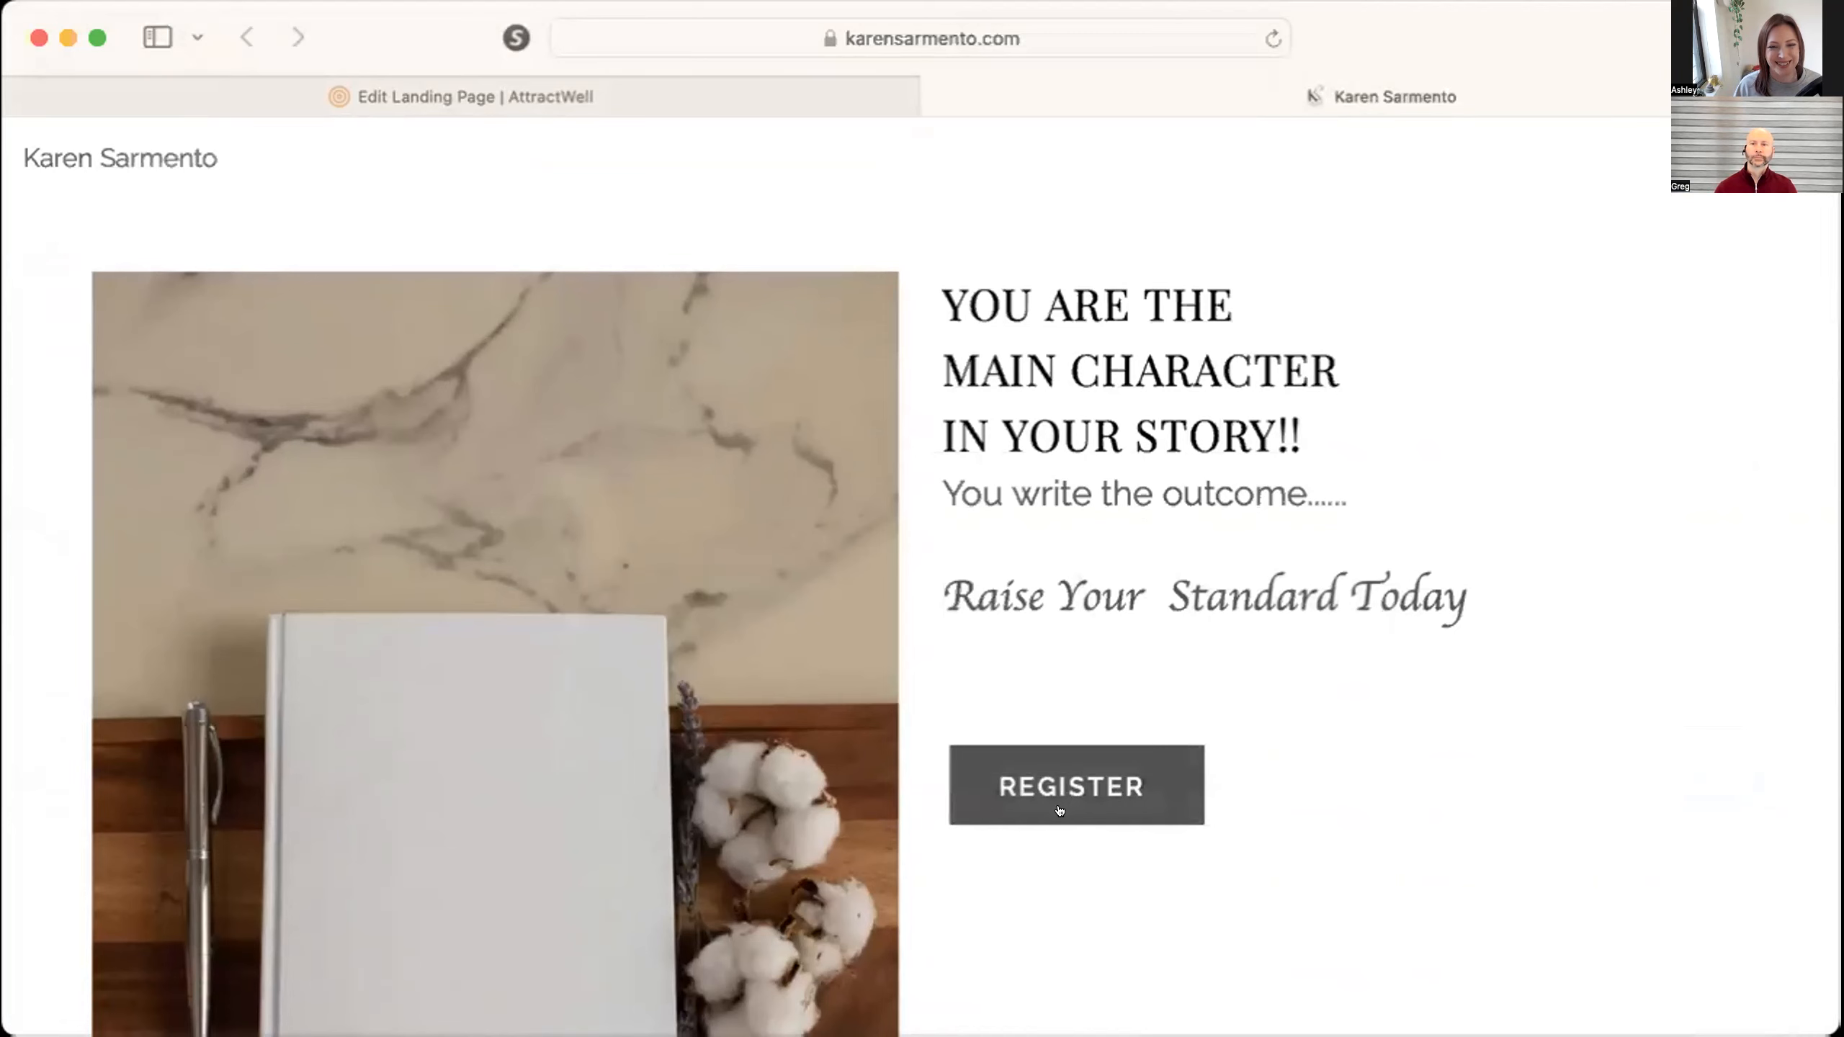
pyautogui.scroll(-10, 1057, 514)
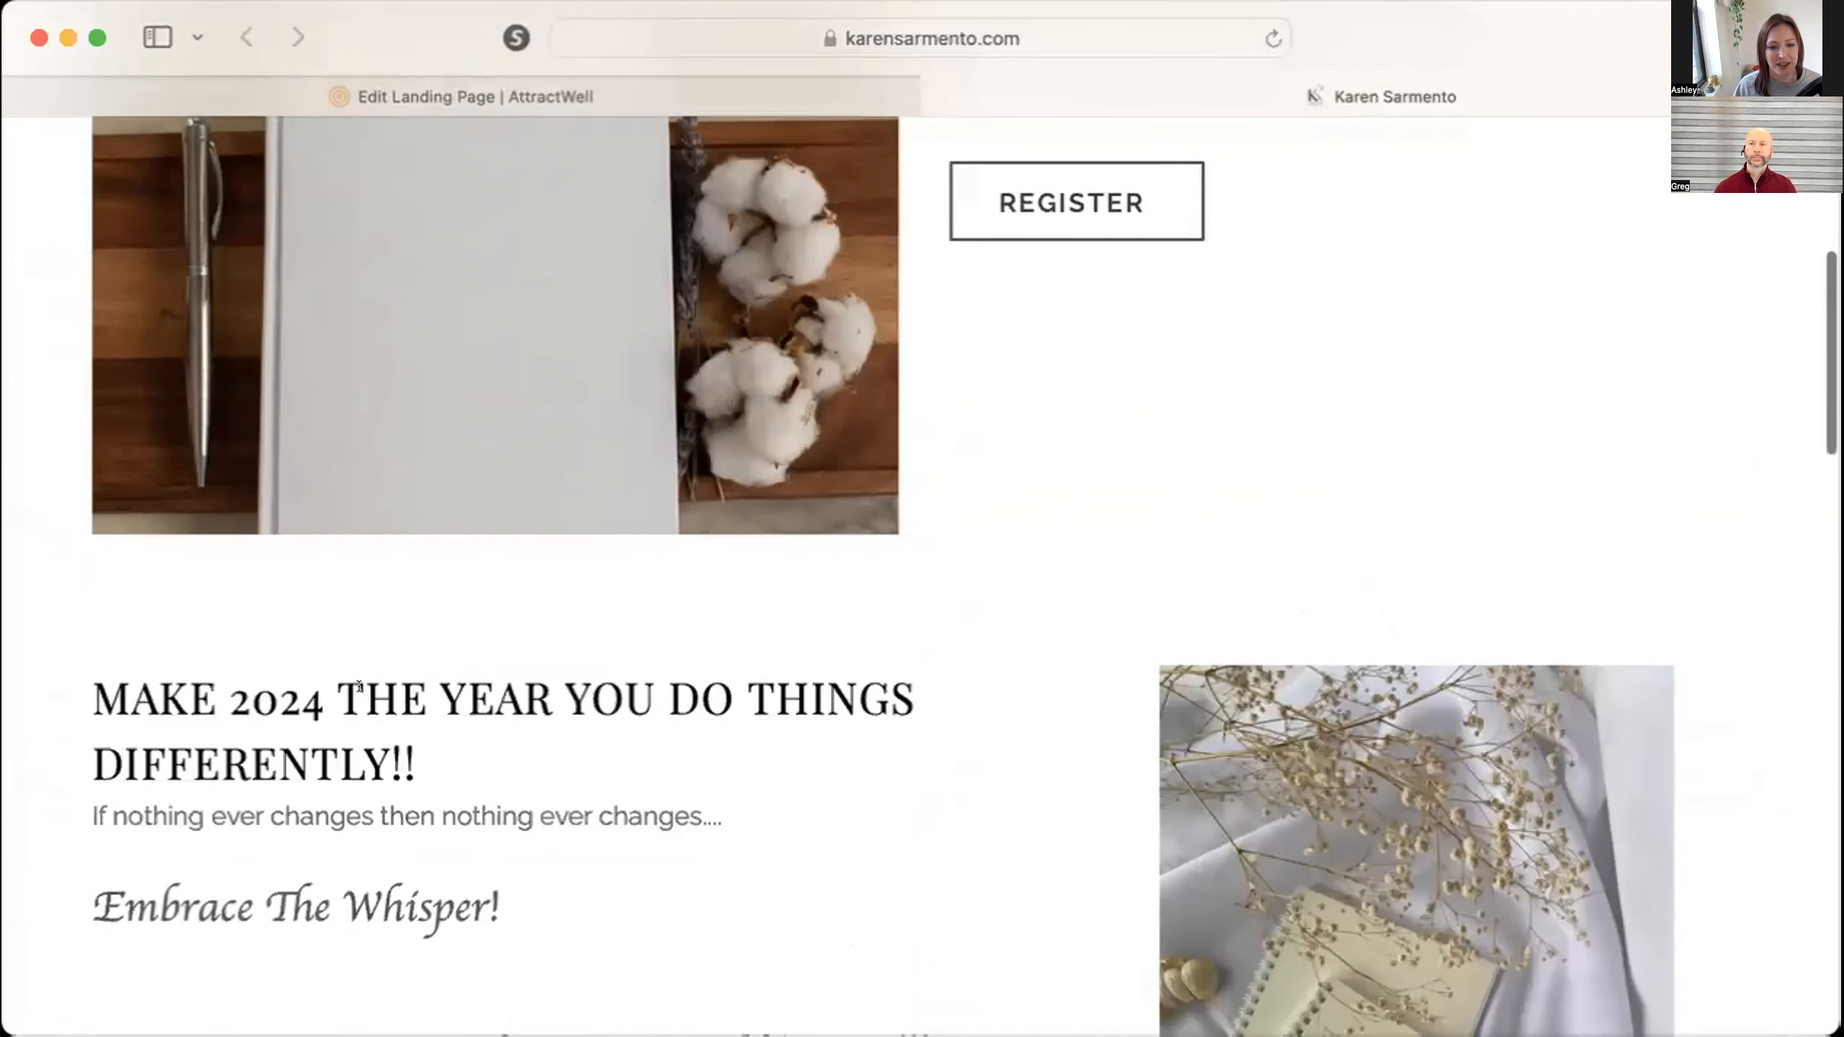
pyautogui.click(254, 944)
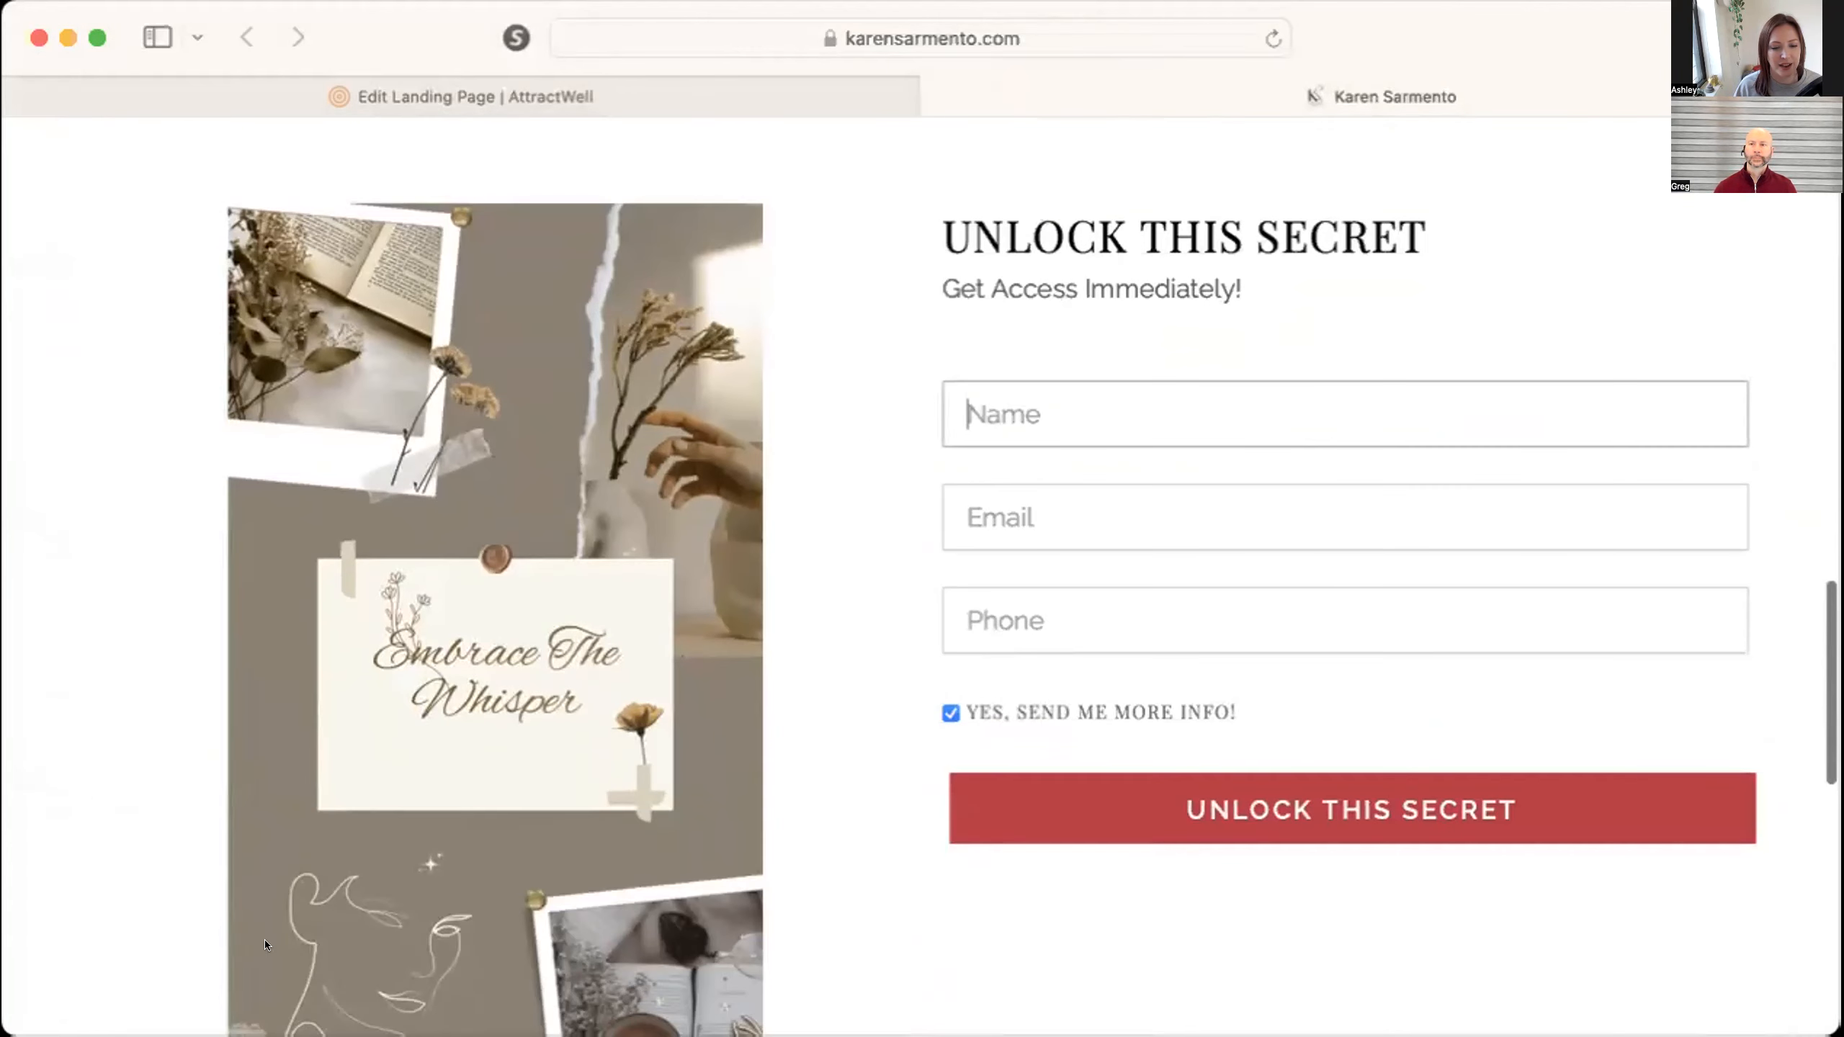
pyautogui.scroll(5, 221, 607)
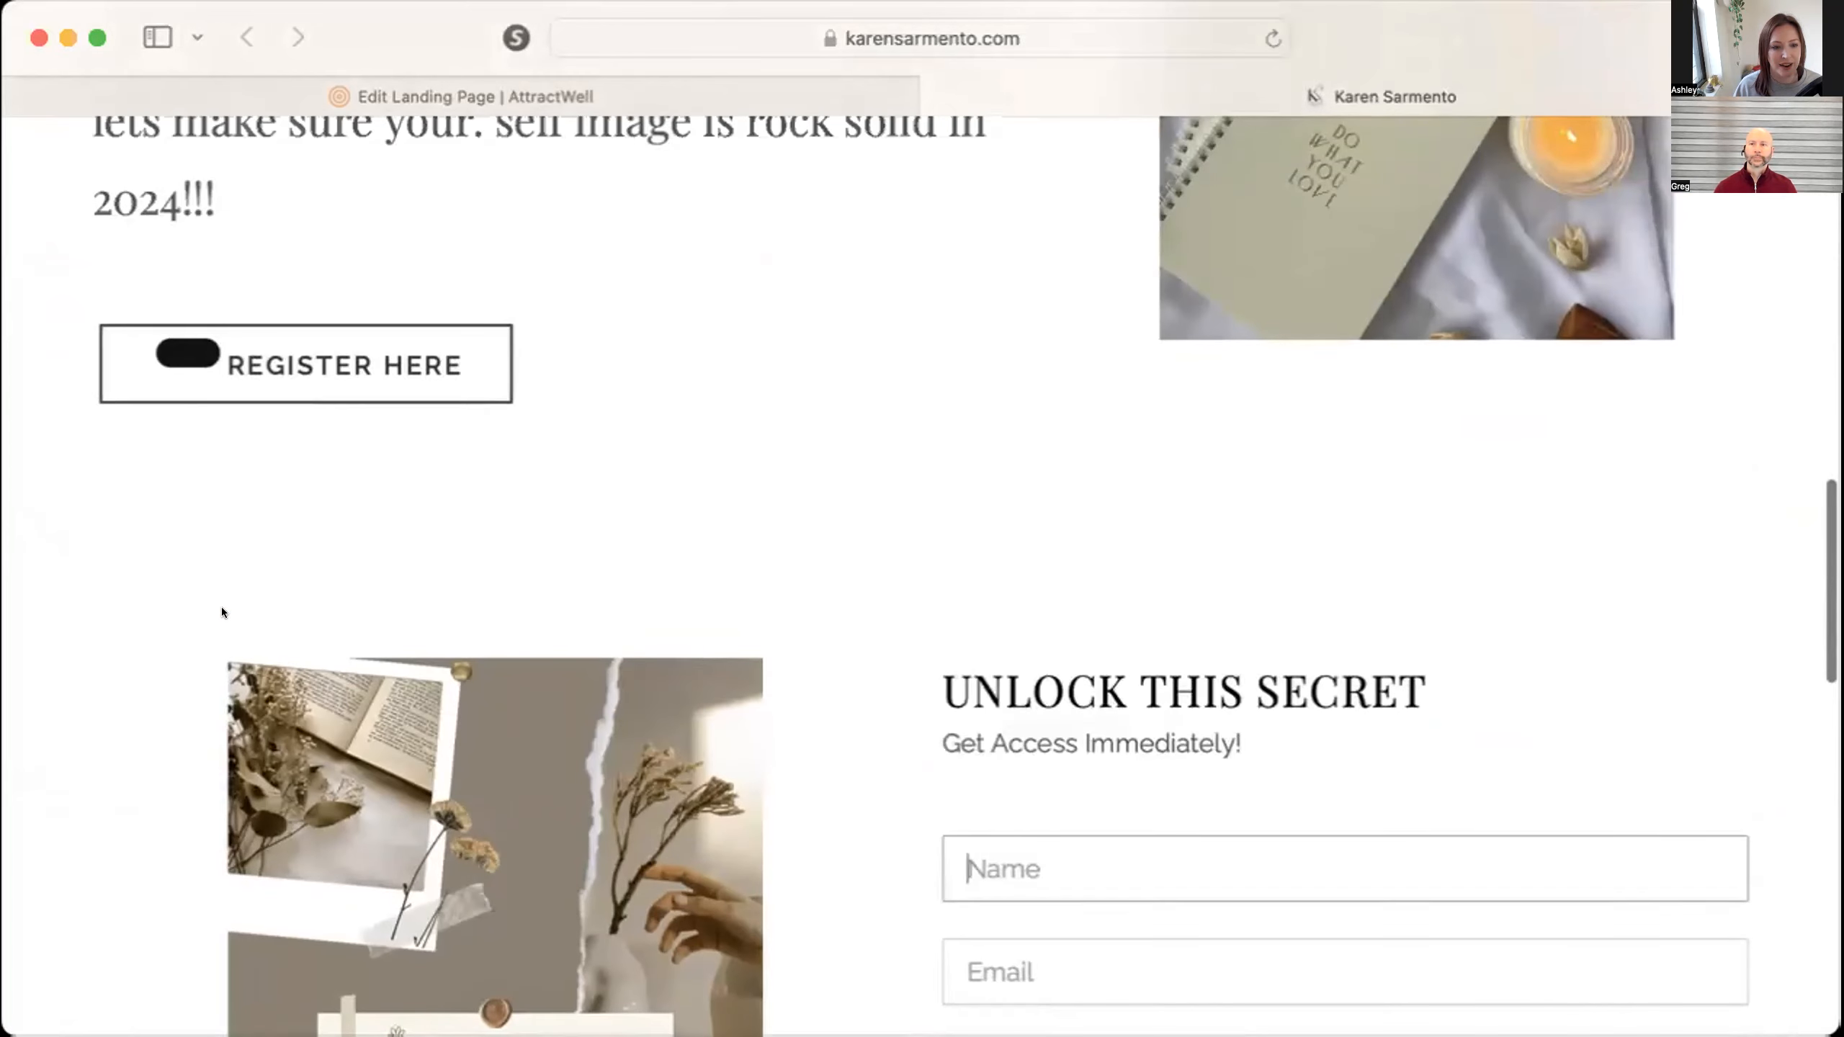
pyautogui.click(170, 336)
# Close the live page, remove the black mark before the Register Here button's text, and save the landing page.
pyautogui.click(936, 97)
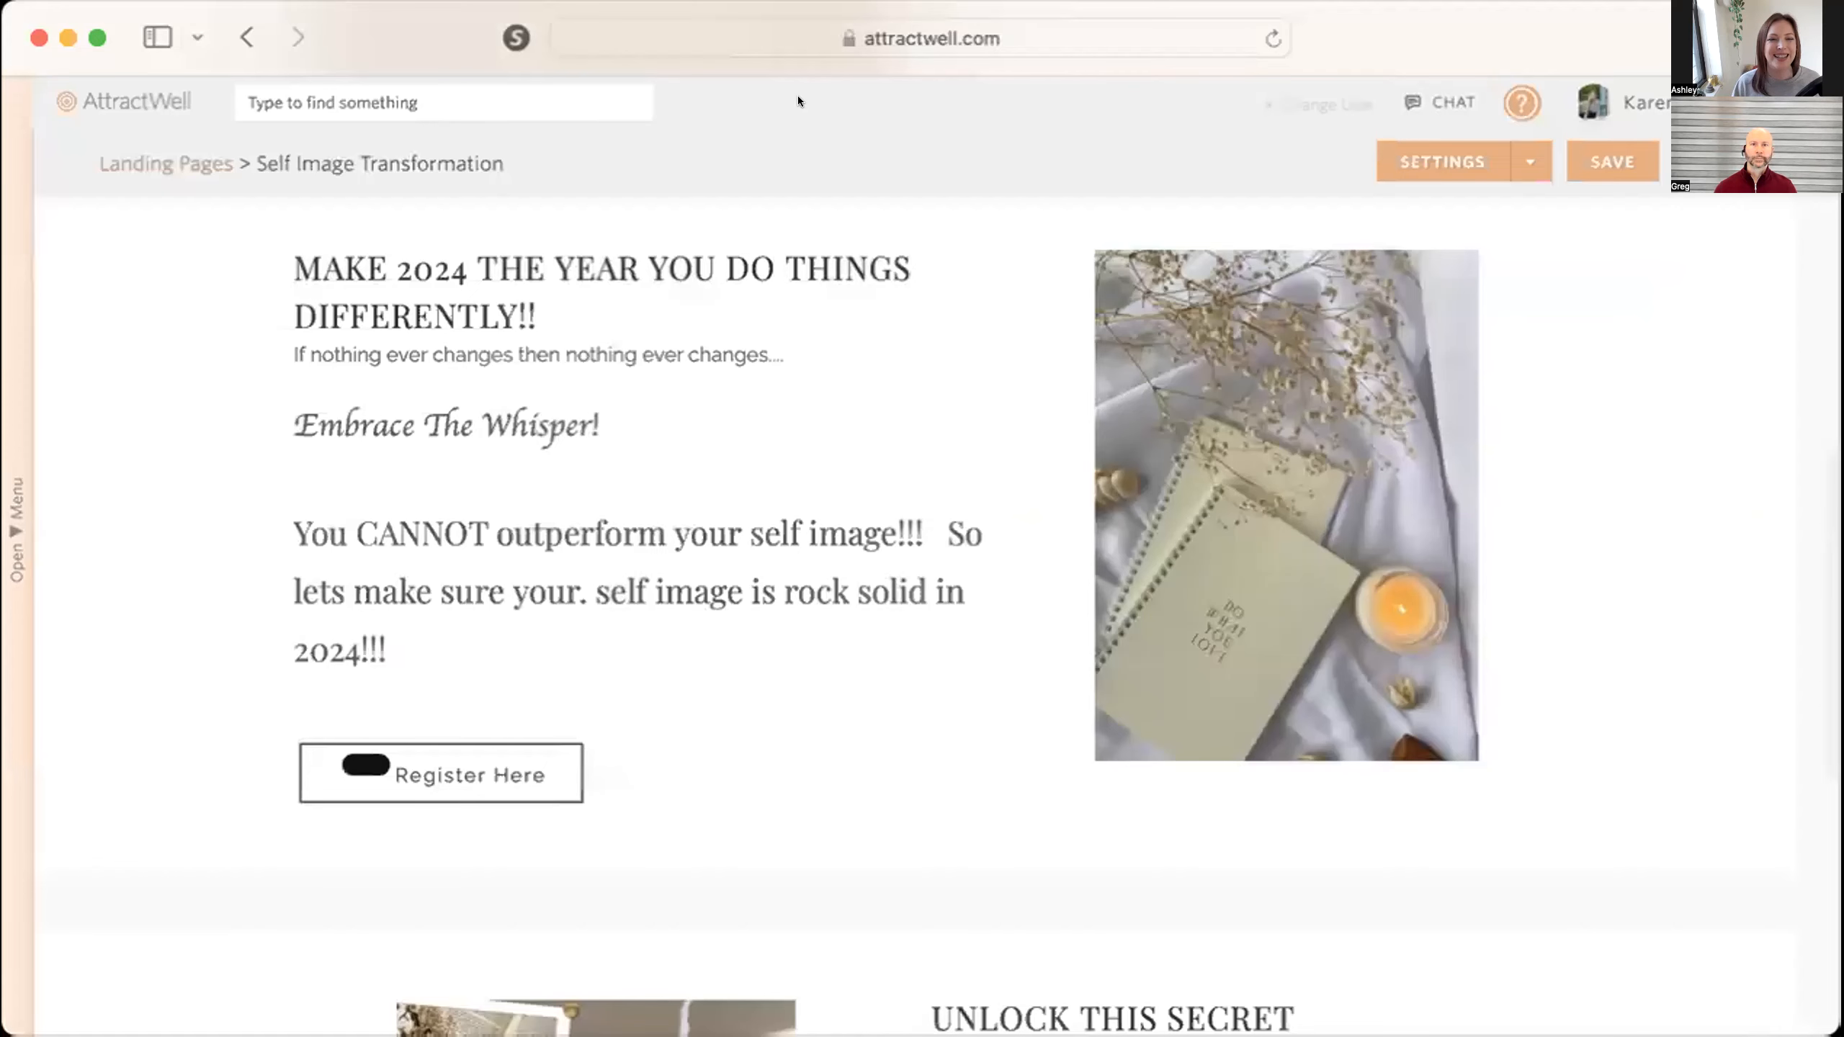
pyautogui.scroll(-2, 437, 616)
pyautogui.click(437, 616)
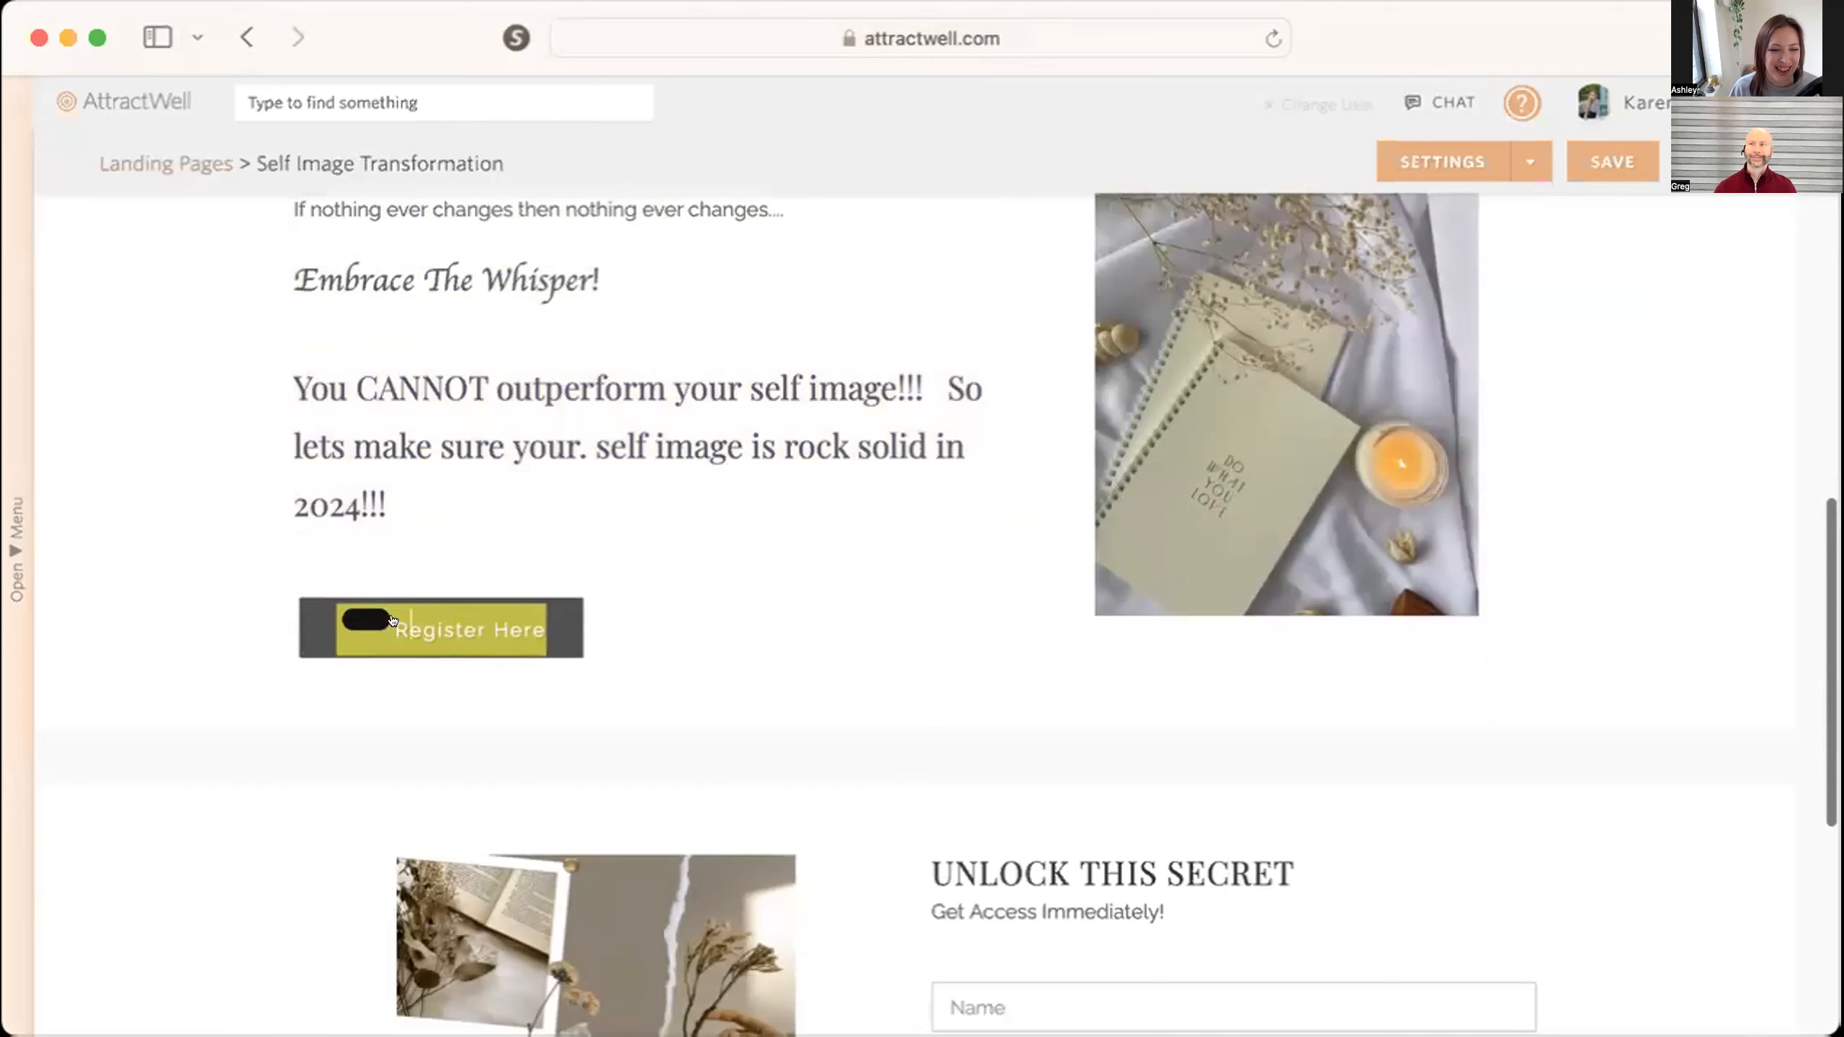
pyautogui.press('BackSpace')
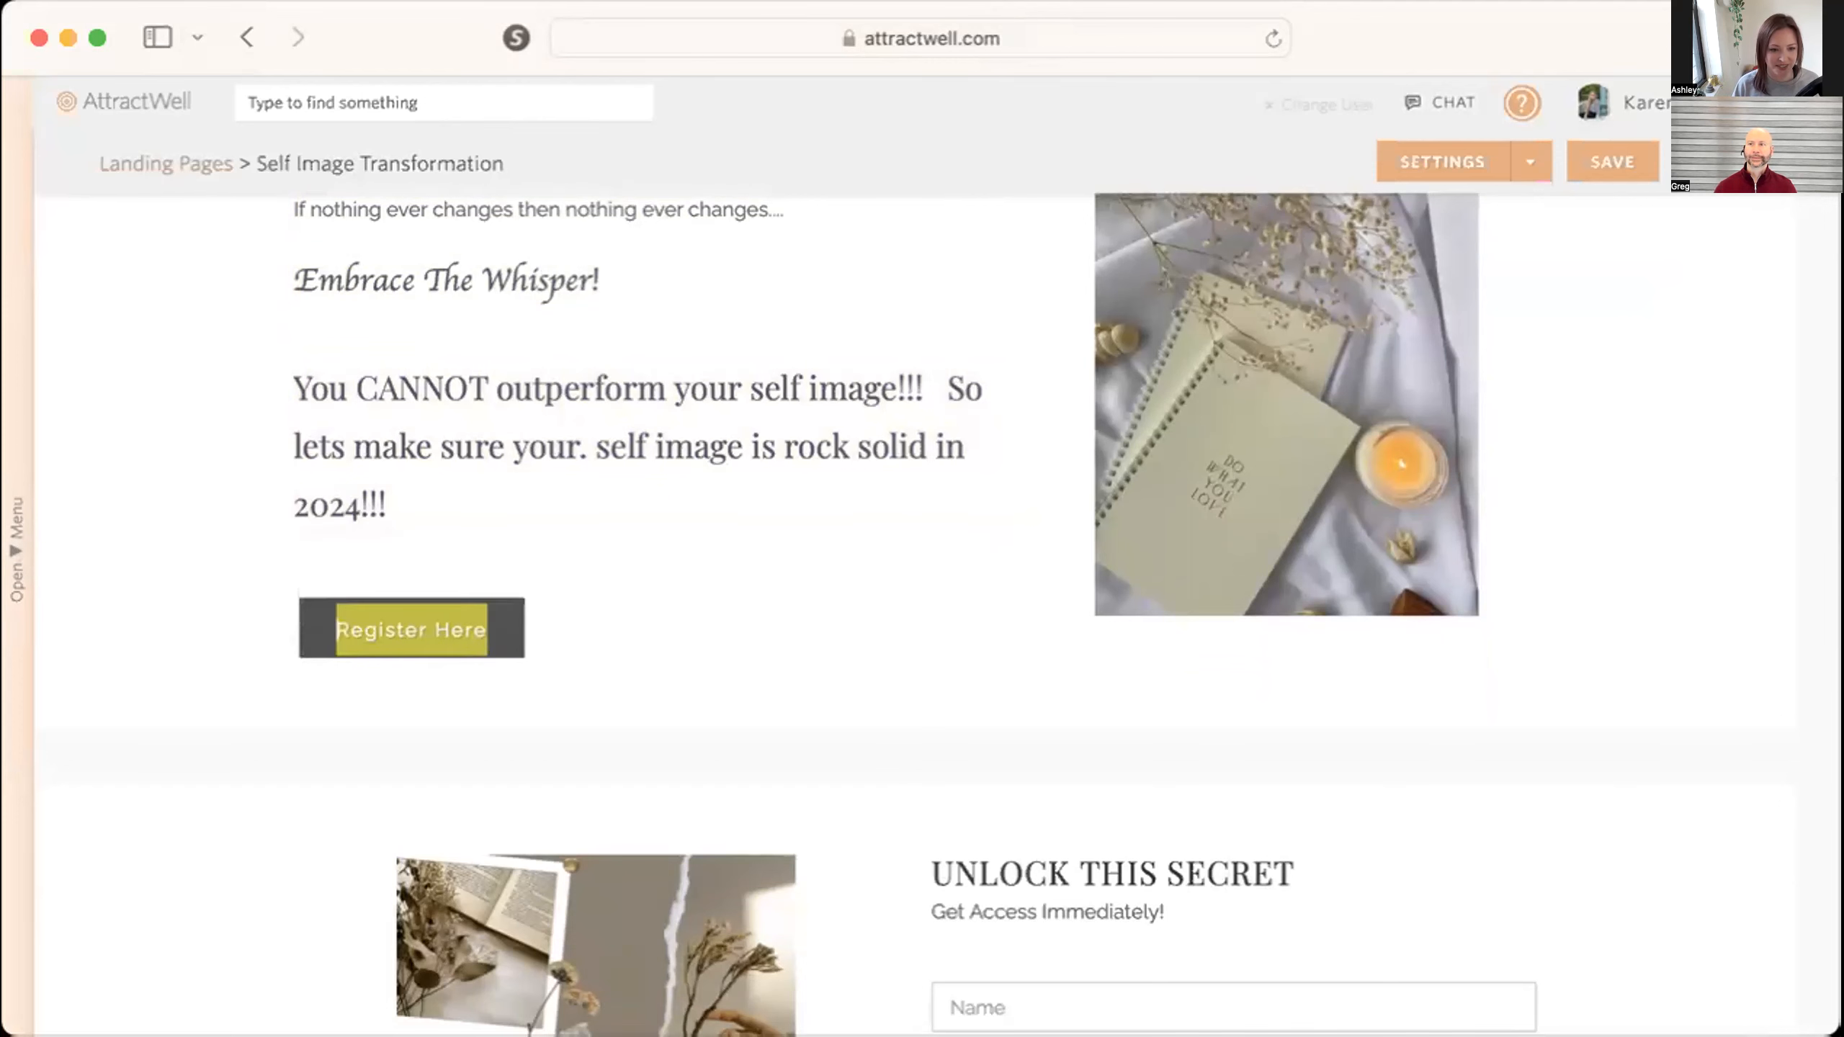
pyautogui.click(435, 622)
pyautogui.click(1616, 162)
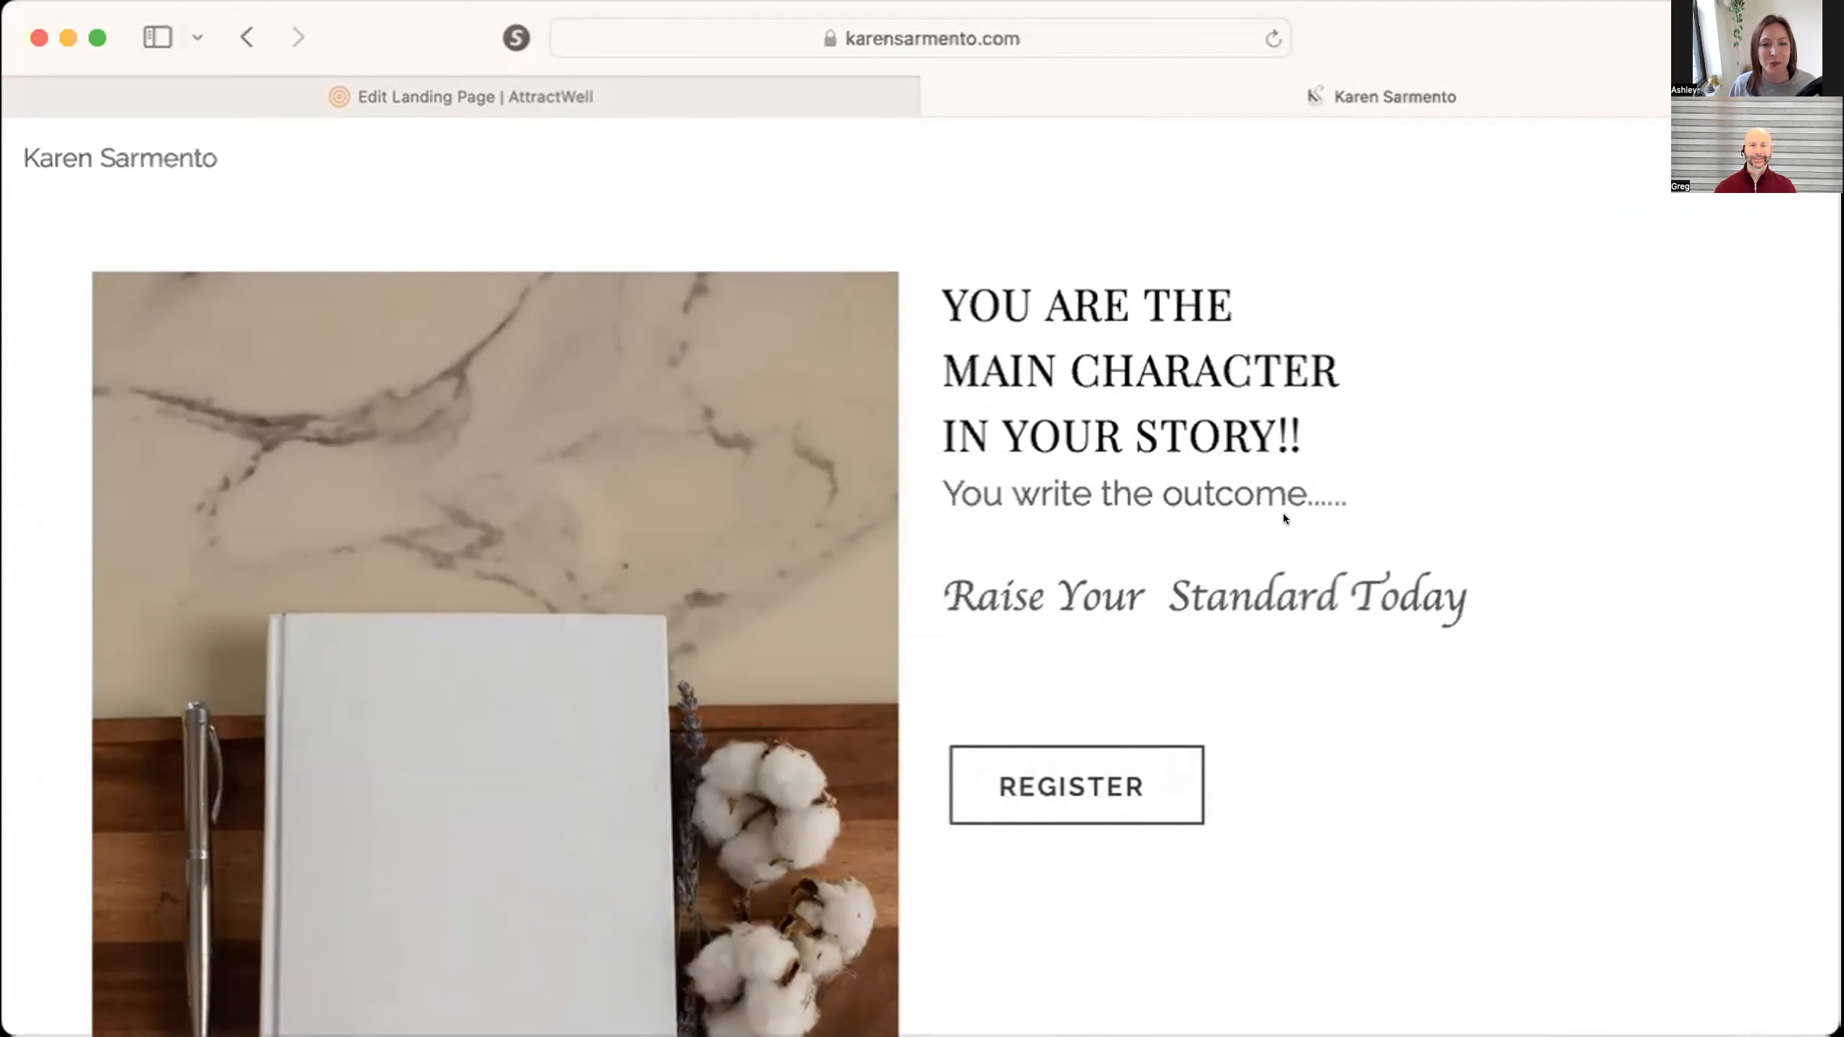
# Review the saved landing page live, testing both registration buttons and checking the Unlock This Secret form and the biography section.
pyautogui.scroll(-3, 1288, 513)
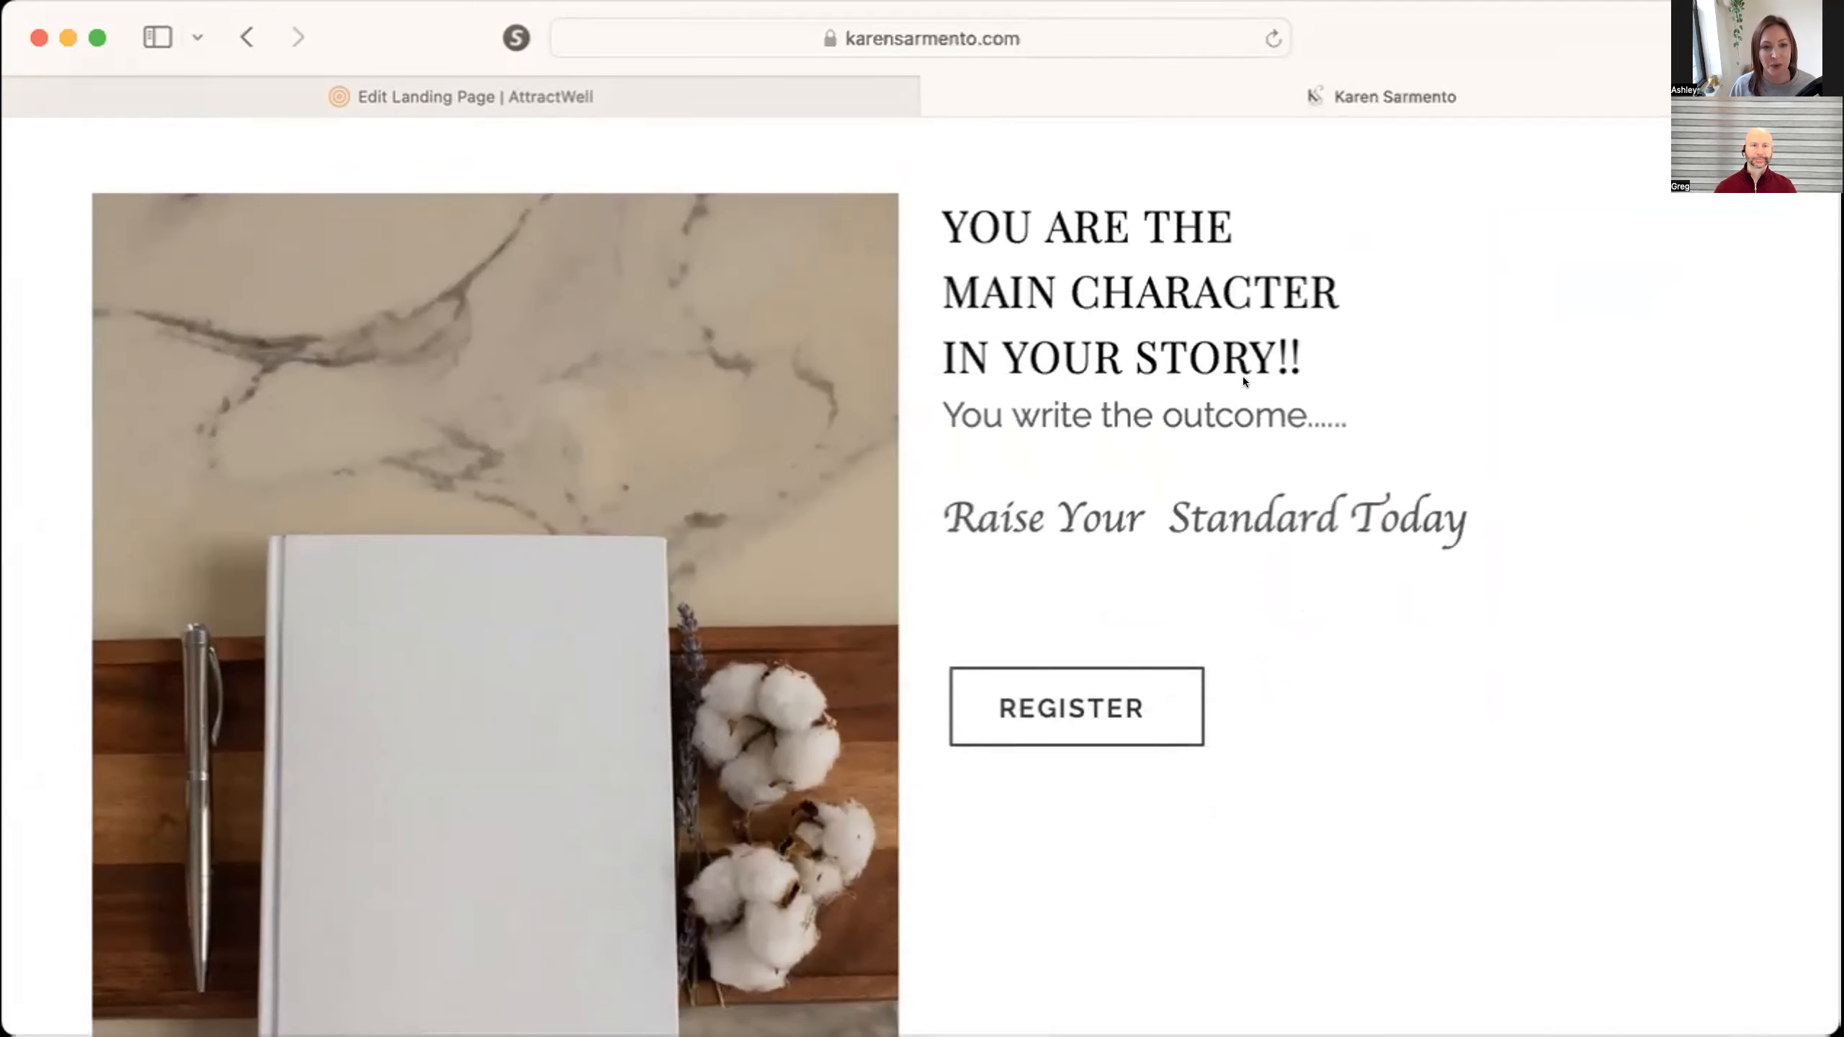
pyautogui.scroll(-2, 1241, 376)
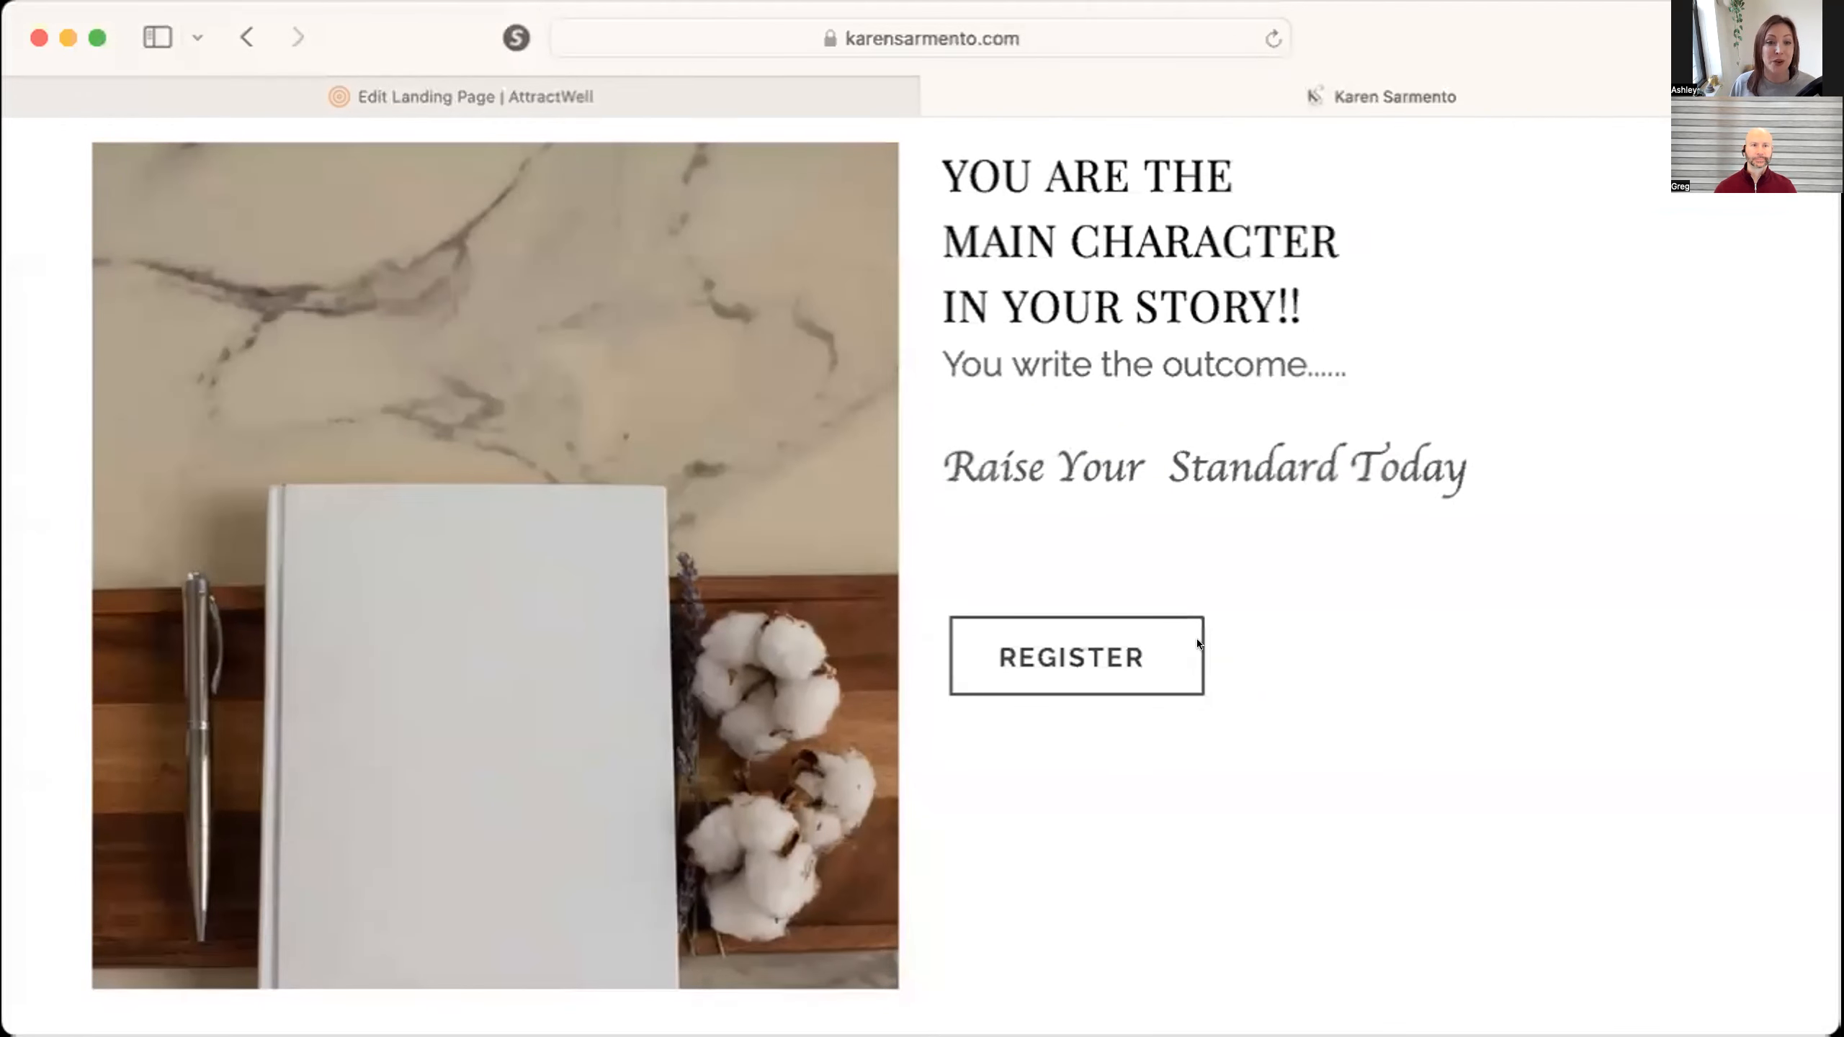
pyautogui.click(1055, 659)
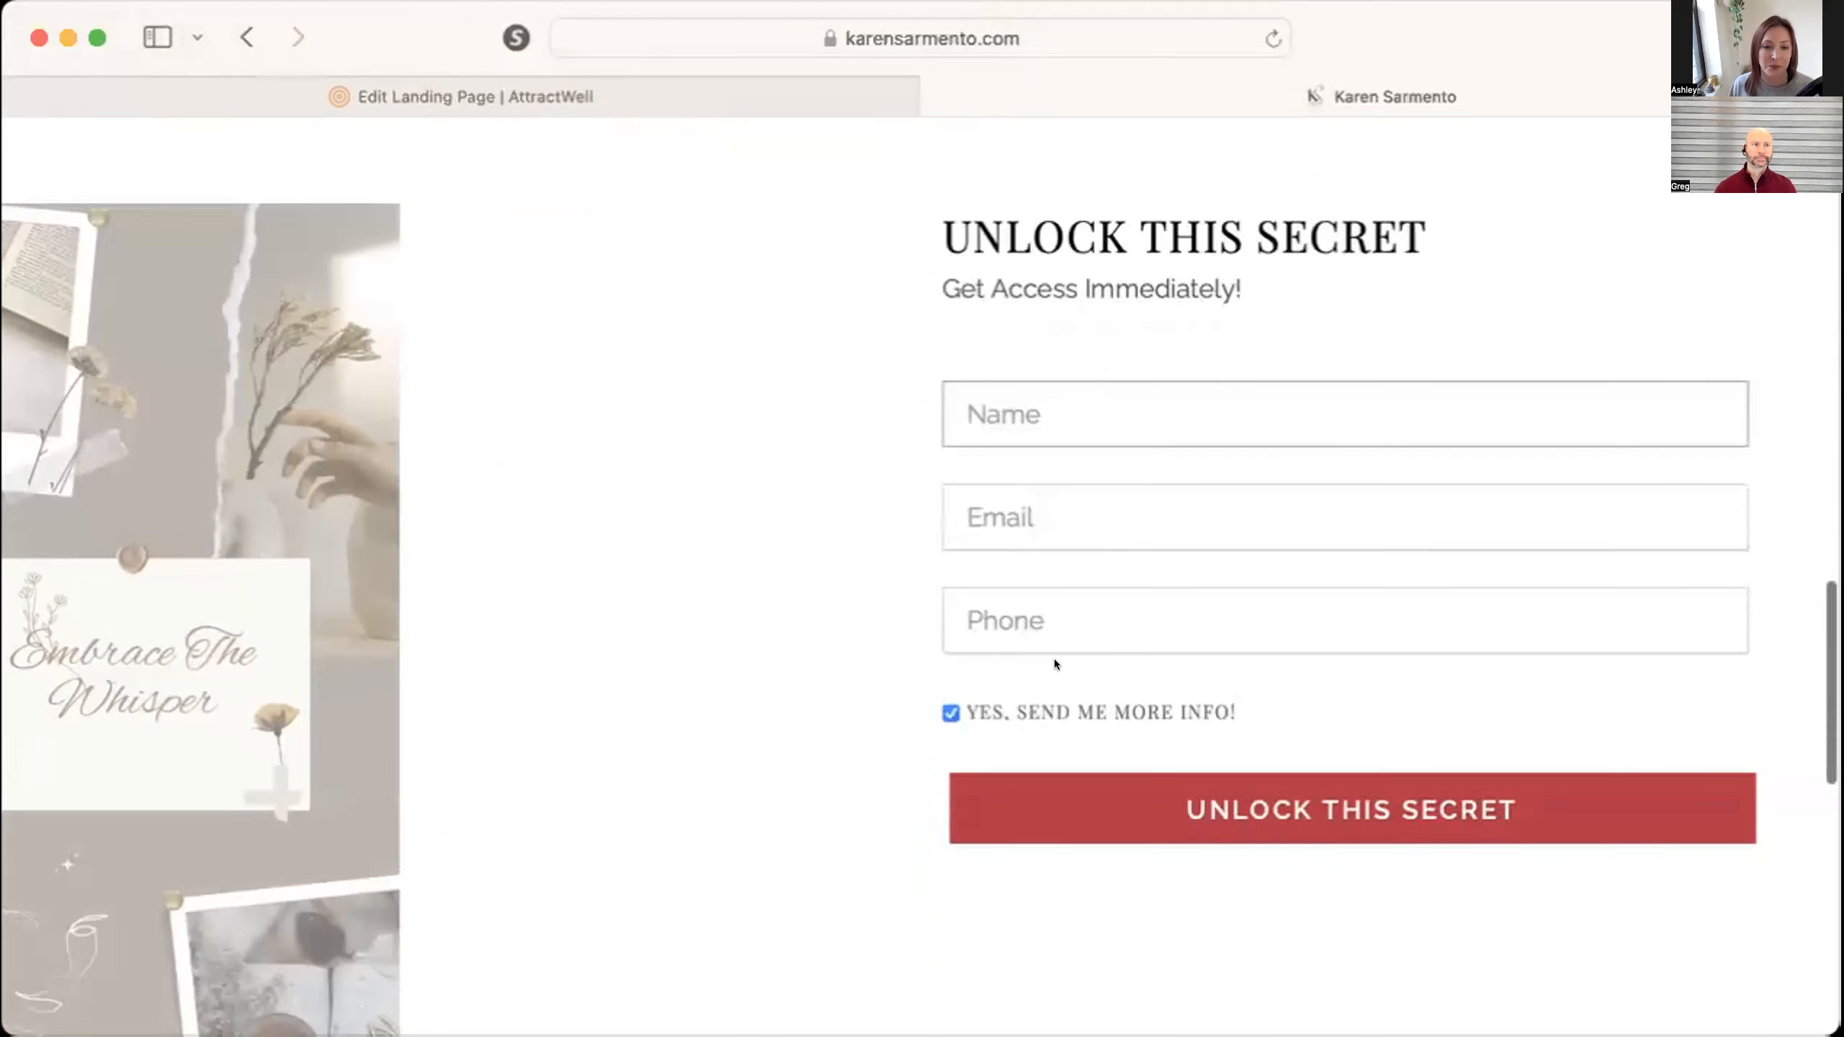
pyautogui.scroll(10, 1446, 660)
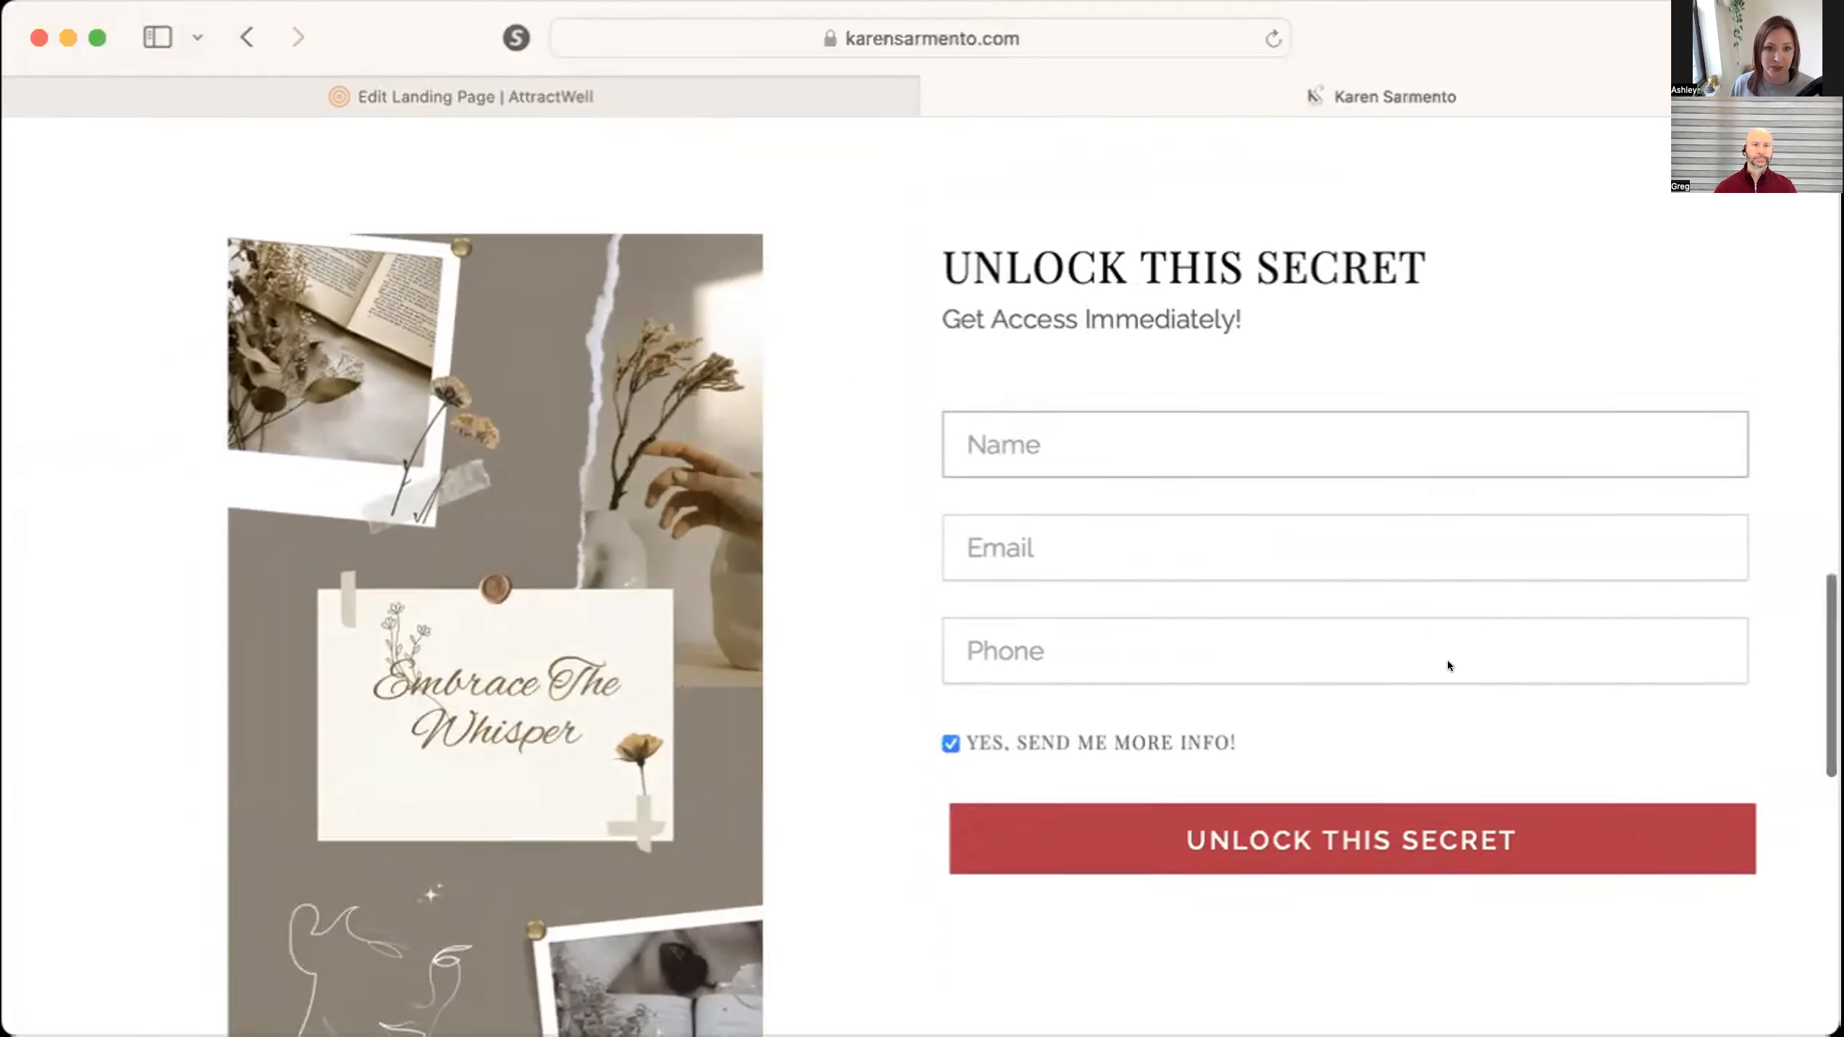
pyautogui.scroll(-10, 1446, 661)
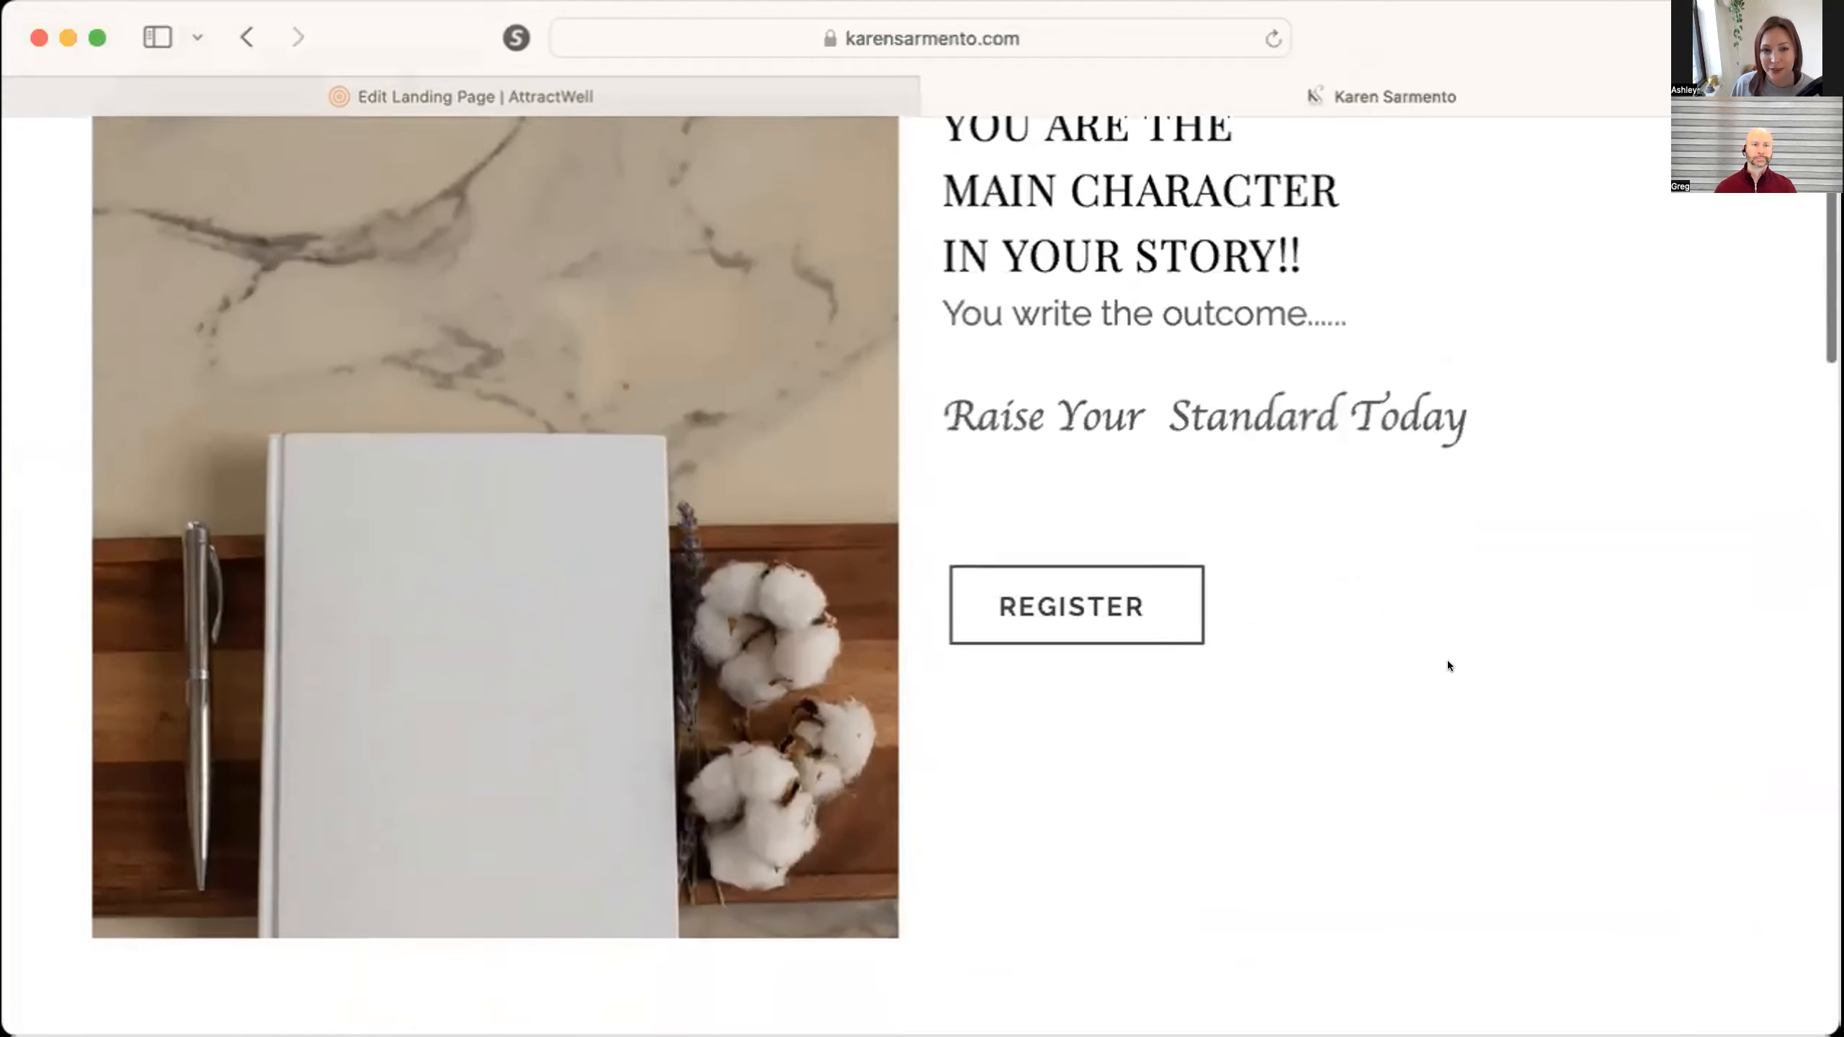
pyautogui.scroll(-5, 1446, 661)
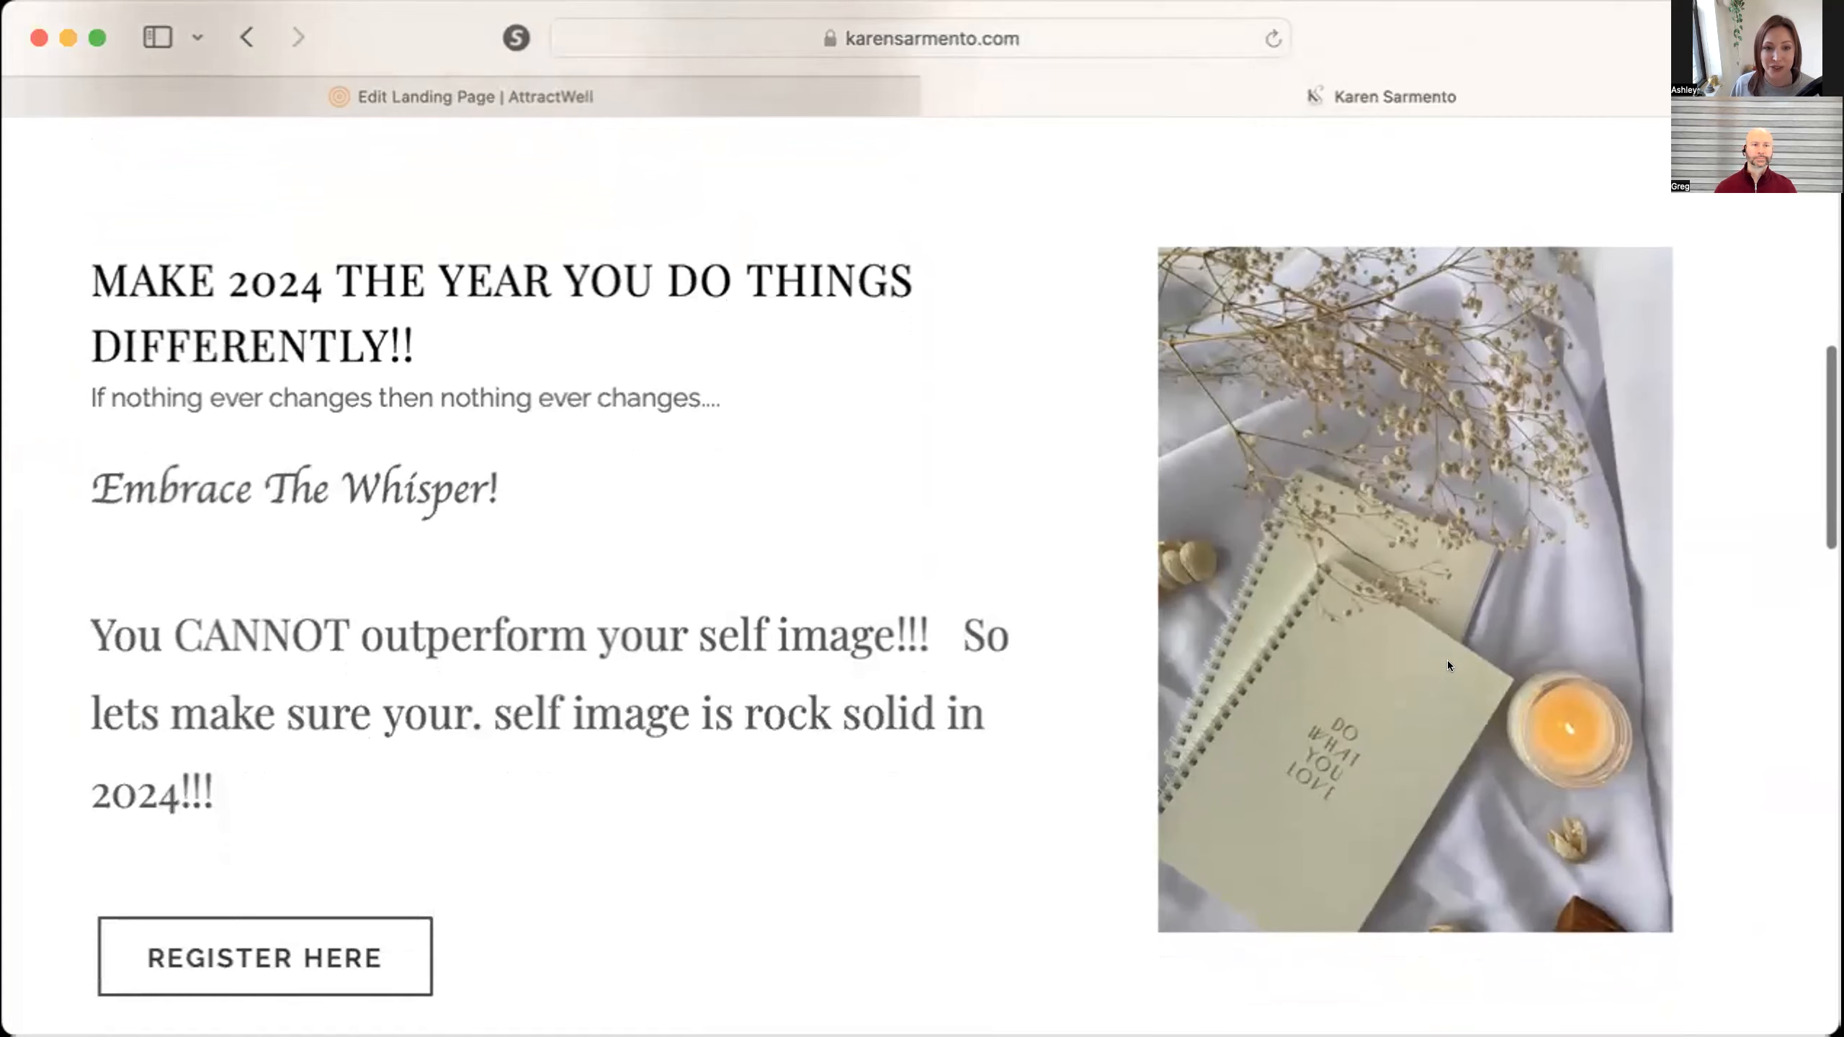
pyautogui.click(297, 941)
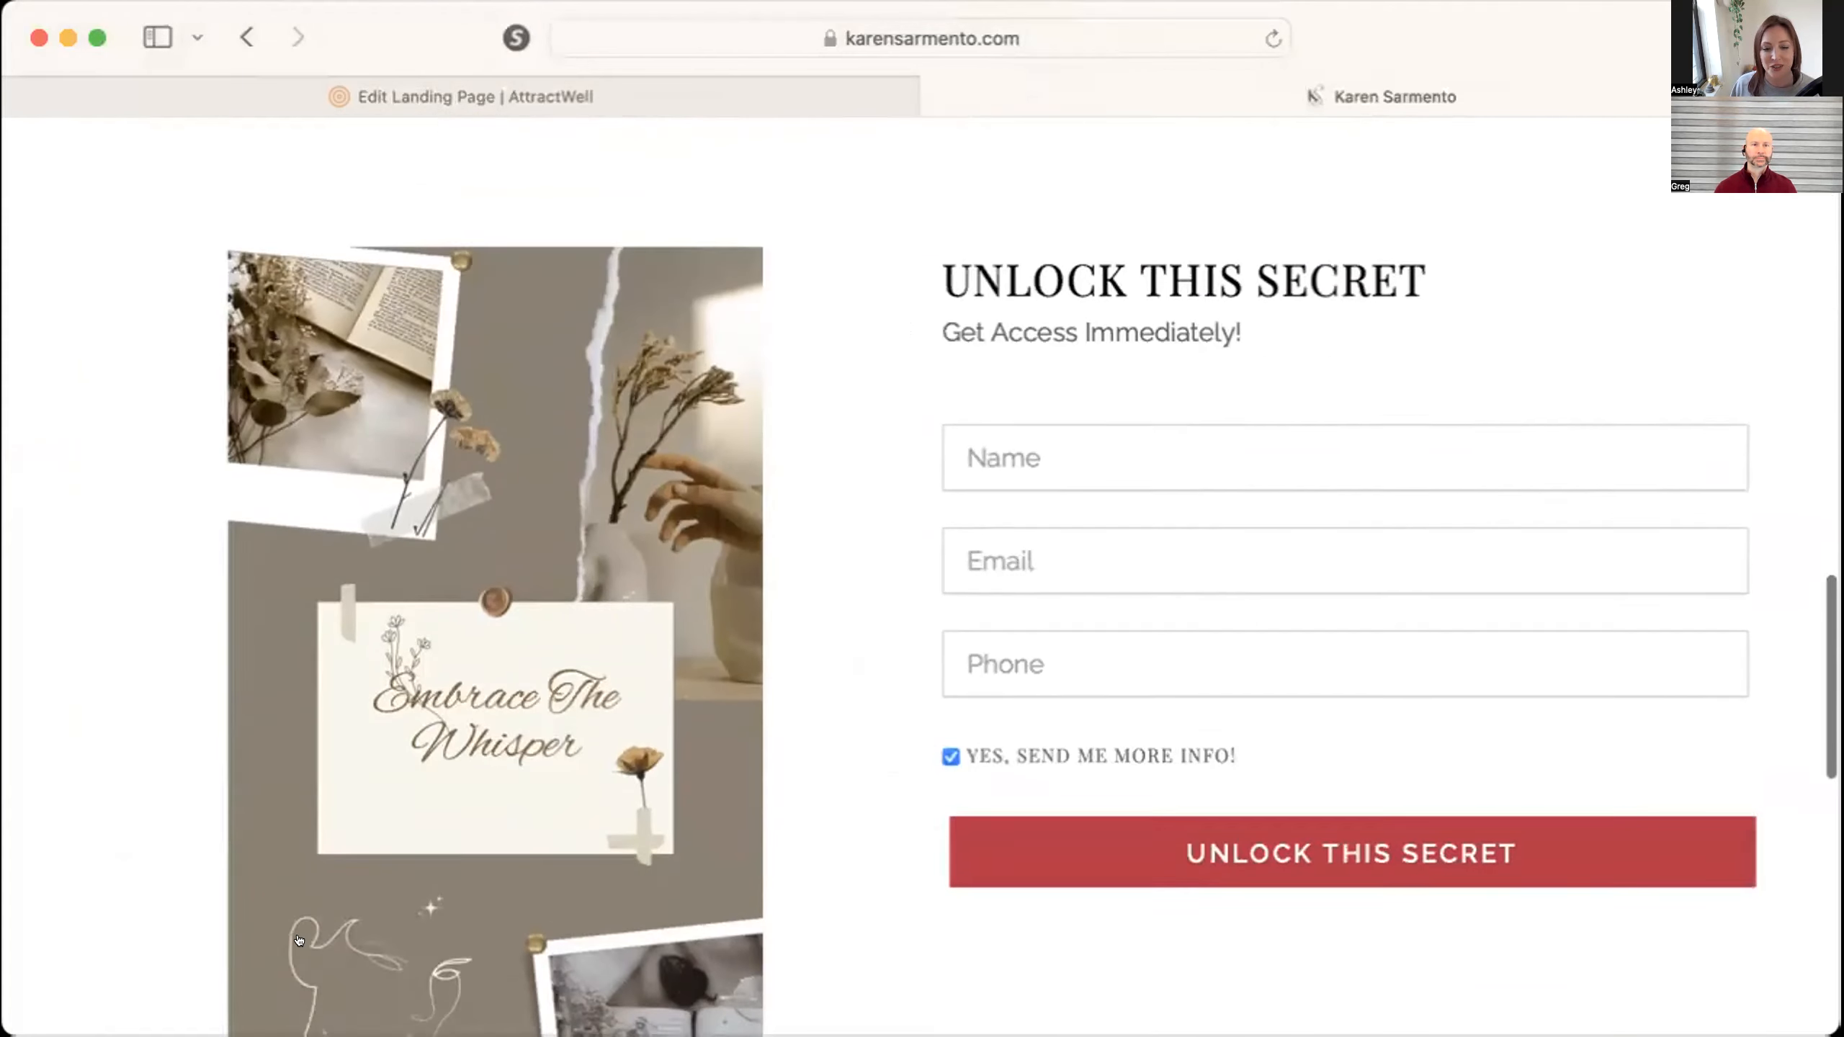
pyautogui.scroll(-10, 676, 871)
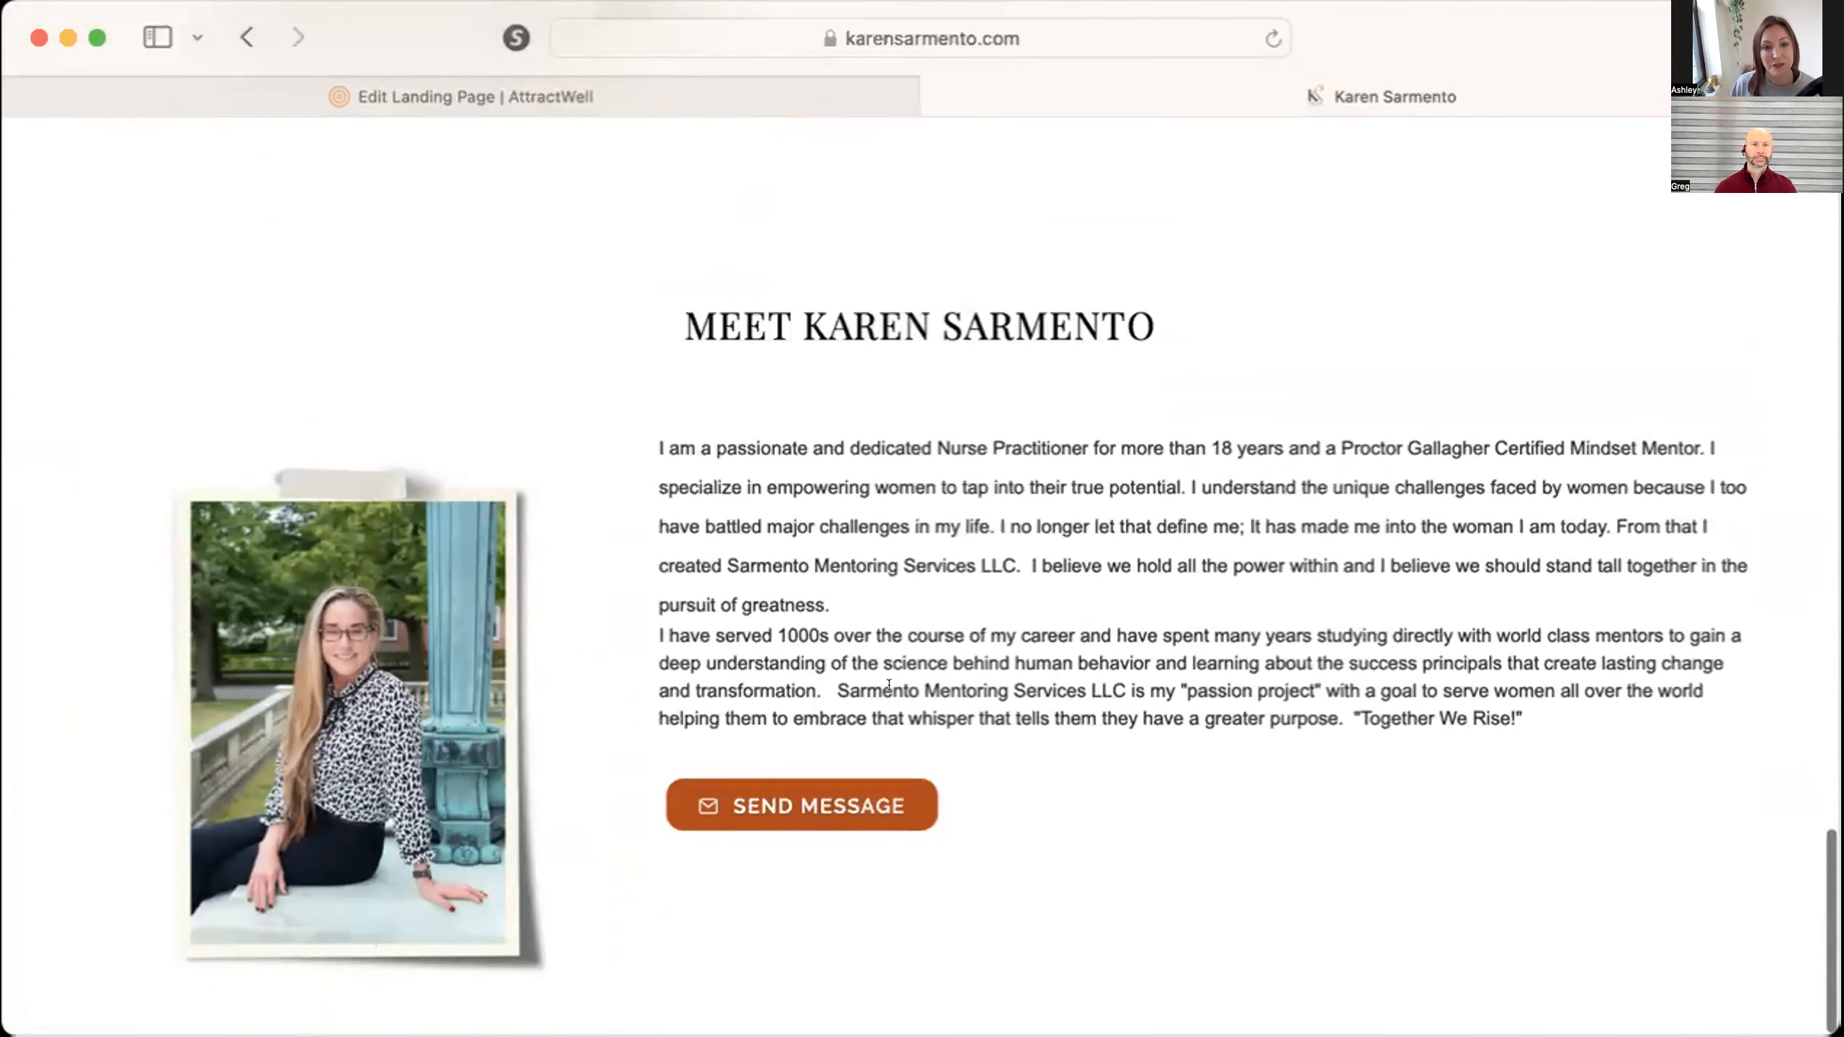
pyautogui.scroll(10, 988, 842)
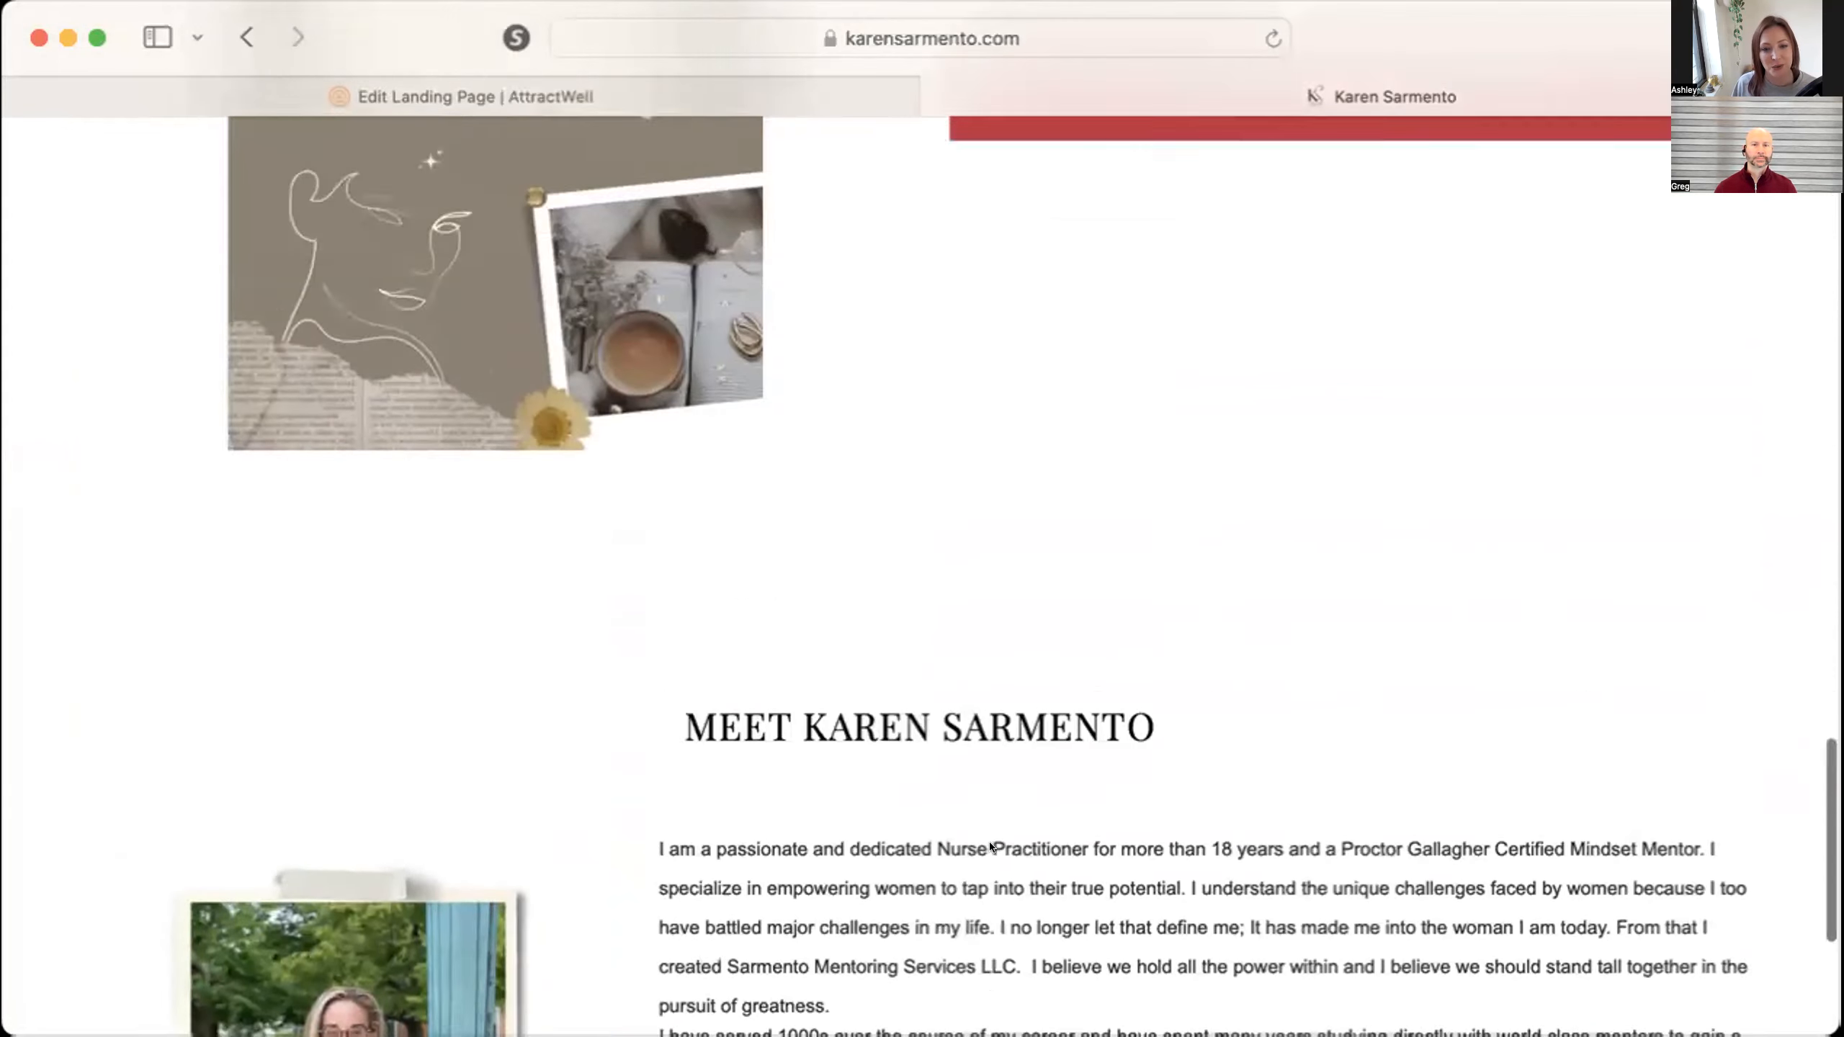
pyautogui.scroll(-1, 990, 846)
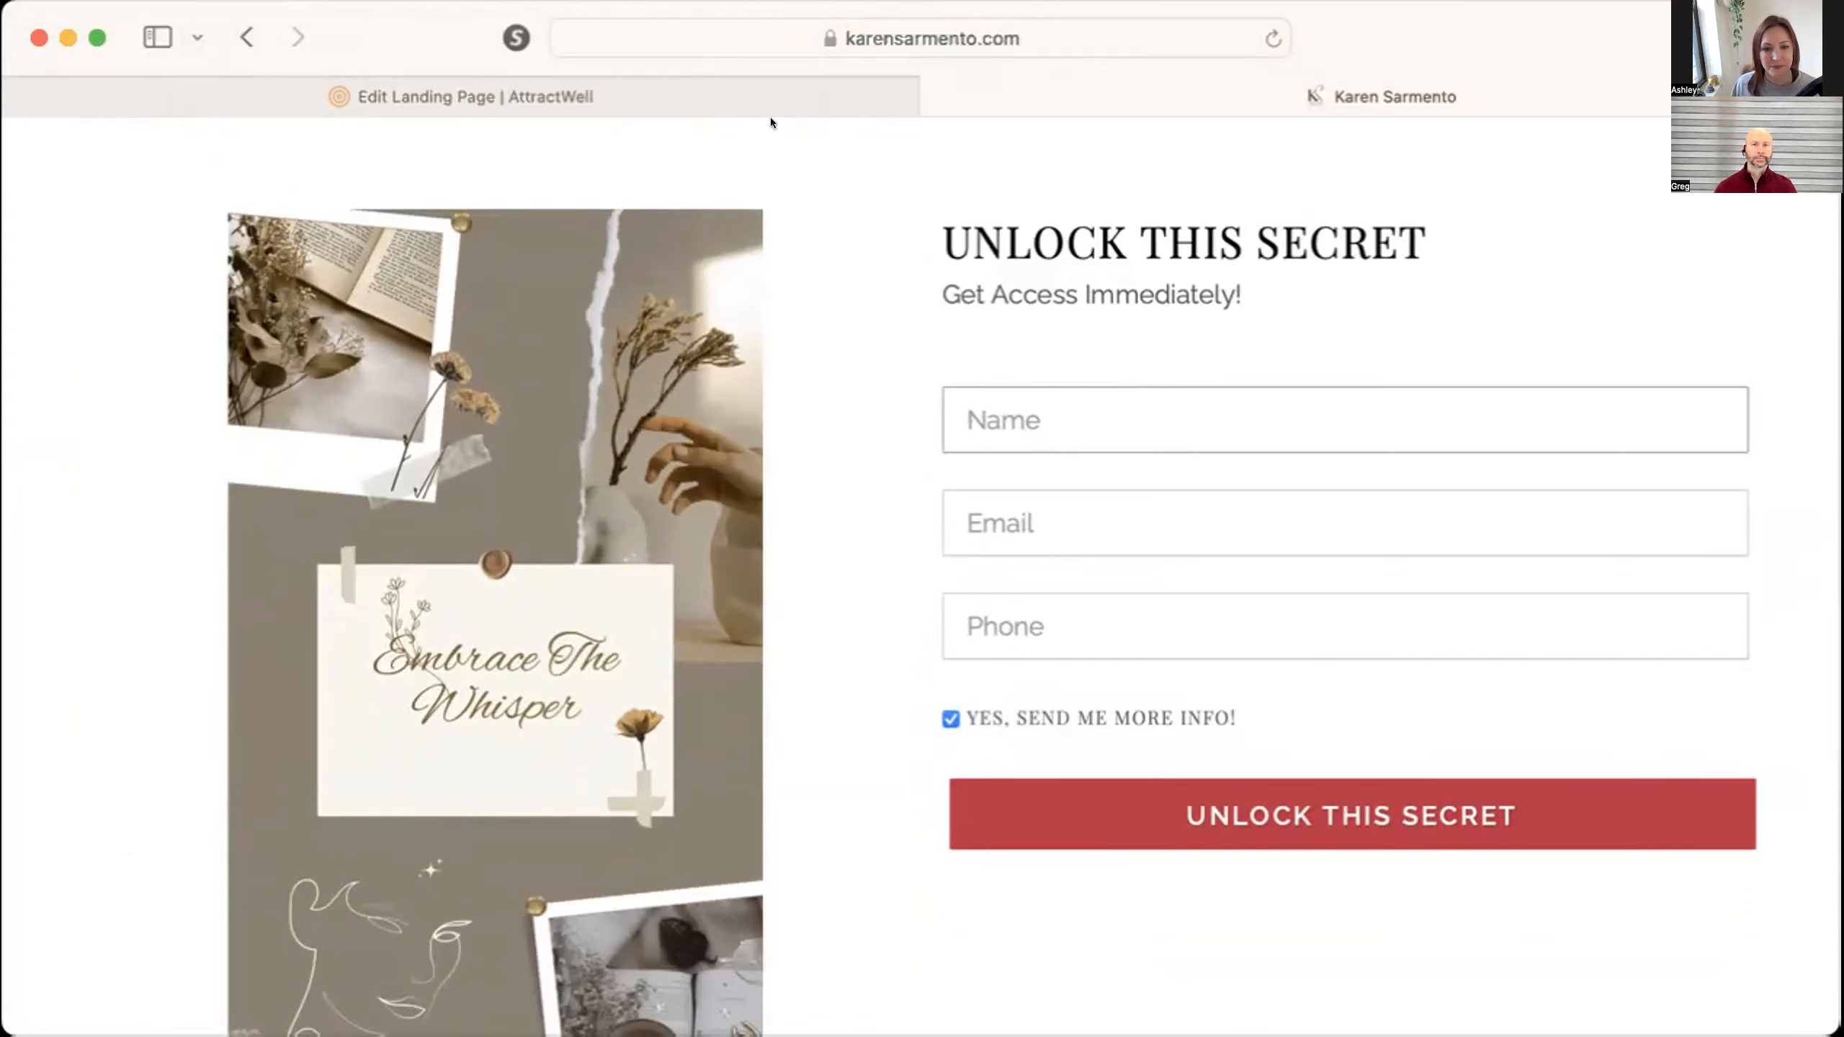
pyautogui.scroll(-1, 802, 210)
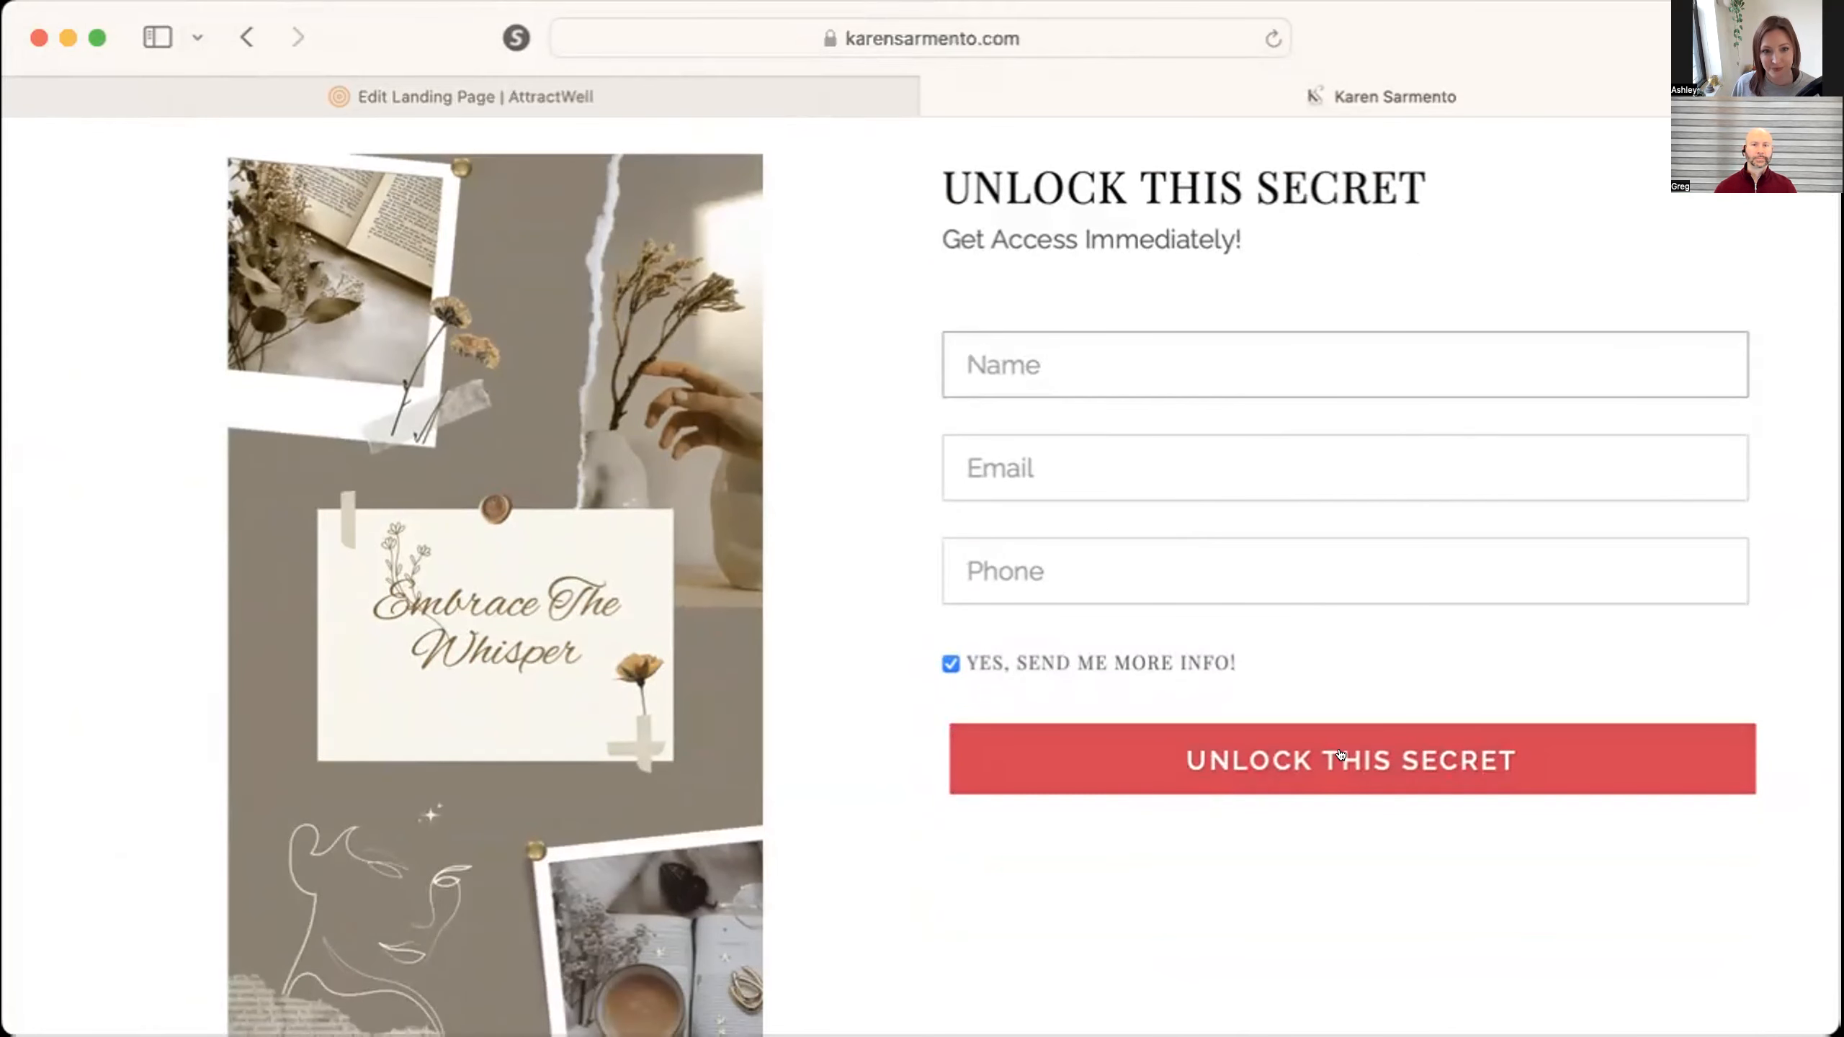
# Review the landing page settings for campaign, tags, after-registration message and redirect URL, then close them without changes.
pyautogui.click(659, 88)
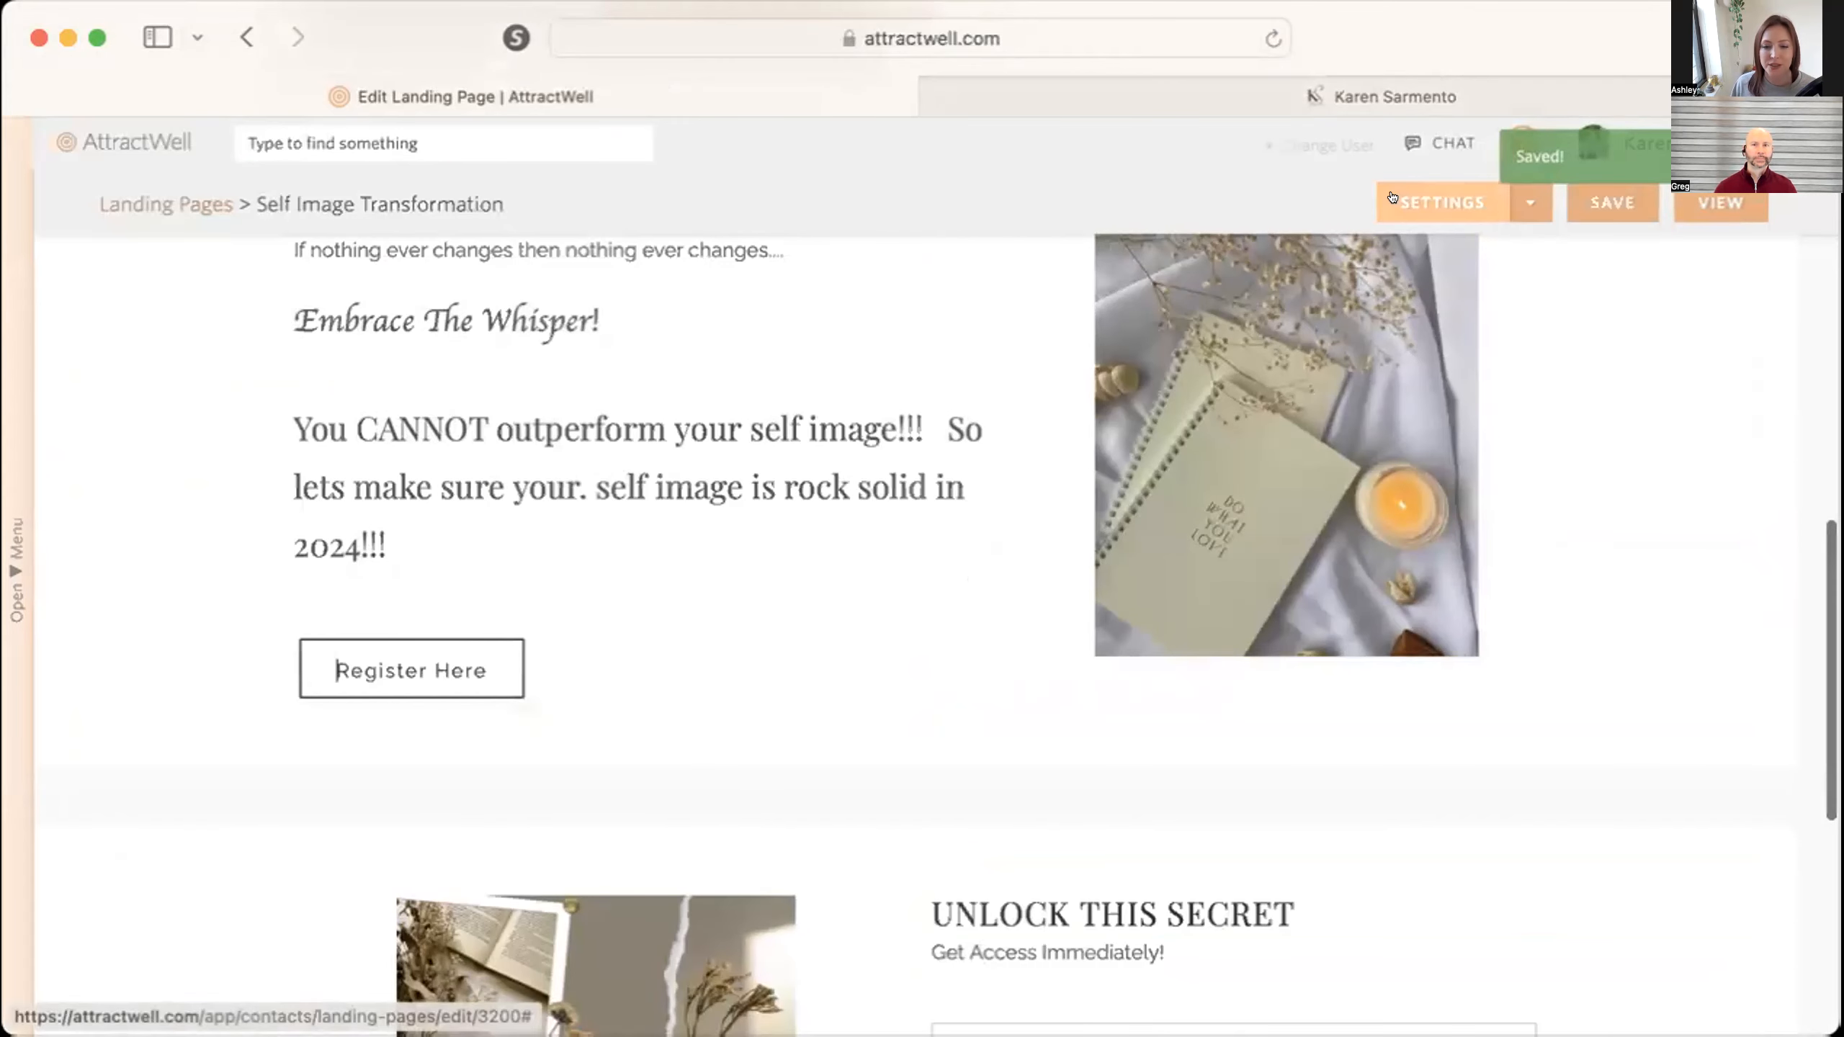
pyautogui.click(1391, 197)
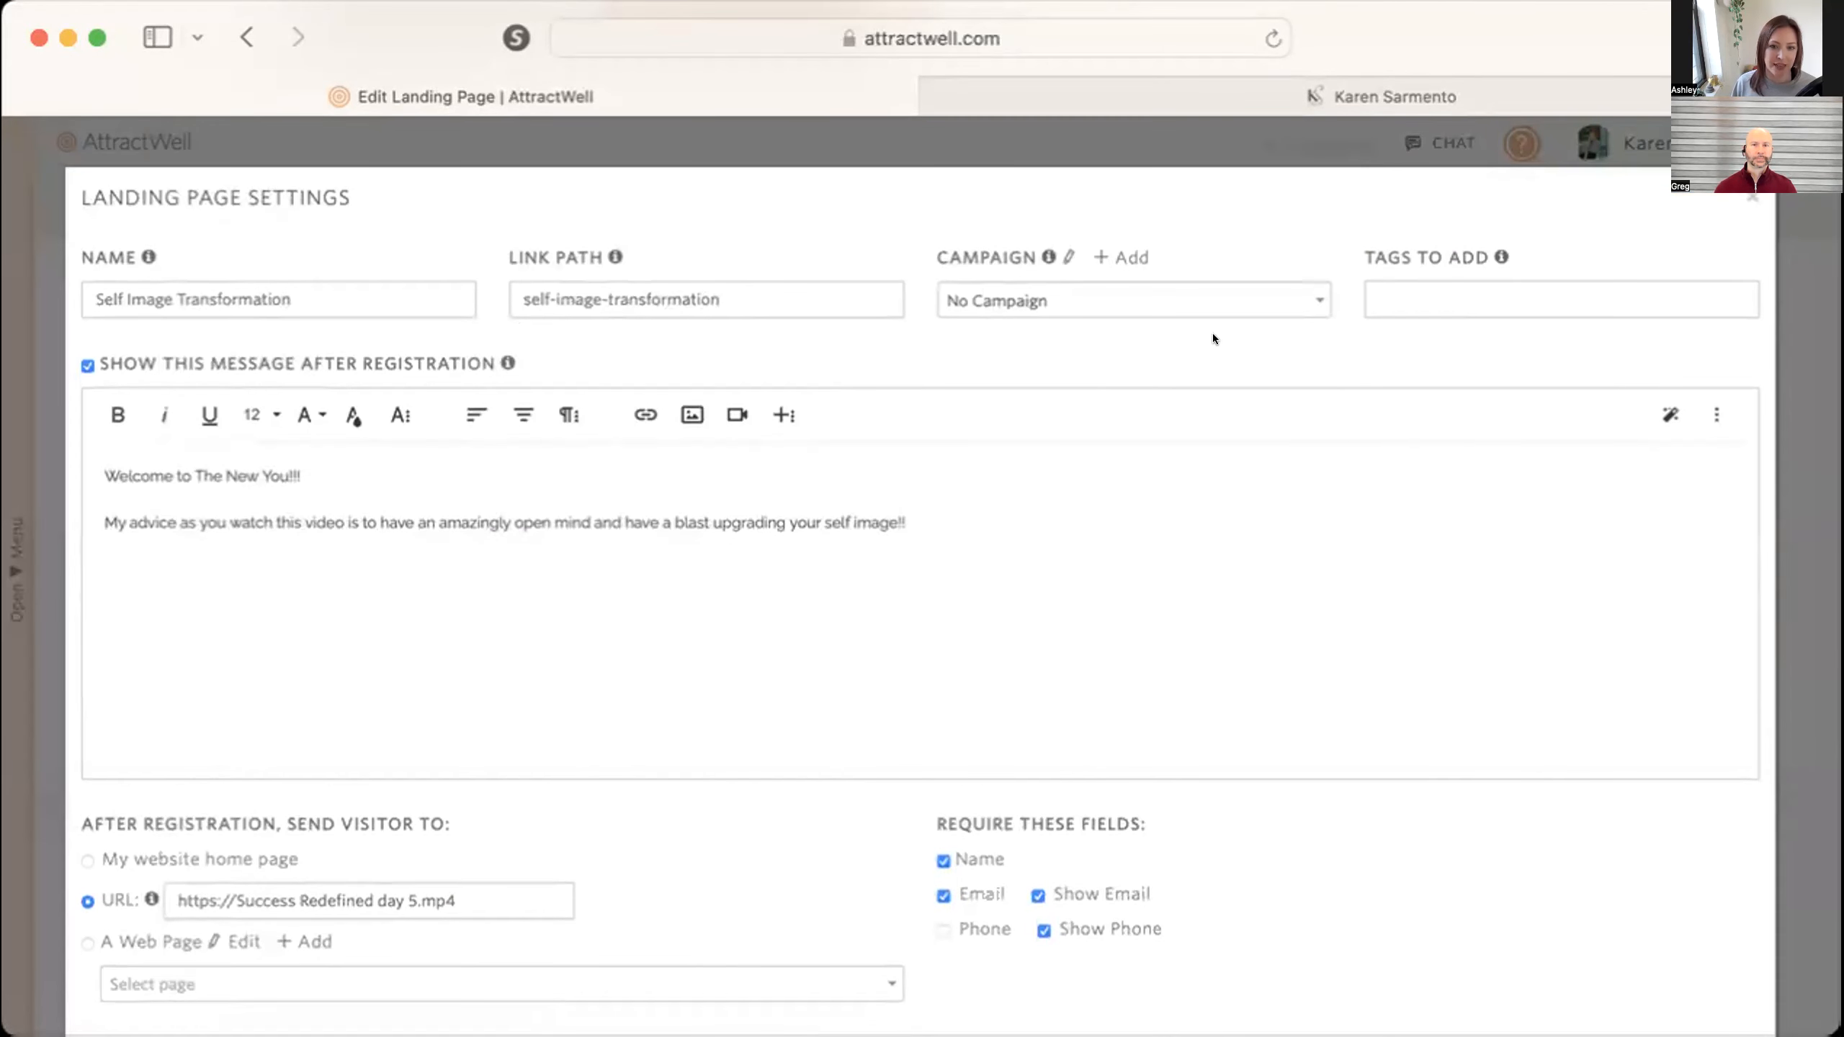
pyautogui.click(1424, 288)
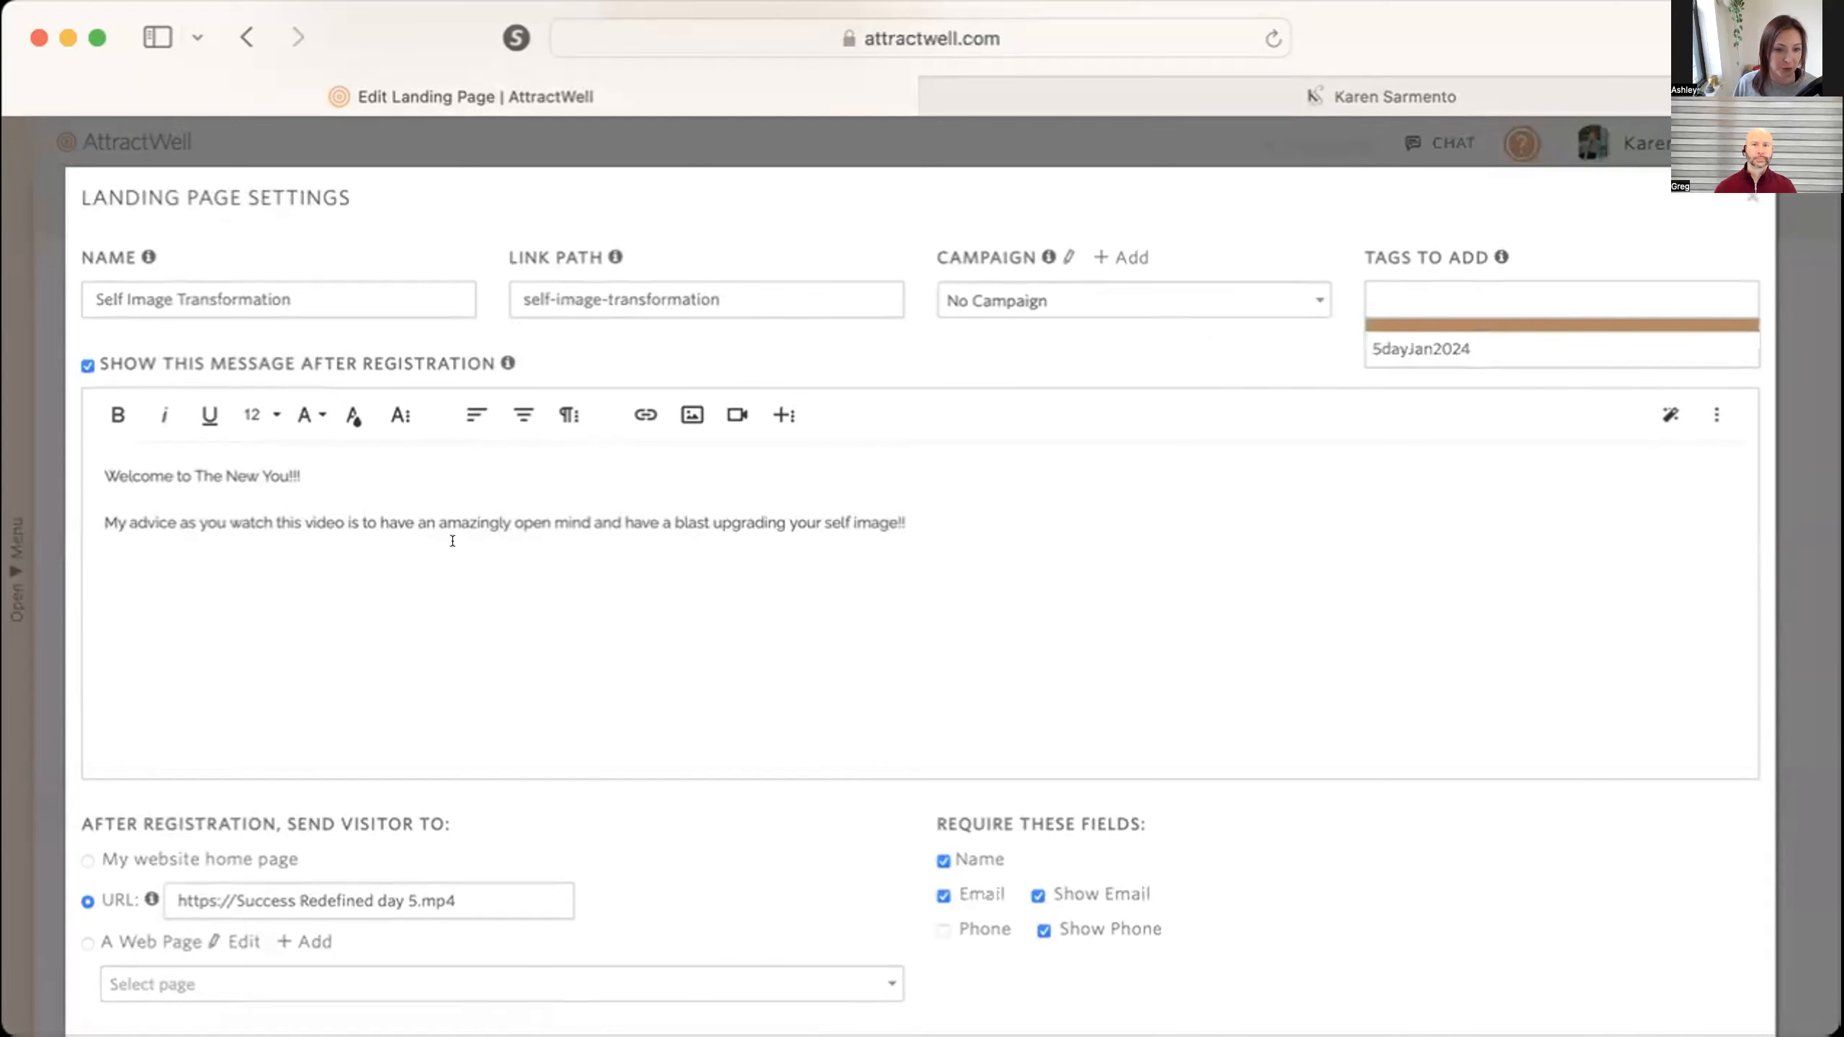
pyautogui.click(1400, 268)
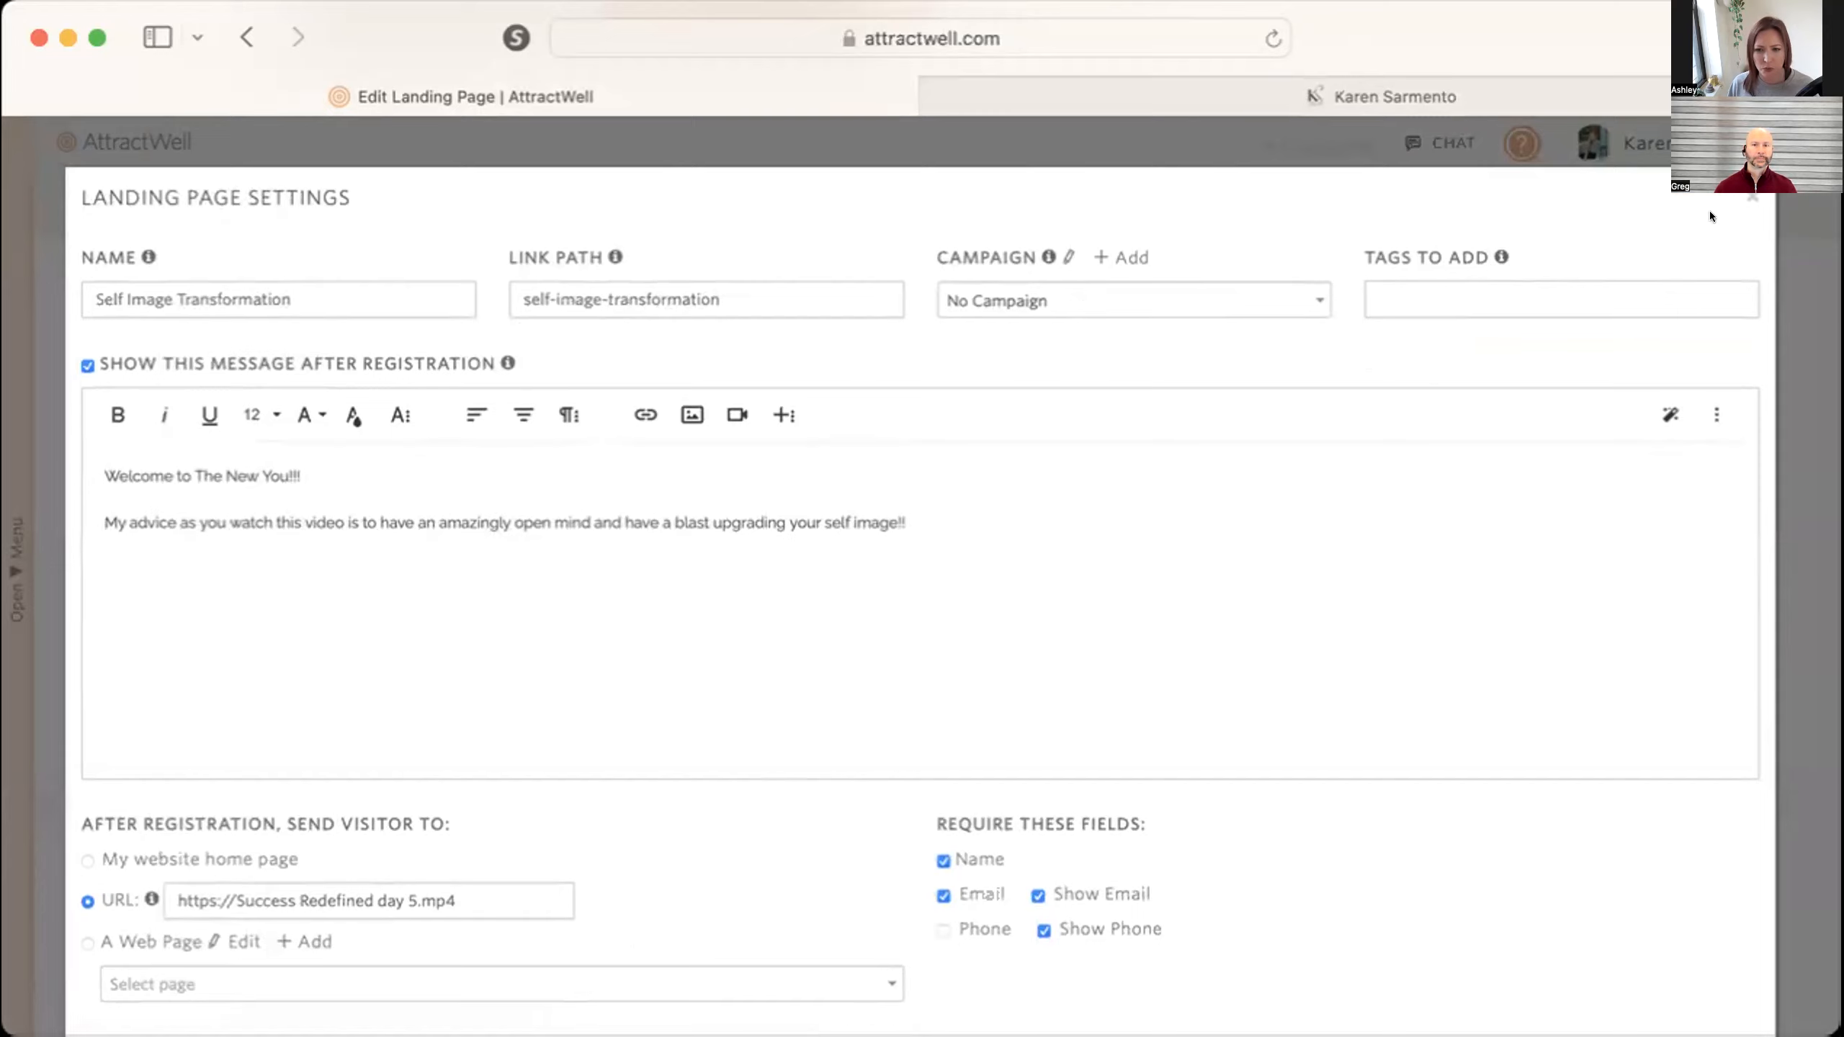
pyautogui.click(1749, 196)
pyautogui.scroll(10, 1243, 721)
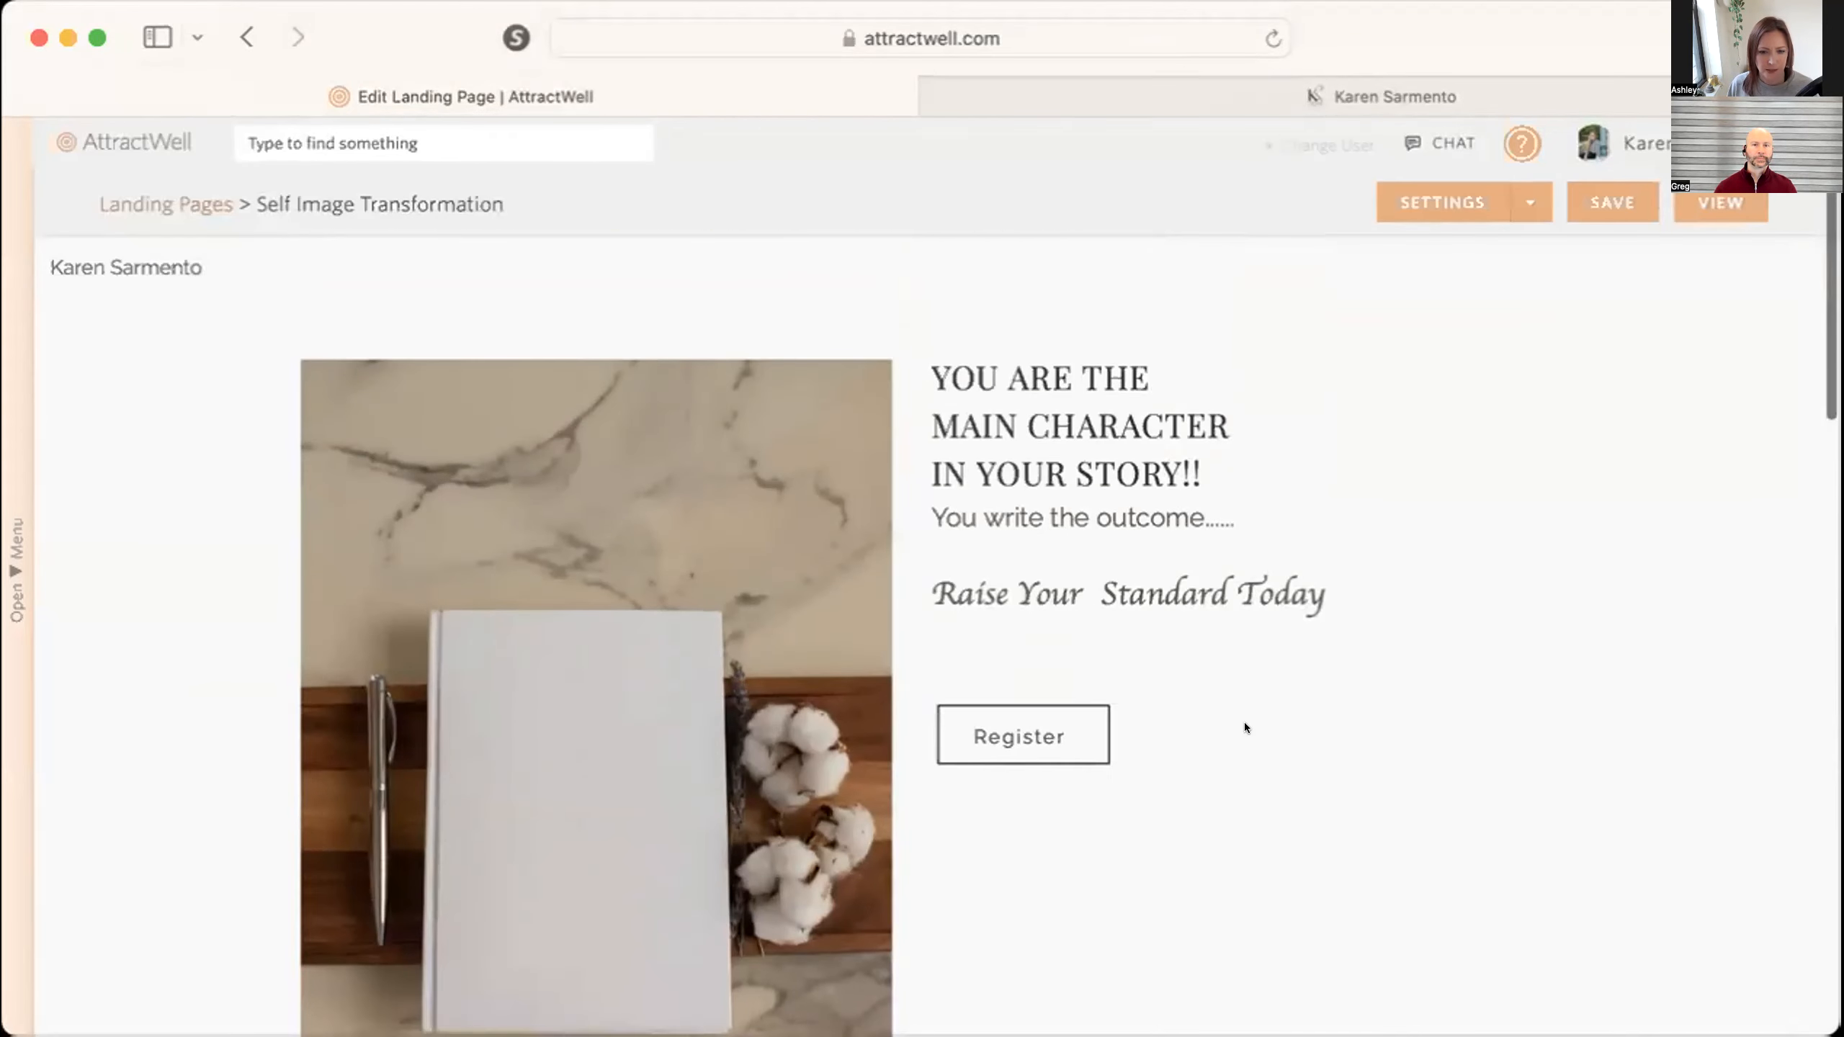
# Review the landing page's sections and its settings for the after-registration message and redirect URL, then close the settings.
pyautogui.scroll(-10, 1244, 721)
pyautogui.scroll(-3, 1243, 722)
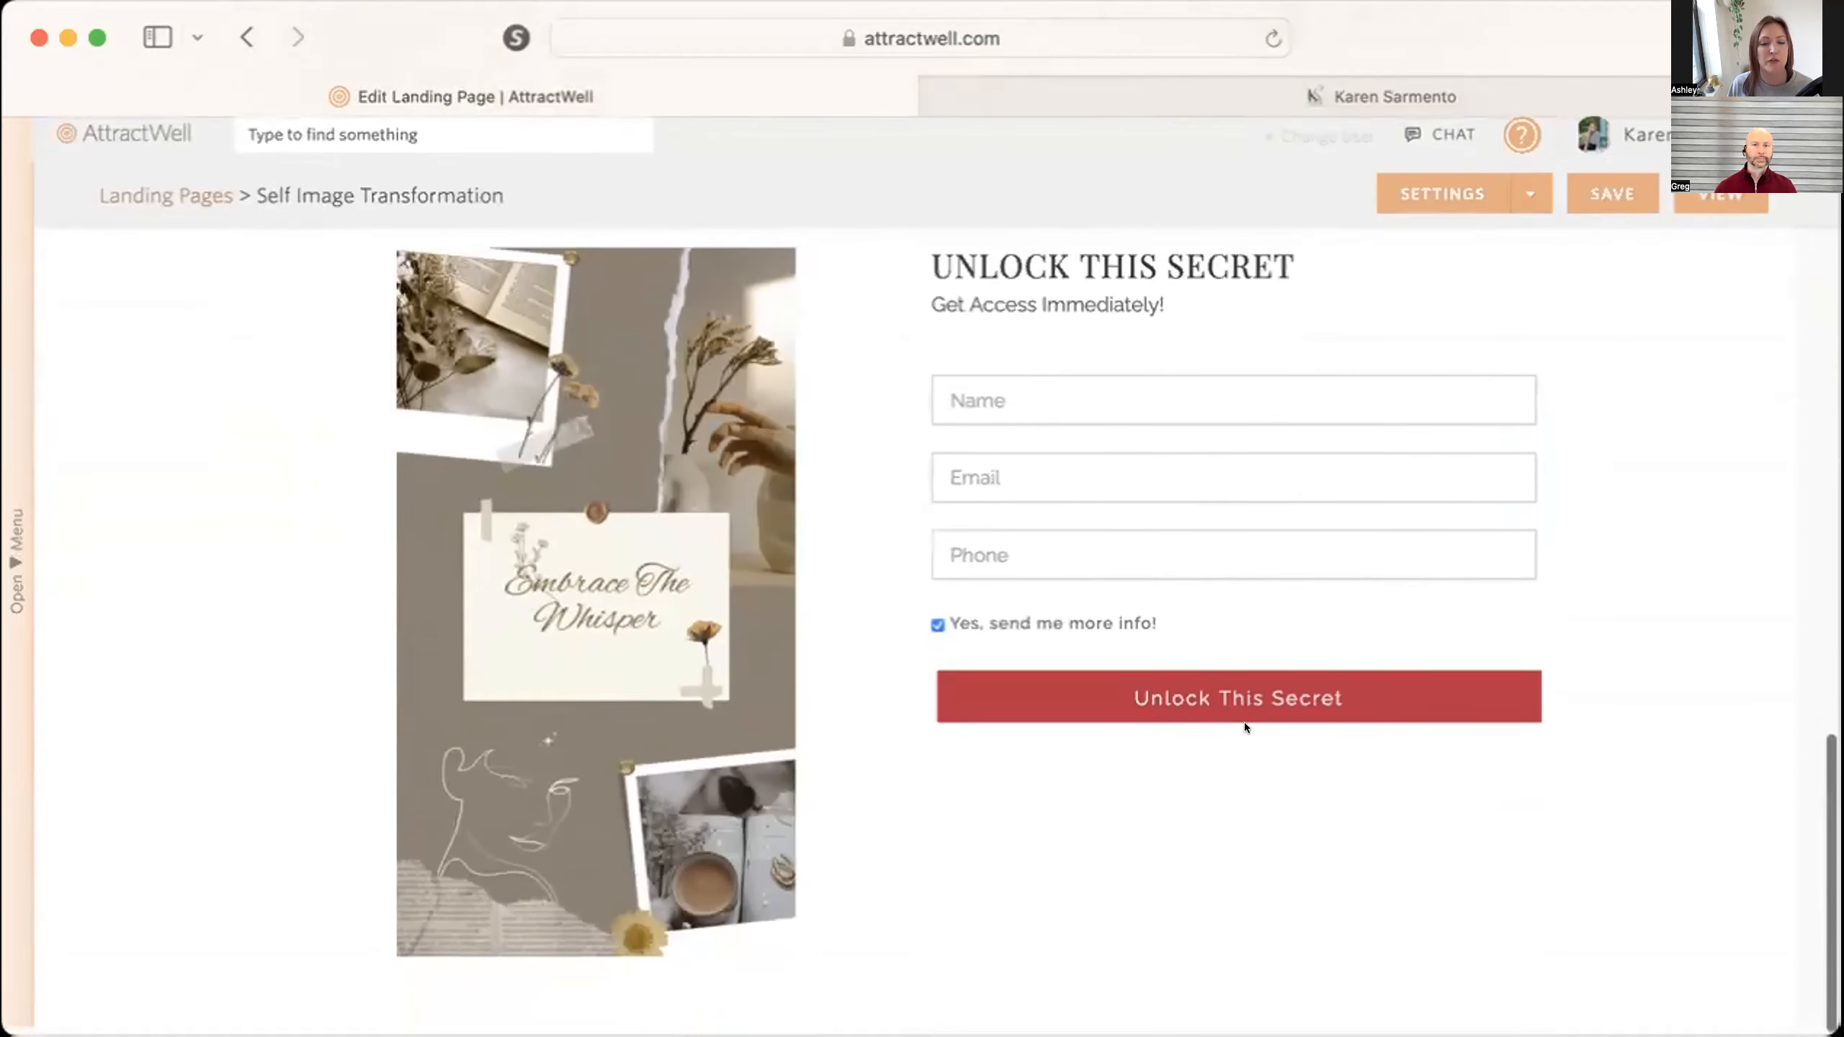
pyautogui.scroll(15, 1243, 723)
pyautogui.click(1443, 205)
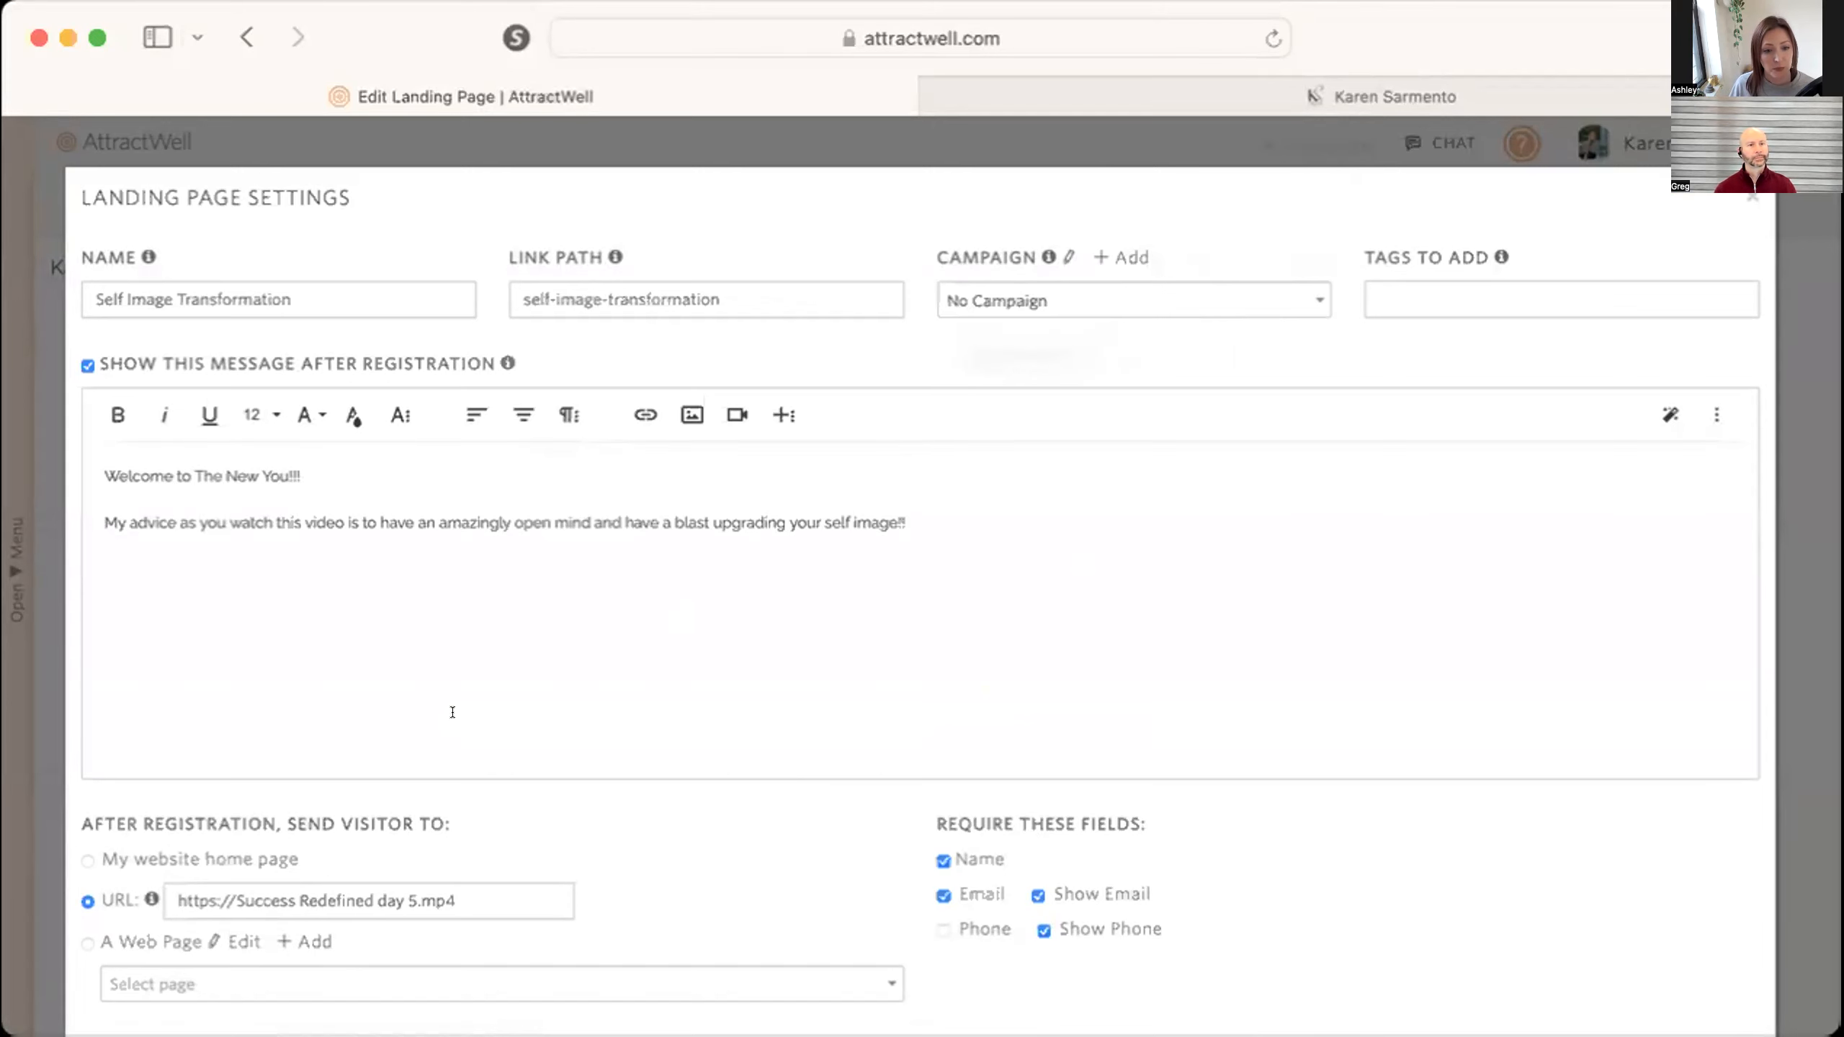
pyautogui.scroll(-2, 452, 719)
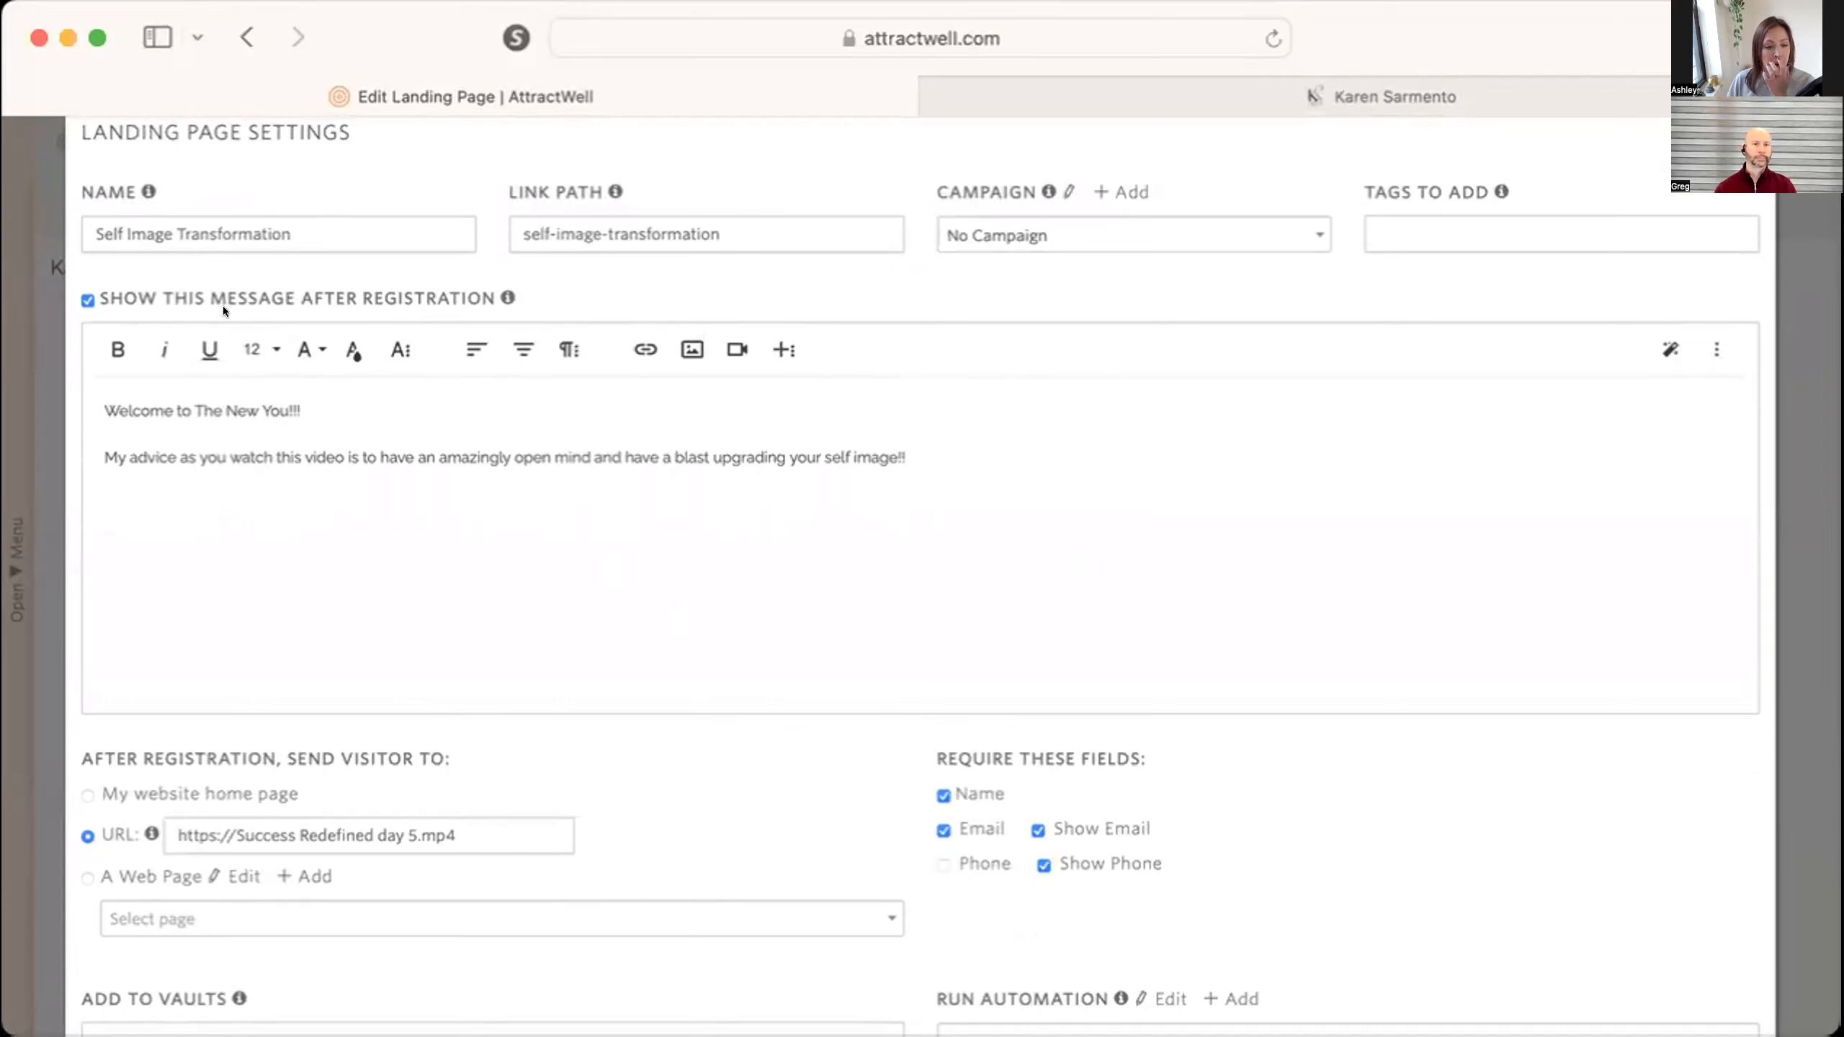
pyautogui.tripleClick(310, 825)
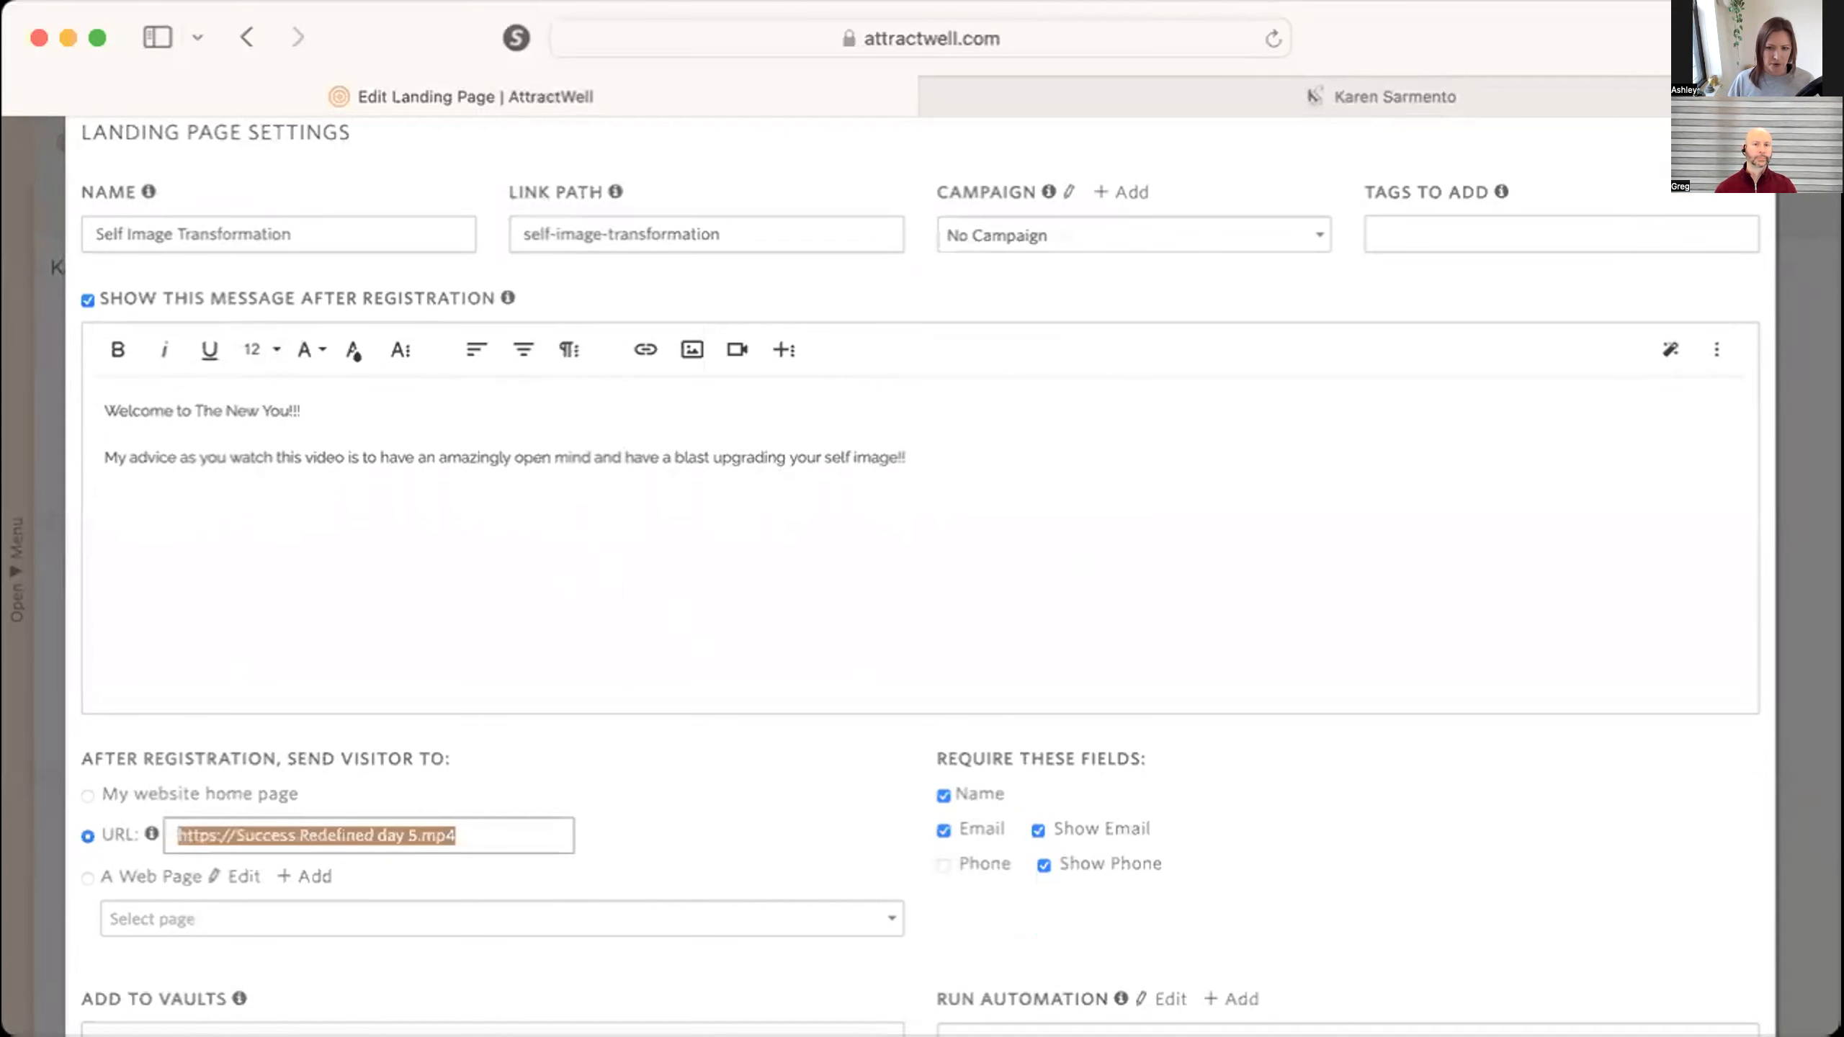
pyautogui.click(639, 824)
pyautogui.scroll(-2, 920, 654)
pyautogui.click(1716, 1012)
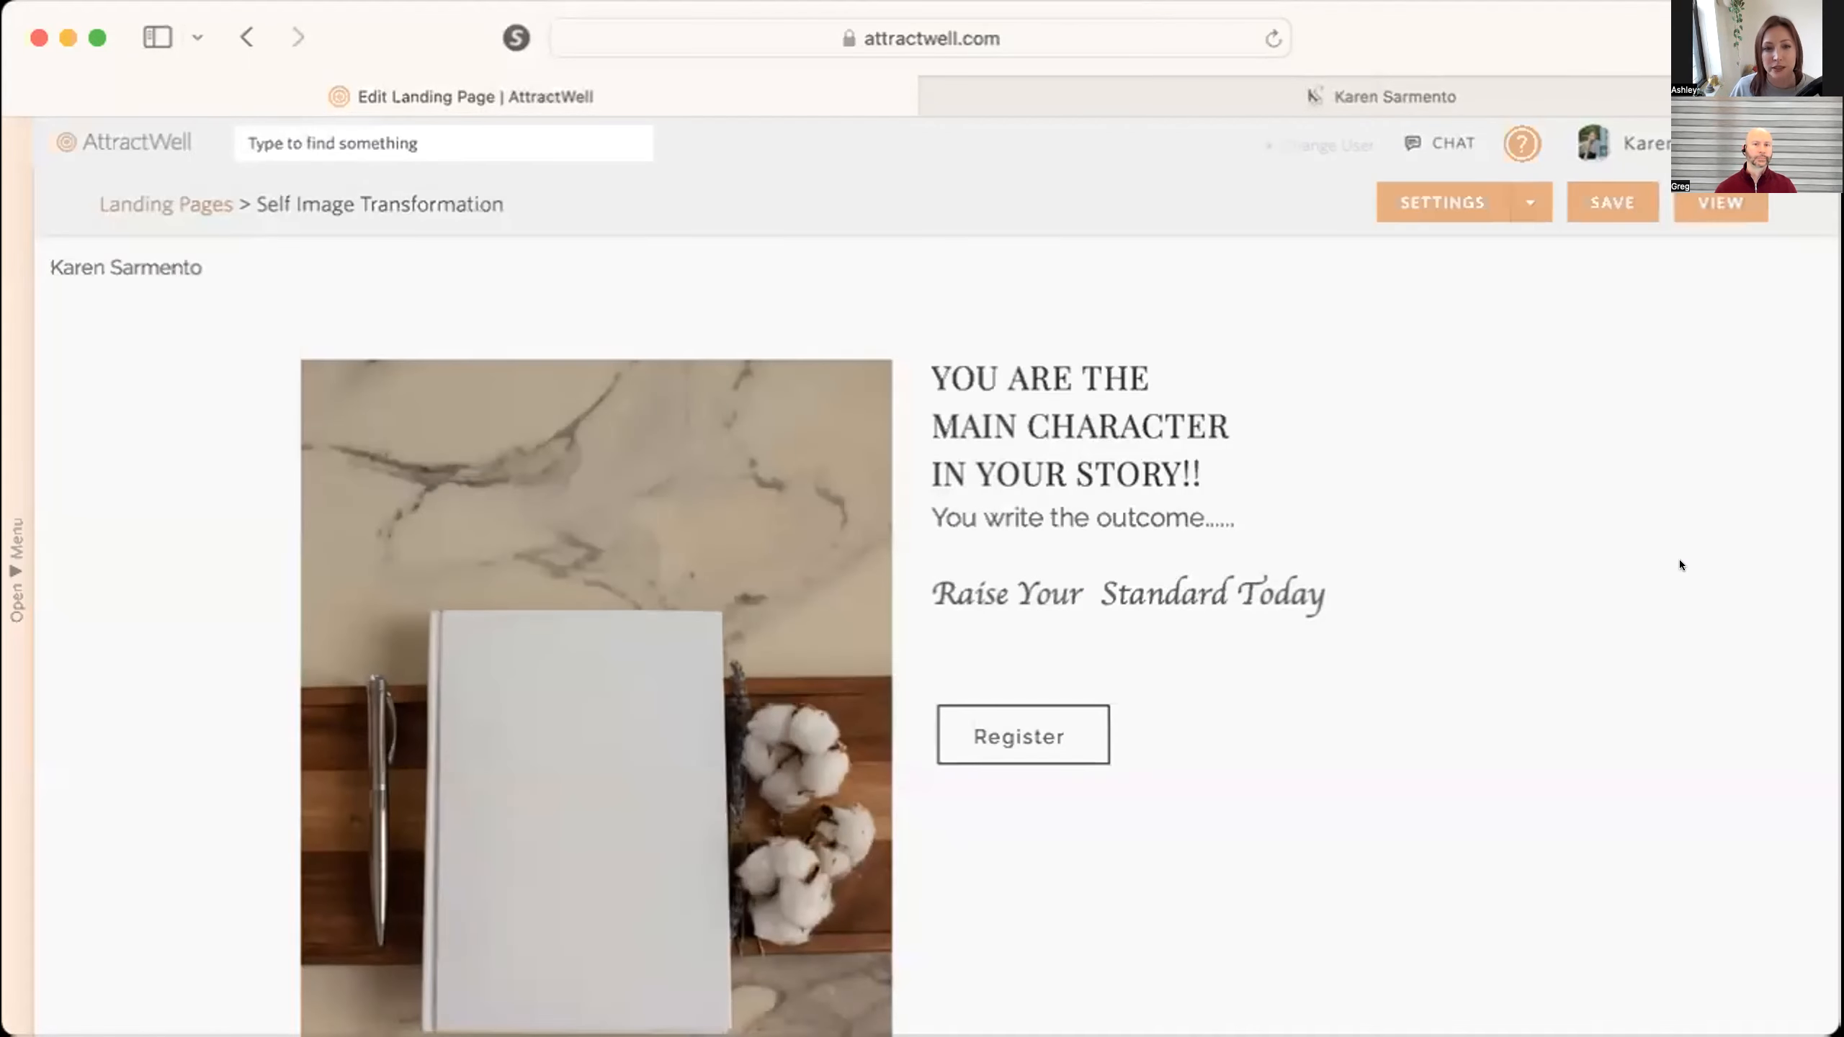
# Reopen the landing page settings and turn off showing the message after registration.
pyautogui.scroll(-2, 1679, 565)
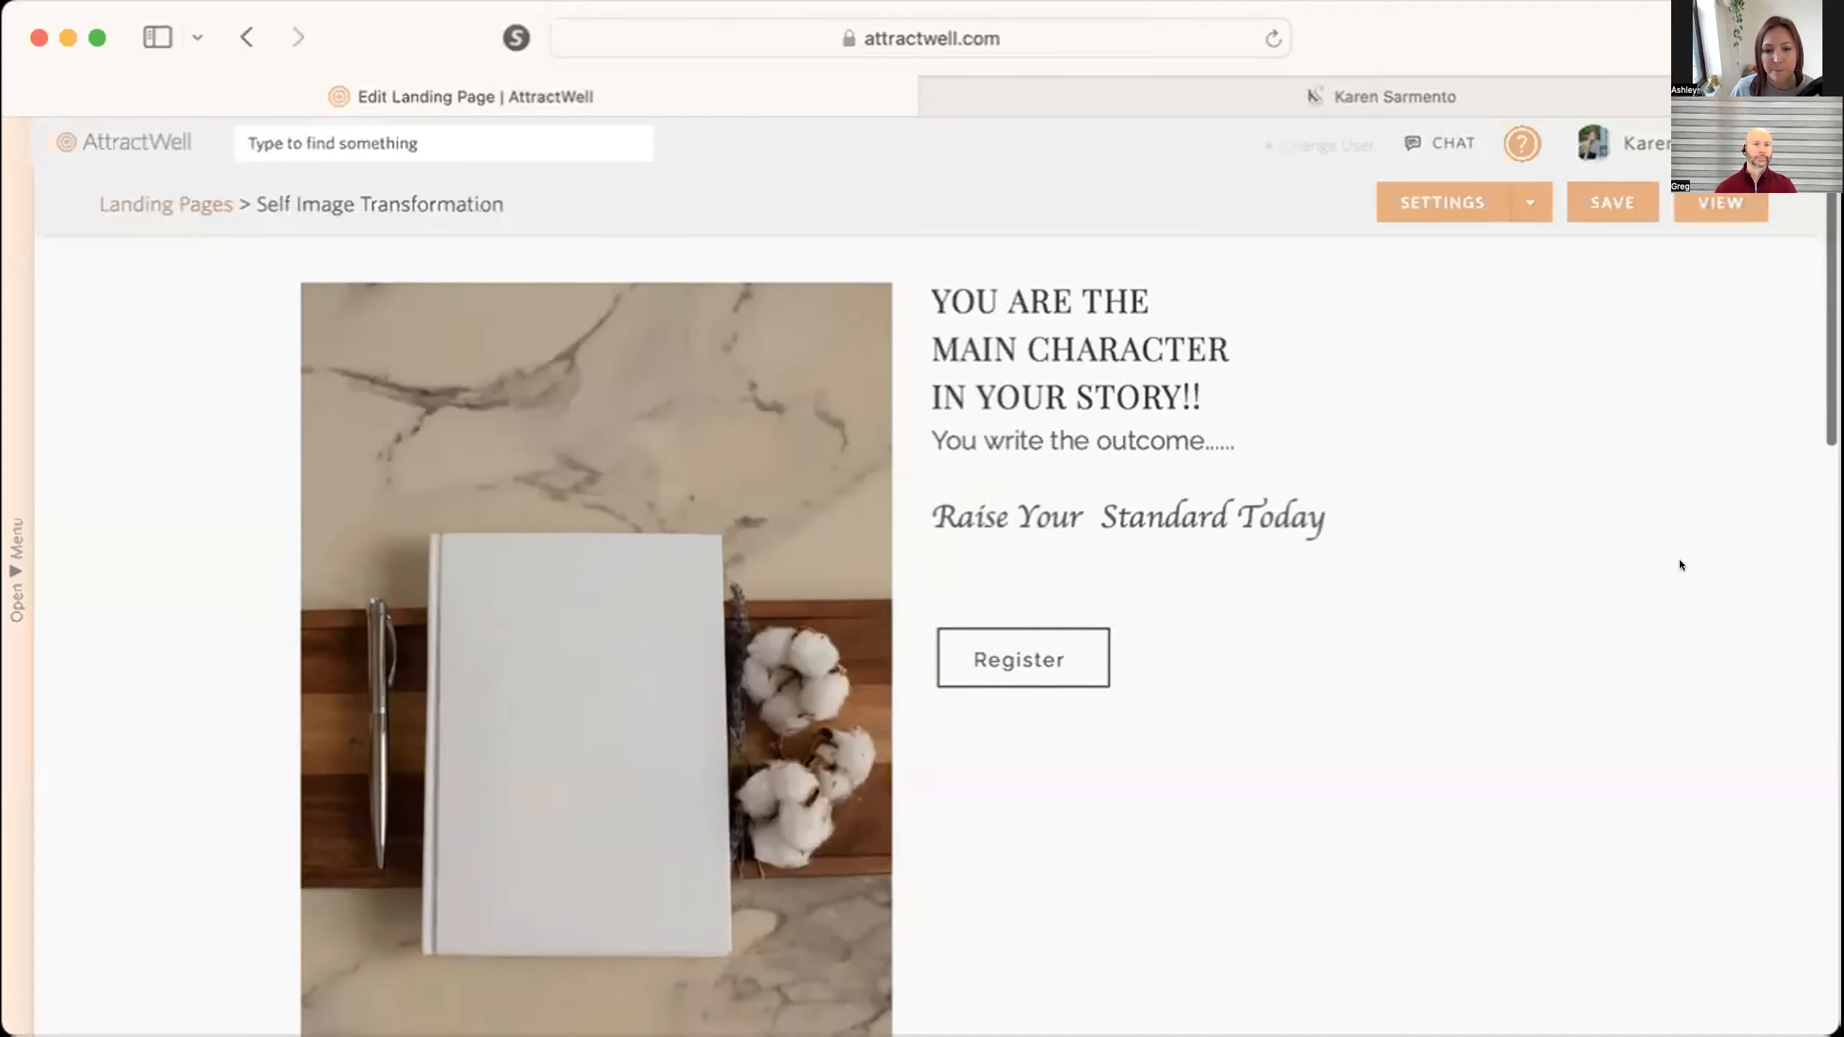
pyautogui.click(1408, 202)
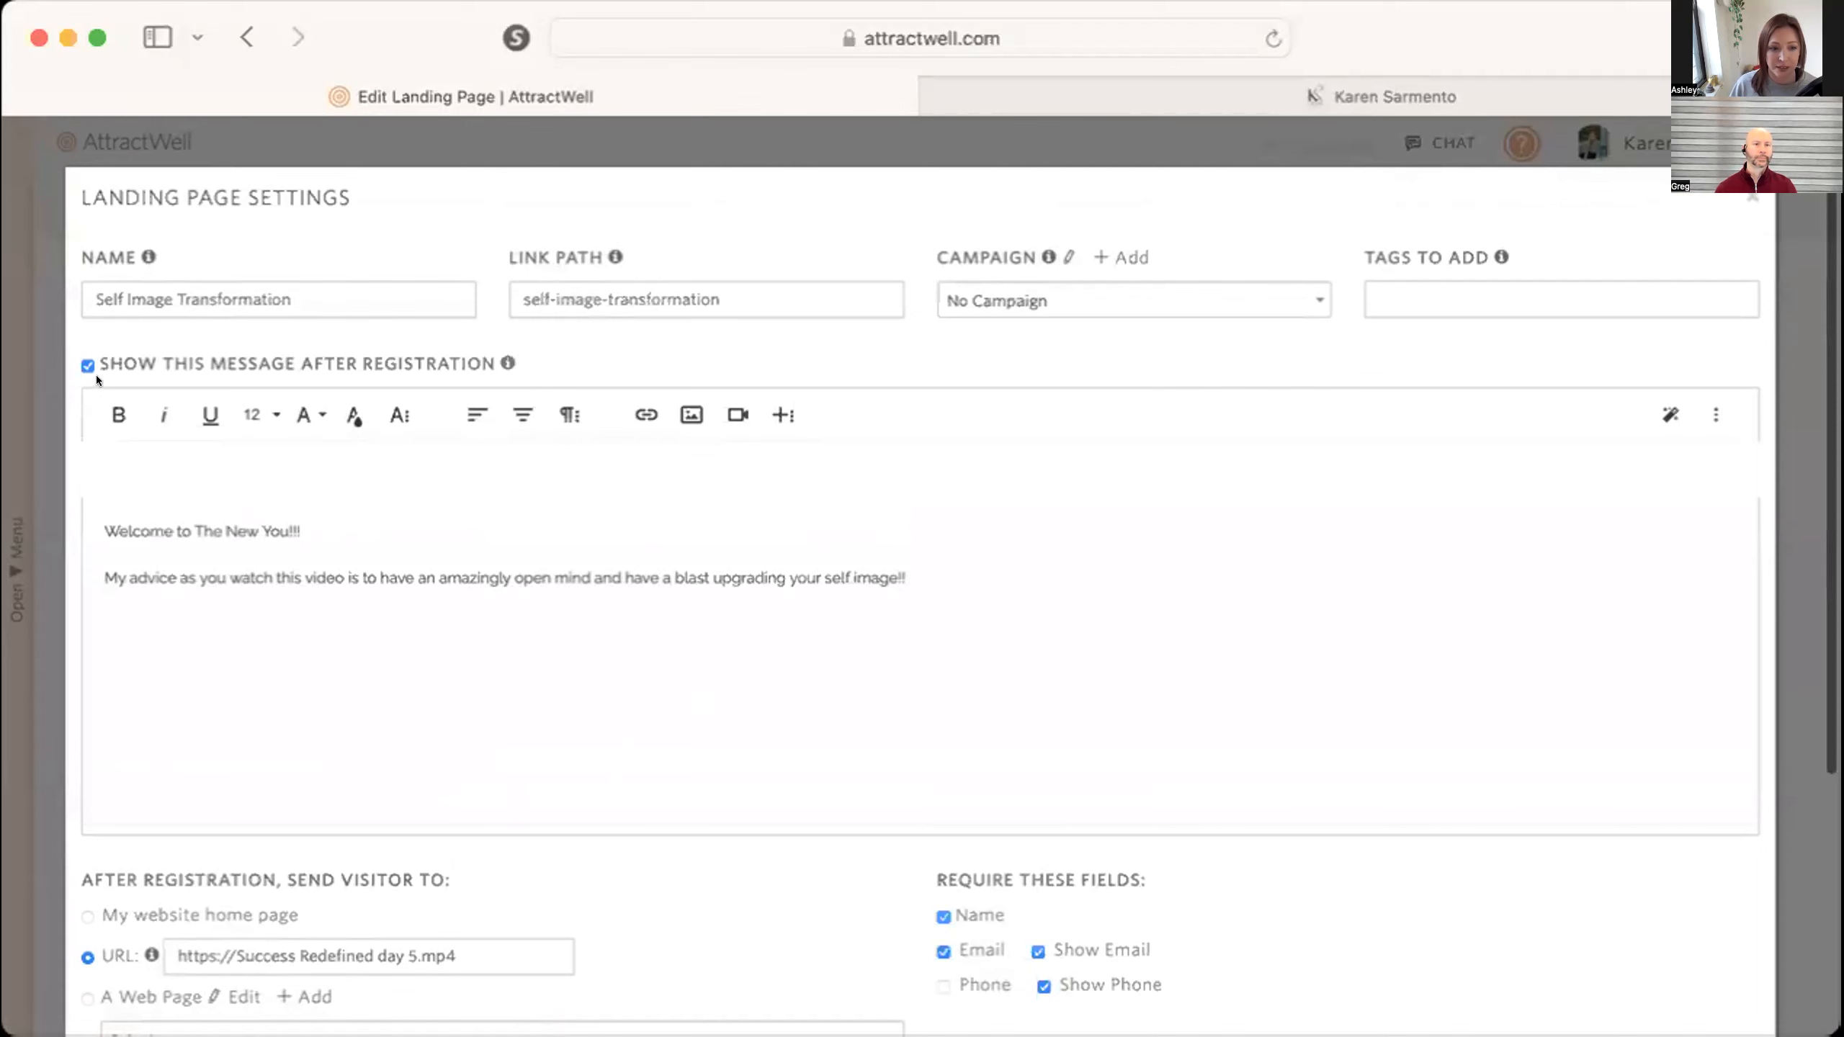
pyautogui.scroll(-5, 106, 596)
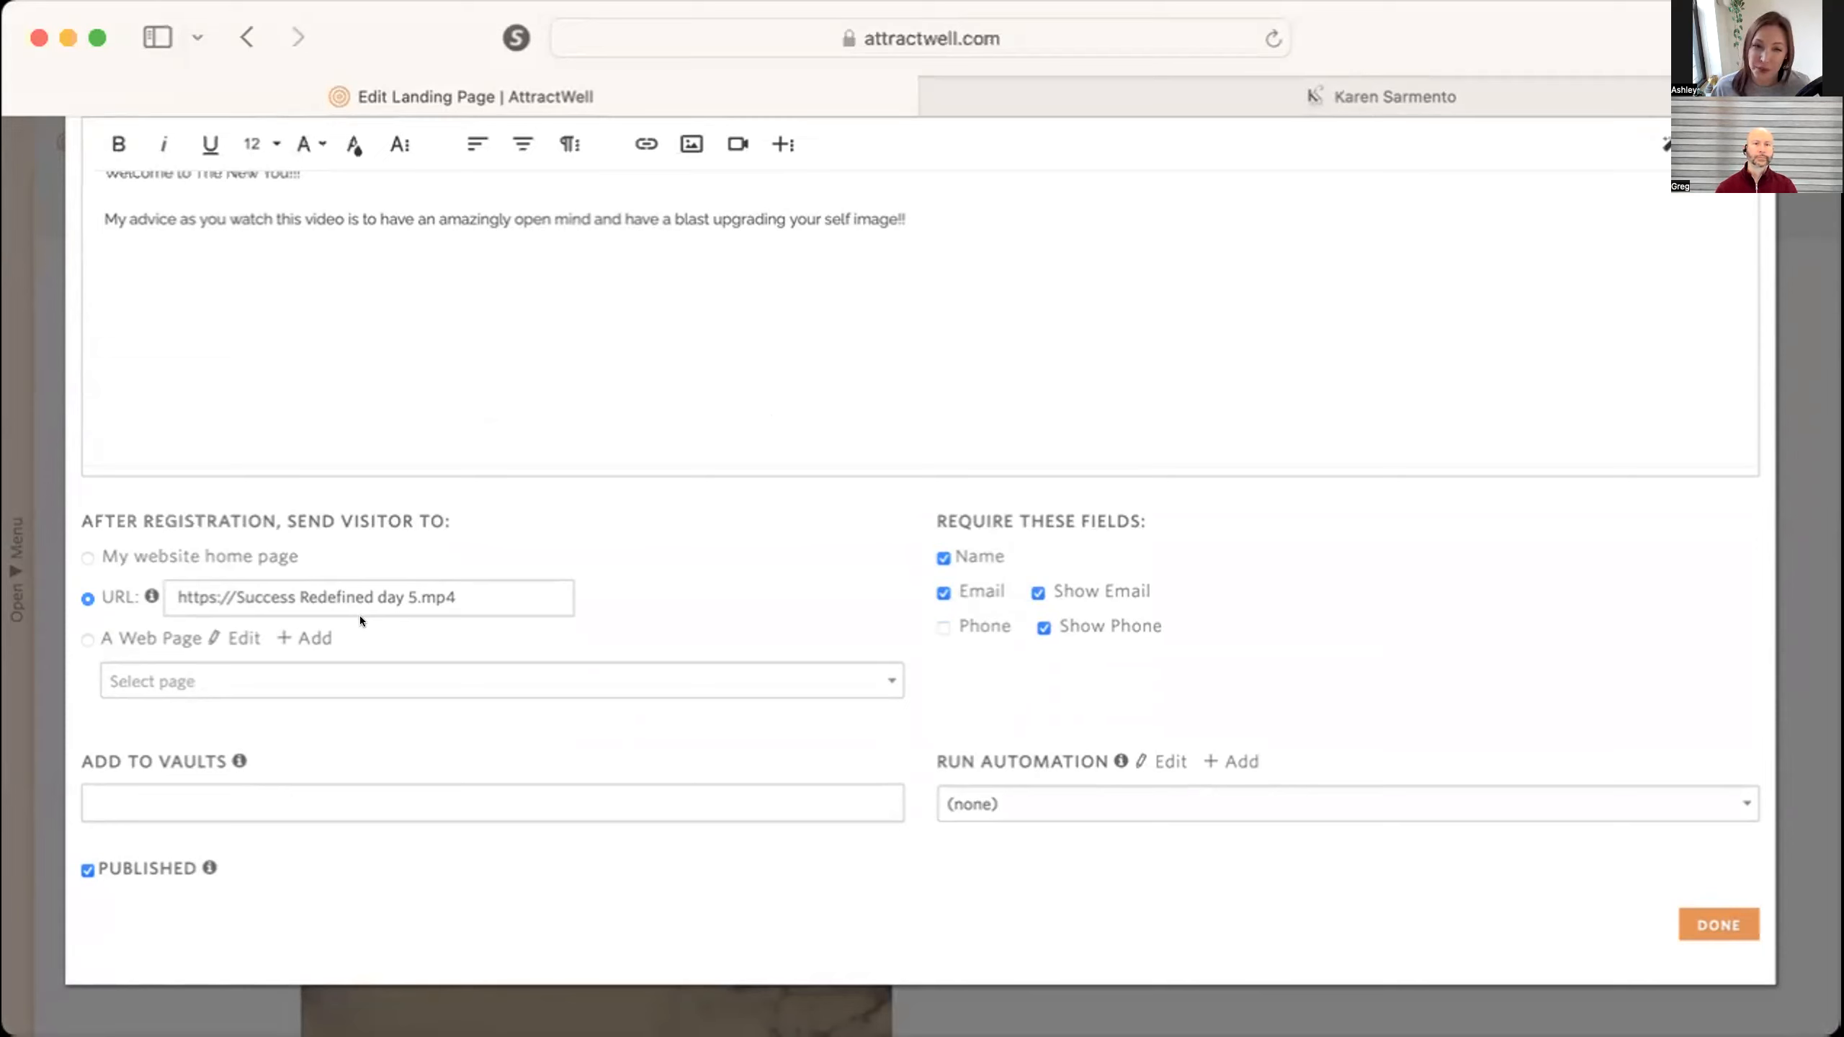
pyautogui.scroll(5, 360, 615)
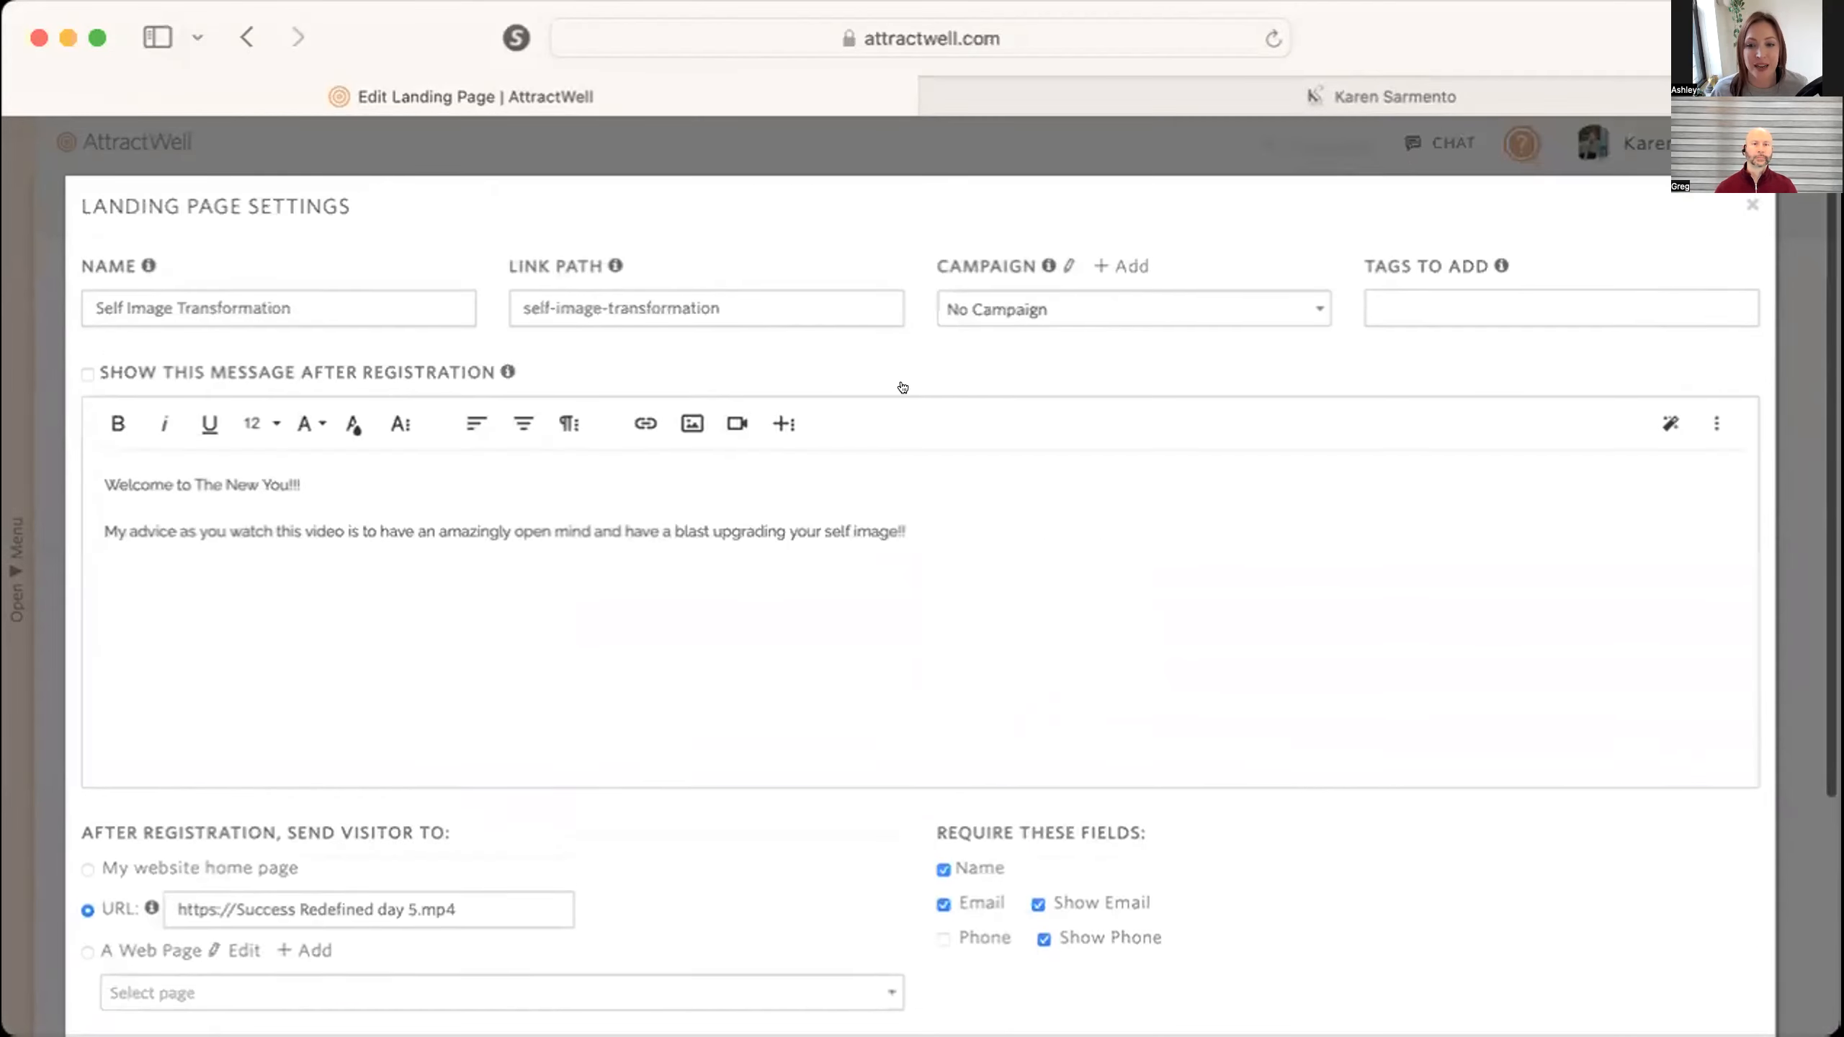
# Check the live page's Unlock This Secret form, return to the landing page settings to review the redirect options, and close them.
pyautogui.click(1267, 90)
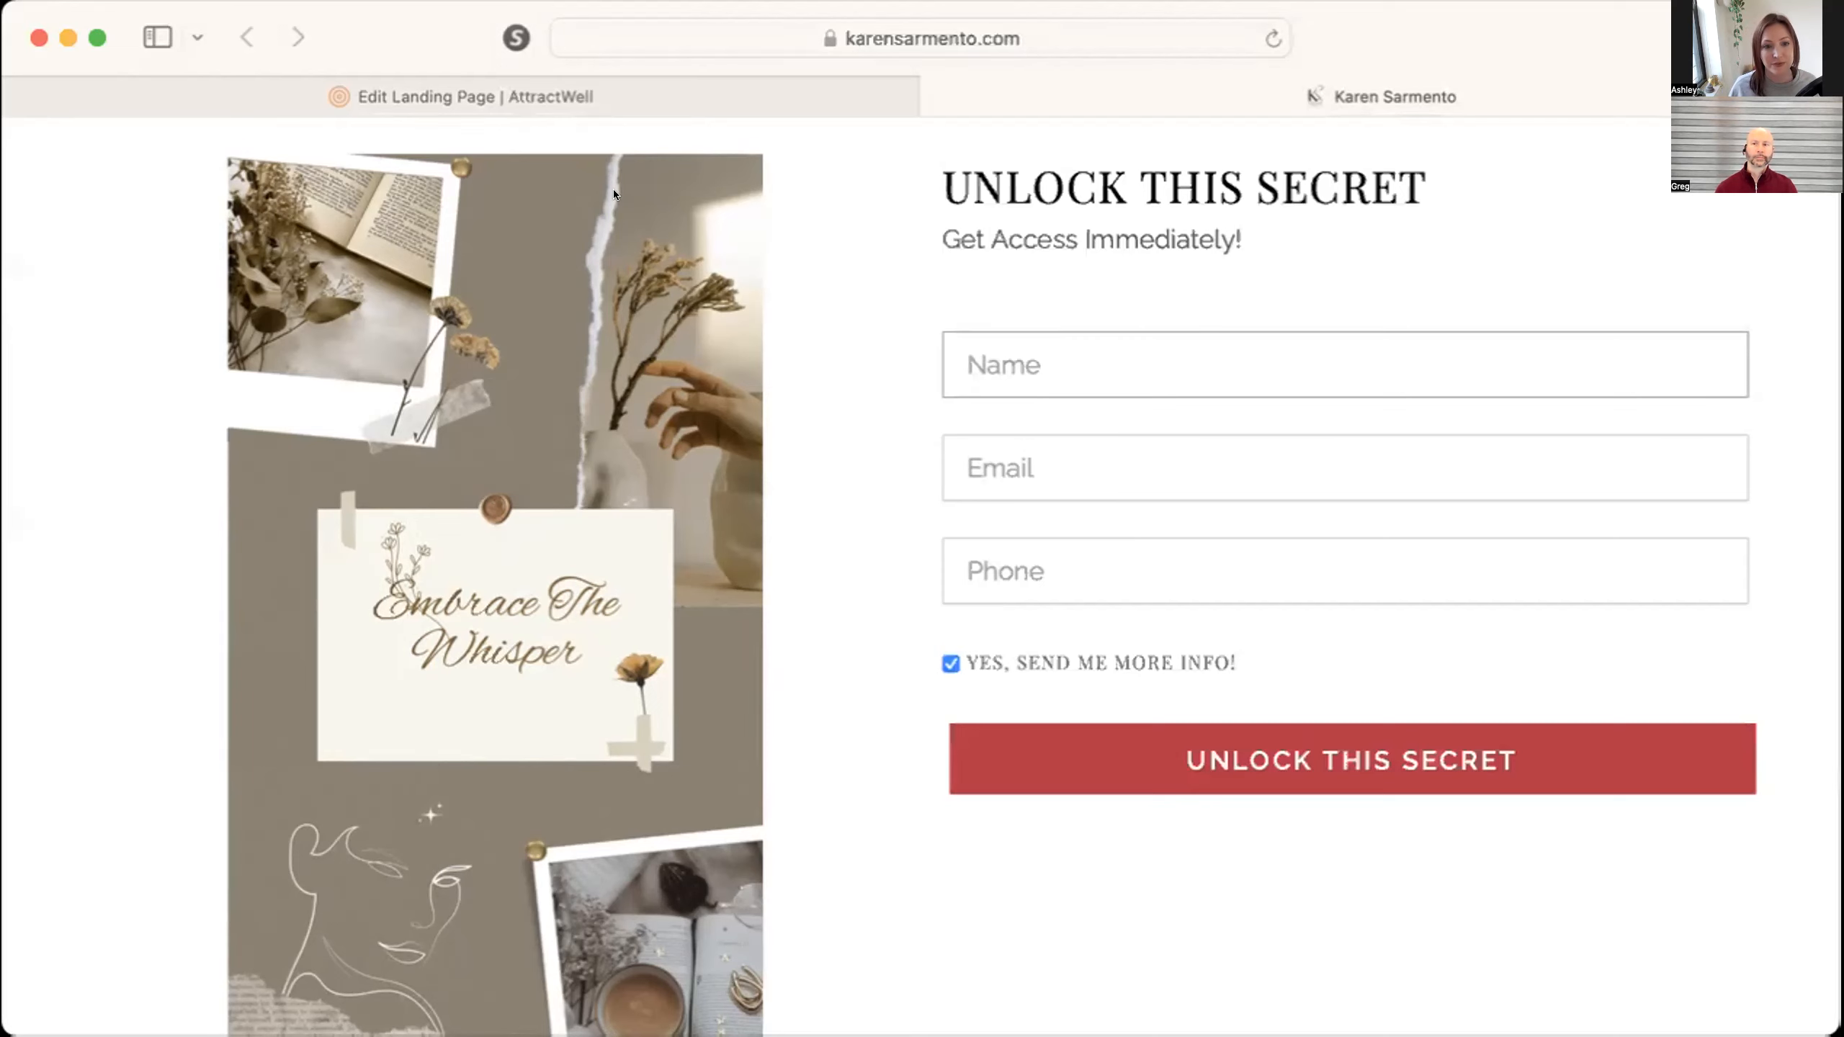
pyautogui.click(678, 98)
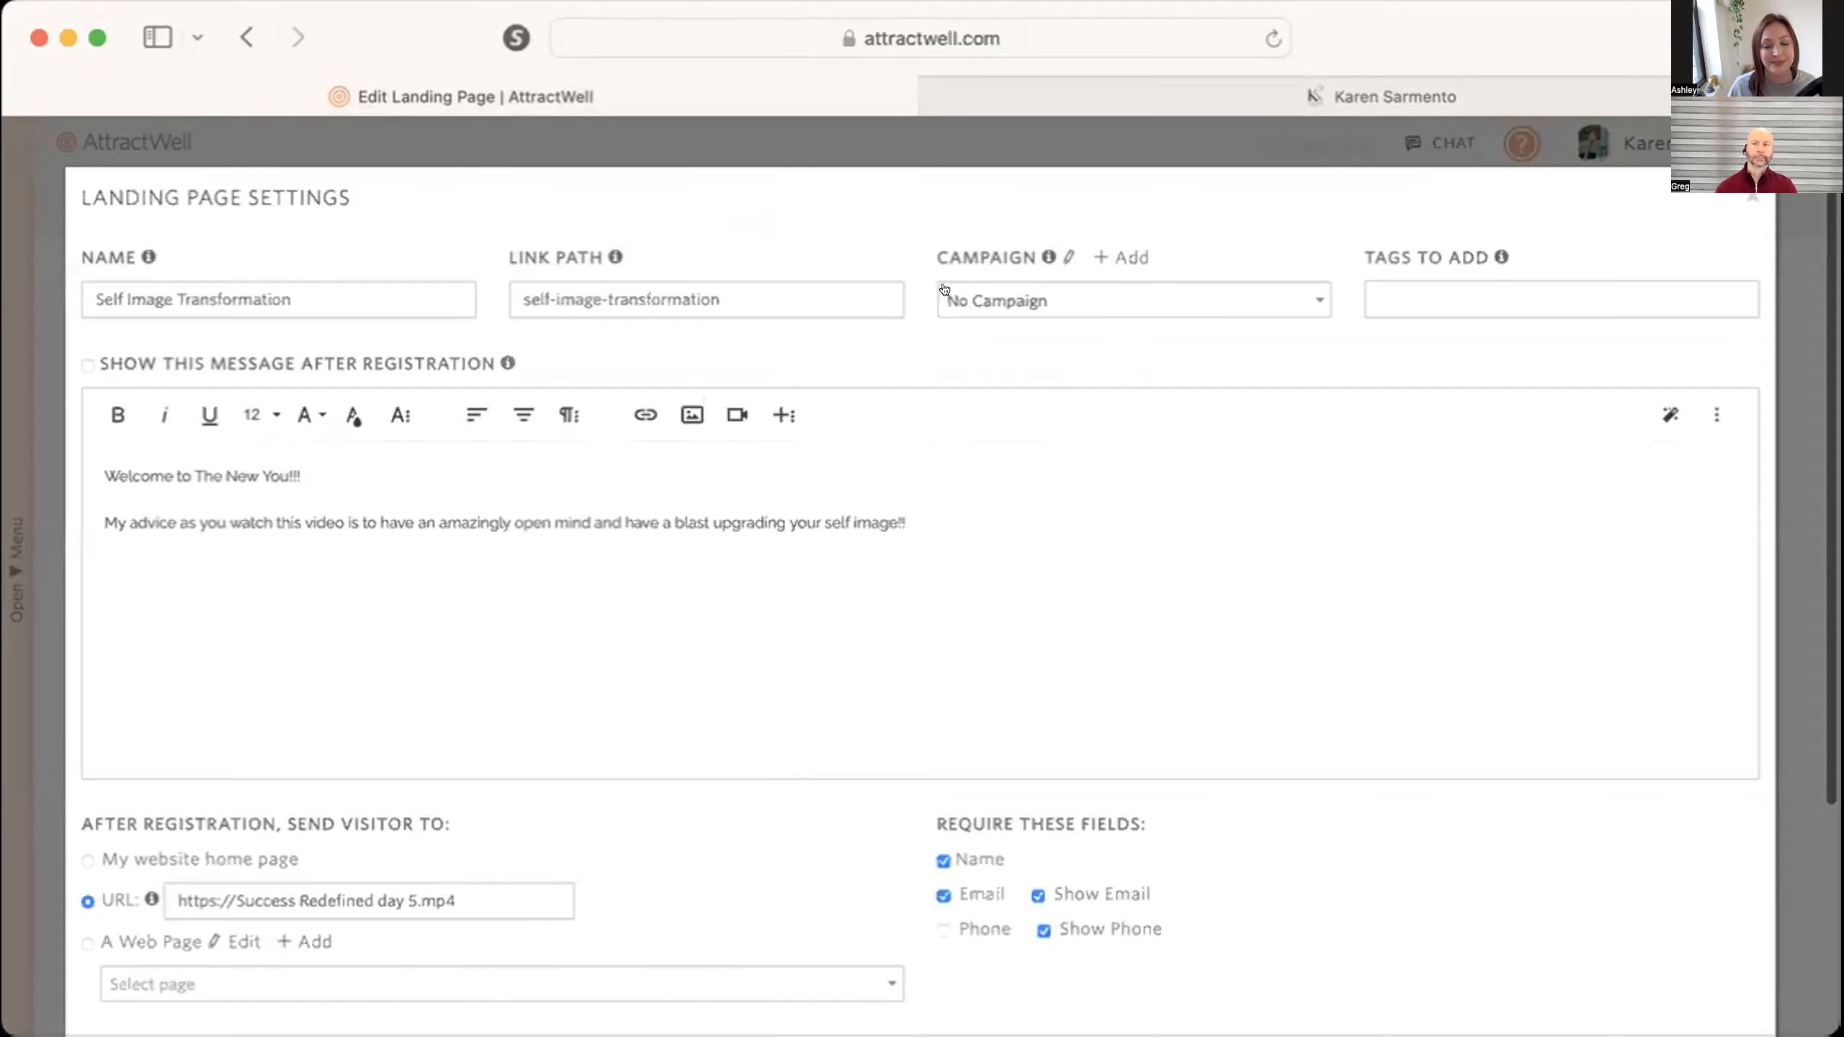
pyautogui.scroll(-3, 592, 774)
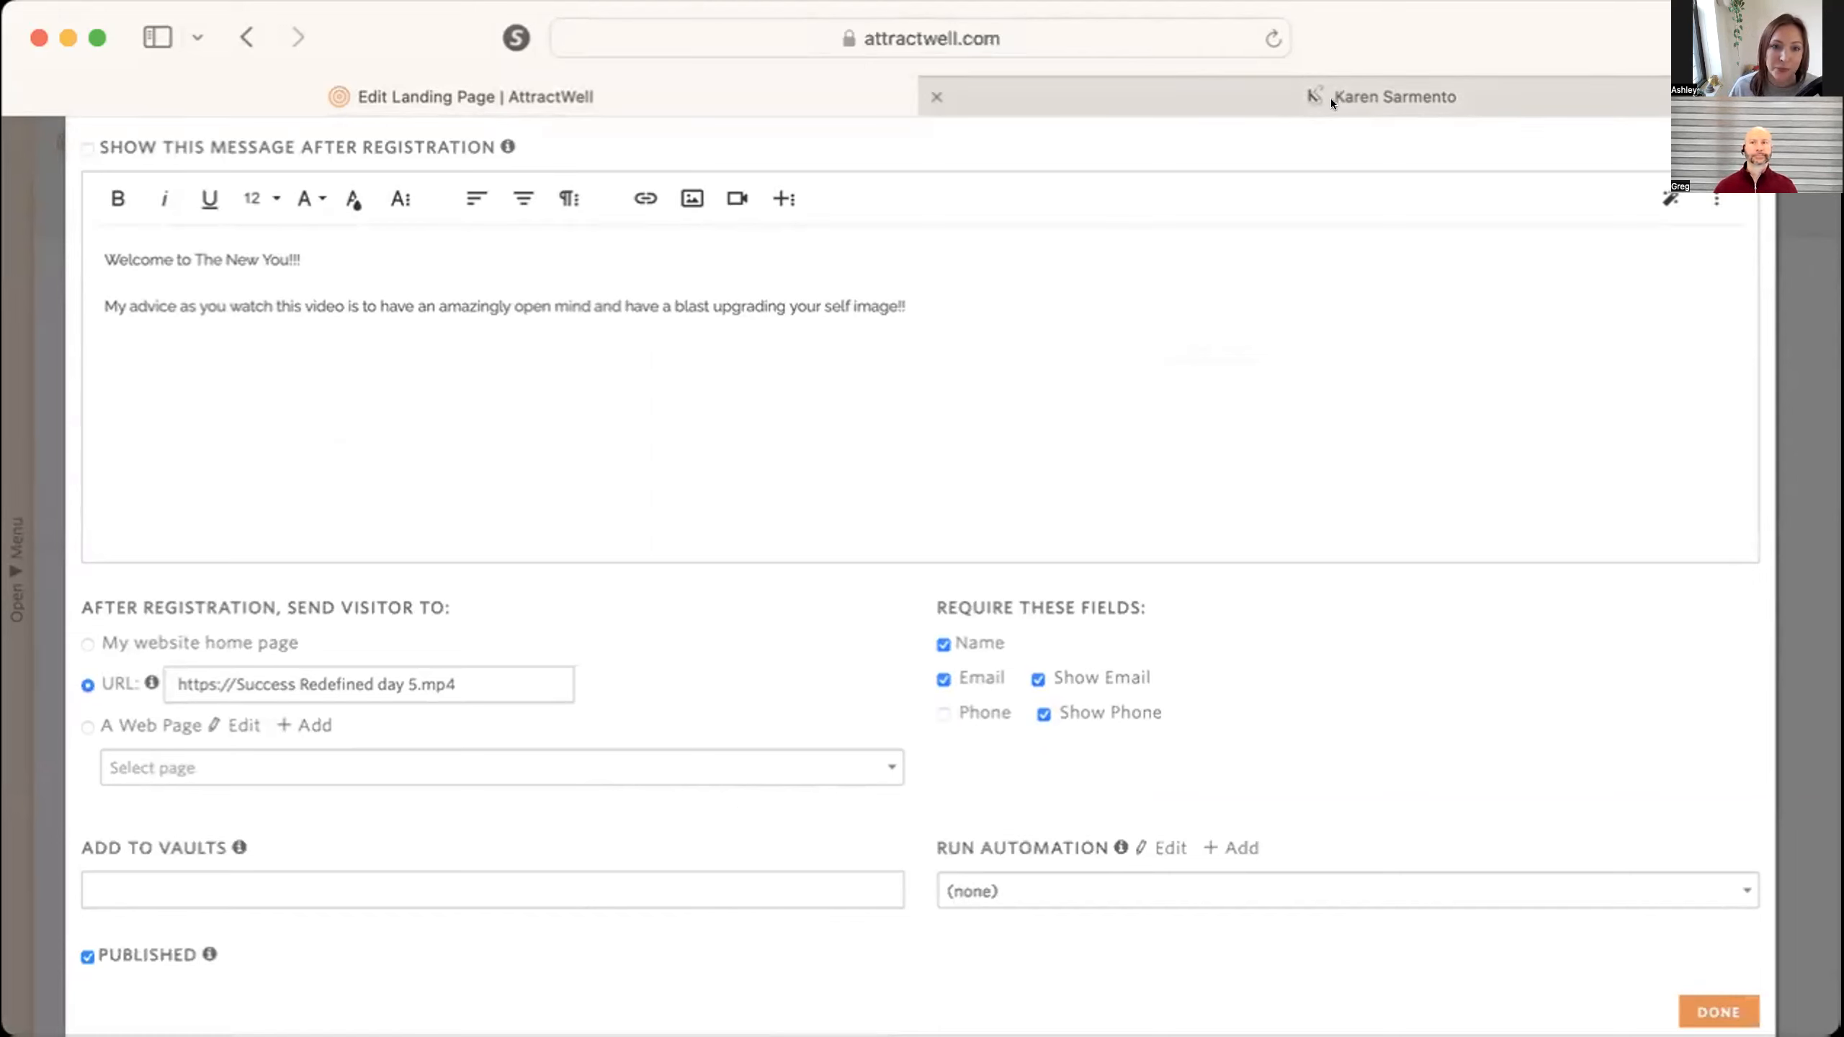
pyautogui.click(29, 427)
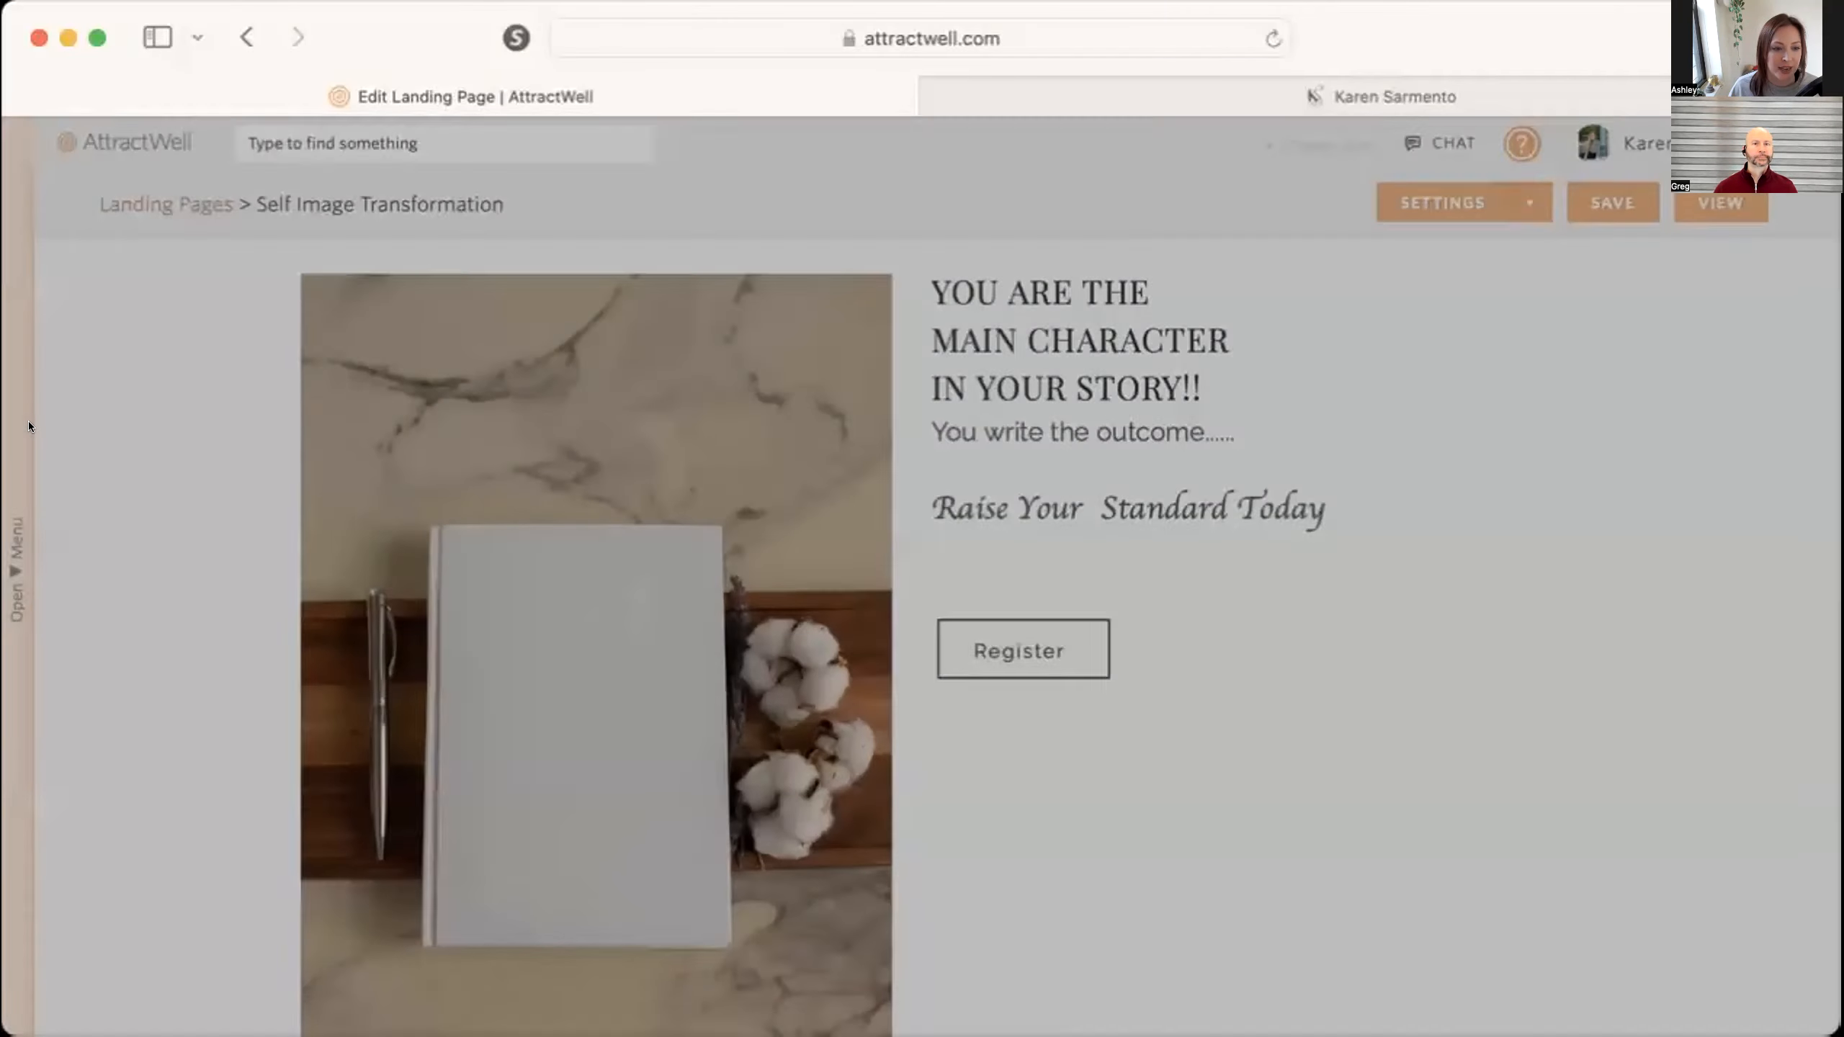
# Go to the website pages list, browse the Confirmation/Thank You templates for a new page, and close the template chooser.
pyautogui.click(22, 555)
pyautogui.click(67, 645)
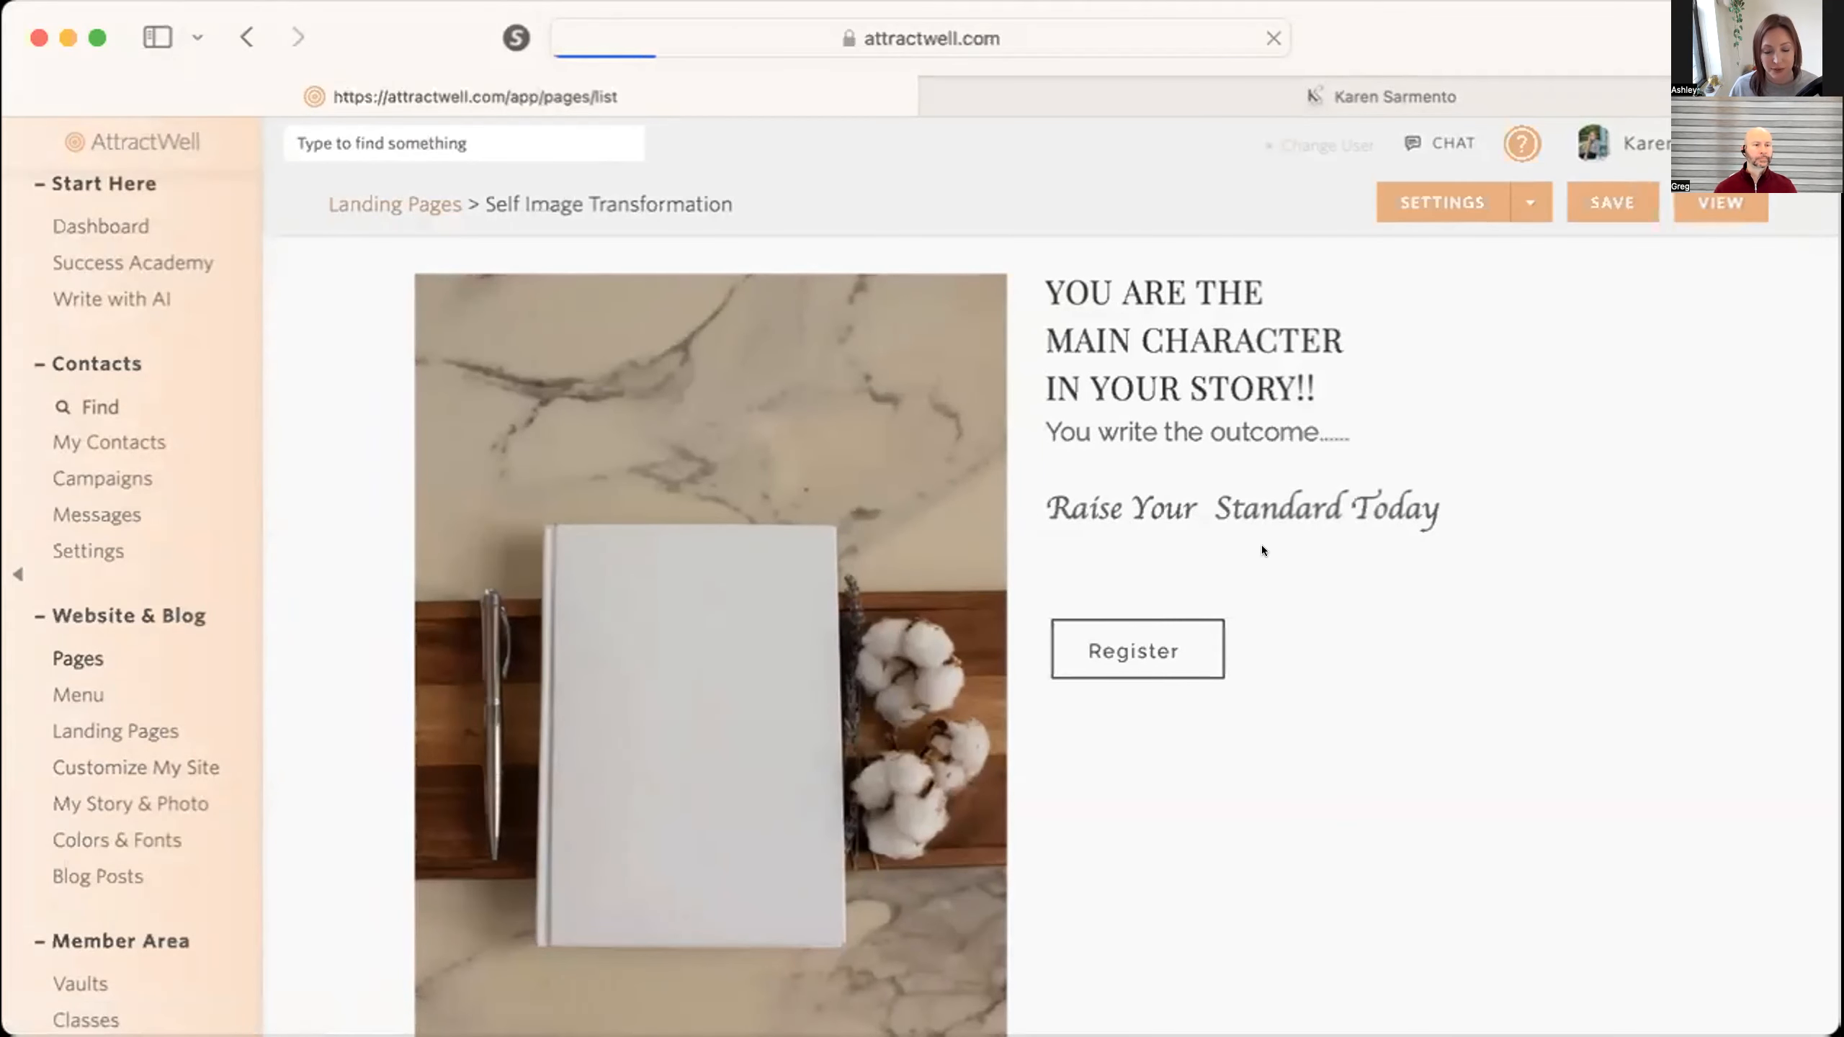
pyautogui.click(1765, 214)
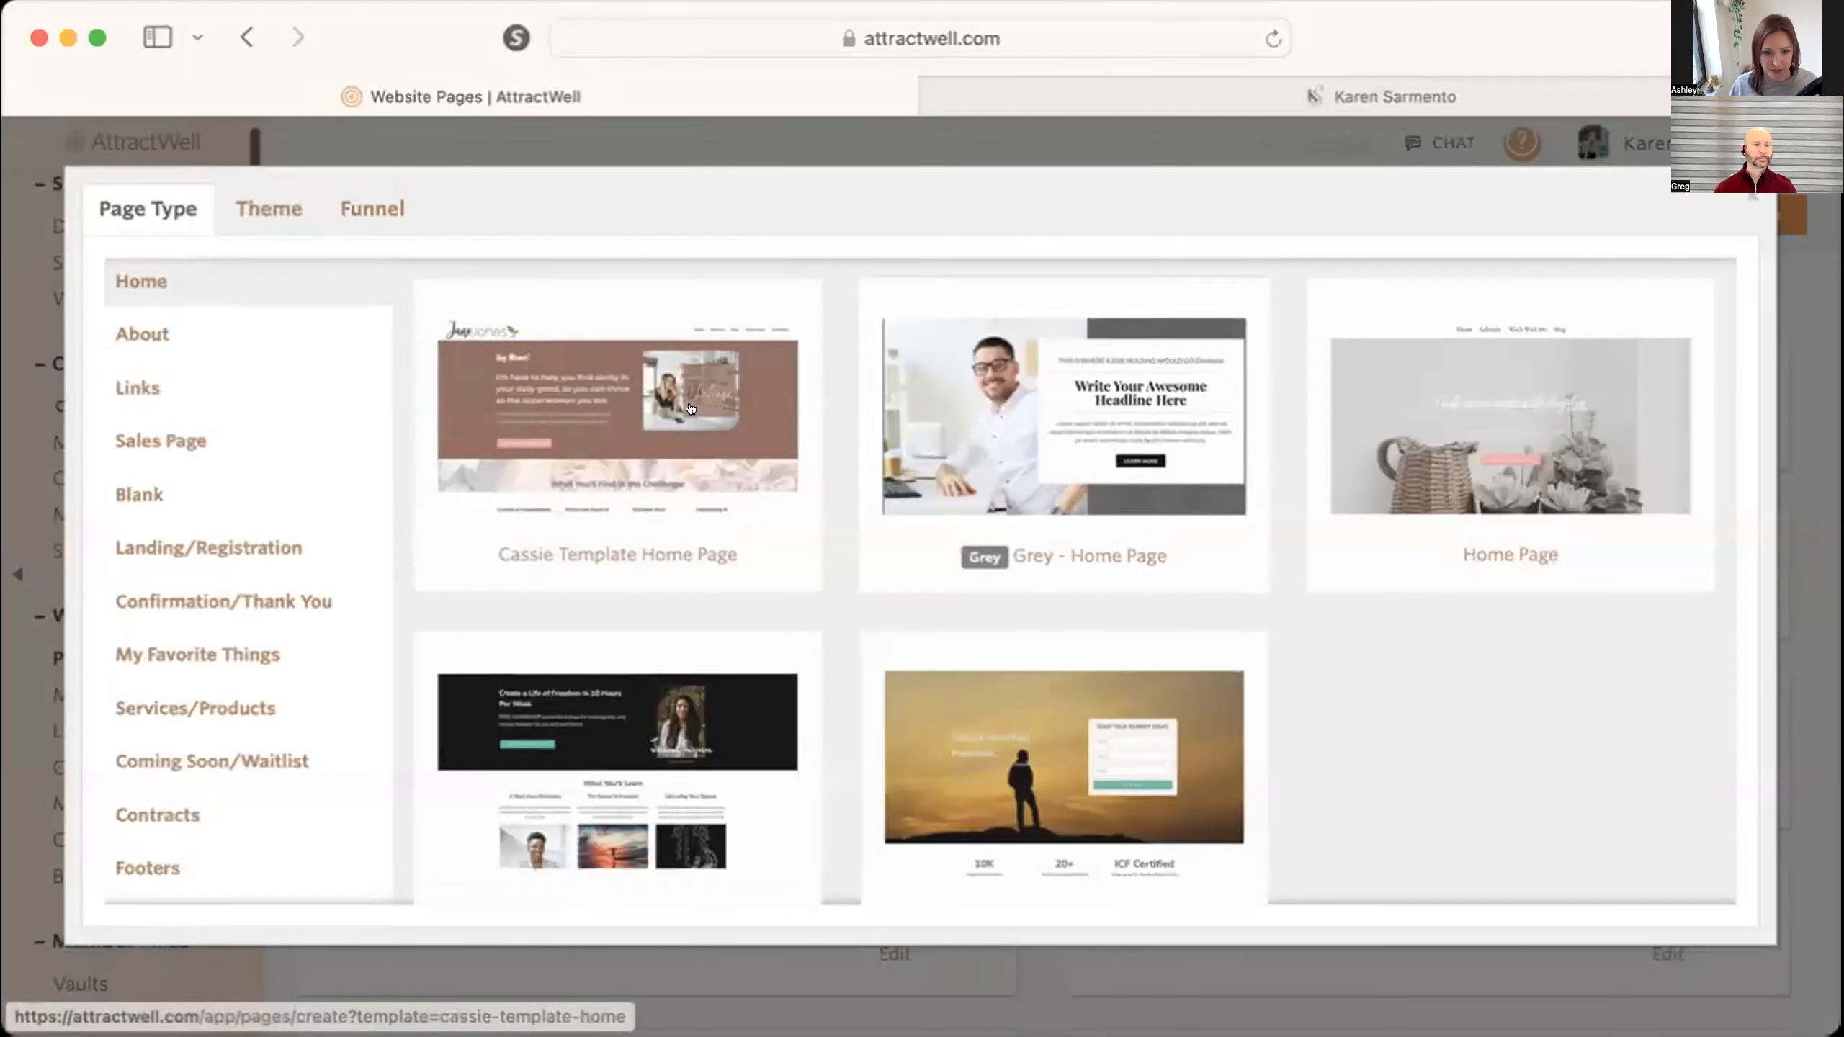
pyautogui.click(245, 600)
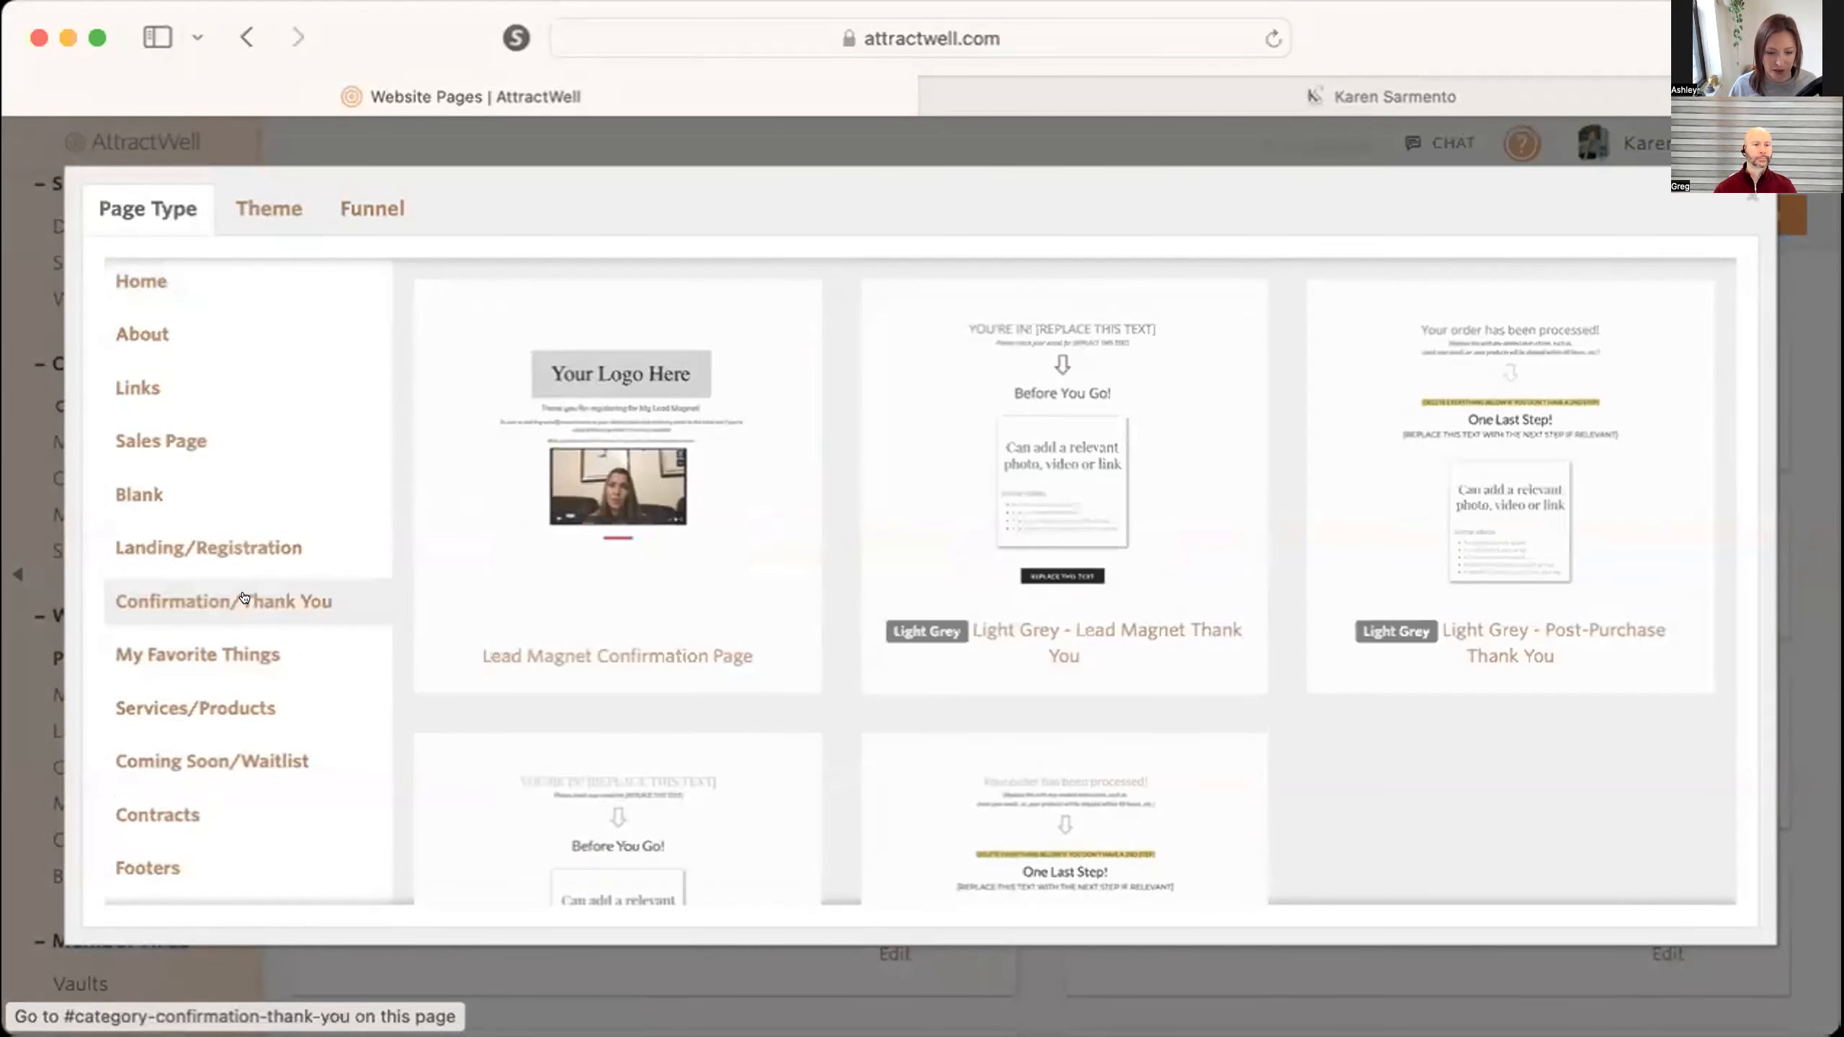
pyautogui.scroll(-5, 1328, 724)
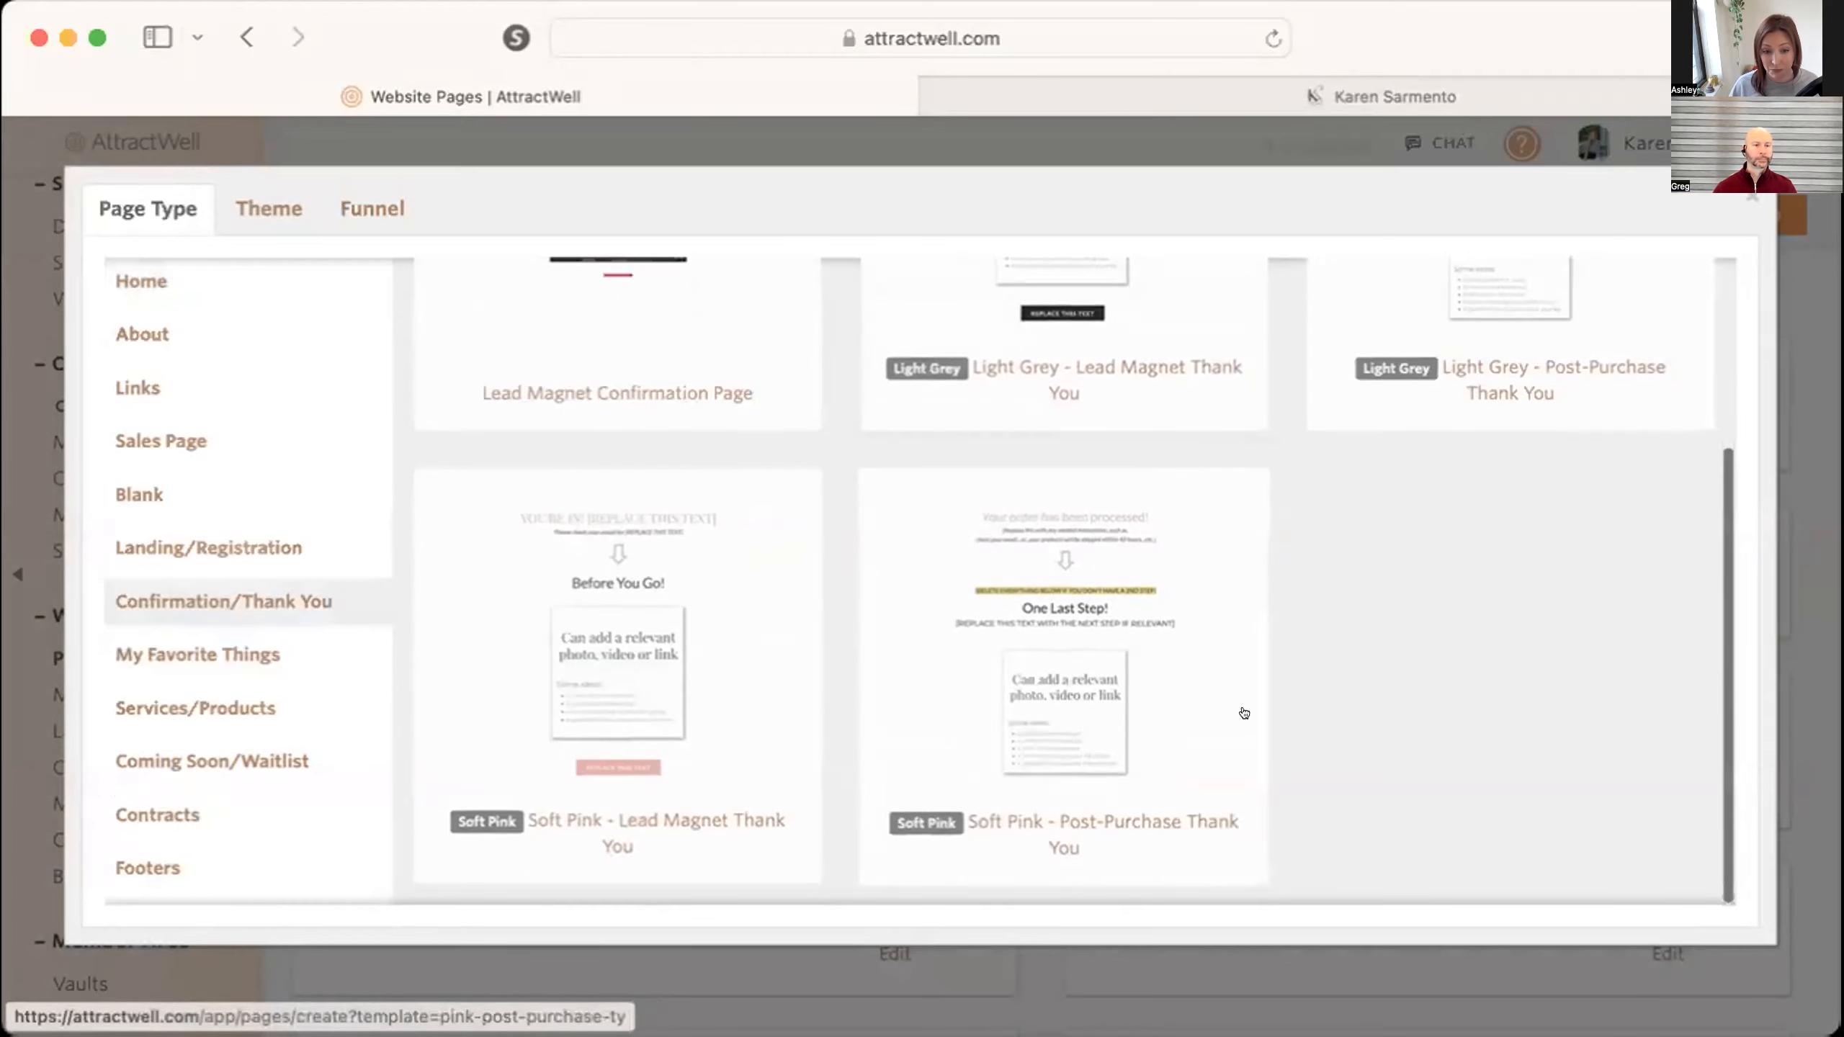
pyautogui.scroll(5, 1227, 552)
pyautogui.click(1752, 195)
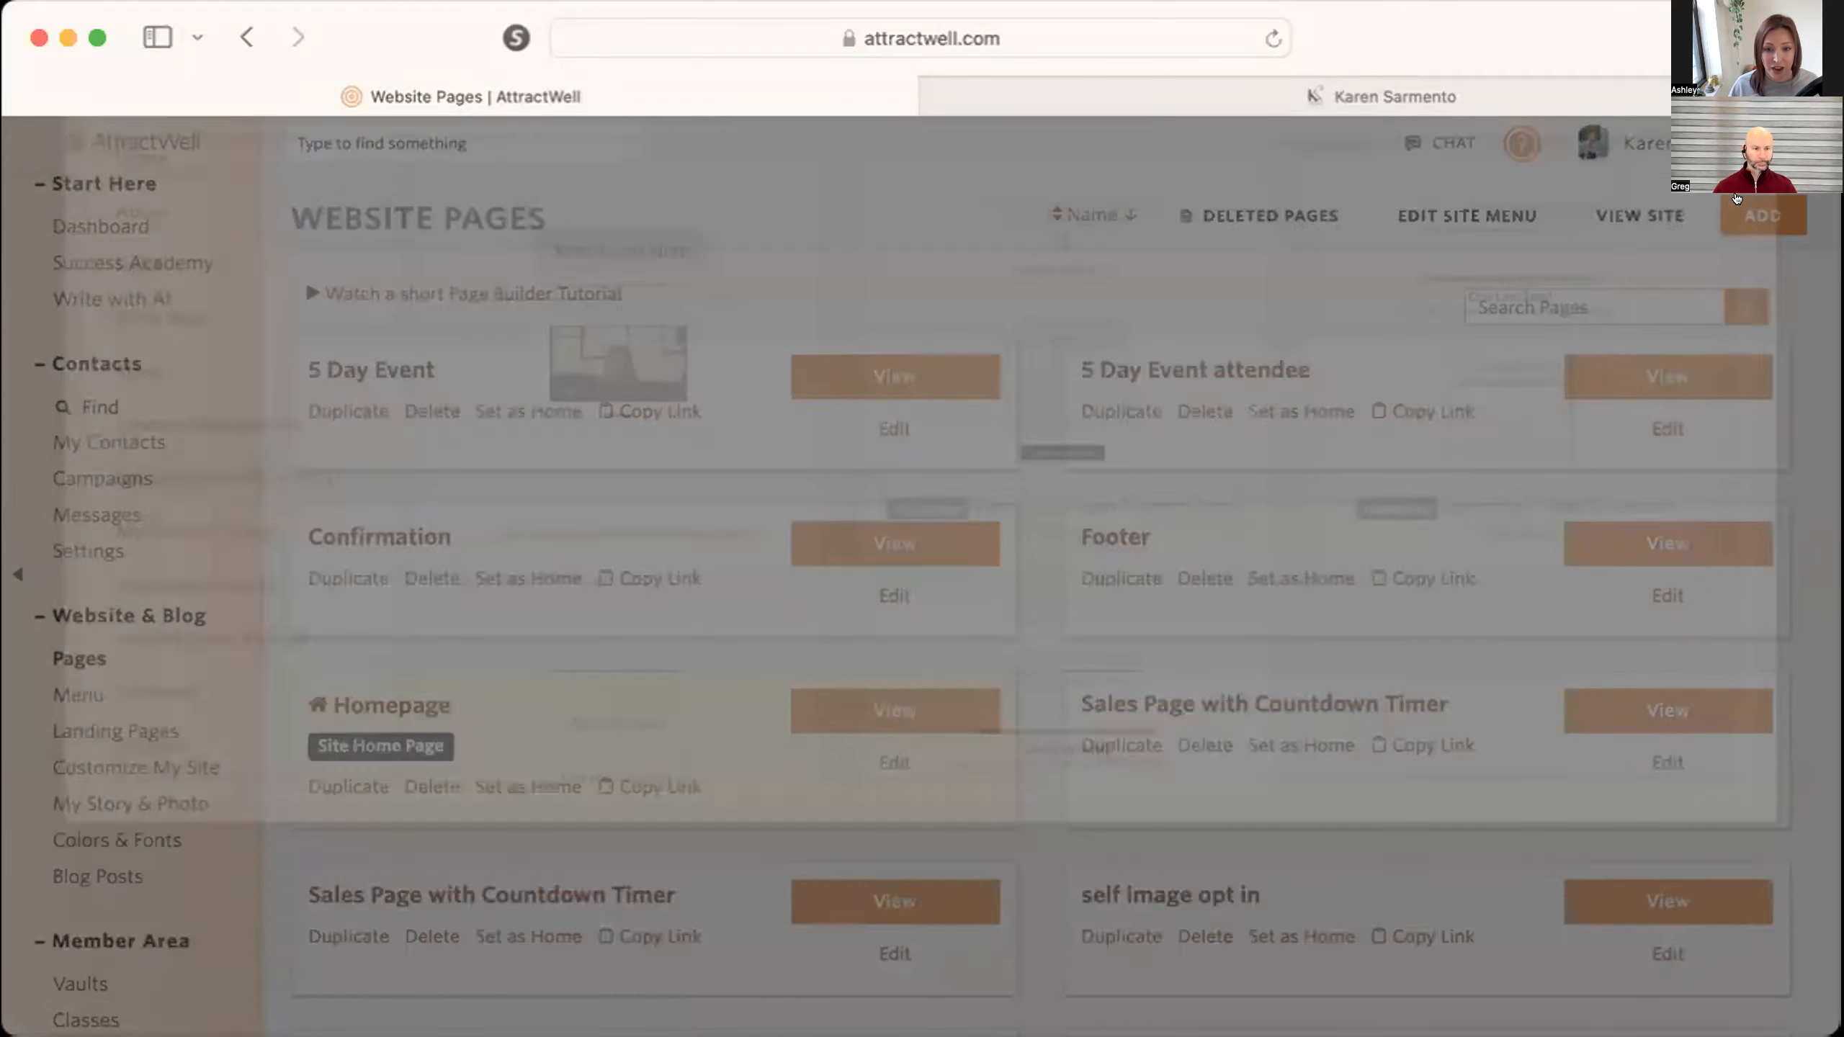
# Create a new website page from the Blank template and add a "2 Column, Photo Left, Text Right" section.
pyautogui.click(1763, 215)
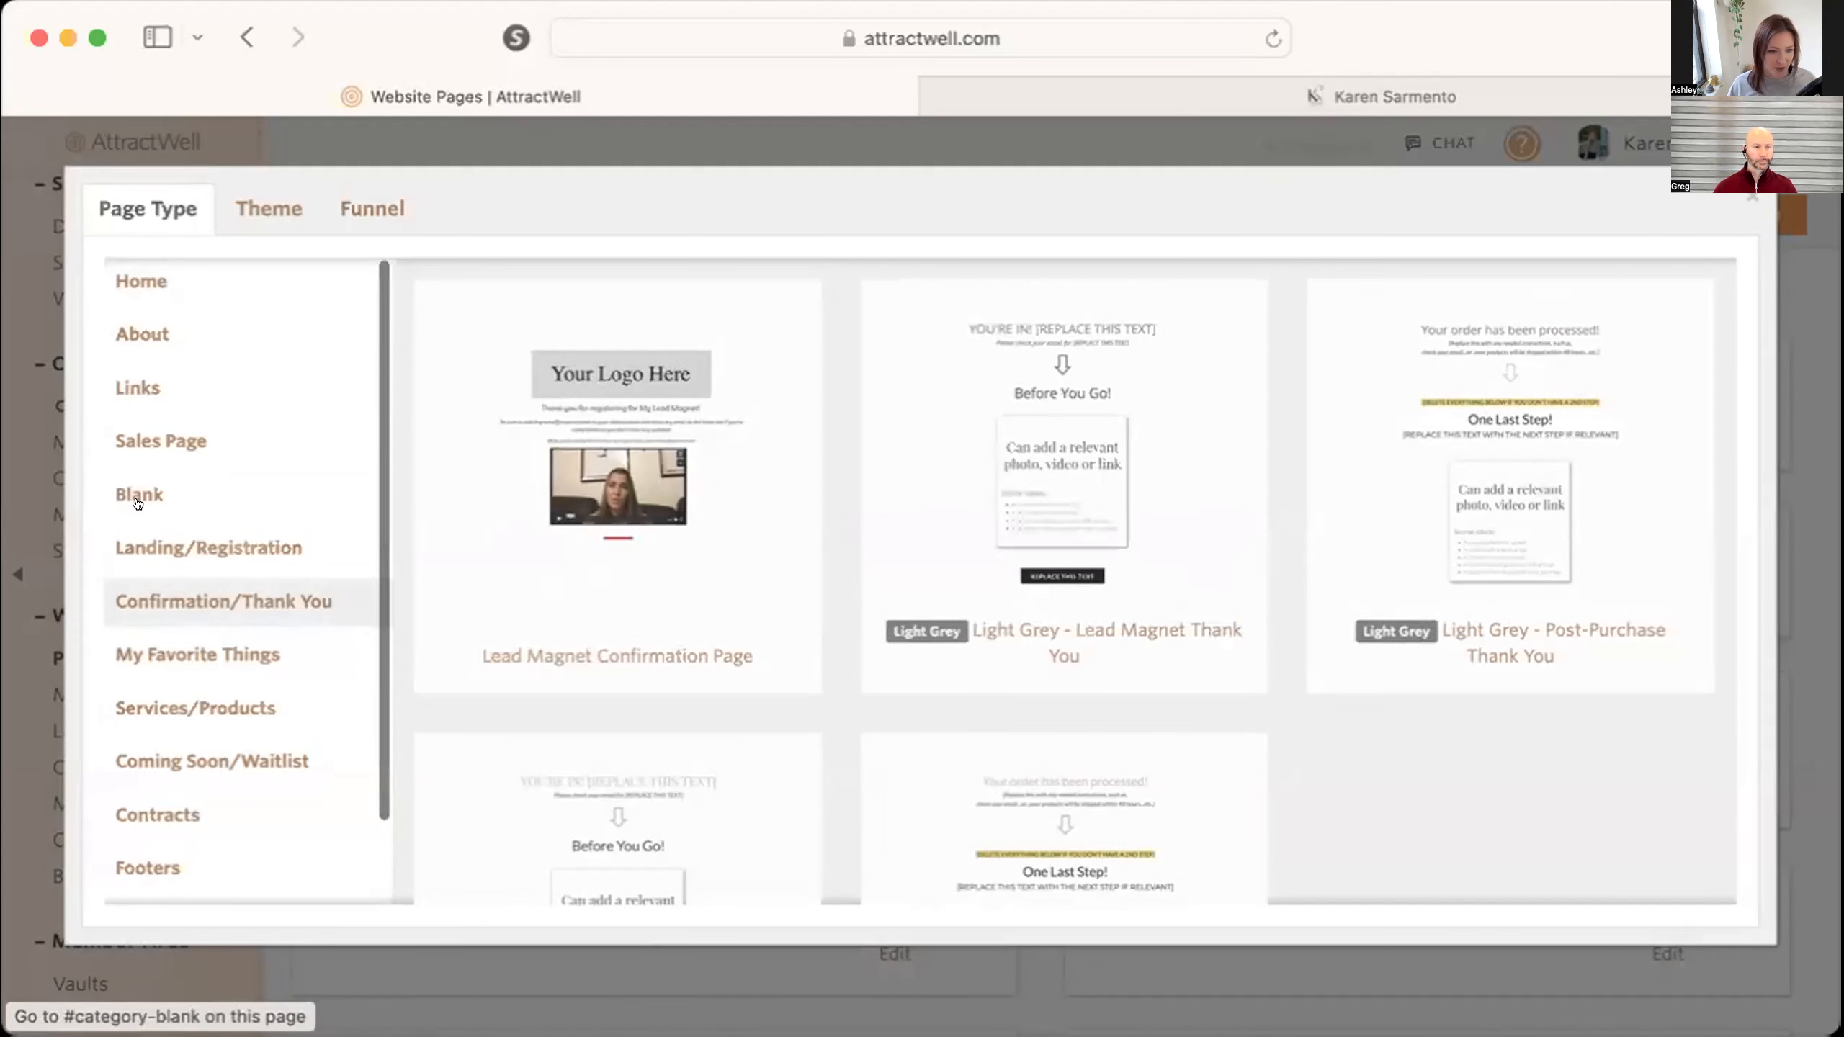
pyautogui.click(137, 500)
pyautogui.click(470, 499)
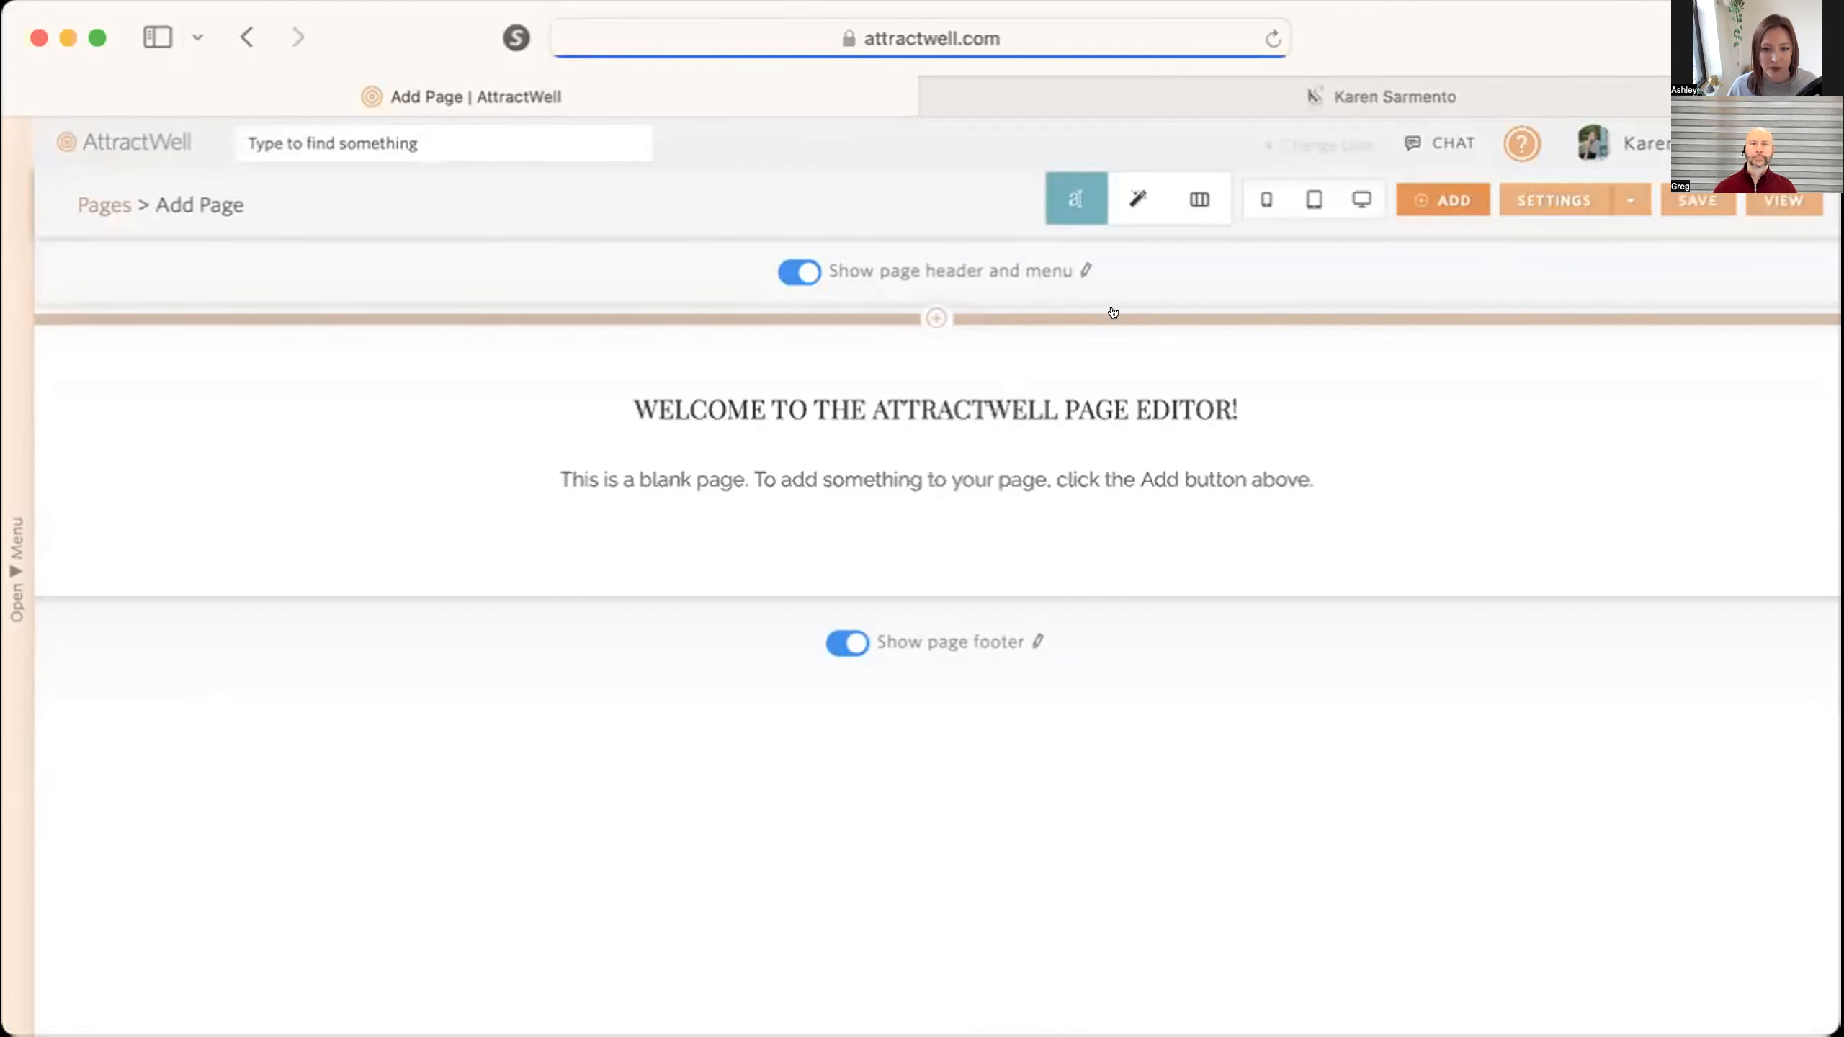
pyautogui.click(918, 316)
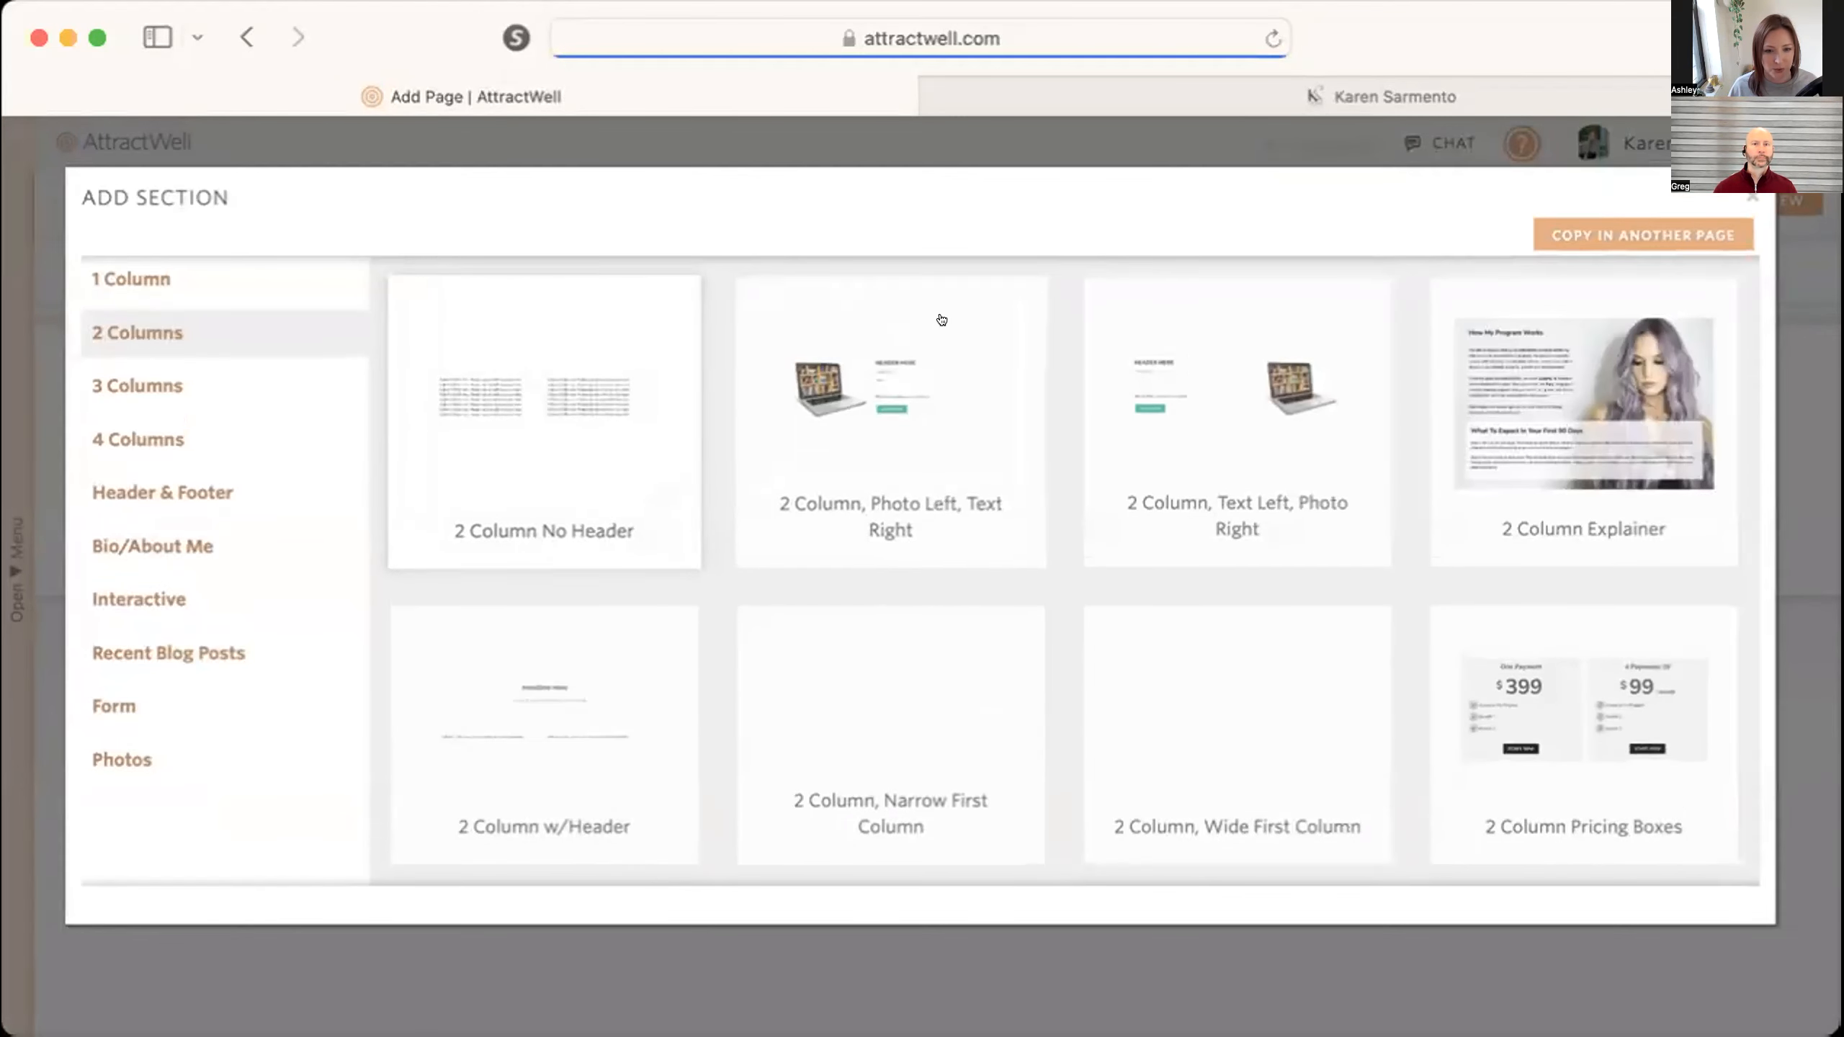
pyautogui.click(895, 369)
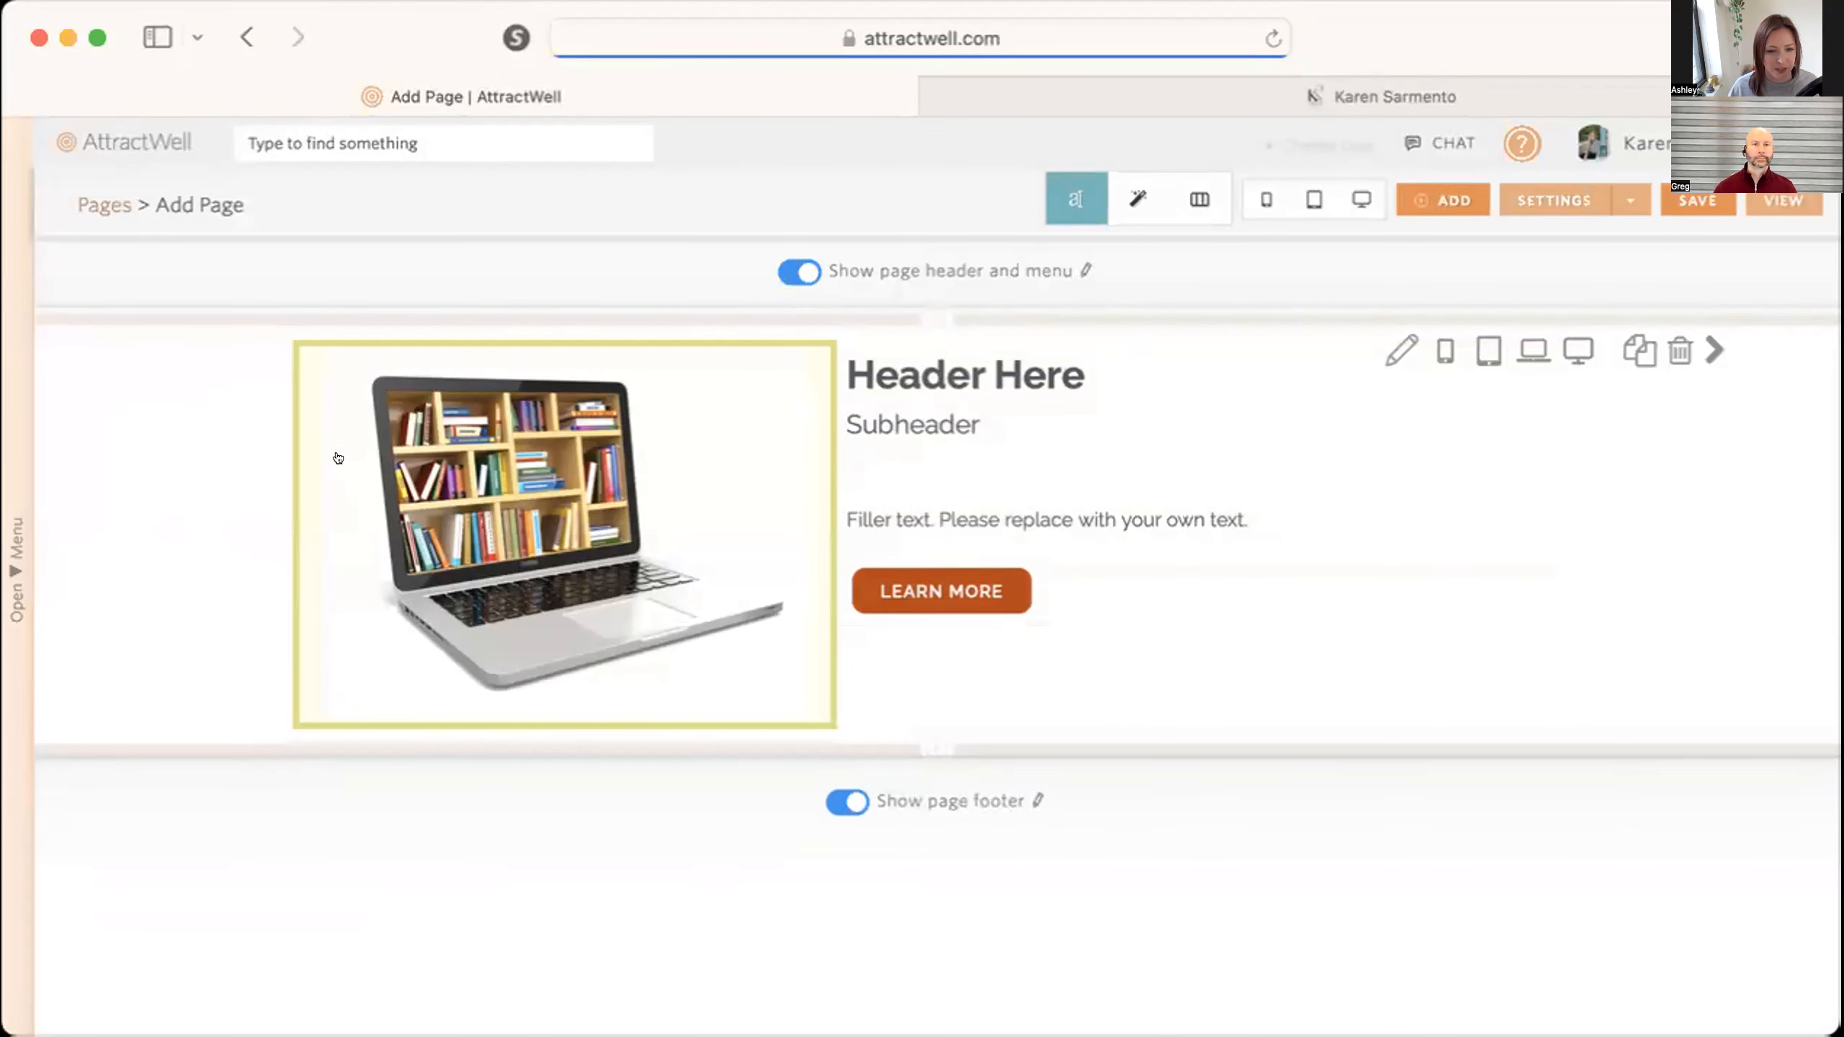
# Swap the section's two columns so the header text comes first and the laptop picture second, and close the column editor.
pyautogui.click(1199, 199)
pyautogui.click(1291, 513)
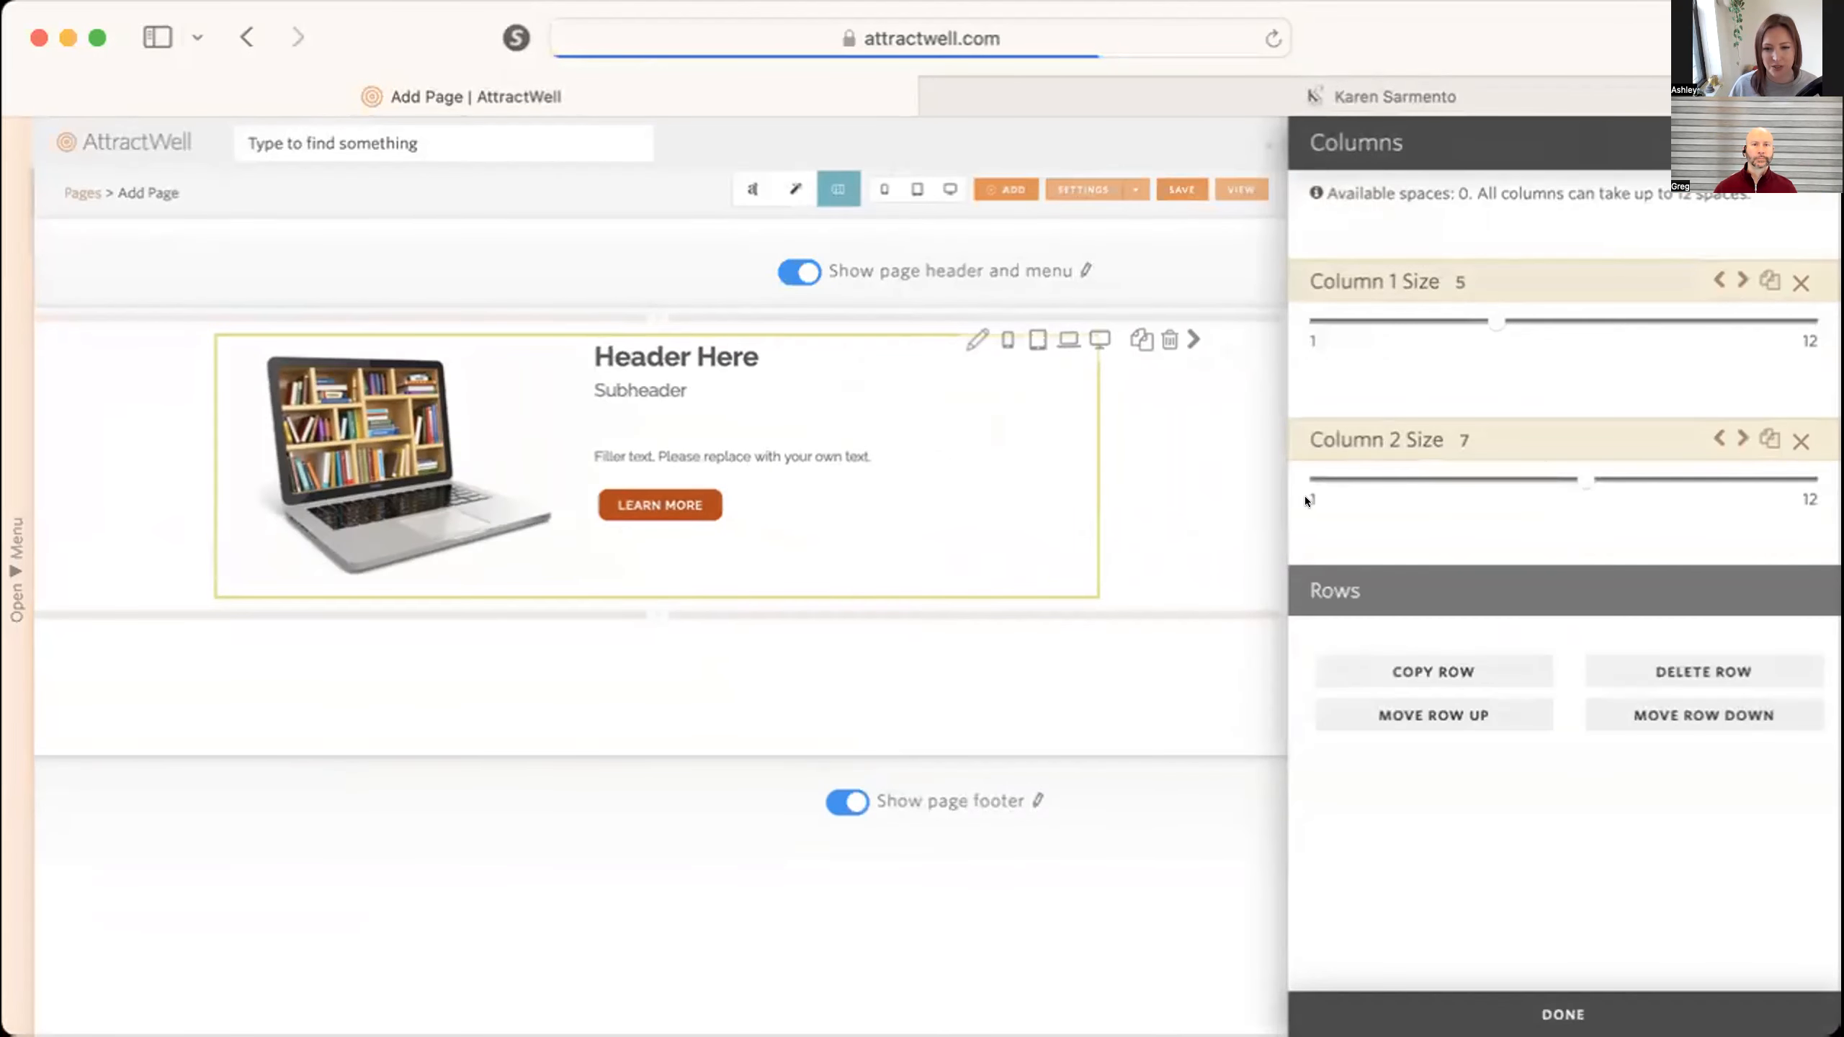
pyautogui.click(1742, 280)
pyautogui.click(1563, 1015)
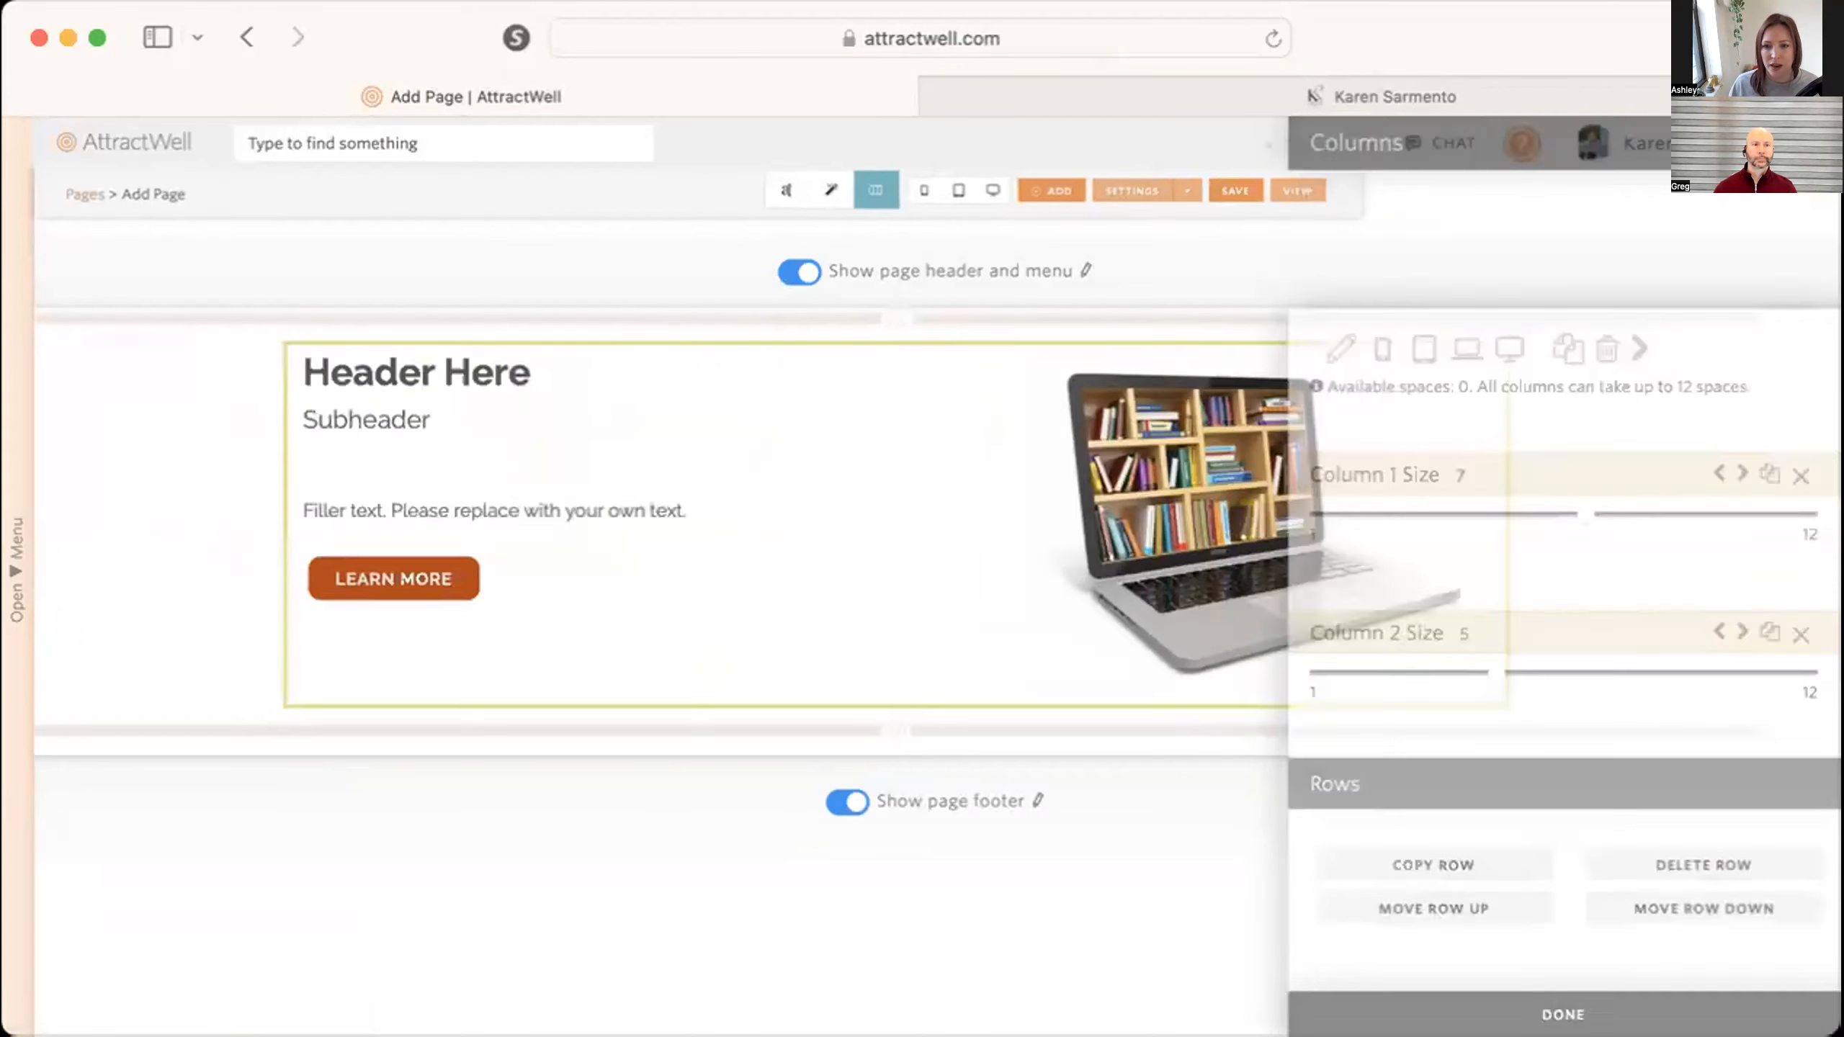
pyautogui.click(1272, 550)
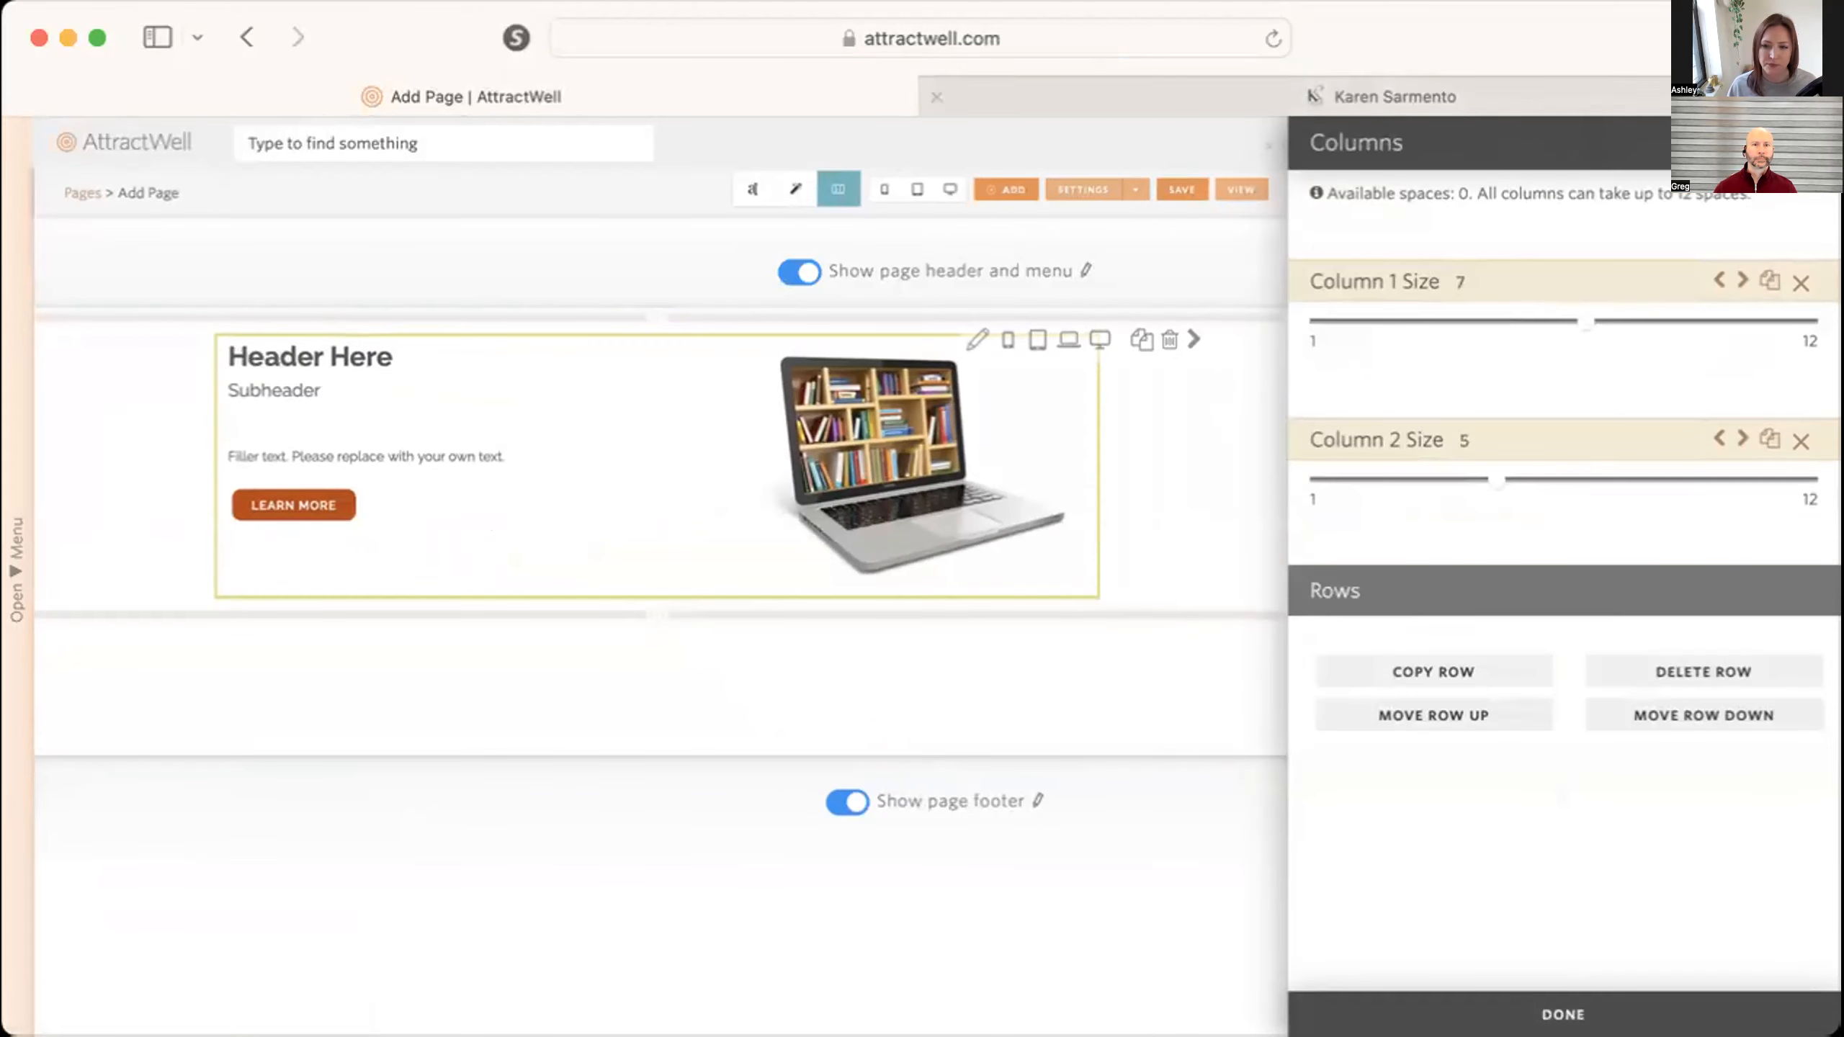
pyautogui.click(959, 166)
pyautogui.click(1066, 182)
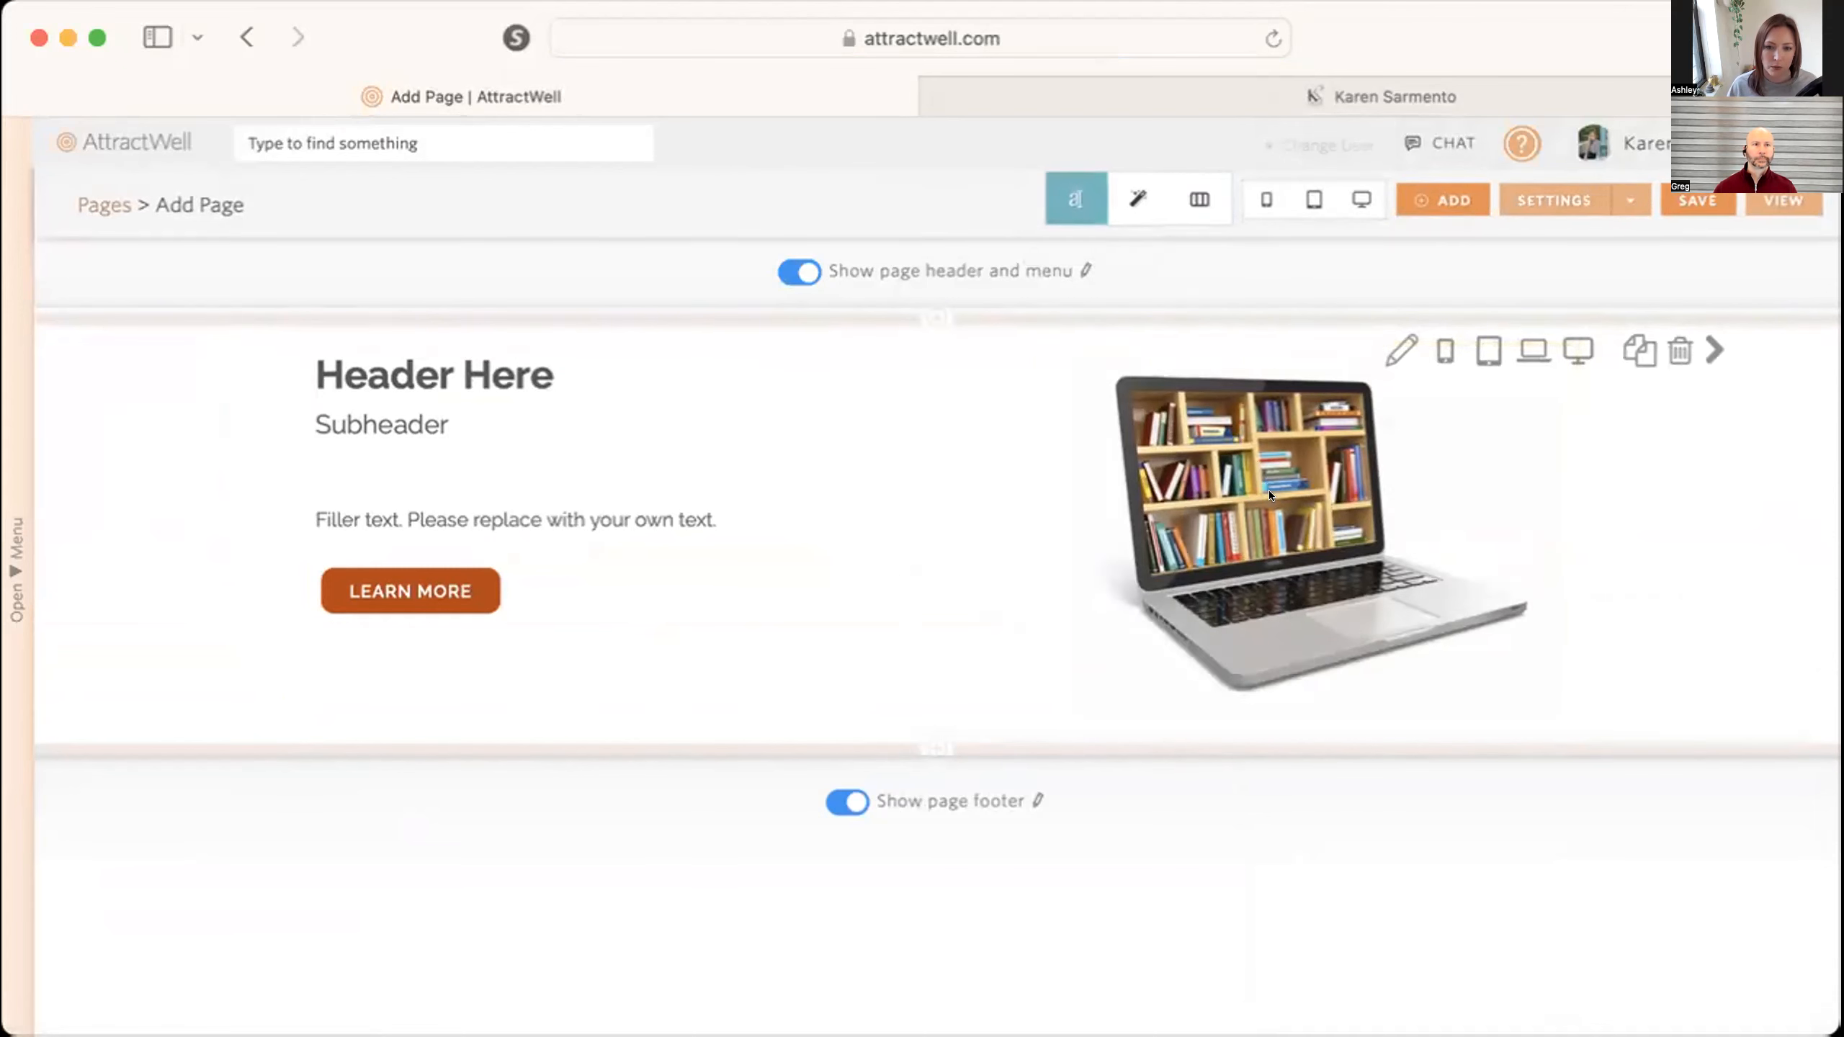
# Edit the second column's content and delete the placeholder laptop picture.
pyautogui.click(1267, 491)
pyautogui.click(1205, 479)
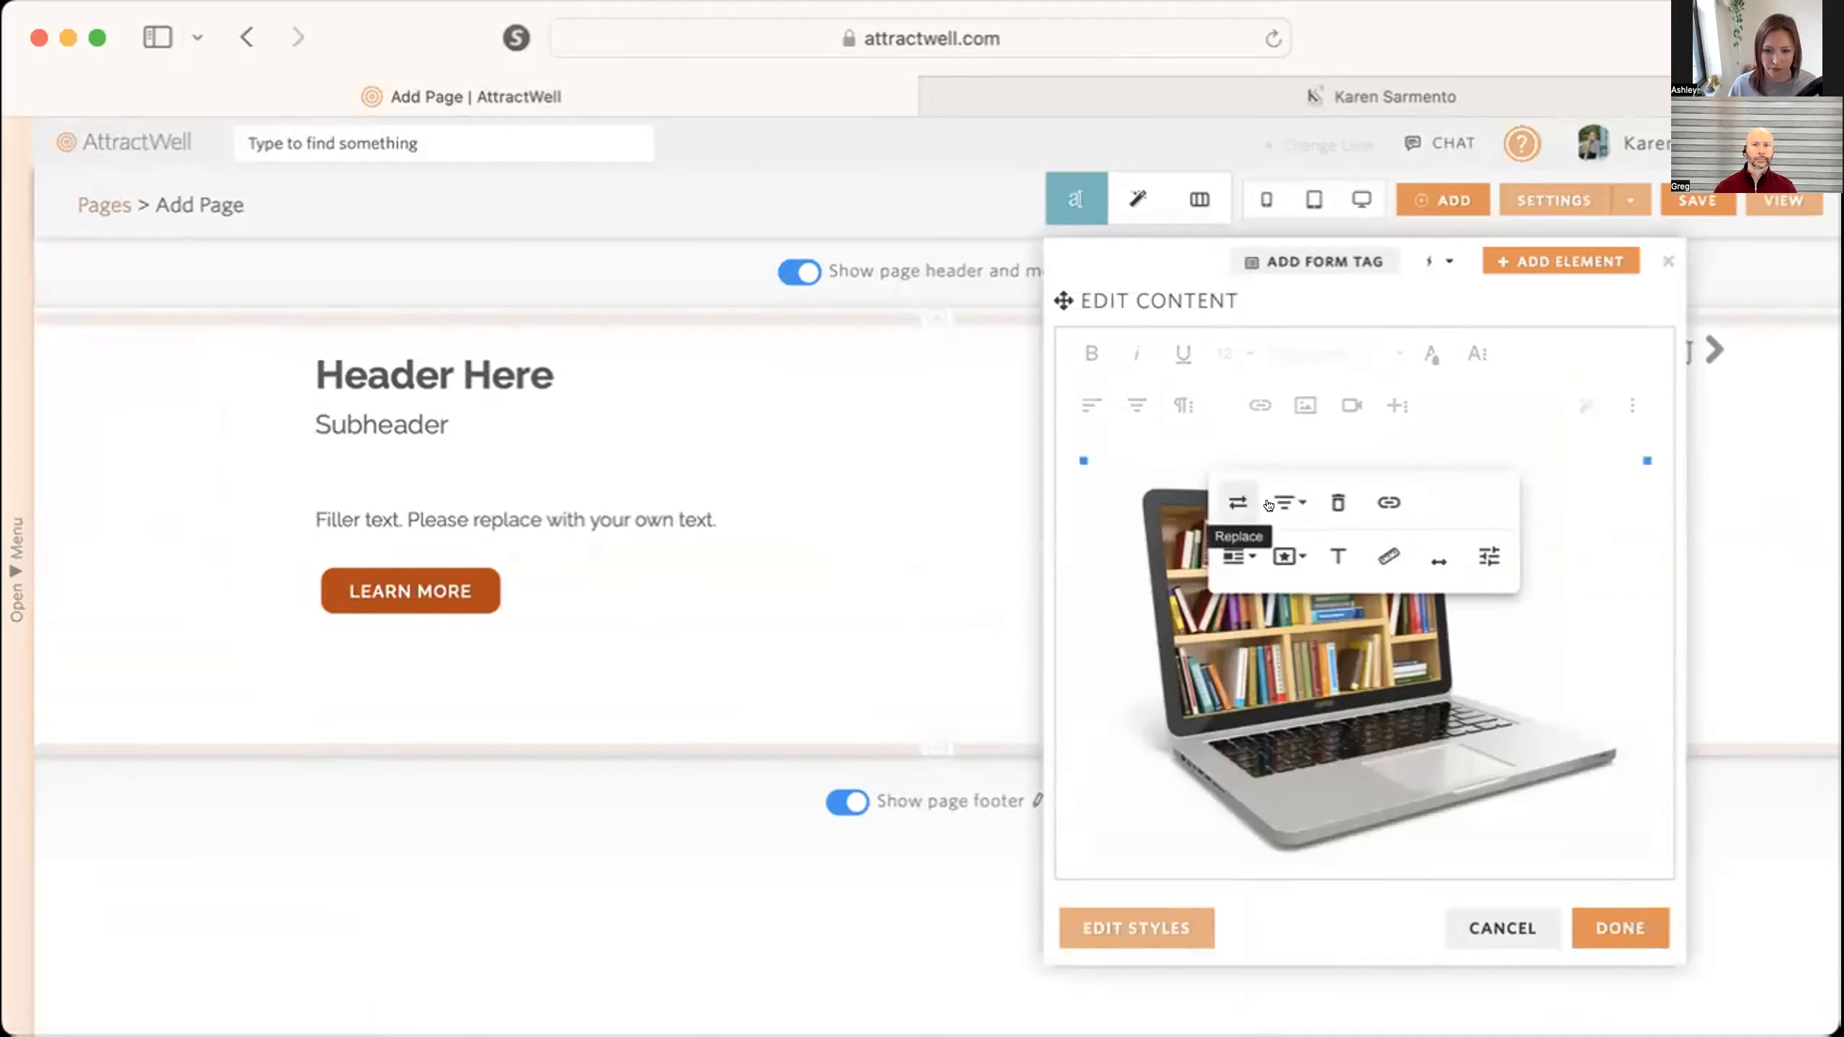
pyautogui.click(1338, 503)
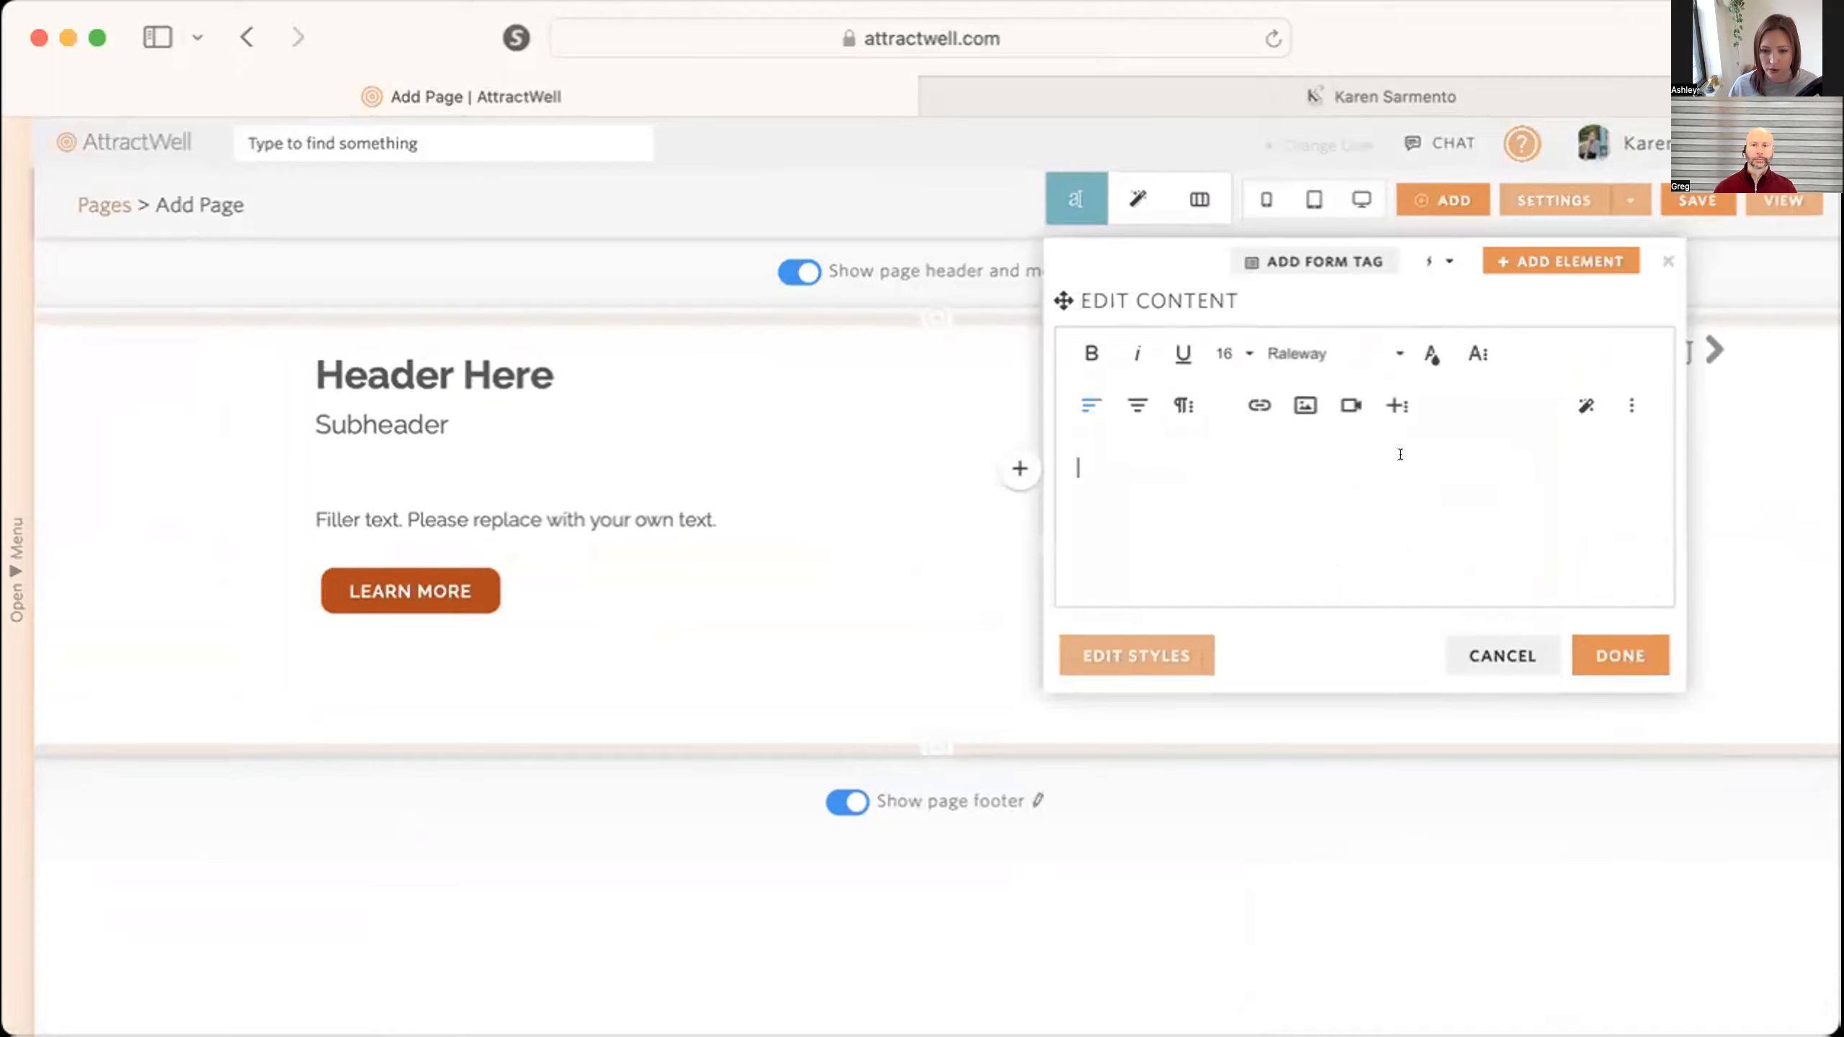
# Look at the video upload and image insertion options for the empty column, then dismiss them.
pyautogui.click(1351, 406)
pyautogui.press('Escape')
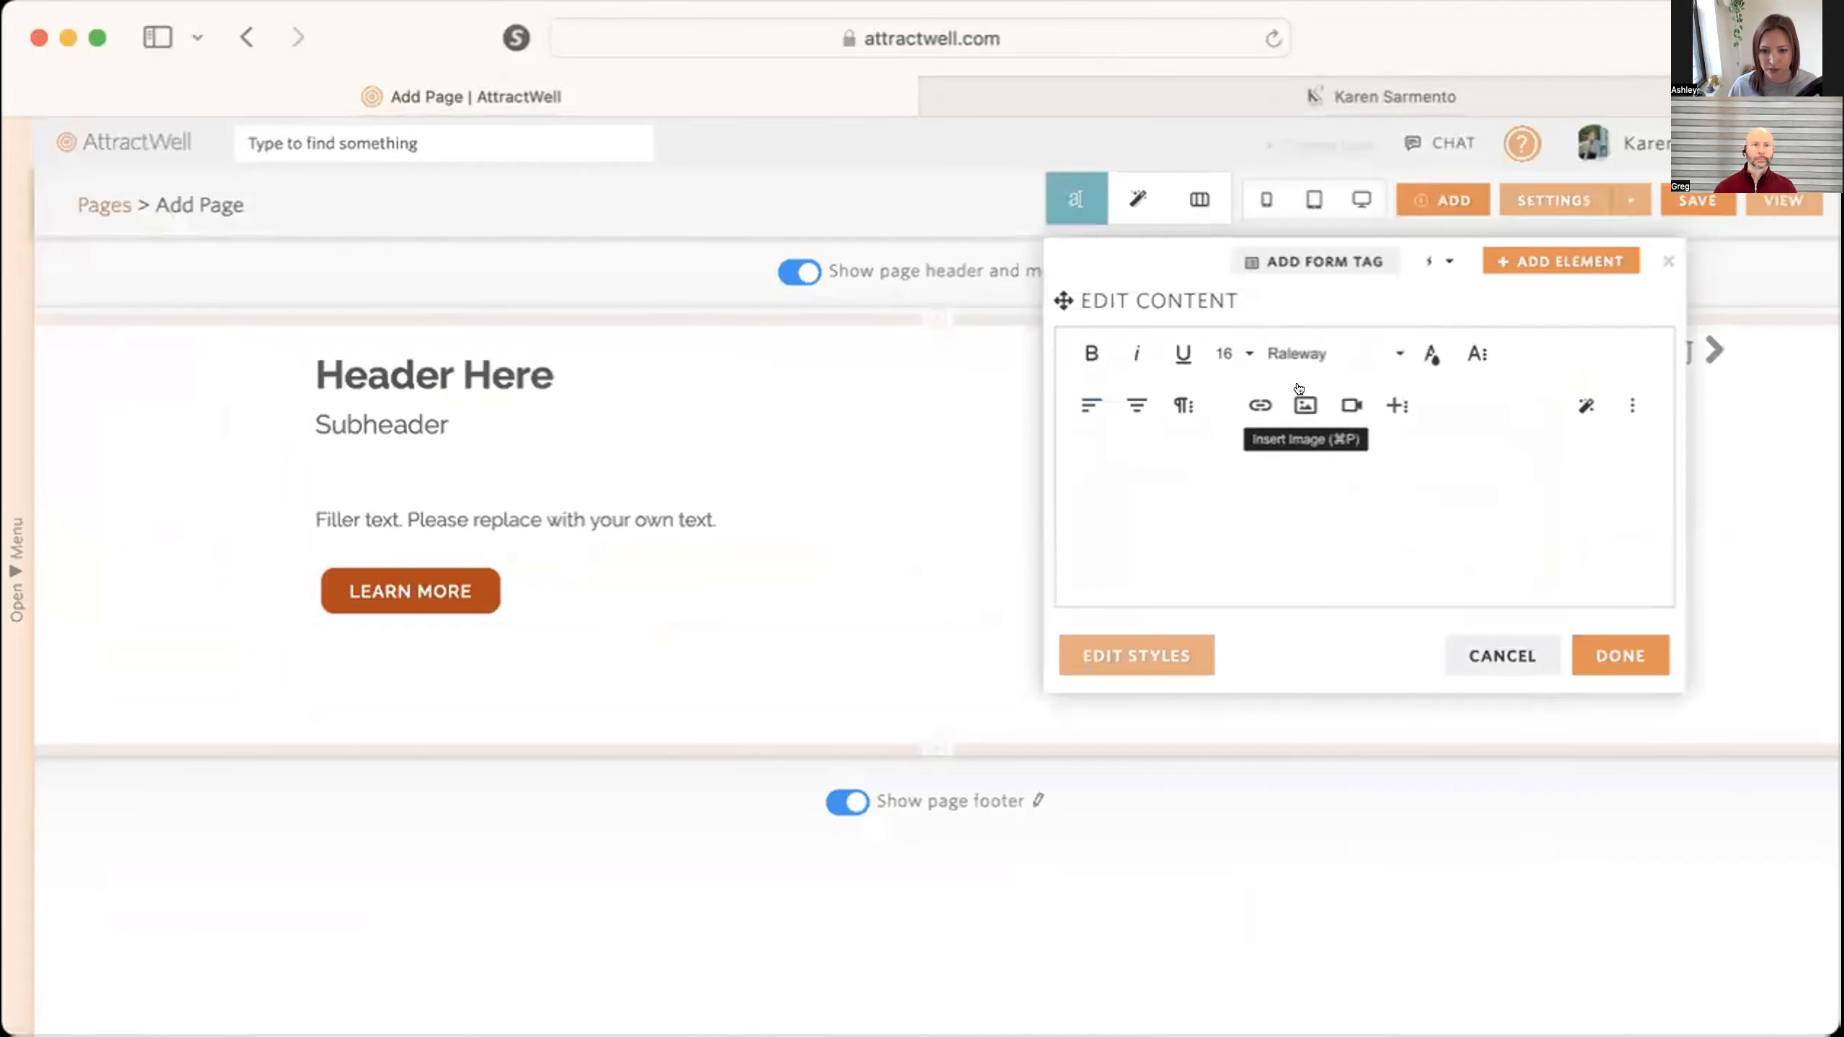
pyautogui.click(1304, 405)
pyautogui.click(1357, 545)
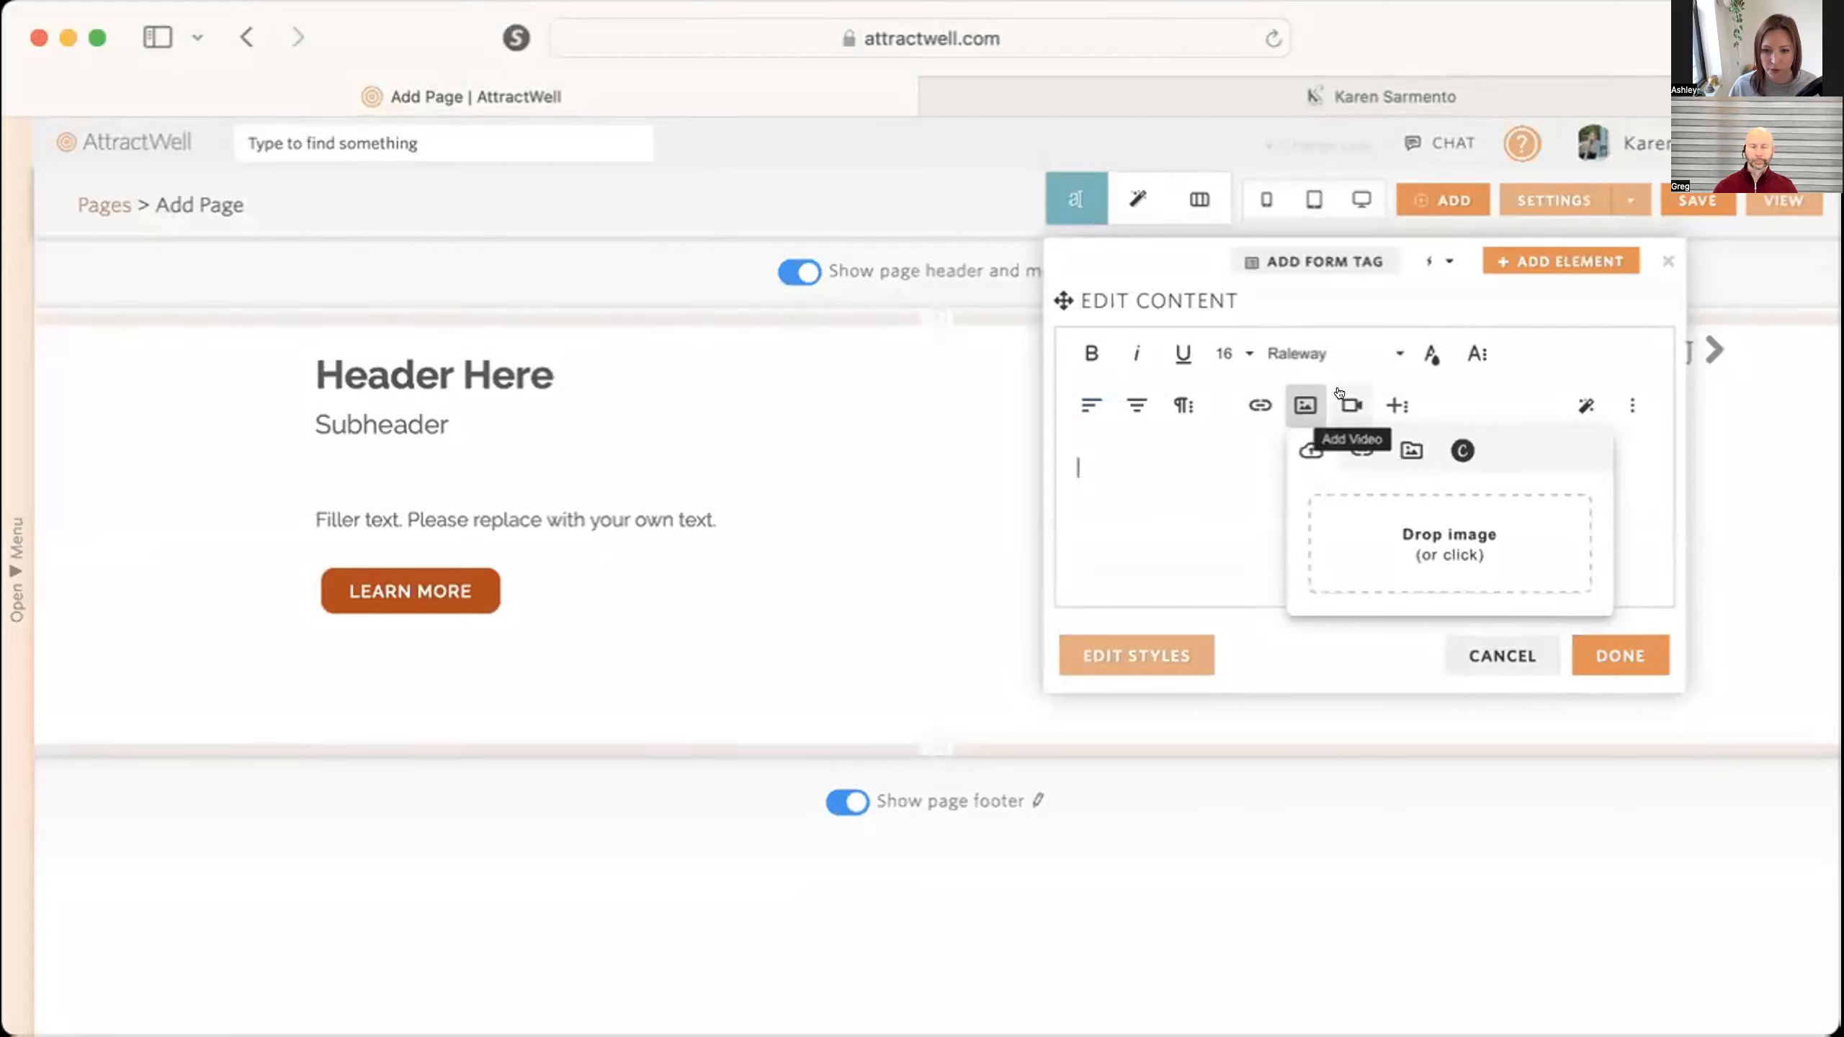
pyautogui.click(1350, 406)
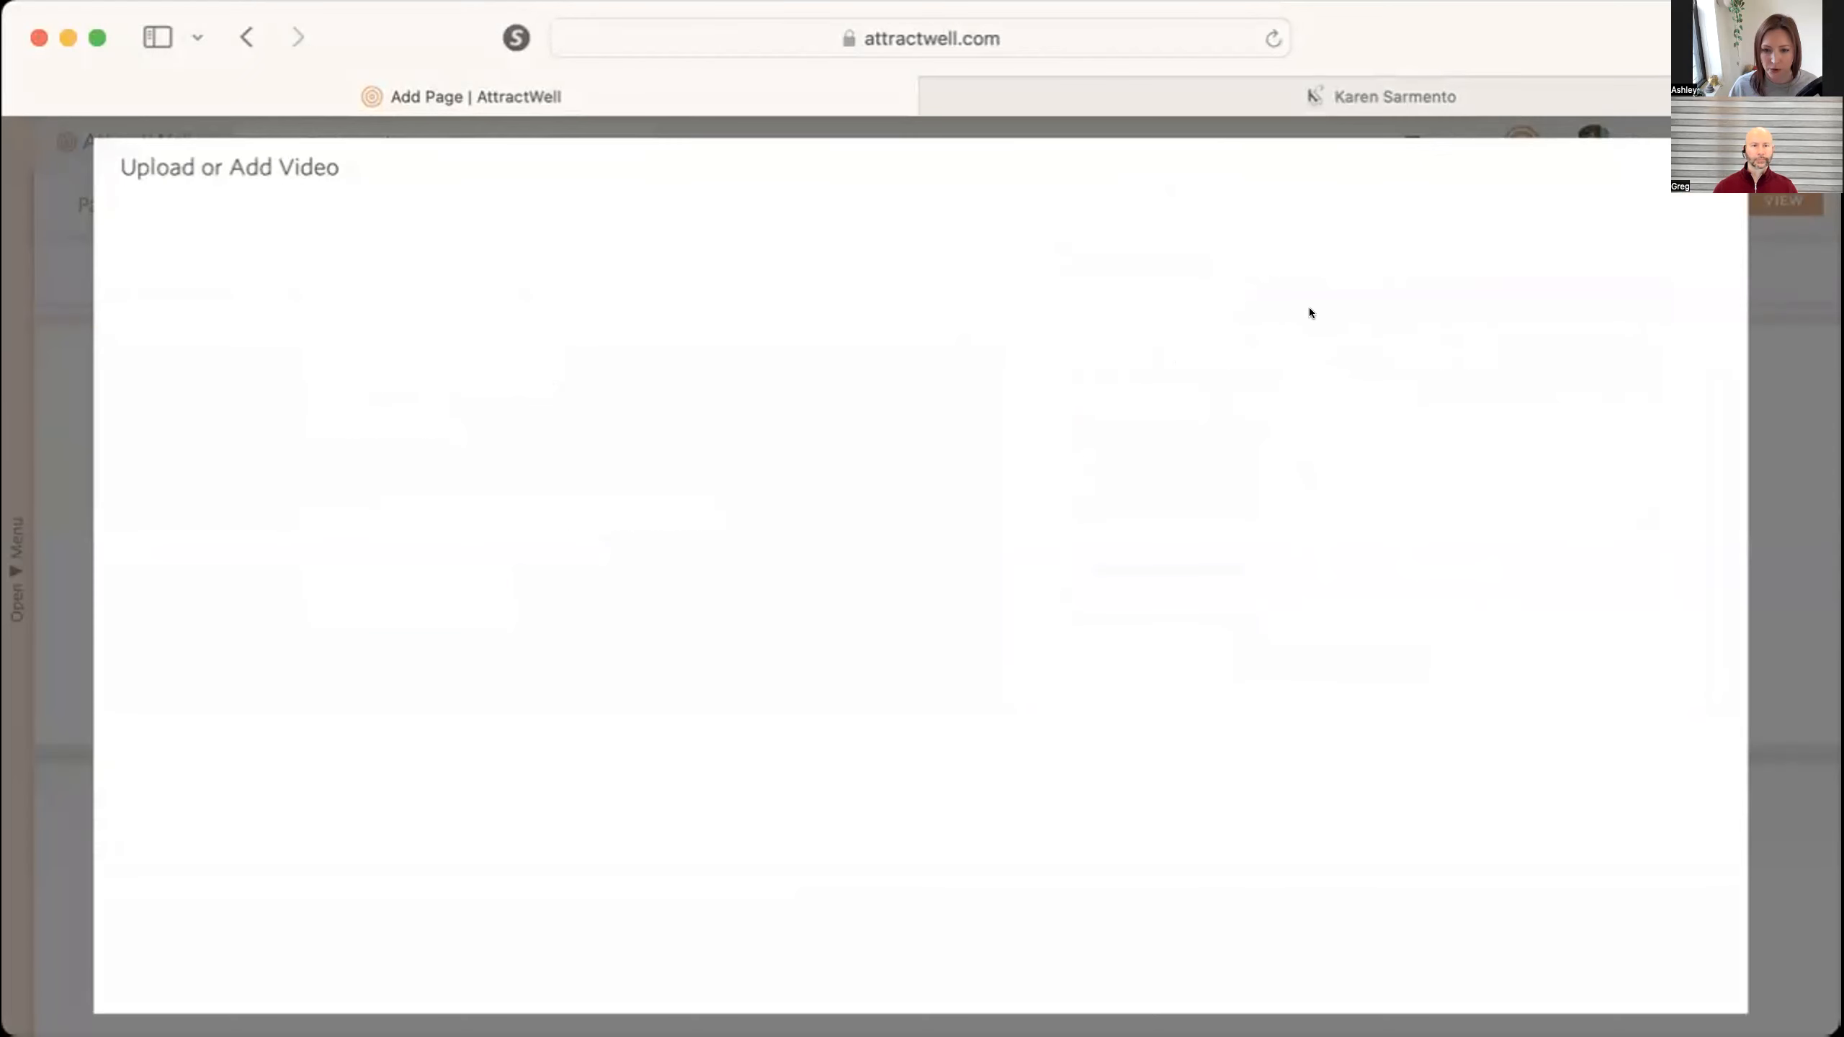
pyautogui.press('Escape')
# Insert the existing taped-frame photo of the woman seated by the turquoise column from the image library into the empty second column.
pyautogui.click(1304, 405)
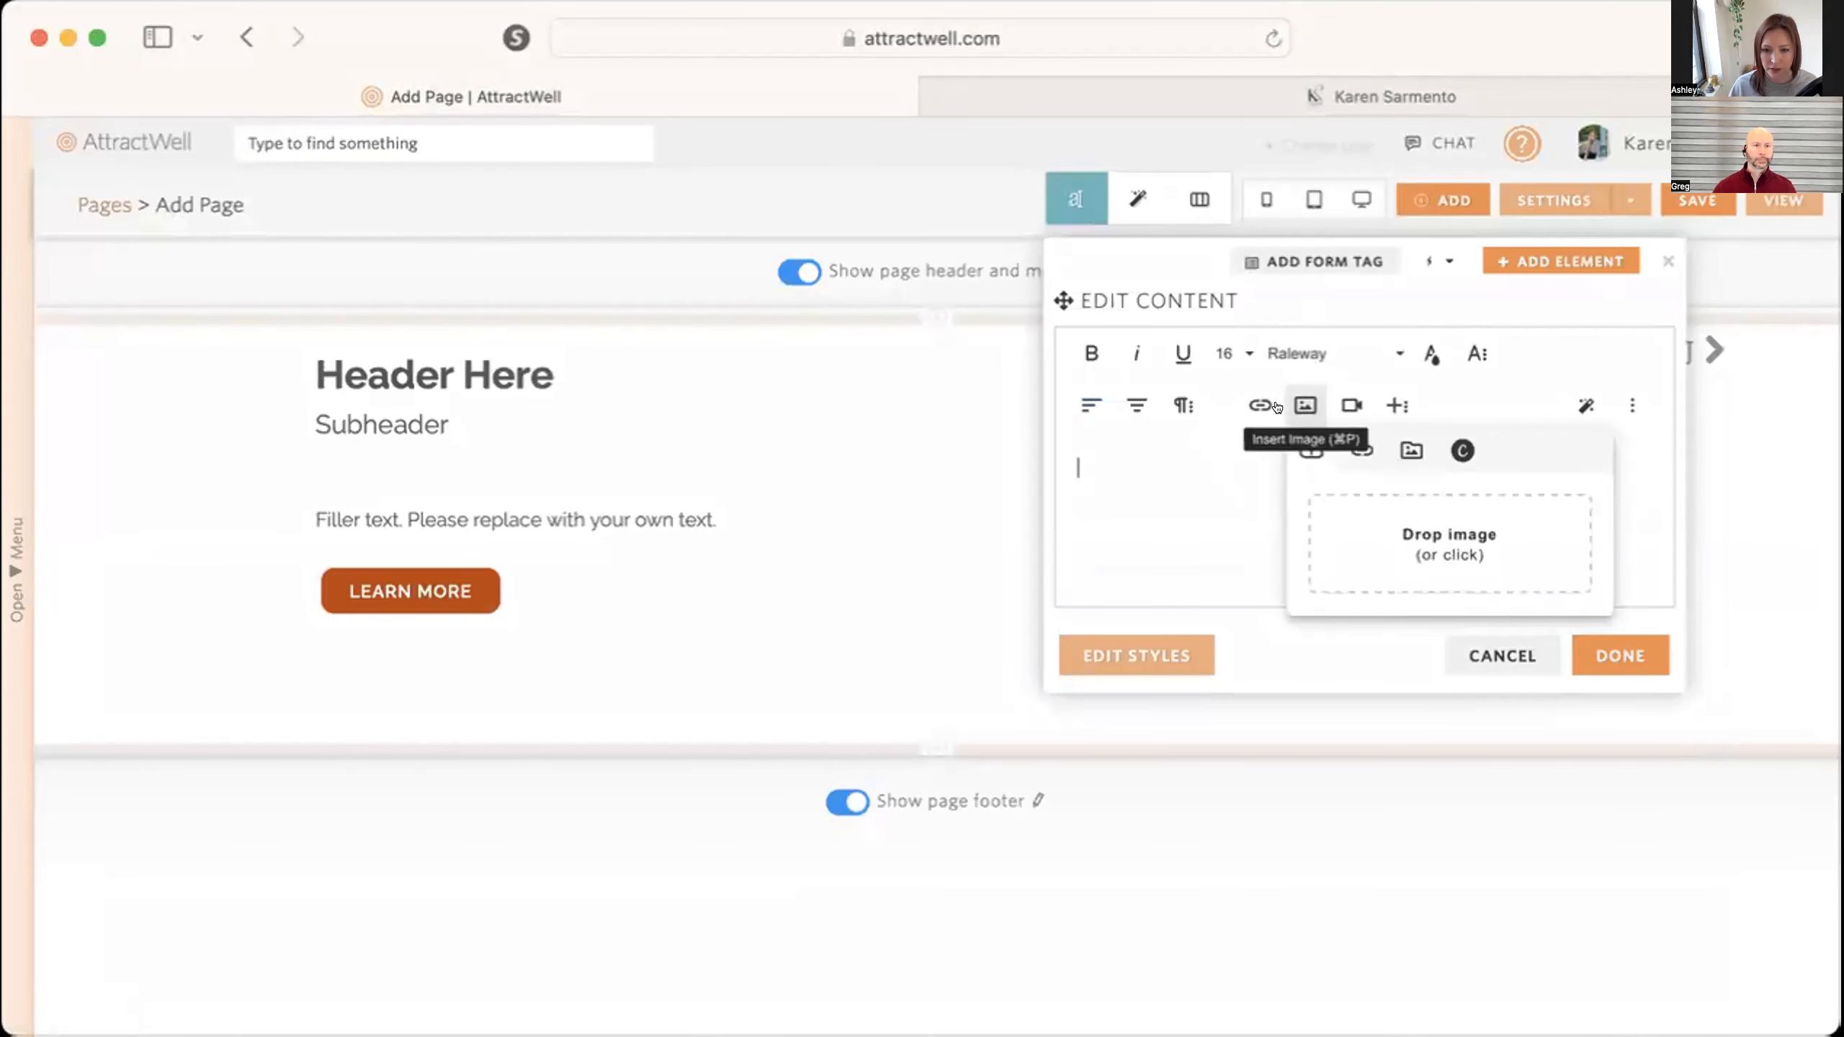
pyautogui.click(1397, 443)
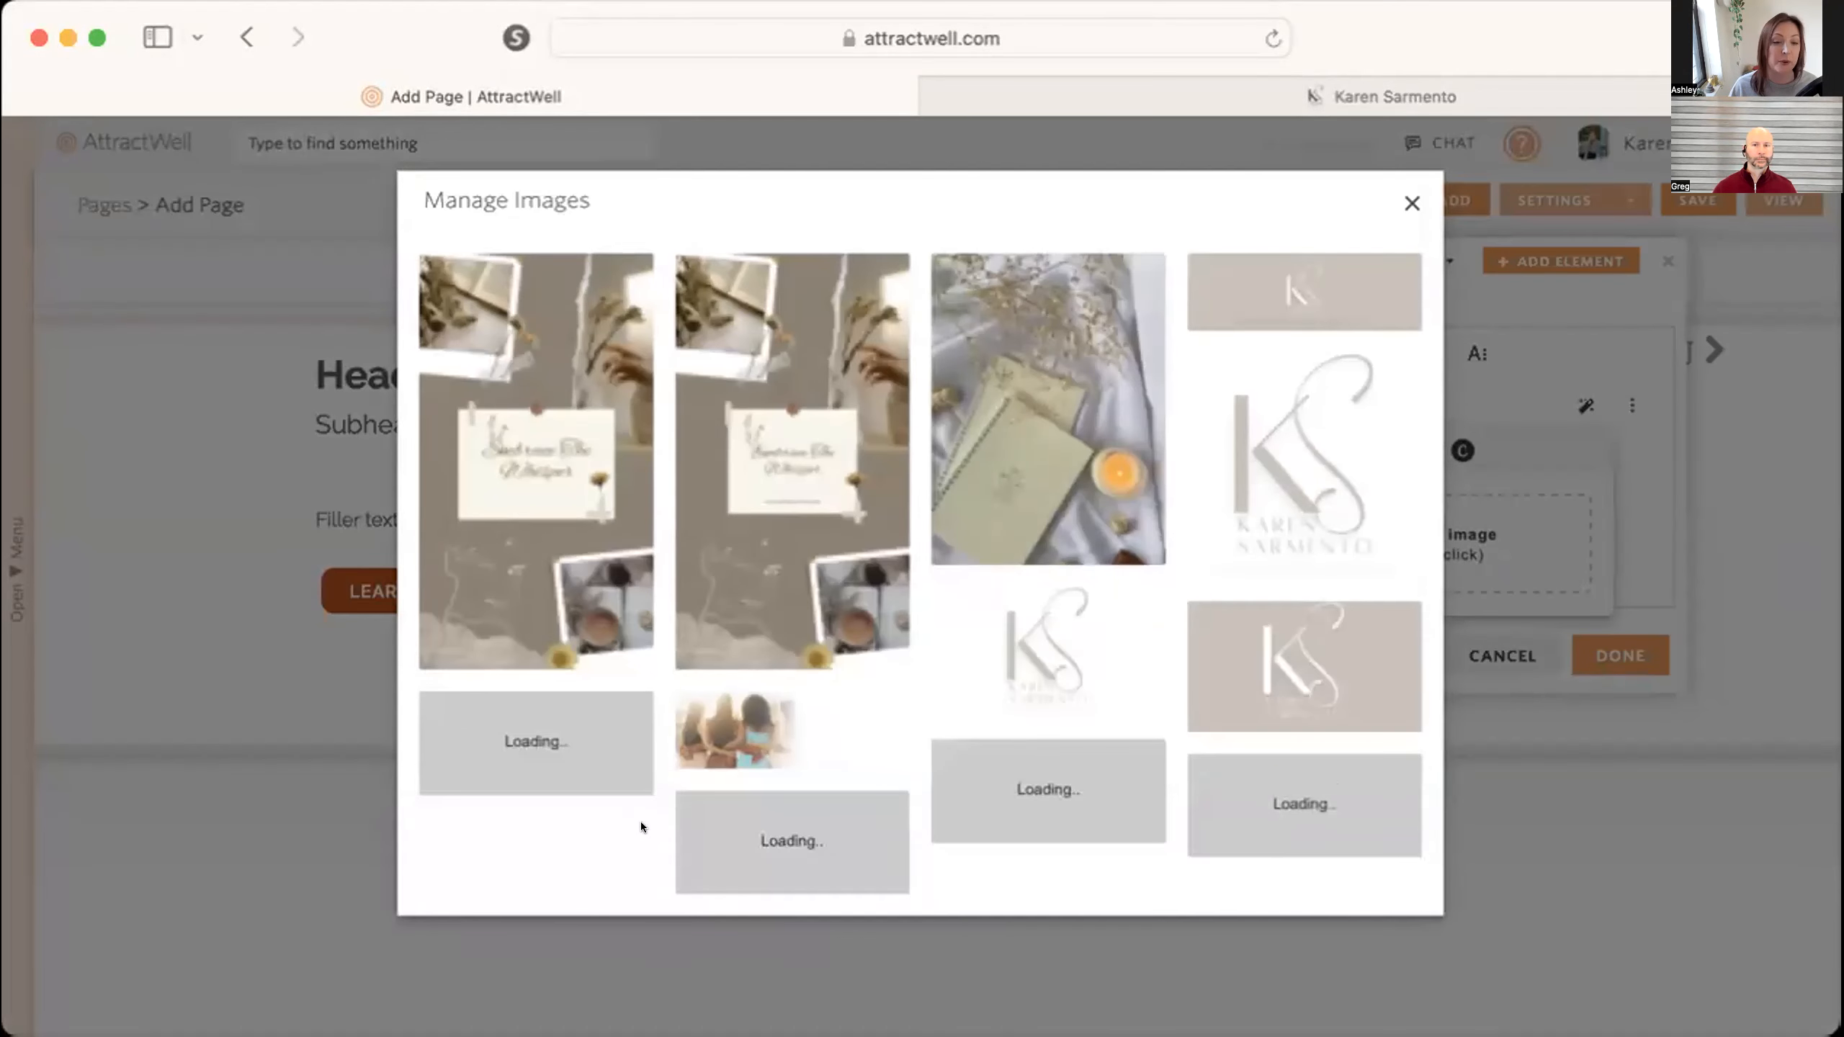
pyautogui.scroll(-3, 639, 822)
pyautogui.scroll(-5, 639, 822)
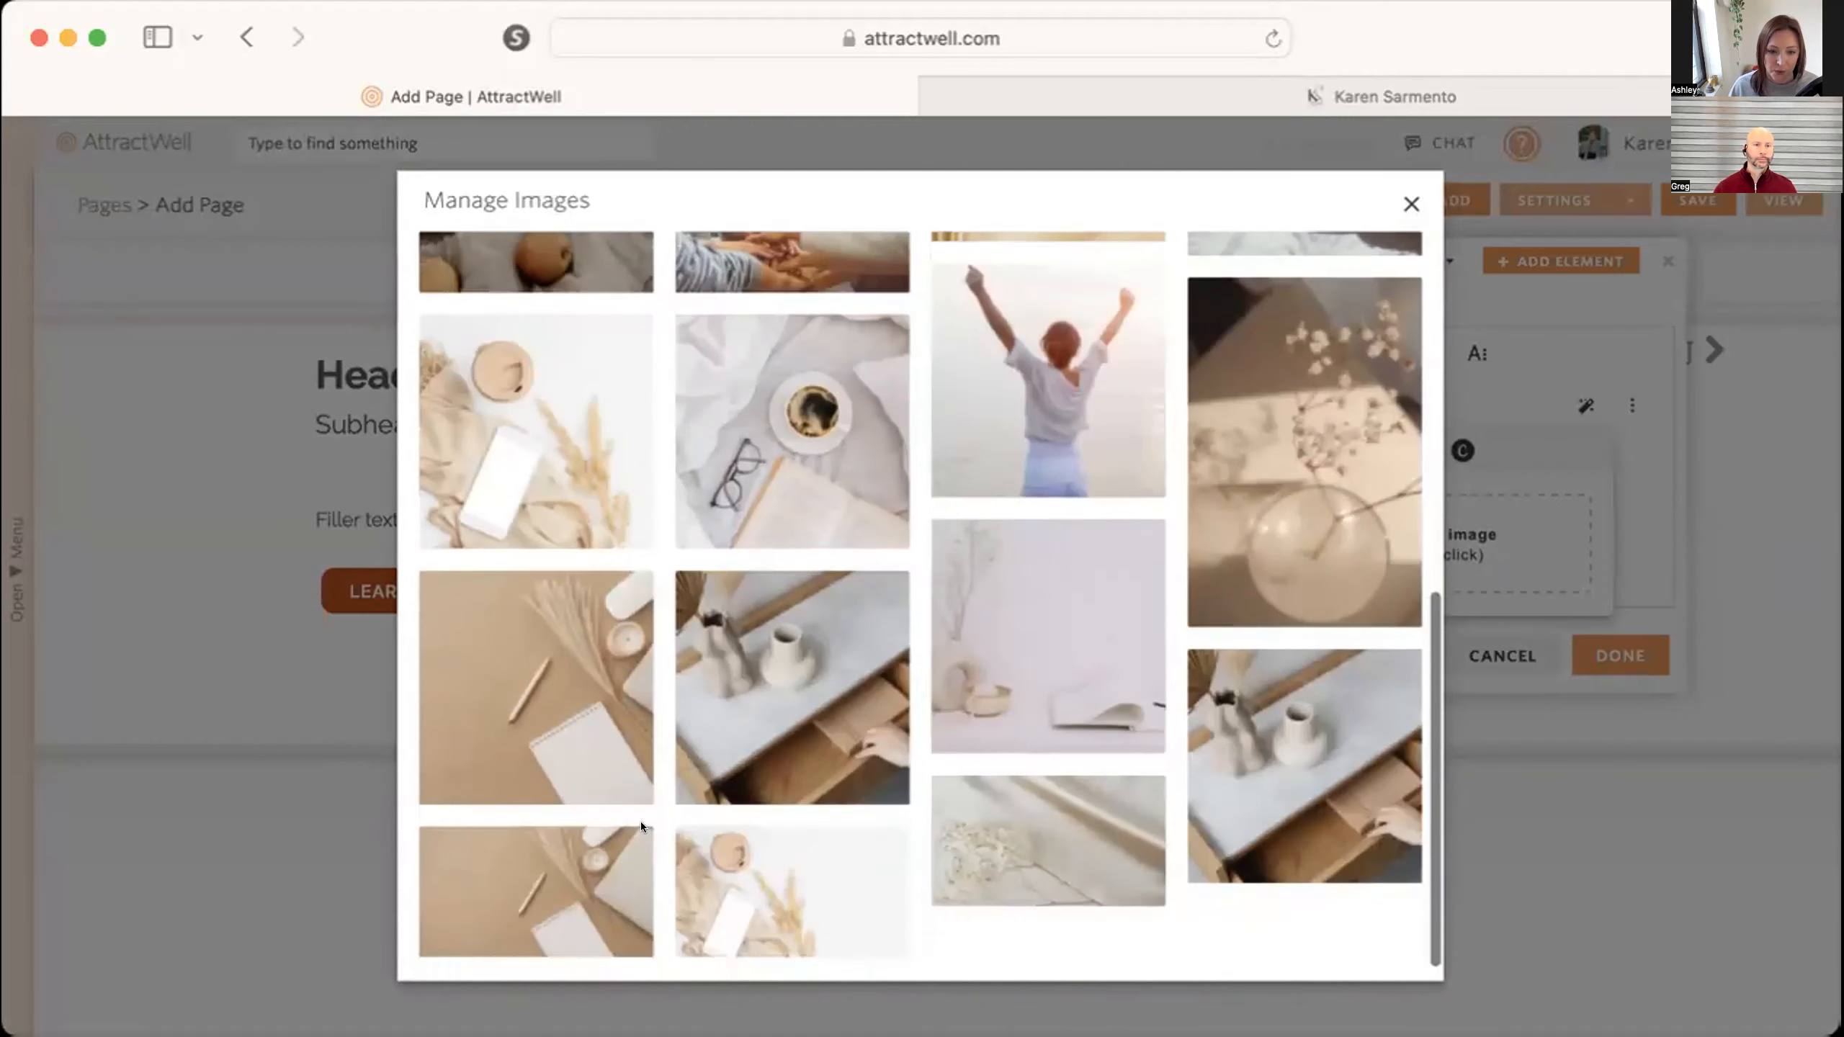
pyautogui.scroll(4, 639, 822)
pyautogui.scroll(-10, 640, 821)
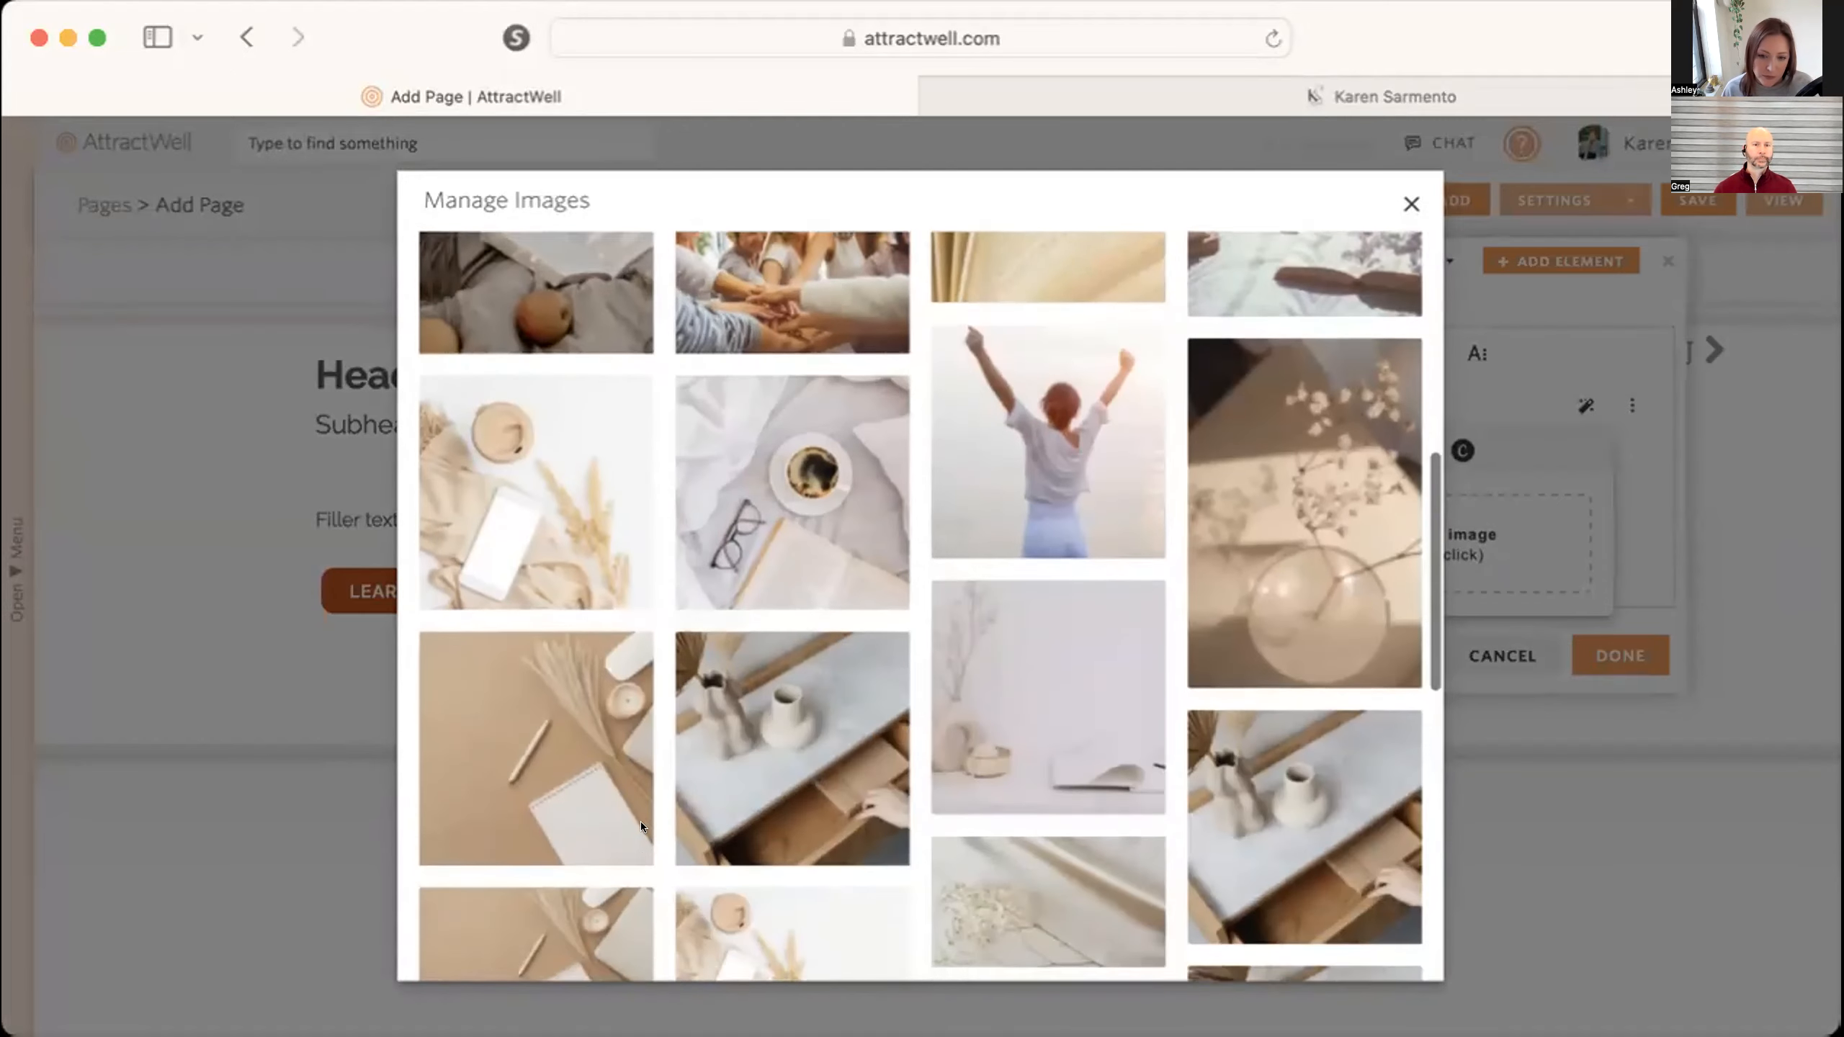
pyautogui.scroll(-5, 639, 822)
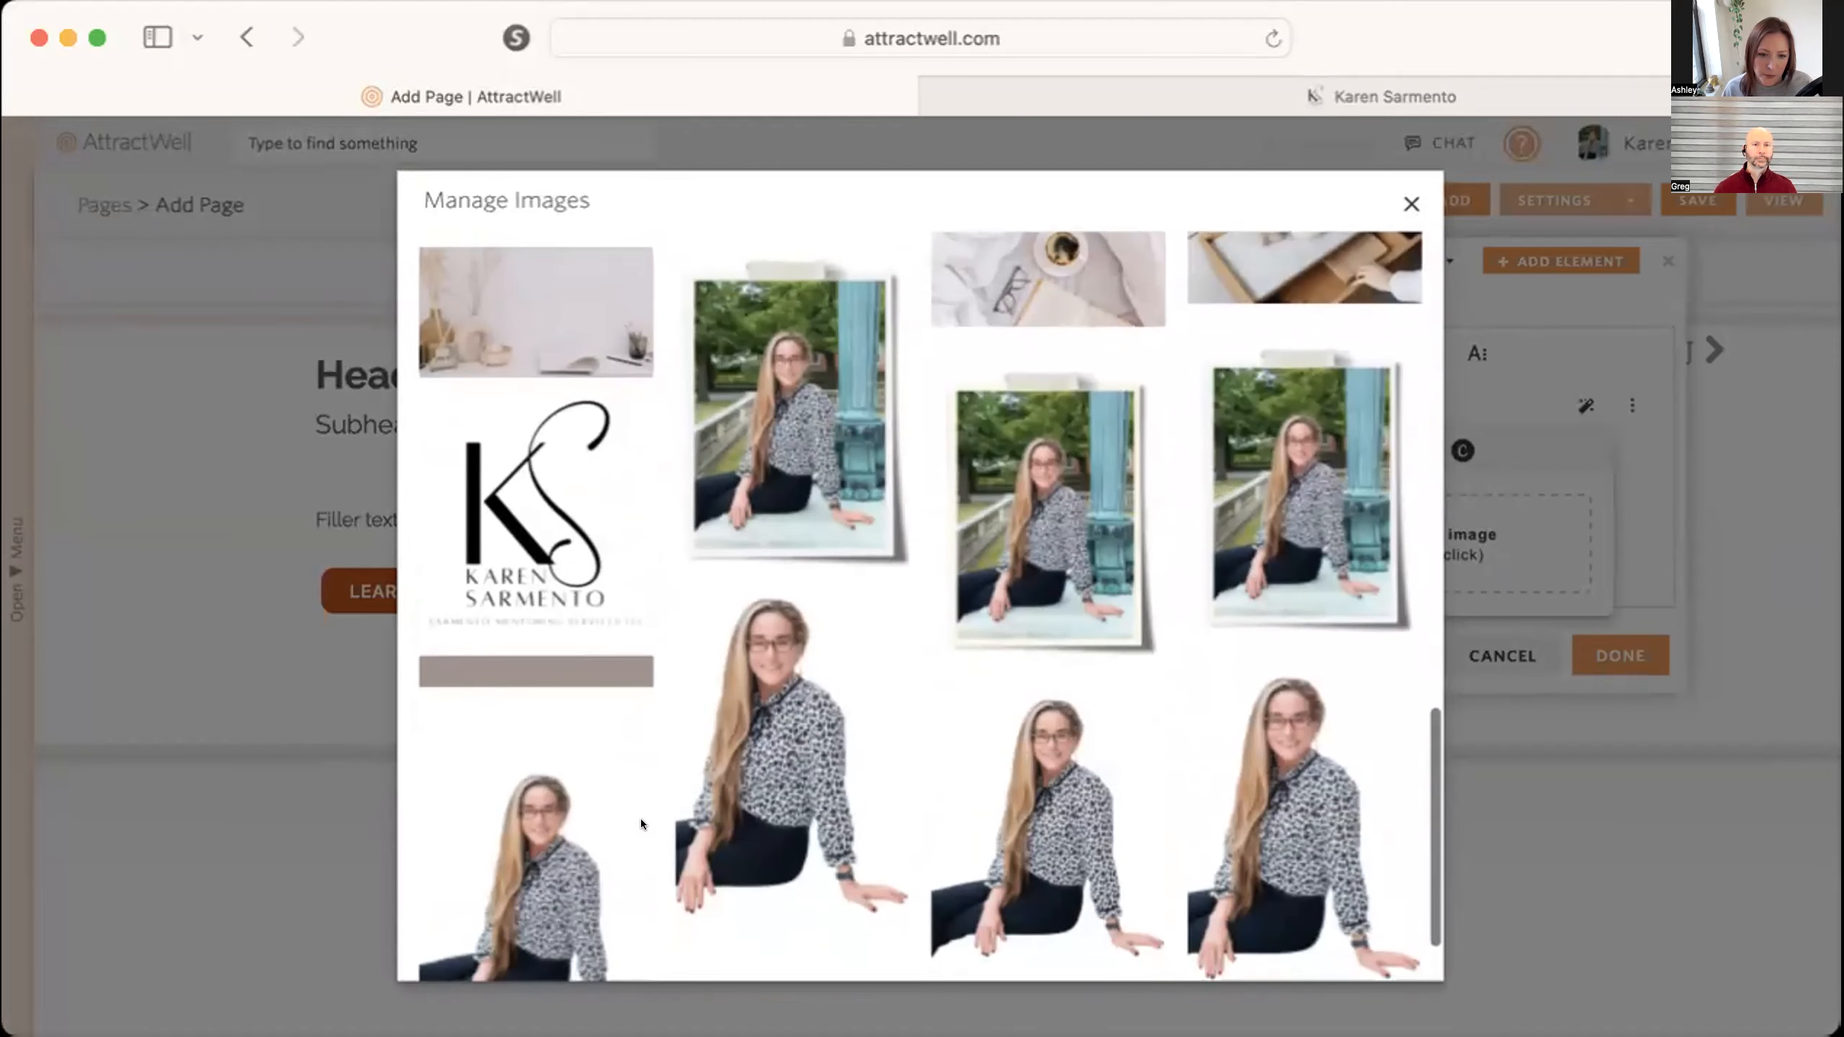
pyautogui.click(756, 409)
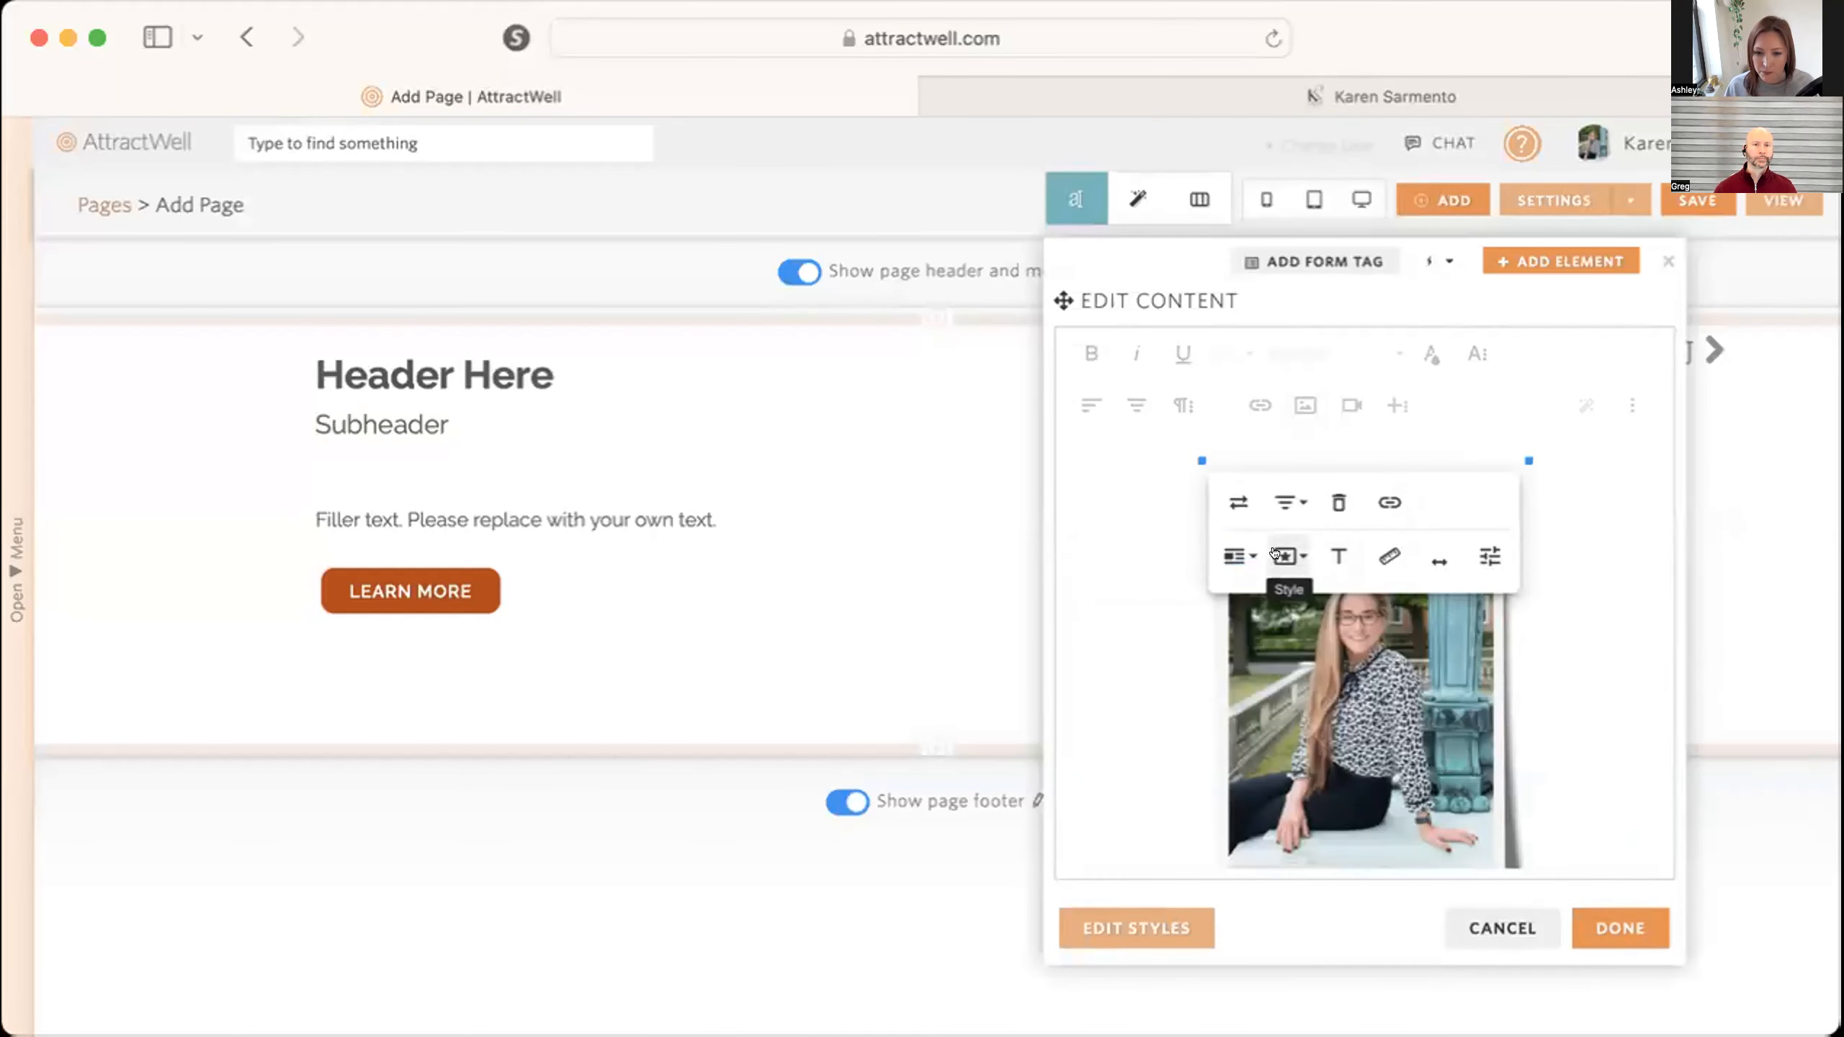
# Deselect the inserted photo, look at the image insertion options including Browse, and dismiss them.
pyautogui.click(1436, 567)
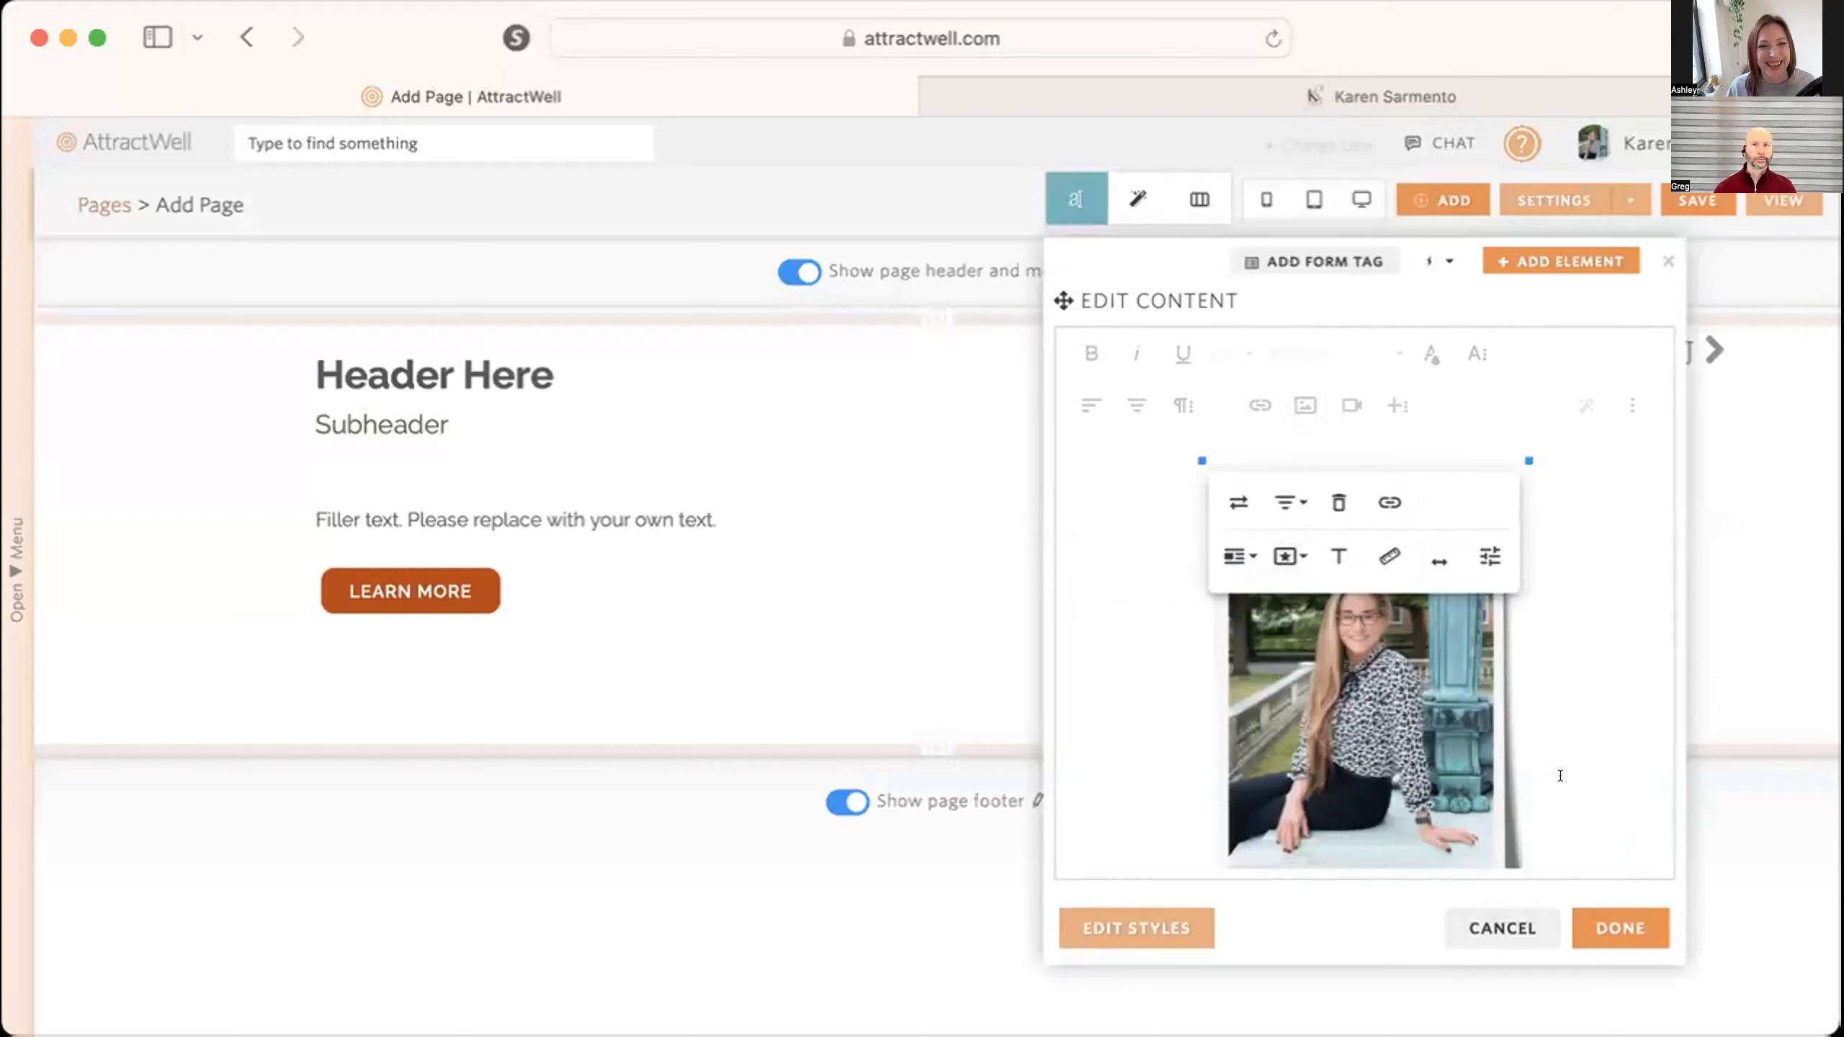
pyautogui.click(1588, 524)
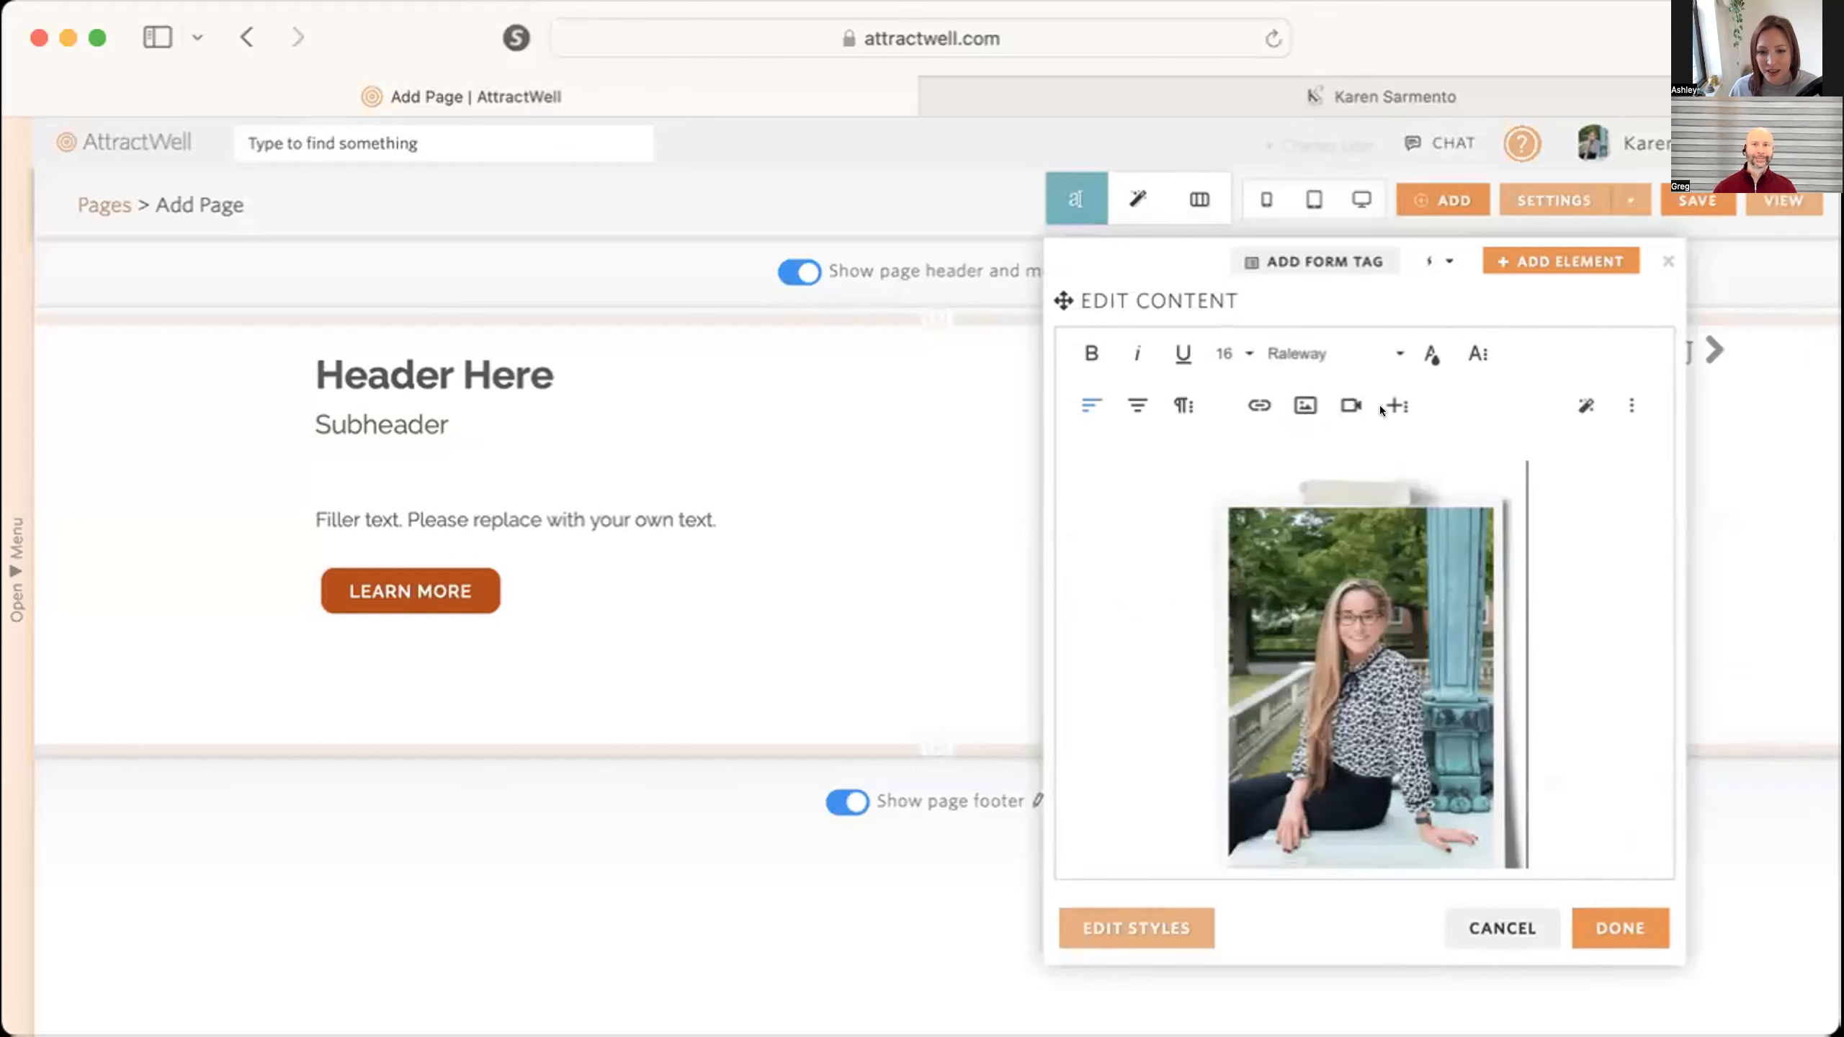
pyautogui.click(1293, 409)
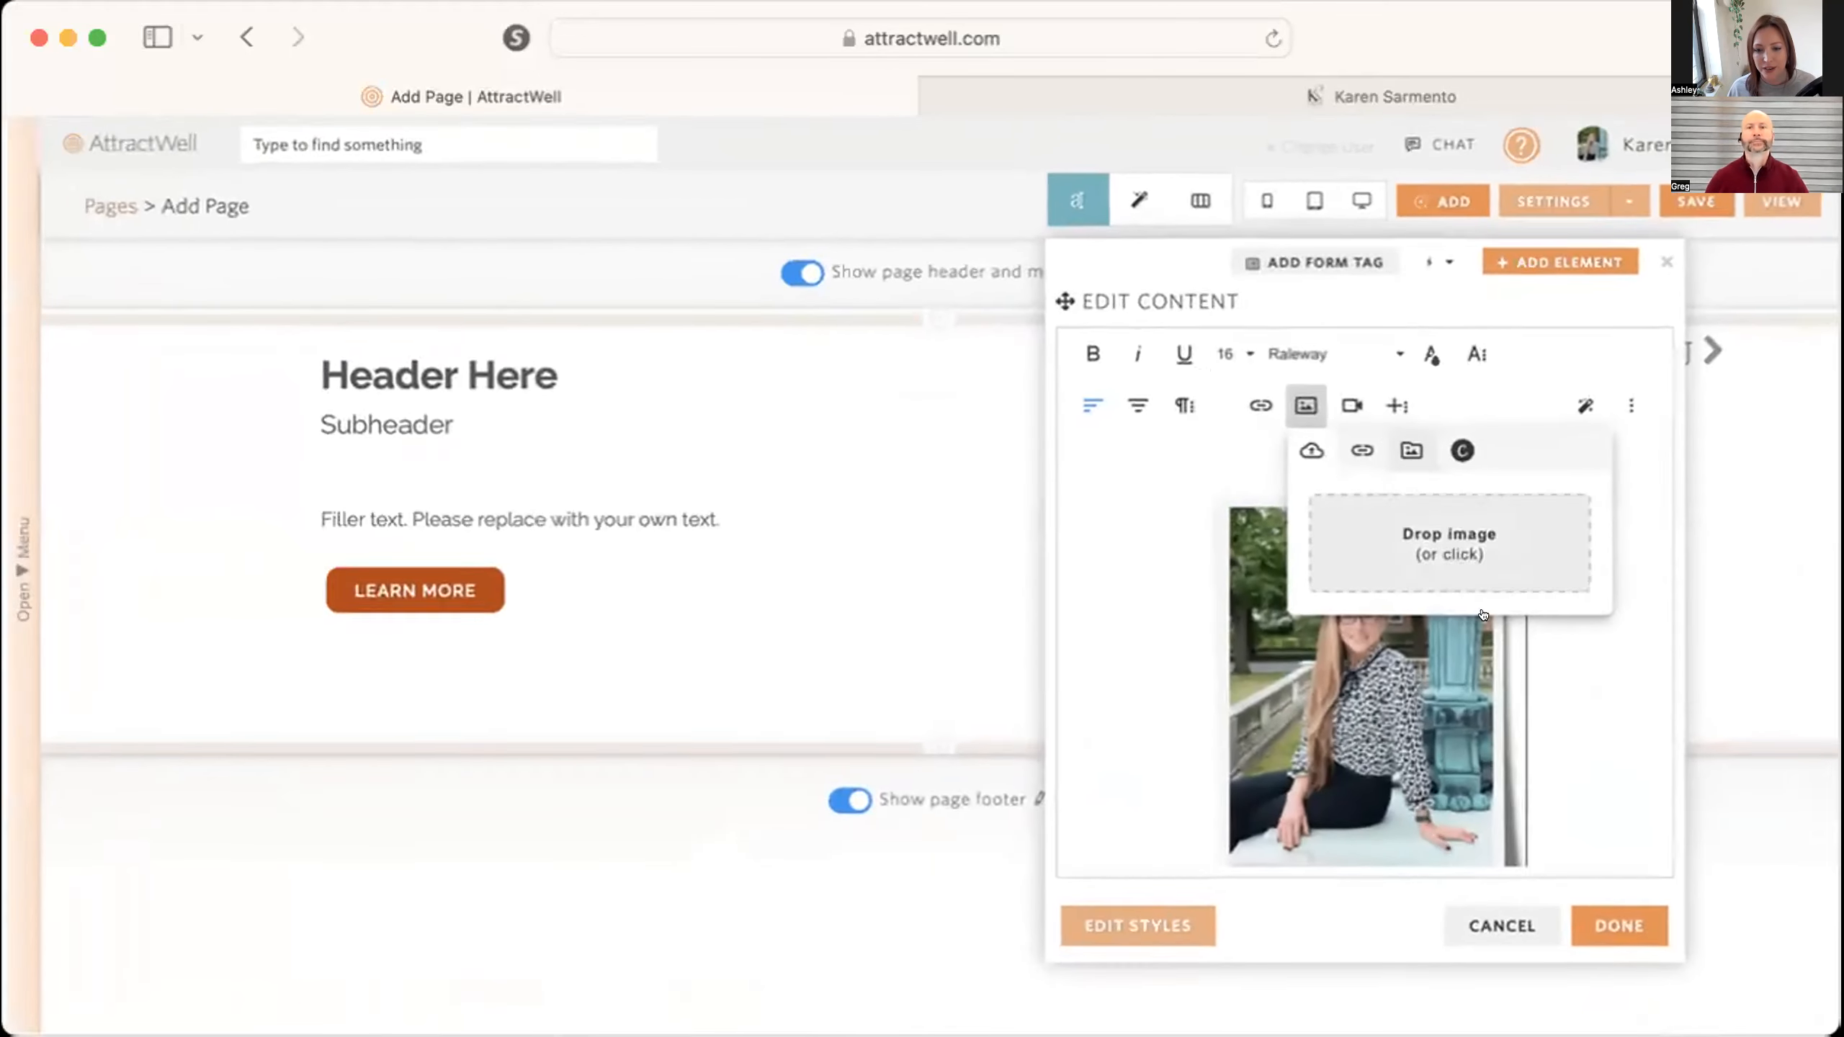
pyautogui.click(1565, 732)
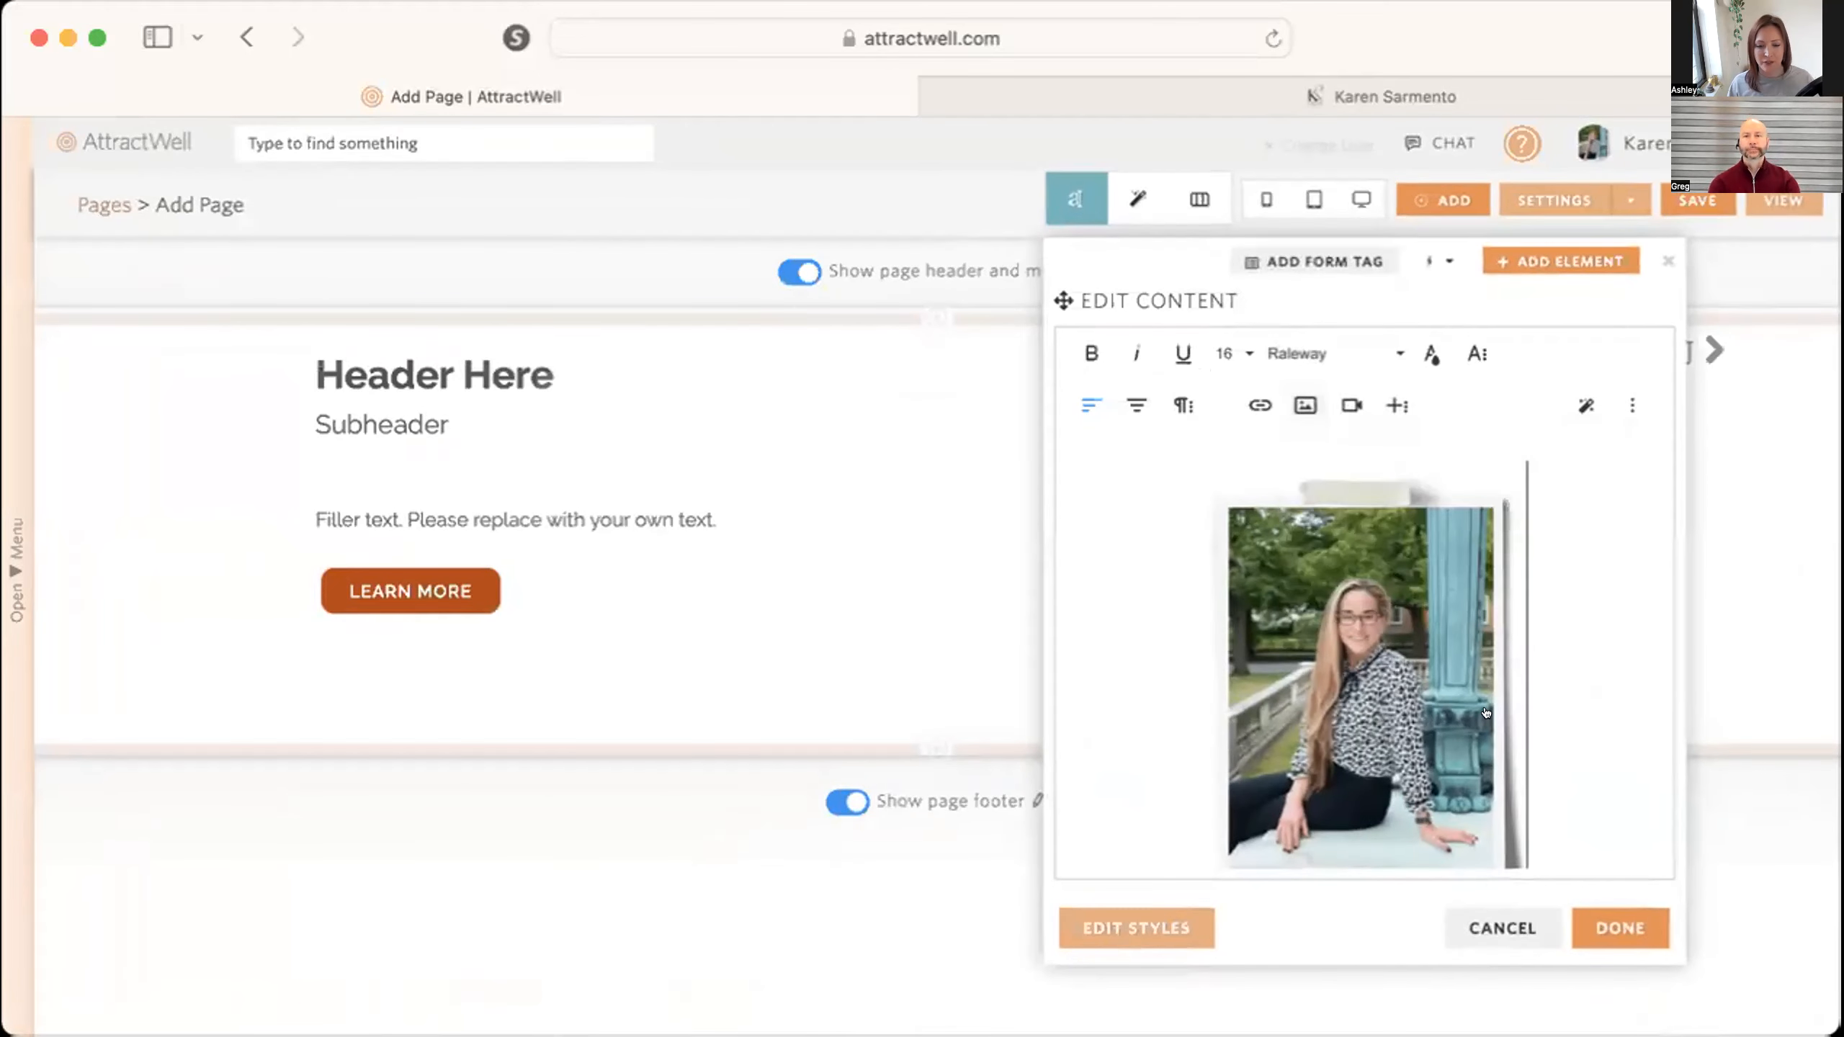
# Set the inserted photo's width to 100% with automatic height and finish editing the column's content.
pyautogui.scroll(-2, 1439, 707)
pyautogui.click(1439, 706)
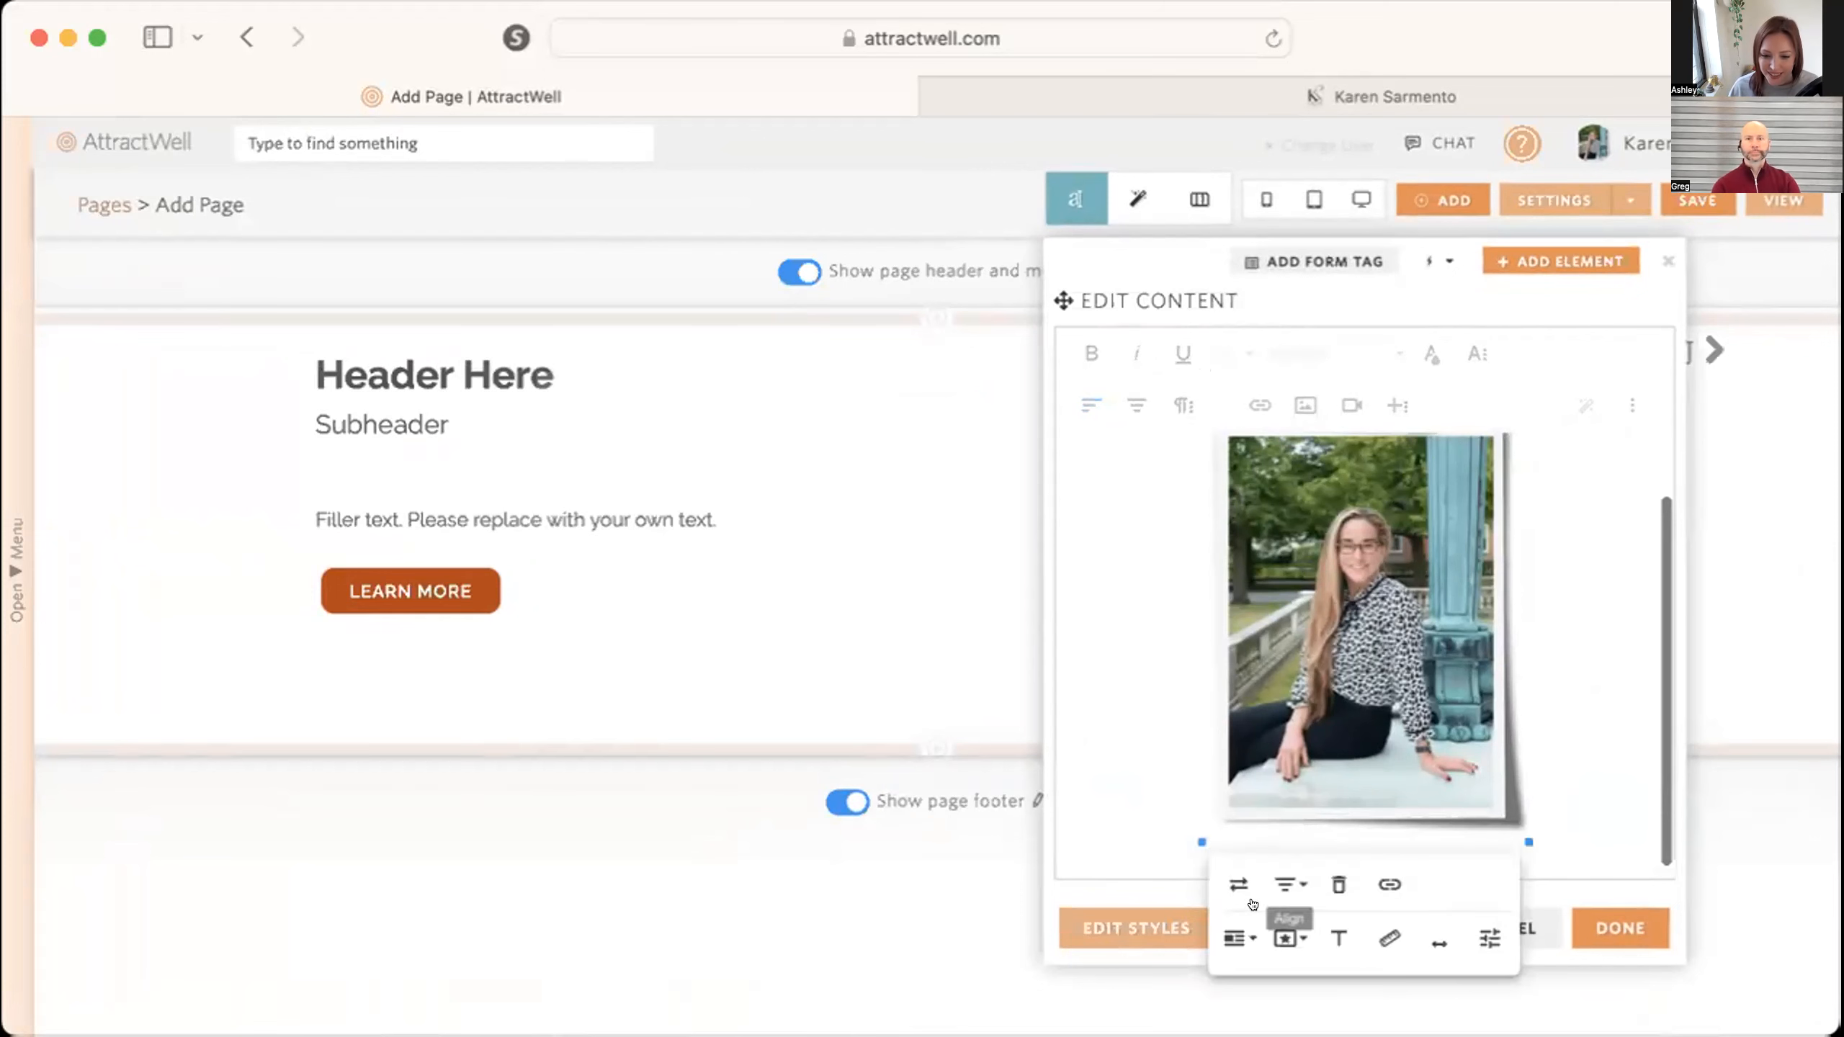
pyautogui.click(1387, 937)
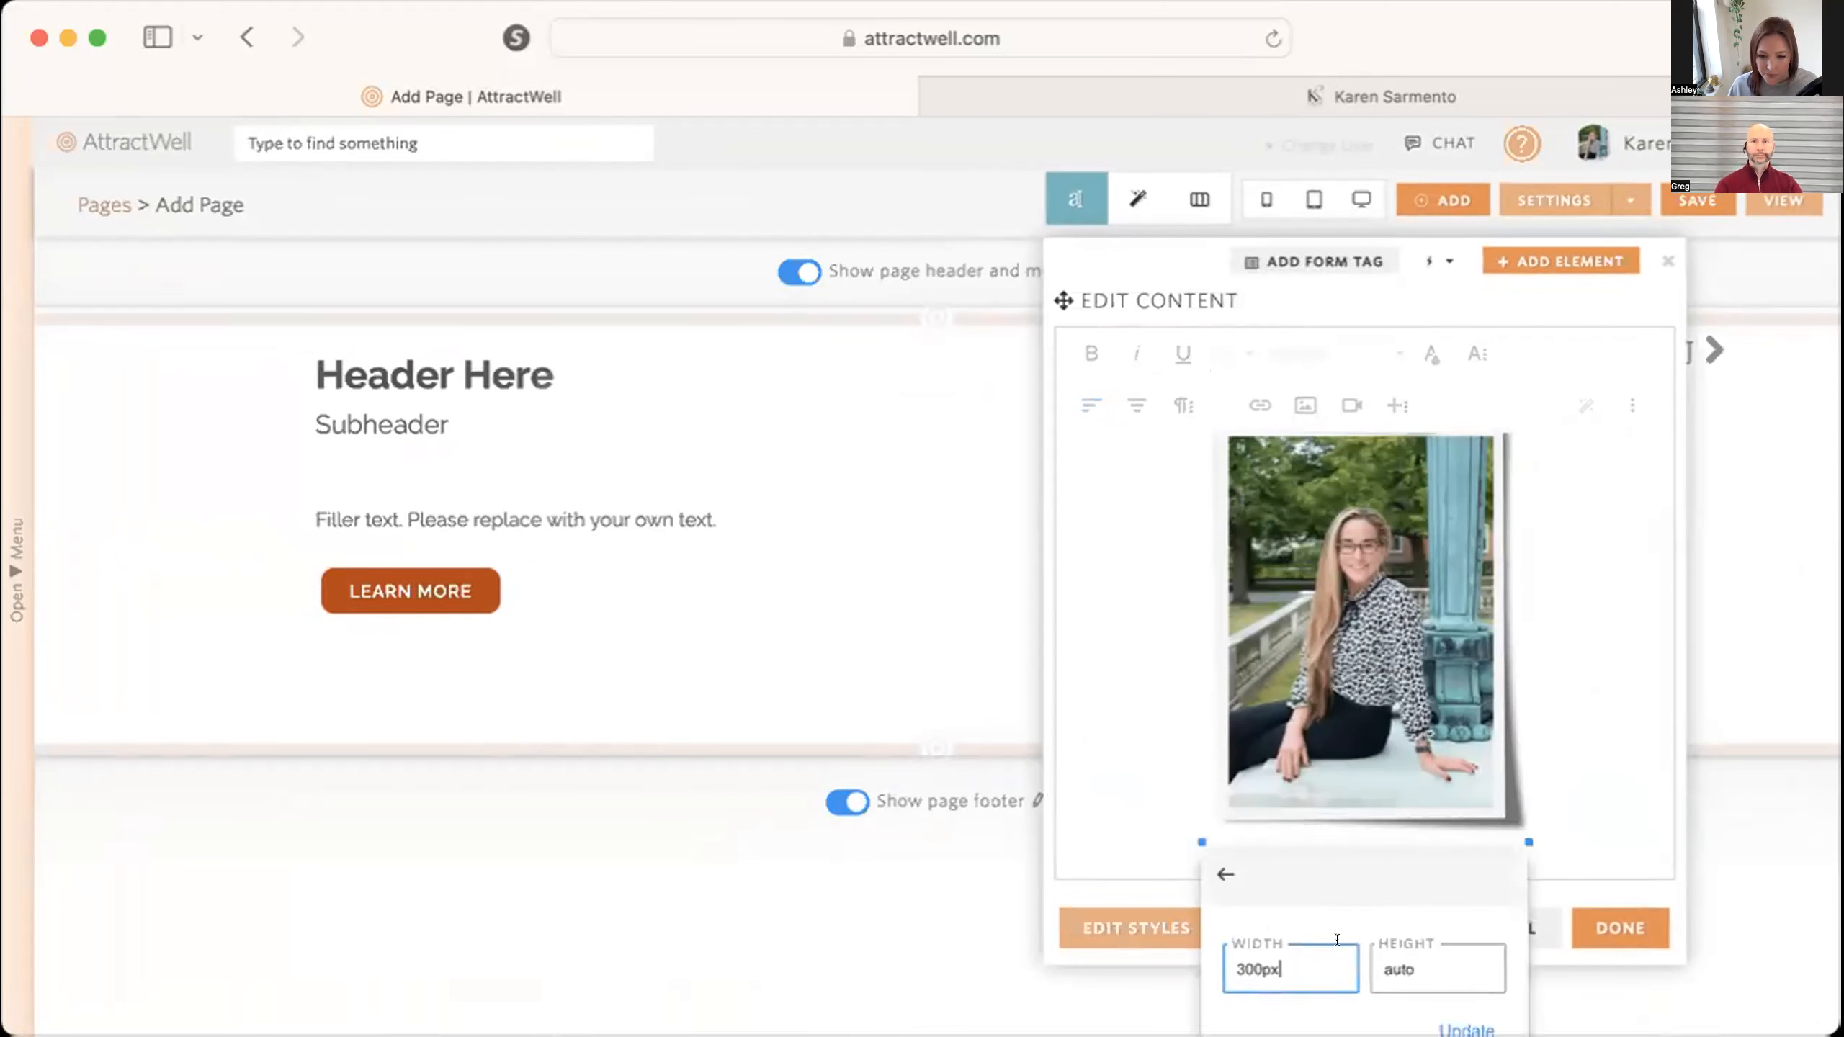
pyautogui.write('100%')
pyautogui.press('Tab')
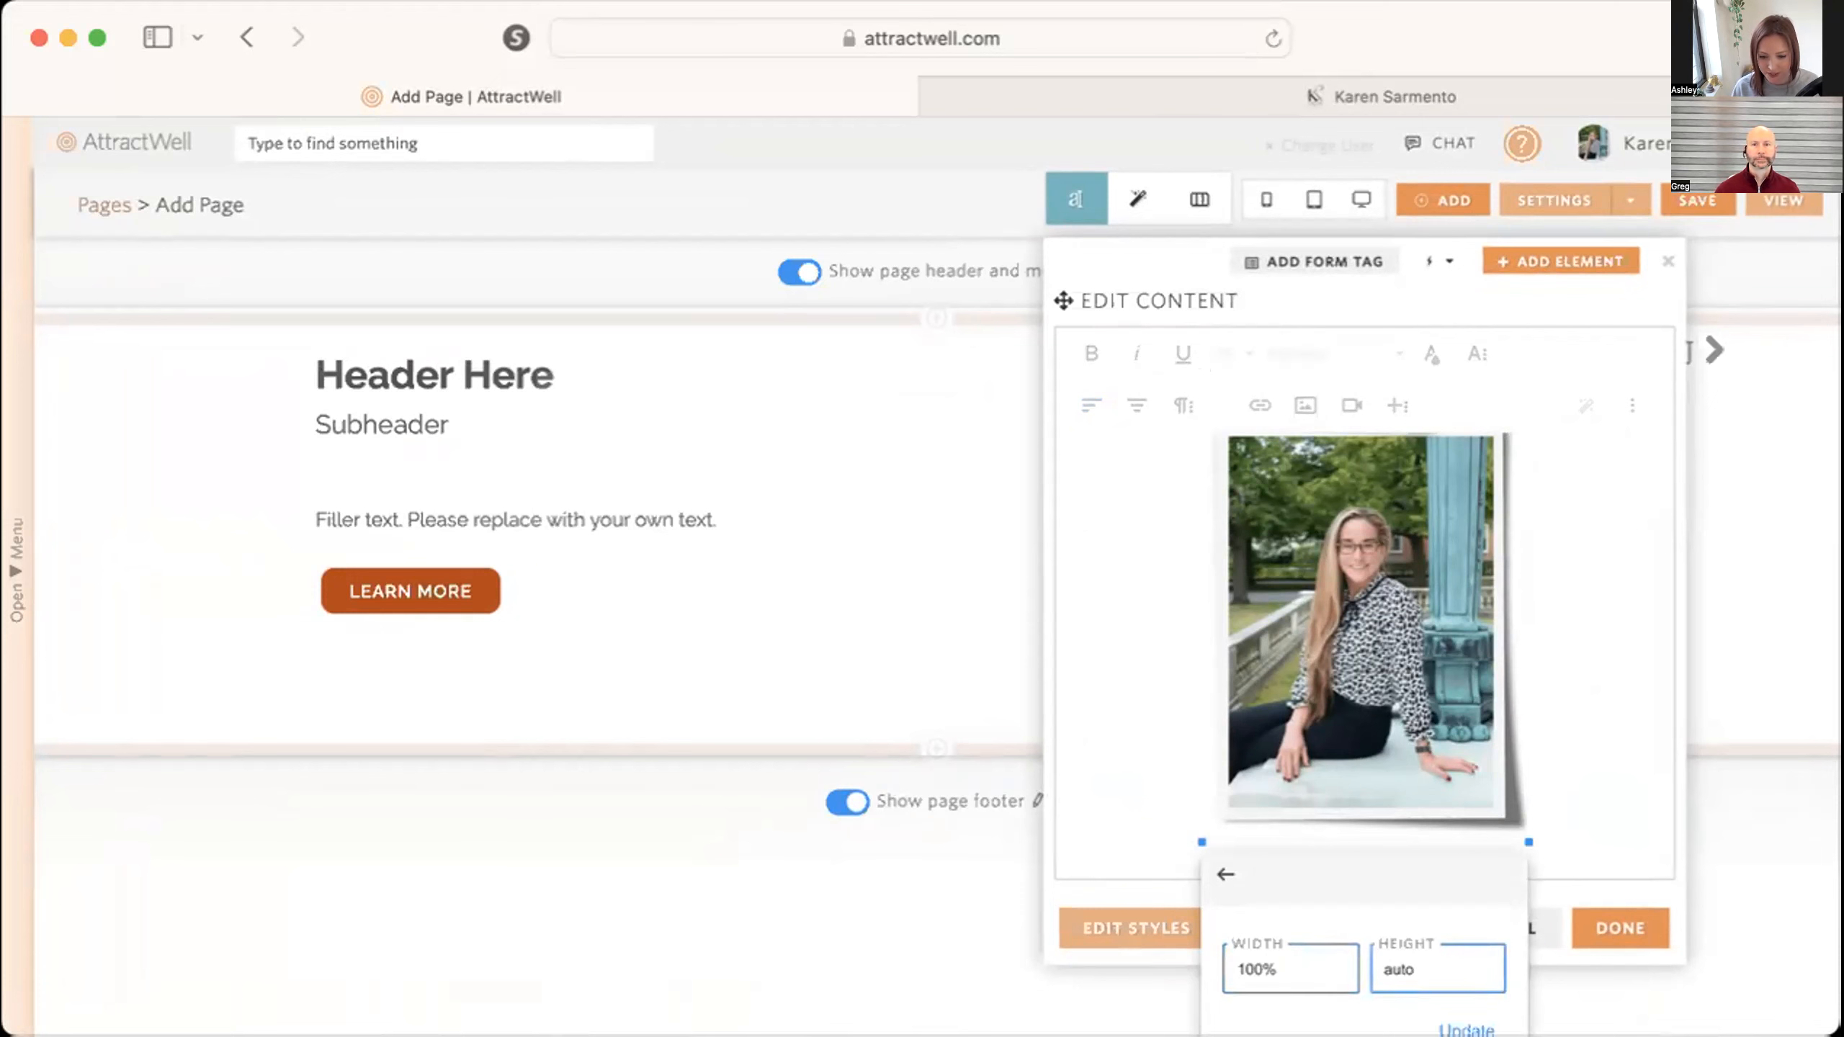
pyautogui.click(1467, 1027)
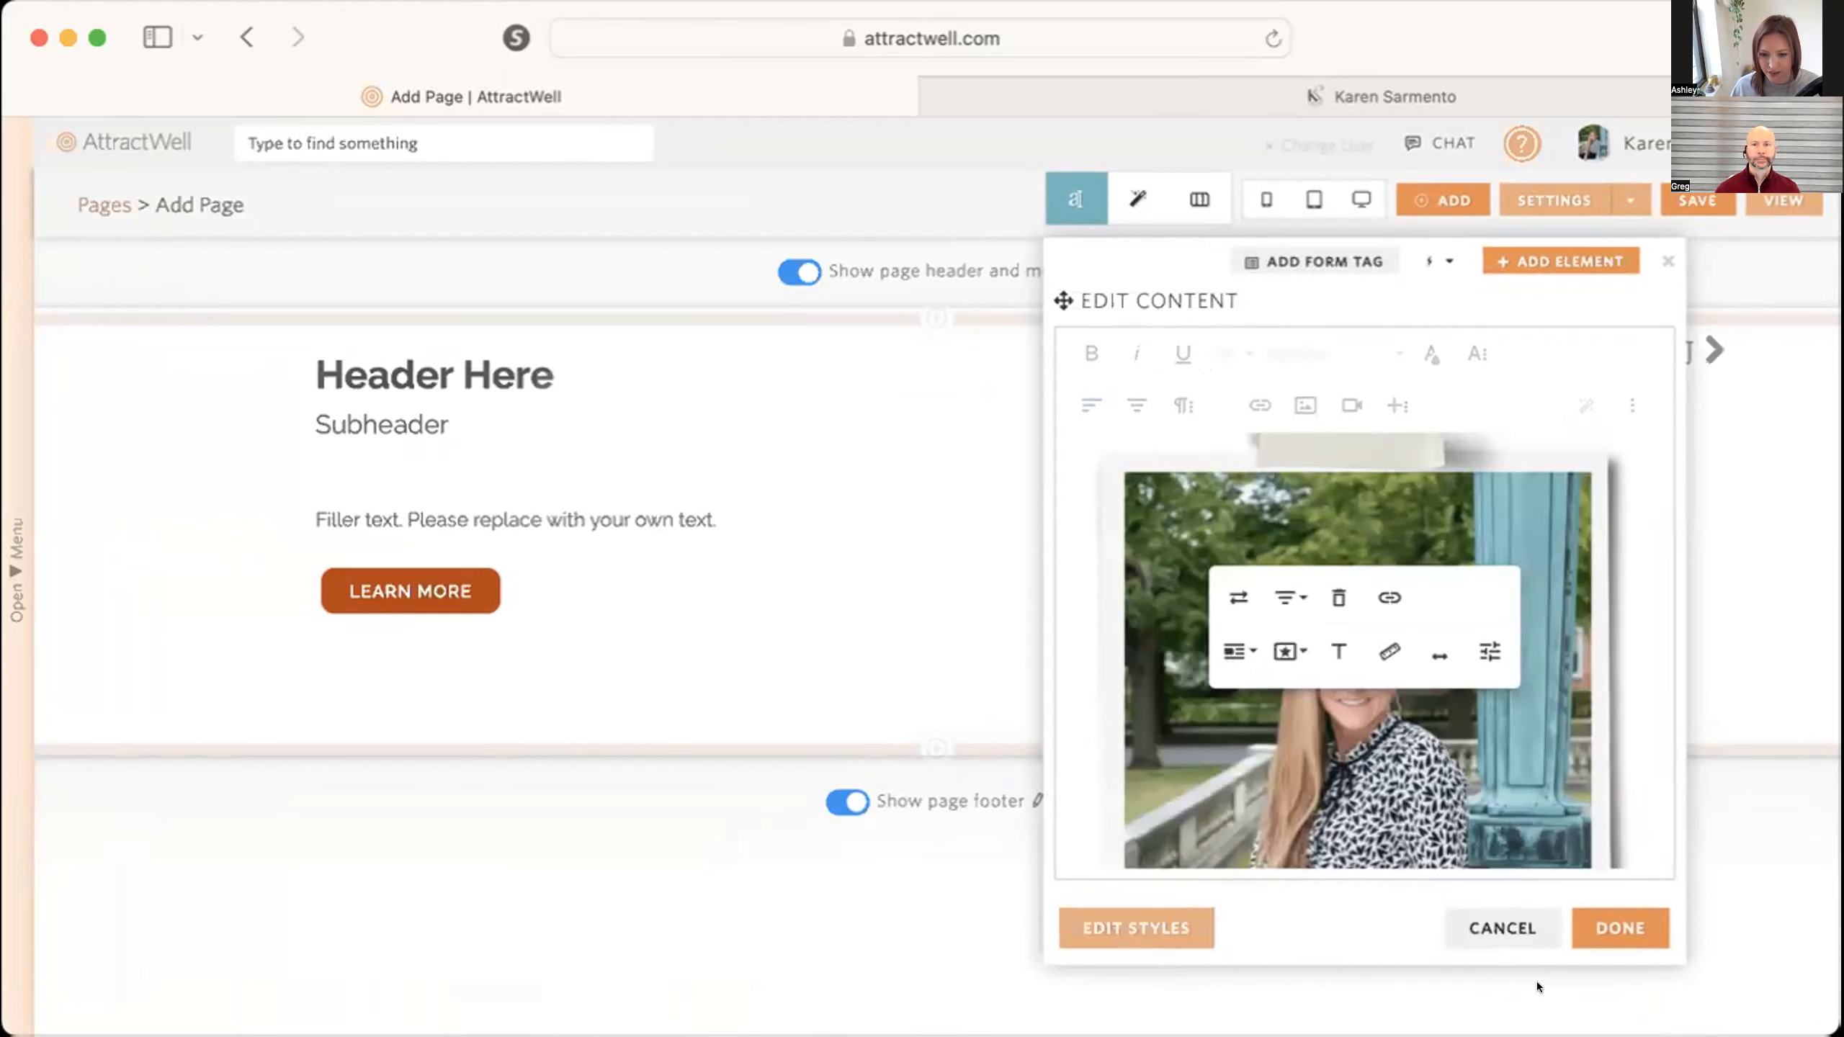
pyautogui.click(1617, 921)
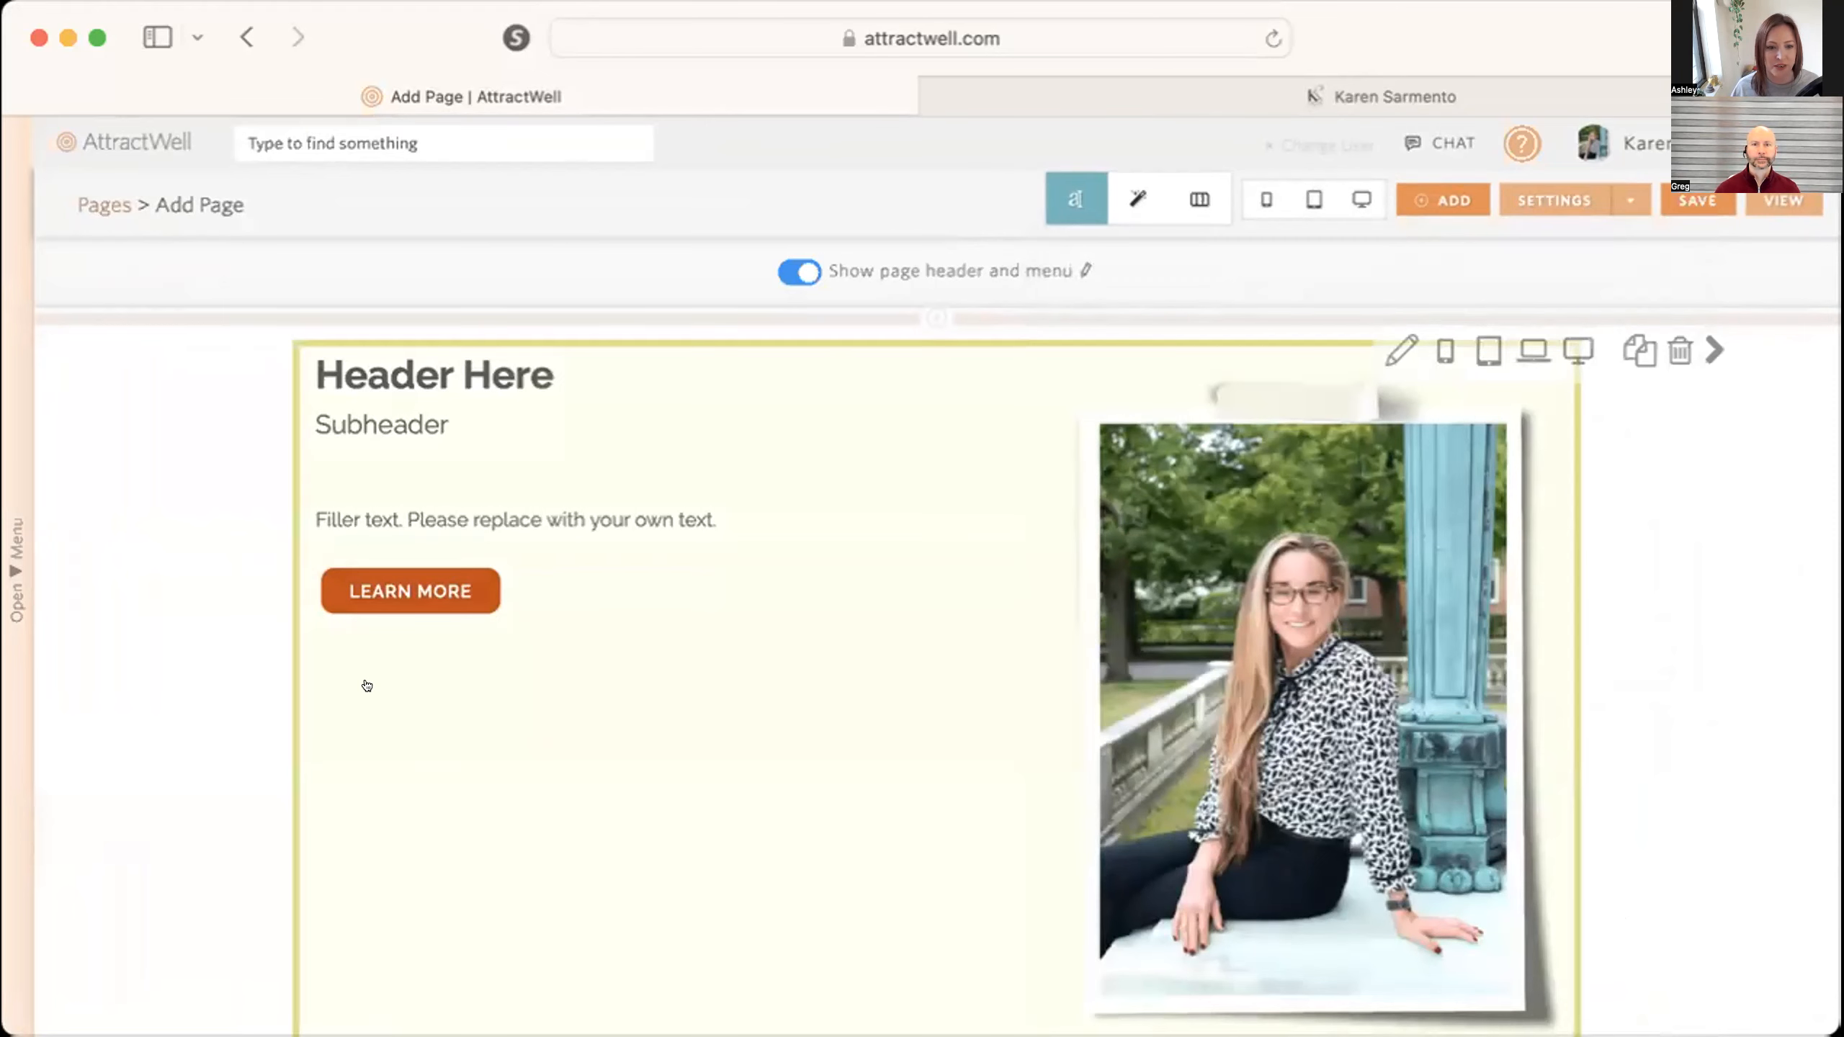
# Edit the section's content and replace the "Header Here" heading with "I've just sent you an email with the info you asked for!".
pyautogui.click(367, 685)
pyautogui.moveTo(572, 397); pyautogui.dragTo(268, 380)
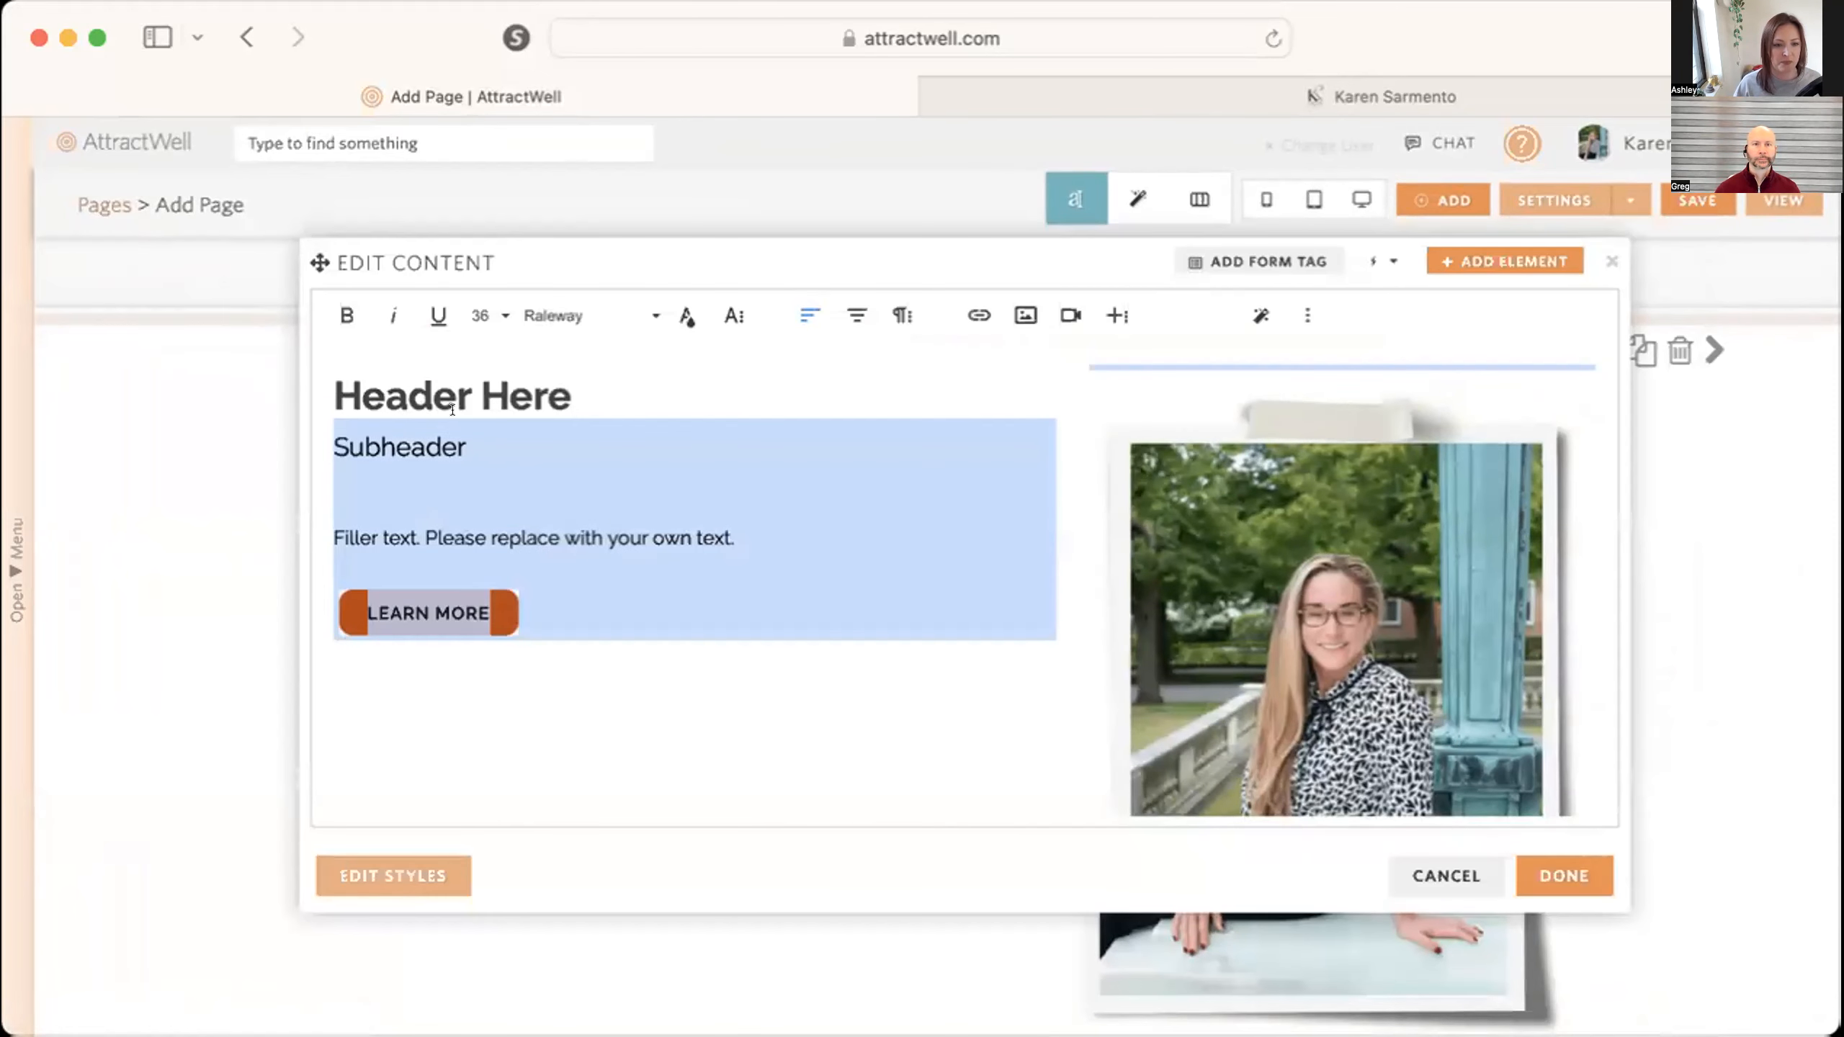
pyautogui.moveTo(592, 383); pyautogui.dragTo(334, 381)
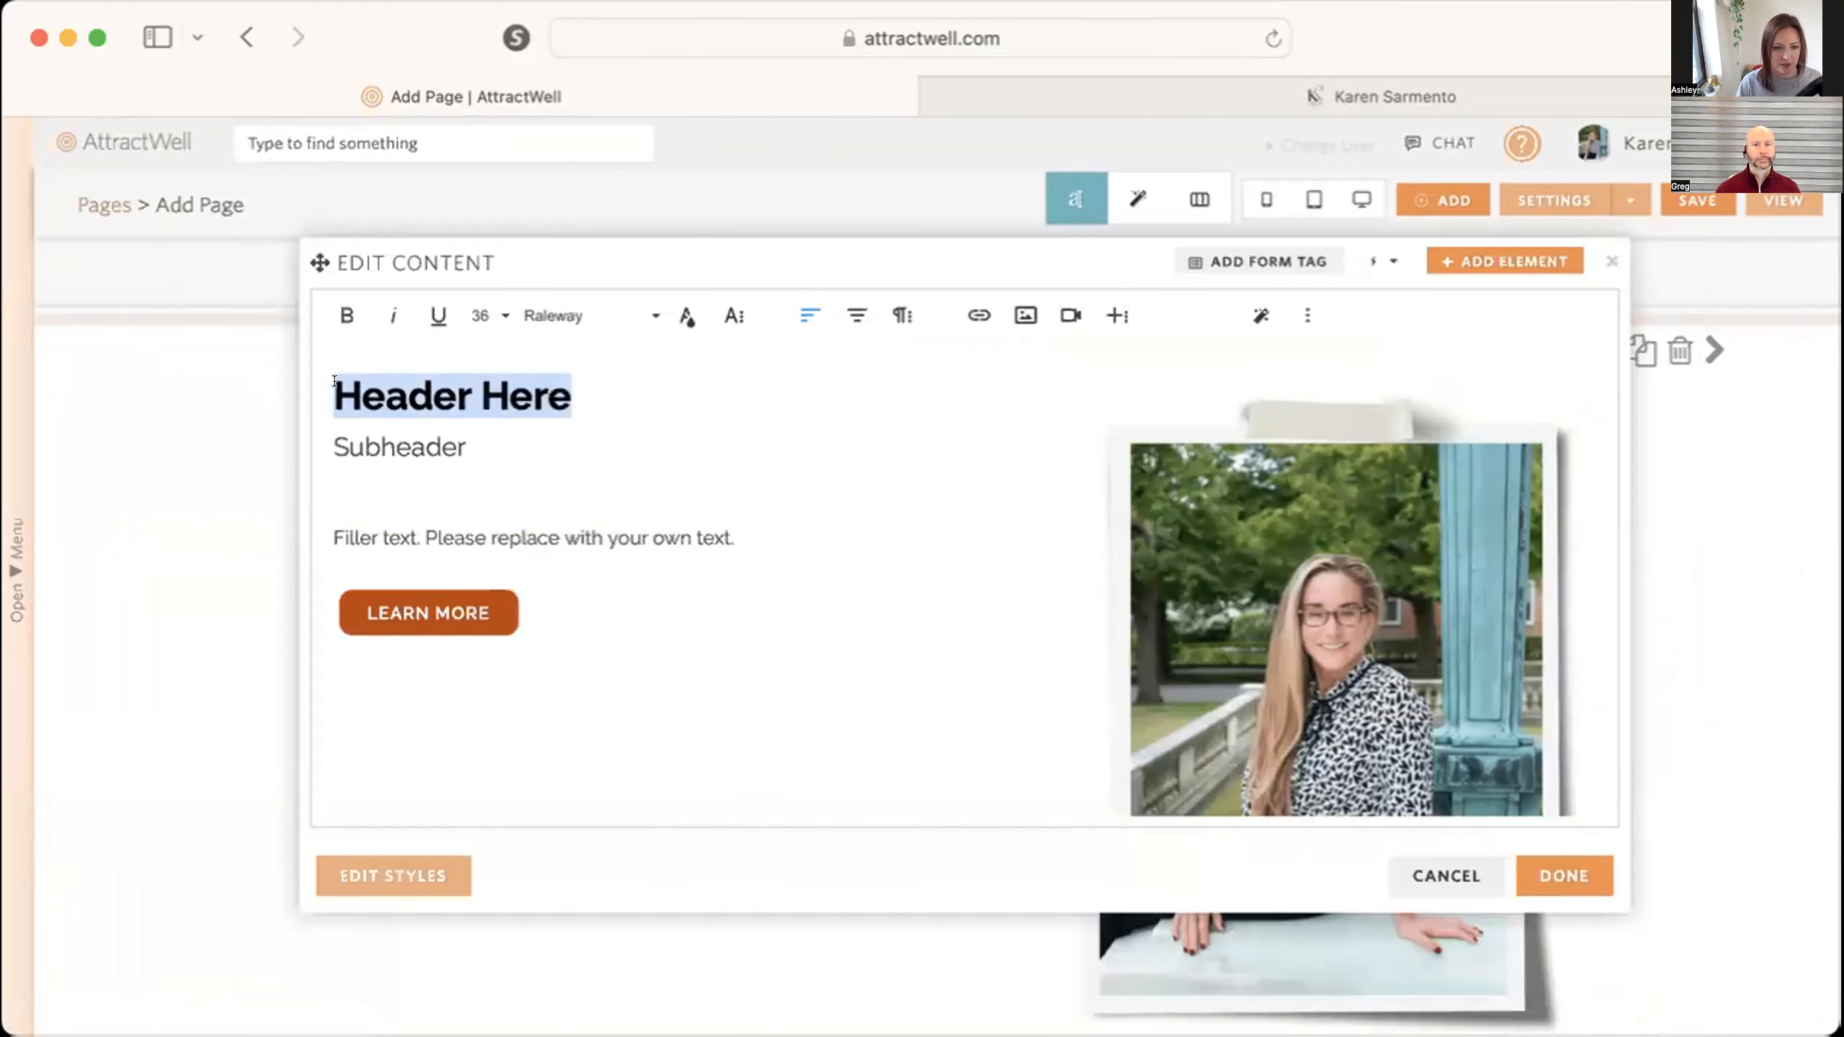
pyautogui.write("I've just se")
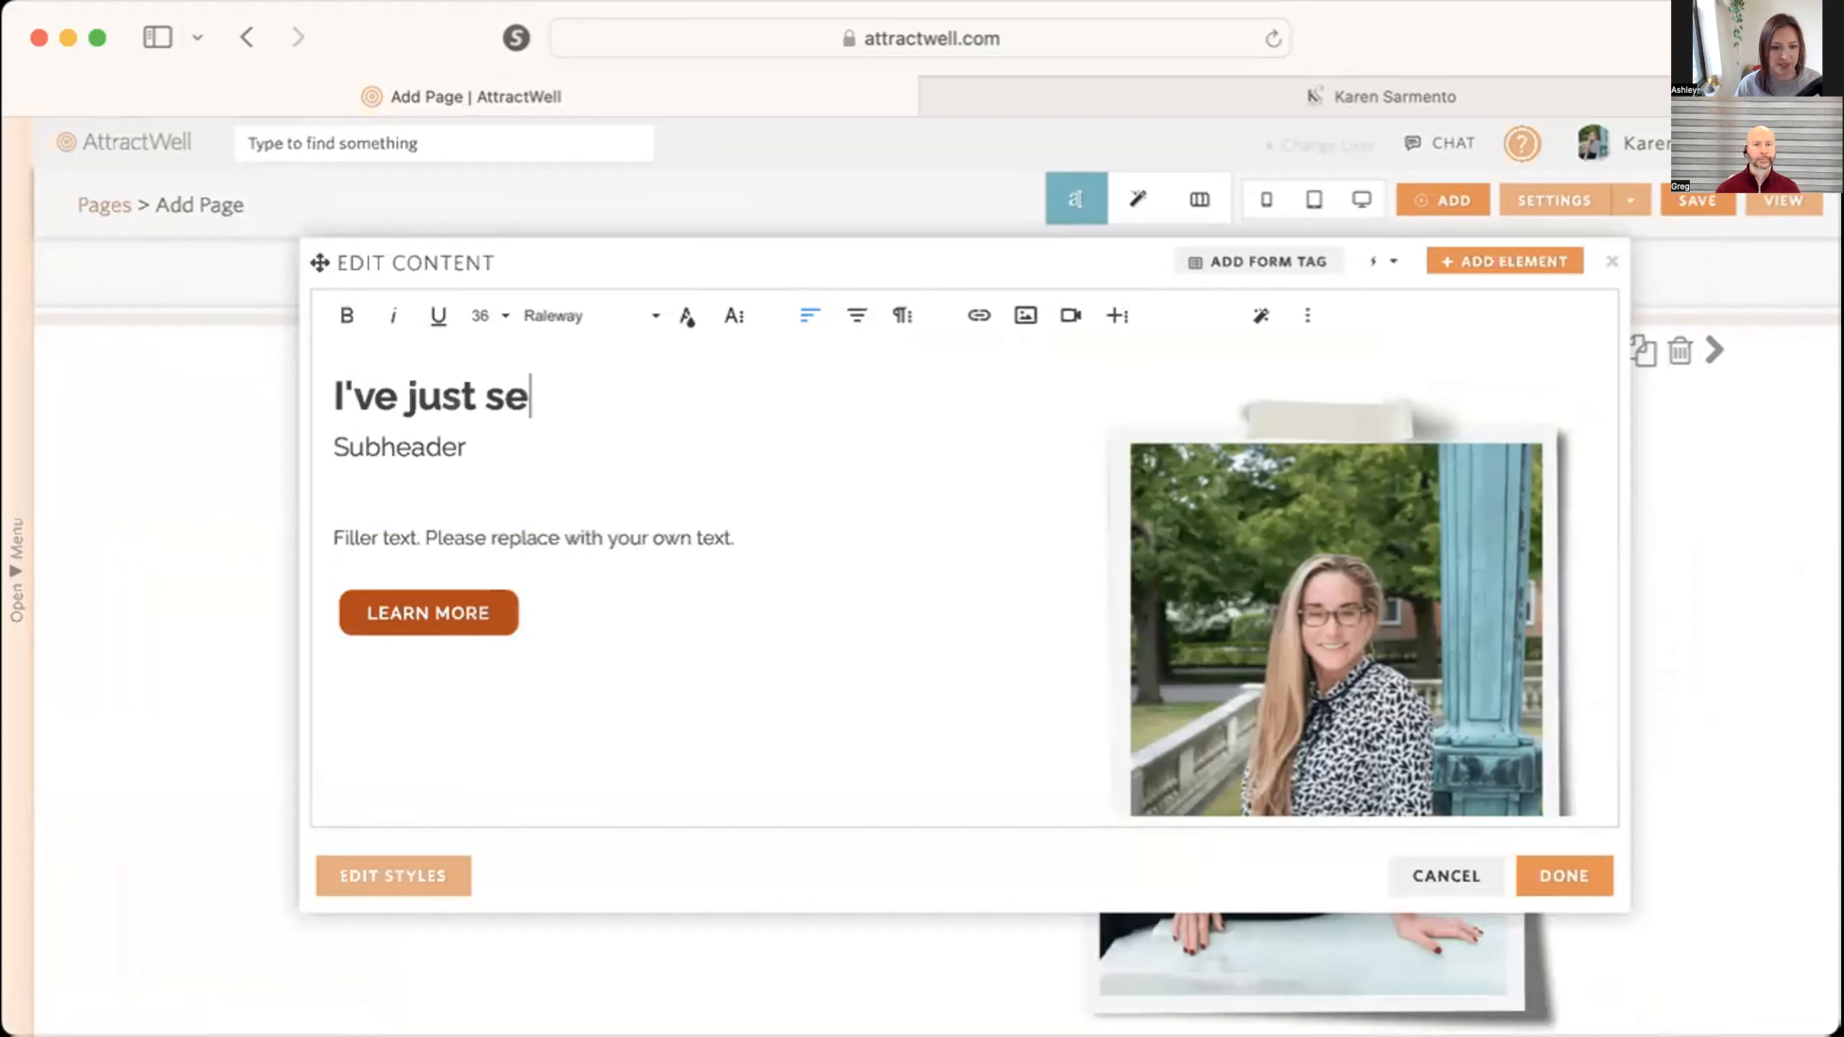
pyautogui.write('nt you an email with ')
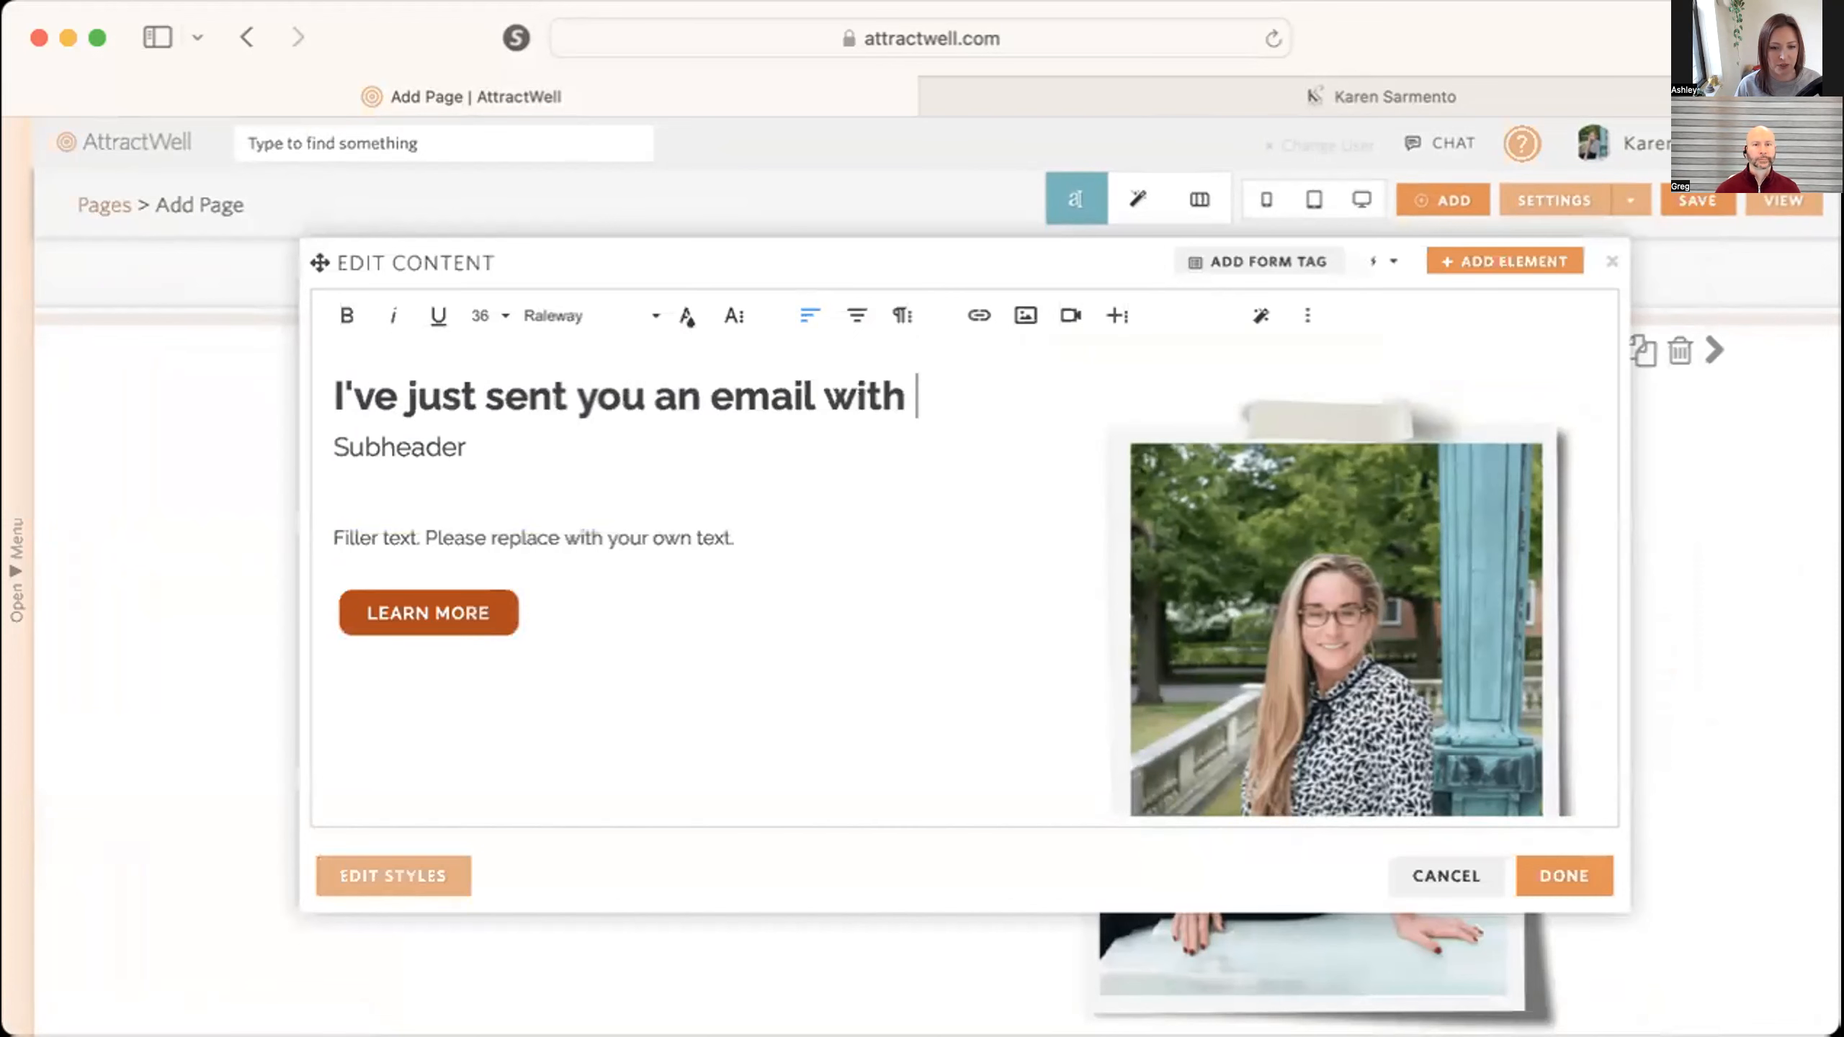
pyautogui.write('the info you asked for!')
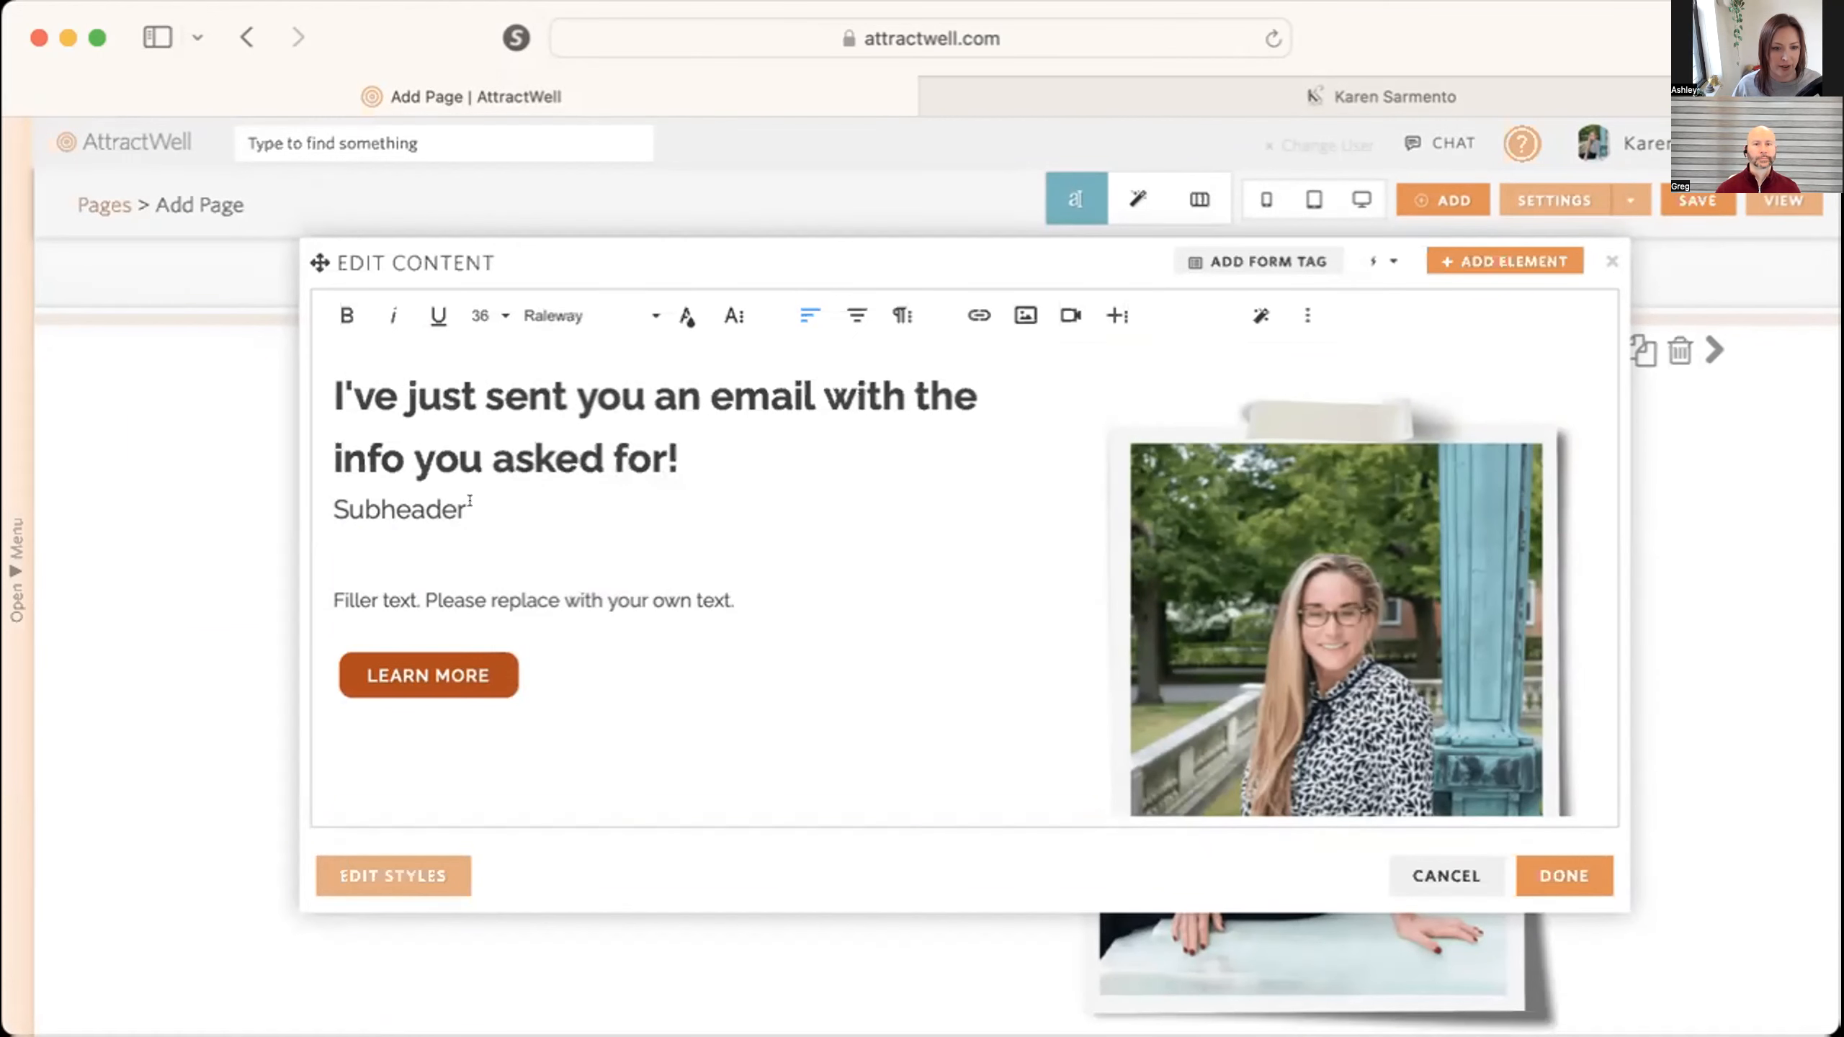
# Replace the "Subheader" placeholder under the heading with a line beginning "It'll".
pyautogui.moveTo(470, 501); pyautogui.dragTo(355, 501)
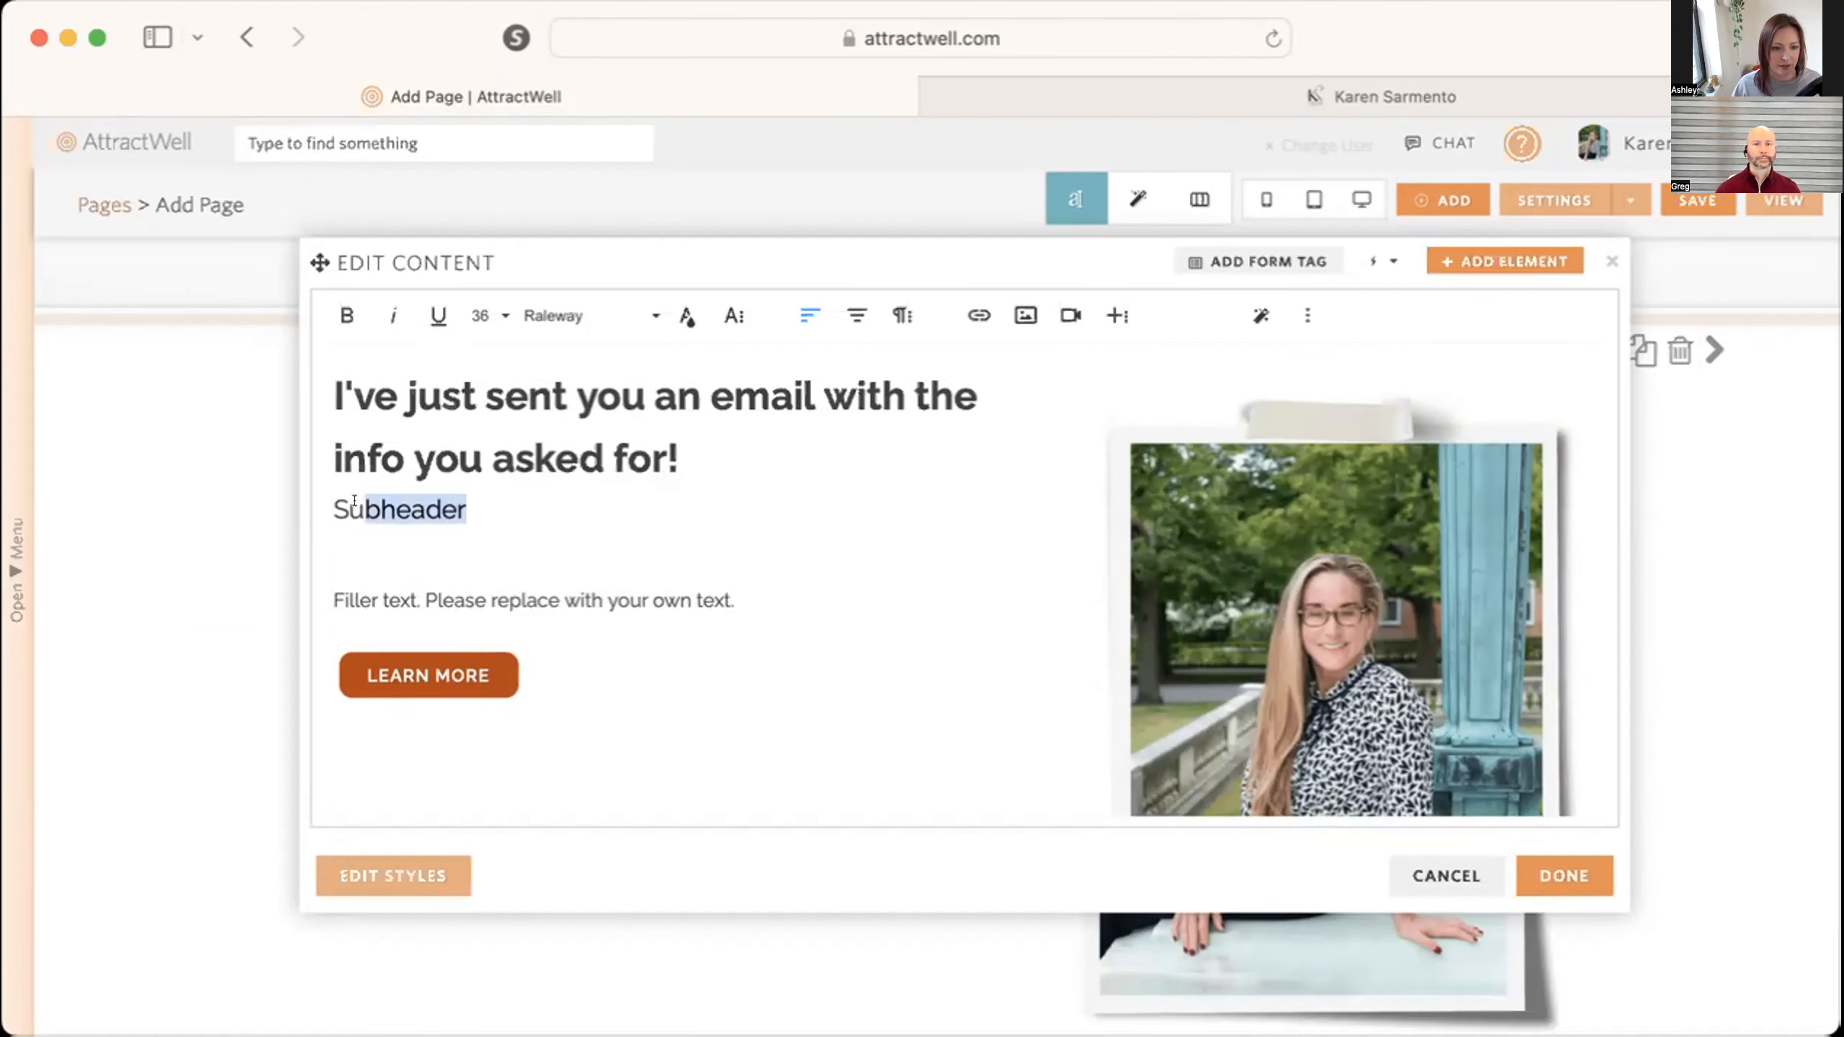
pyautogui.write("It'll b")
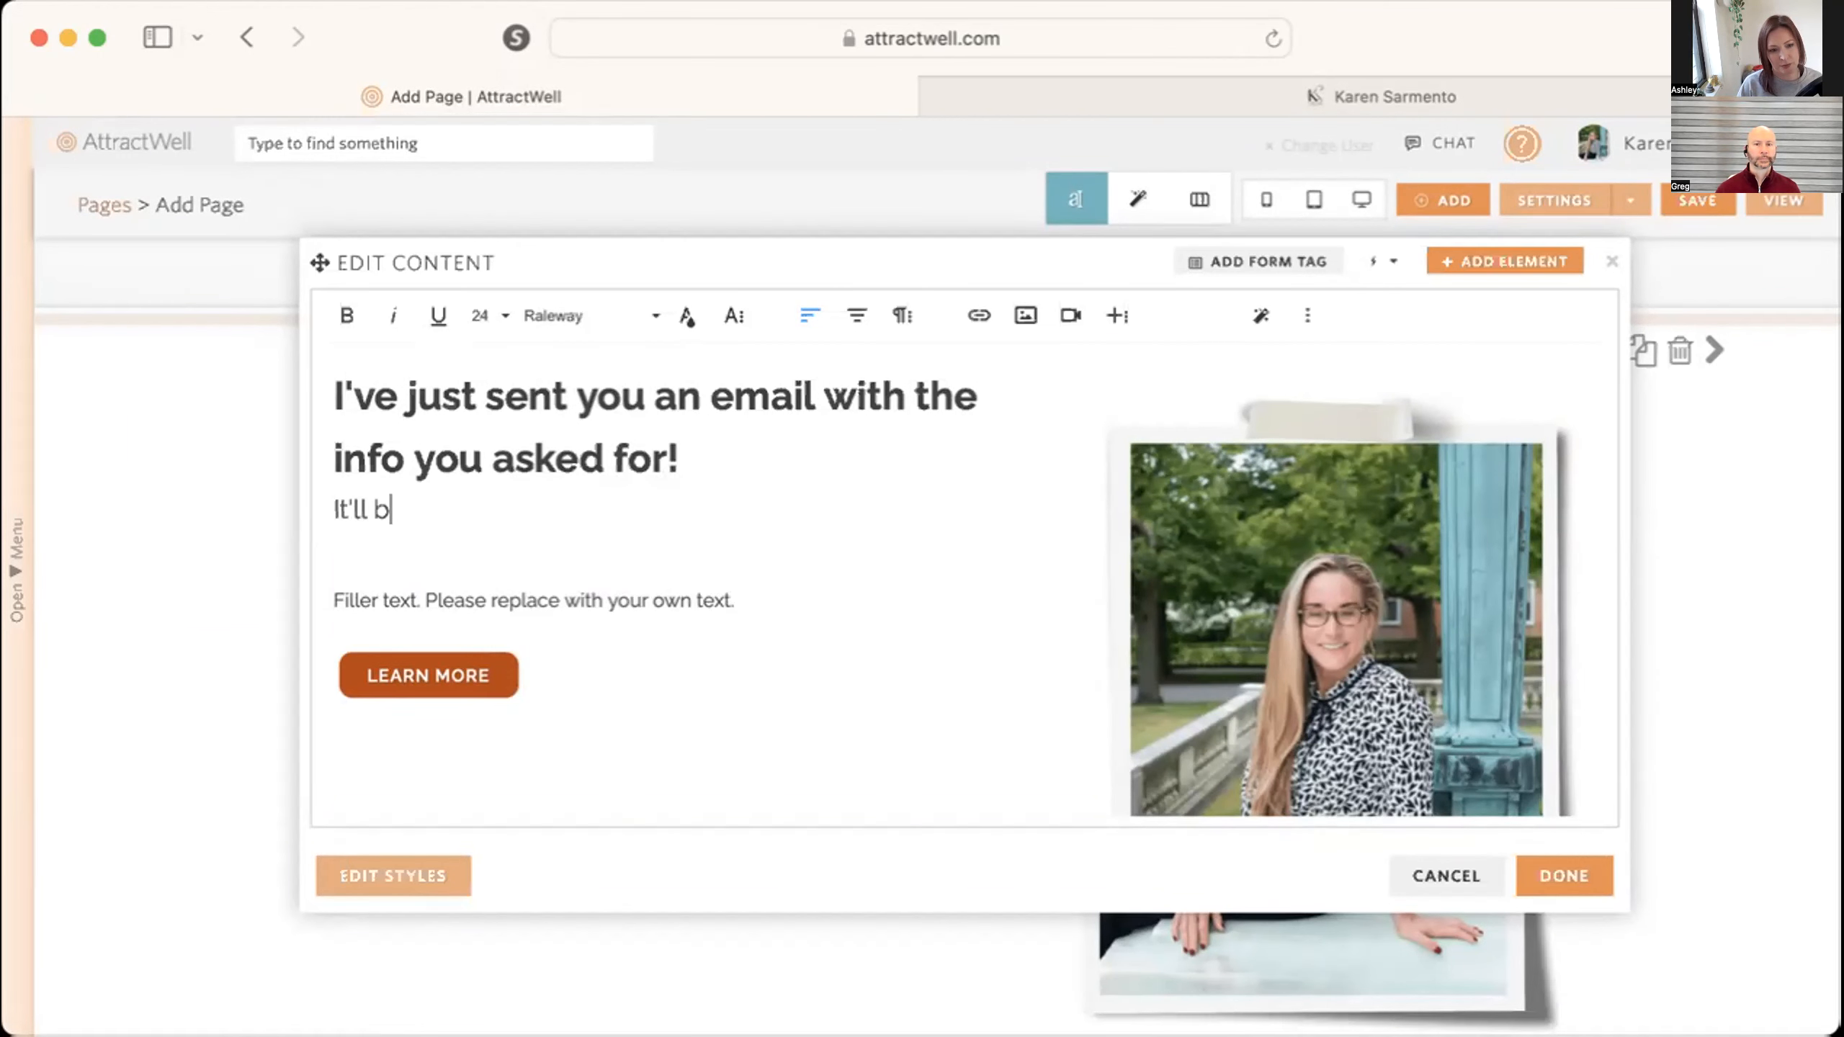
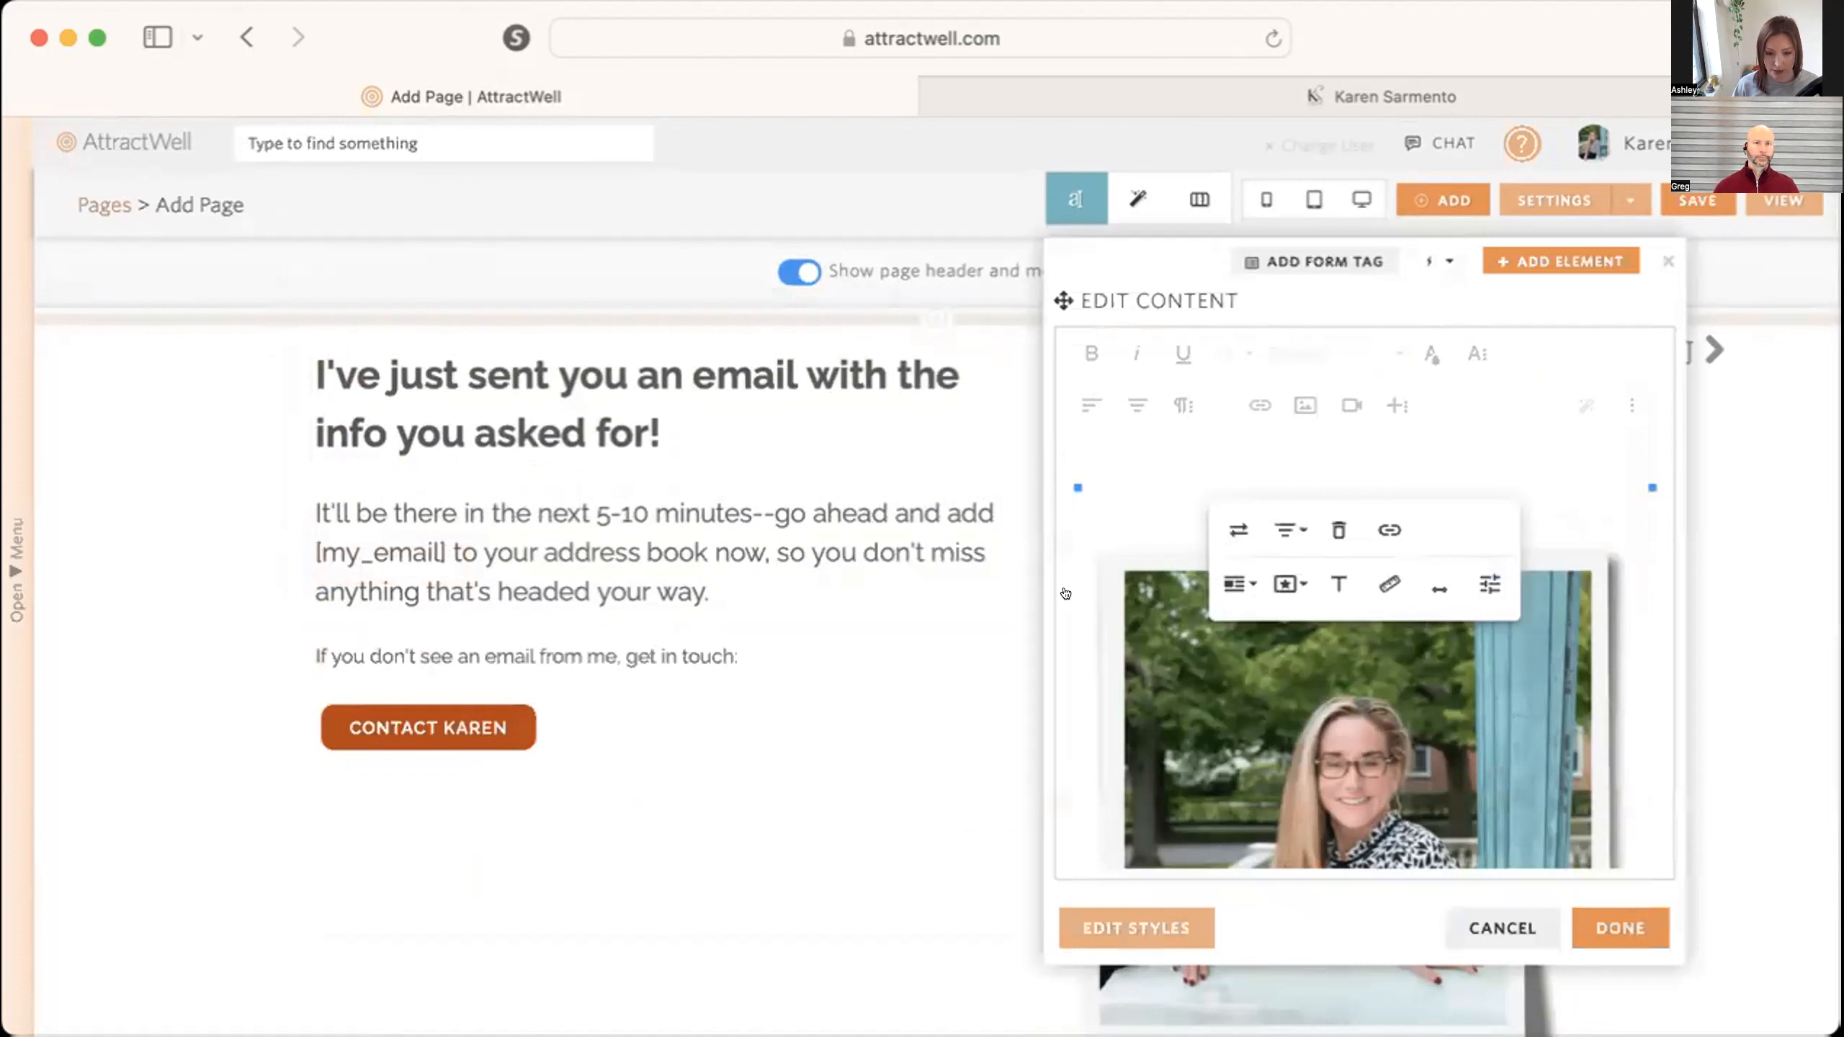
# Remove the blank line break and its opening div tag above the photo in the column's HTML code, and finish editing the content.
pyautogui.click(1078, 468)
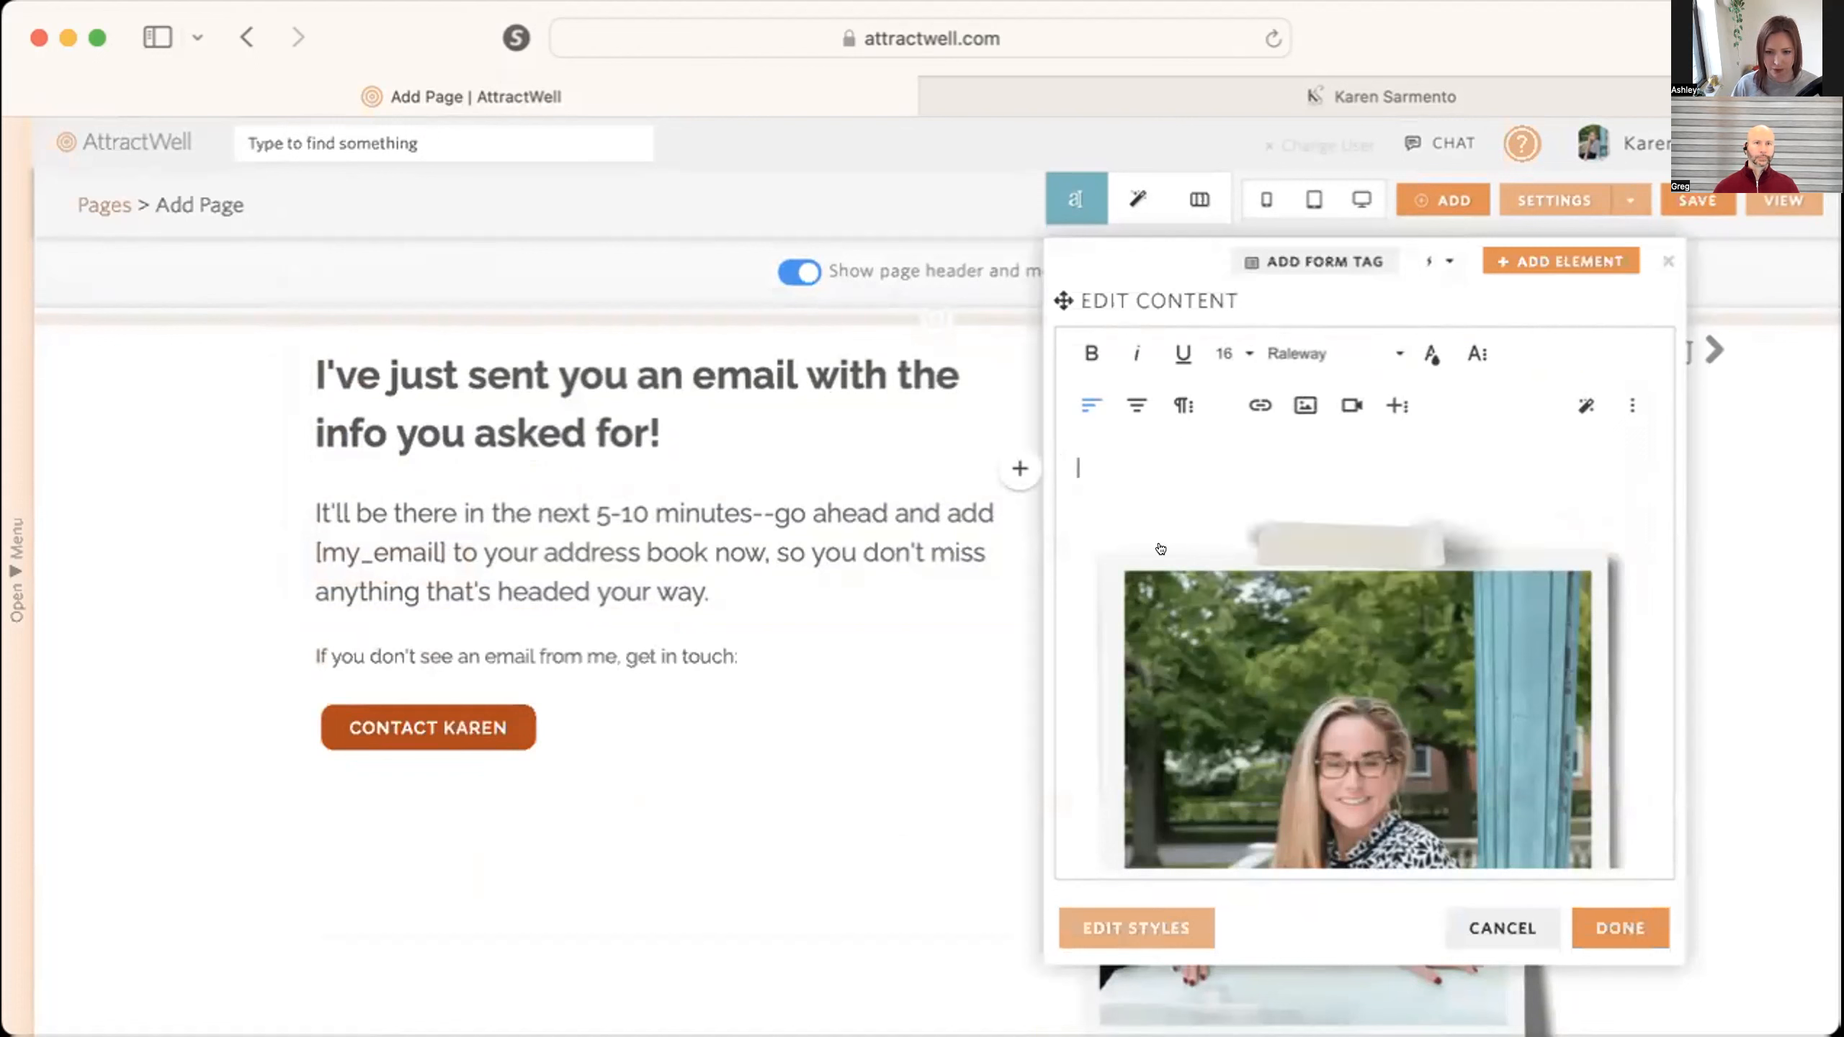
pyautogui.click(1631, 404)
pyautogui.click(1473, 459)
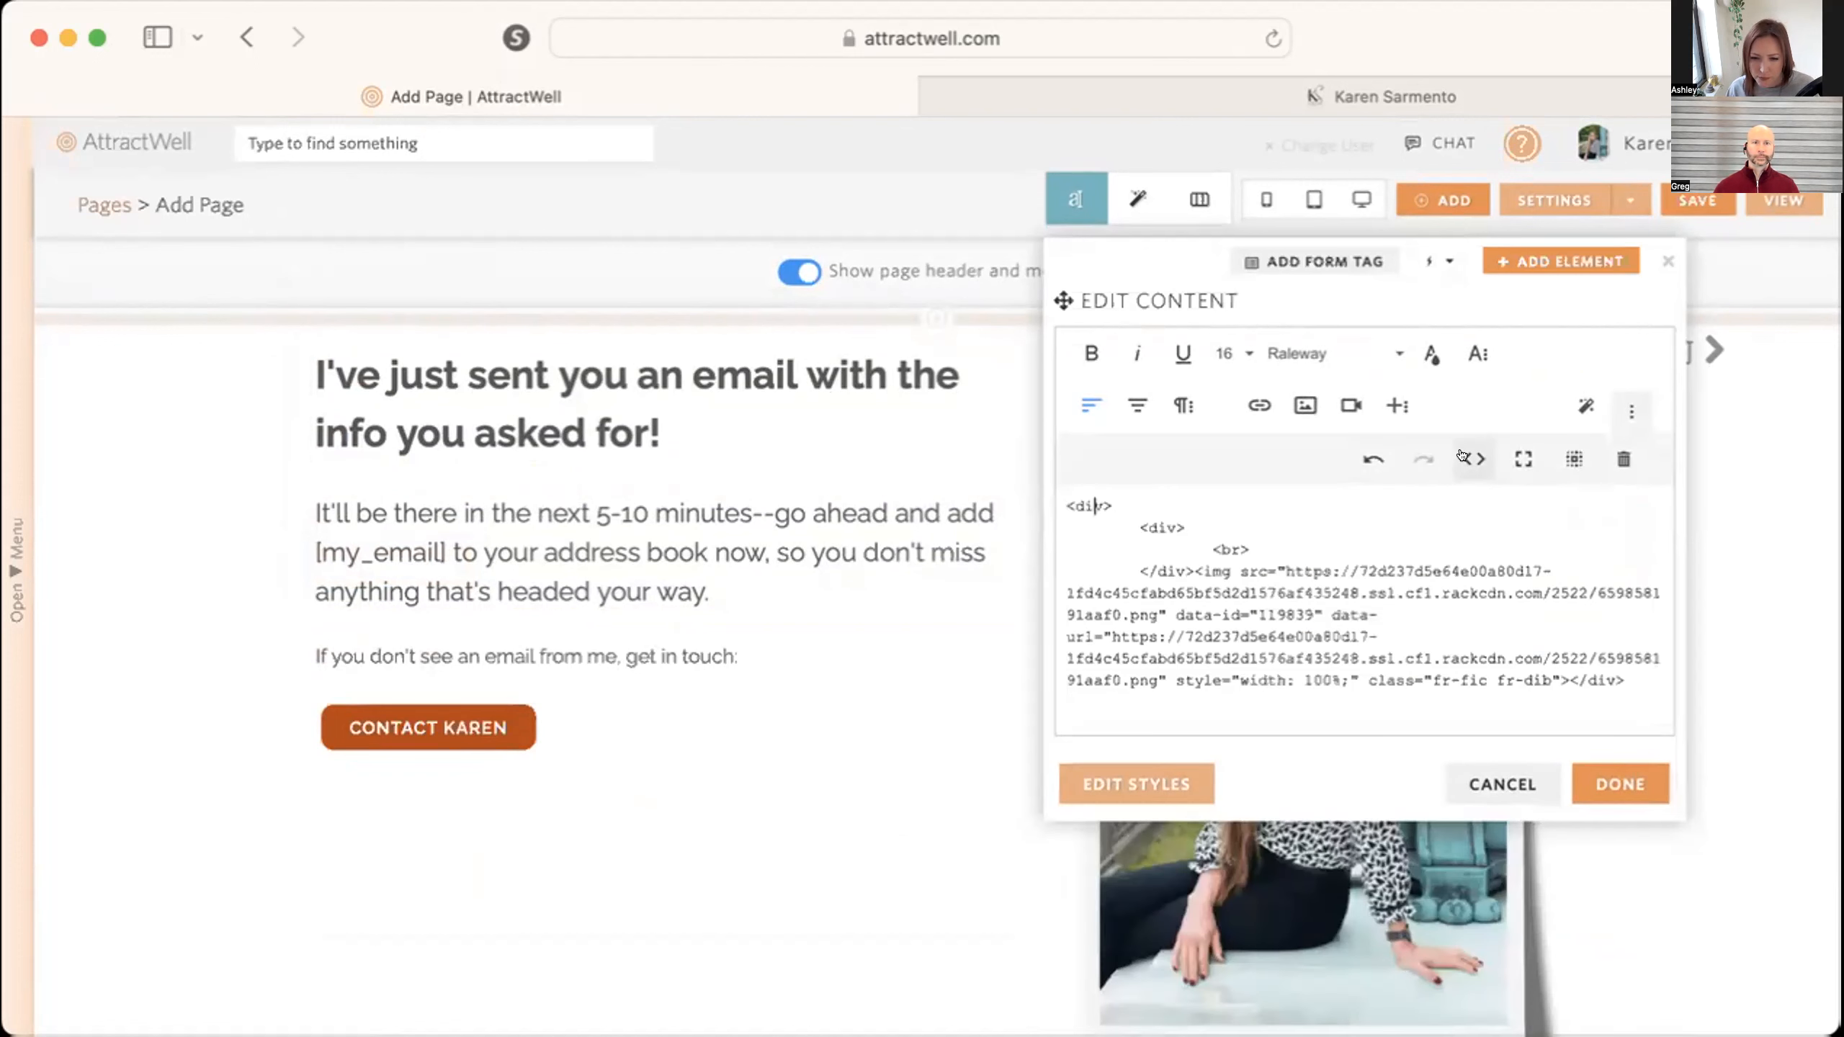
pyautogui.moveTo(1251, 548); pyautogui.dragTo(1143, 546)
pyautogui.press('BackSpace')
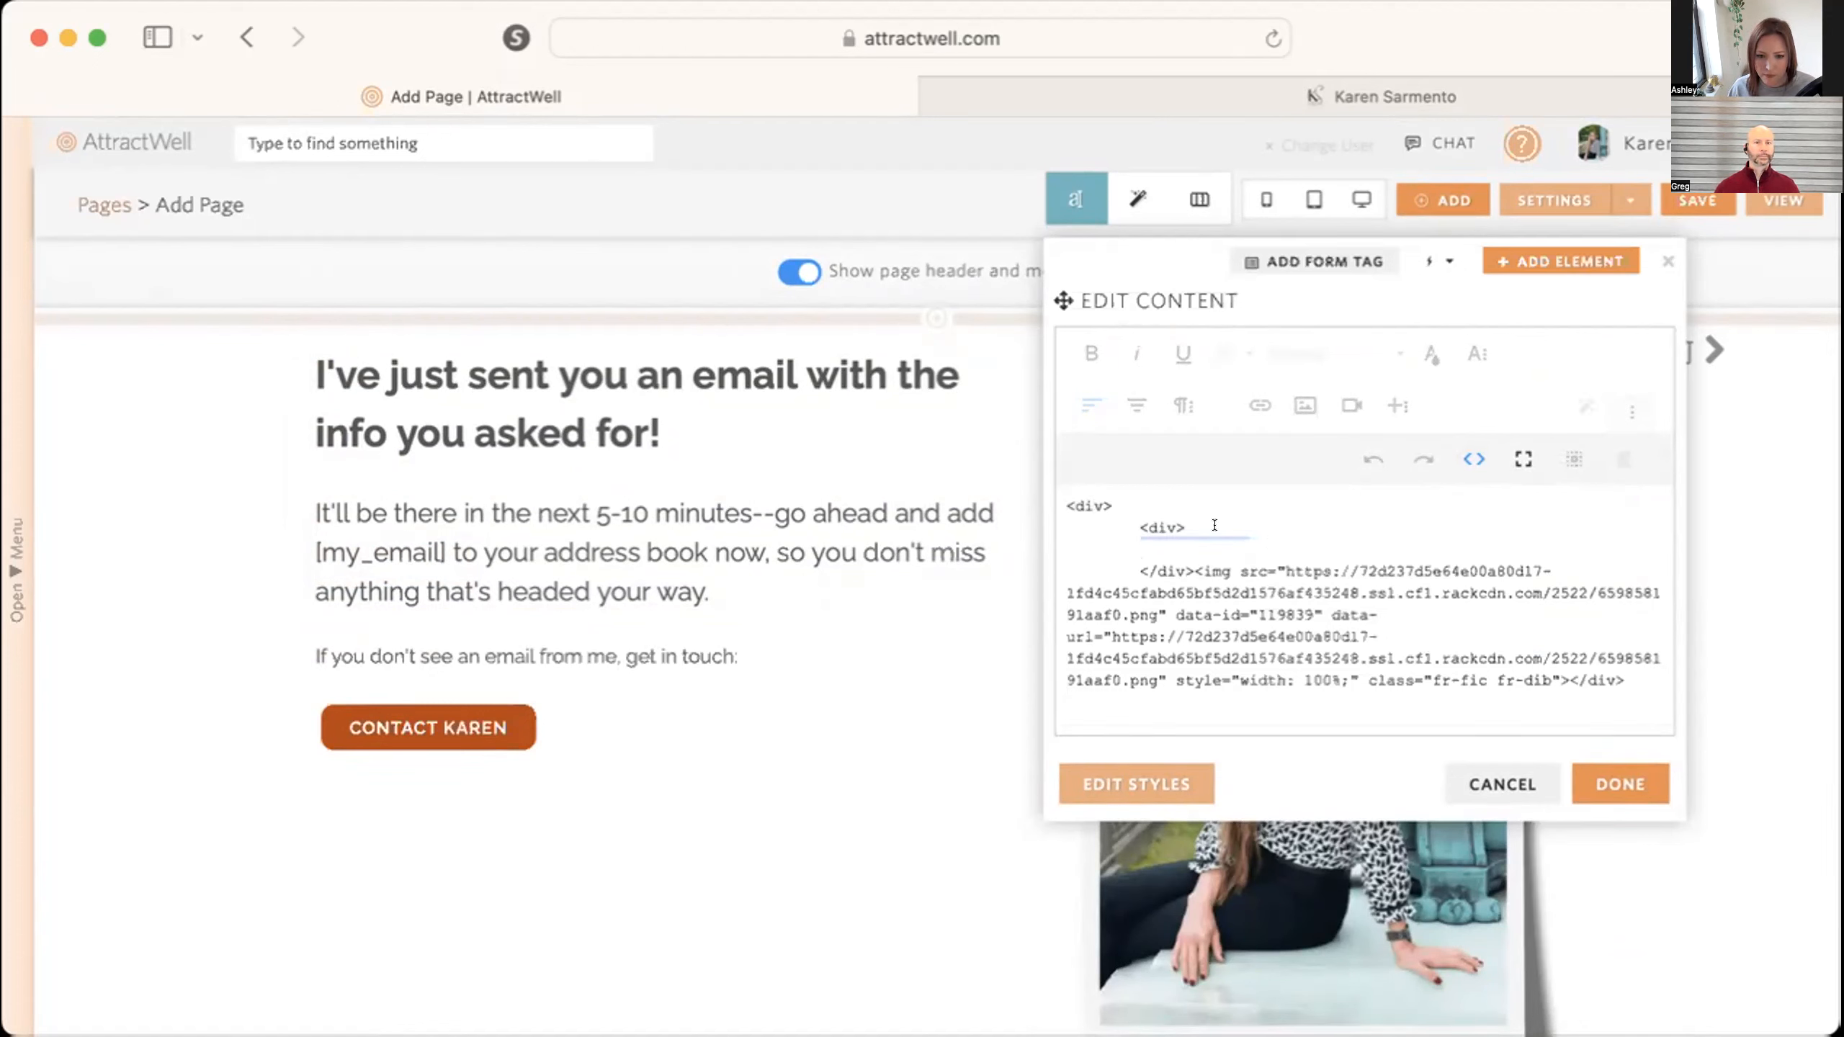
pyautogui.tripleClick(1125, 524)
pyautogui.press('BackSpace')
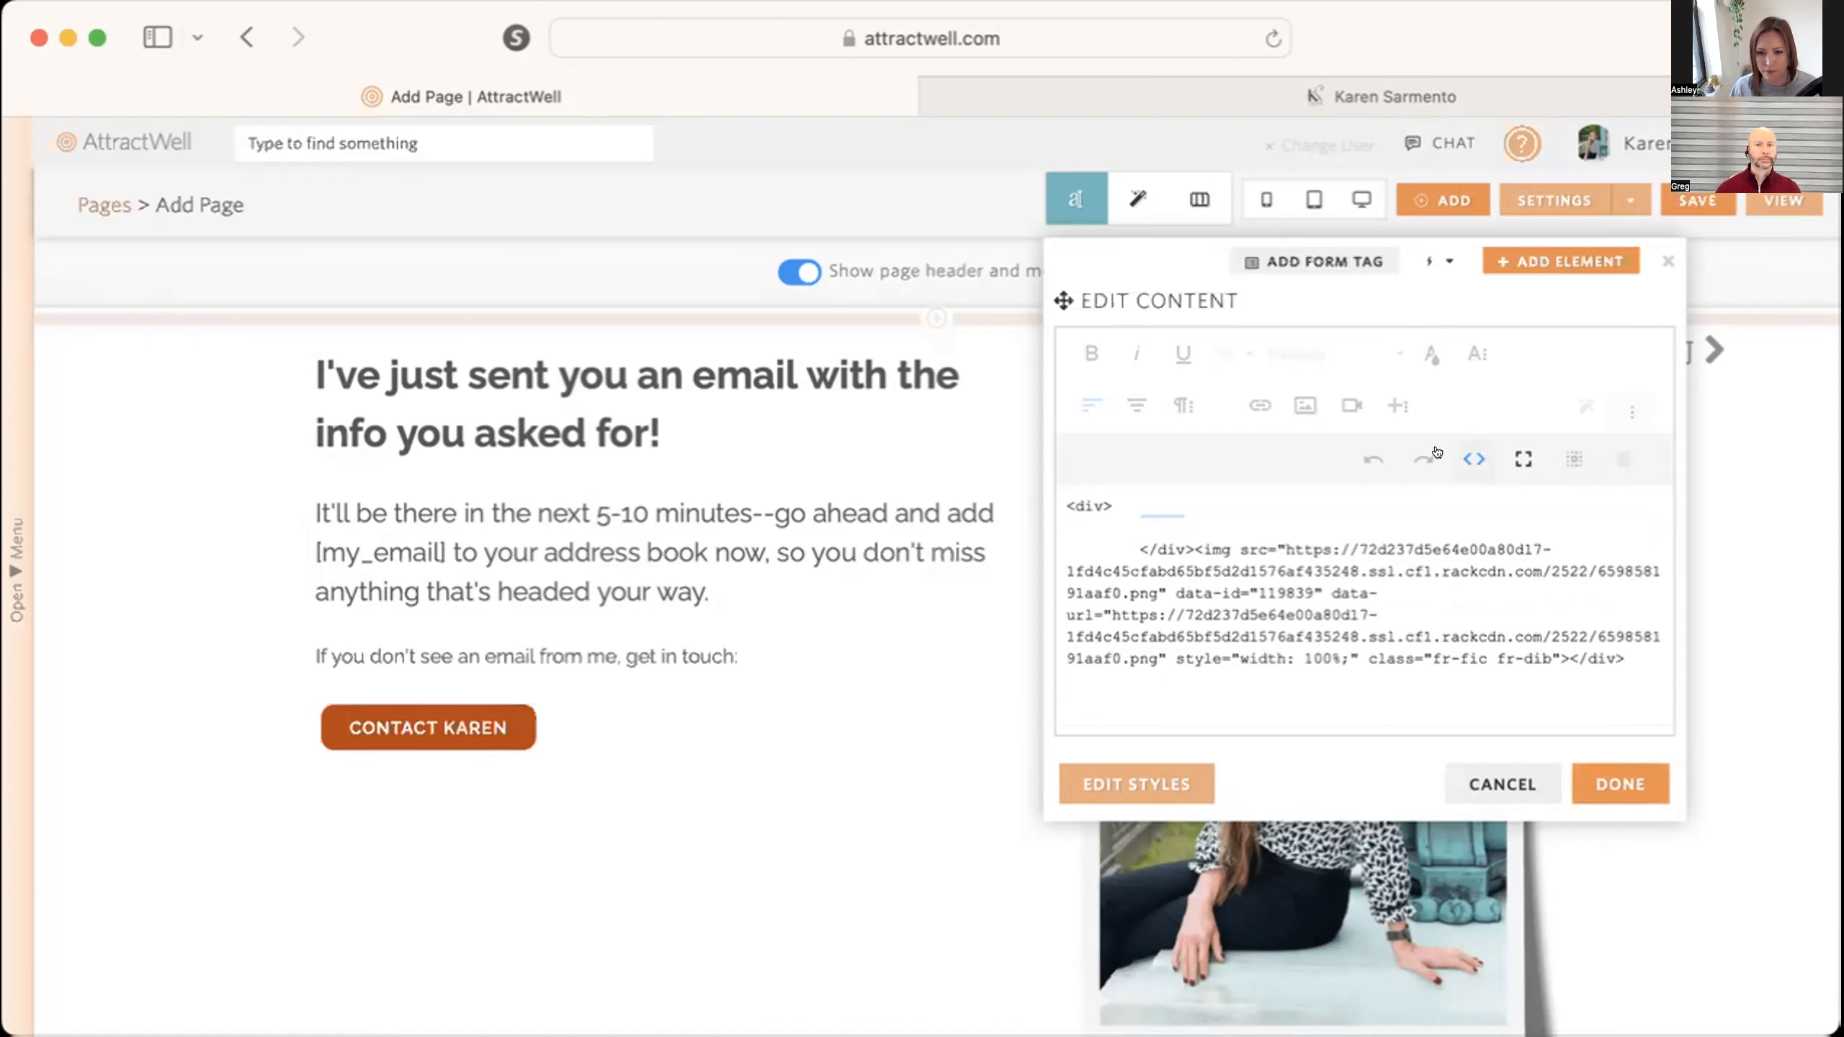
pyautogui.click(1444, 456)
pyautogui.scroll(-5, 1089, 559)
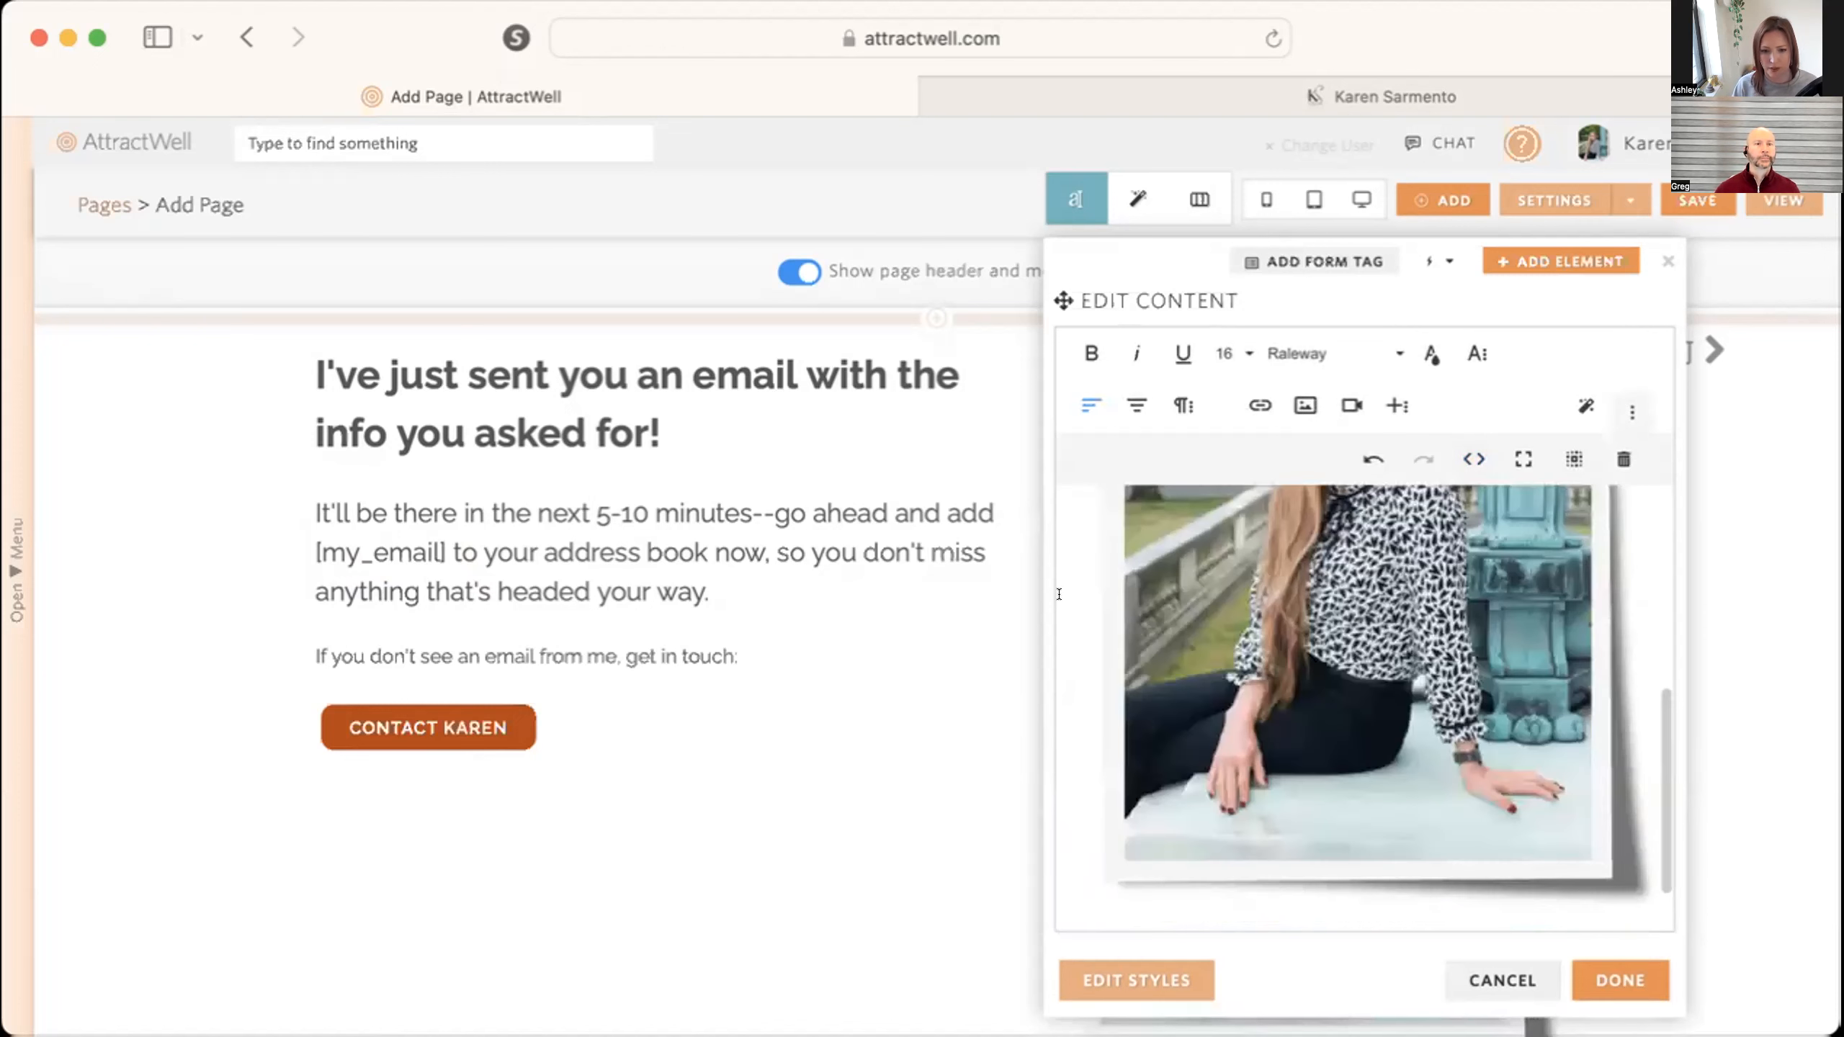
pyautogui.click(1620, 979)
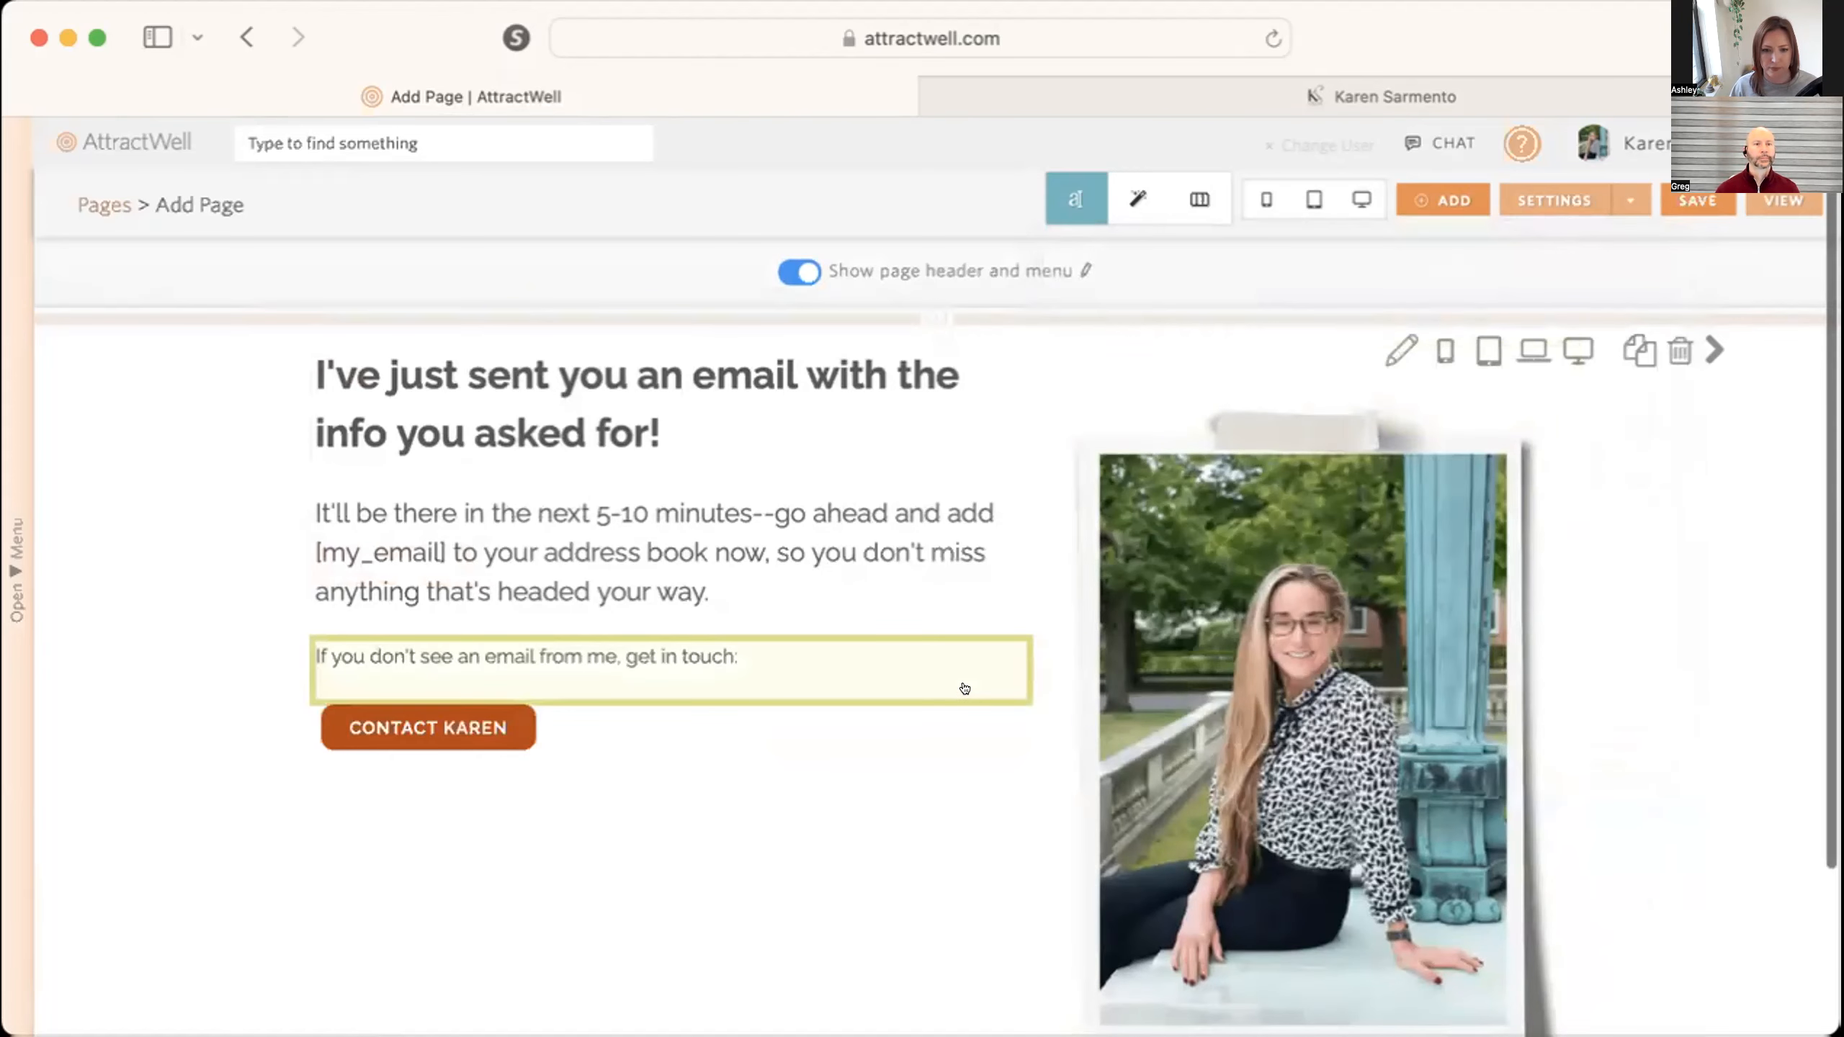
# Name the page "confirmation", reuse that for its title bar text and link path, and show it by link only.
pyautogui.scroll(-1, 964, 667)
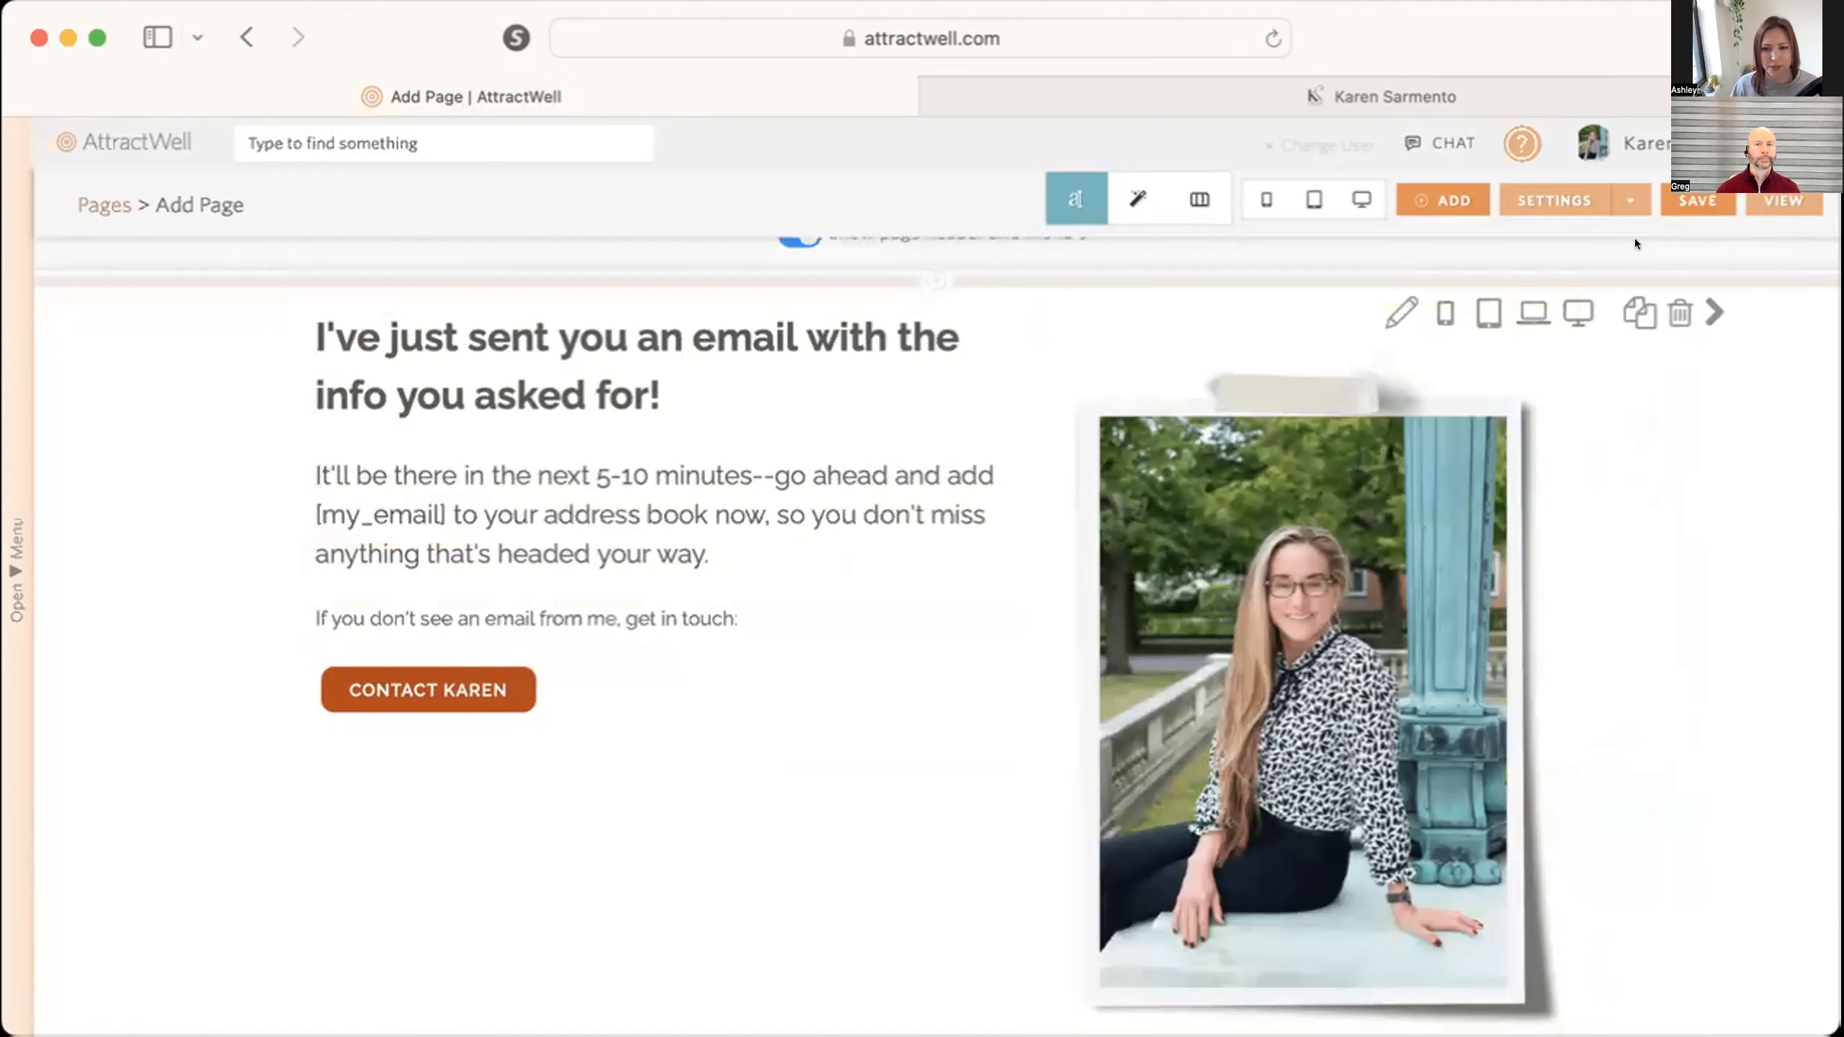
pyautogui.click(1664, 200)
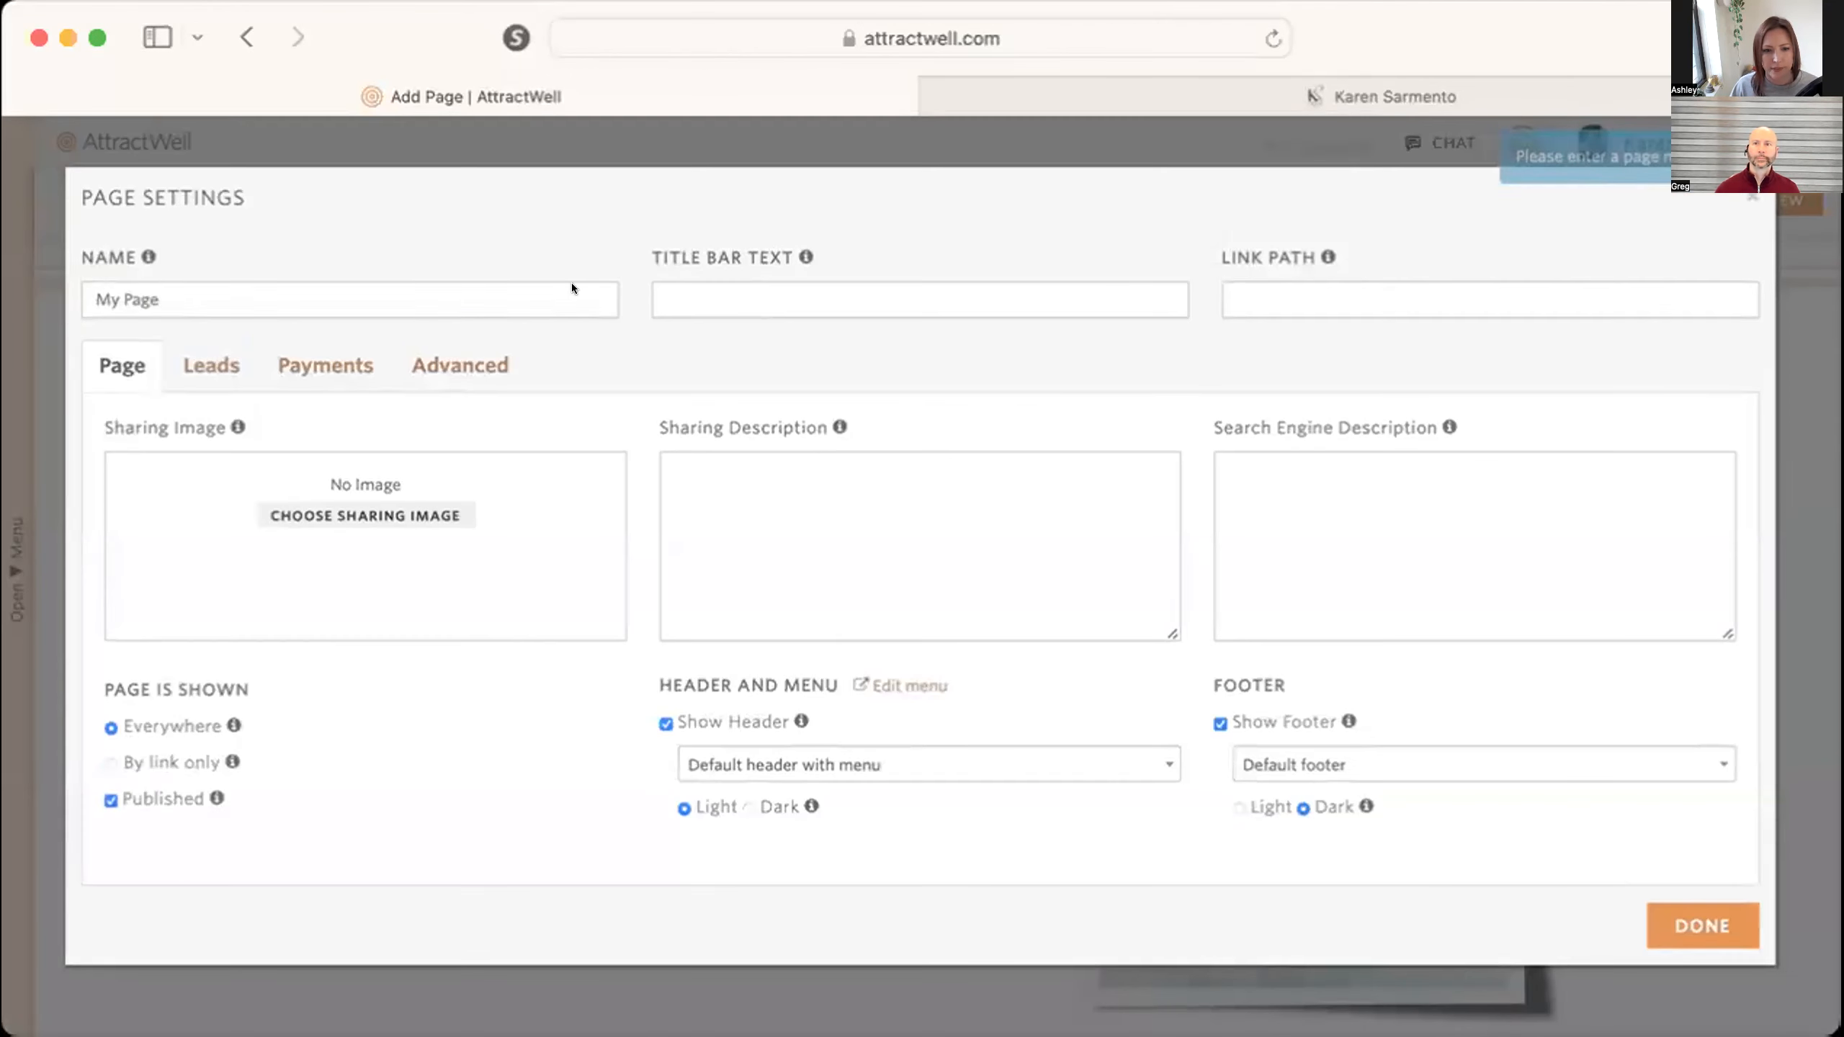
pyautogui.tripleClick(445, 284)
pyautogui.write('confirmation')
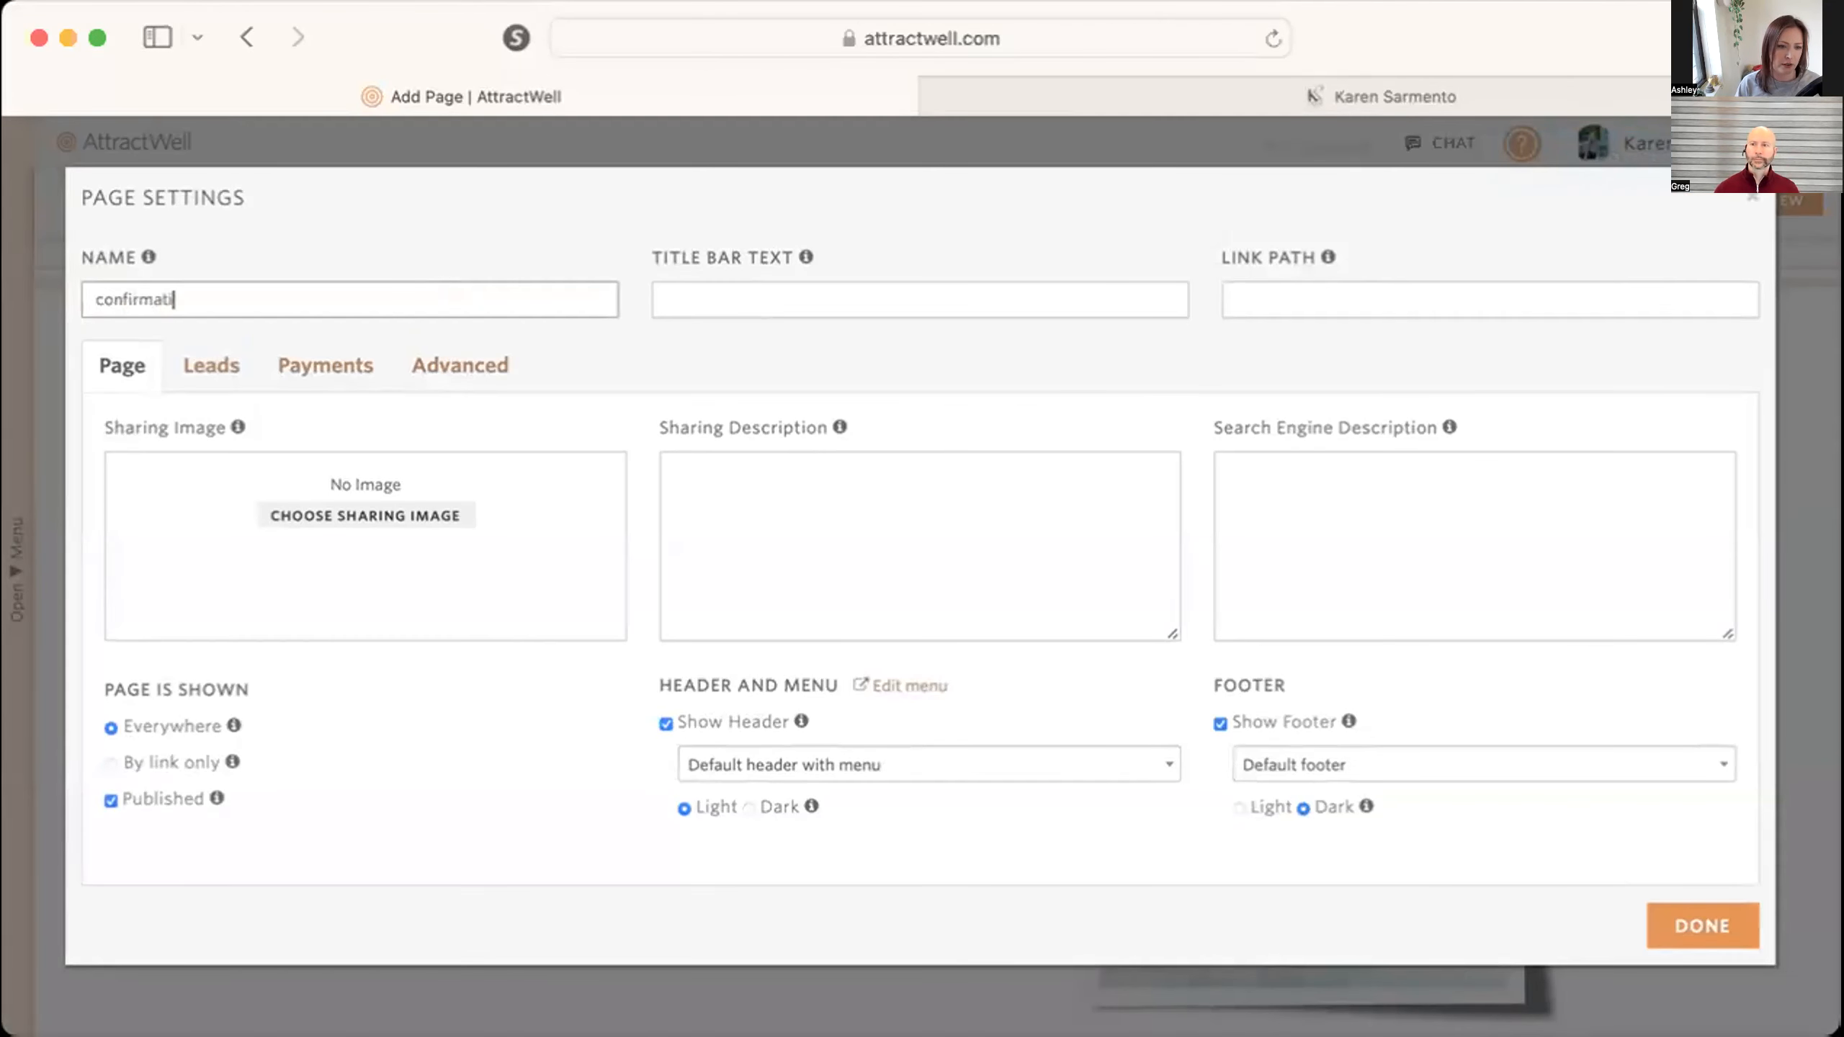
pyautogui.press('Tab')
pyautogui.click(116, 763)
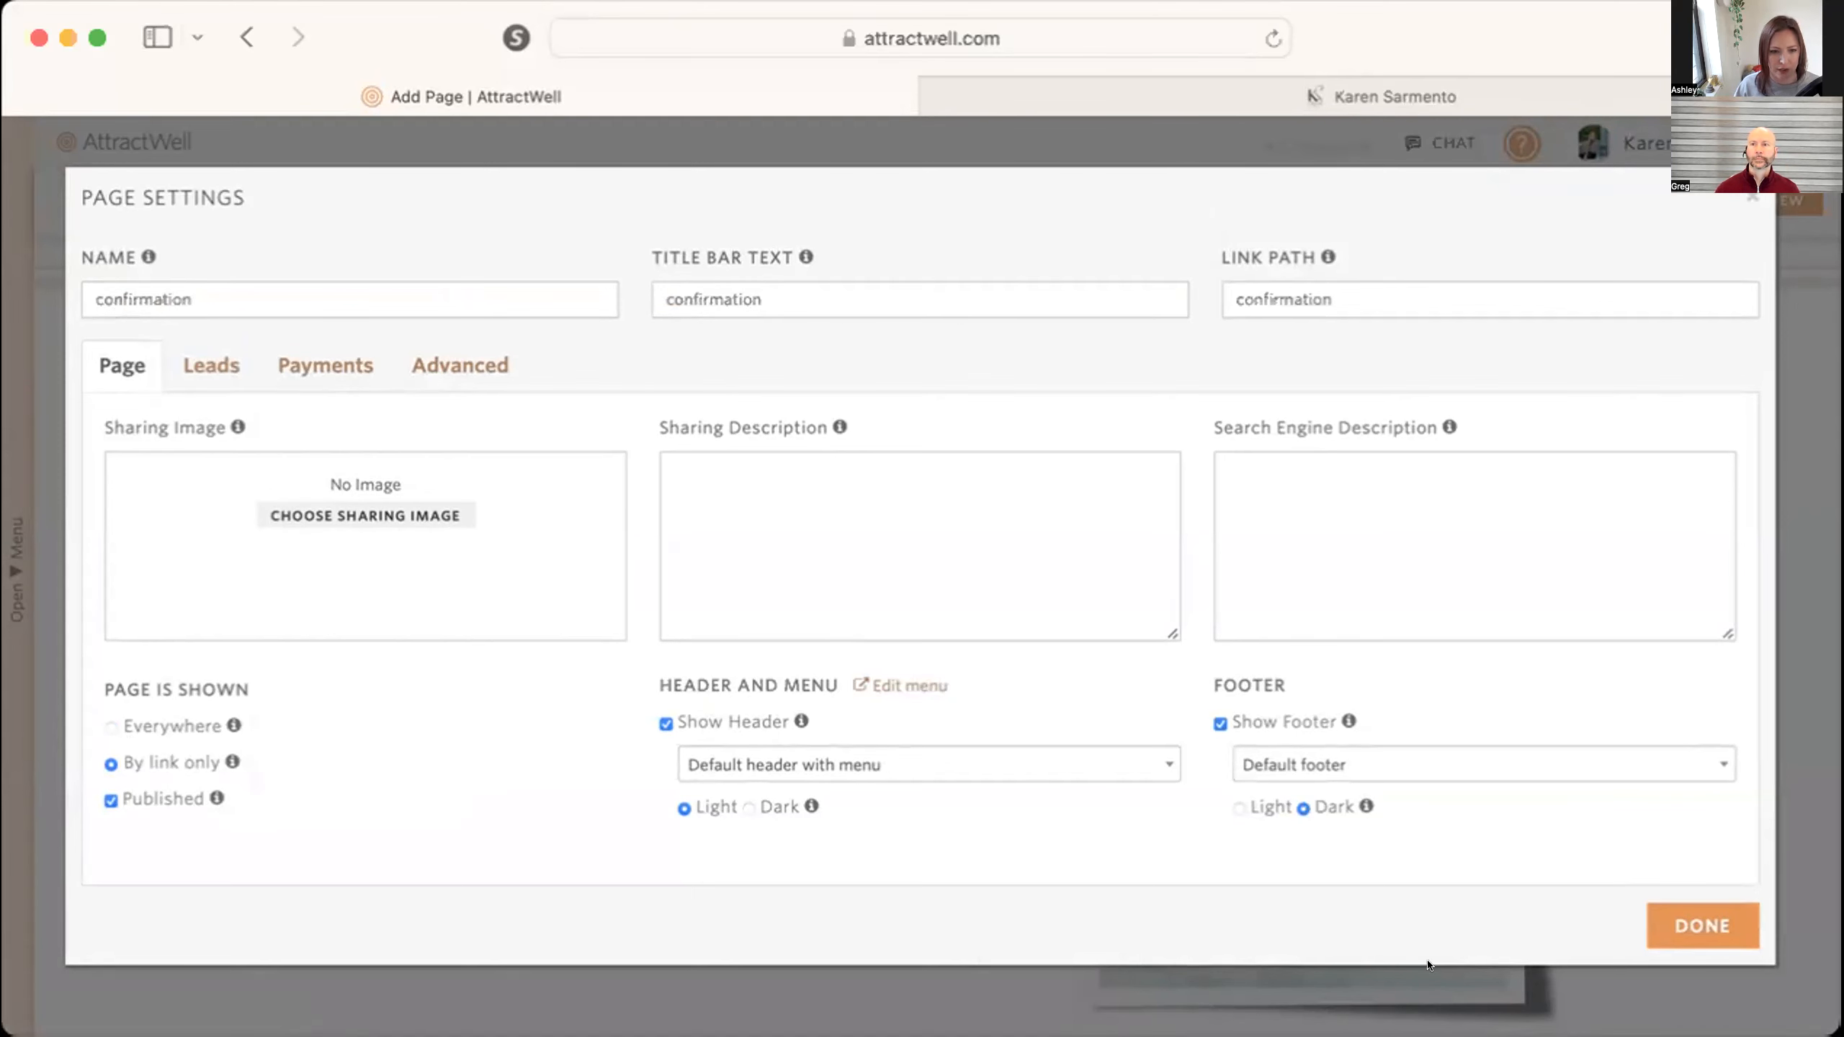
pyautogui.click(1699, 926)
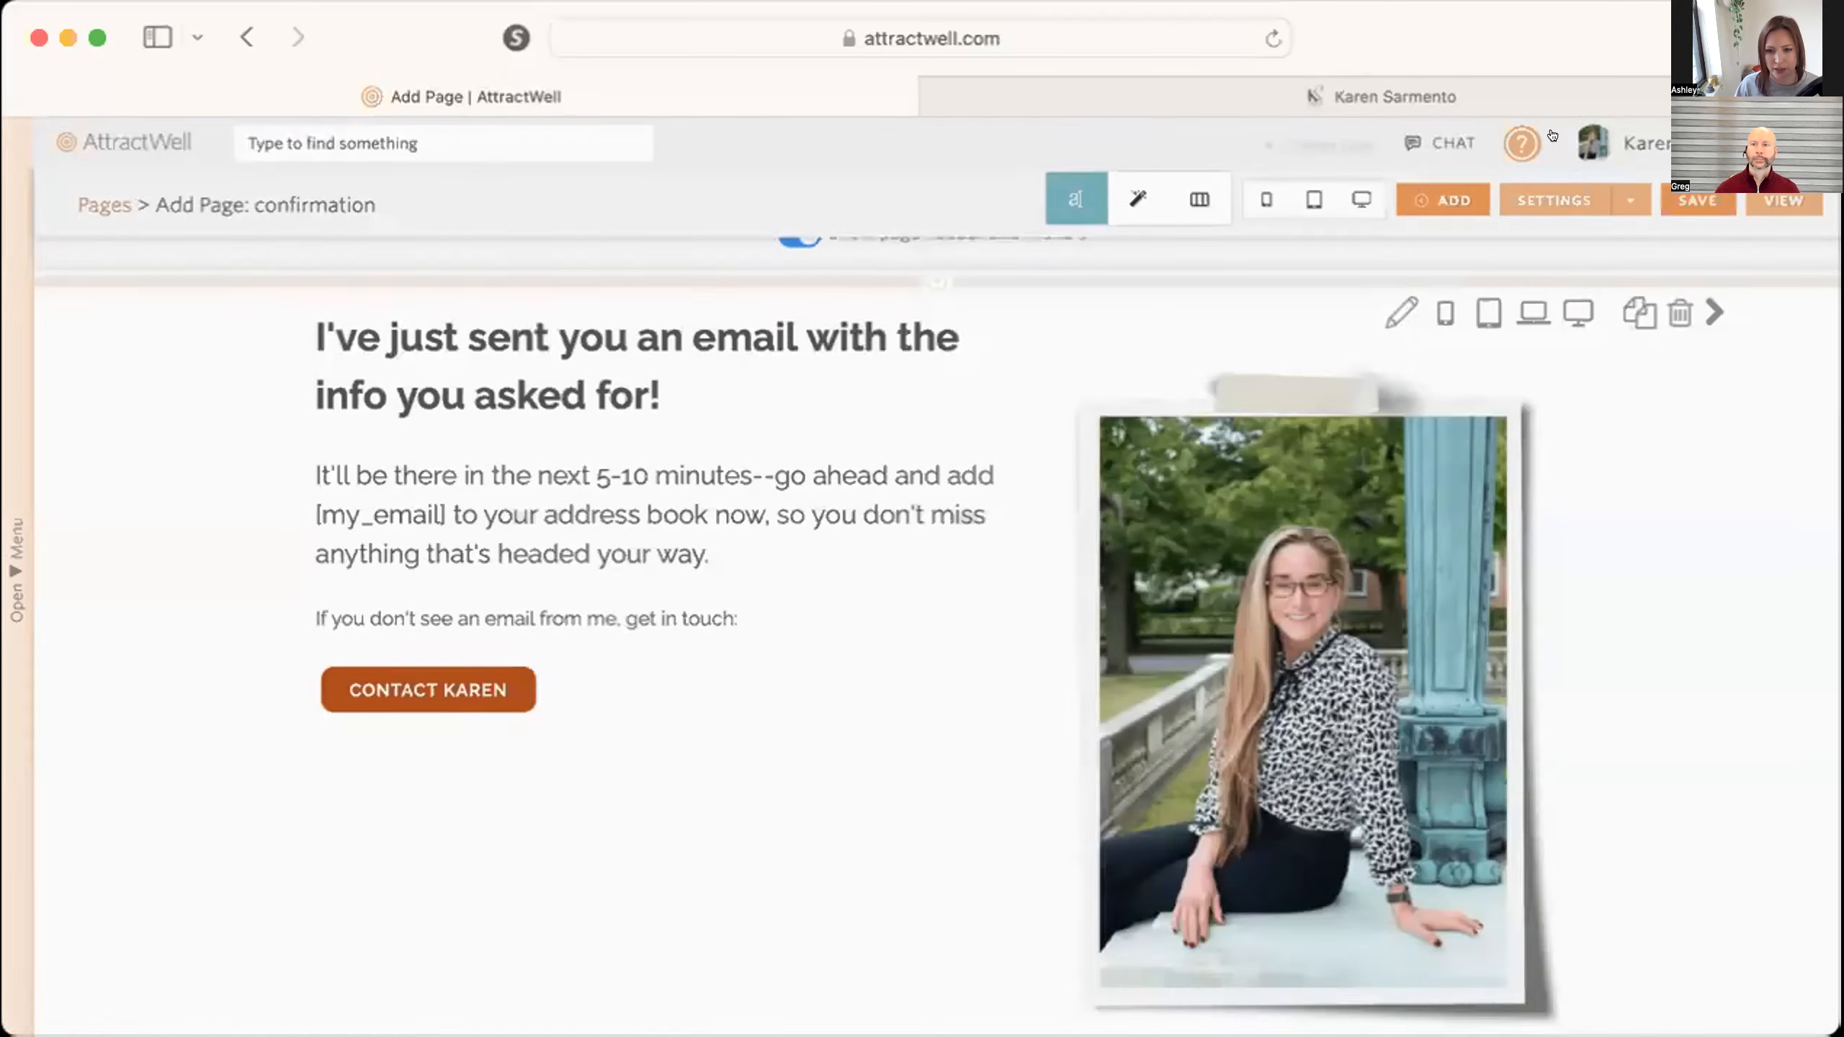
# Change the page's link path to "confirmation-page" and save the page.
pyautogui.click(1566, 190)
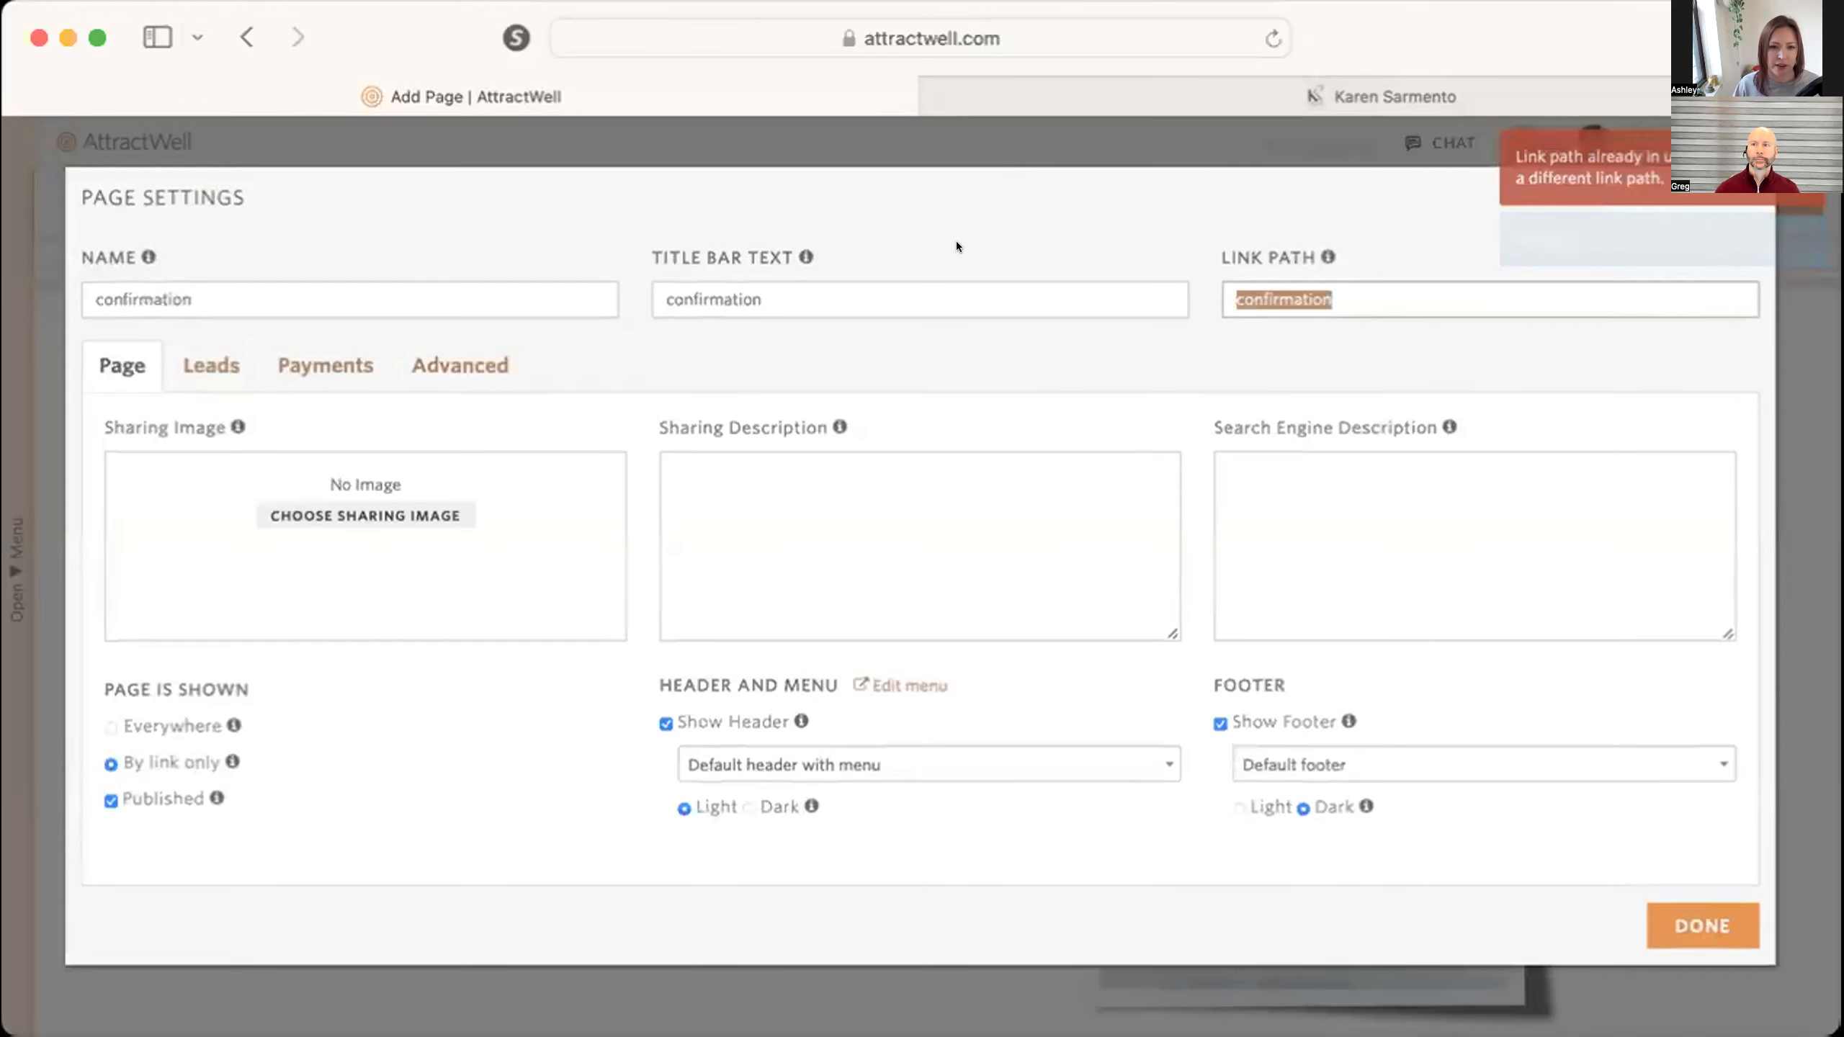
pyautogui.click(1358, 290)
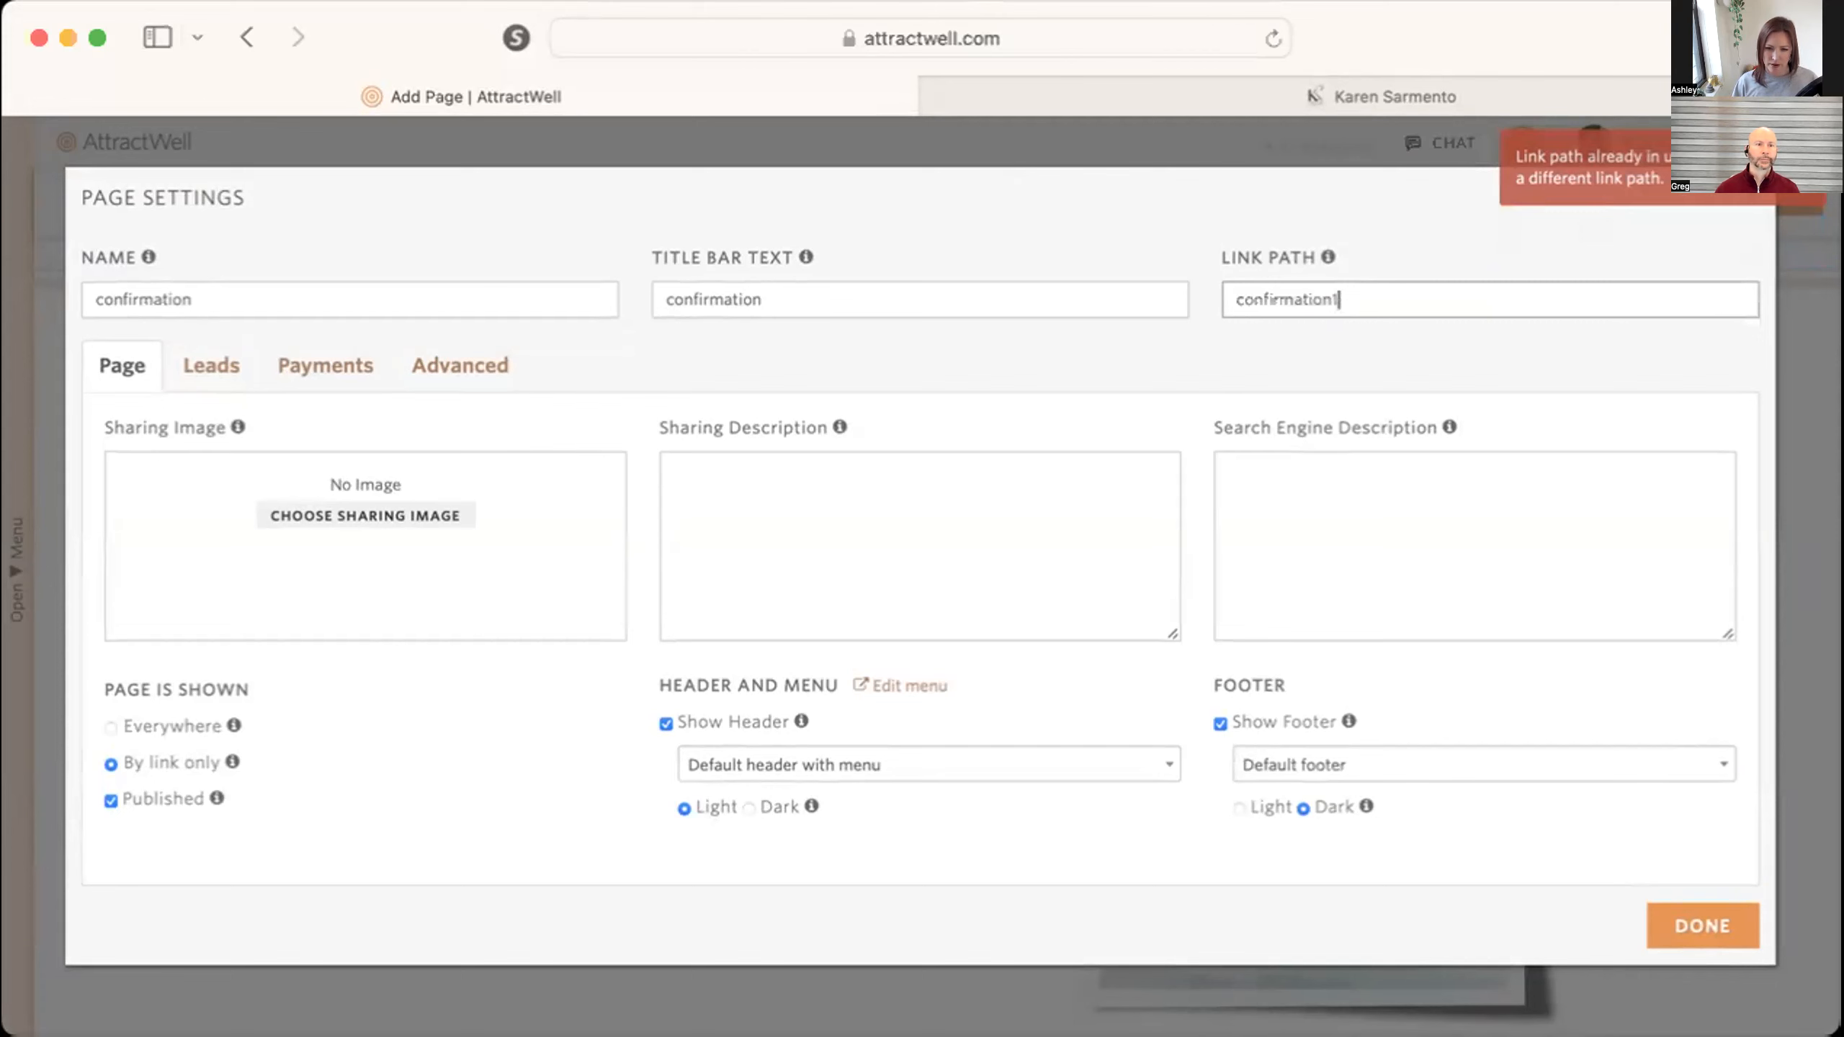
pyautogui.write('-')
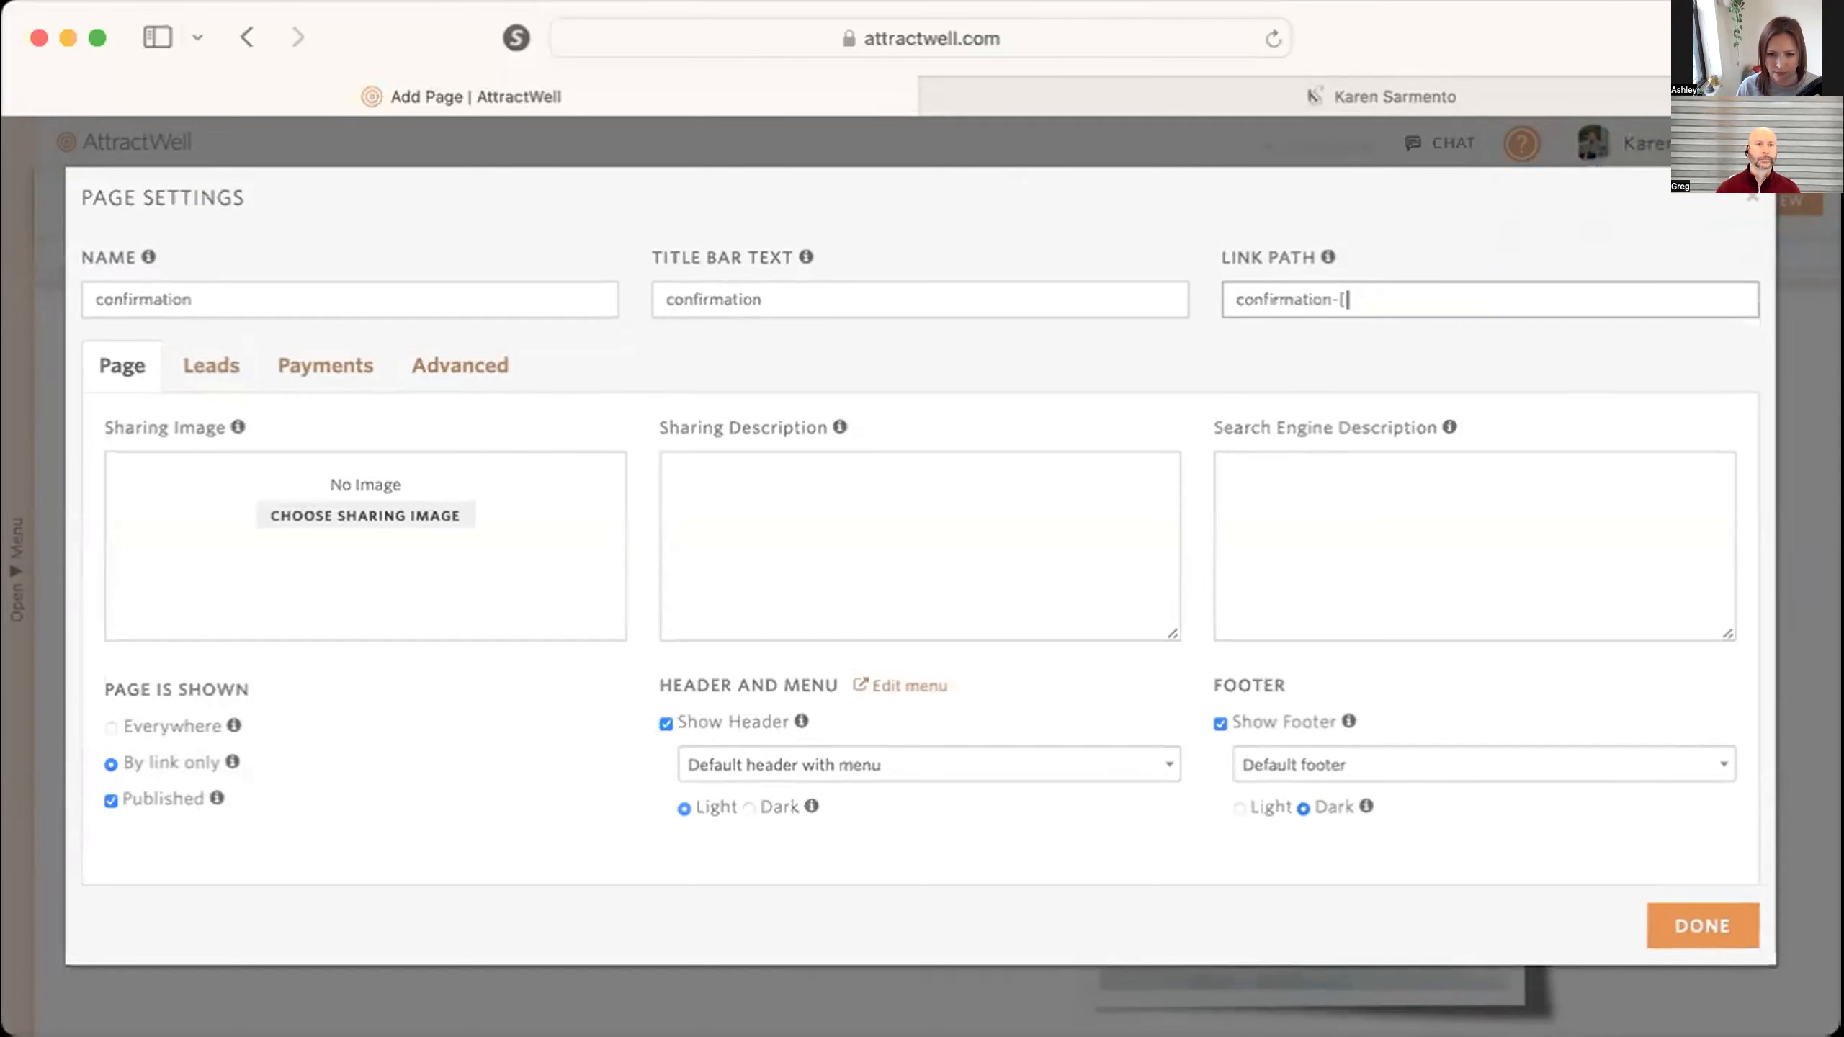
pyautogui.write('[age')
pyautogui.press('BackSpace')
pyautogui.press('BackSpace')
pyautogui.press('BackSpace')
pyautogui.press('BackSpace')
pyautogui.write('page')
pyautogui.click(1702, 925)
pyautogui.click(1715, 199)
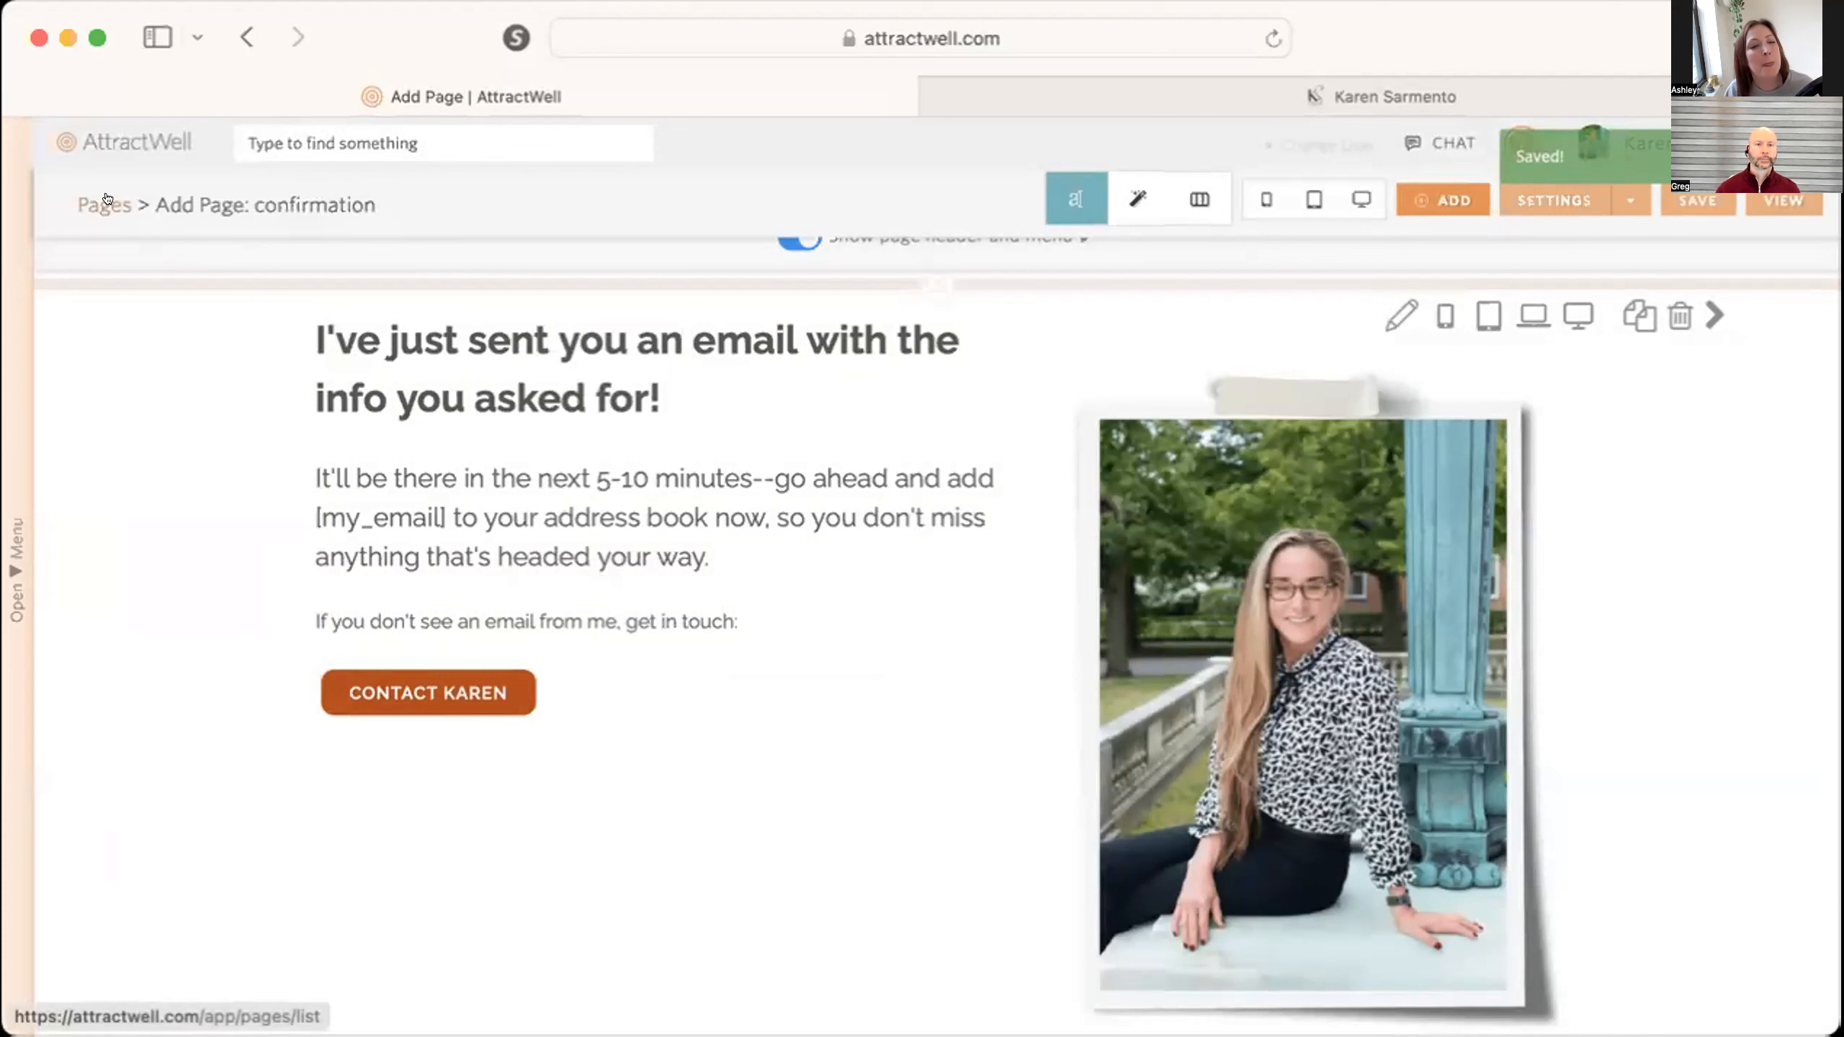
# Open the contact campaigns list and look through the existing campaigns.
pyautogui.click(11, 550)
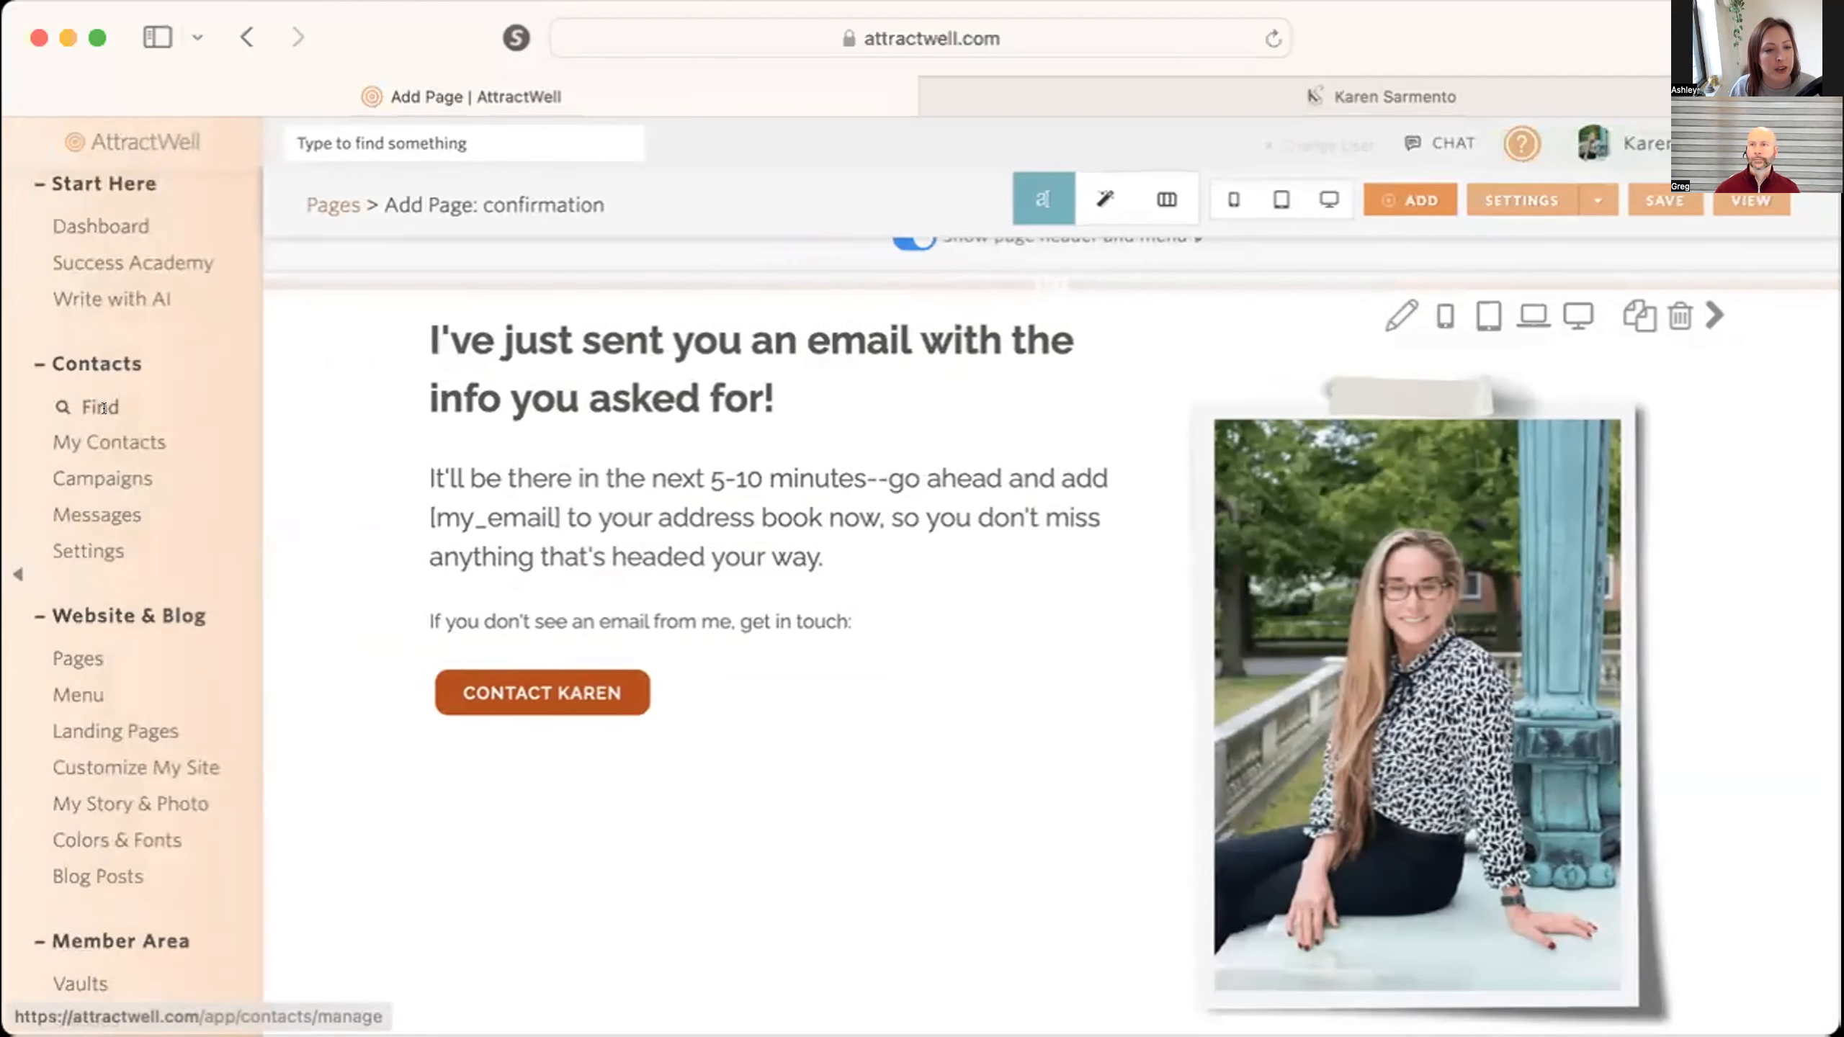
pyautogui.click(103, 478)
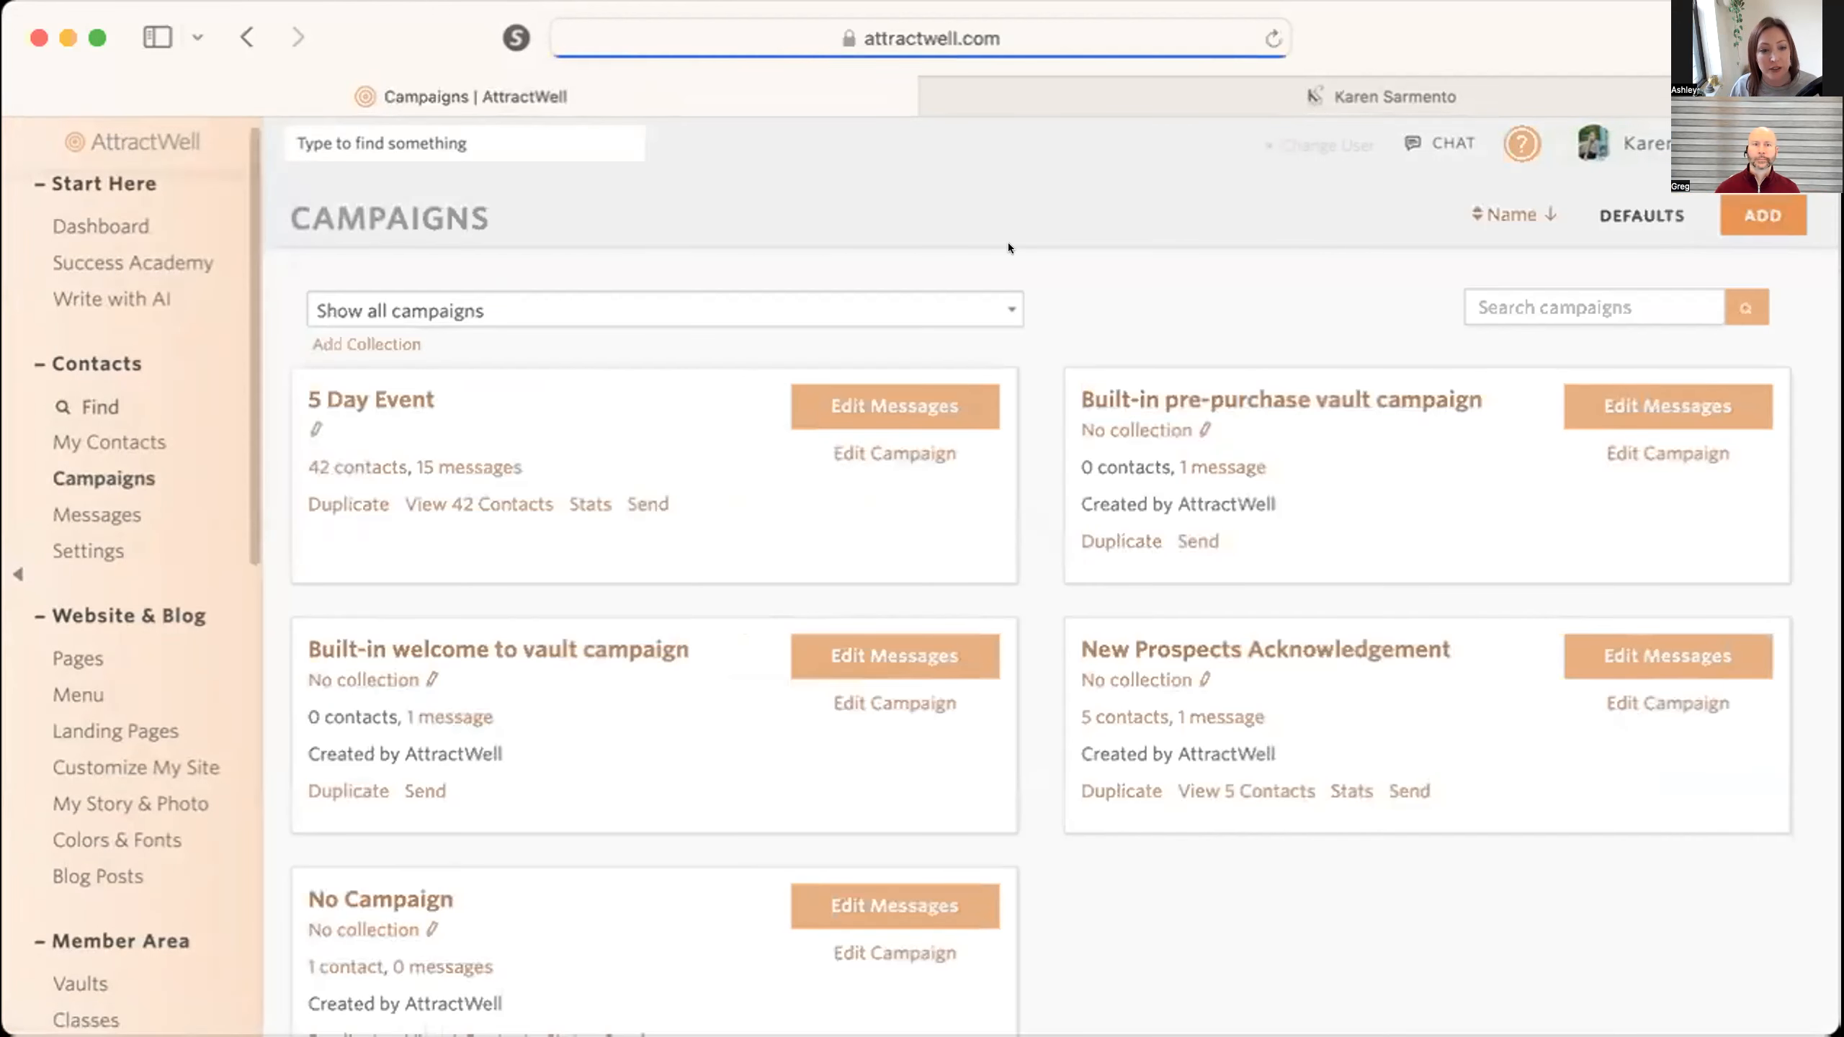
pyautogui.scroll(-3, 590, 543)
pyautogui.scroll(3, 591, 548)
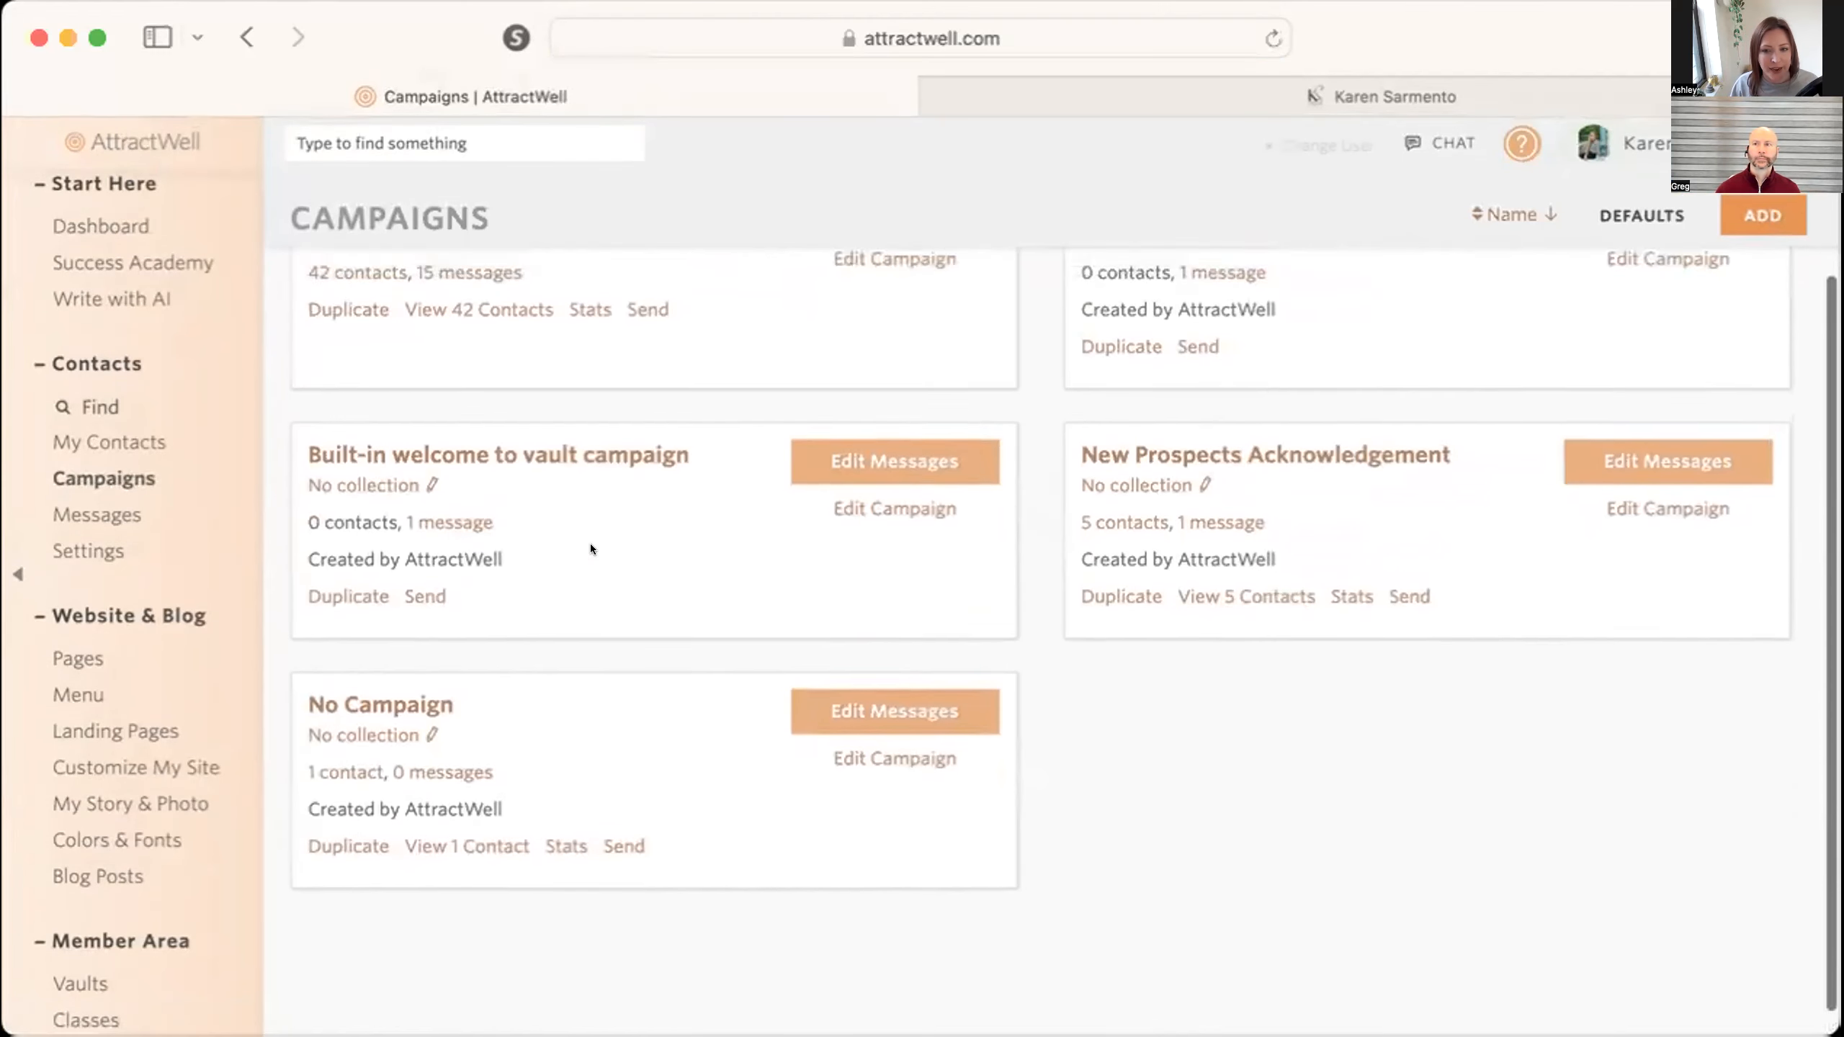
# Create a campaign named "Self Image Transformation" with the same contact-facing name, sent by "Email preferred".
pyautogui.click(1749, 206)
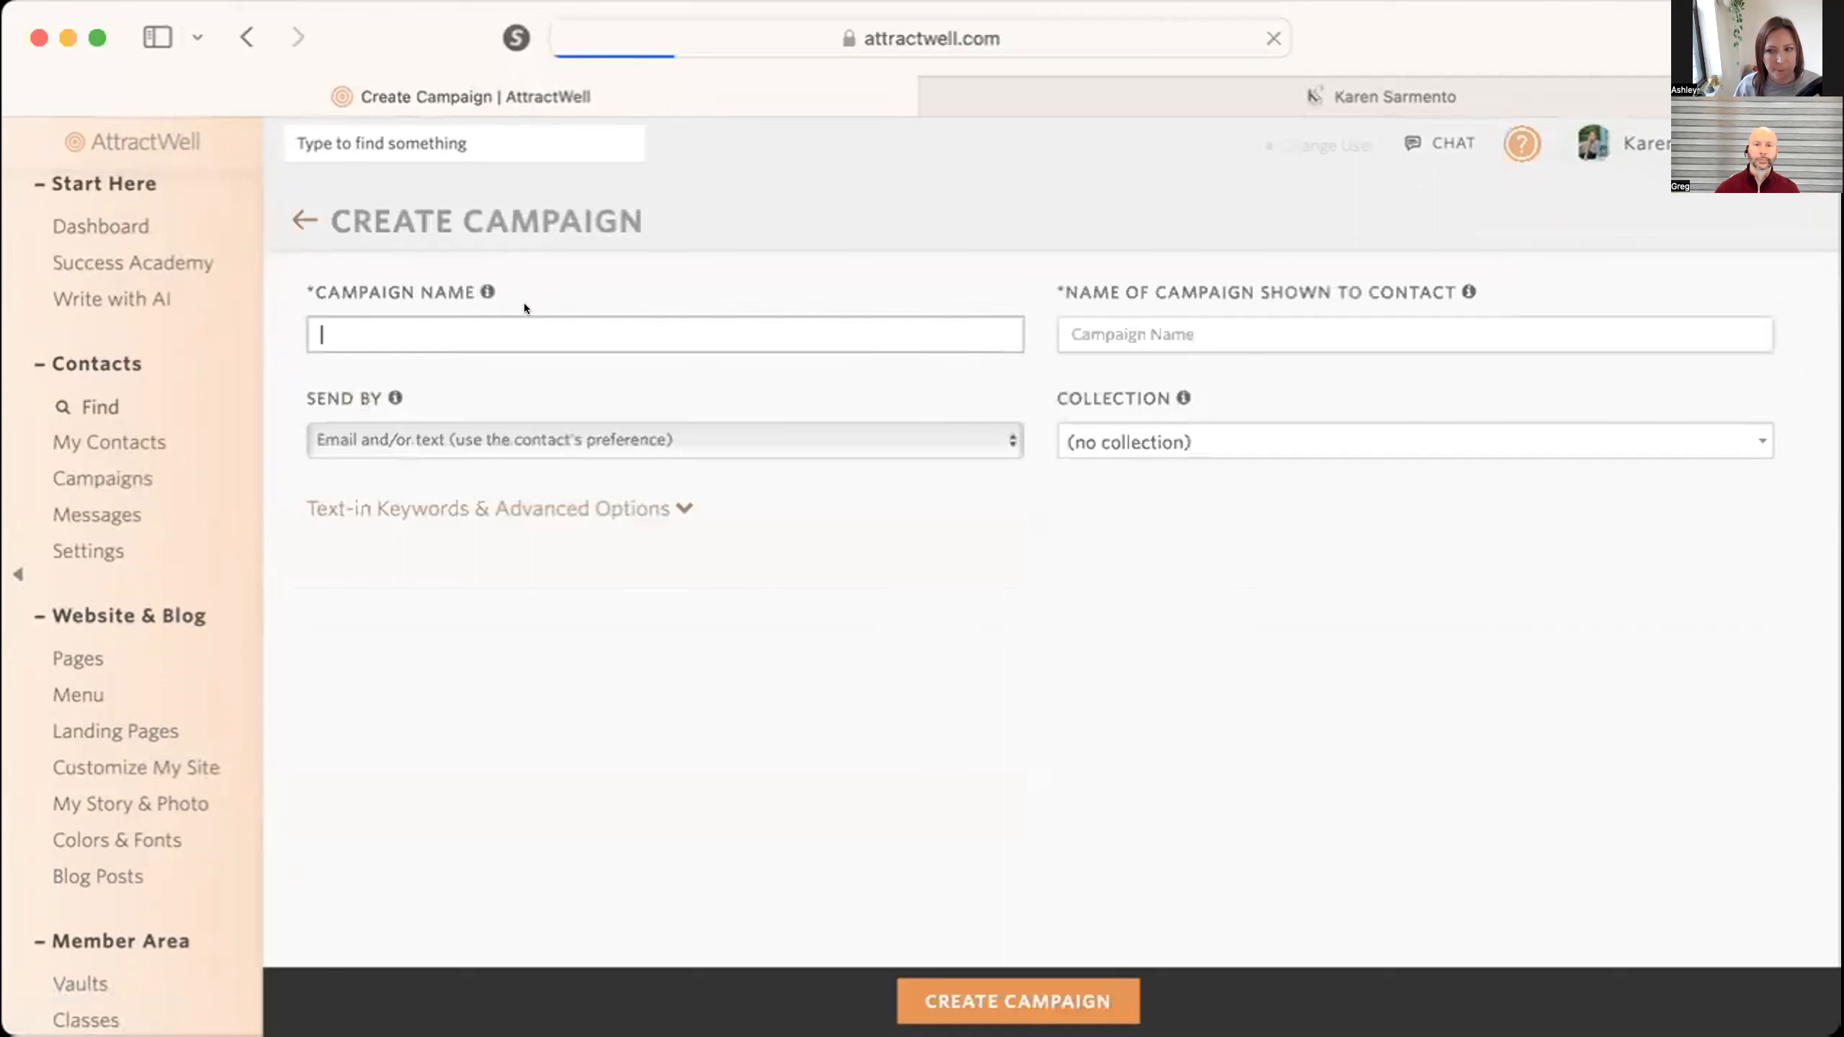
pyautogui.write('S')
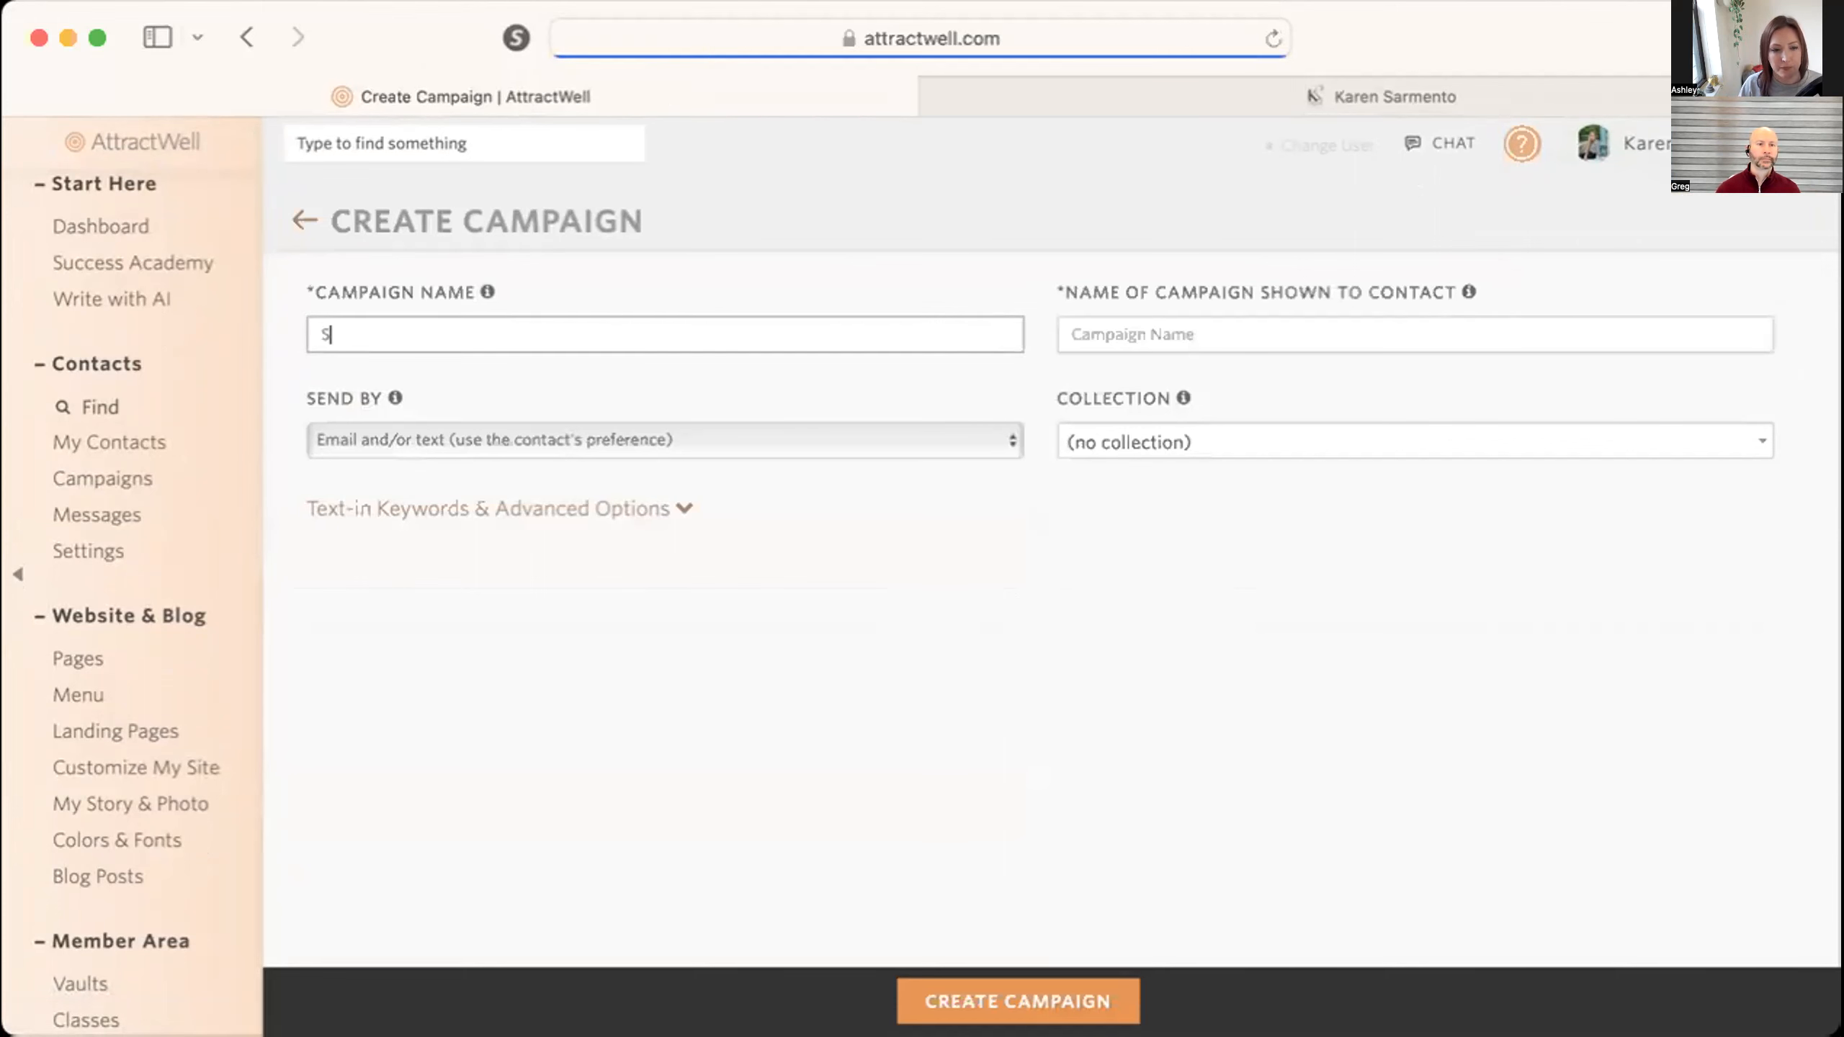
pyautogui.write('elf Image Transformation')
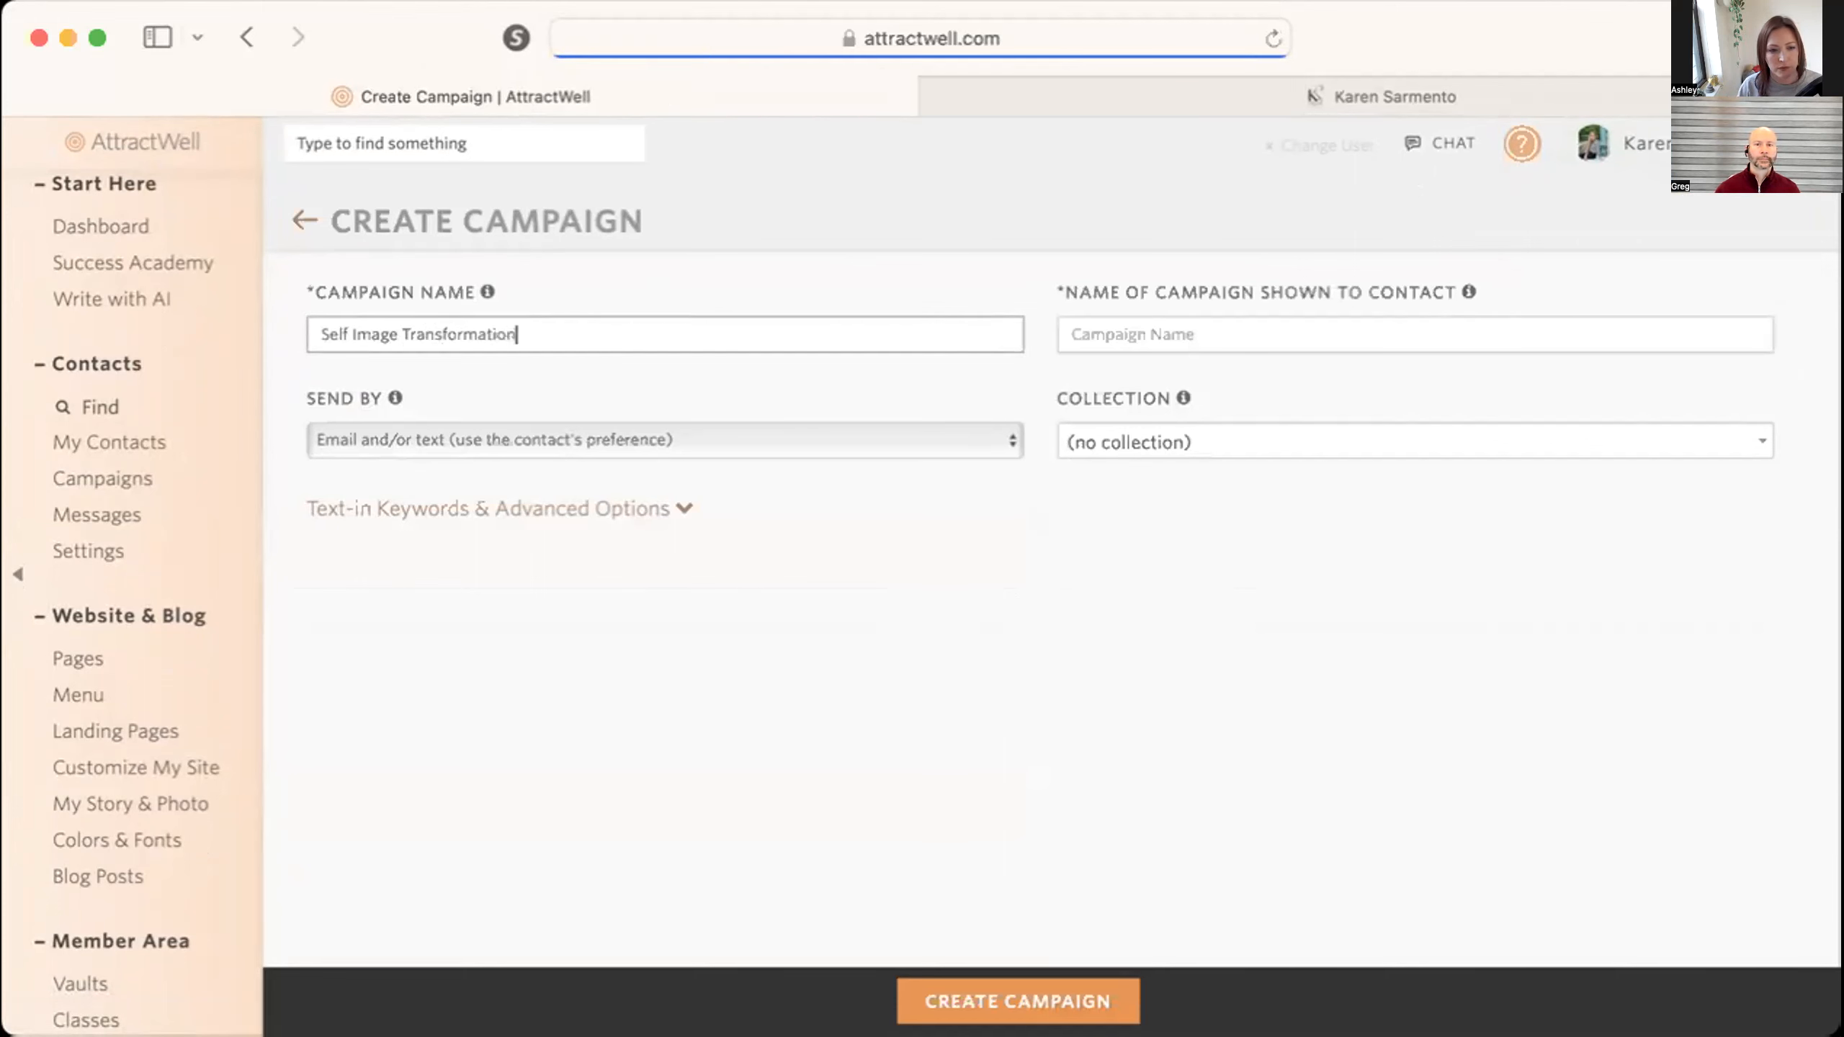
pyautogui.press('Tab')
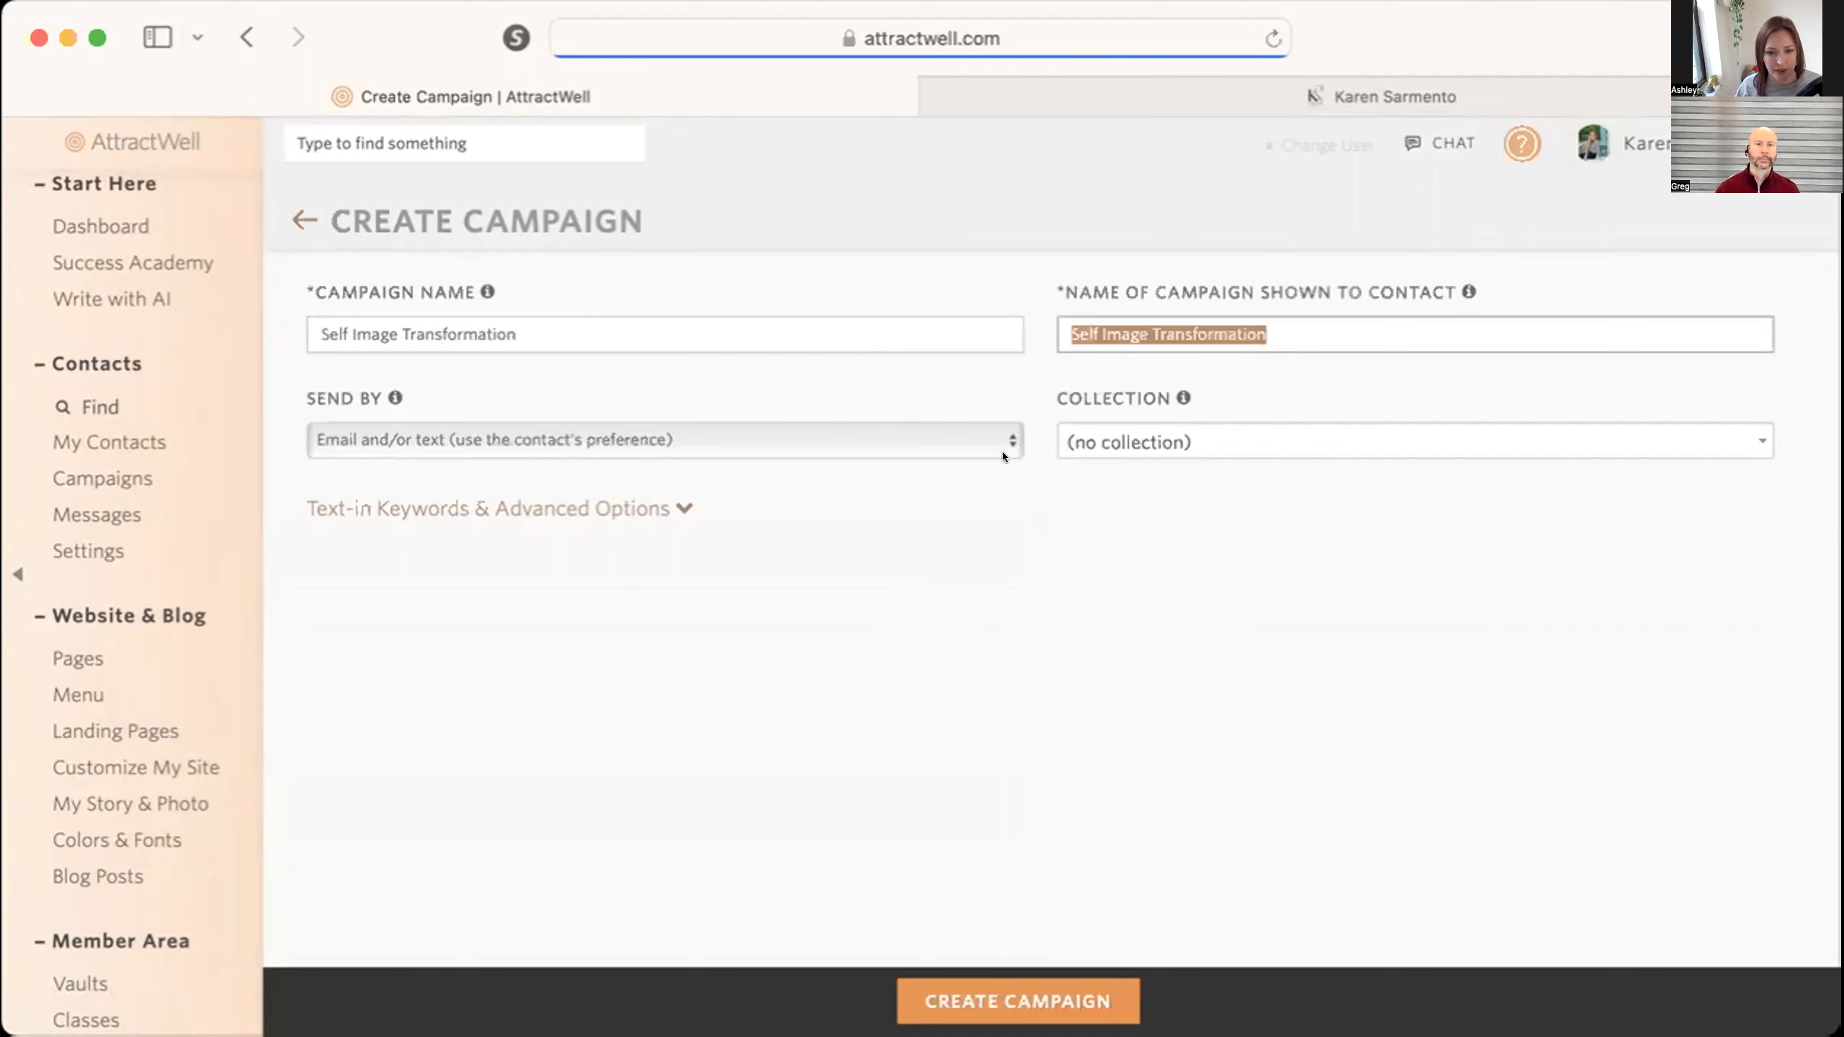
pyautogui.click(819, 430)
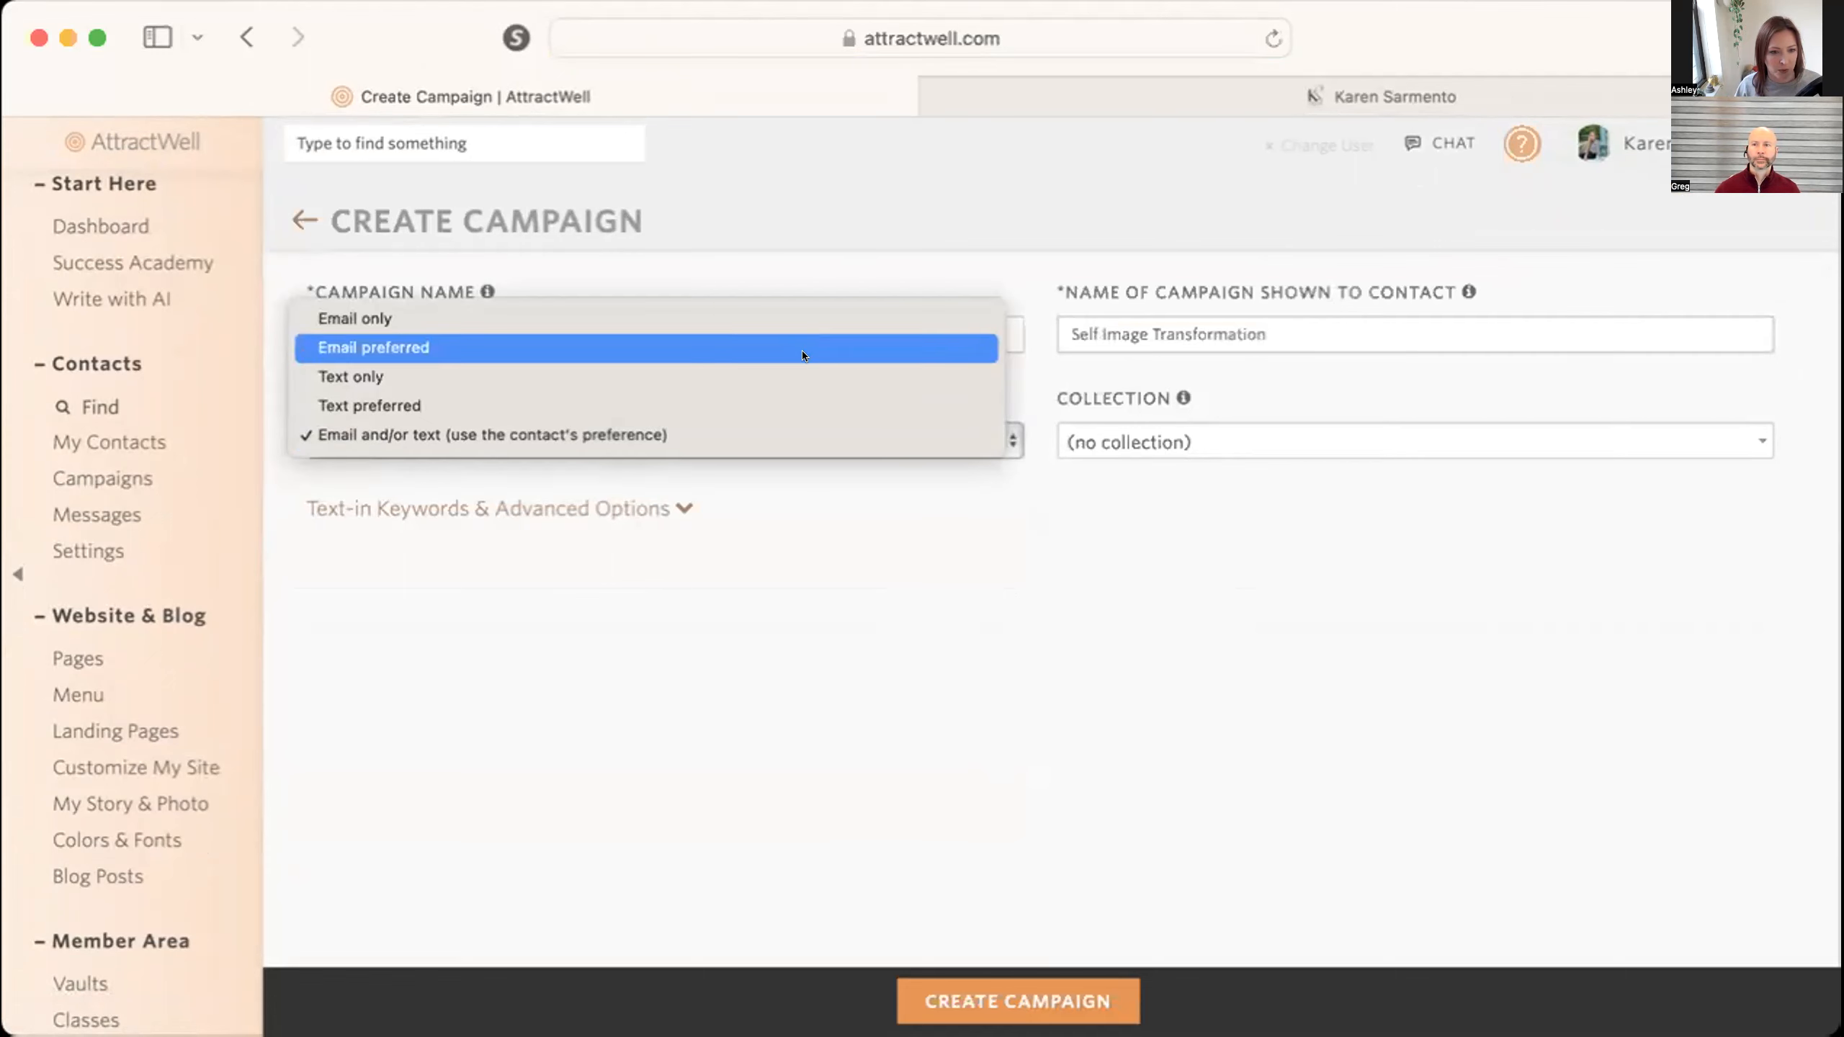
pyautogui.click(801, 347)
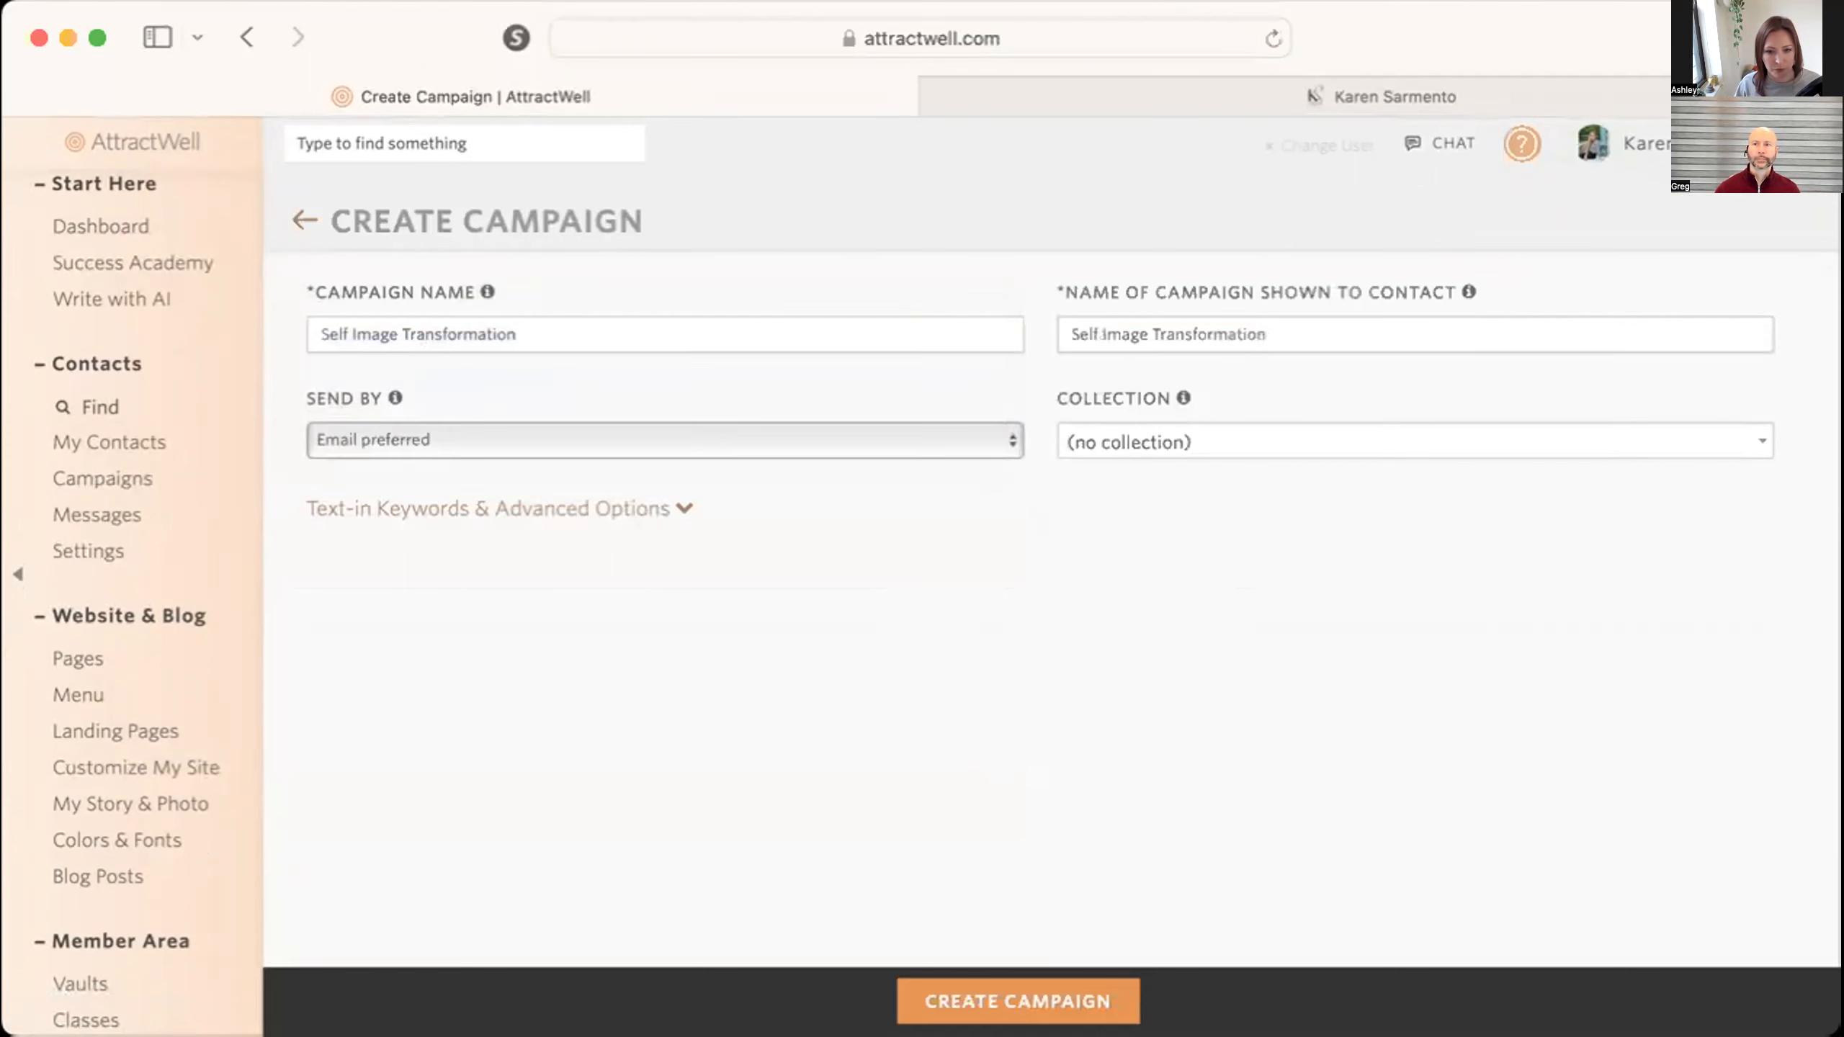
pyautogui.click(1019, 1010)
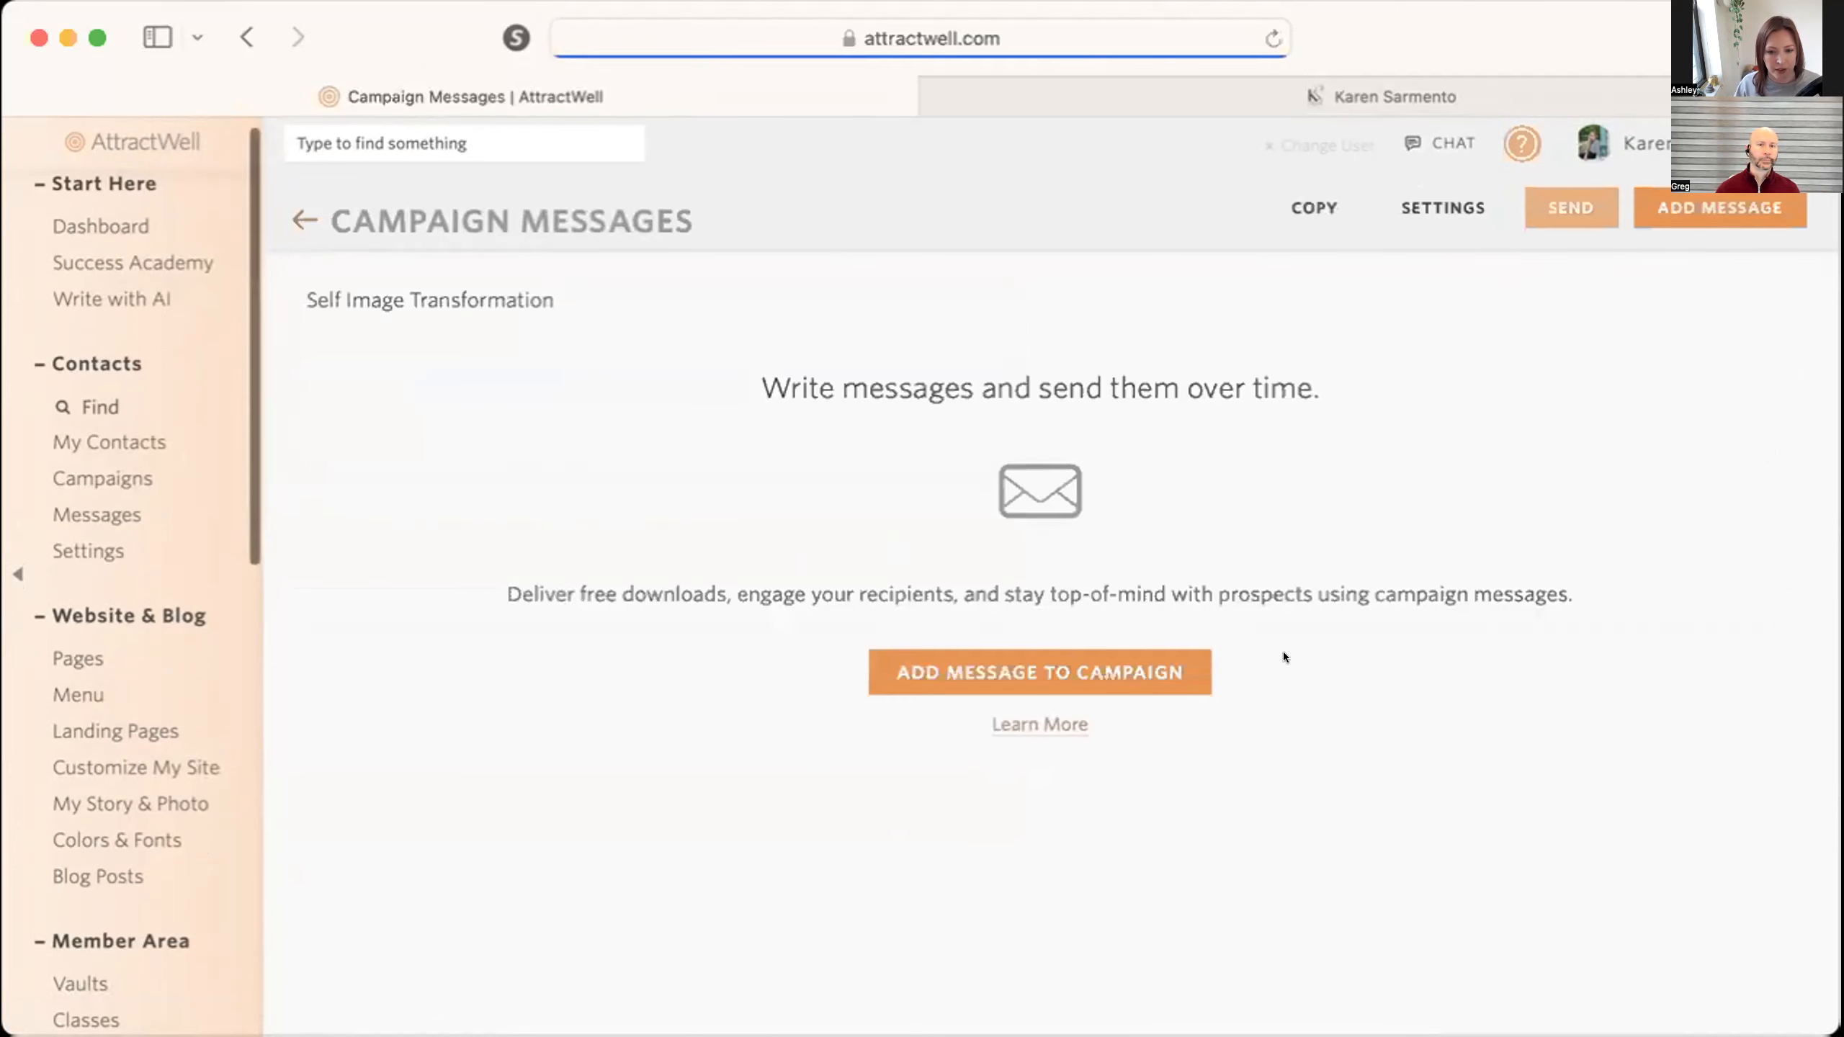
# Add a message to the campaign with the subject "Here's your video, [contact_first_name]!".
pyautogui.click(1170, 656)
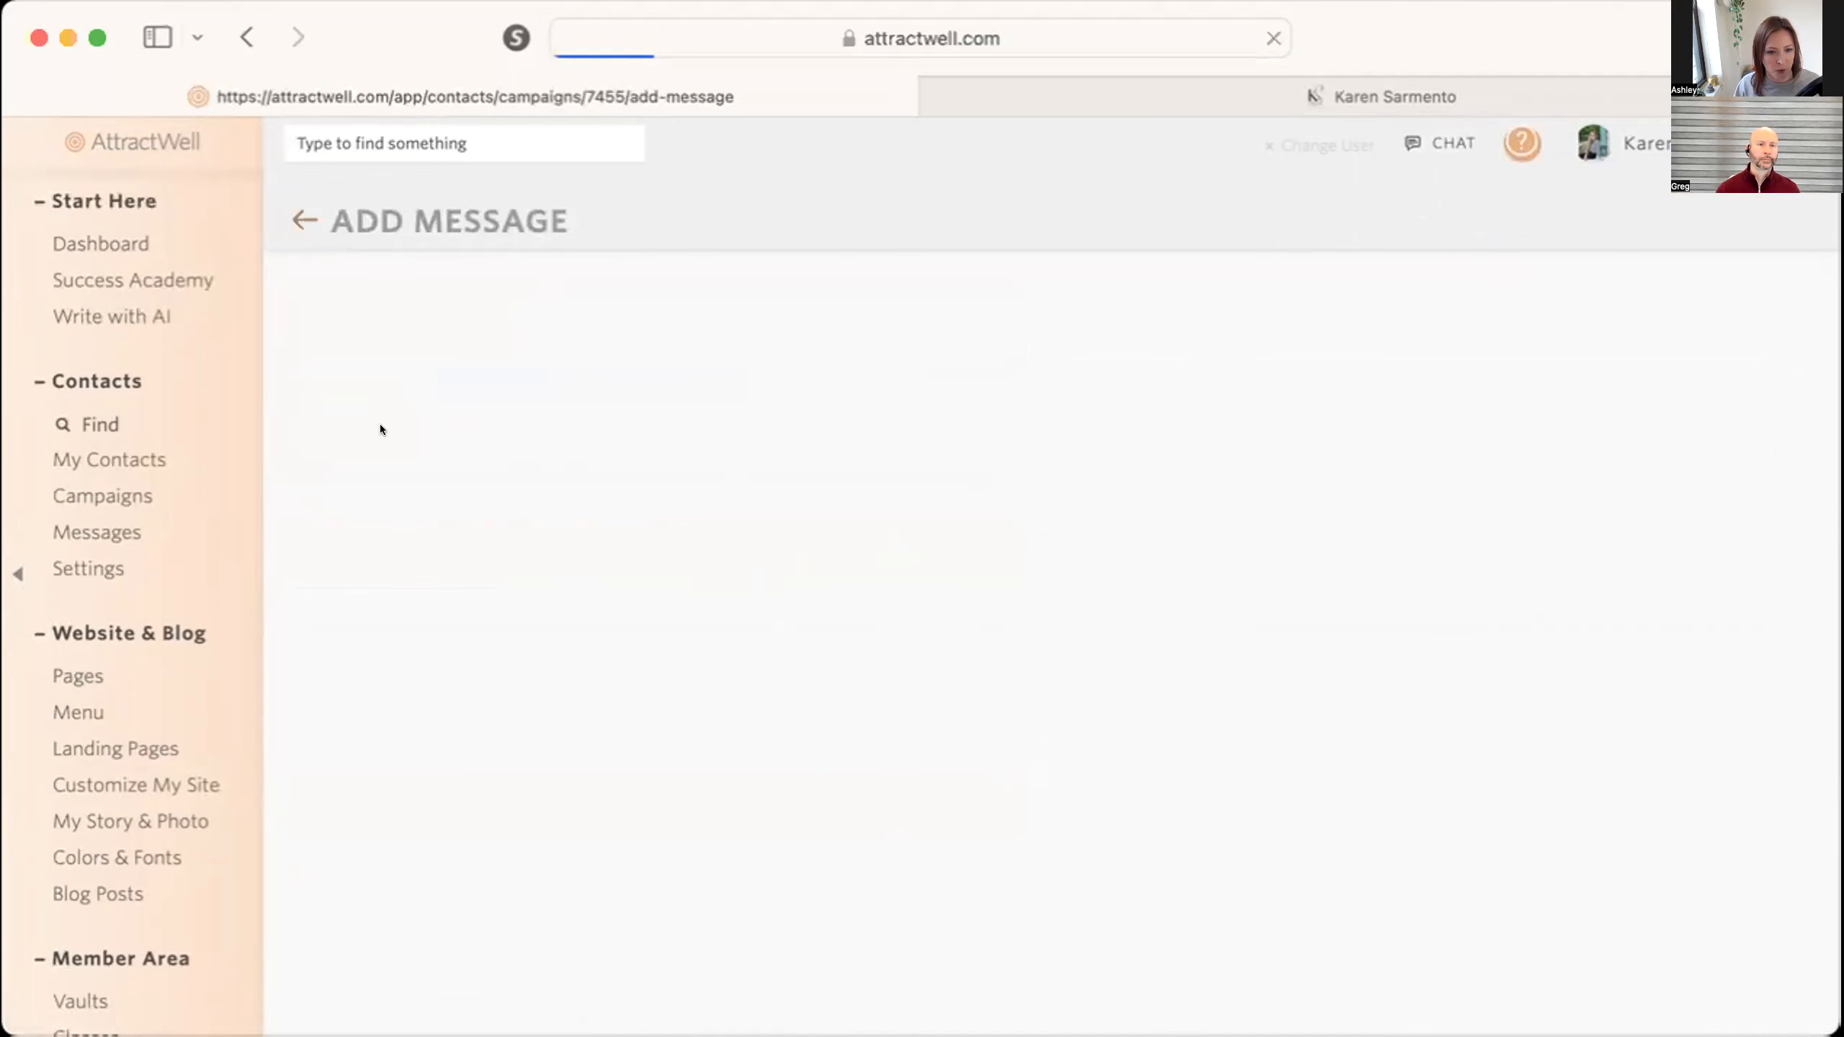
pyautogui.write("Here's your video")
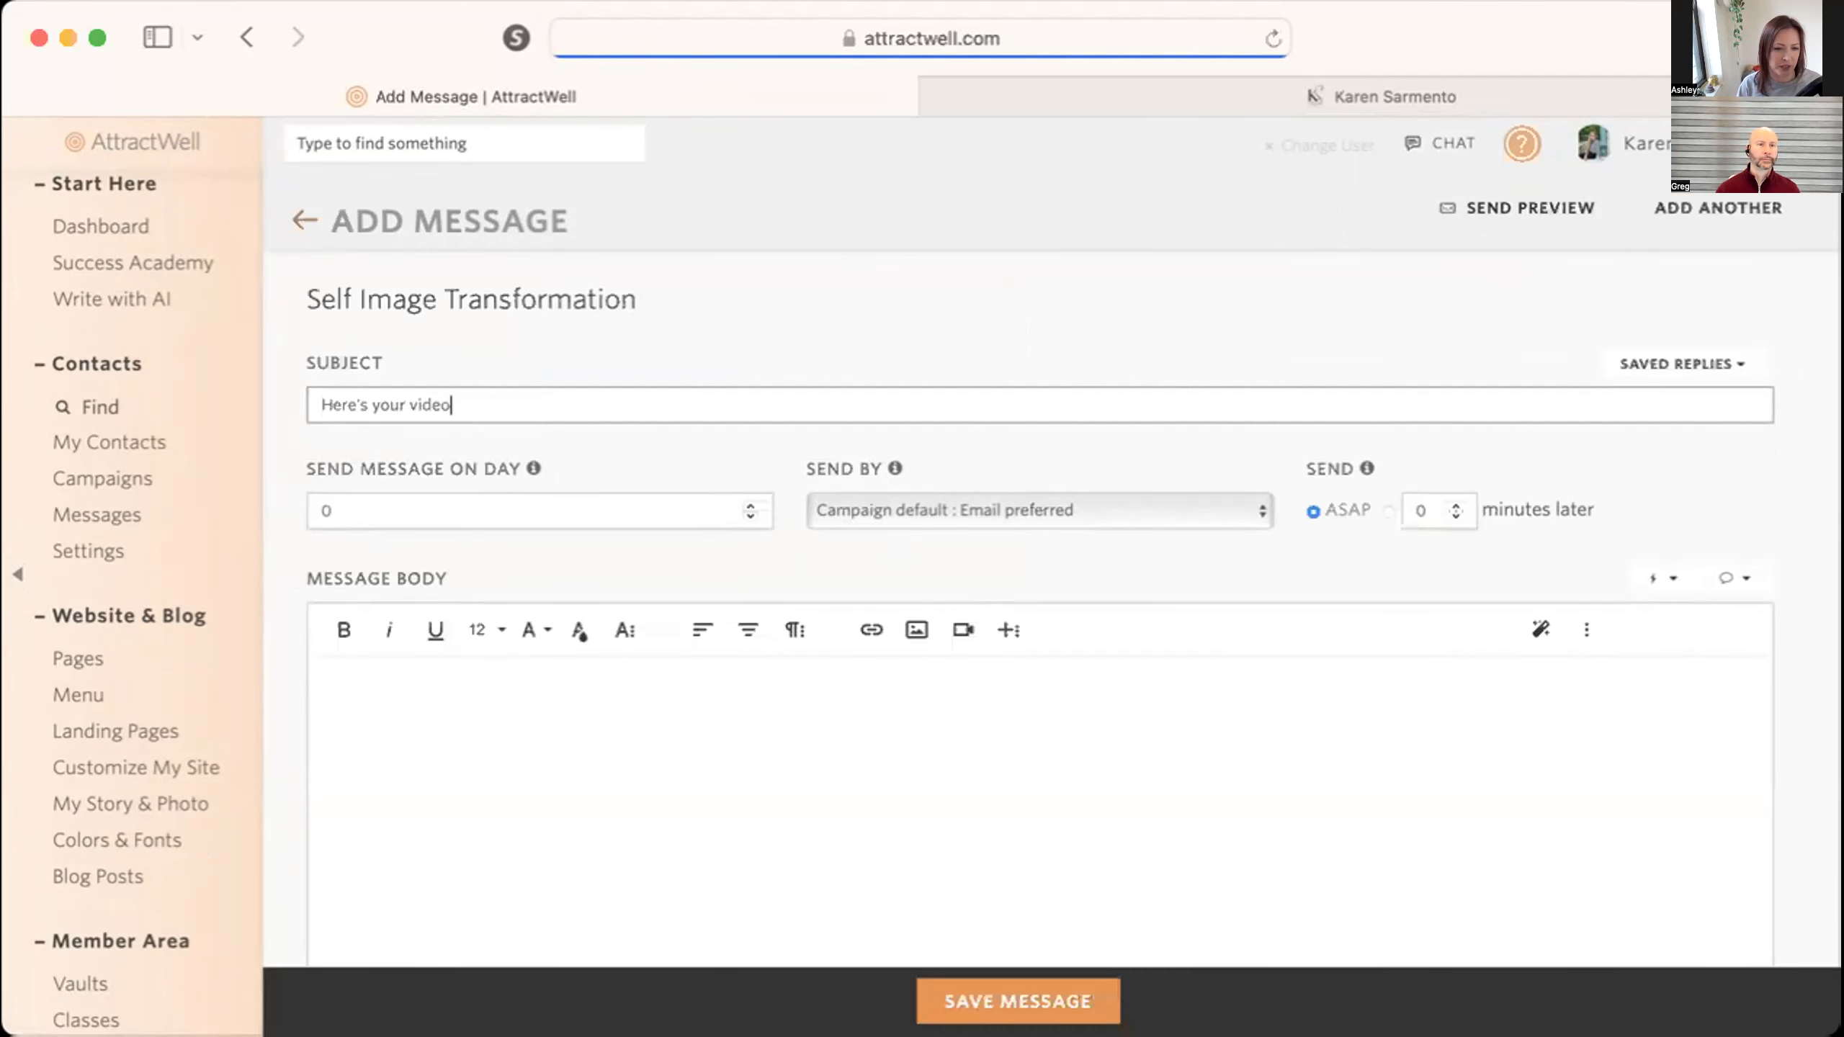
pyautogui.write(', [contact_first_nae')
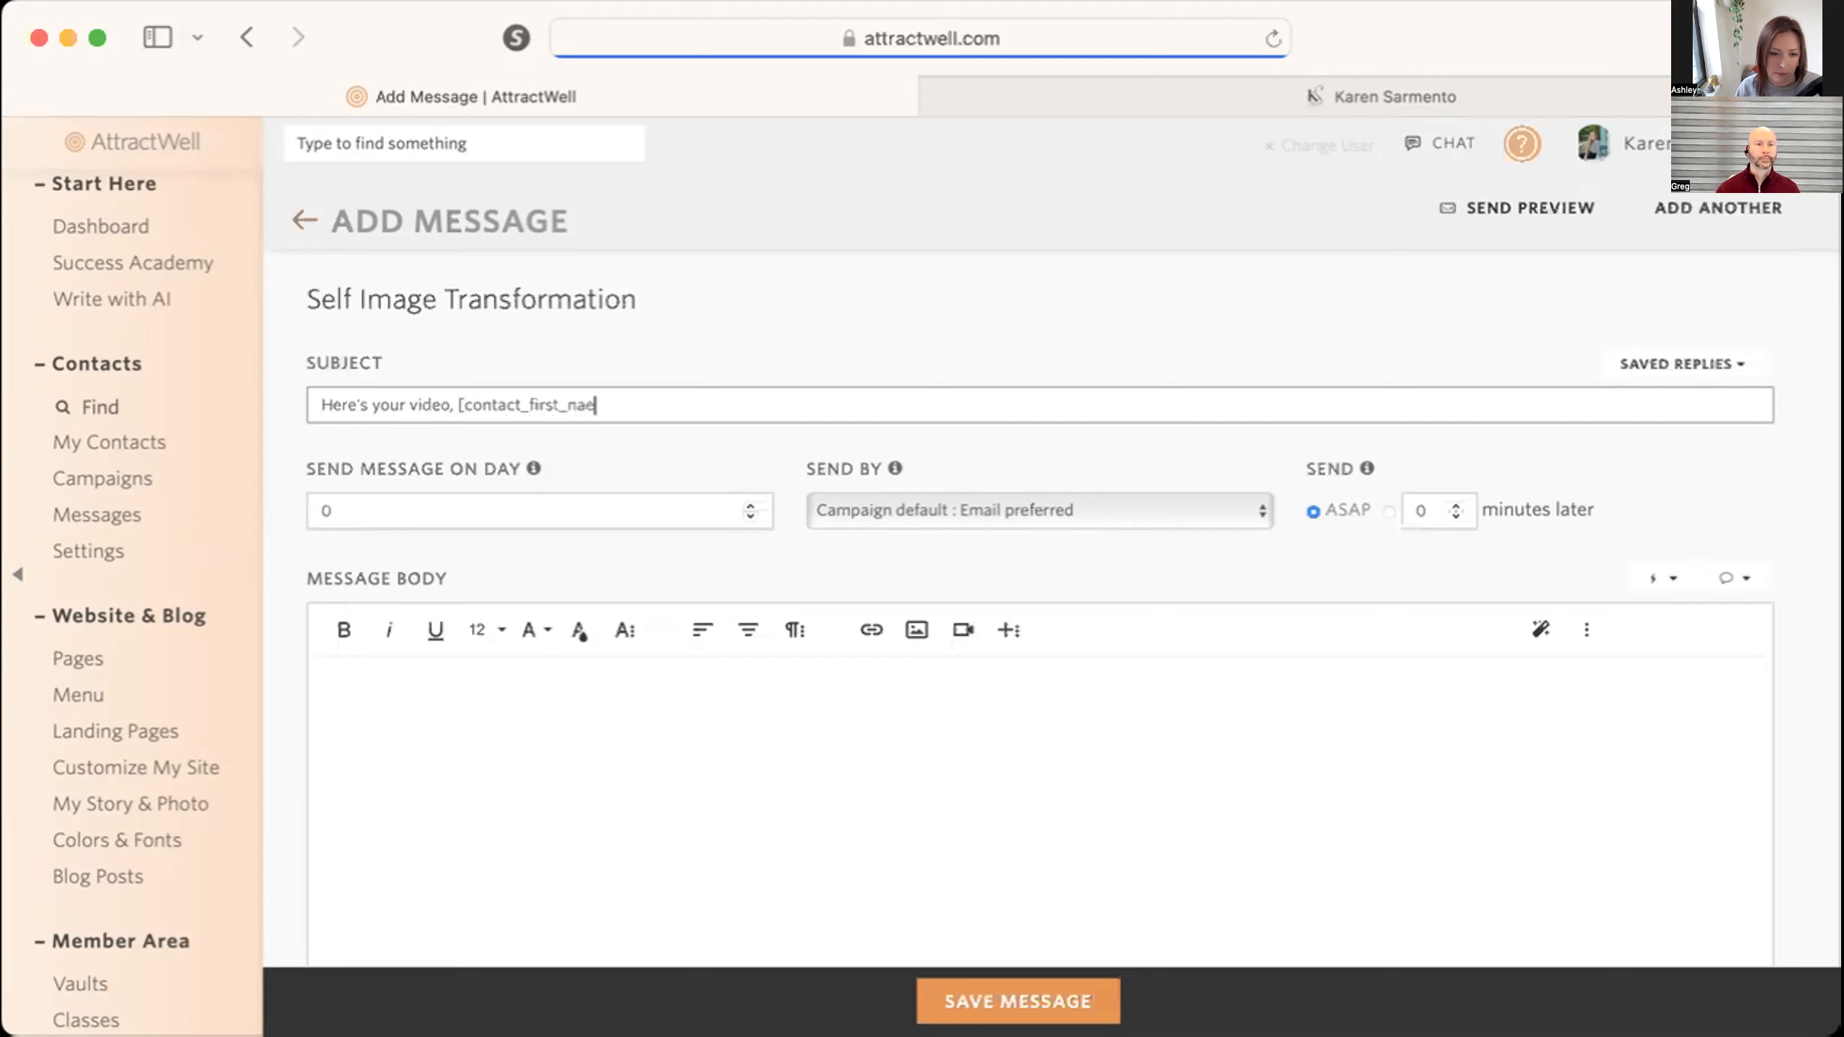
pyautogui.press('BackSpace')
pyautogui.write('m3')
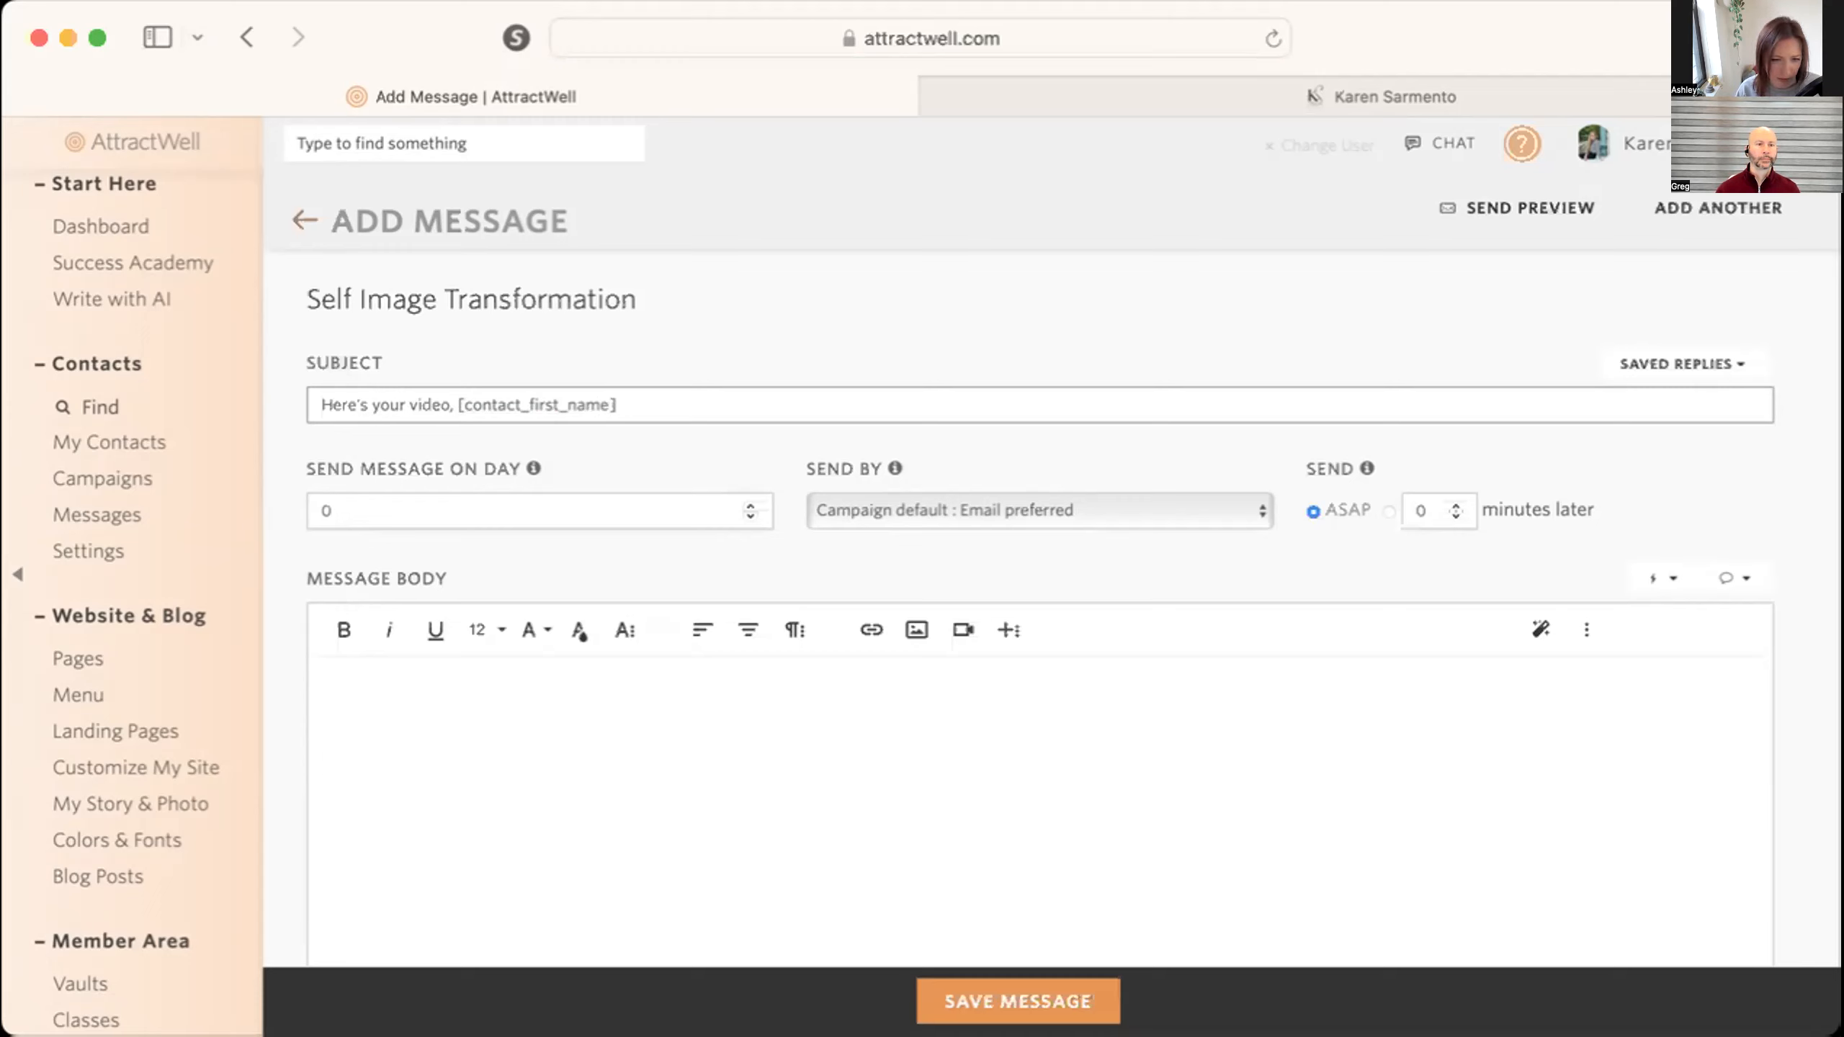
# Begin the message body with the greeting "Hi" followed by the contact's first name field tag and a comma.
pyautogui.write('Hi')
pyautogui.click(1715, 576)
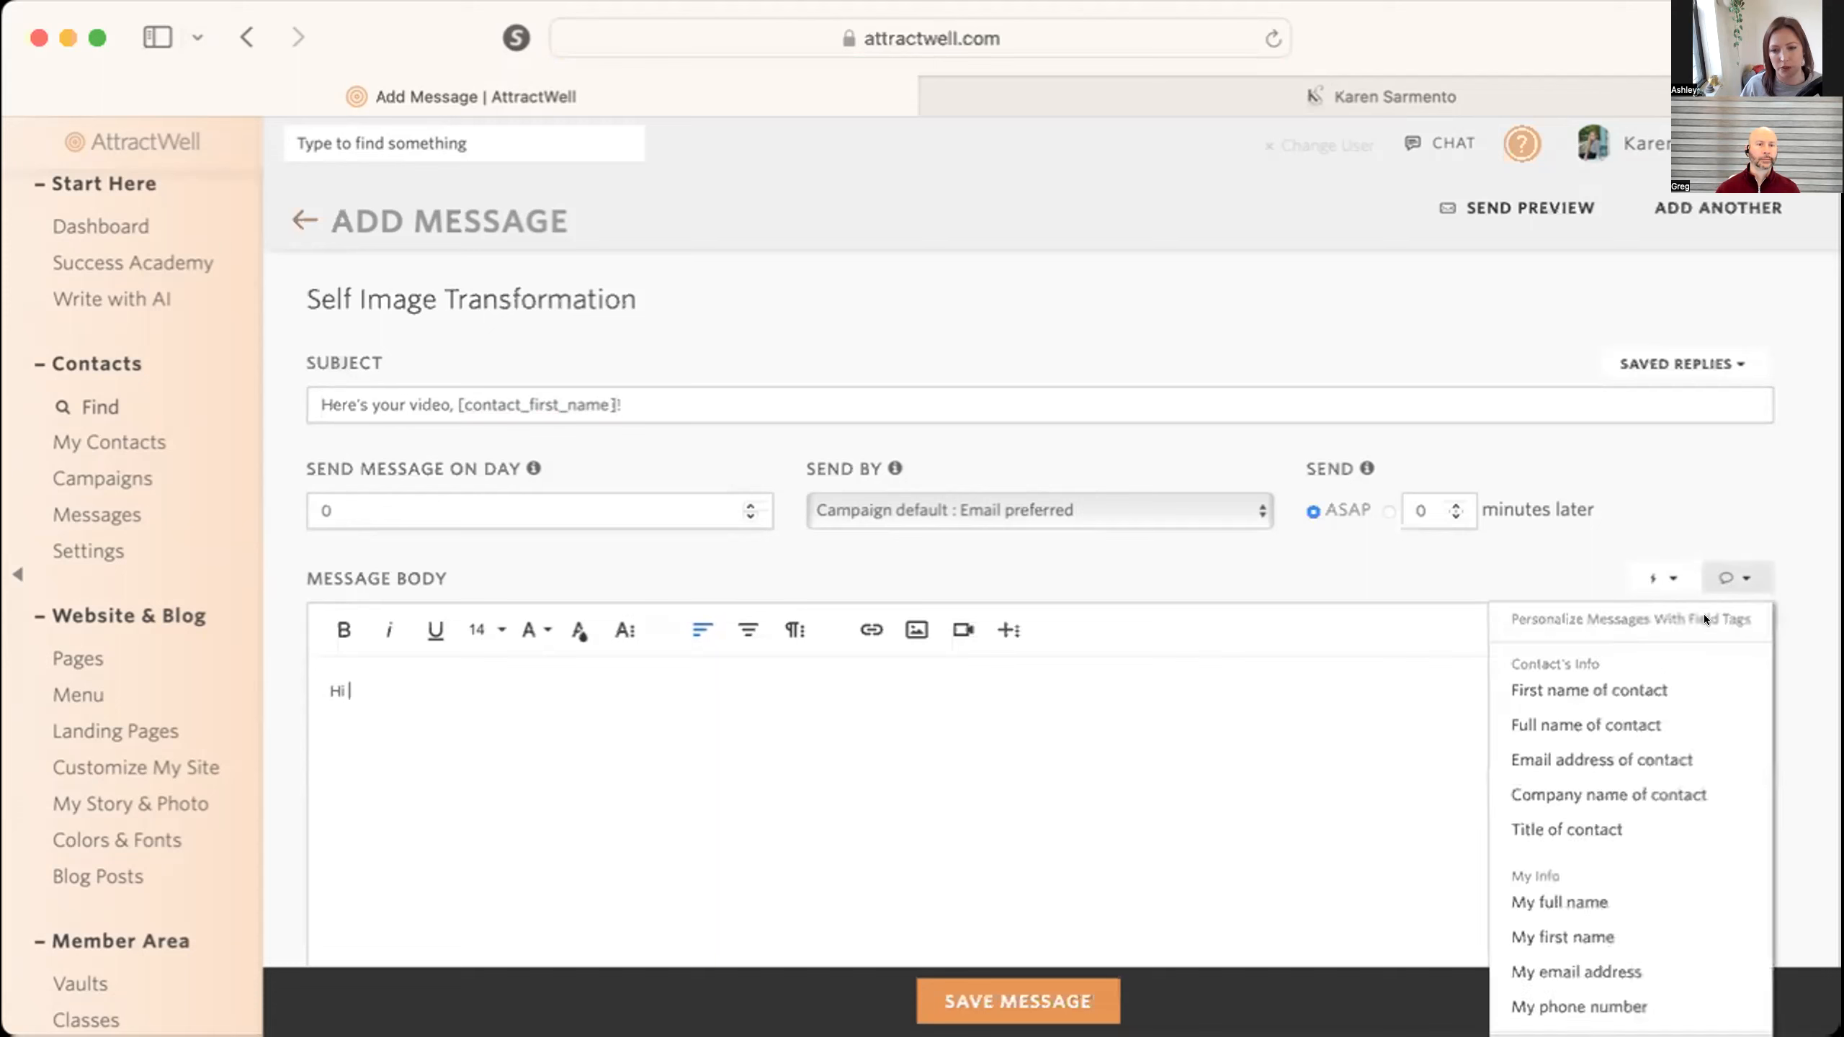
pyautogui.click(1639, 679)
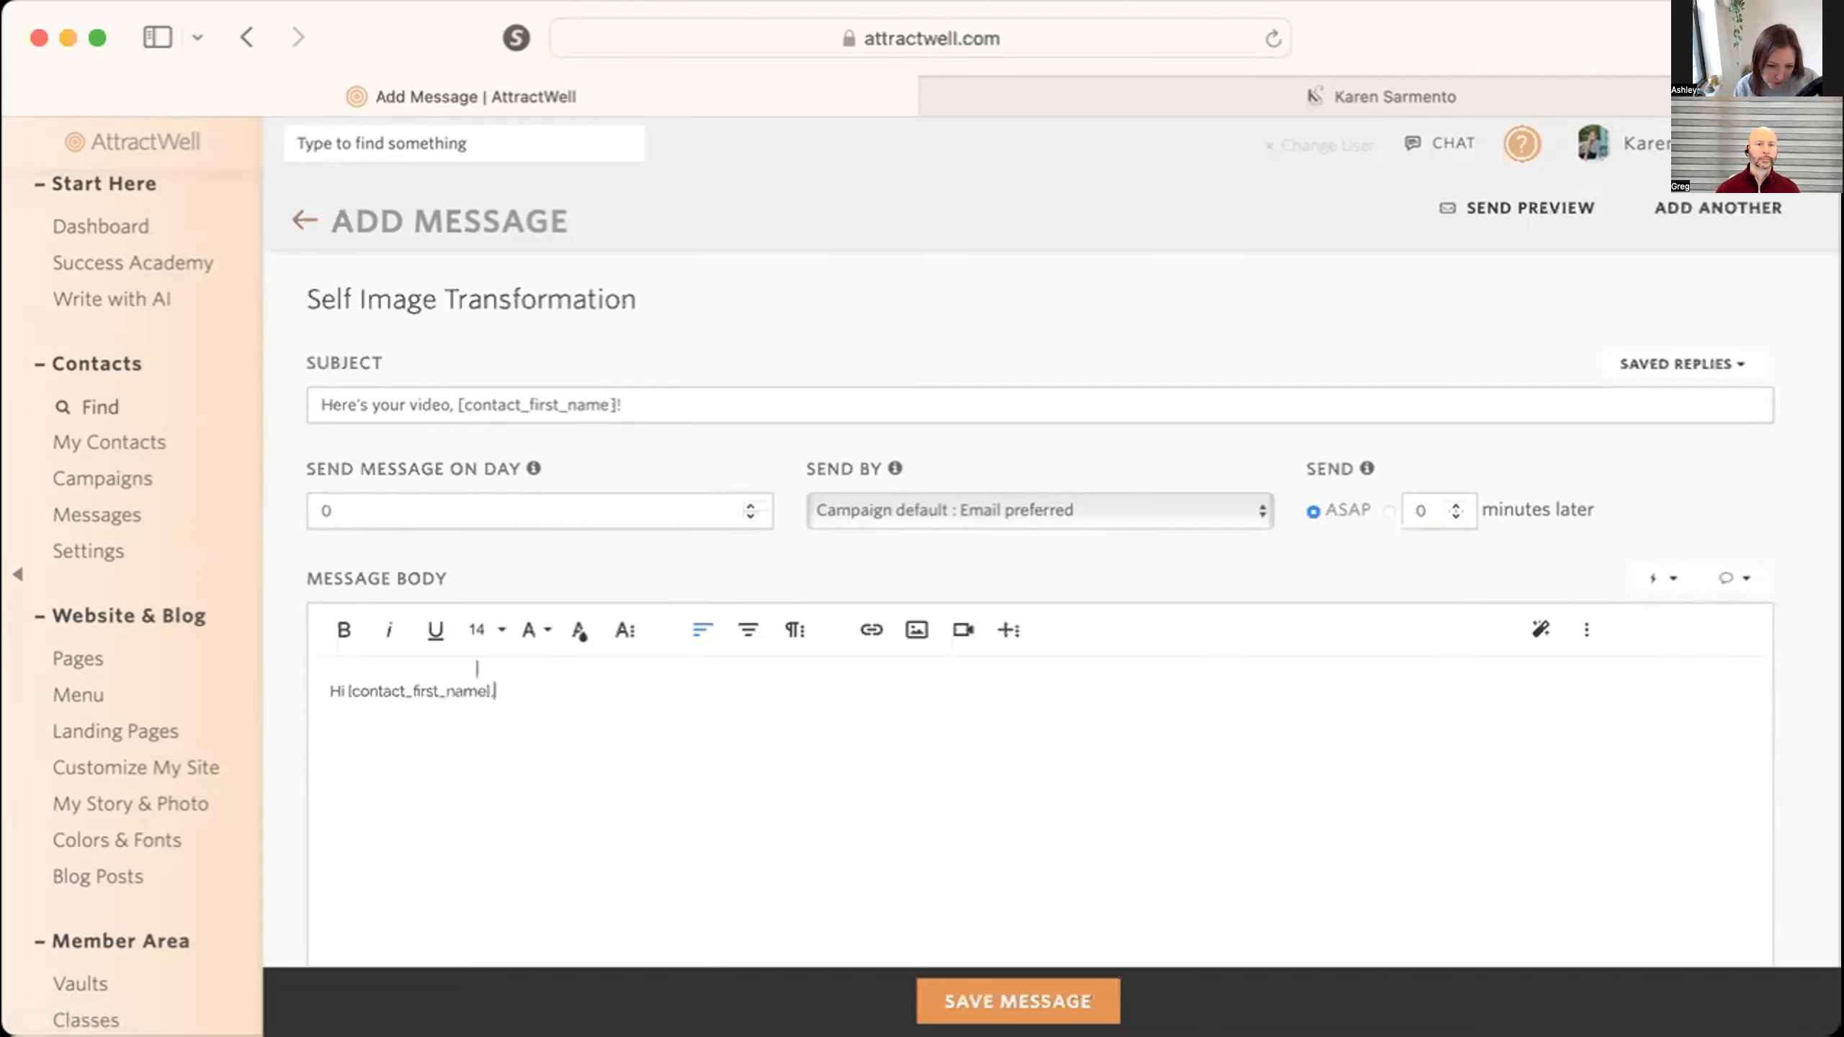
pyautogui.write(',')
# Write "Here's the video you asked for." below the greeting and close the message with "Talk soon," leaving blank space between them.
pyautogui.press('Return')
pyautogui.write("Here's the")
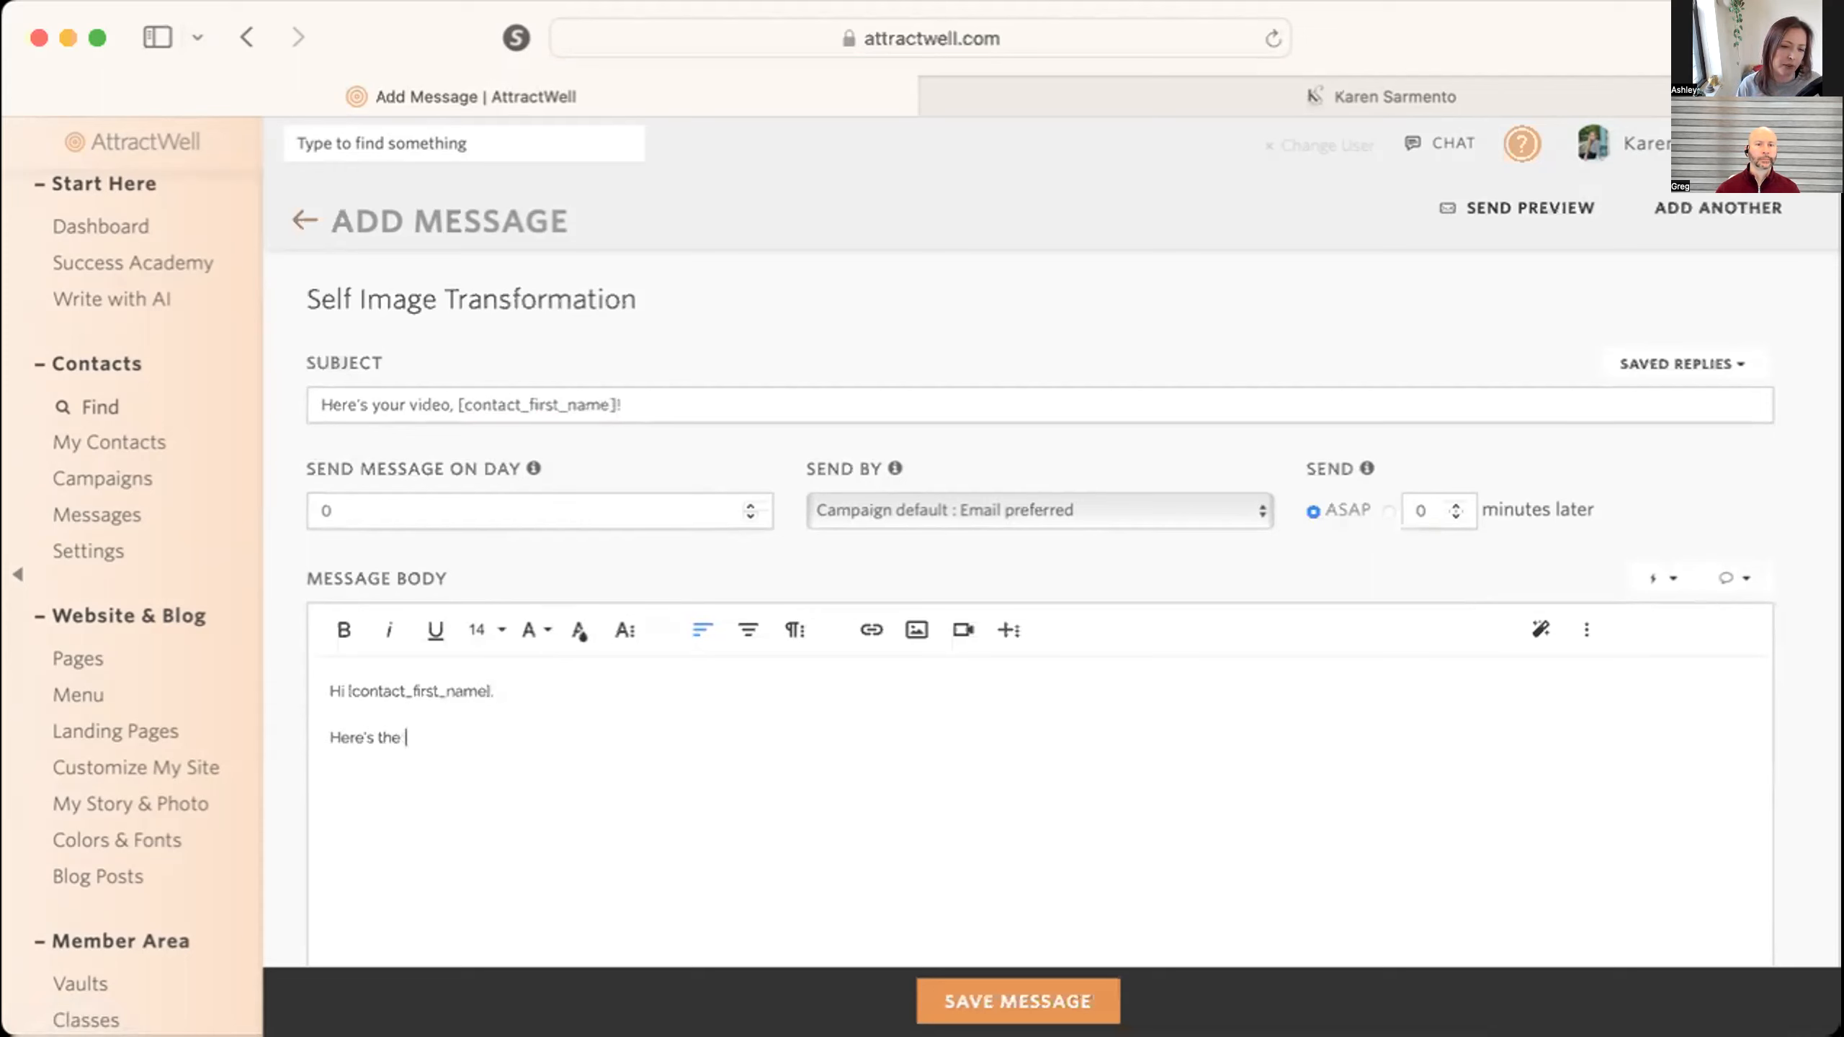
pyautogui.press('Return')
pyautogui.press('Return')
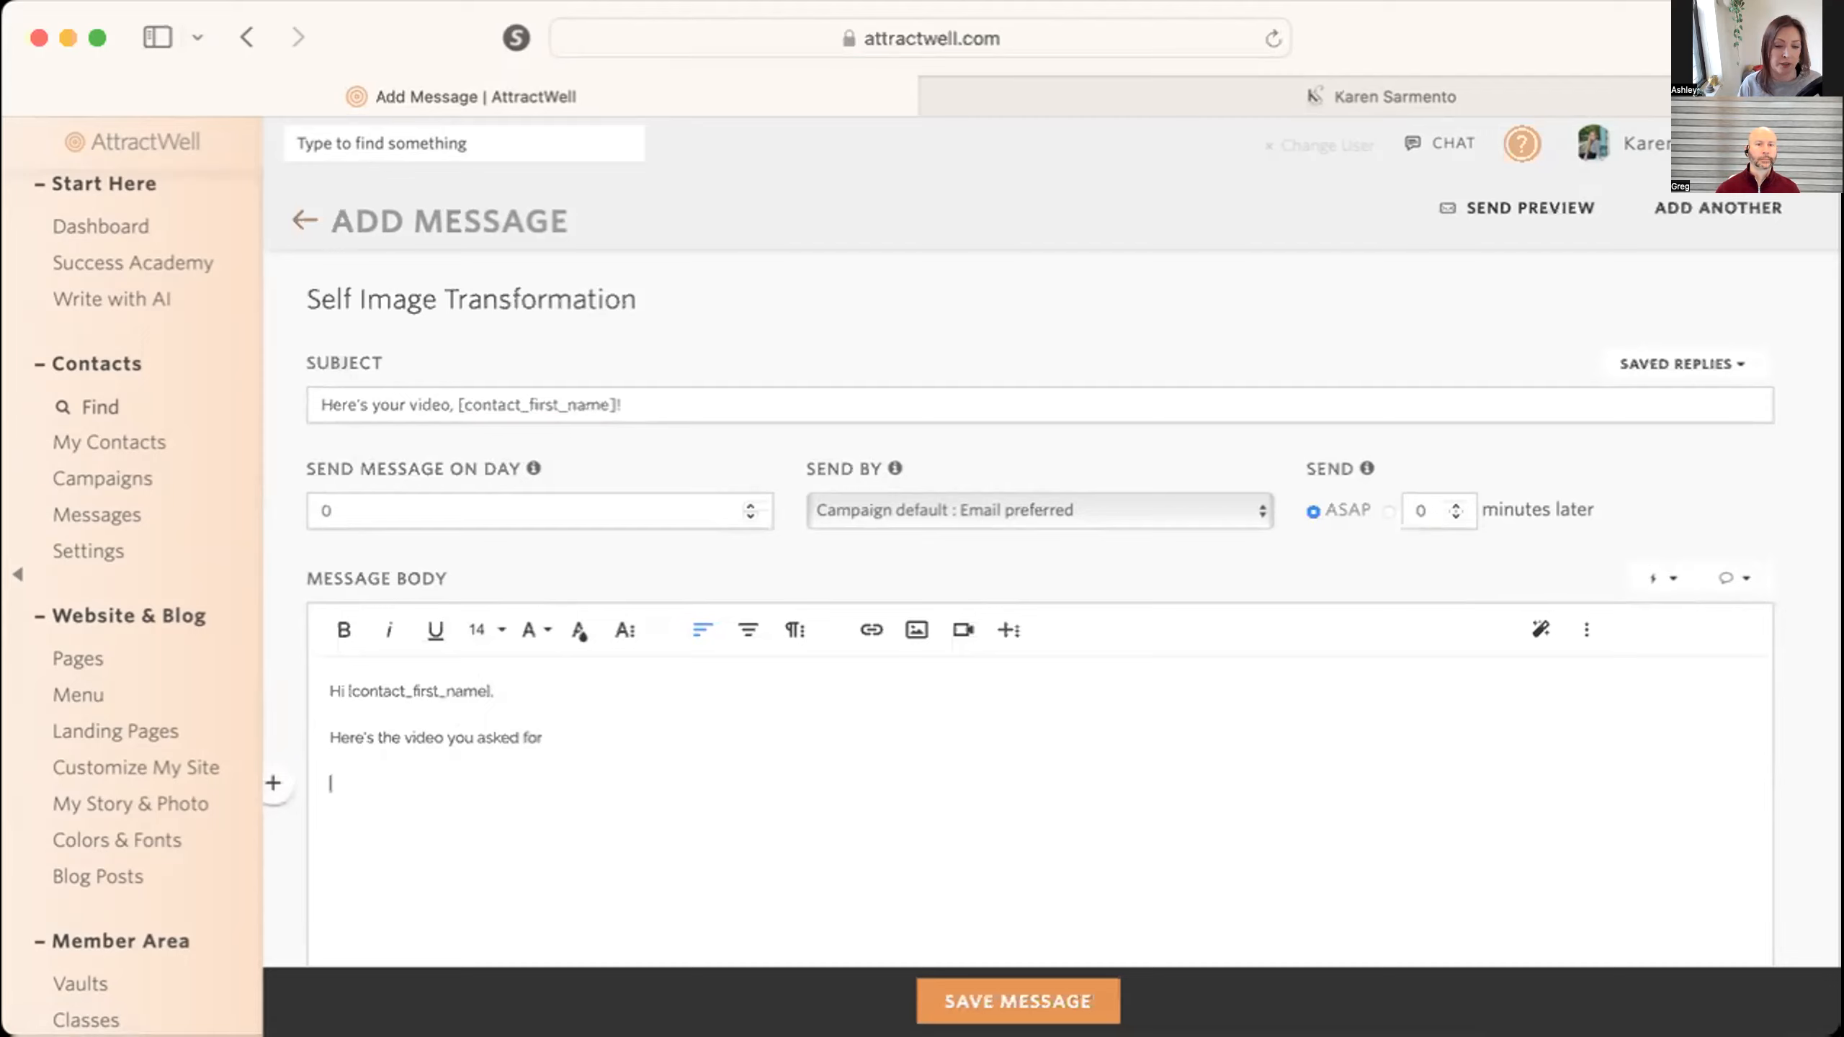
pyautogui.scroll(-3, 610, 892)
pyautogui.write('Talk soon,')
pyautogui.press('Return')
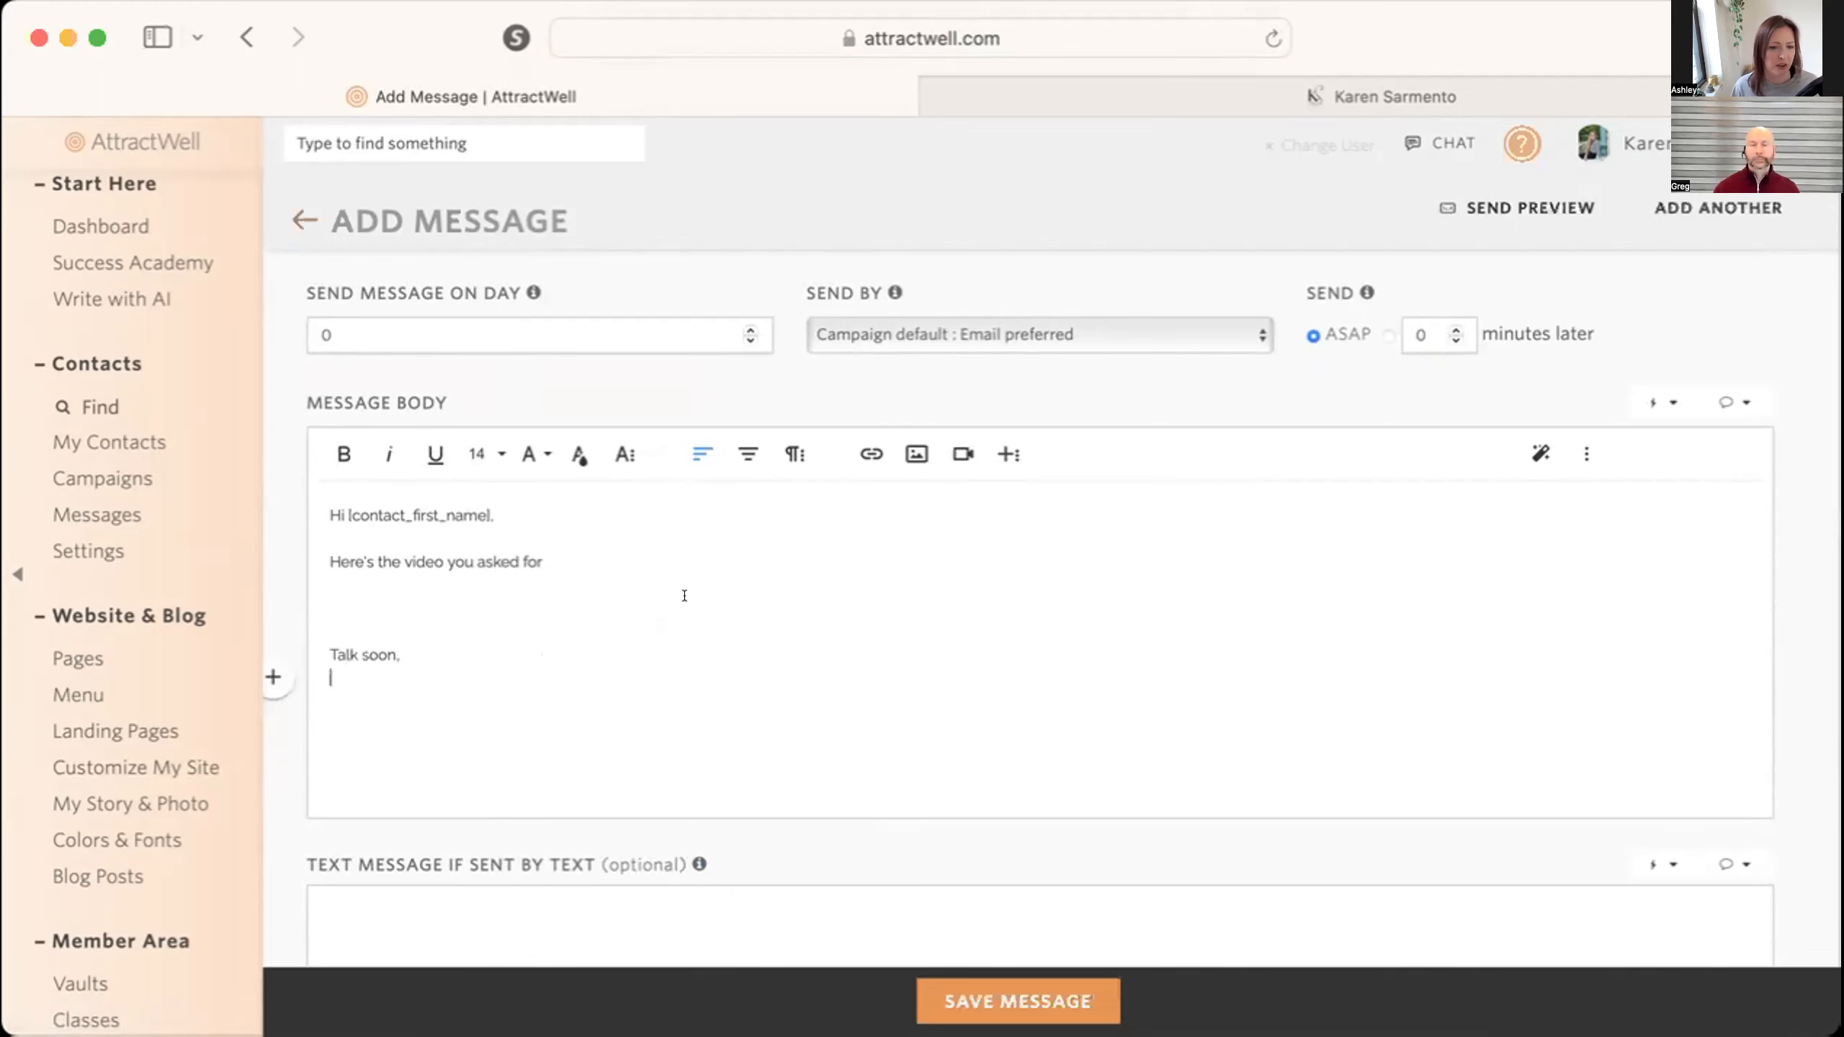
pyautogui.click(562, 549)
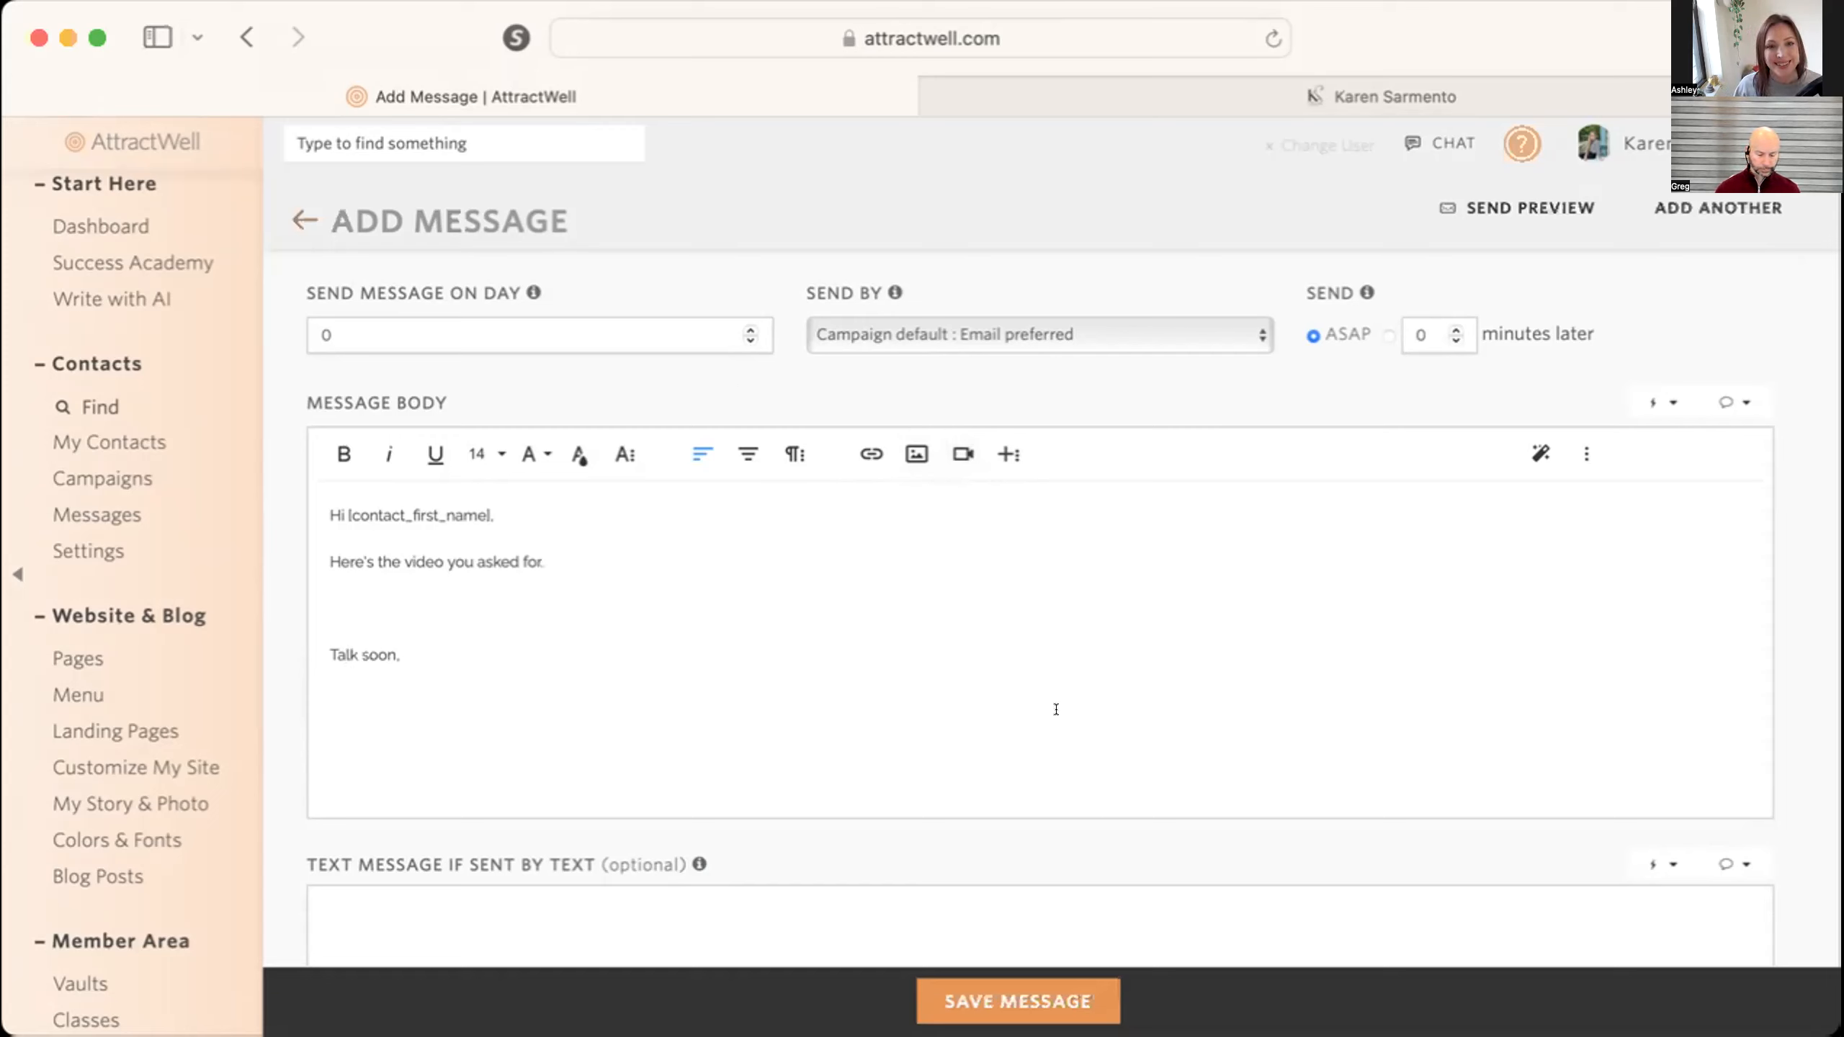
# Save the campaign message and open the Self Image Transformation landing page for editing.
pyautogui.click(1006, 1002)
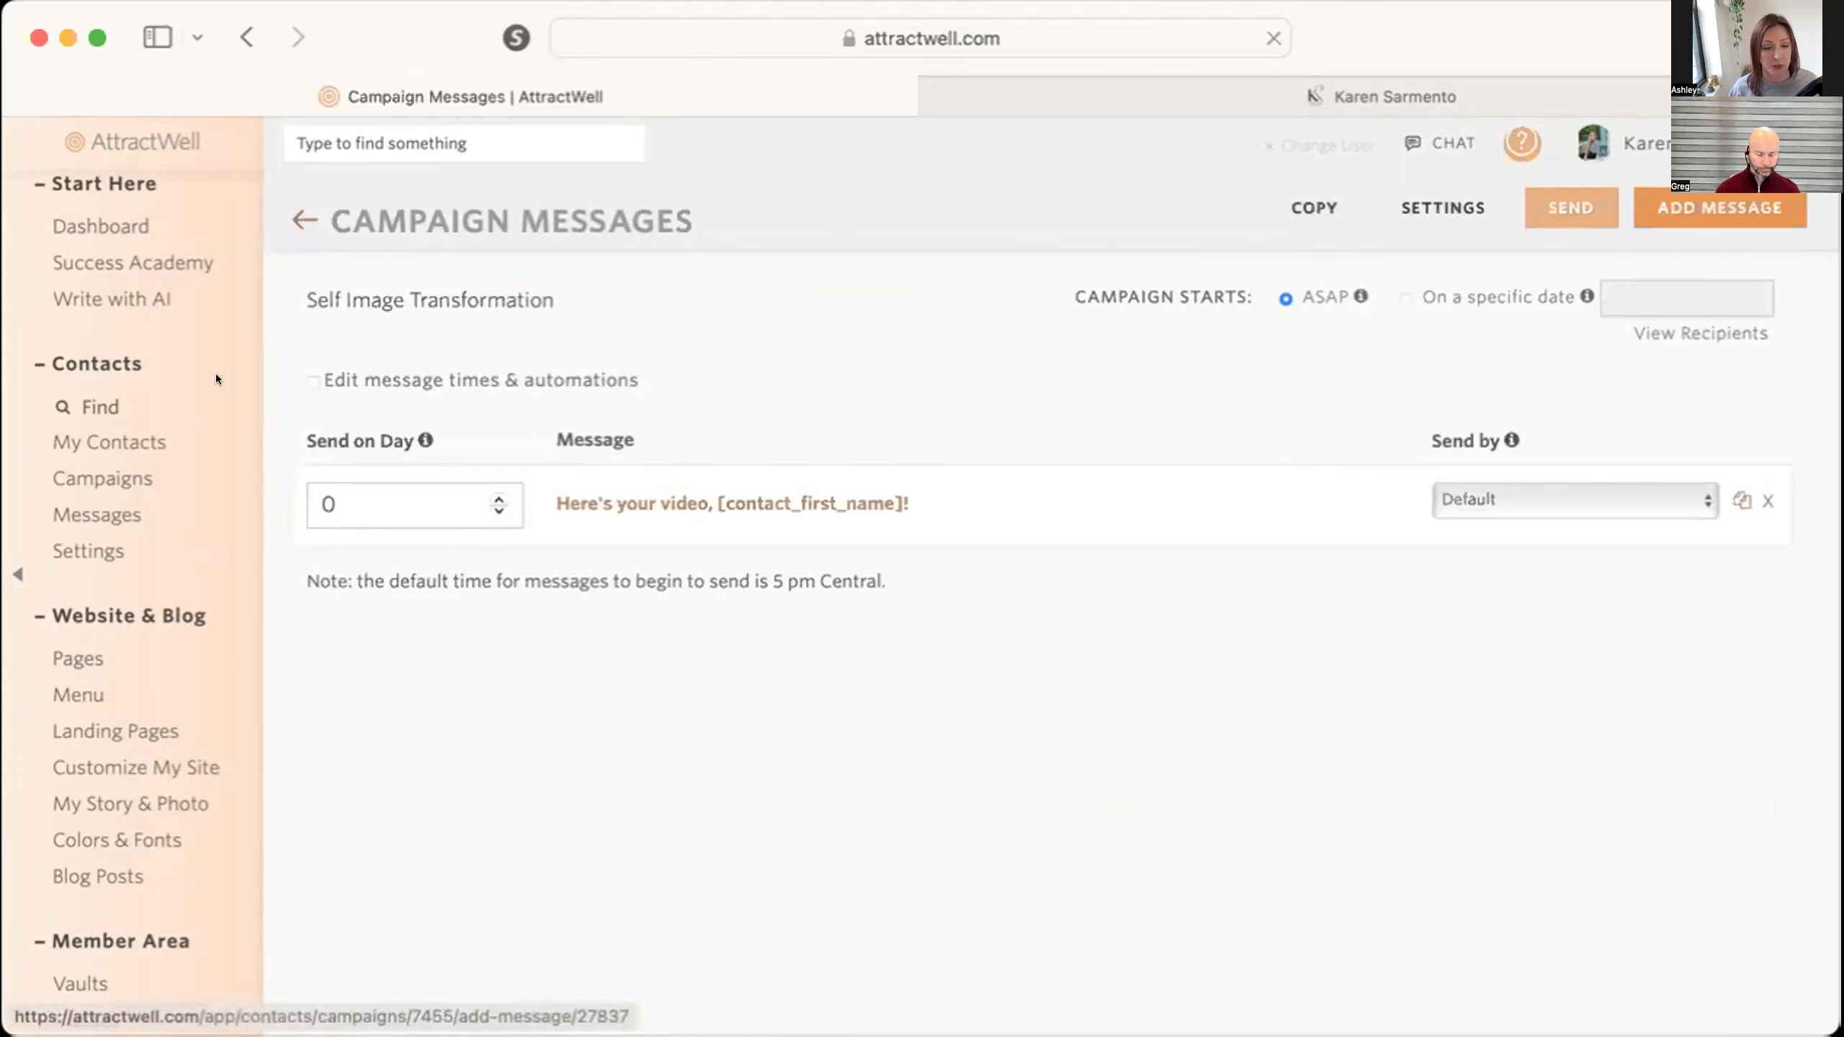
pyautogui.scroll(1, 181, 343)
pyautogui.click(112, 748)
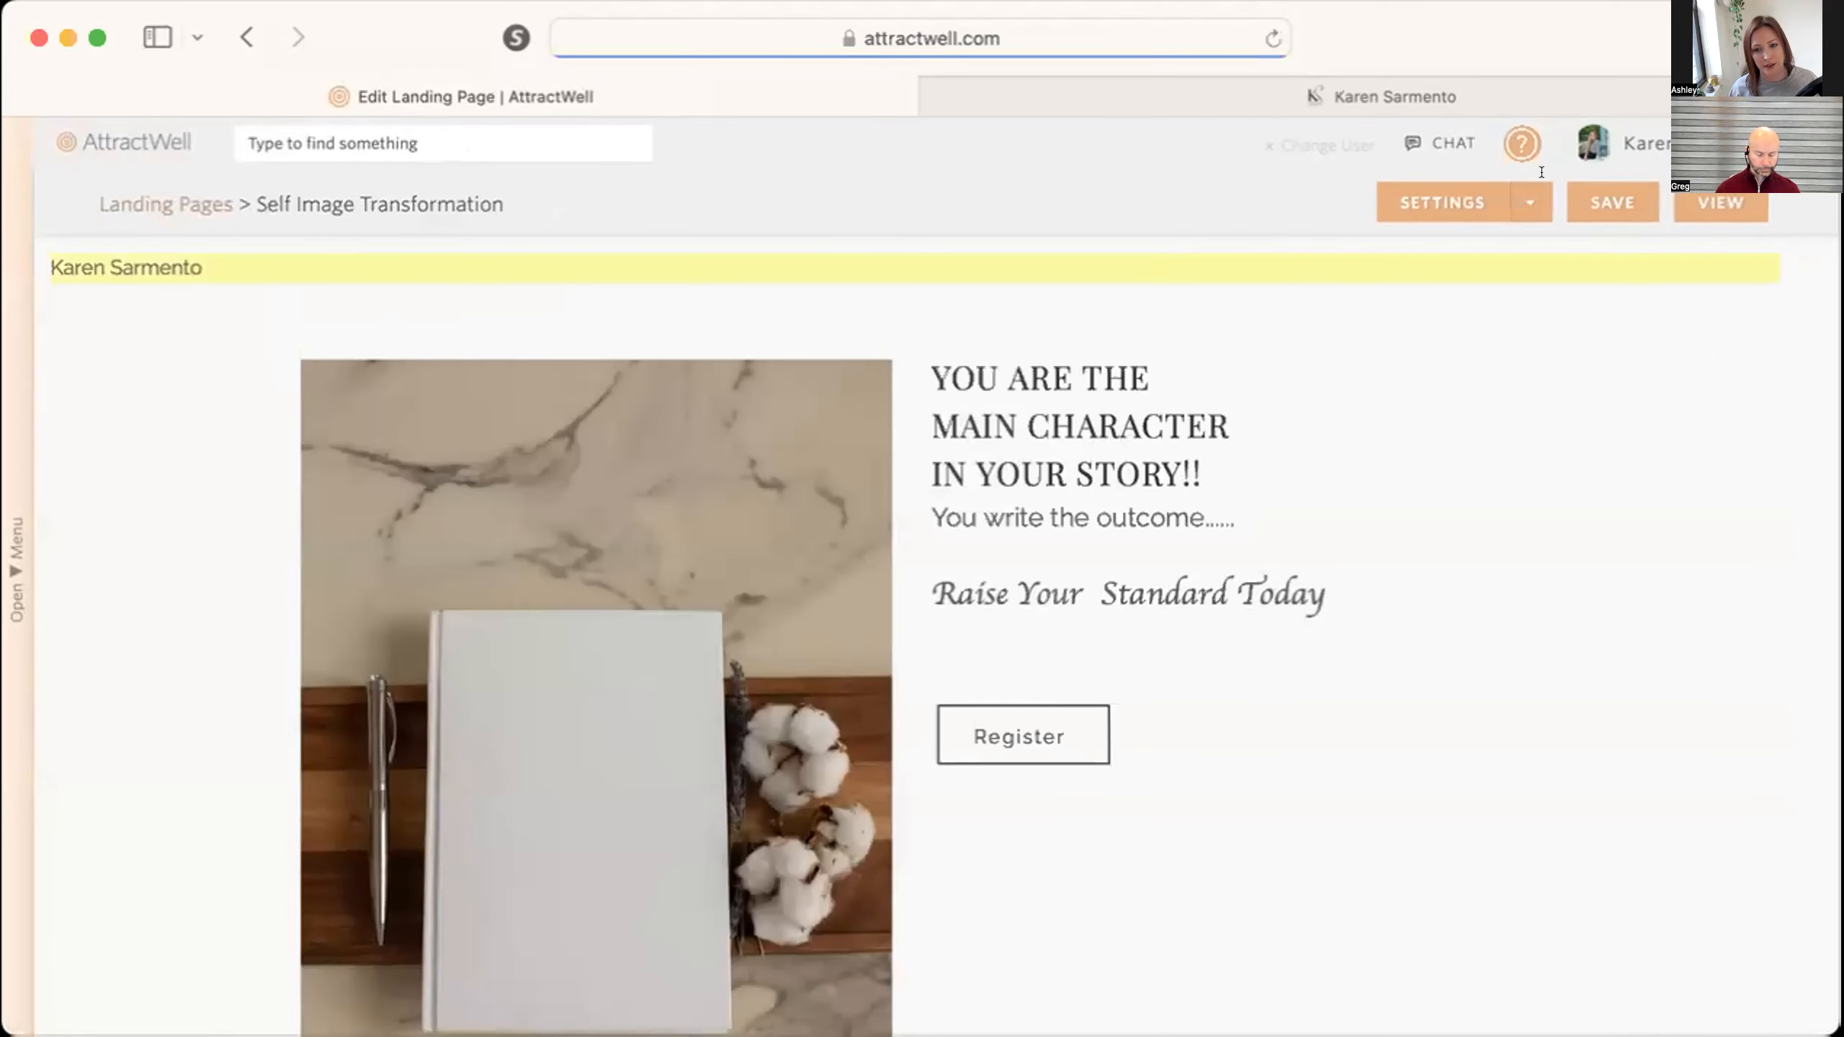
# Set the landing page to send visitors to the lowercase "confirmation" web page after registration.
pyautogui.click(1432, 201)
pyautogui.scroll(-5, 406, 771)
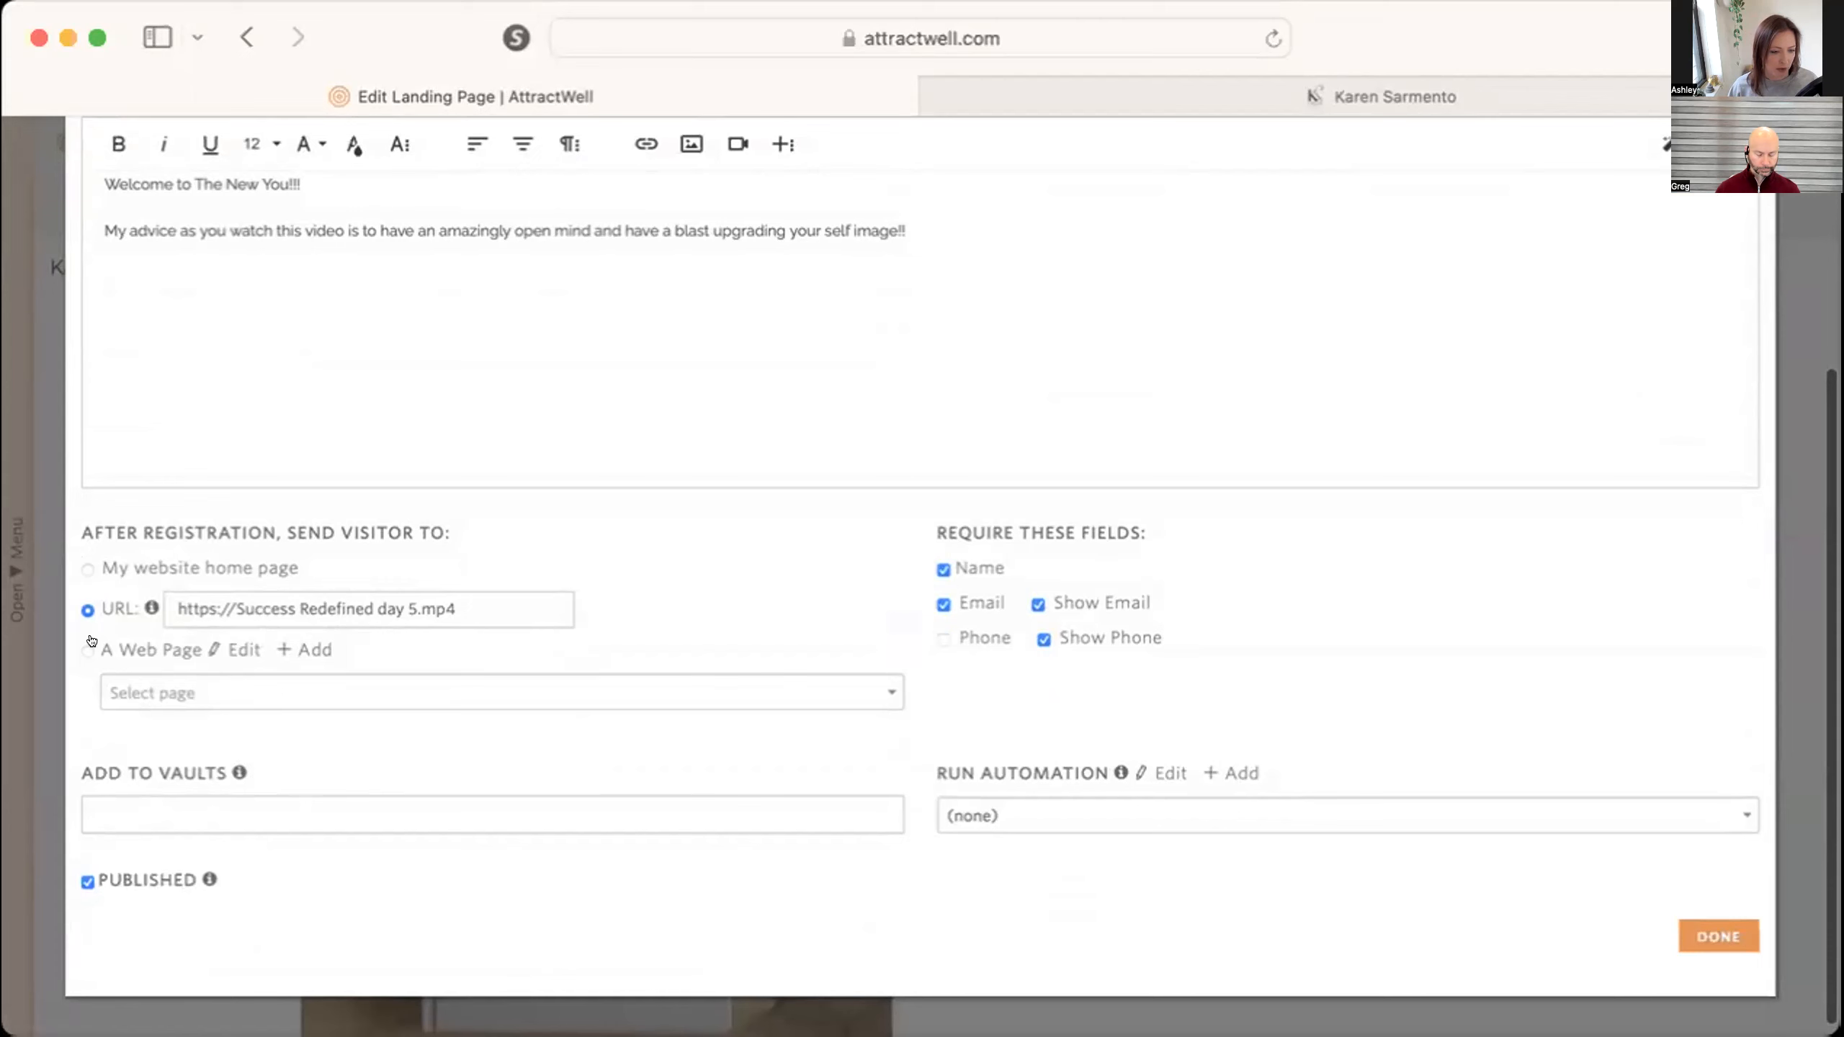
pyautogui.click(114, 690)
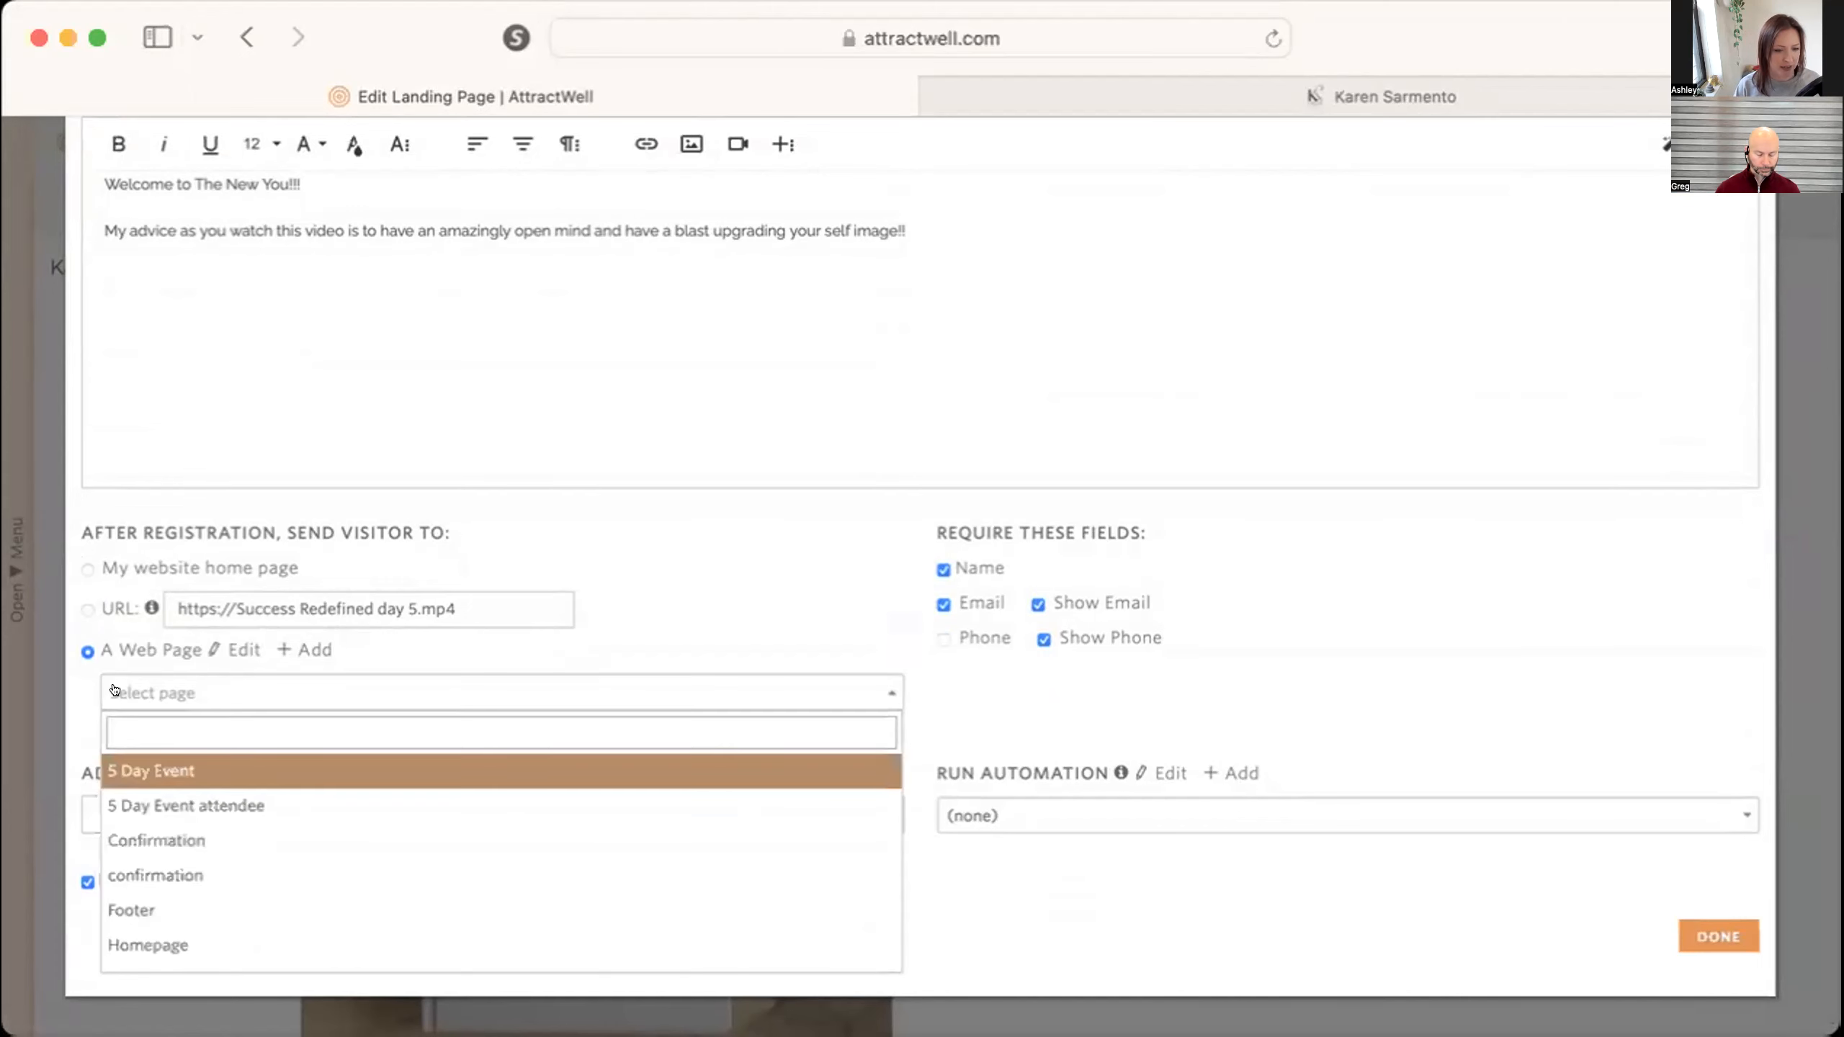
pyautogui.write('confirmation')
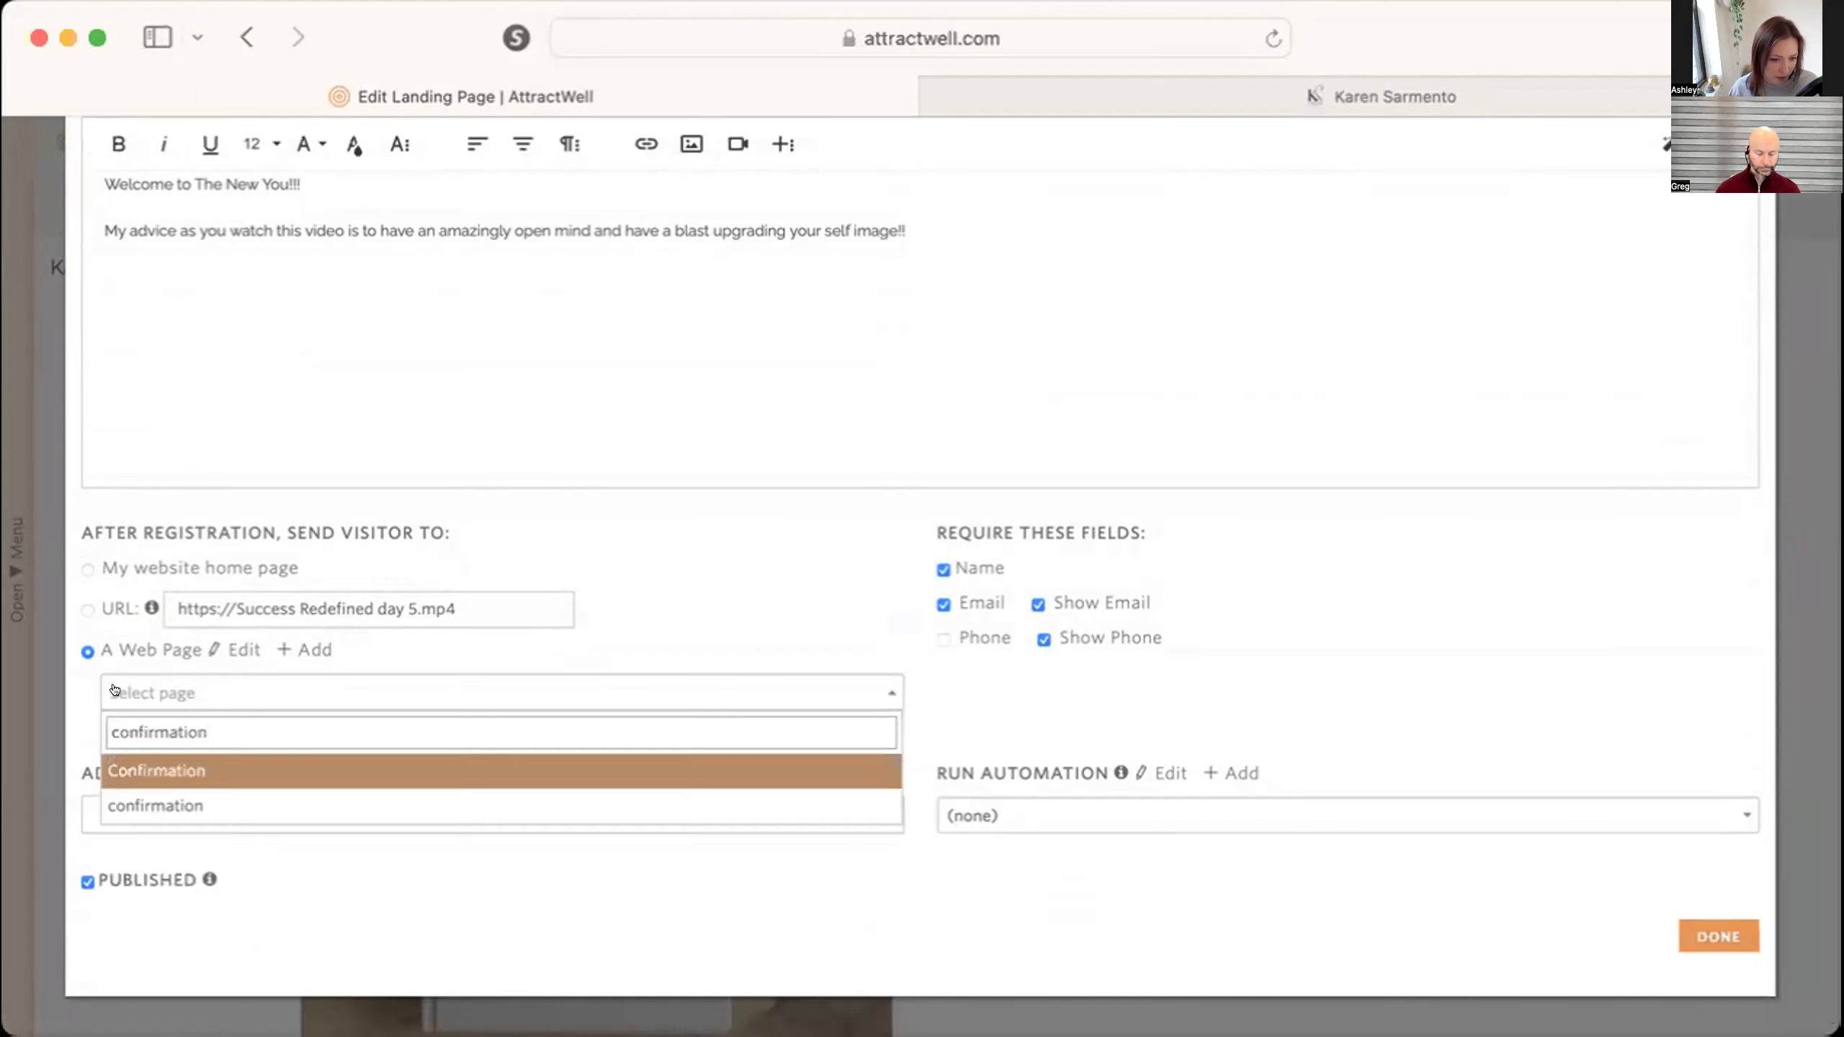
pyautogui.click(167, 804)
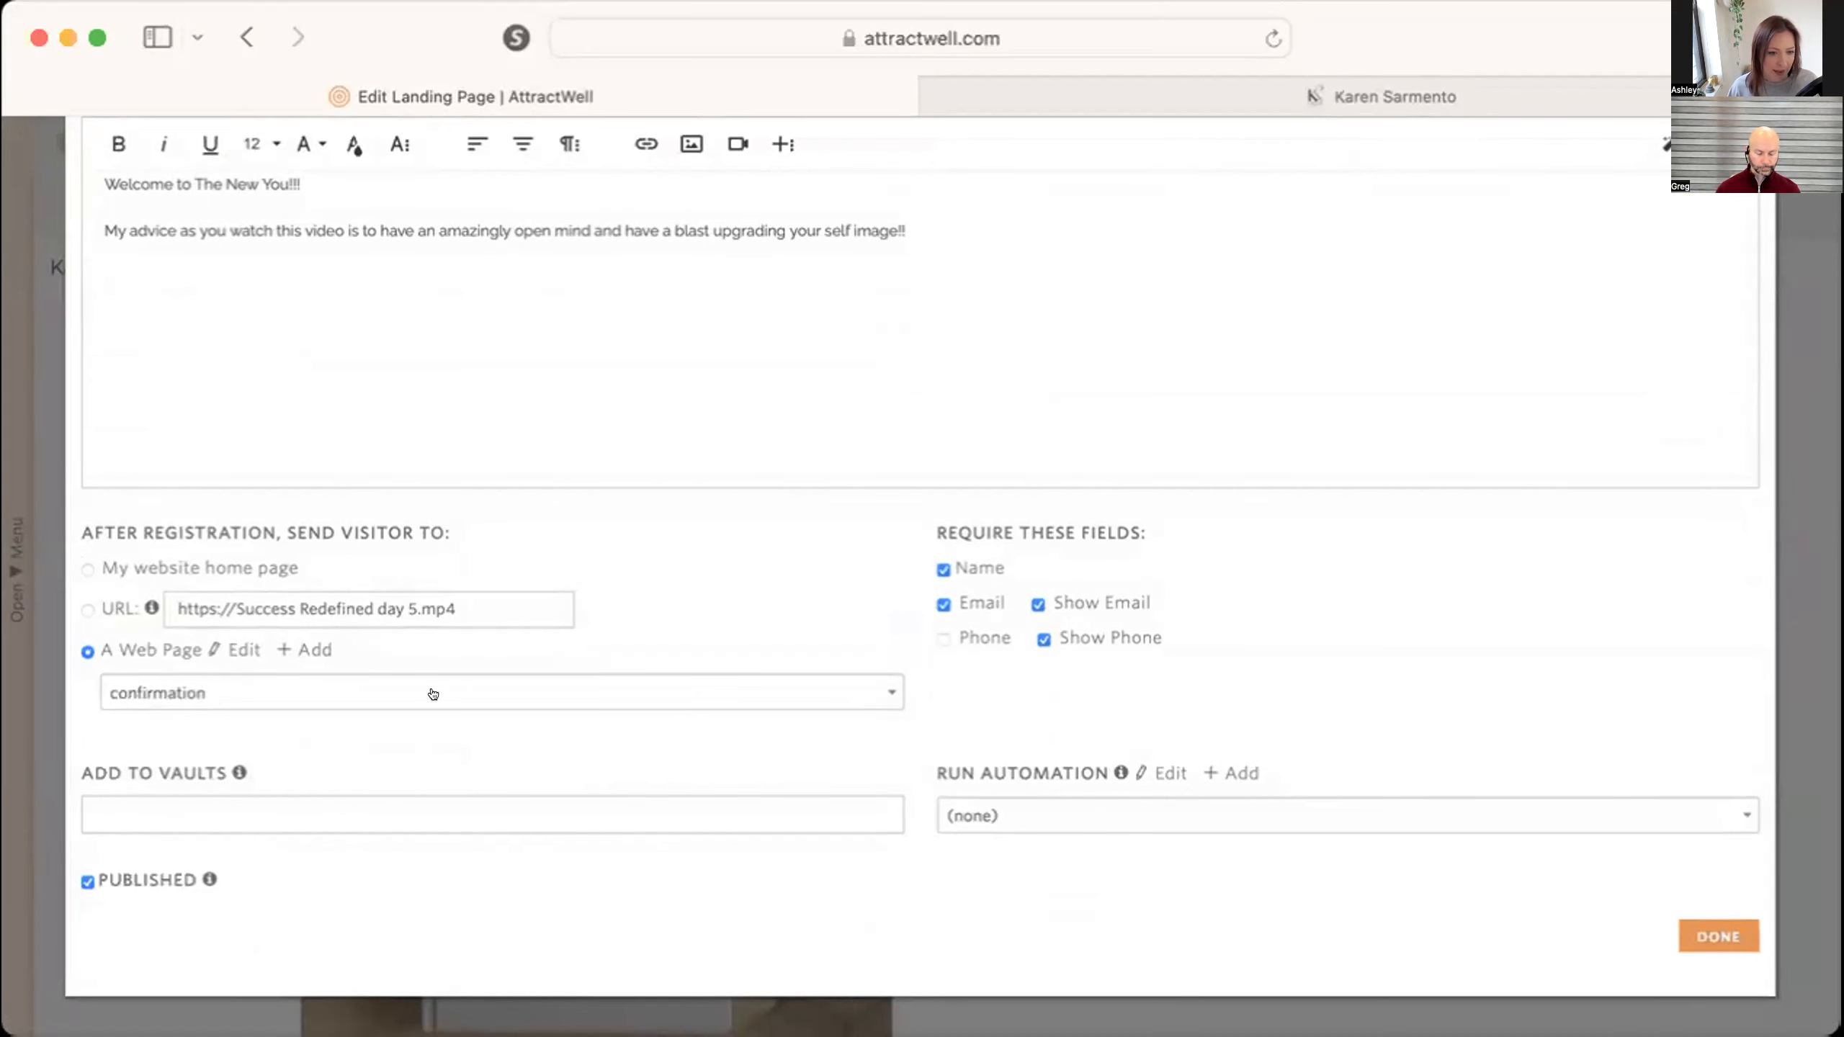
# Add the tag "self image transformation video" to the landing page's registrants.
pyautogui.scroll(5, 939, 708)
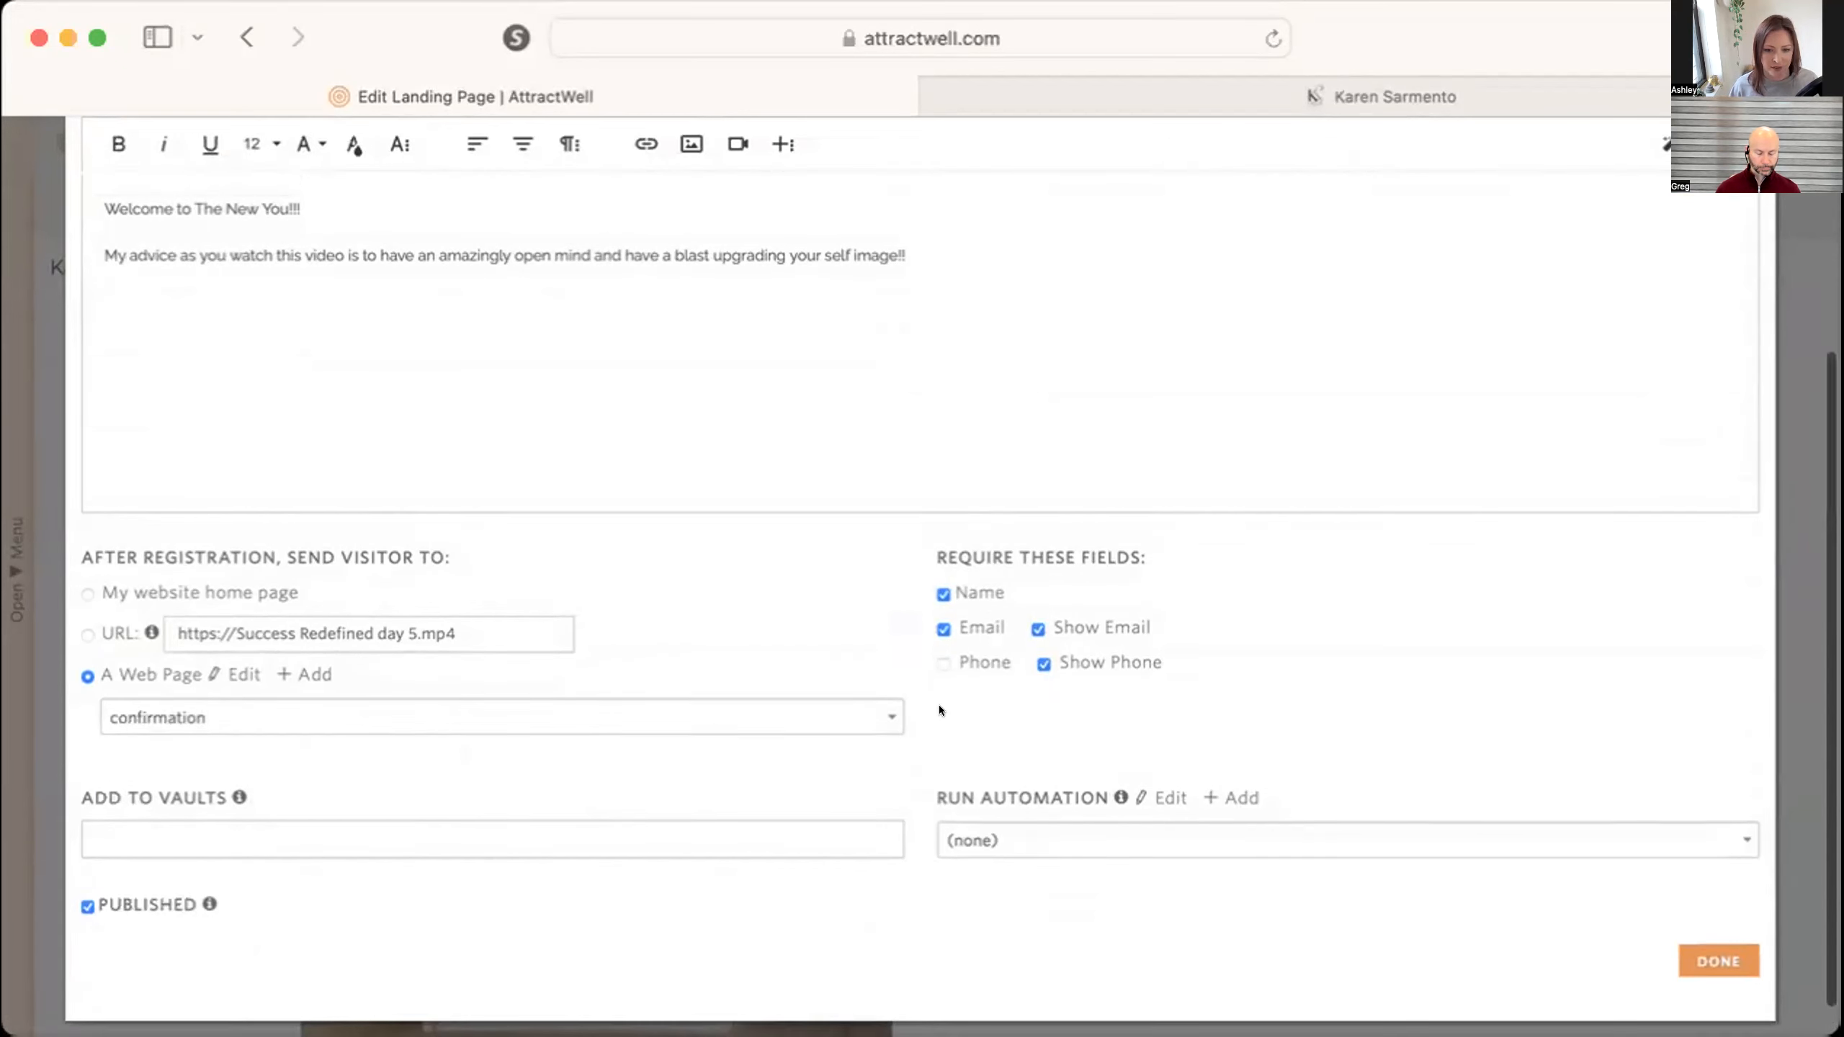
pyautogui.click(1560, 288)
pyautogui.write('s')
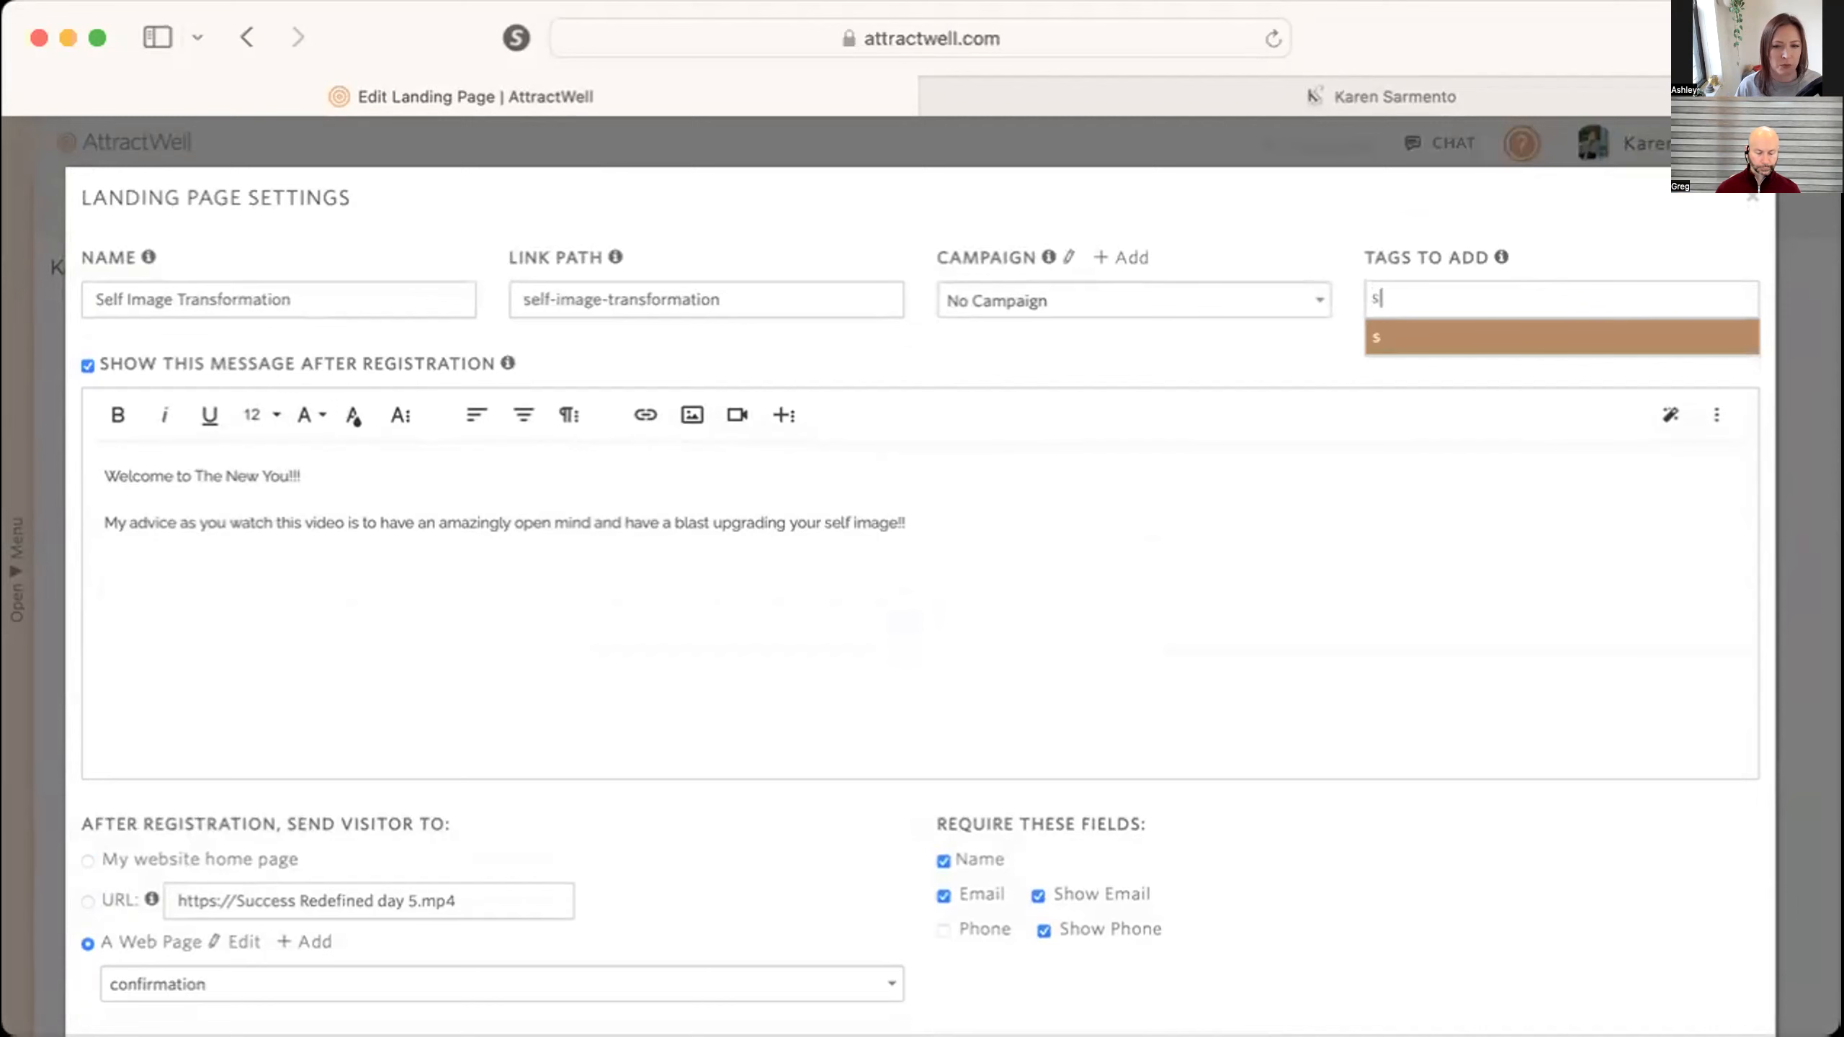
pyautogui.write('eld image tra')
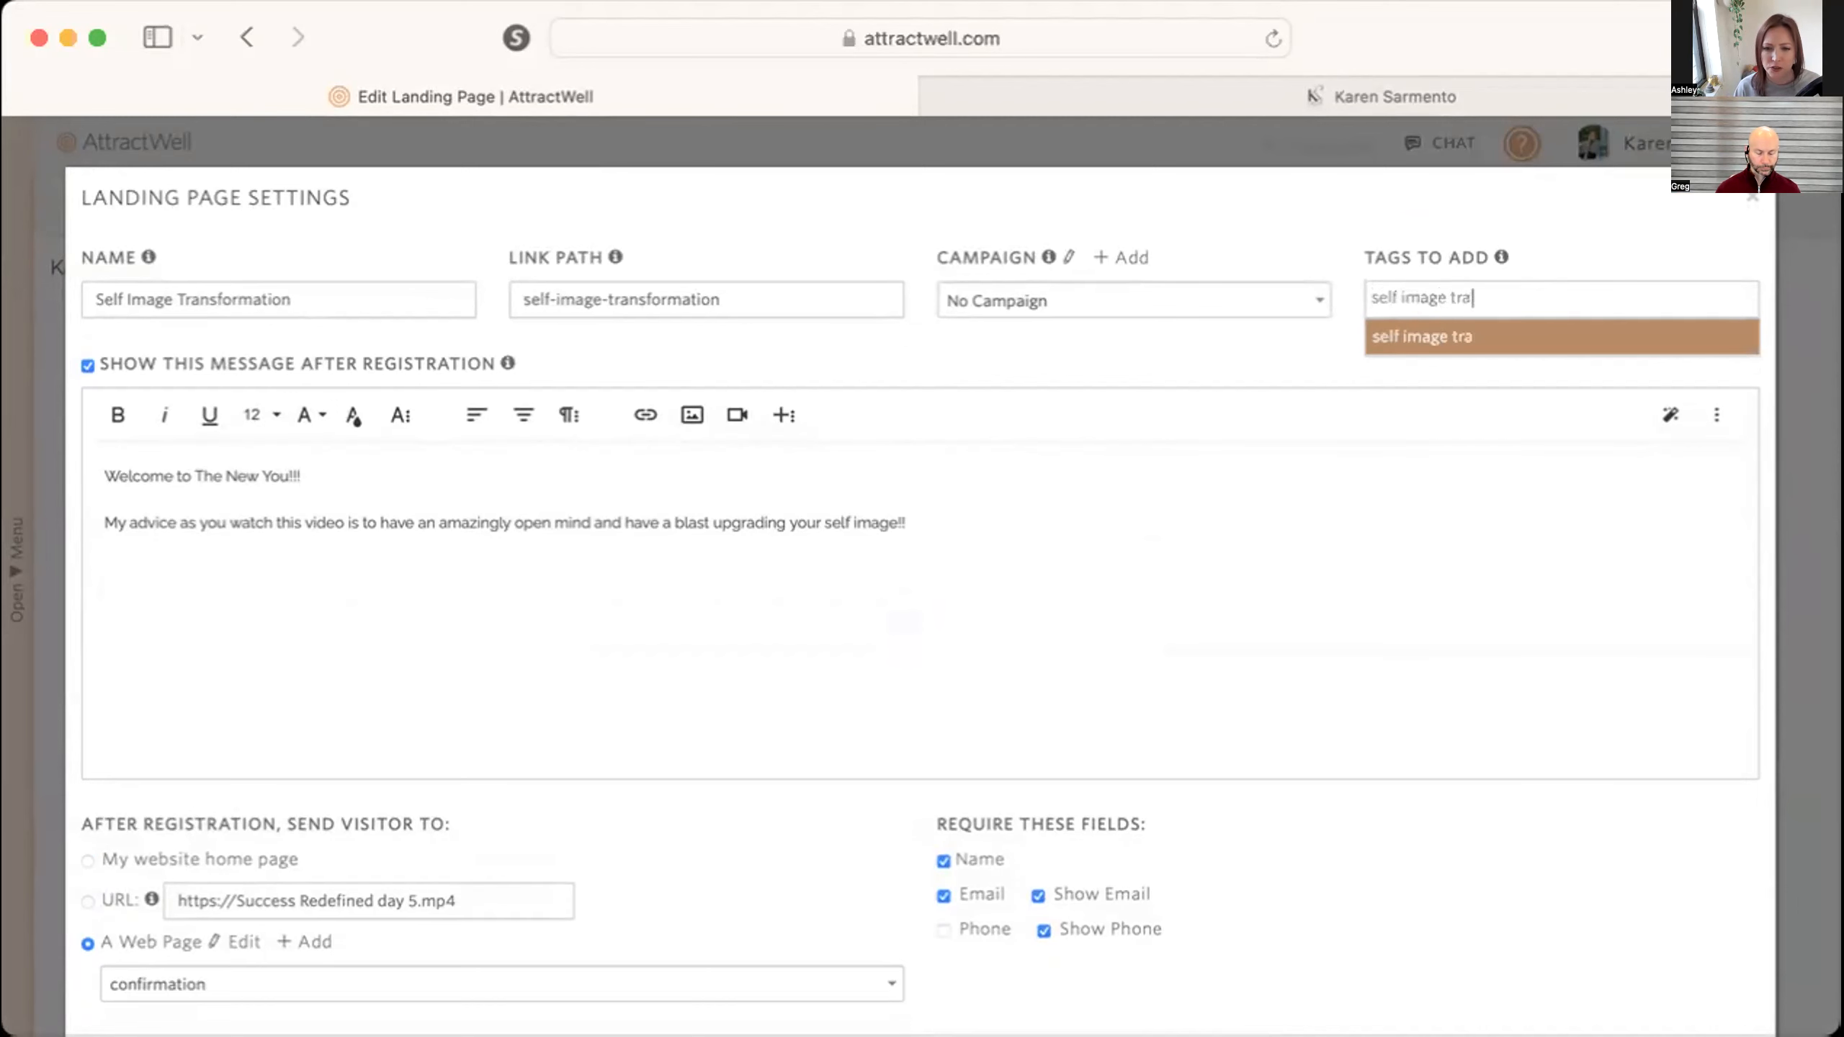
pyautogui.write('nsformation video')
pyautogui.press('Return')
# Assign the Self Image Transformation campaign, turn off the message shown after registration, and save the landing page.
pyautogui.click(1194, 310)
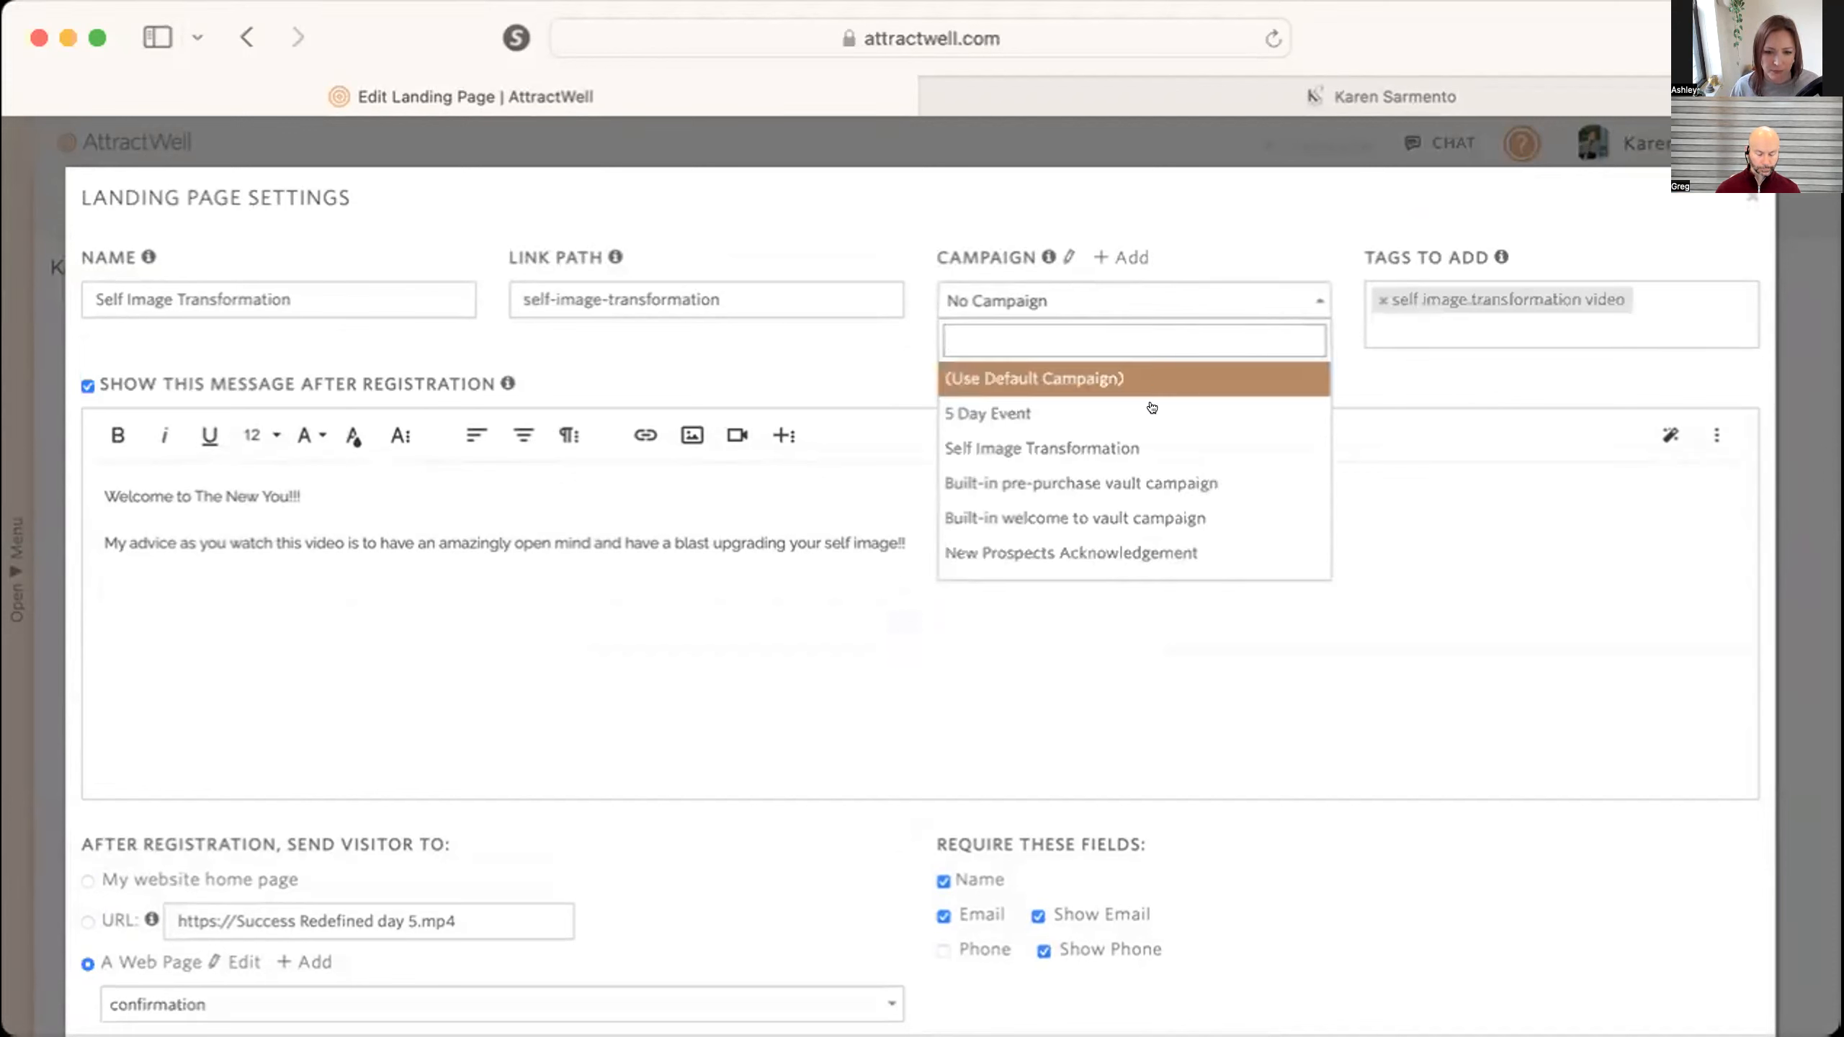
pyautogui.click(1138, 439)
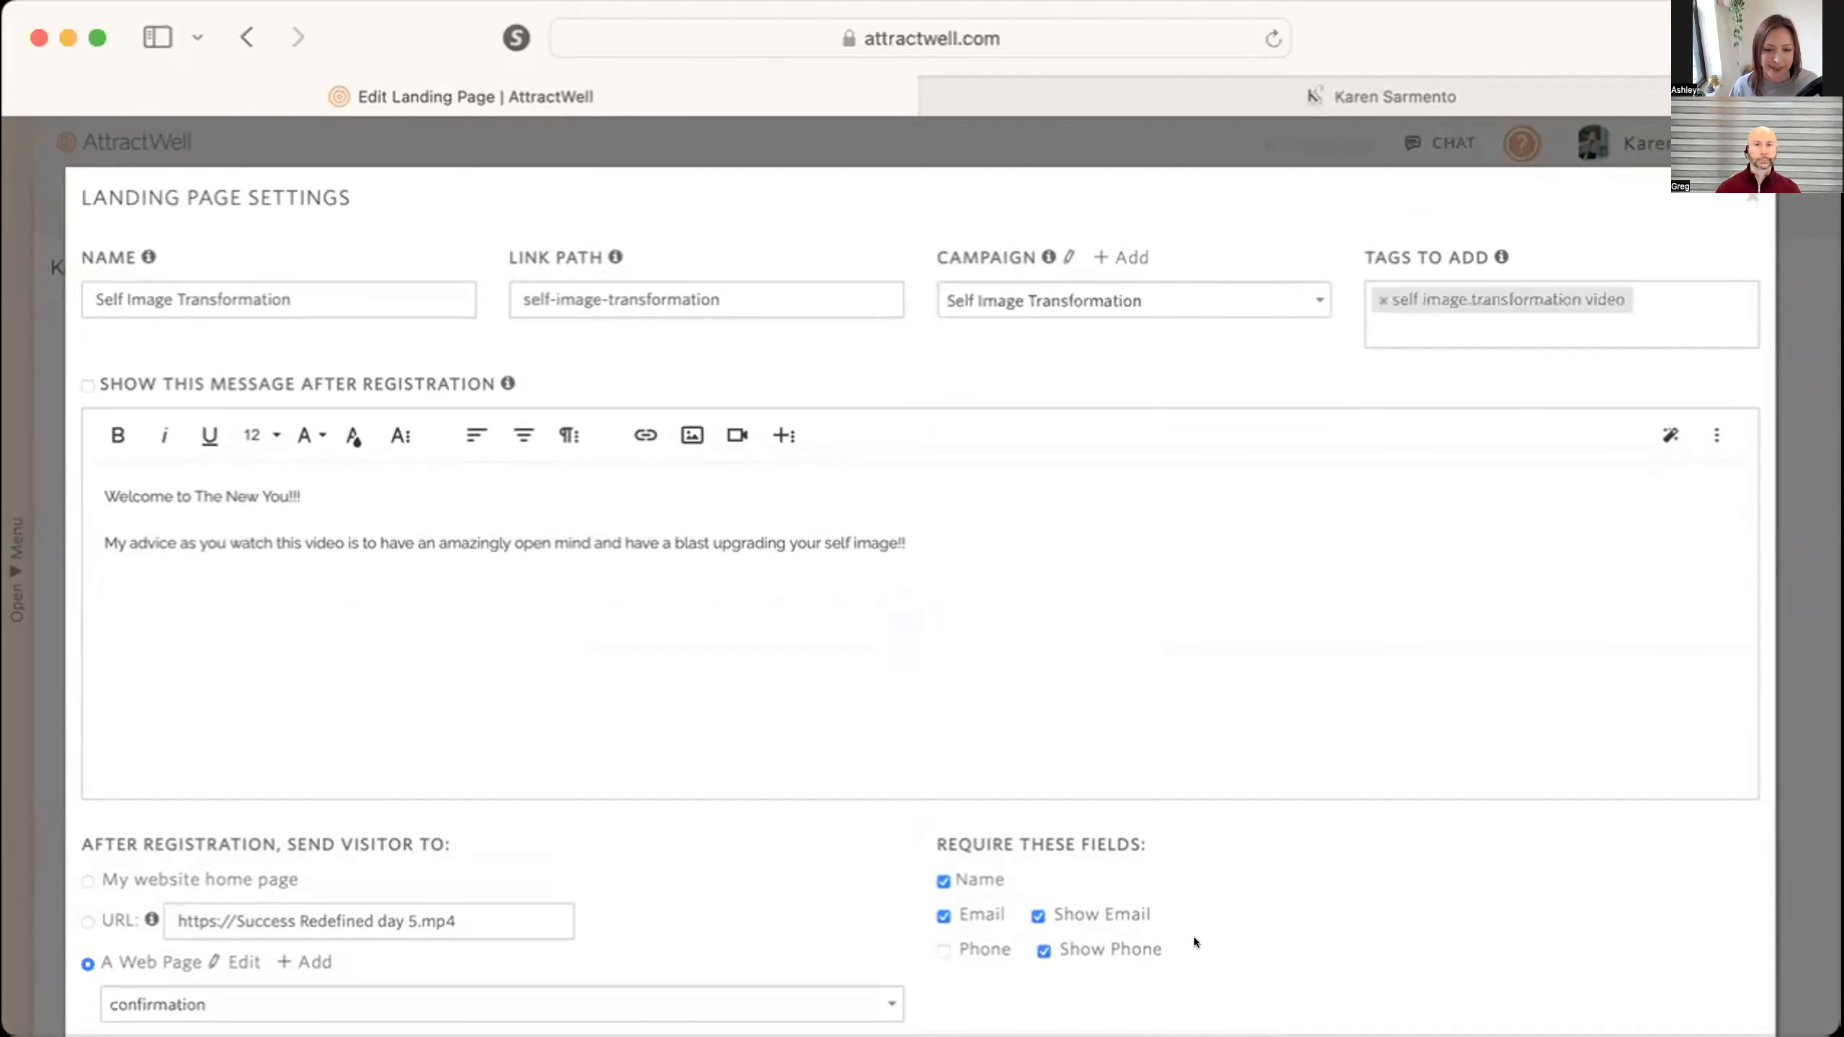
pyautogui.scroll(-5, 1192, 936)
pyautogui.click(1713, 919)
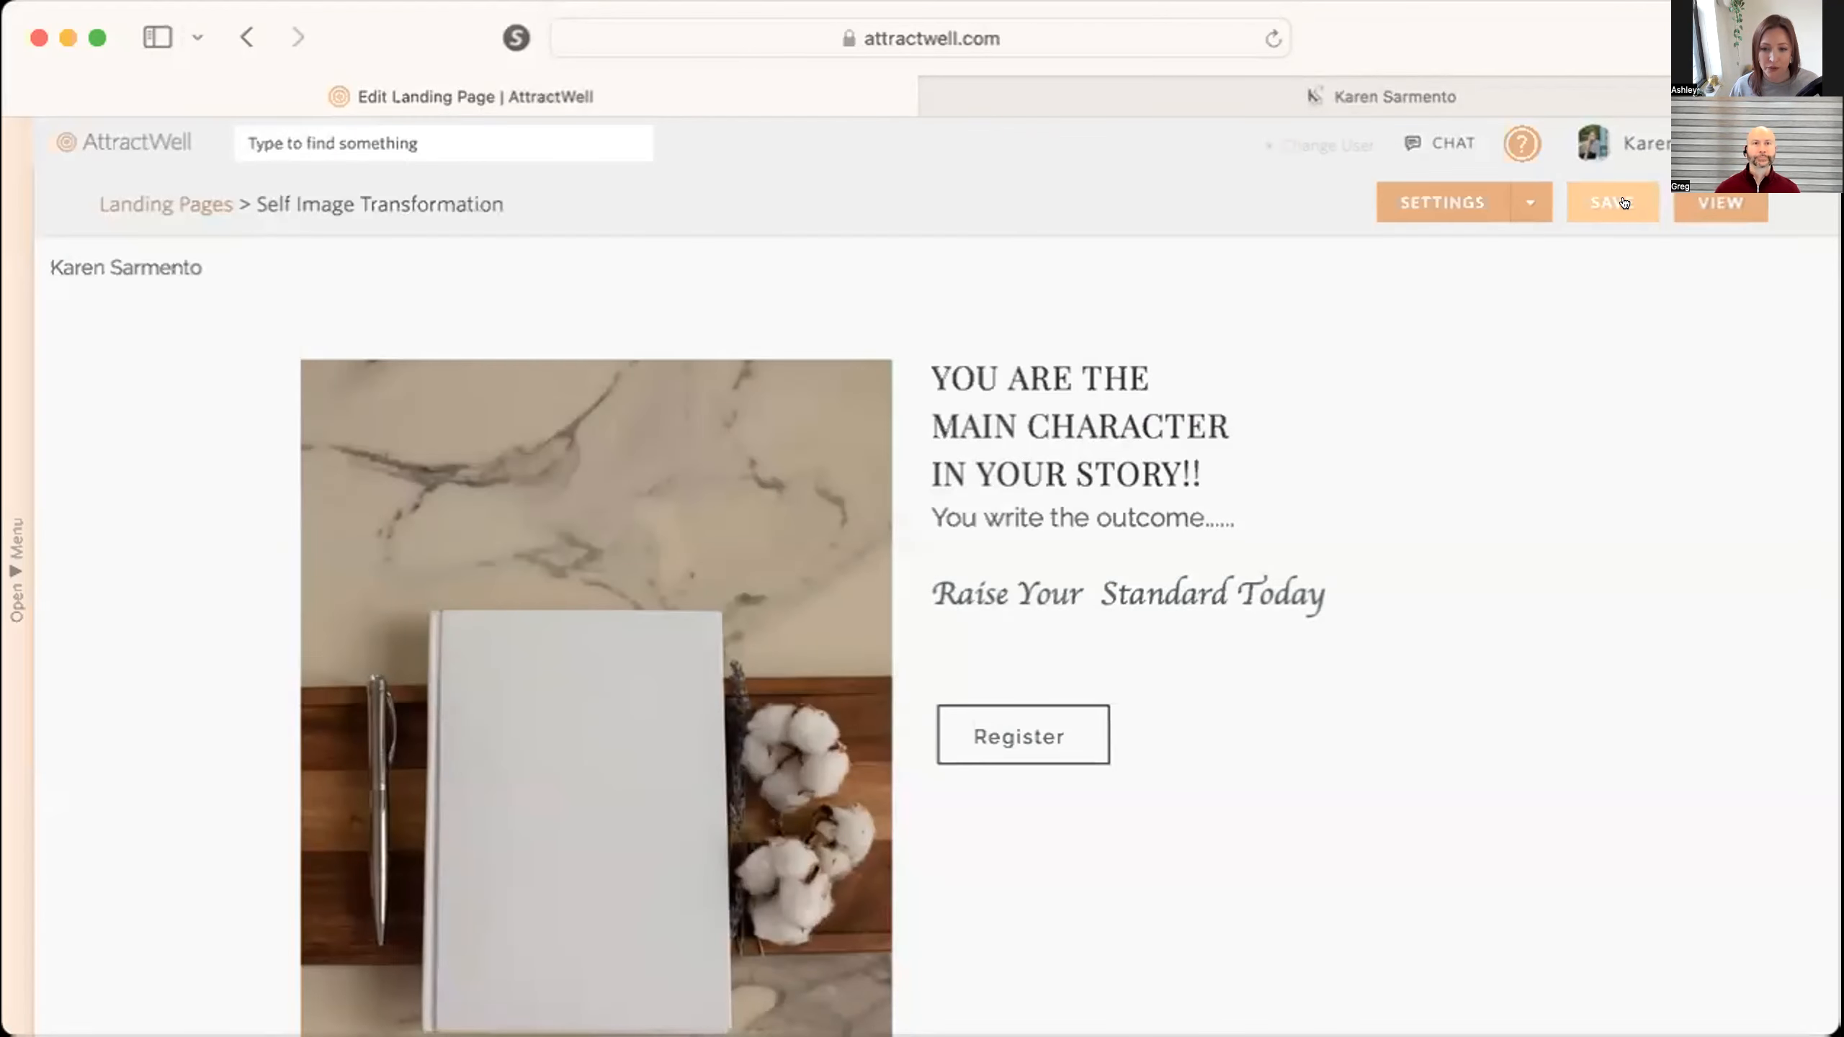
pyautogui.click(1623, 202)
# View the live landing page with its registration form and return to the landing page editor.
pyautogui.click(1714, 206)
pyautogui.click(1426, 95)
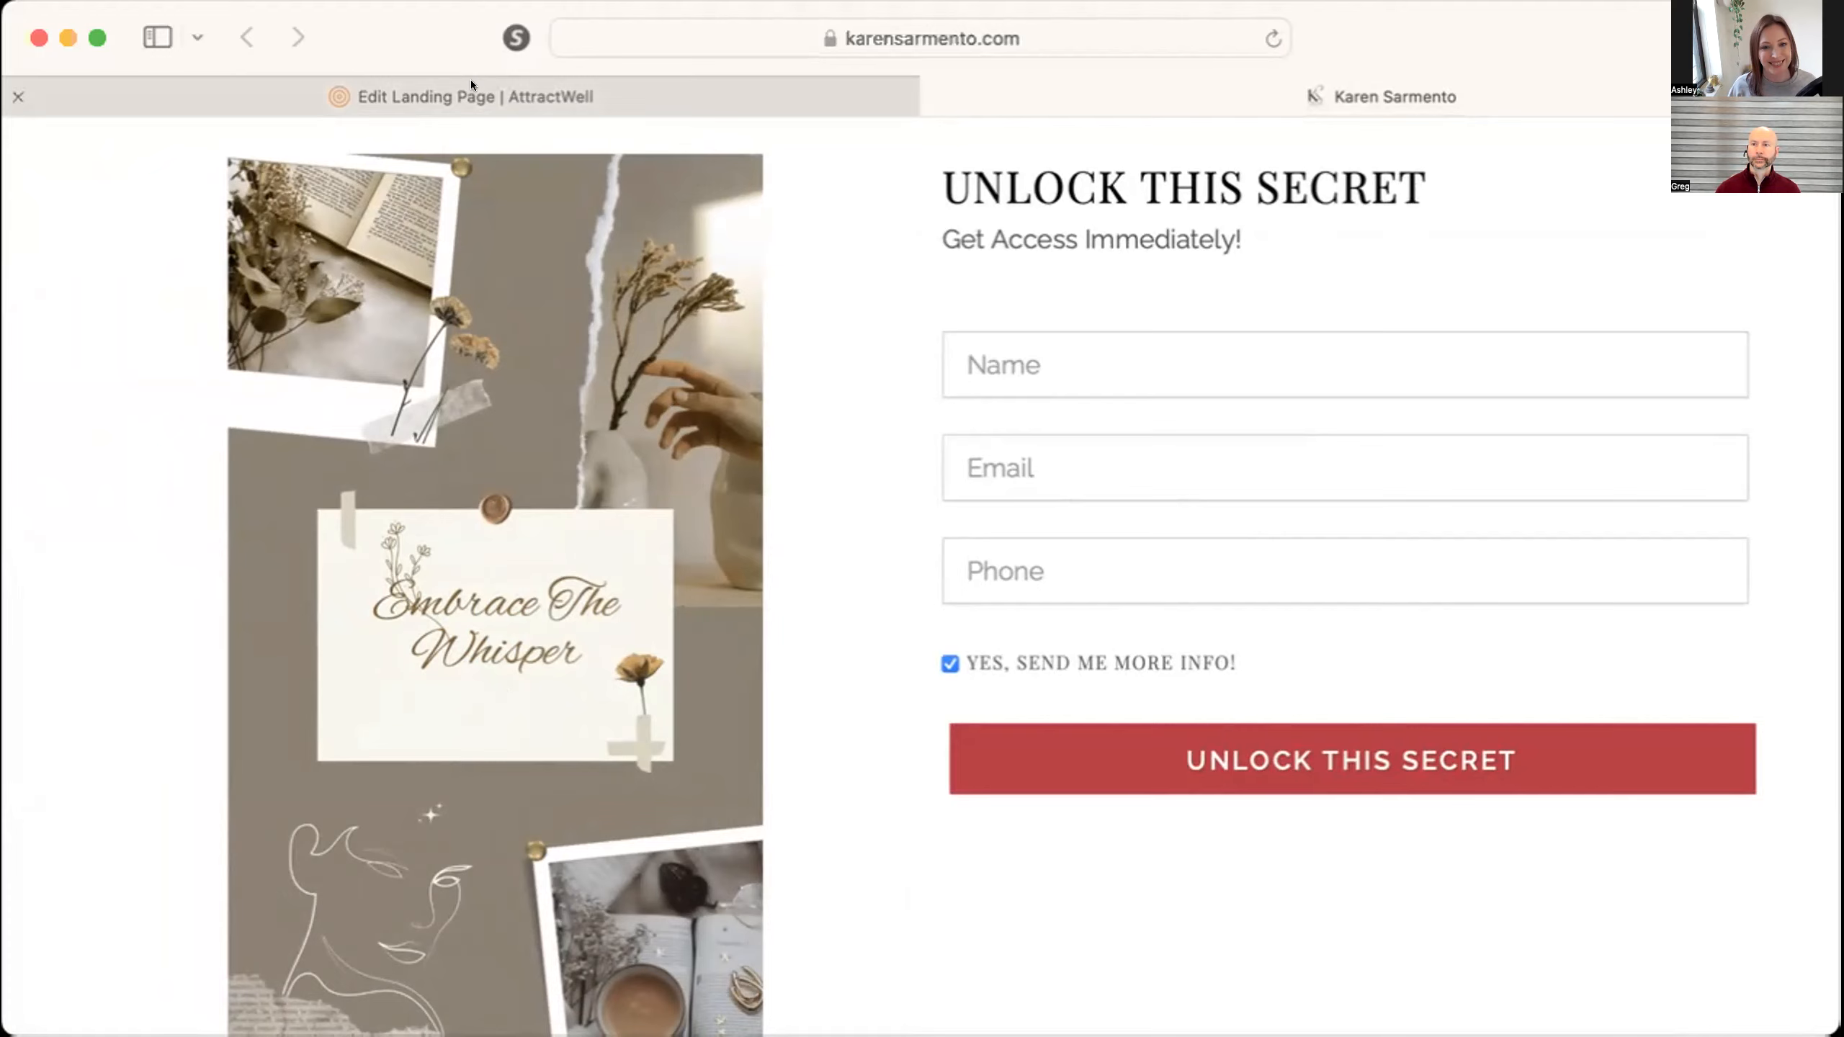
pyautogui.click(469, 98)
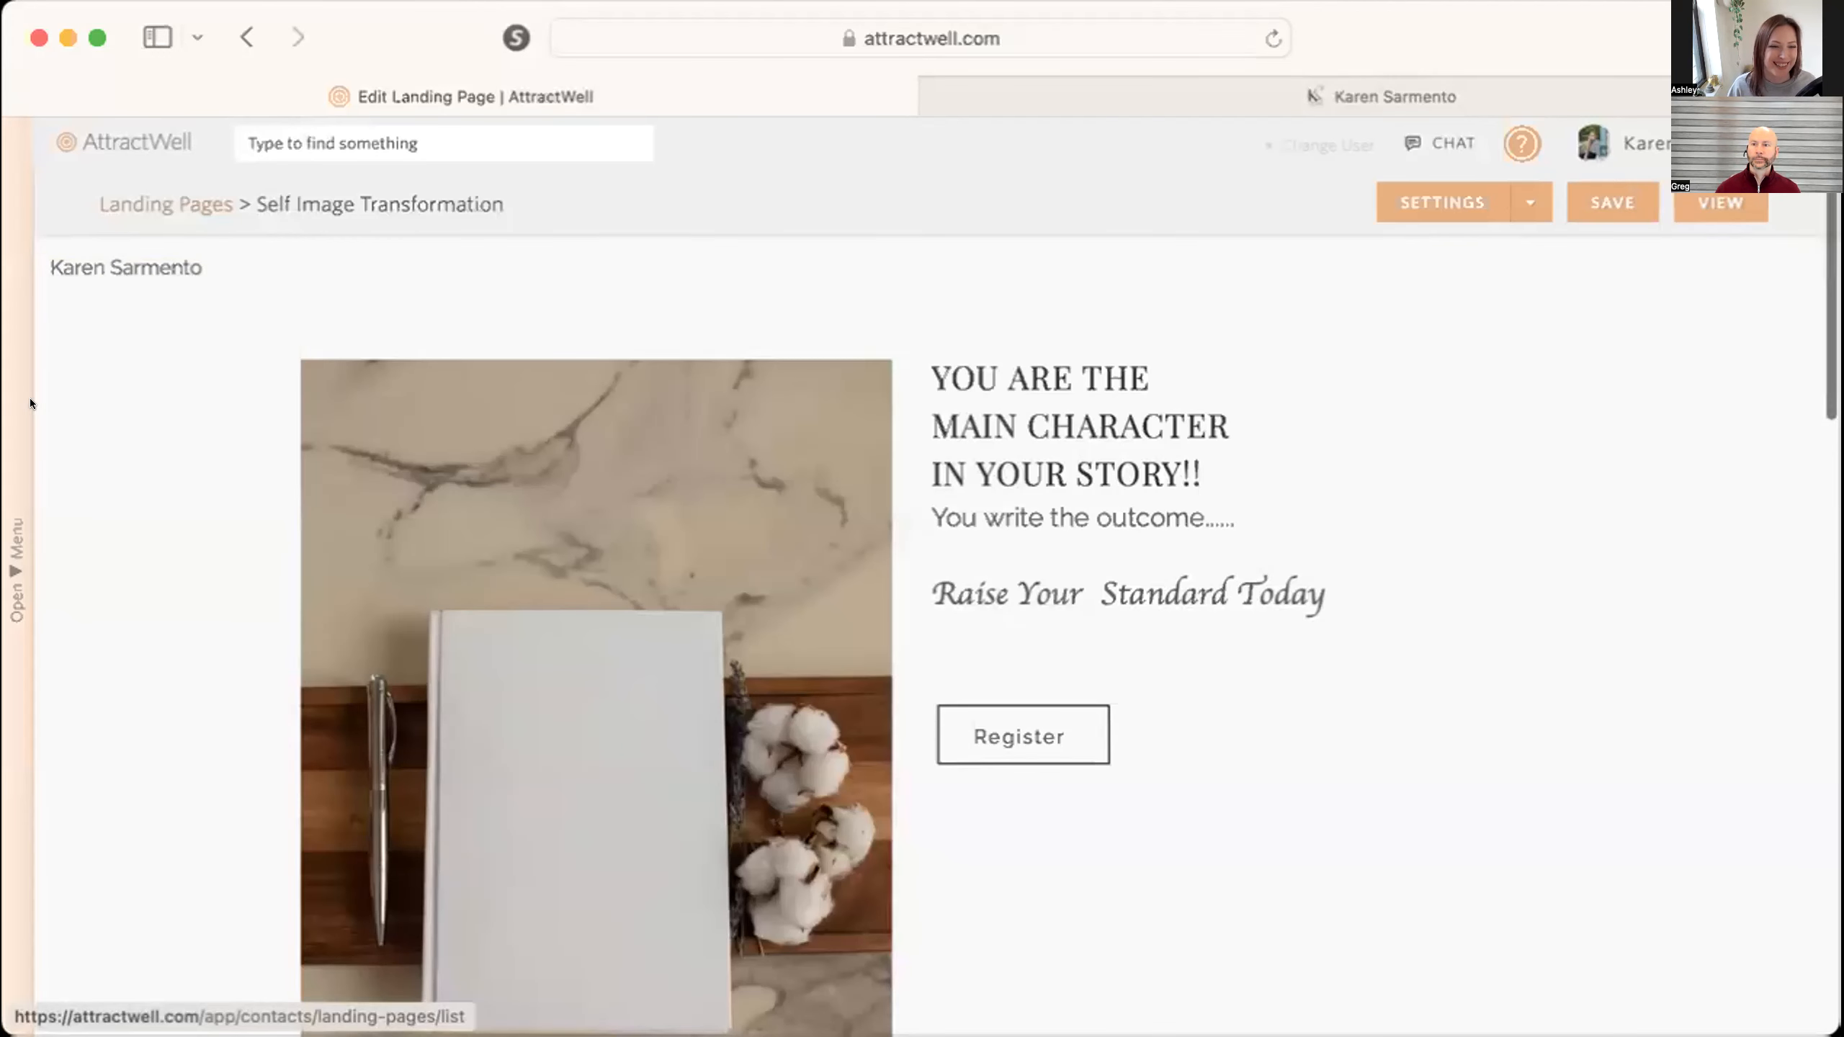
# Leave the Self Image Transformation editor and return to the list of landing pages.
pyautogui.click(16, 571)
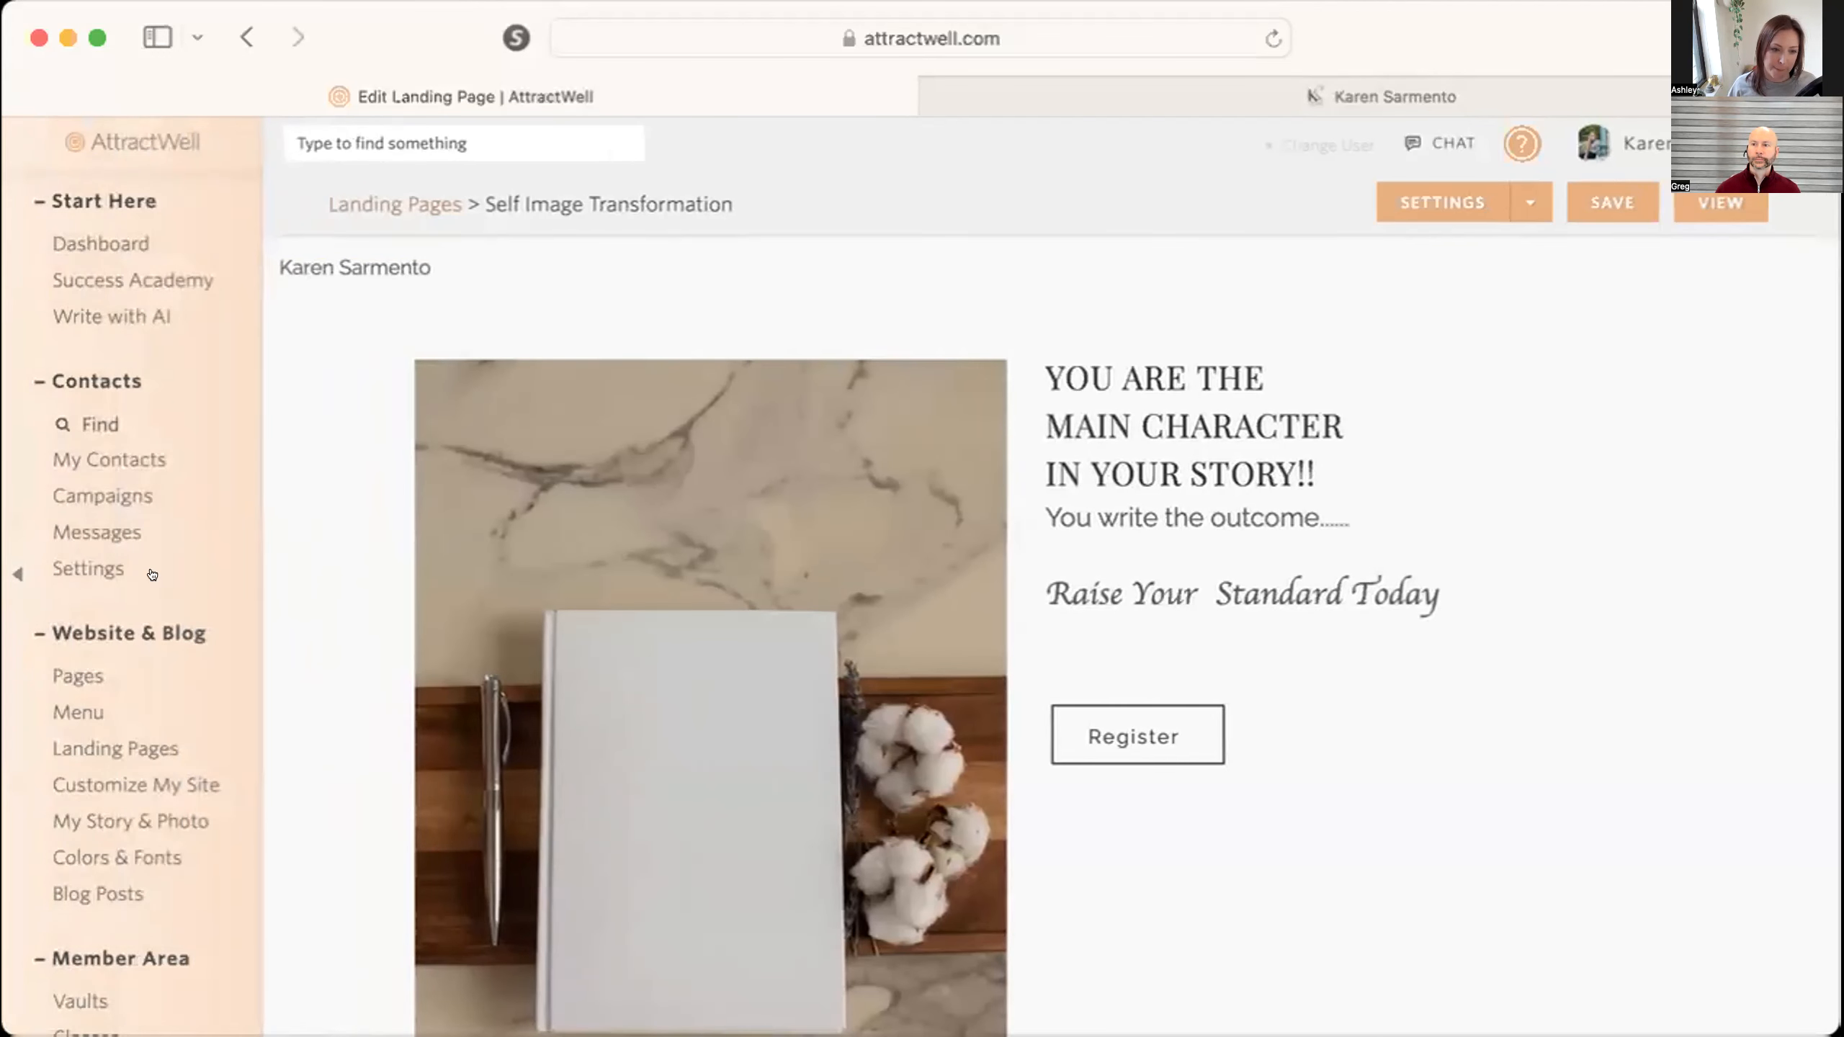
pyautogui.scroll(-3, 118, 822)
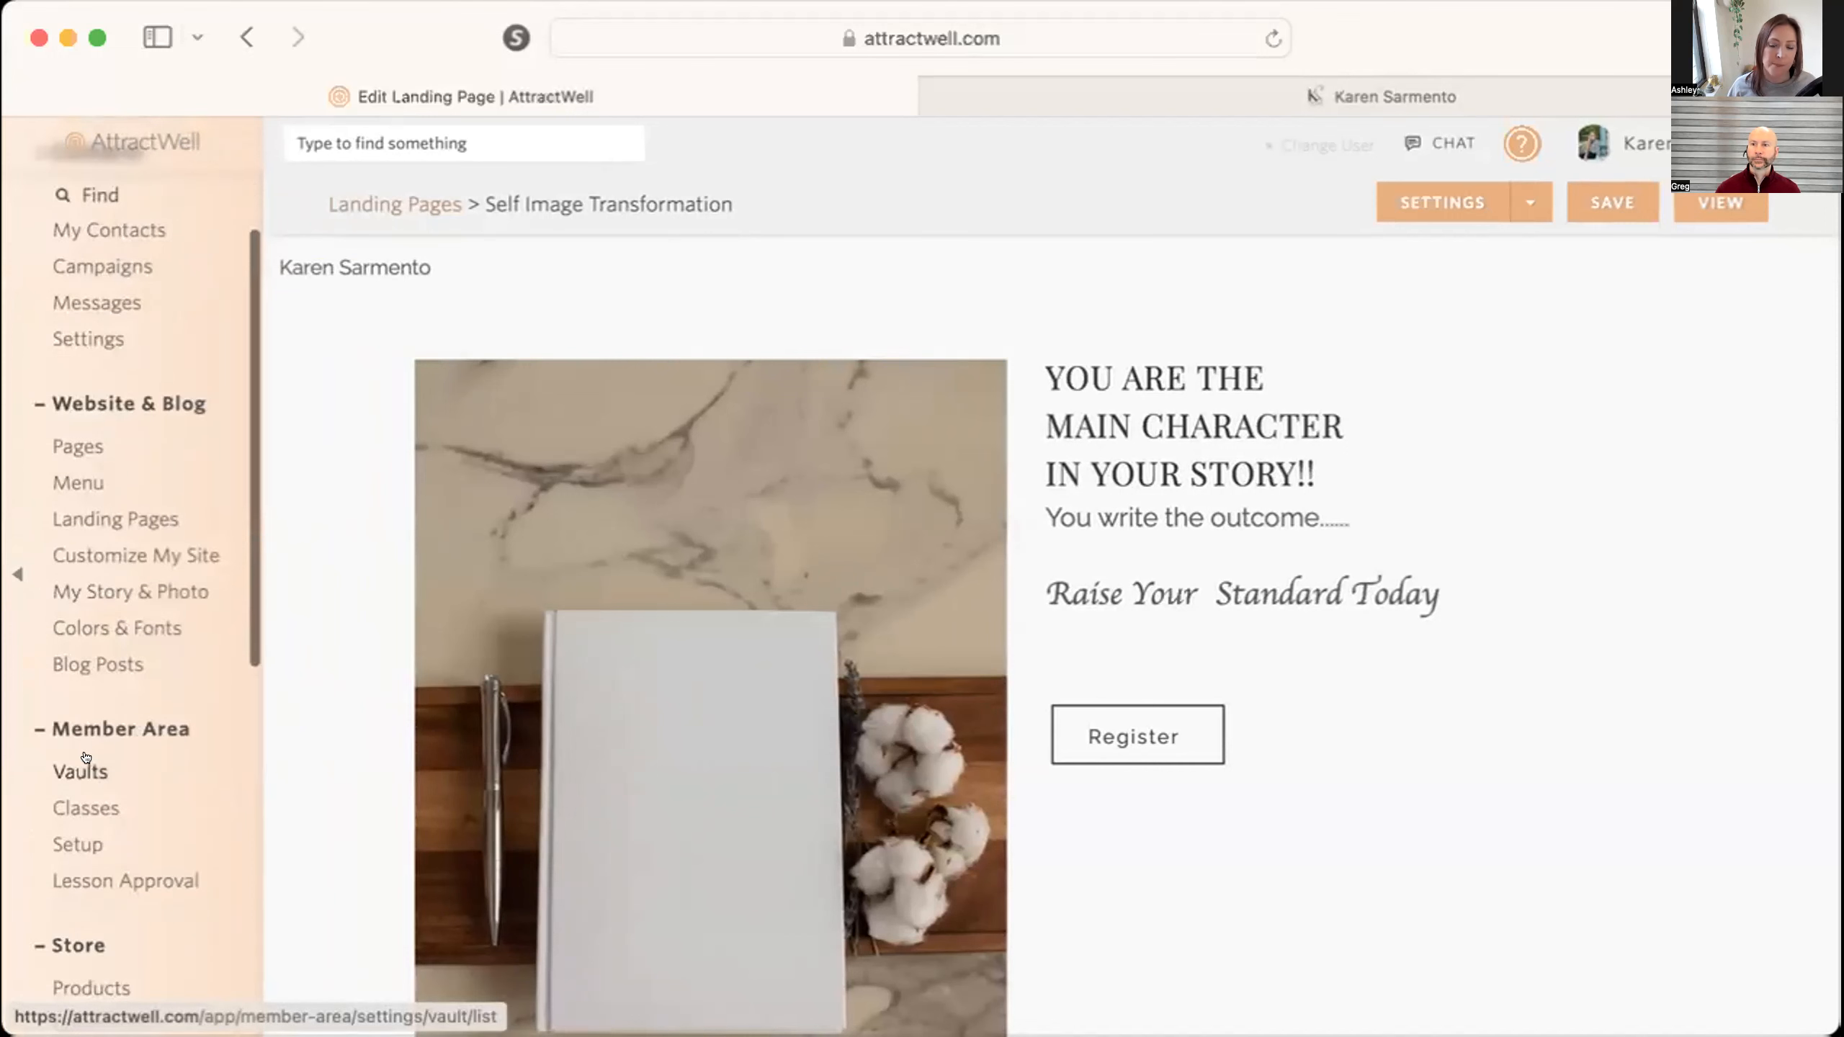
pyautogui.click(398, 193)
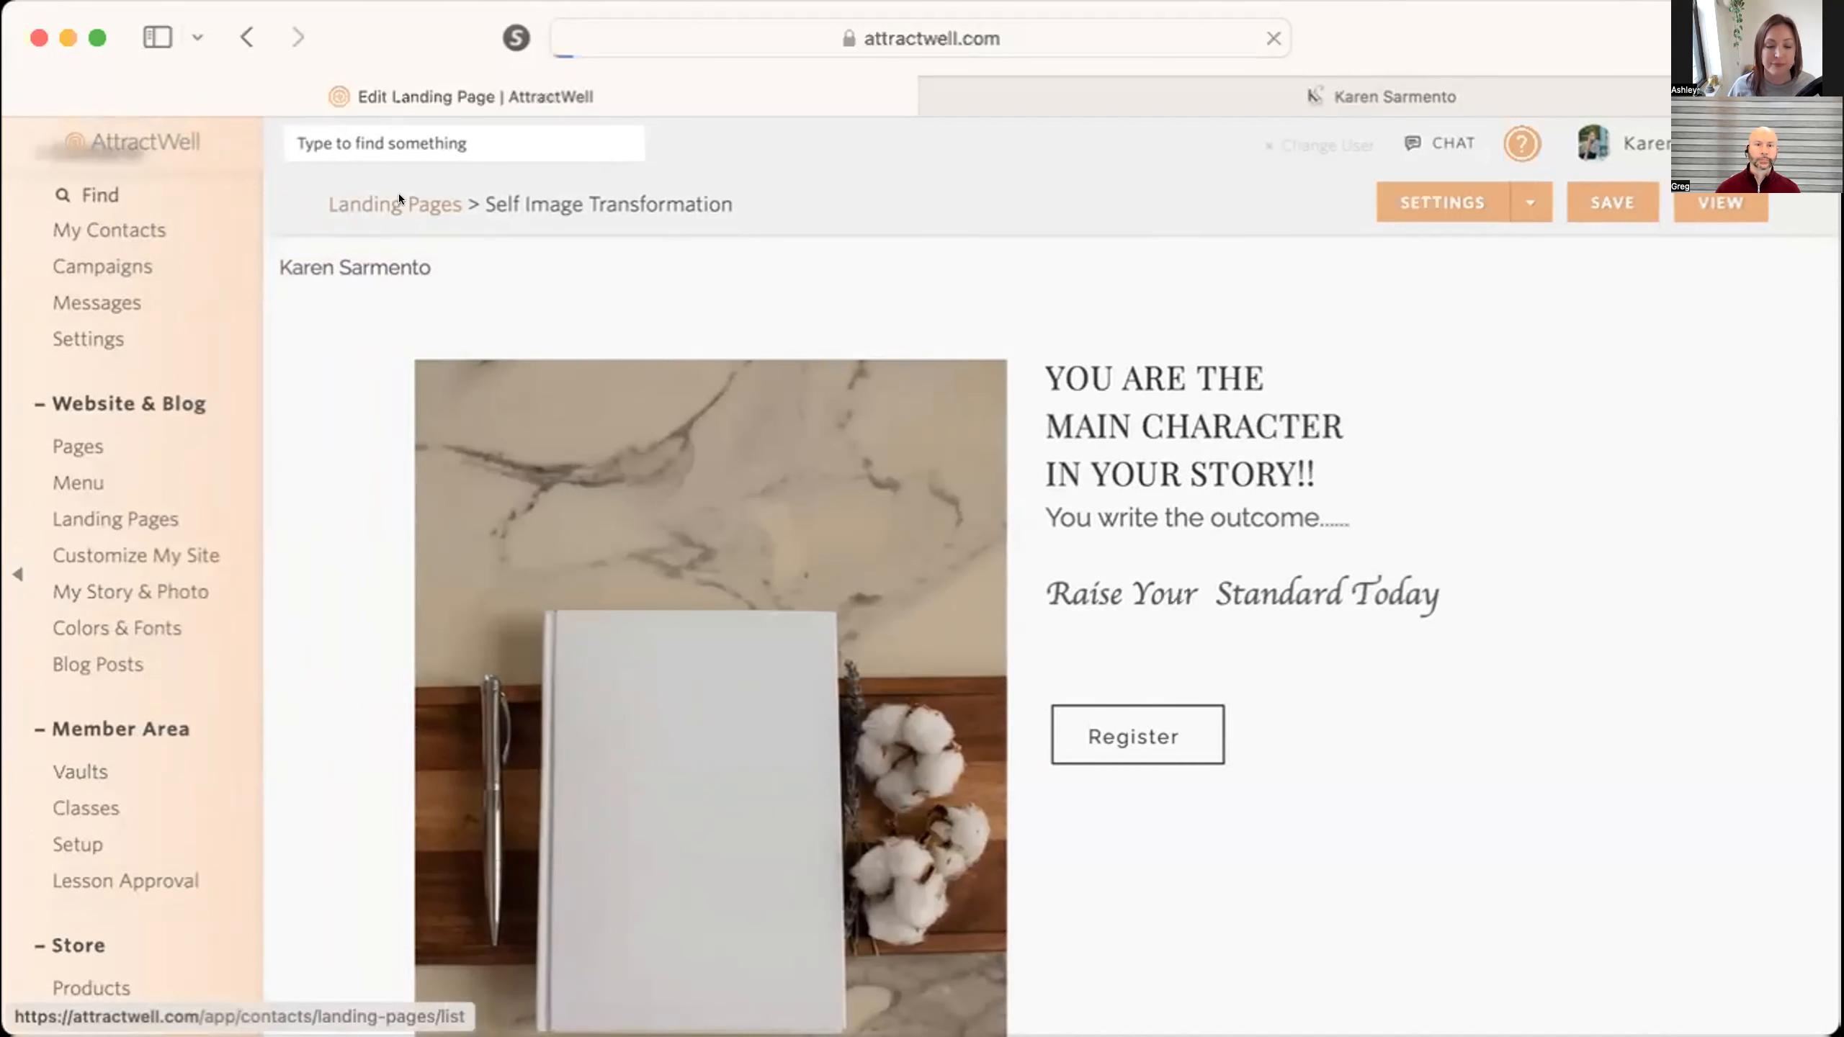